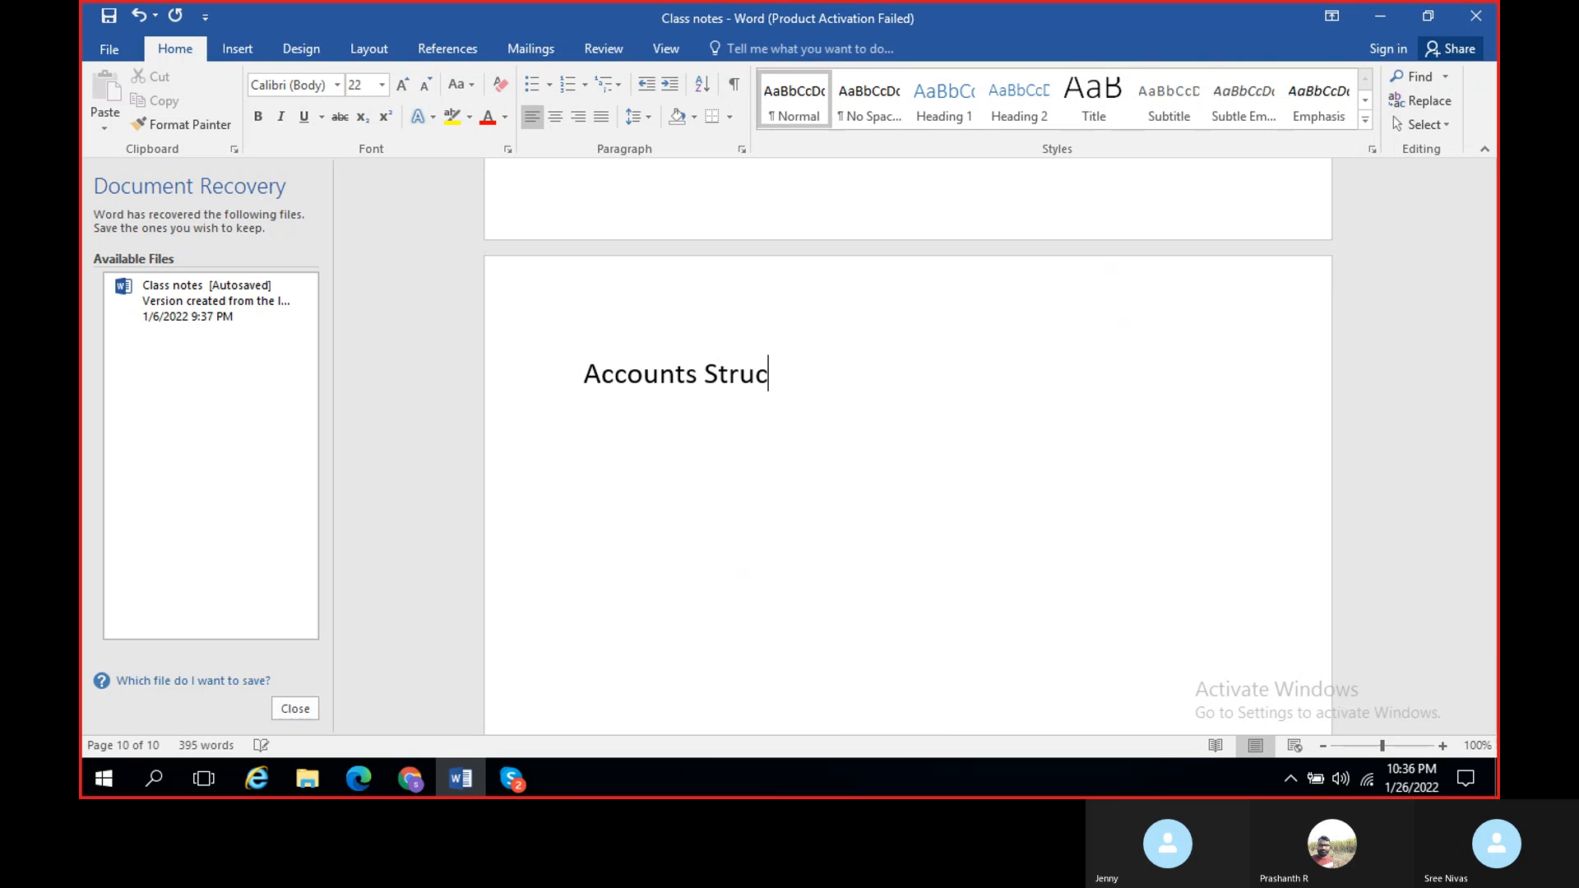
Step: Complete the note as "Accounts Structure: Uses main accounts that are linked with financial dimensions." and start a new paragraph below it
key("BackSpace")
key("BackSpace")
key("BackSpace")
type("ure: ")
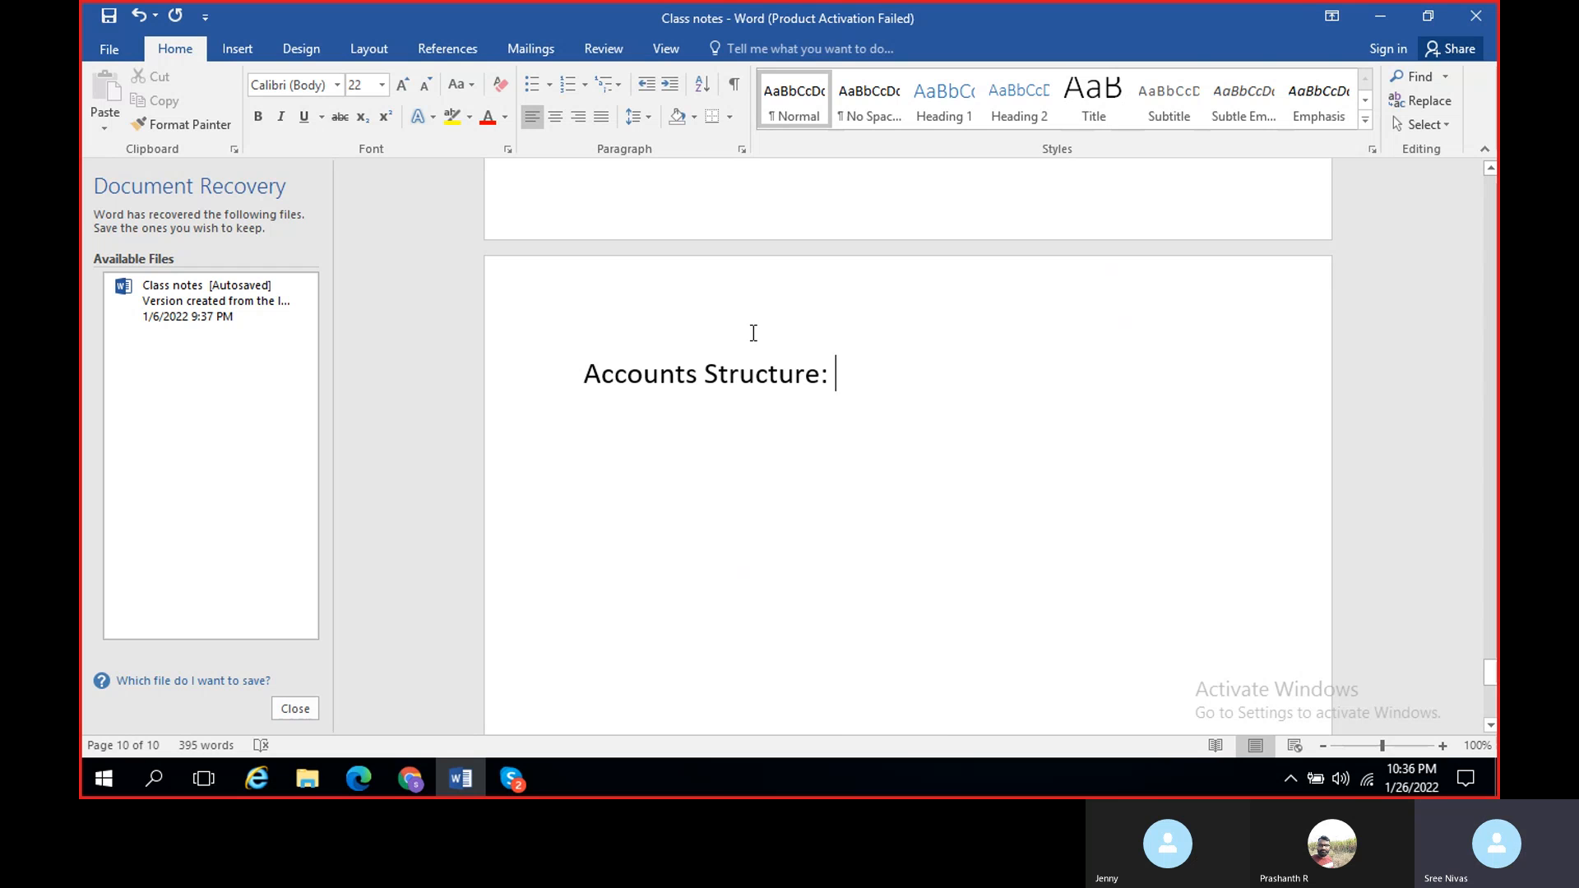
type("Uses main accounts ")
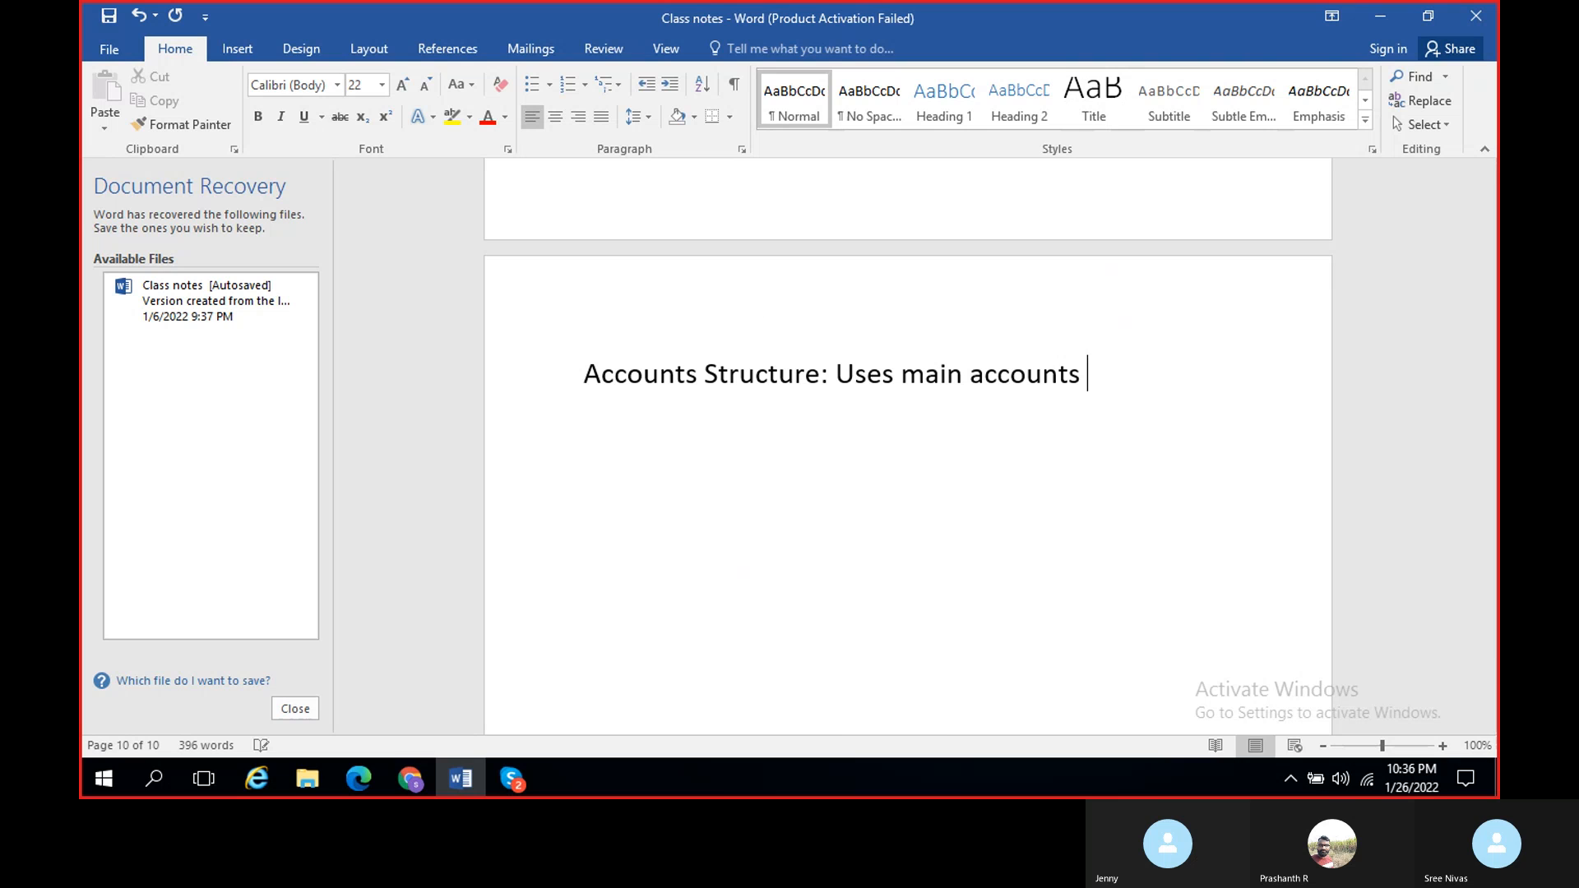
type("that are ")
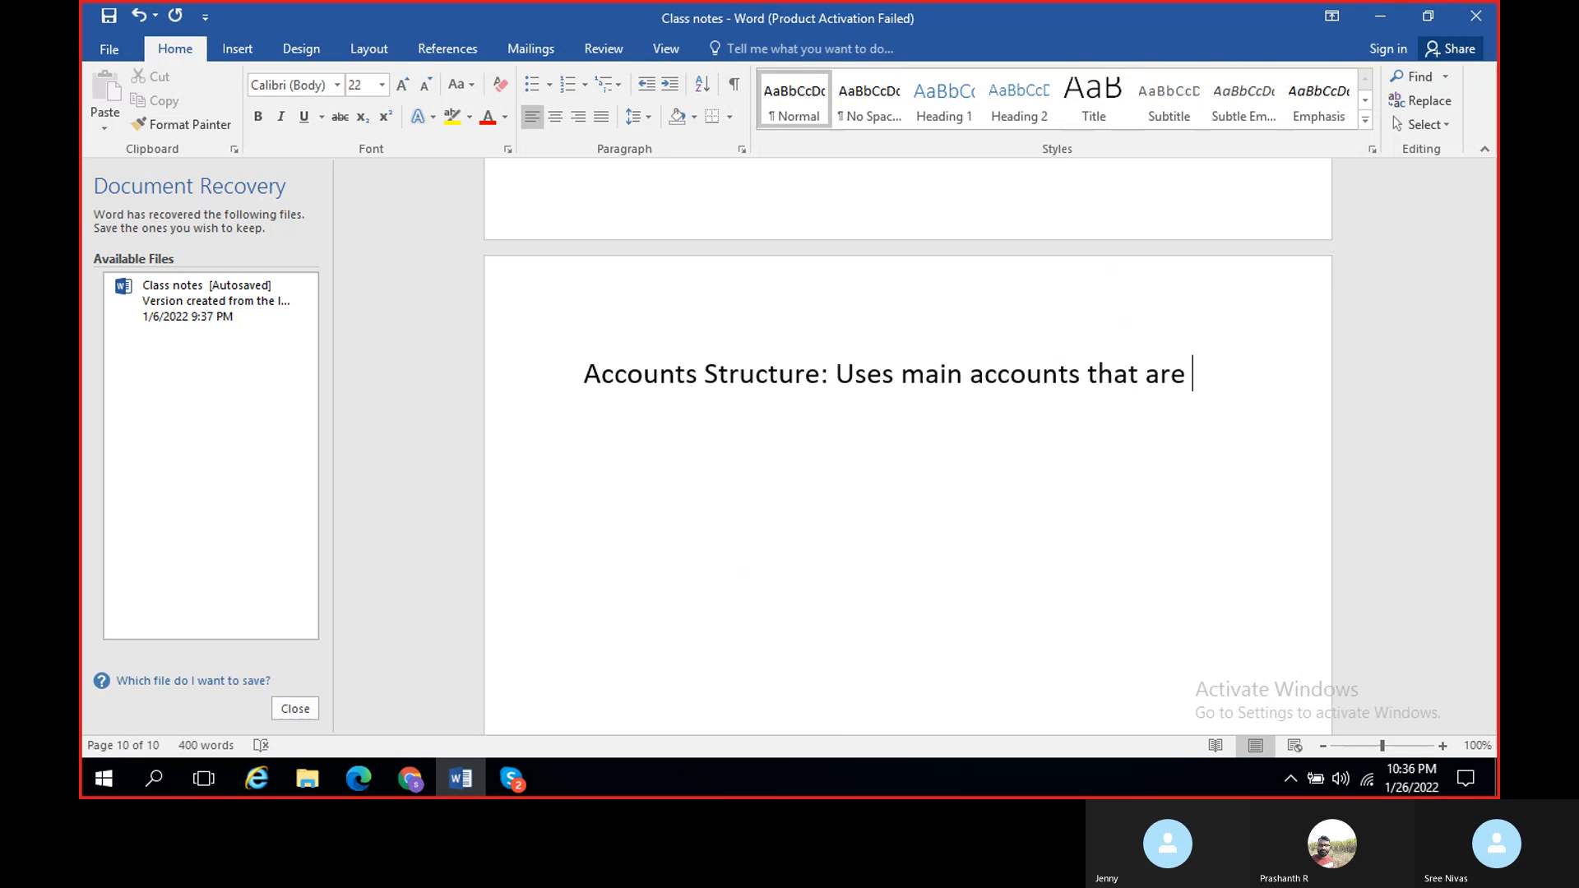
type("linked with financial dimensions.")
key("Return")
key("Return")
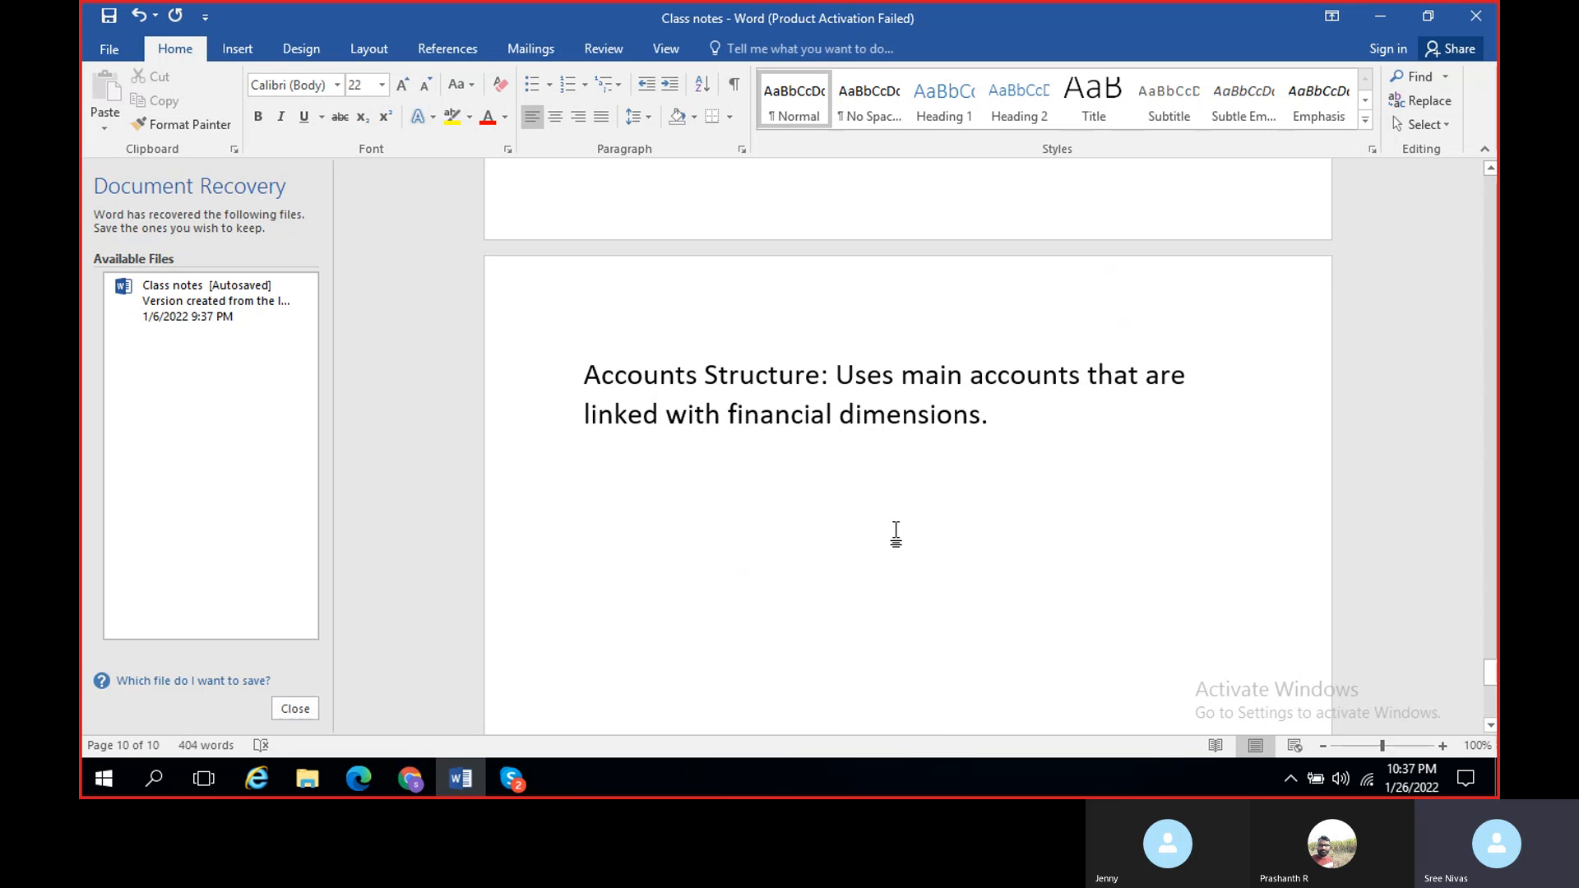
Step: Colour the "Rent A/c Dr" and "To Cash/ Bank A/c Cr" journal entry lines red in the class notes
scroll(896, 533, "up", 15)
scroll(898, 531, "up", 15)
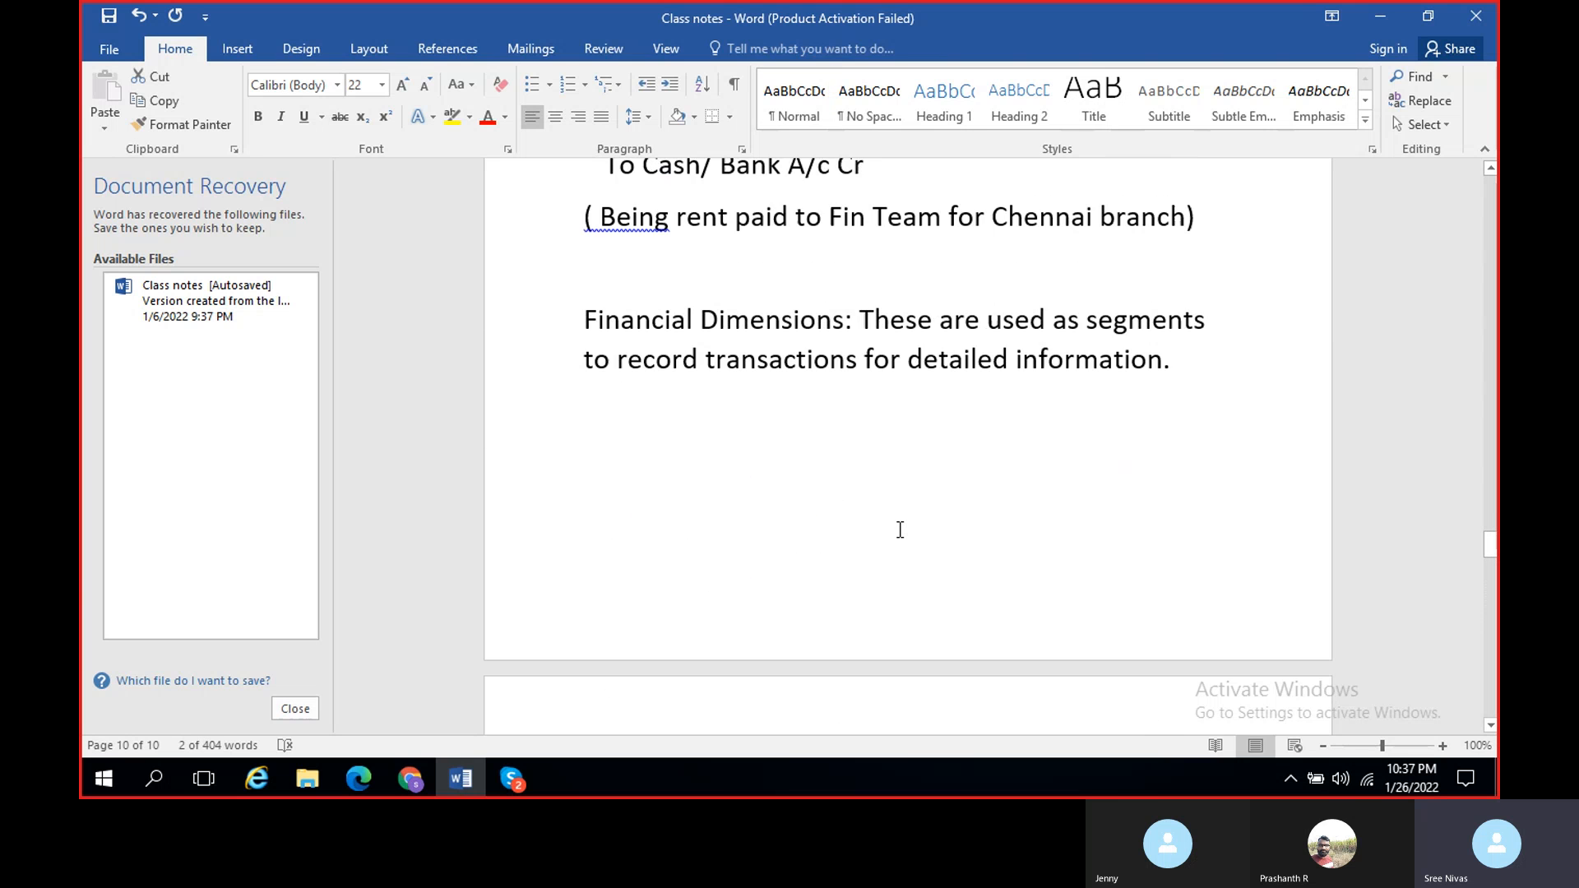
scroll(900, 530, "up", 3)
left_click_drag(582, 362, 951, 422)
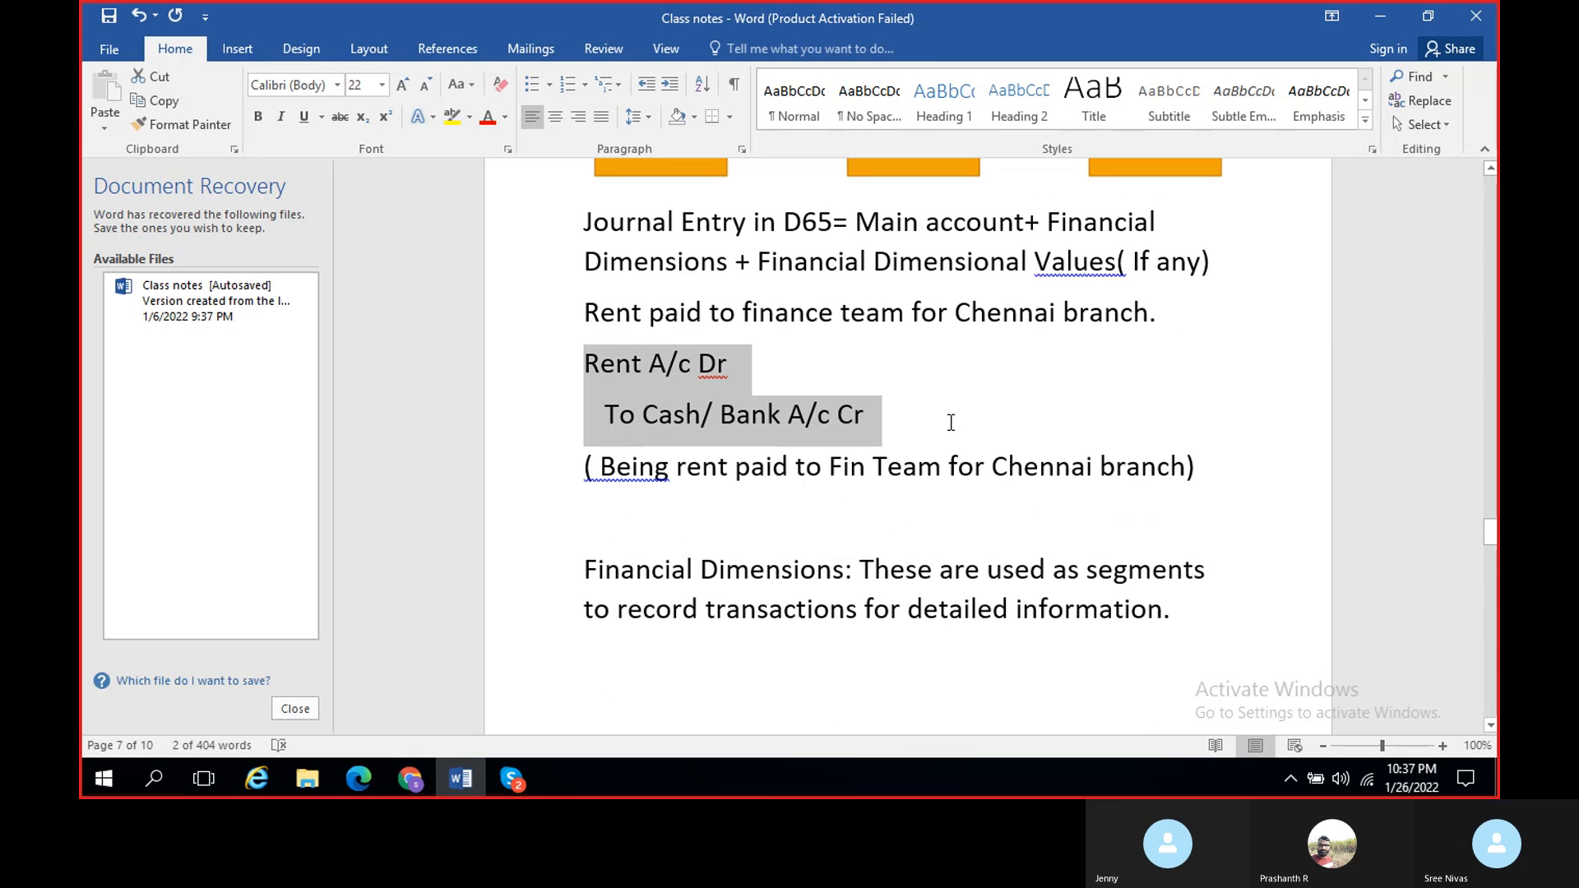
left_click(487, 116)
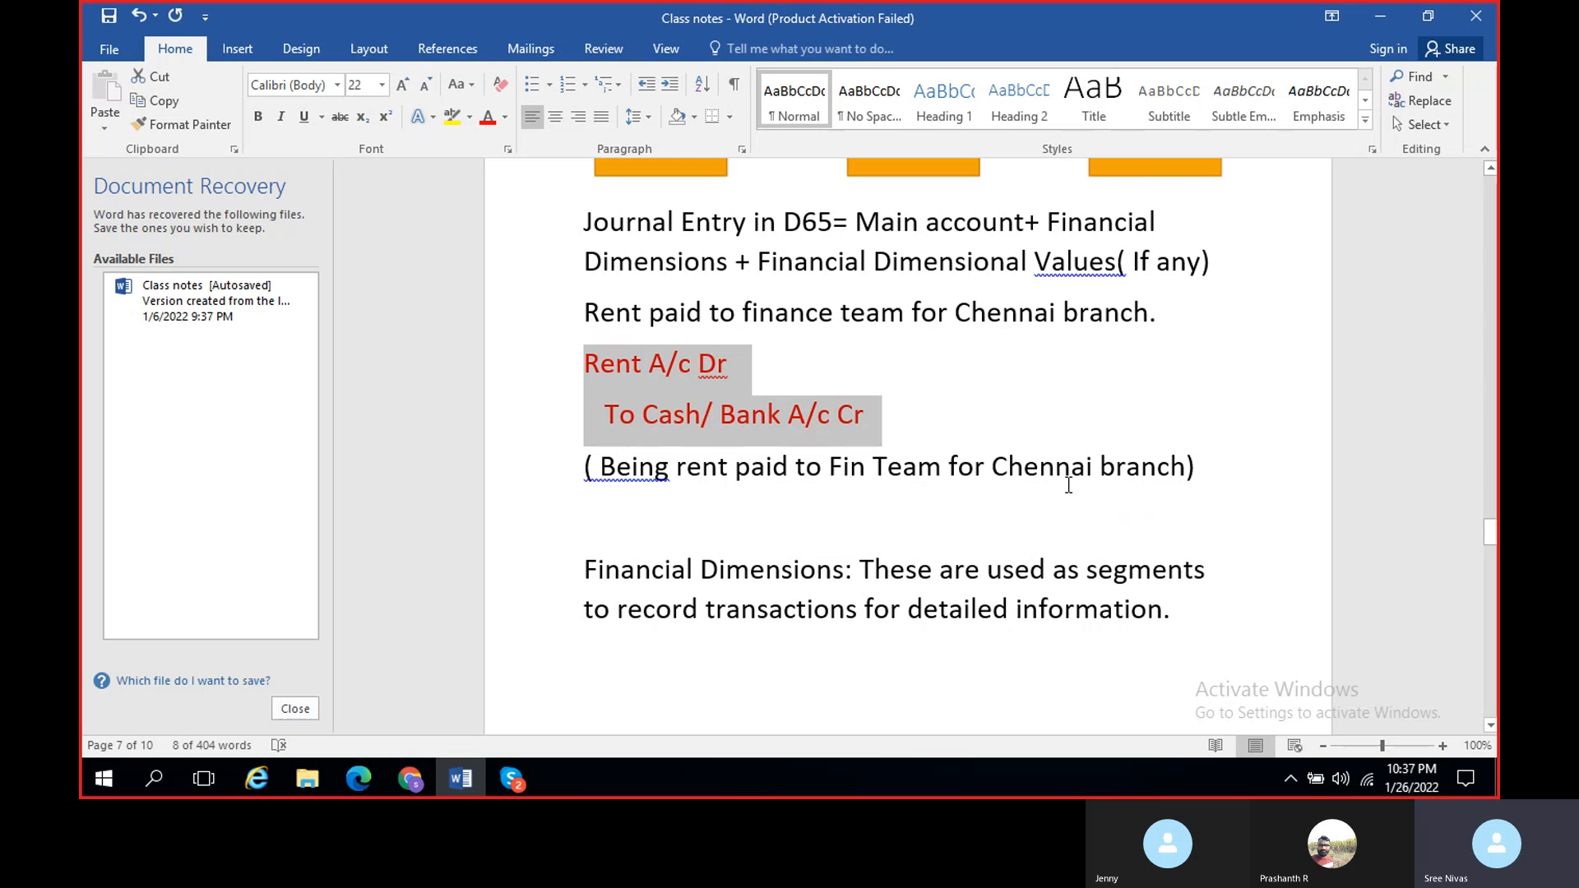
scroll(821, 453, "up", 2)
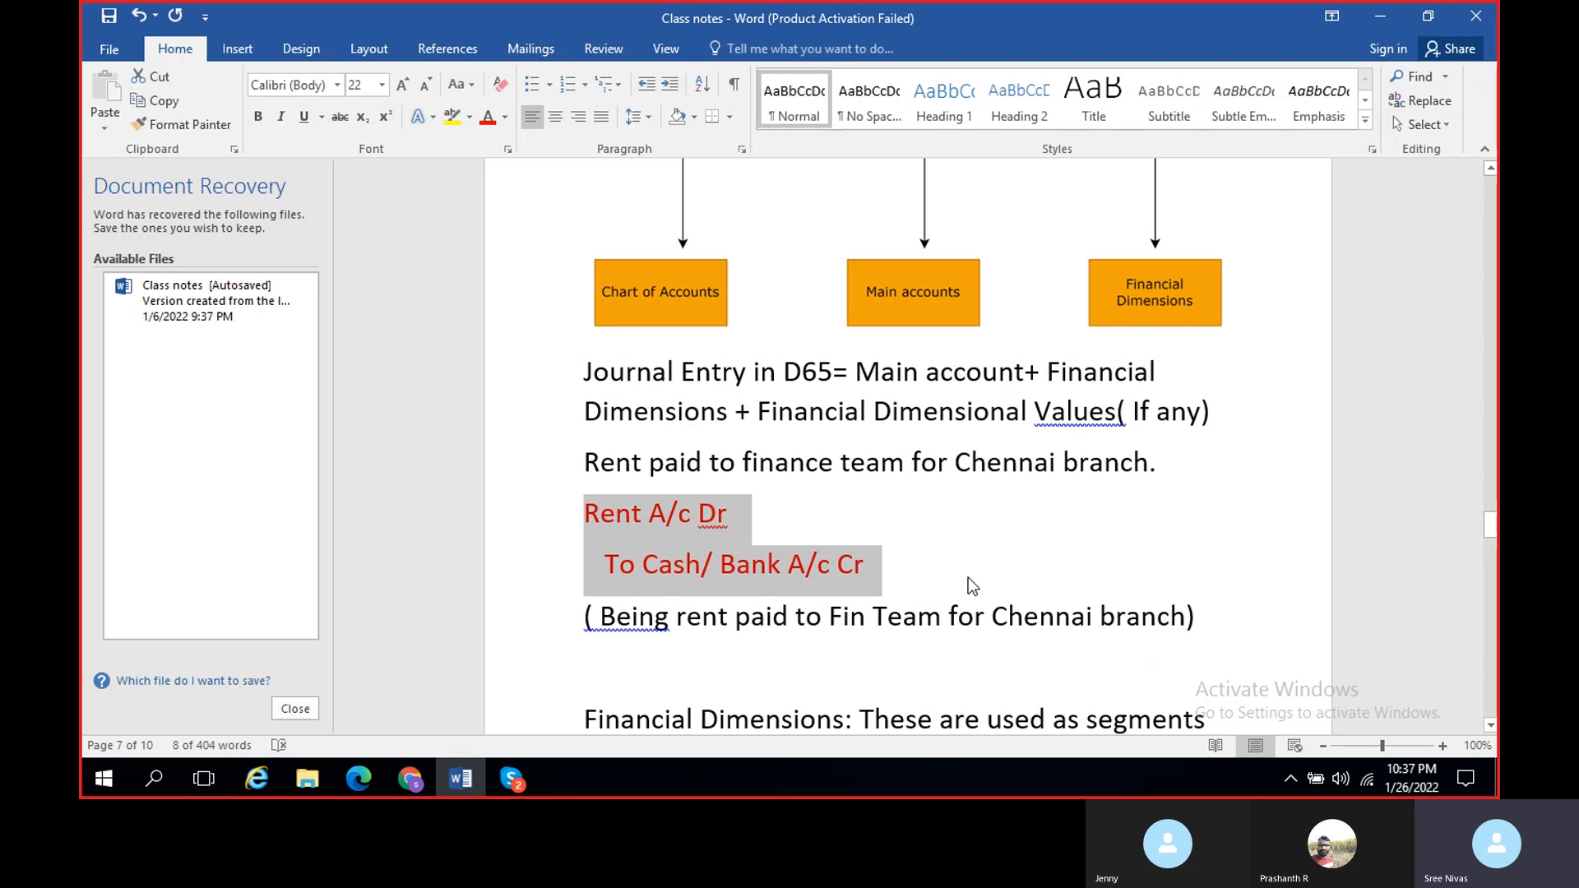
Step: Switch to Dynamics 365 Finance and Operations in Chrome and refresh the timed-out Main accounts page
scroll(969, 578, "down", 10)
scroll(969, 578, "down", 20)
scroll(970, 577, "down", 12)
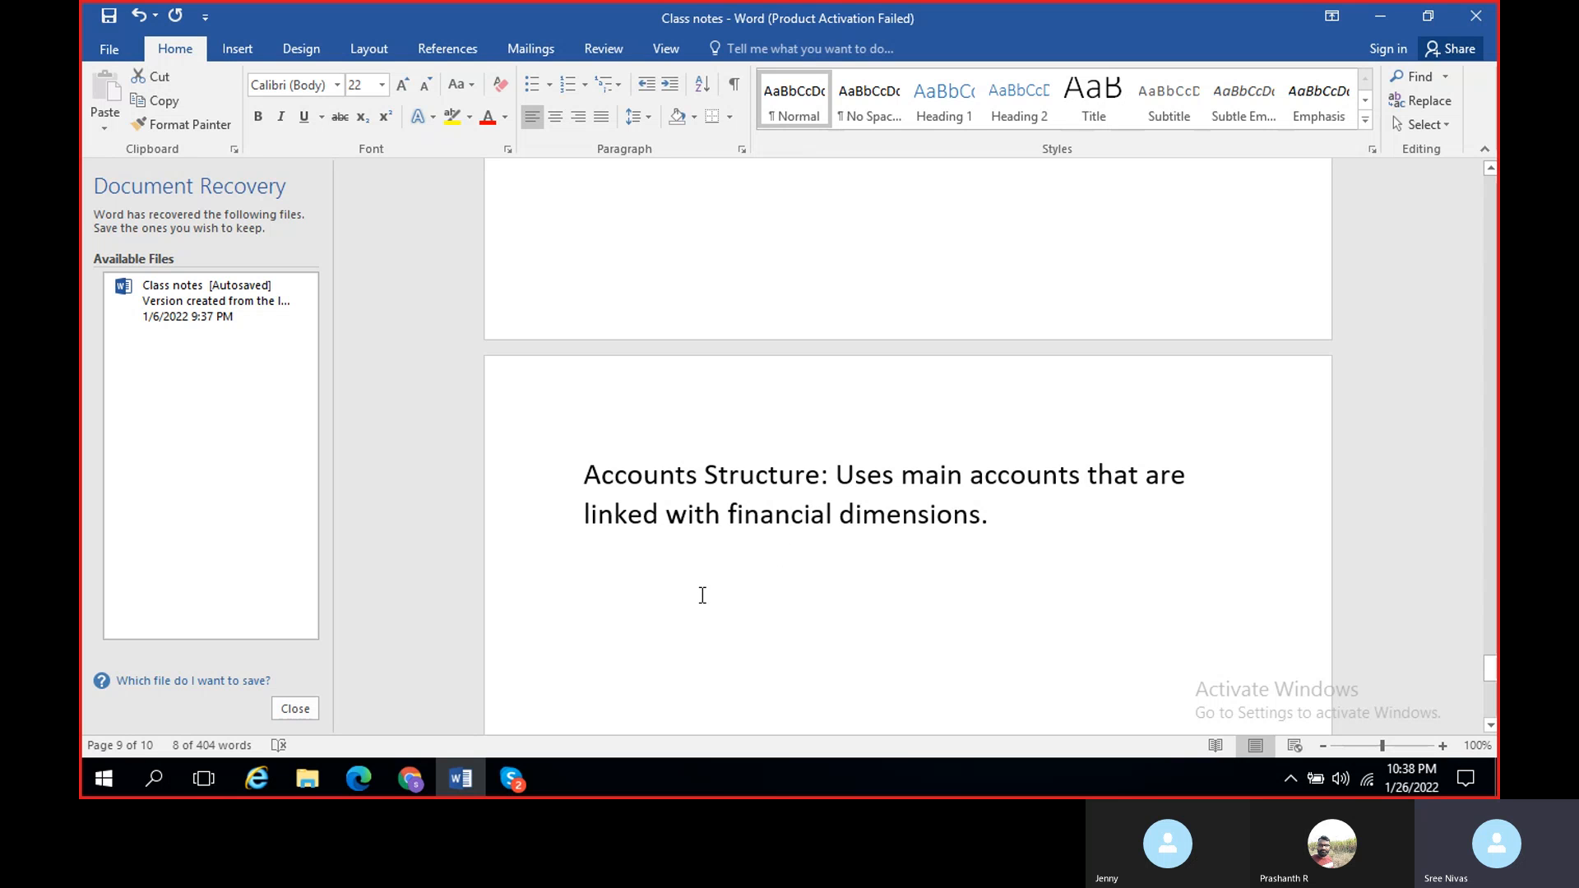
scroll(704, 593, "down", 1)
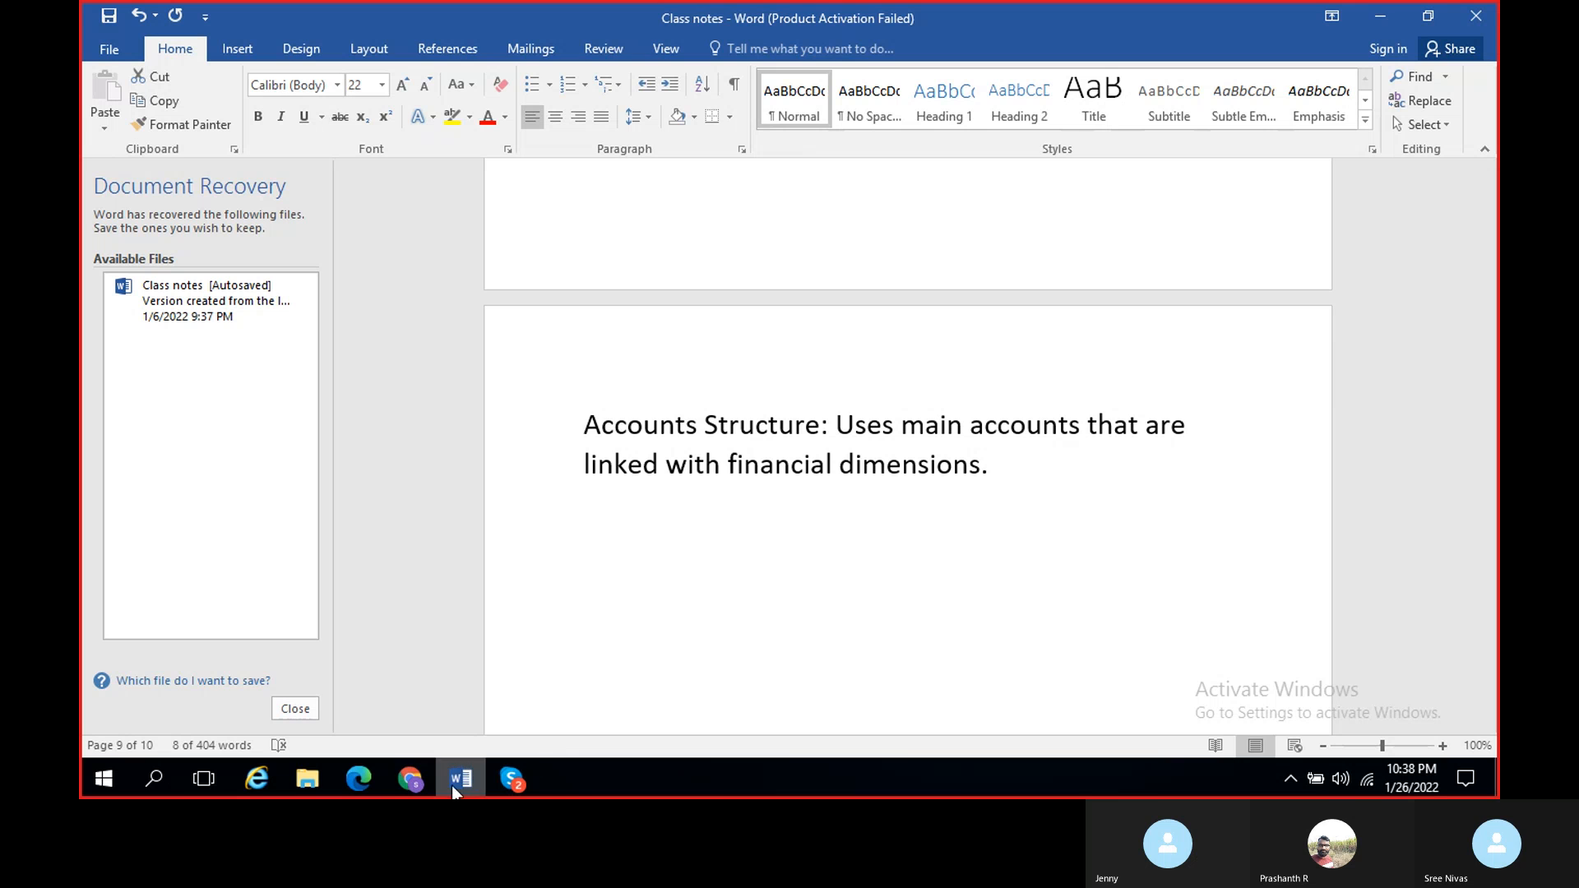
mouse_move(411, 779)
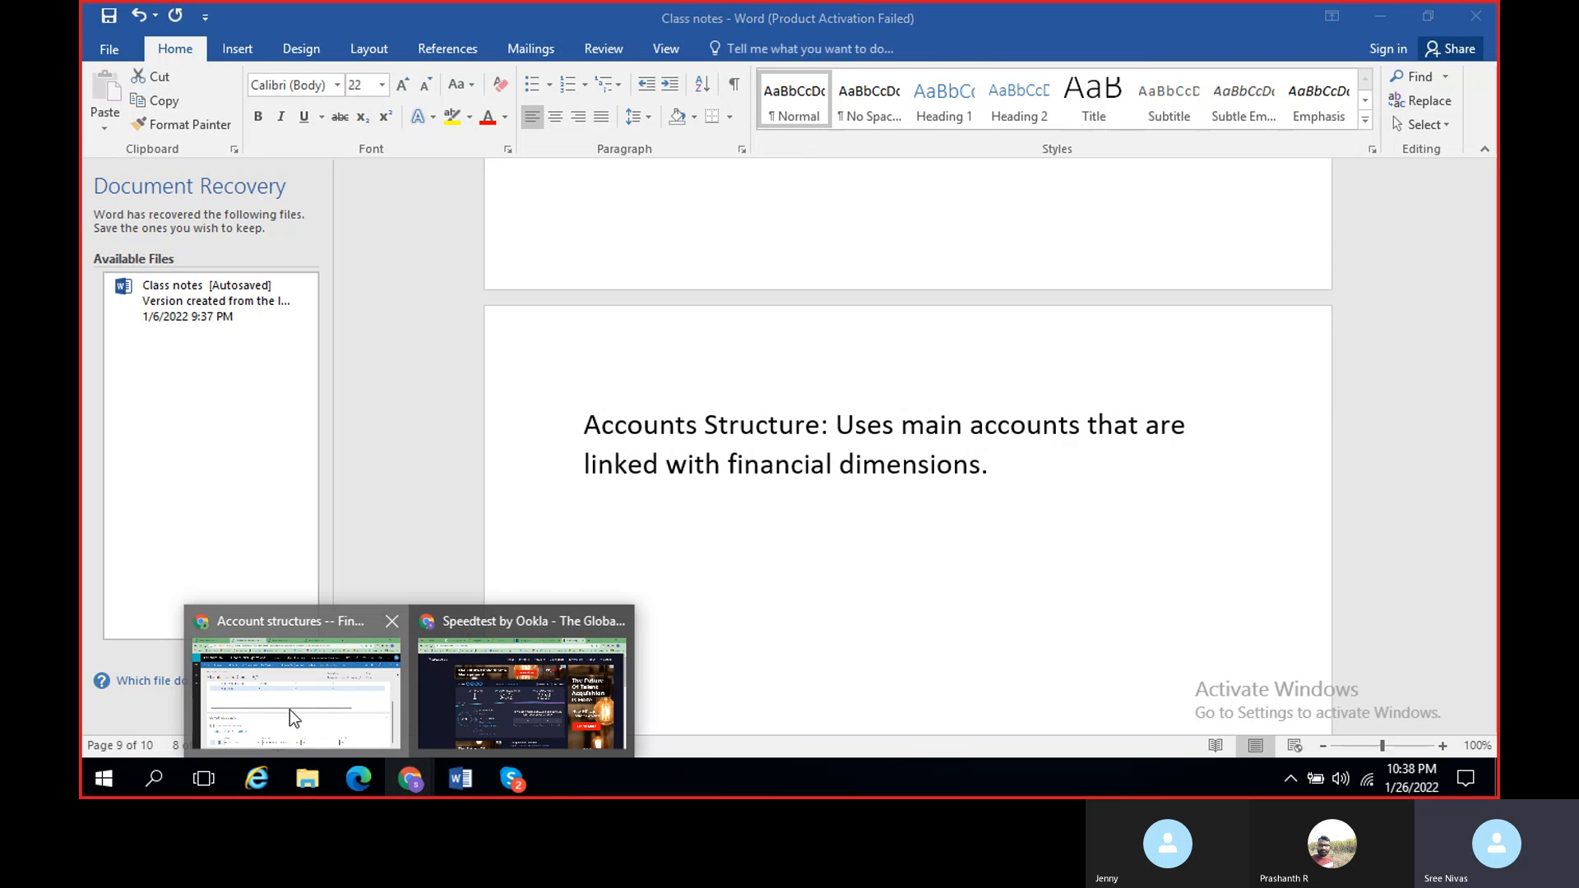
left_click(290, 709)
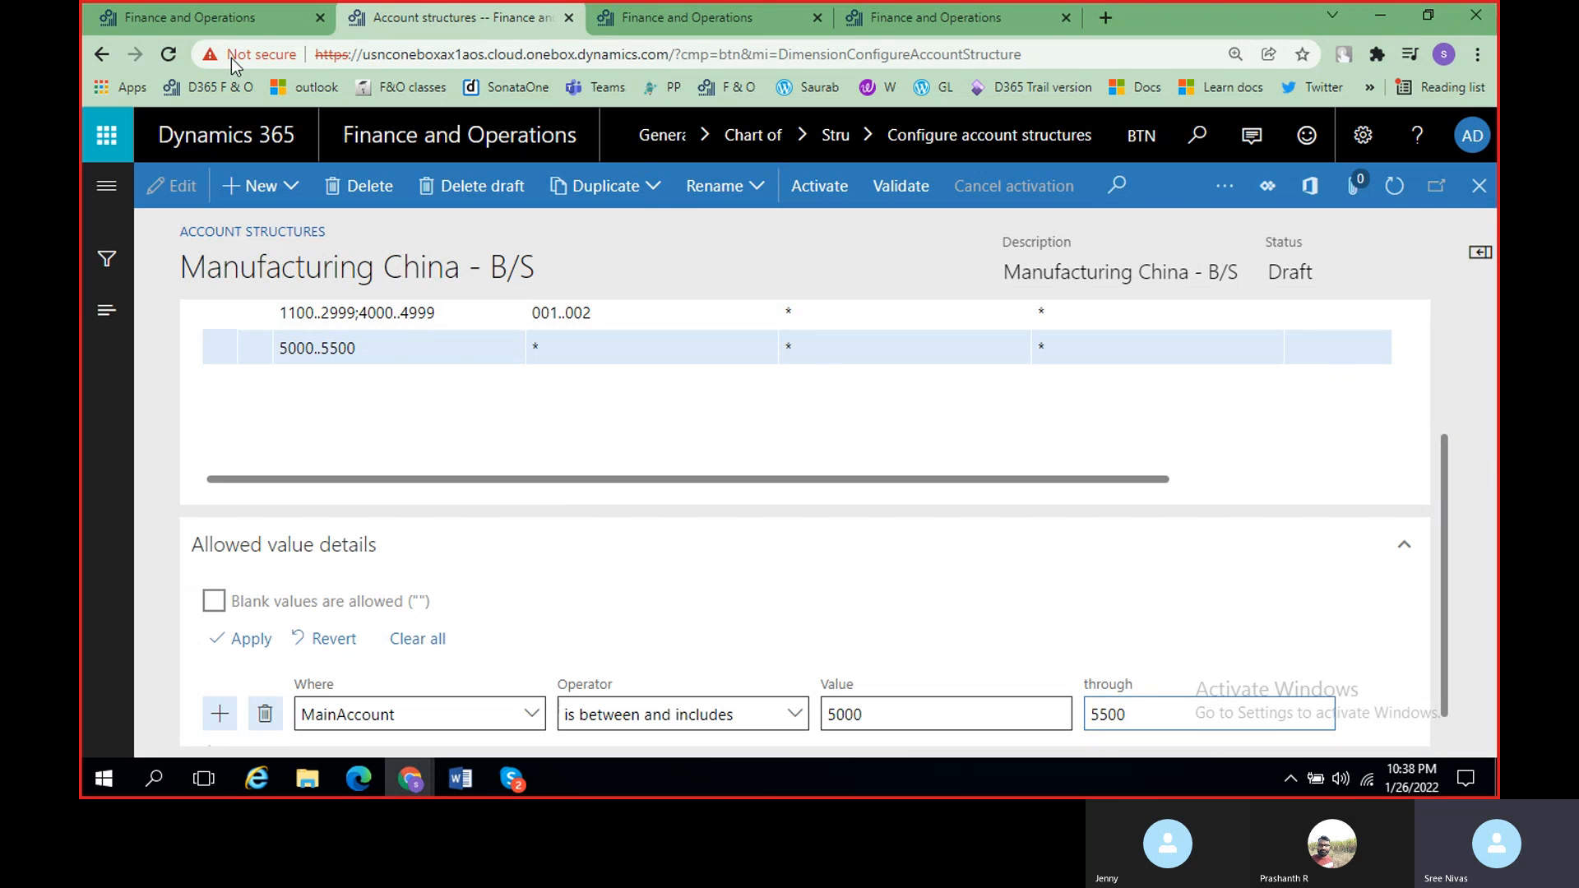
left_click(1135, 139)
left_click(210, 20)
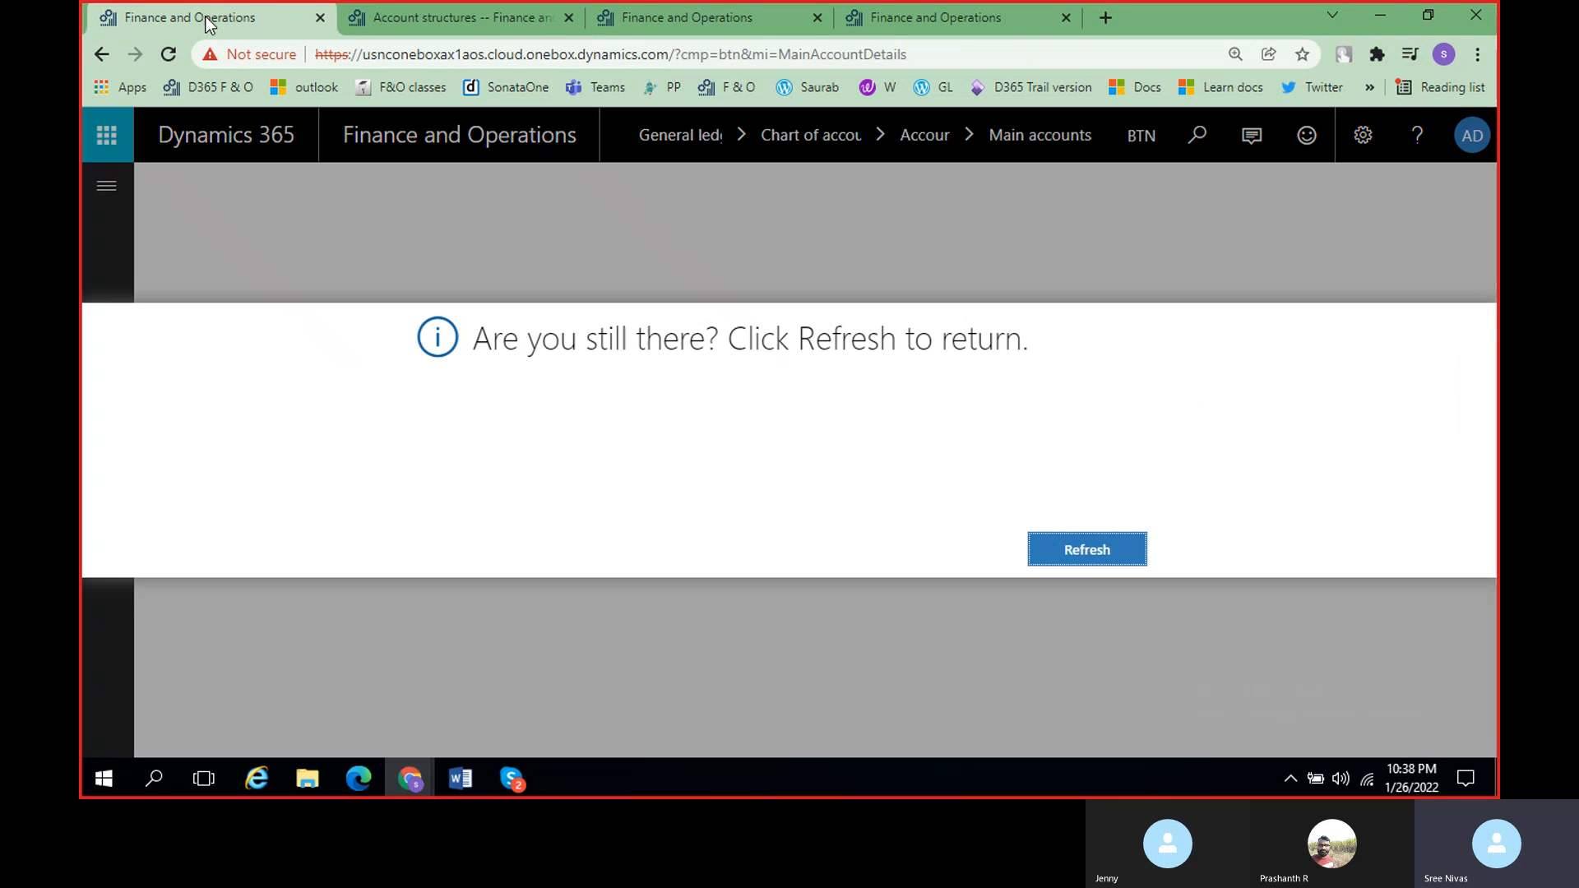
left_click(1068, 550)
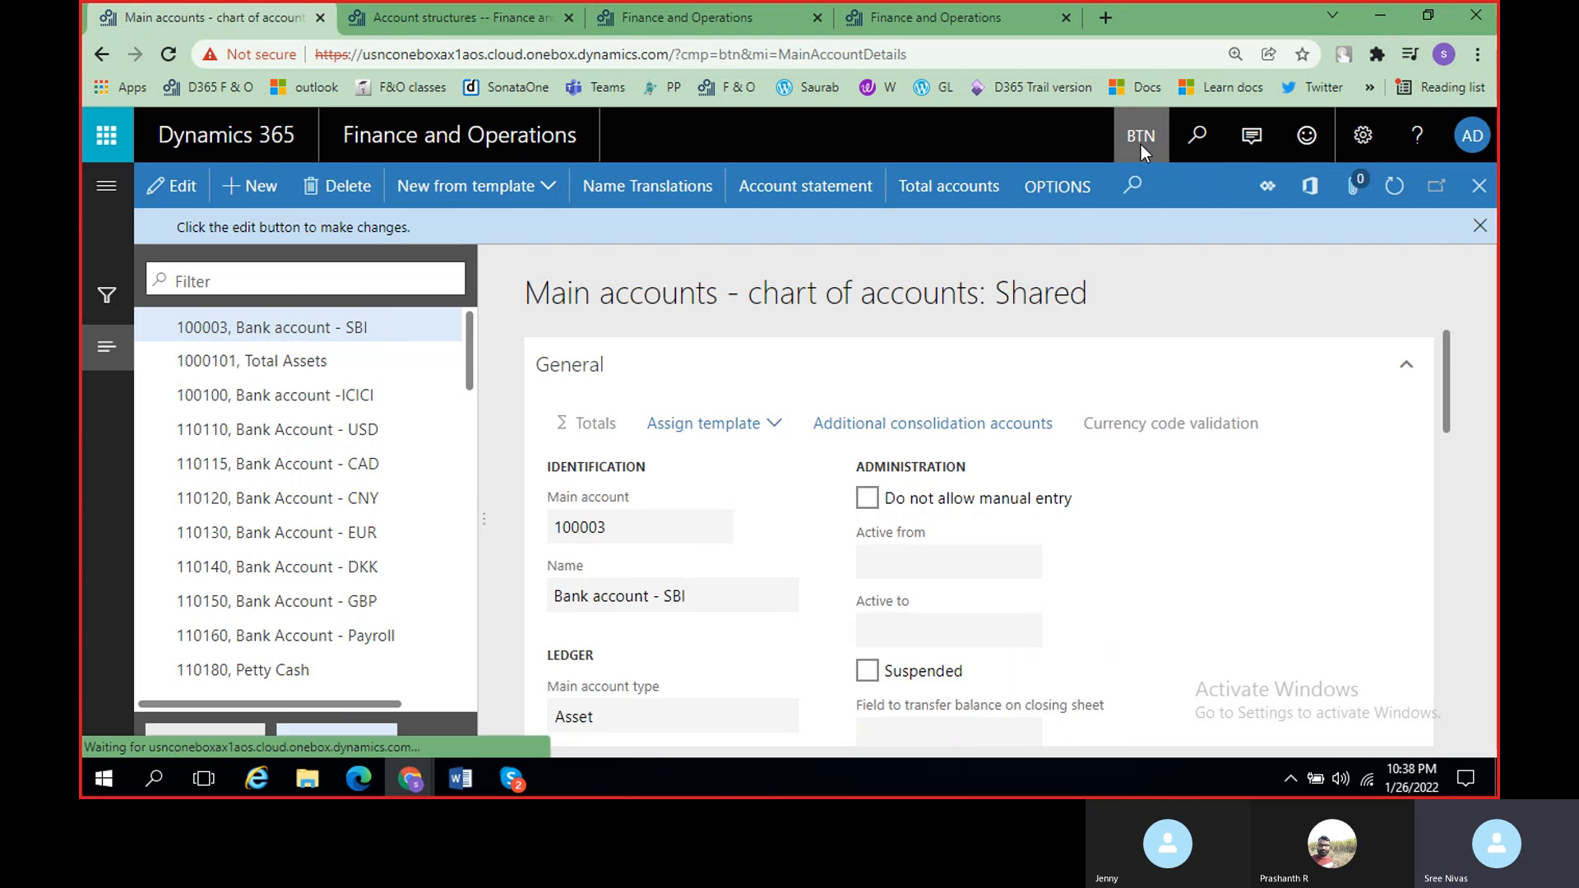
Step: Change the active company to USMF
left_click(1141, 140)
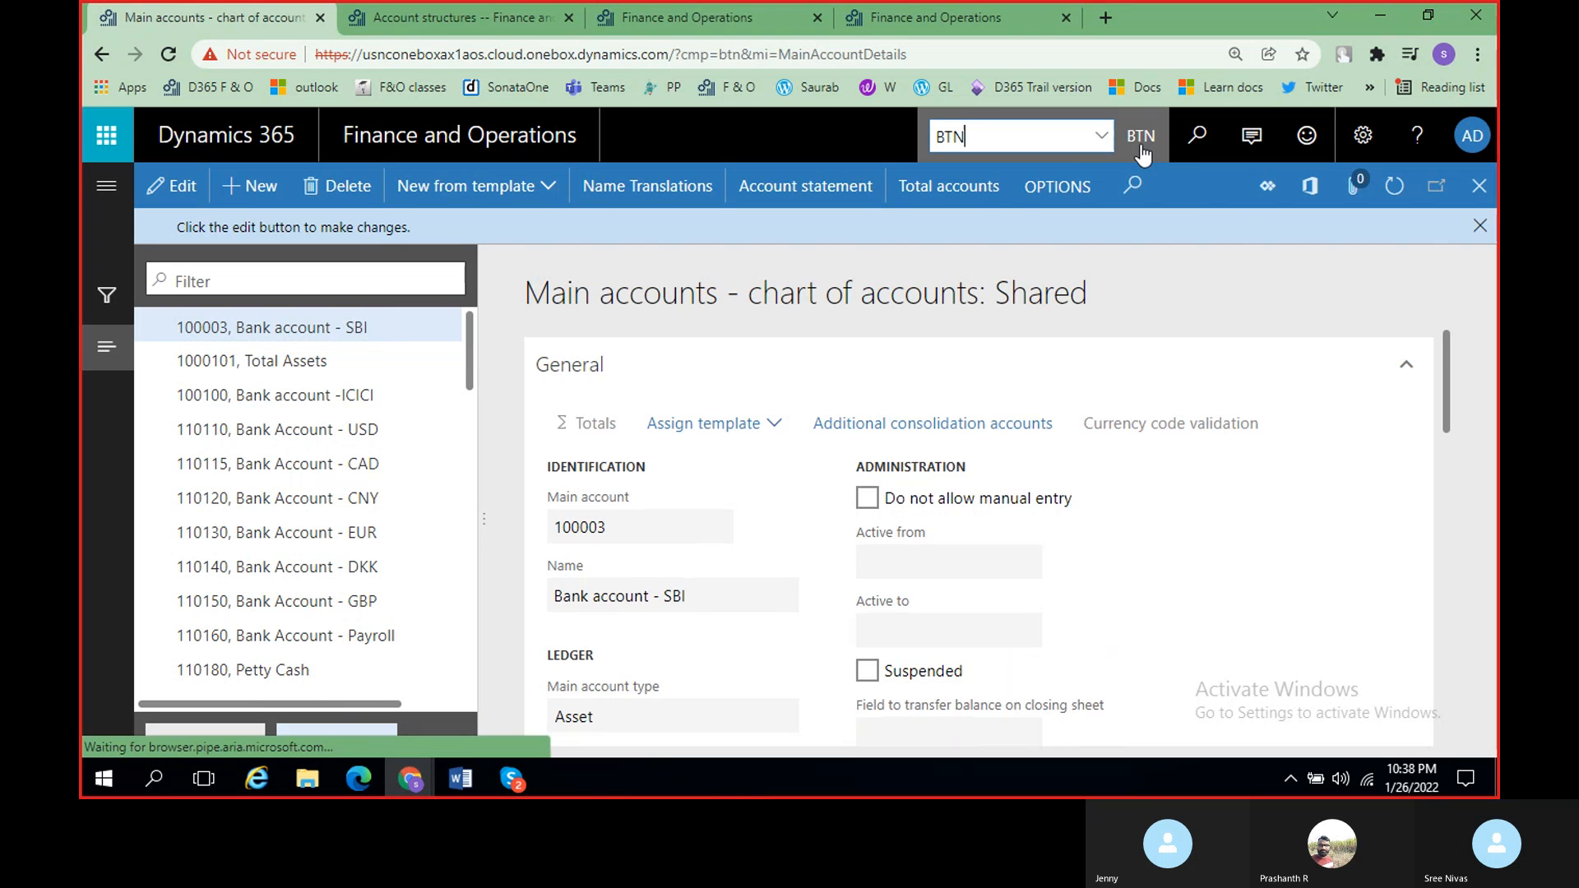
type("USMF")
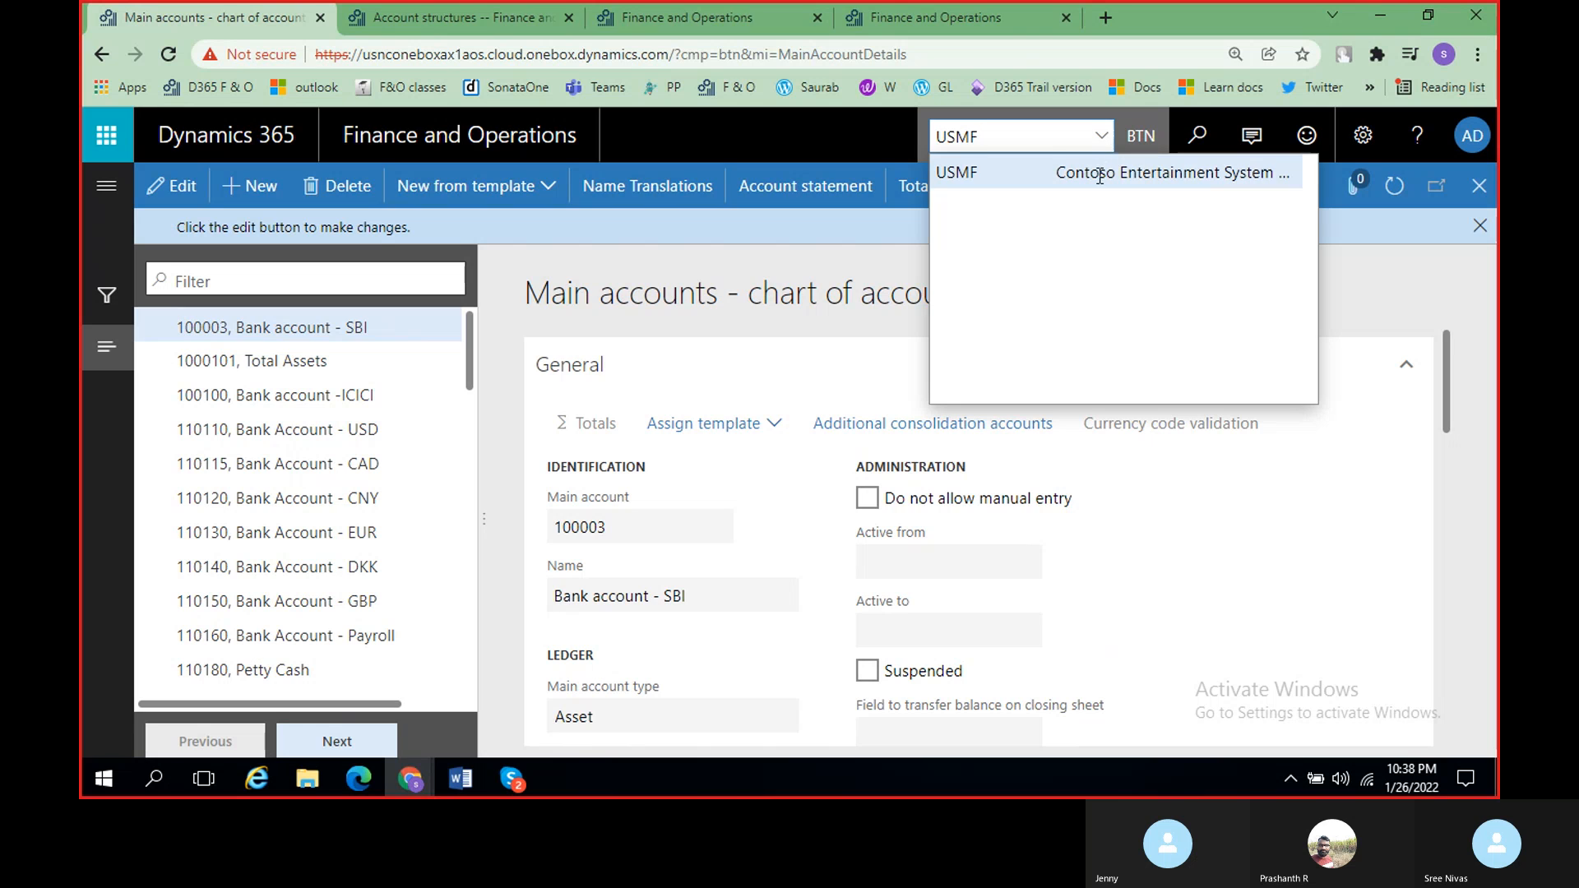
left_click(1099, 173)
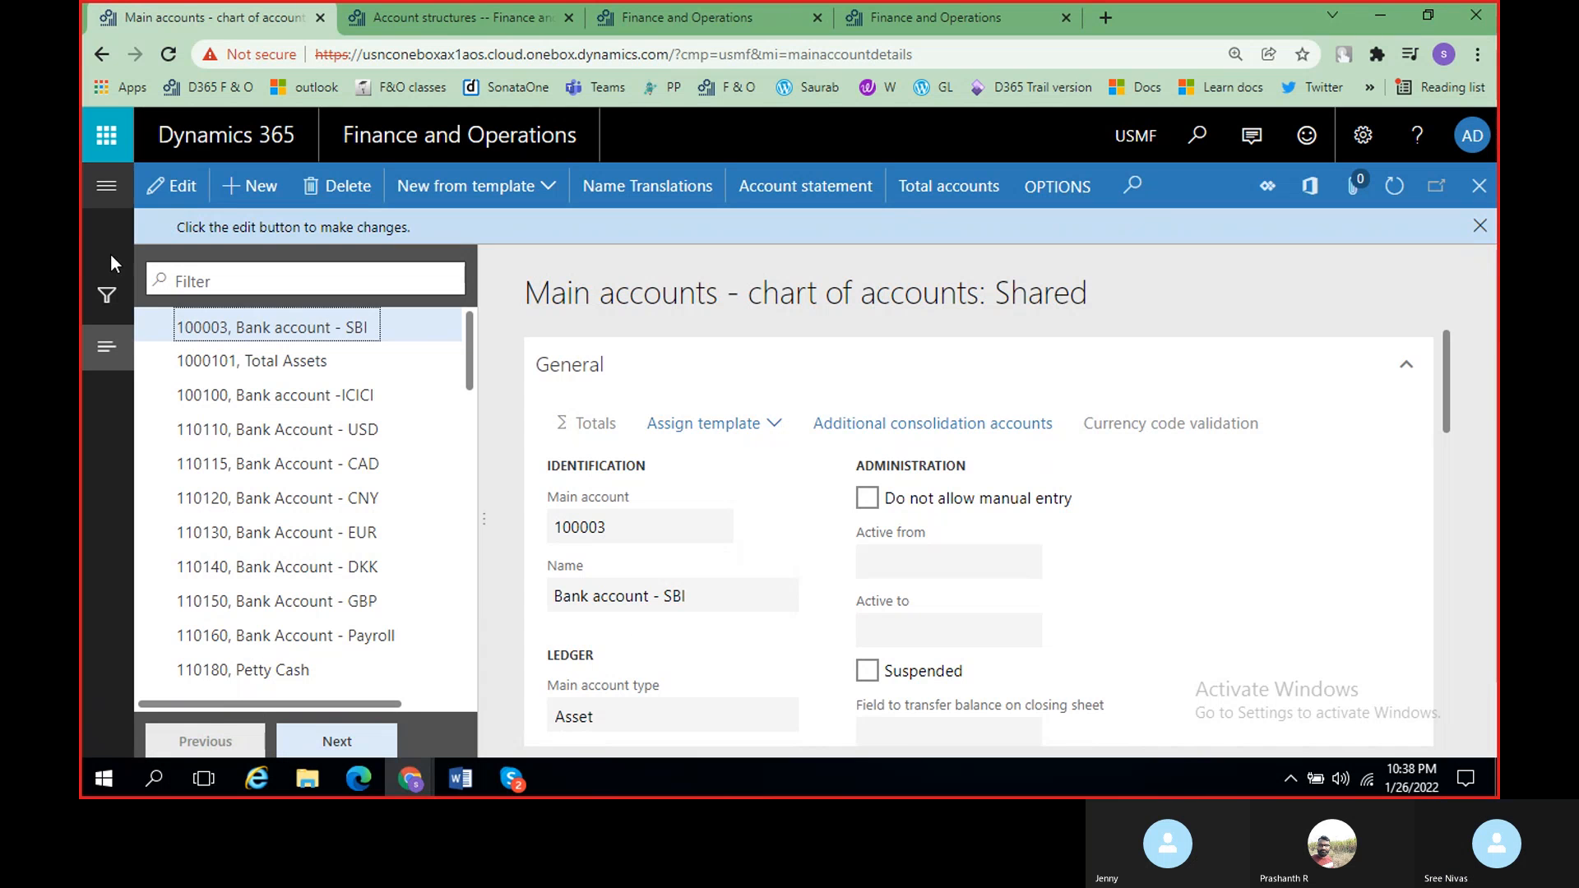
Step: Open the Configure account structures page under the General ledger module's chart of accounts structures
left_click(106, 186)
scroll(167, 528, "down", 3)
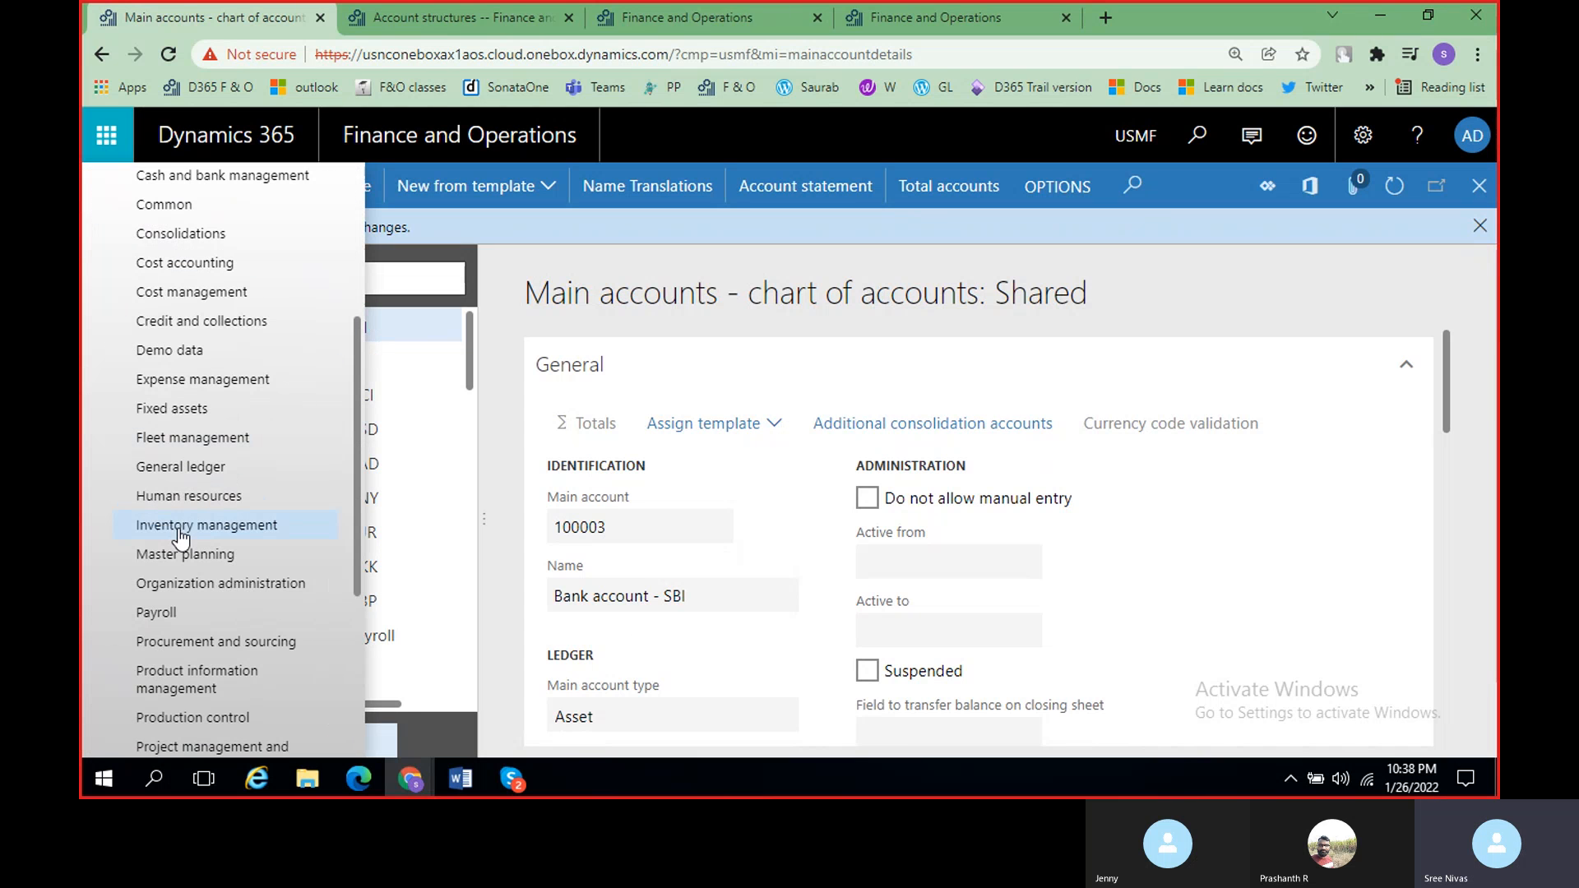
left_click(198, 470)
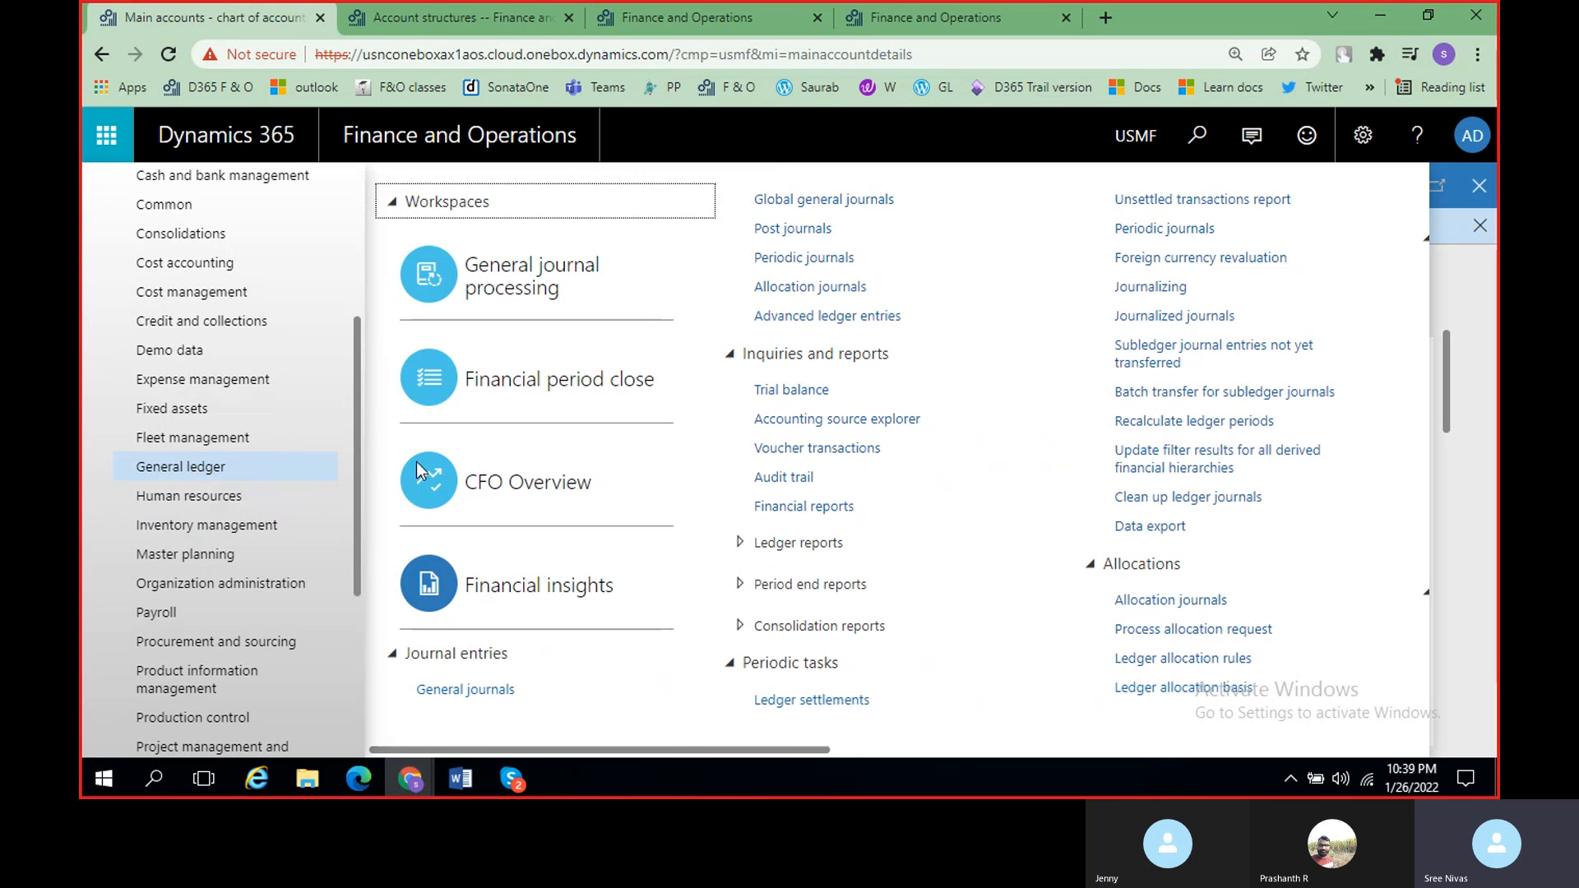
left_click_drag(685, 751, 1041, 757)
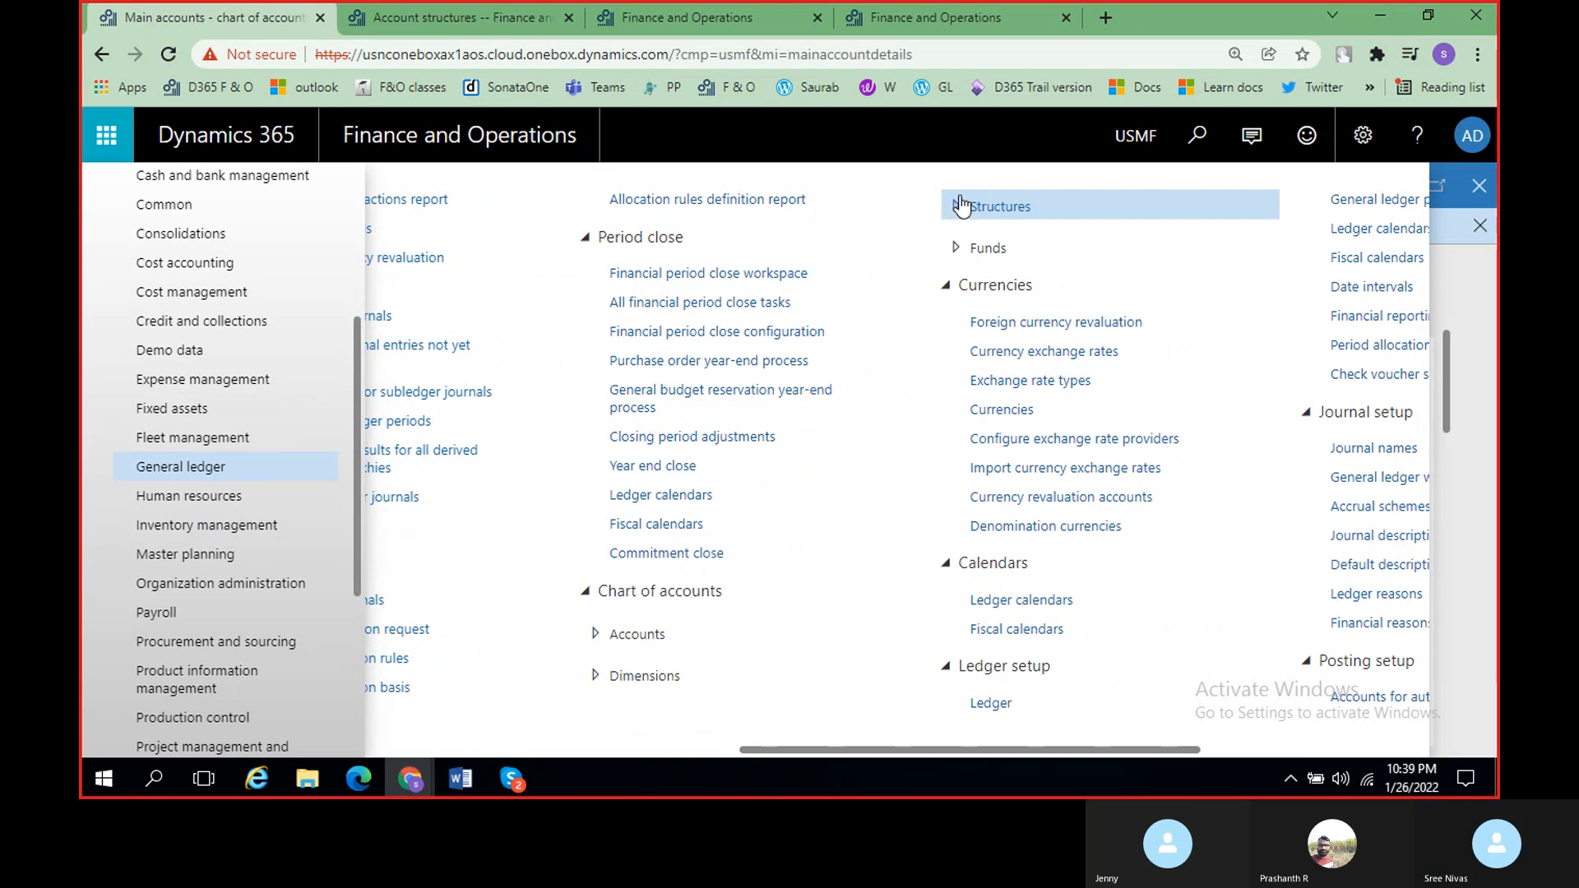
left_click(954, 211)
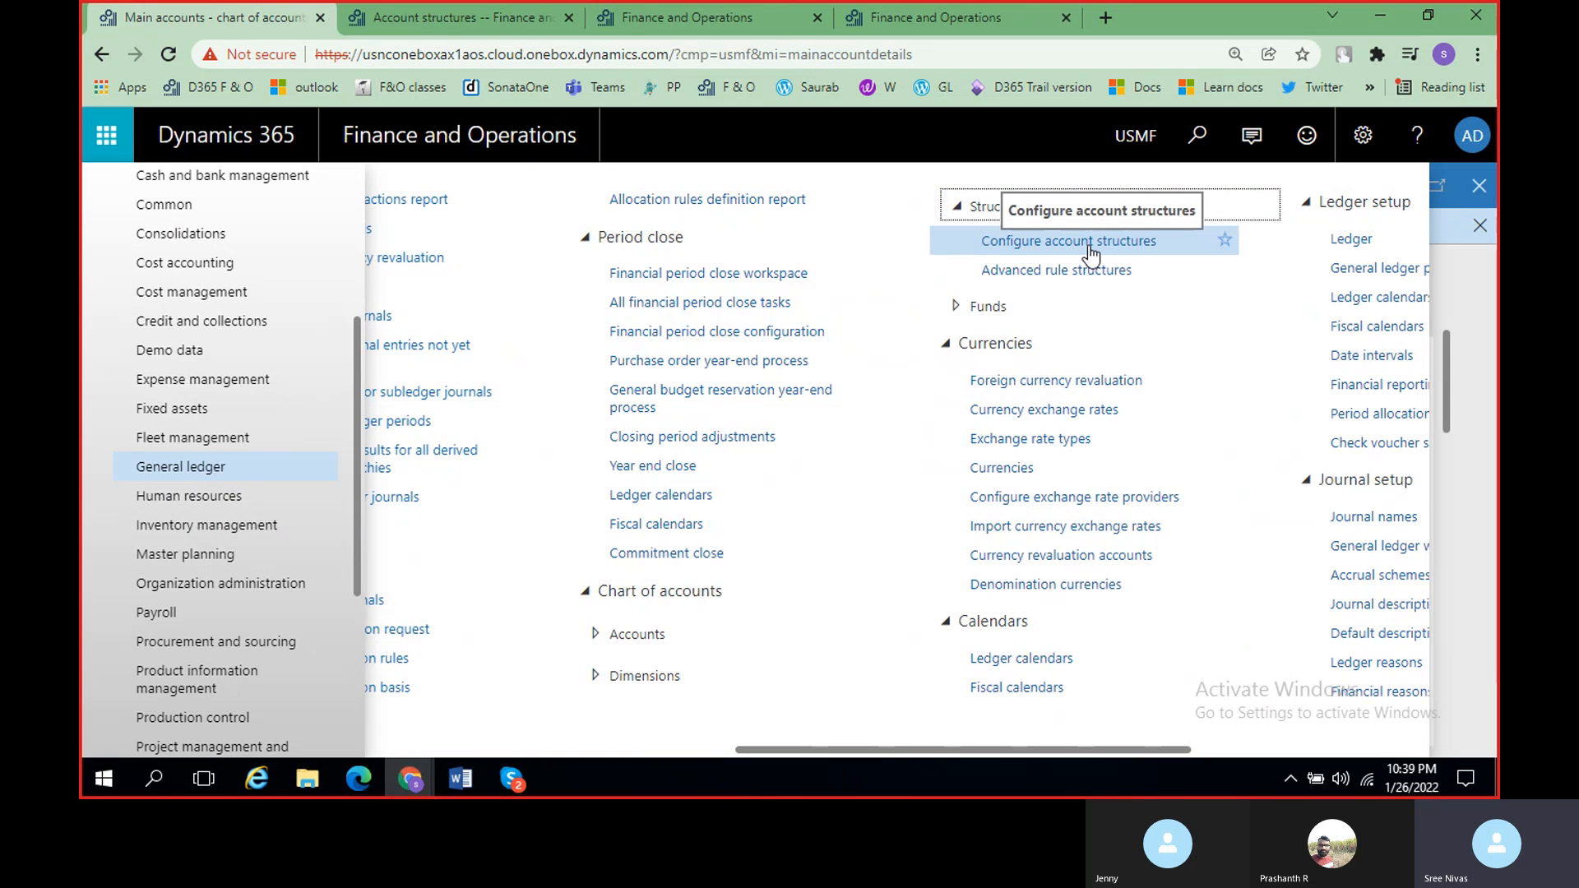
left_click(1088, 247)
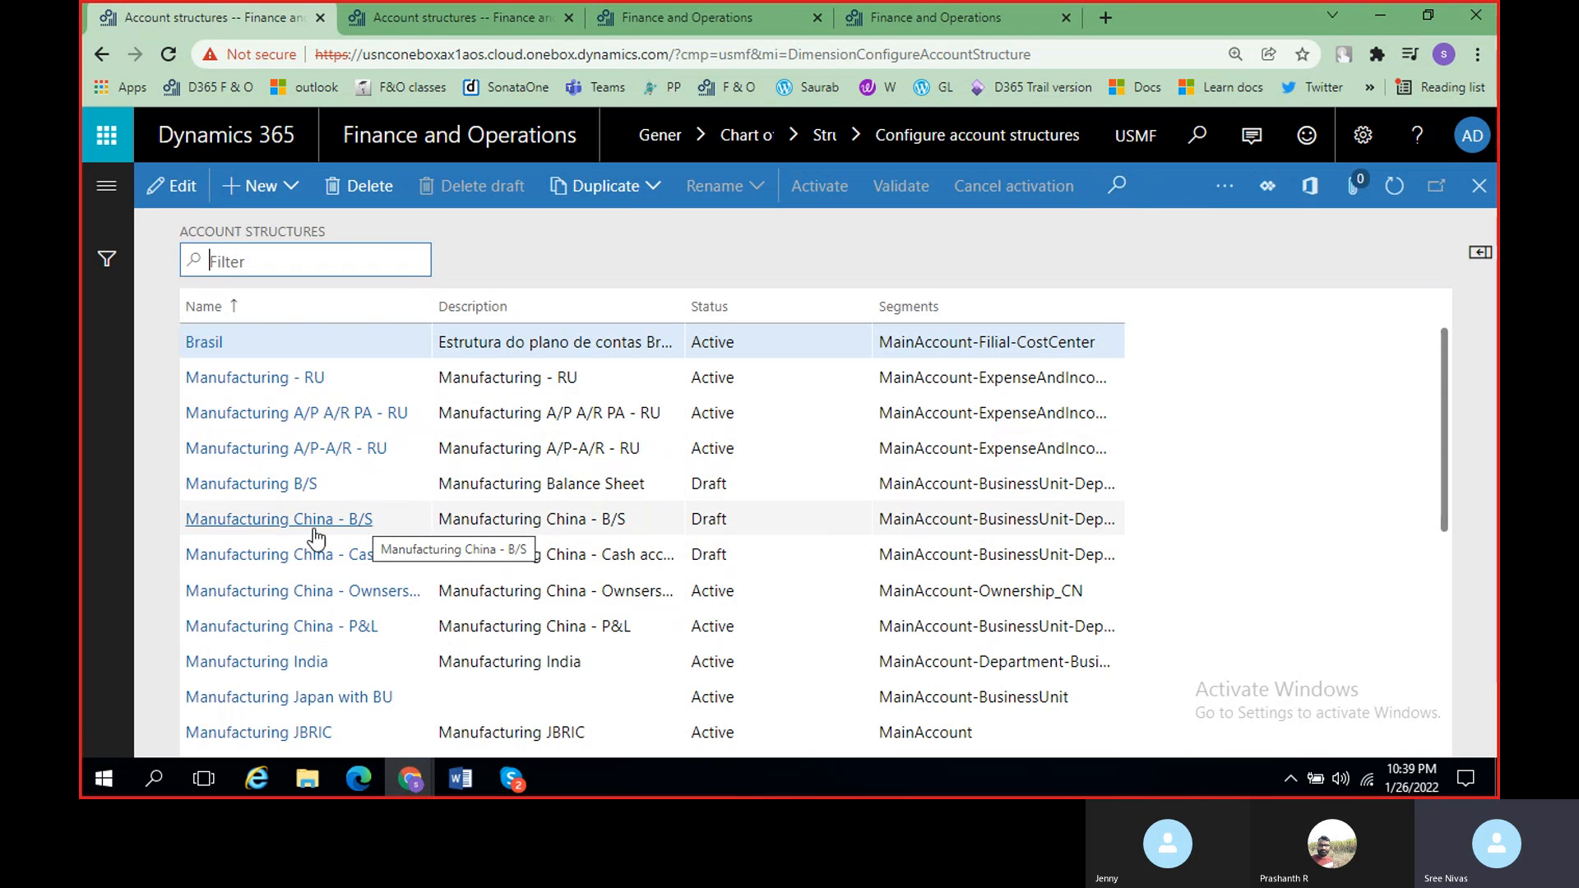
Step: Look through the list of account structures and open Manufacturing B/S
scroll(305, 552, "down", 6)
scroll(305, 553, "up", 6)
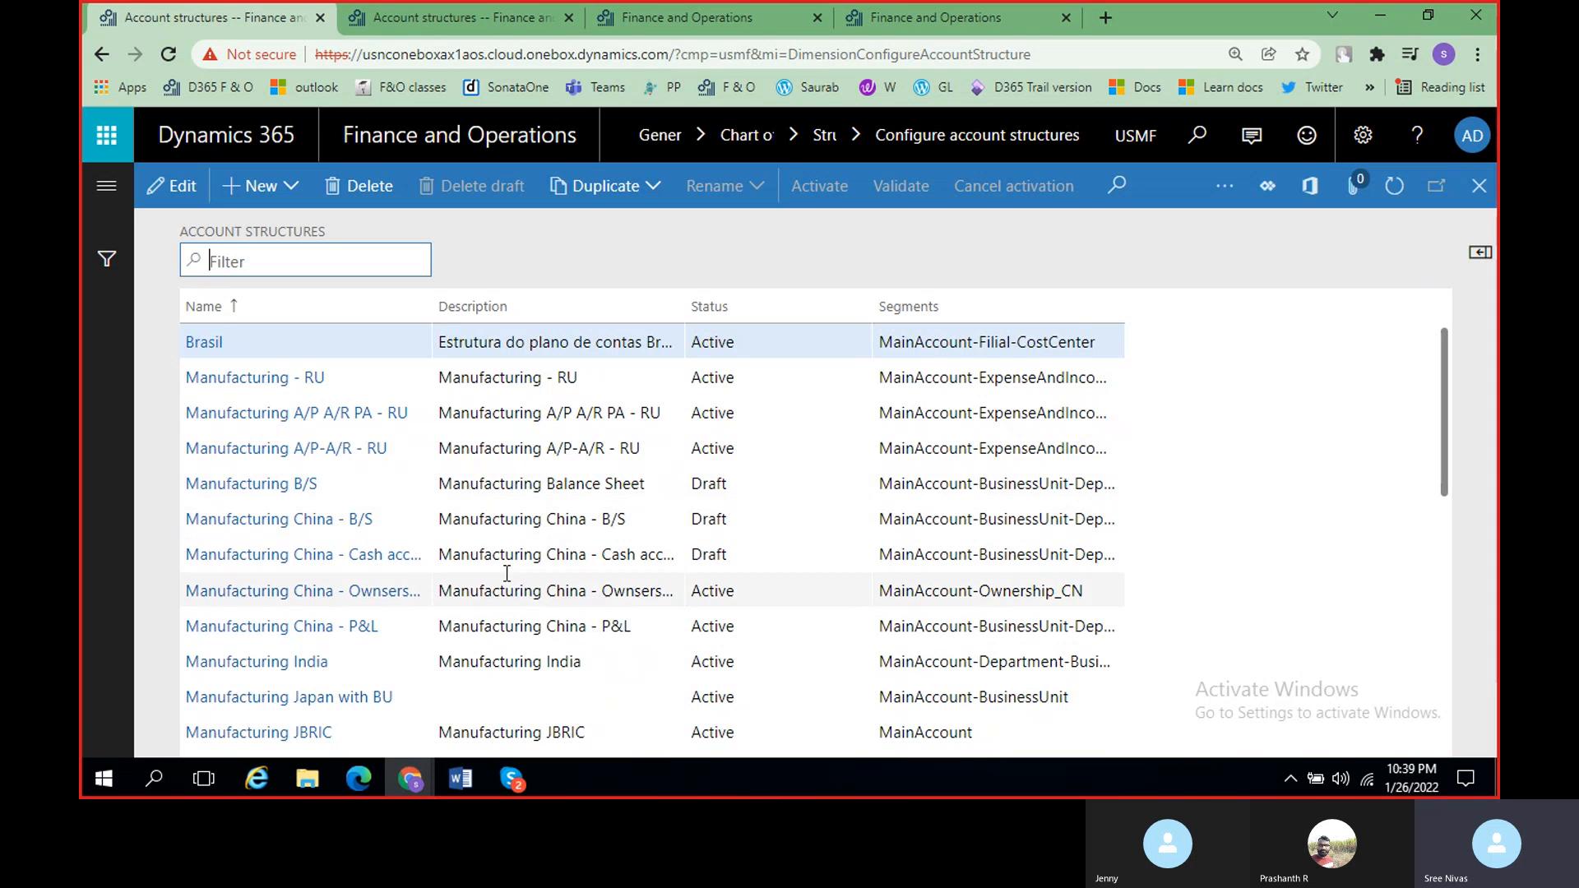
left_click(288, 486)
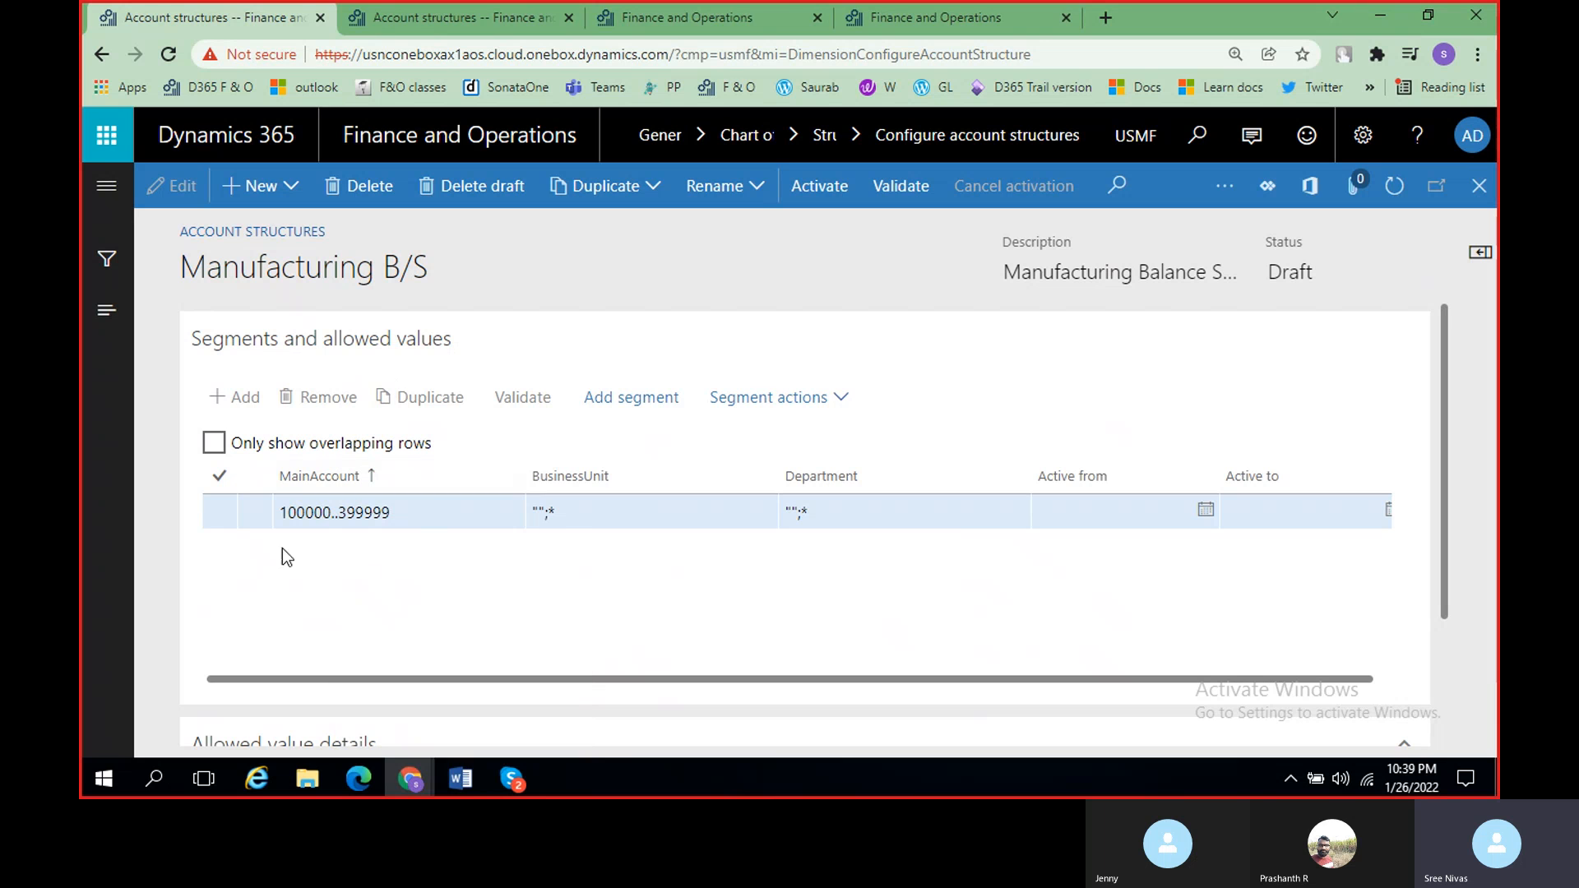
Step: Switch to the Word class notes and highlight the account number ranges from 100000 to 399999 in the numbering list
left_click(461, 777)
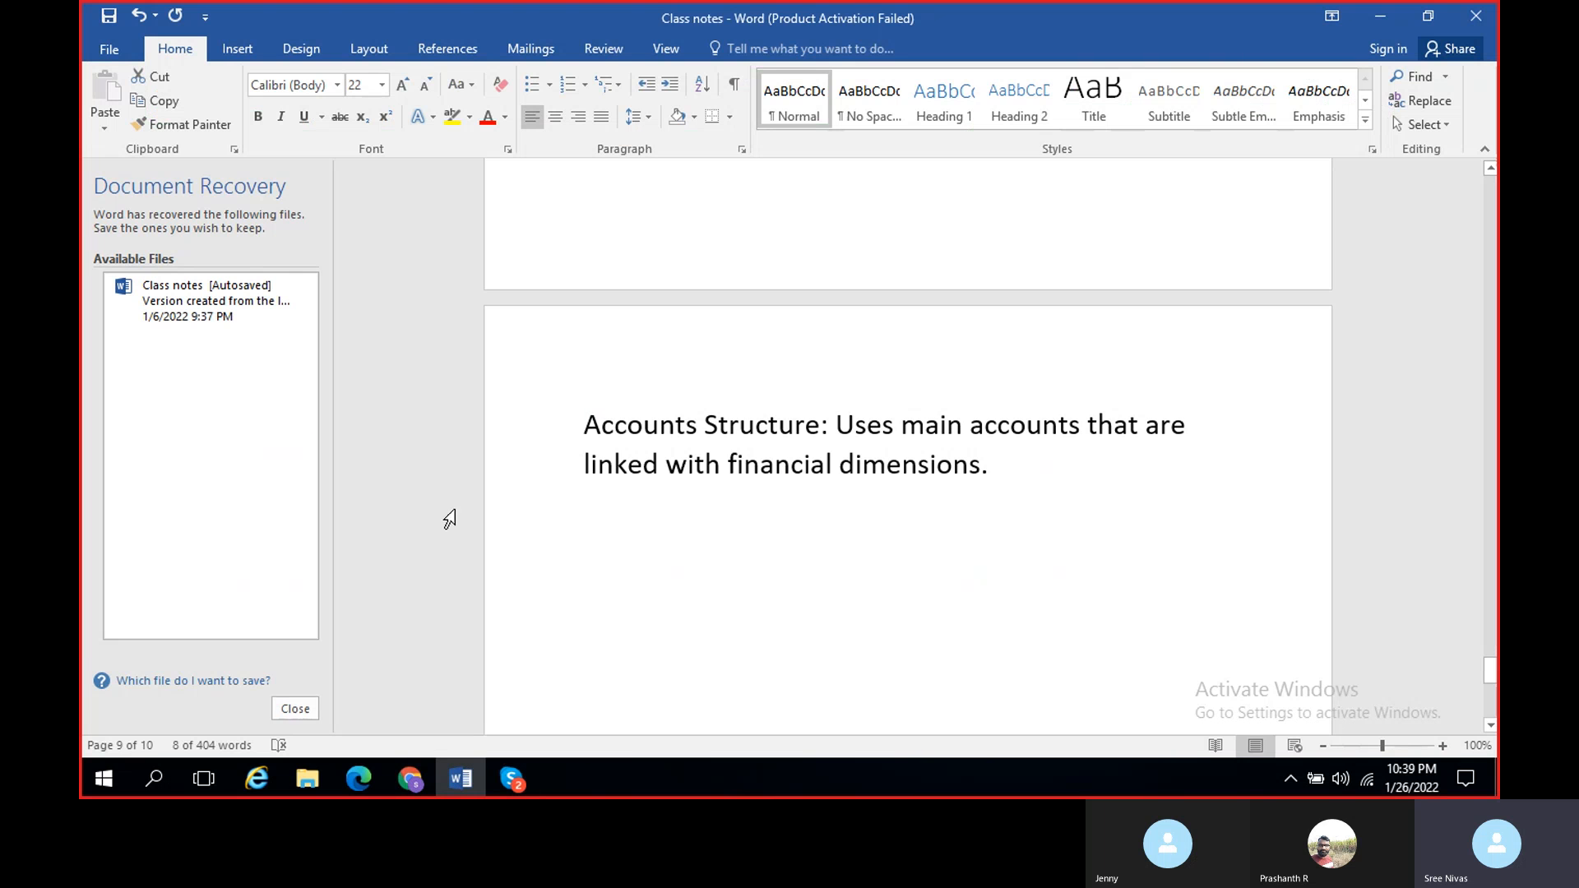
scroll(820, 538, "up", 15)
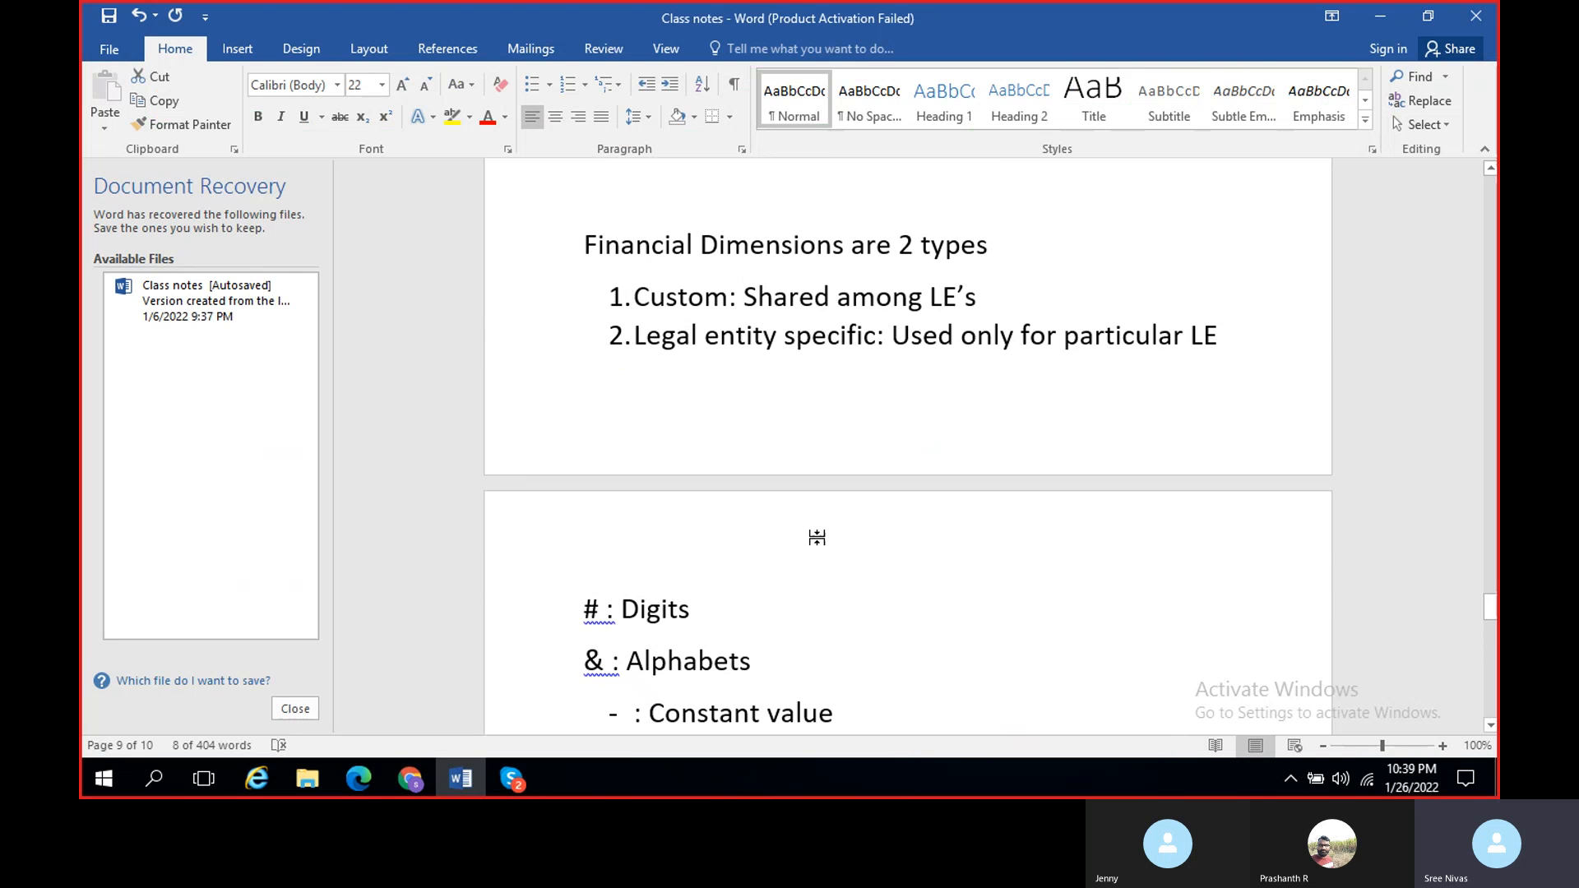
scroll(819, 538, "up", 15)
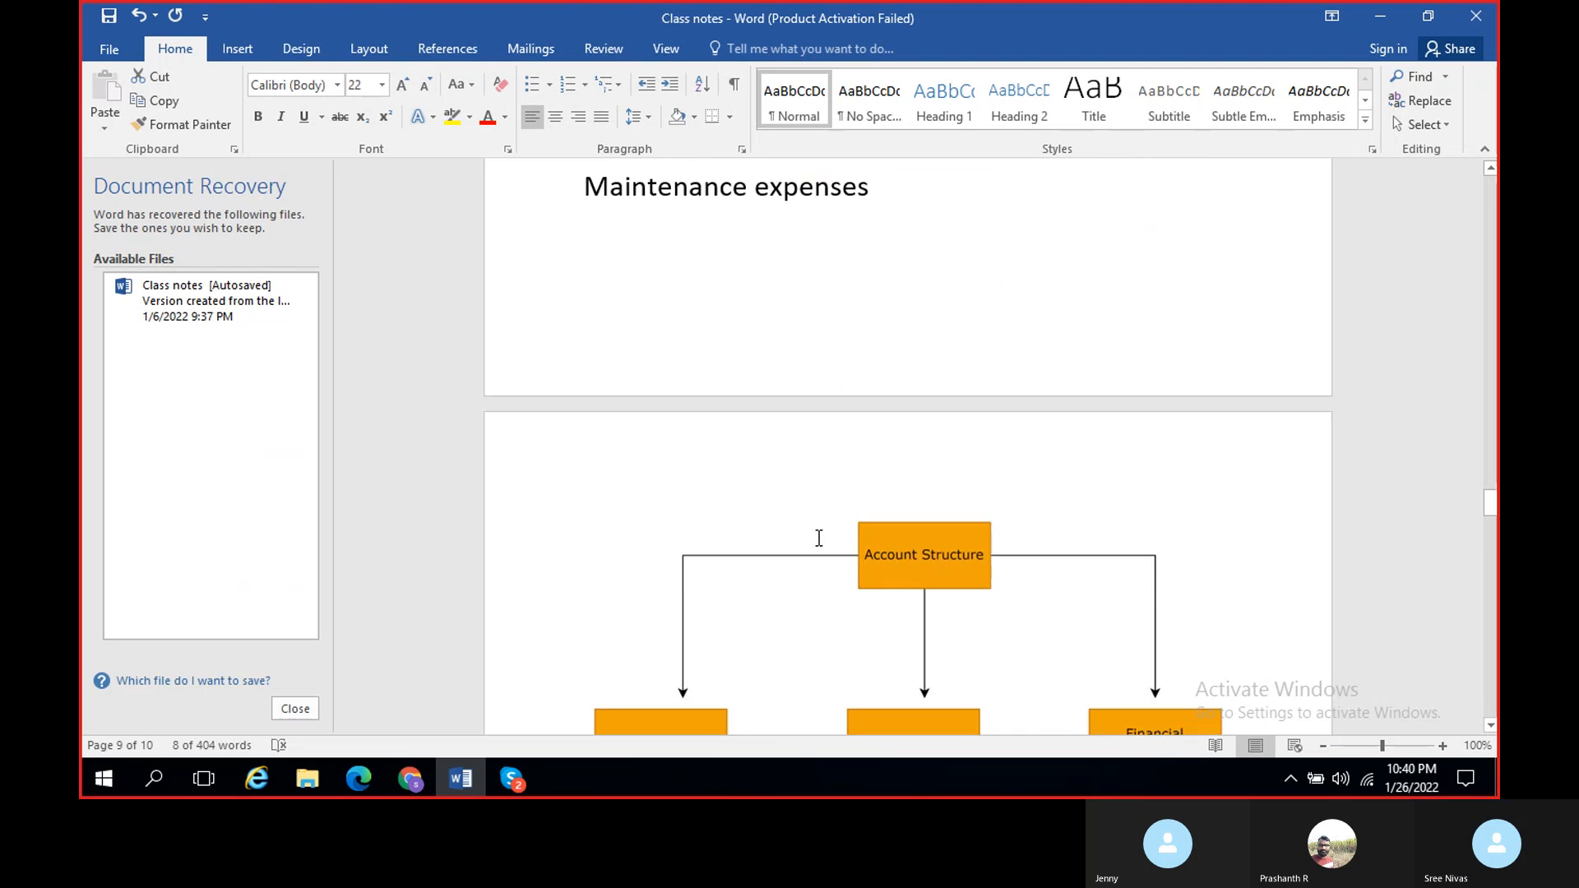
scroll(819, 538, "up", 5)
scroll(650, 460, "down", 2)
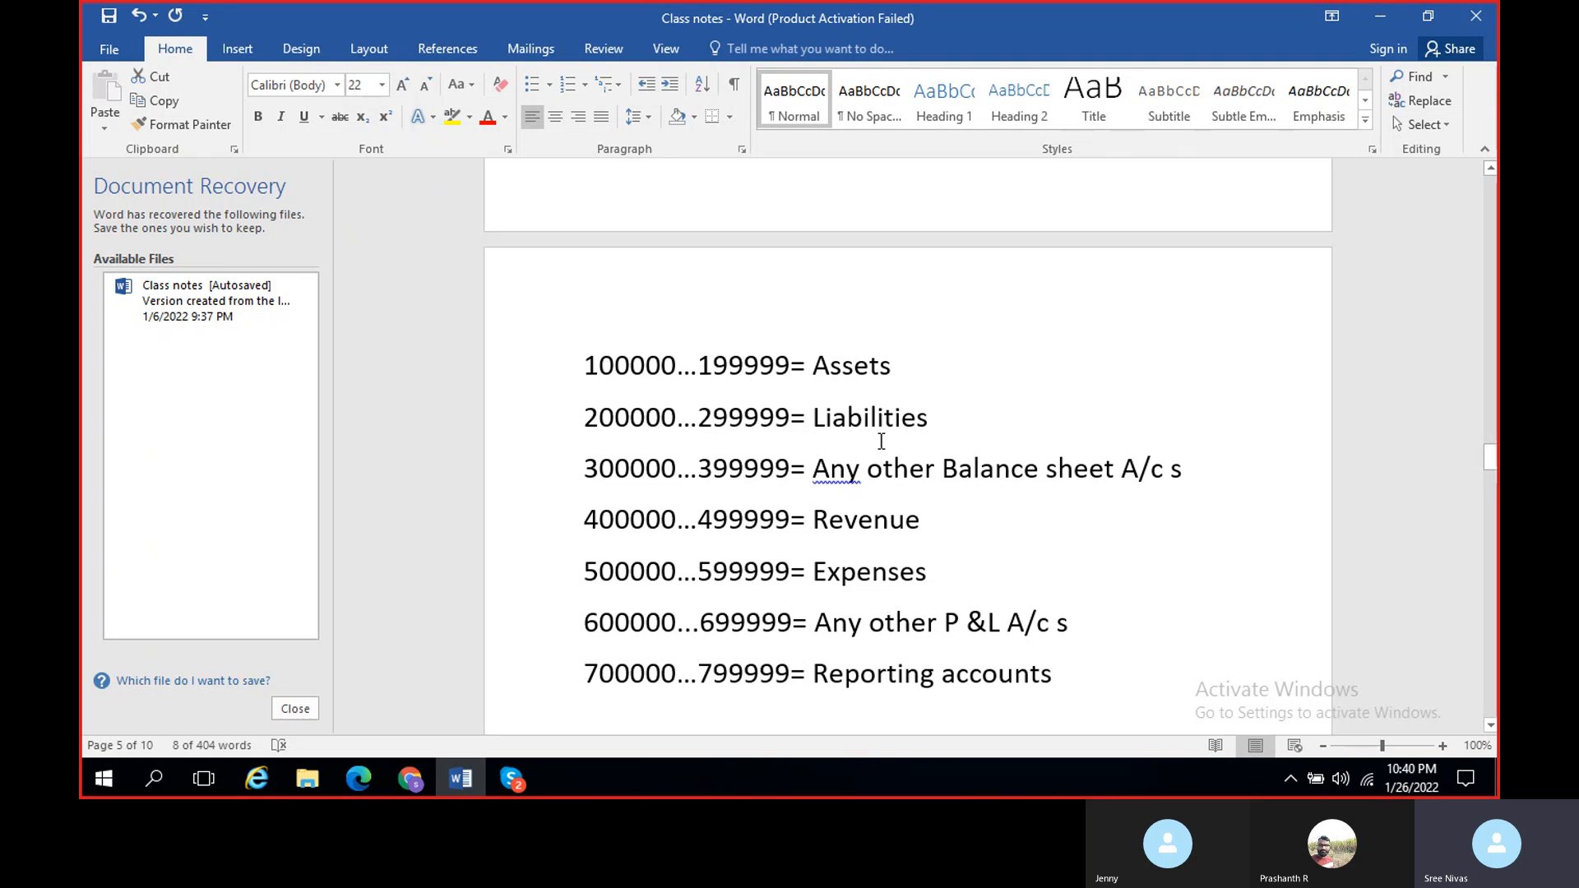
scroll(719, 434, "down", 2)
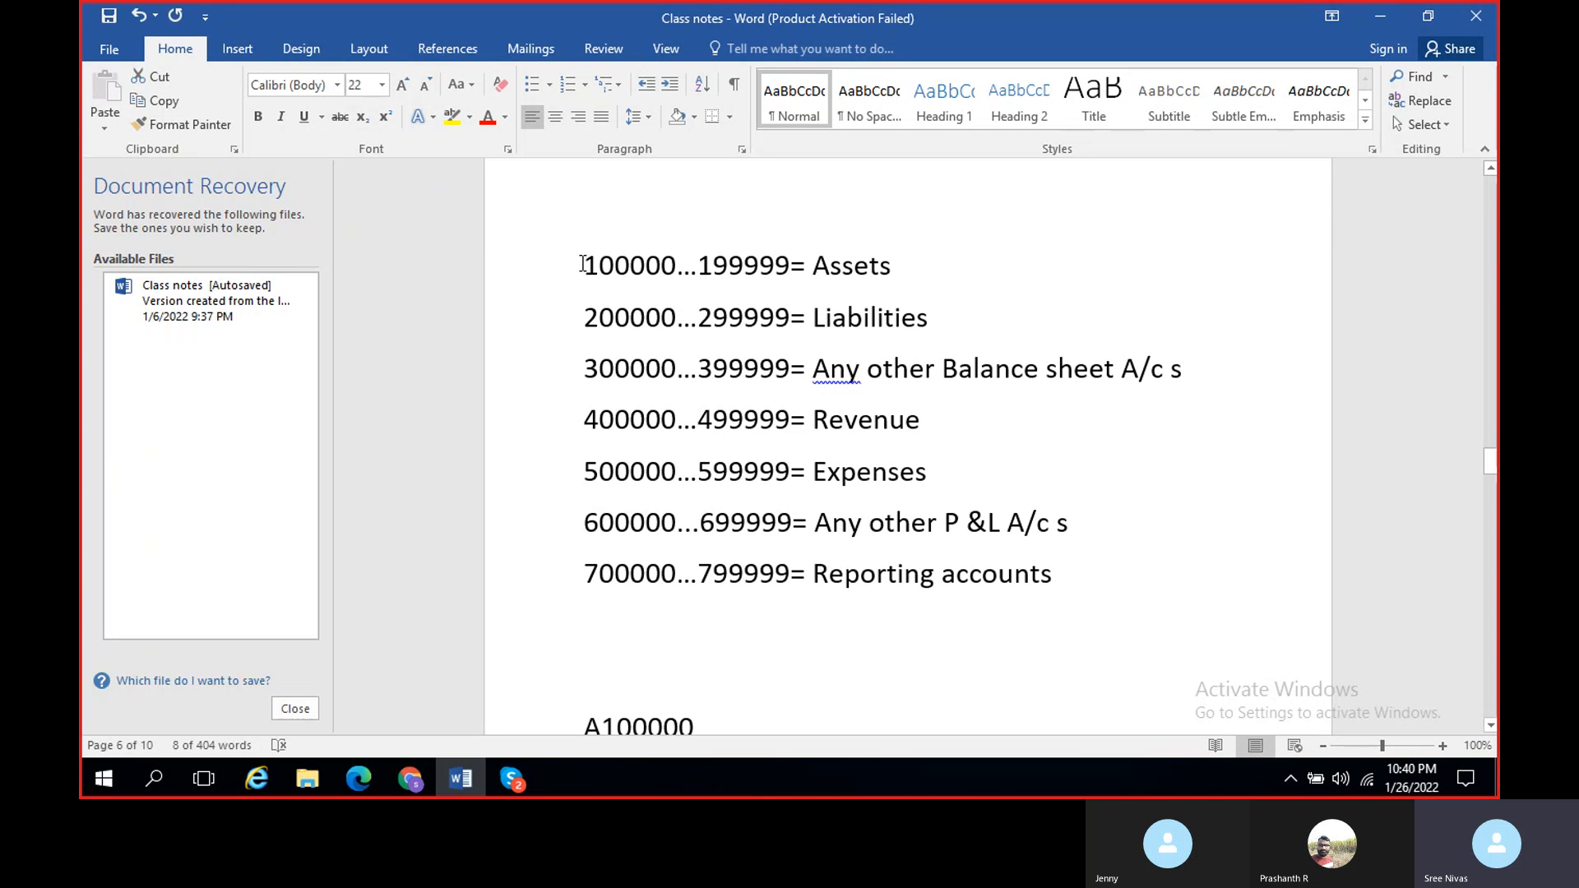
left_click_drag(584, 265, 791, 367)
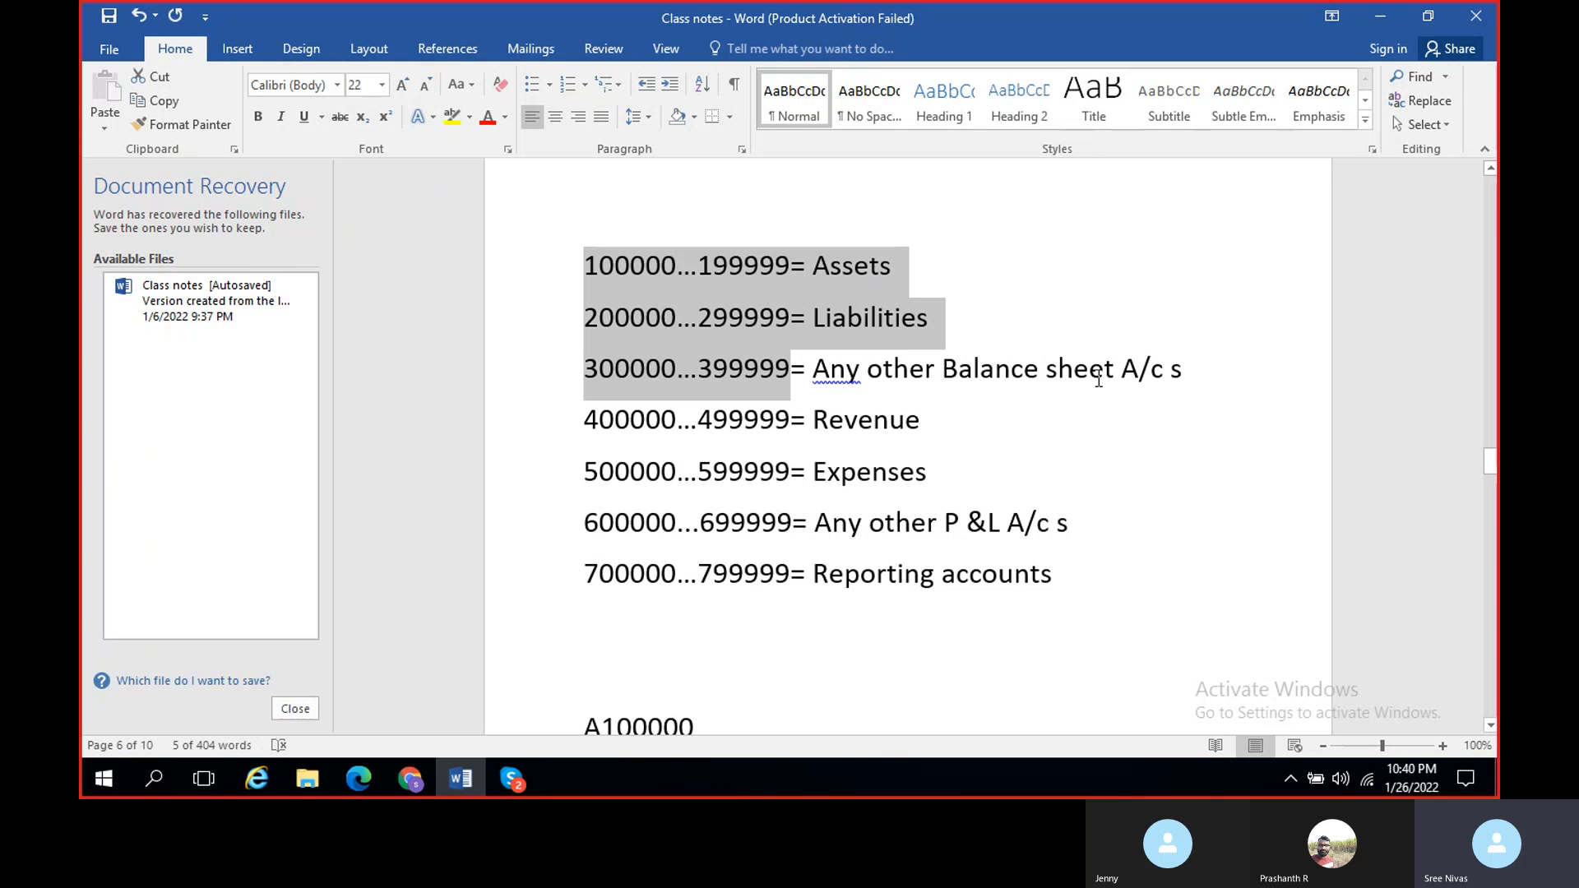
Step: Switch back to Dynamics 365 and examine the Manufacturing B/S segments and allowed value details for its main account range
key("alt+Tab")
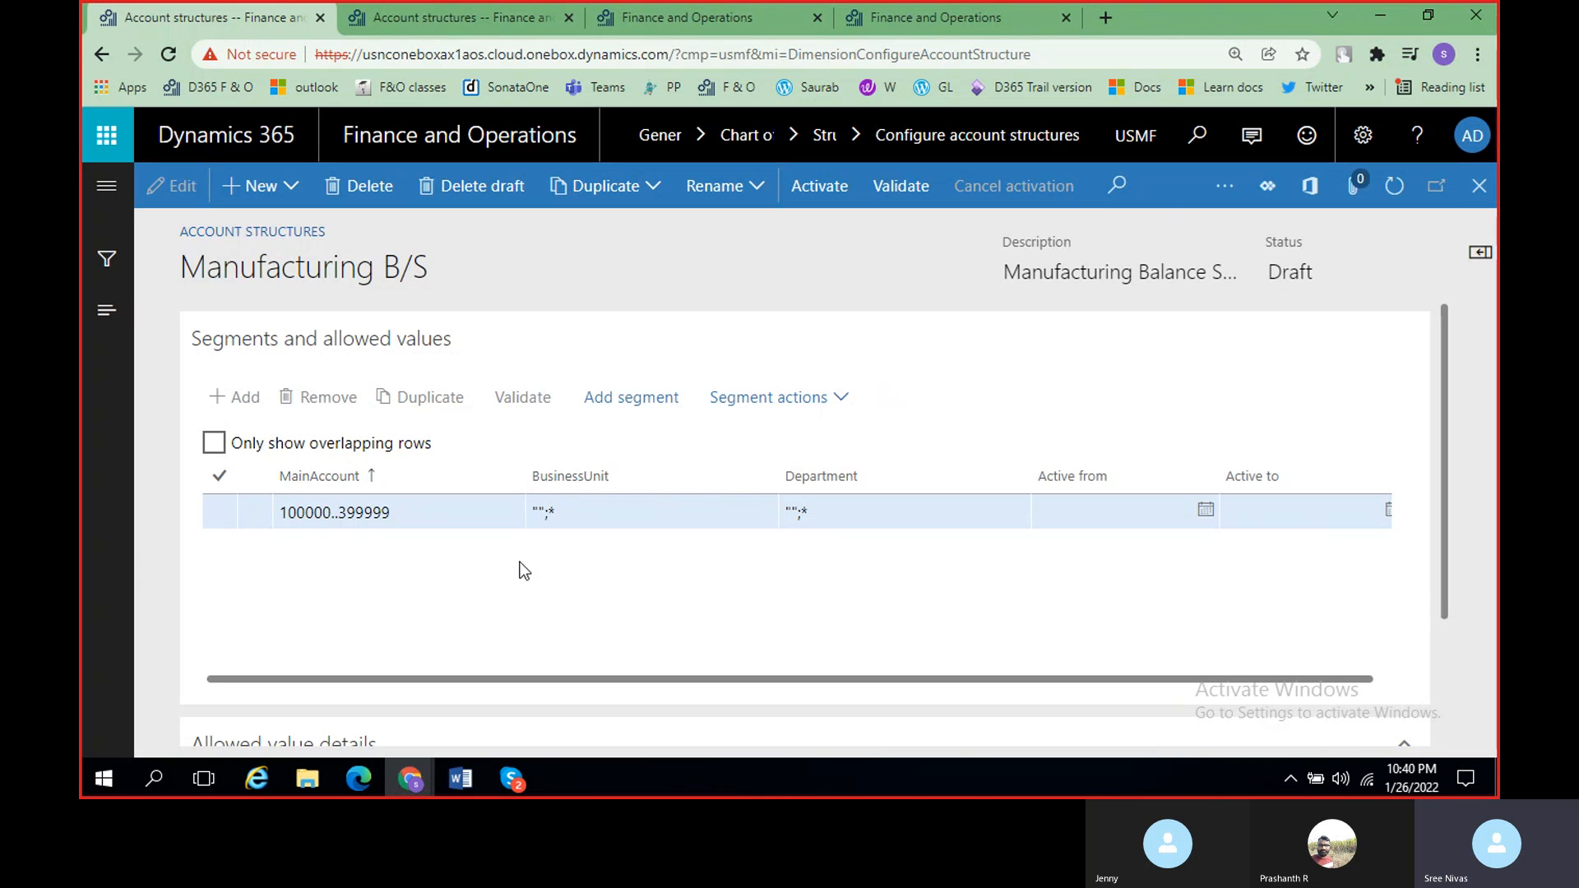
scroll(323, 531, "down", 1)
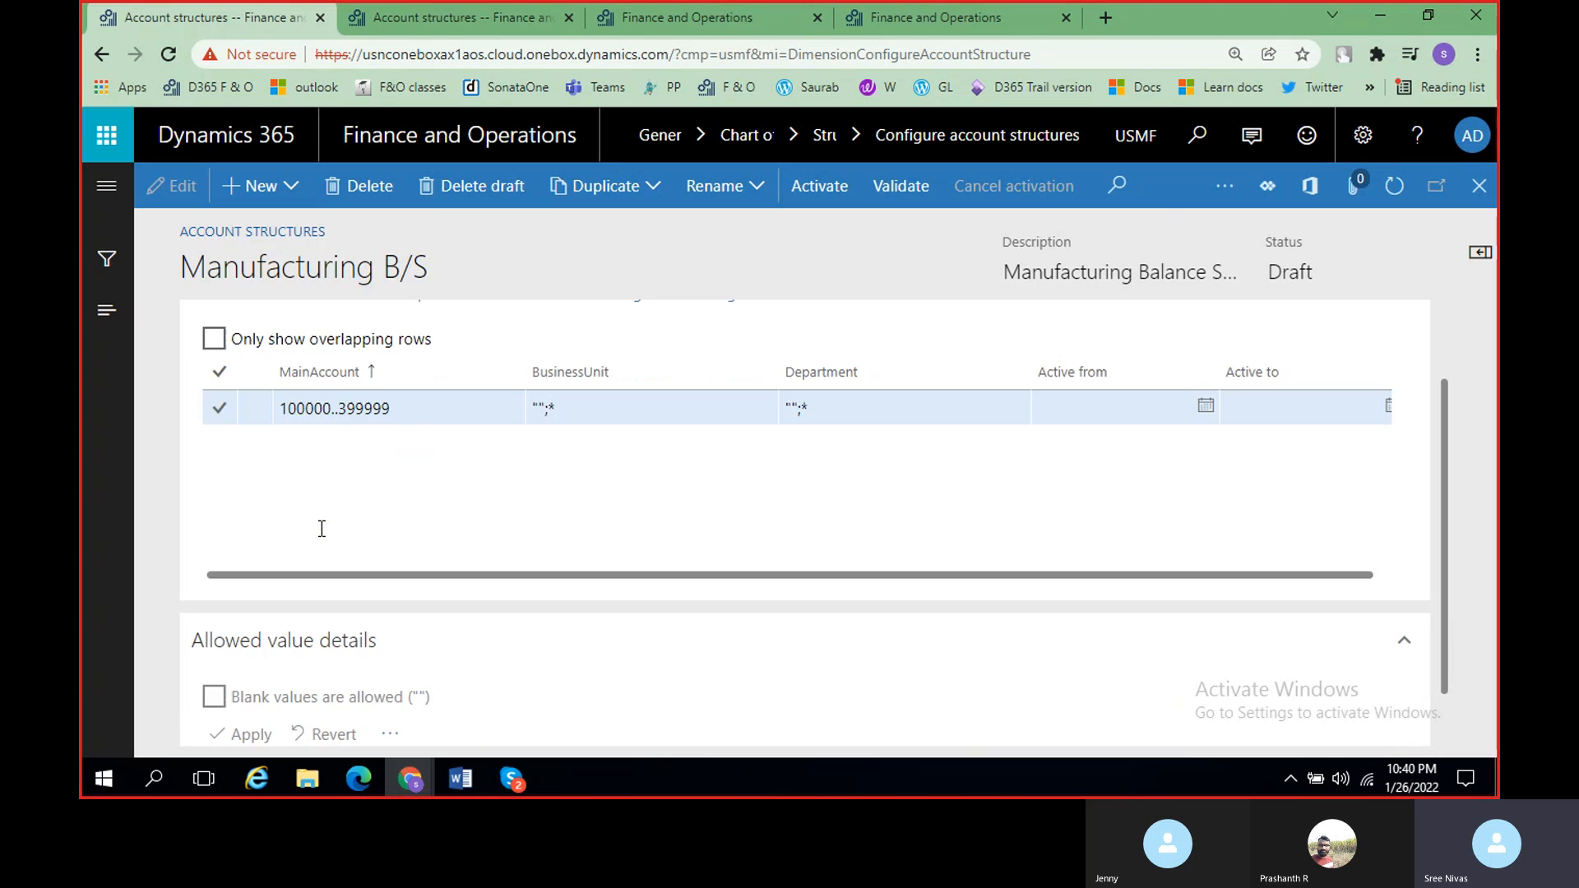
scroll(321, 431, "up", 1)
left_click(321, 520)
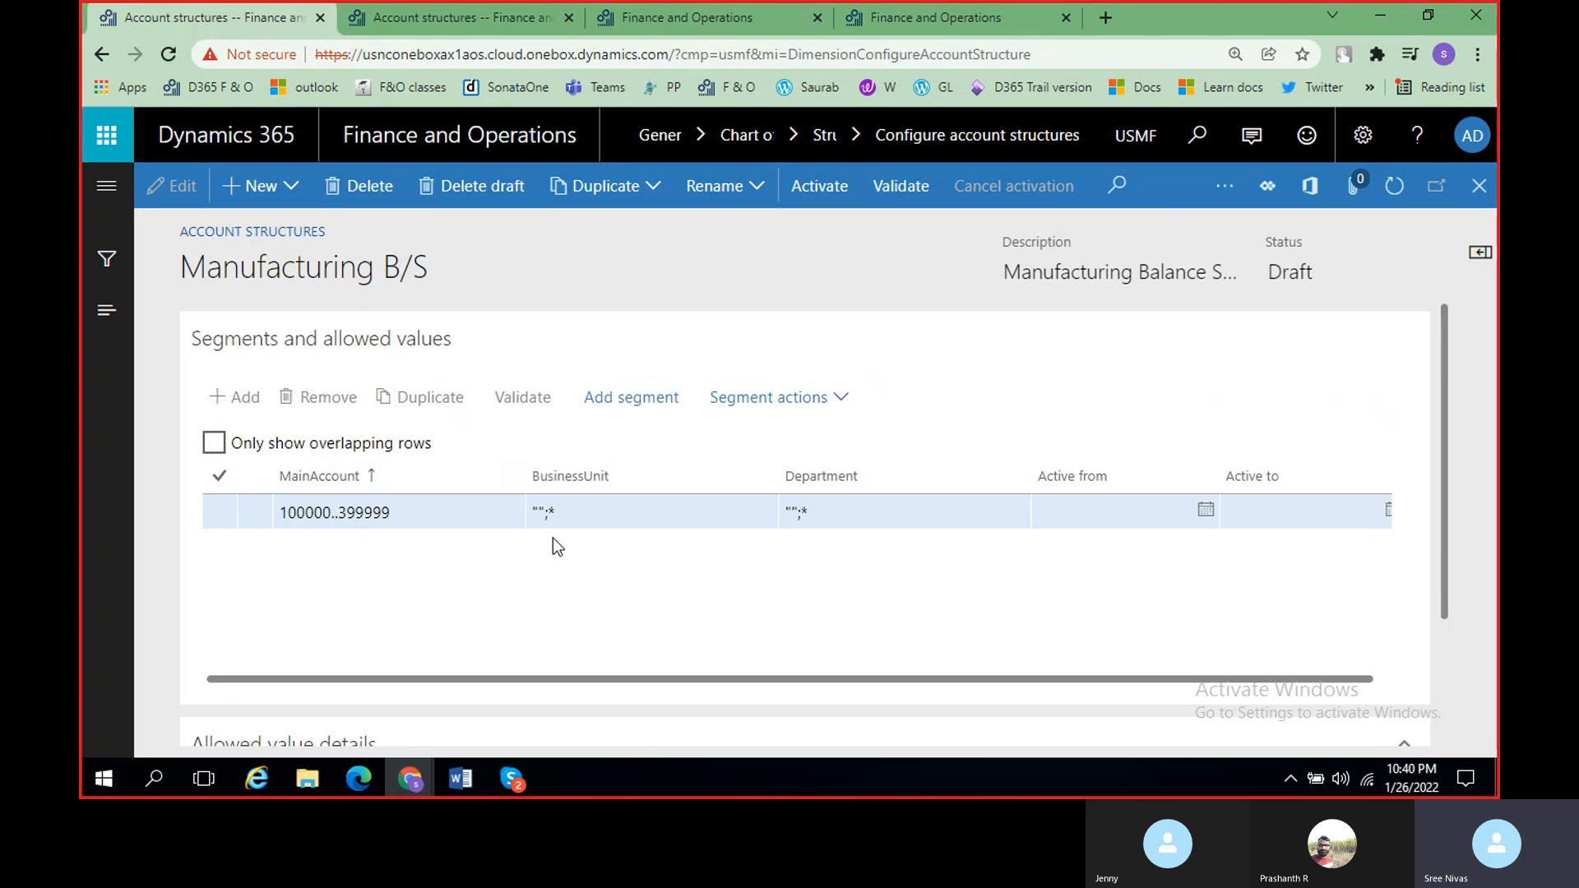
scroll(560, 543, "down", 2)
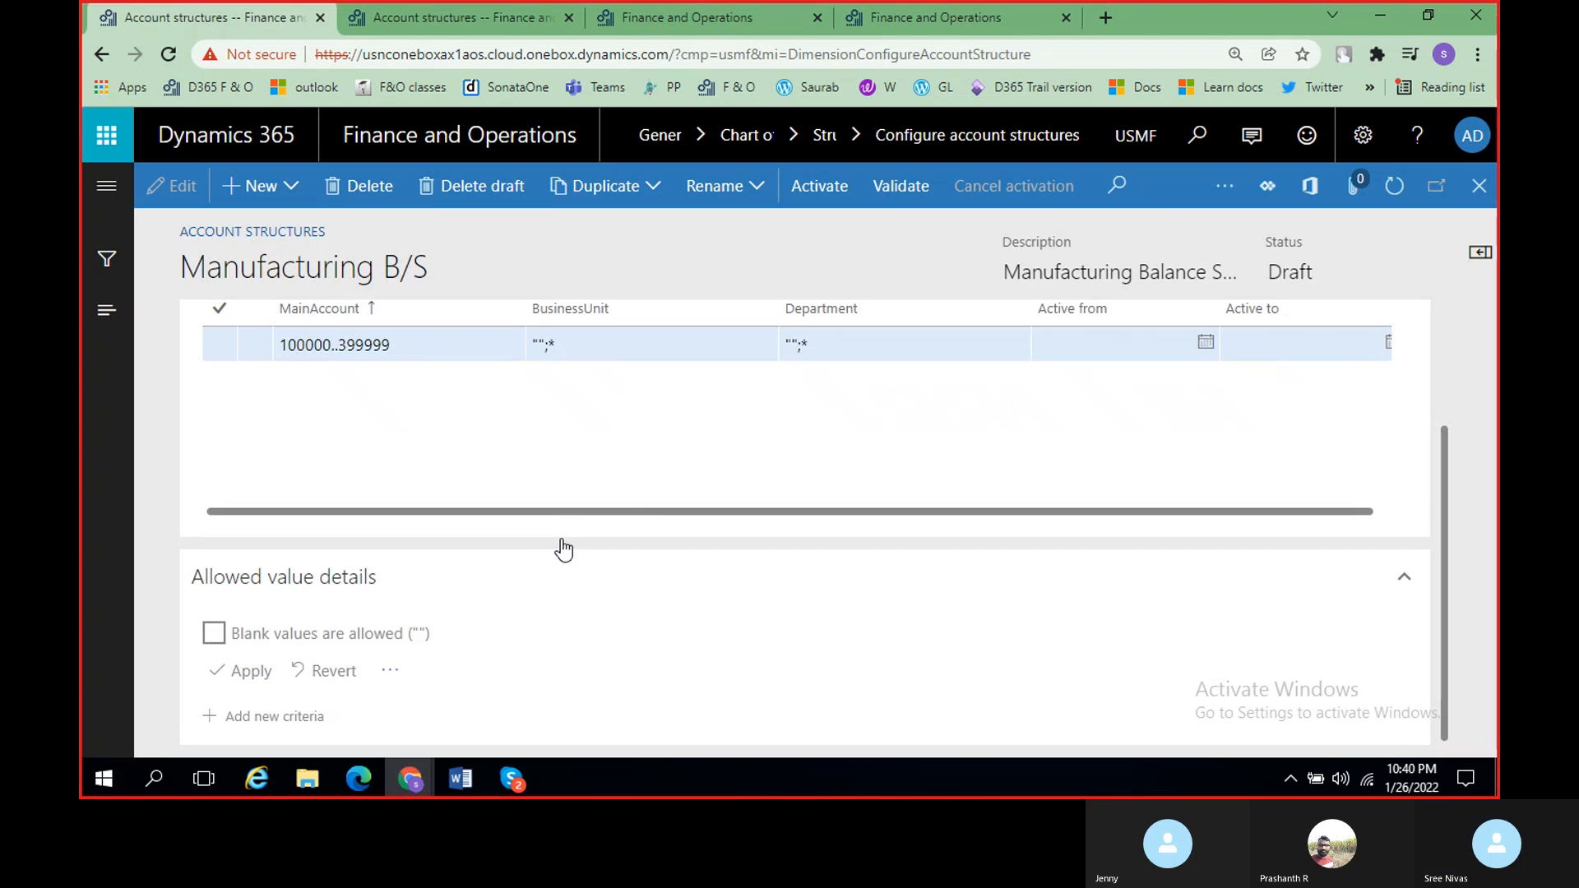
scroll(562, 550, "up", 2)
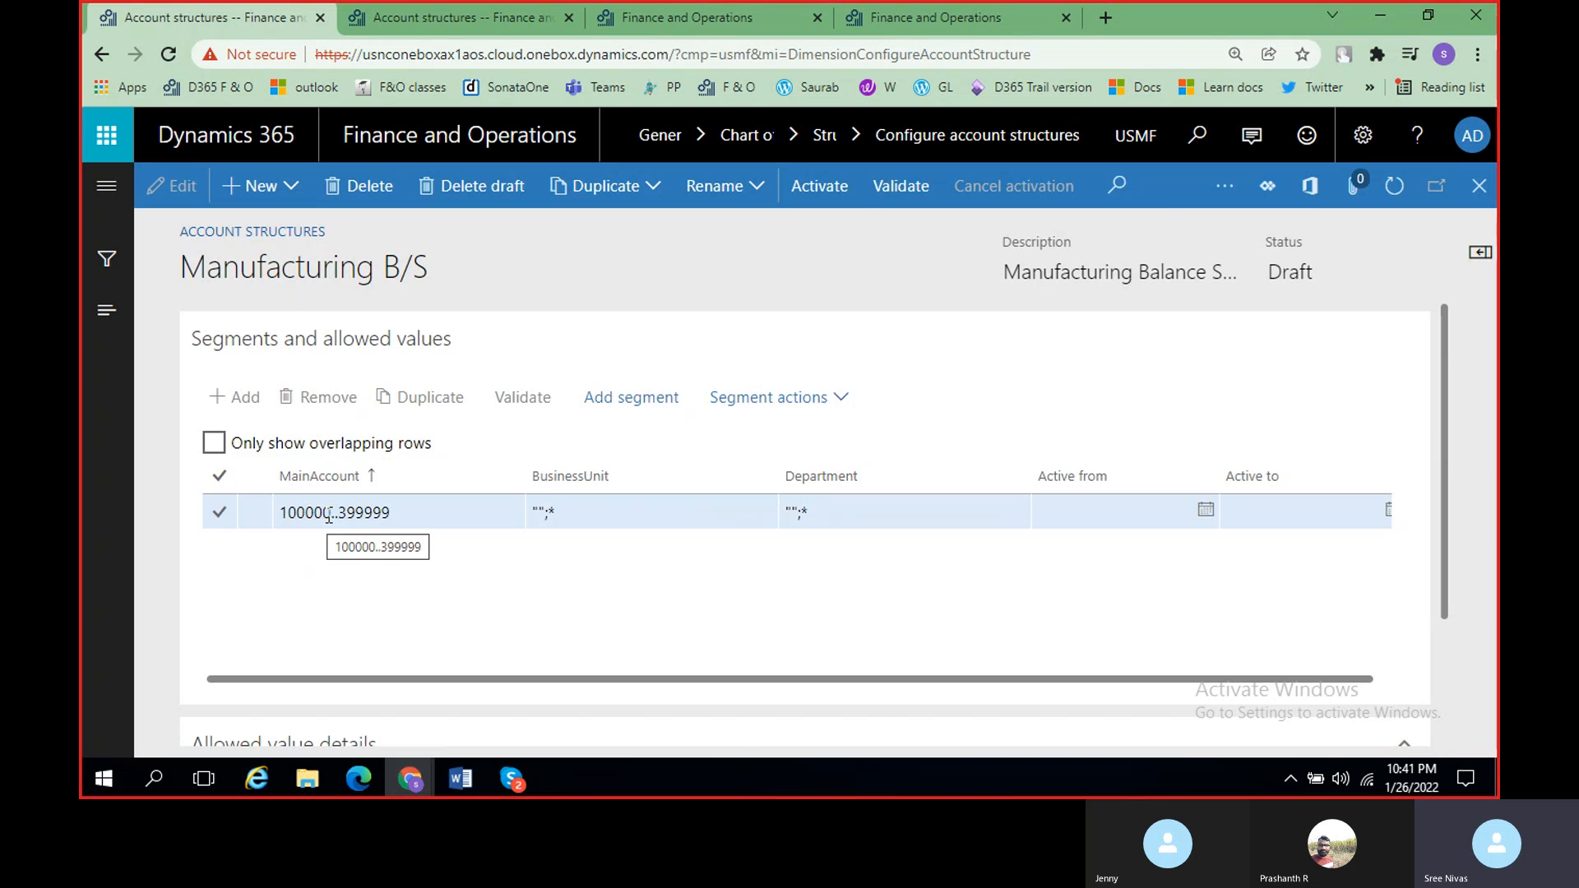
Step: Switch to the browser tab for the BTN company and open the General journals page of the General ledger module
left_click(416, 18)
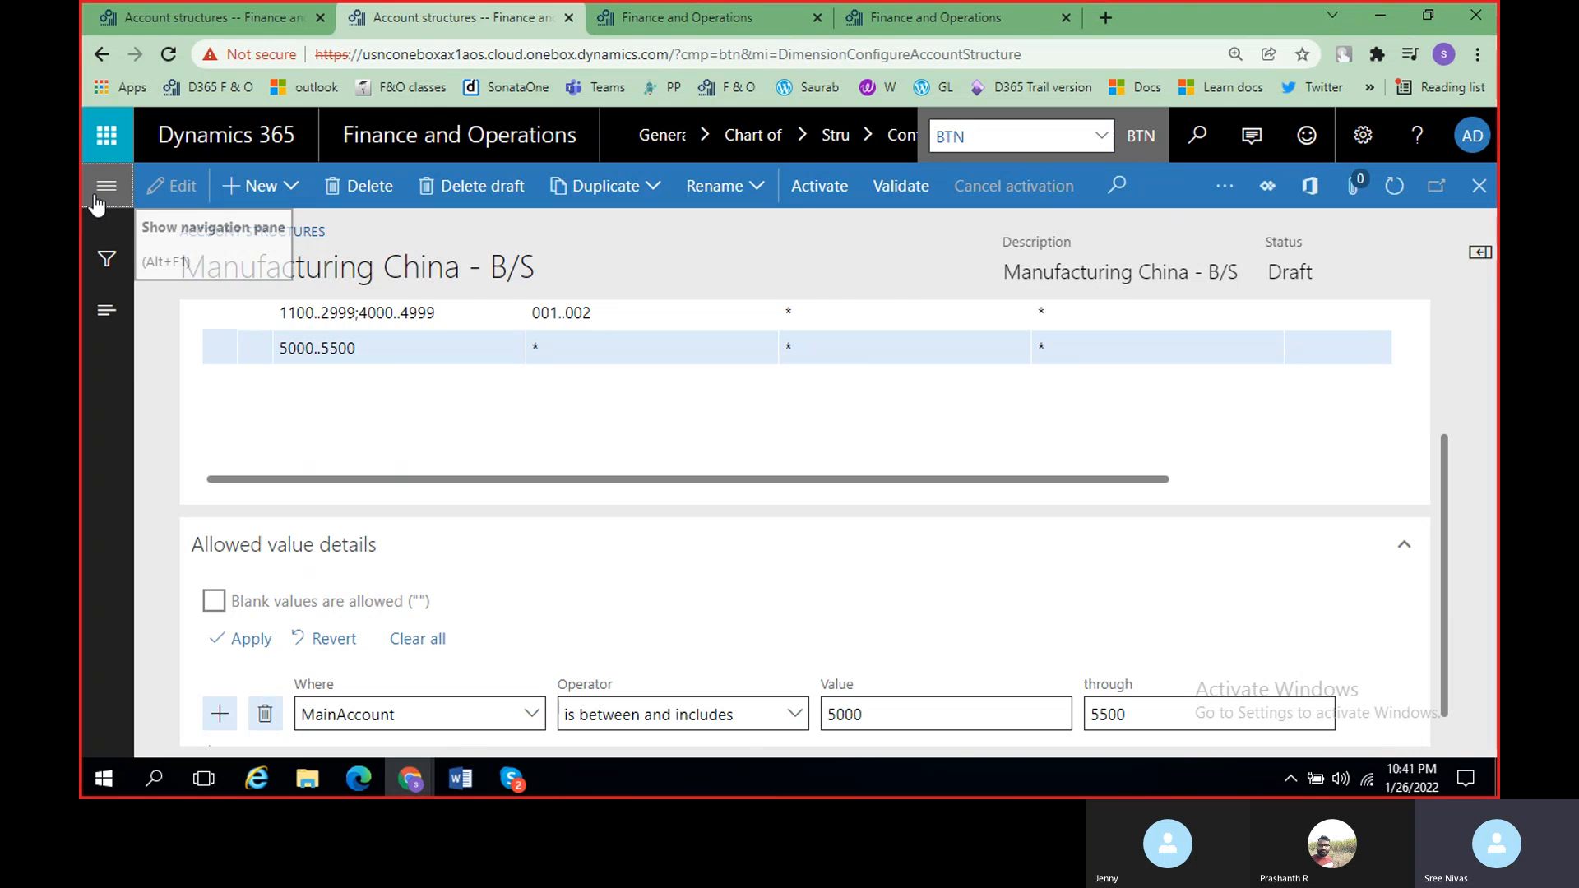
left_click(106, 186)
left_click_drag(975, 750, 446, 753)
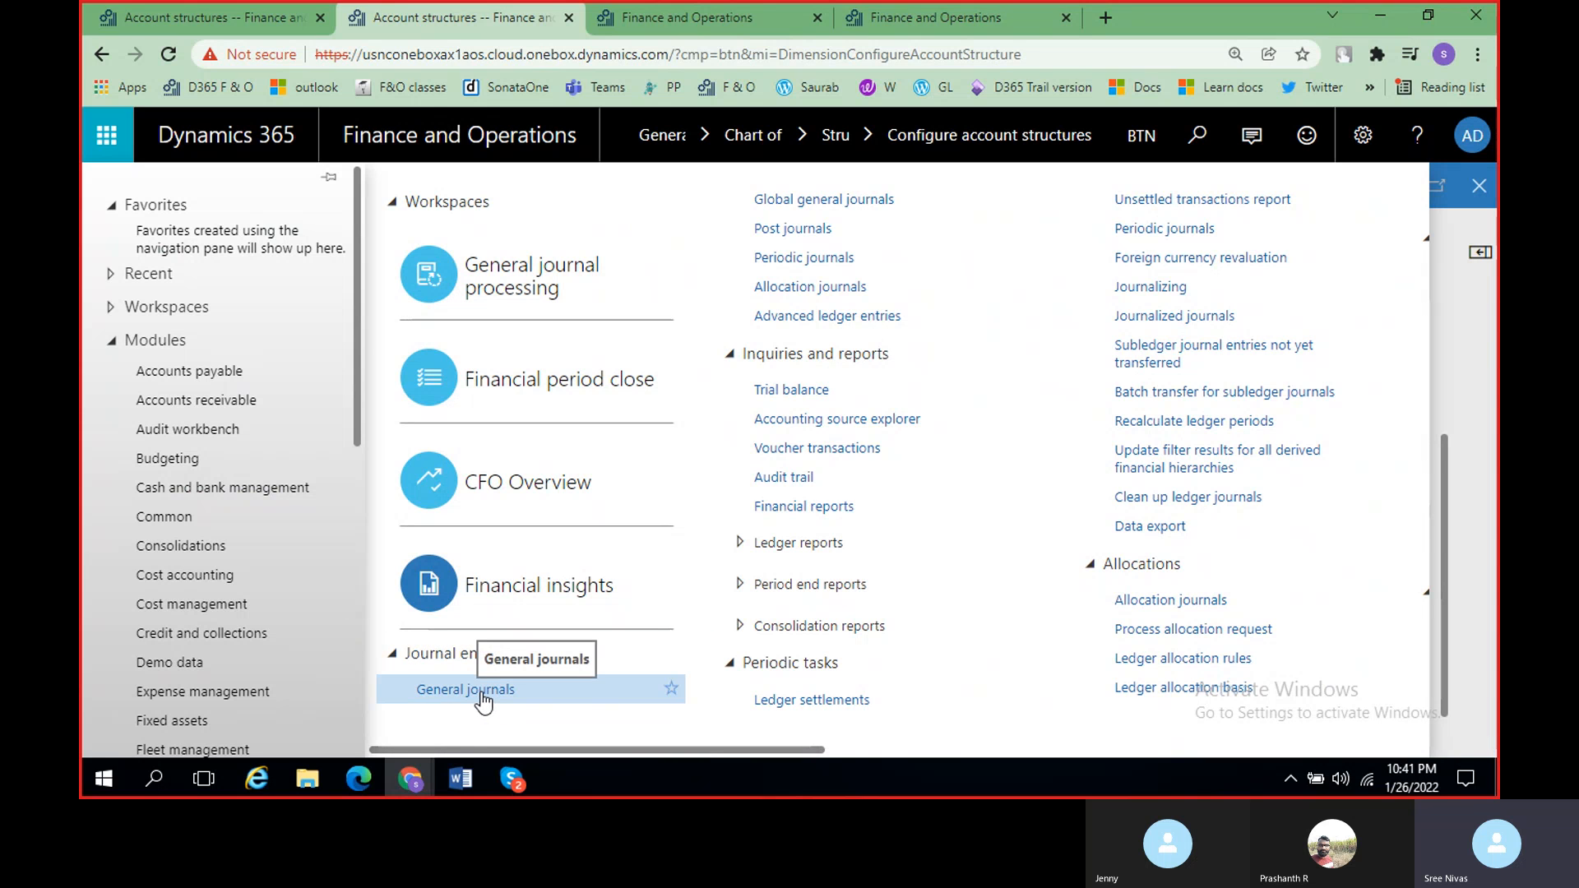
left_click(482, 694)
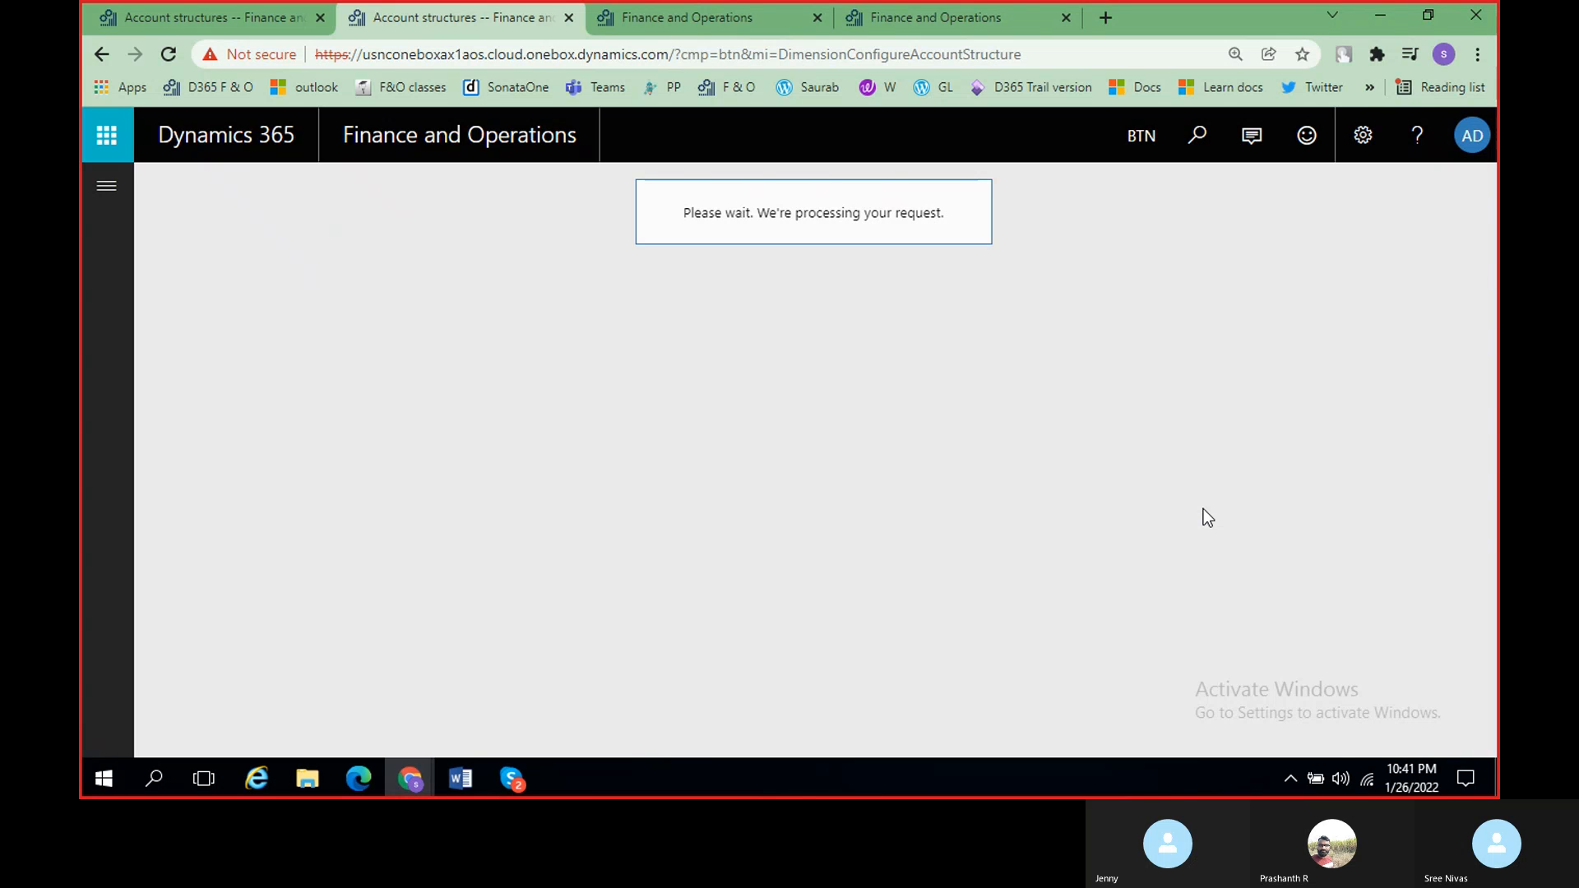
Step: Refresh the timed-out main accounts session in its browser tab and return to the BTN tab
left_click(703, 18)
left_click(1113, 549)
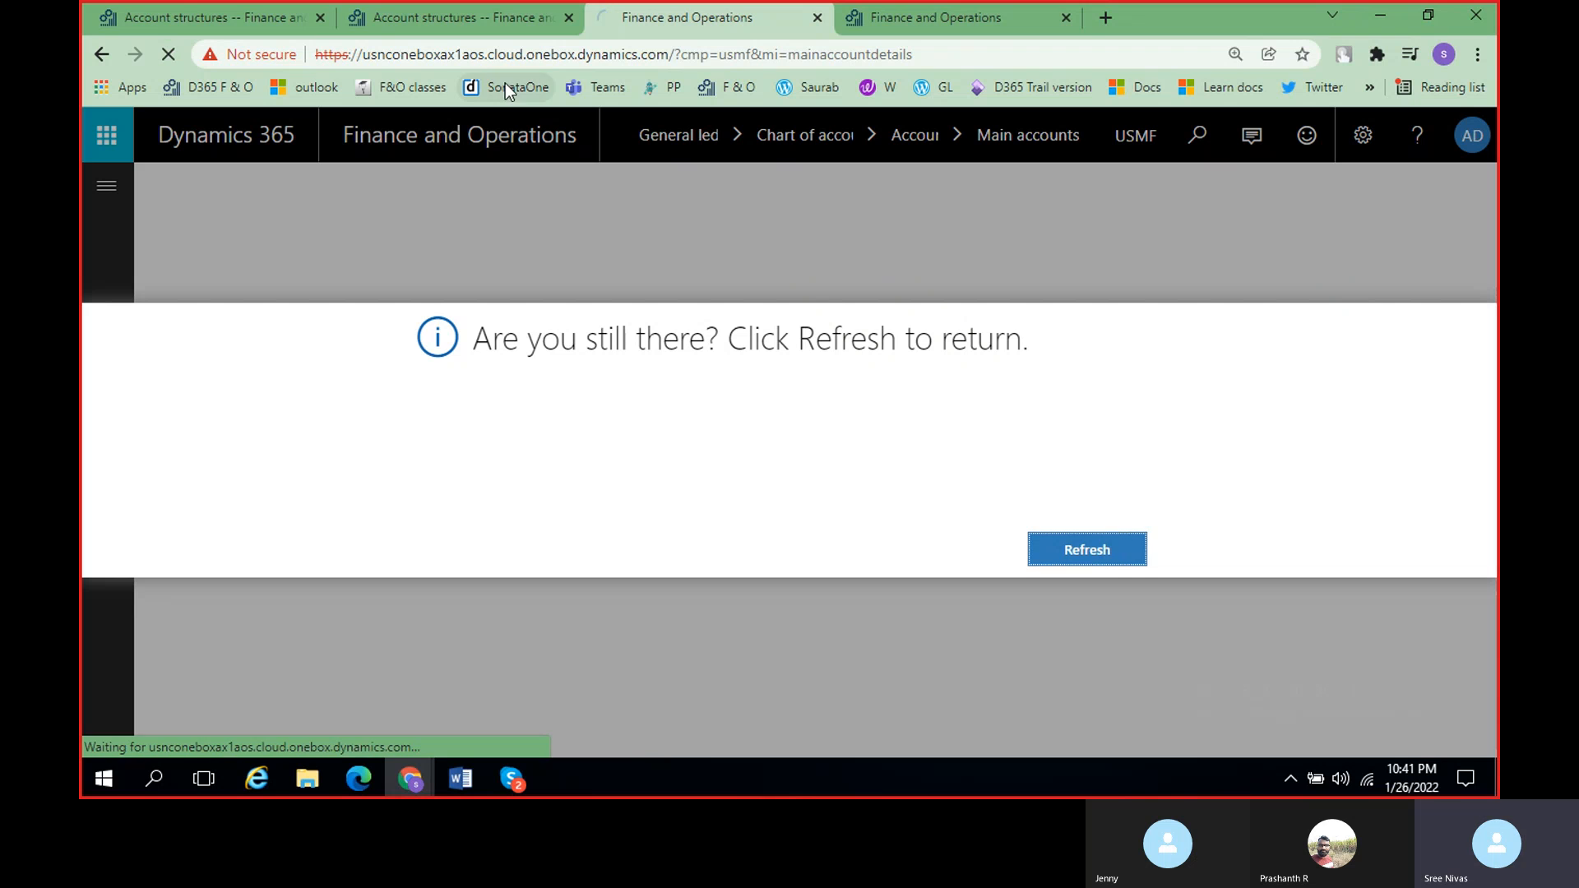
left_click(436, 23)
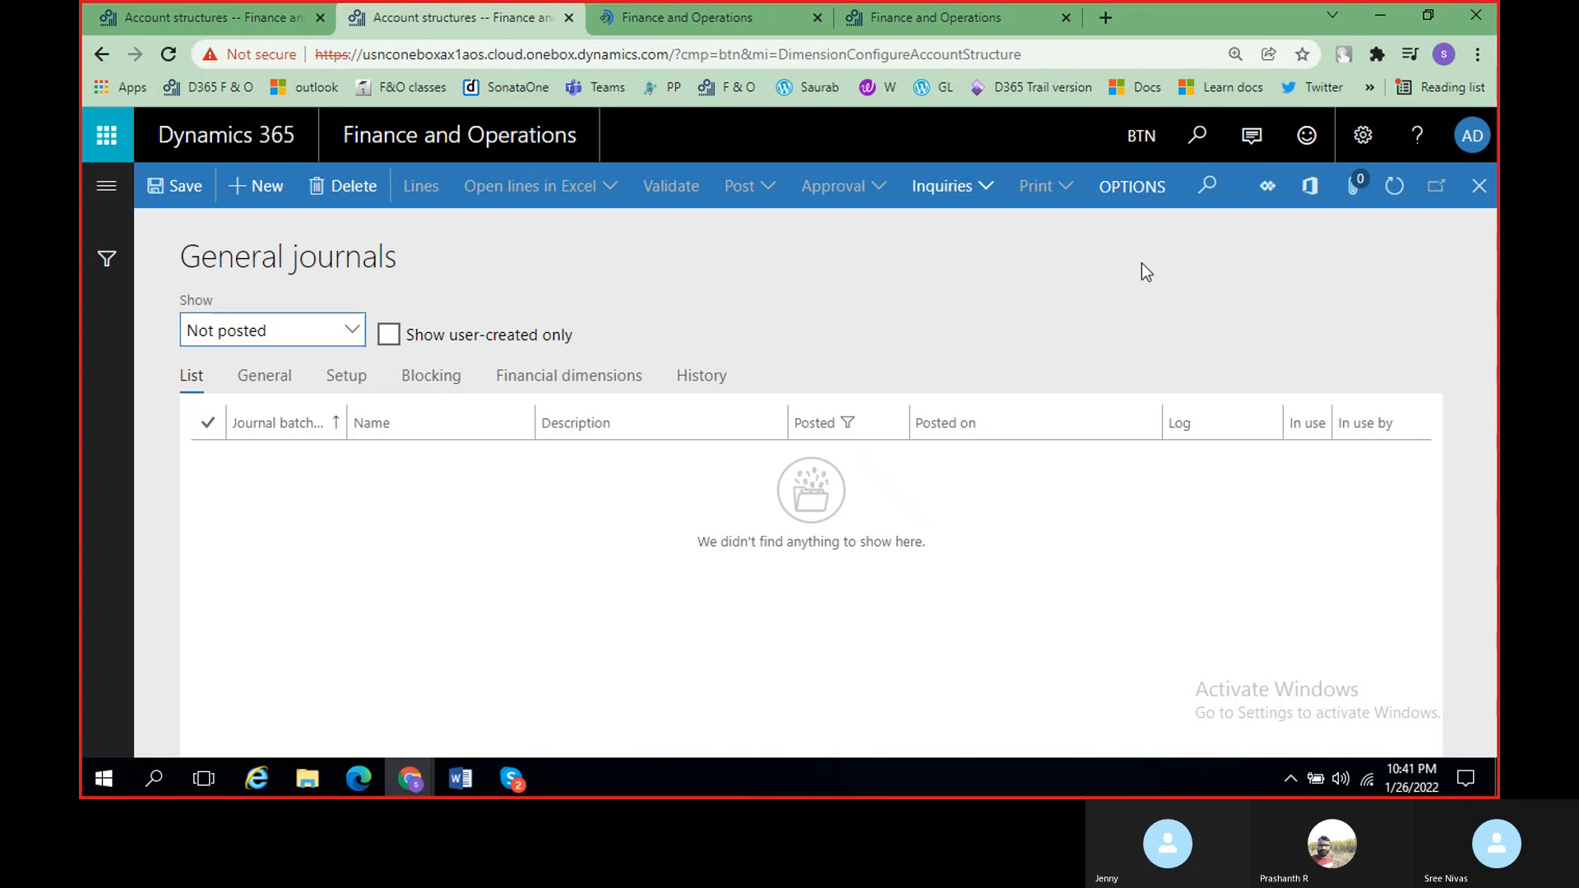
Step: Change the General journals page's company to USMF, checking the reloaded main accounts tab while it loads
left_click(1145, 138)
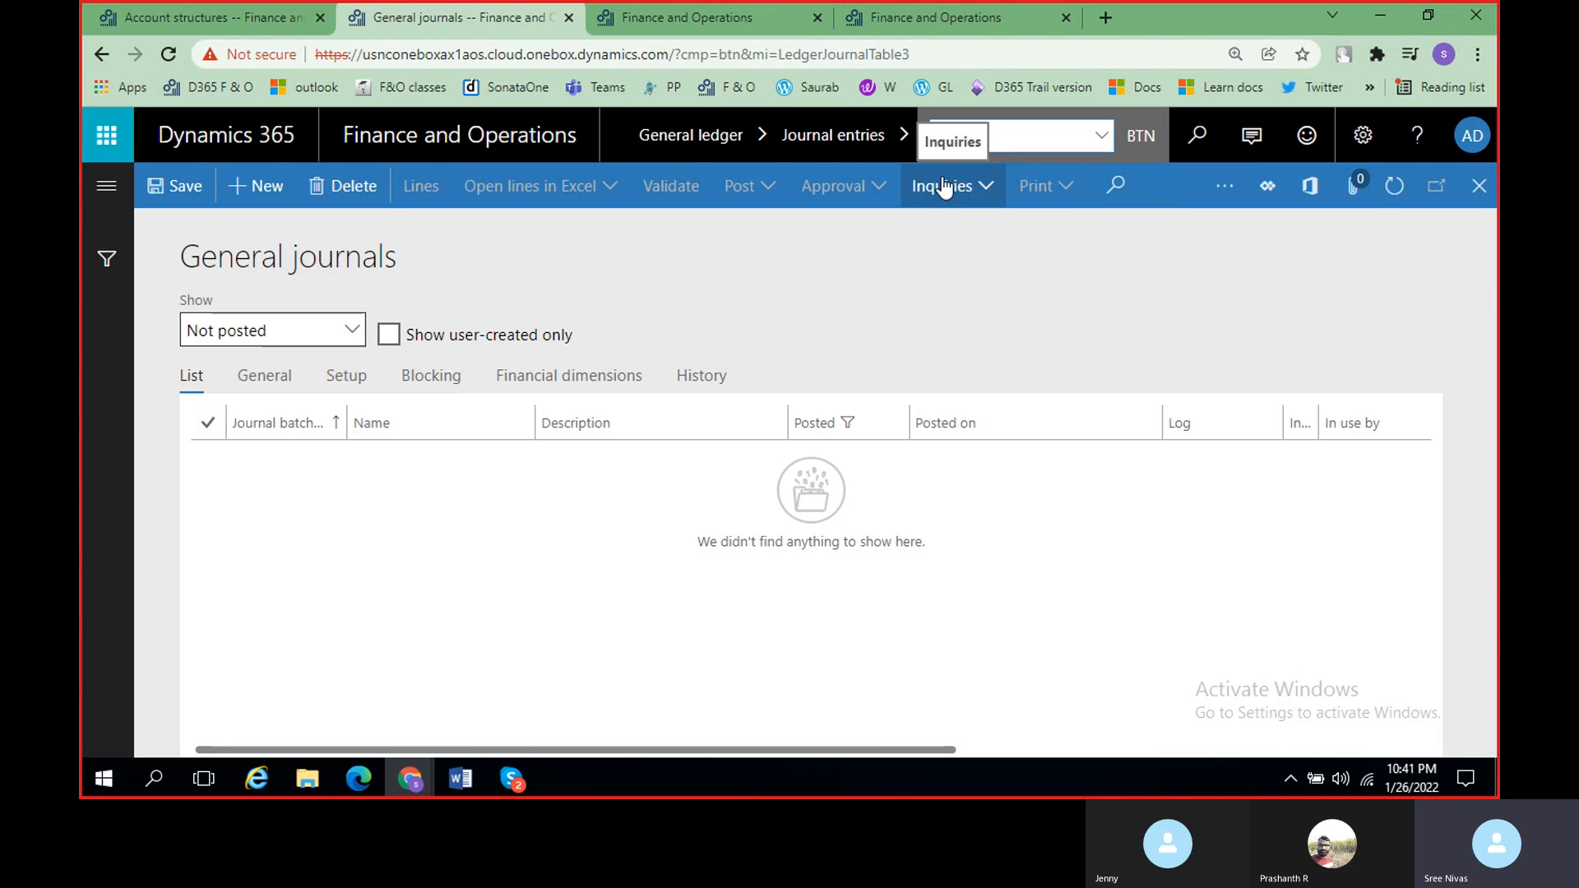
type("USMF")
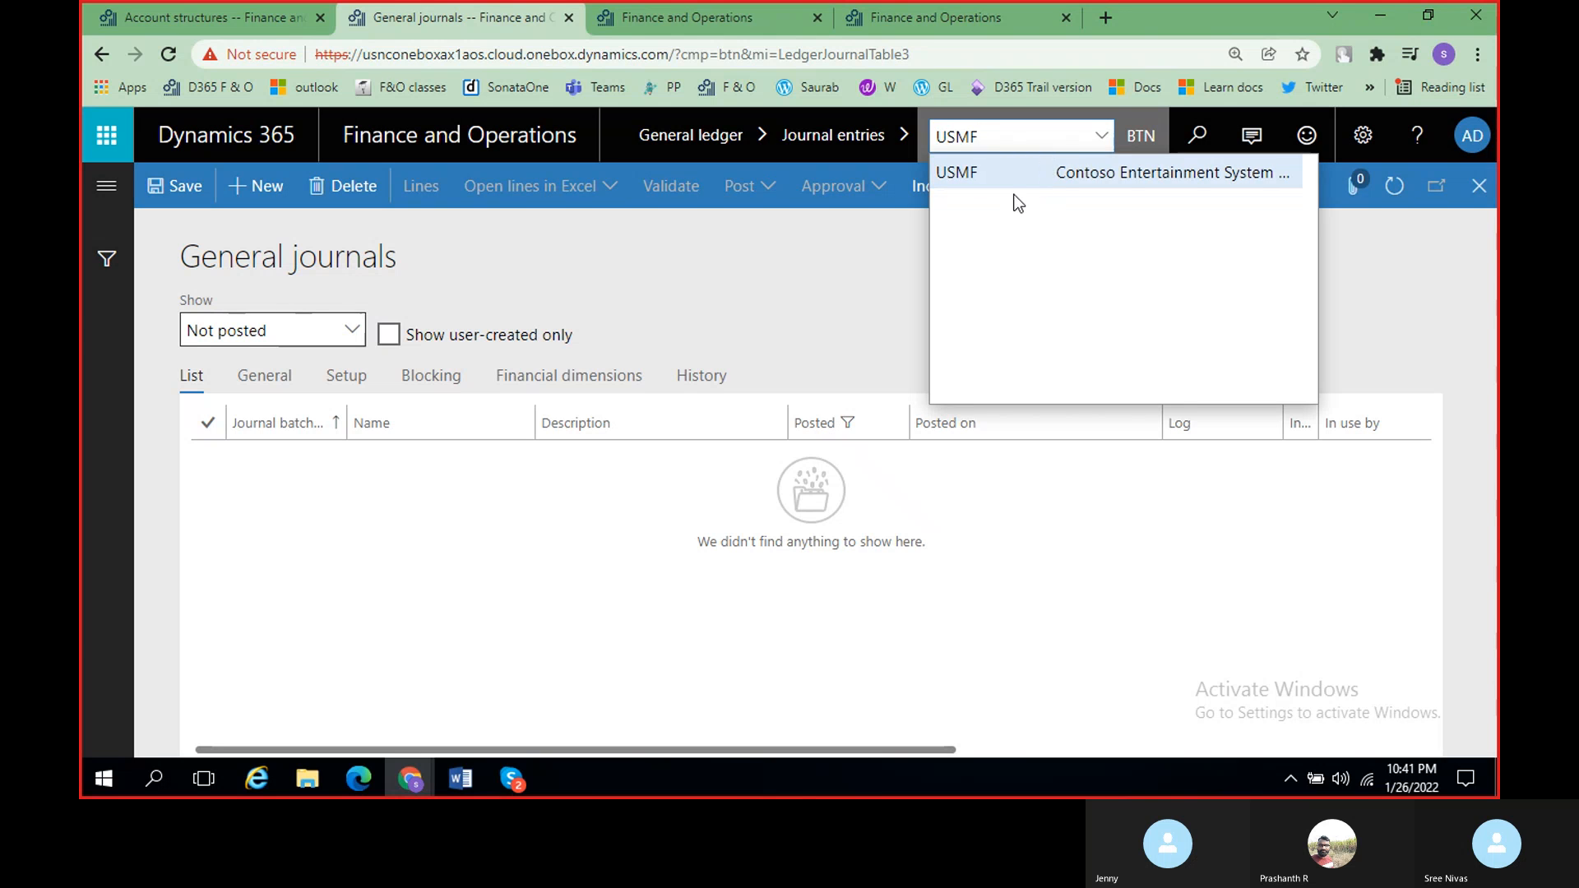
key("Return")
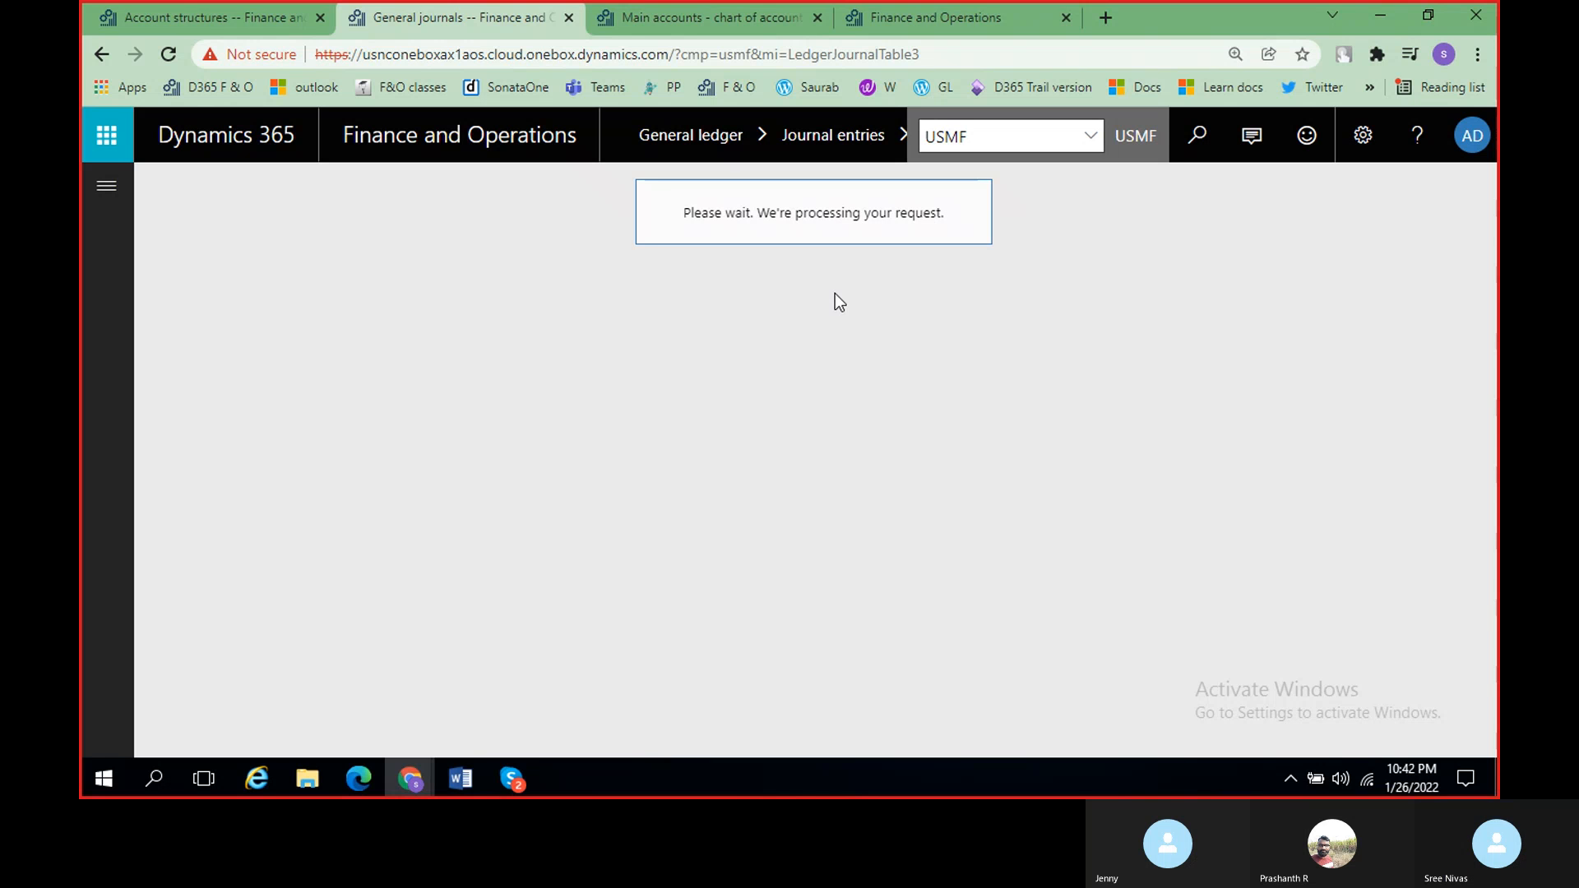
left_click(653, 23)
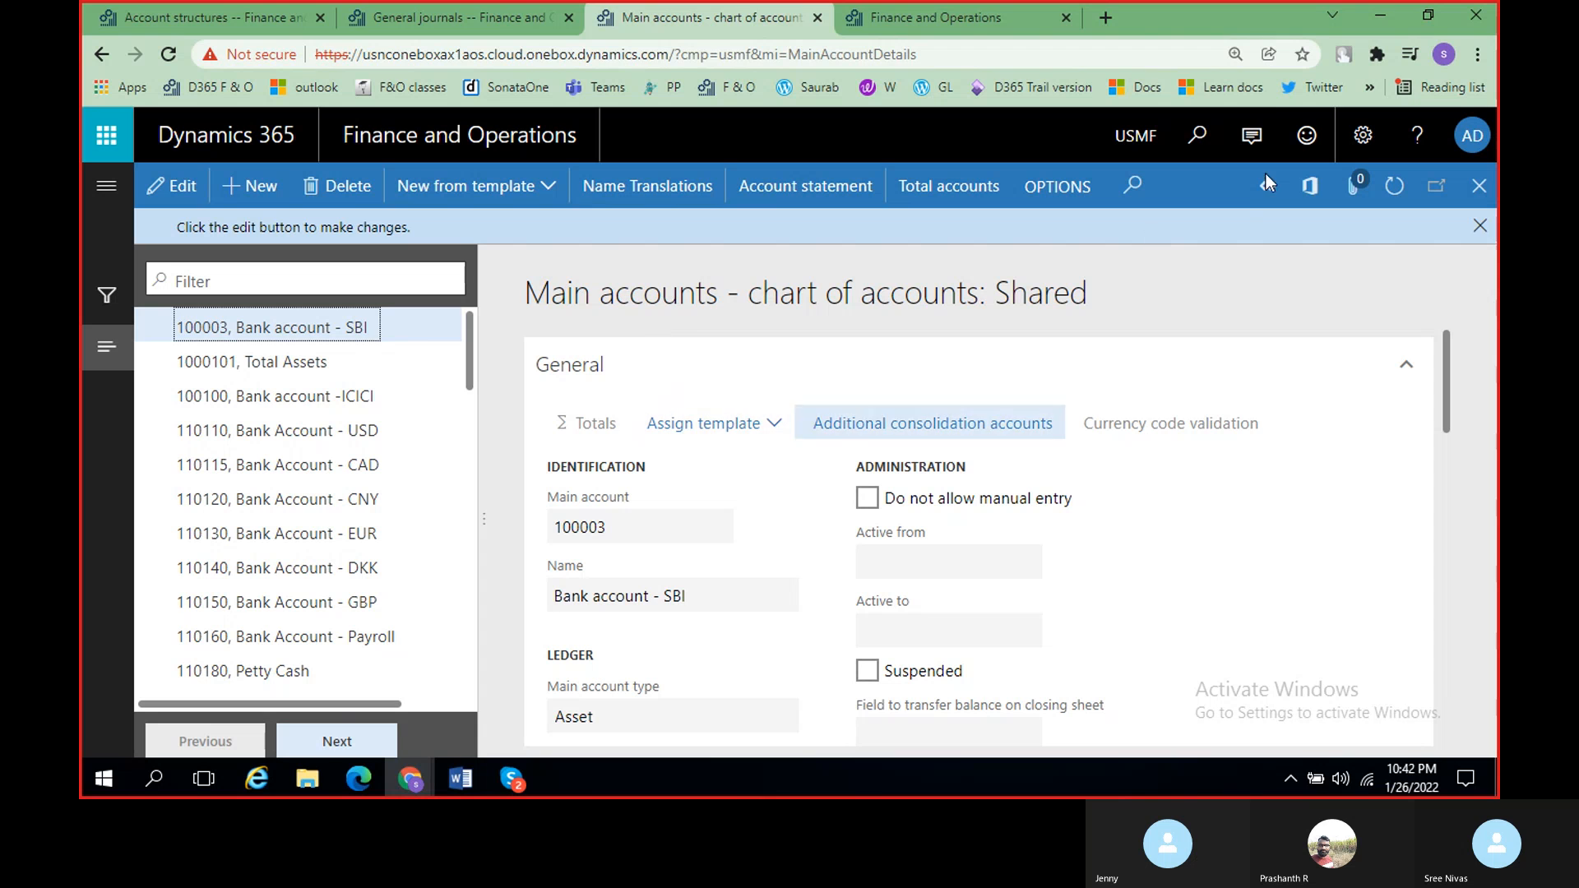
left_click(483, 23)
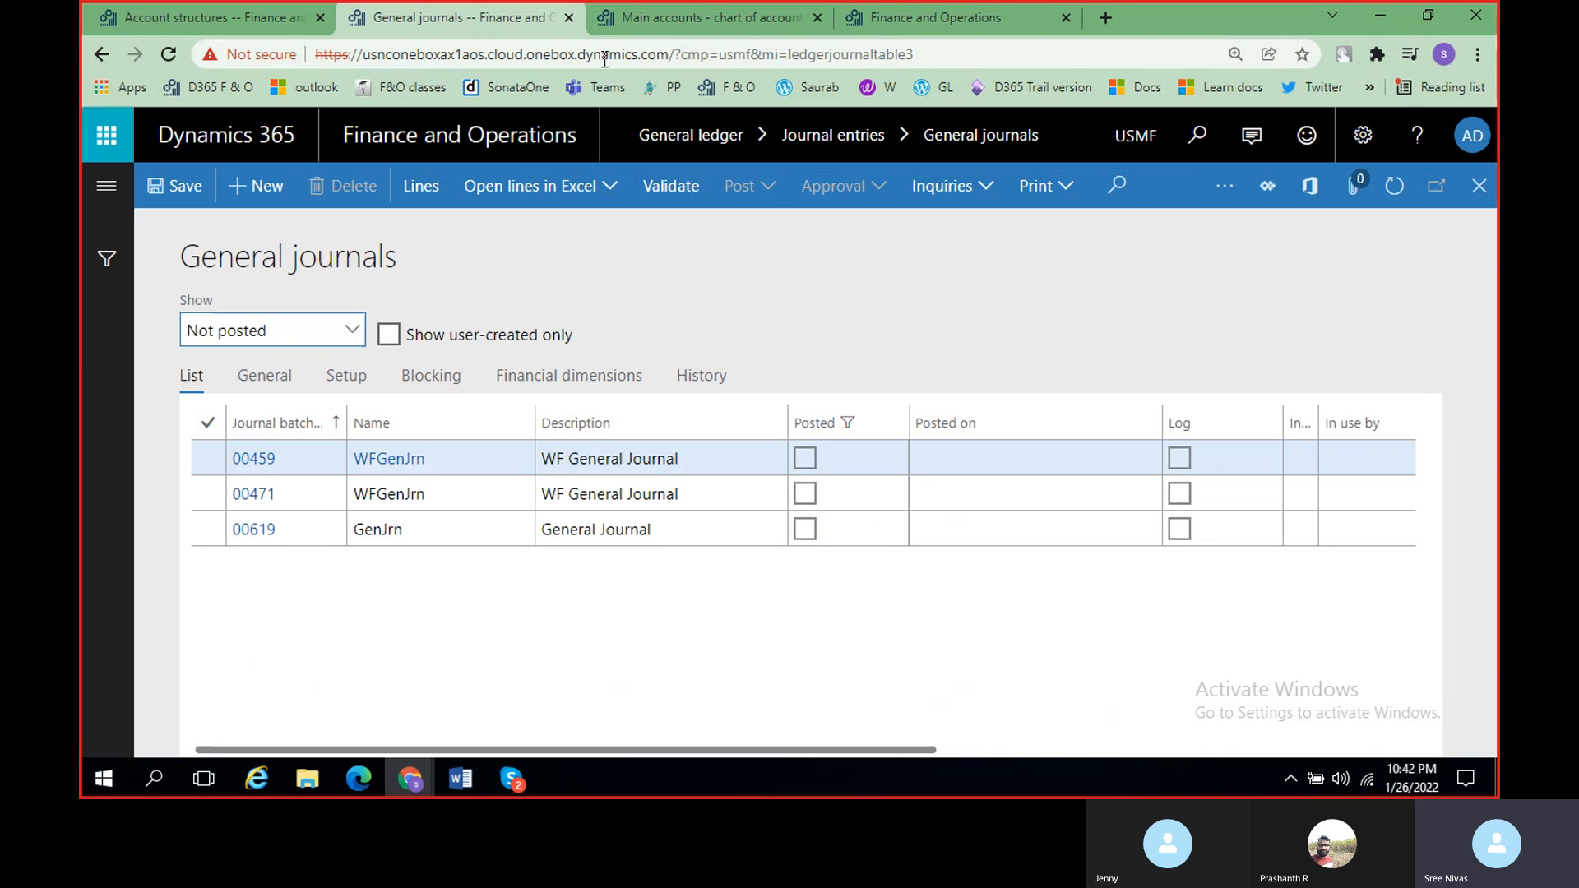
Step: Try to create a new general journal with the journal name GenJrn
left_click(269, 193)
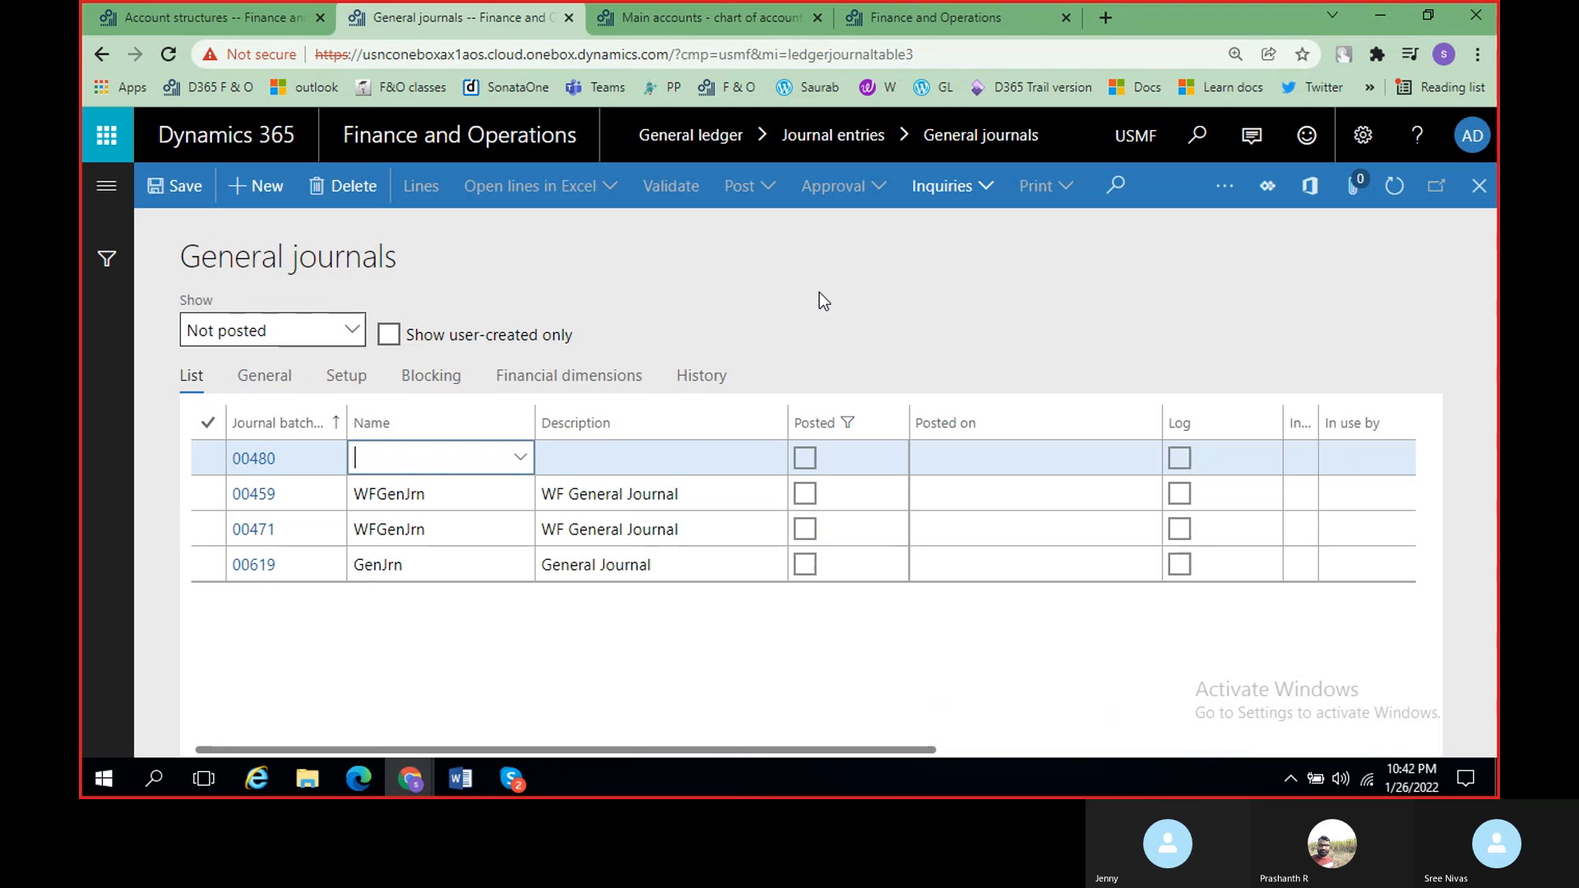
left_click(519, 461)
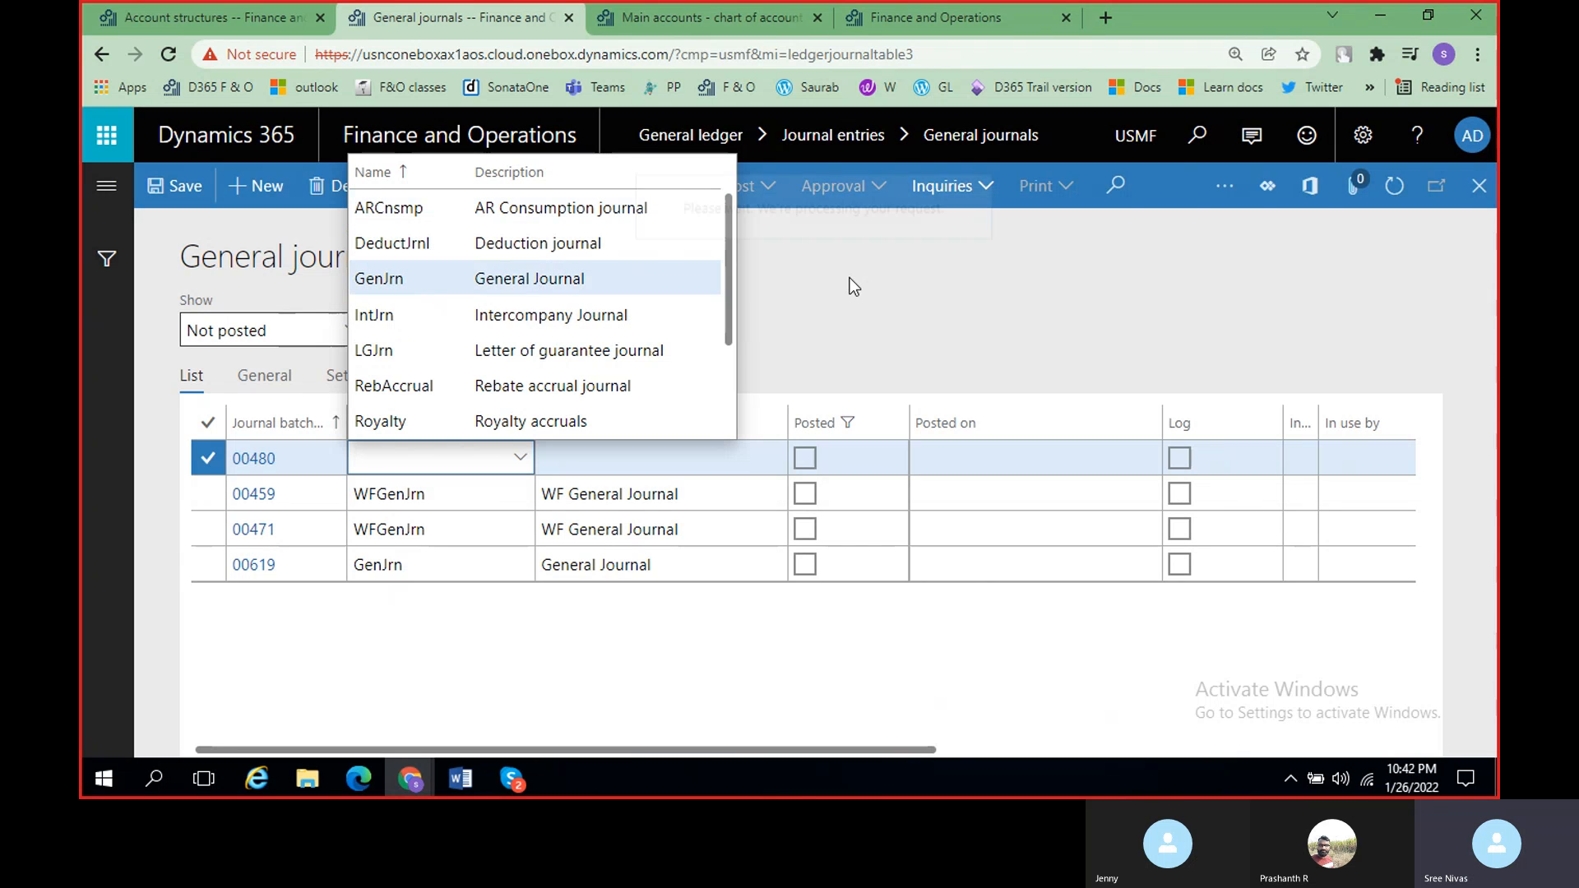
left_click(531, 279)
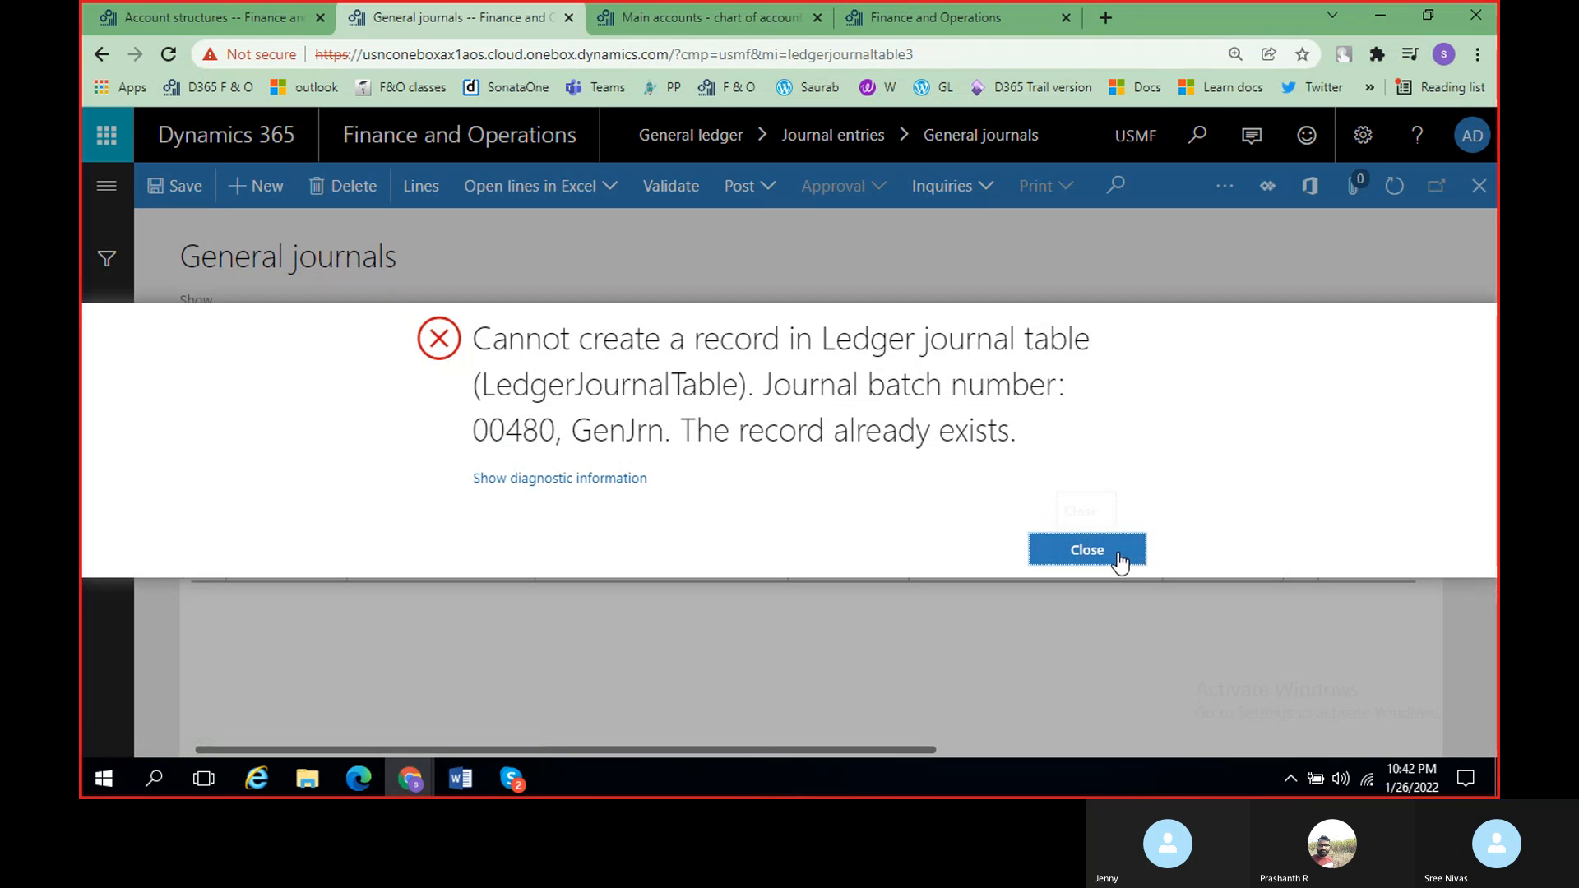
left_click(1120, 562)
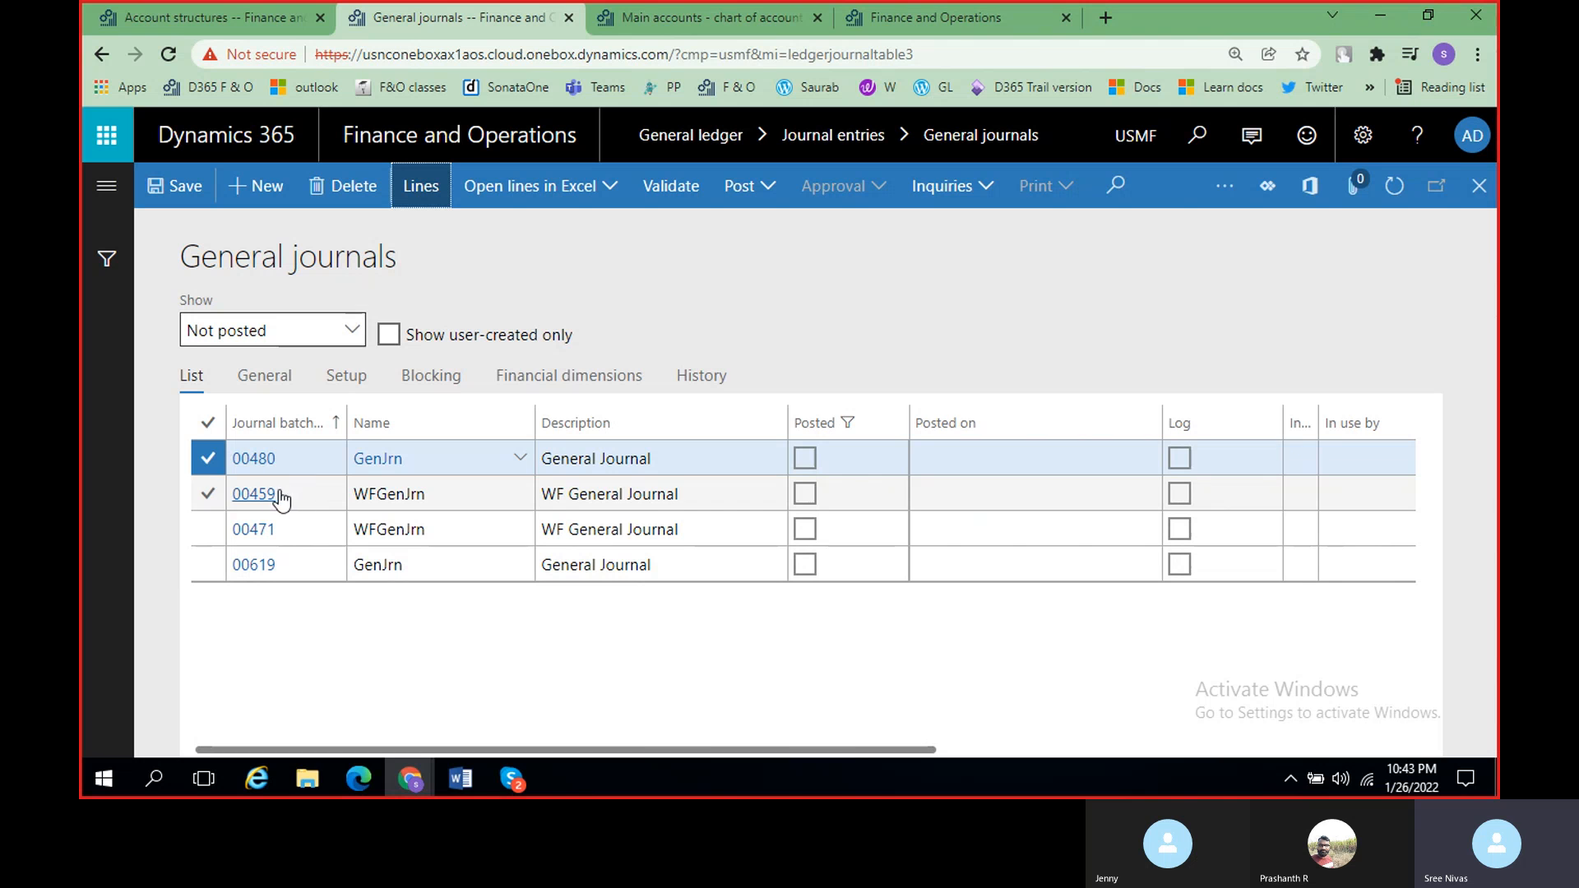
Step: Try to add another journal and to delete the unsaved journal 00480, dismissing the messages
left_click(260, 190)
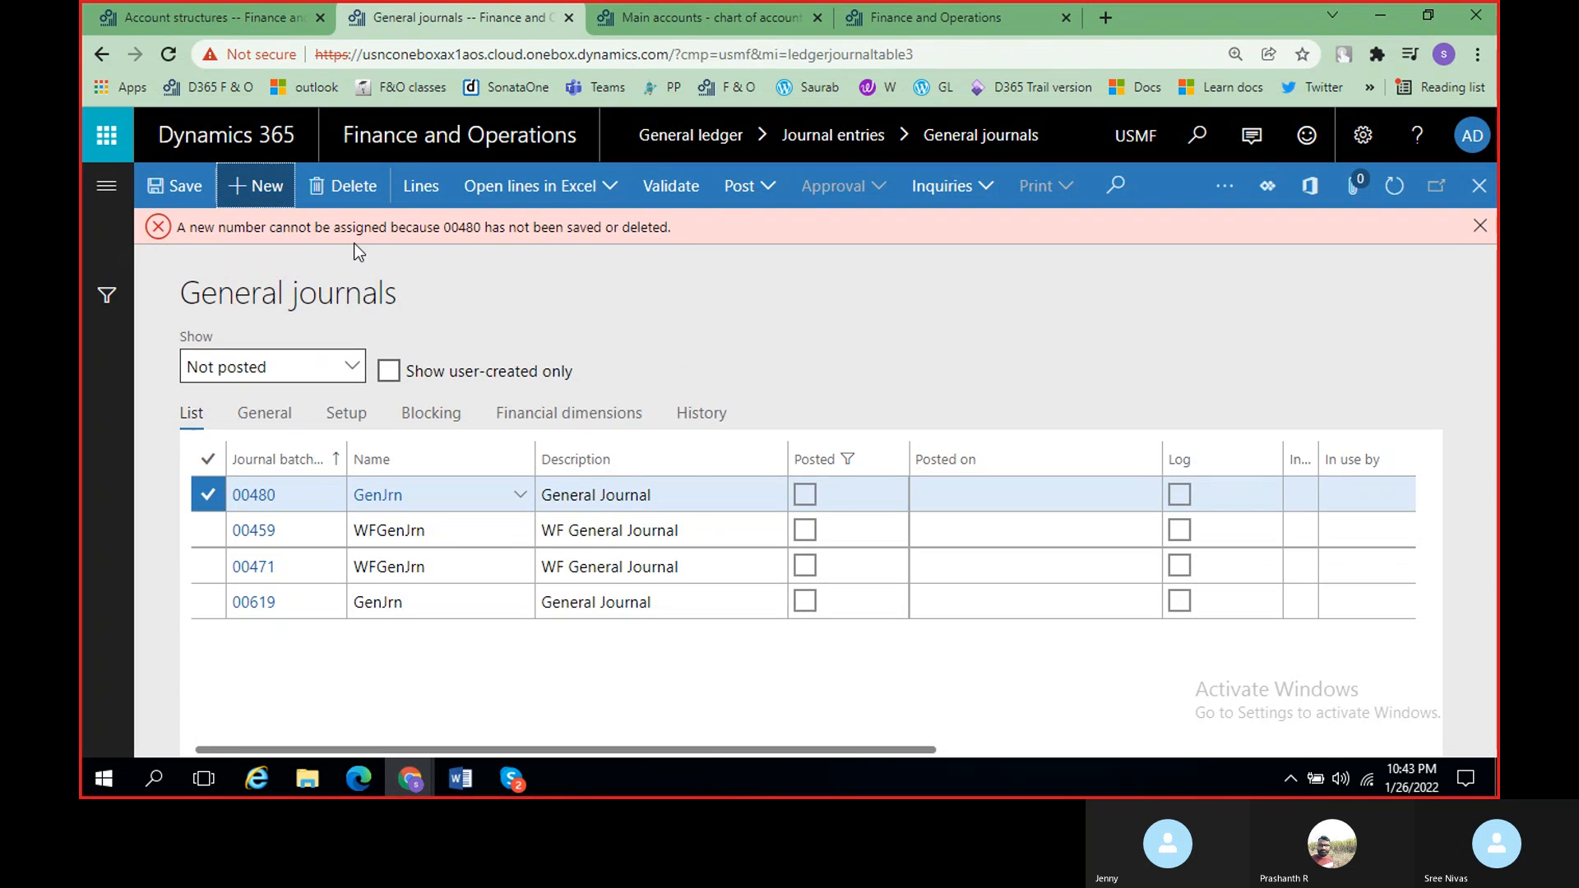
left_click(1480, 225)
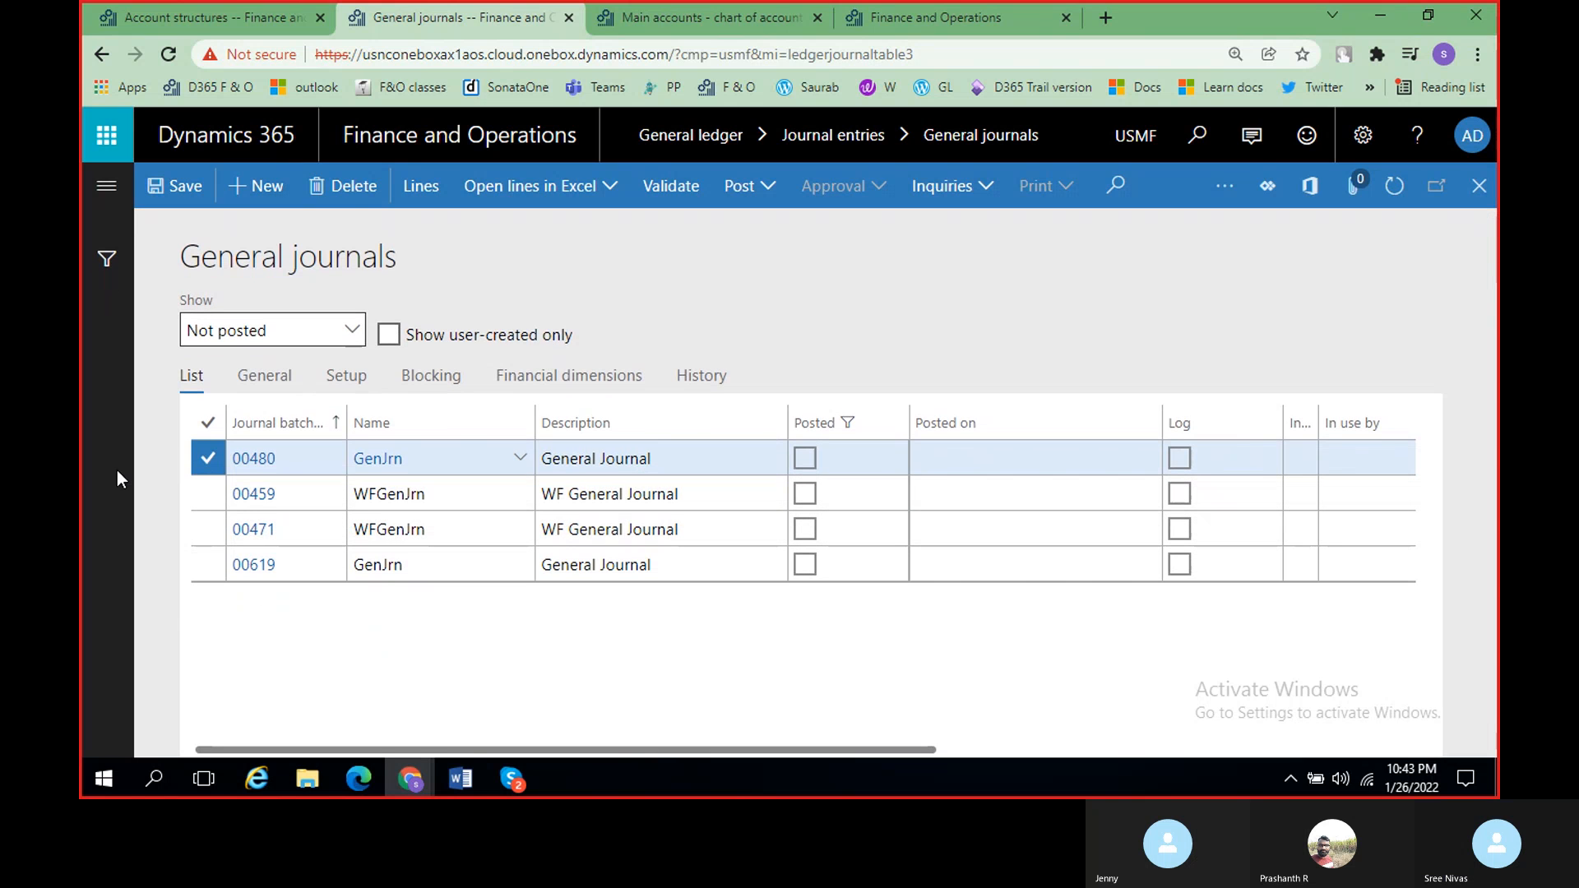
left_click(344, 197)
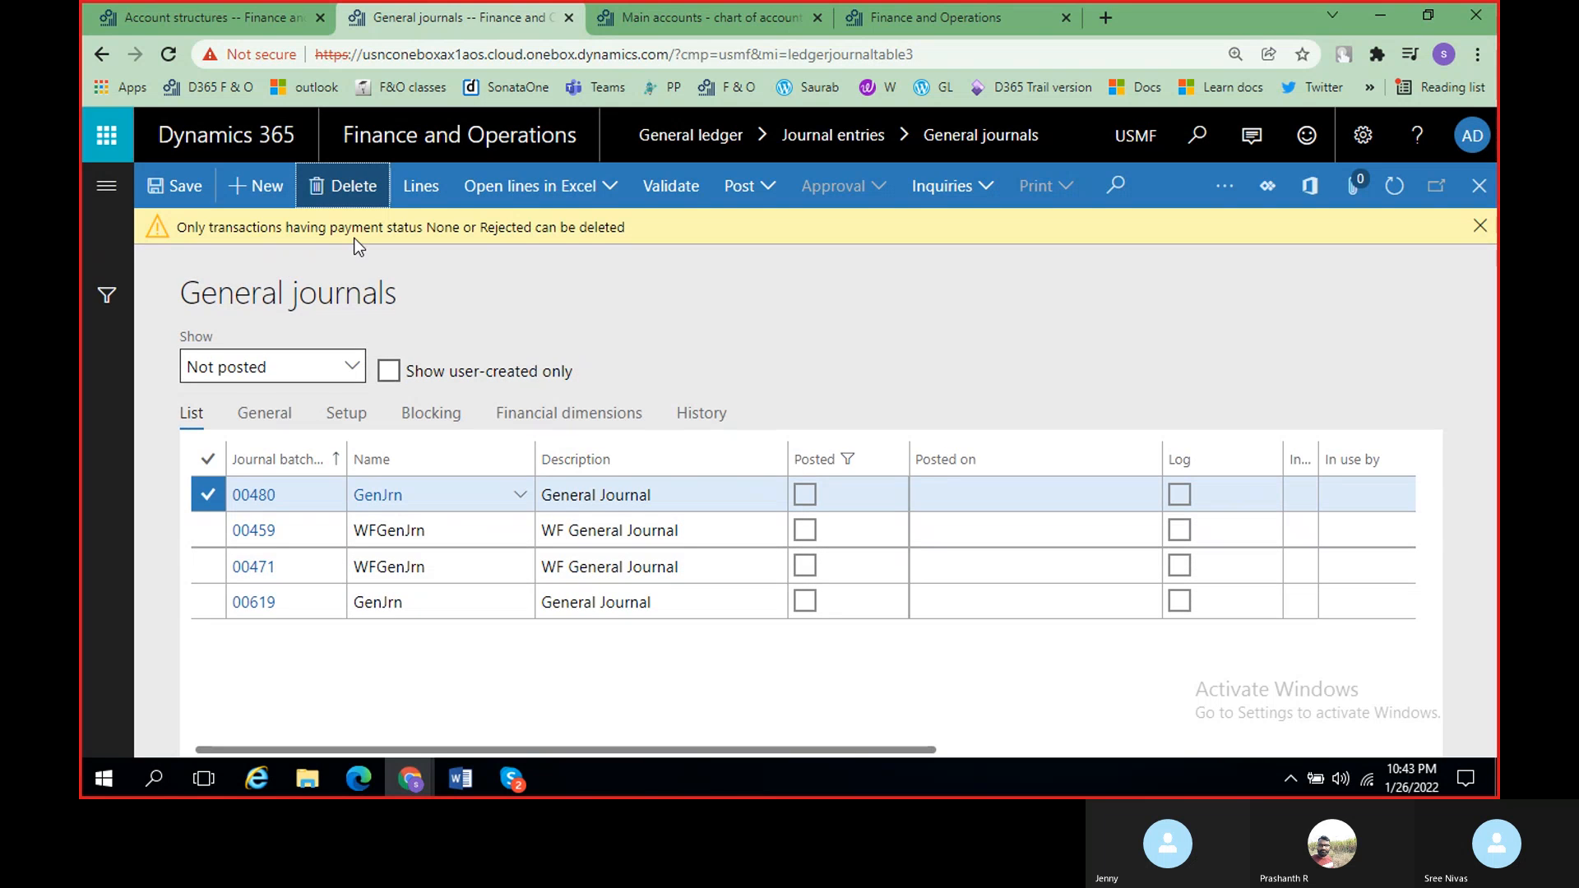
left_click(1481, 227)
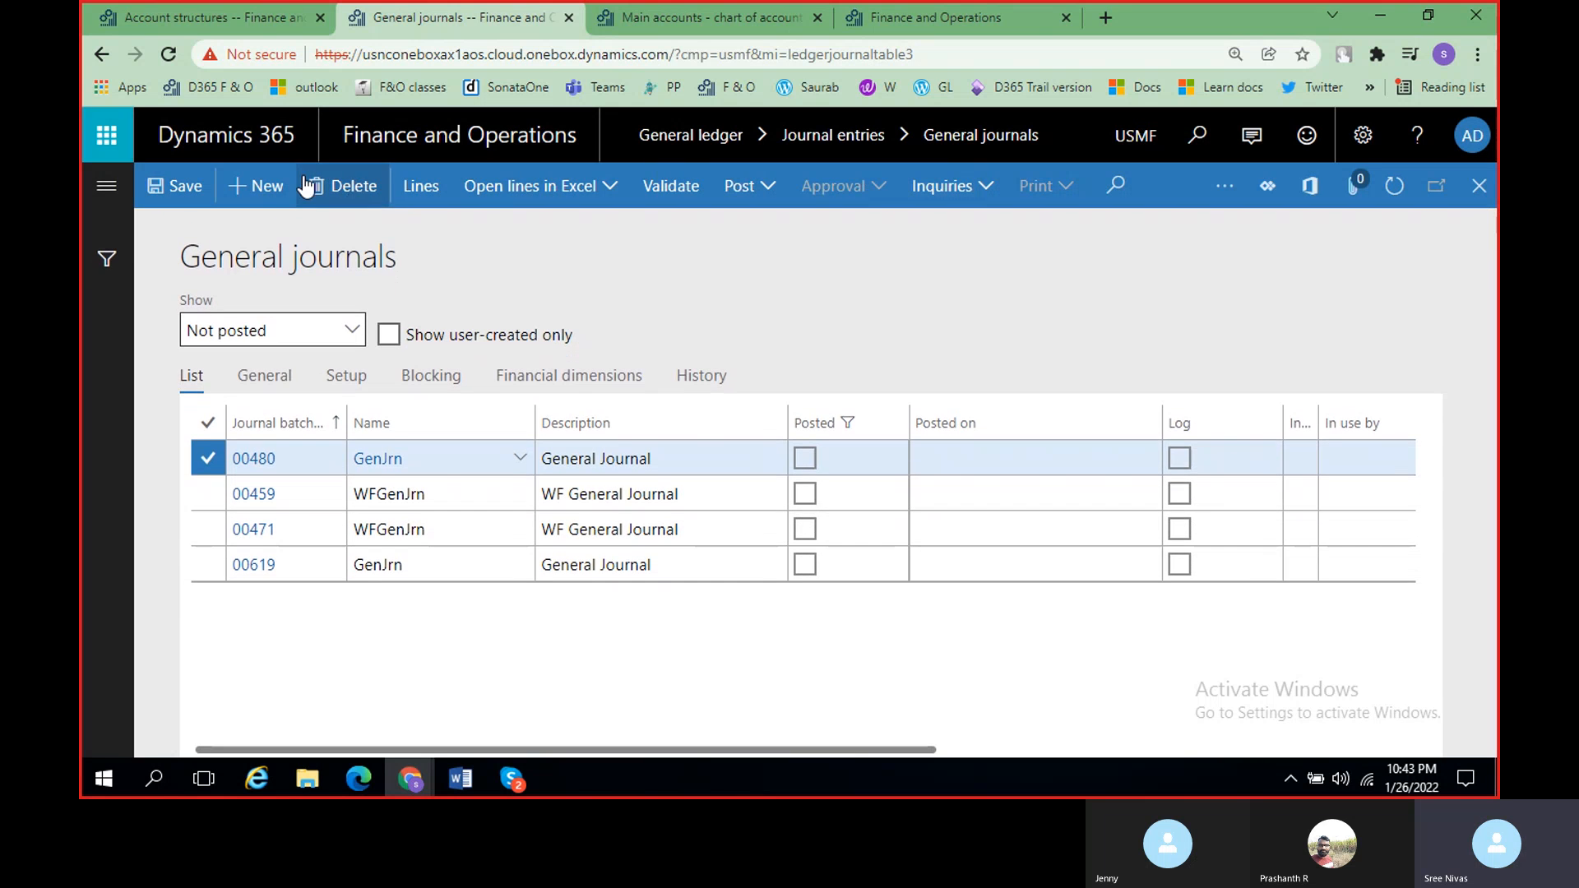
left_click(243, 186)
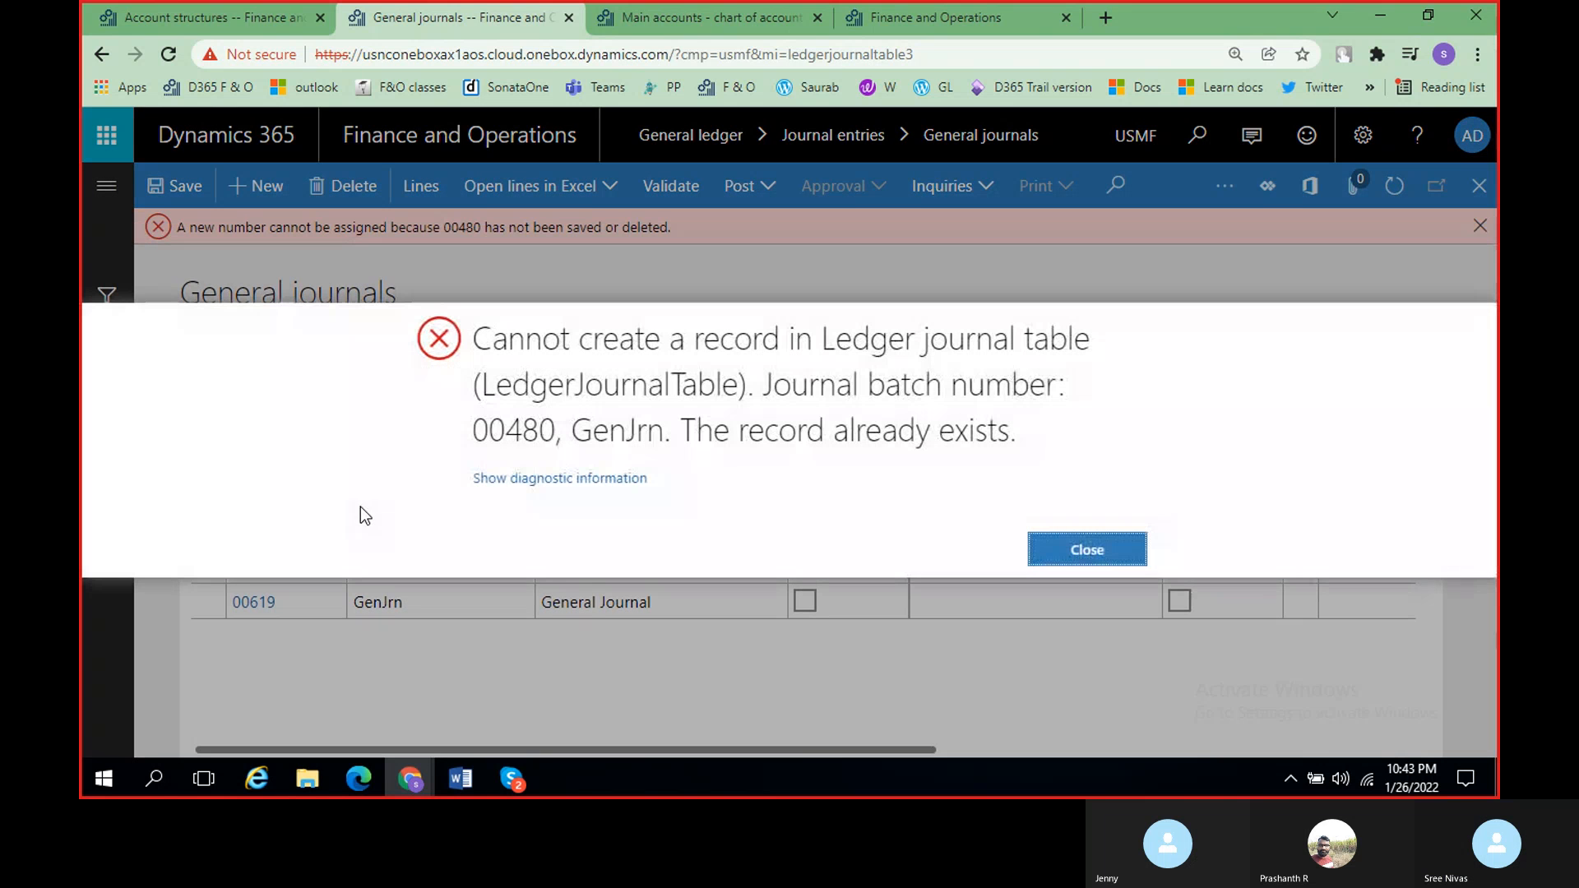
left_click(1082, 548)
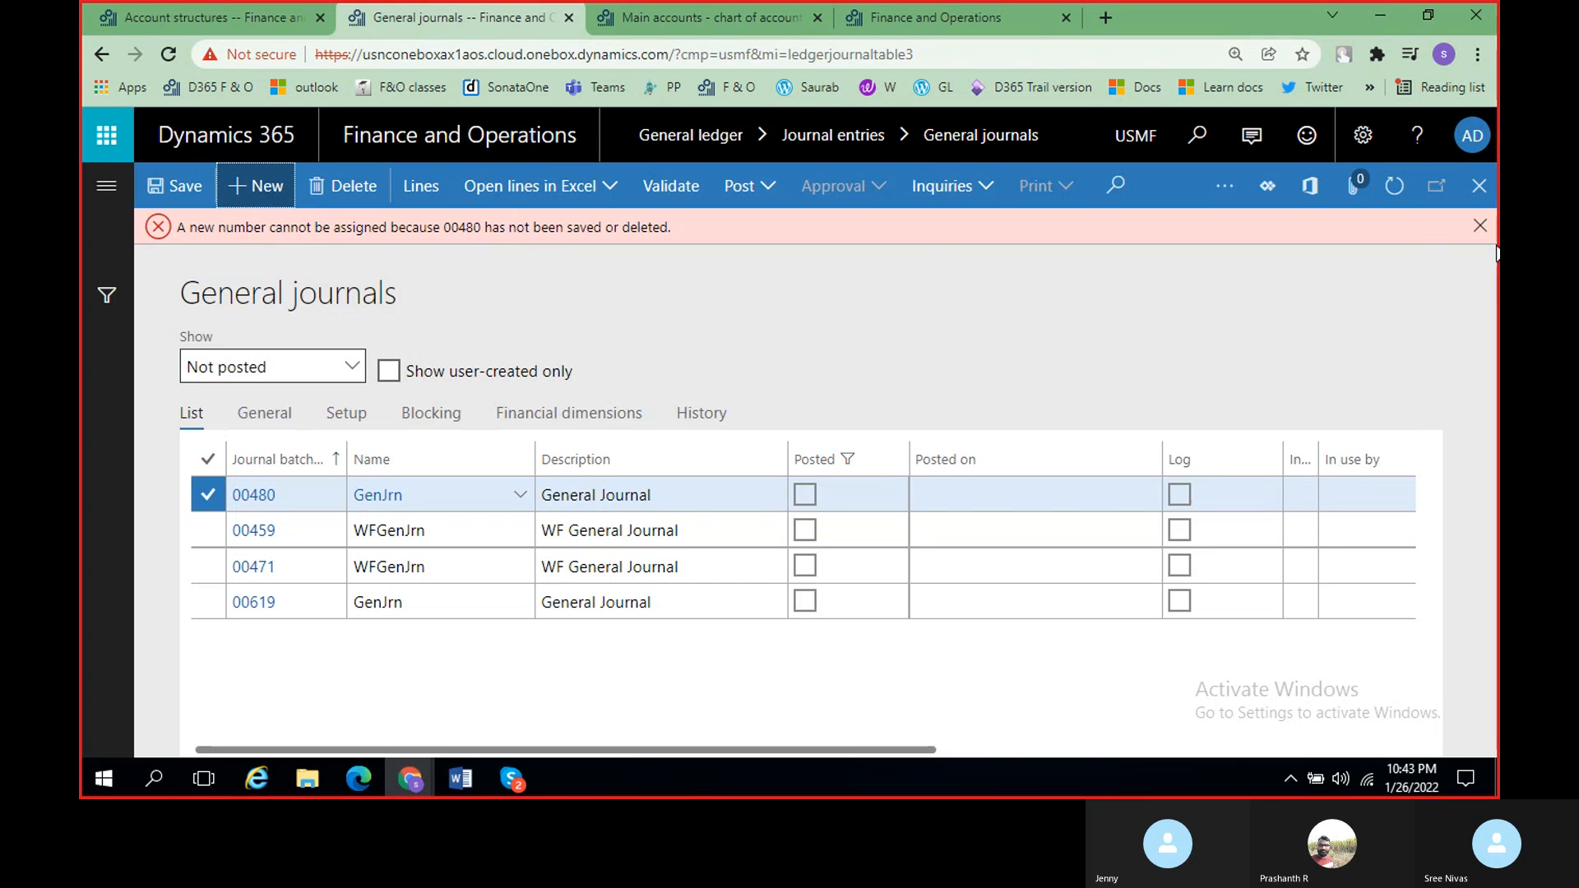
left_click(1480, 225)
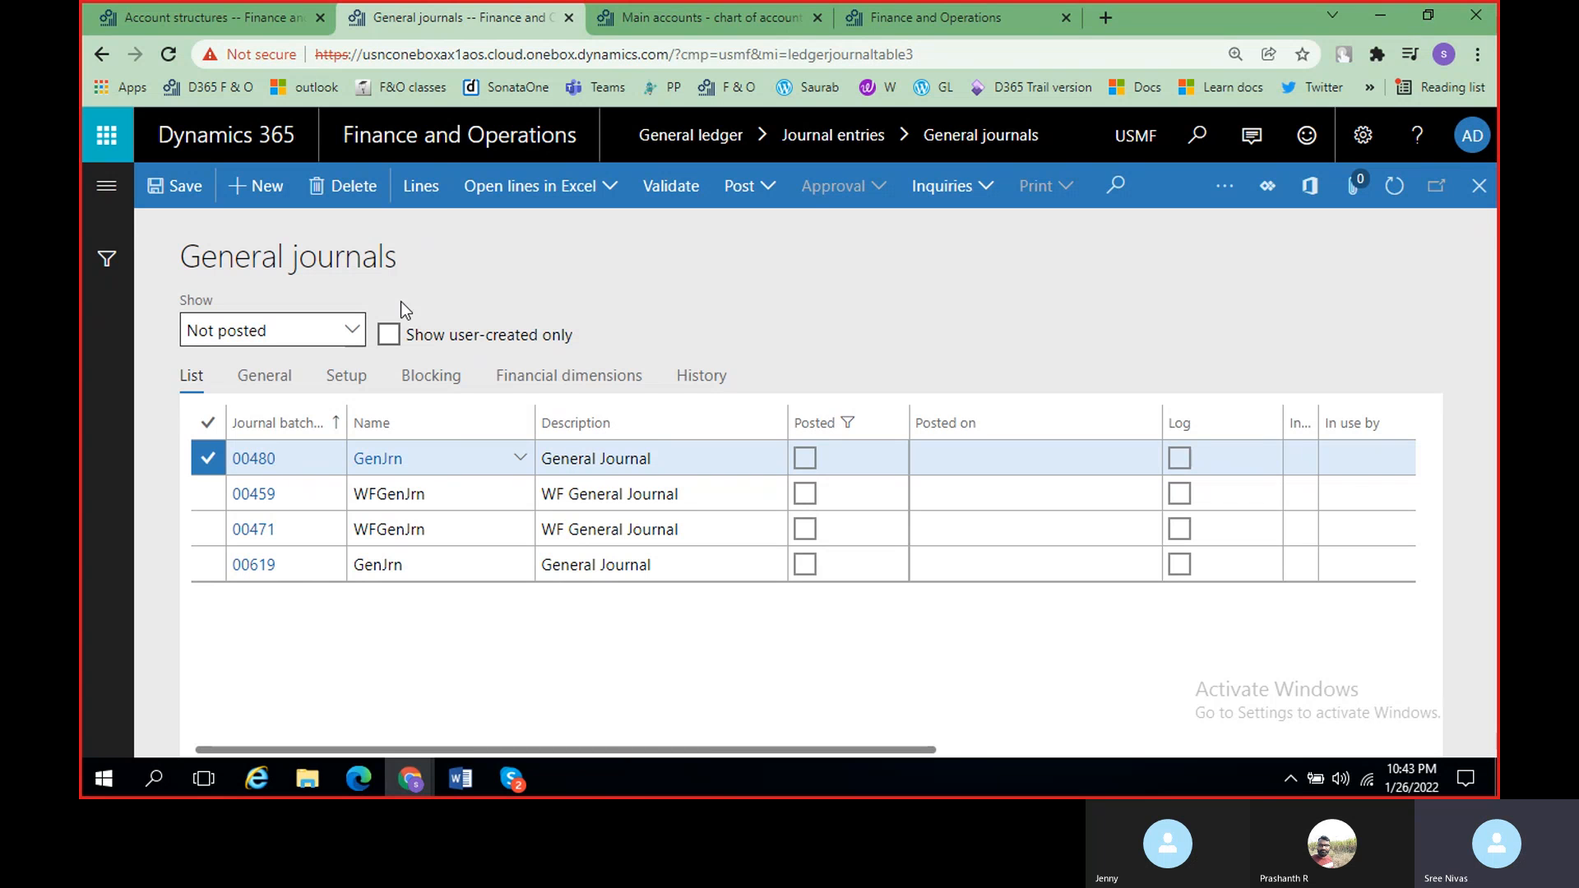
Step: Try to open the lines of journal 00480, with its row marked and unmarked
left_click(429, 194)
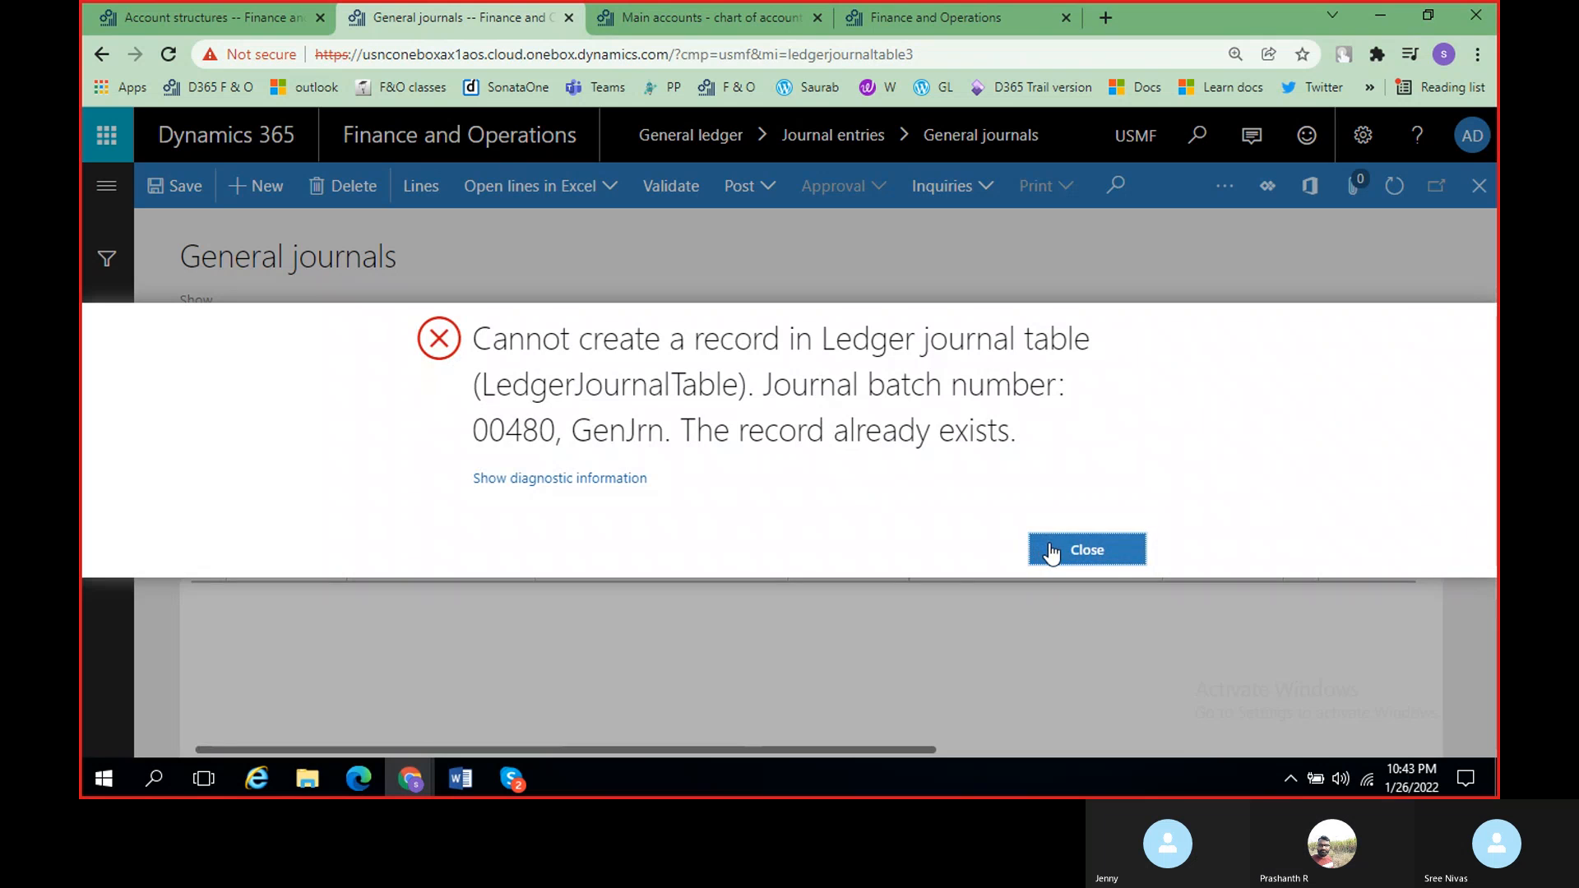
left_click(1052, 553)
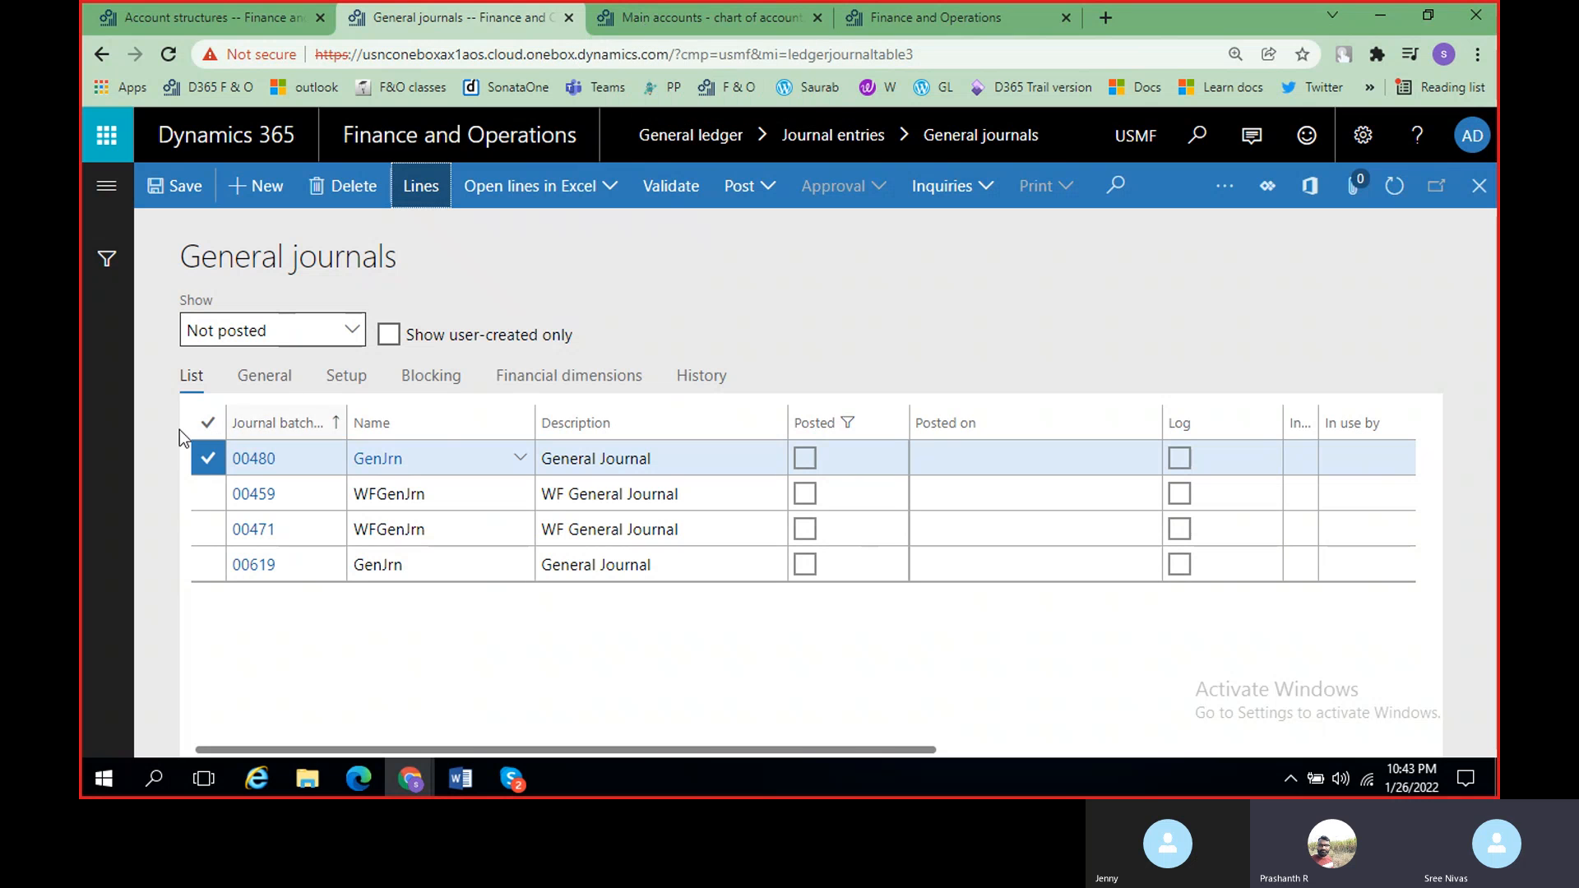
left_click(209, 461)
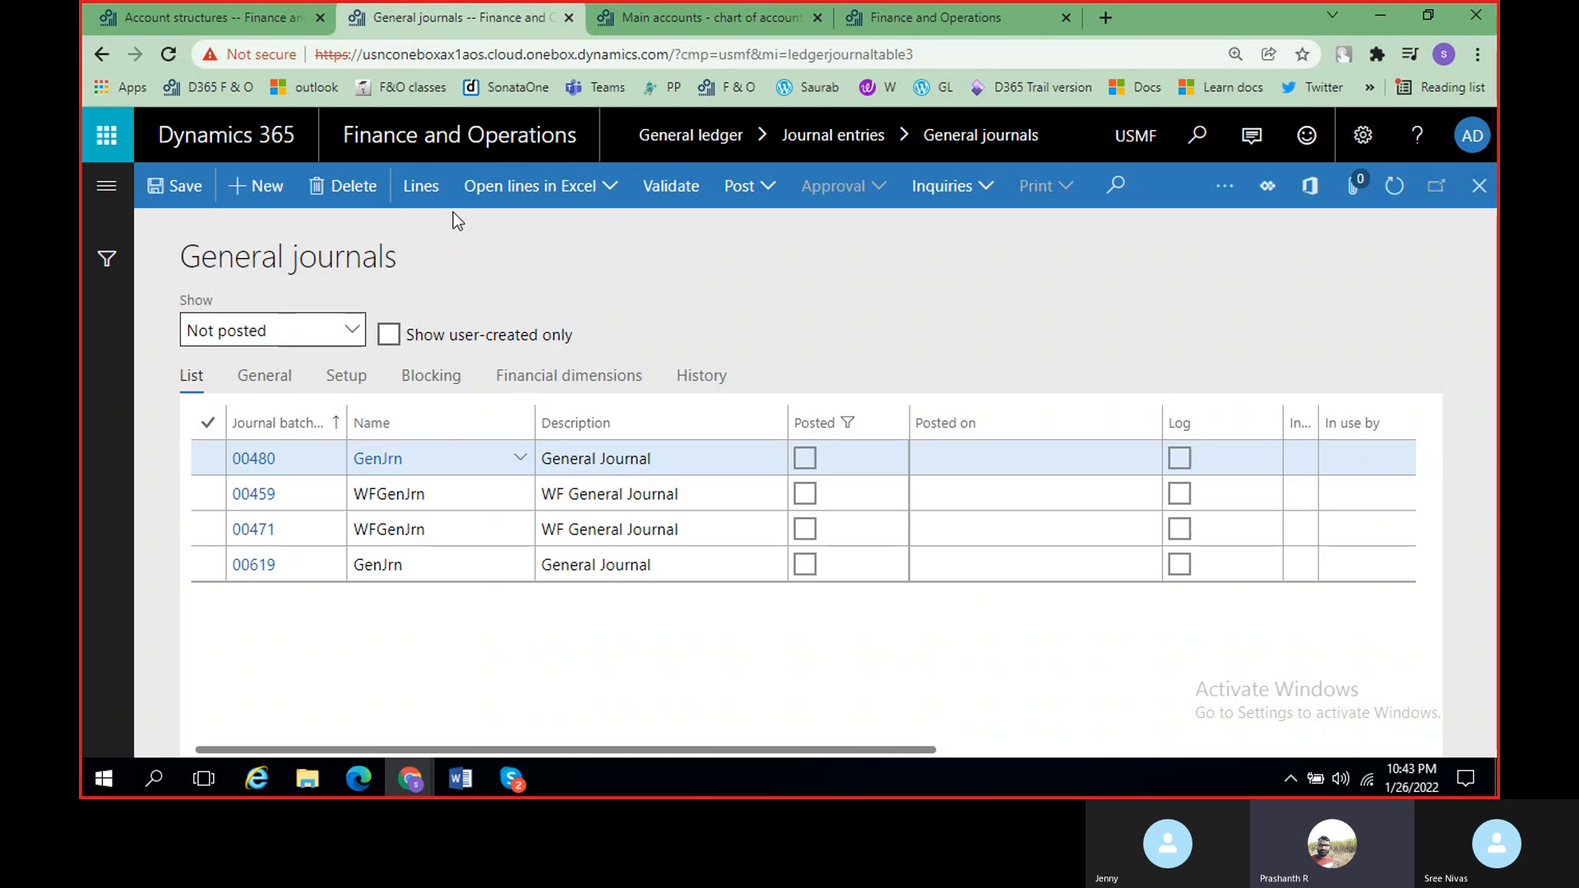
left_click(417, 191)
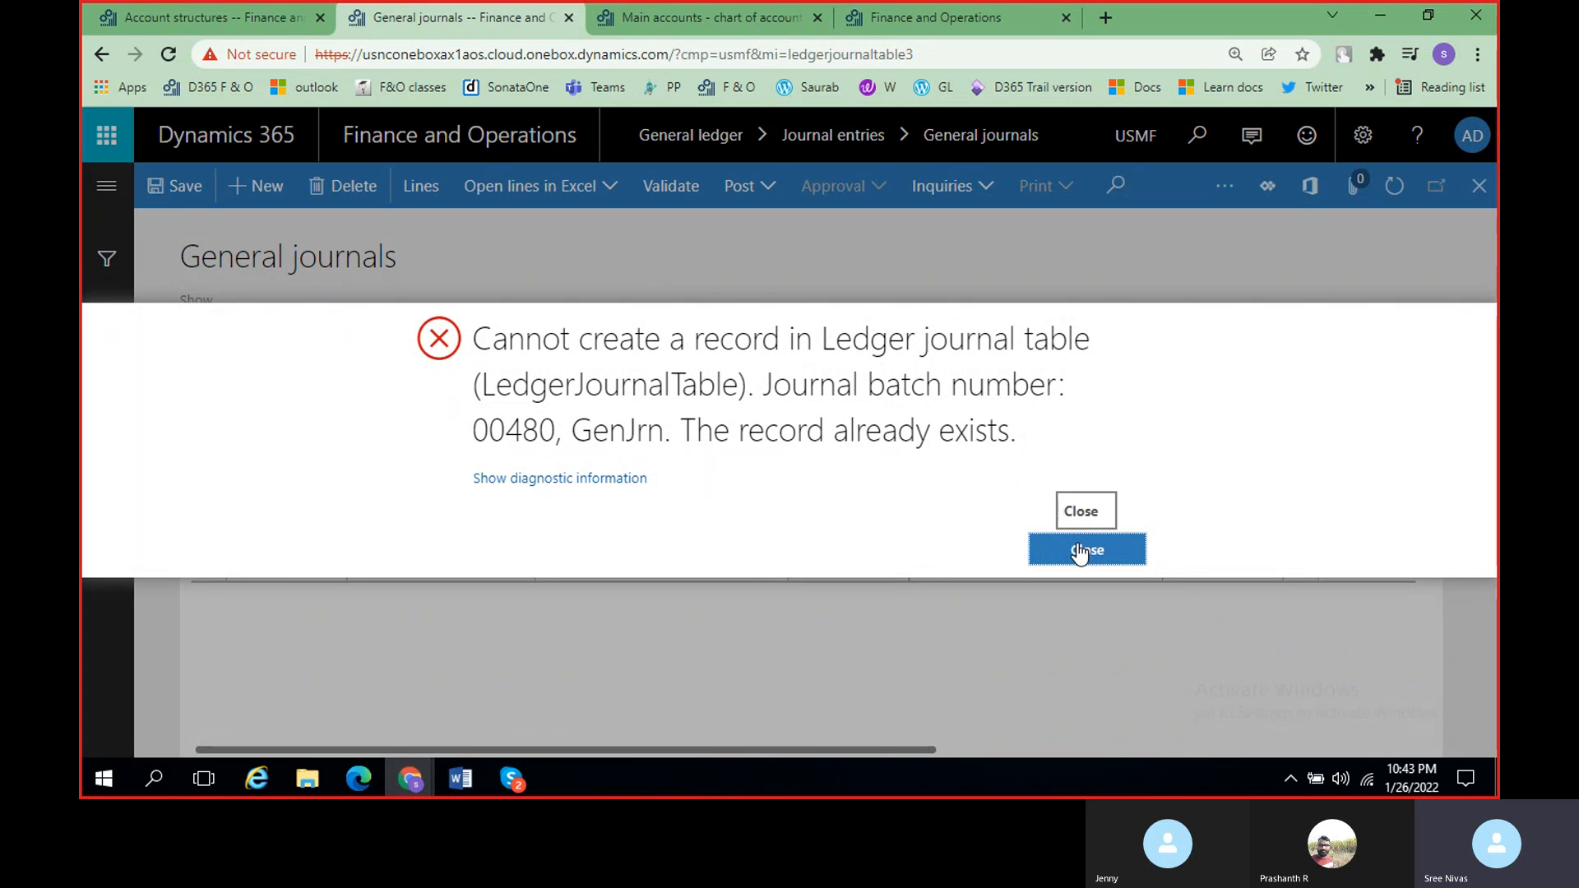
left_click(1080, 552)
Step: Try to switch from USMF to another company in the company list, dismissing the messages
left_click(1139, 148)
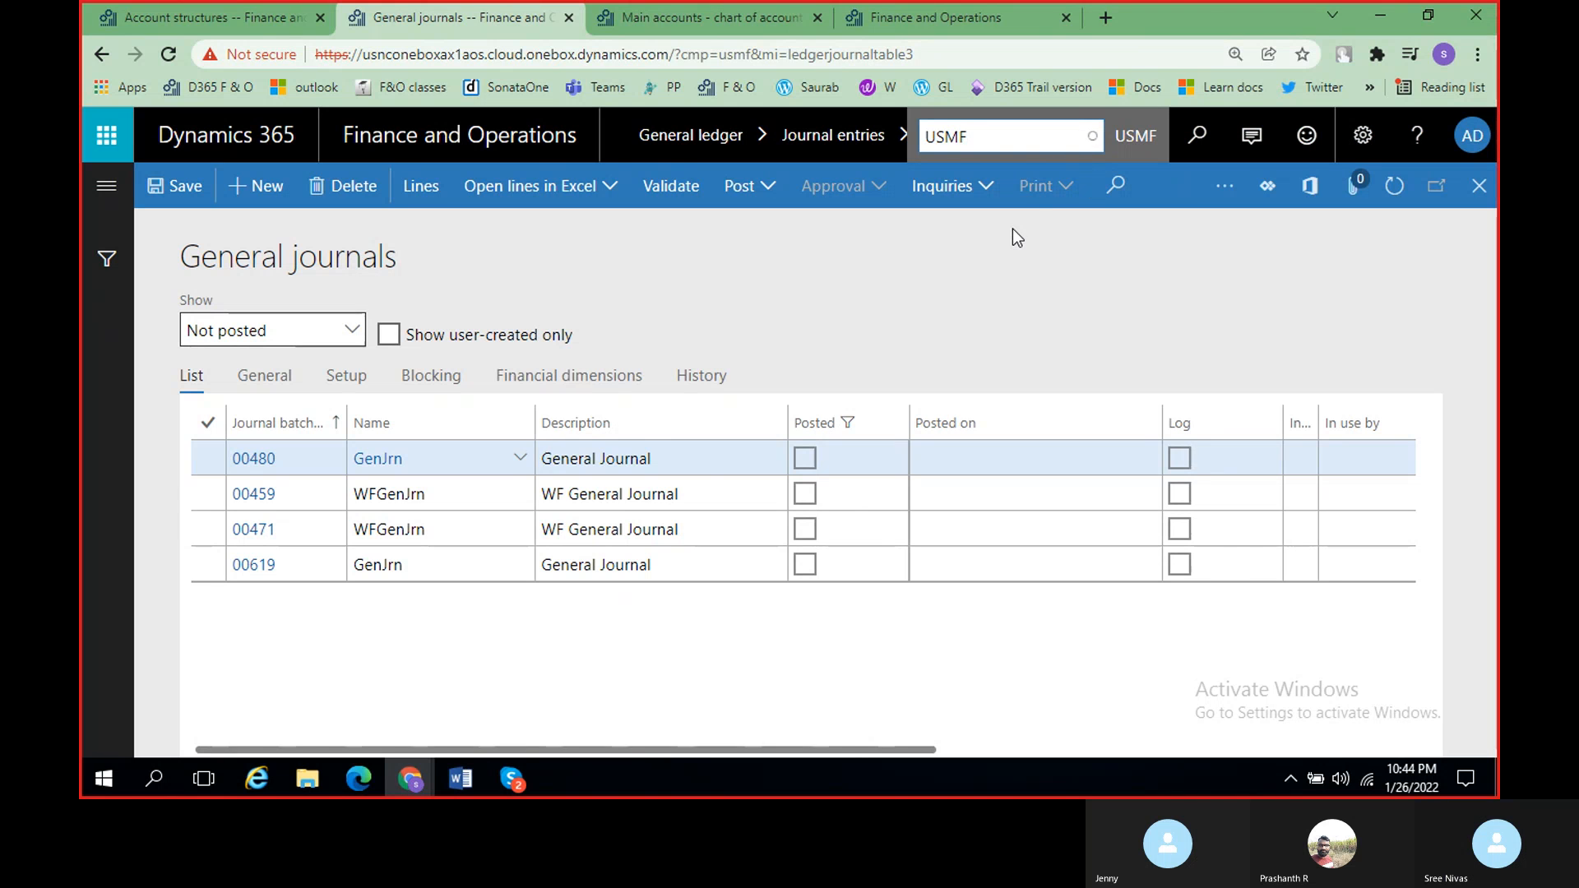
scroll(1053, 303, "up", 2)
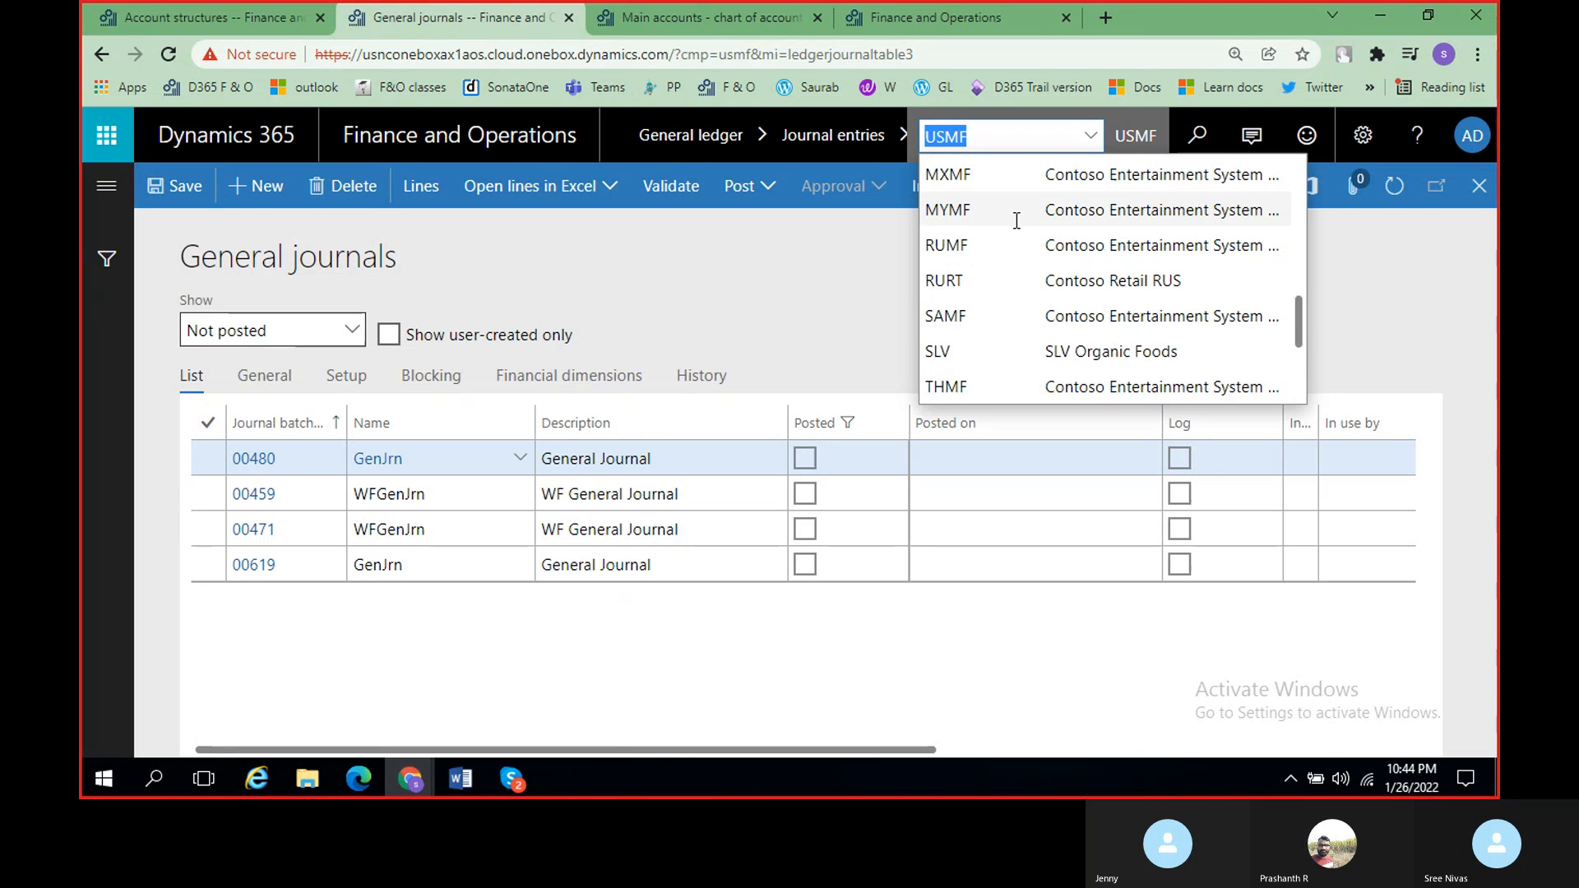
scroll(1038, 321, "up", 4)
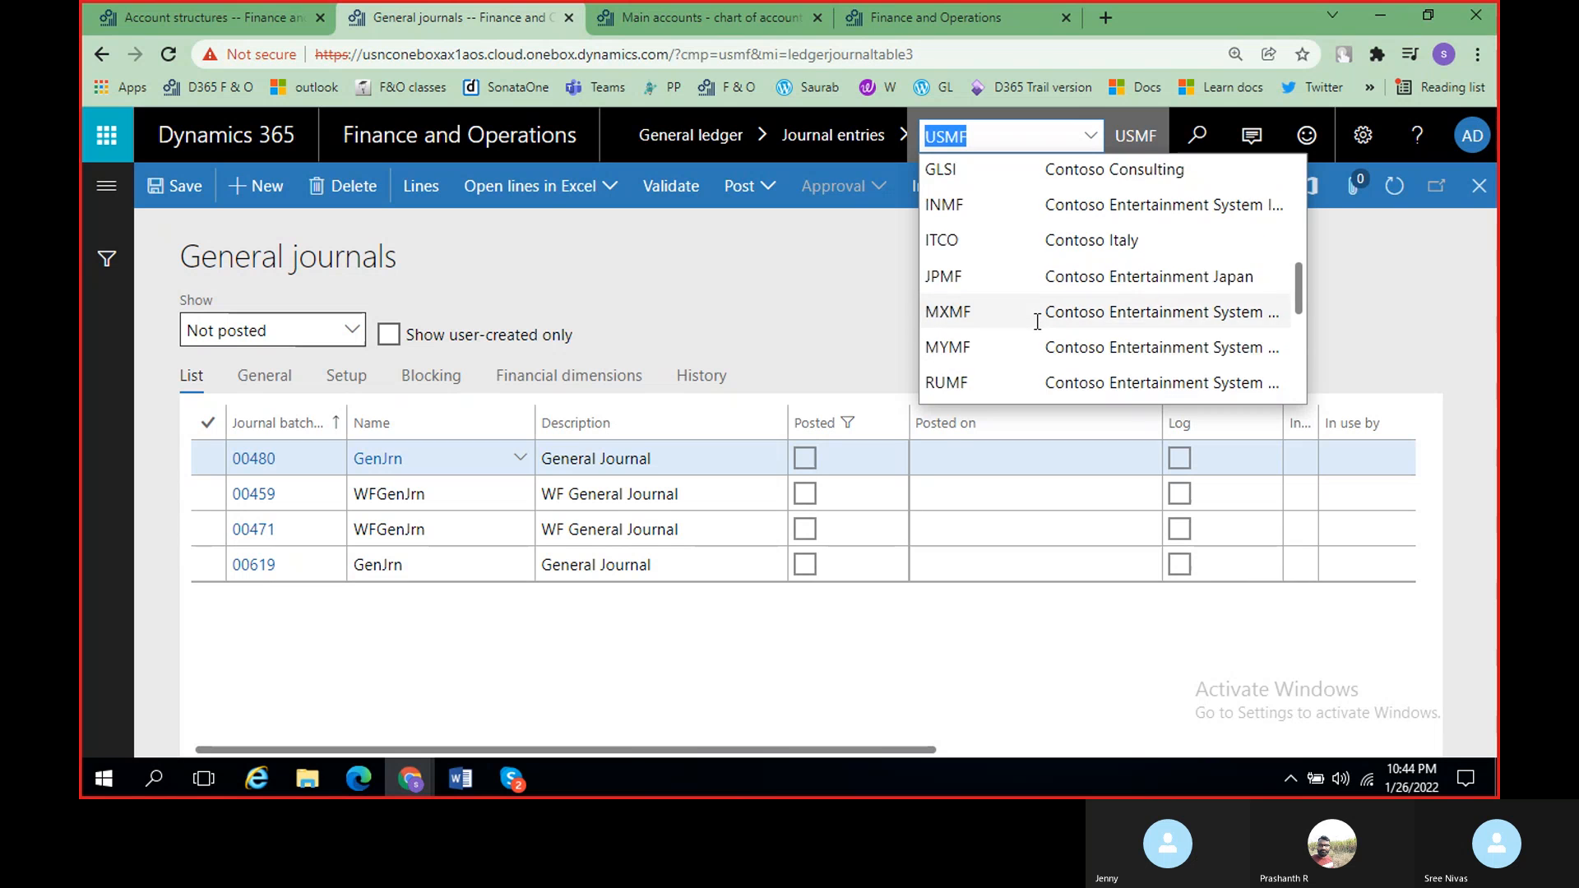
scroll(1038, 321, "up", 2)
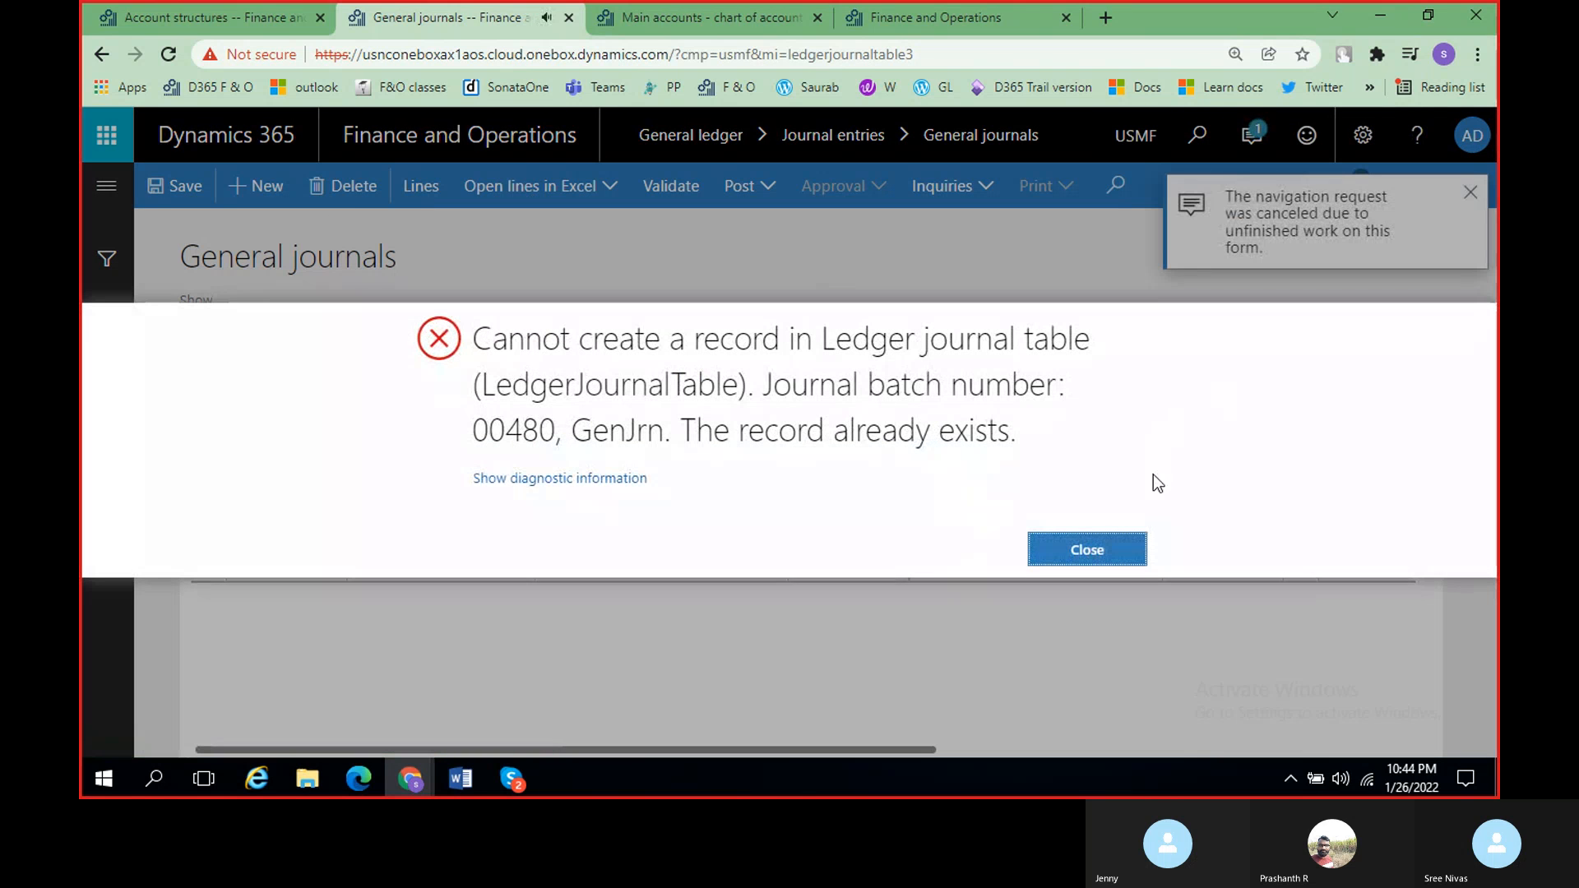
left_click(1136, 549)
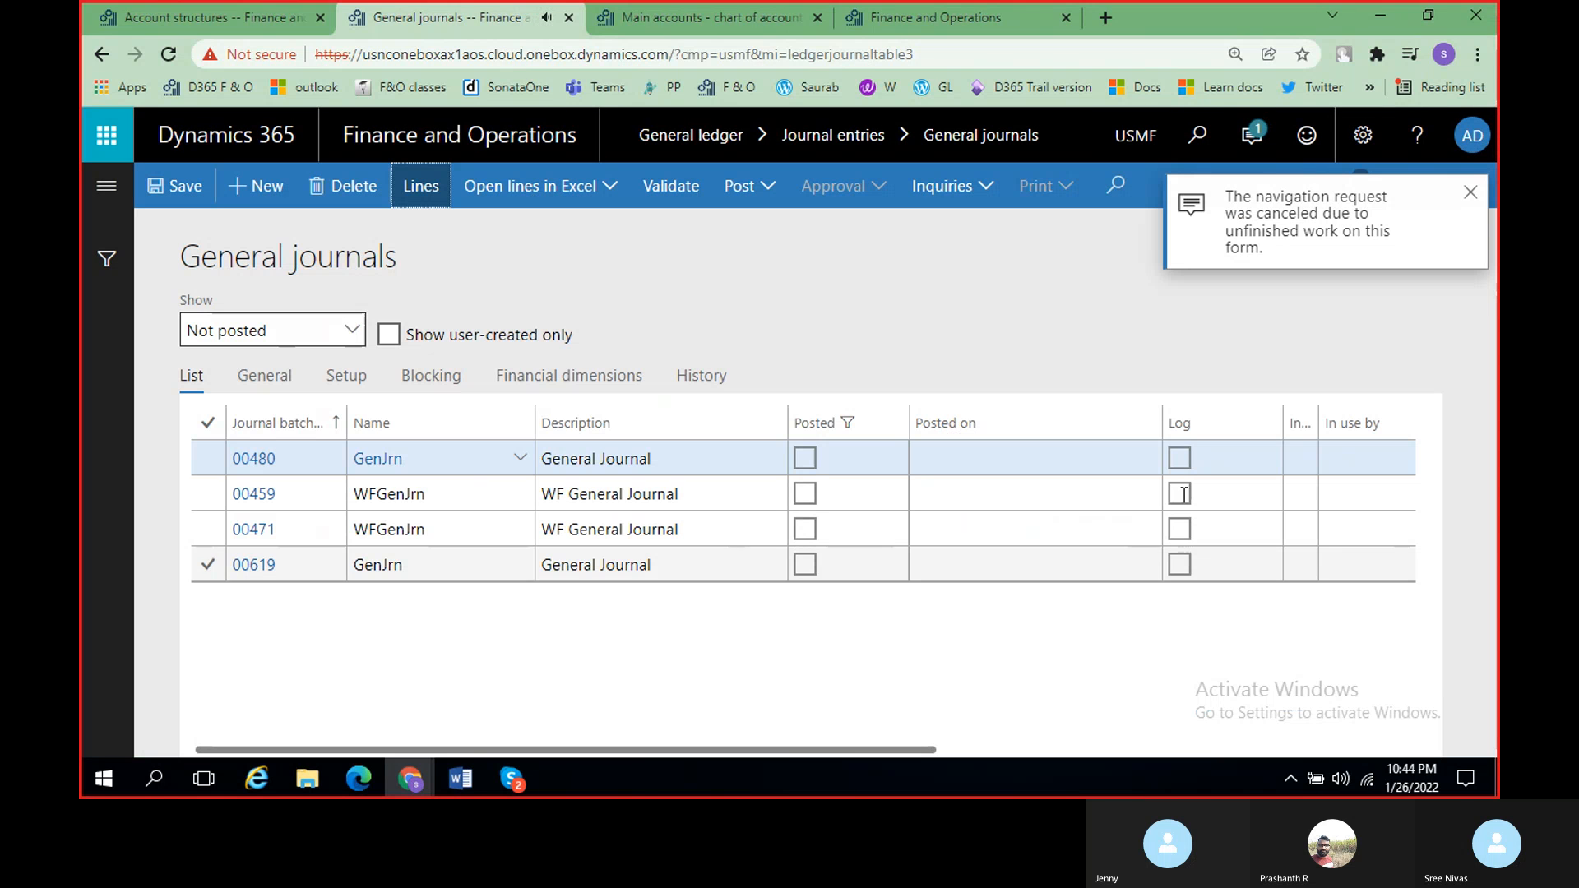
left_click(1471, 192)
Step: Close the General journals browser tab and reopen General journals for USMF from the General ledger module in the main accounts tab
key("ctrl+w")
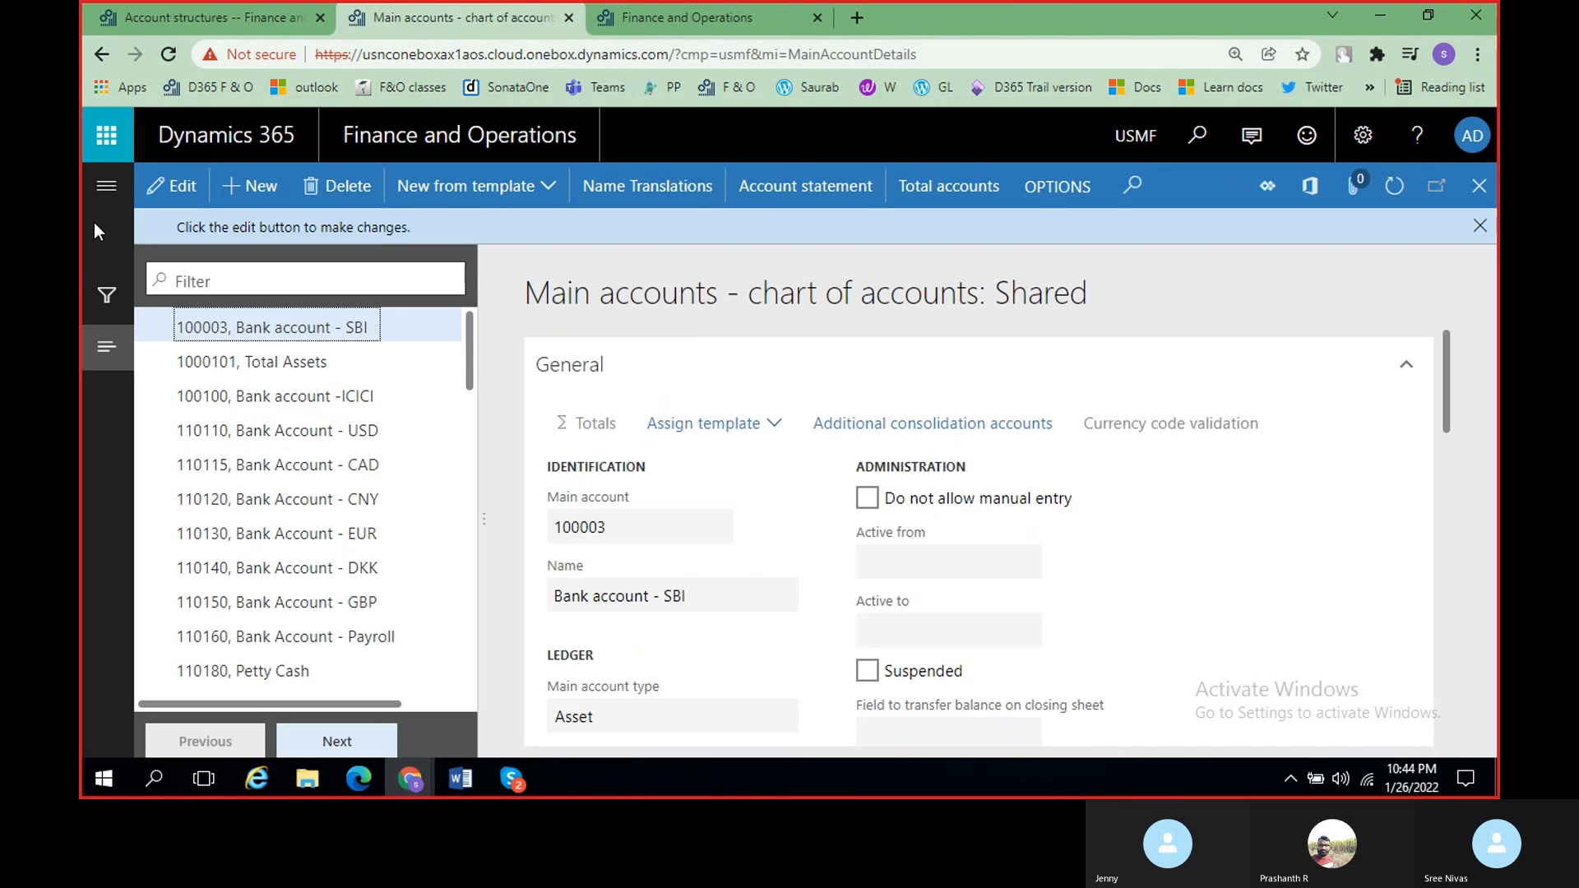
left_click(107, 185)
scroll(275, 582, "down", 3)
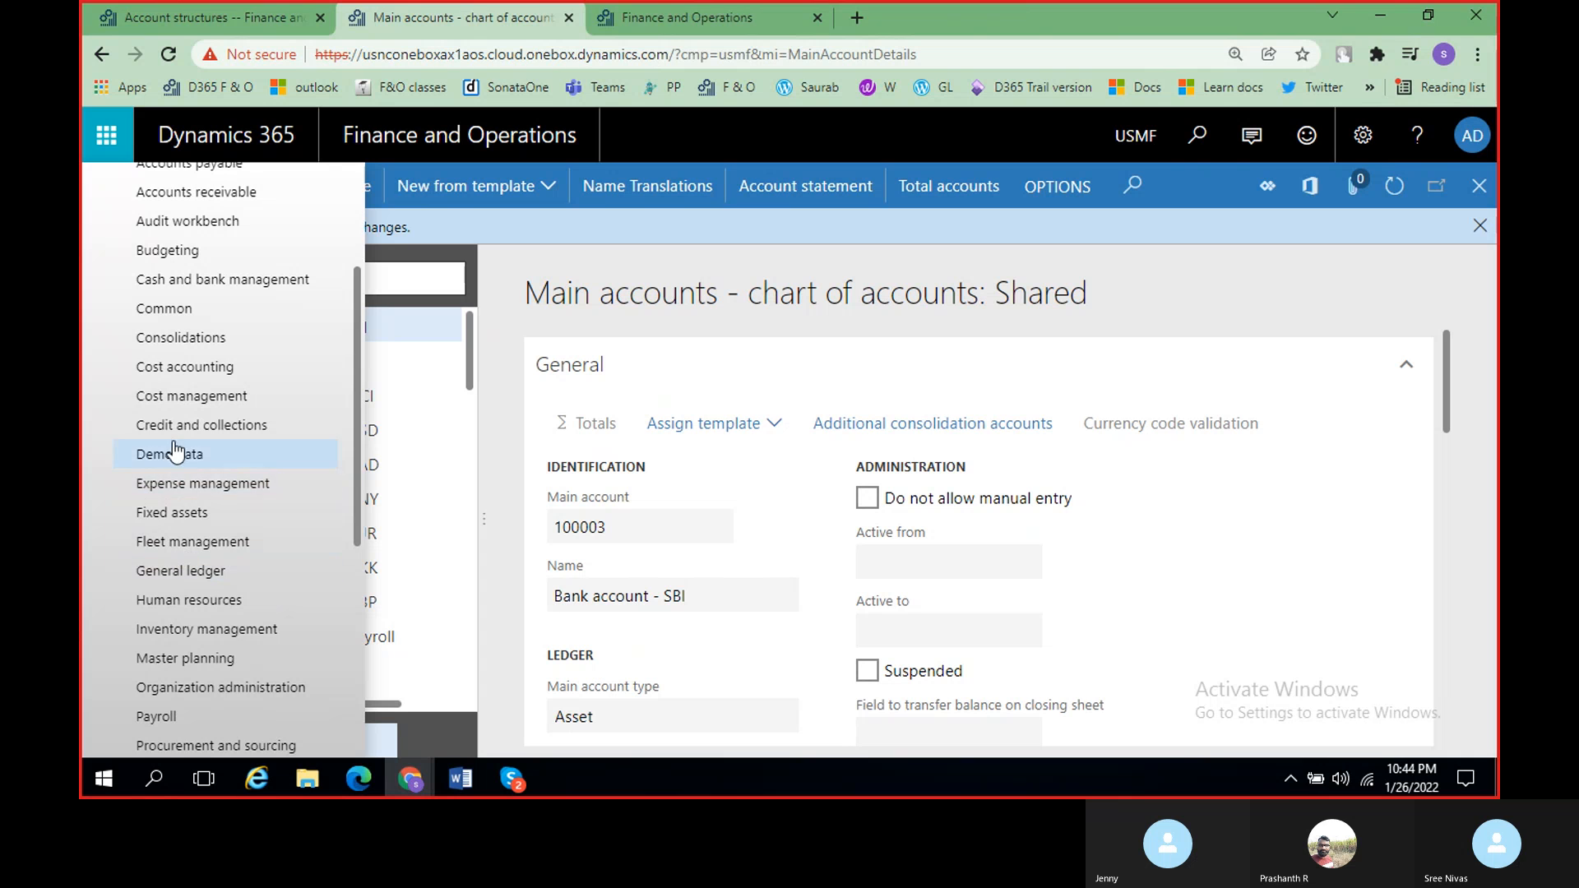
scroll(197, 558, "down", 1)
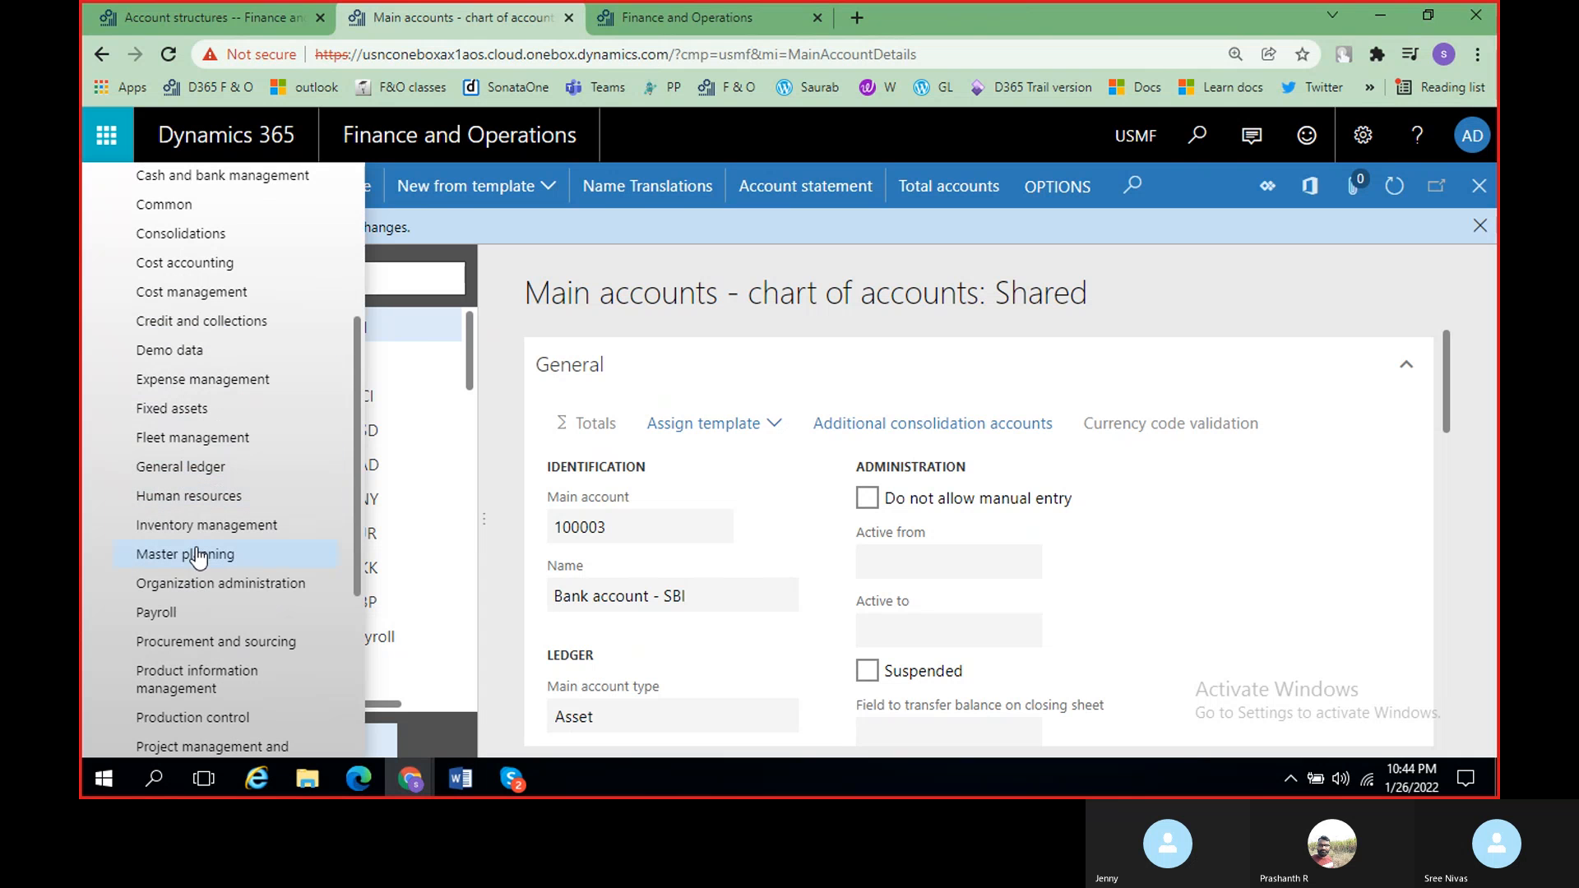
left_click(190, 470)
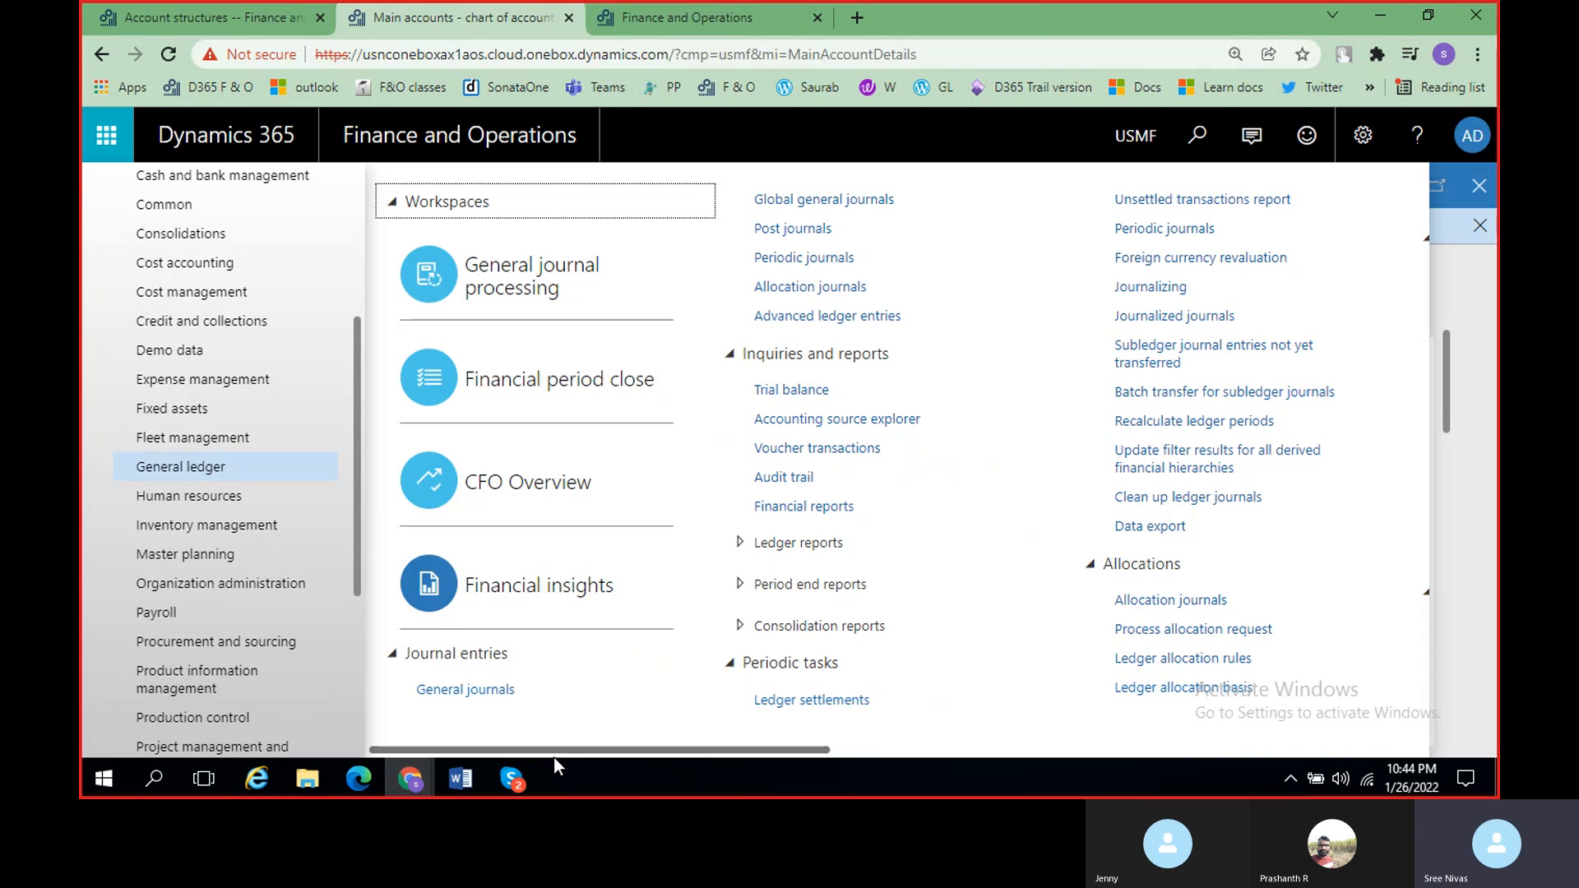
left_click(475, 693)
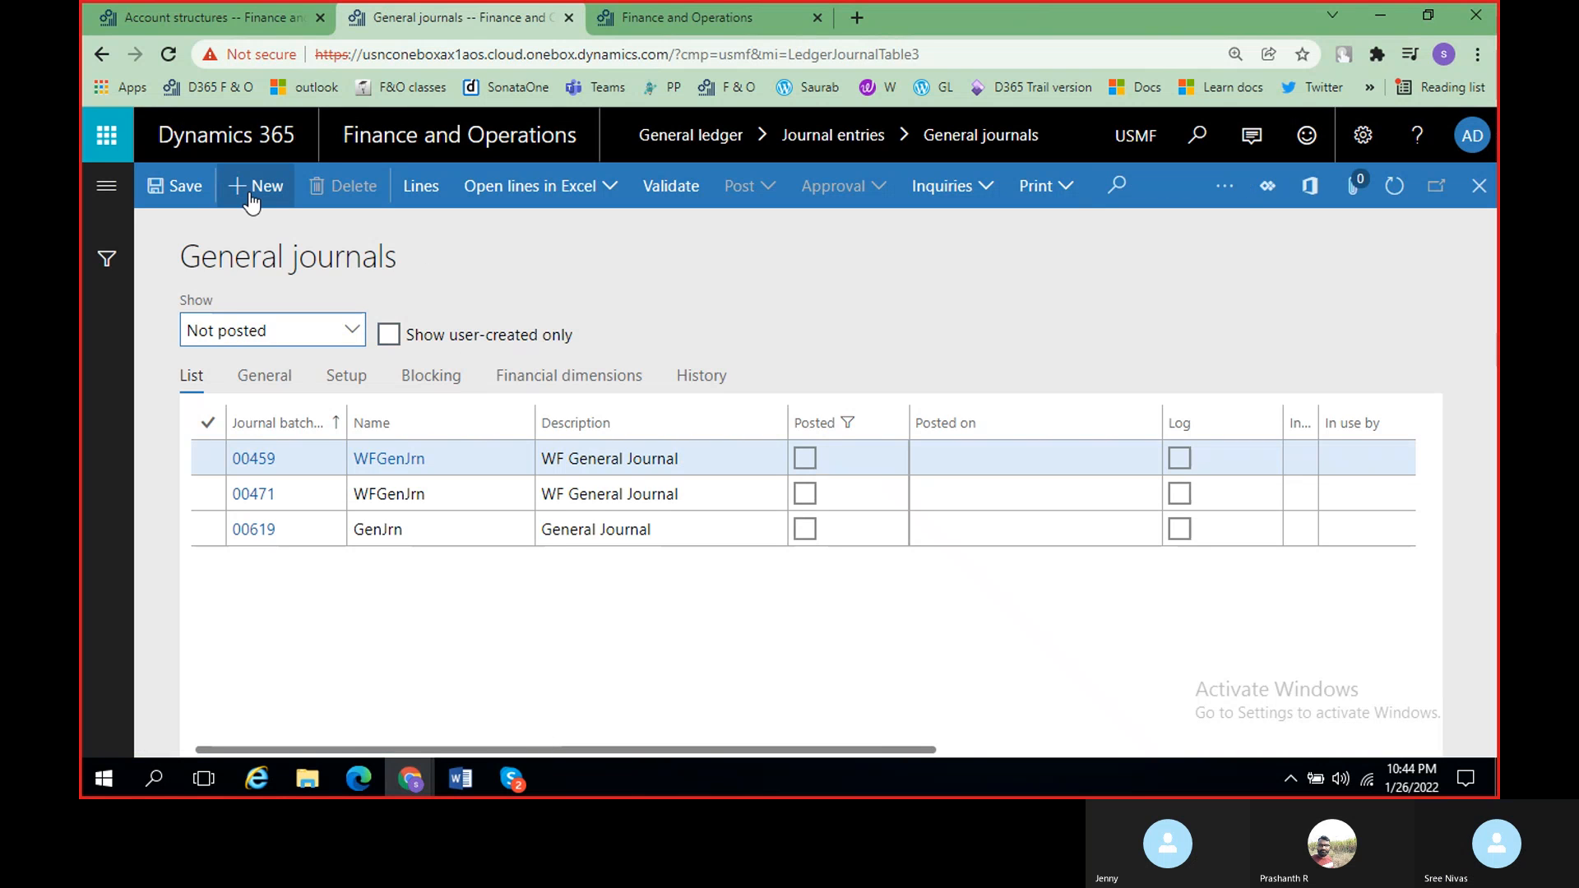
Step: Create a new journal in USMF with the name GenJrn and try to open its lines, dismissing the error
left_click(251, 189)
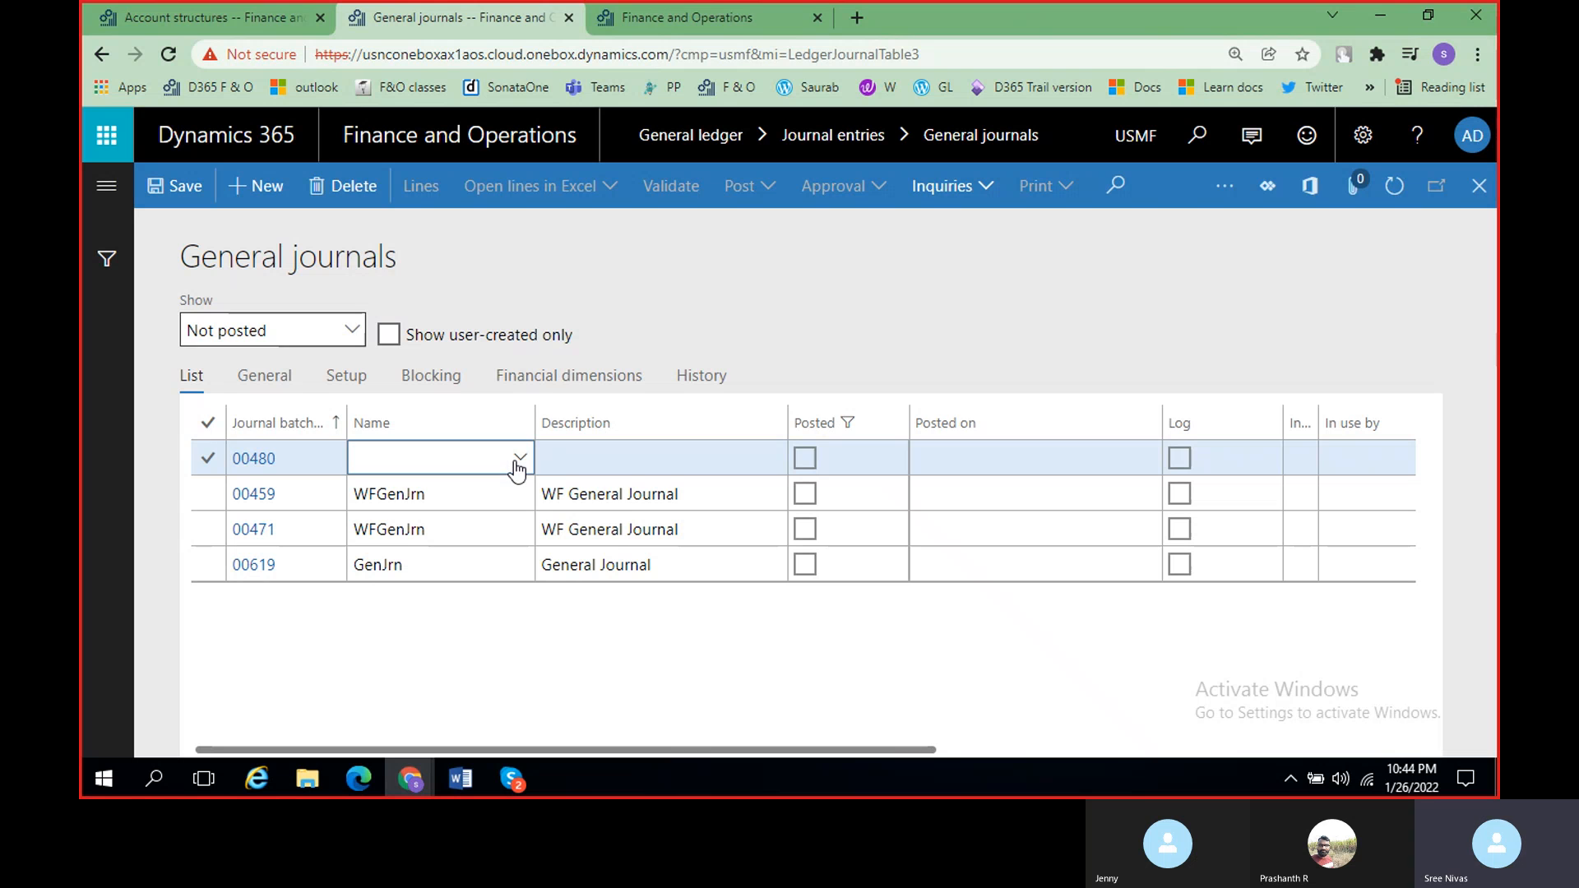
left_click(518, 461)
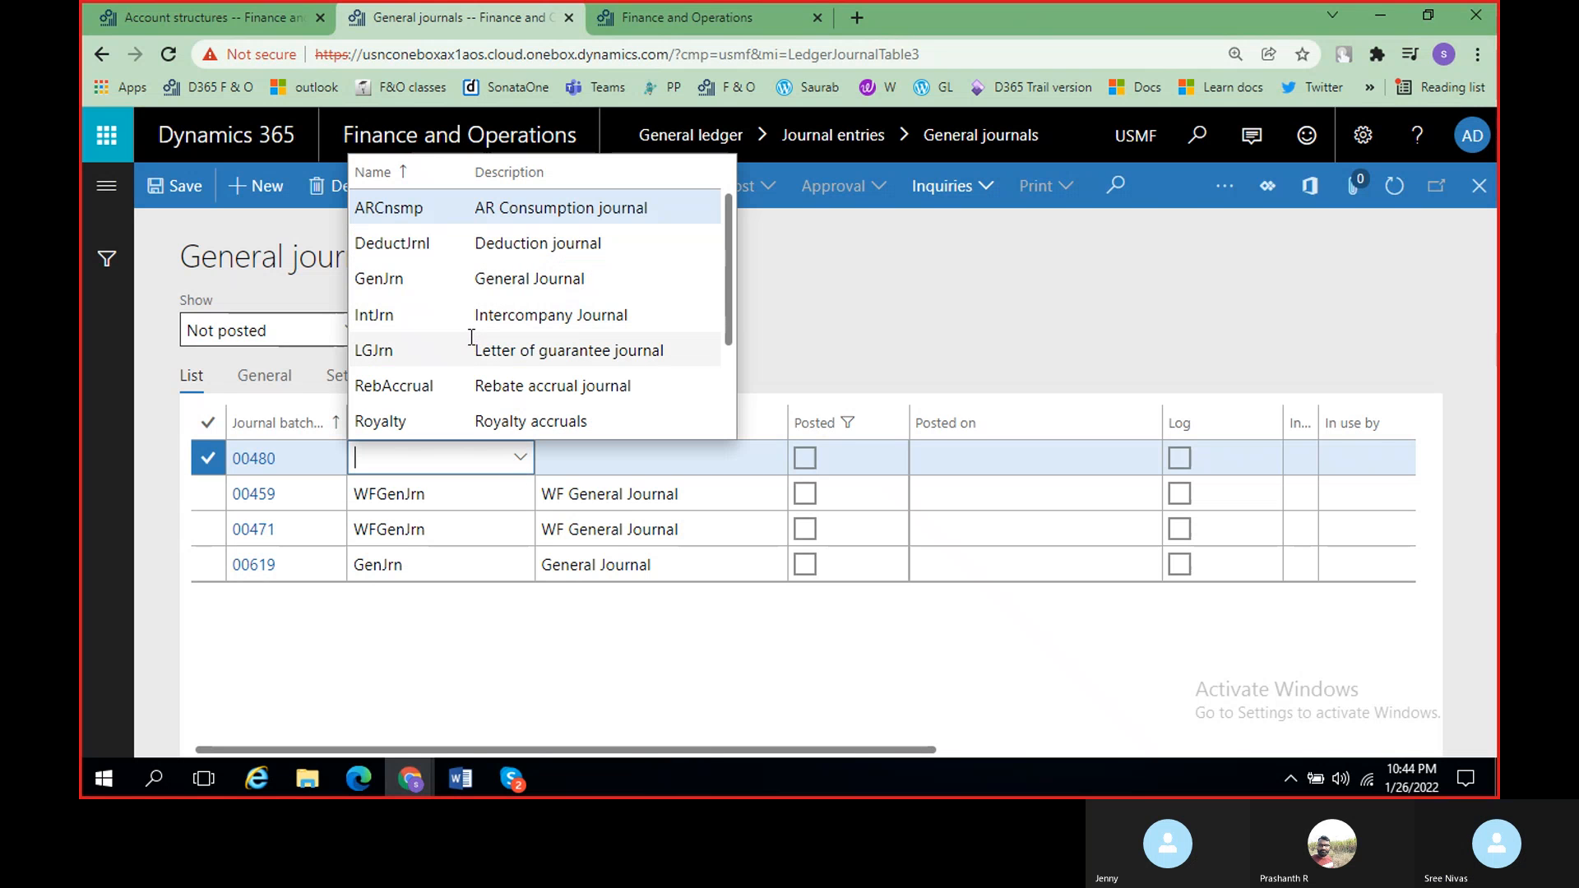
left_click(485, 281)
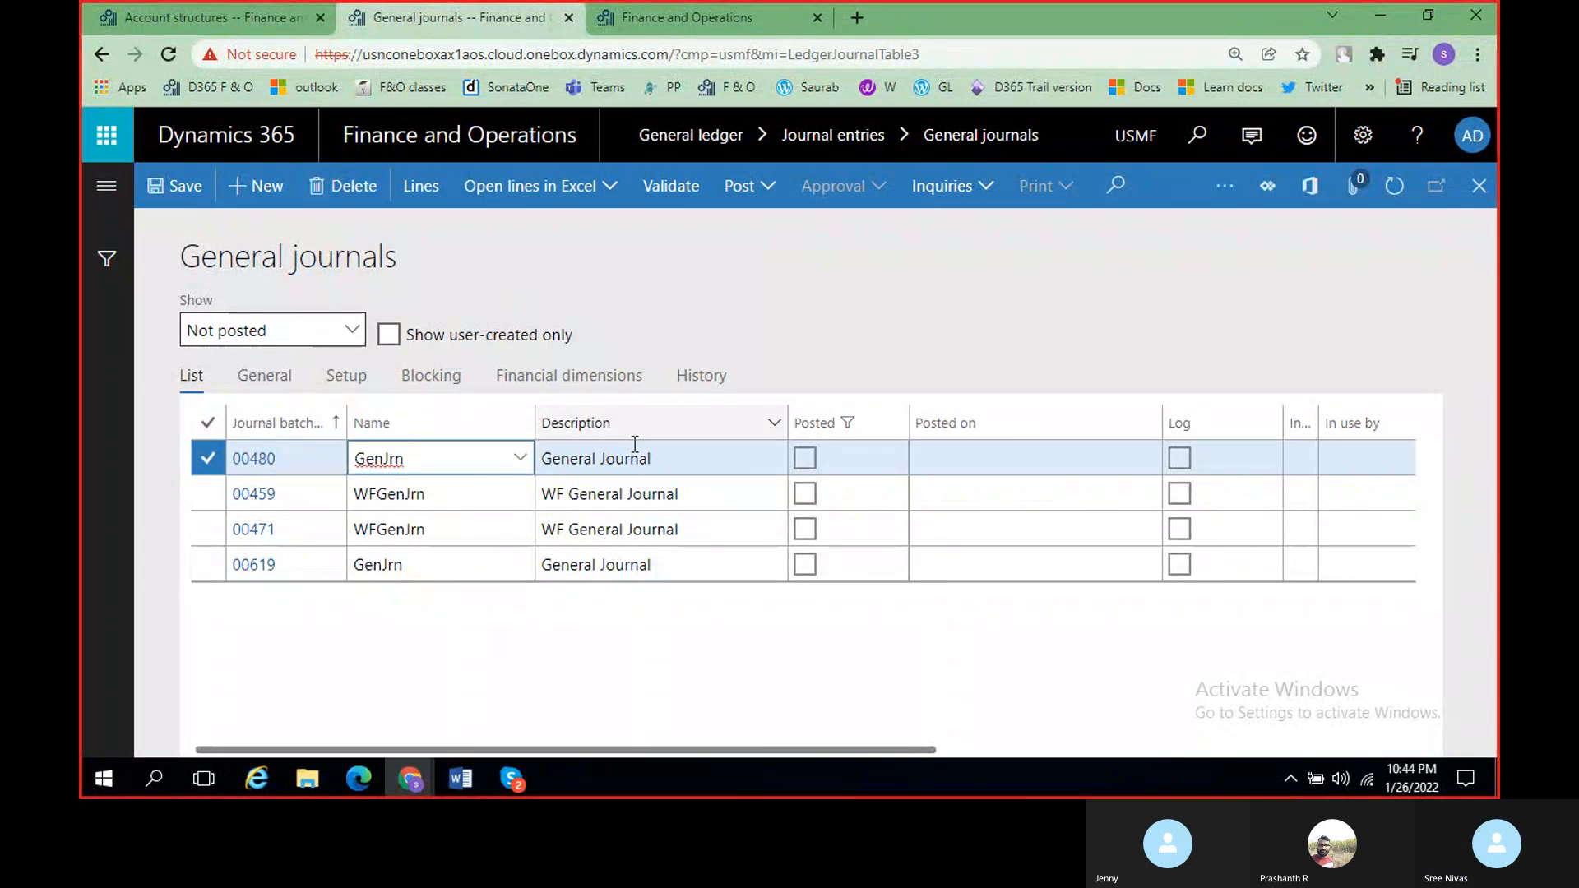
left_click(426, 184)
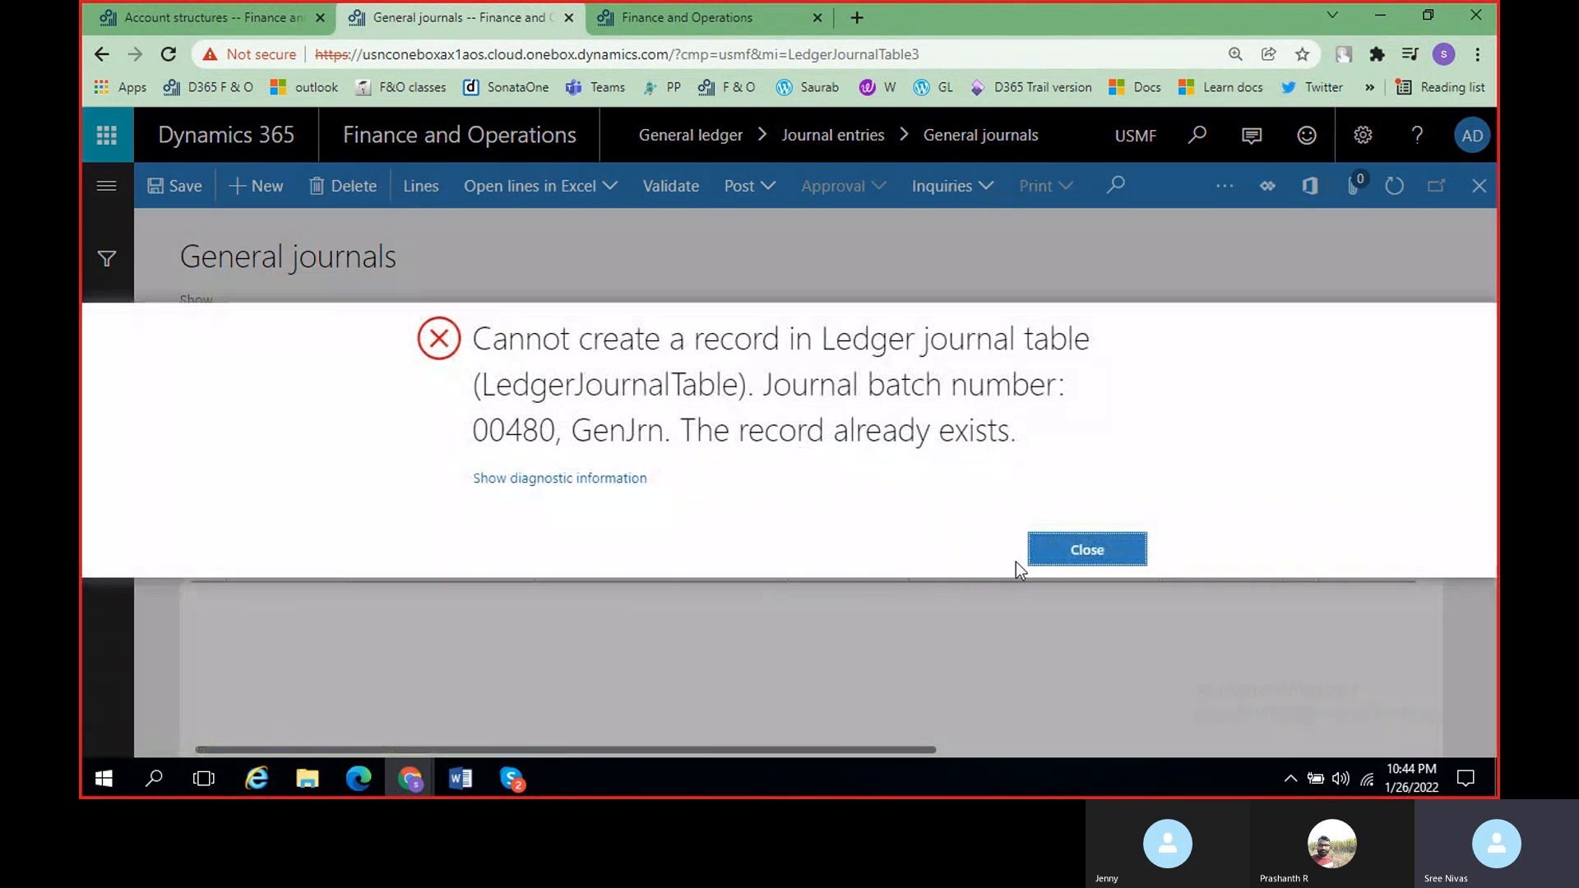
left_click(1069, 552)
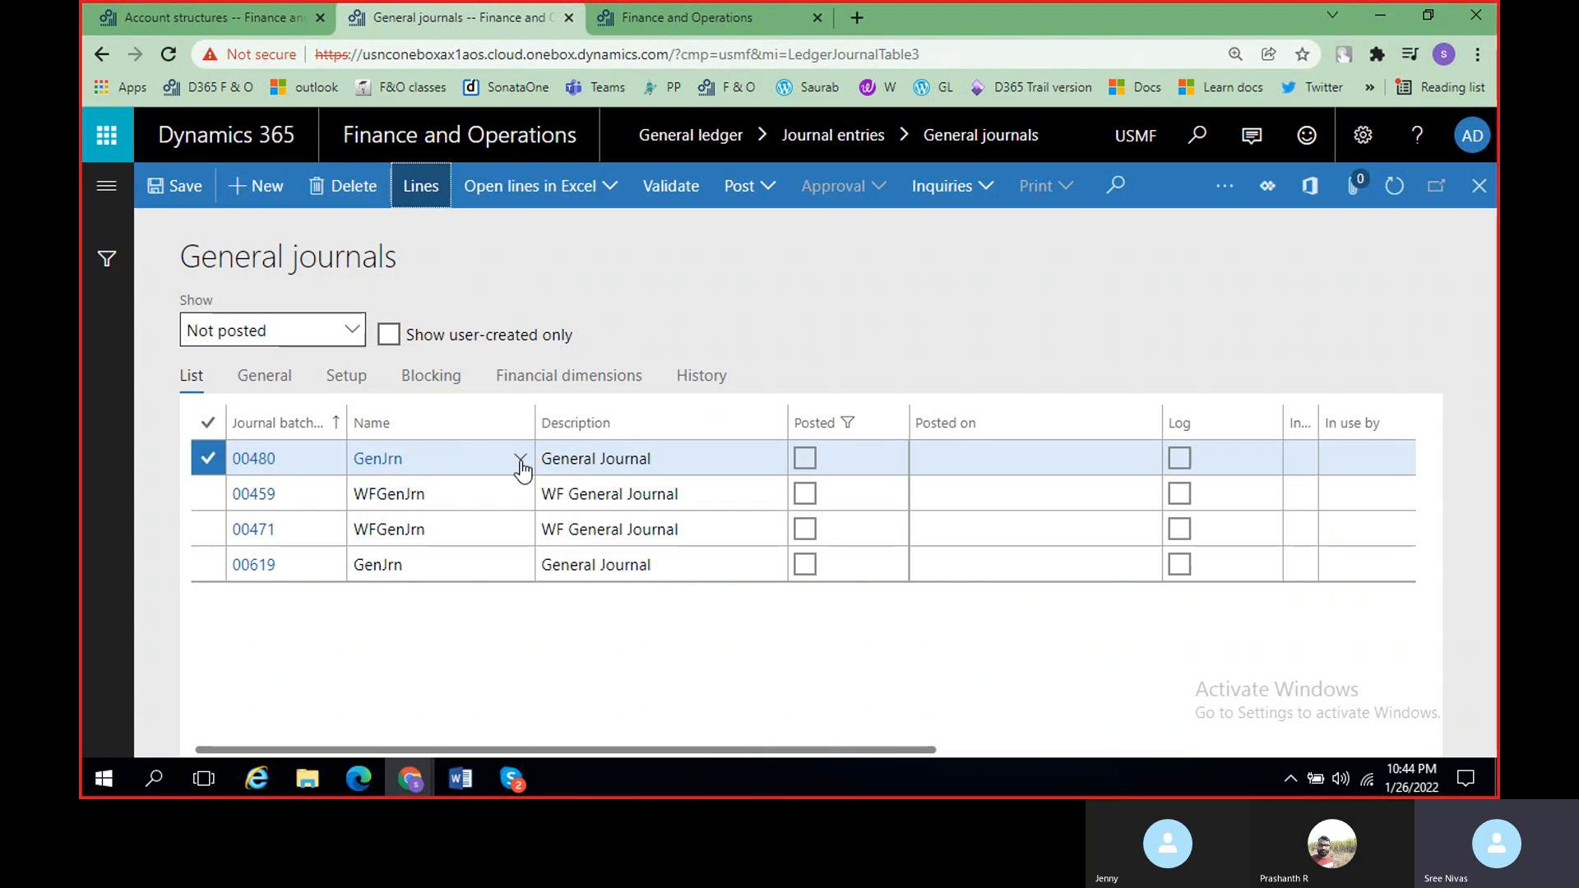
Step: Change the name of journal 00480 to TrvExp and try to open its lines, dismissing the error
left_click(521, 463)
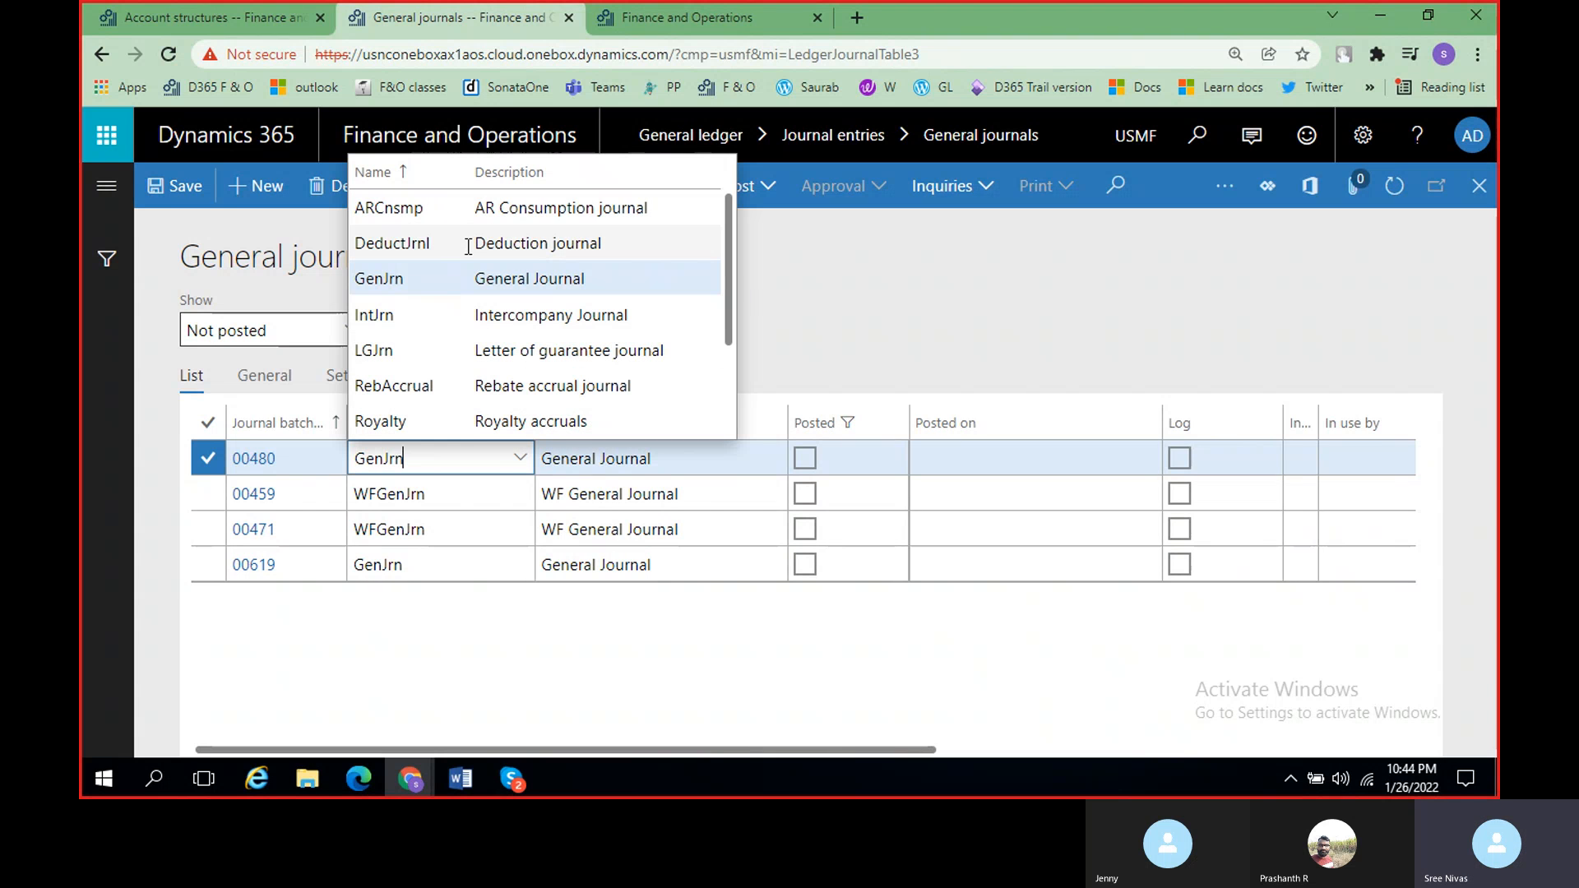
scroll(512, 337, "down", 2)
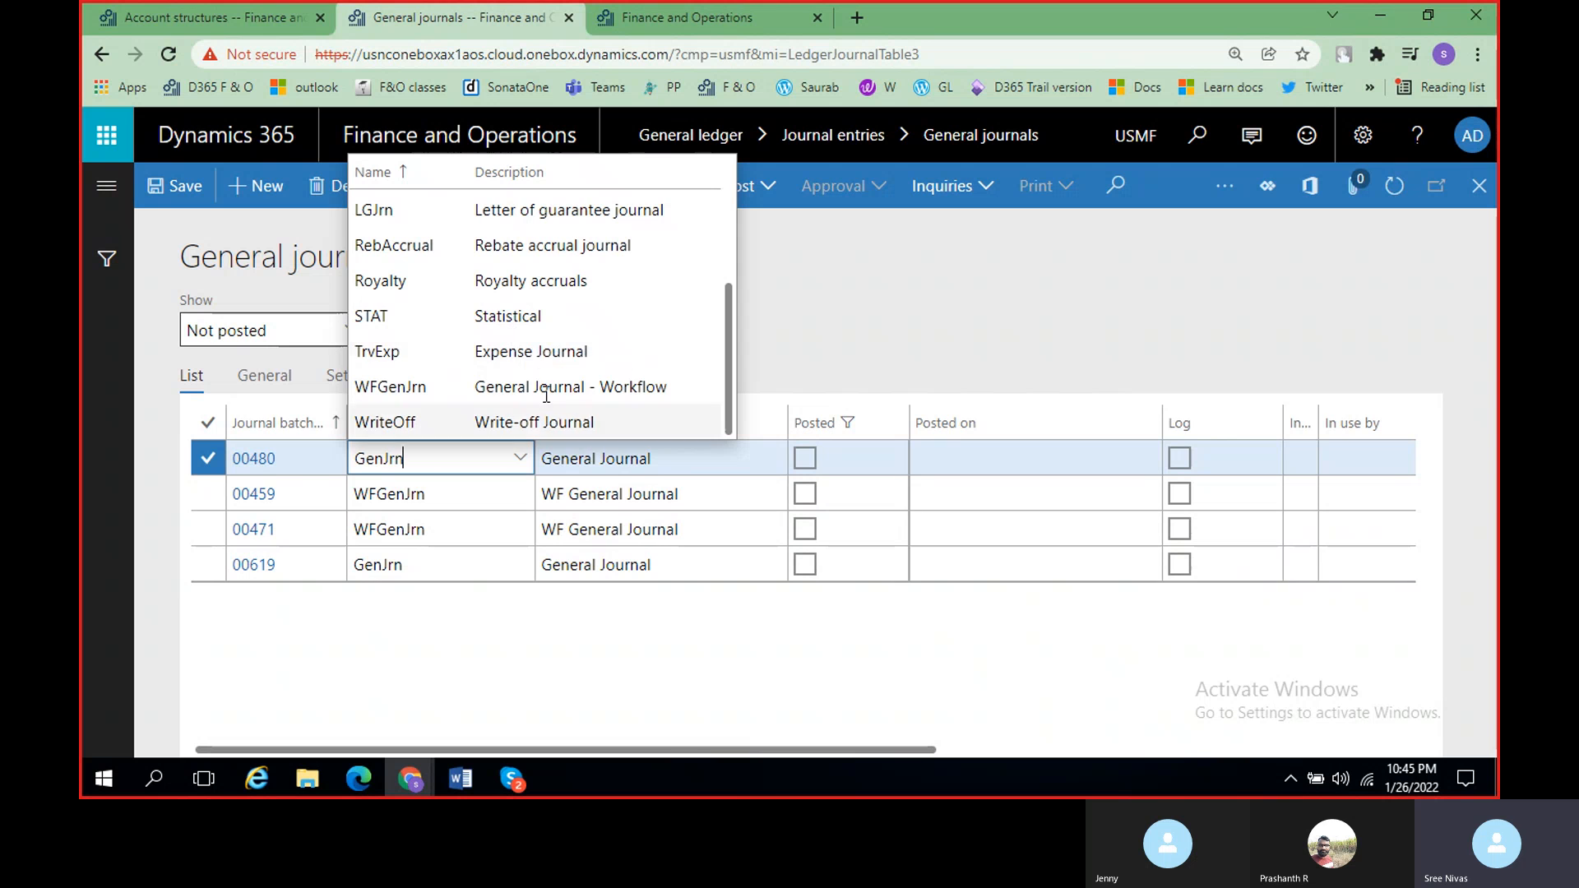
left_click(644, 352)
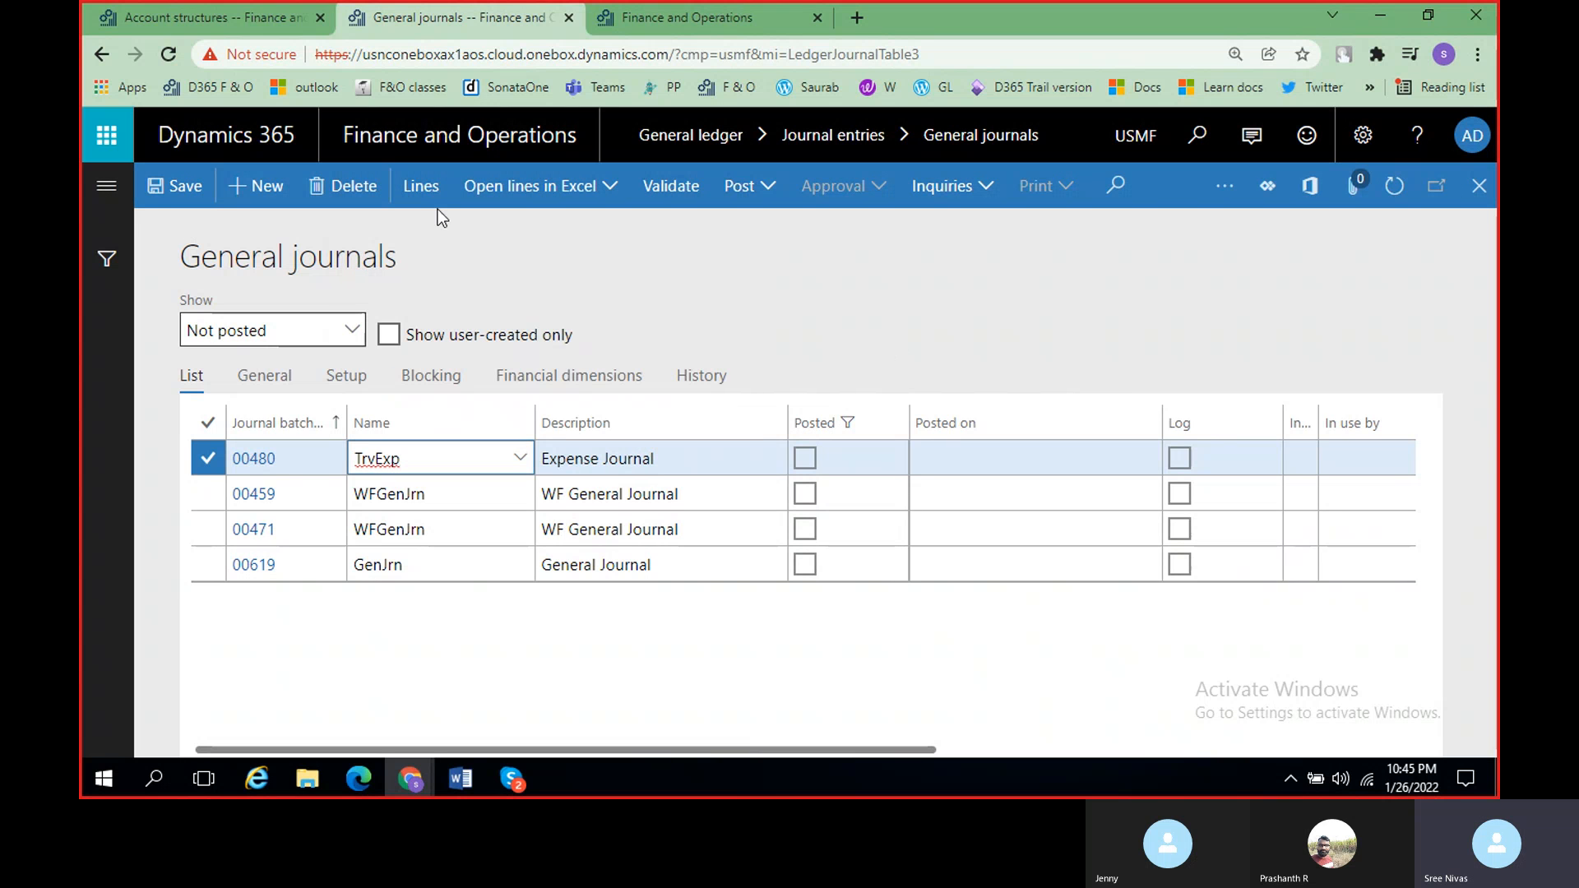
left_click(423, 189)
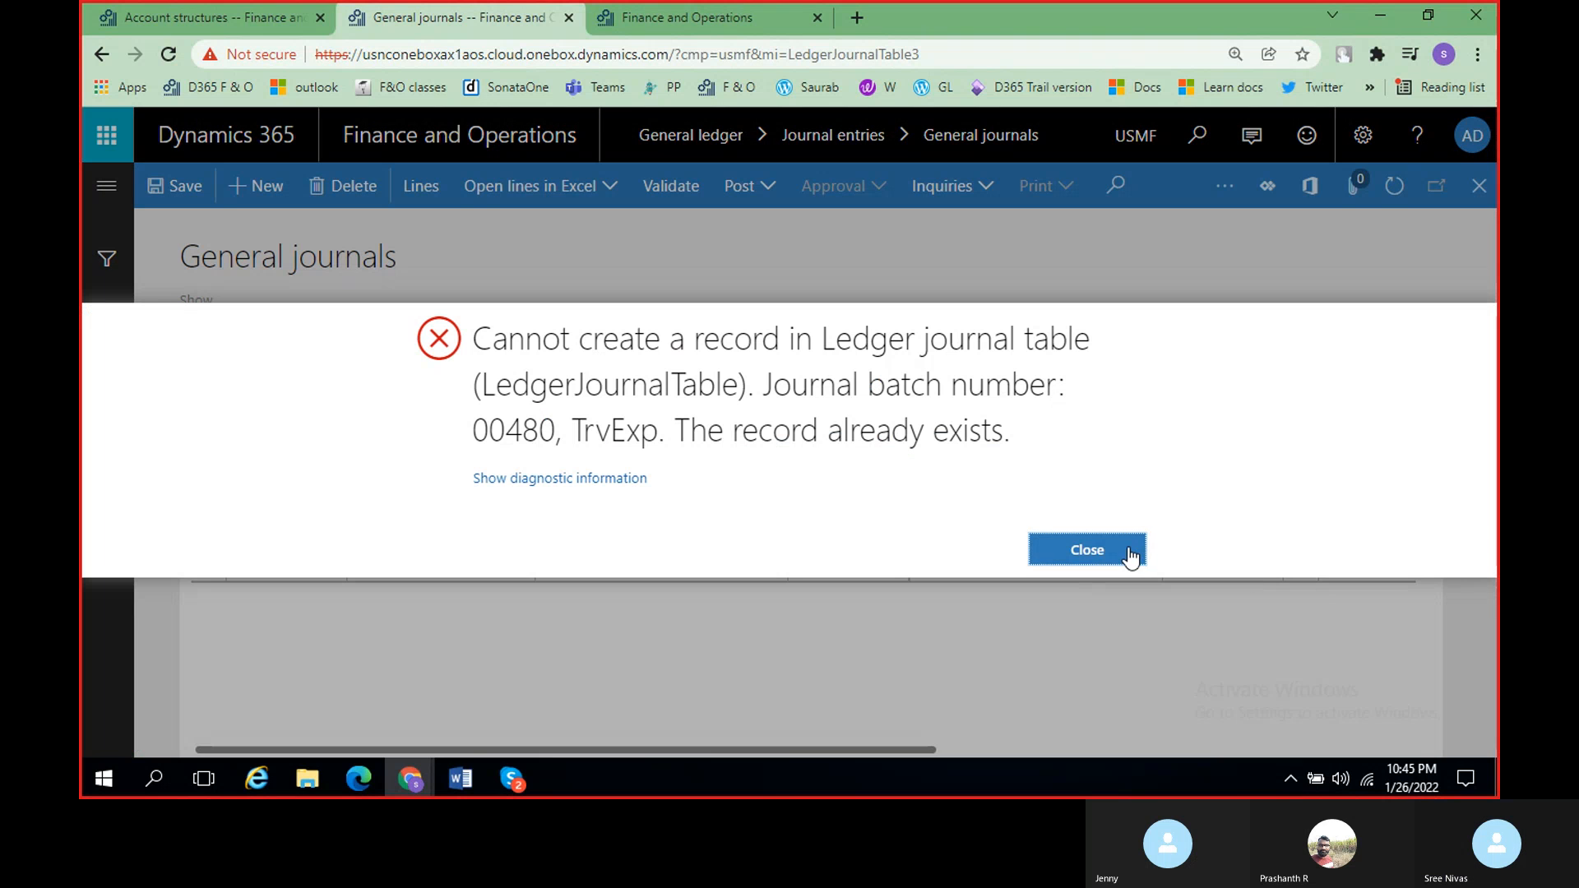
left_click(1128, 551)
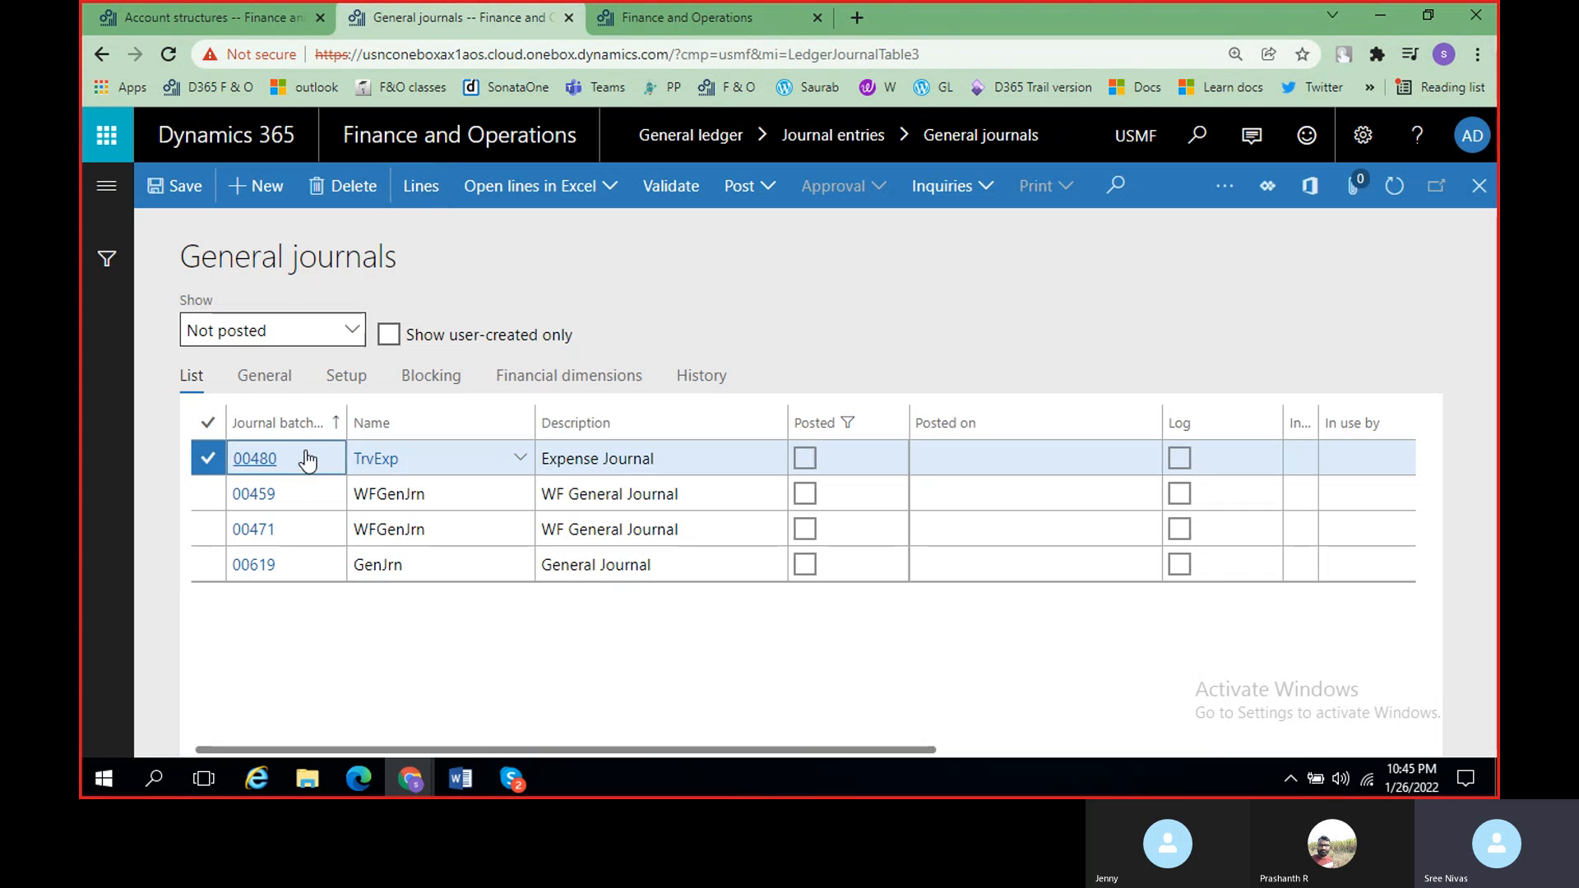
Step: Try to add another journal and to delete the unsaved TrvExp journal 00480, dismissing the messages
left_click(255, 186)
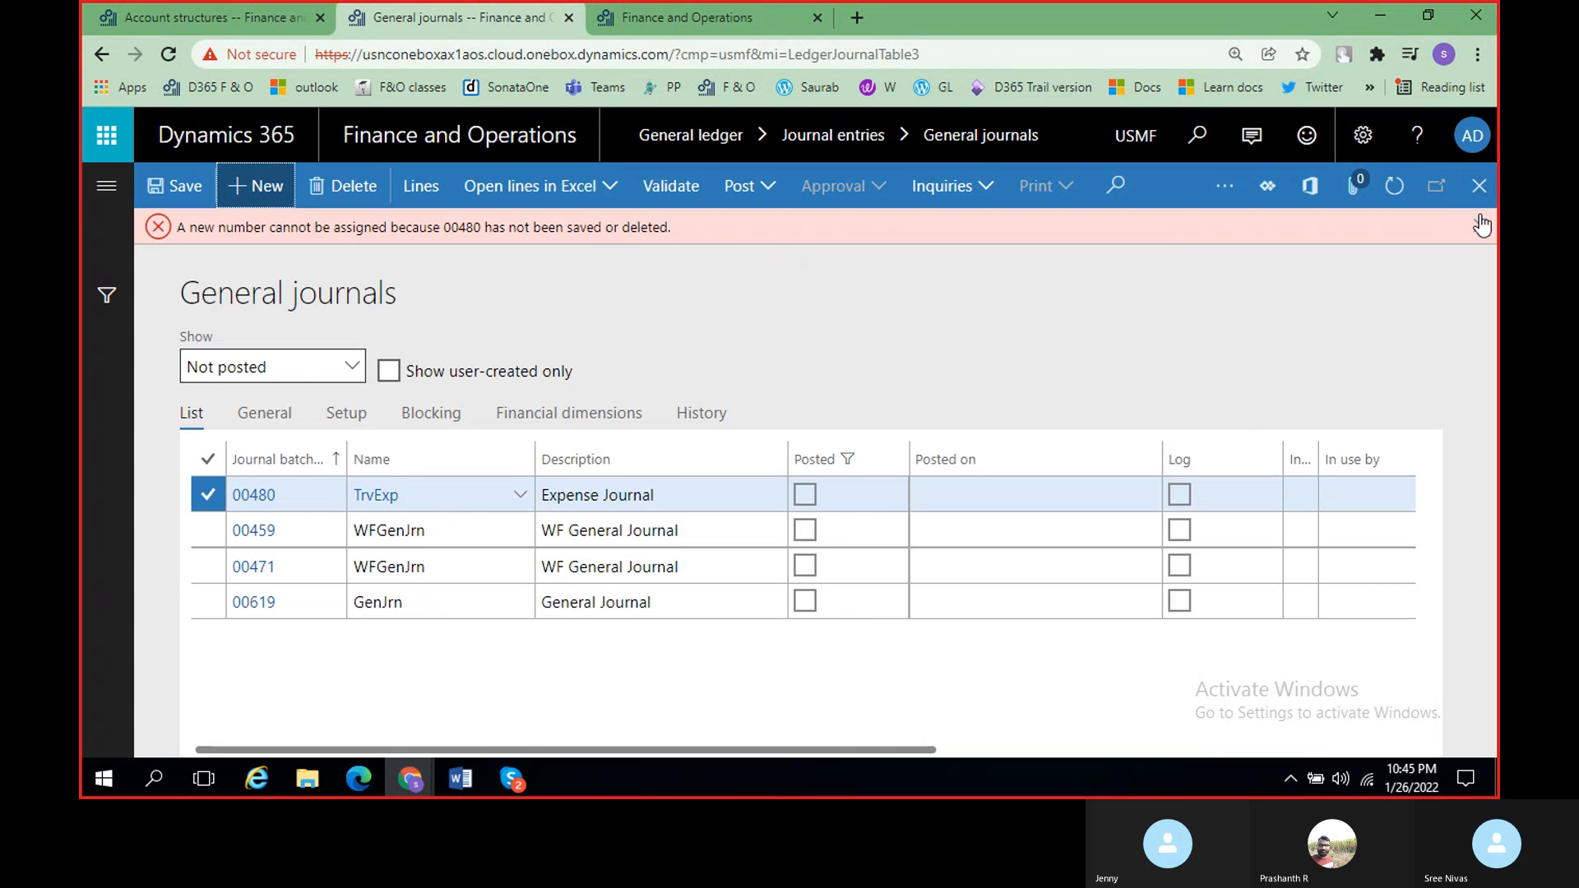
left_click(1479, 226)
left_click(207, 461)
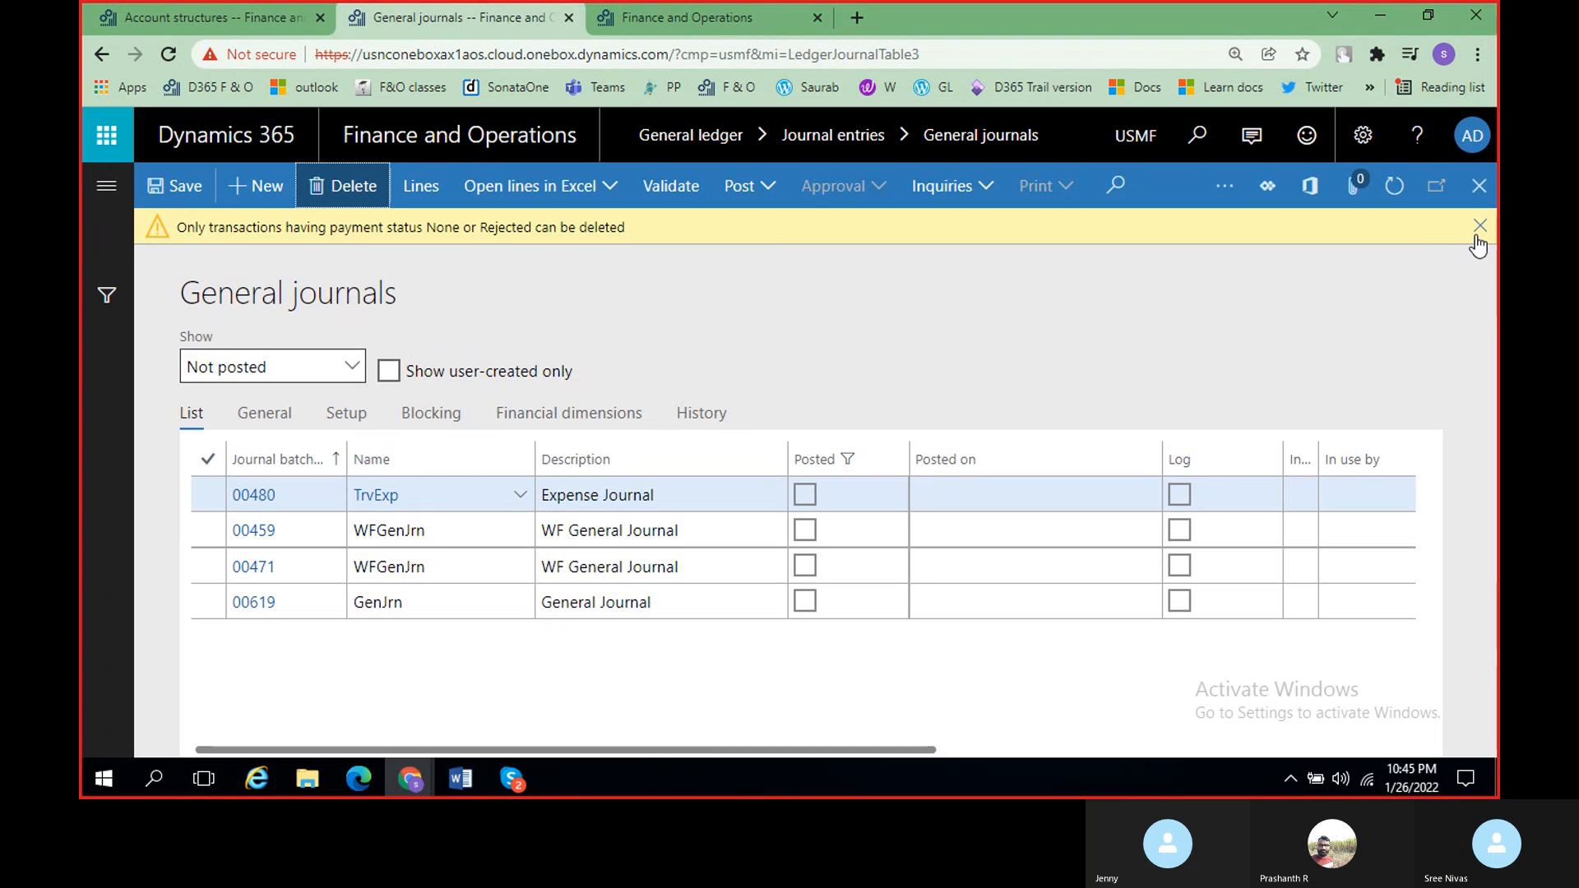
left_click(1478, 235)
Step: Try to select existing journal 00459 and open its lines, dismissing the errors
left_click(263, 494)
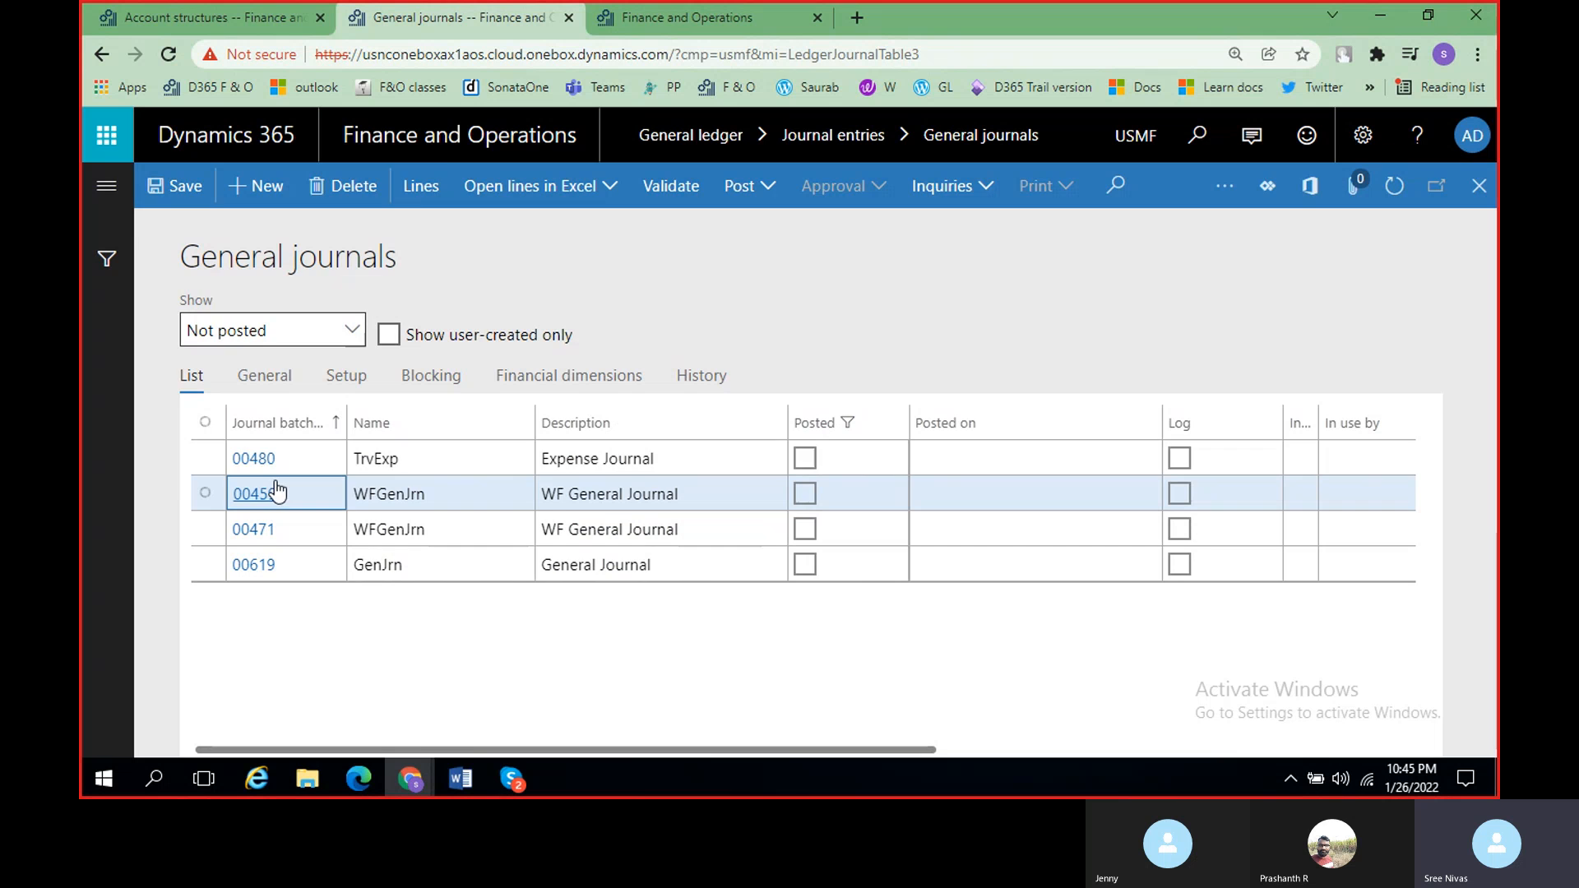
left_click(403, 191)
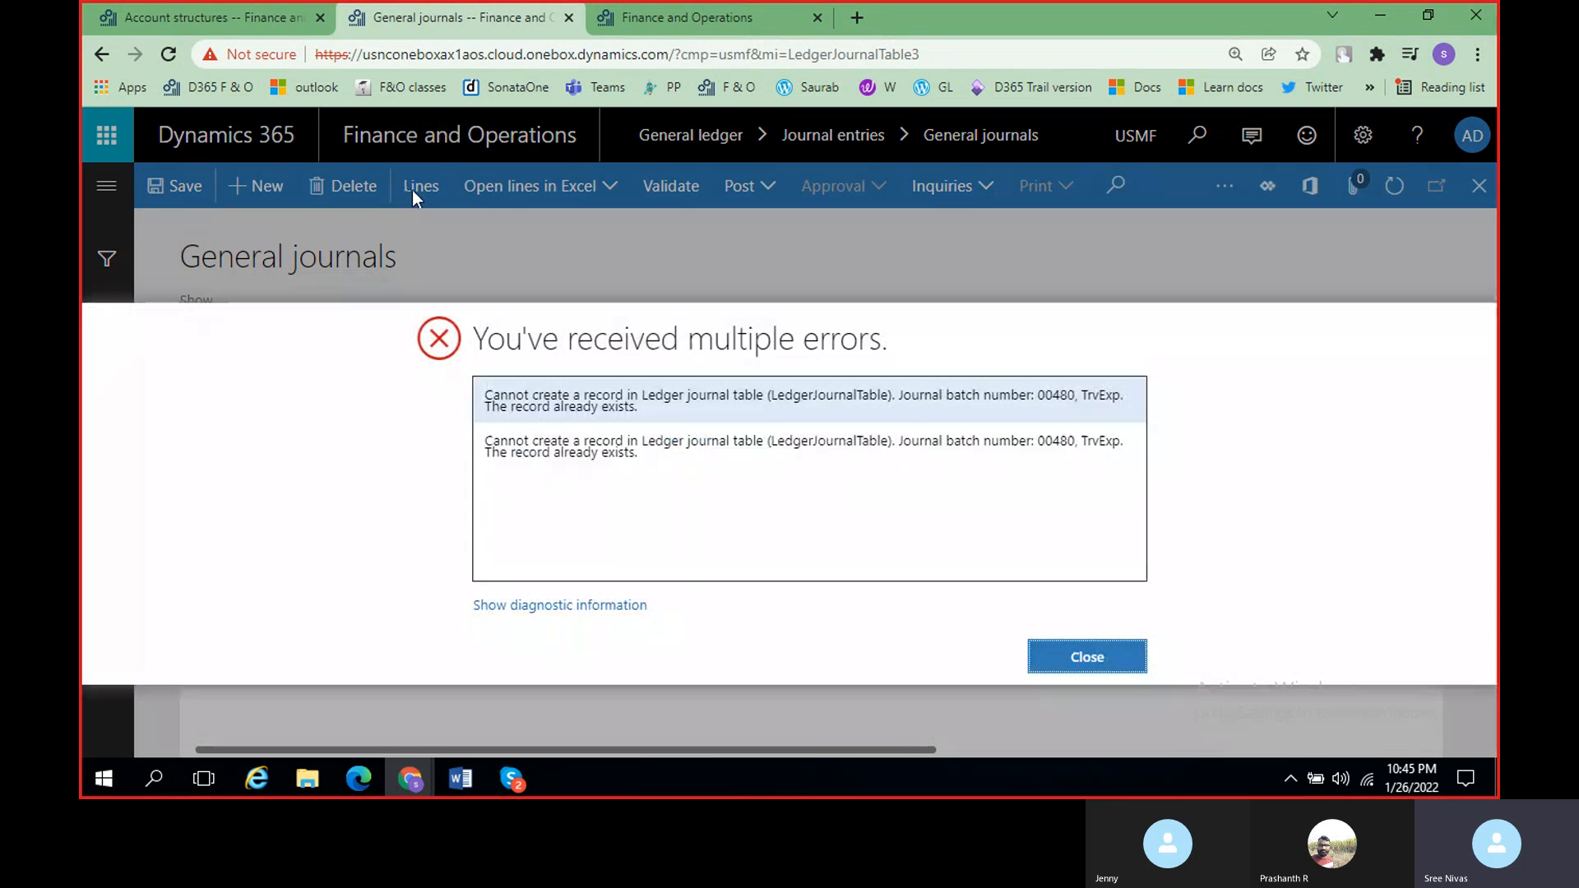
left_click(1087, 656)
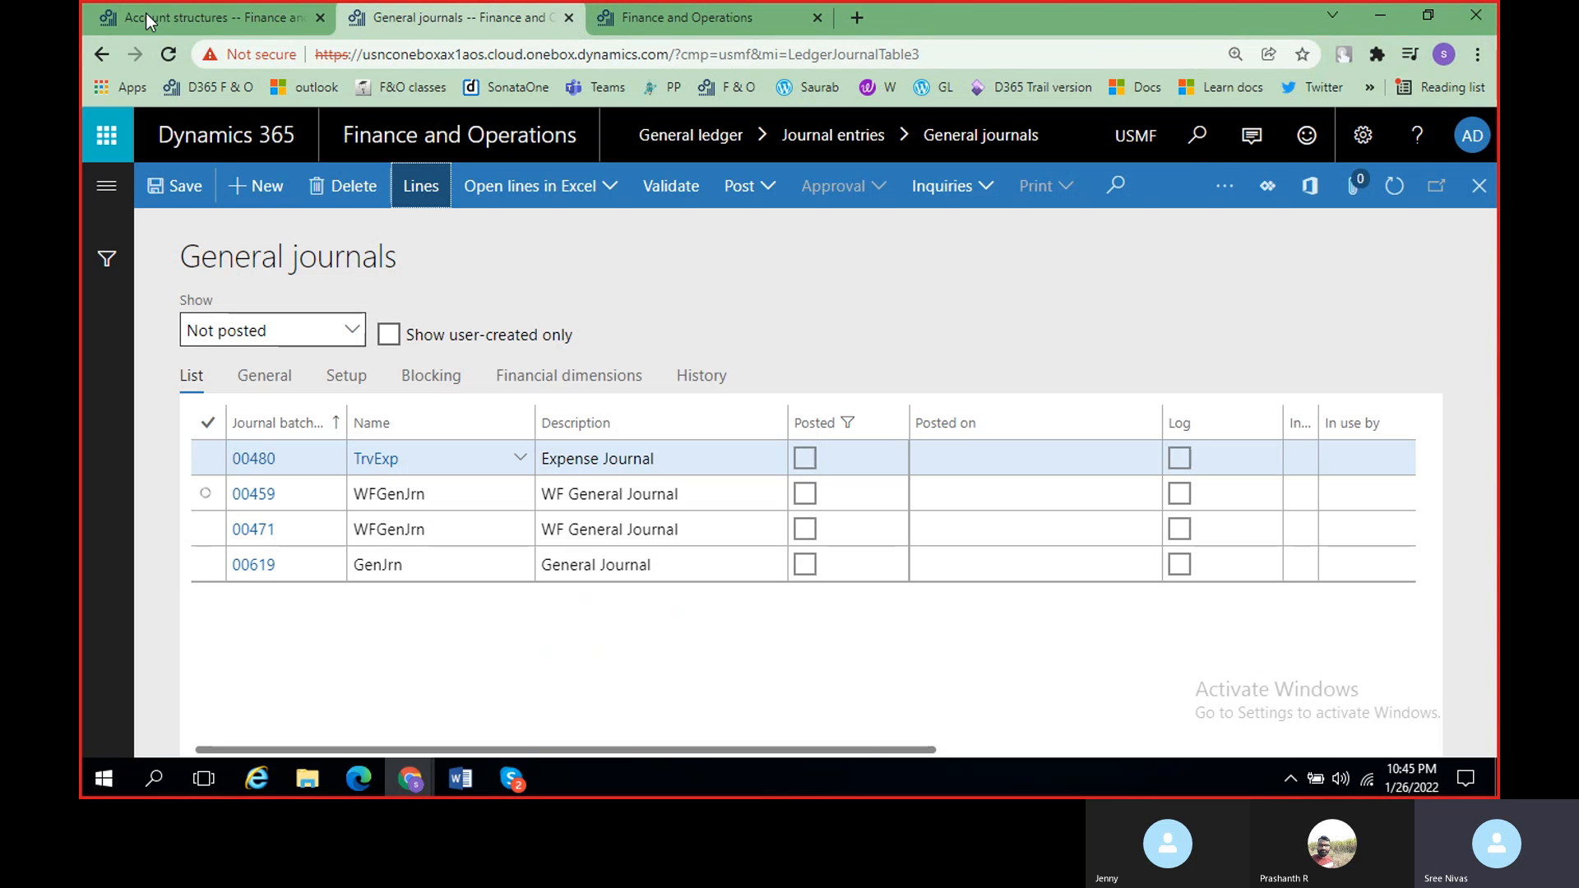
Step: Close the General journals browser tab, duplicate the Account structures tab, and switch the company to SAMF in the duplicate
key("ctrl+w")
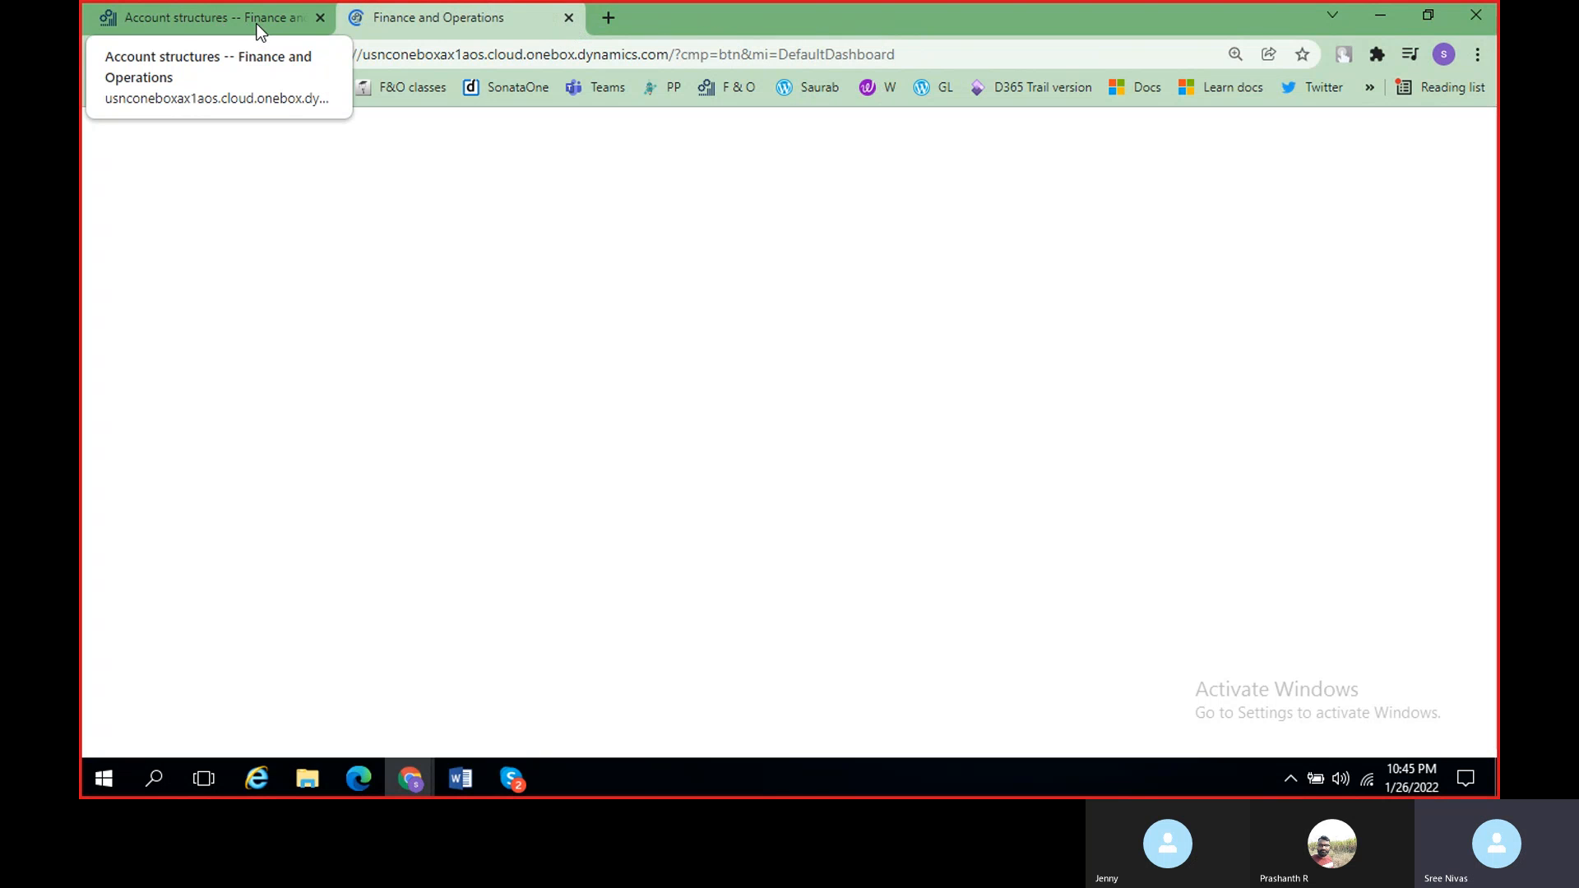
right_click(258, 26)
left_click(363, 171)
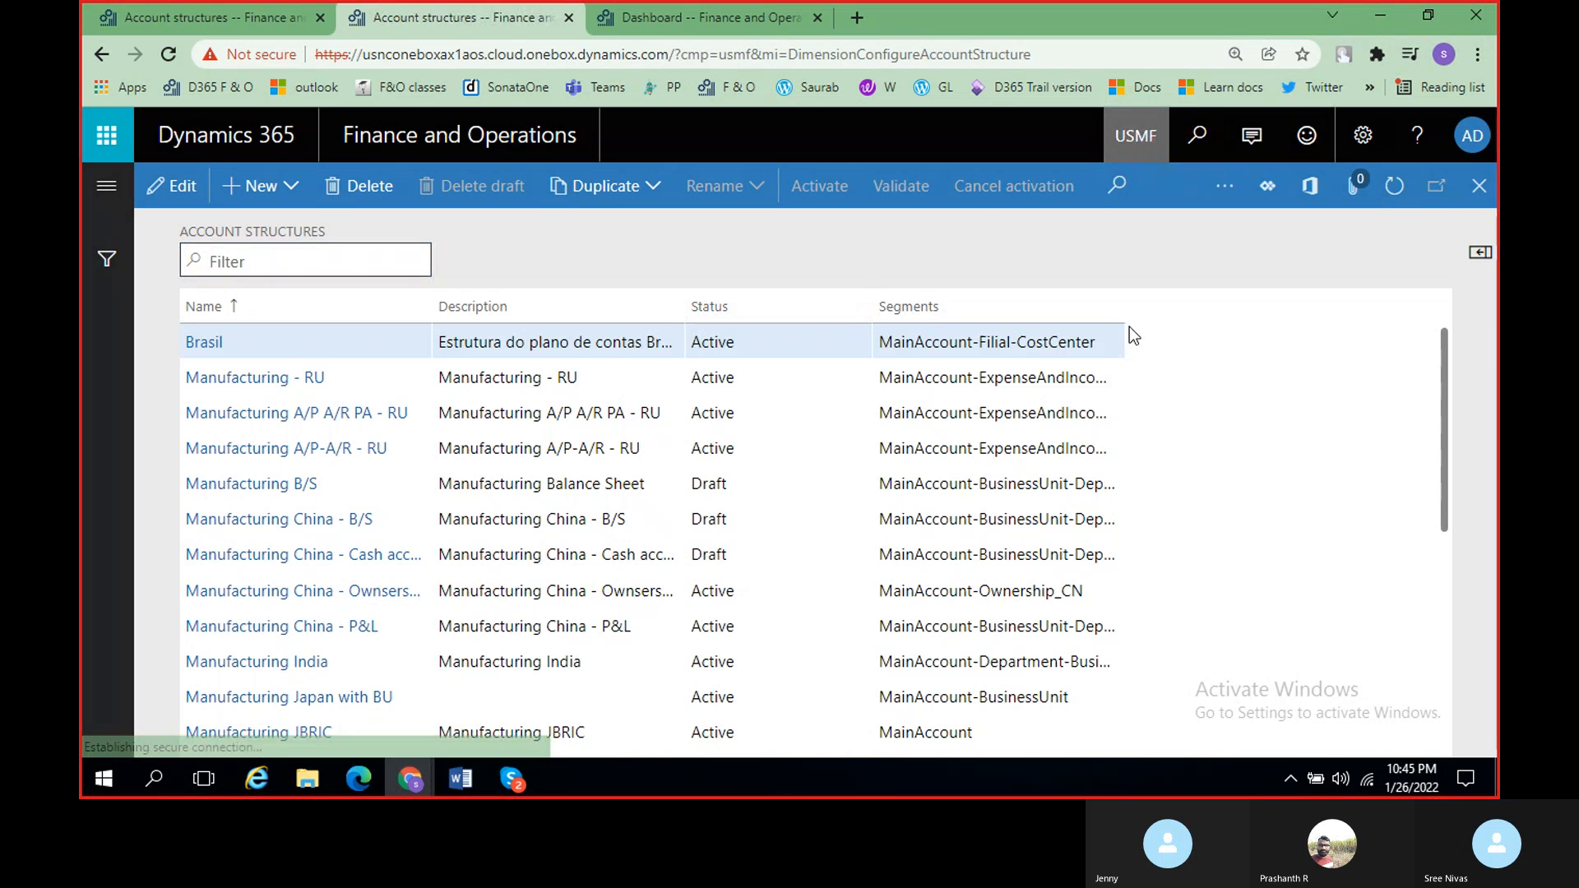
left_click(1140, 150)
left_click(1094, 138)
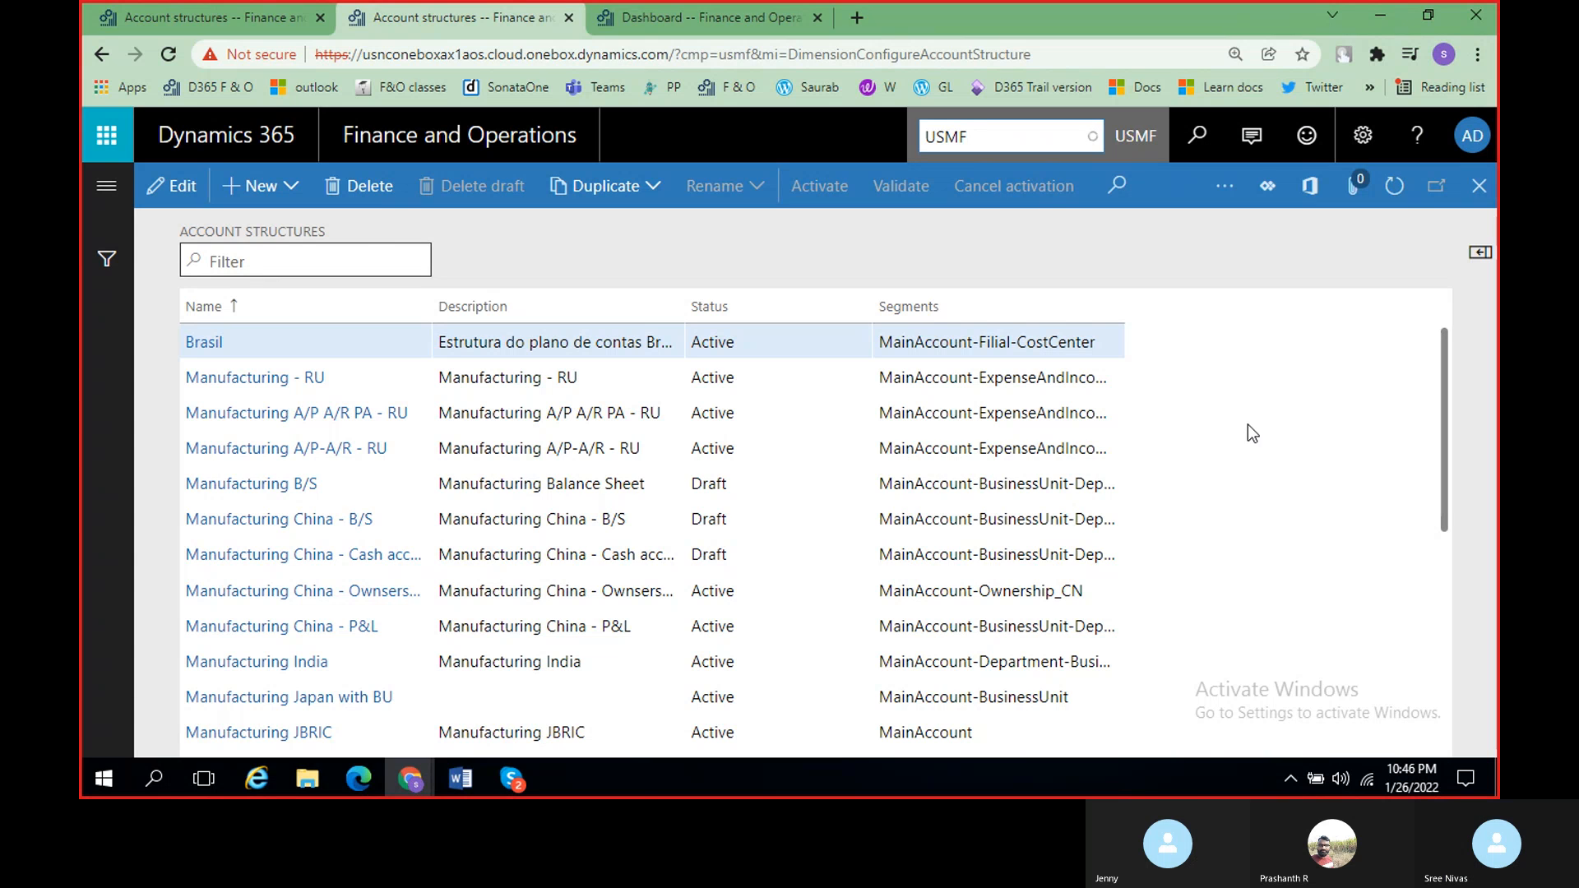
left_click(987, 136)
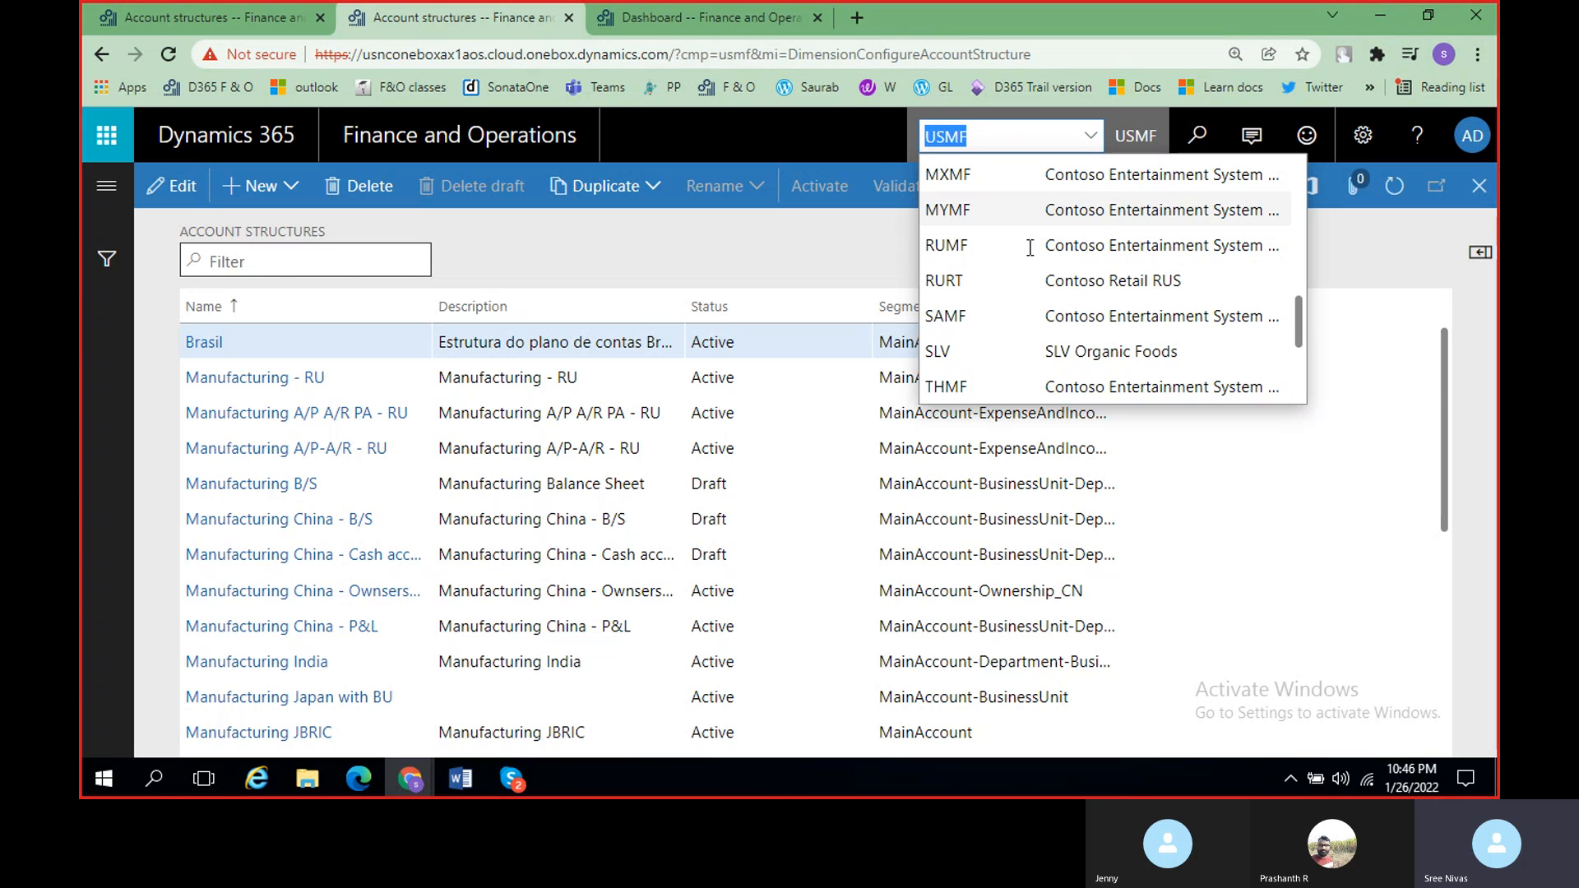
left_click(1051, 317)
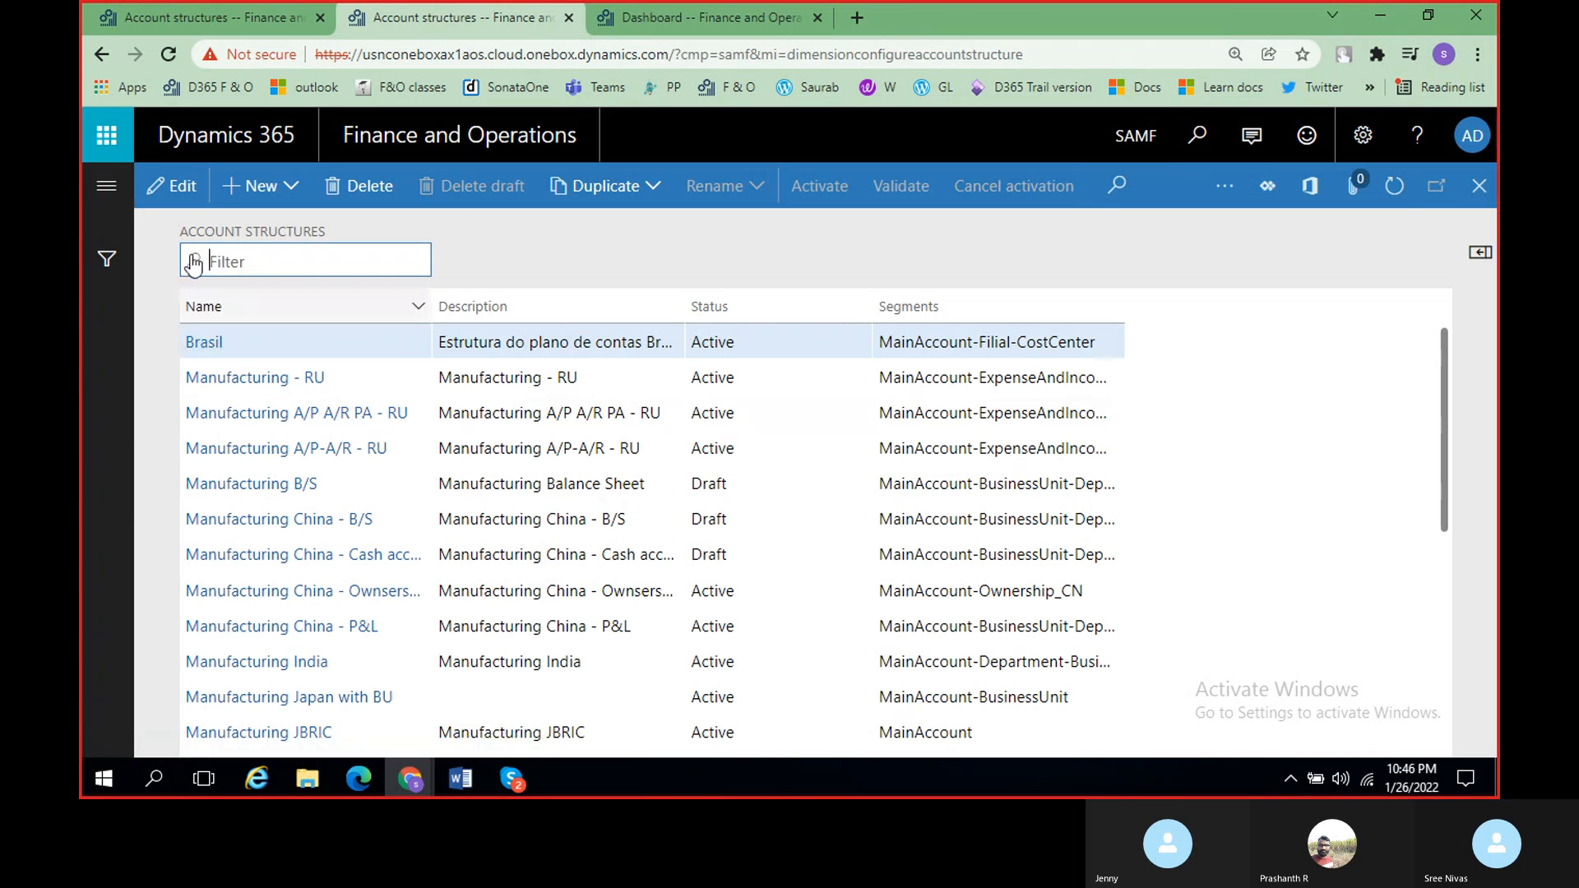
Step: Open General journals for SAMF from the General ledger module
left_click(95, 196)
scroll(182, 629, "down", 5)
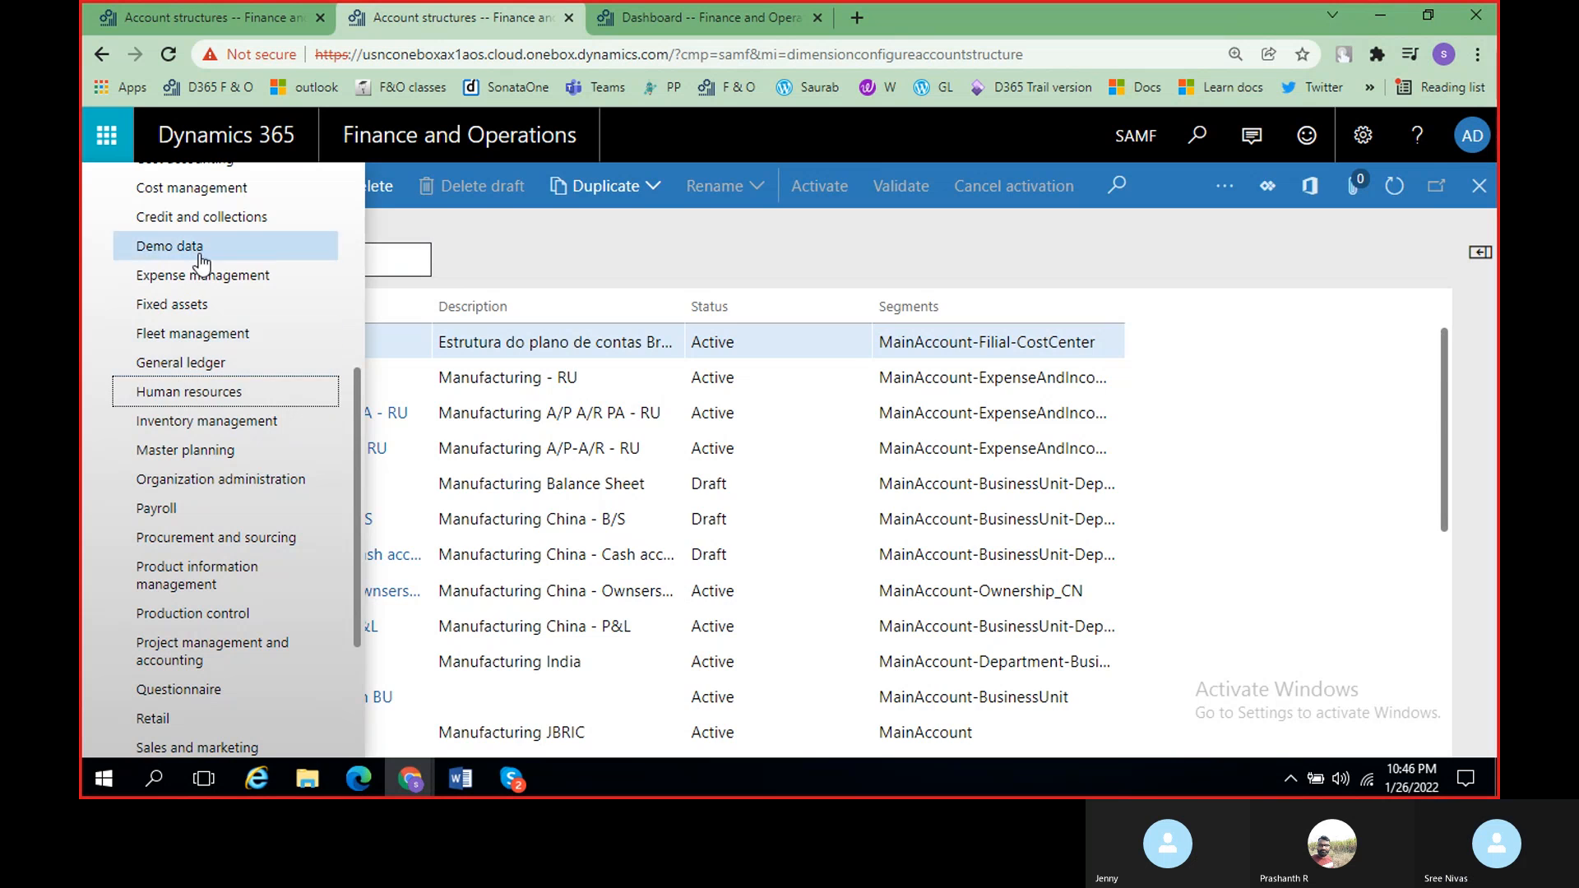
left_click(183, 362)
left_click(451, 683)
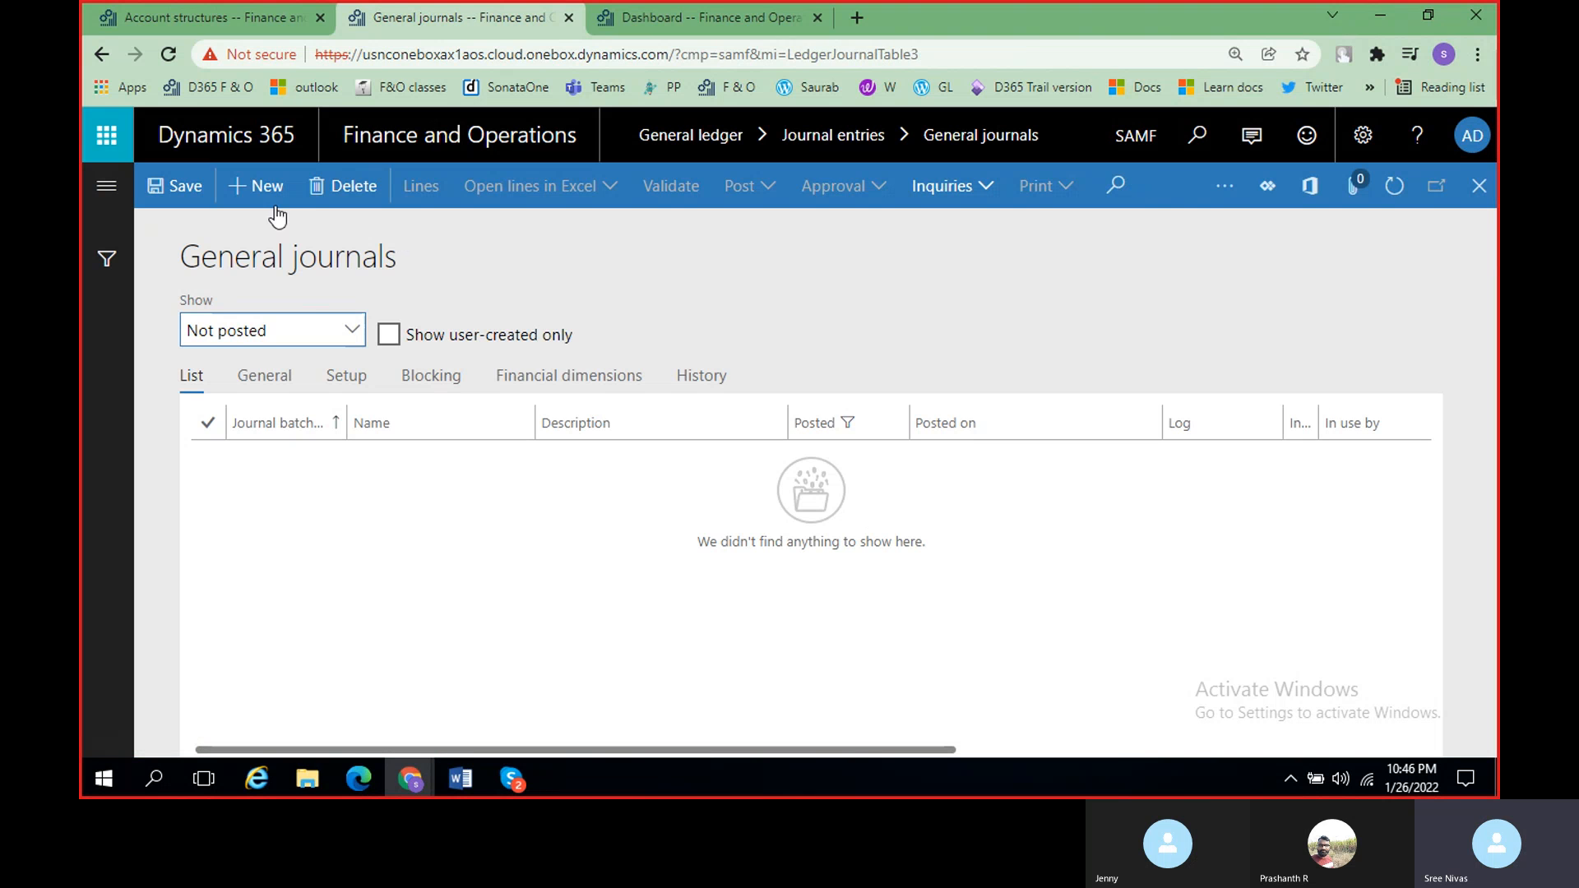
Step: Create a new general journal in SAMF with the name GenJrn and open its lines
left_click(268, 197)
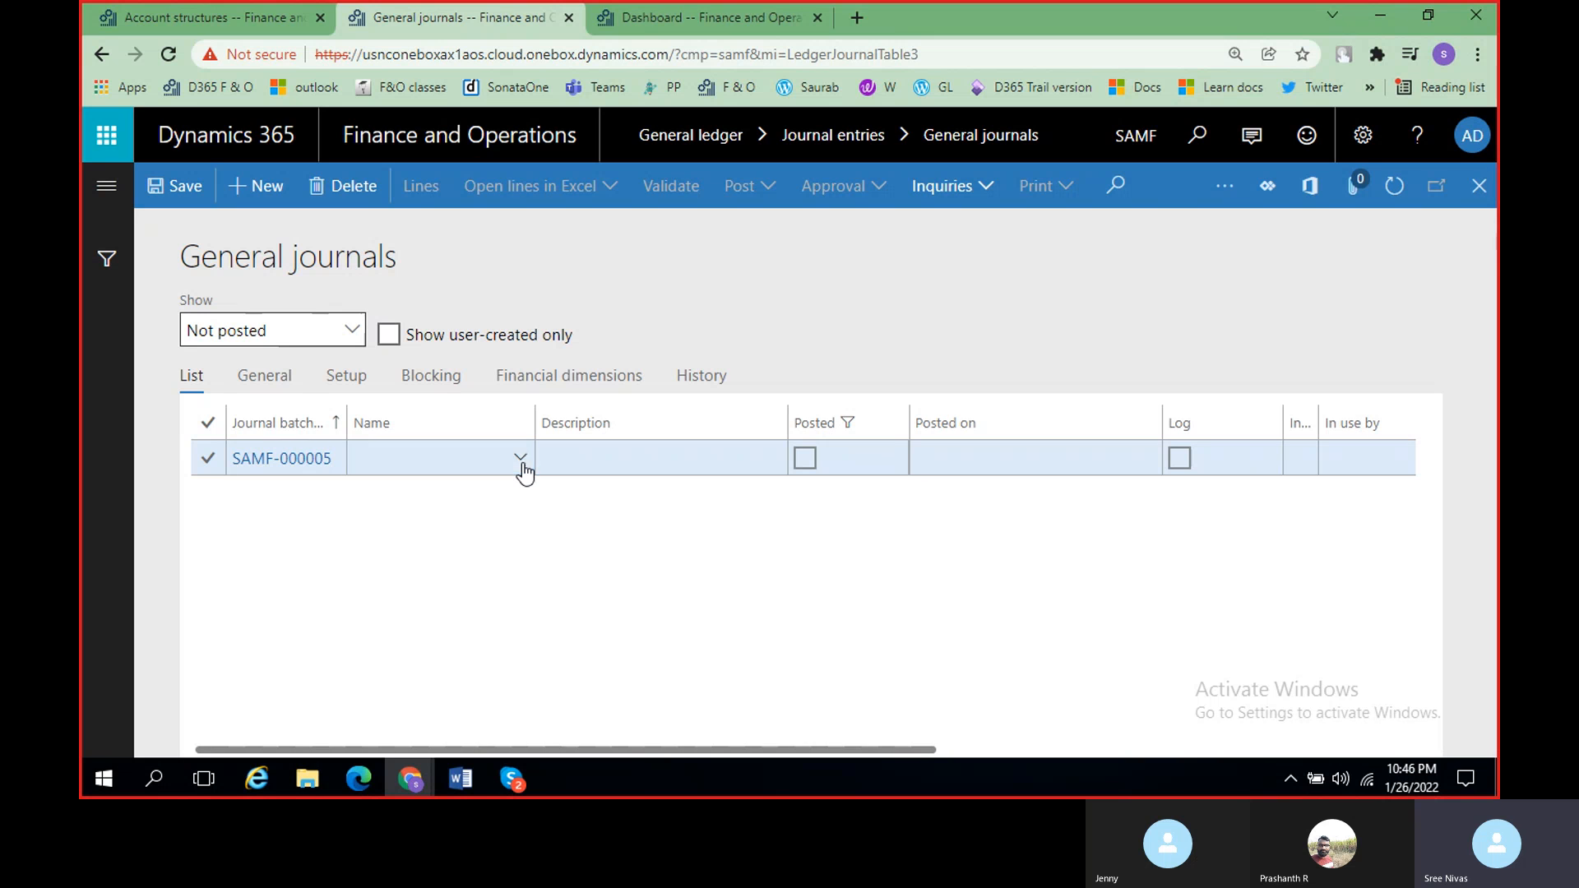
left_click(522, 463)
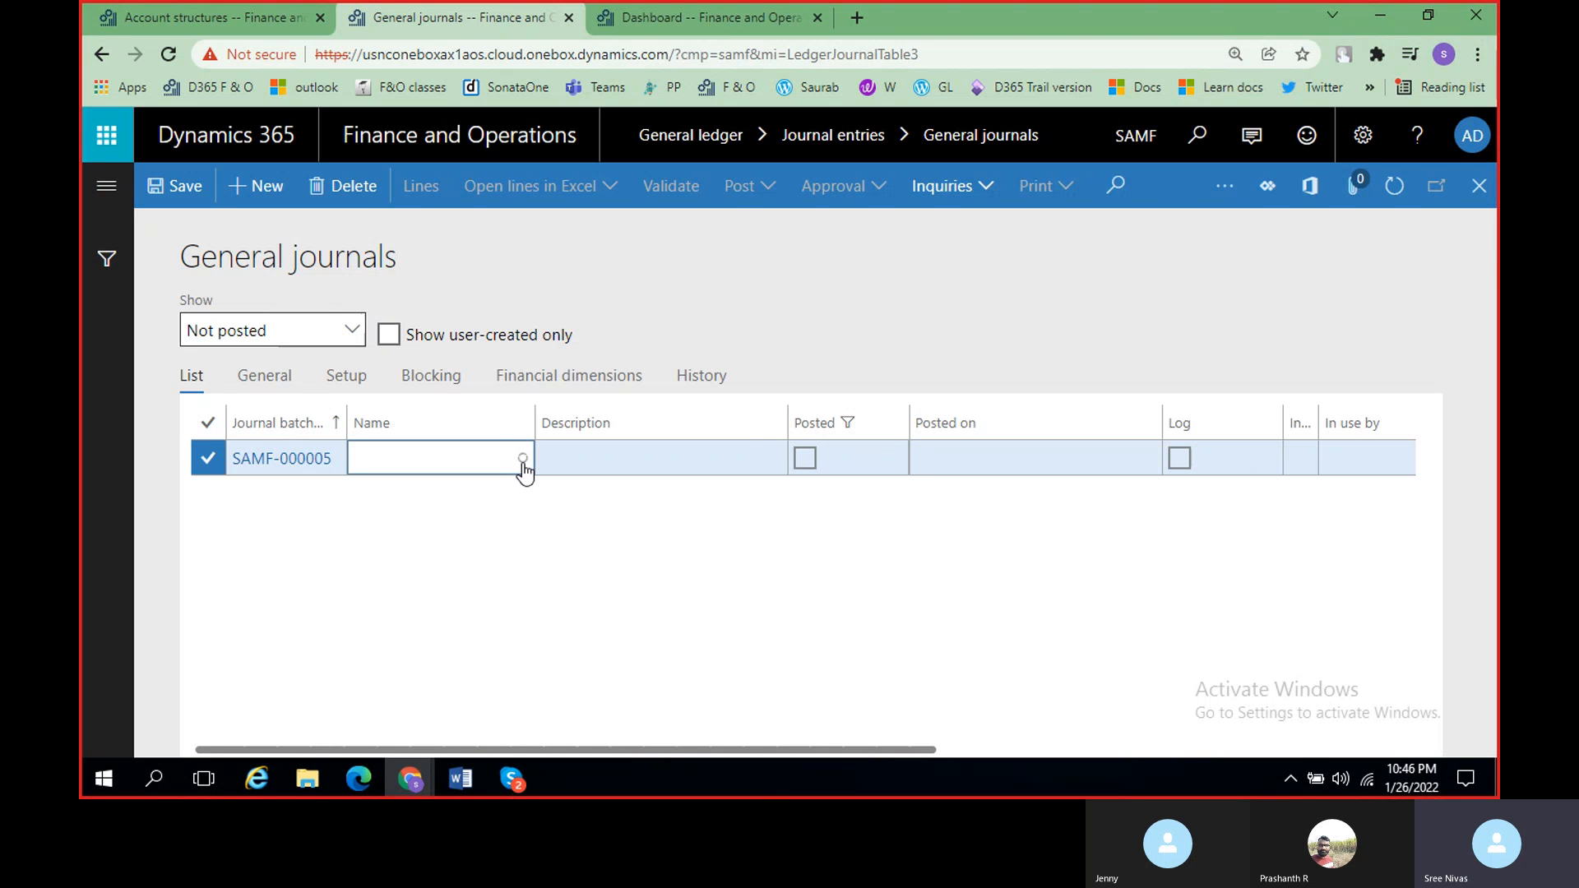
left_click(464, 214)
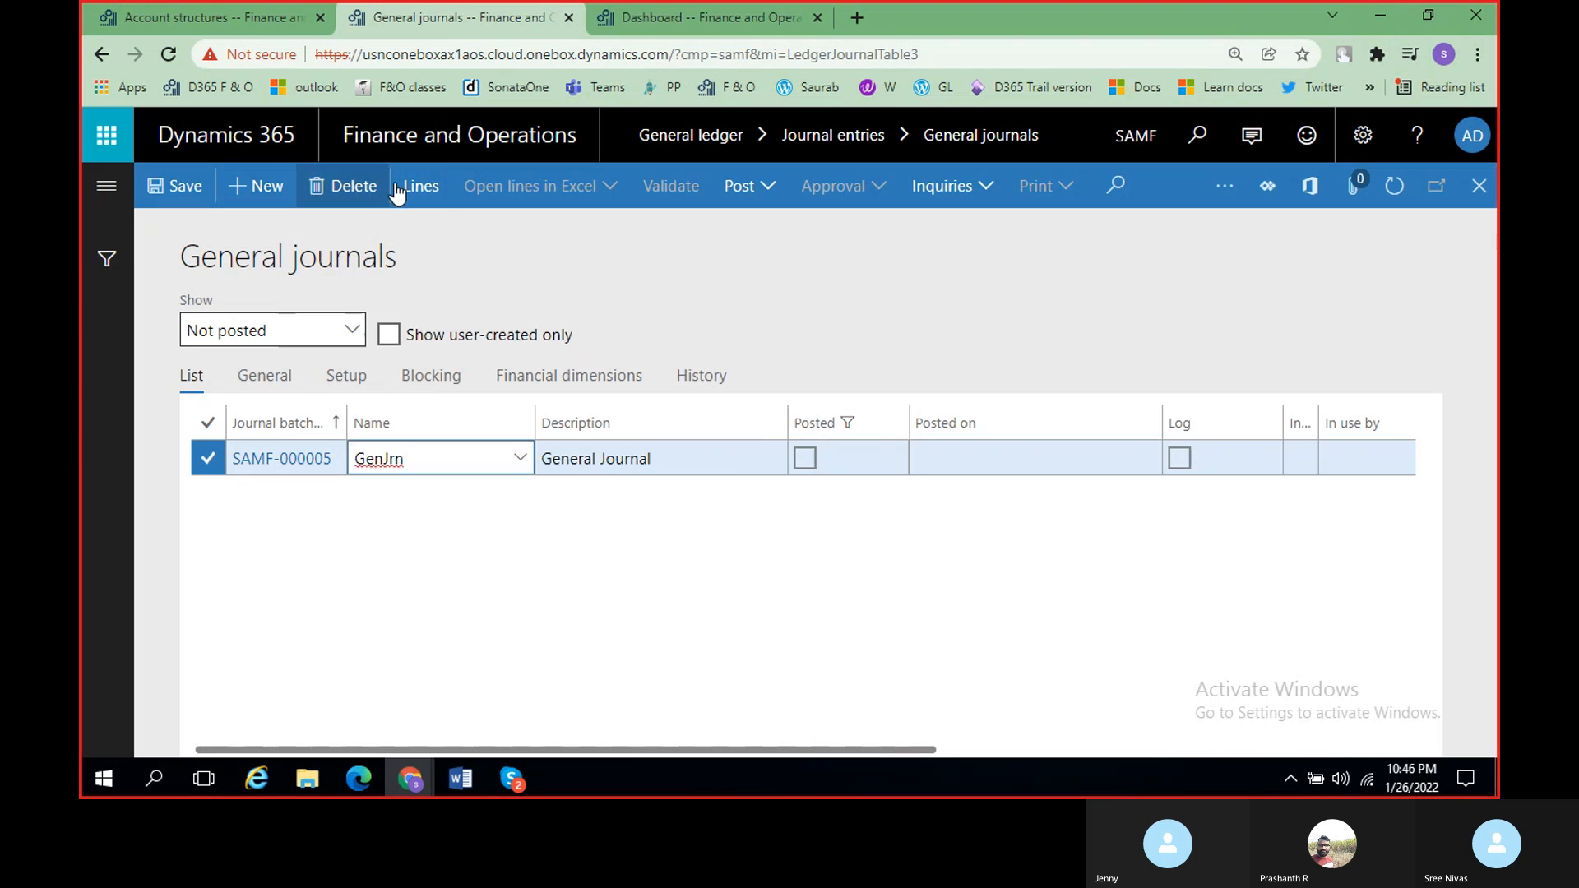
left_click(408, 185)
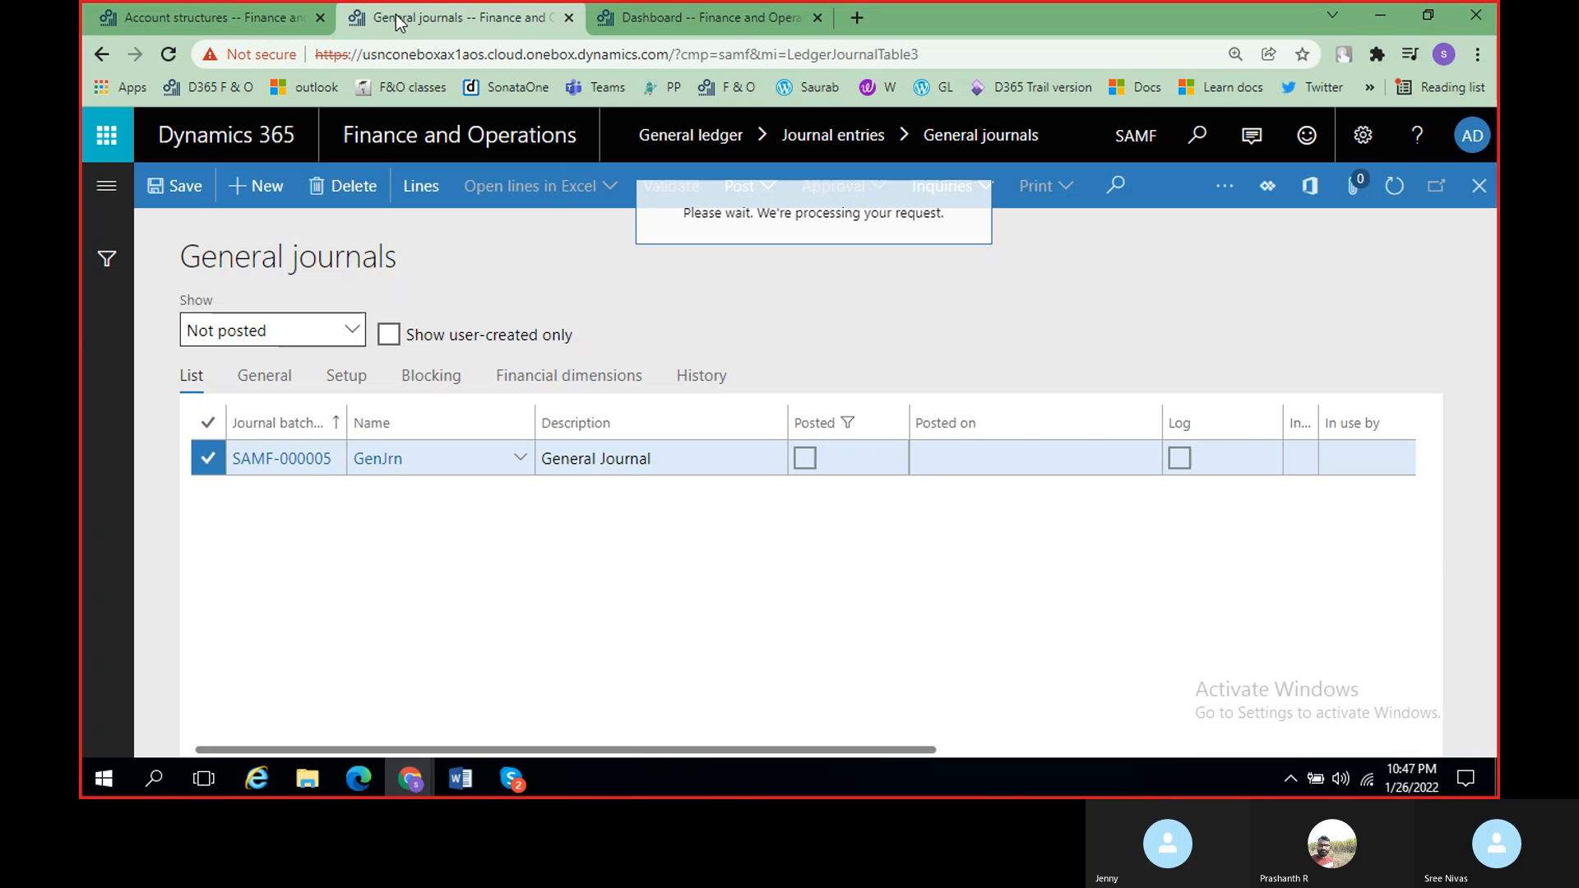
Step: Duplicate the General journals browser tab while the lines load, check the other tabs, and return to the original tab
right_click(449, 25)
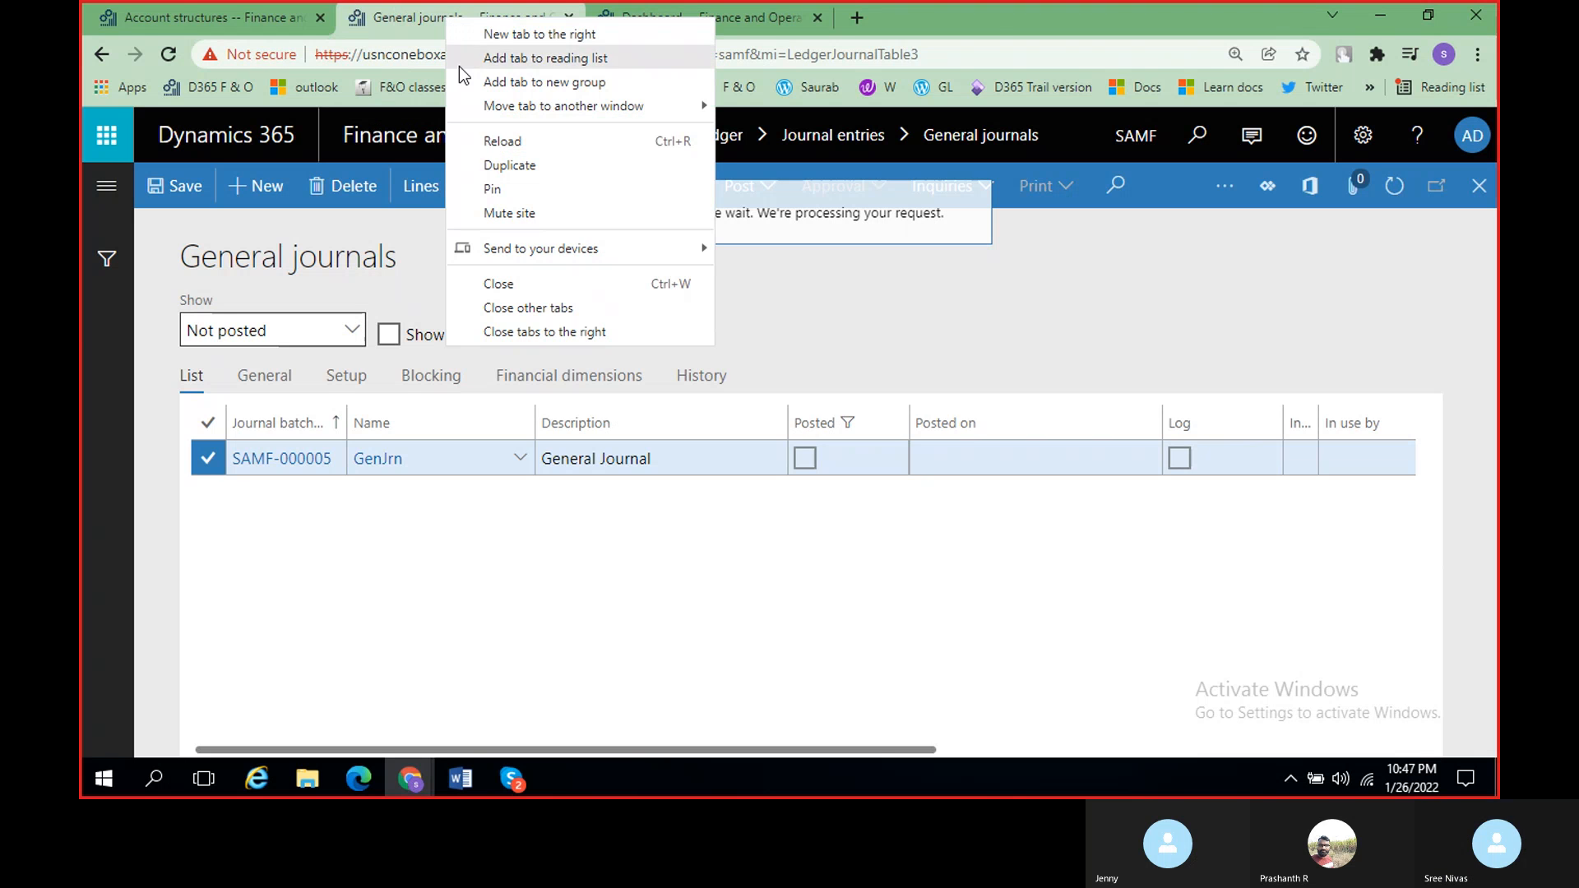
left_click(494, 162)
left_click(938, 20)
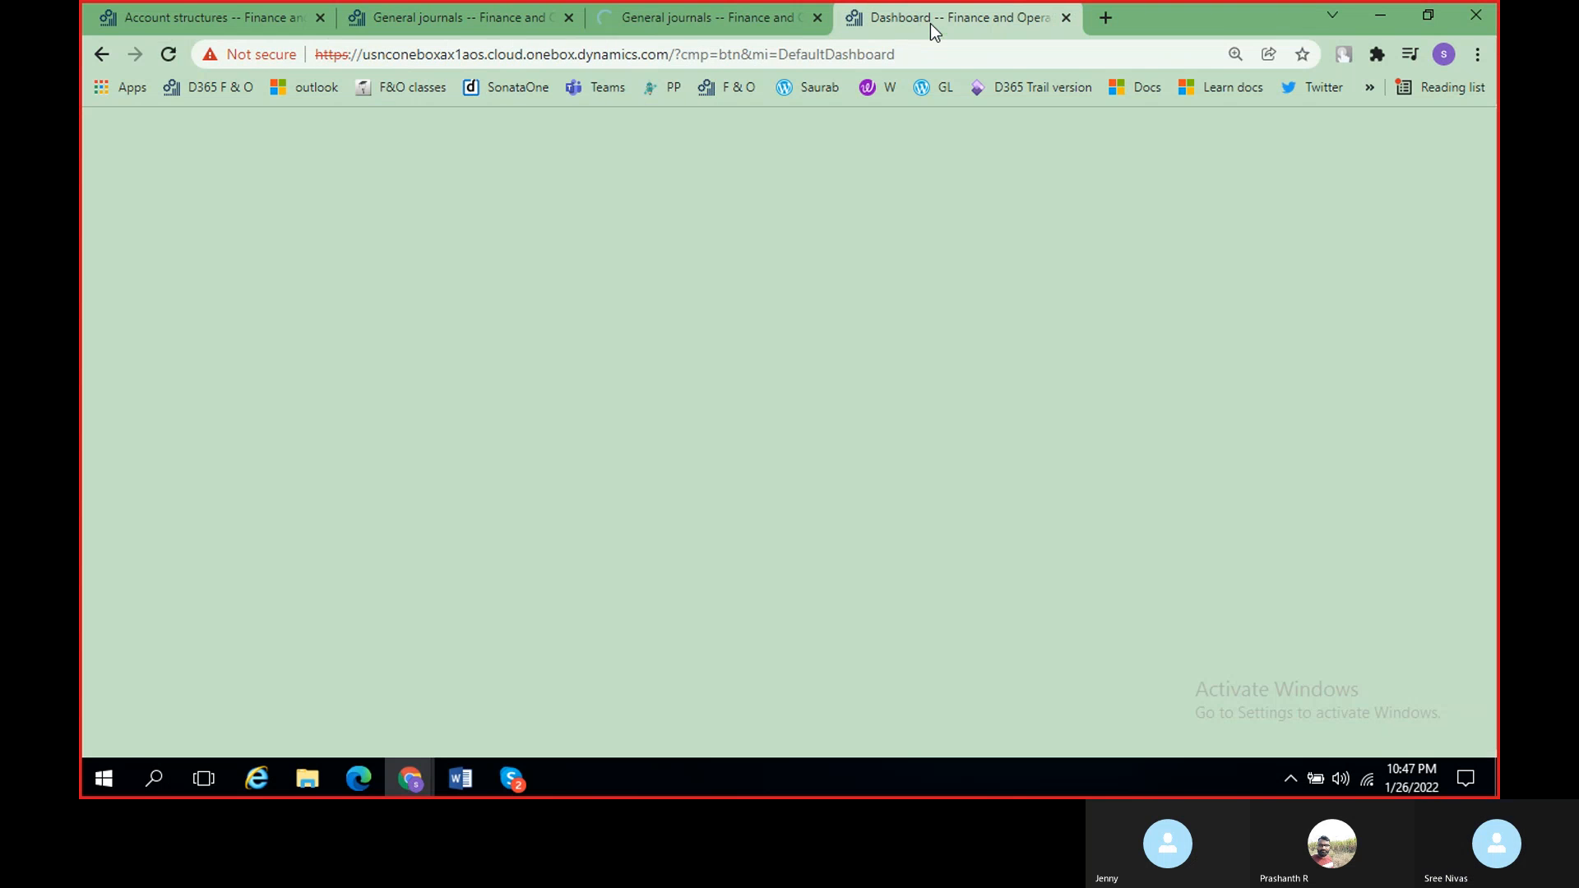
left_click(505, 14)
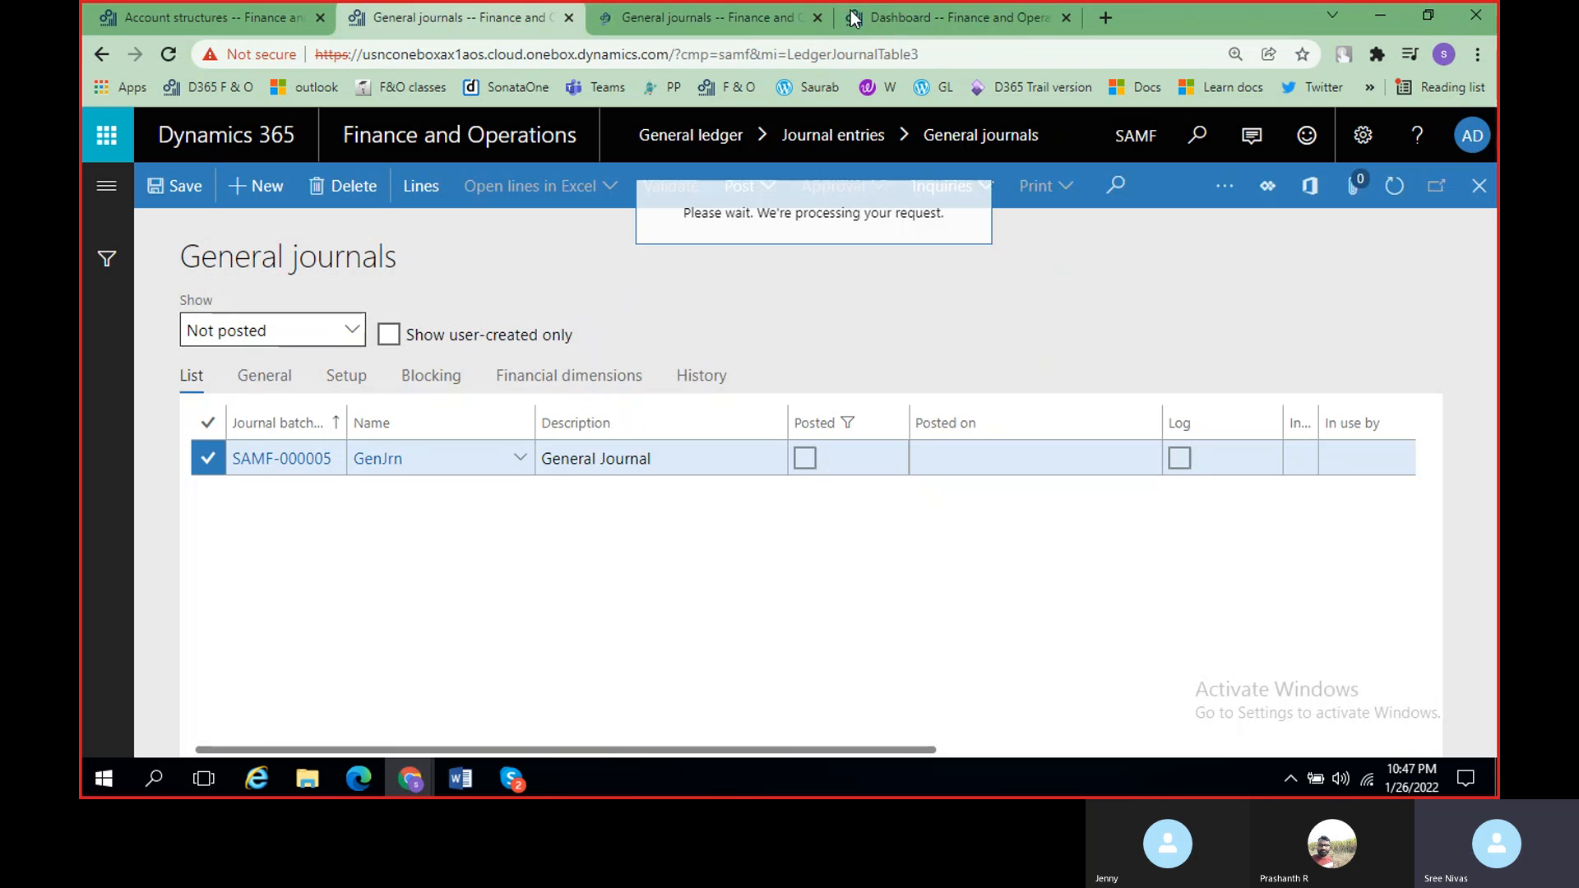
left_click(739, 13)
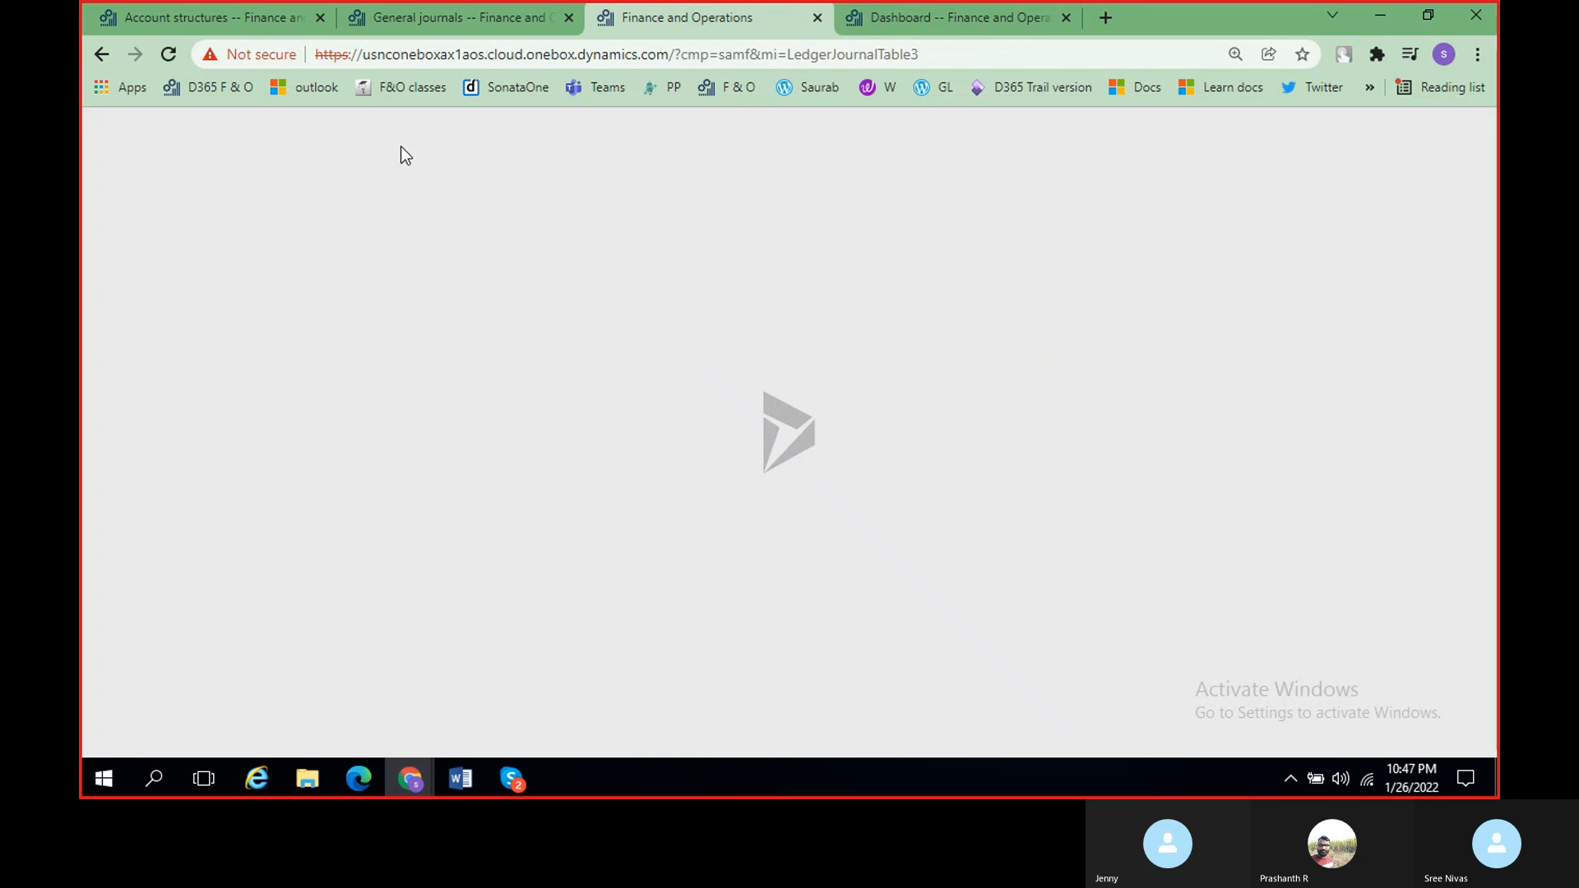
left_click(423, 17)
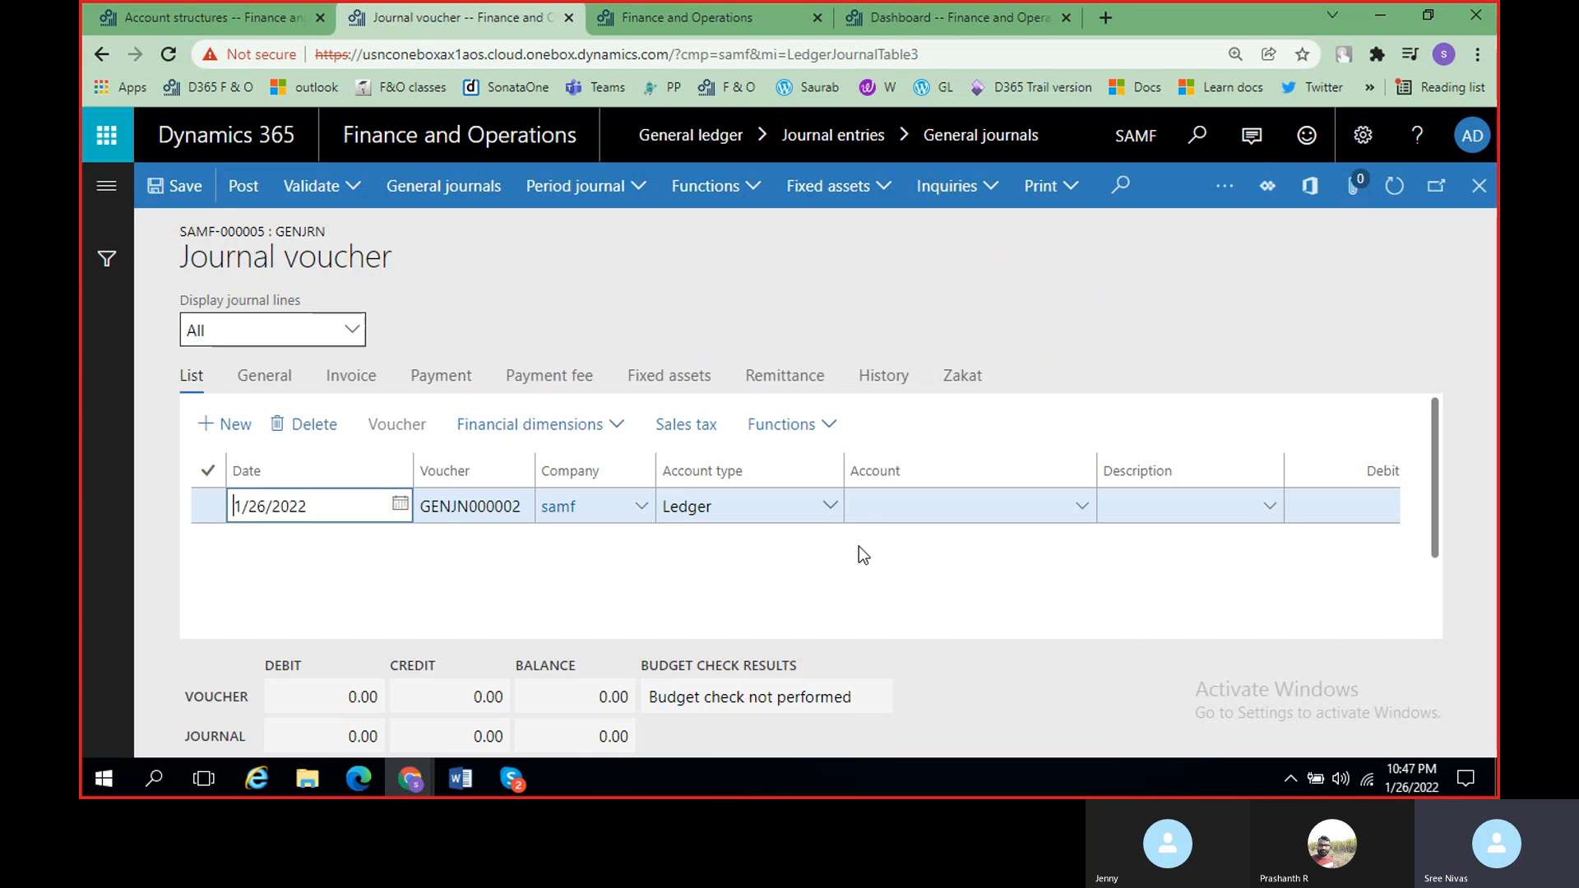
Step: Try main account 10000 in the voucher line's account segments, clear it, and close the account lookup
left_click(1088, 515)
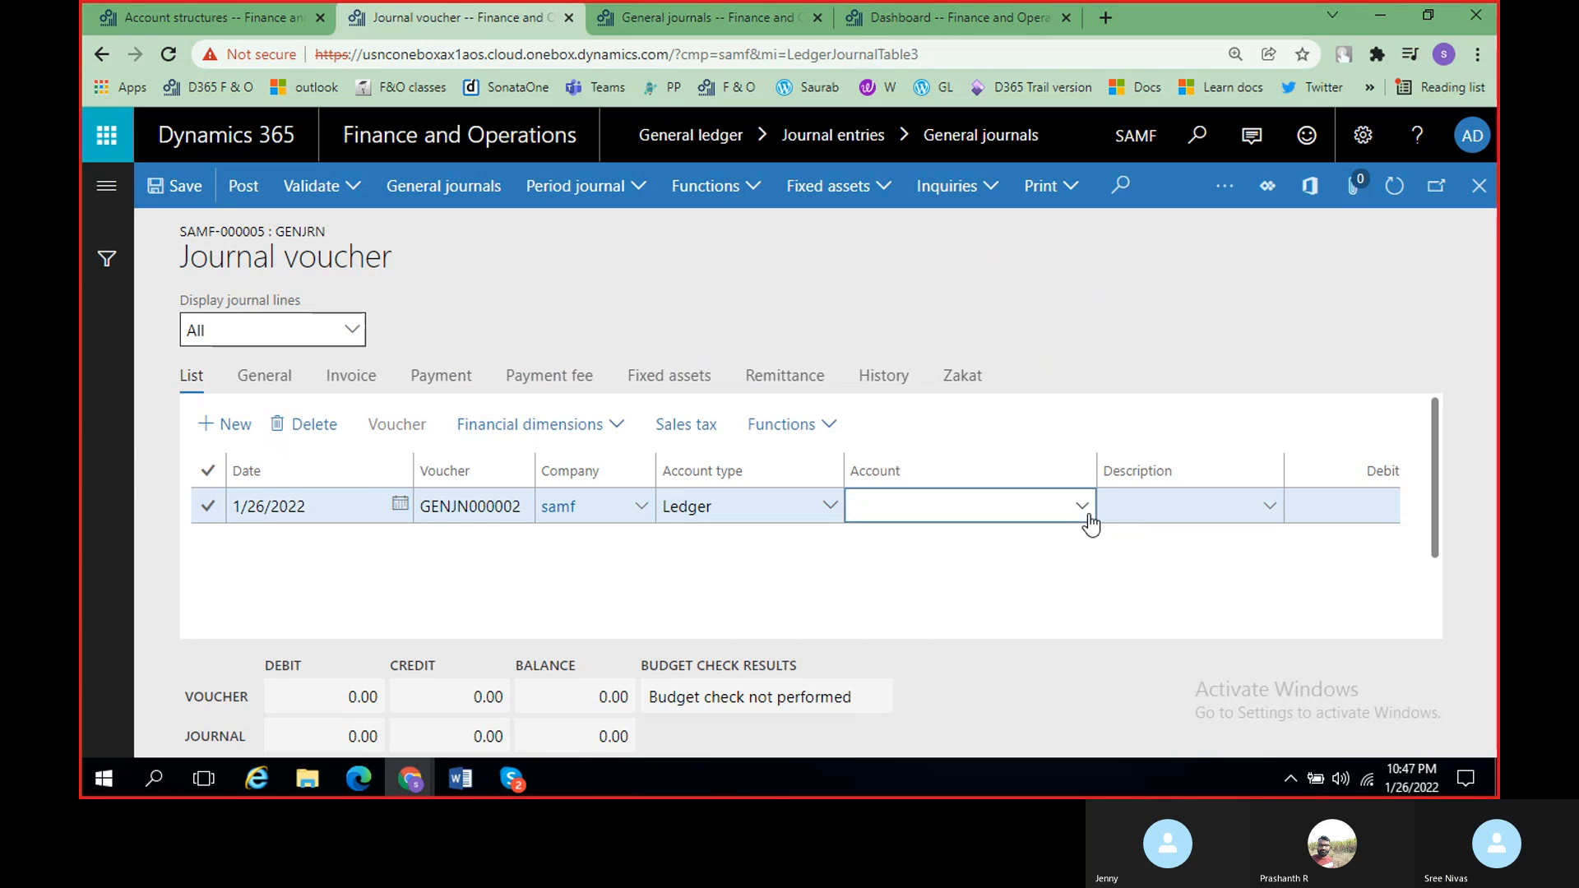
left_click(1082, 507)
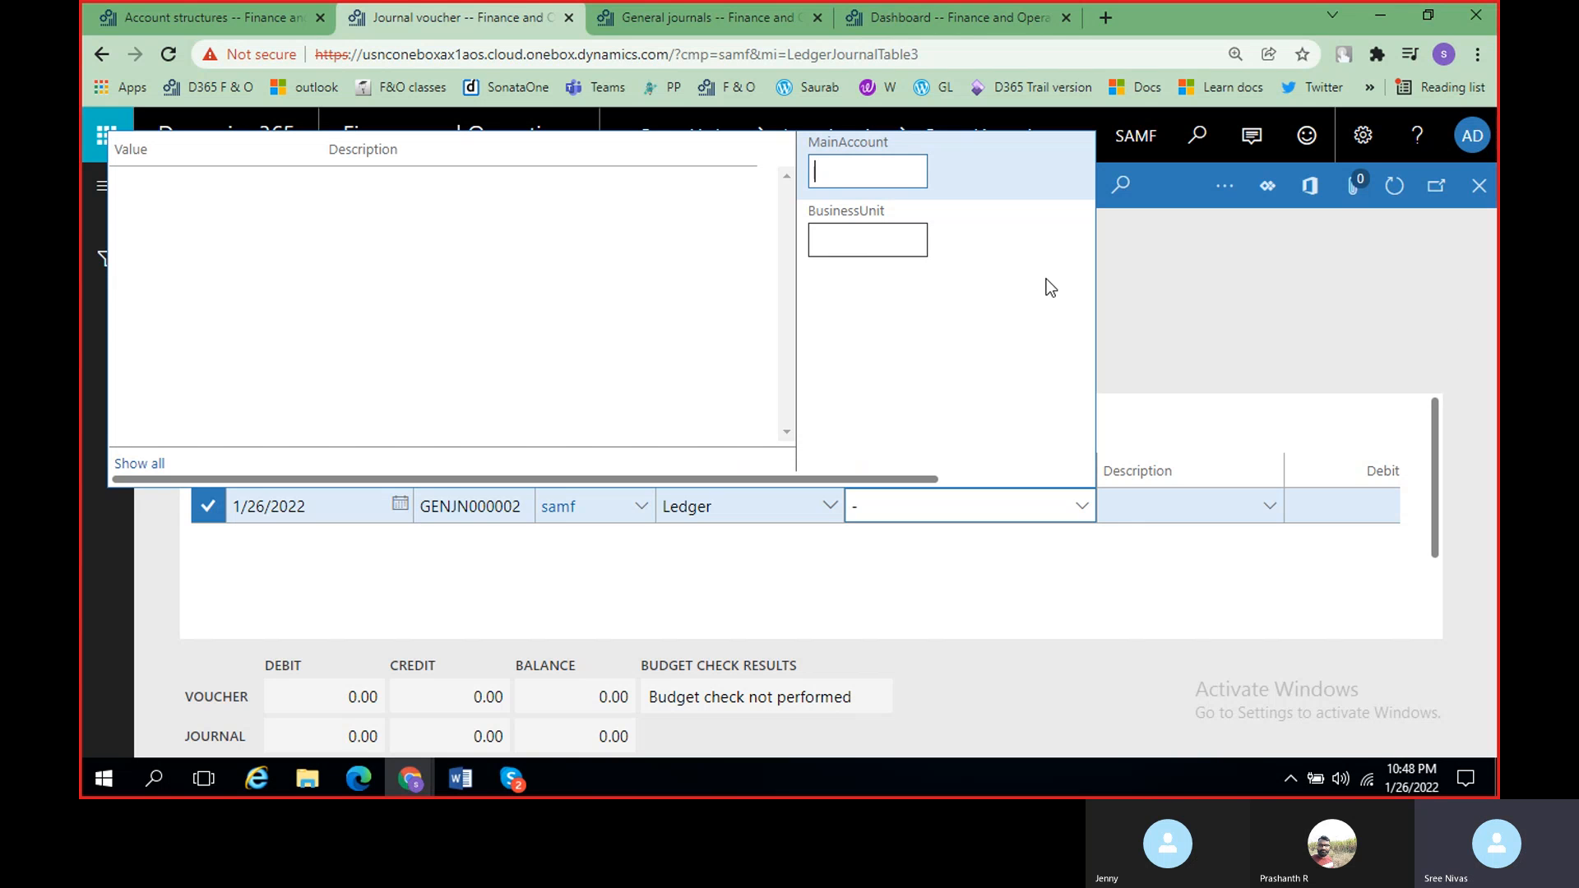
type("10000")
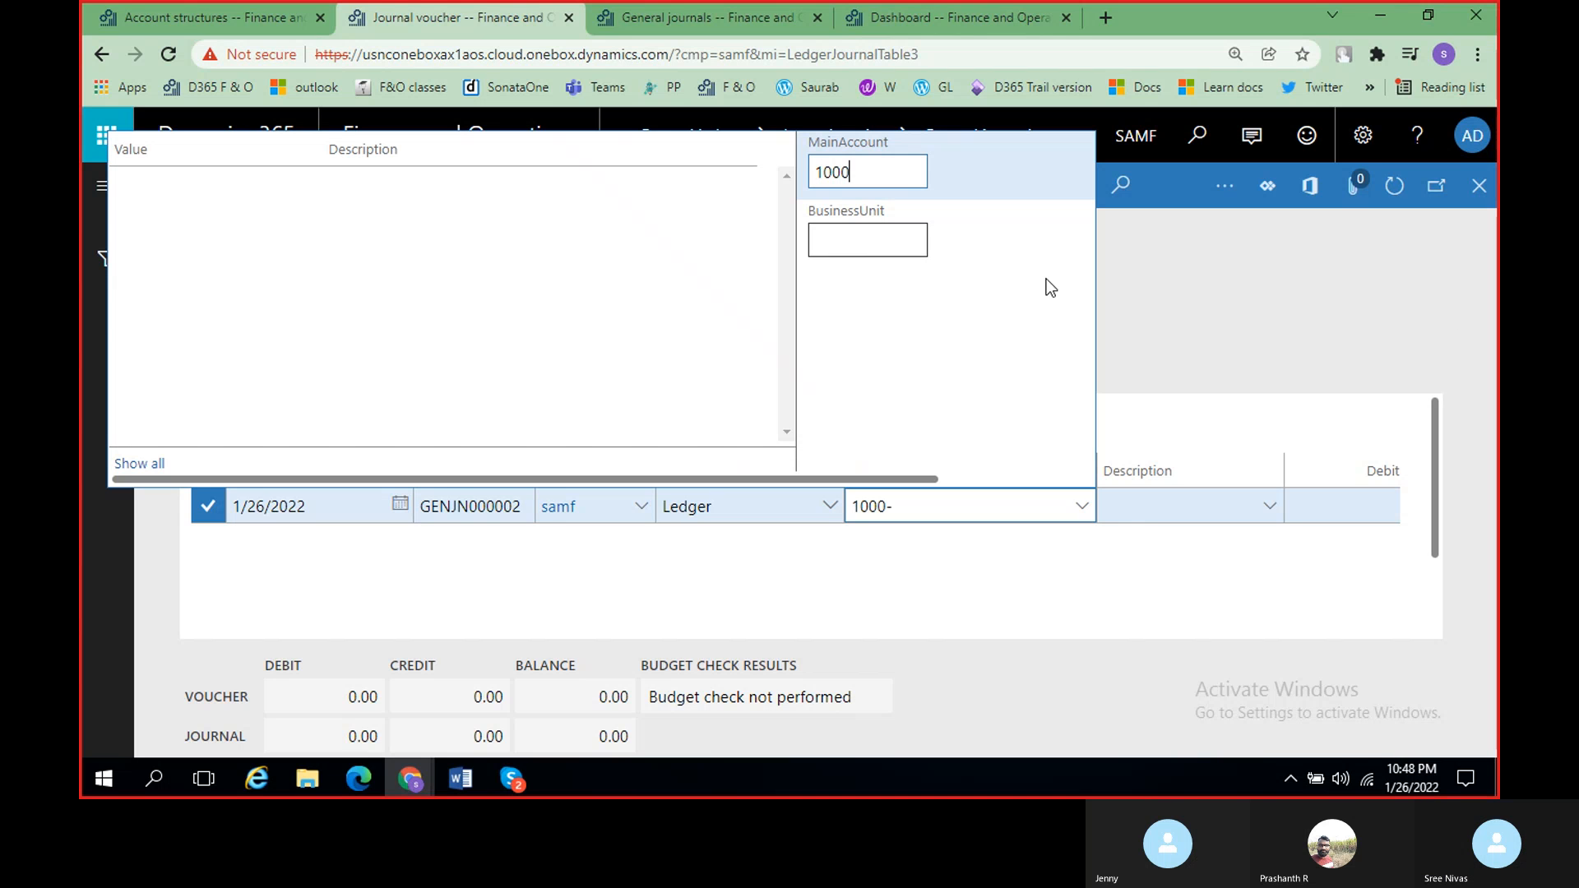
type("0")
key("BackSpace")
key("BackSpace")
key("BackSpace")
key("BackSpace")
key("BackSpace")
key("BackSpace")
key("Escape")
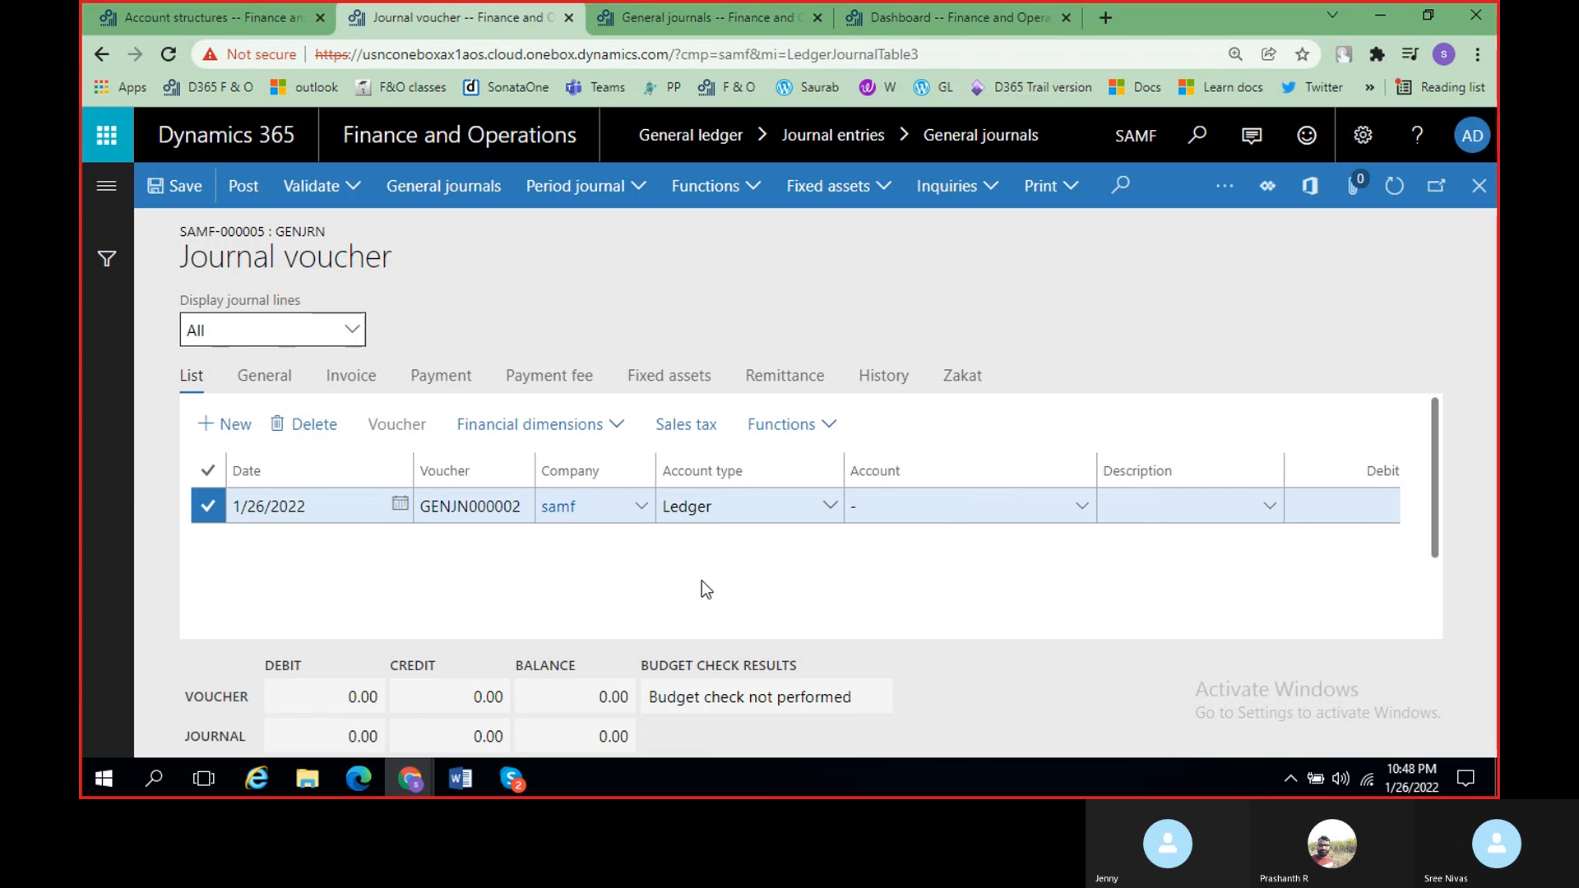
Step: Check the remaining columns of the SAMF voucher line, and switch the duplicate General journals browser tab to company DEMF
scroll(702, 581, "right", 3)
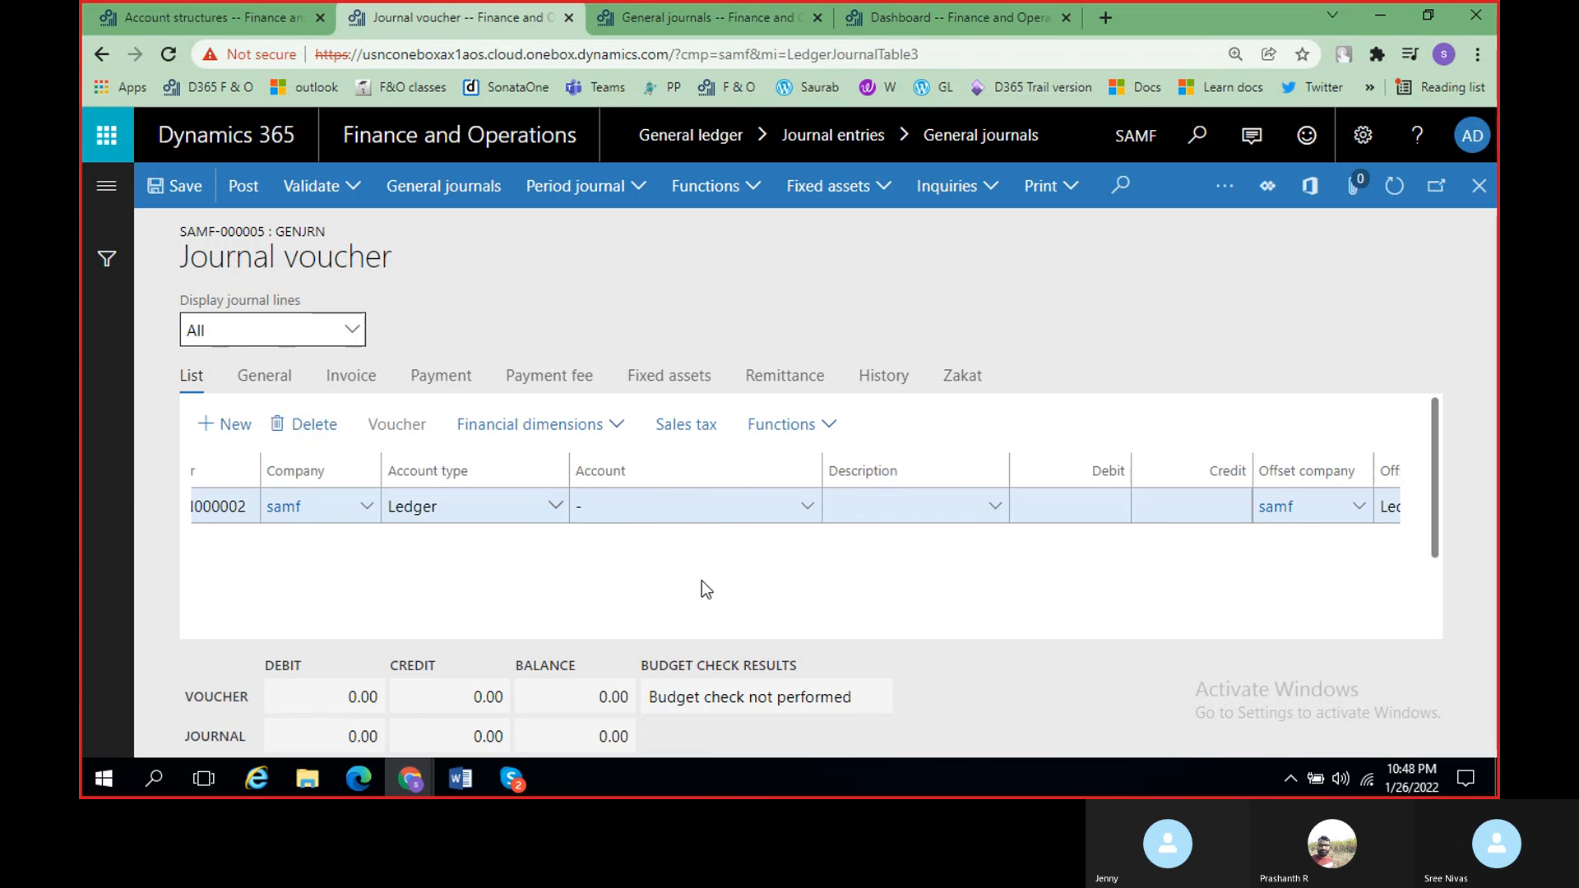
scroll(703, 581, "right", 9)
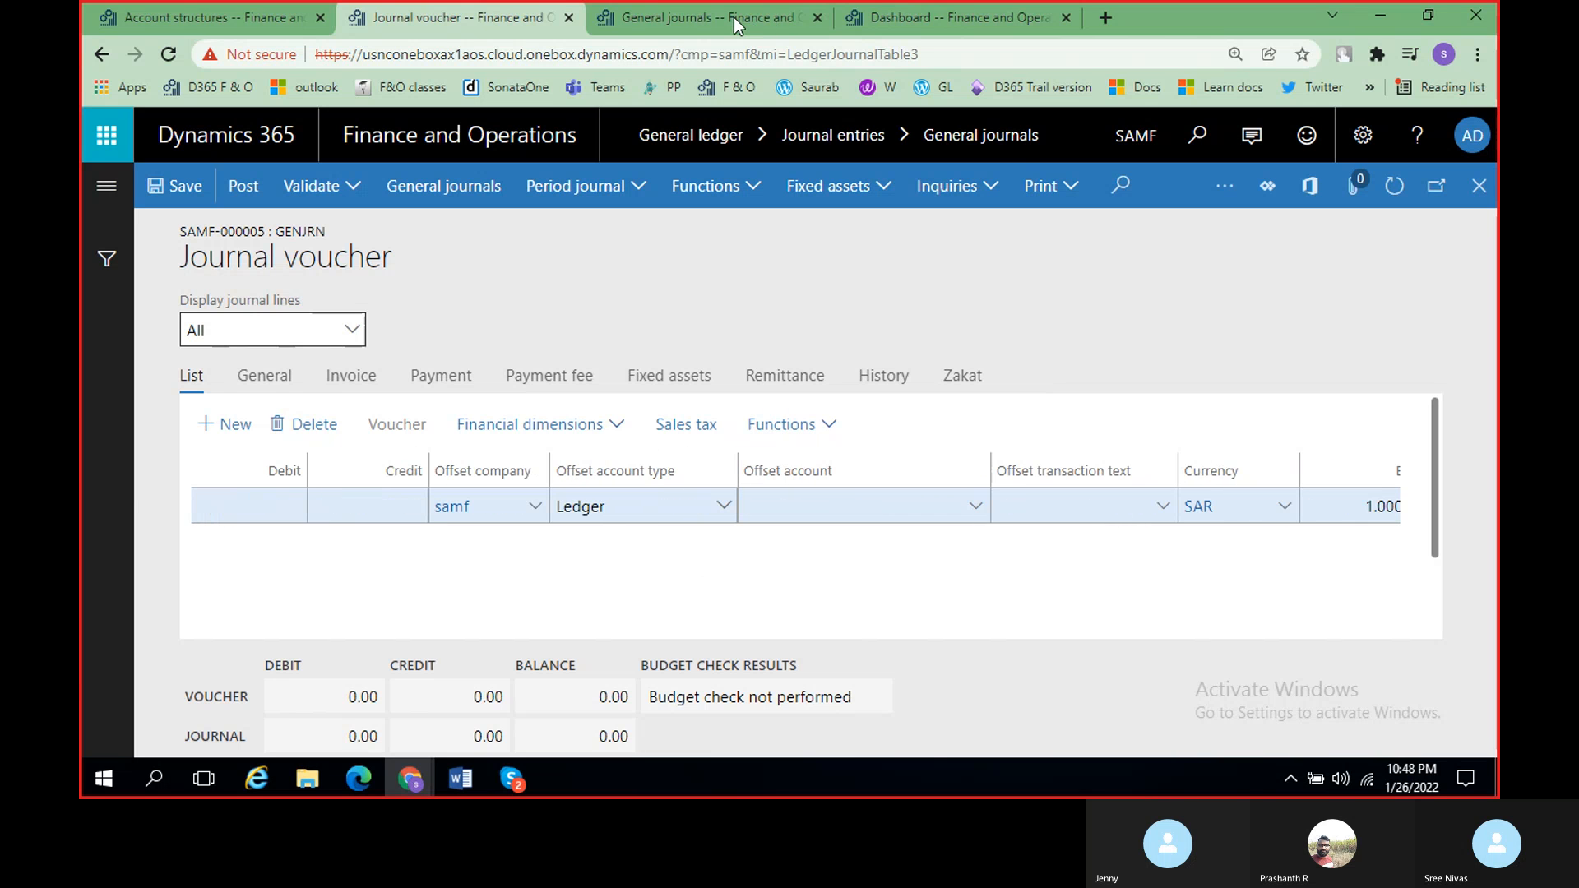
left_click(735, 25)
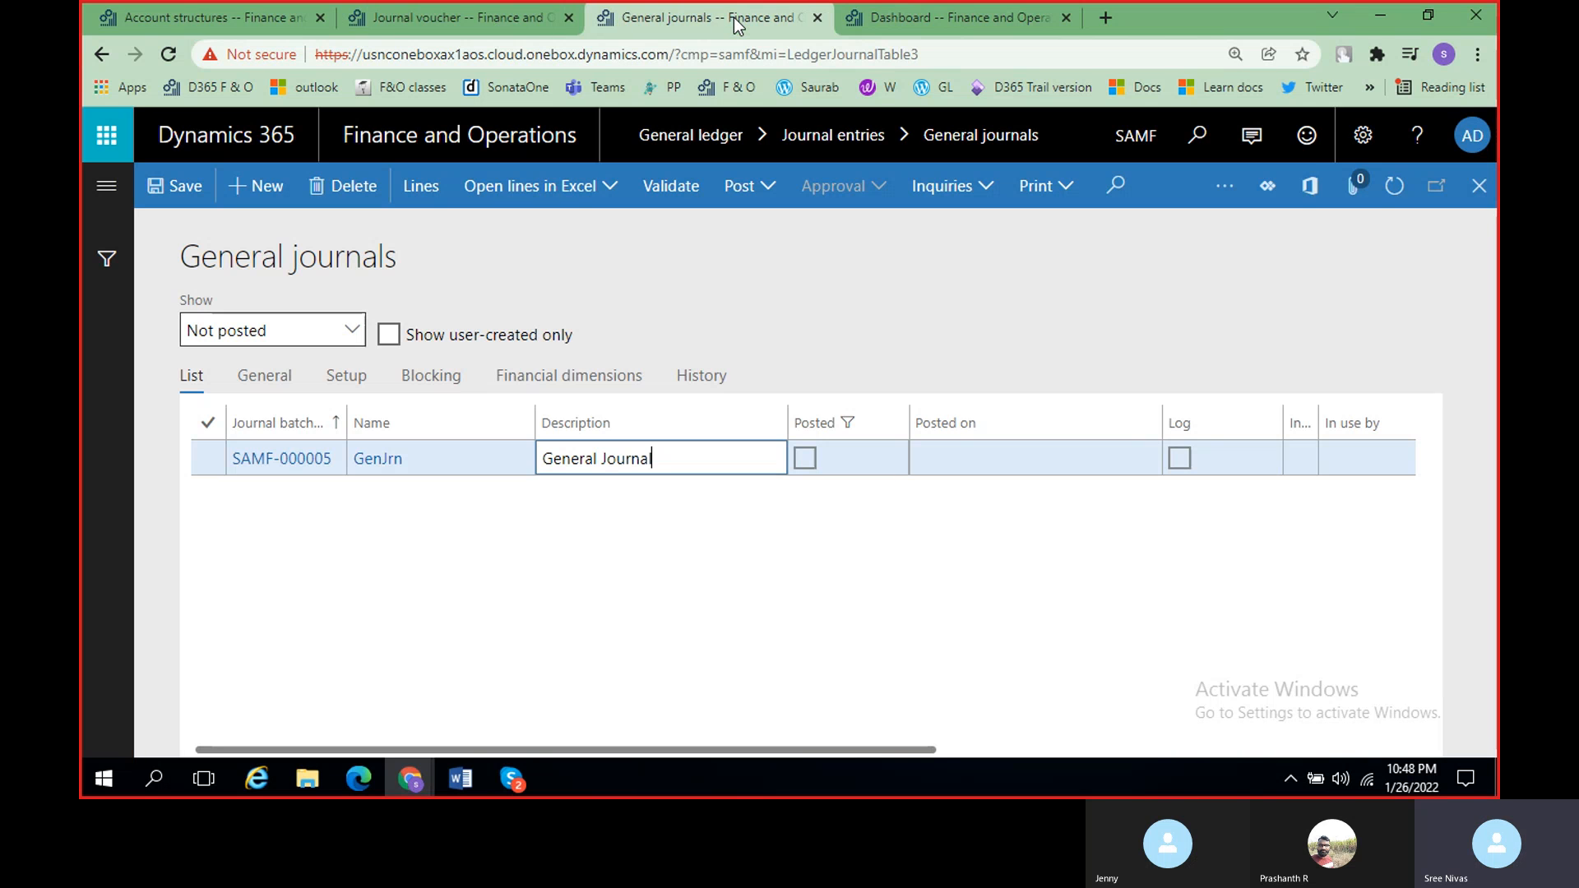
left_click(1143, 141)
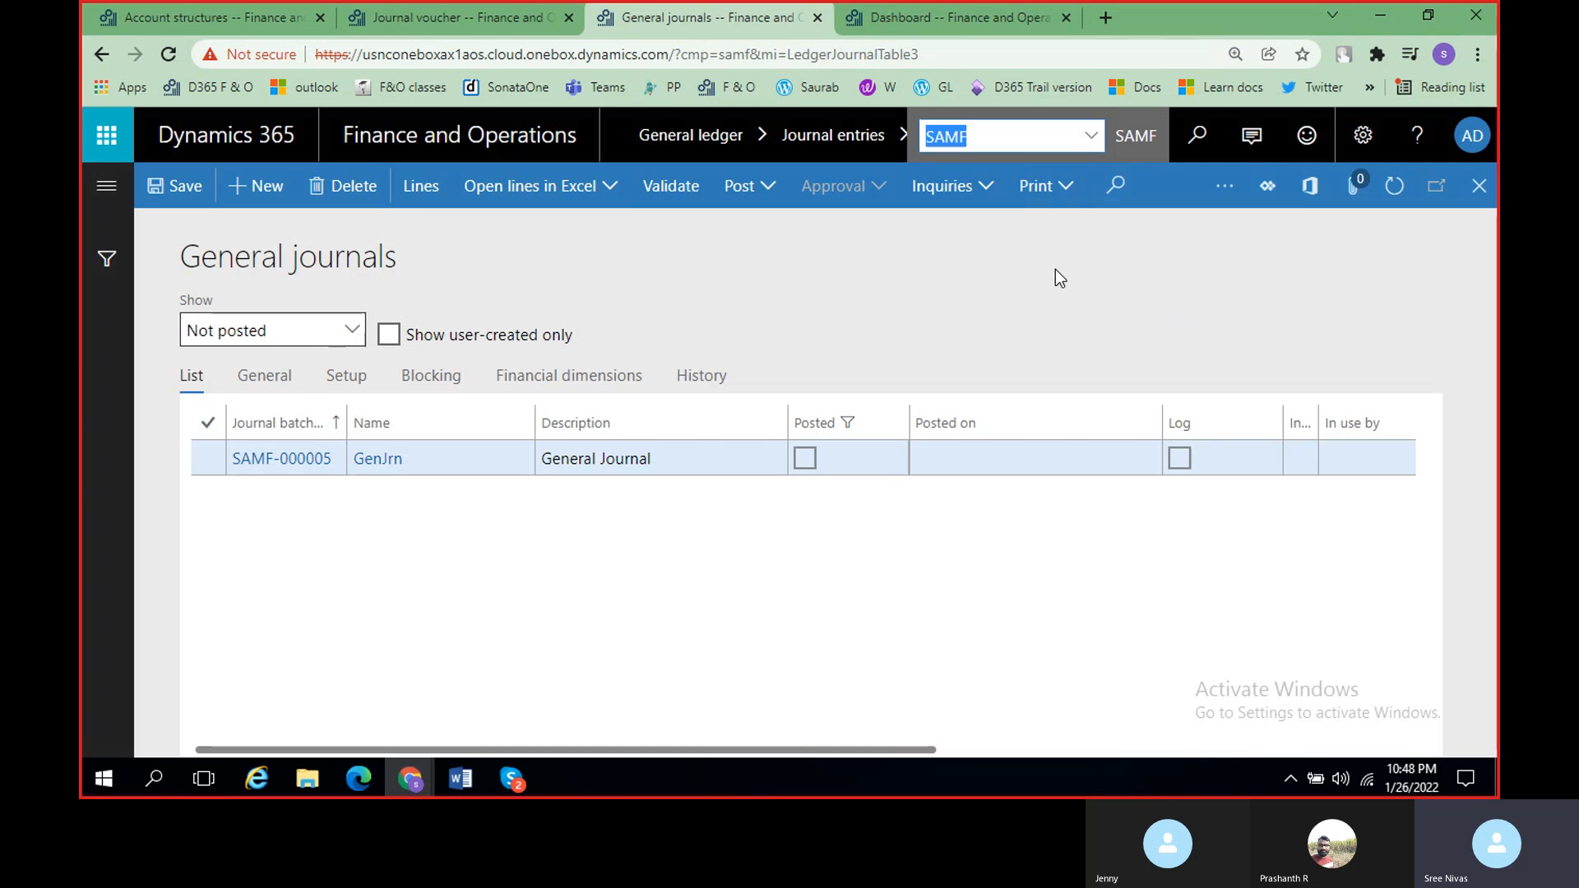
left_click(1091, 142)
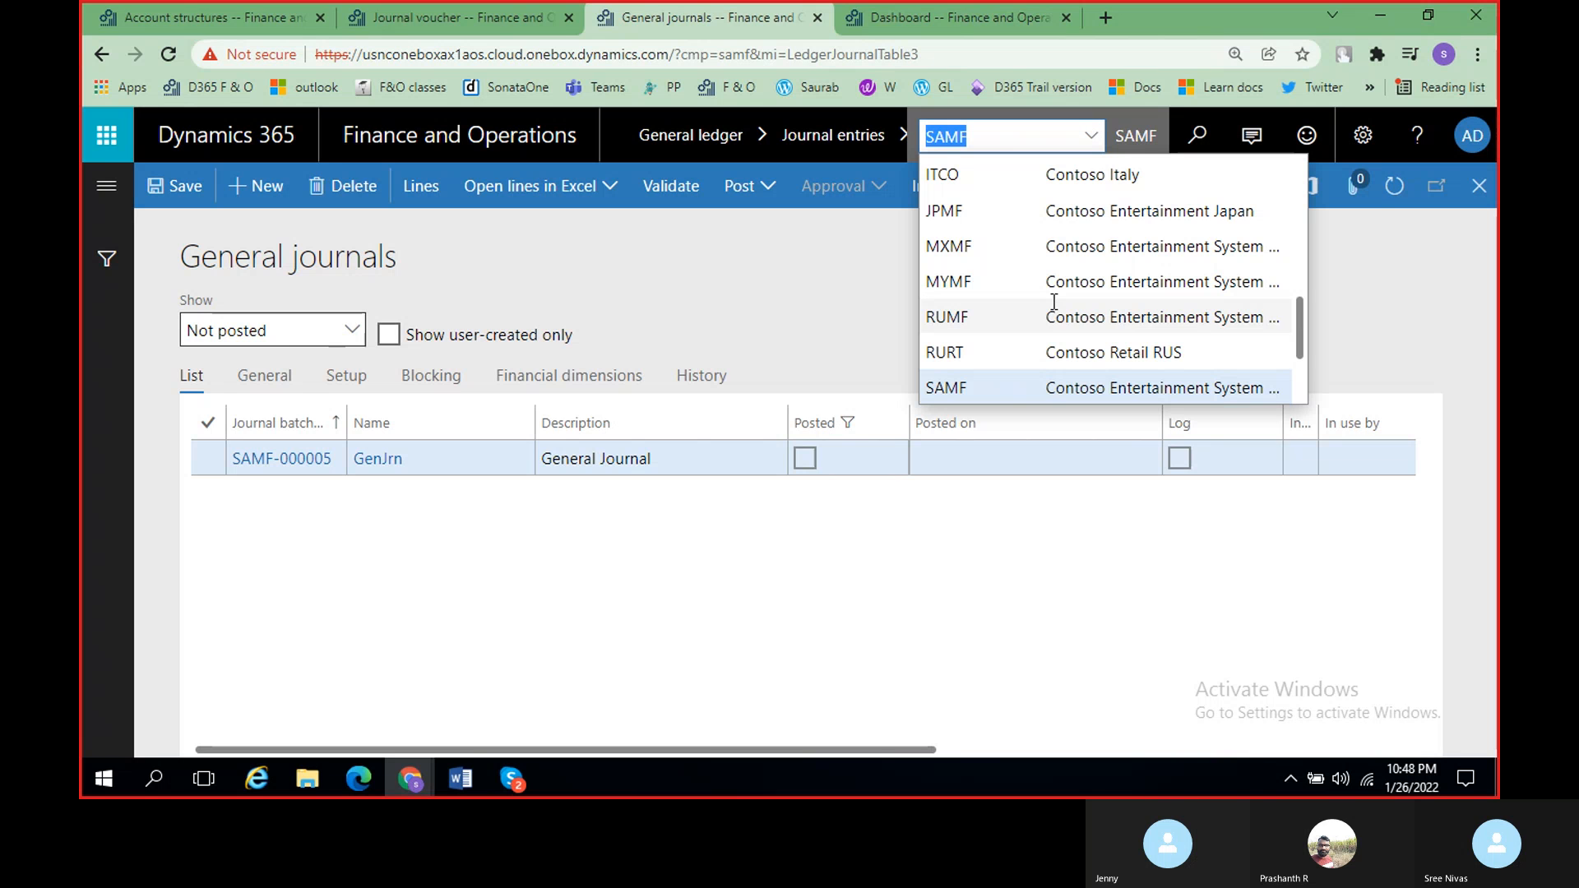
scroll(1070, 214, "up", 5)
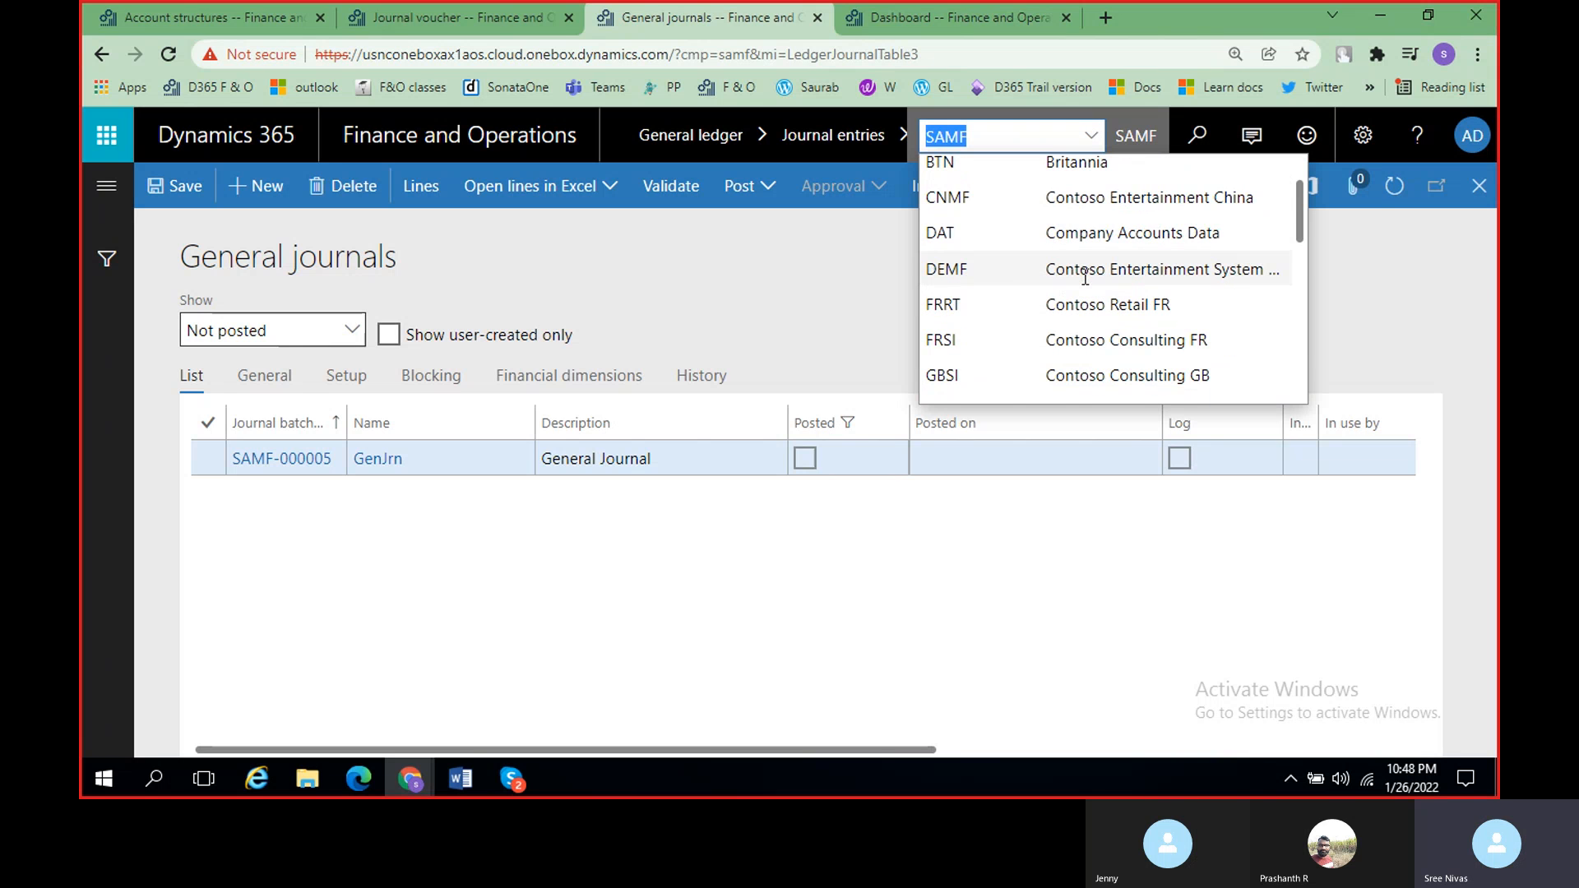
scroll(1085, 278, "down", 3)
scroll(1085, 277, "down", 2)
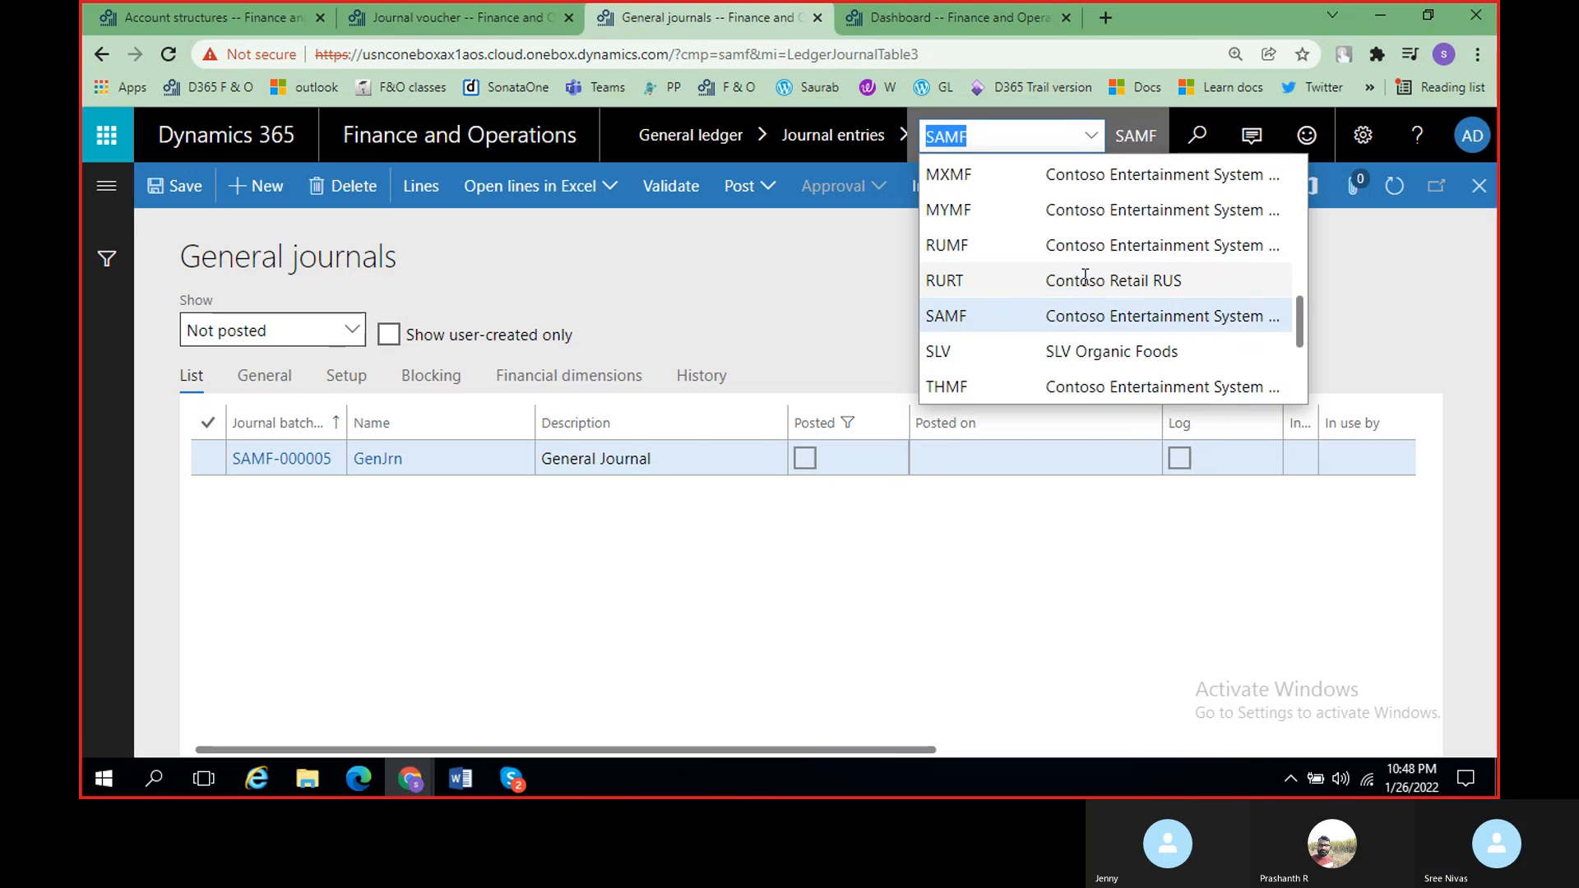
scroll(1085, 277, "down", 2)
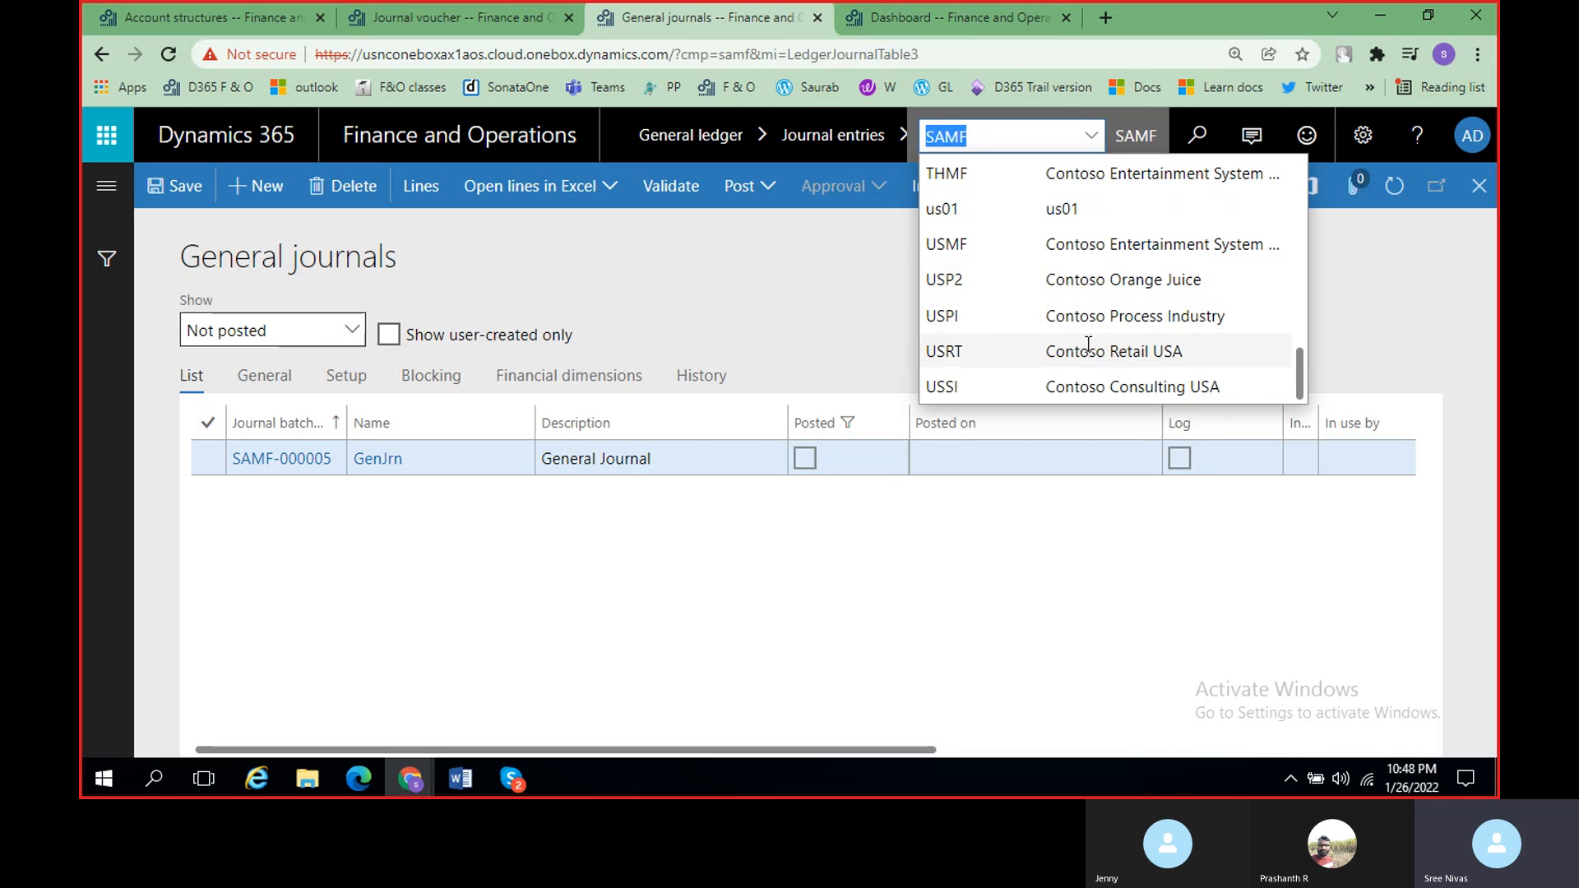
scroll(1106, 316, "up", 8)
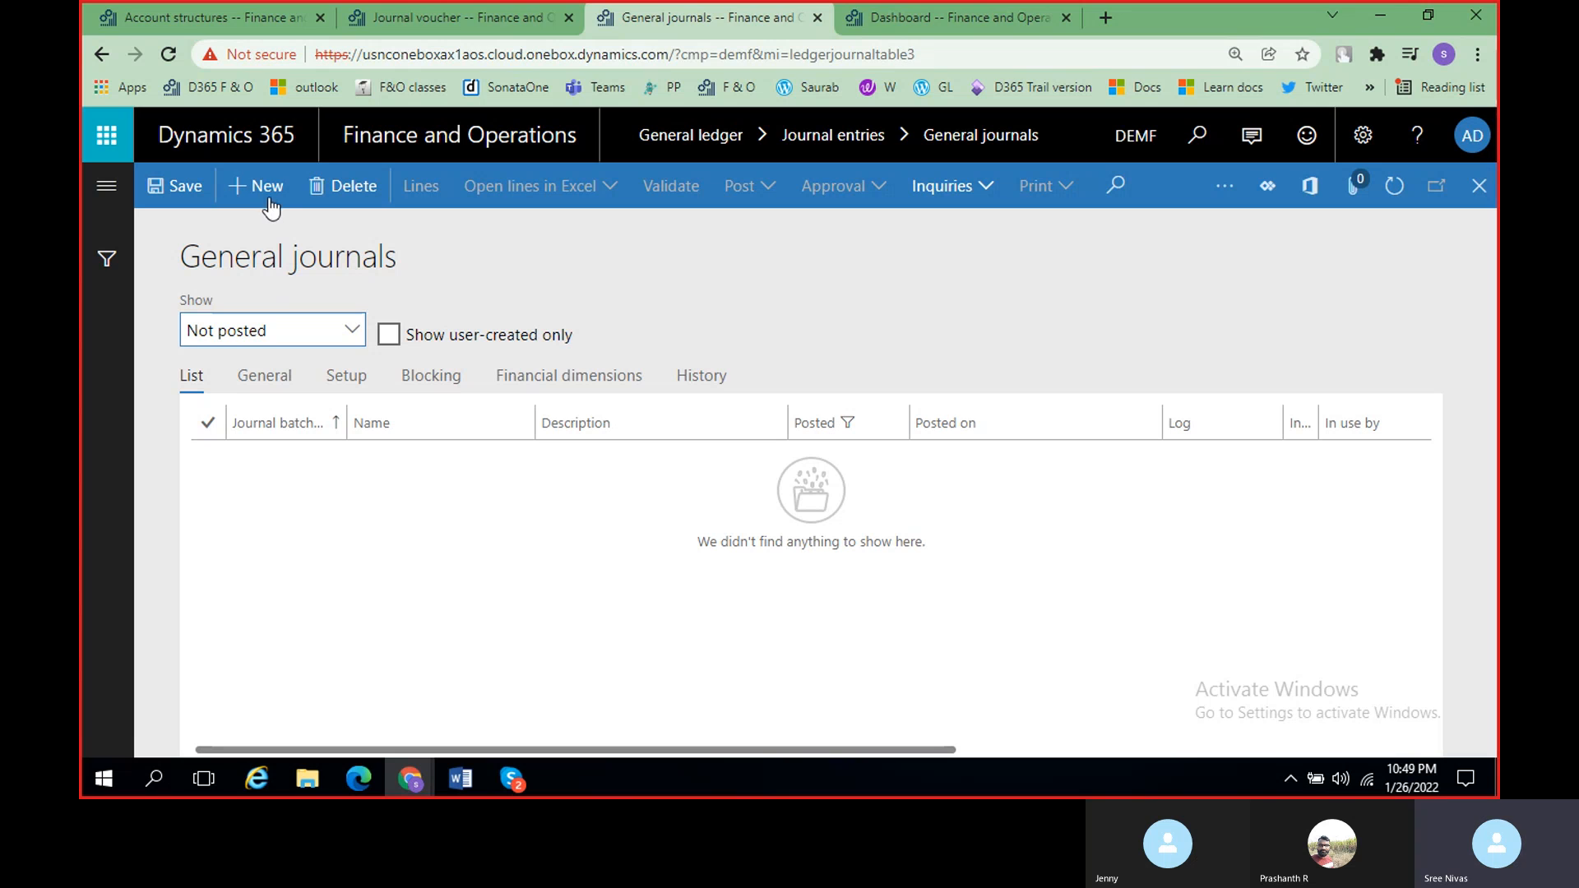
Step: Create a new general journal in DEMF with the name GenJrn and open its lines
left_click(265, 194)
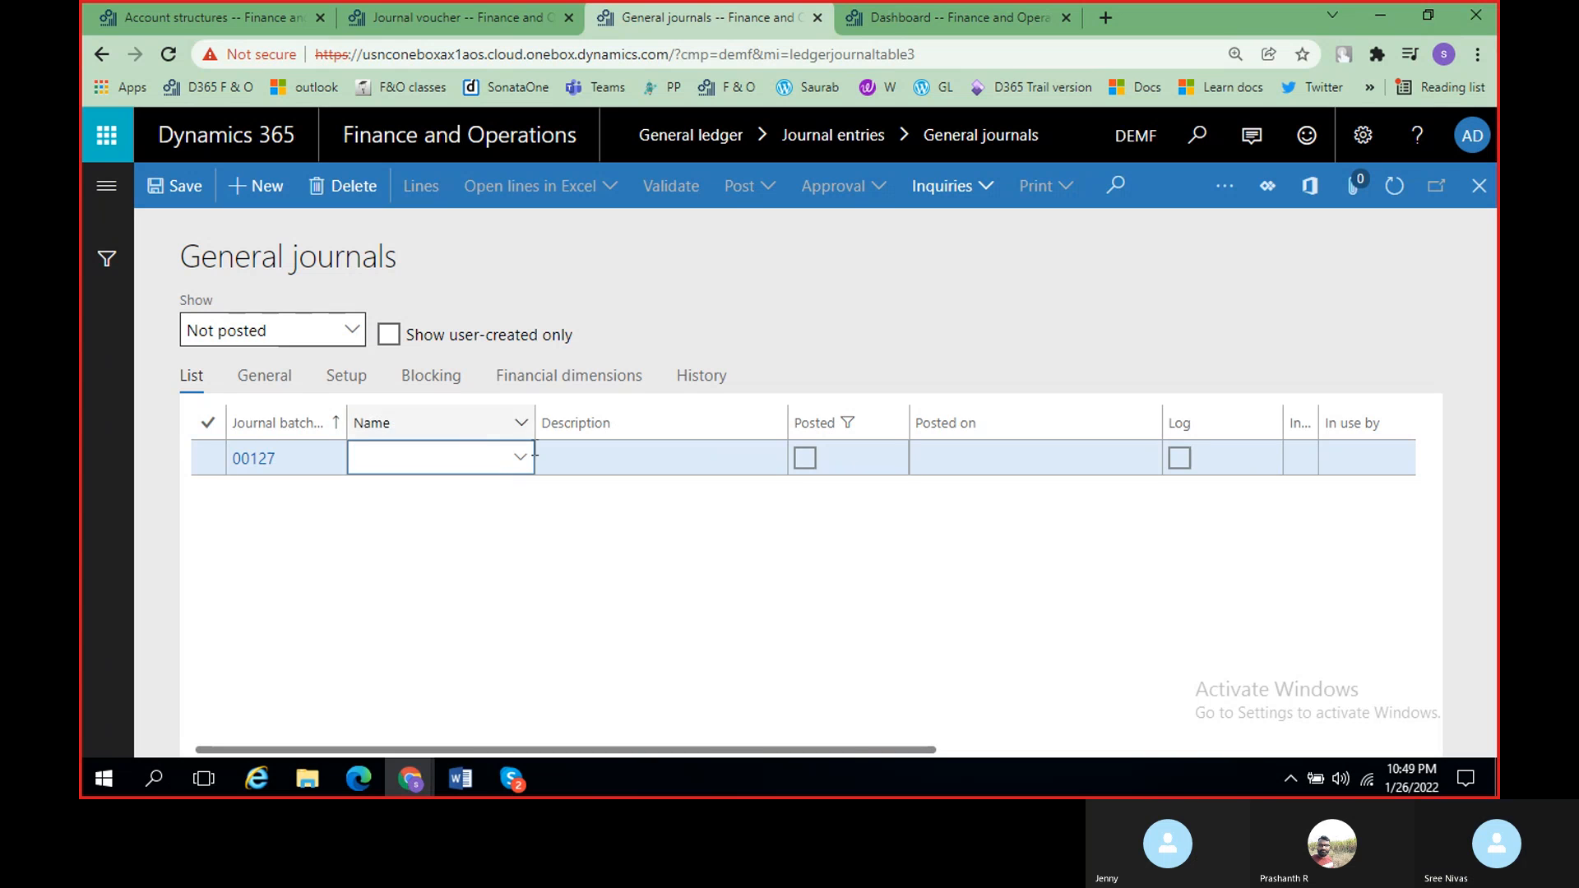
left_click(524, 466)
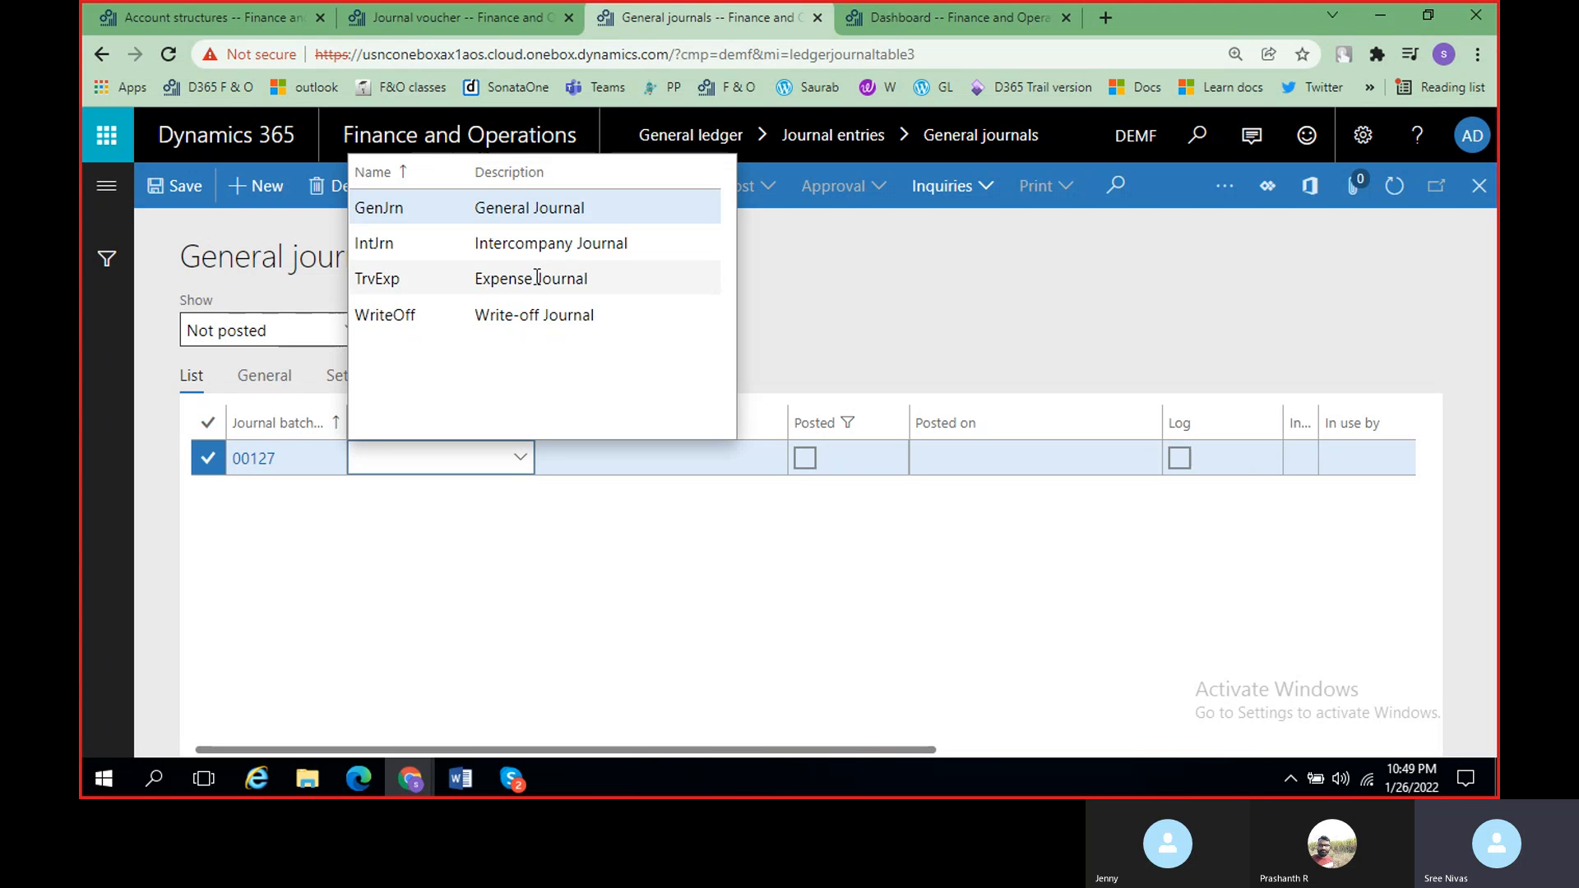
left_click(531, 220)
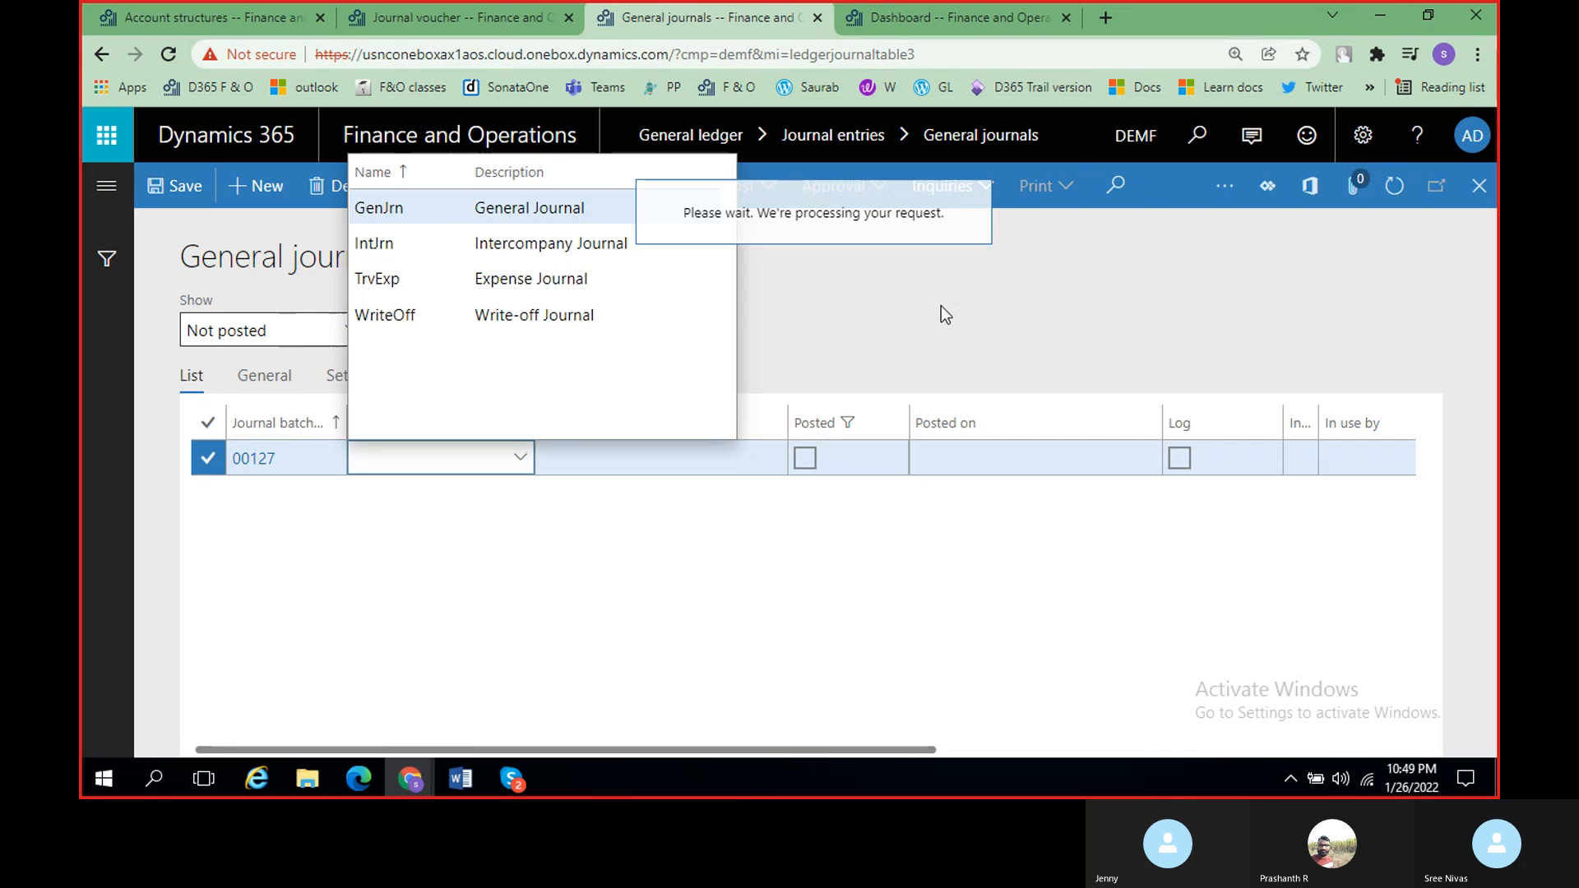
left_click(428, 200)
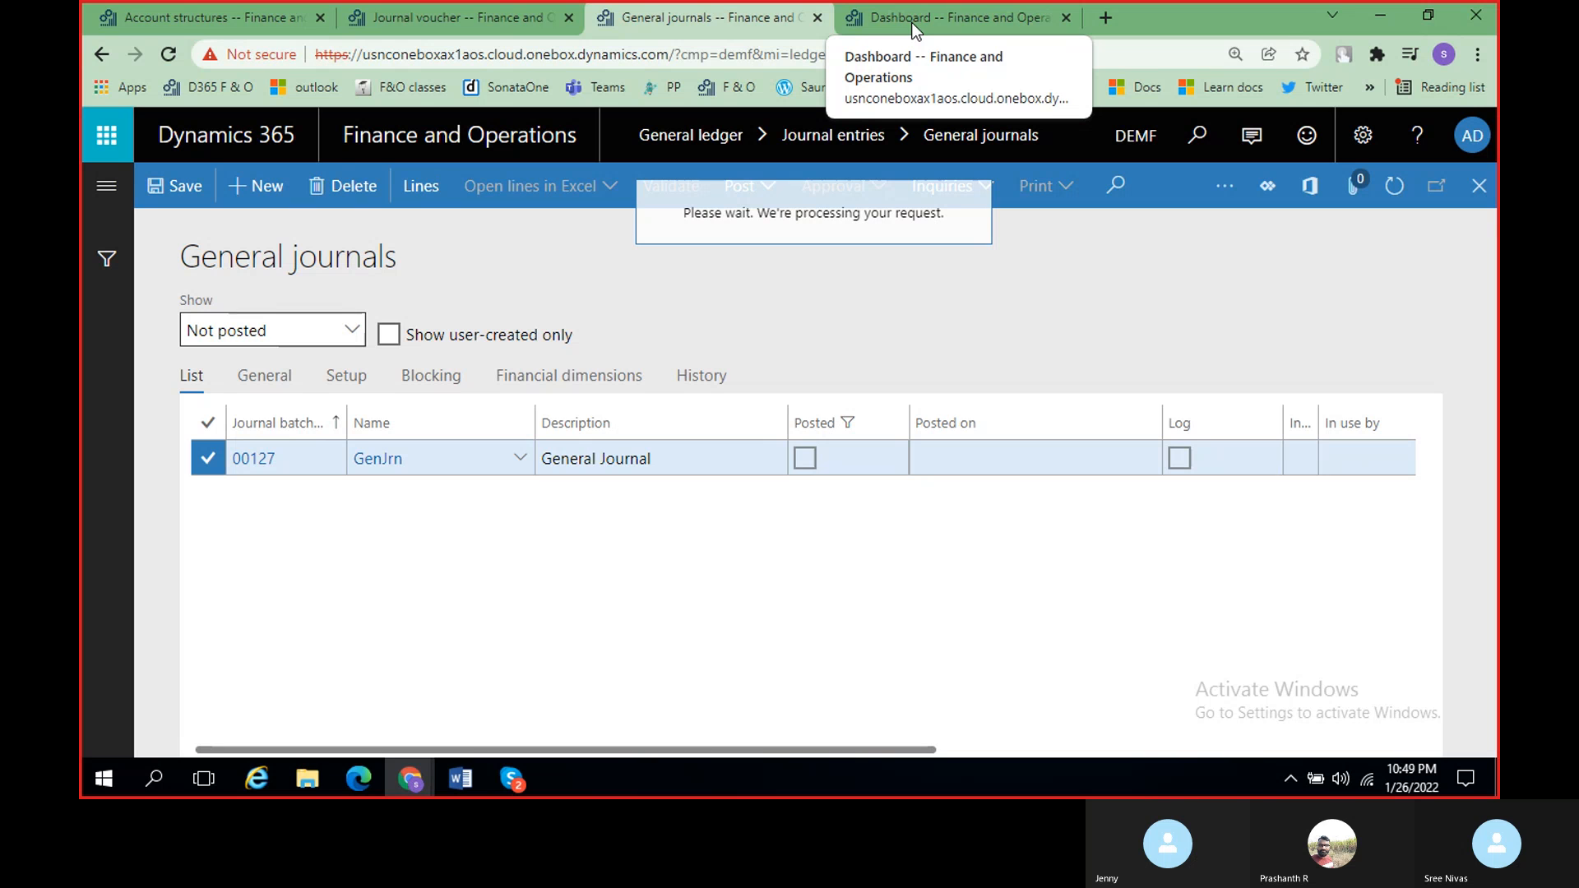
Step: Review the main account range of the Manufacturing B/S structure while the DEMF journal lines load, and return to the journal
left_click(180, 11)
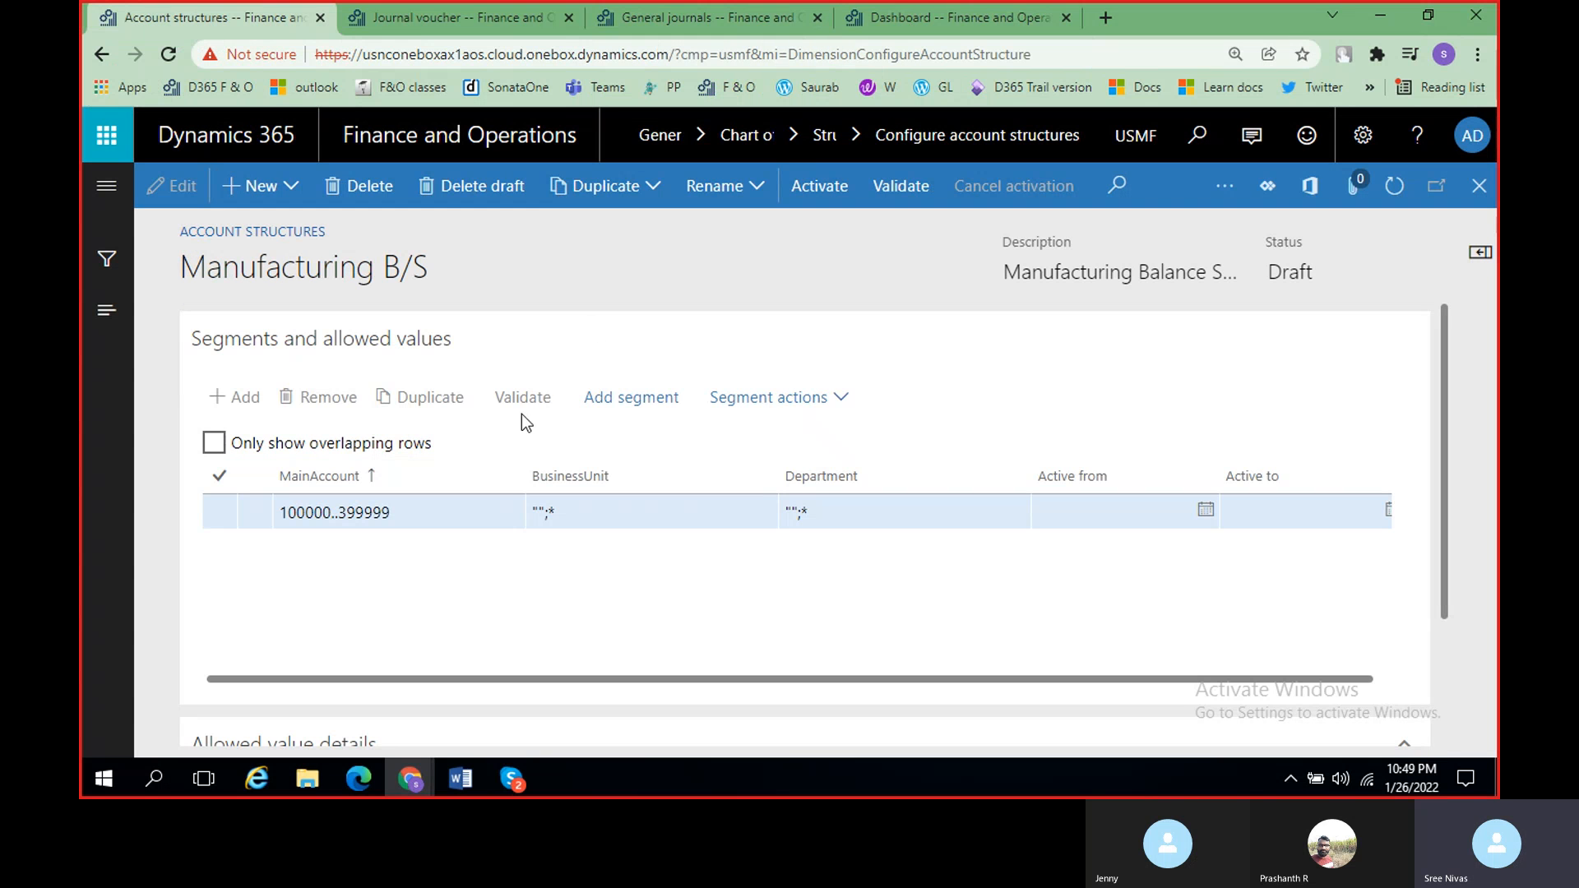
left_click(321, 521)
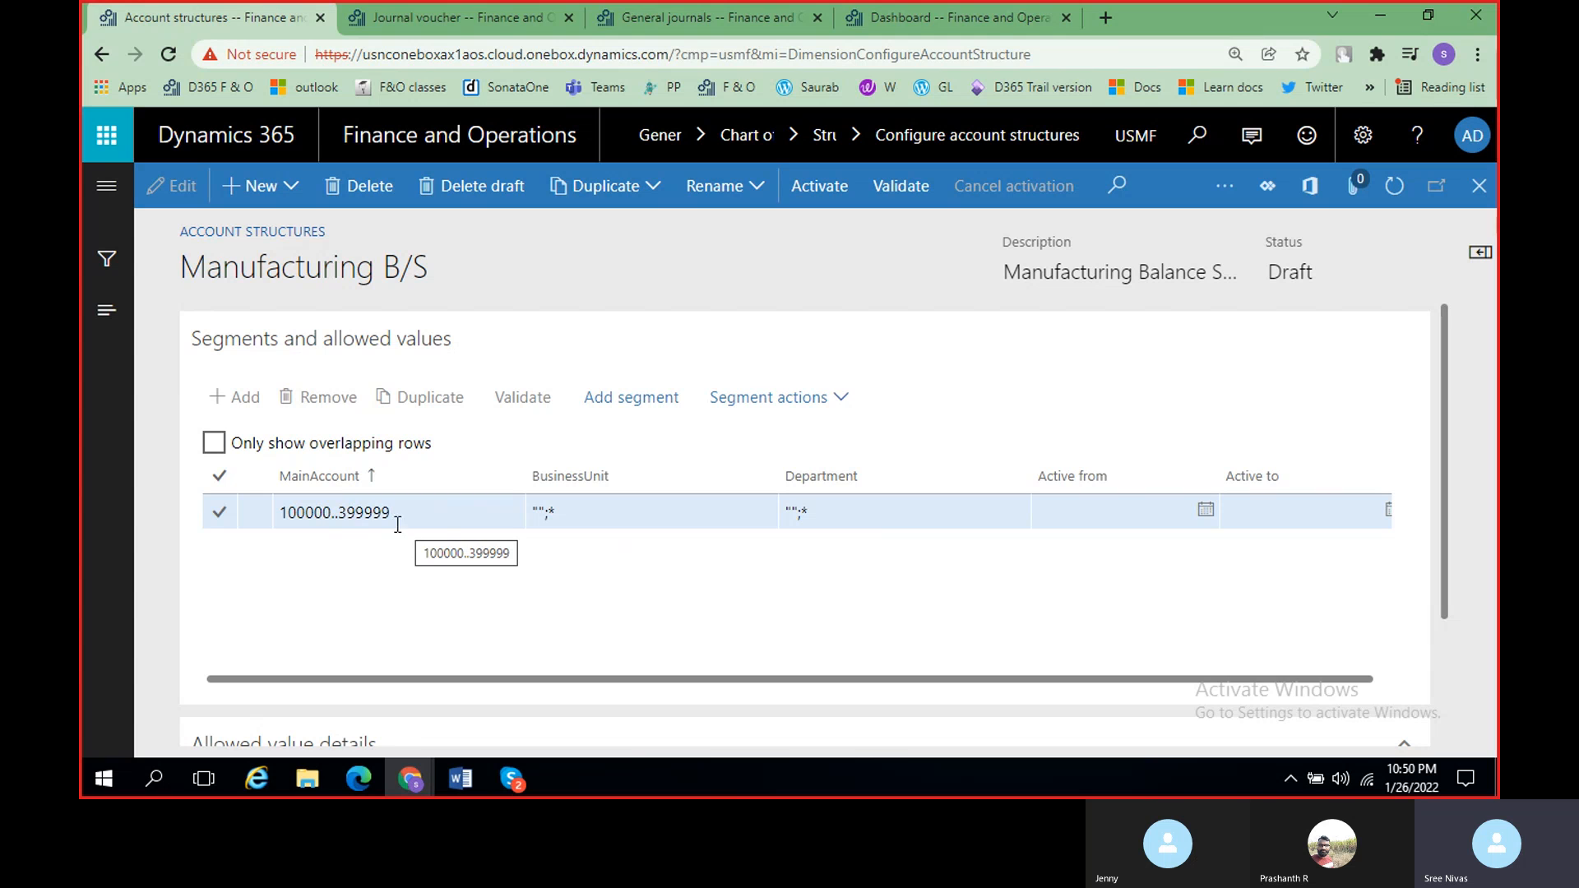
left_click(663, 15)
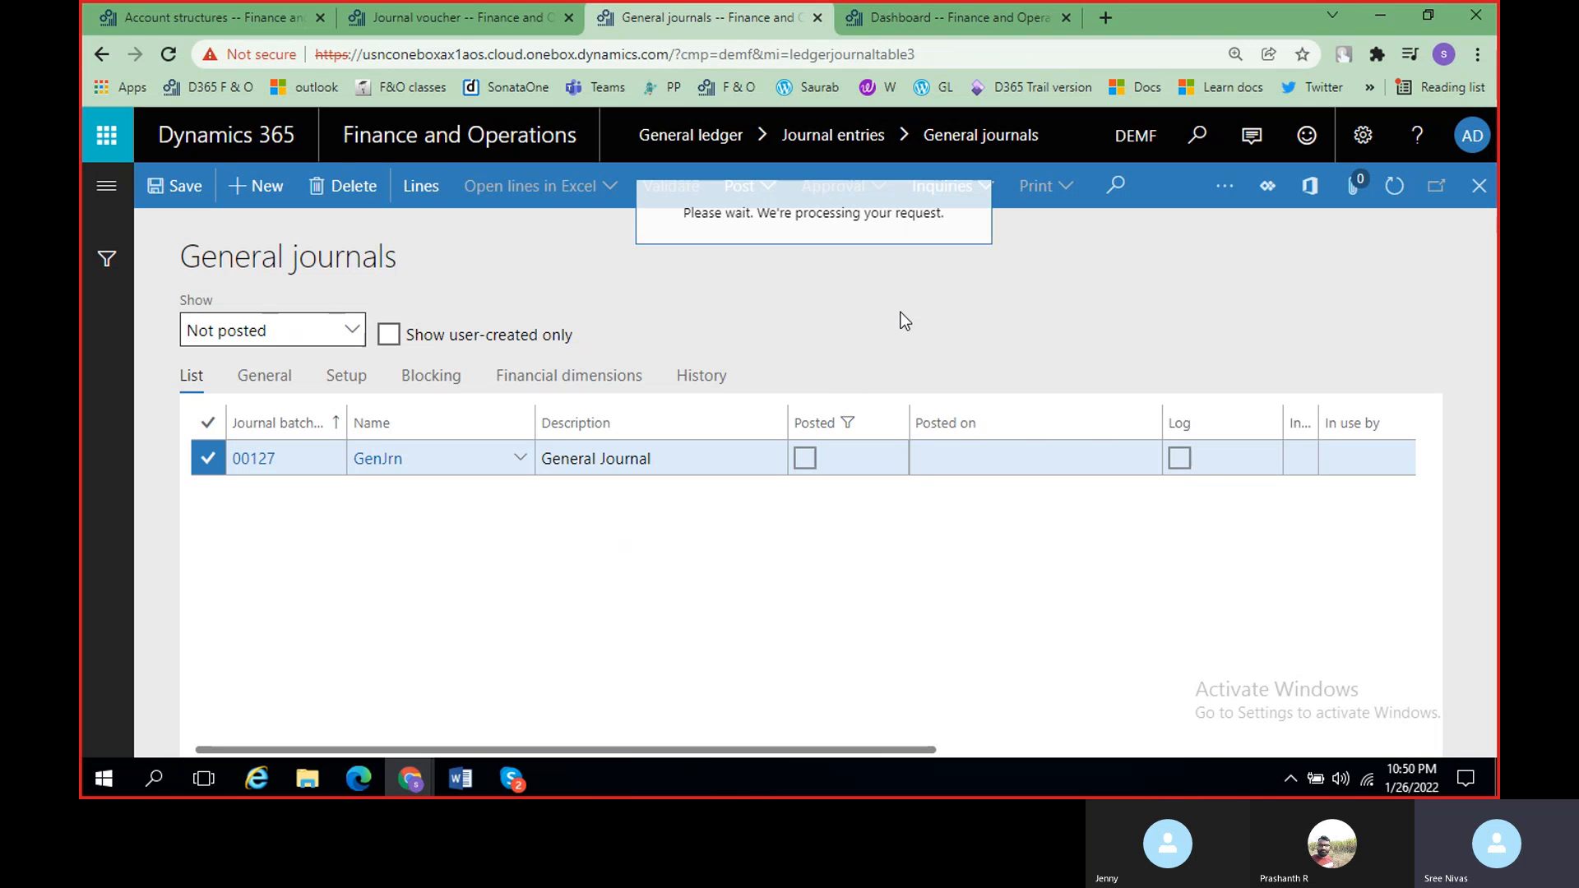
left_click(136, 23)
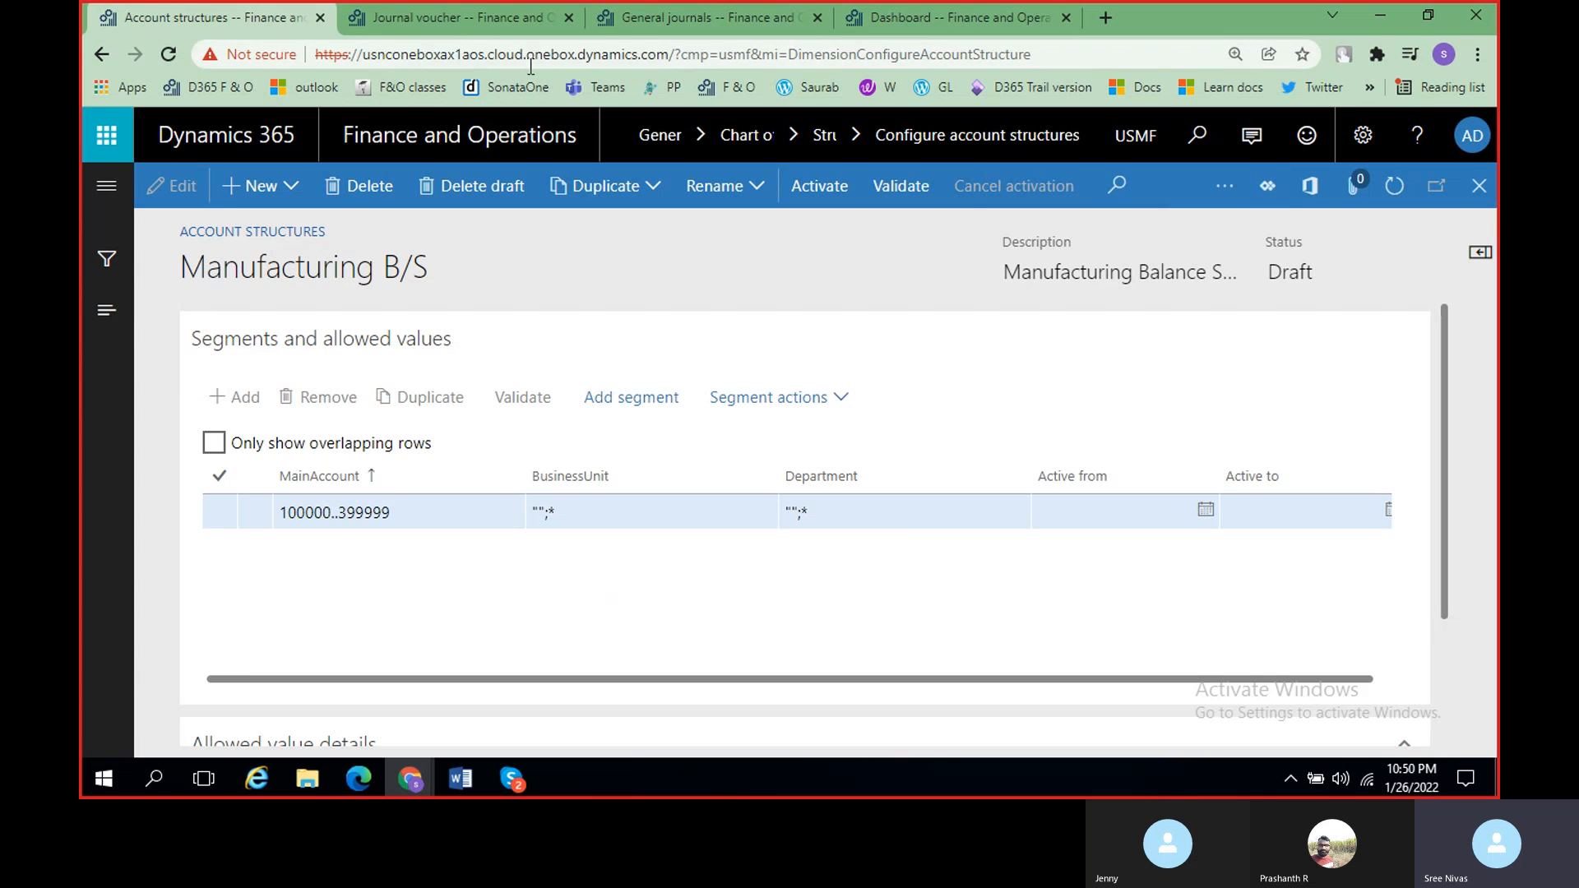
left_click(657, 20)
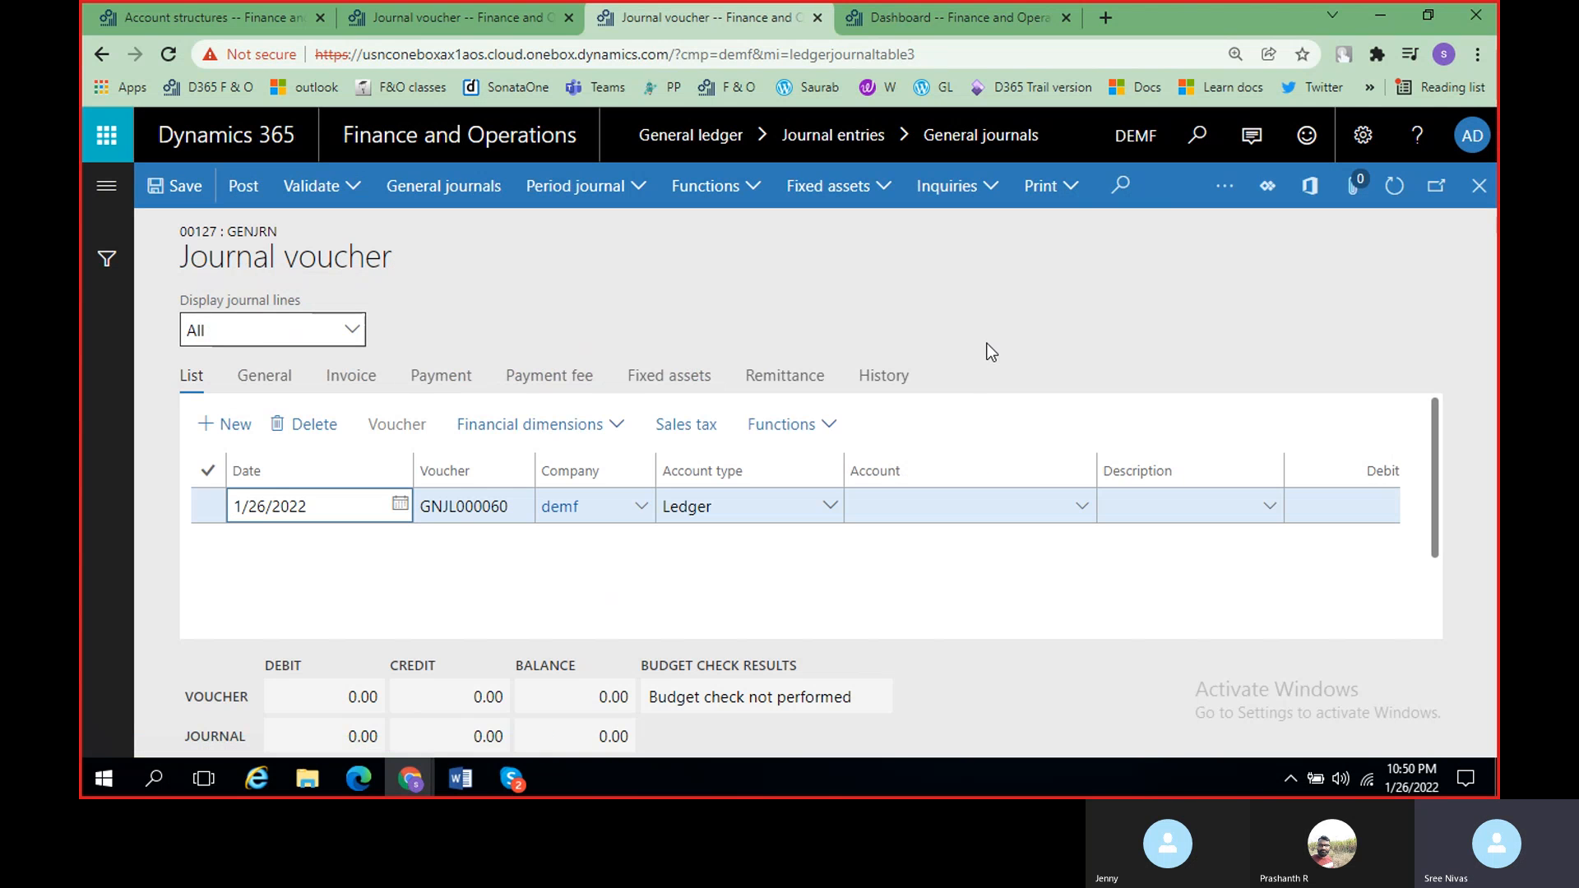
Step: Fill in the DEMF voucher line's account segments with main account 100000, business unit 001 and department 002
left_click(1092, 521)
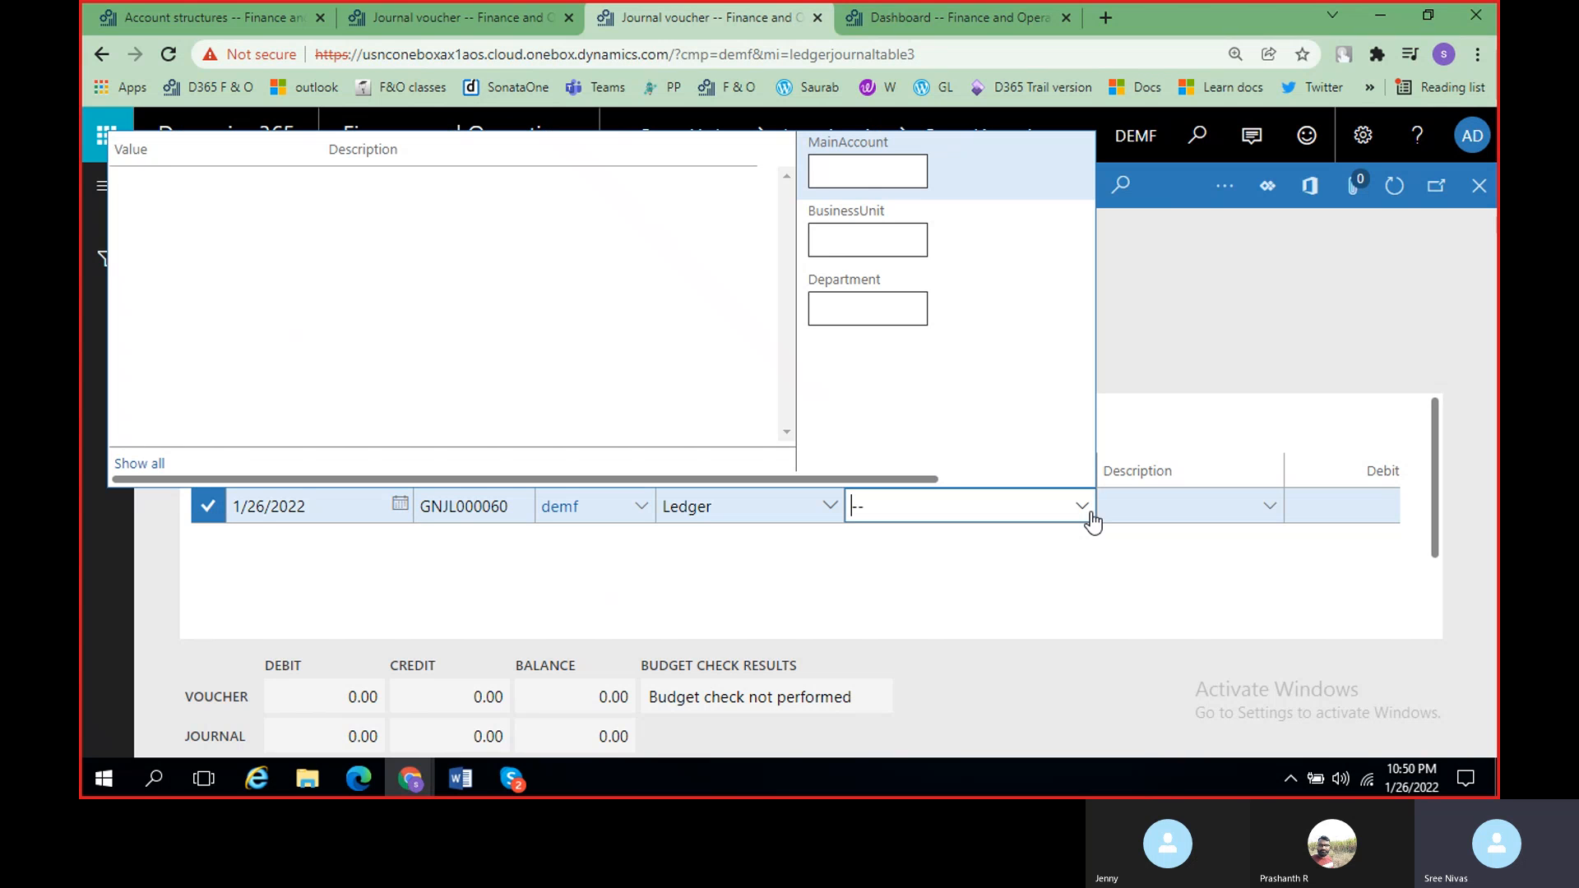
left_click(836, 178)
type("10000")
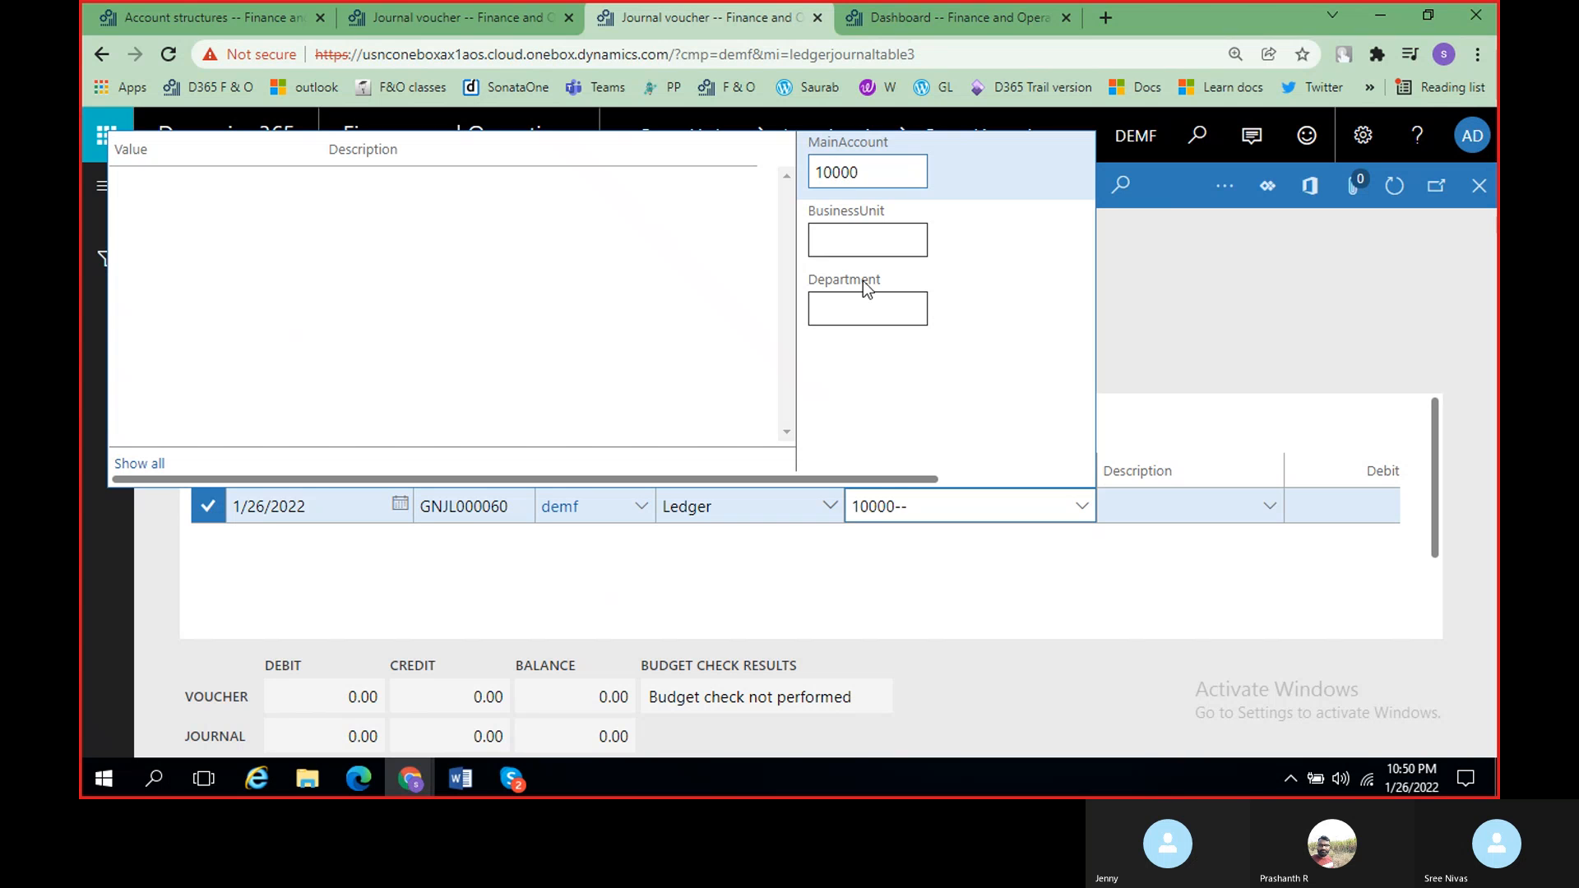
left_click(887, 167)
type("0")
left_click(897, 250)
type("001")
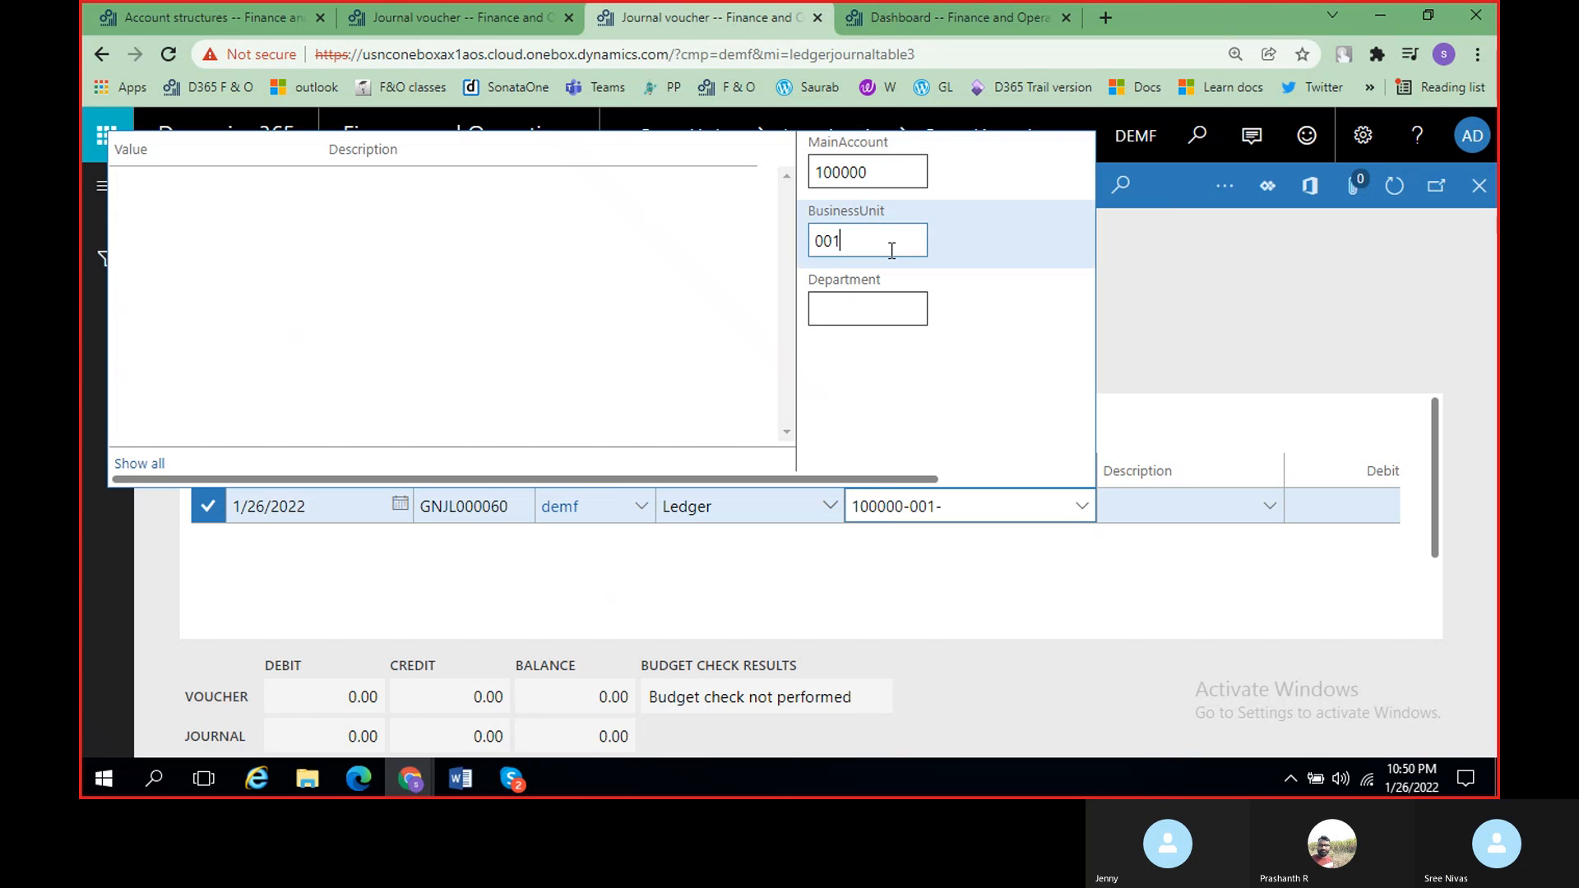
left_click(907, 308)
type("002")
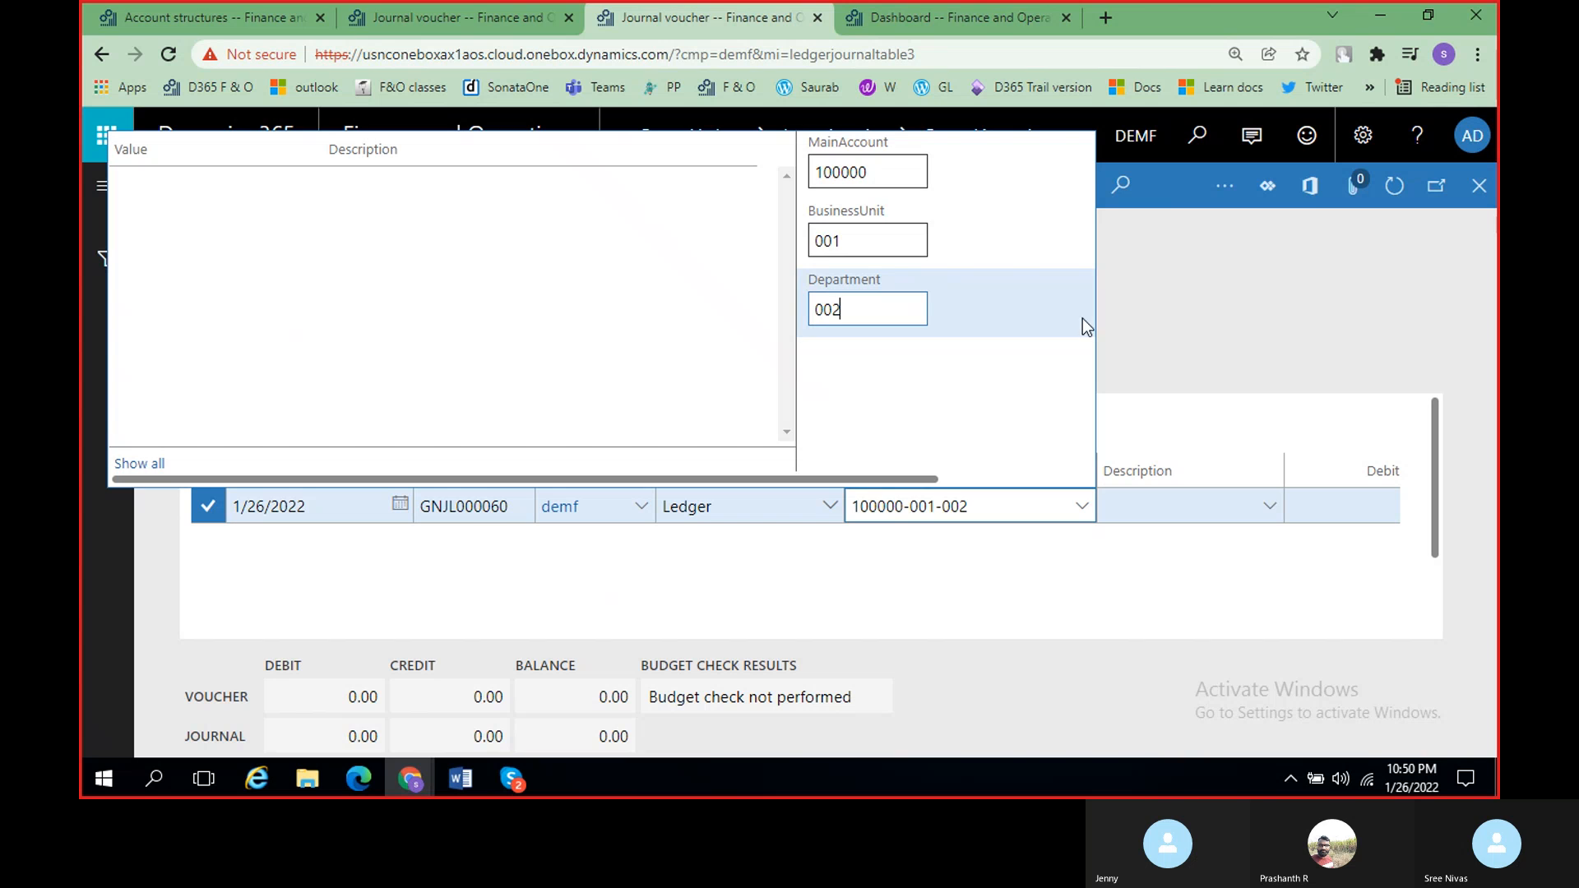
left_click(1148, 344)
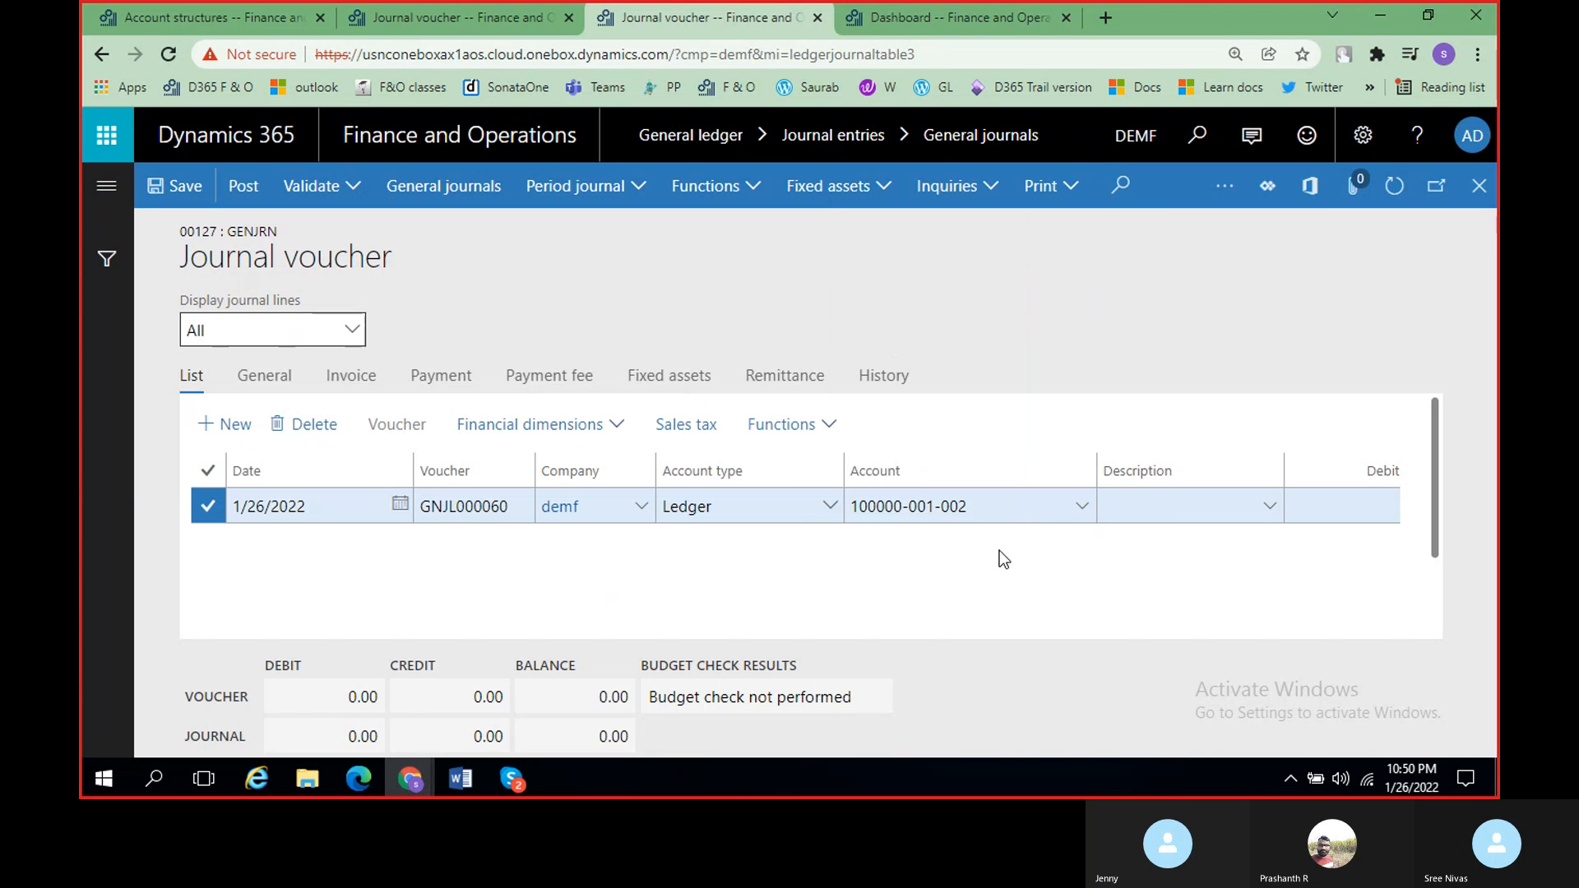
Step: Reopen the voucher line's account segments and compare them with the segments and main account range of Manufacturing B/S
left_click(1084, 517)
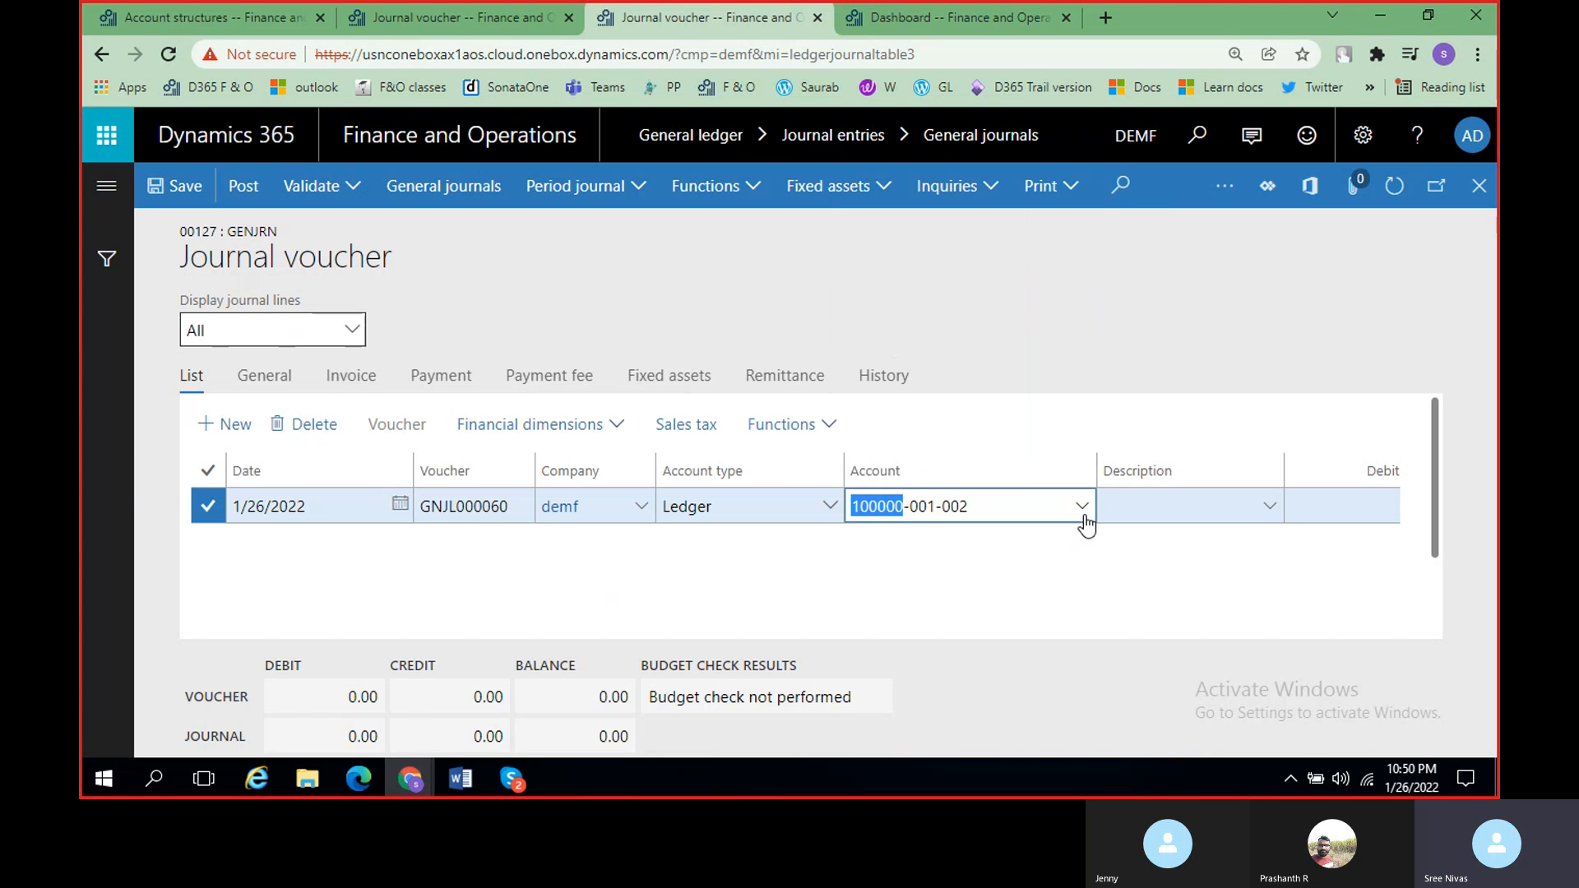
left_click(1084, 516)
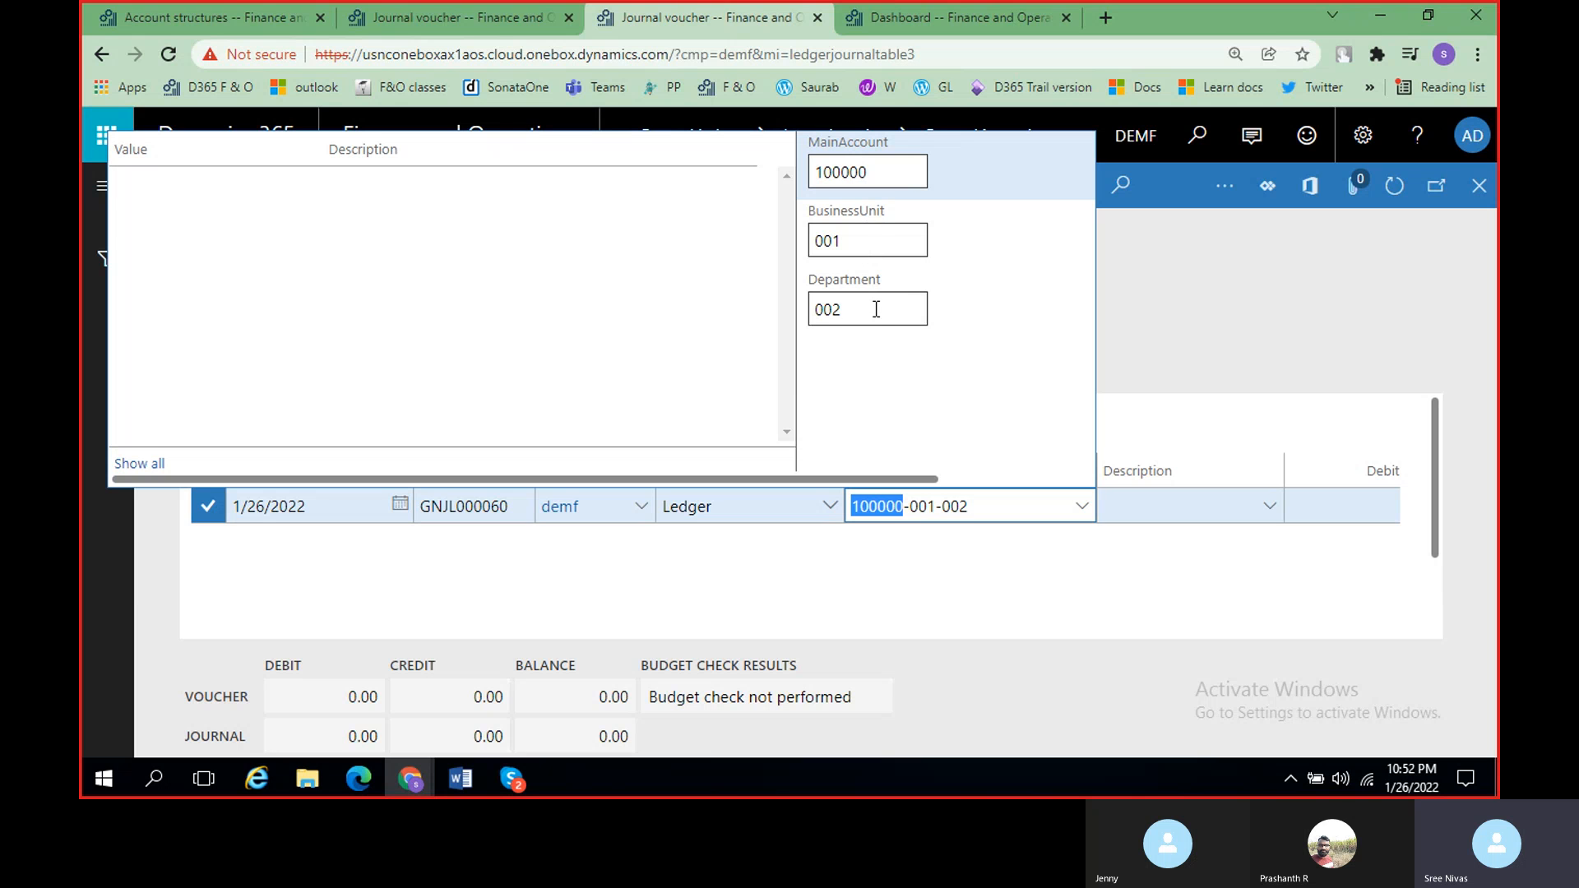
left_click(176, 21)
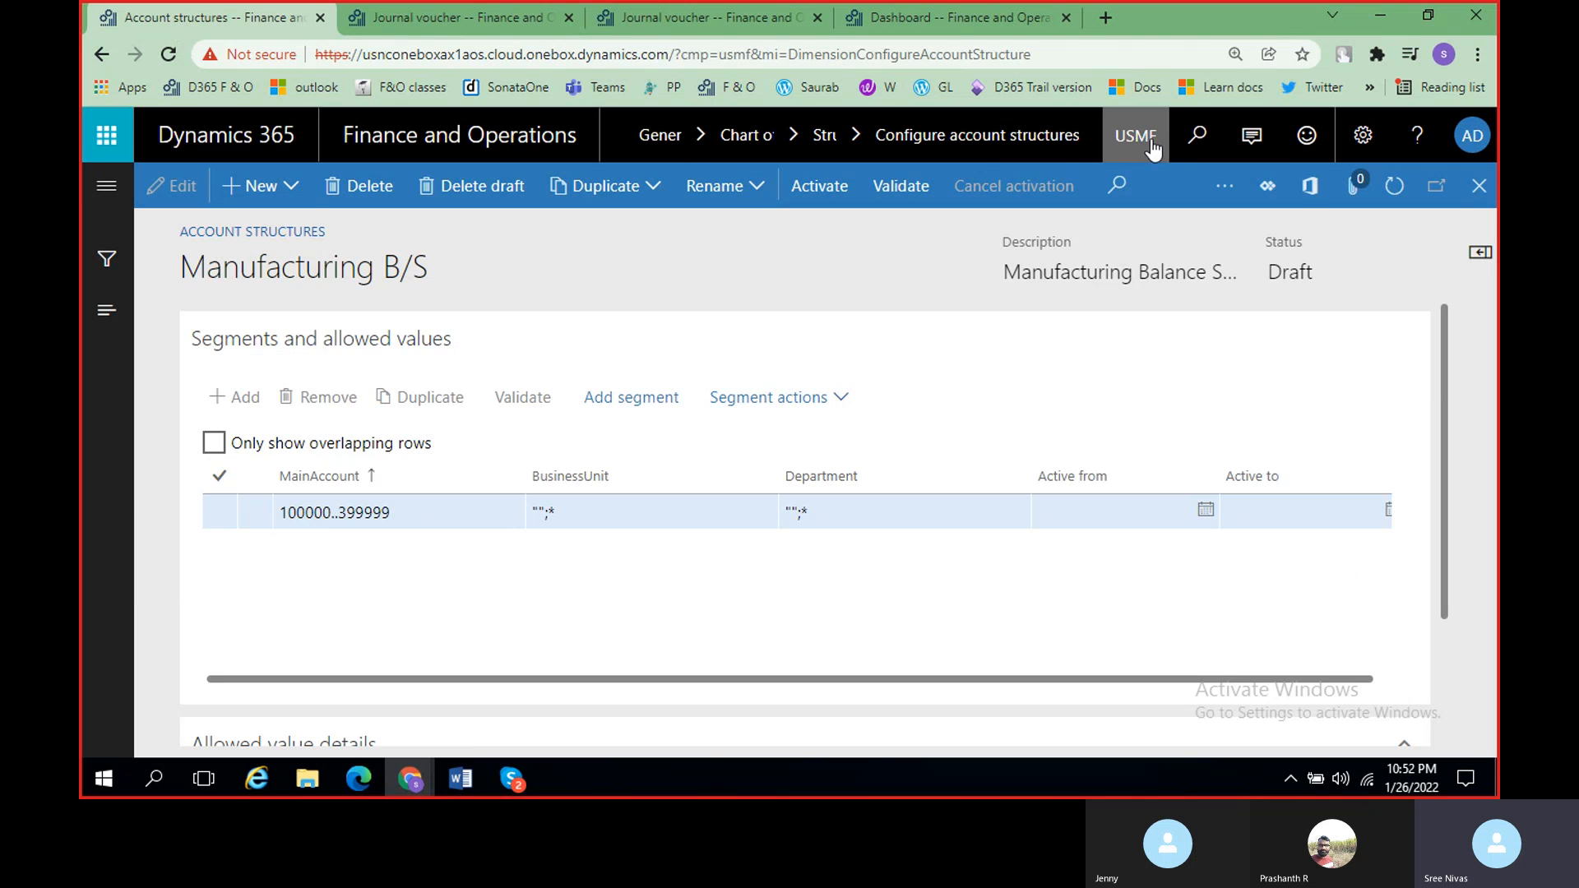
left_click(300, 523)
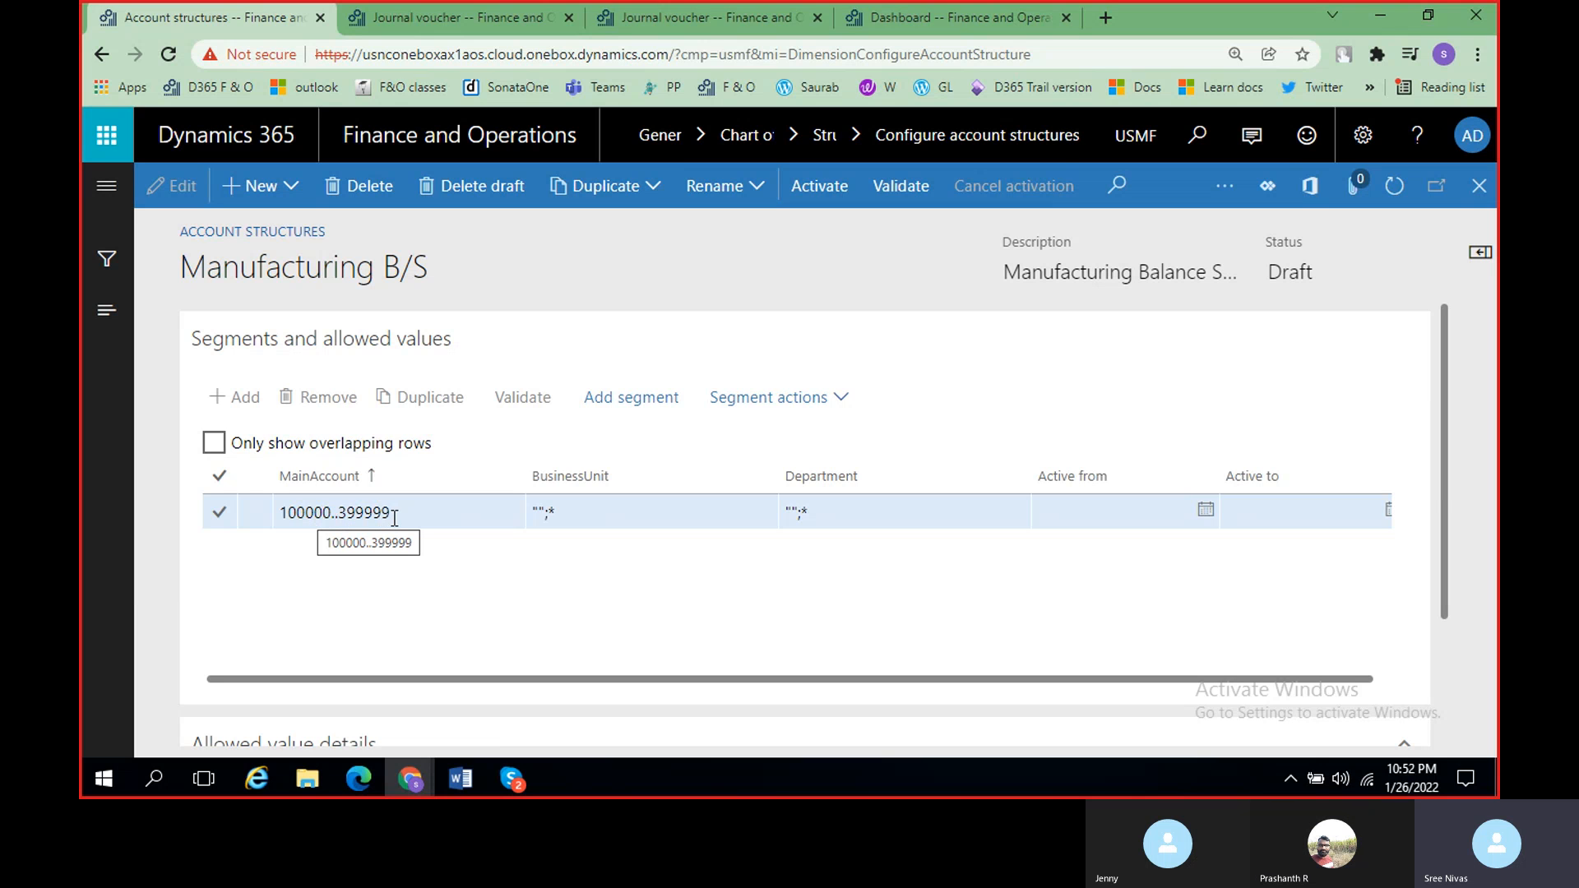
left_click(698, 21)
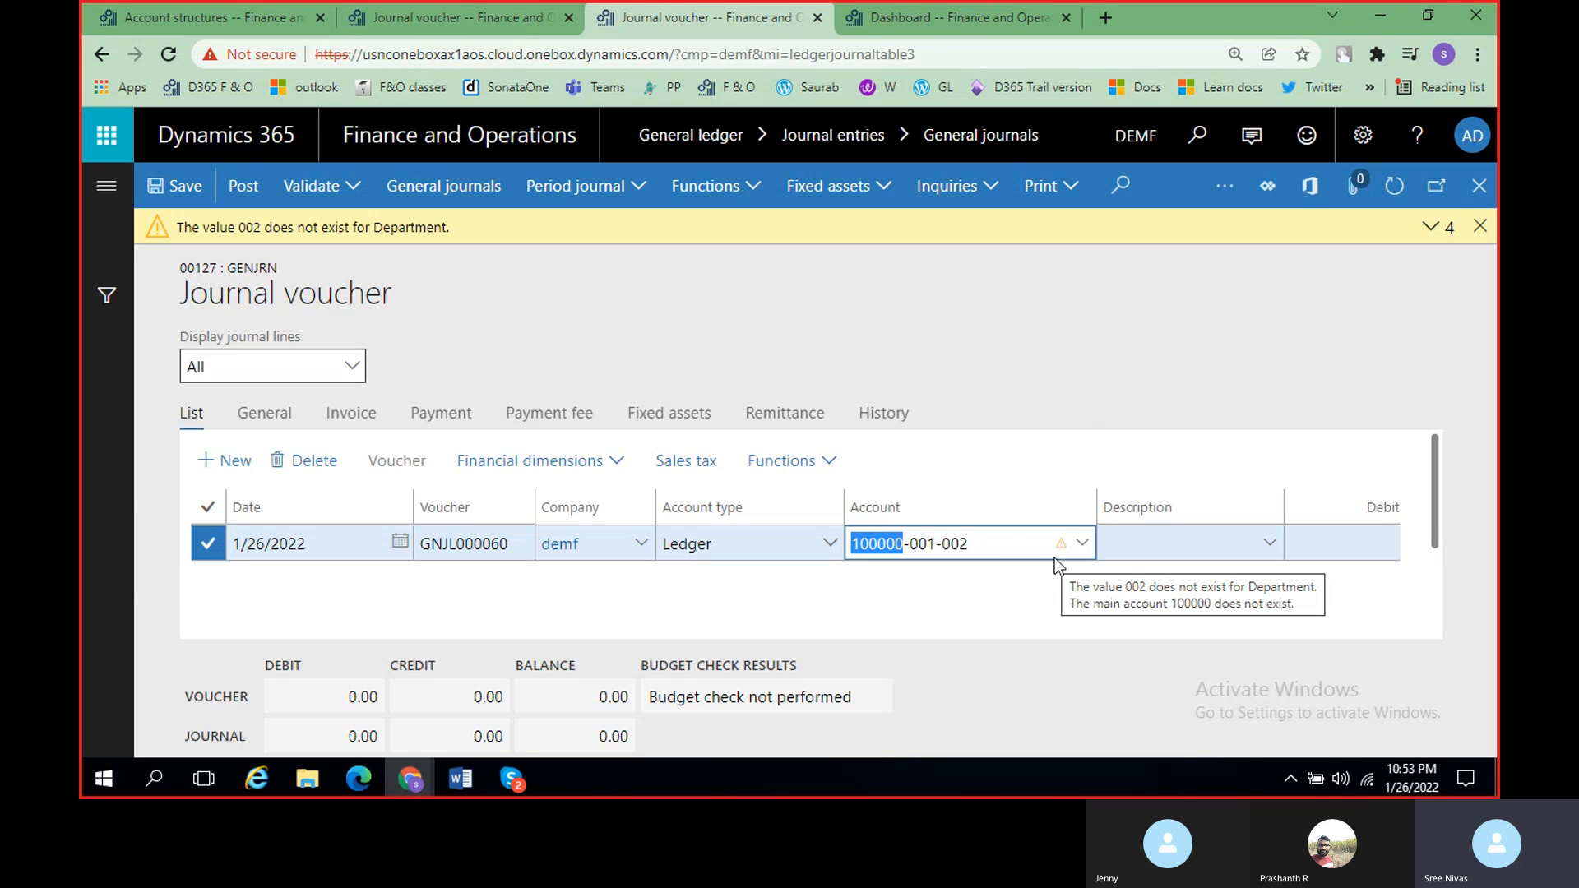
left_click(214, 21)
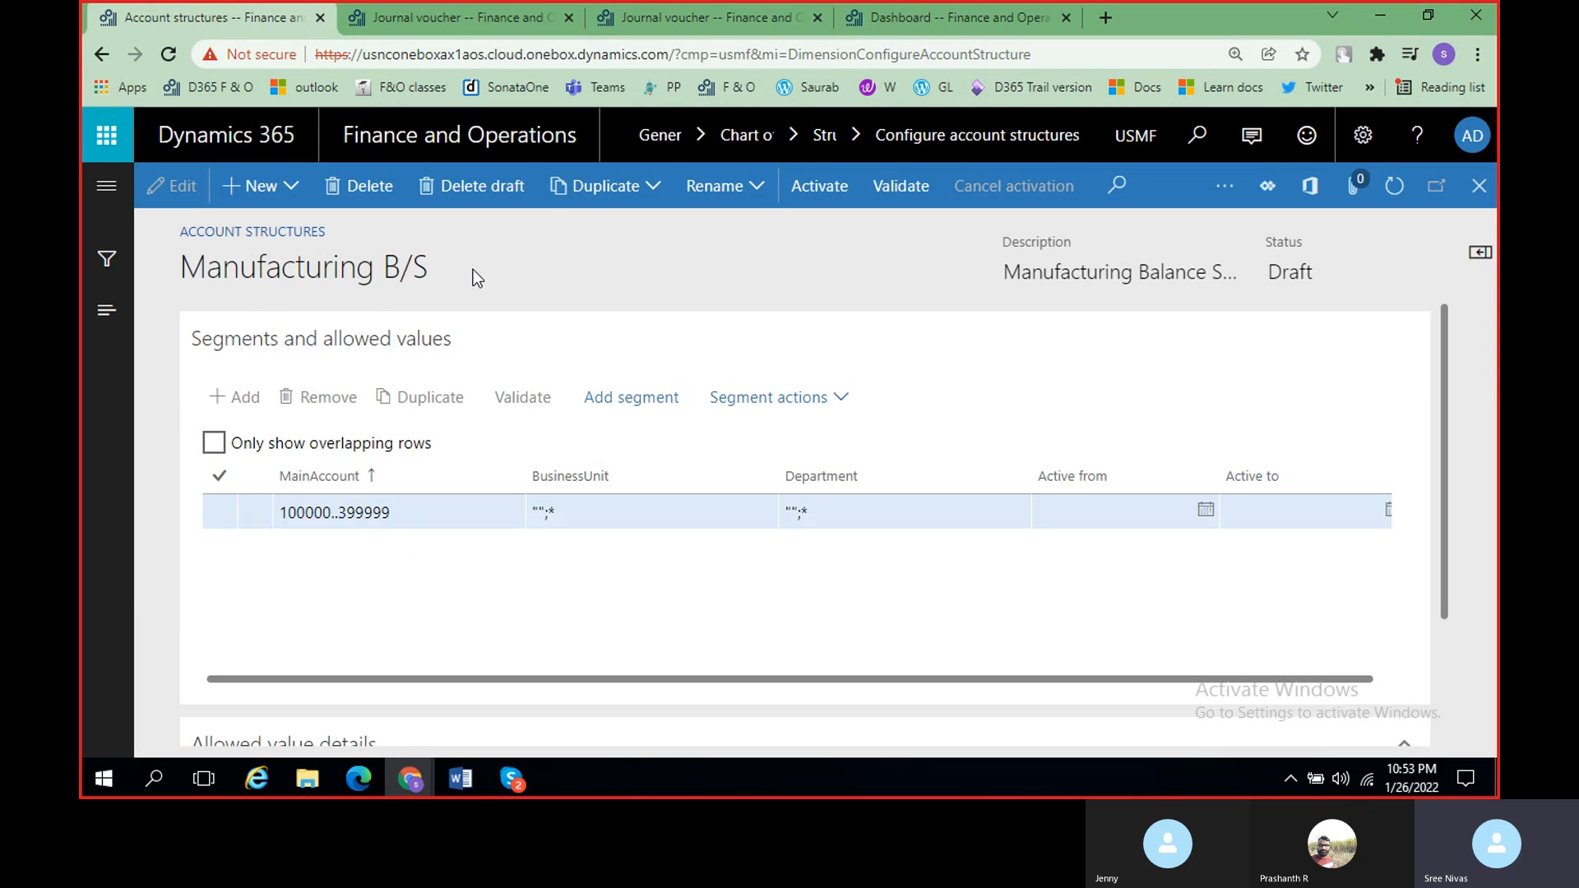
left_click(699, 19)
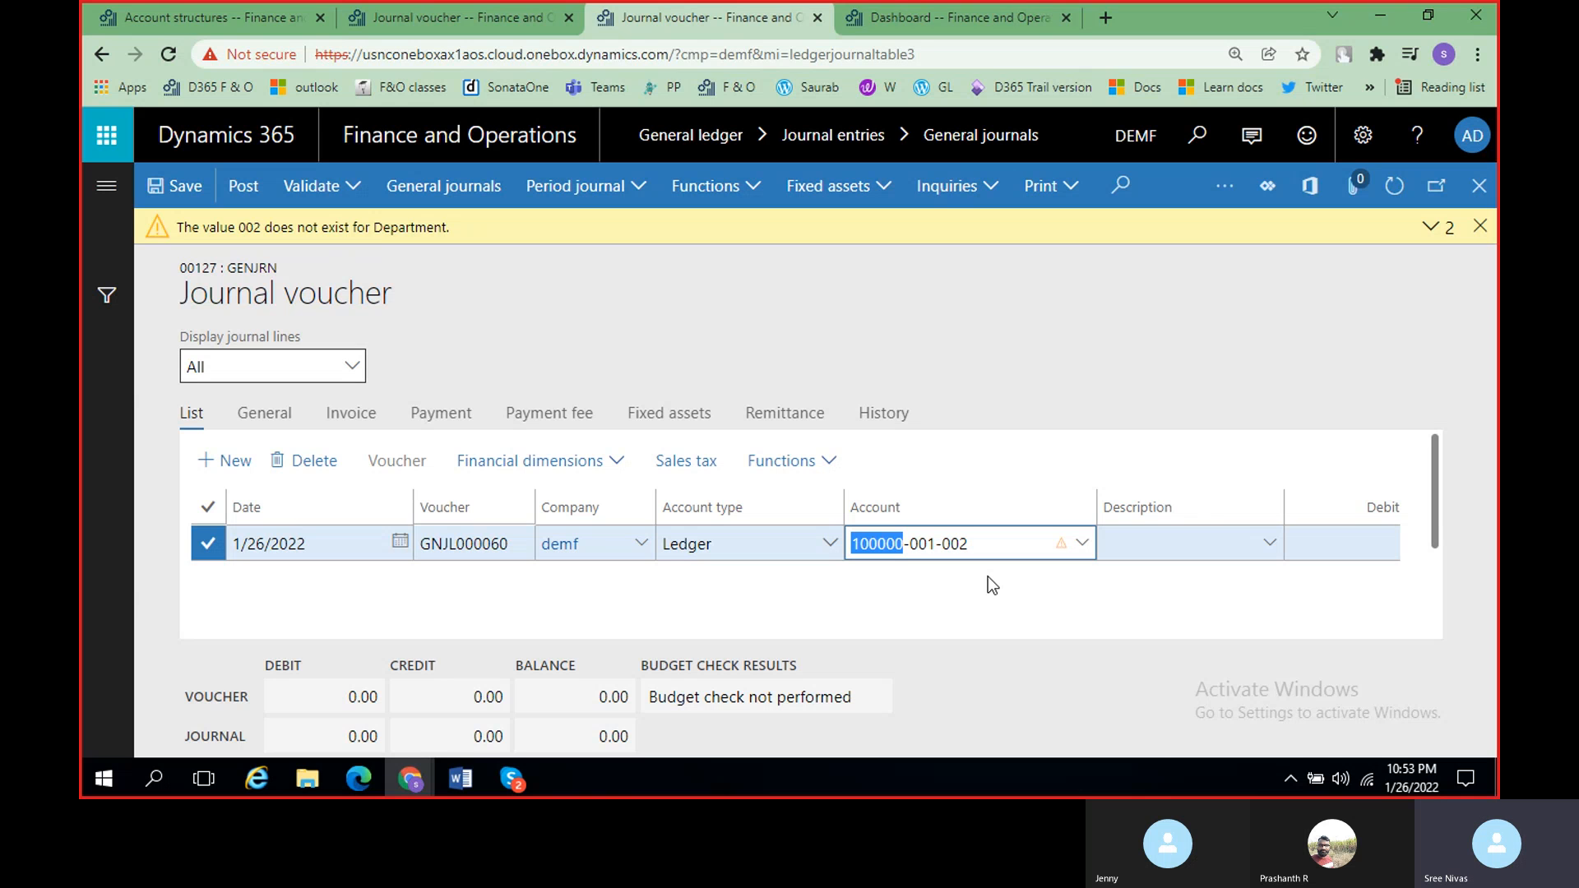
Step: Close the Manufacturing B/S structure and look through the list of account structures with their statuses and segments
left_click(186, 17)
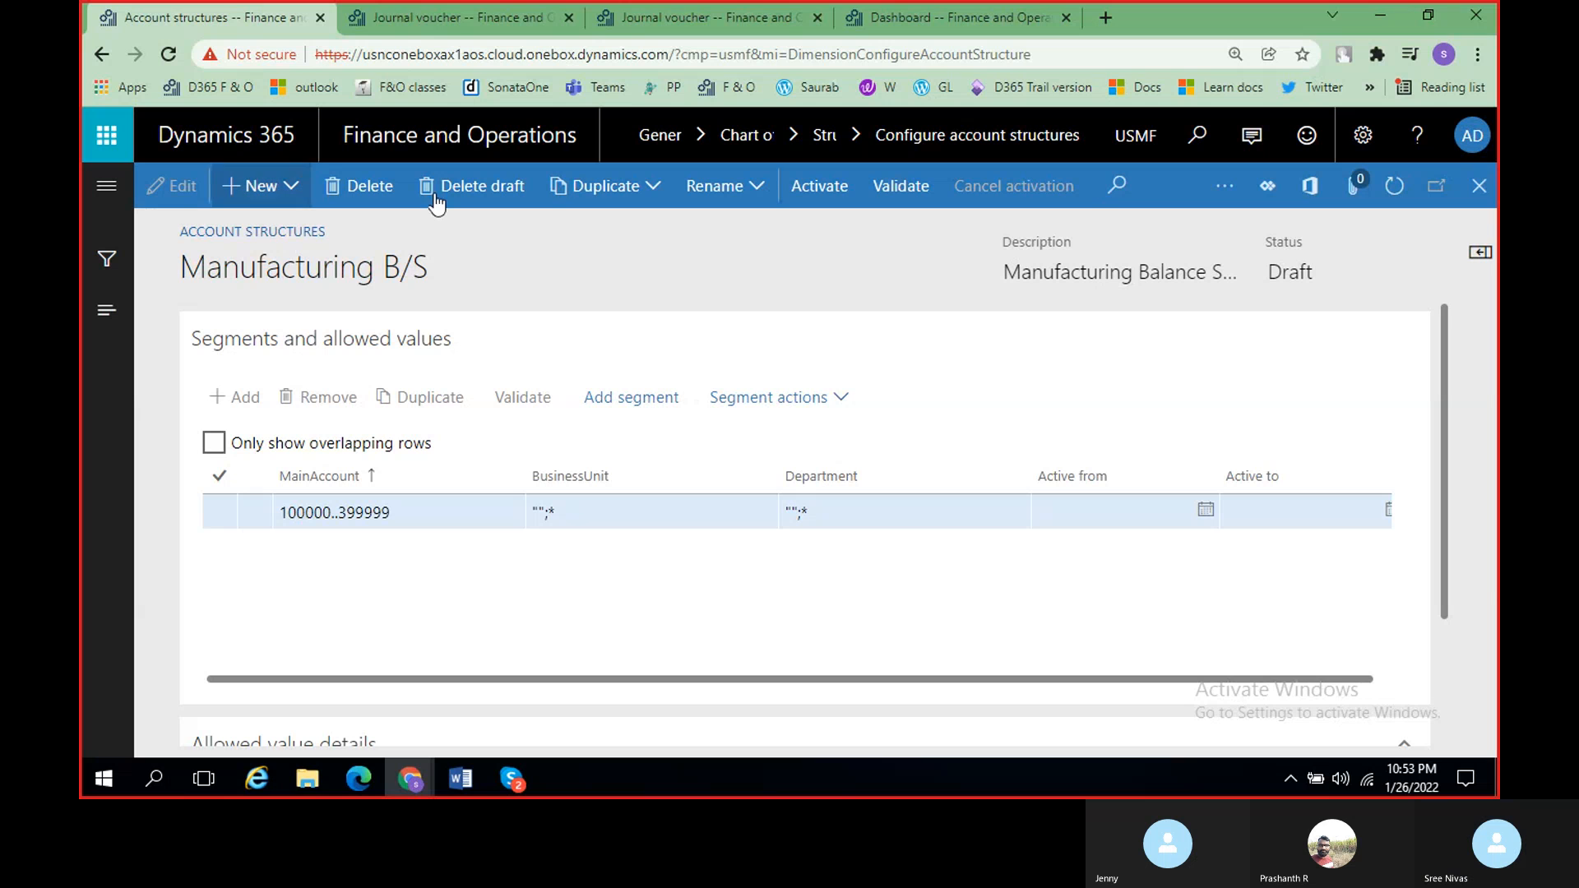
left_click(1491, 201)
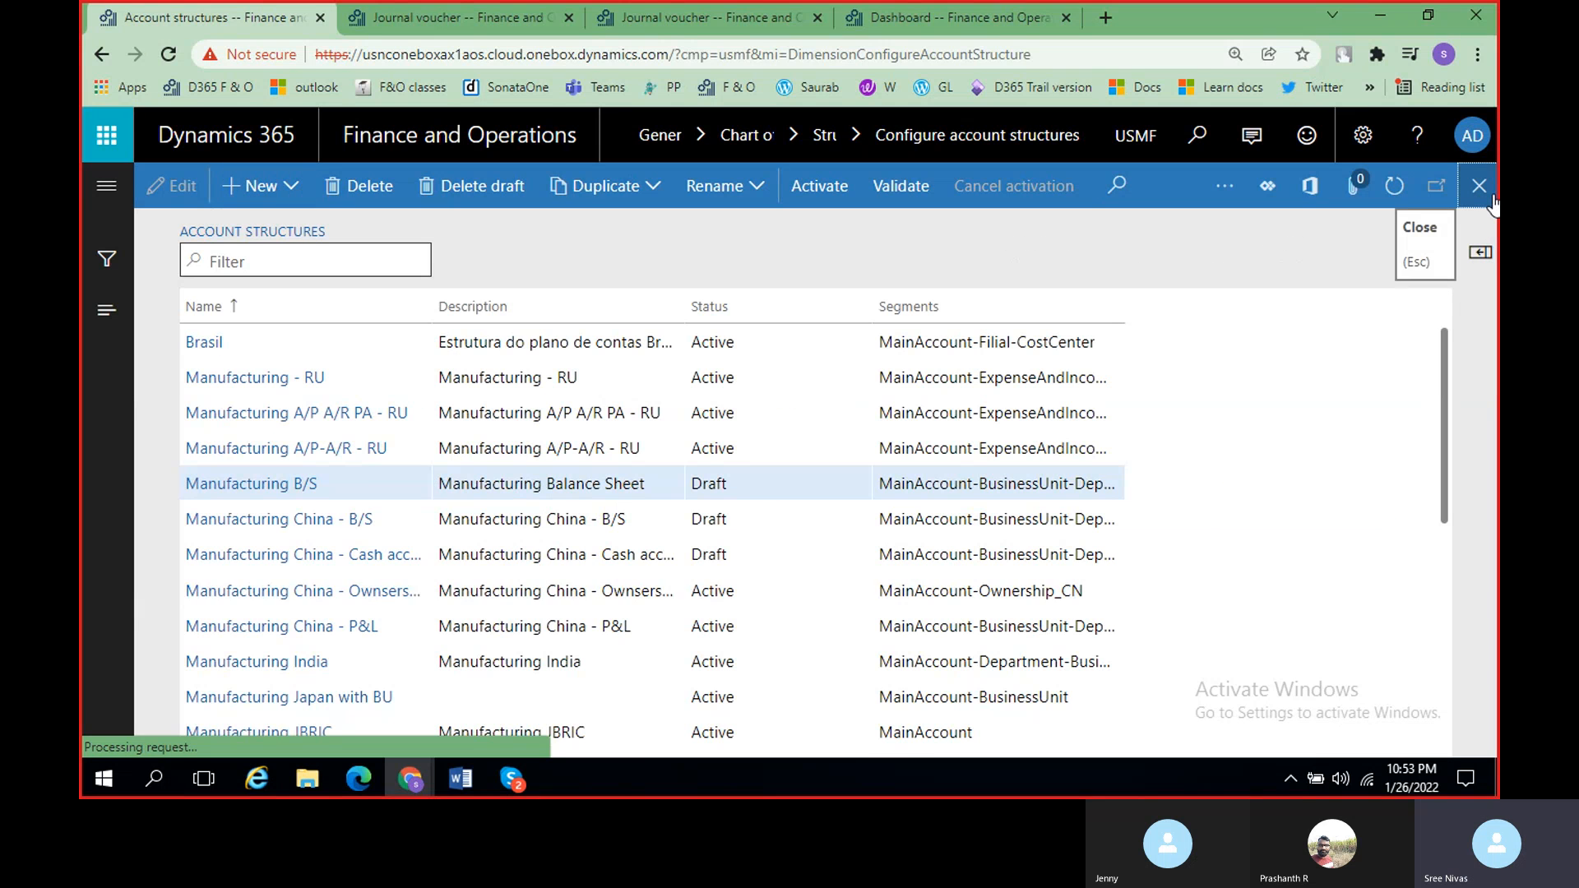
scroll(323, 576, "down", 6)
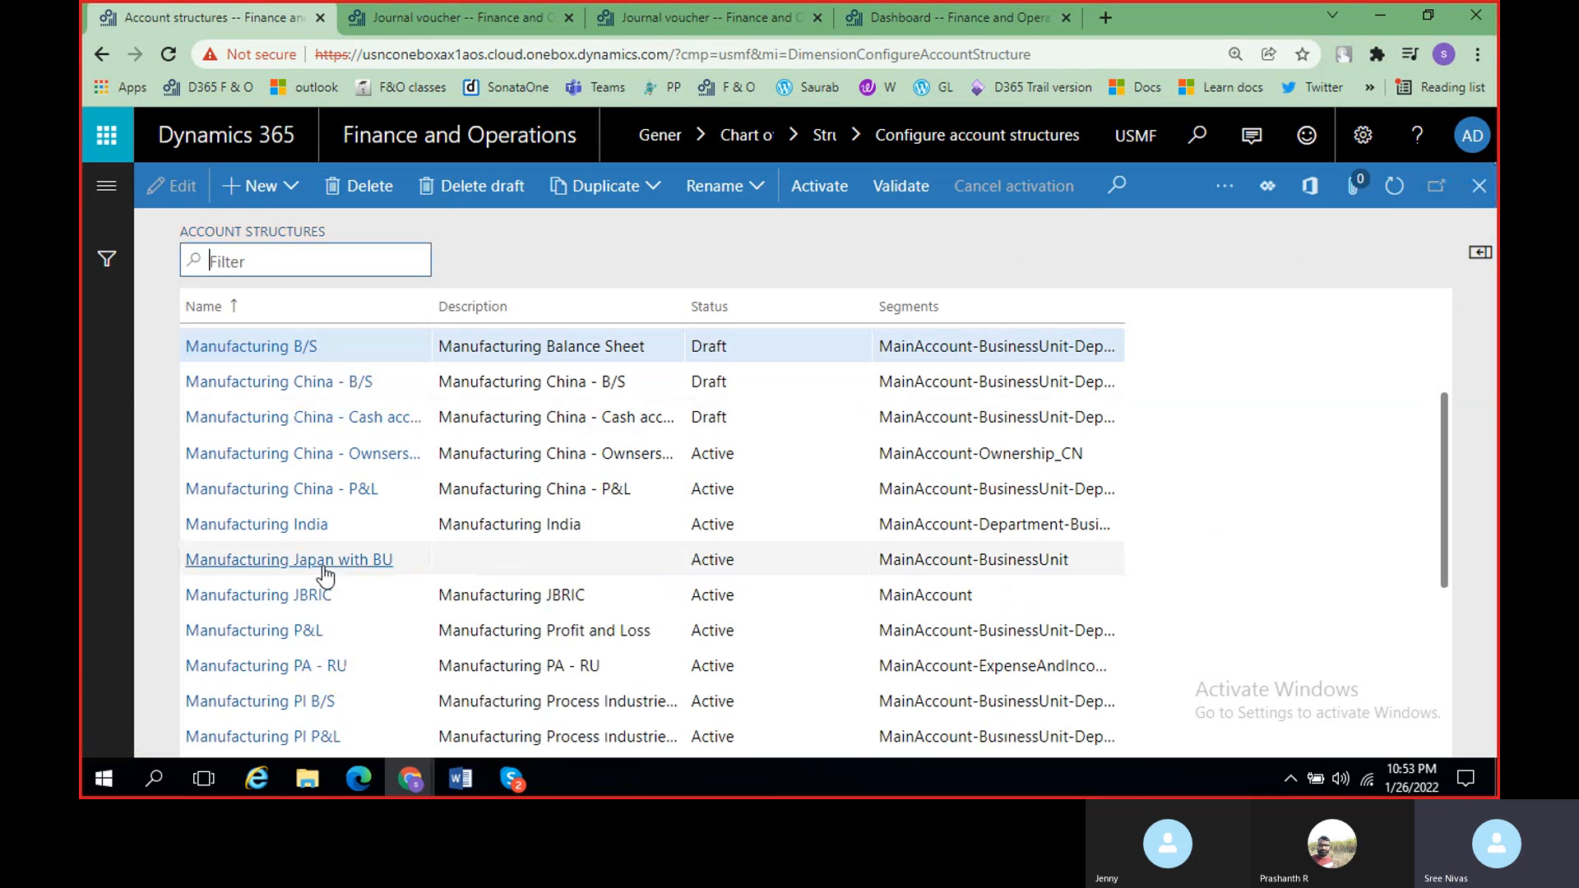
scroll(271, 551, "up", 2)
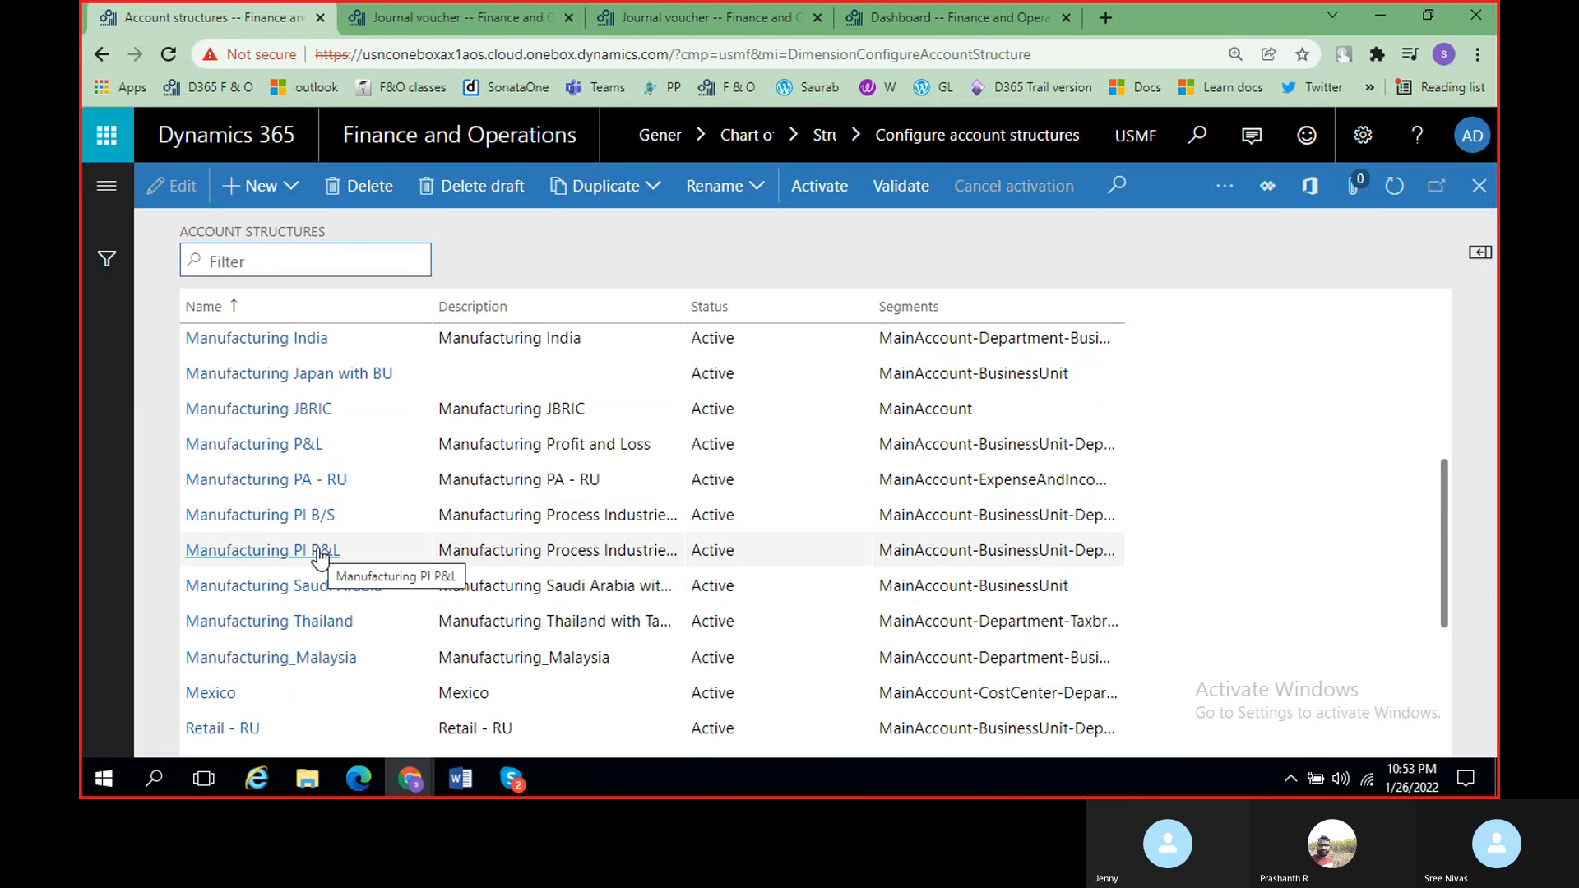
scroll(320, 556, "up", 4)
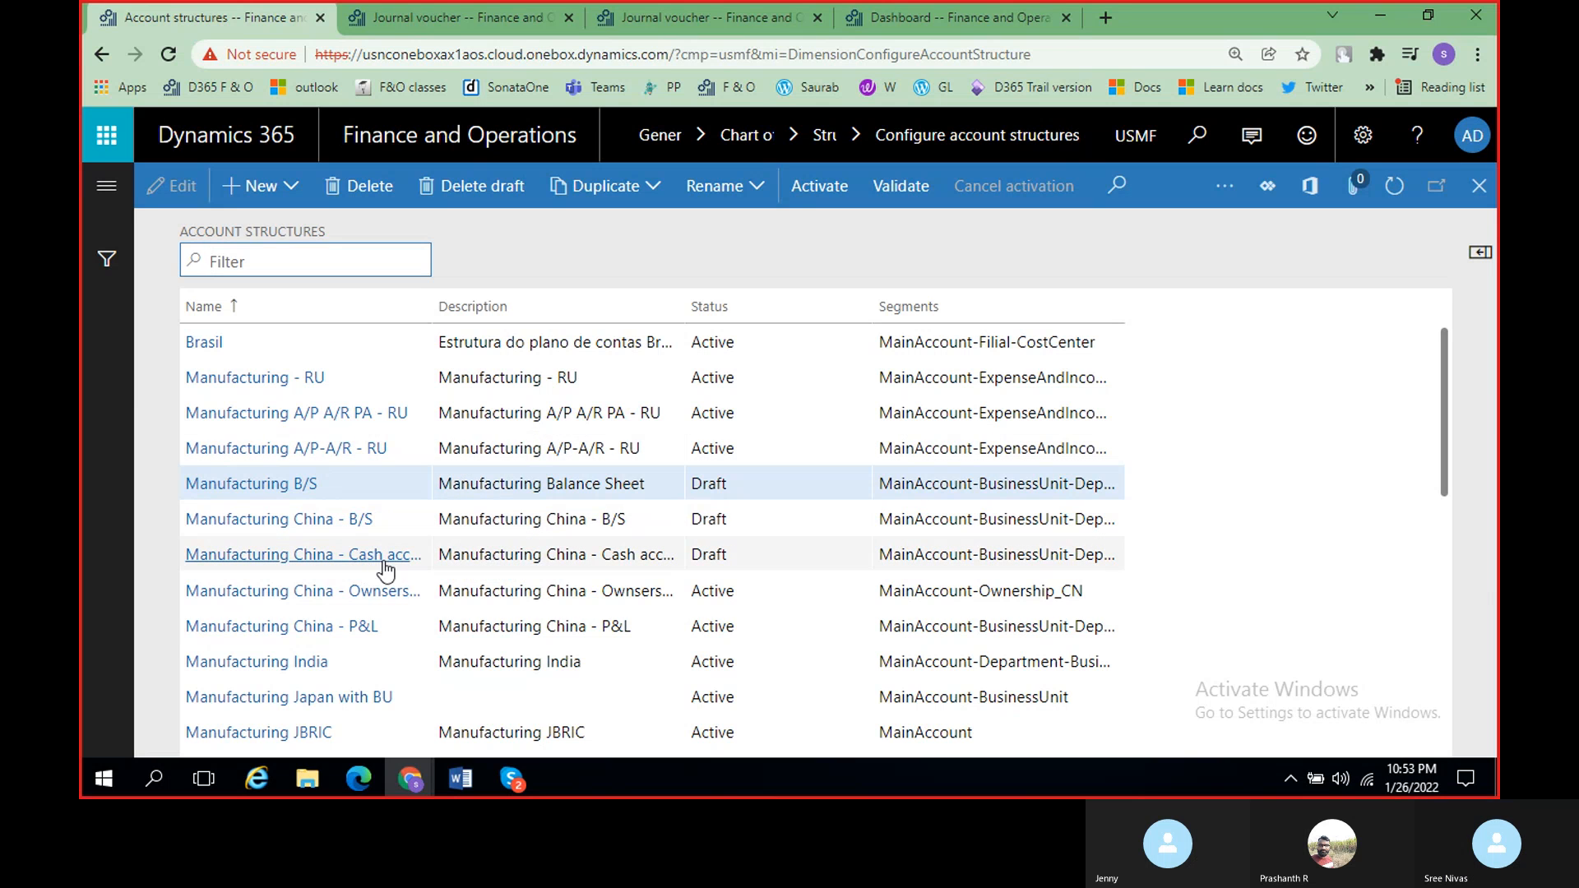
Step: Open the Manufacturing China - P&L account structure and review its main account range and other segment values
left_click(343, 632)
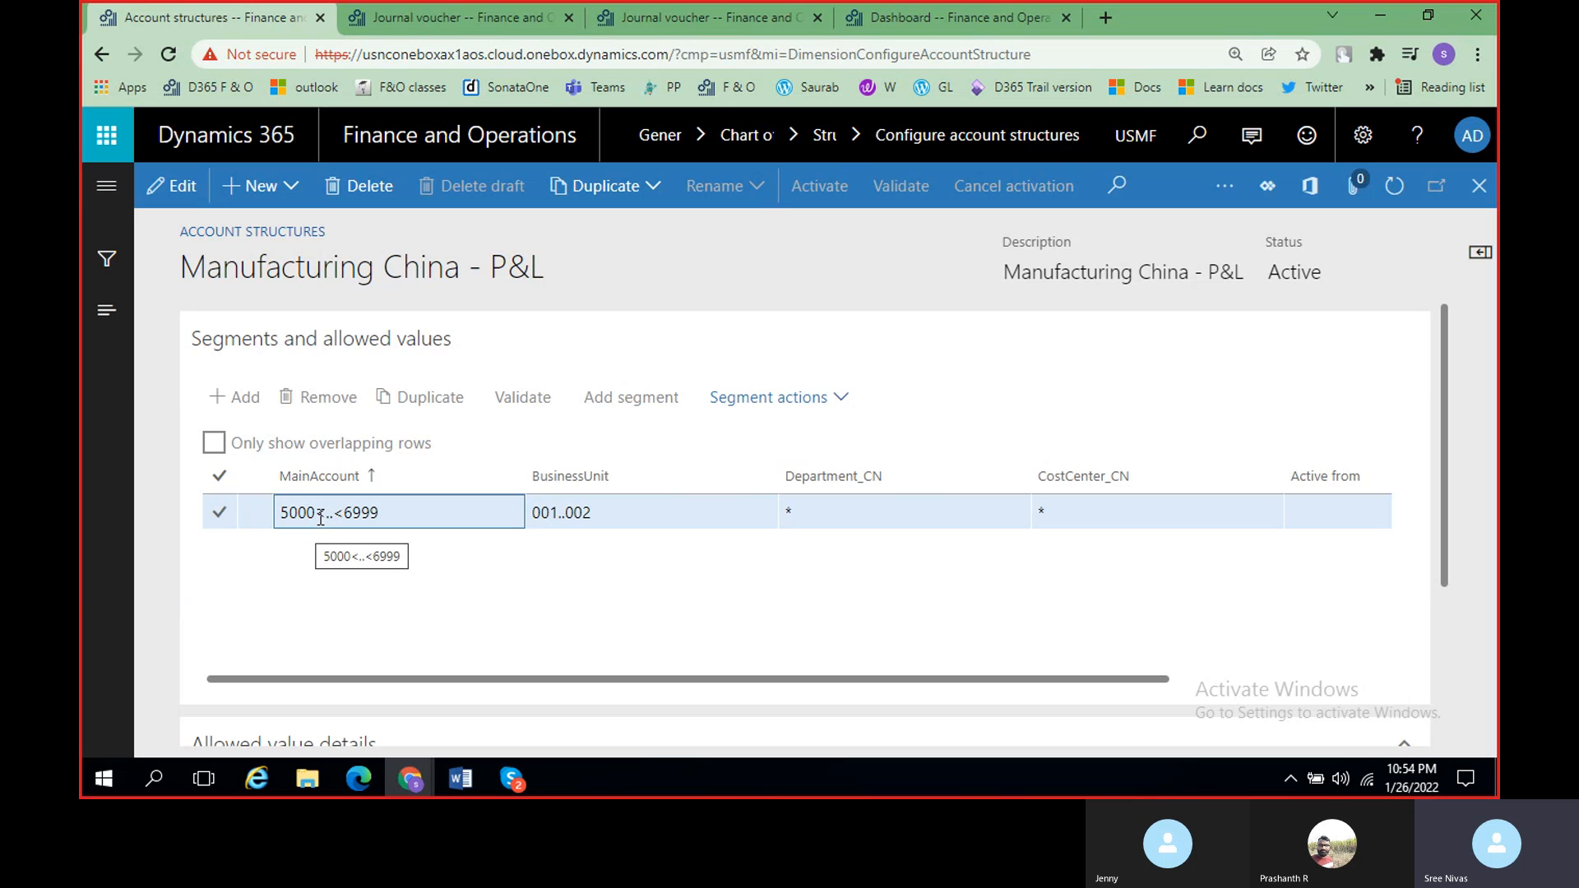
left_click_drag(318, 514, 348, 516)
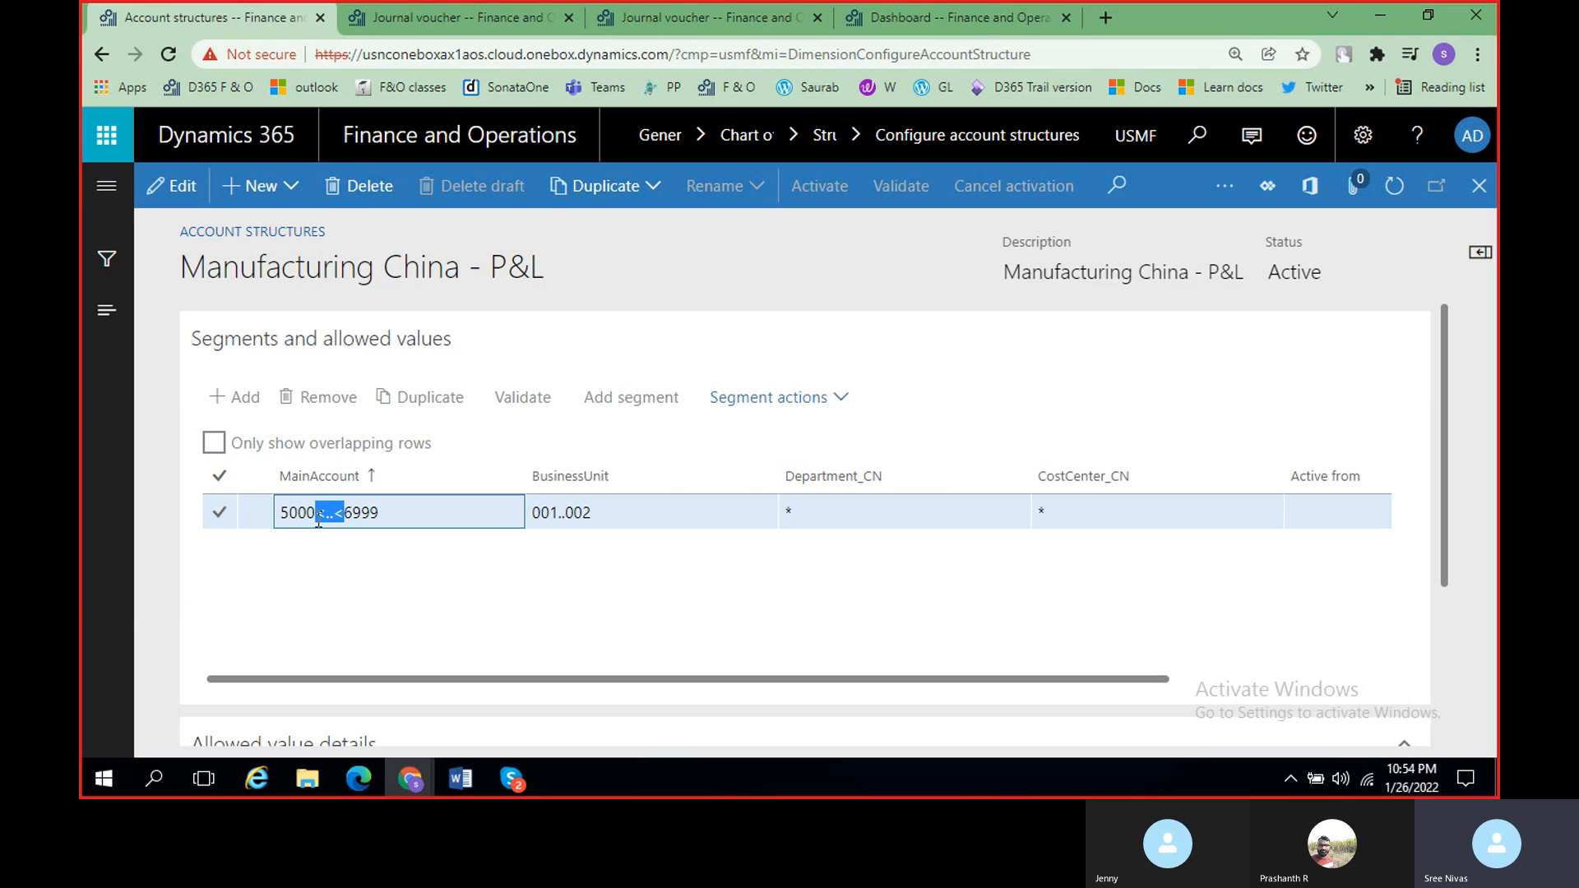
scroll(486, 612, "right", 3)
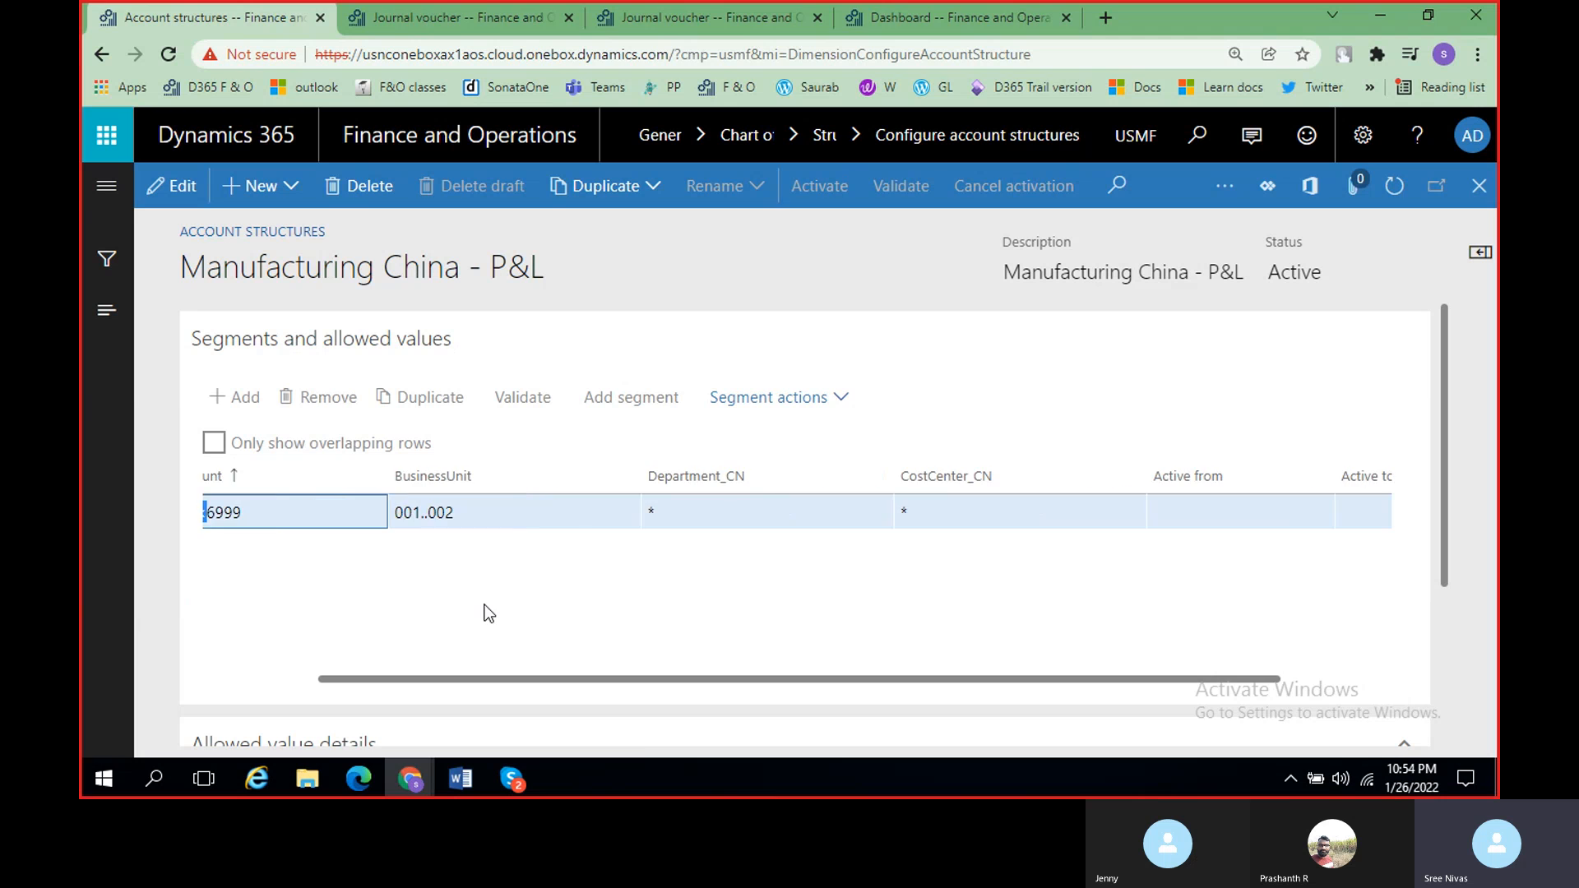
scroll(488, 613, "left", 3)
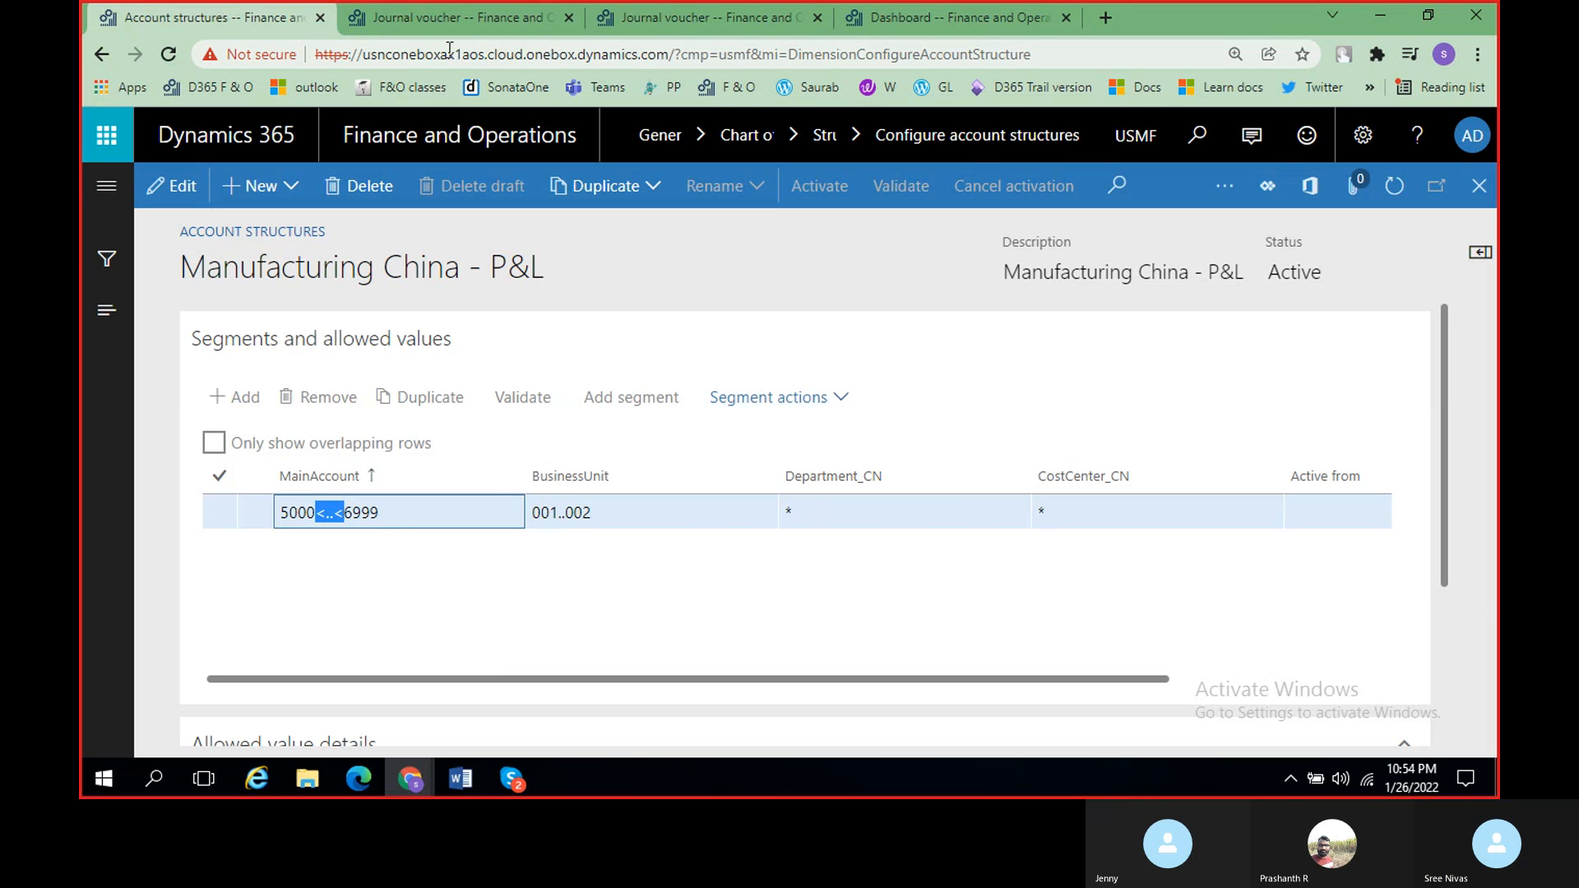
left_click(1154, 138)
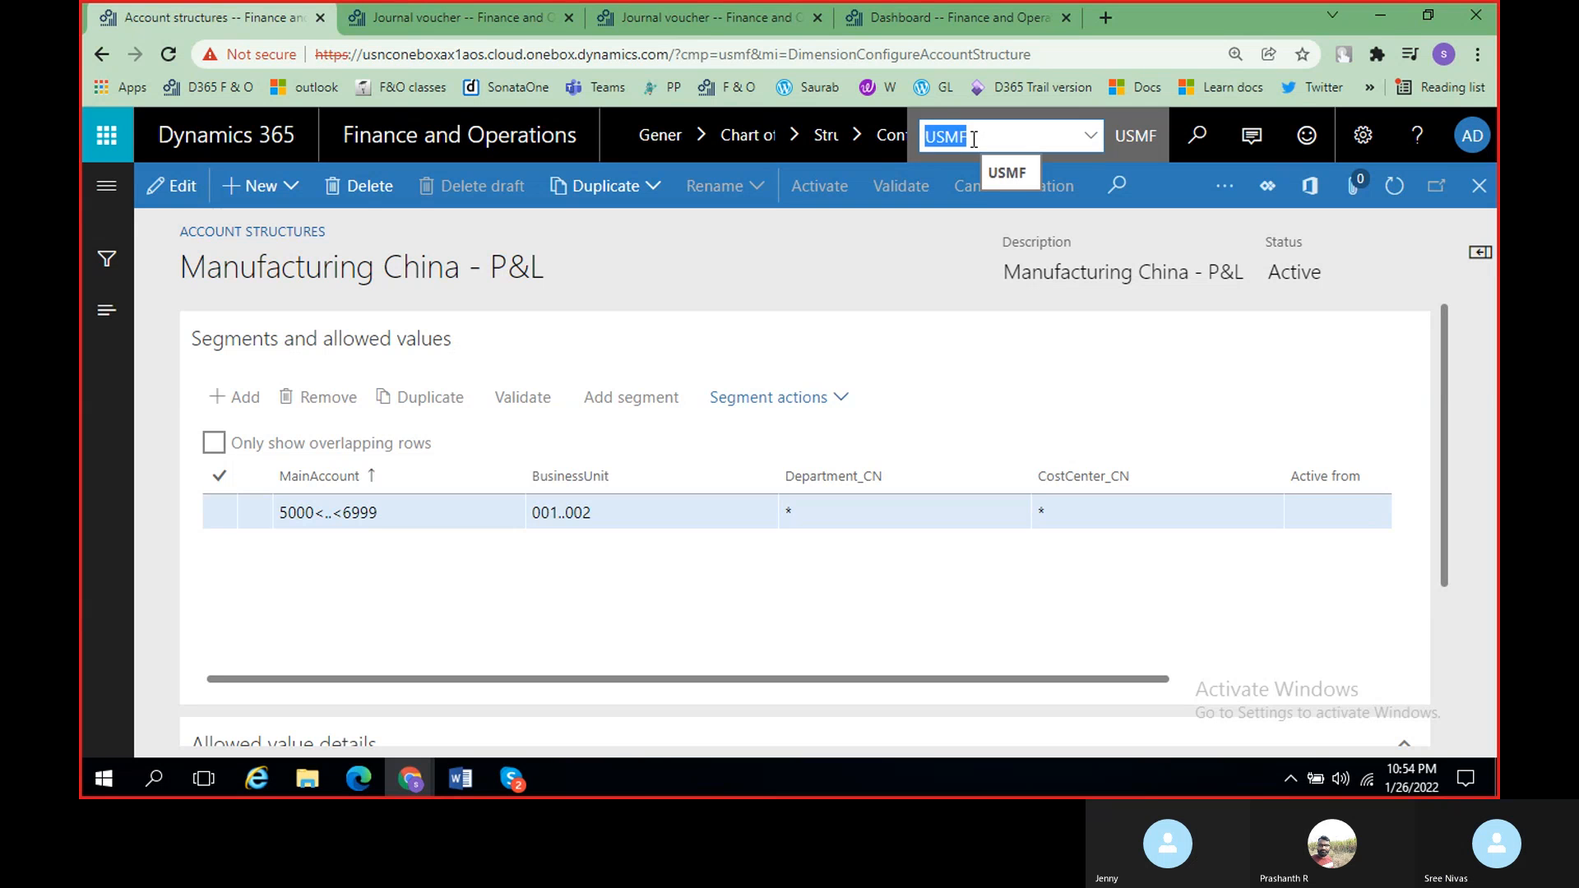
type("BRIT")
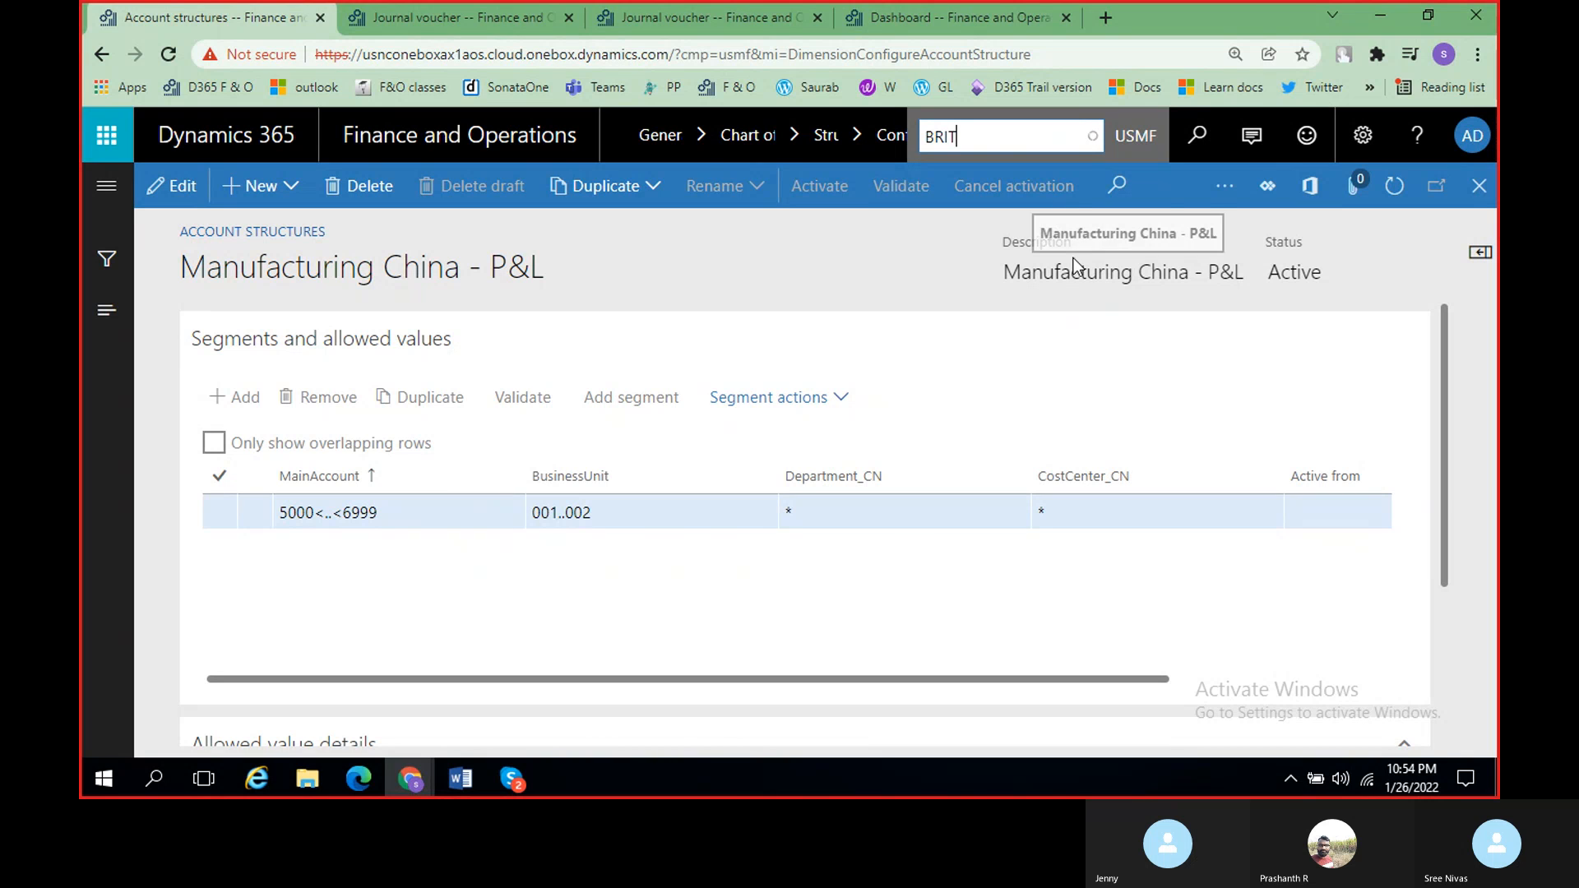
key("BackSpace")
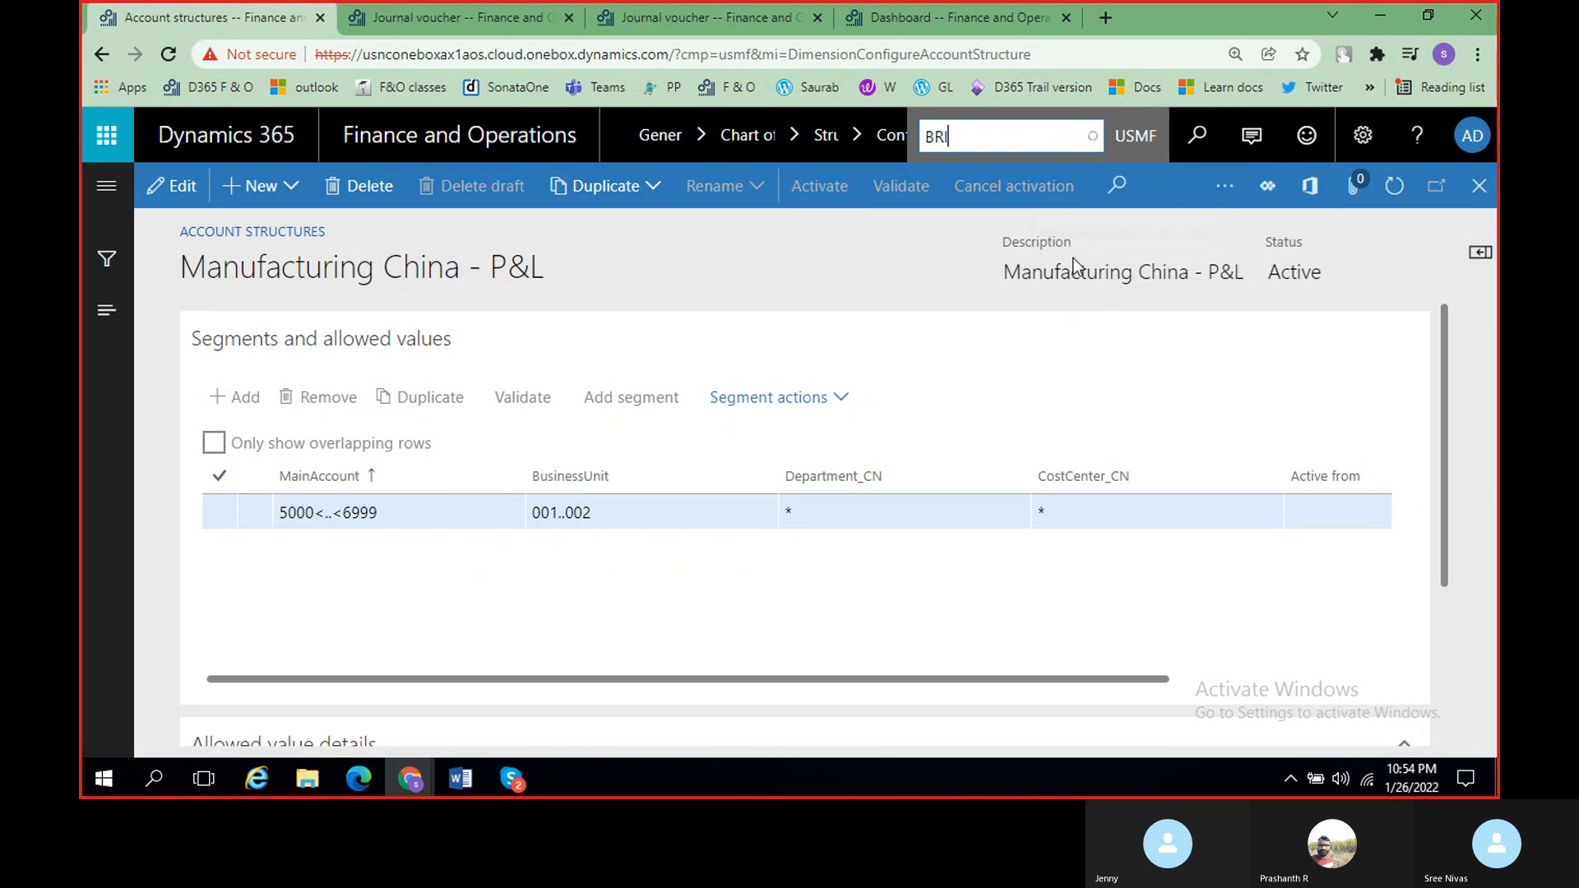
key("BackSpace")
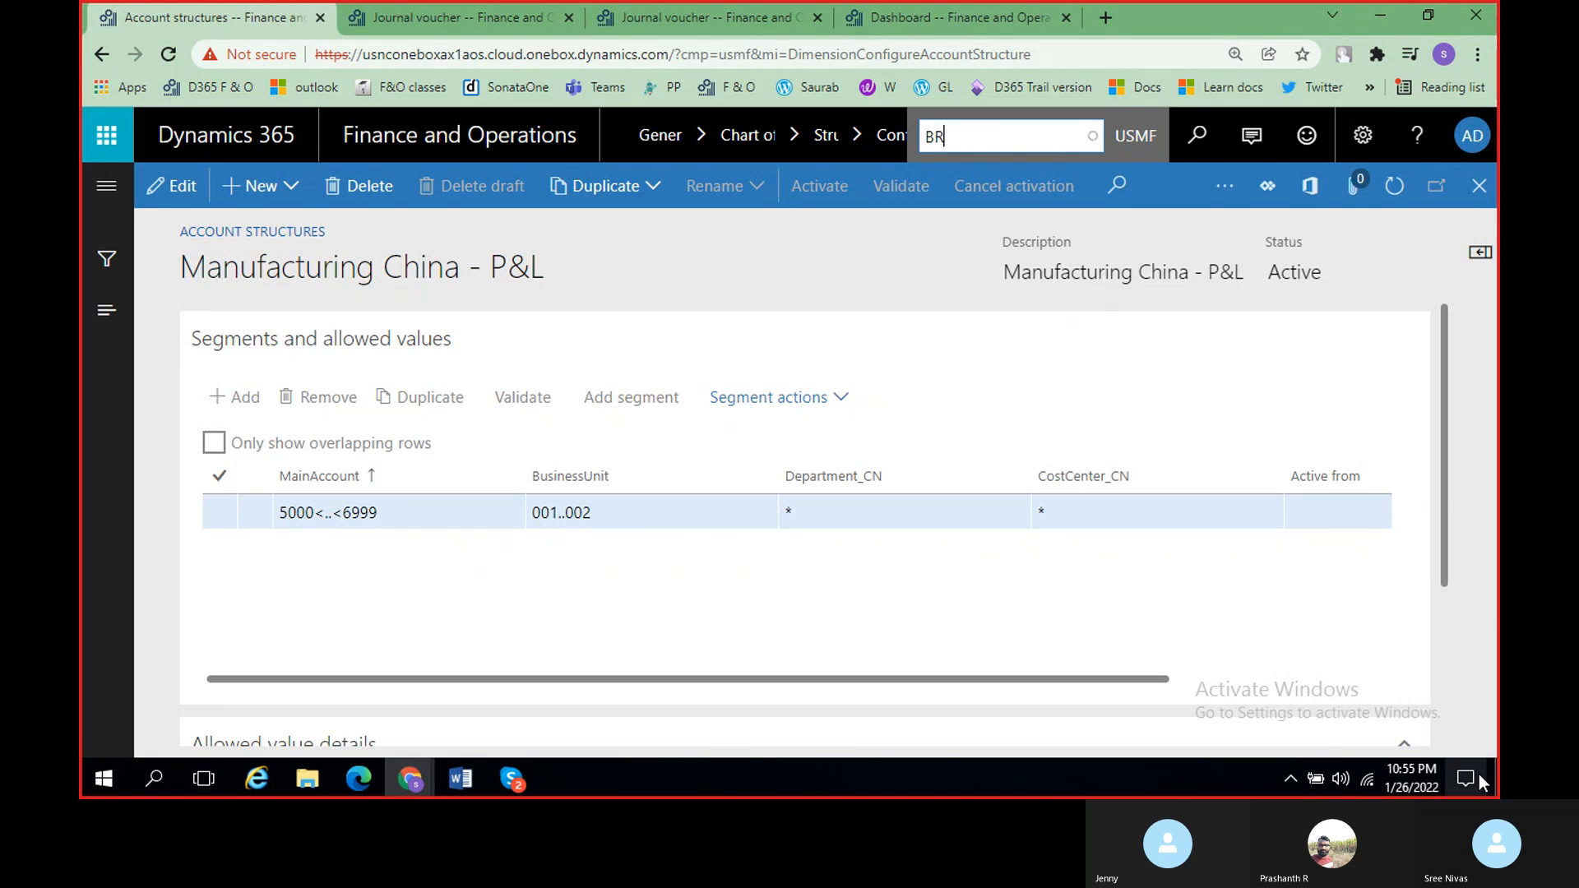
Step: Connect the computer to another secured Wi-Fi network, and return to the account structure page
left_click(1375, 778)
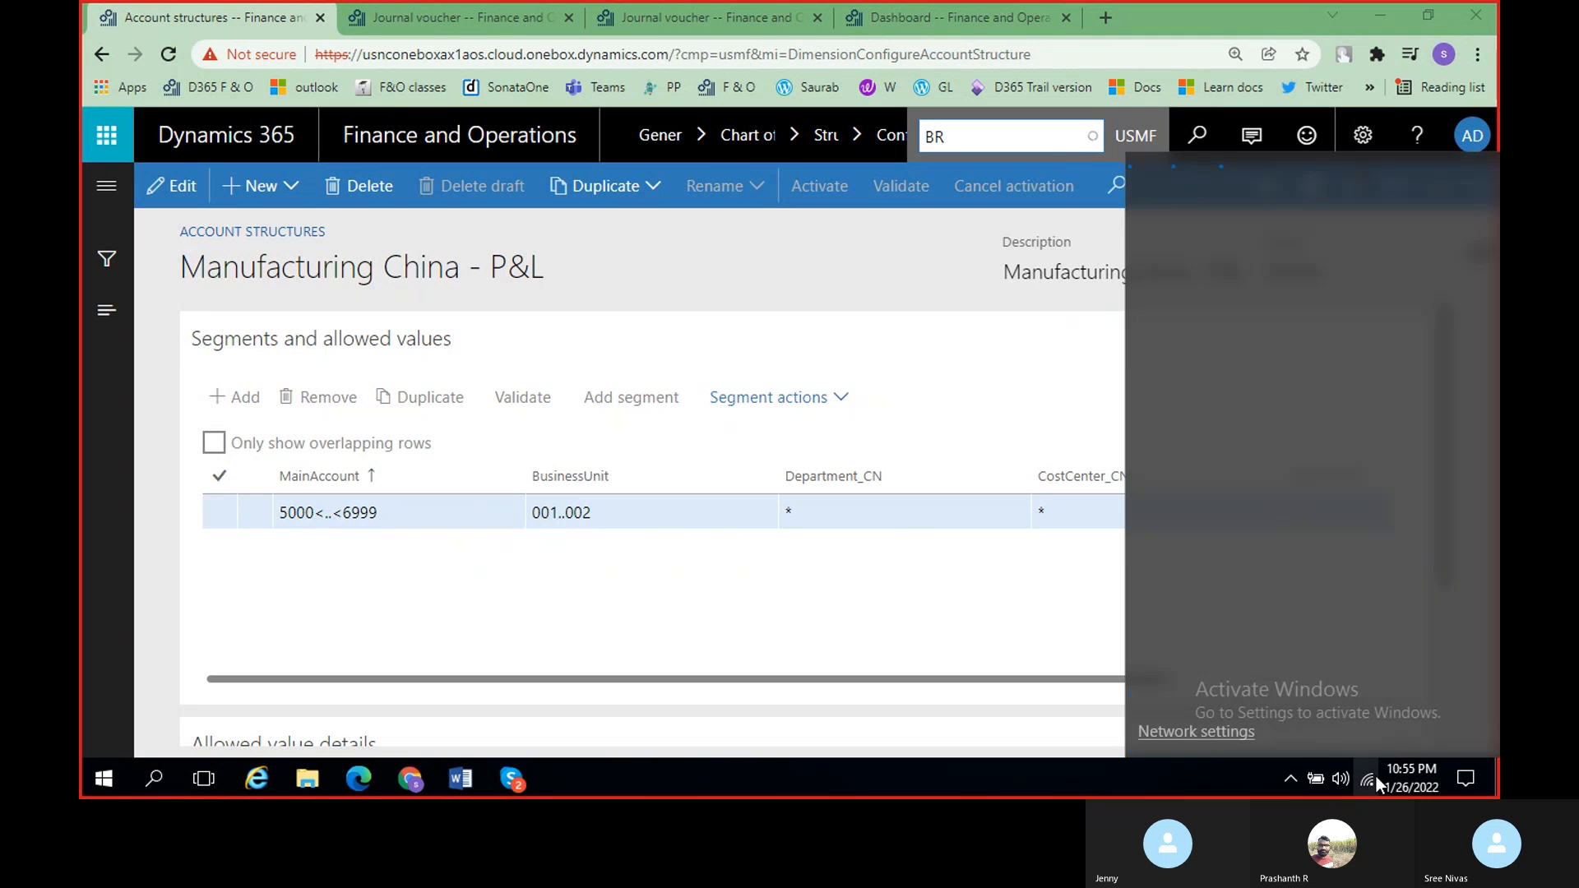
left_click(1336, 265)
left_click(1432, 355)
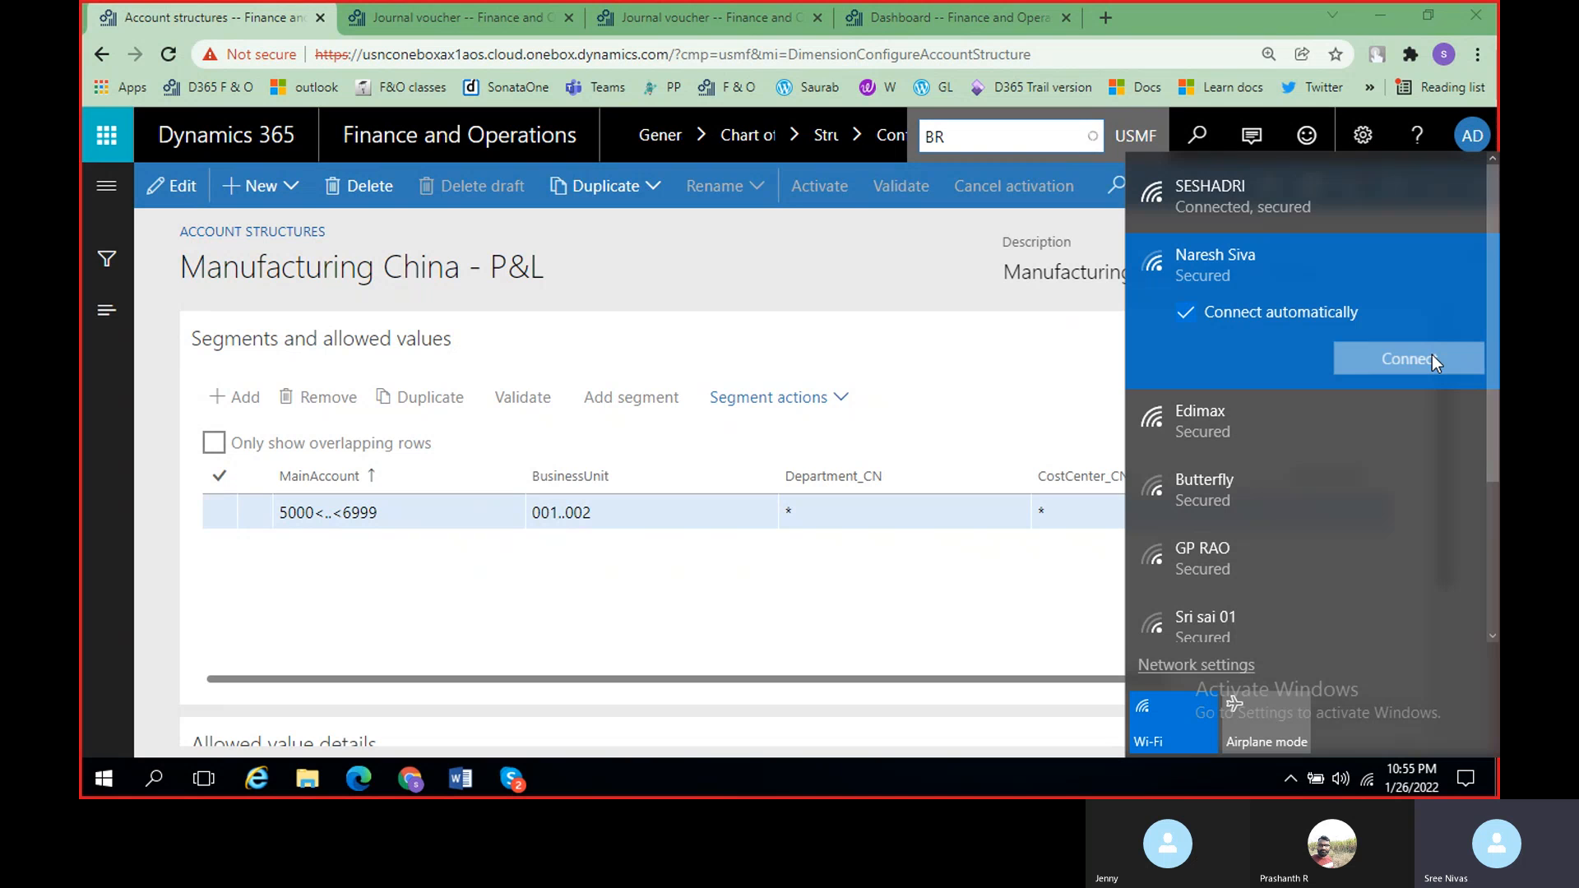
left_click(1066, 613)
Step: Try to switch the company to Britannia by looking it up with BRI and BRIT
left_click(984, 138)
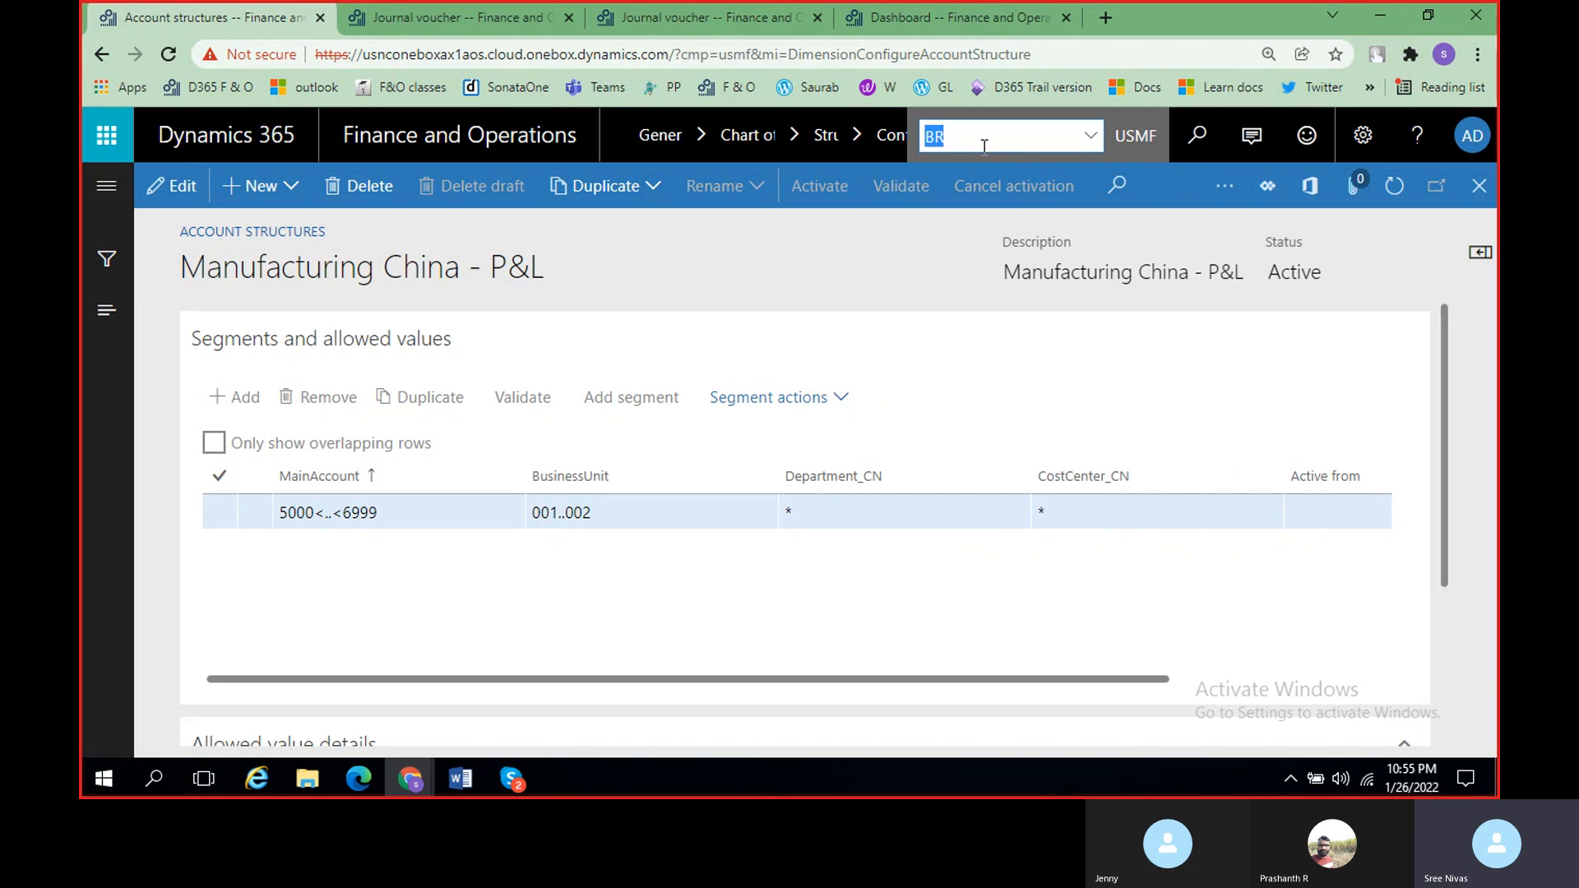
type("BRI")
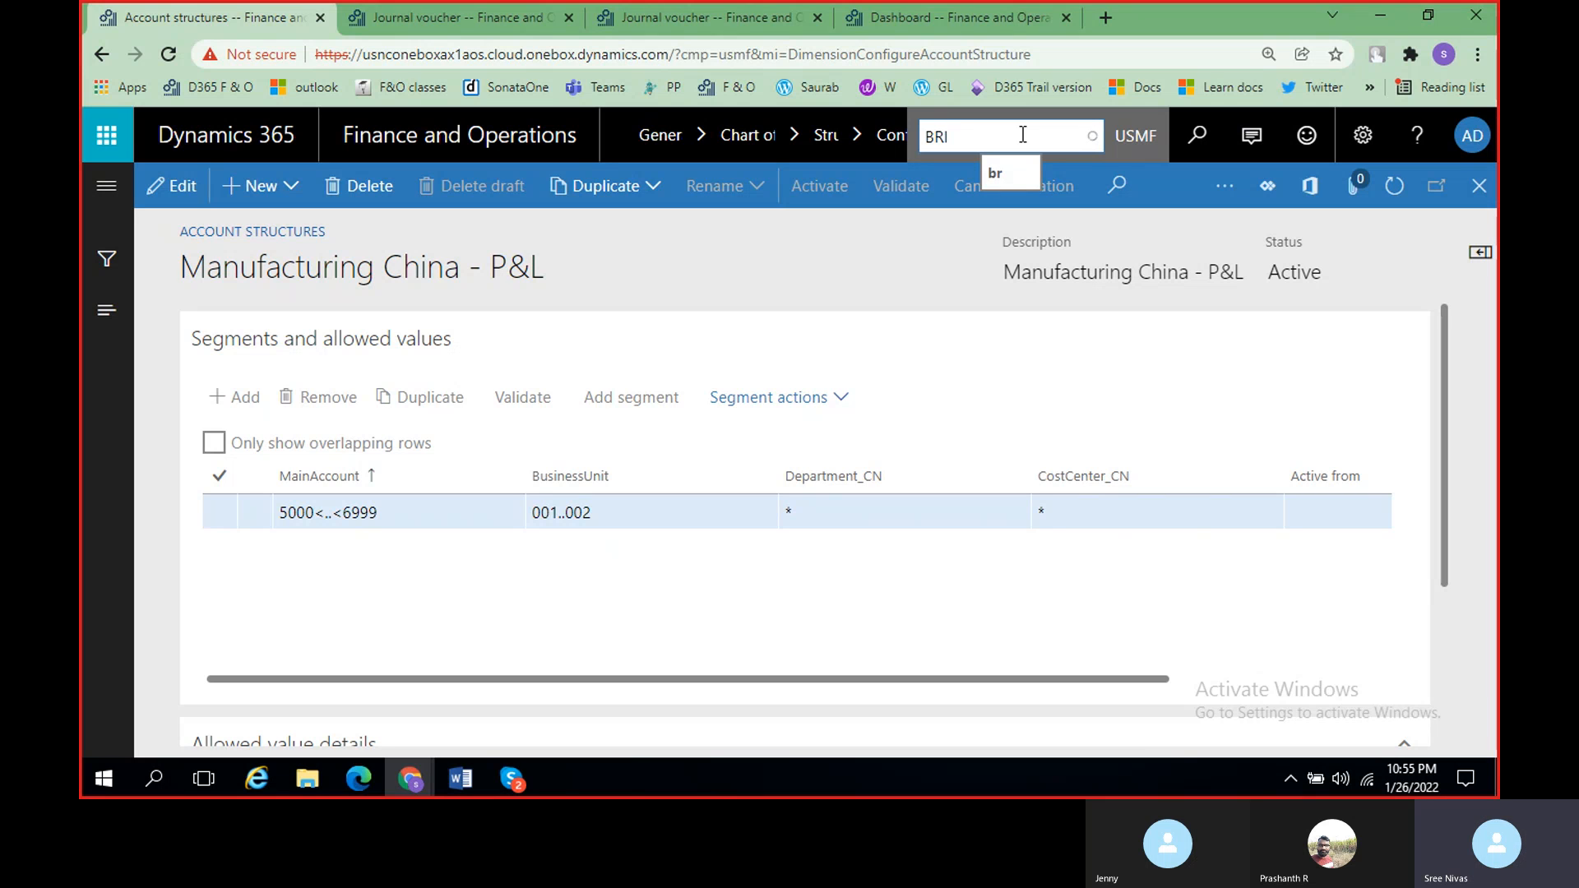
key("Return")
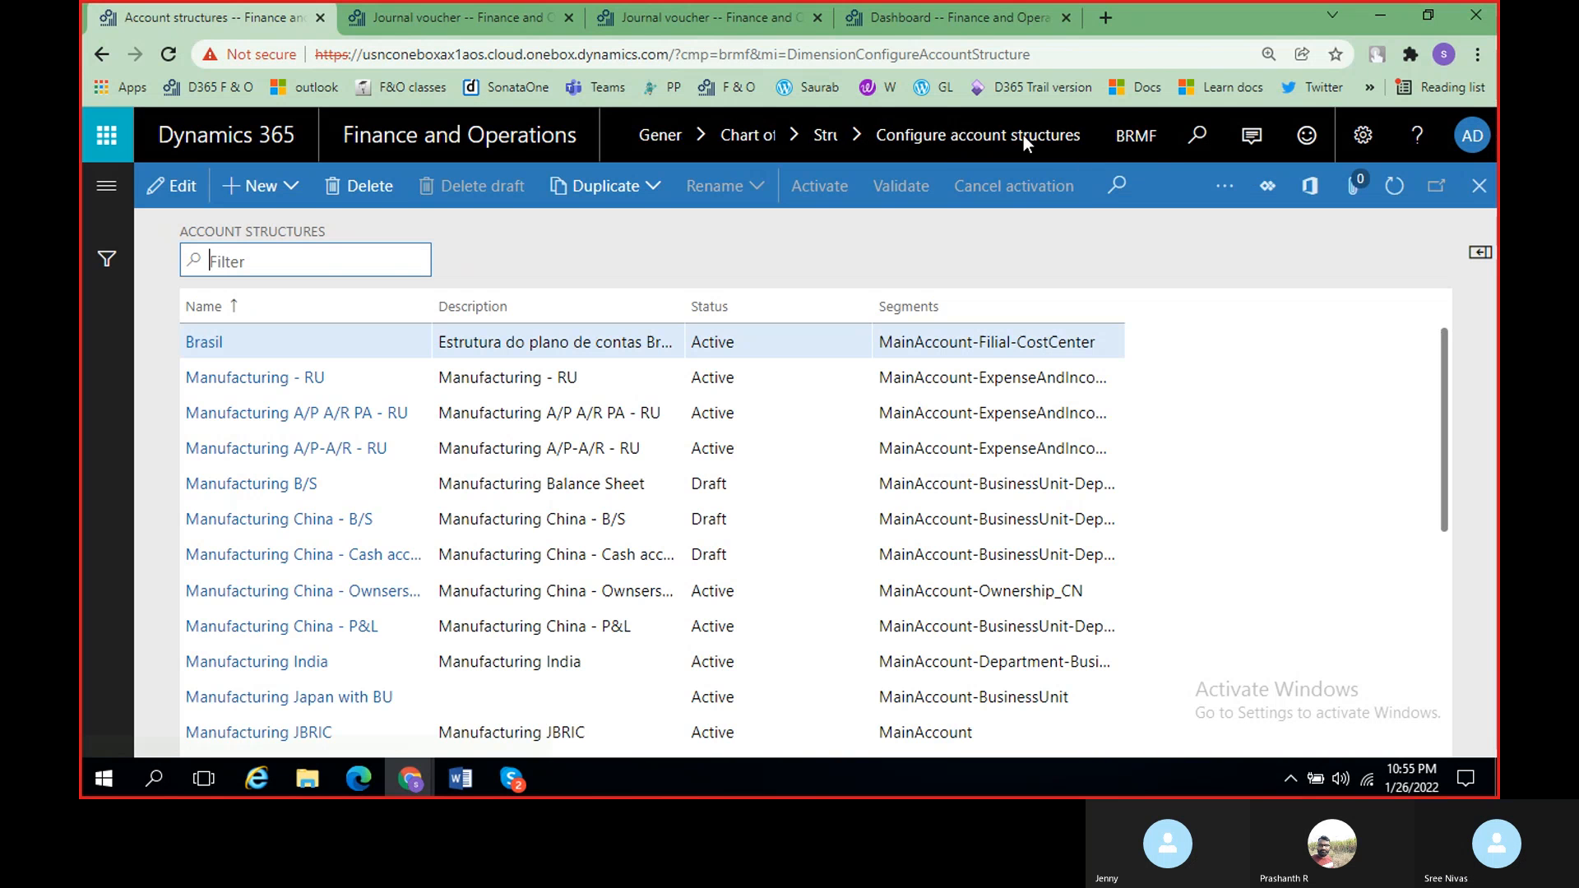
left_click(1135, 135)
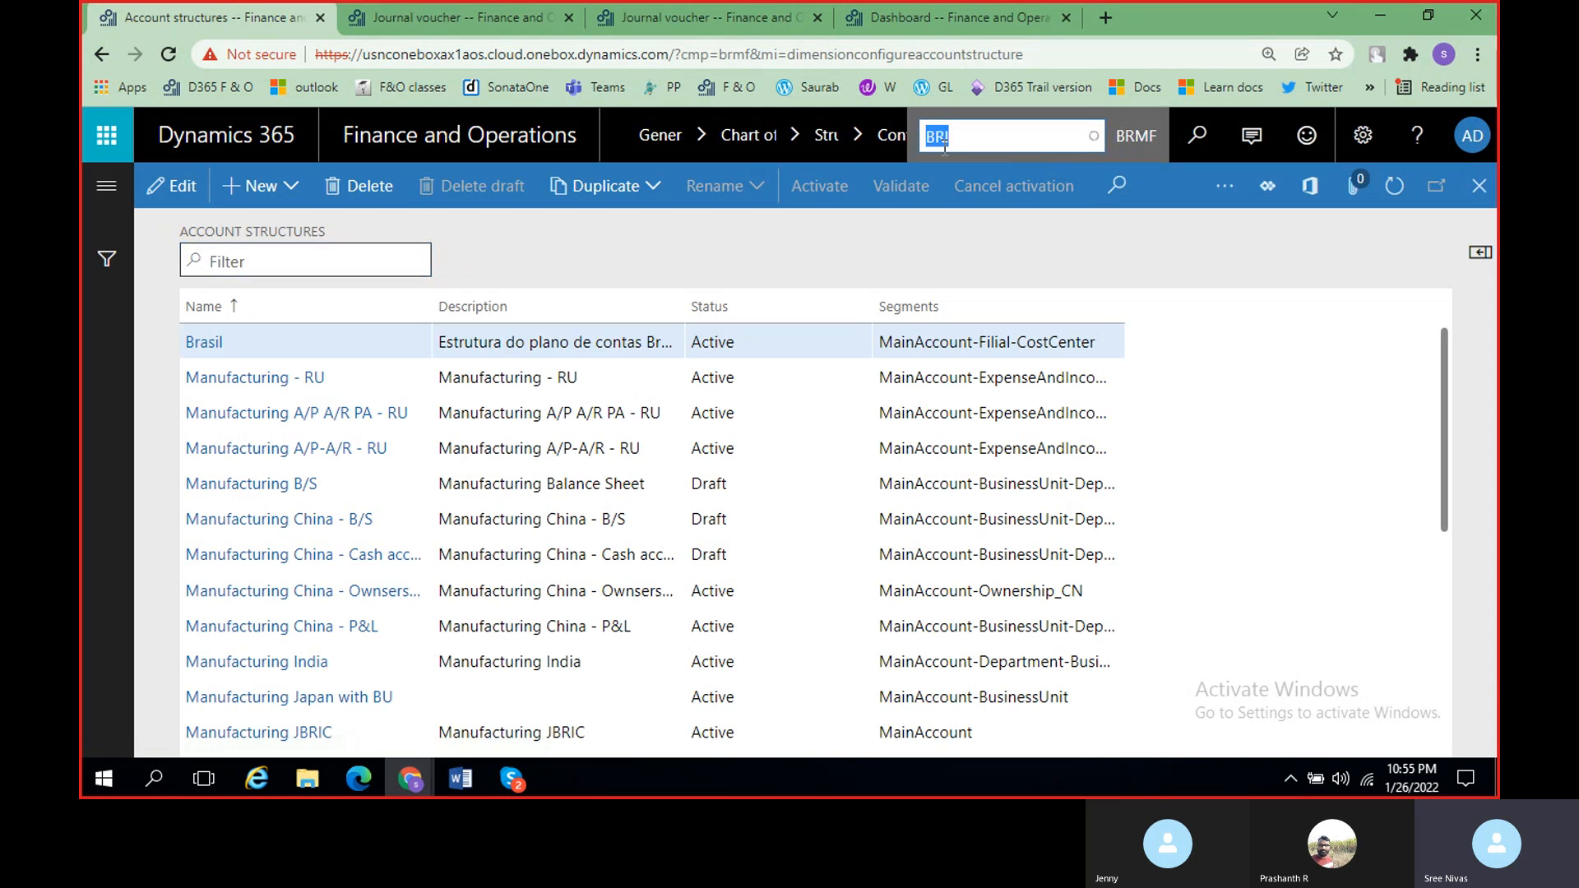
key("BackSpace")
type("BR")
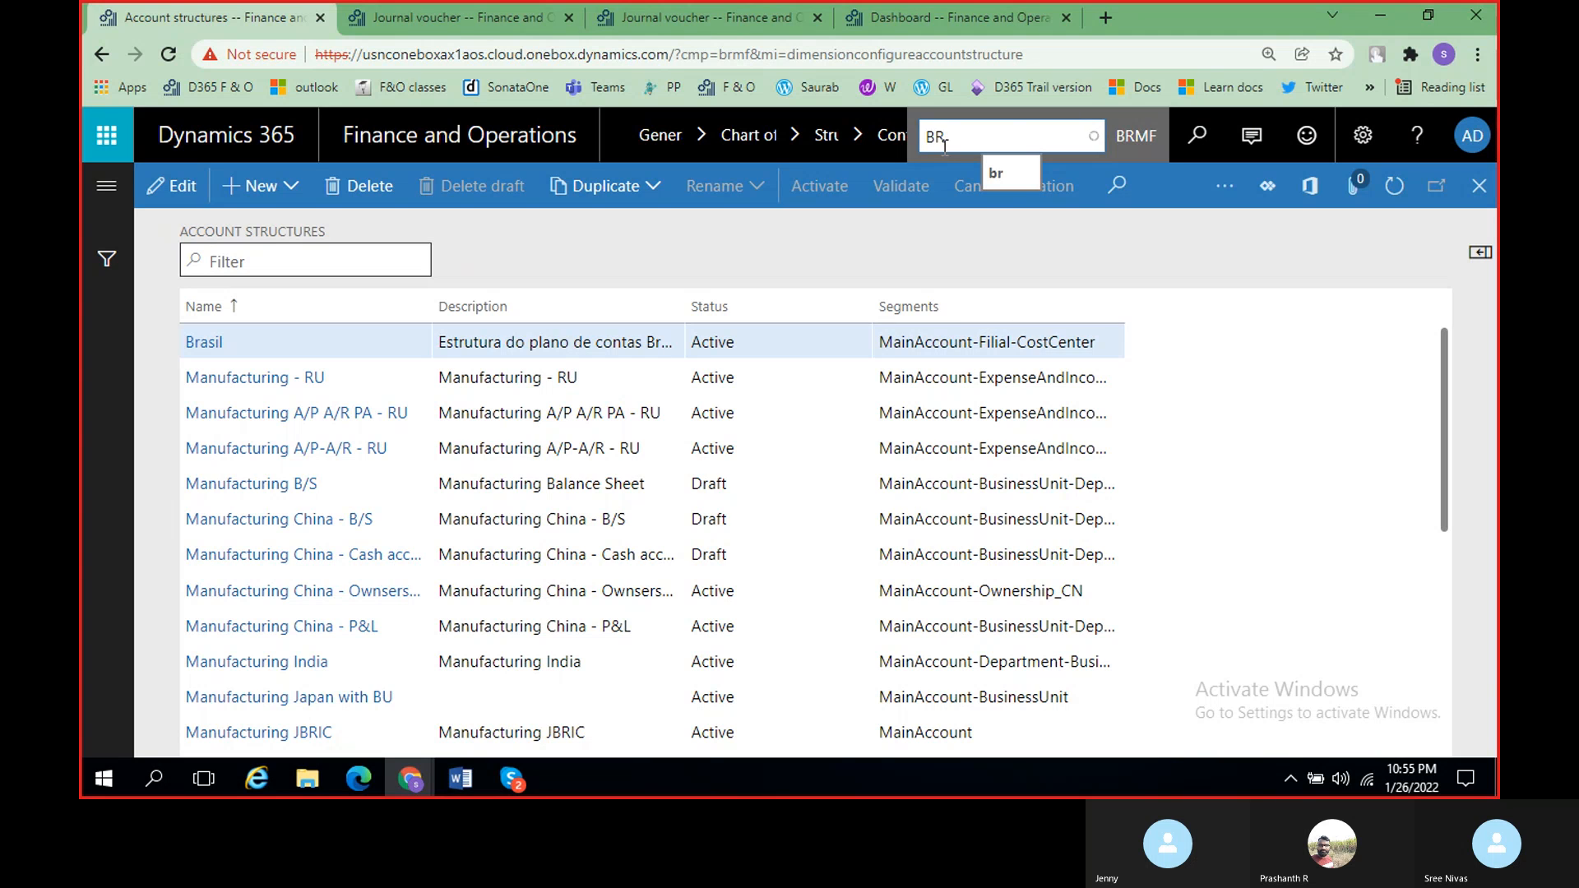
type("IT")
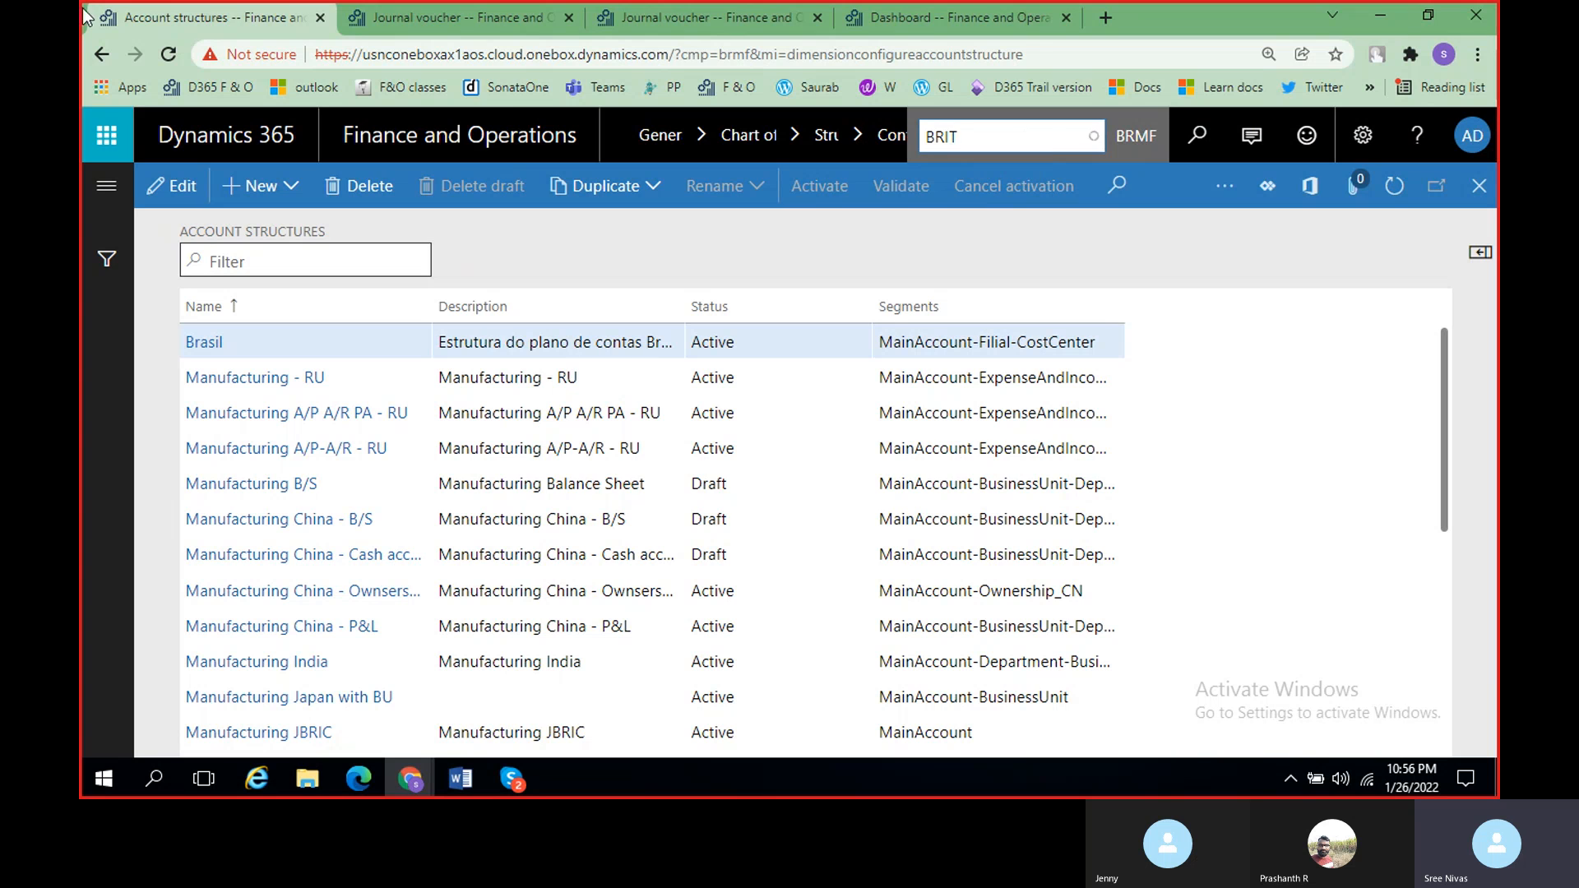
Step: Duplicate the account structures browser tab and close the original one
right_click(243, 13)
left_click(373, 161)
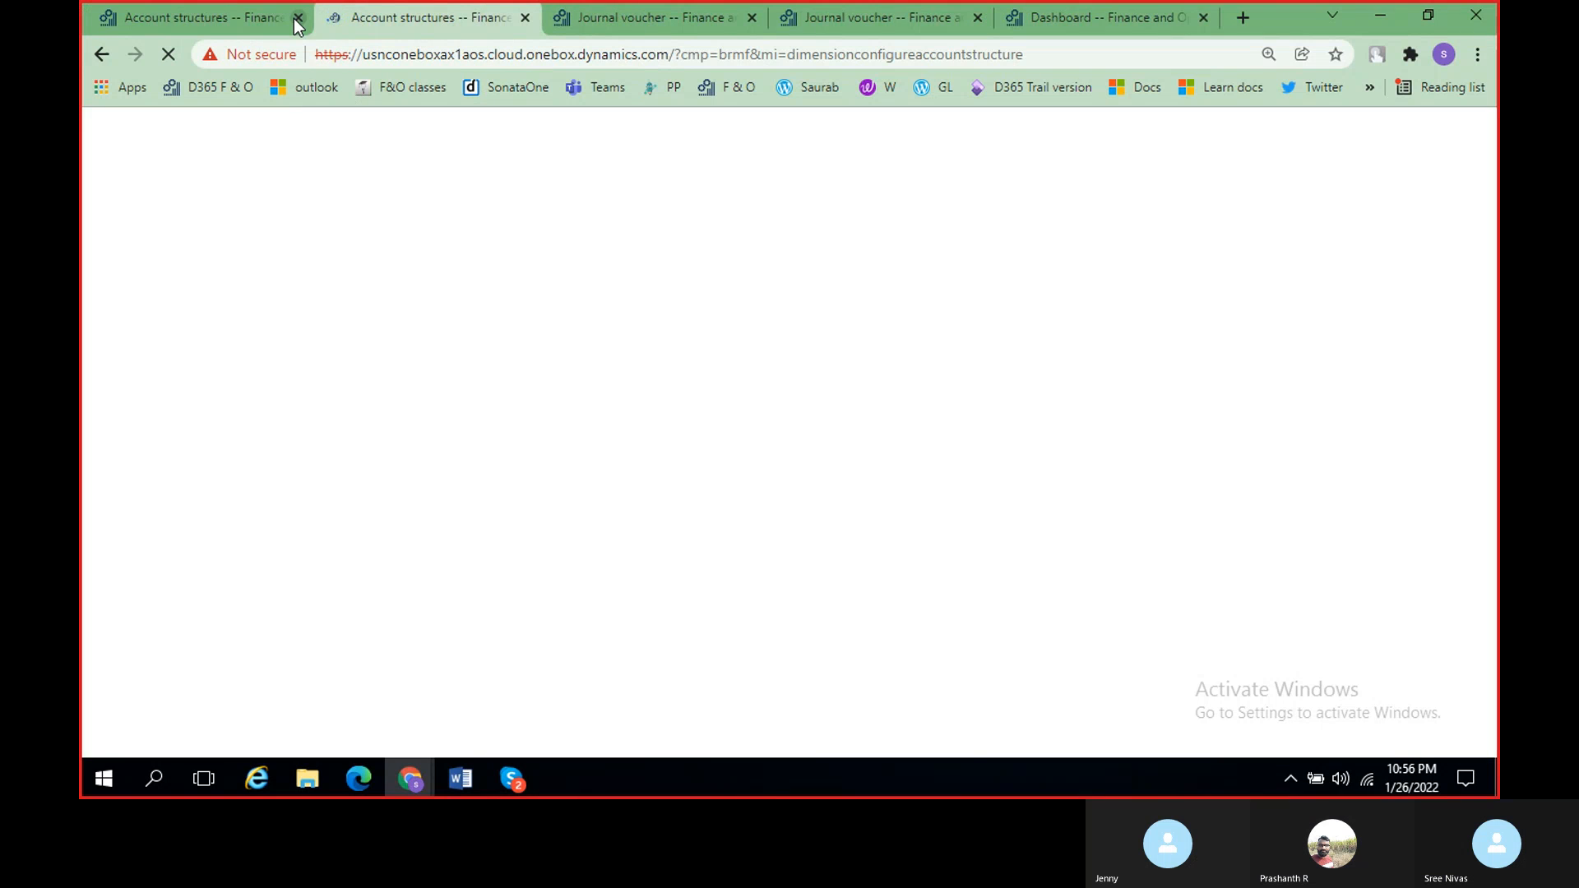
left_click(298, 18)
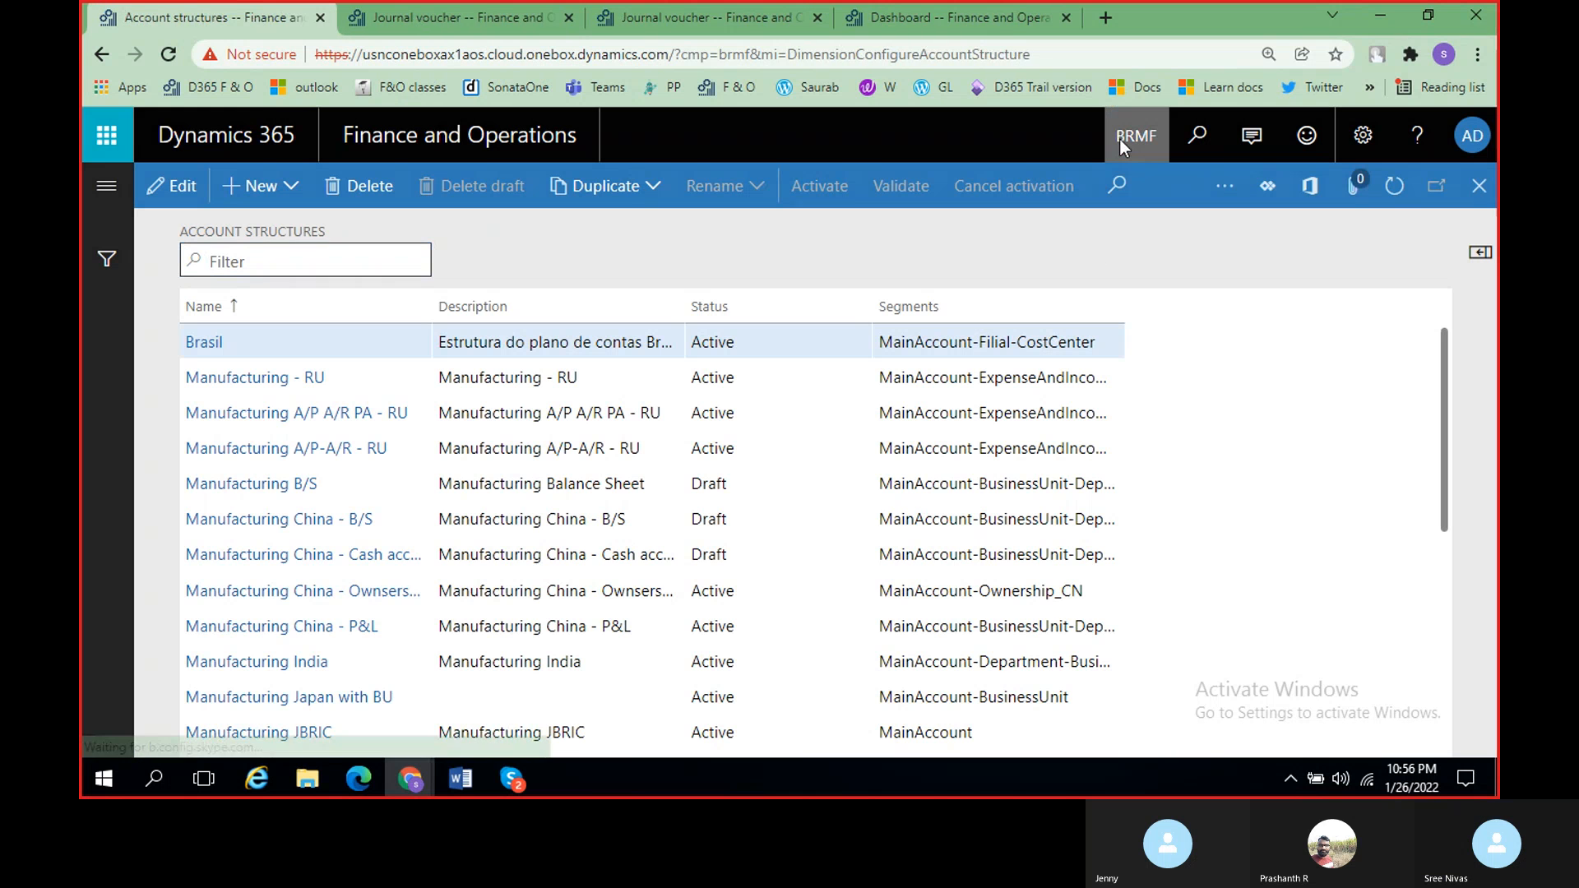
Step: Switch the company to Britannia (BTN) by looking it up with BRI
left_click(1120, 140)
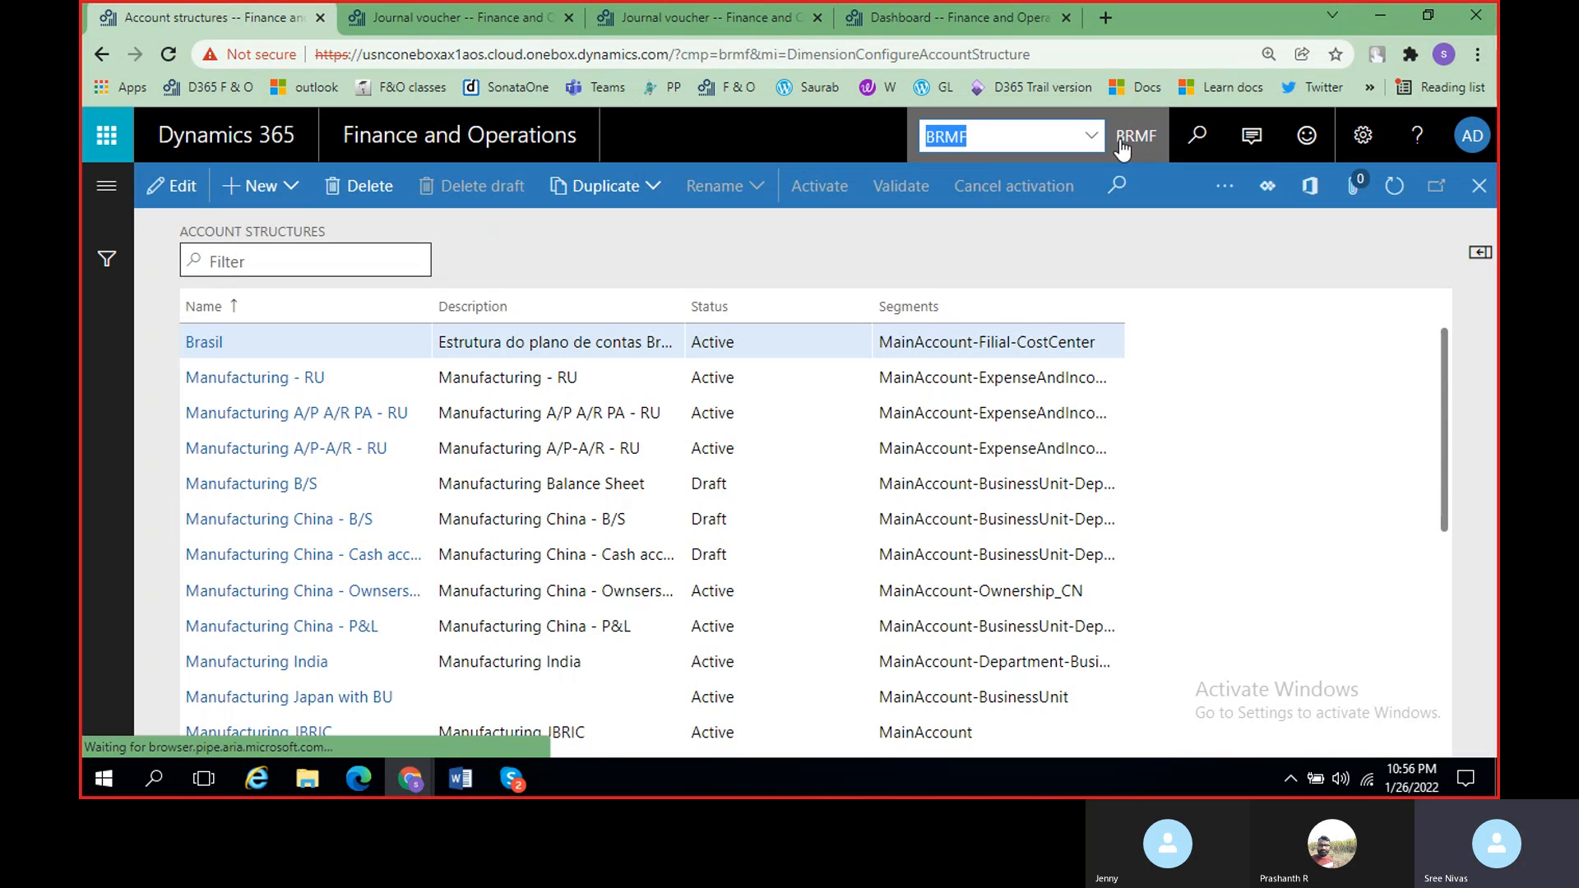
type("BR")
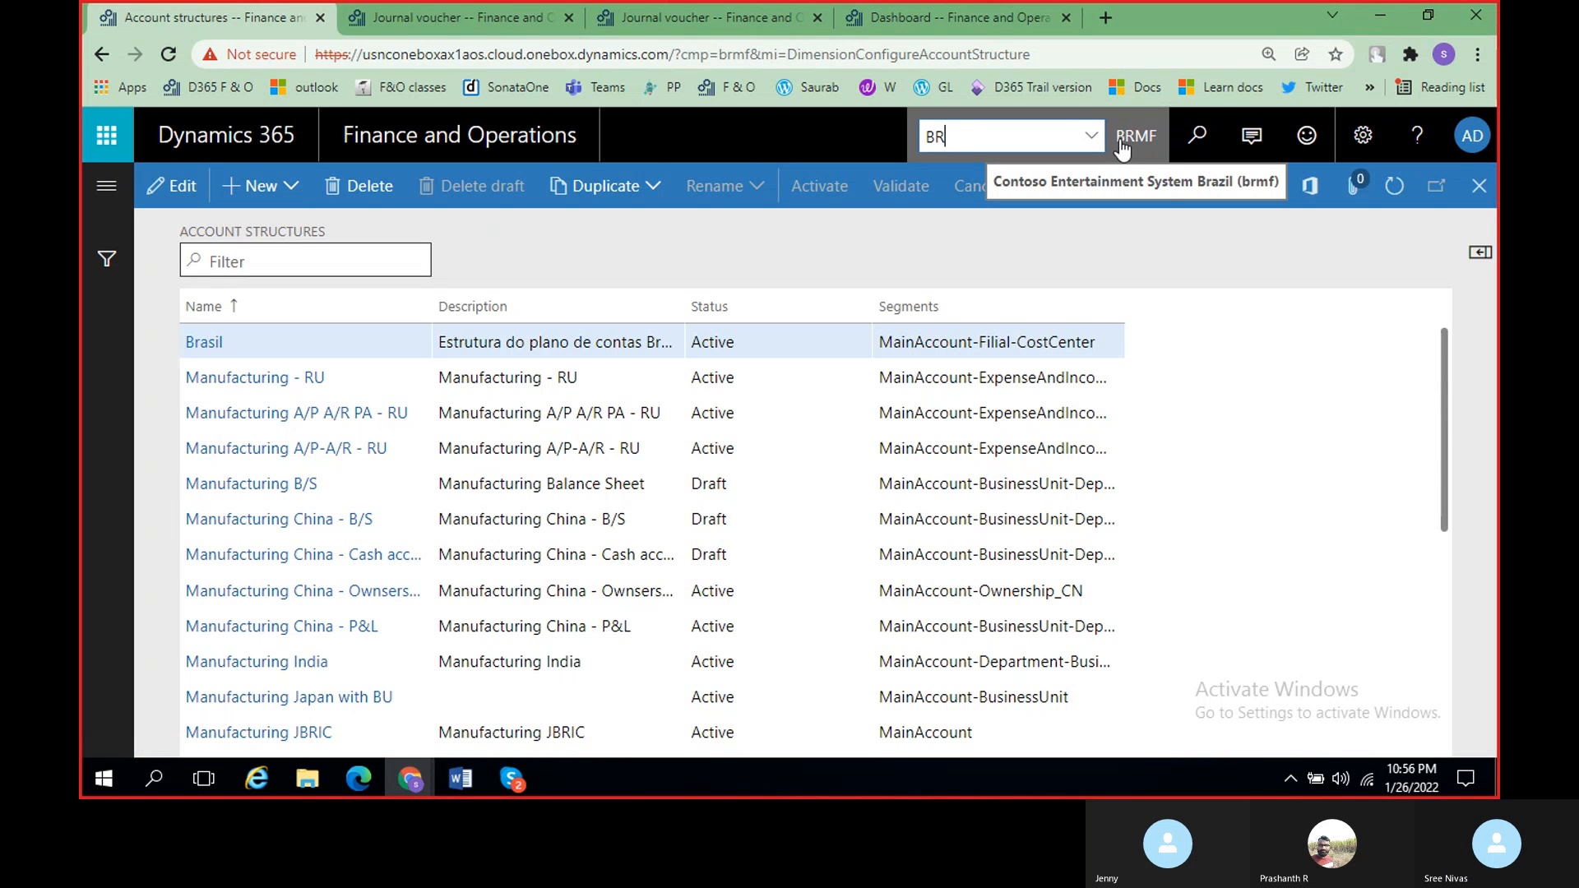
type("I")
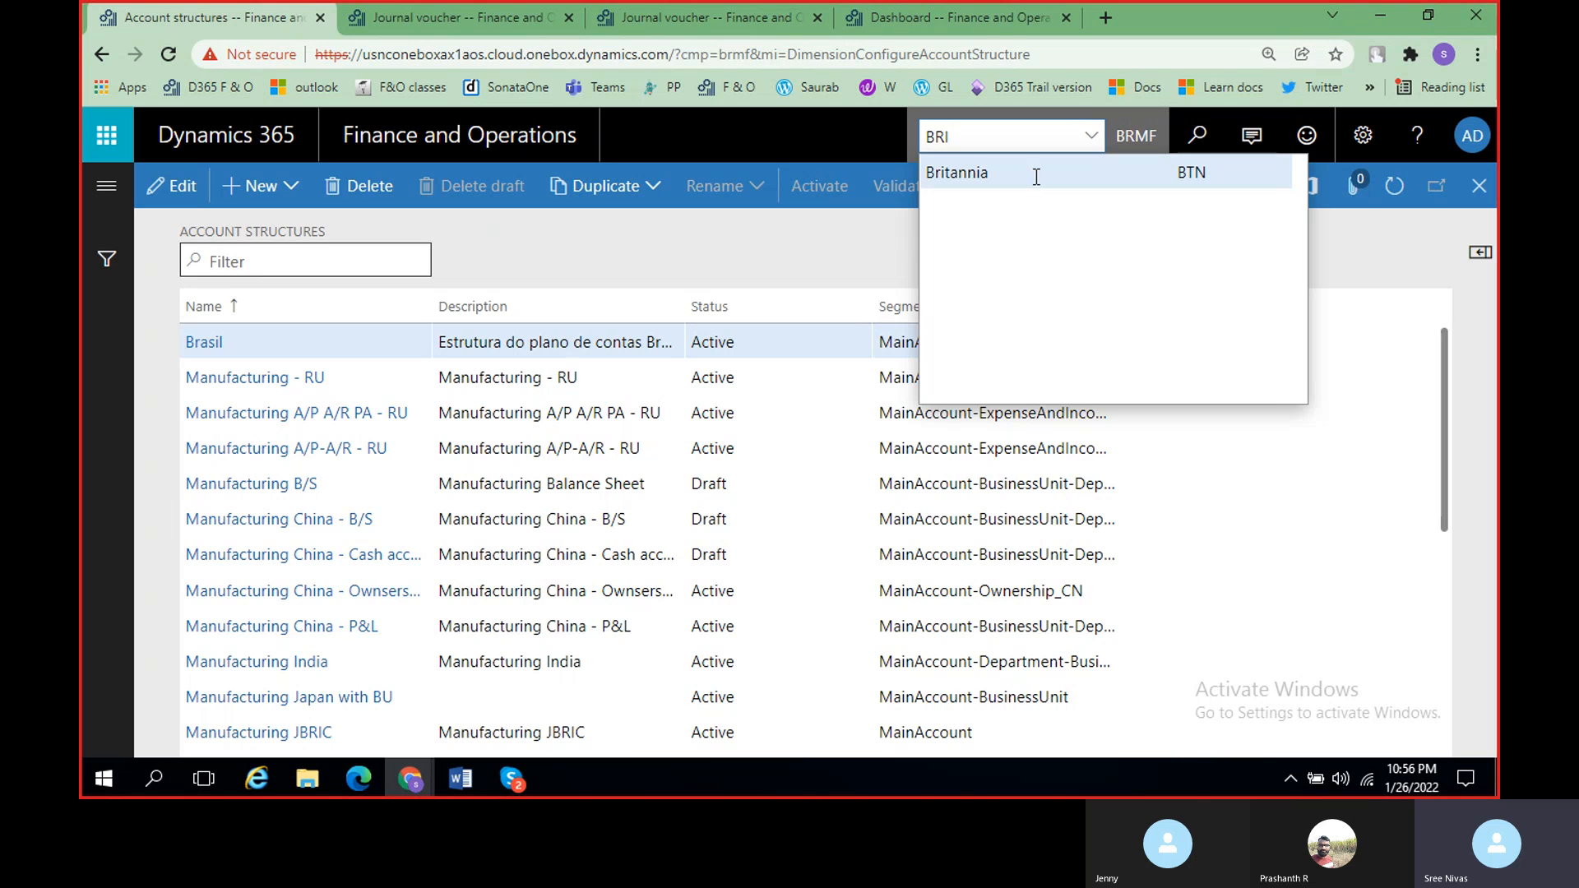
left_click(1035, 175)
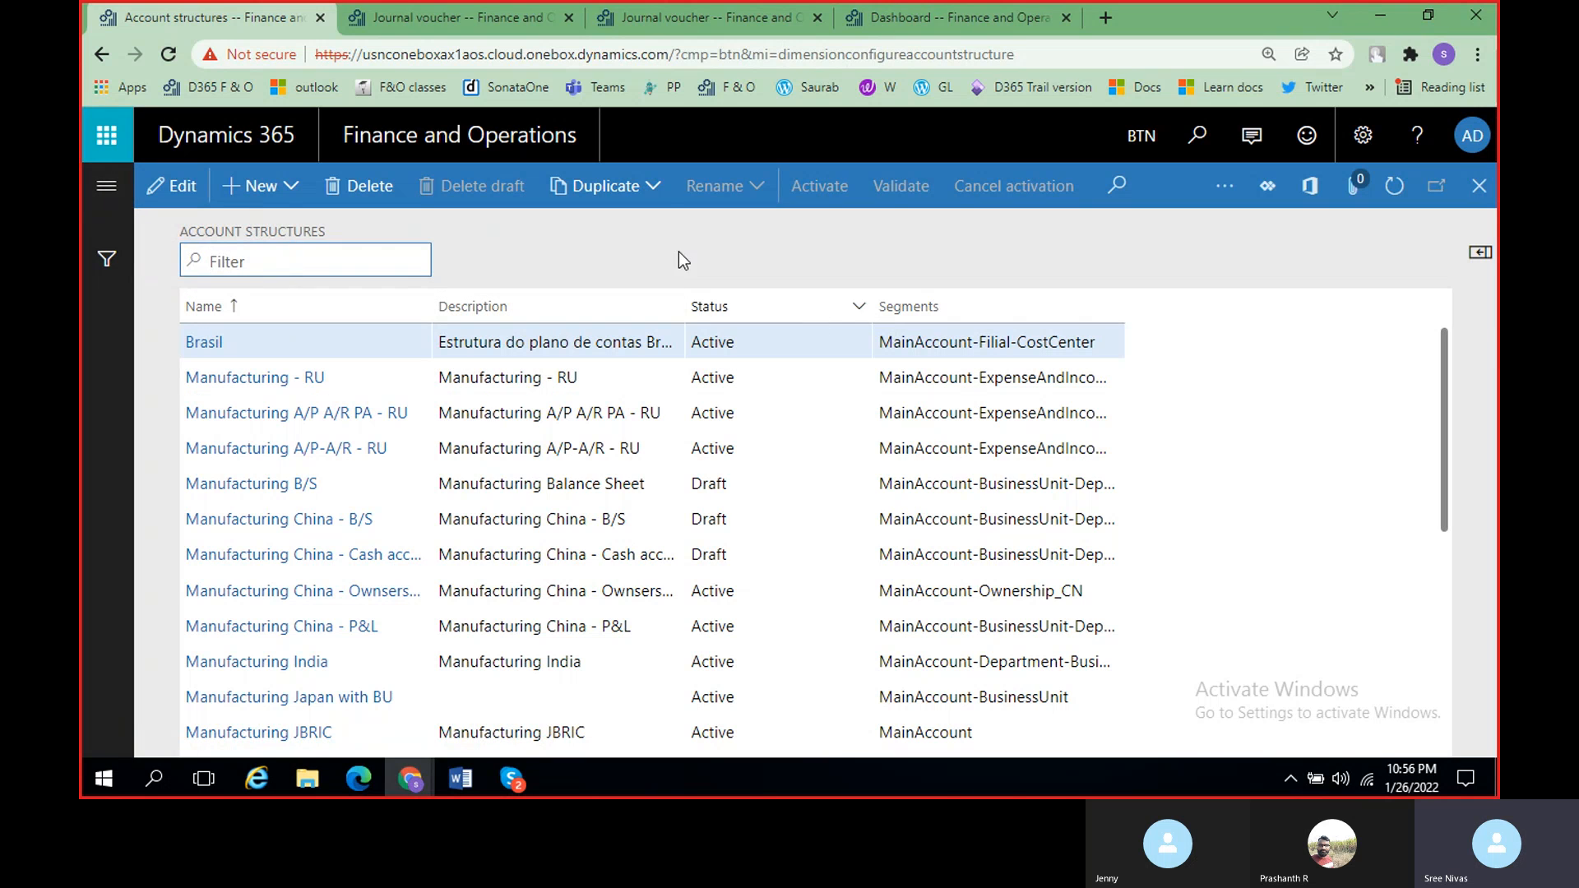
Step: Start a new account structure and name it BRT B/S
left_click(271, 193)
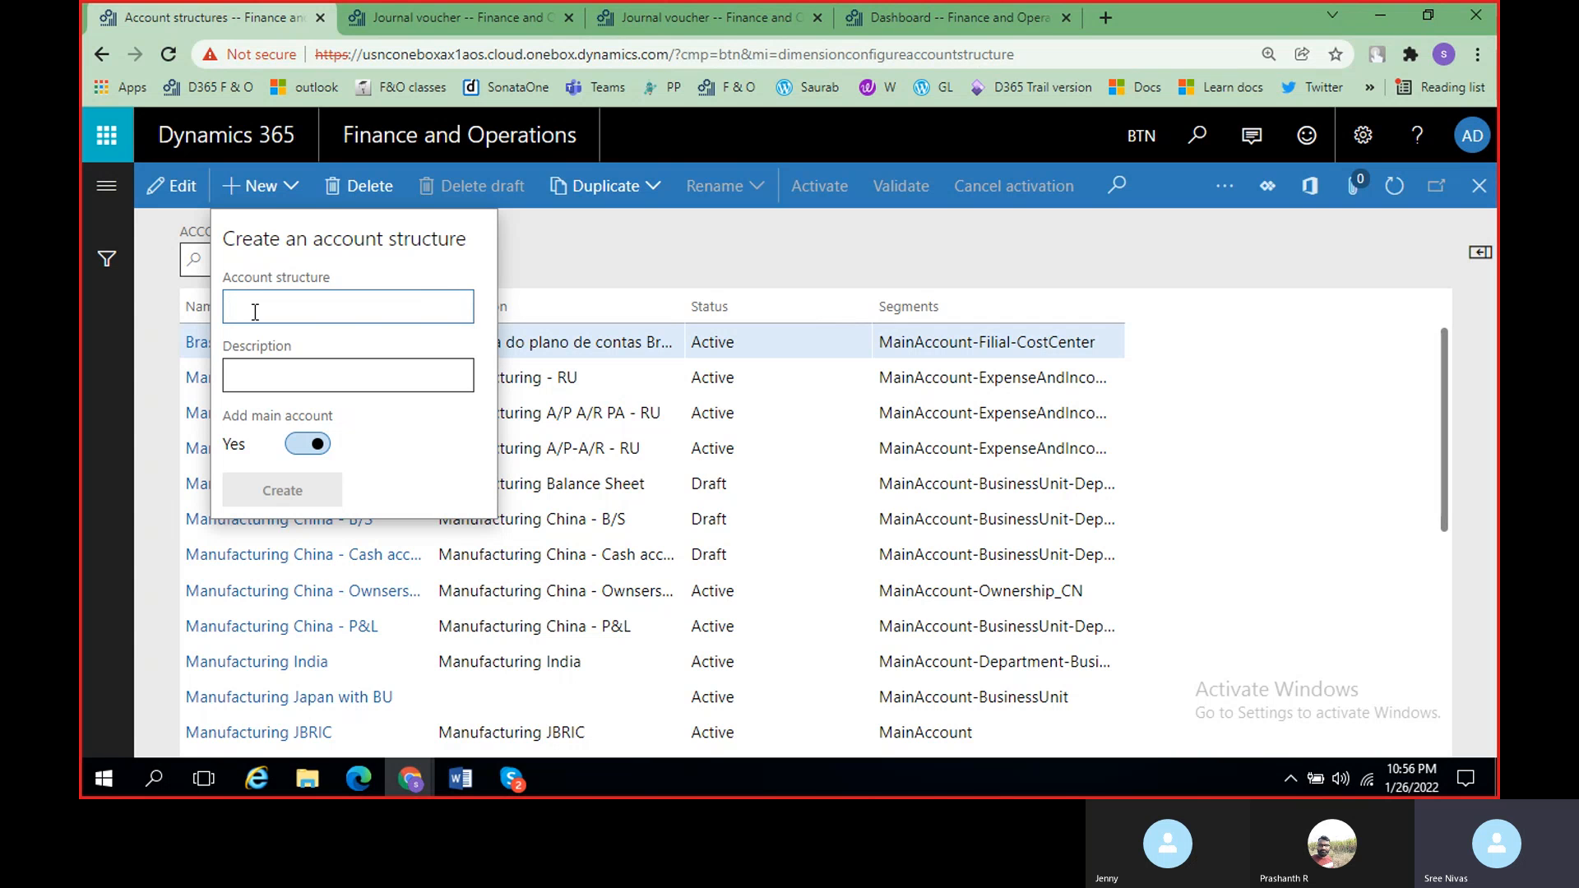
type("Britannia")
type("B/S")
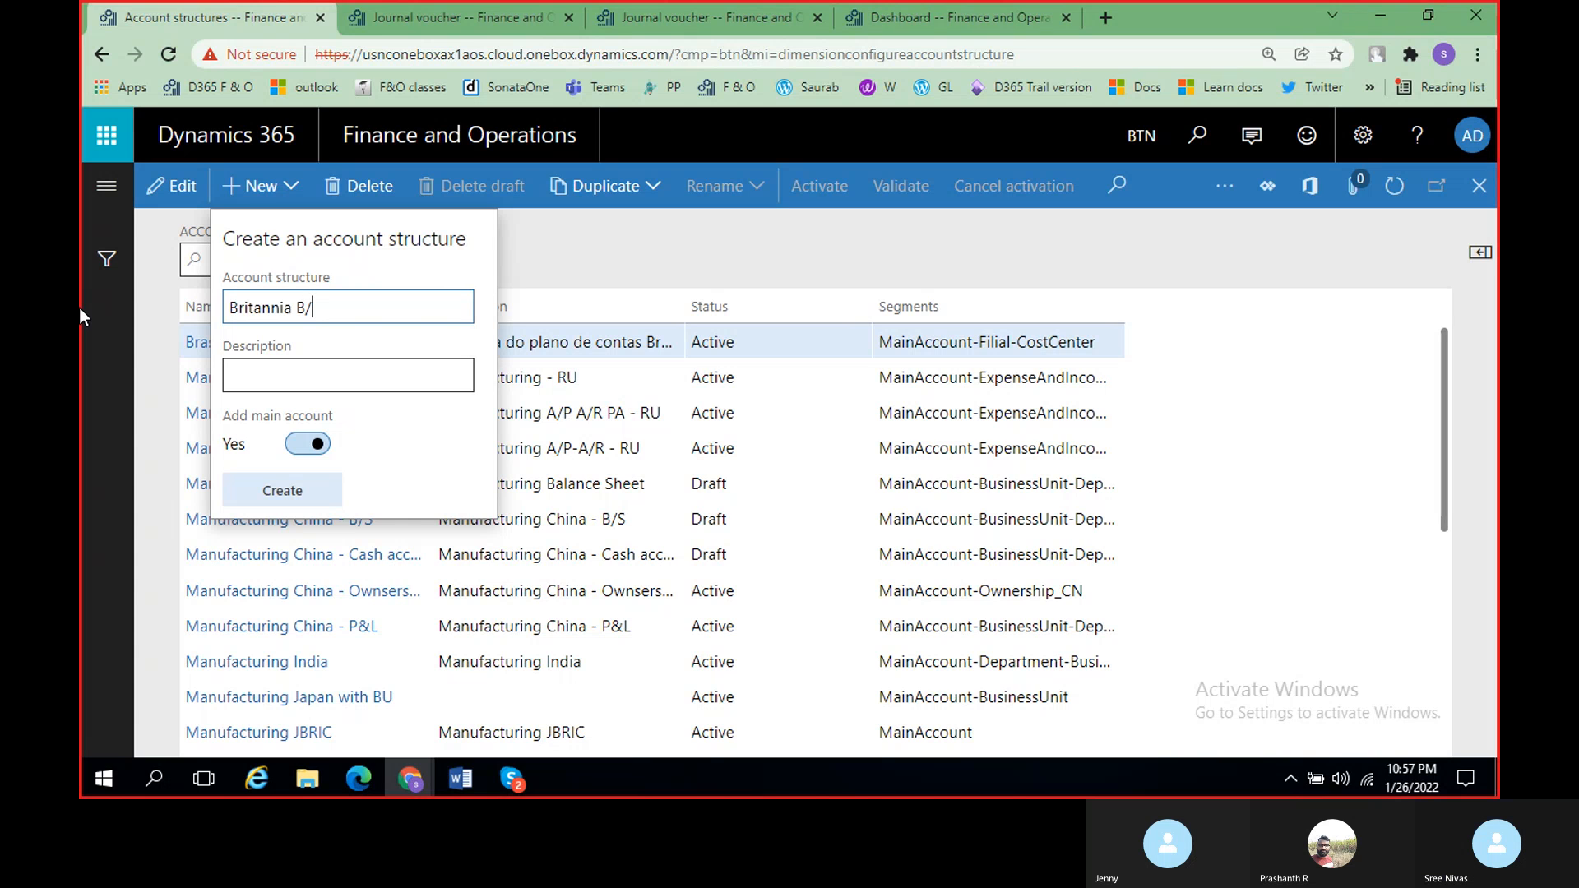
key("Tab")
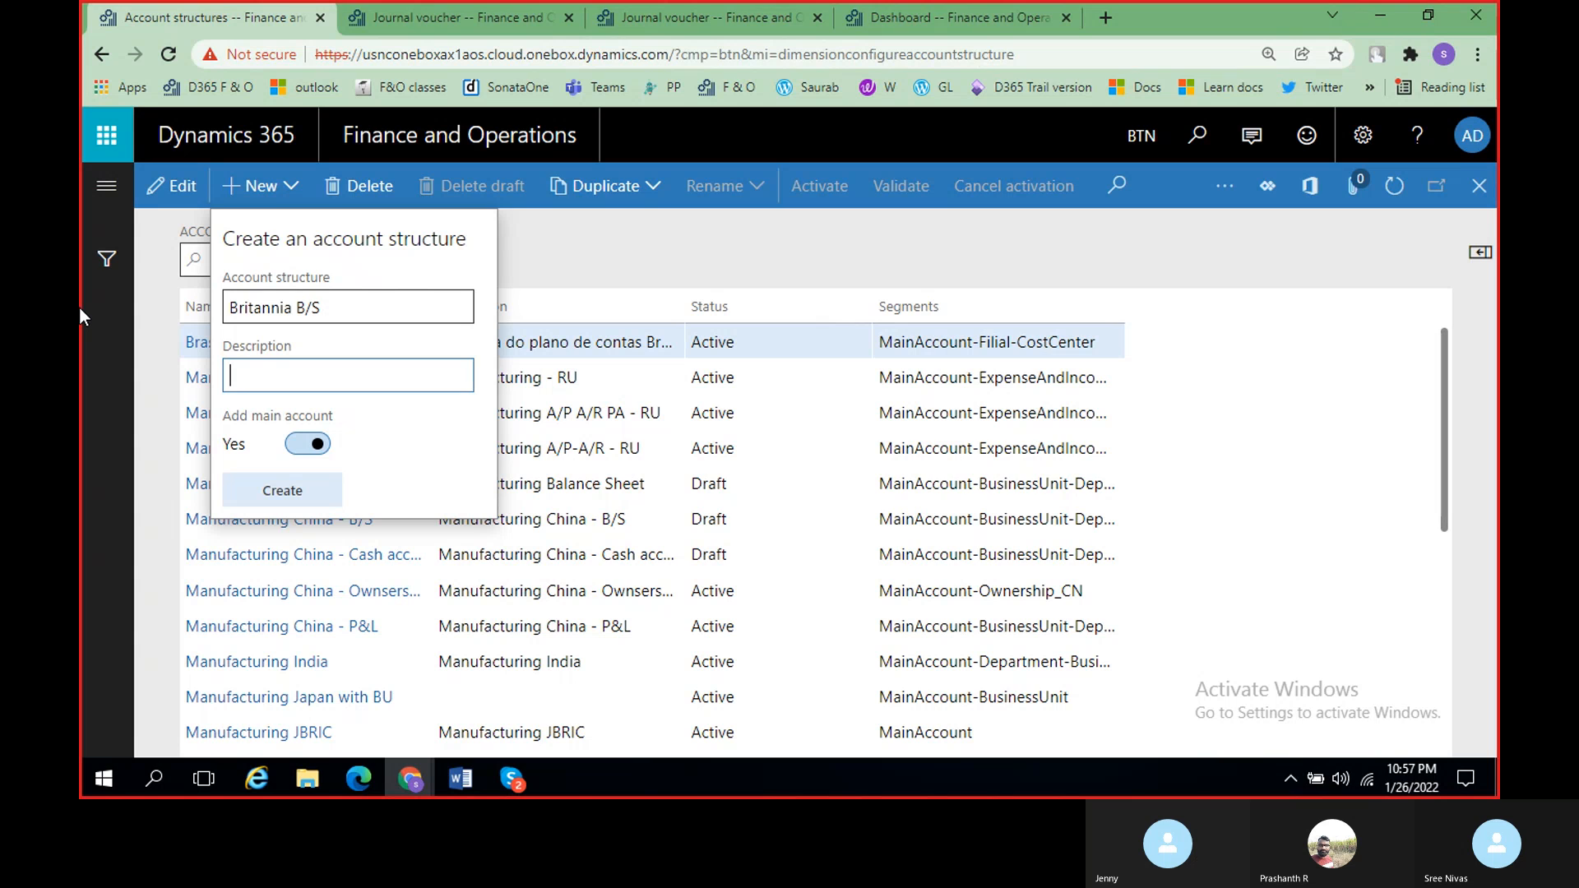
left_click(294, 307)
key("BackSpace")
key("BackSpace")
key("BackSpace")
key("BackSpace")
key("BackSpace")
key("BackSpace")
key("BackSpace")
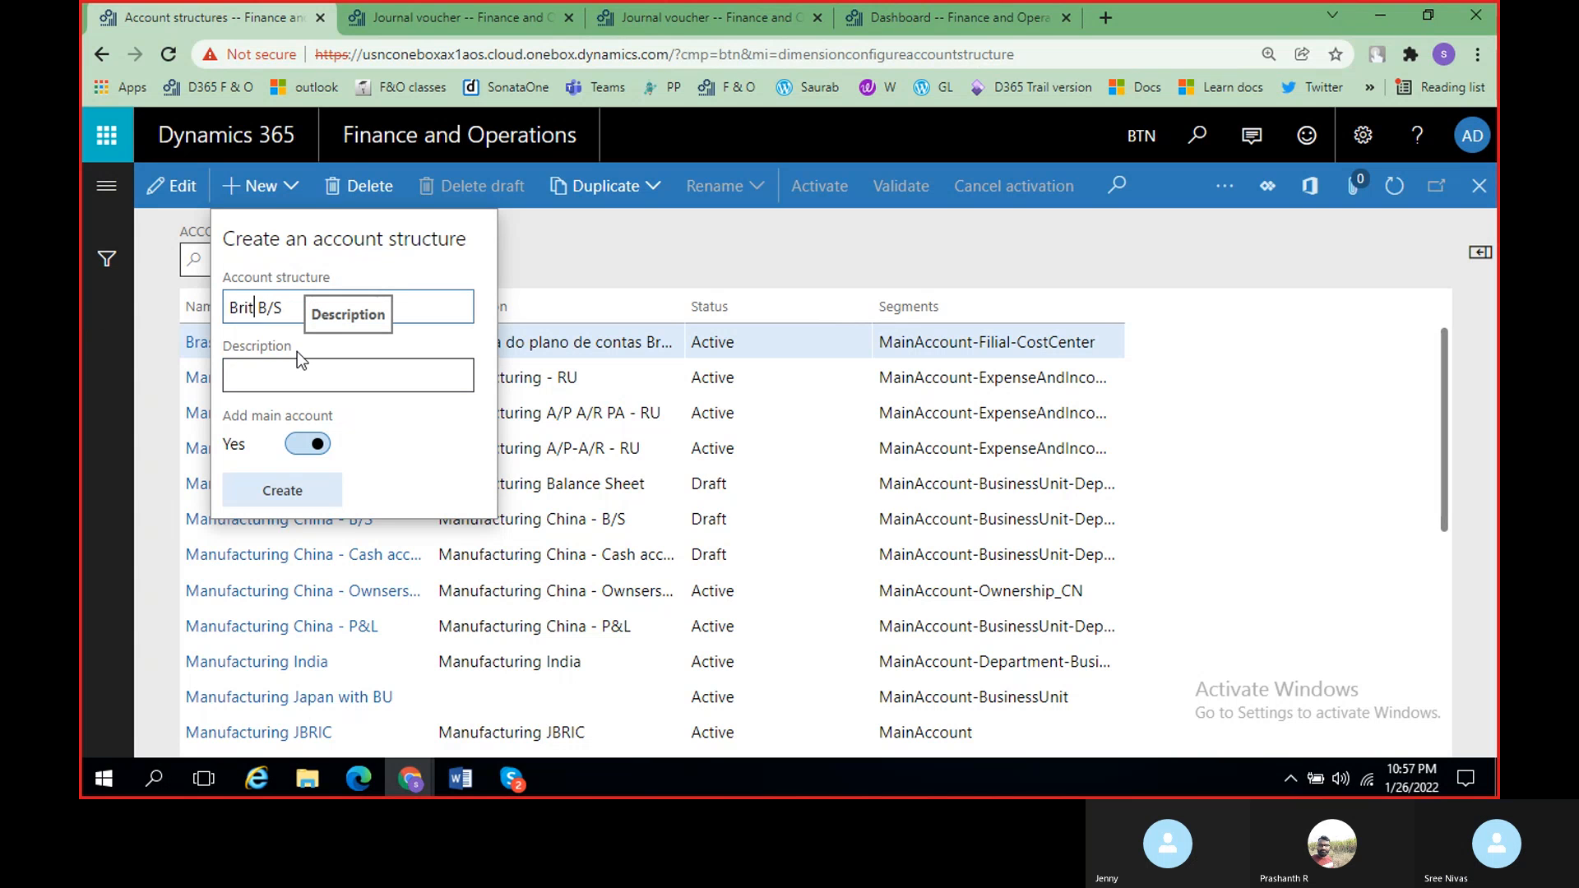
key("BackSpace")
type("RT")
key("Tab")
Step: Set the new structure's description to Britannia B/S and create it with the main account added
type("BR")
key("BackSpace")
type("rita")
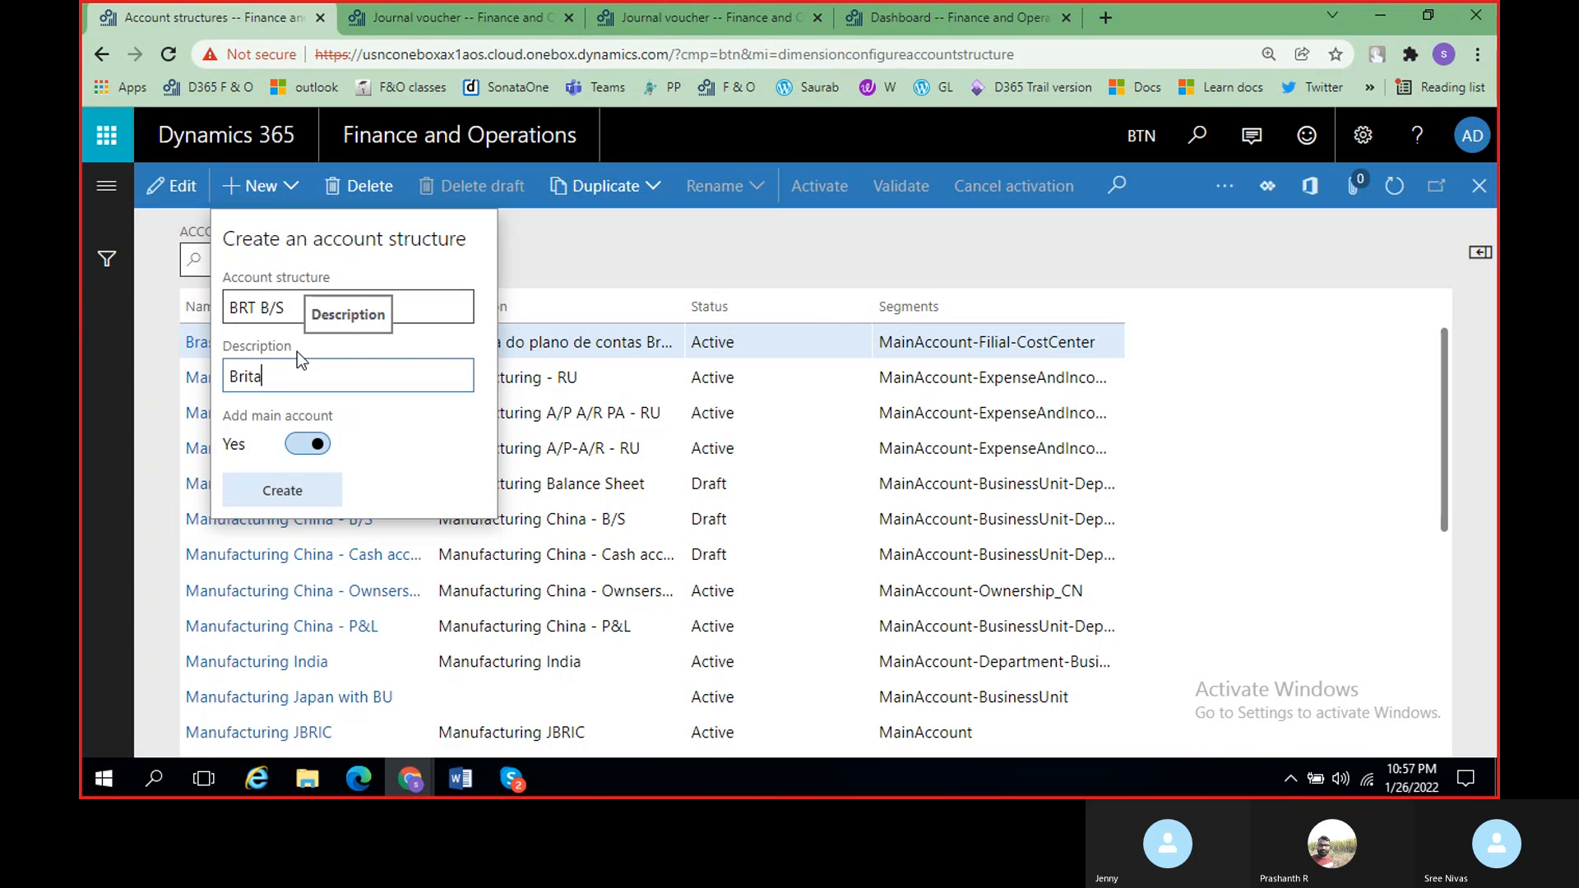
type("nnia Balance")
key("BackSpace")
key("BackSpace")
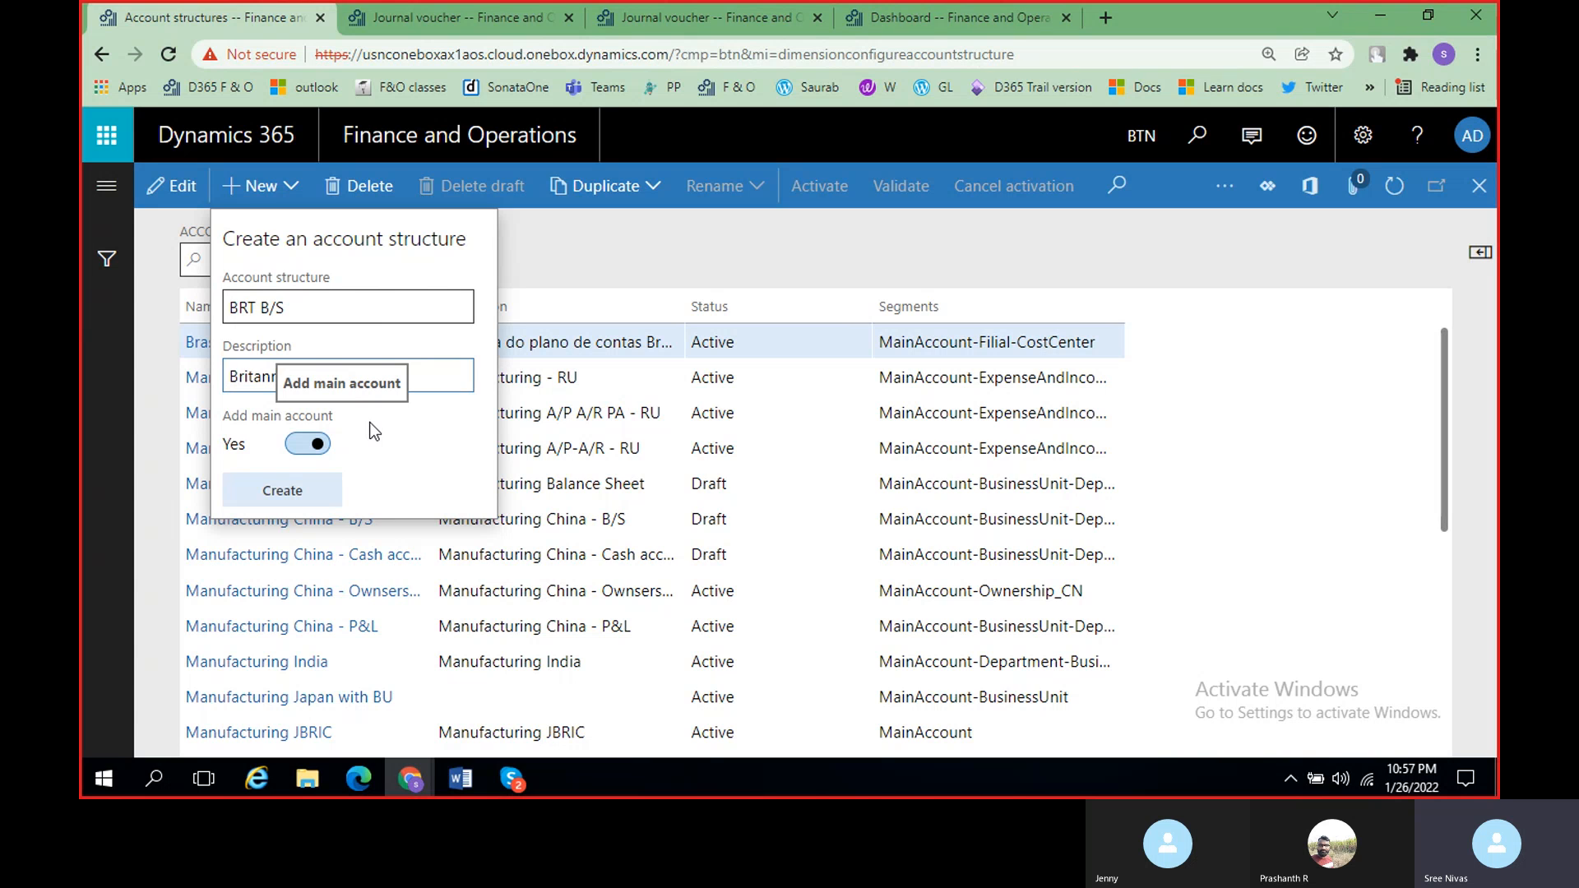
left_click(280, 494)
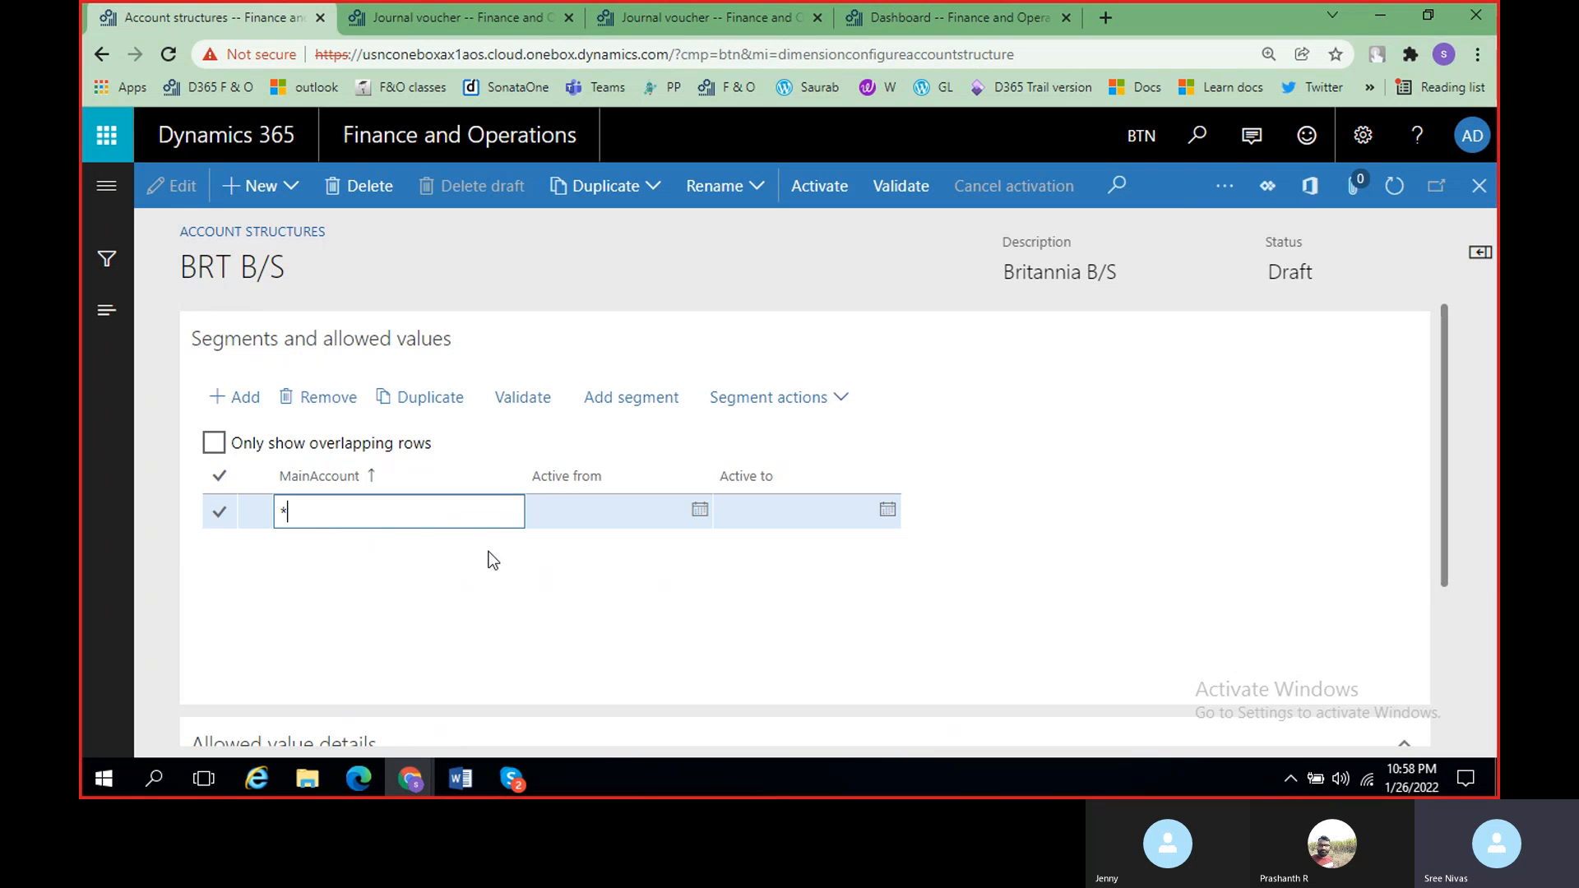
Step: Switch to the Class notes document in Word and review the balance sheet account ranges from 100000 to 399999
mouse_move(477, 775)
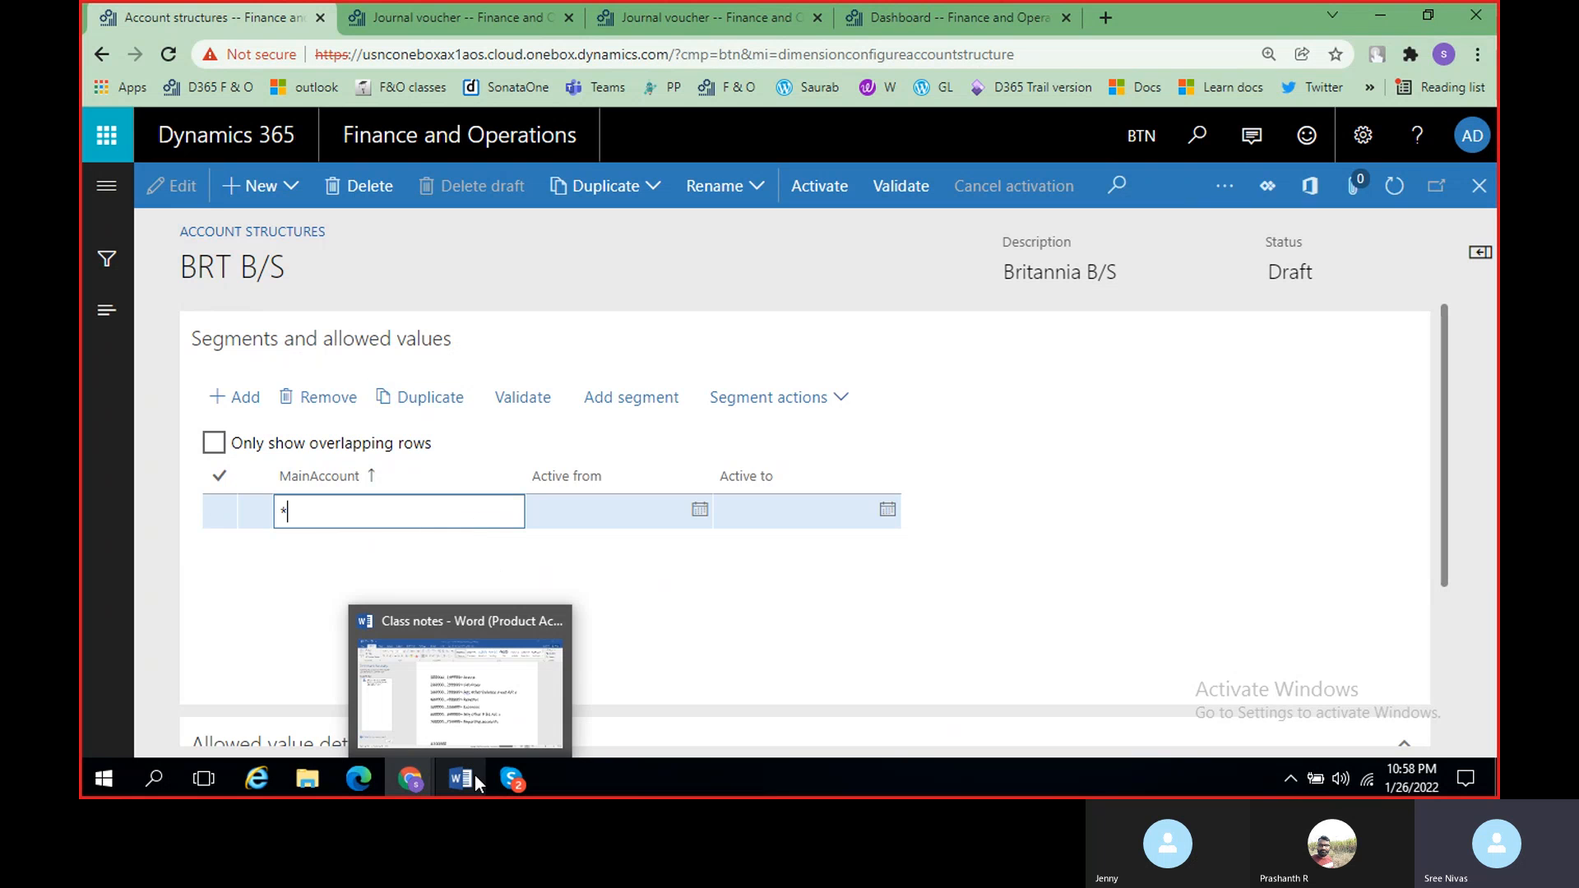
left_click(451, 684)
left_click(711, 322)
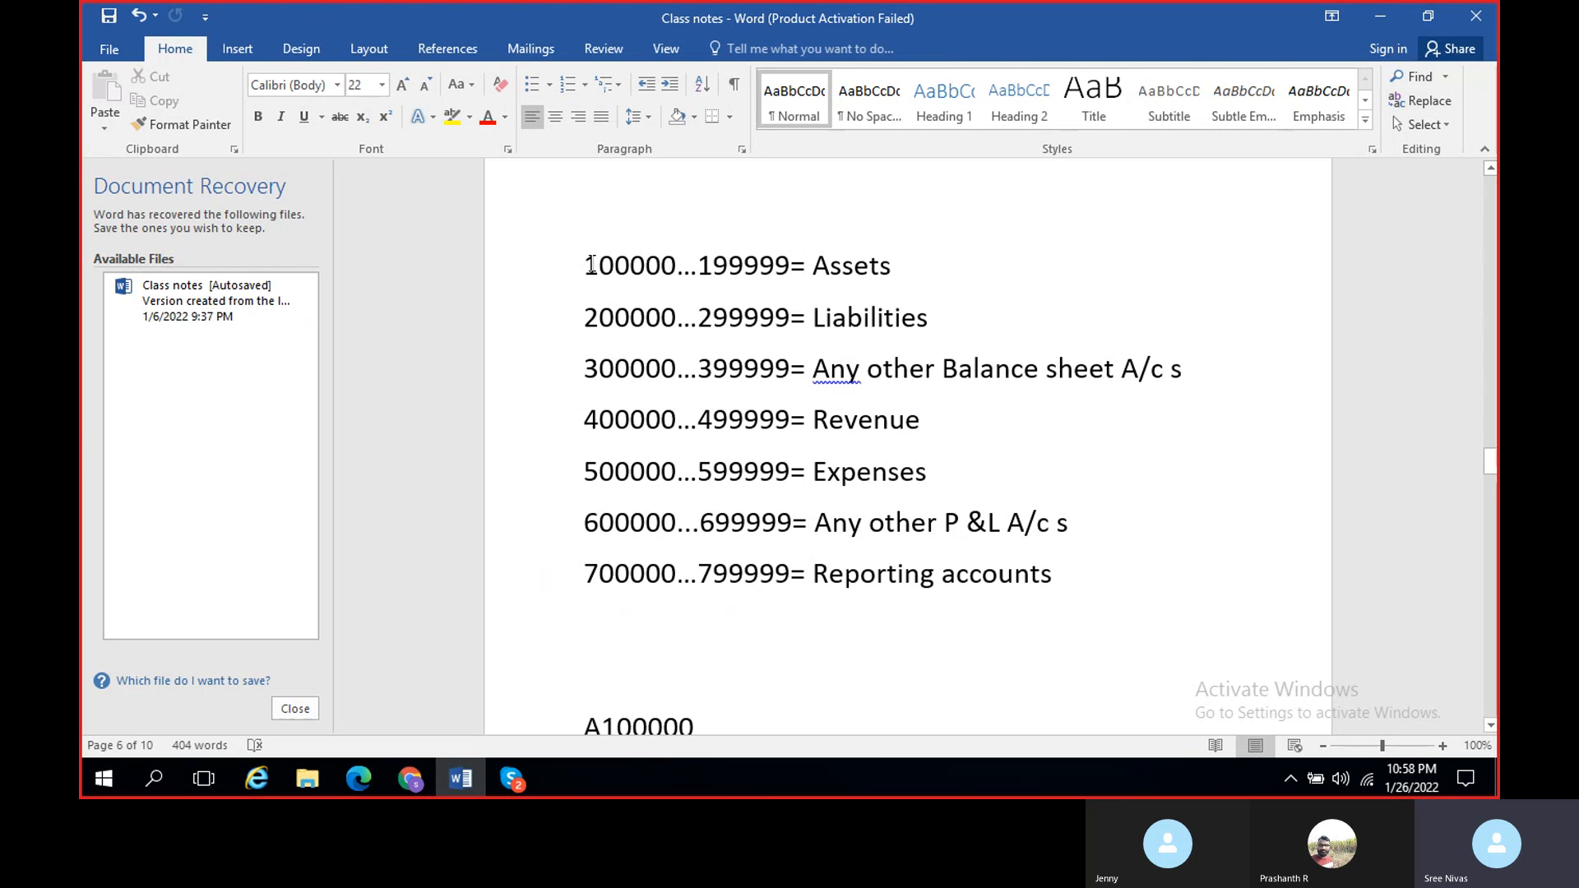
left_click_drag(584, 265, 774, 359)
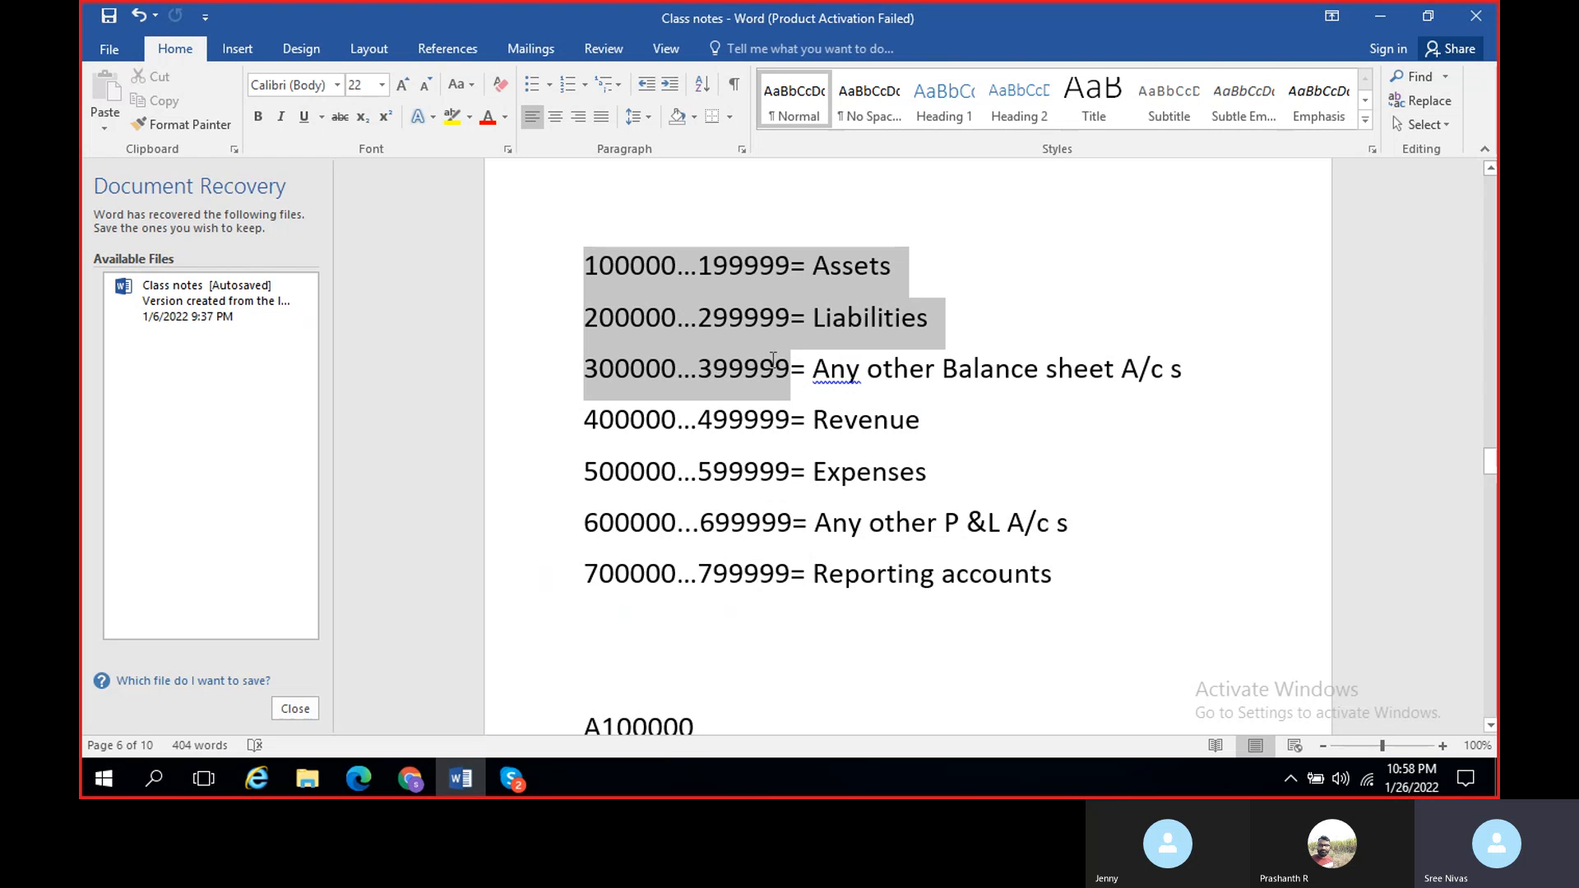
left_click(1388, 16)
Step: Back in Dynamics 365, set the MainAccount allowed value of the BRT B/S structure to 100000..399999
left_click(440, 501)
left_click(324, 509)
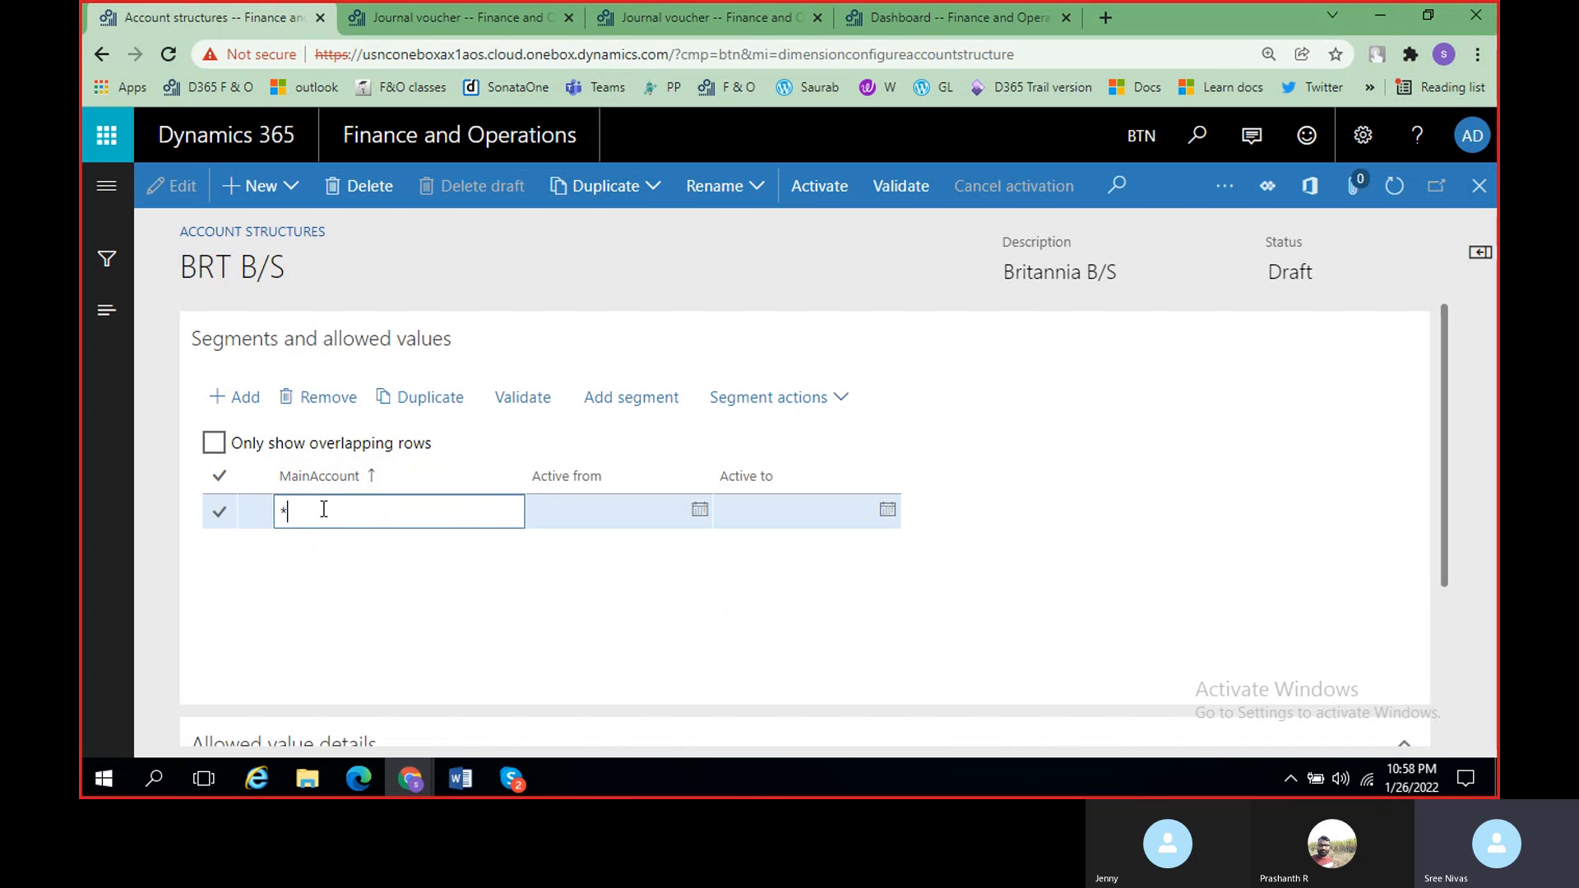
key("BackSpace")
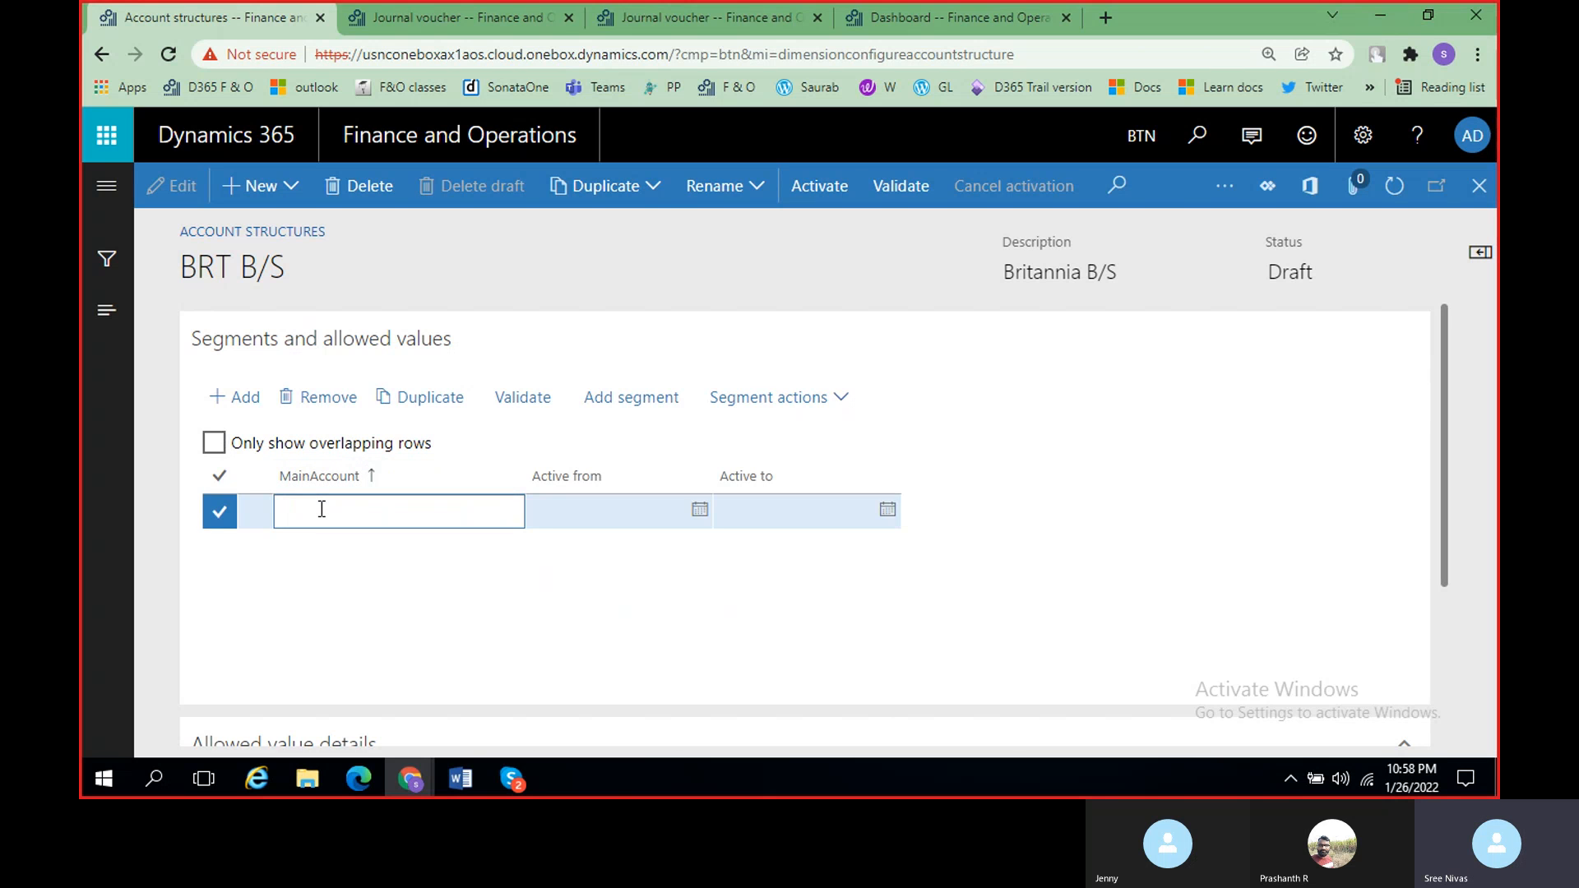
key("alt+Tab")
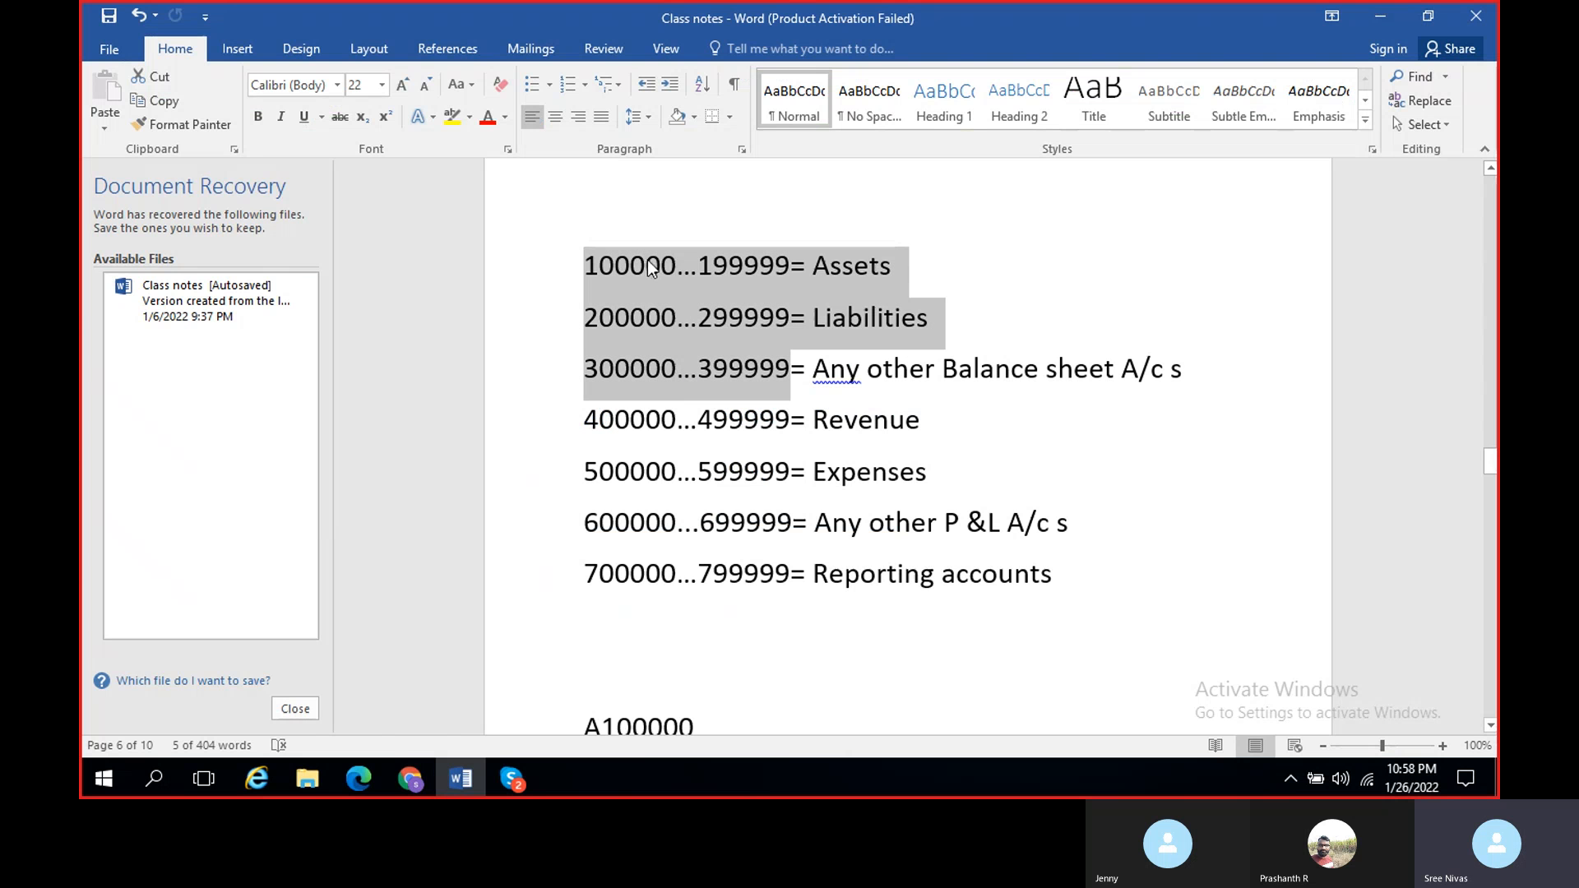
left_click(788, 368)
key("alt+Tab")
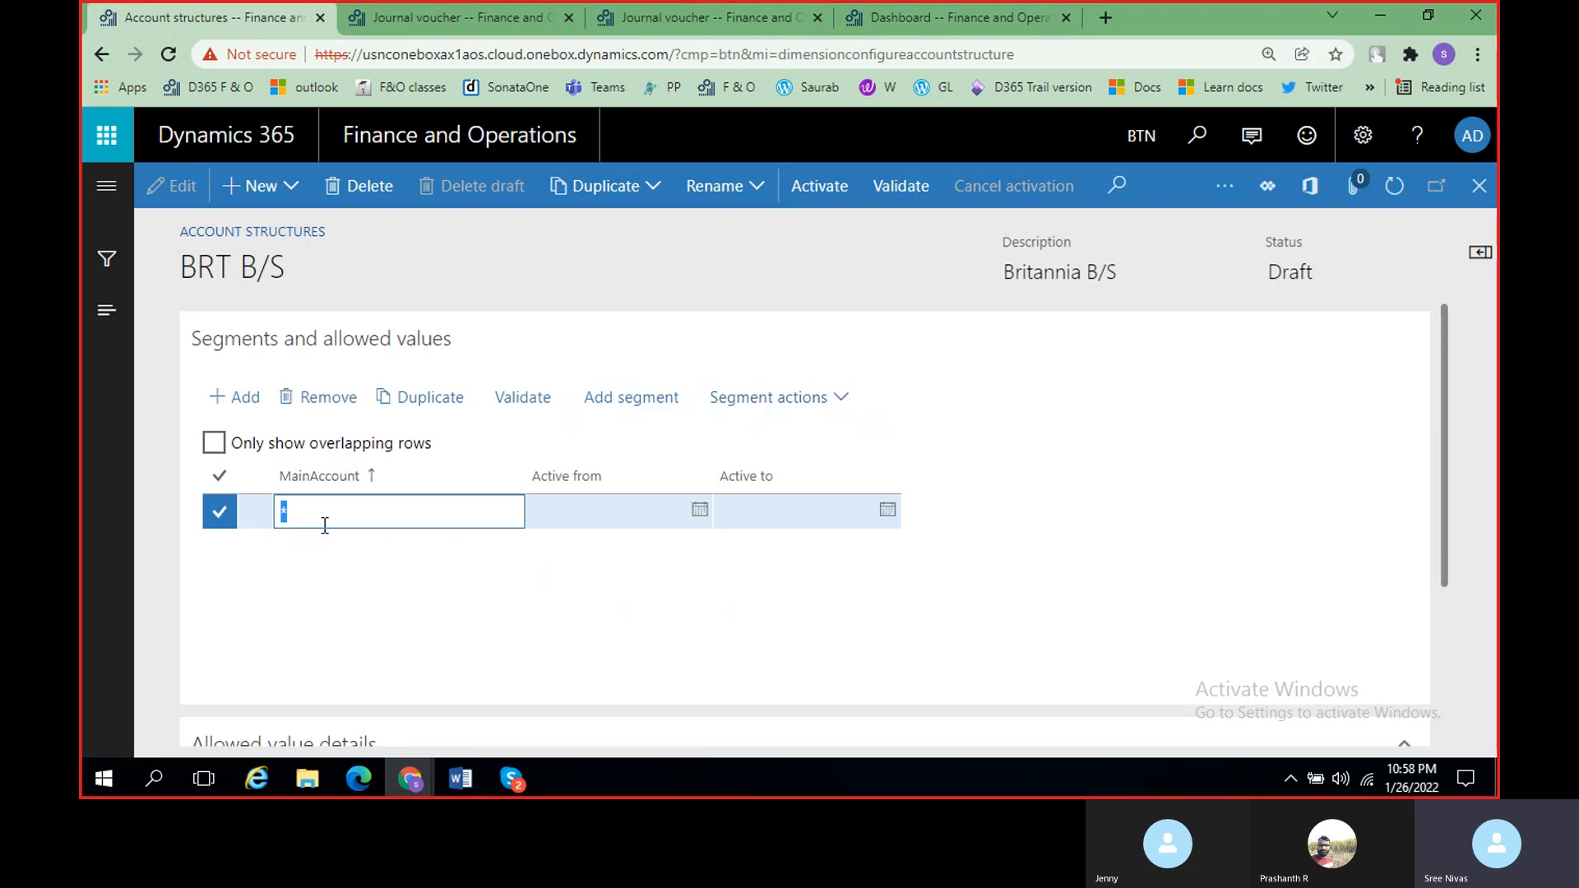
type("100000")
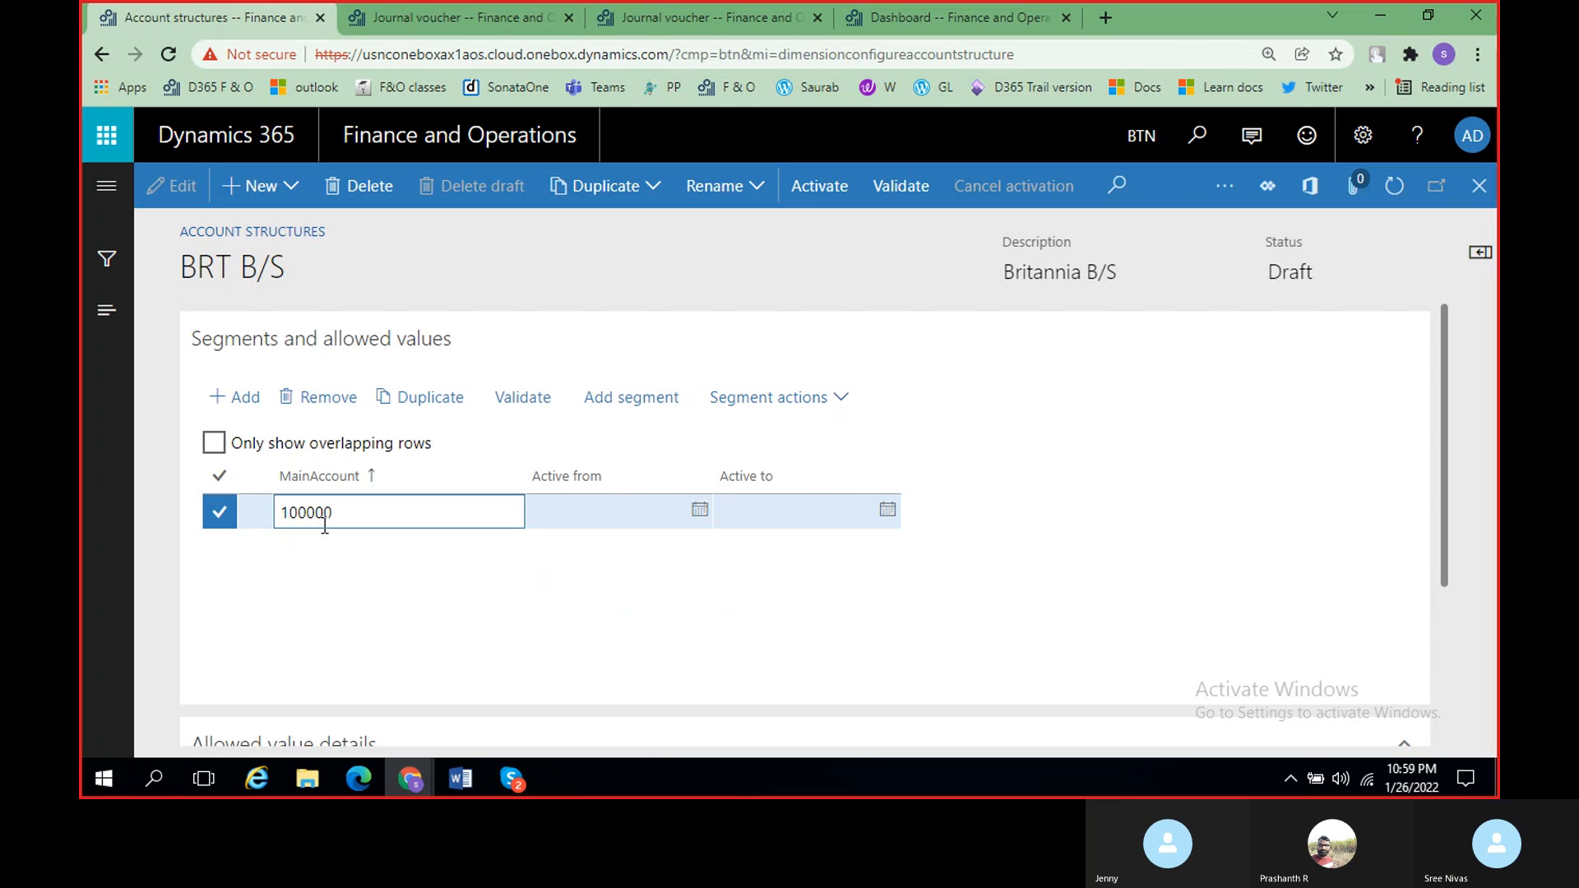
type("..399999")
left_click(365, 516)
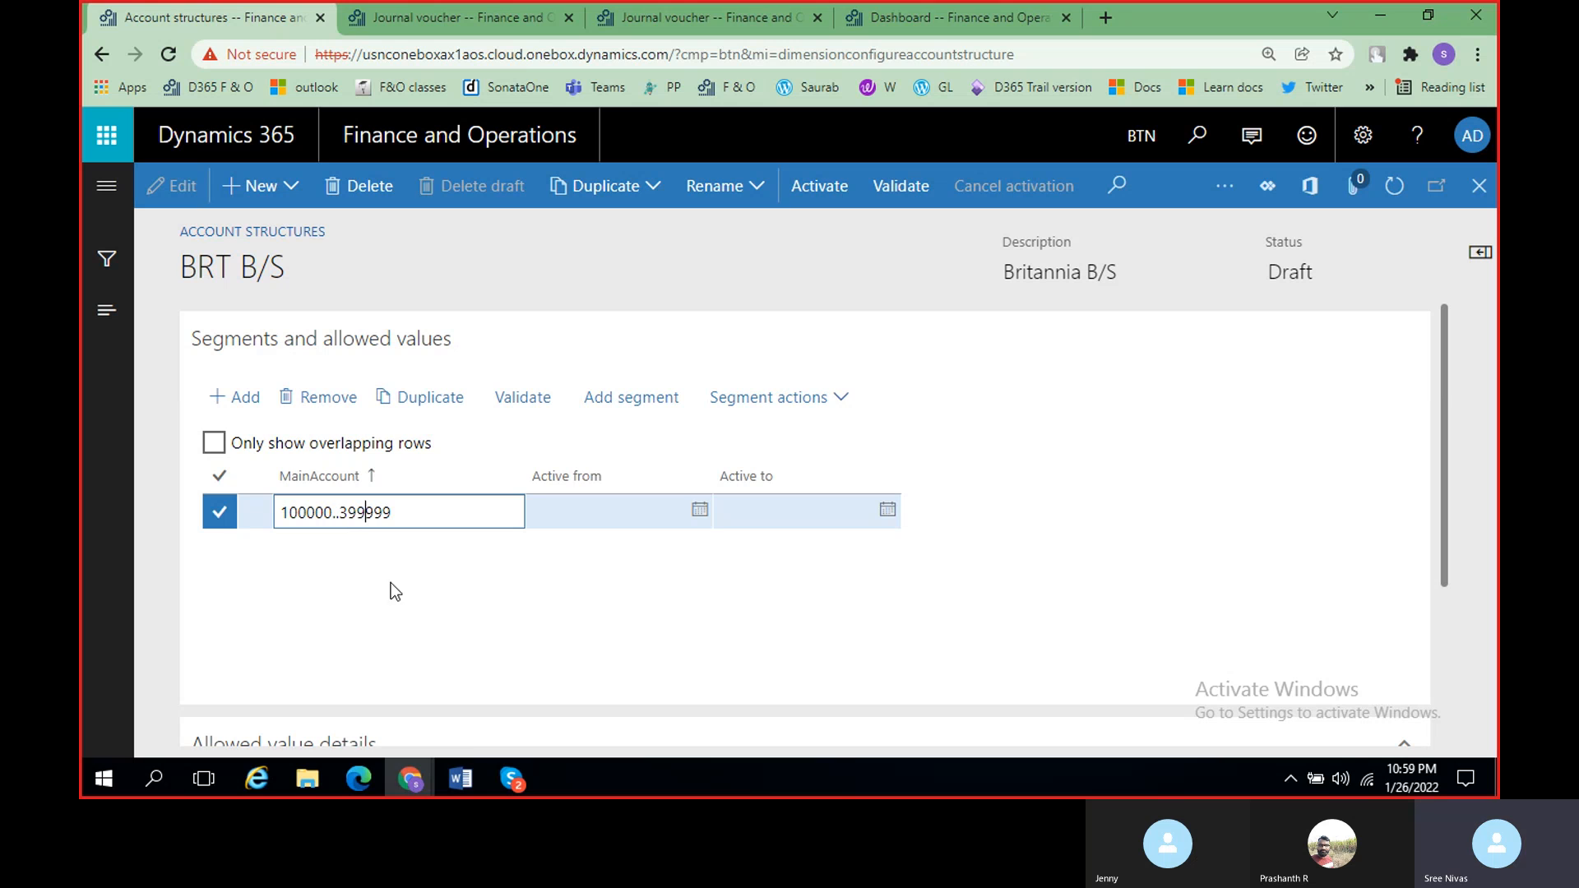
left_click(410, 522)
Step: Check the revenue and expense account ranges in the Word class notes and return to the BRT B/S structure in Dynamics 365
key("alt+Tab")
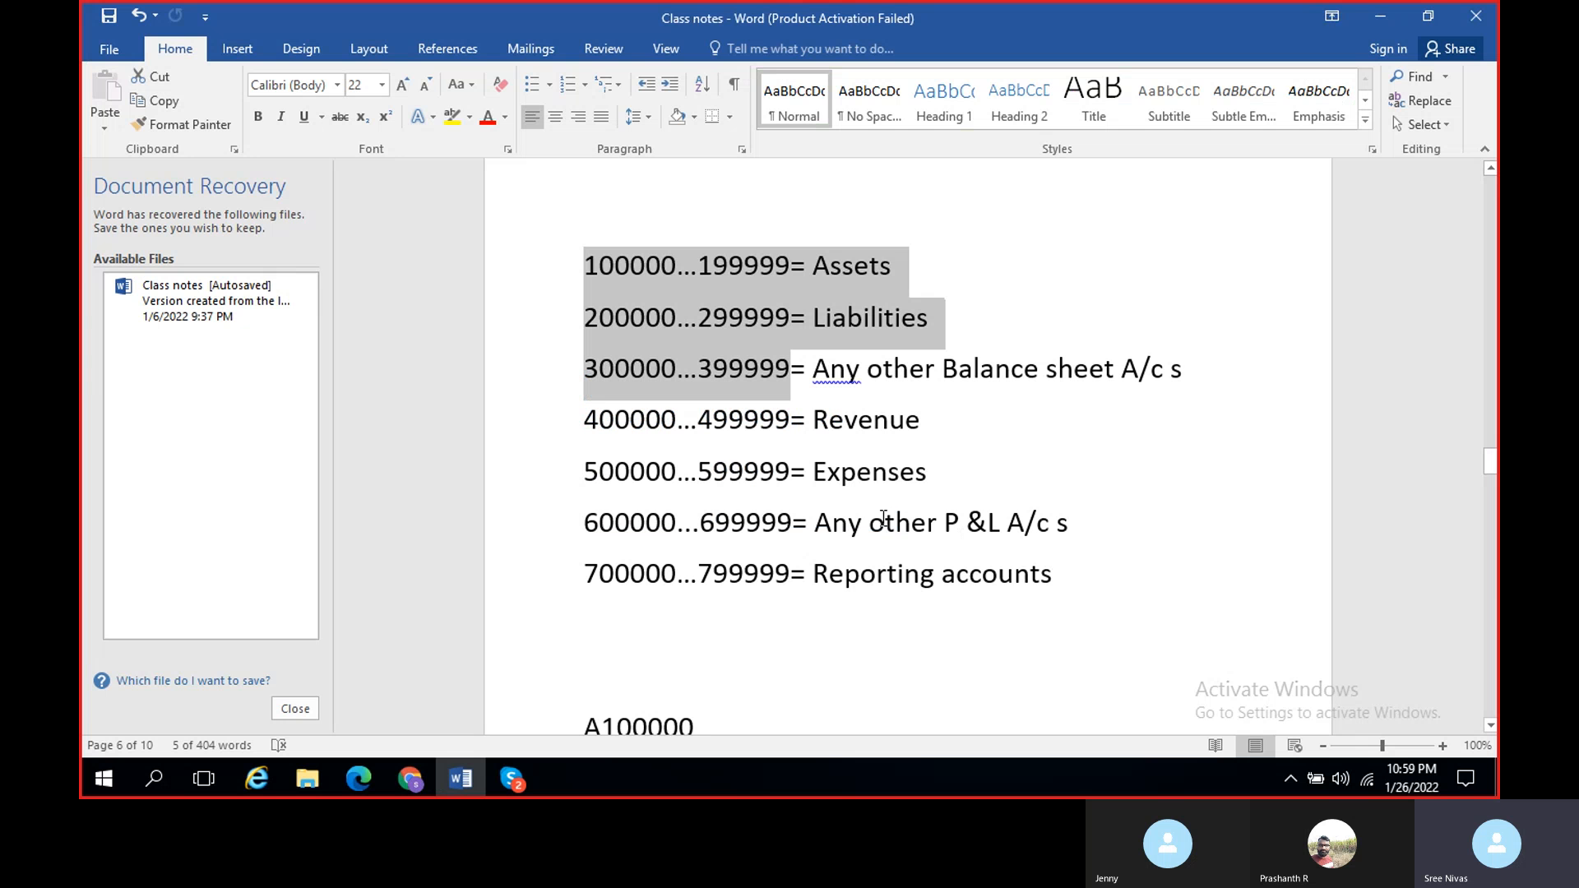
left_click(644, 419)
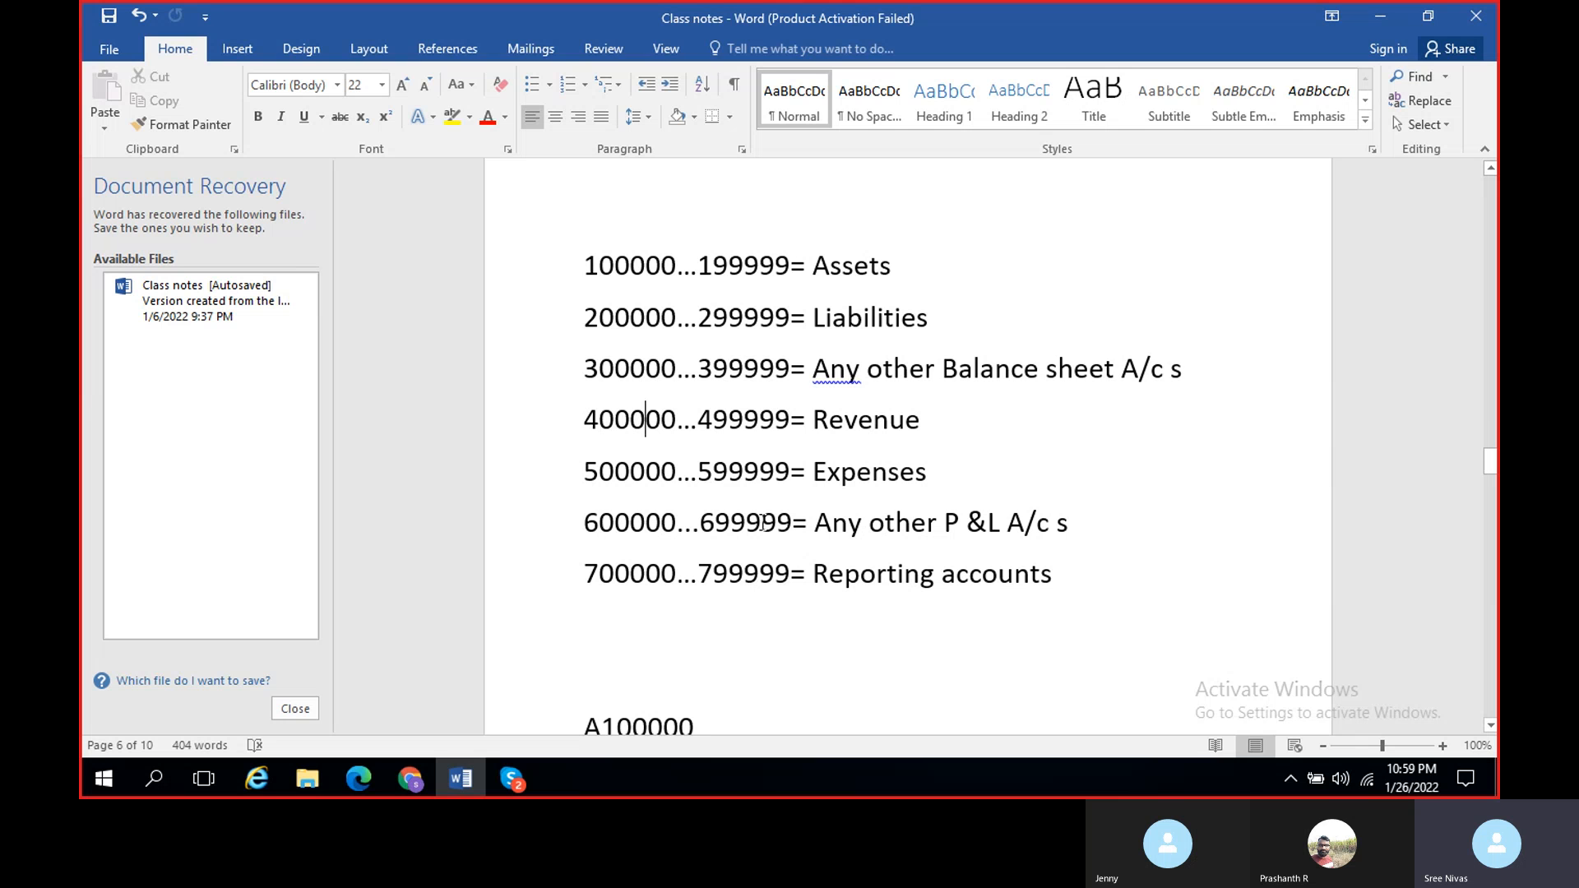
key("alt+Tab")
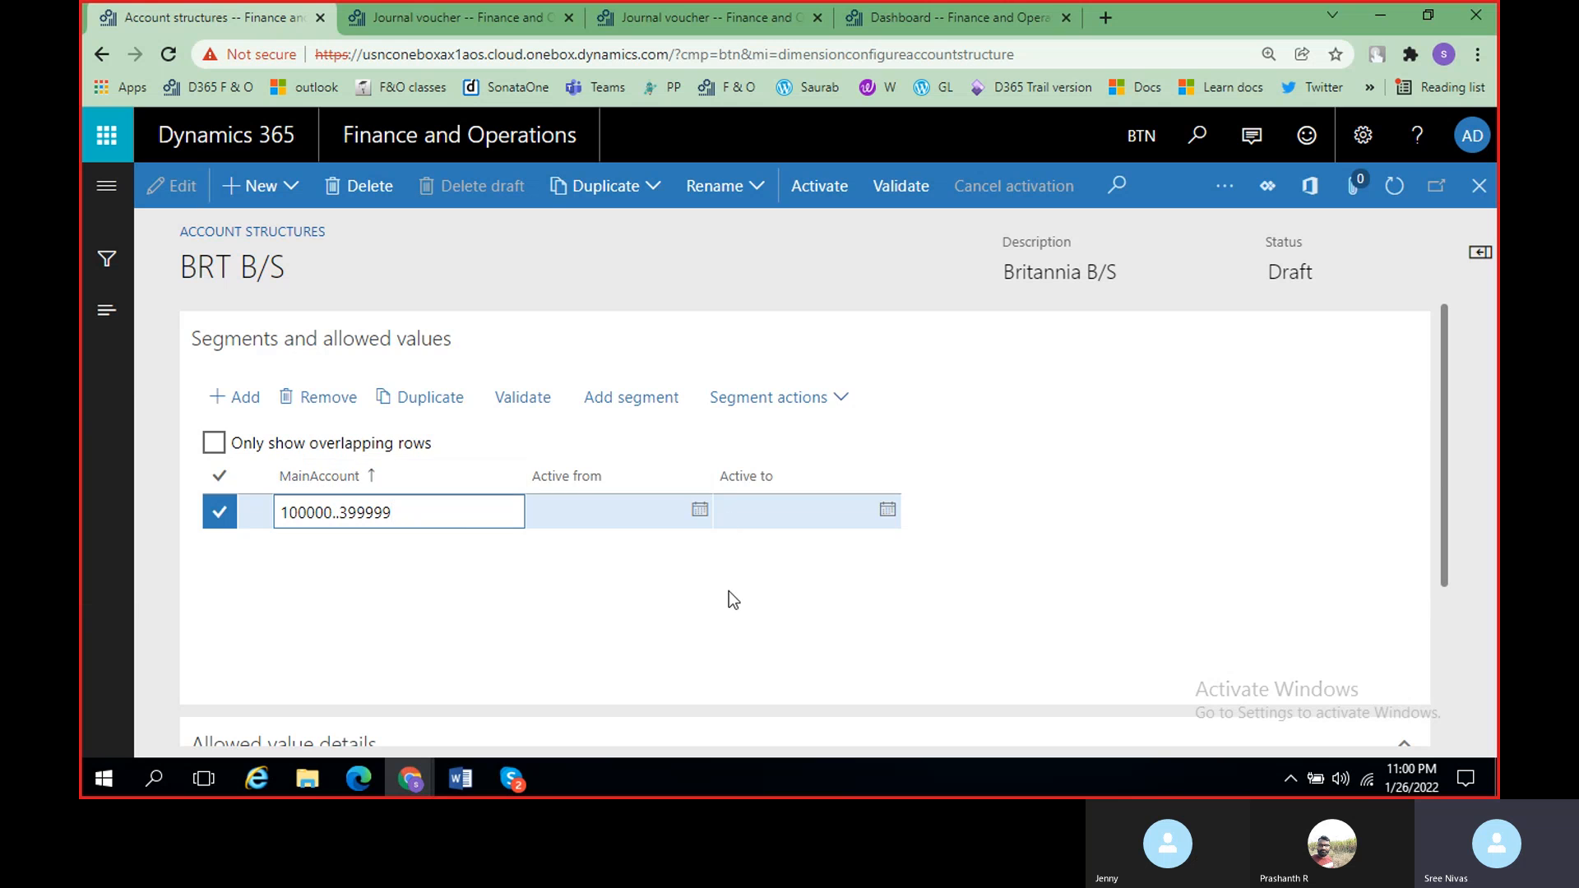
scroll(717, 583, "down", 3)
scroll(609, 536, "up", 2)
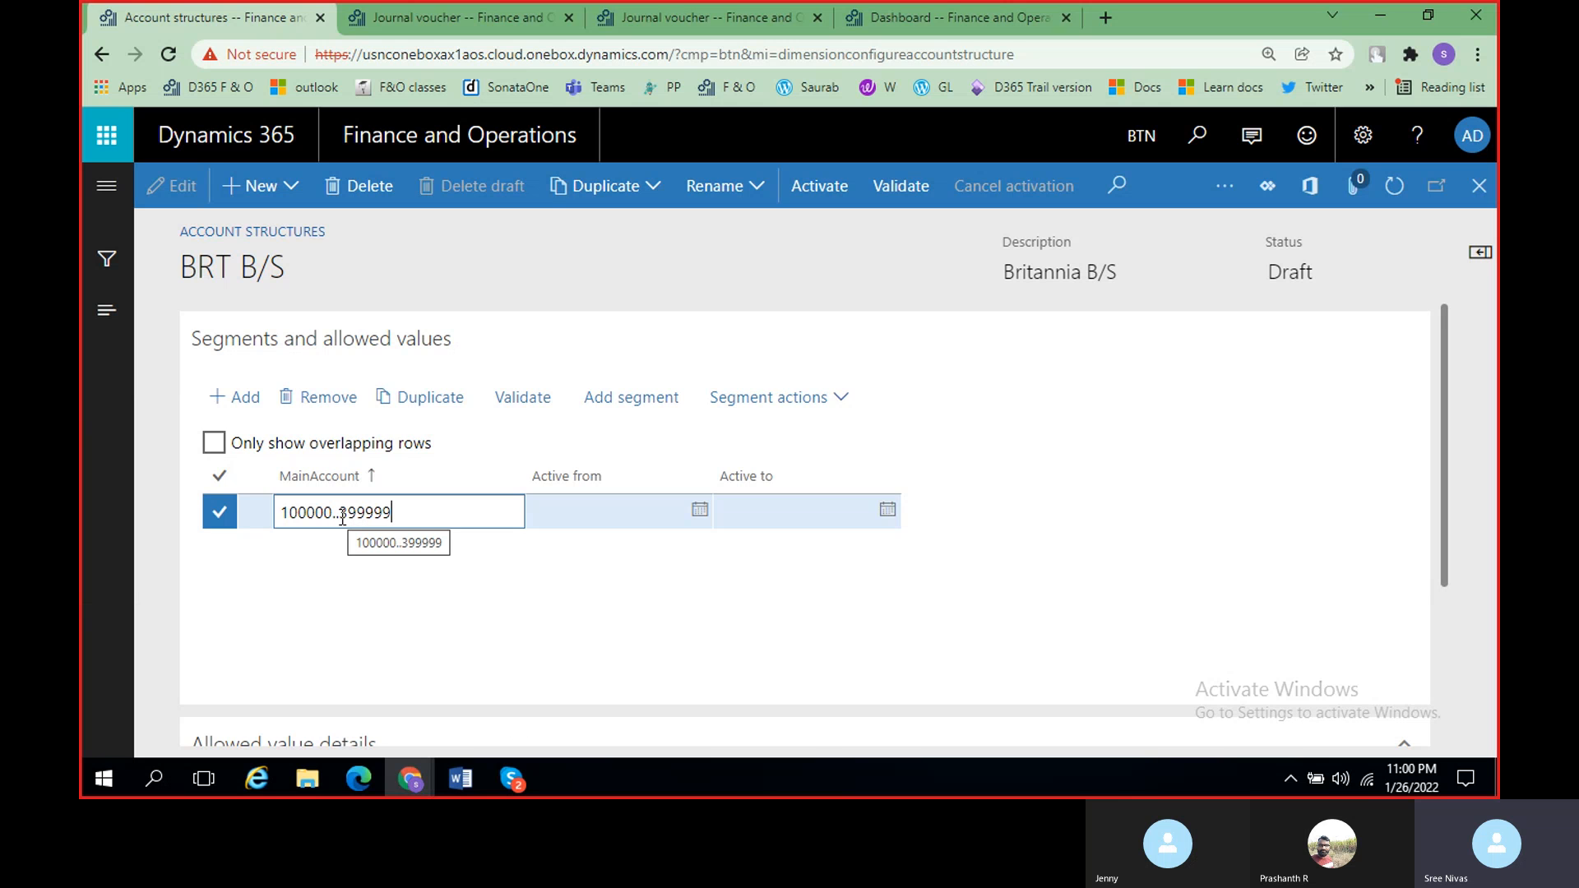
Step: In the Word class notes, add the line "100000..399999 =" below the Accounts Structure definition
left_click(474, 789)
scroll(921, 623, "down", 15)
scroll(921, 623, "down", 20)
scroll(922, 620, "down", 20)
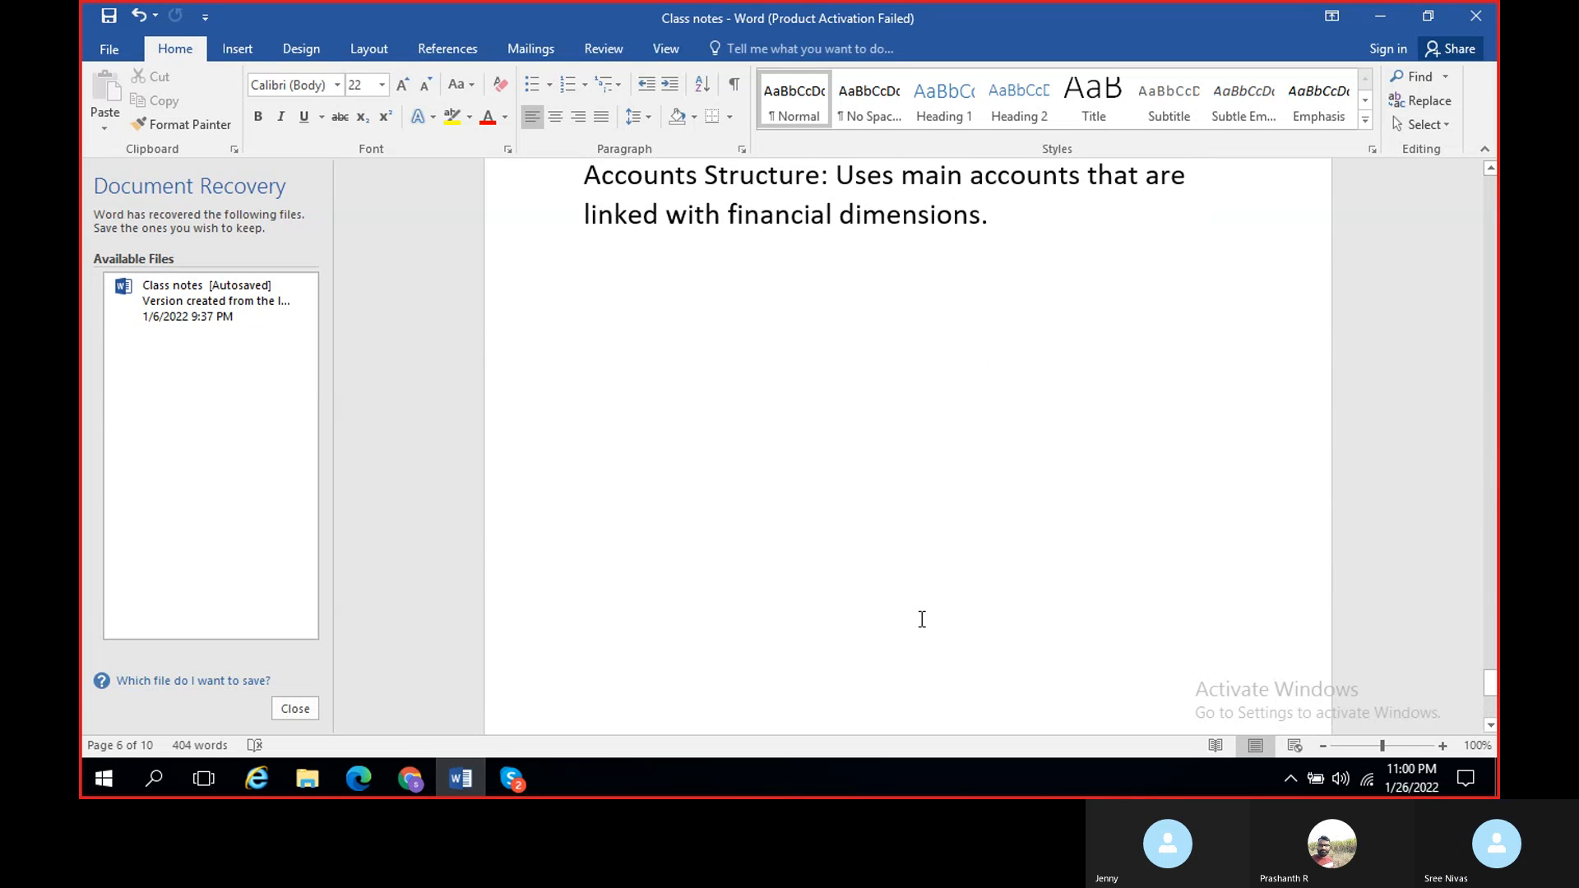
scroll(922, 619, "up", 3)
left_click(1020, 545)
key("Return")
type("100000")
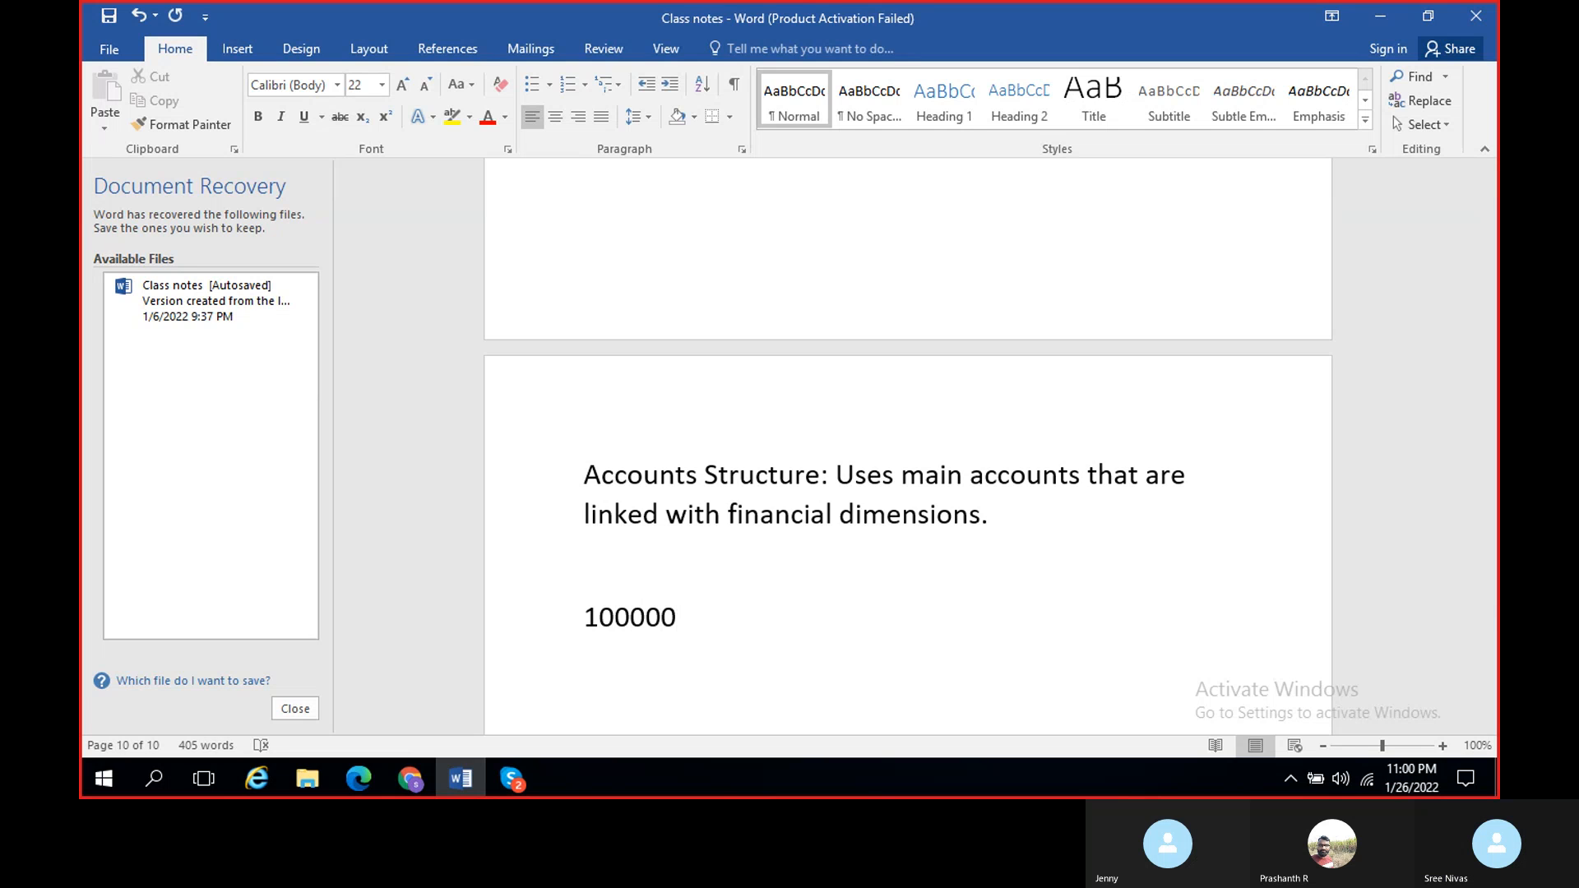
type("..399999")
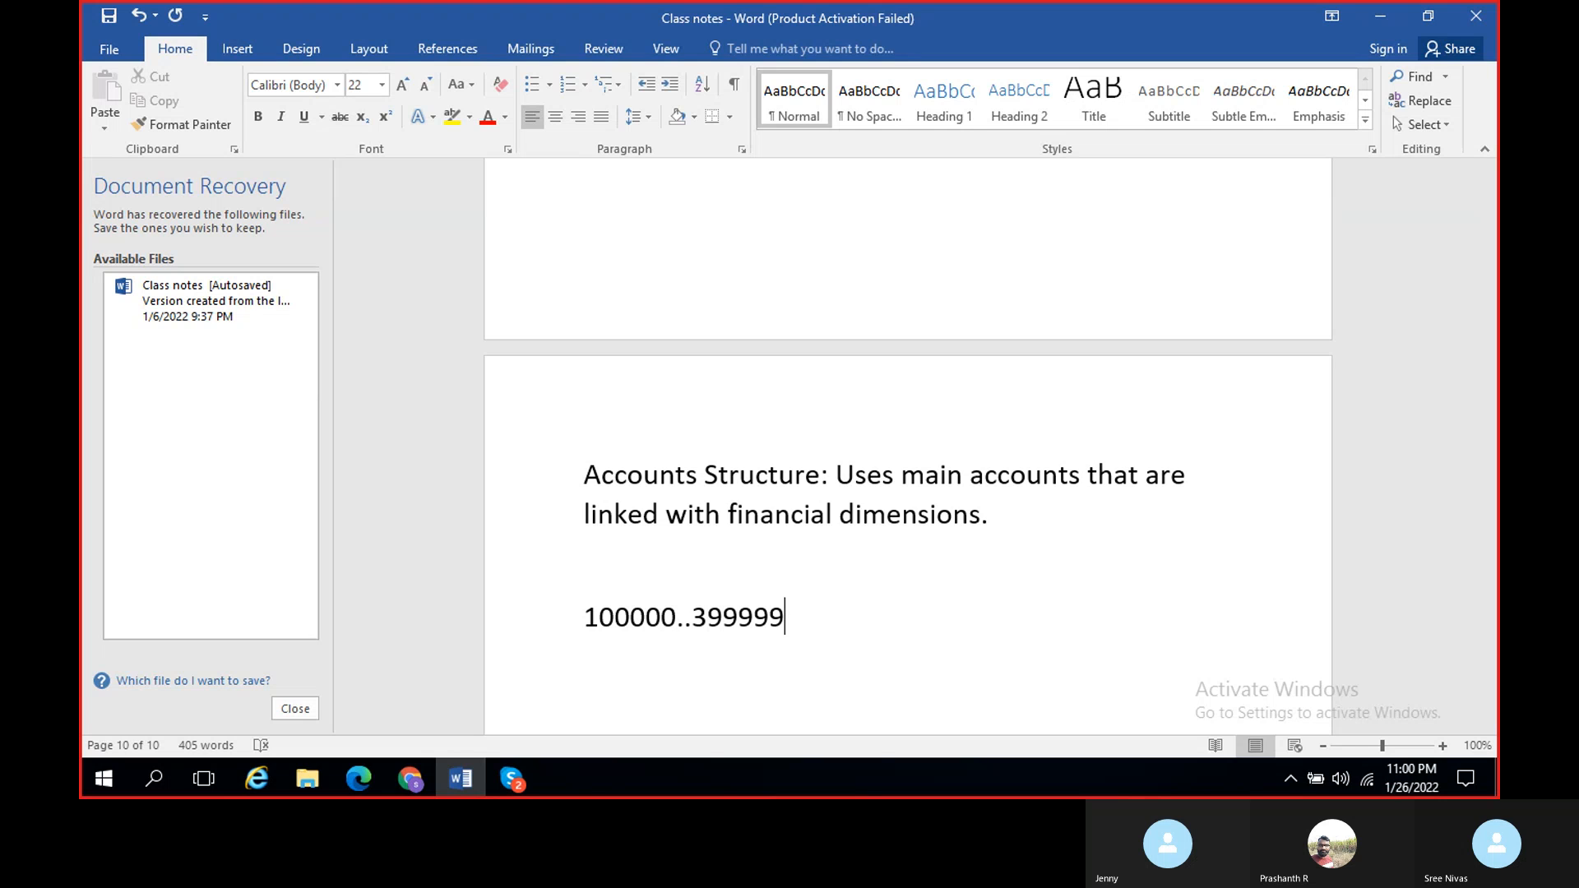
type(" =")
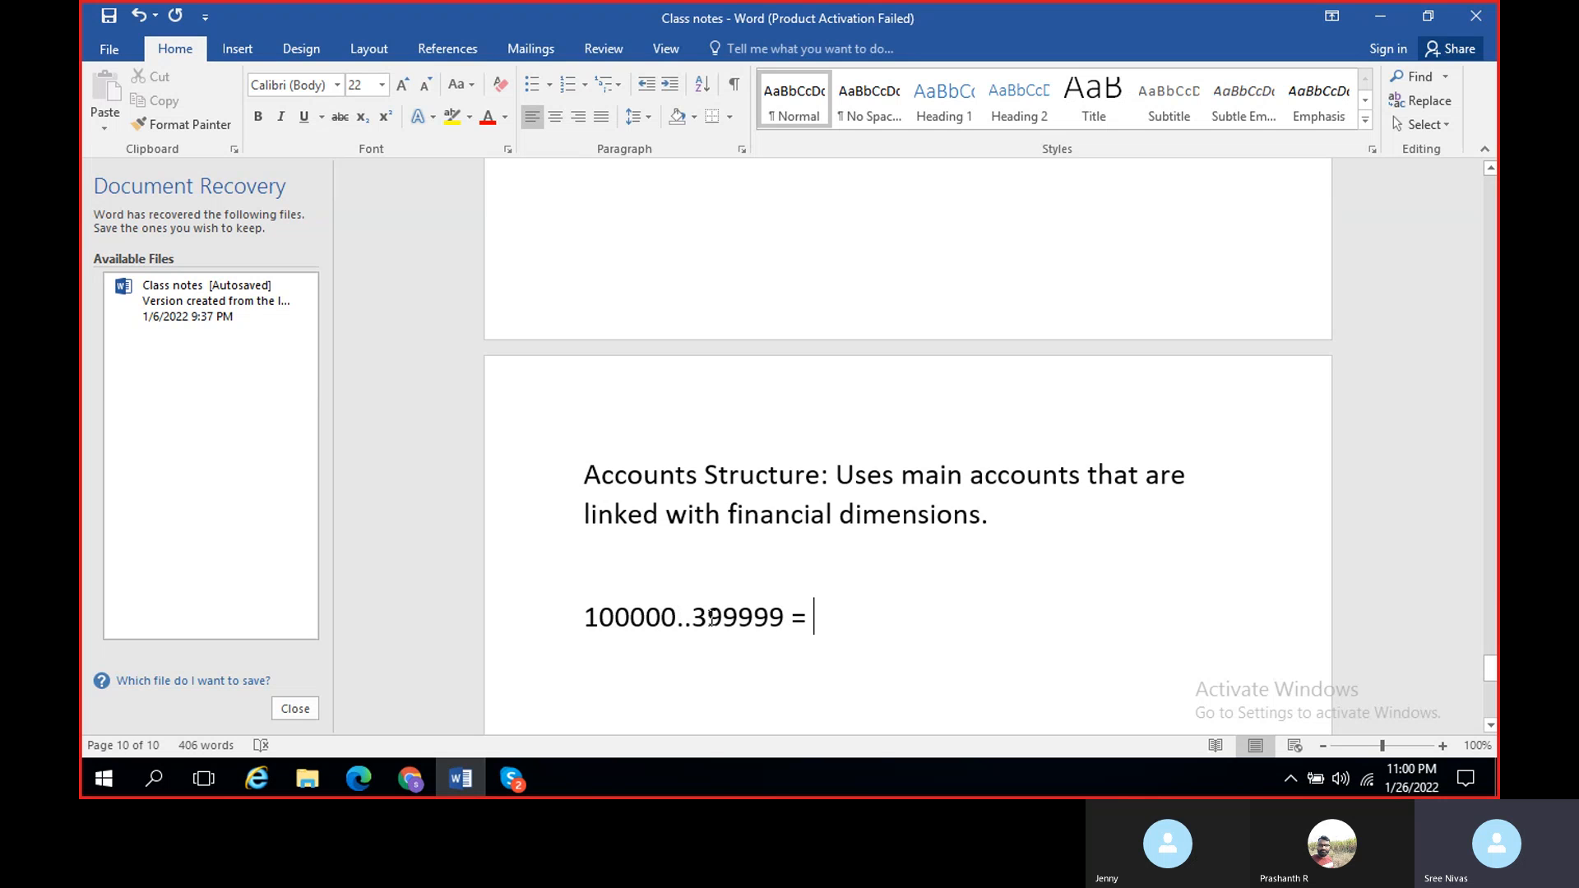
Step: Try a semicolon in place of the two dots in the noted account range, and put the dots back
left_click(699, 619)
key("BackSpace")
key("BackSpace")
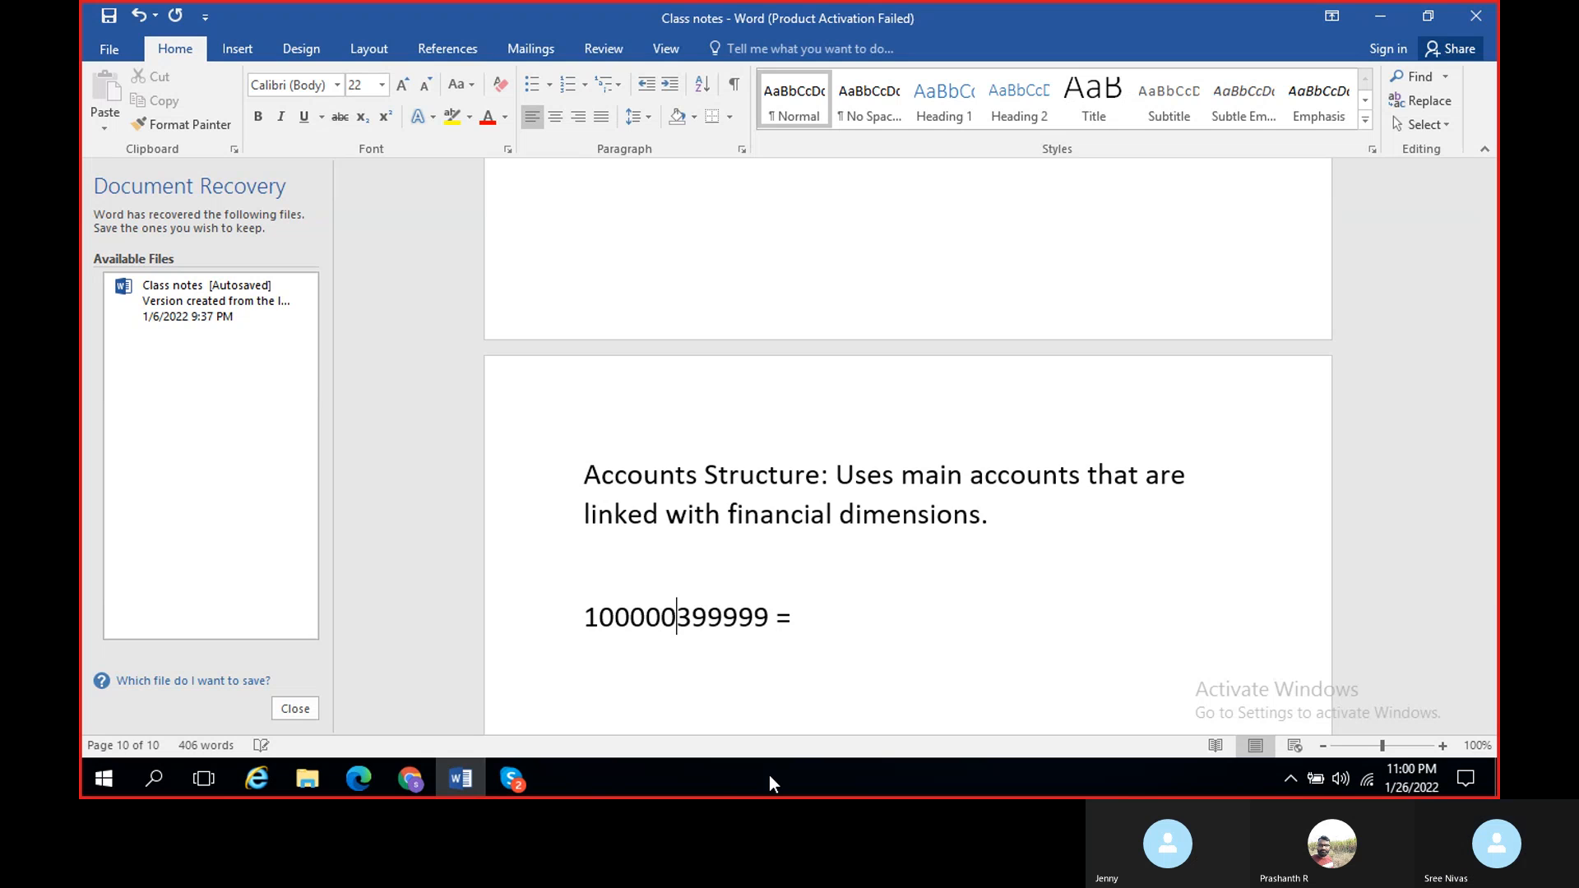
type(";")
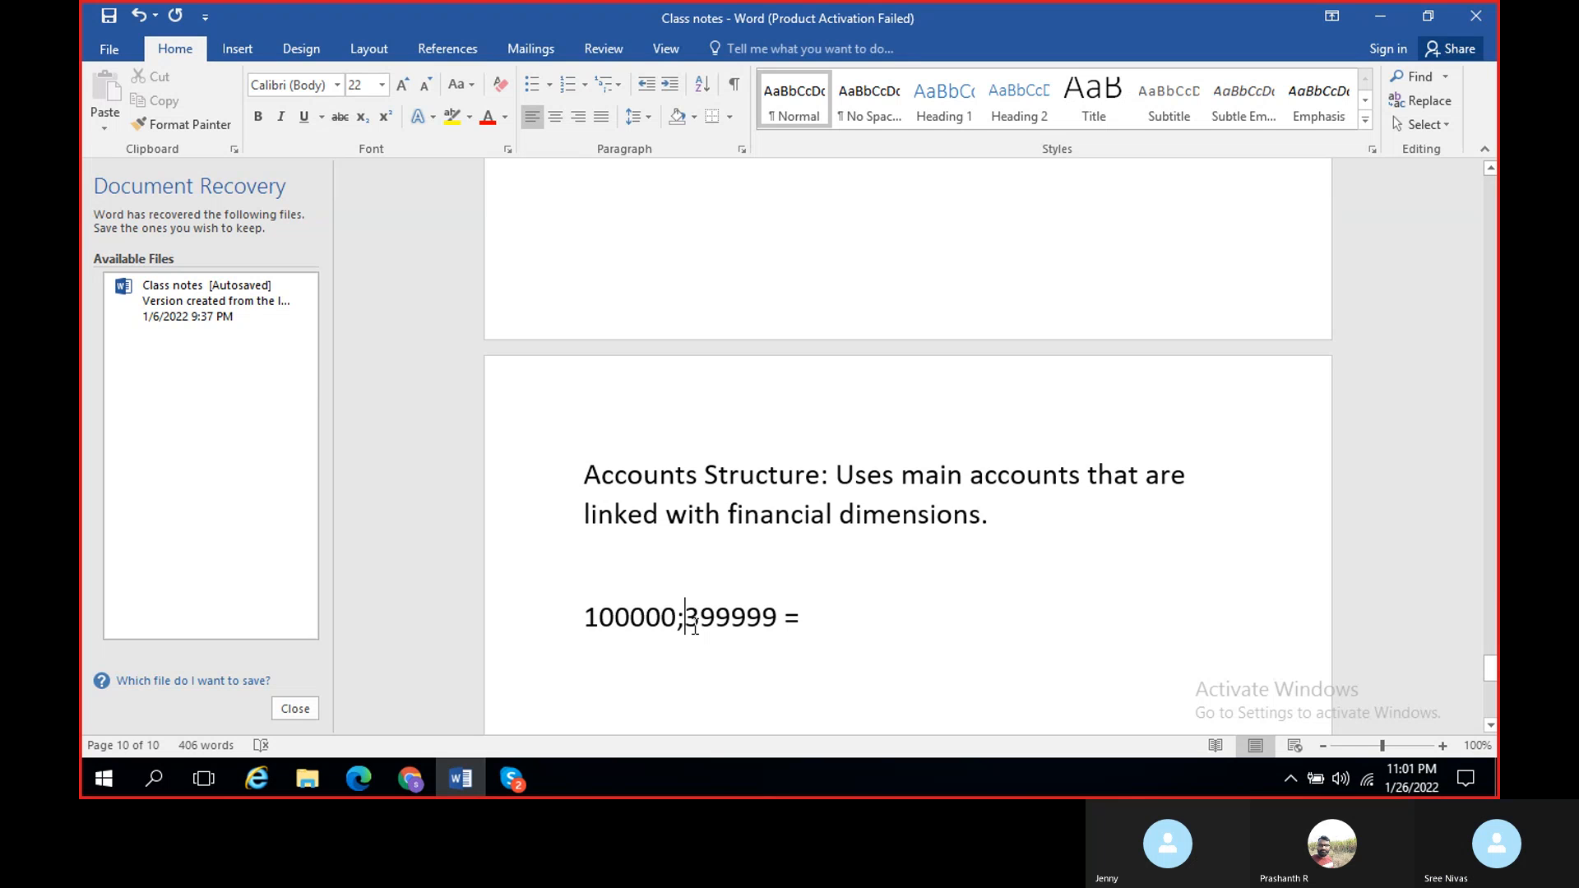
key("BackSpace")
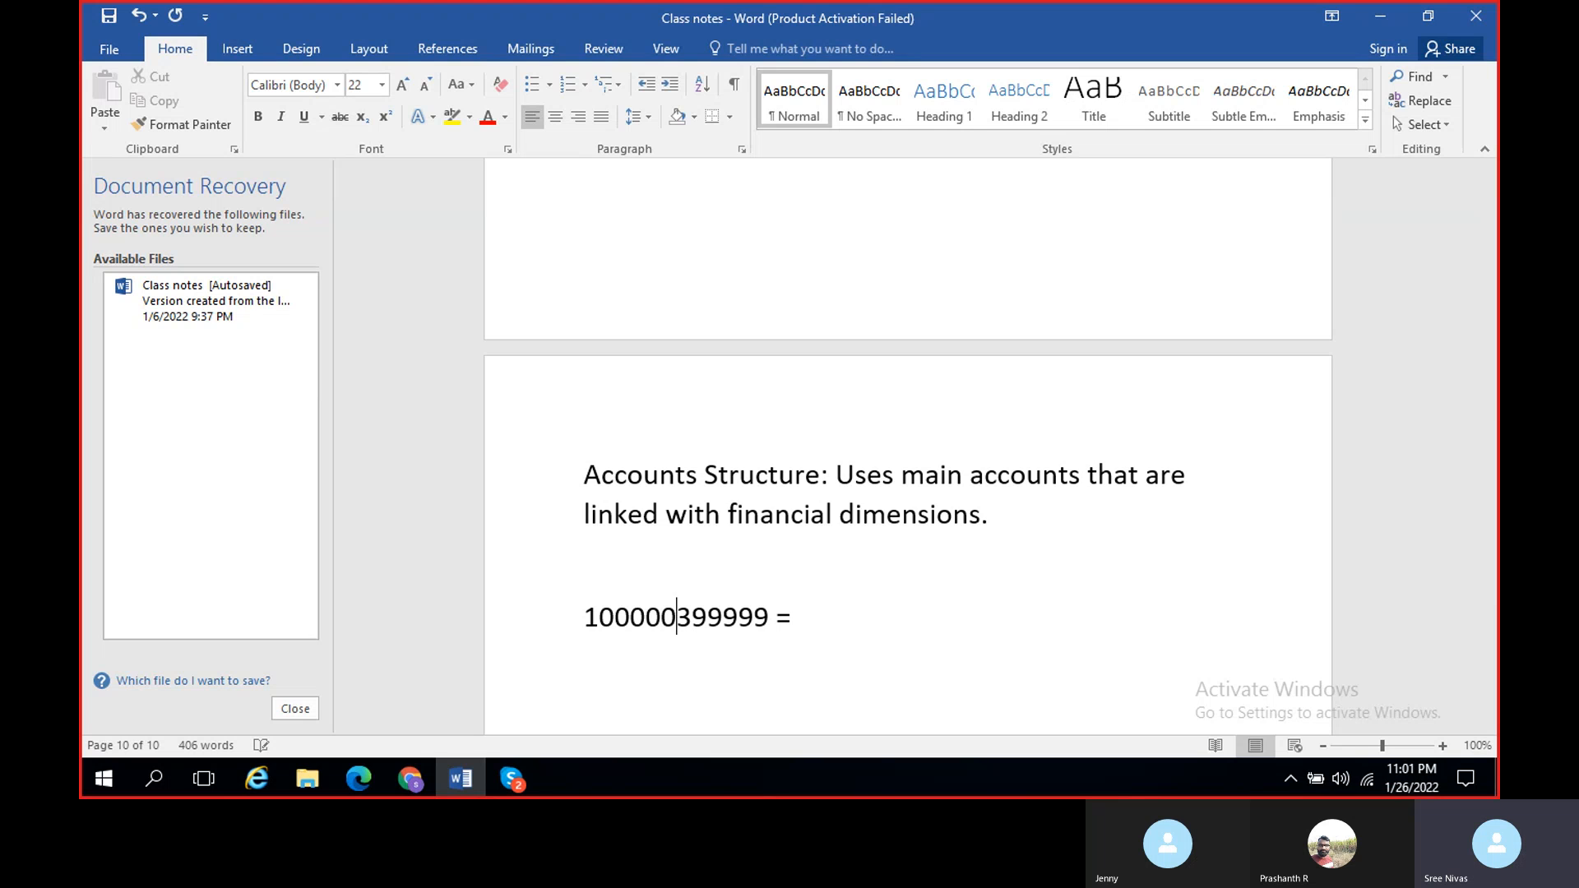
type("..")
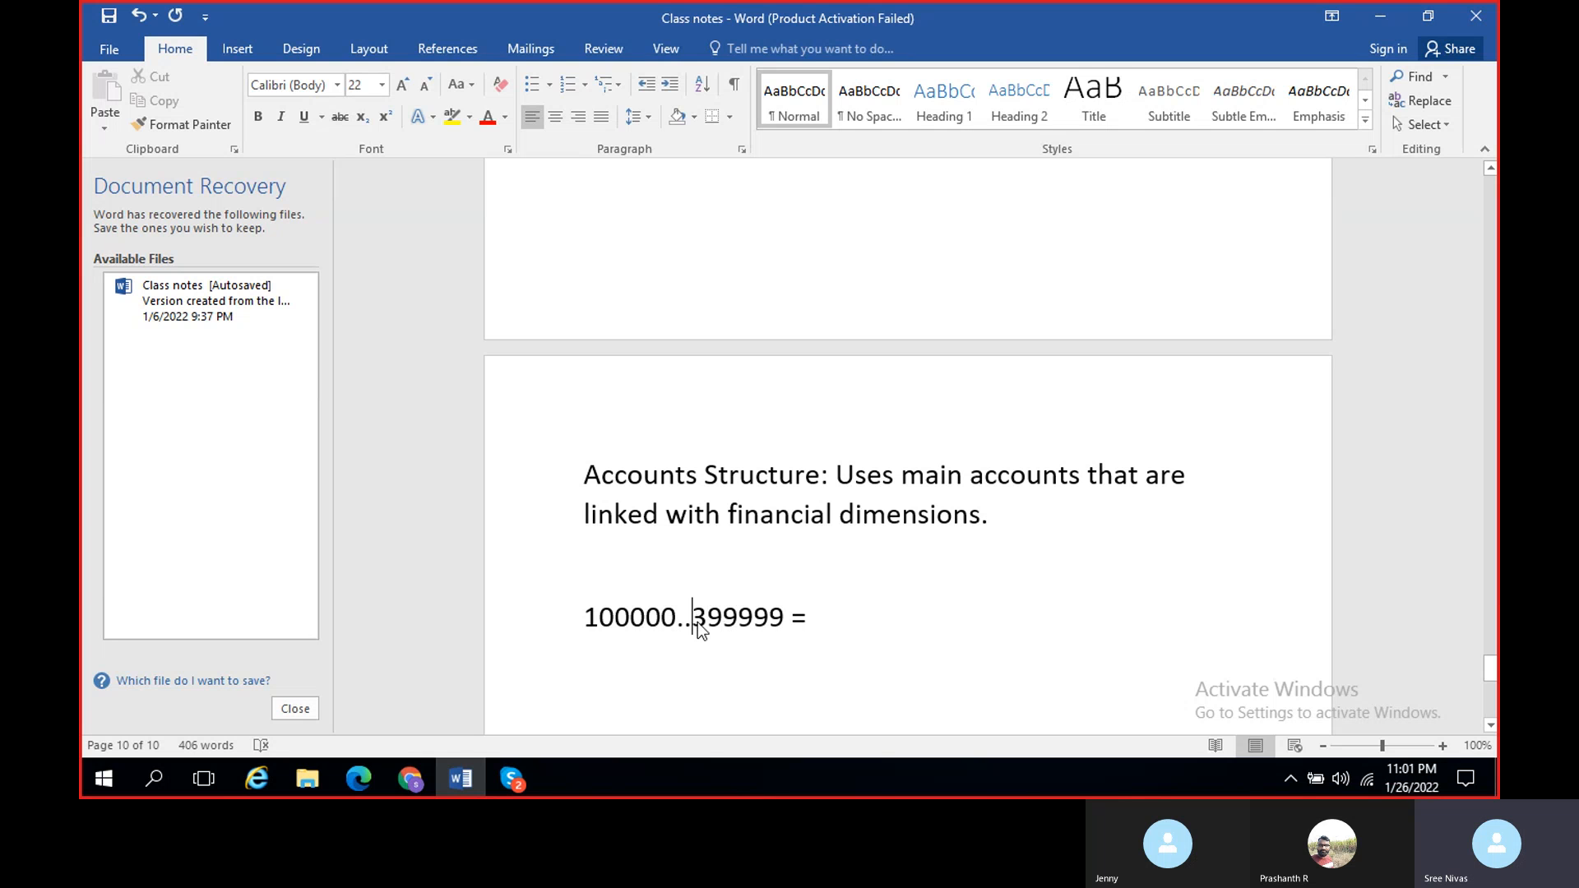
Step: Switch back to Dynamics 365 and set the MainAccount criterion's operator to "is between and includes" in the allowed value details
key("alt+Tab")
scroll(278, 561, "down", 2)
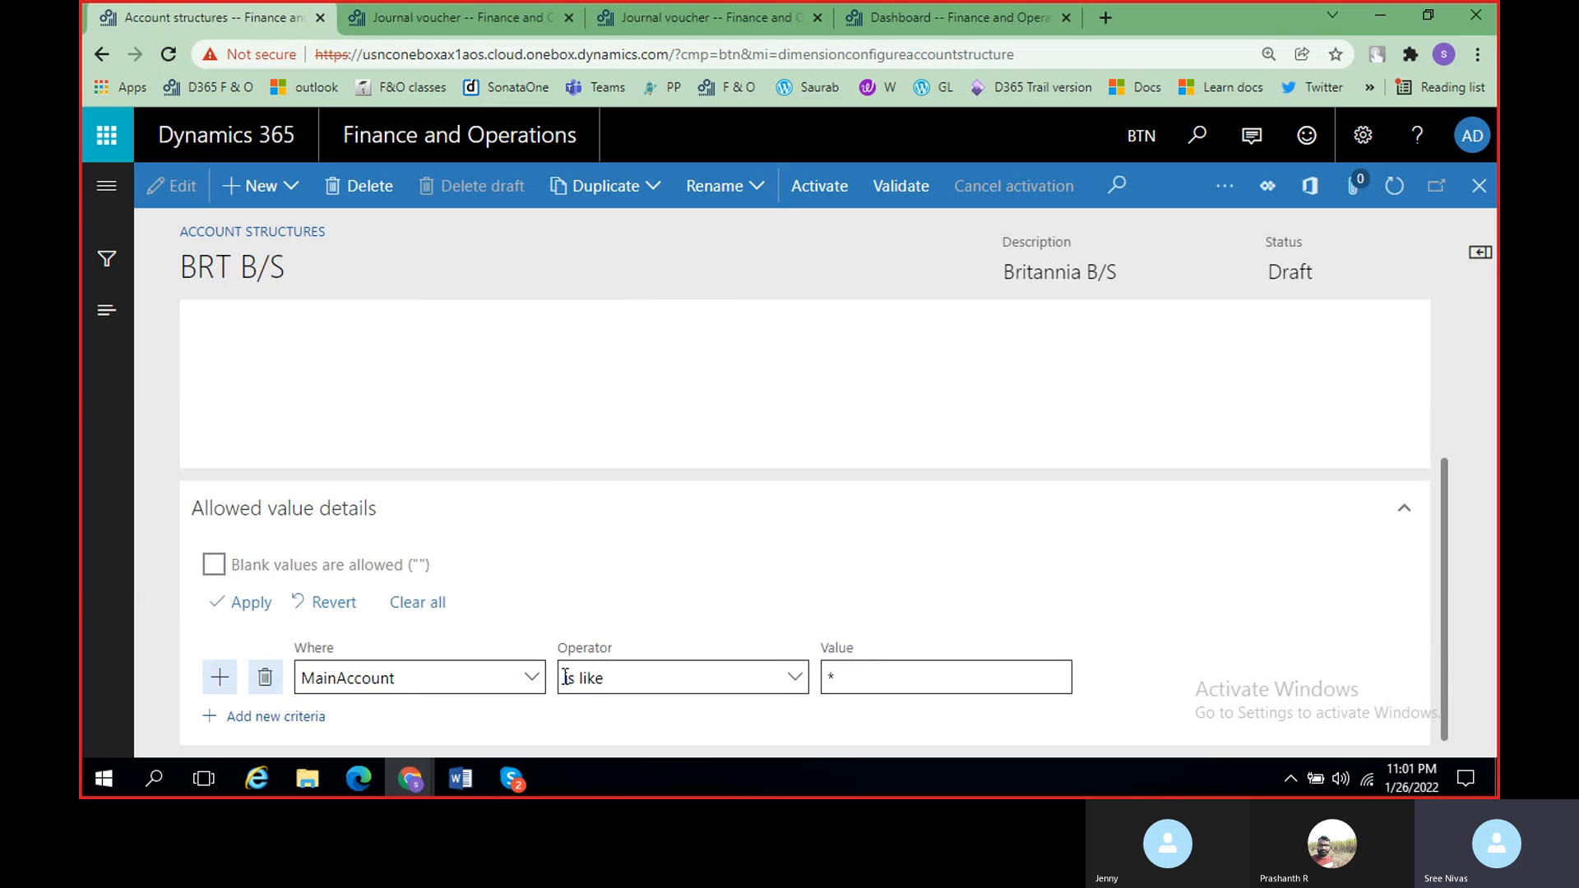
scroll(566, 677, "up", 3)
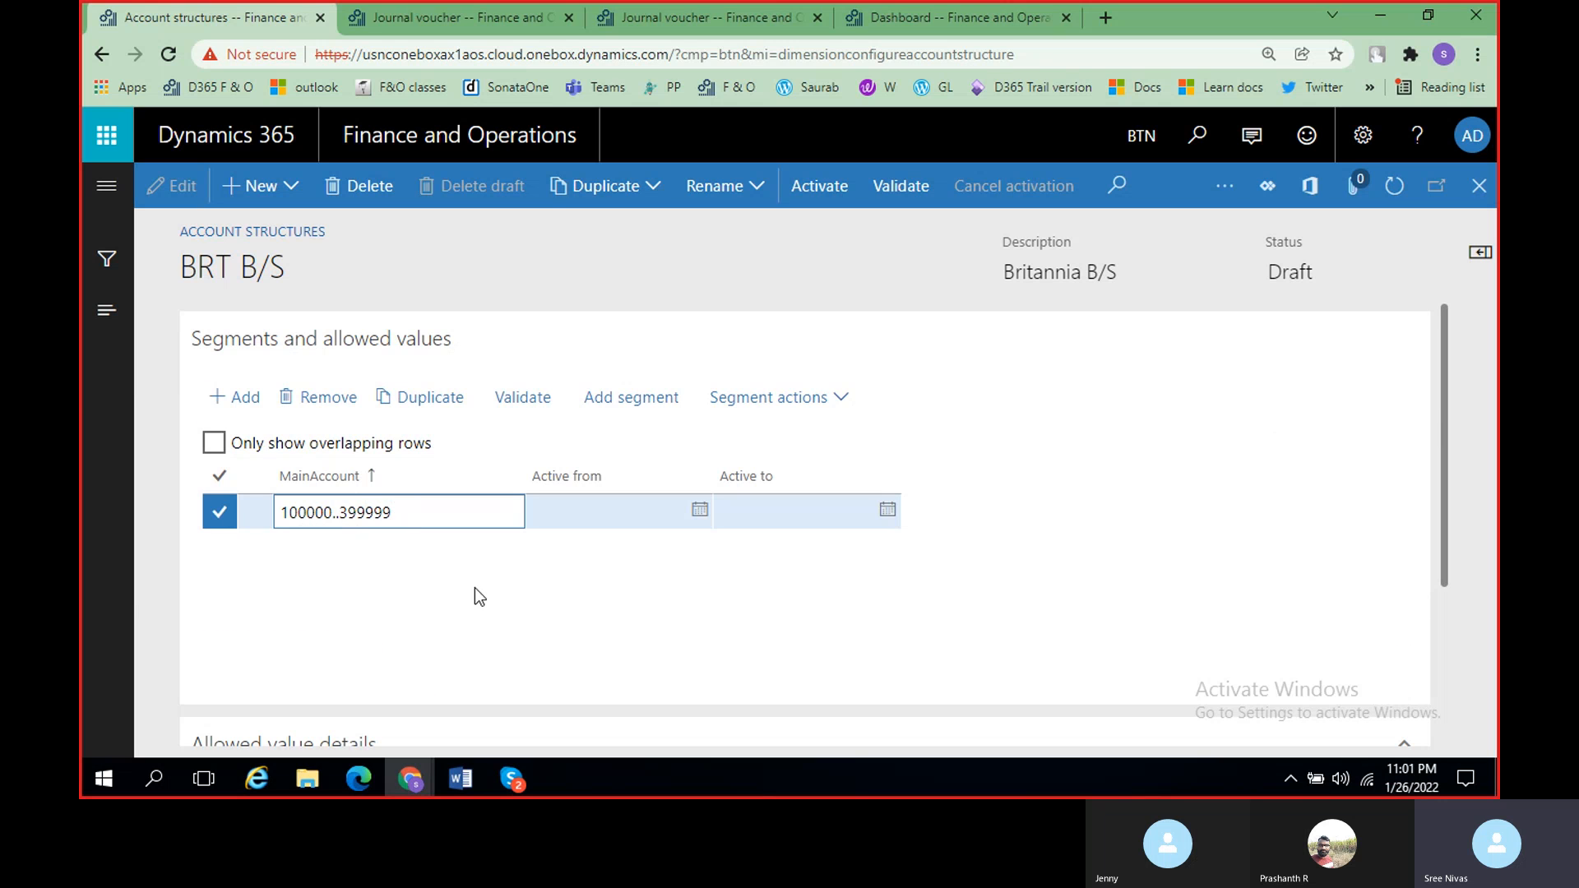
scroll(475, 588, "down", 3)
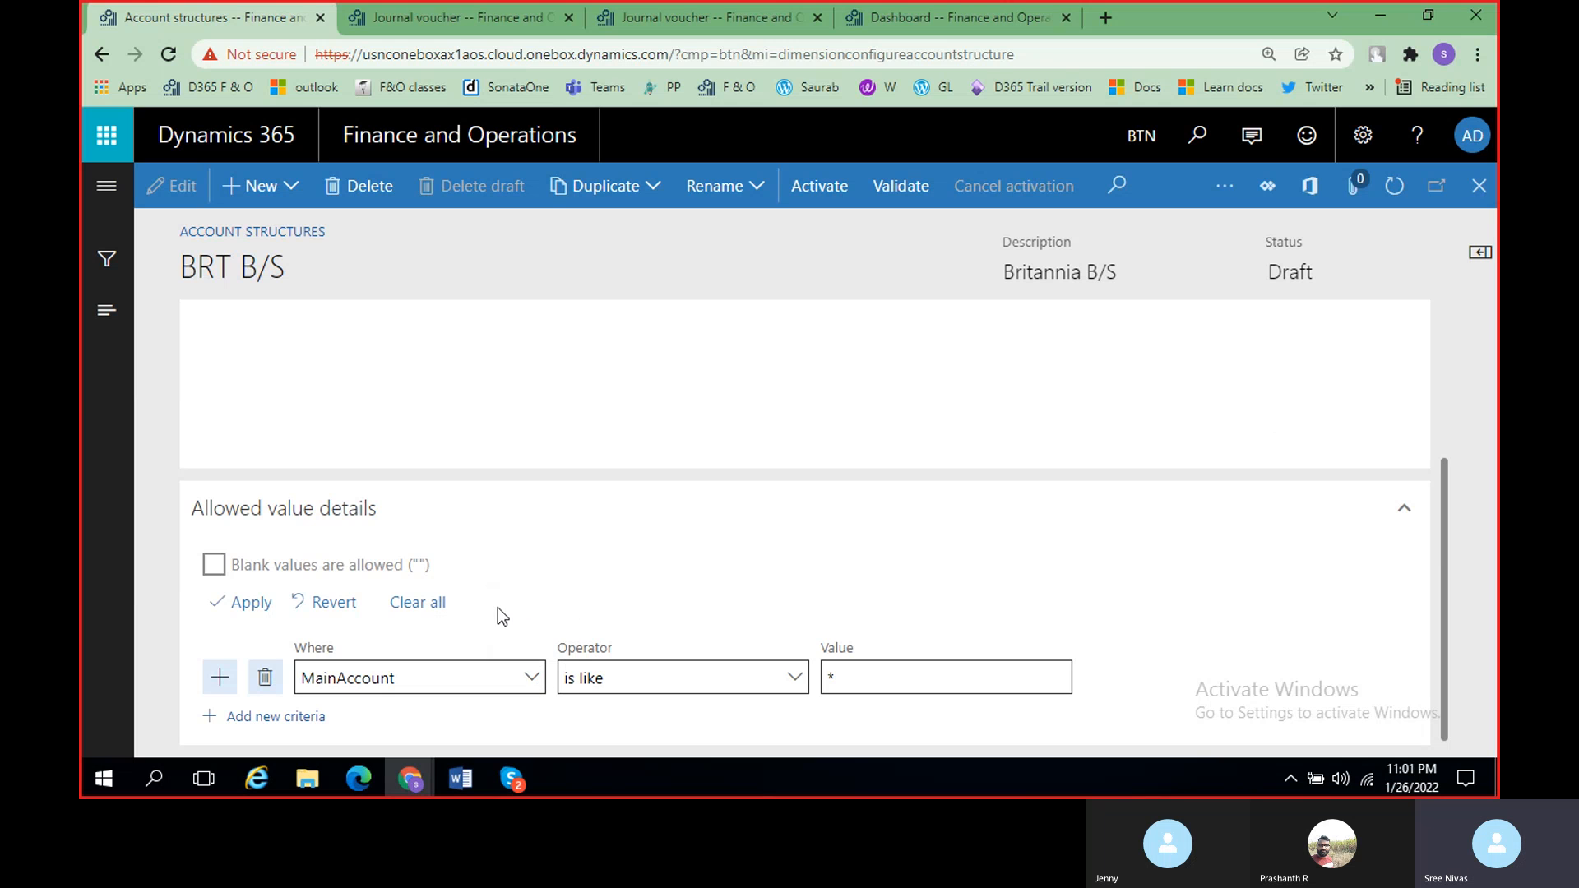
scroll(497, 608, "up", 3)
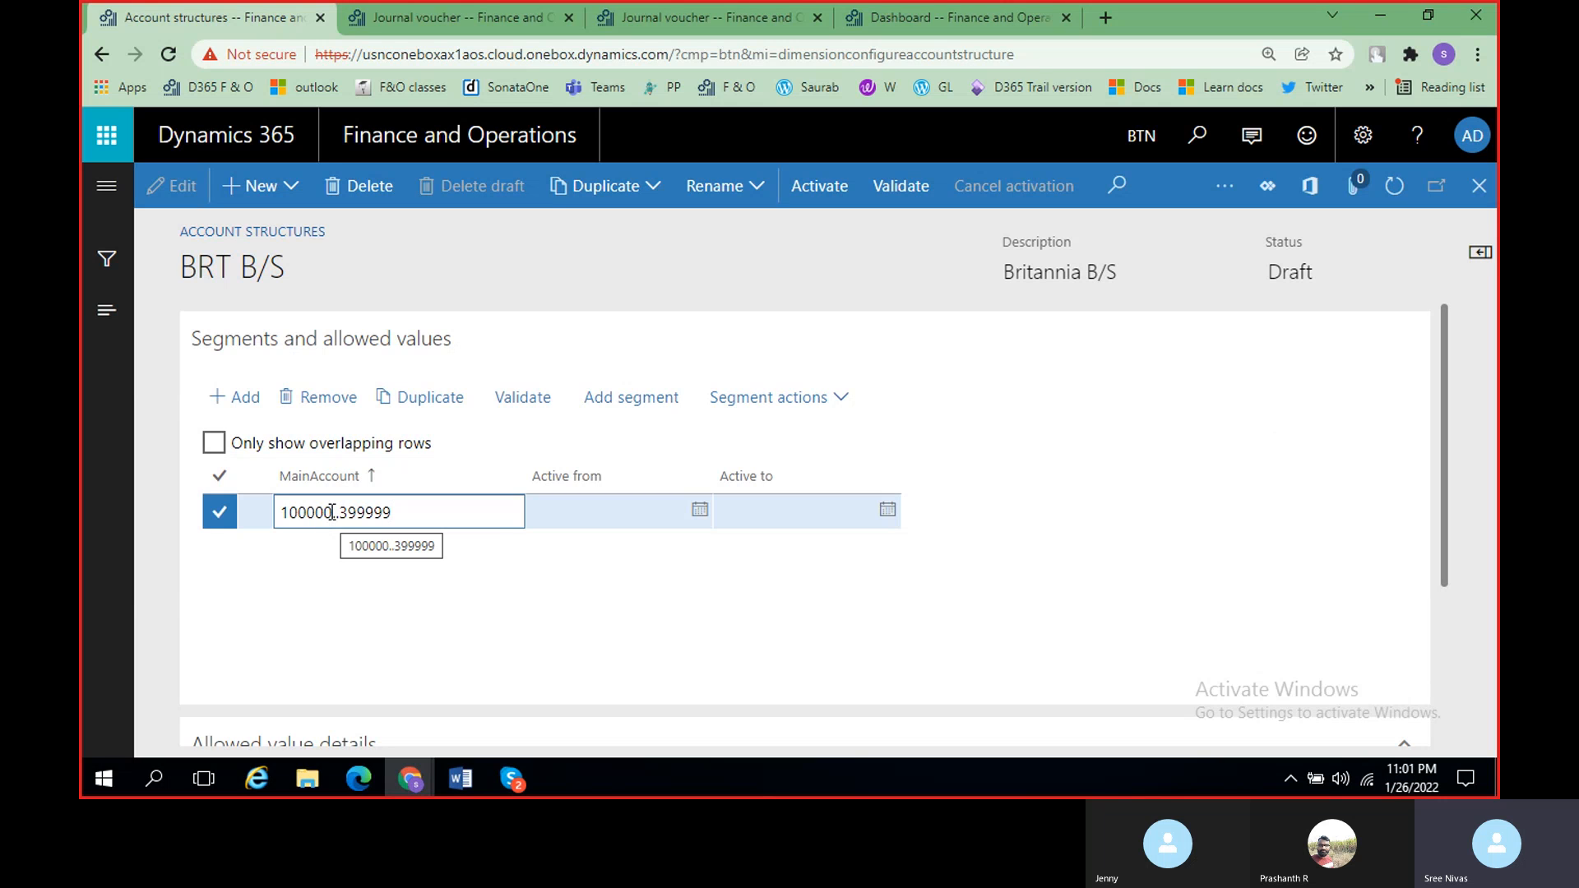
scroll(392, 585, "down", 3)
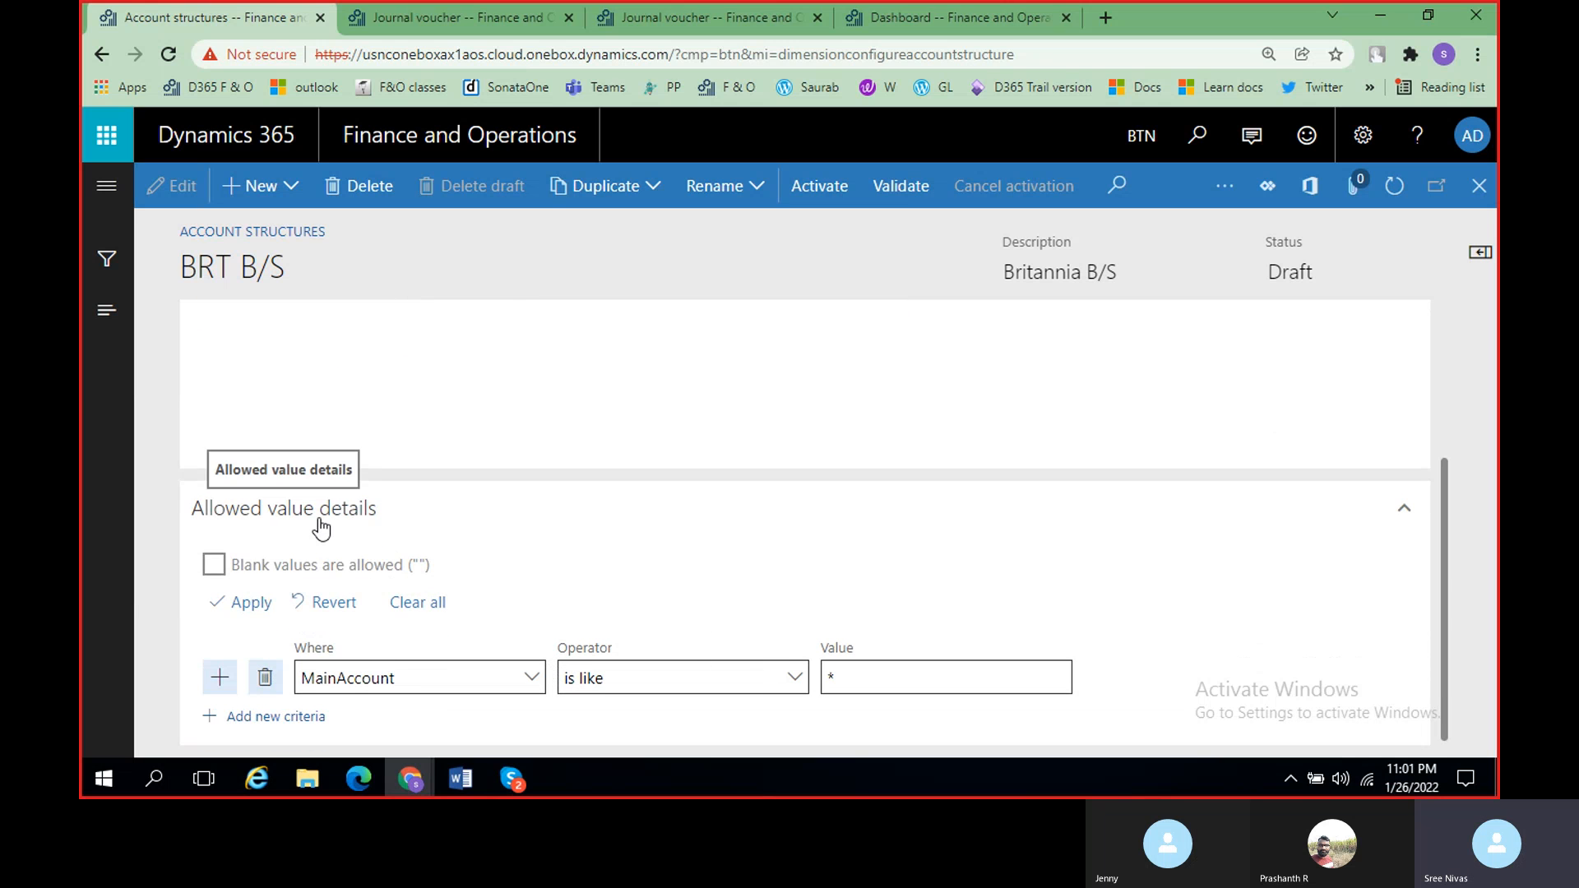
left_click(794, 690)
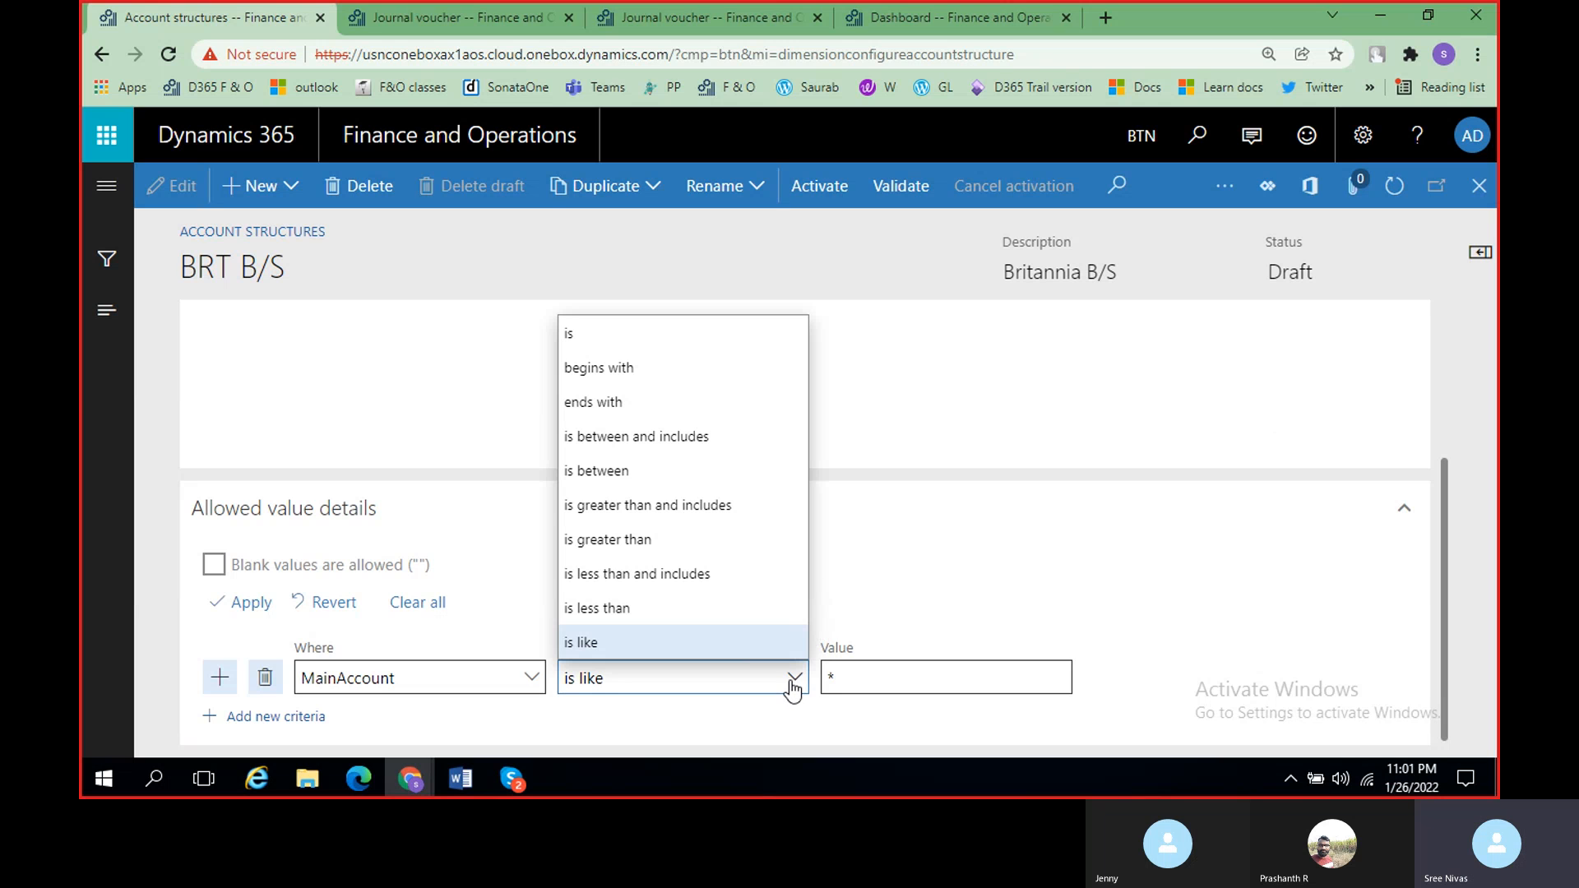
left_click(615, 448)
left_click(851, 662)
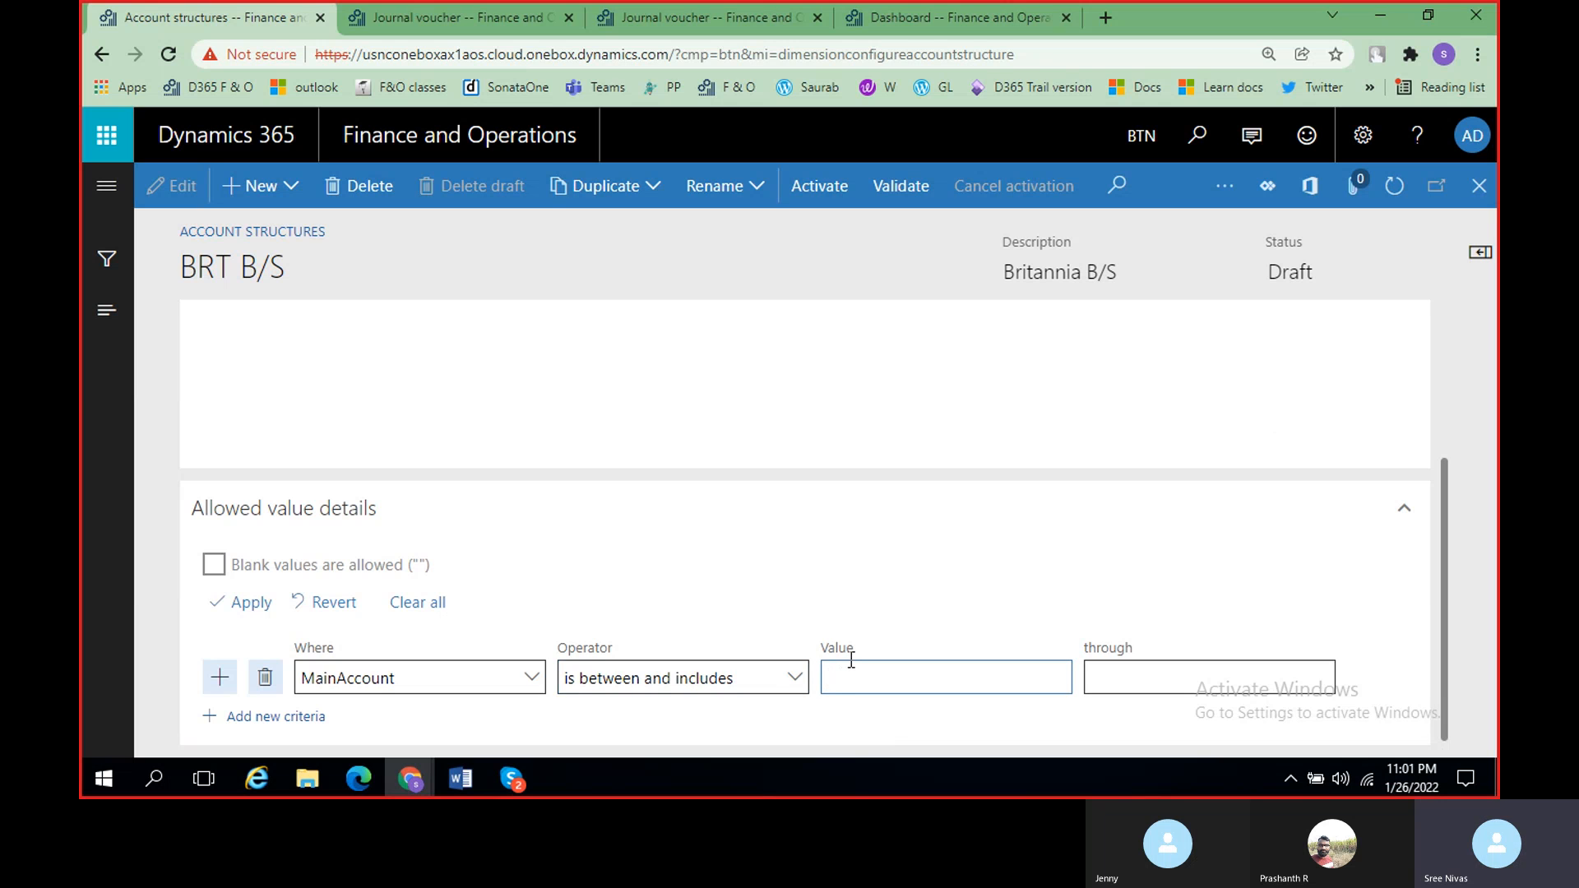
Step: Enter 100000 through 399999 as the value range of the MainAccount criterion
scroll(792, 641, "up", 3)
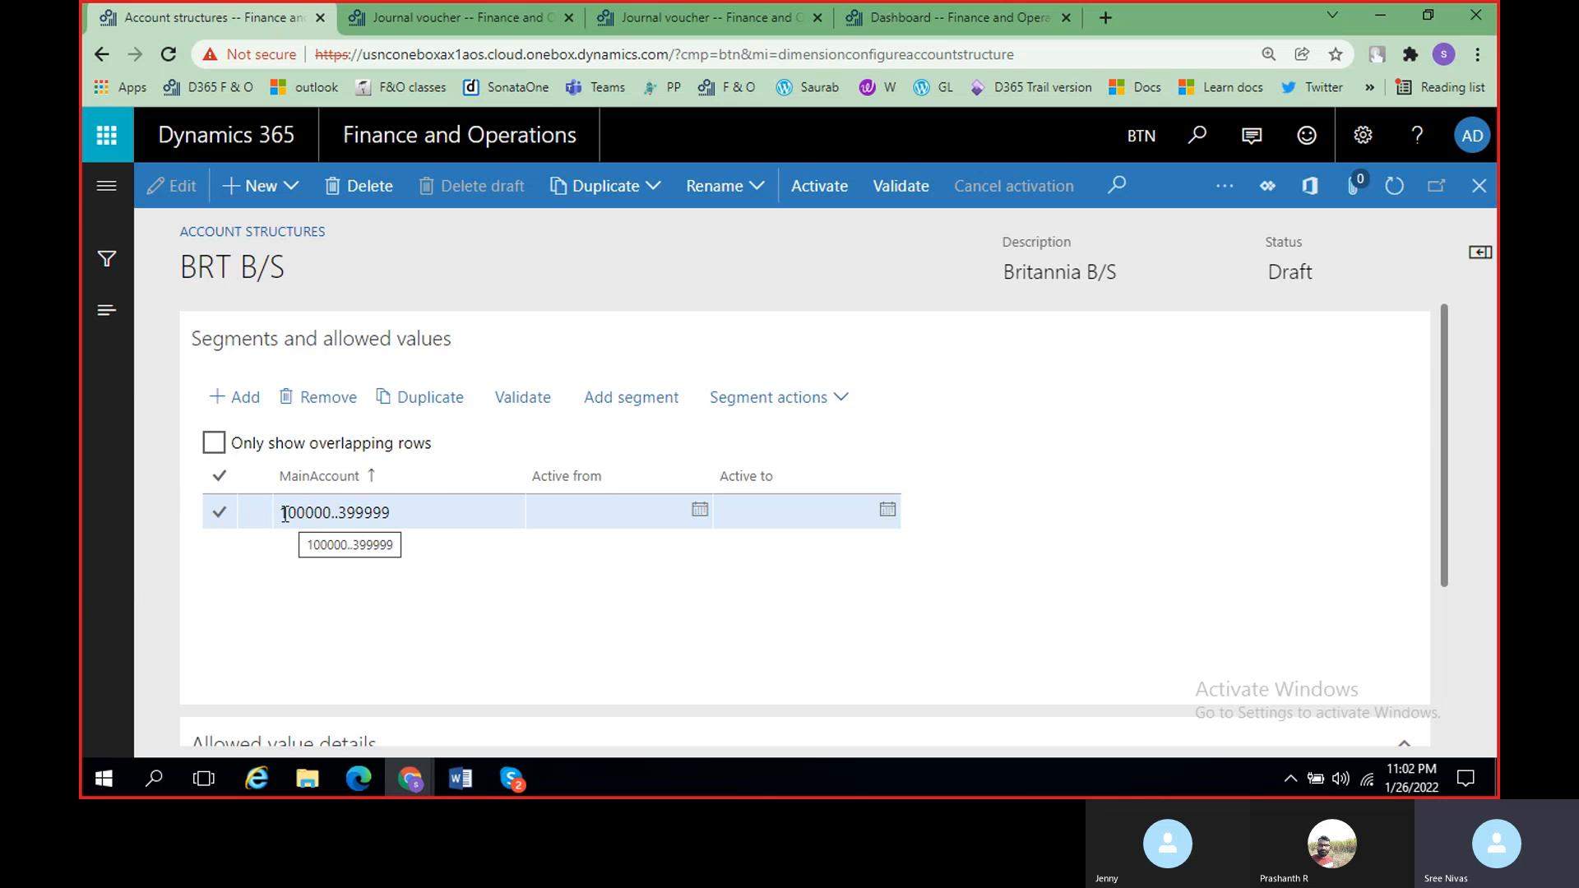
scroll(334, 546, "down", 3)
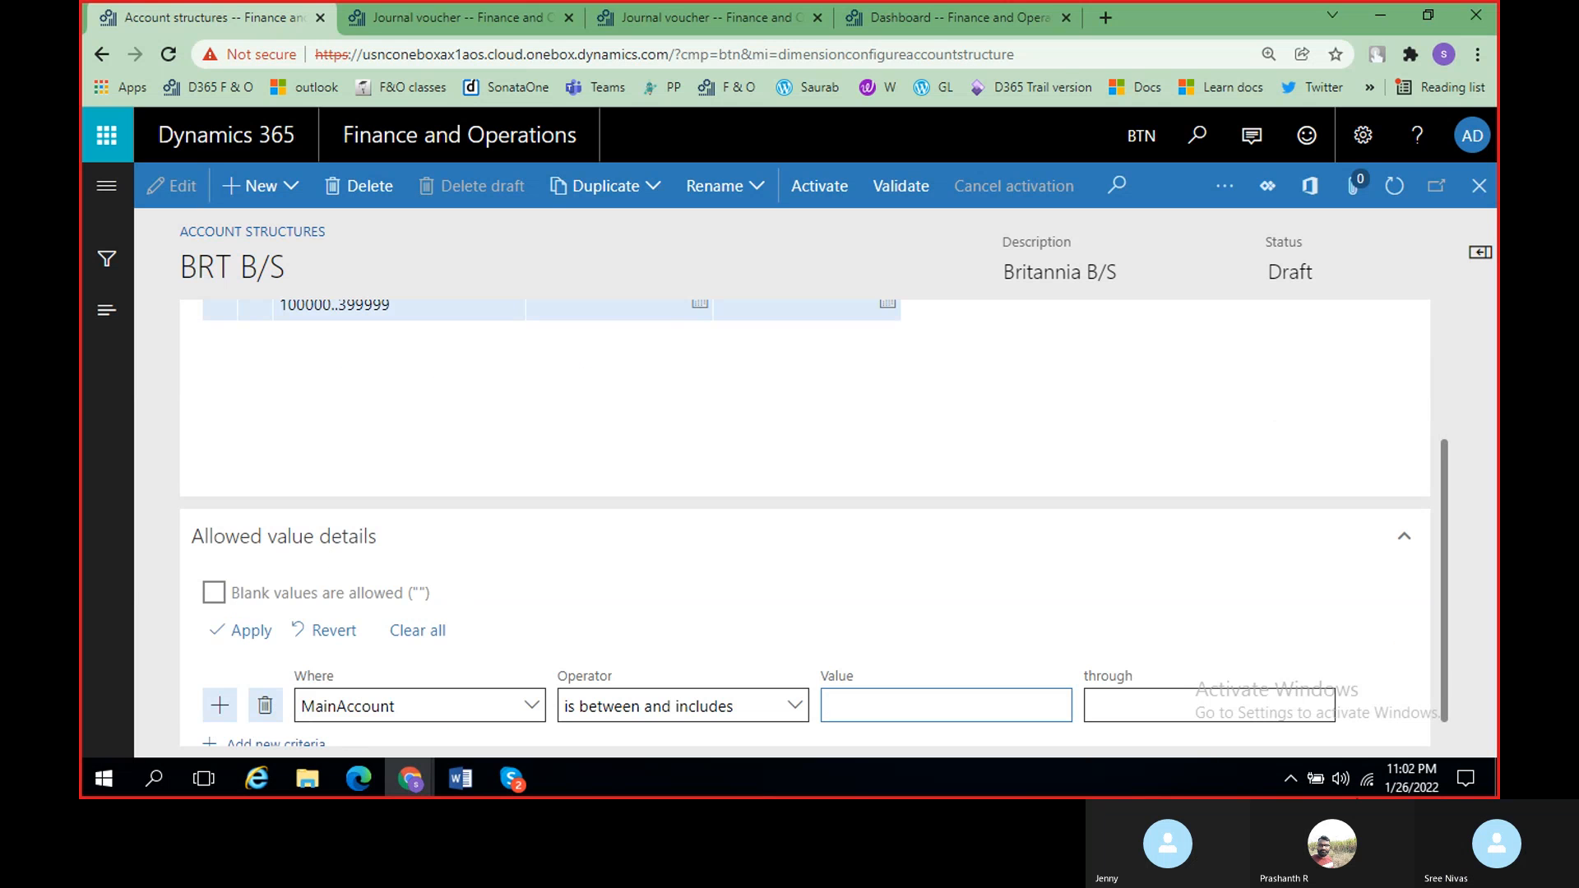
type("100000")
left_click(1252, 708)
type("399999")
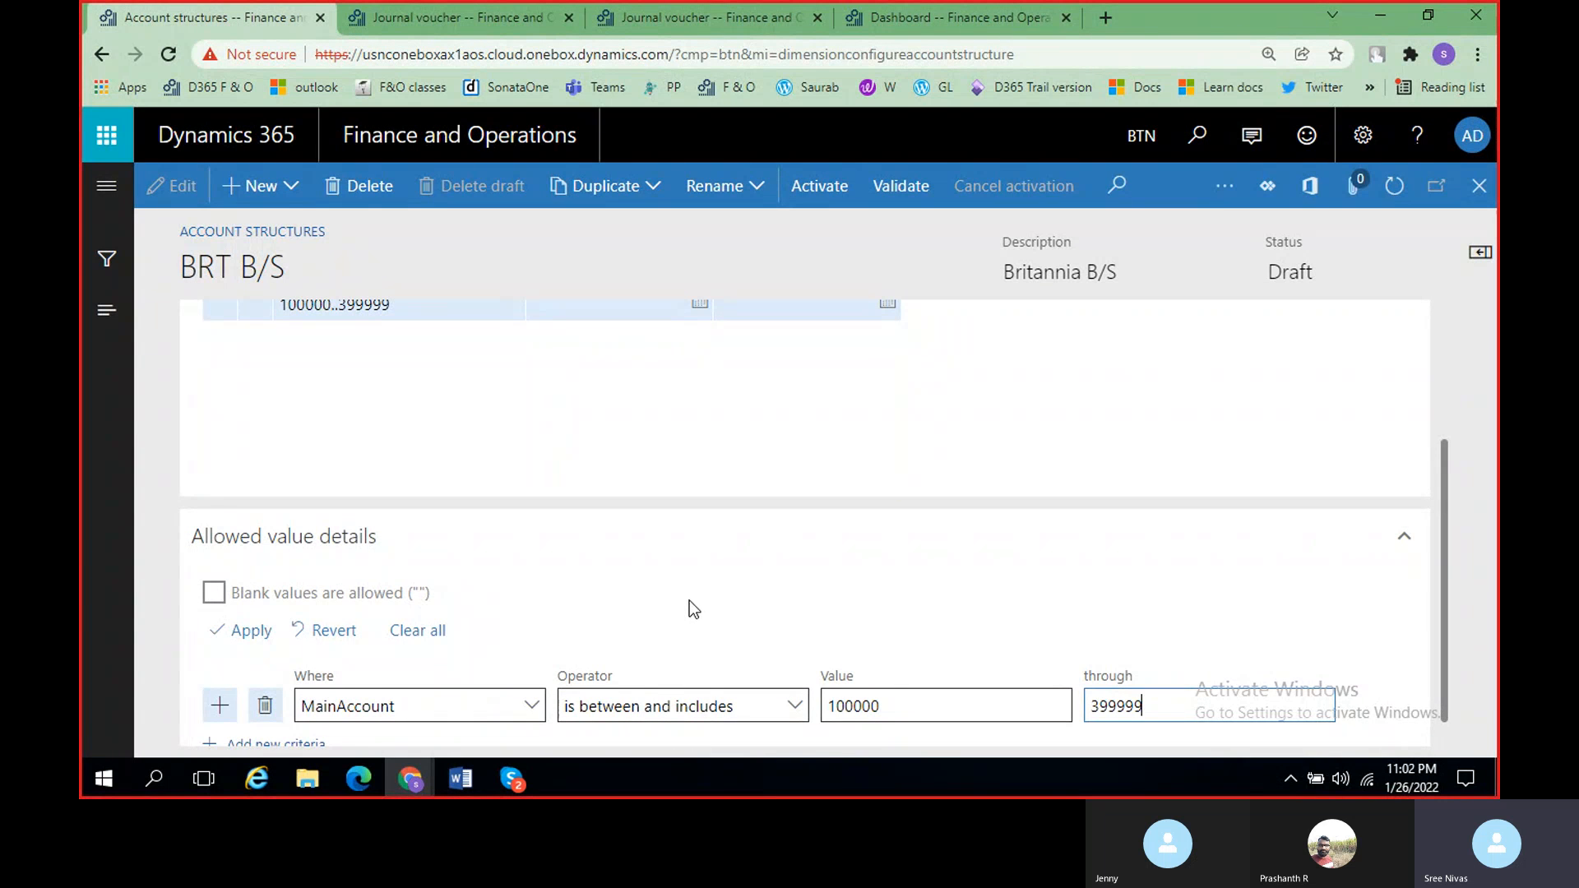
Step: Change the MainAccount criterion's operator to "is greater than and includes" with 100000 as its value
scroll(492, 448, "up", 2)
scroll(341, 529, "down", 1)
scroll(341, 529, "down", 2)
scroll(341, 530, "up", 2)
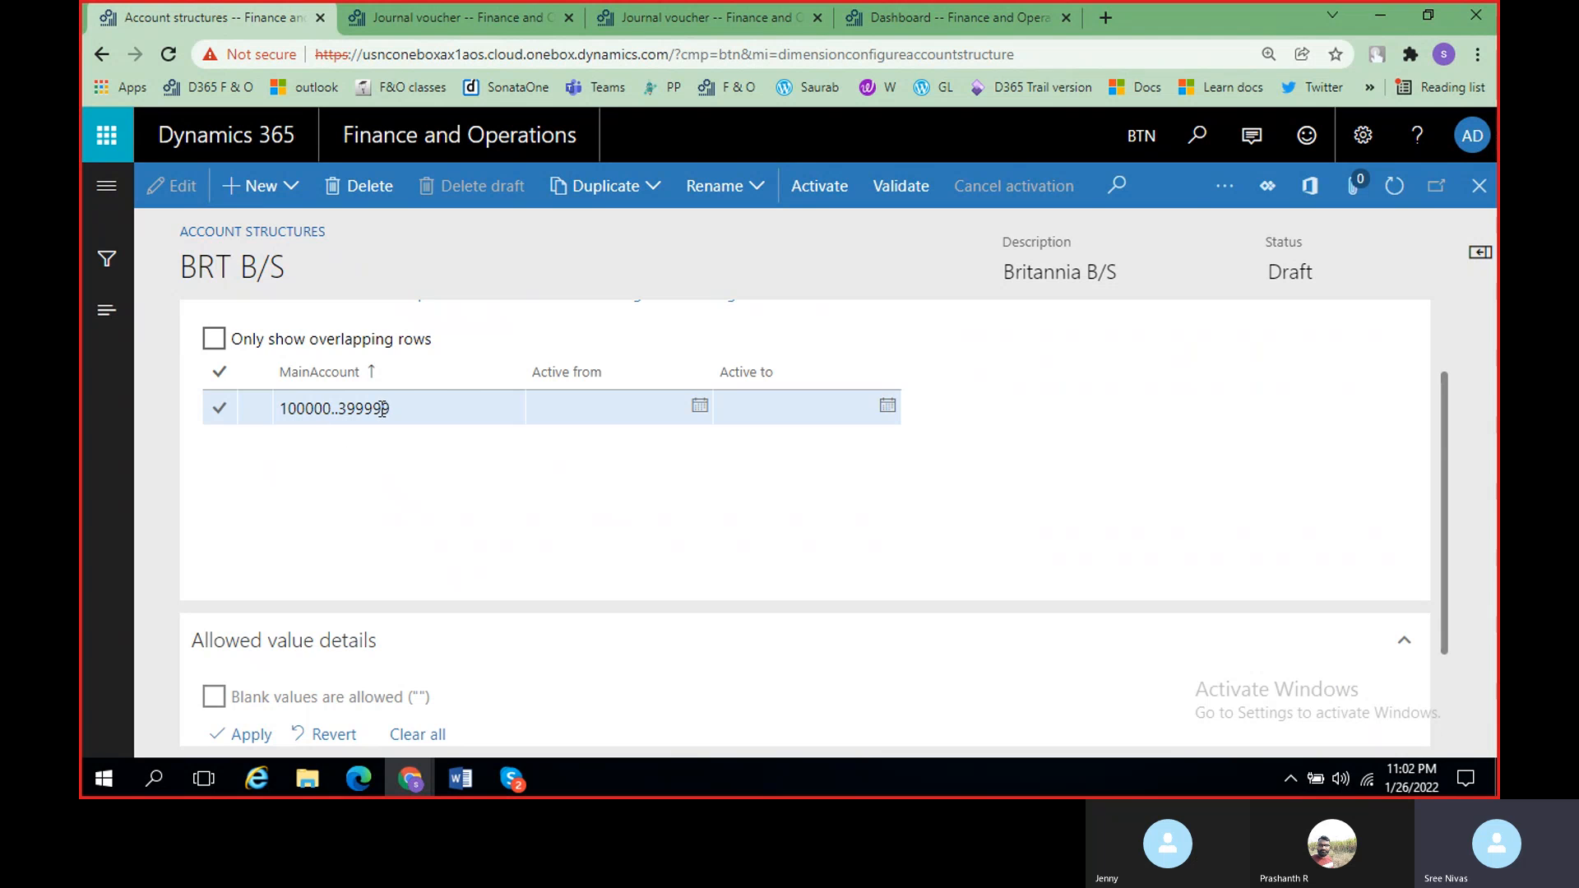
scroll(388, 457, "down", 2)
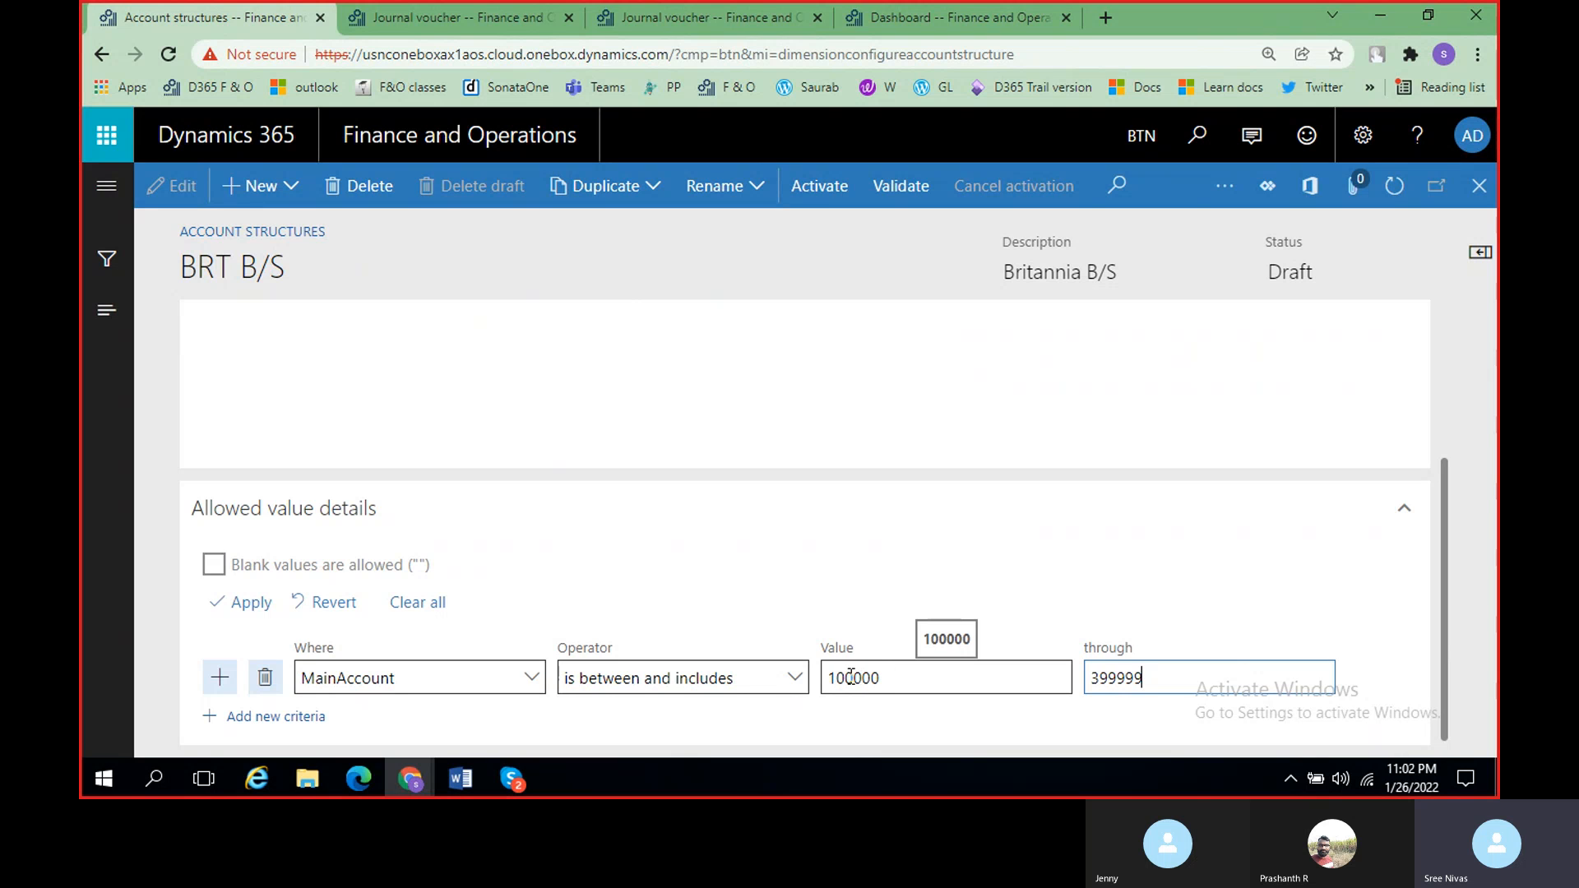
left_click(795, 678)
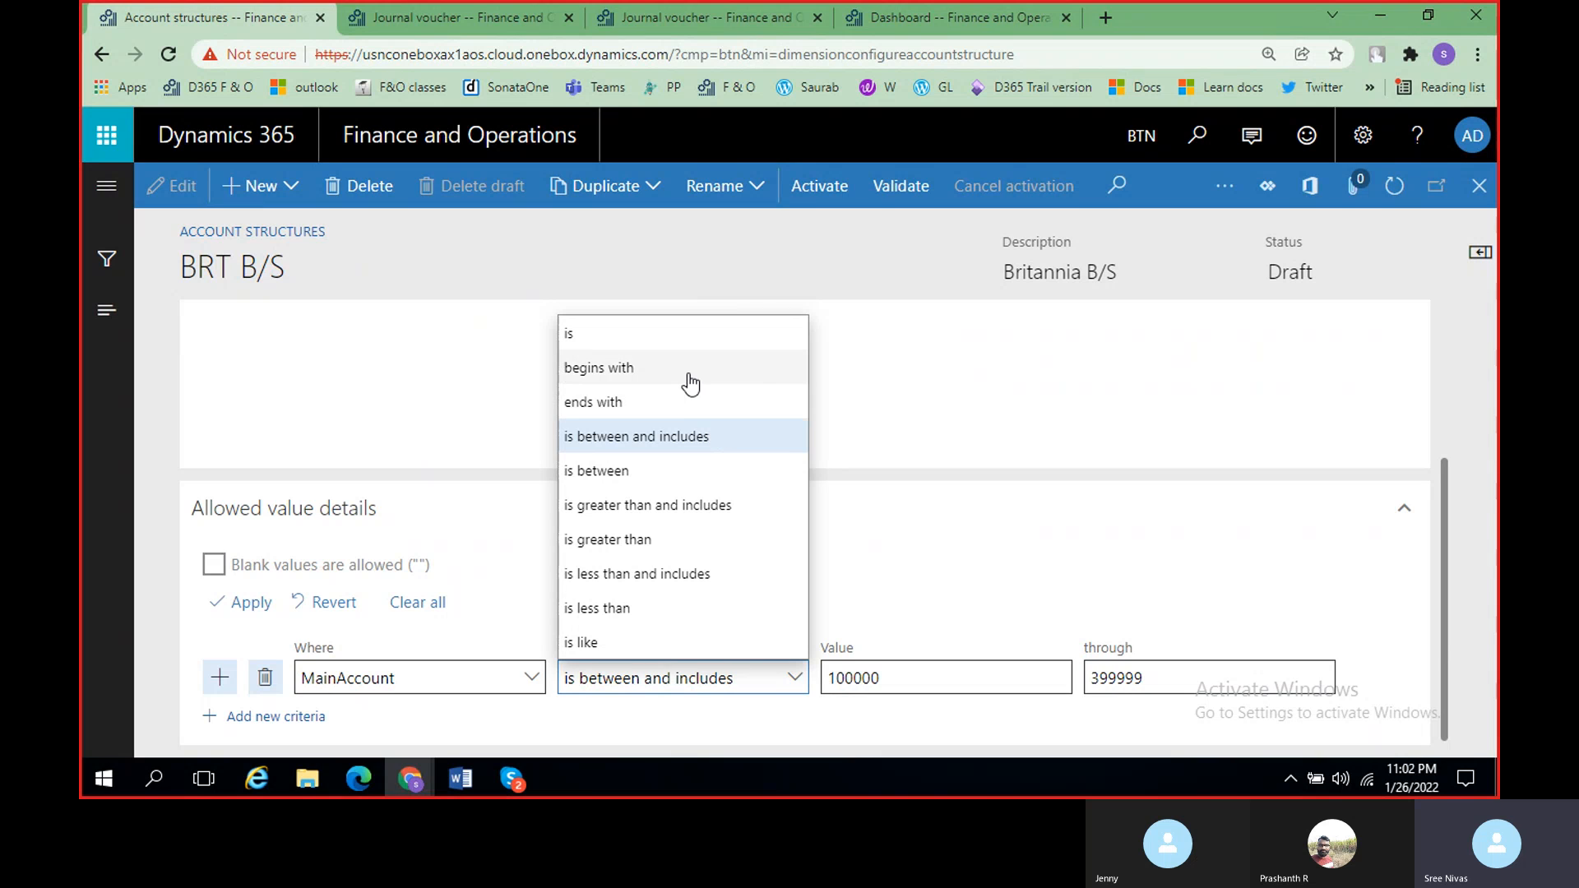
left_click(672, 506)
left_click(907, 683)
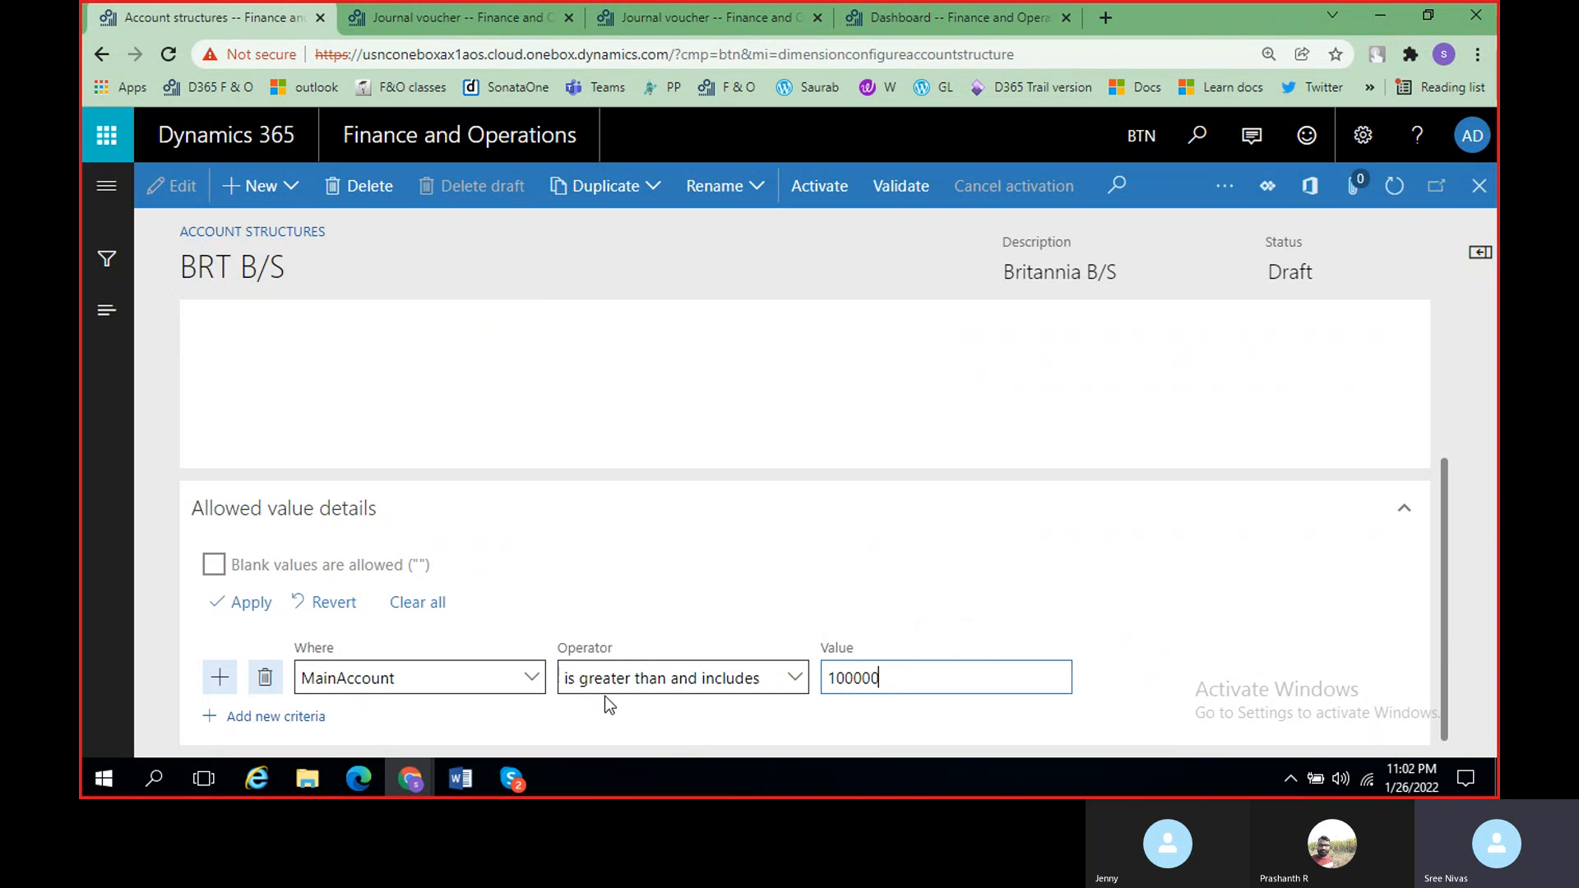
Step: Change the MainAccount criterion's operator to "is between" and set its upper value to 399999
scroll(736, 699, "up", 3)
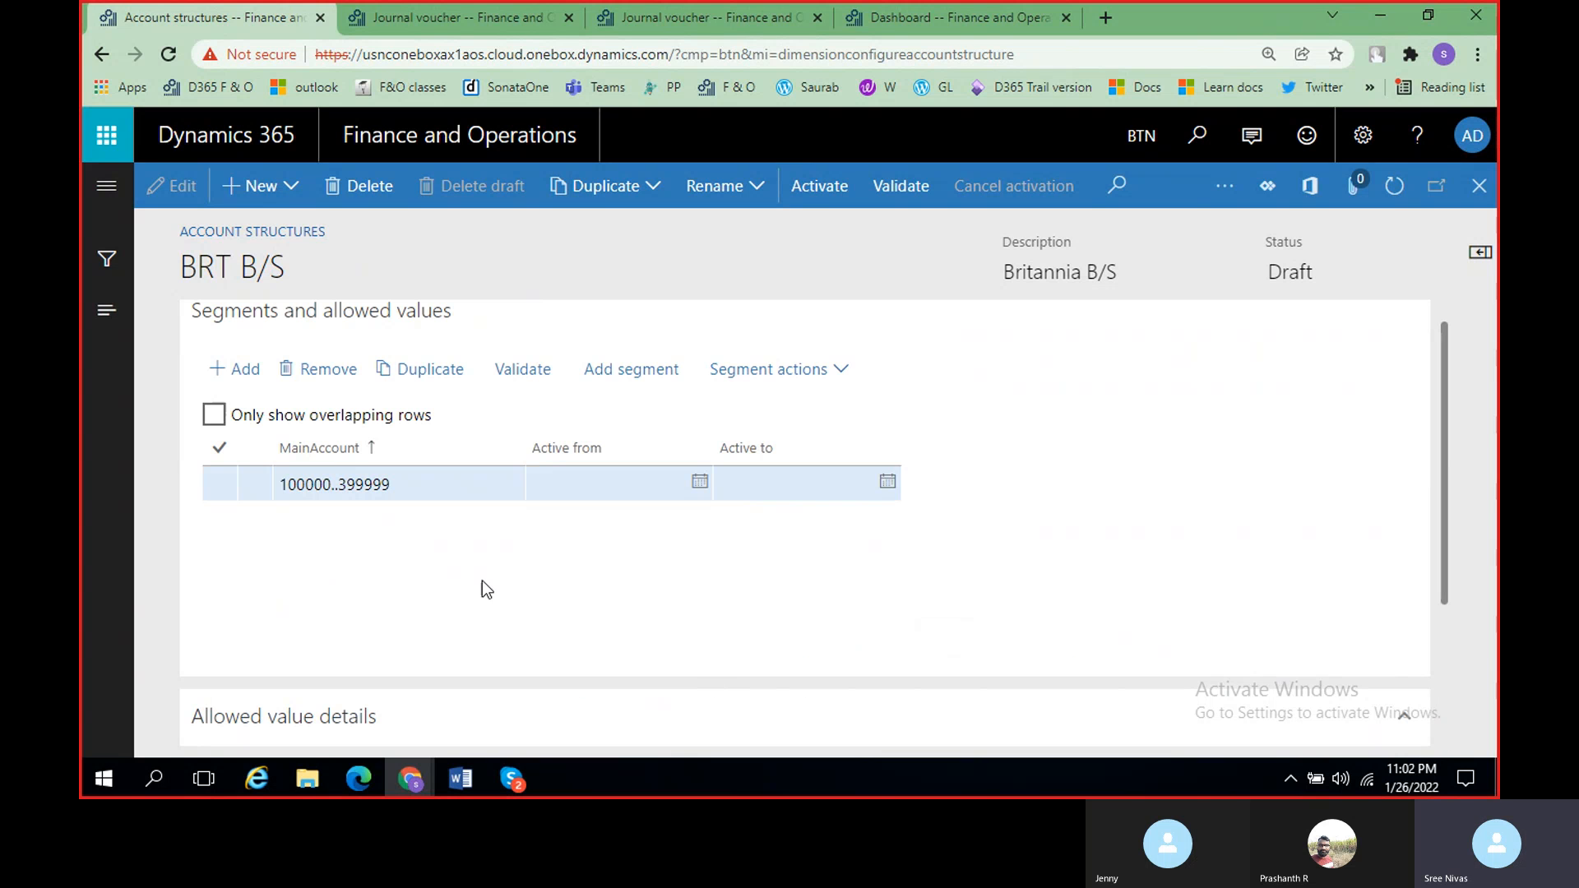
scroll(347, 494, "down", 2)
scroll(346, 497, "up", 2)
scroll(504, 642, "down", 3)
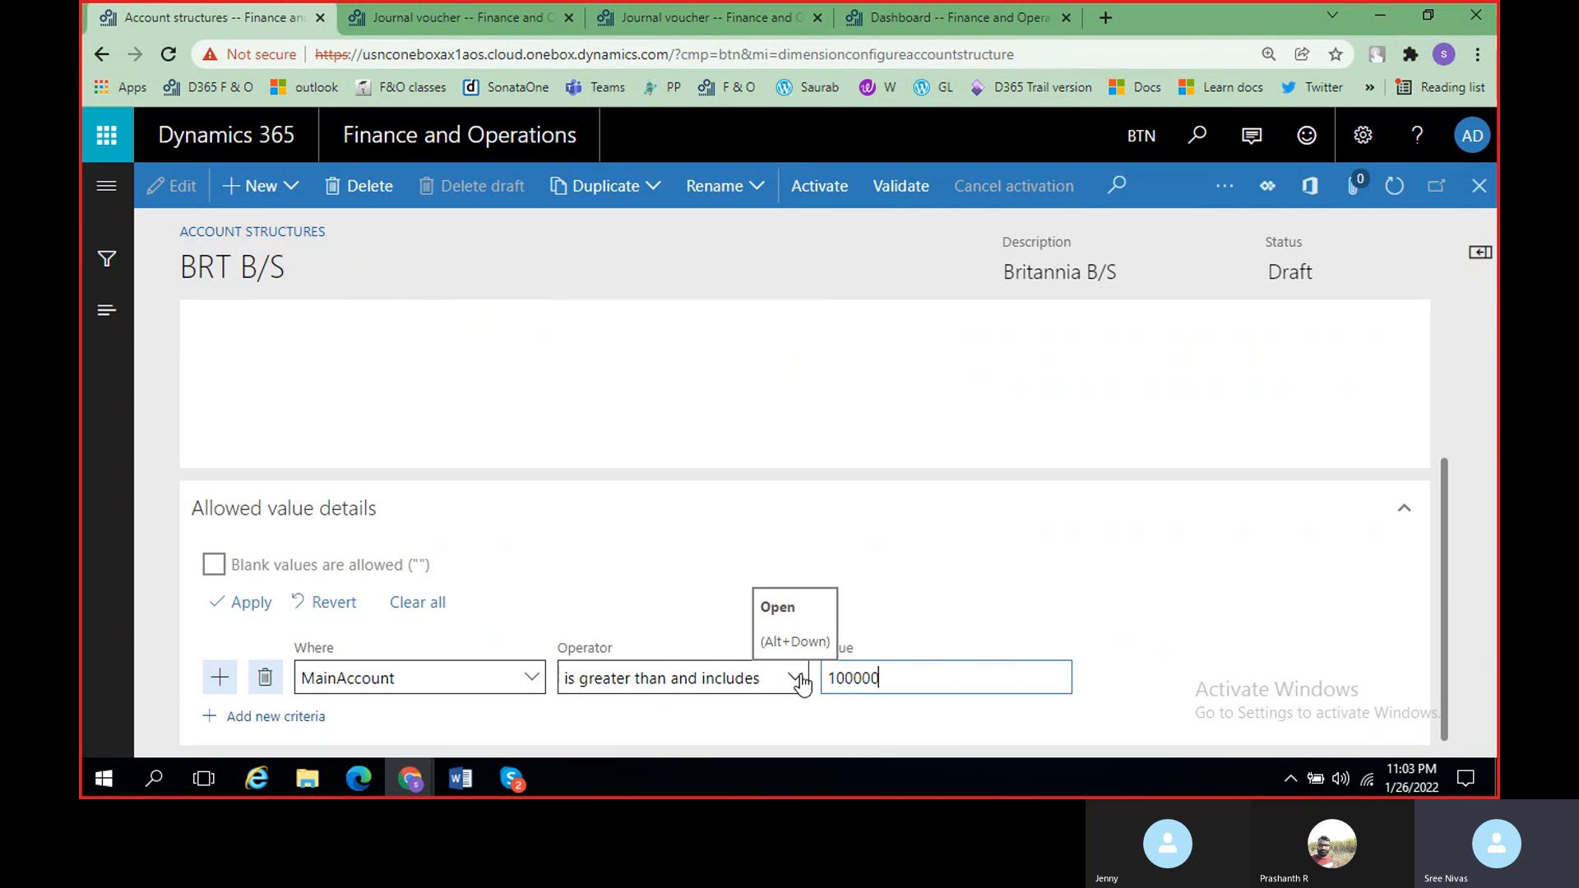
left_click(798, 679)
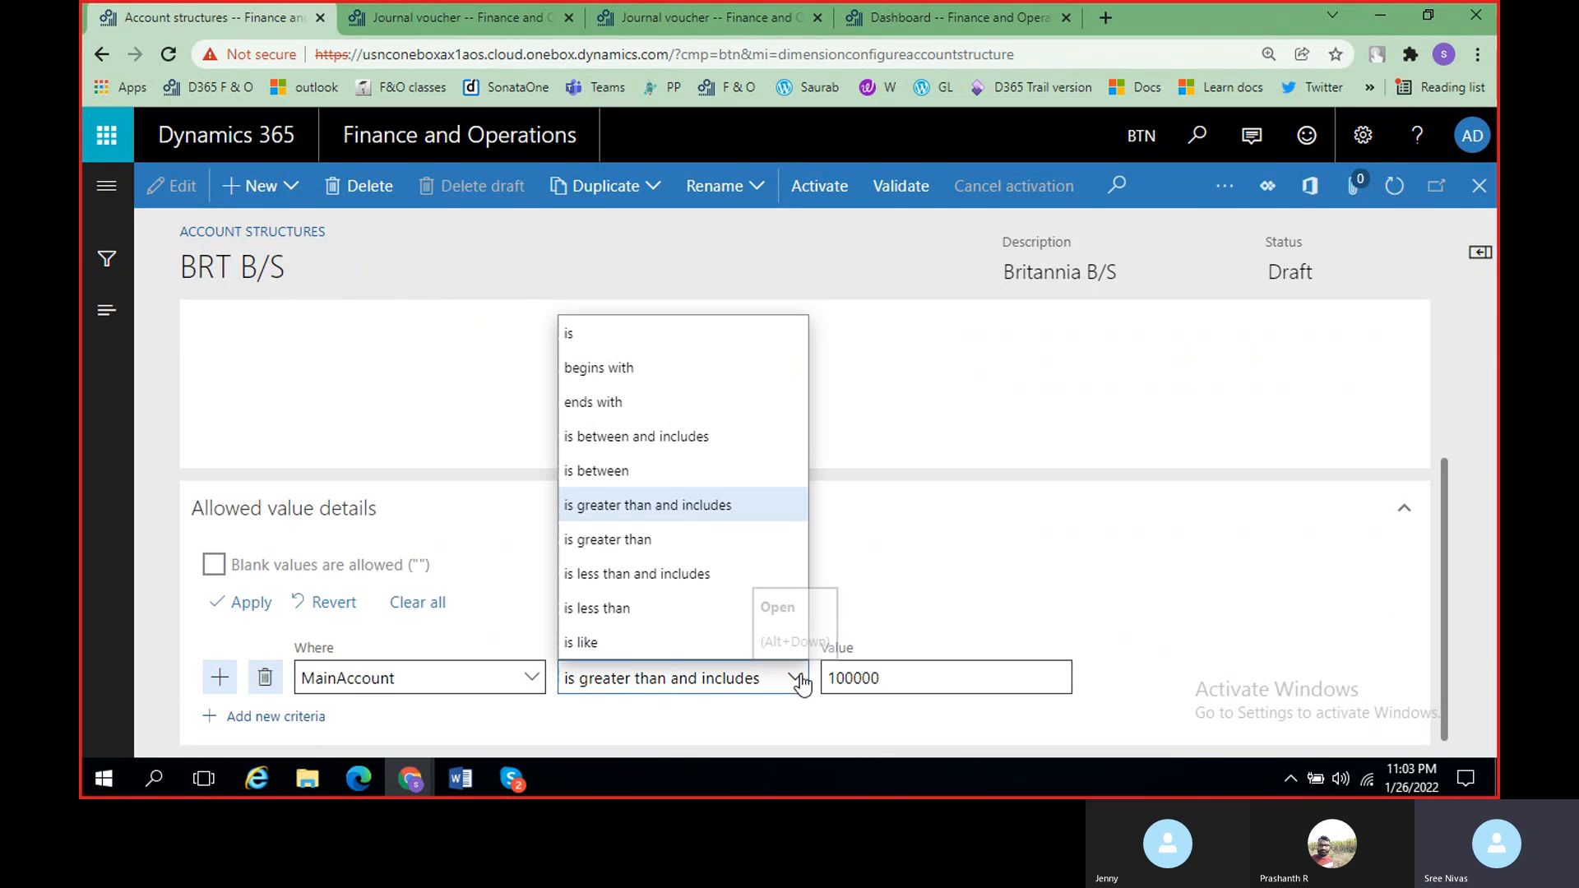
left_click(672, 470)
left_click(1094, 676)
type("399999")
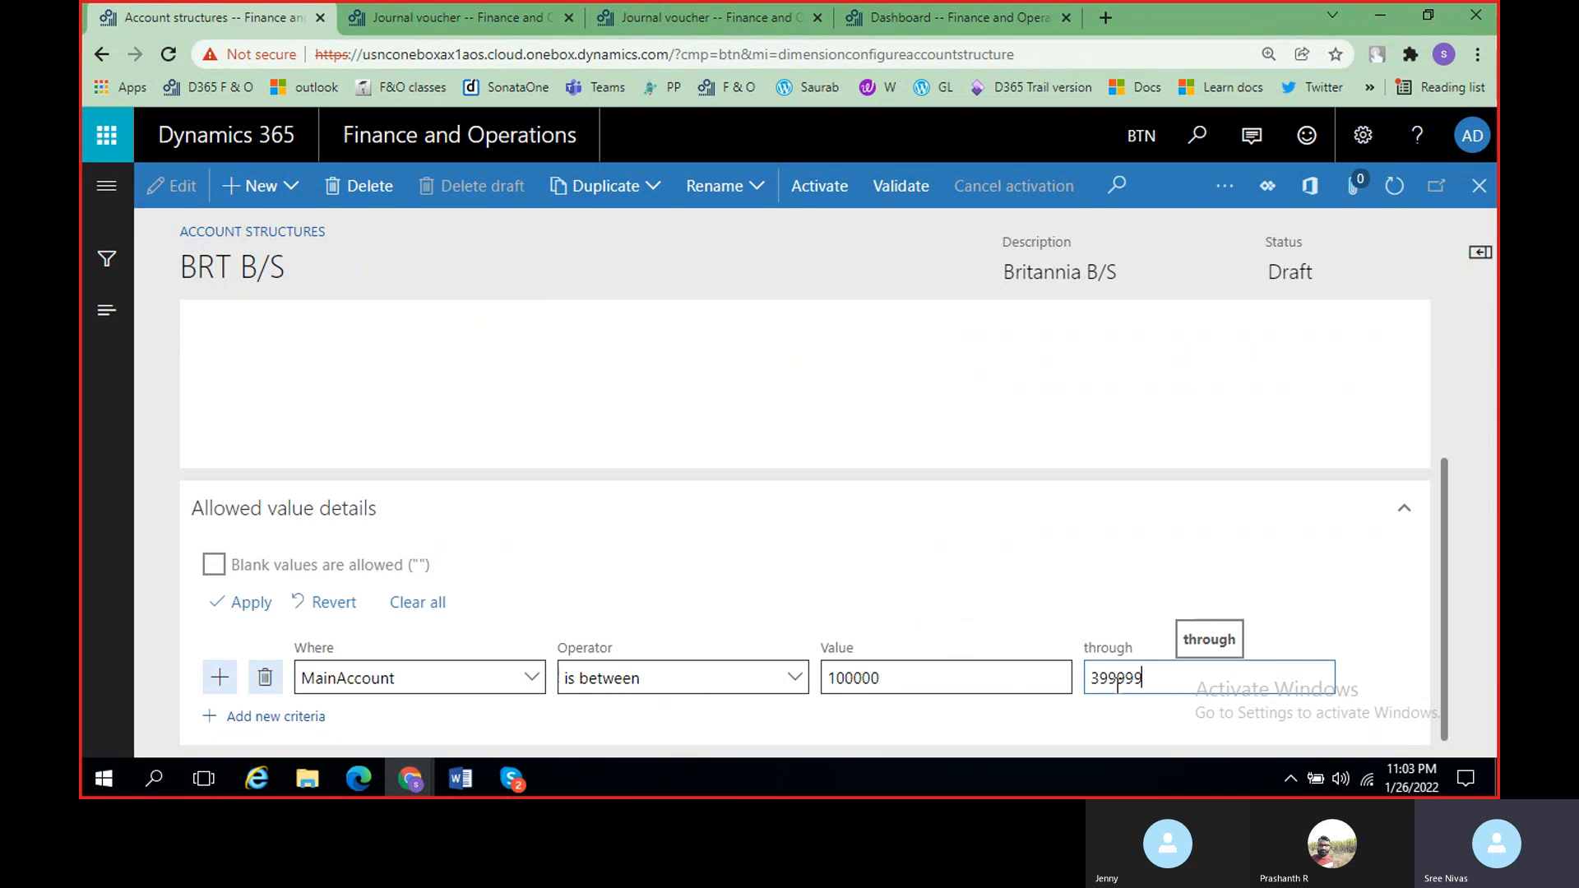
scroll(923, 659, "up", 3)
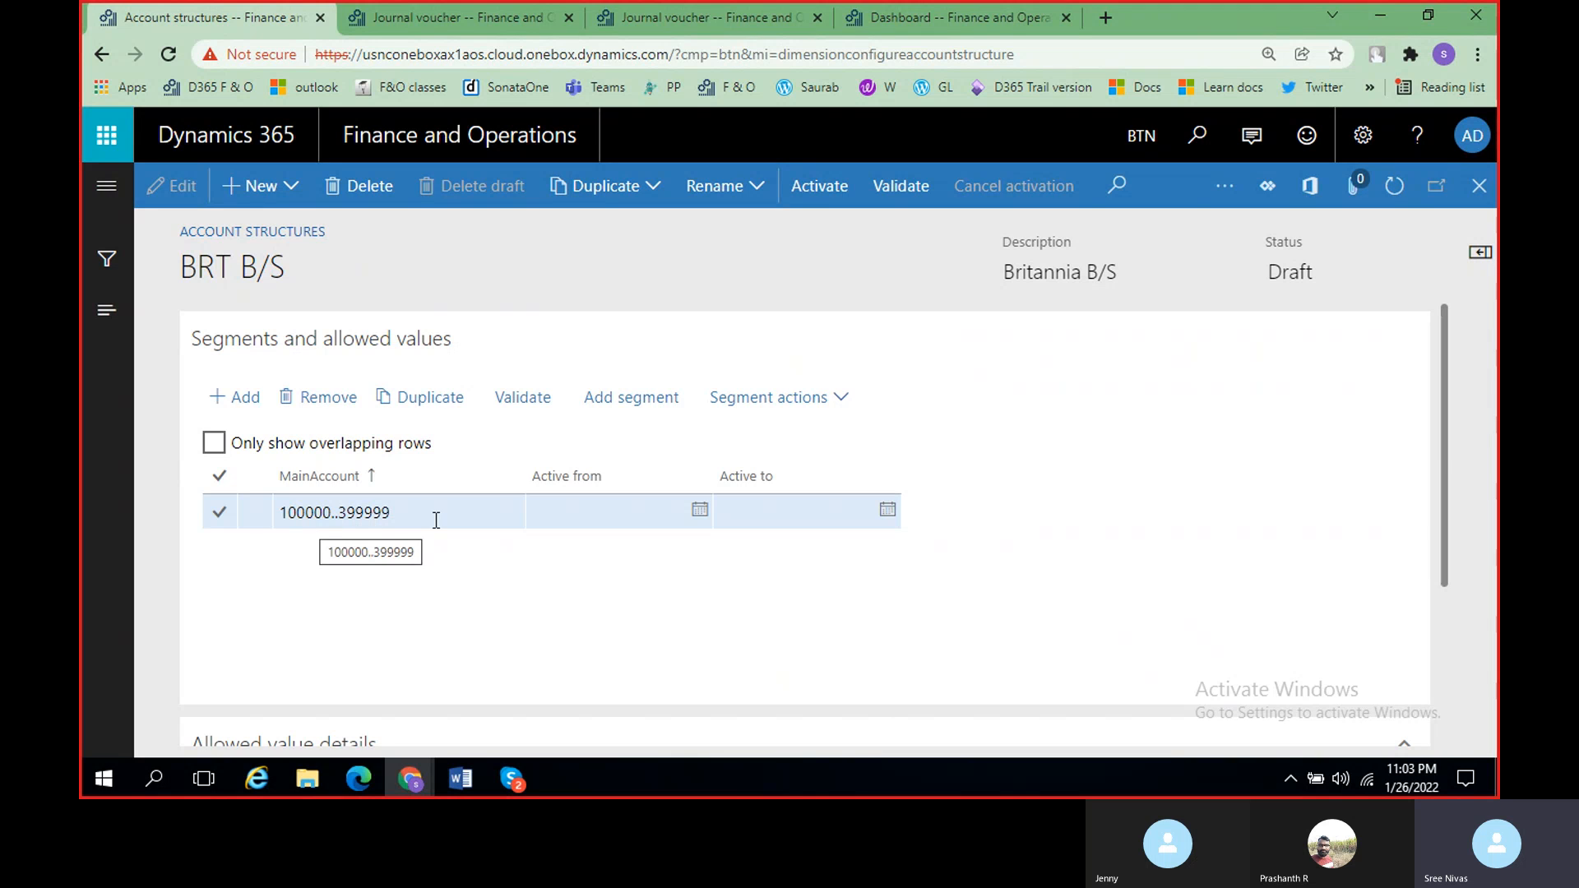
left_click(334, 522)
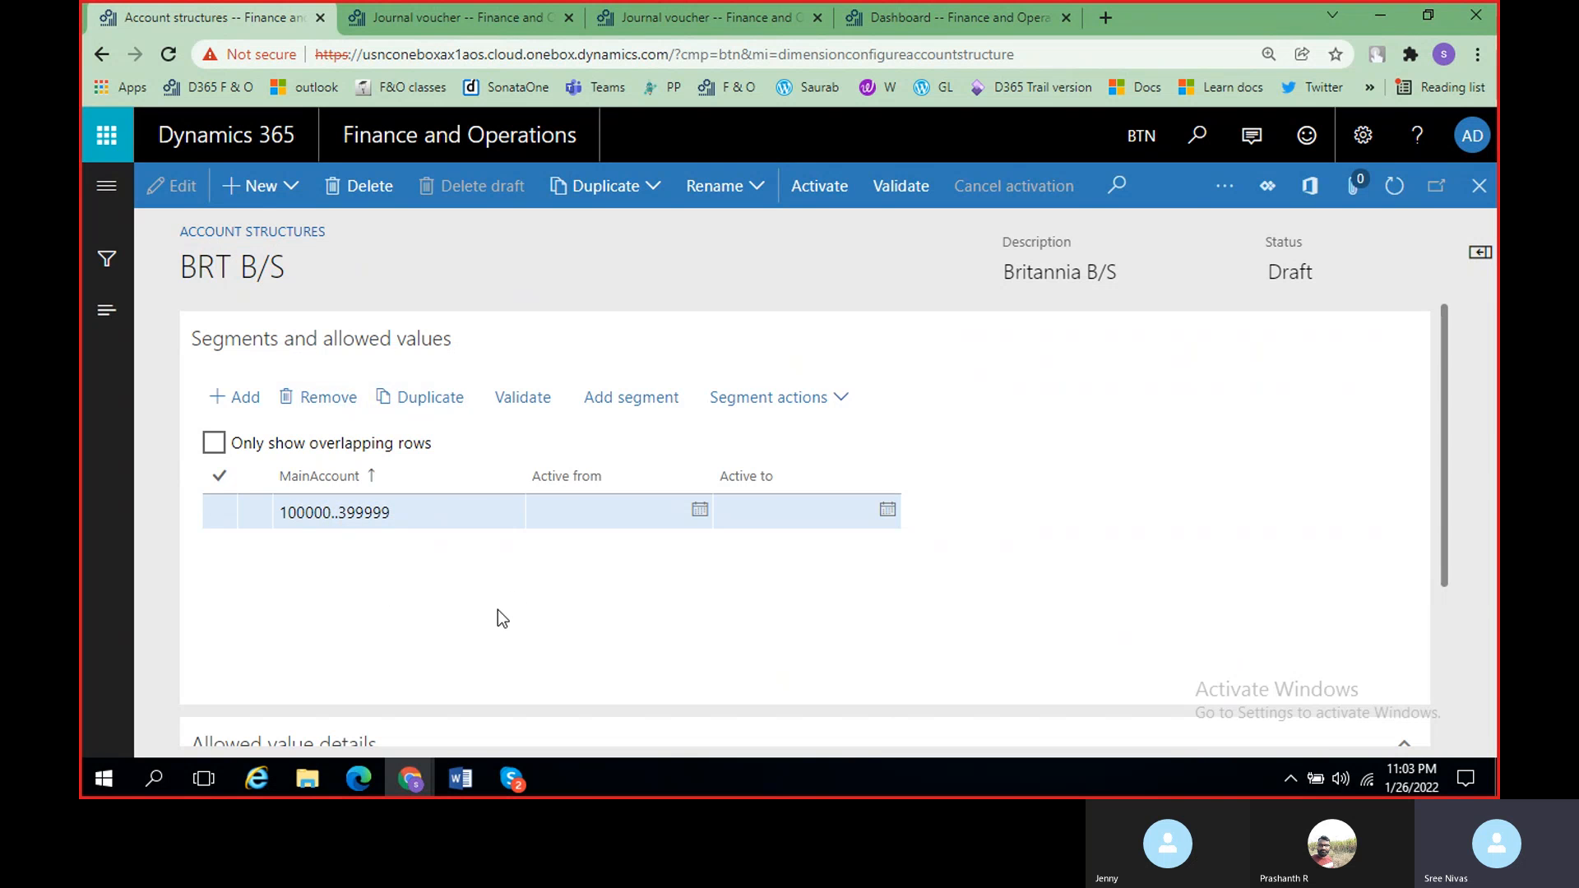
Step: Set the MainAccount criterion's operator to "is greater than and includes" and compare it with the range in the allowed values row
scroll(497, 609, "down", 3)
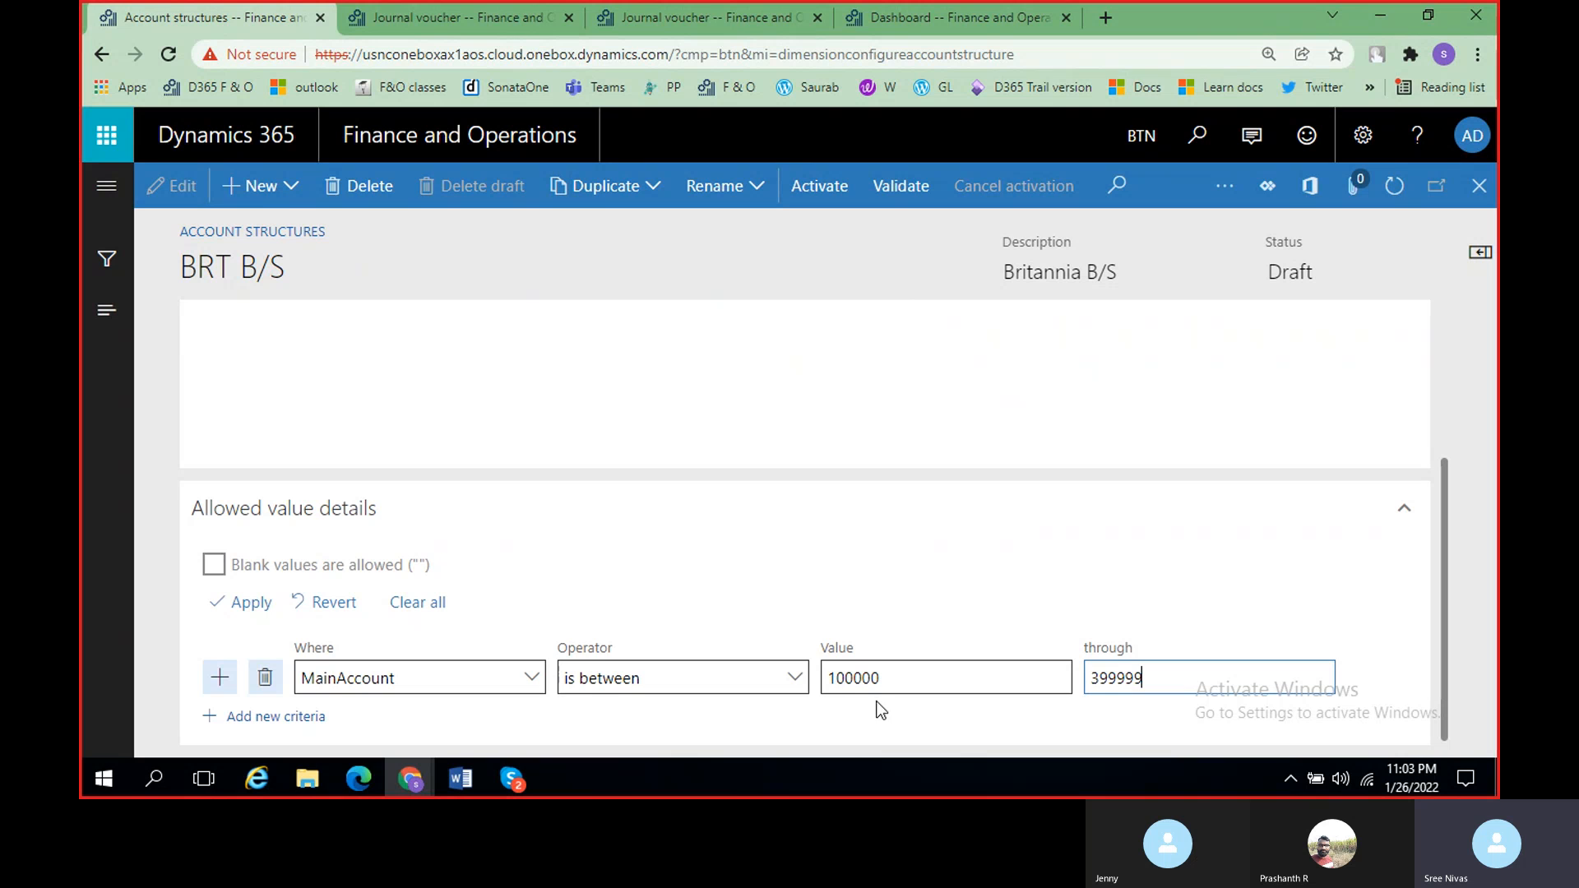
left_click(793, 679)
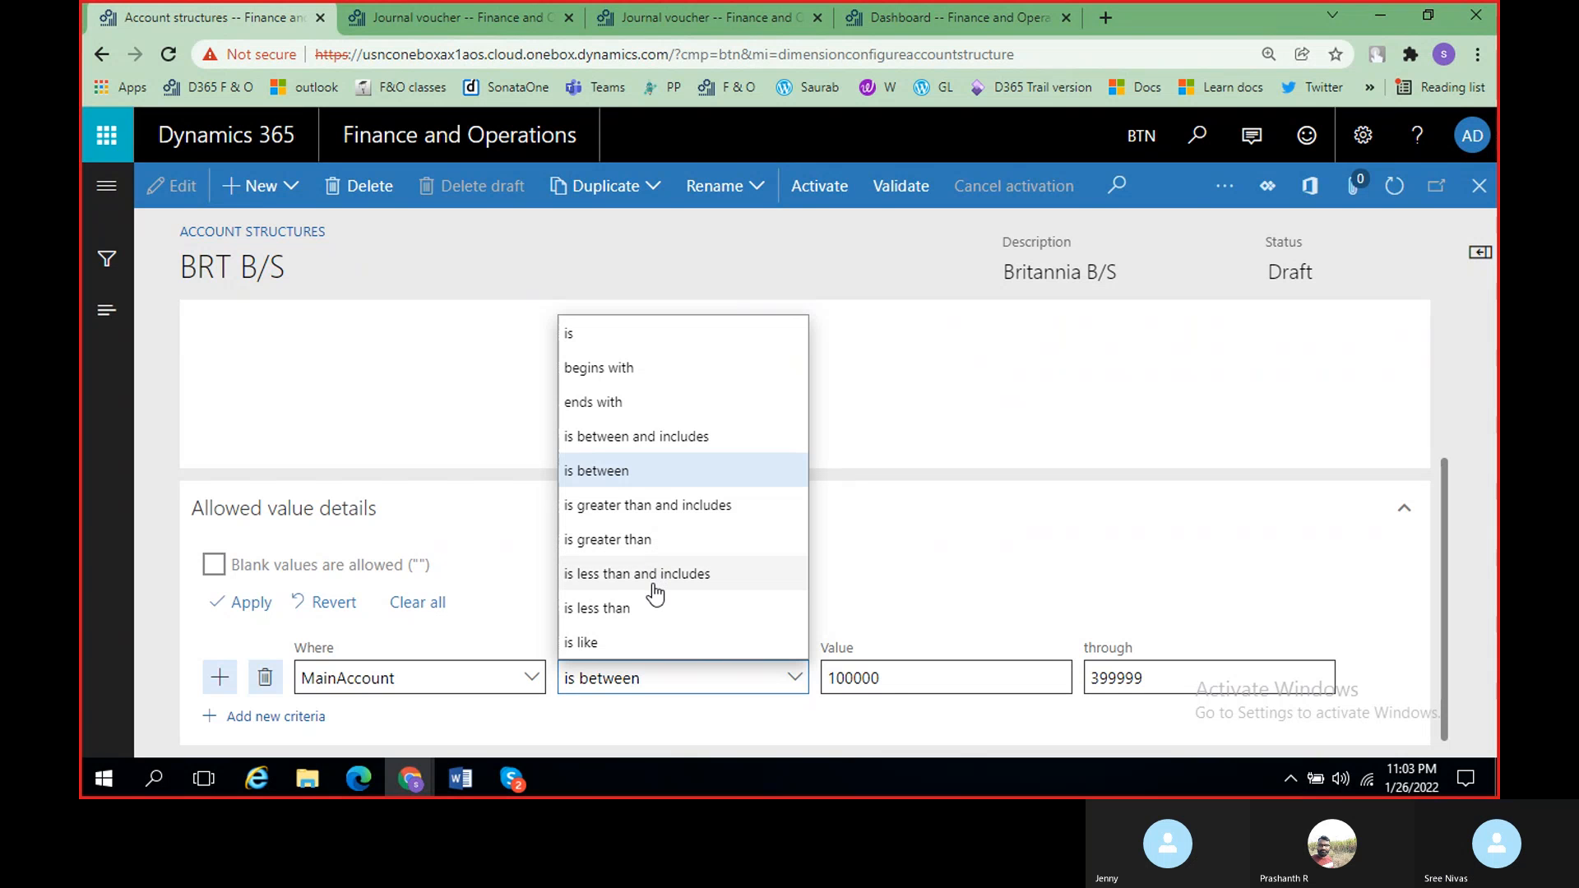
left_click(644, 512)
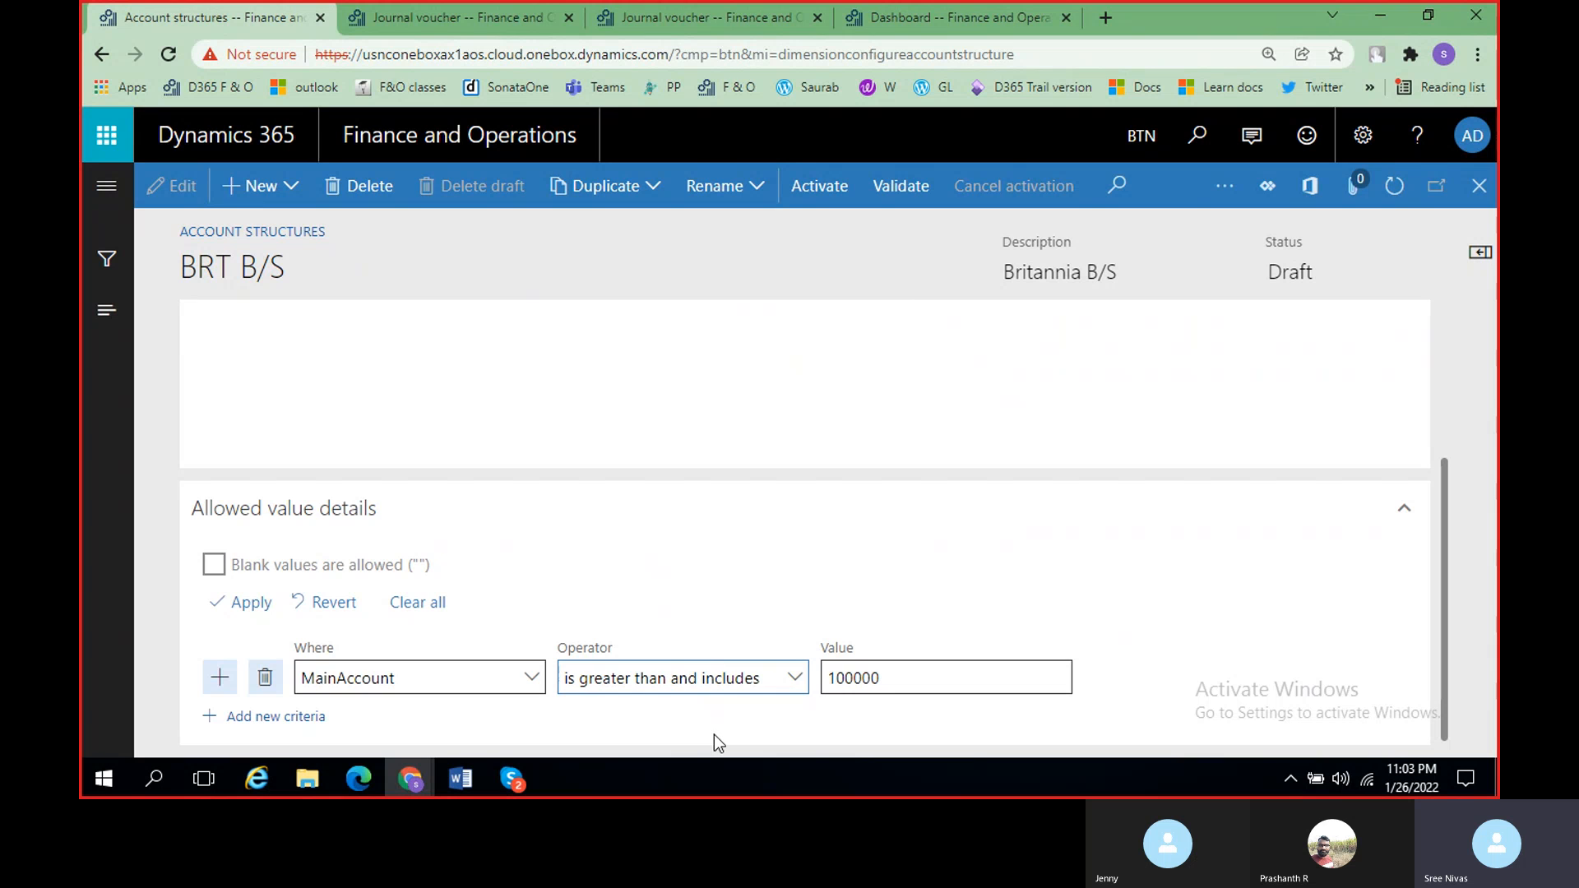
scroll(641, 576, "up", 3)
scroll(576, 564, "down", 3)
scroll(645, 633, "up", 3)
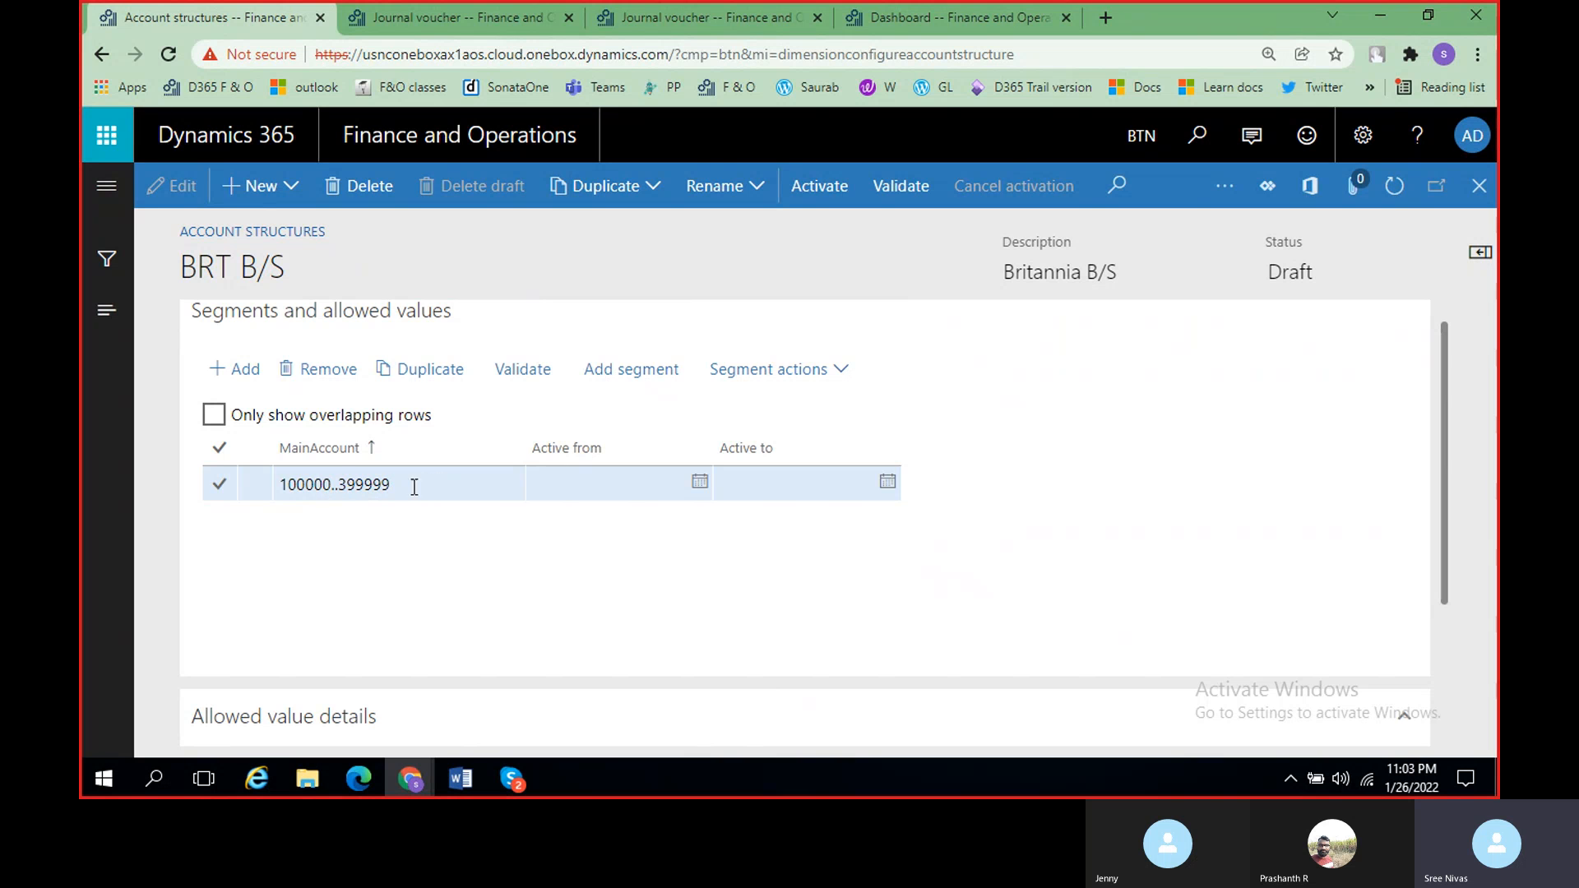
scroll(606, 617, "down", 1)
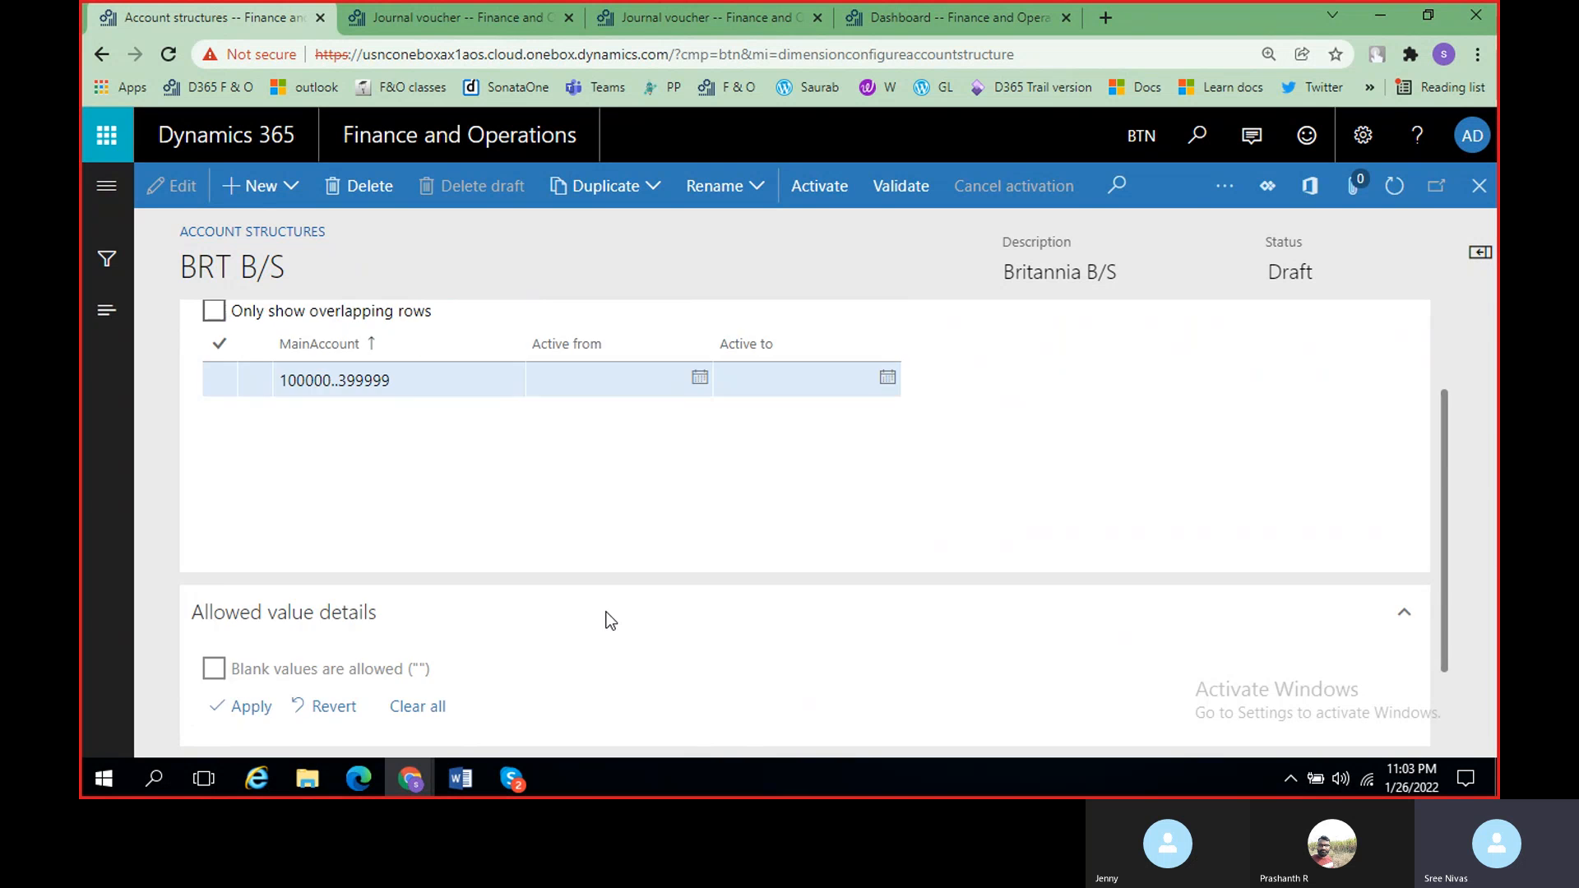
scroll(606, 617, "up", 1)
scroll(423, 560, "down", 1)
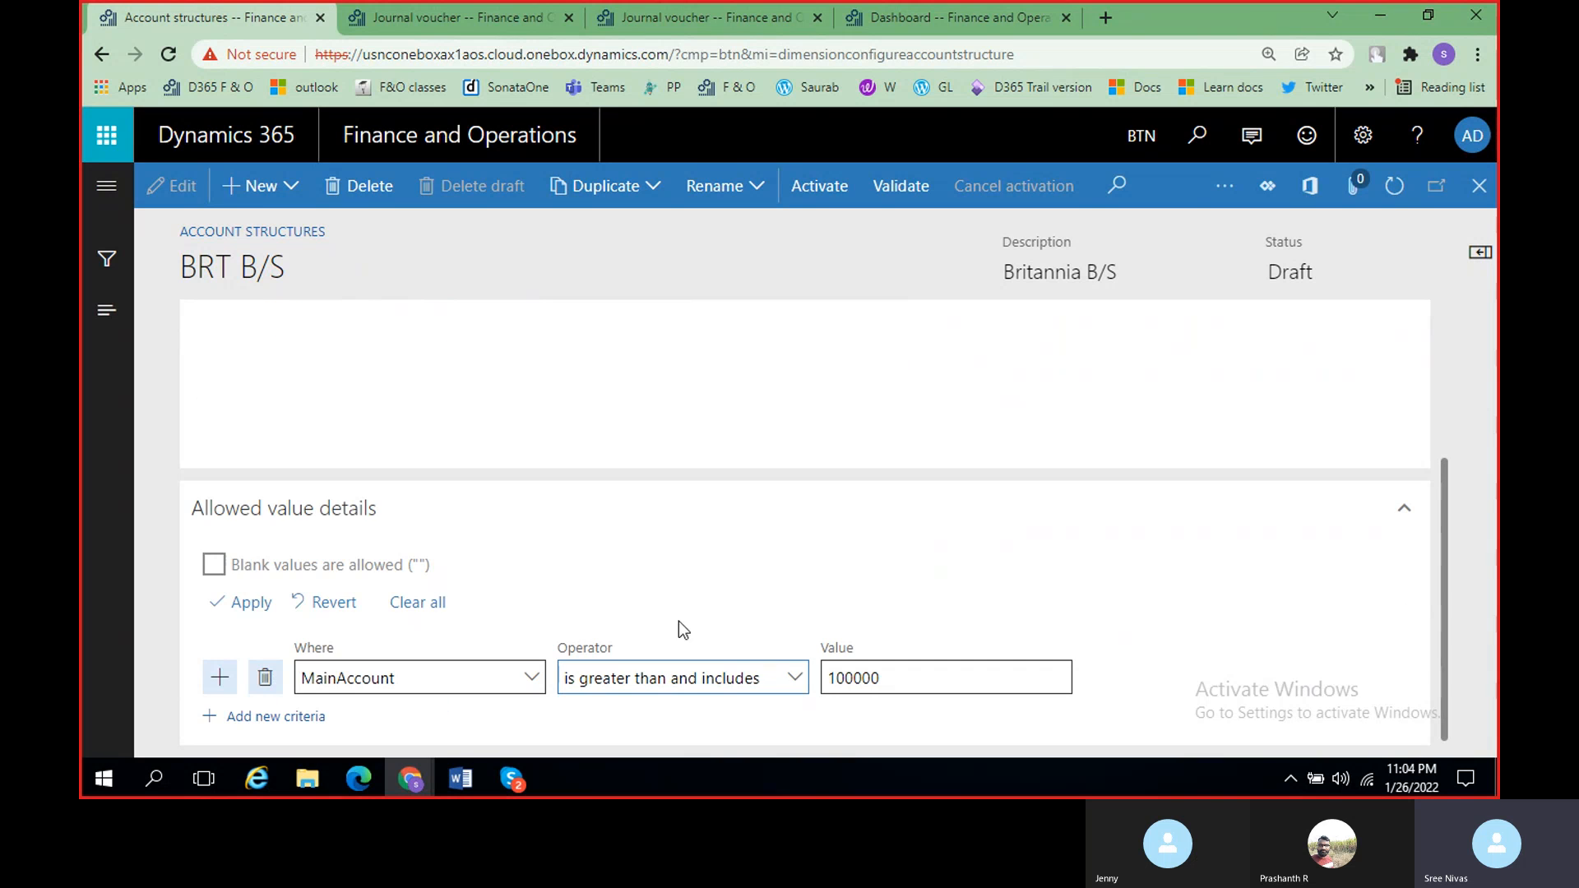
Step: Switch the MainAccount criterion's operator to "is greater than" and compare it with the range in the allowed values row
left_click(792, 679)
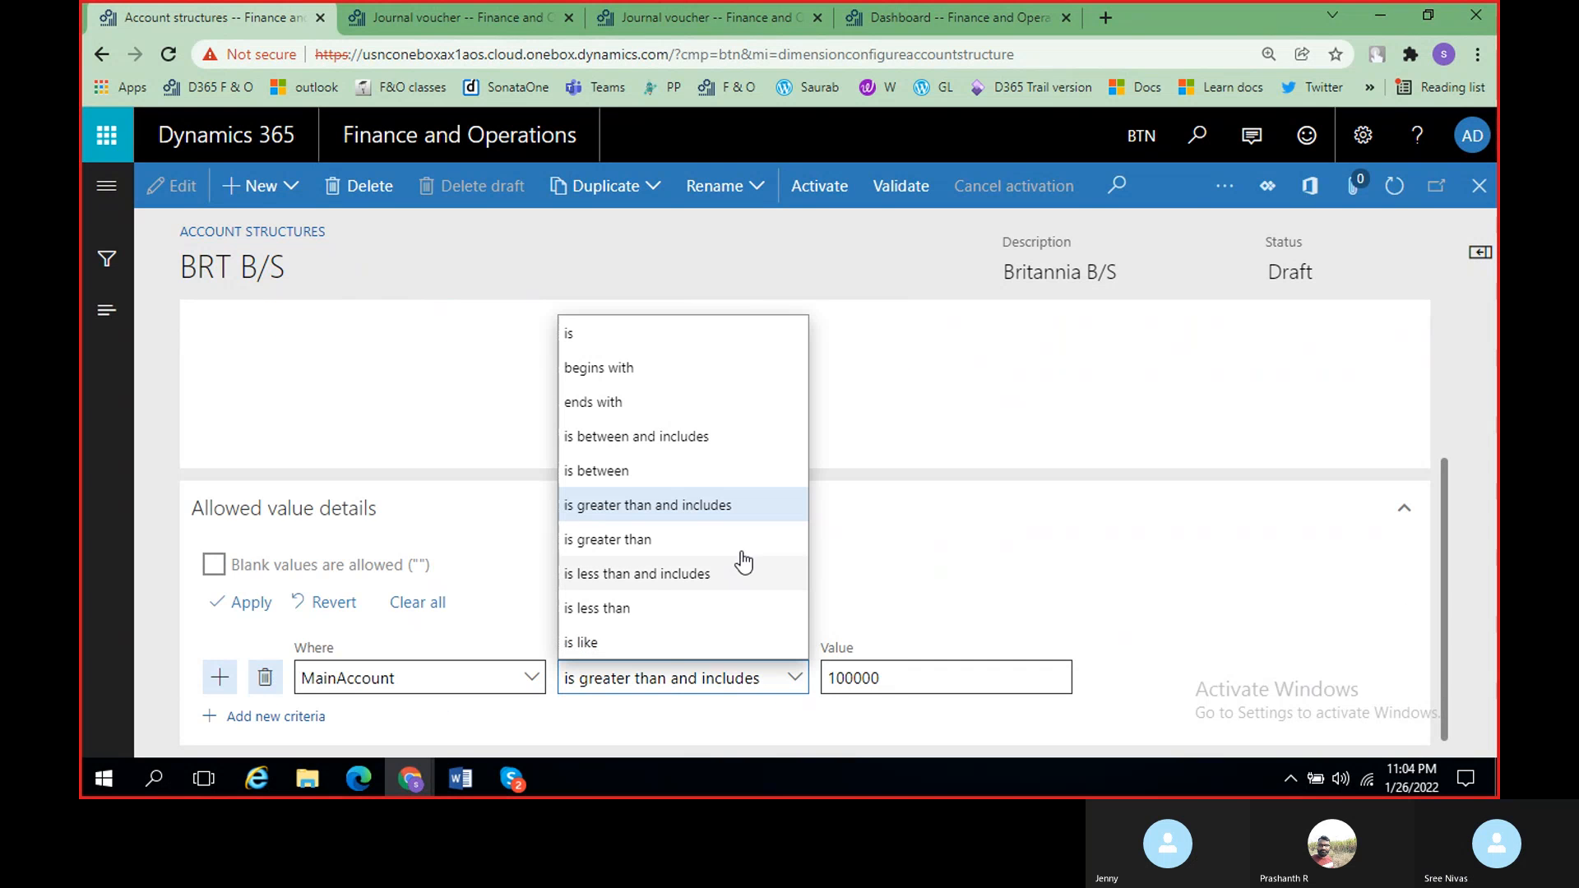
left_click(656, 544)
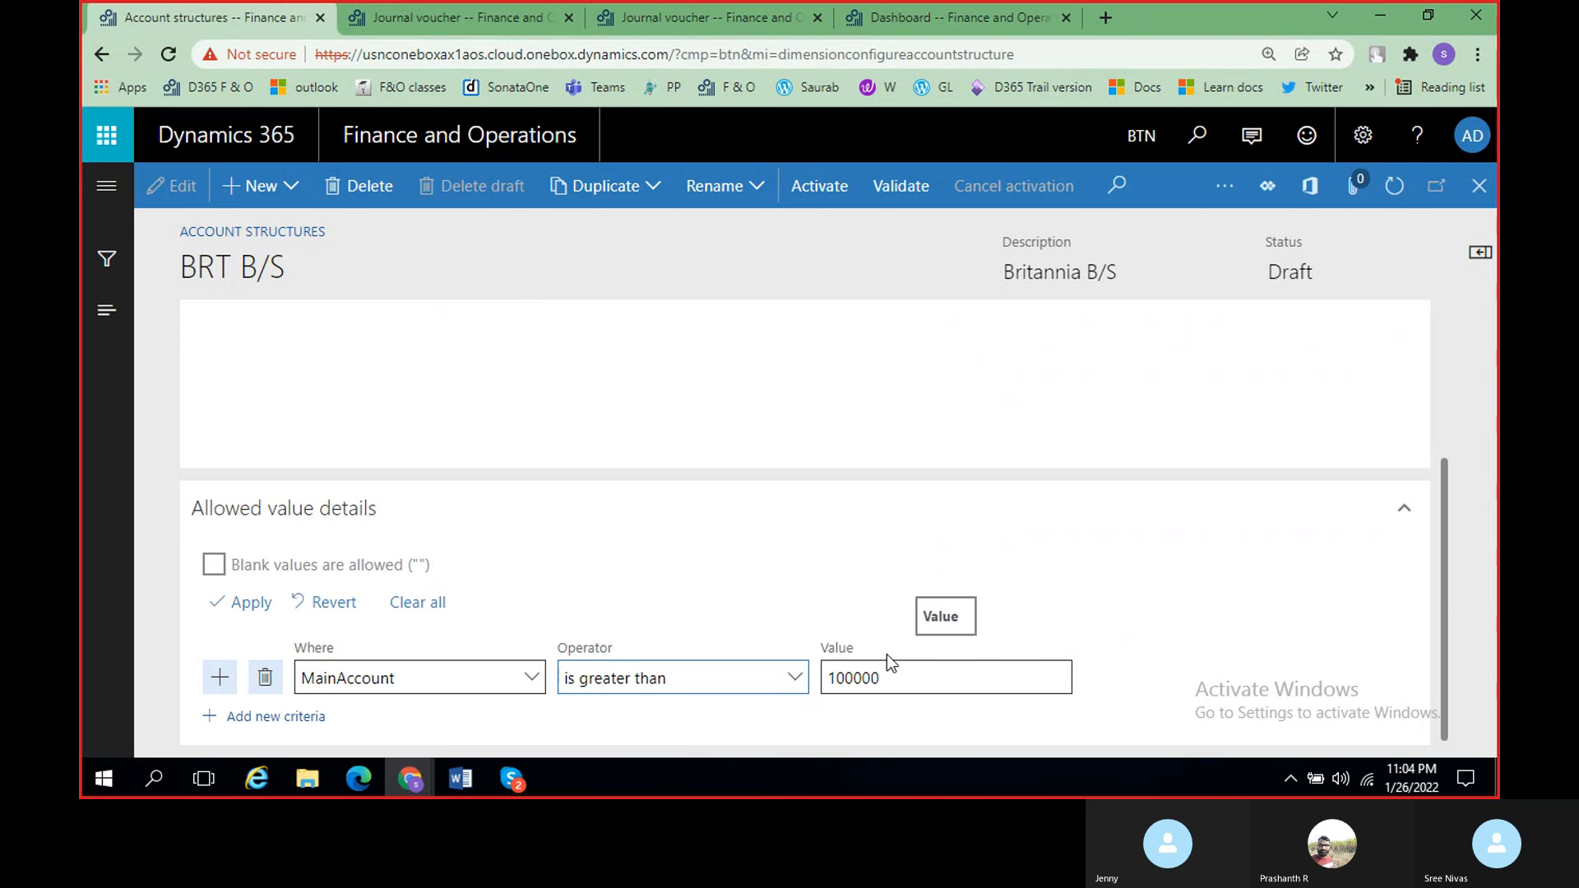
scroll(886, 650, "up", 3)
scroll(341, 489, "down", 3)
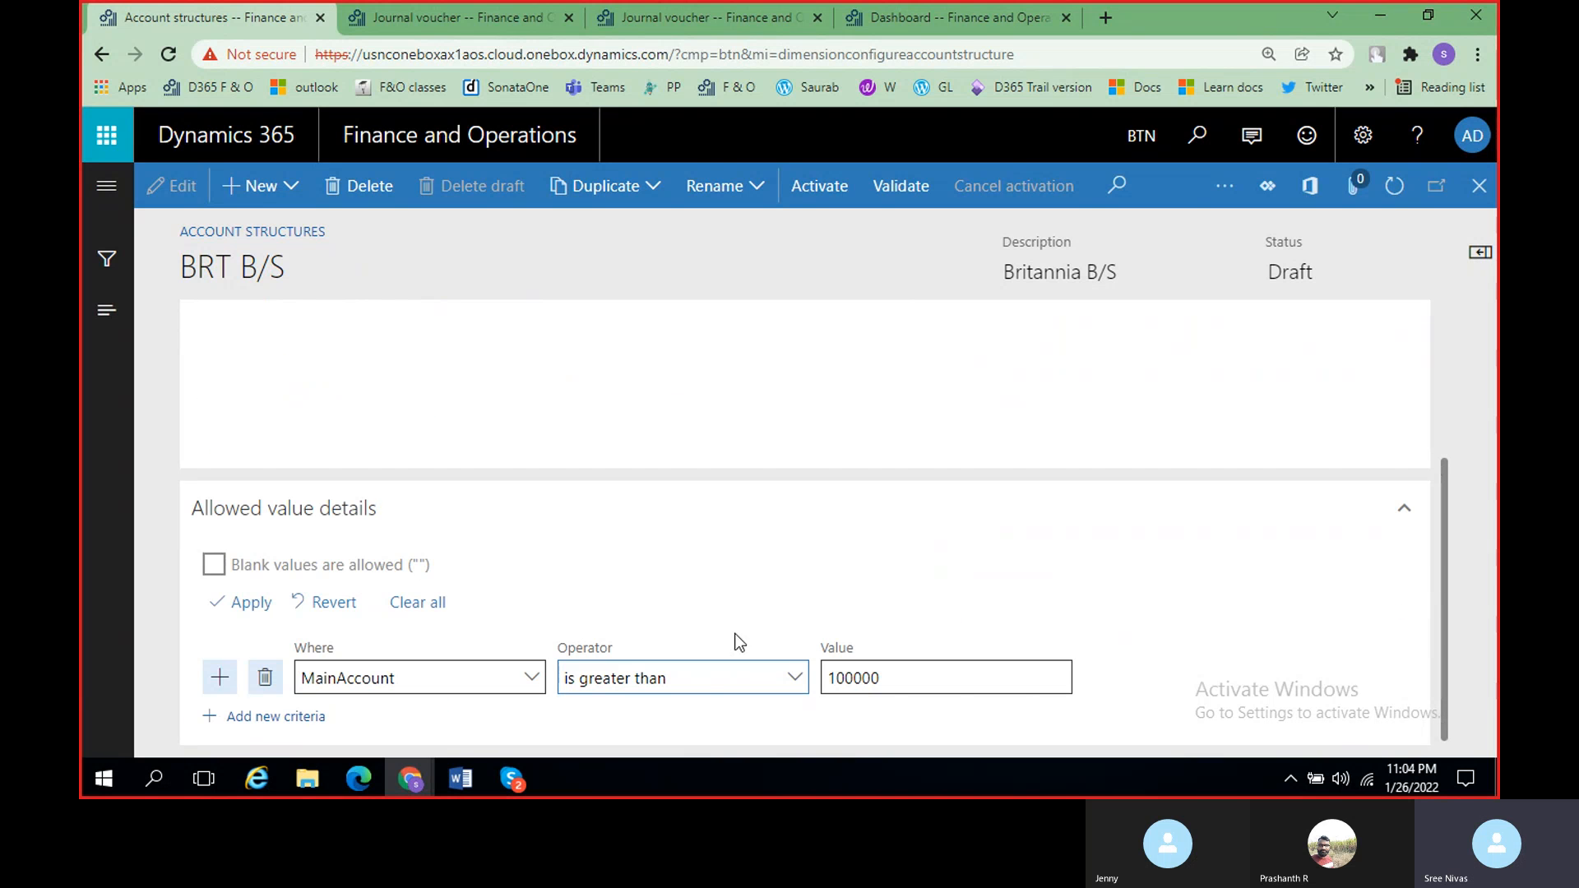
scroll(545, 599, "up", 3)
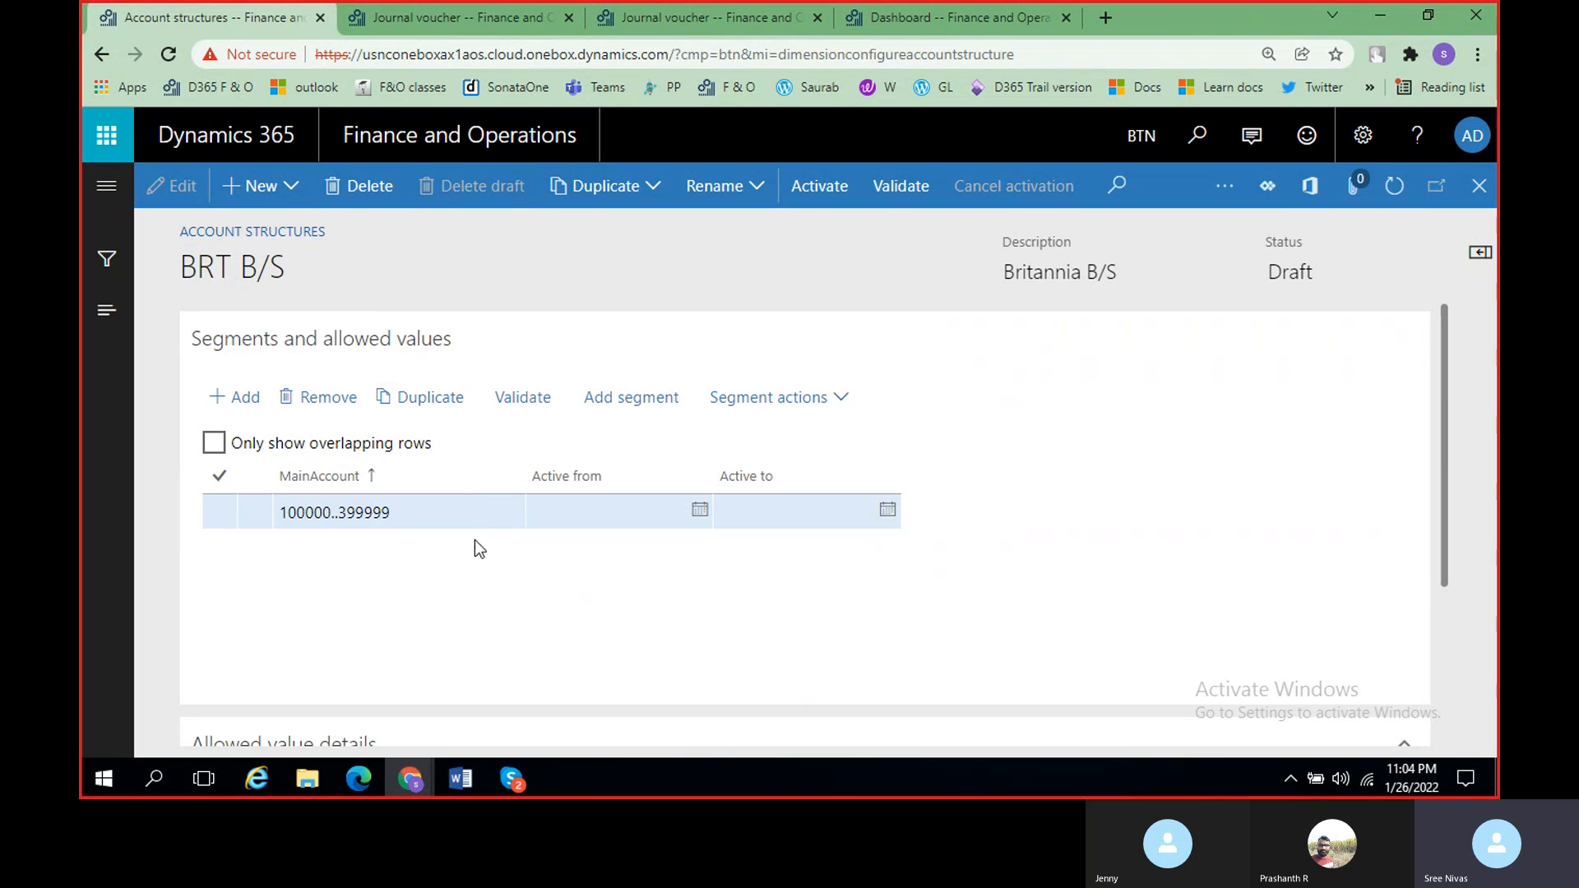
scroll(475, 539, "down", 3)
scroll(458, 575, "up", 3)
scroll(415, 551, "down", 3)
Step: Set the MainAccount criterion to "is between and includes" 100000 through 399999 and apply it to the allowed values row
left_click(795, 679)
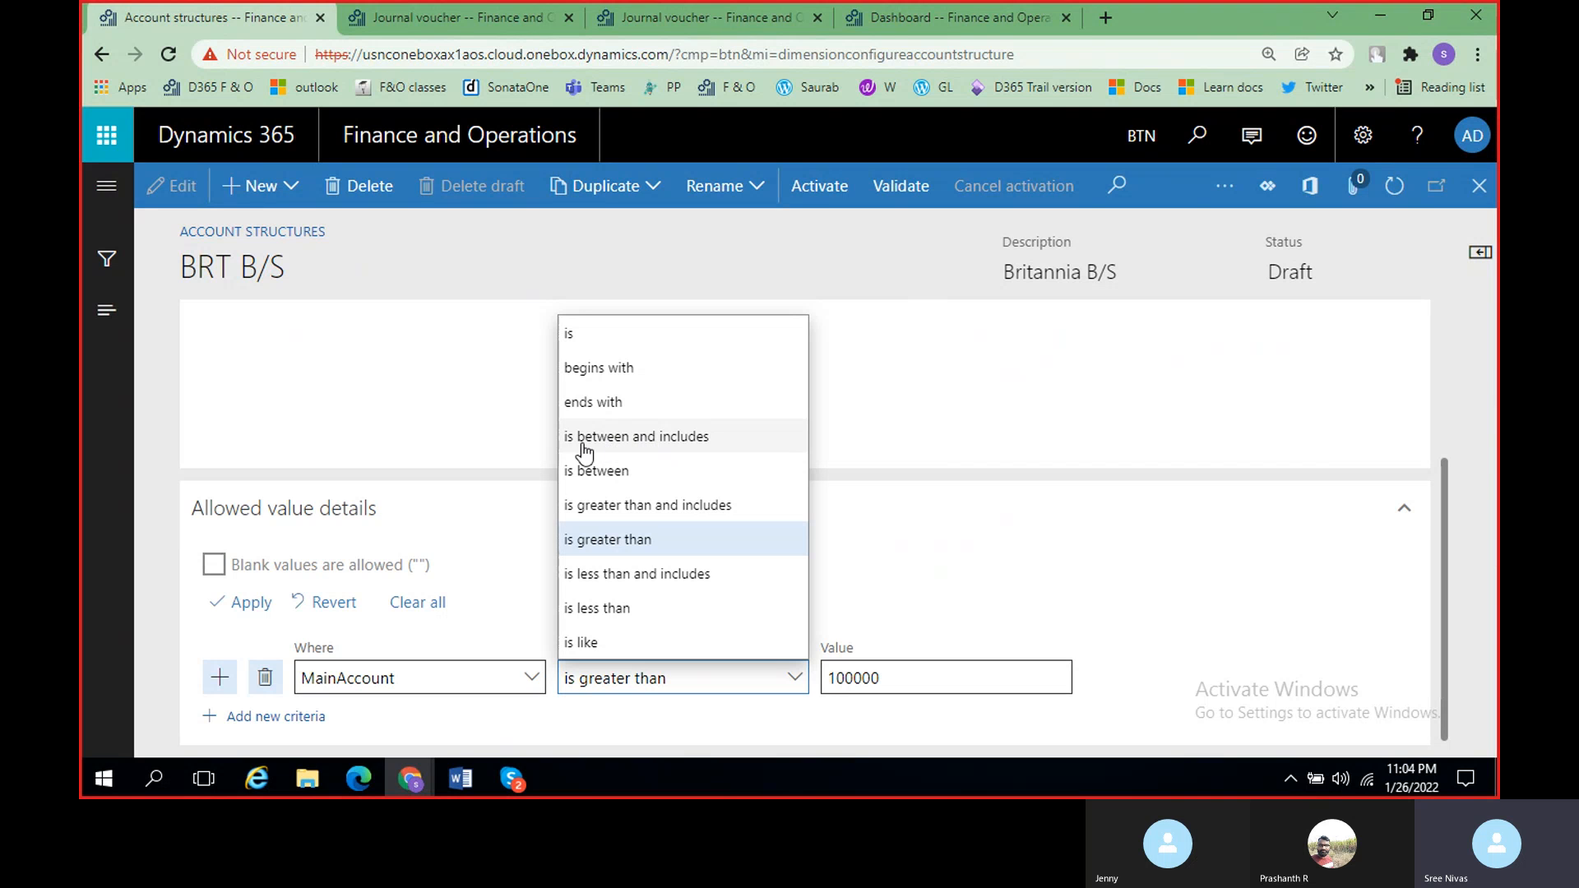
left_click(655, 437)
left_click(1150, 678)
scroll(818, 617, "up", 3)
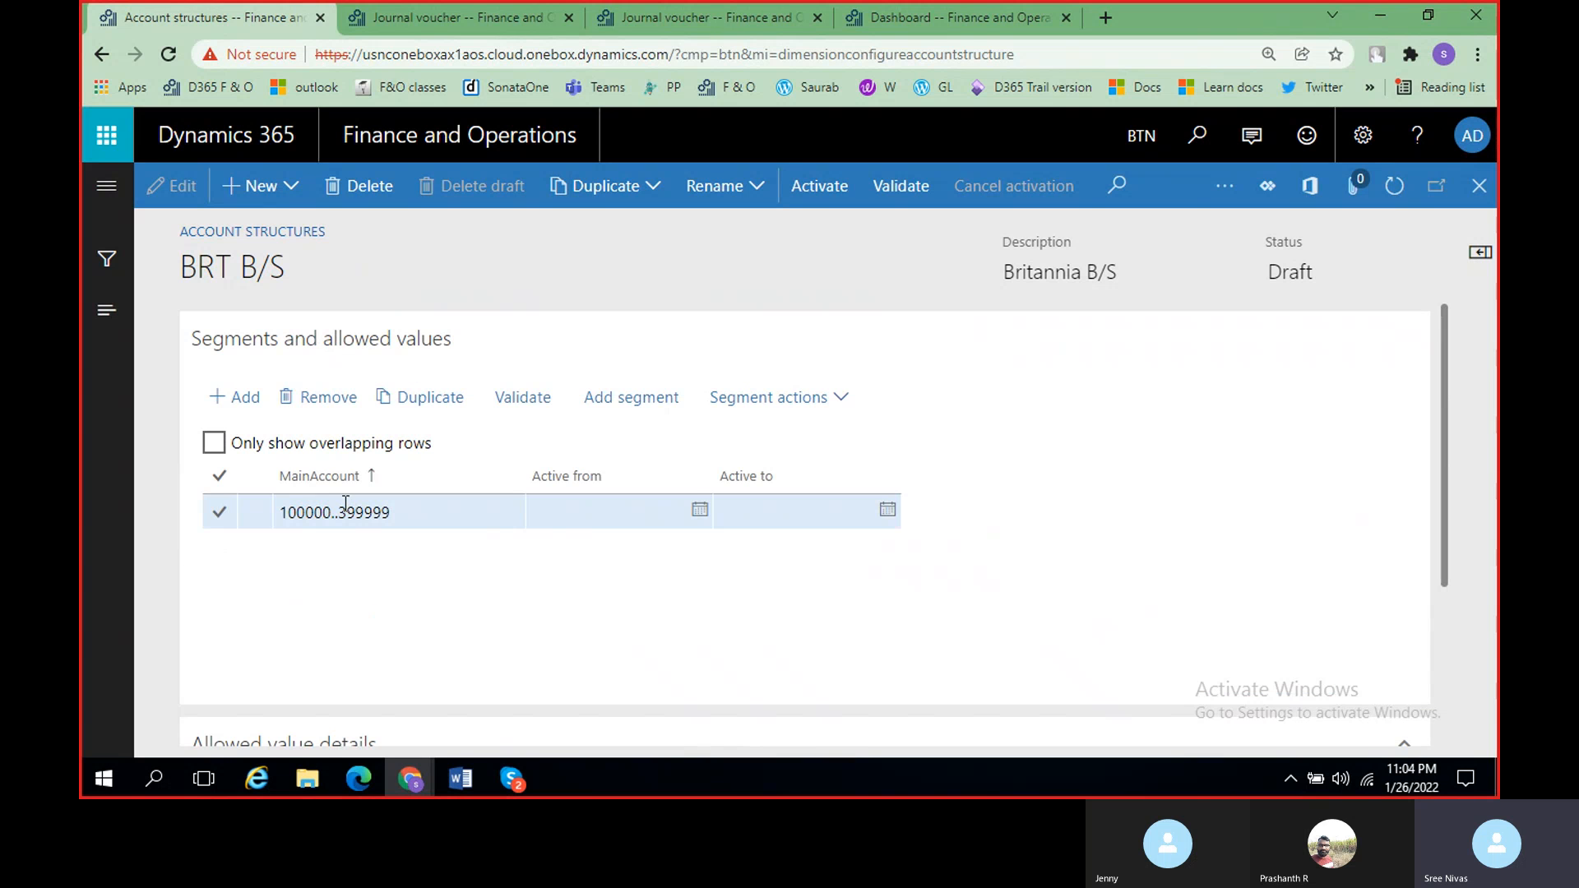
scroll(847, 599, "down", 3)
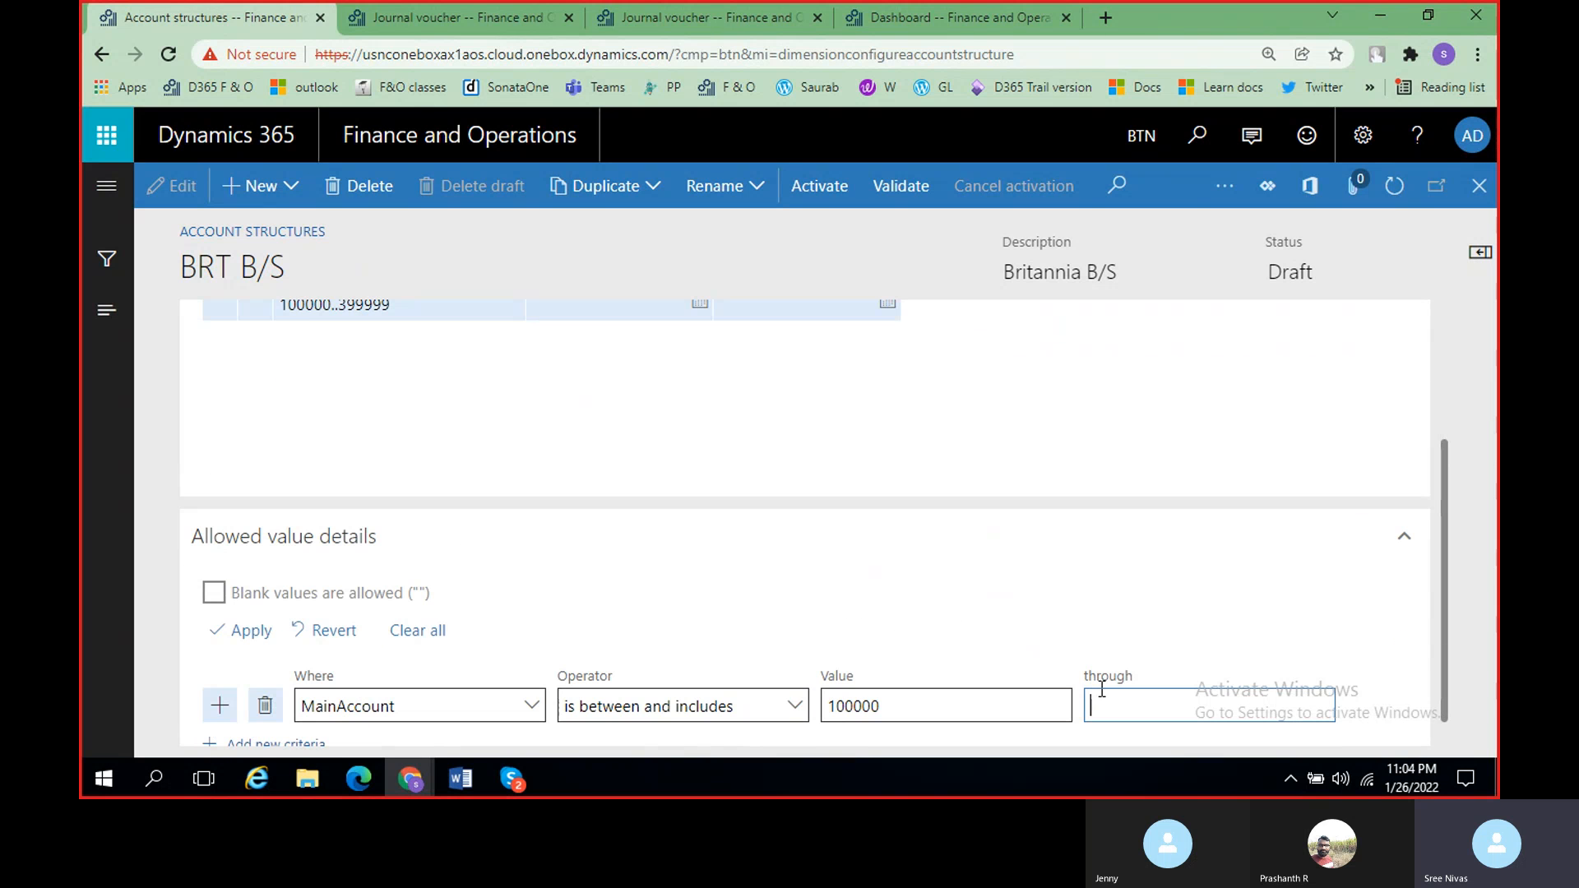
type("3999999")
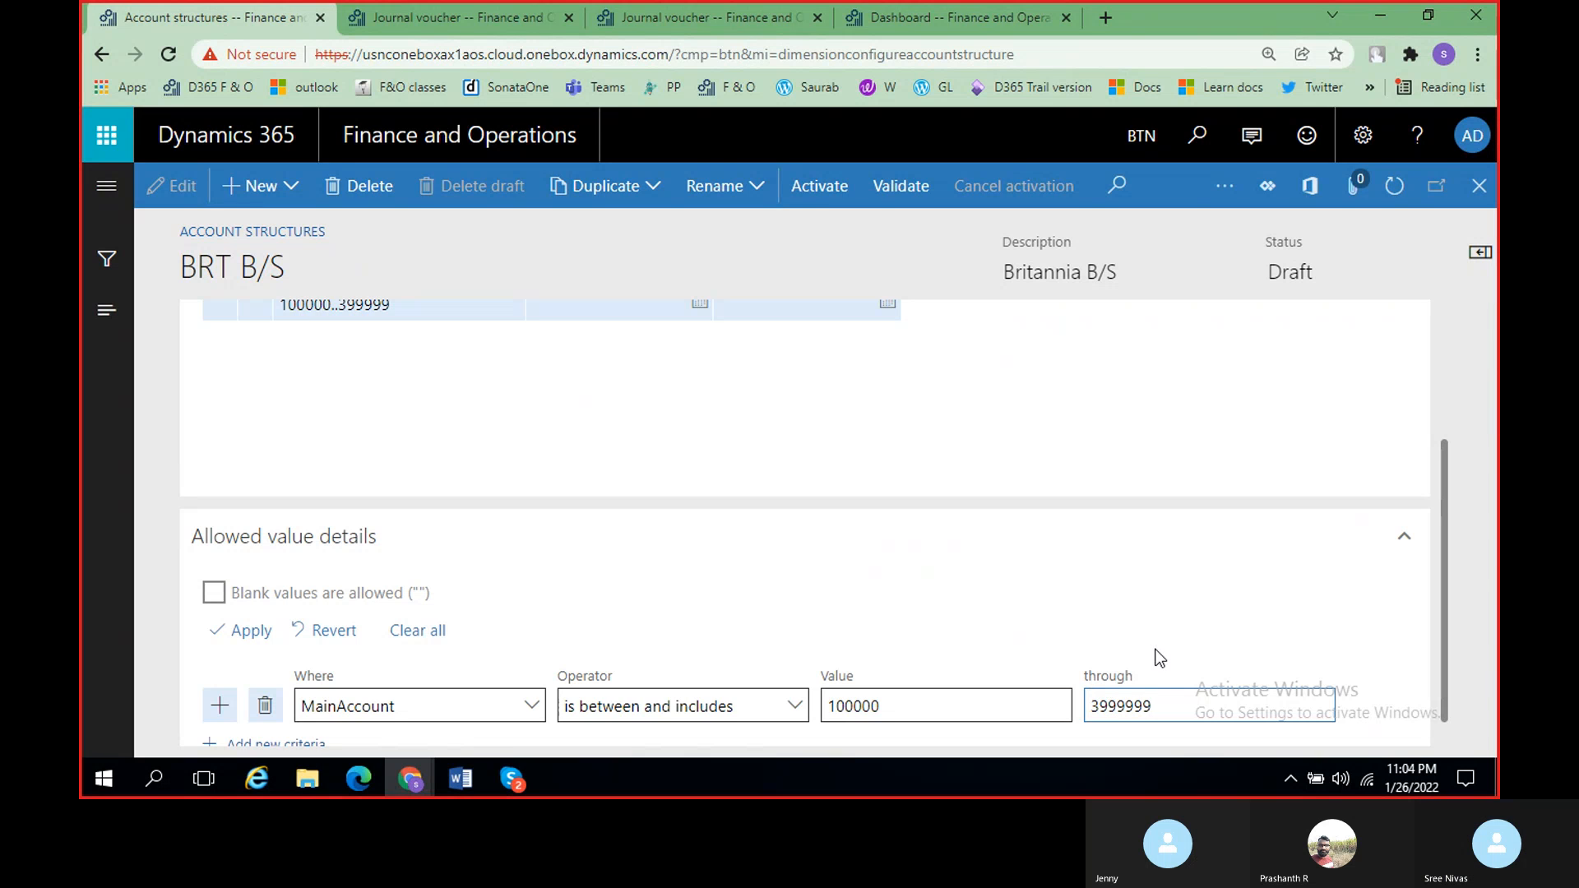
key("BackSpace")
scroll(861, 571, "down", 1)
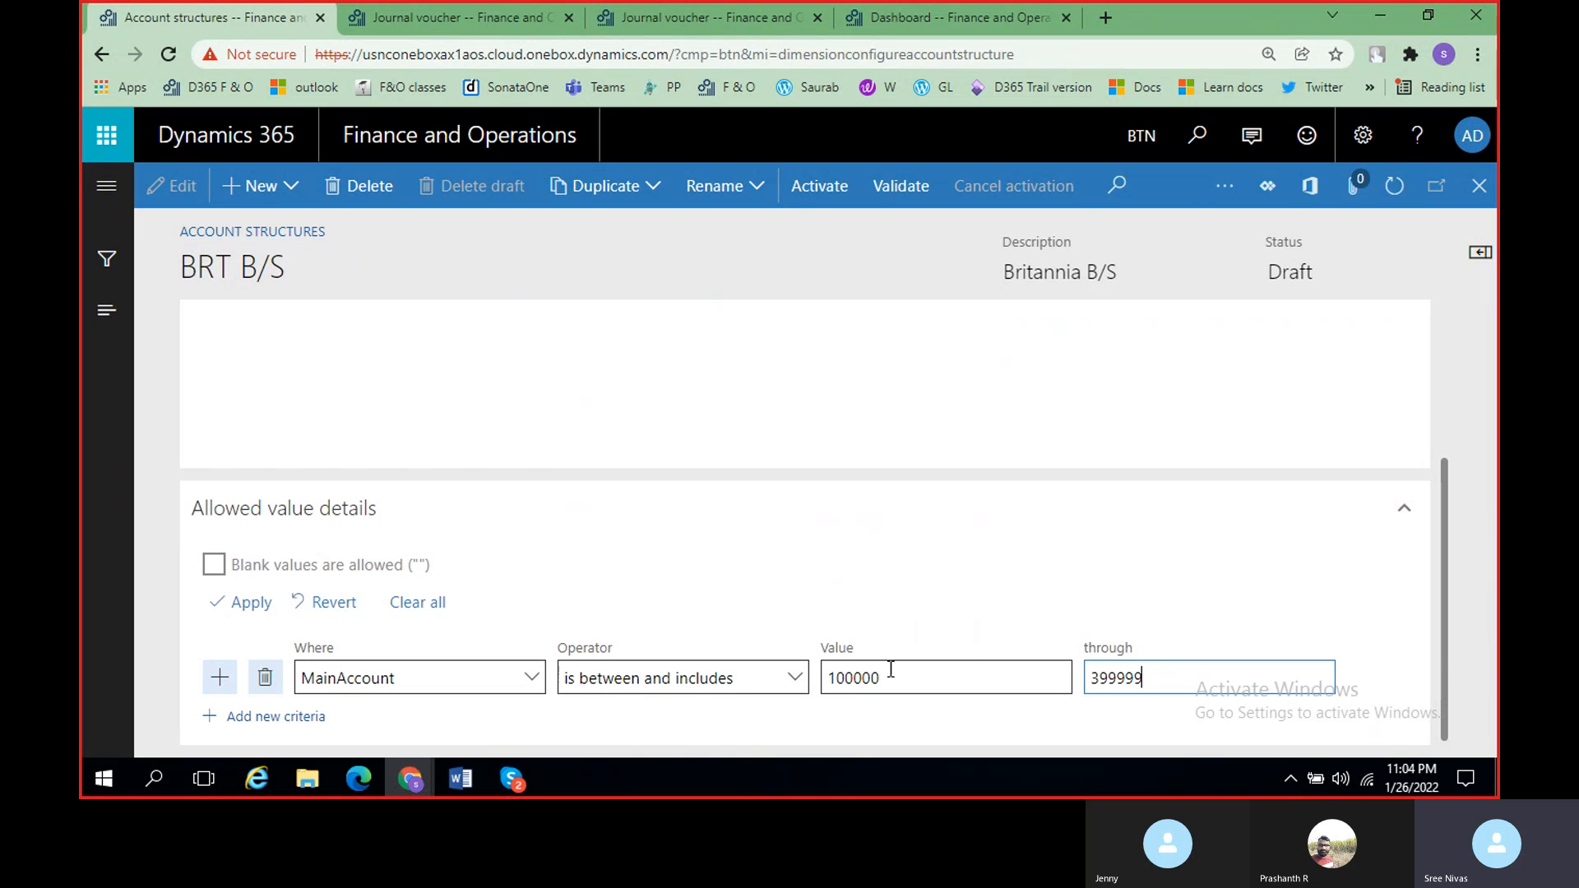
scroll(610, 541, "up", 3)
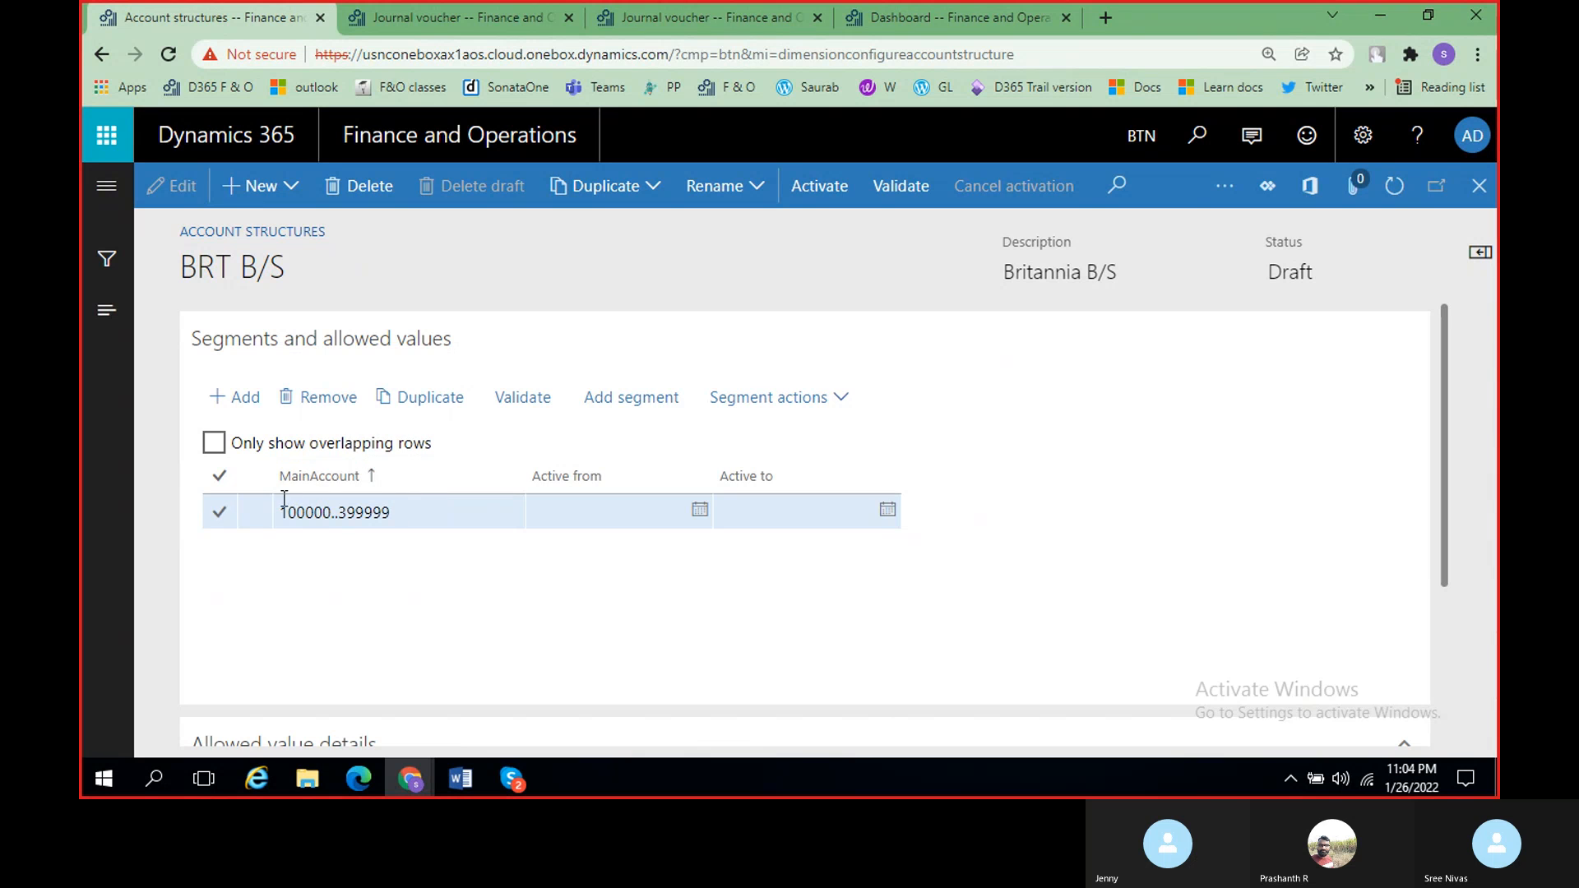
scroll(659, 527, "down", 3)
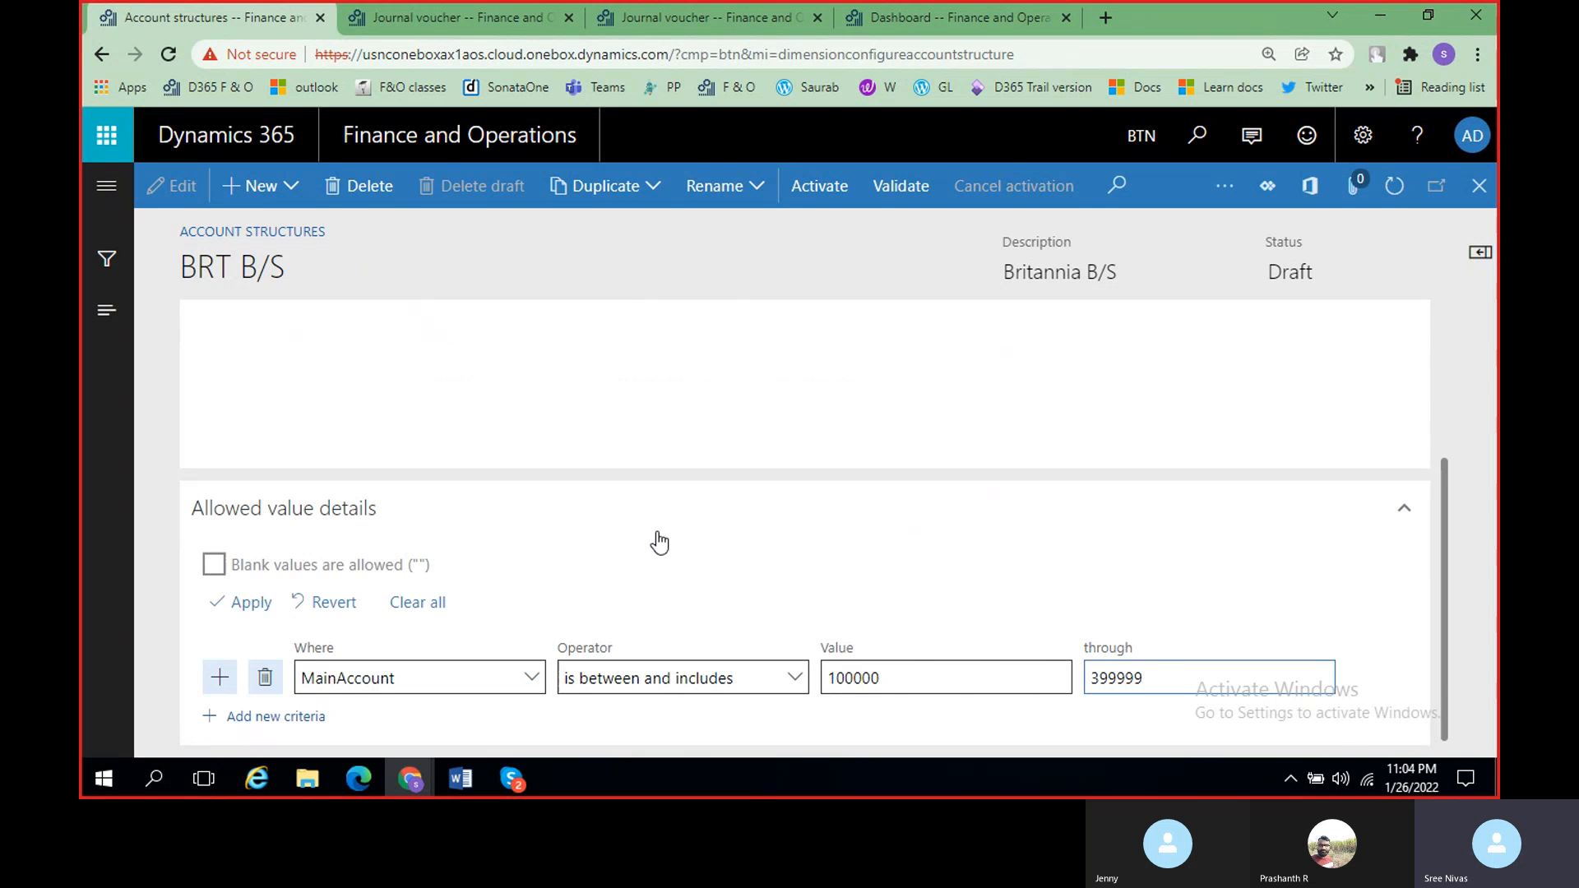
left_click(249, 606)
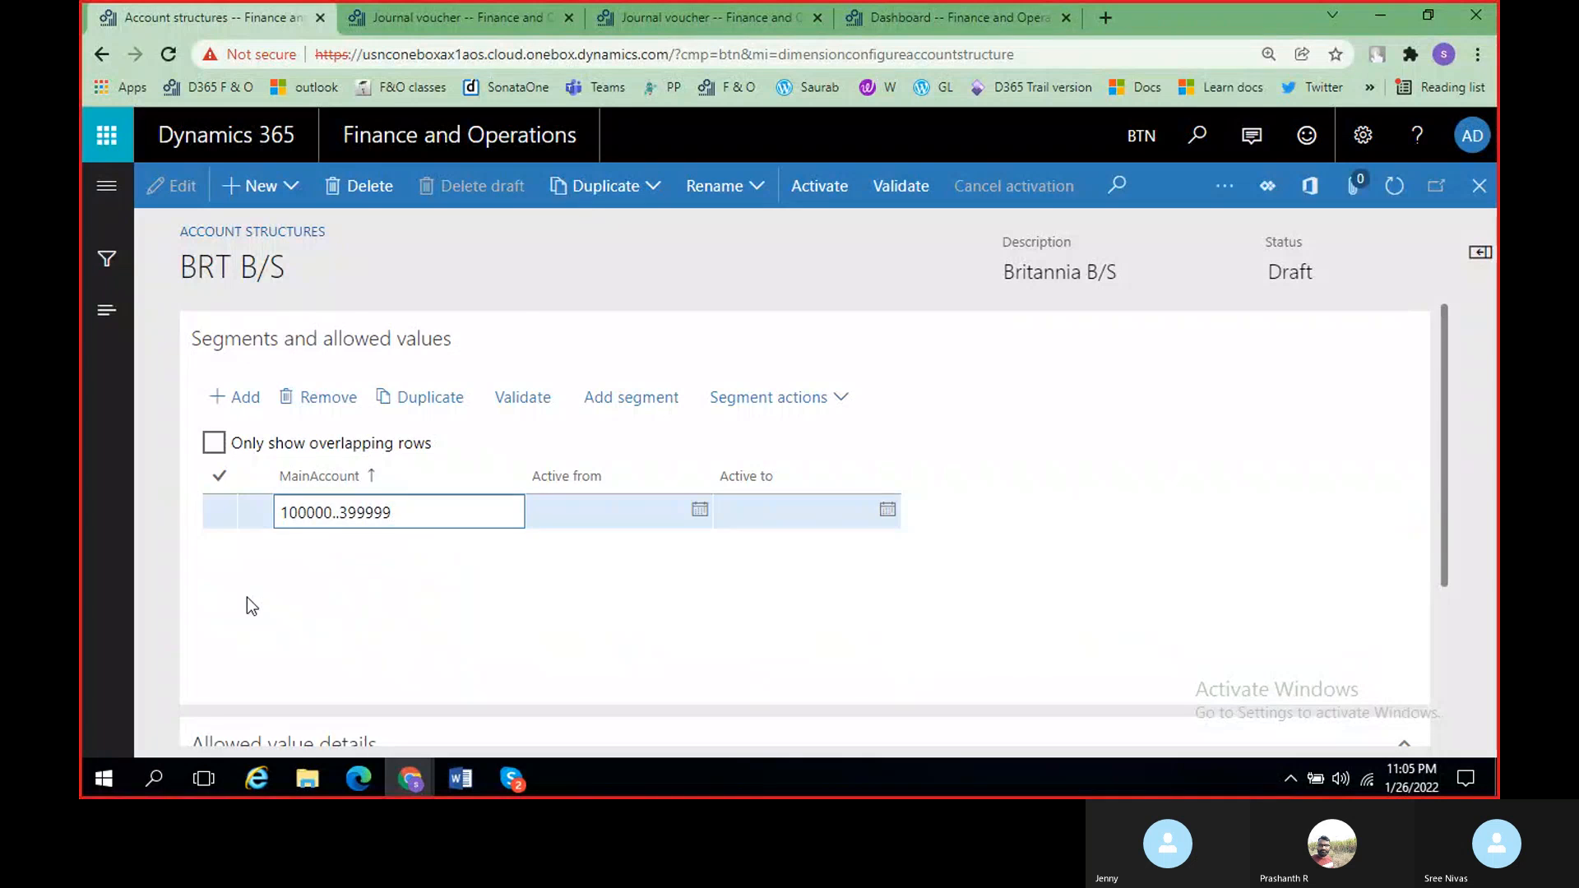
Step: Review the applied MainAccount range against its criterion and add a new row to the segments and allowed values
scroll(432, 584, "down", 3)
scroll(674, 551, "up", 3)
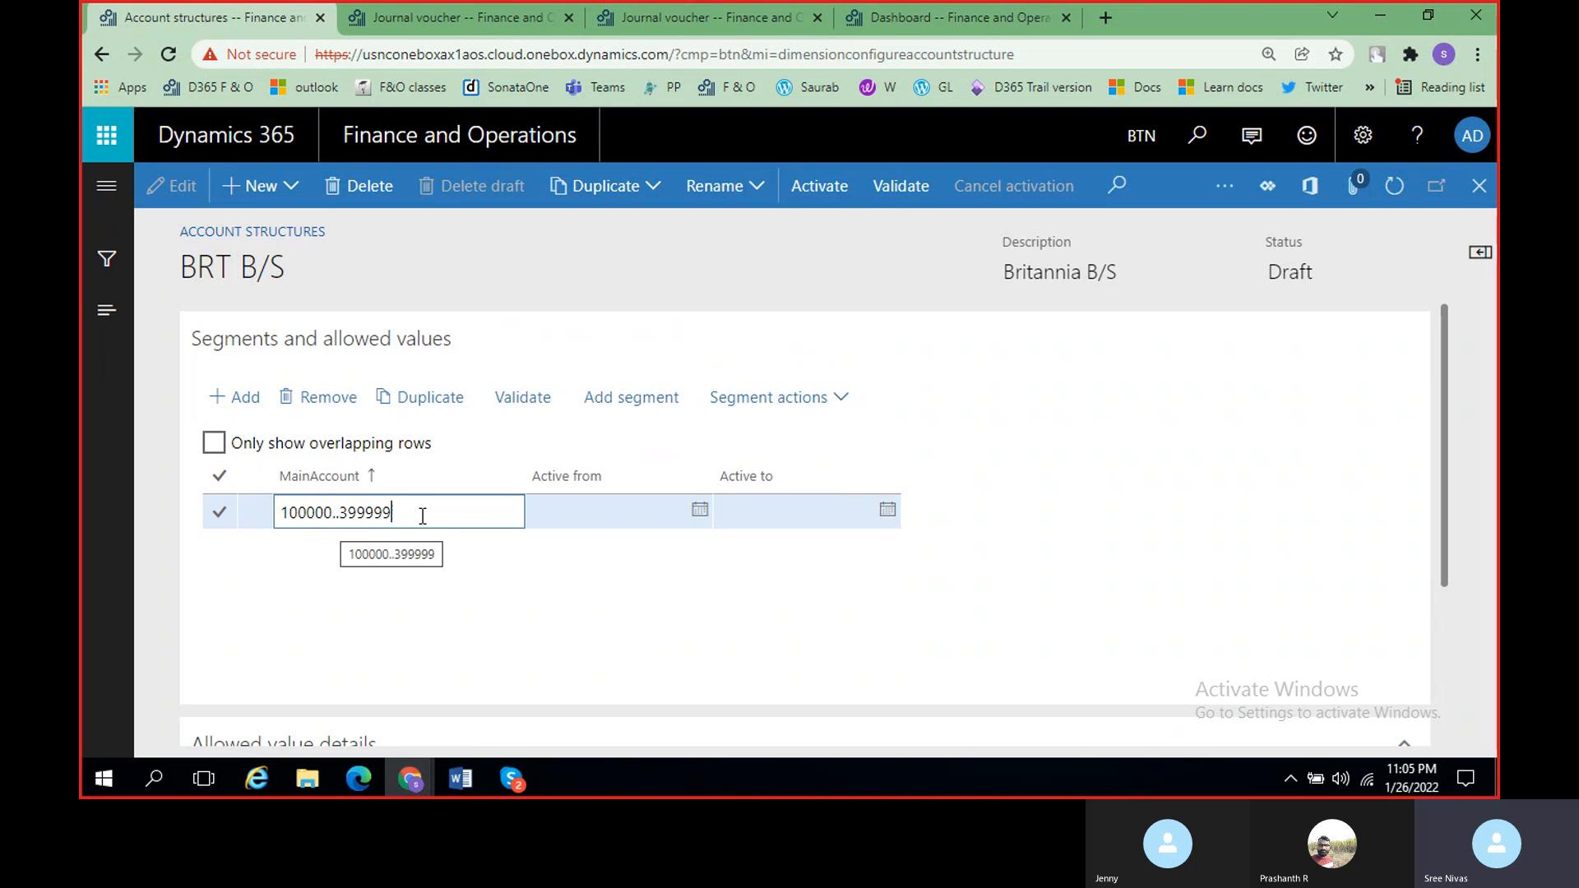
scroll(371, 505, "down", 3)
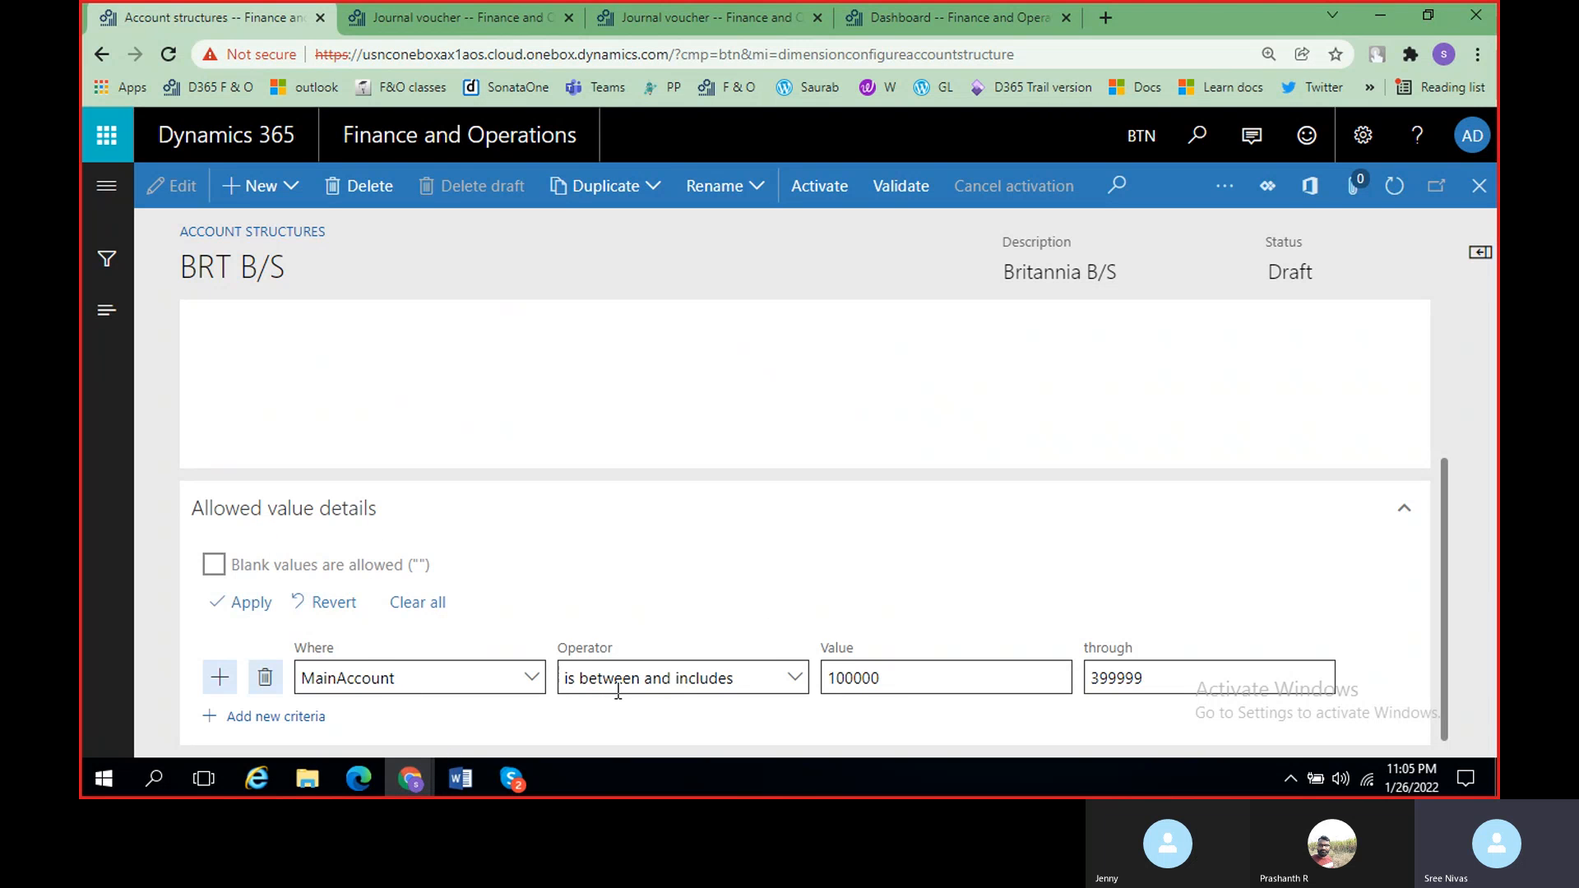
scroll(529, 613, "up", 3)
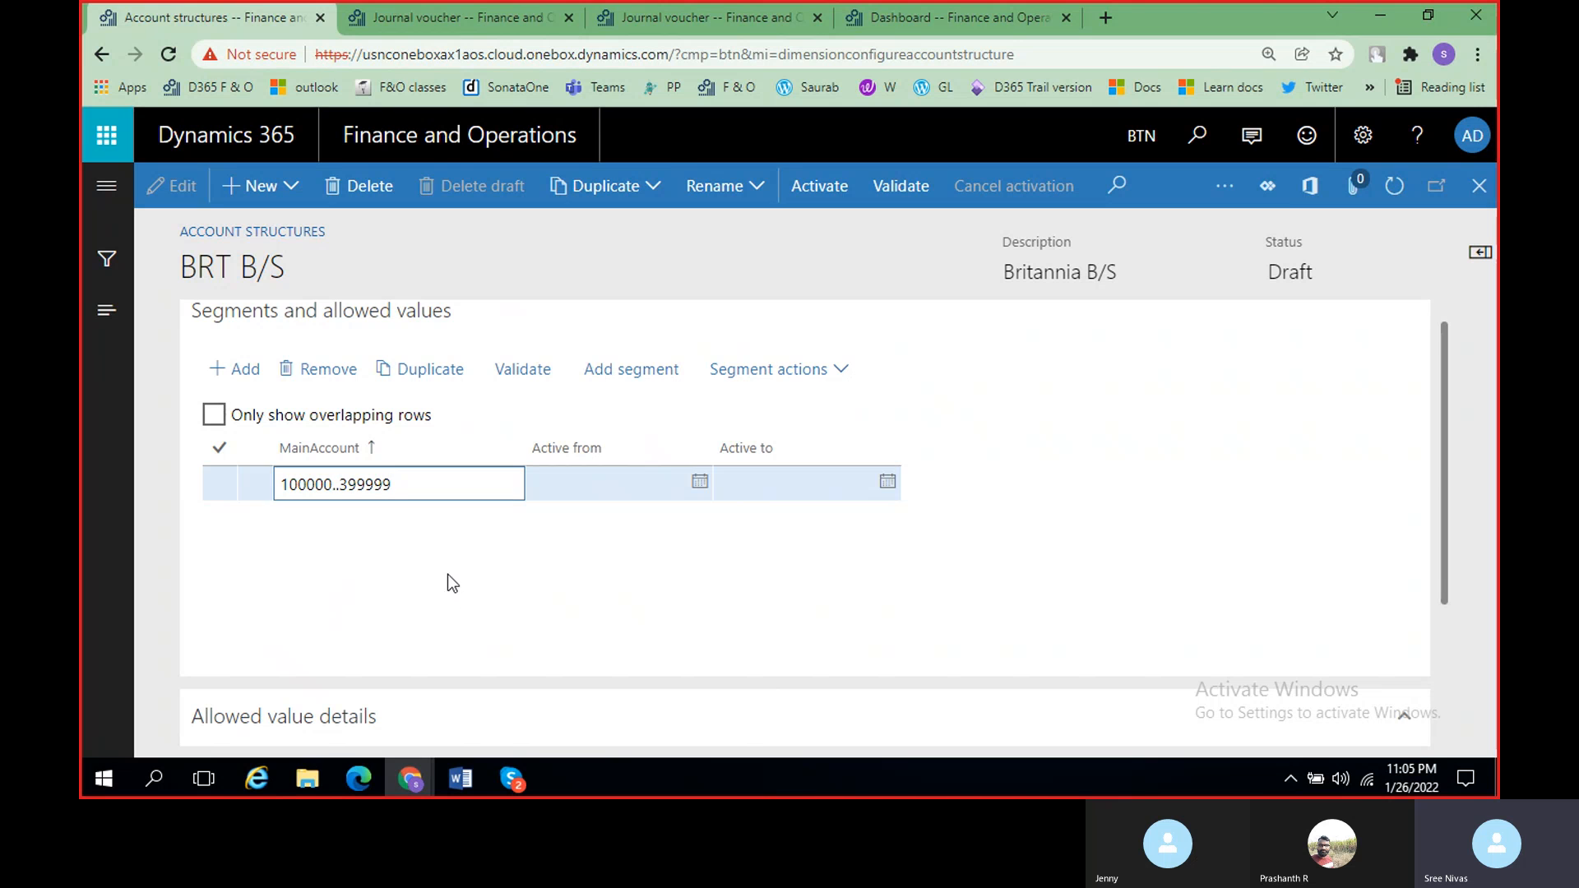
left_click(246, 372)
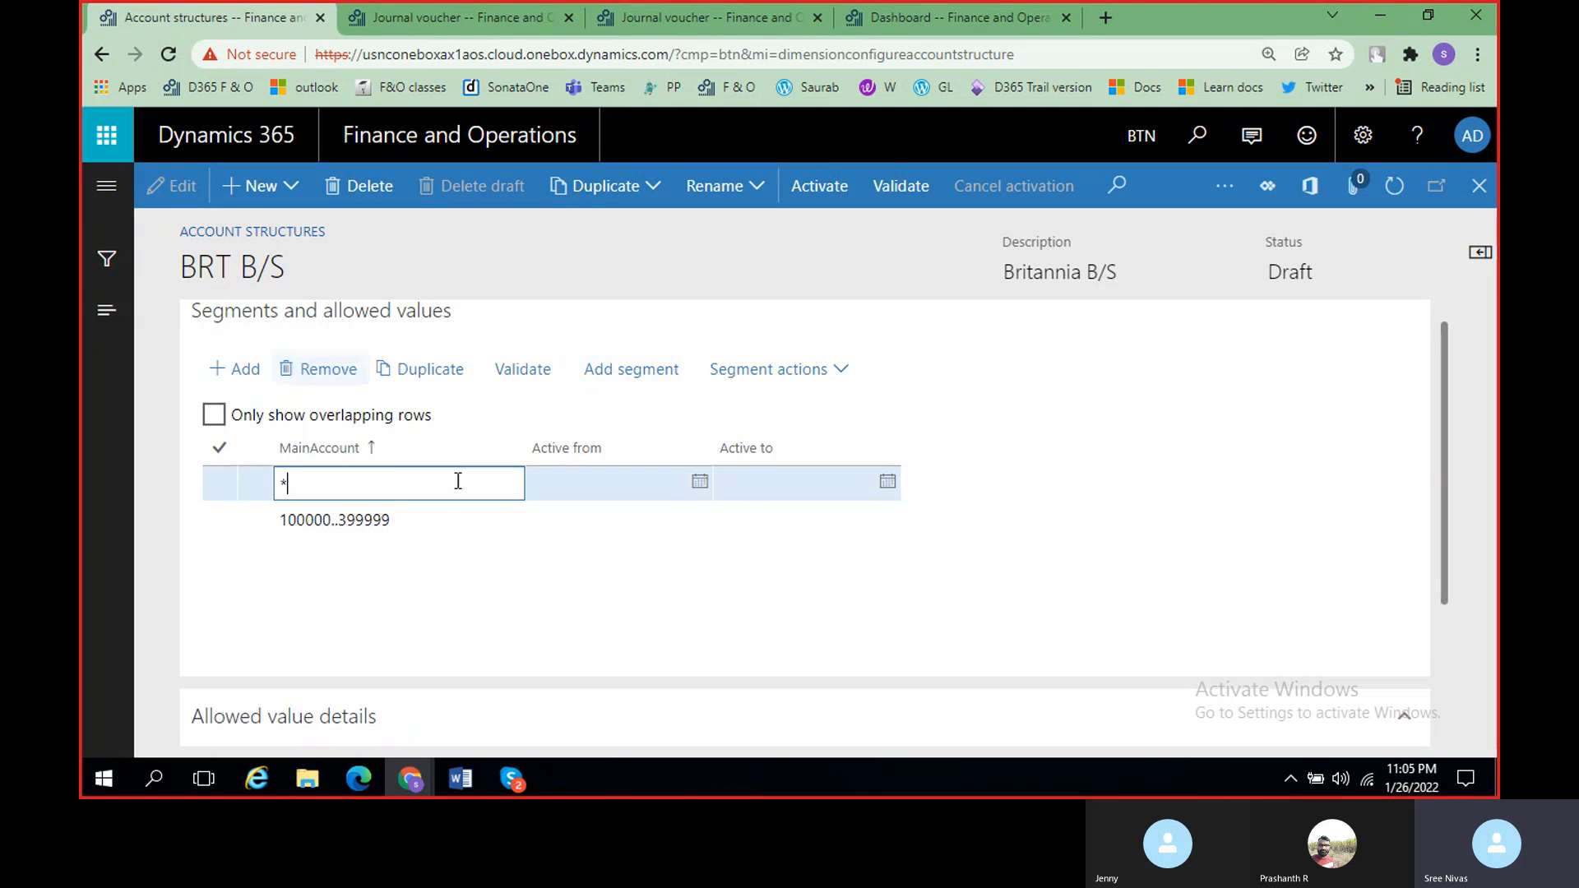
Step: Switch to the Class notes document in Word and look up the main account number ranges by account category
left_click(459, 779)
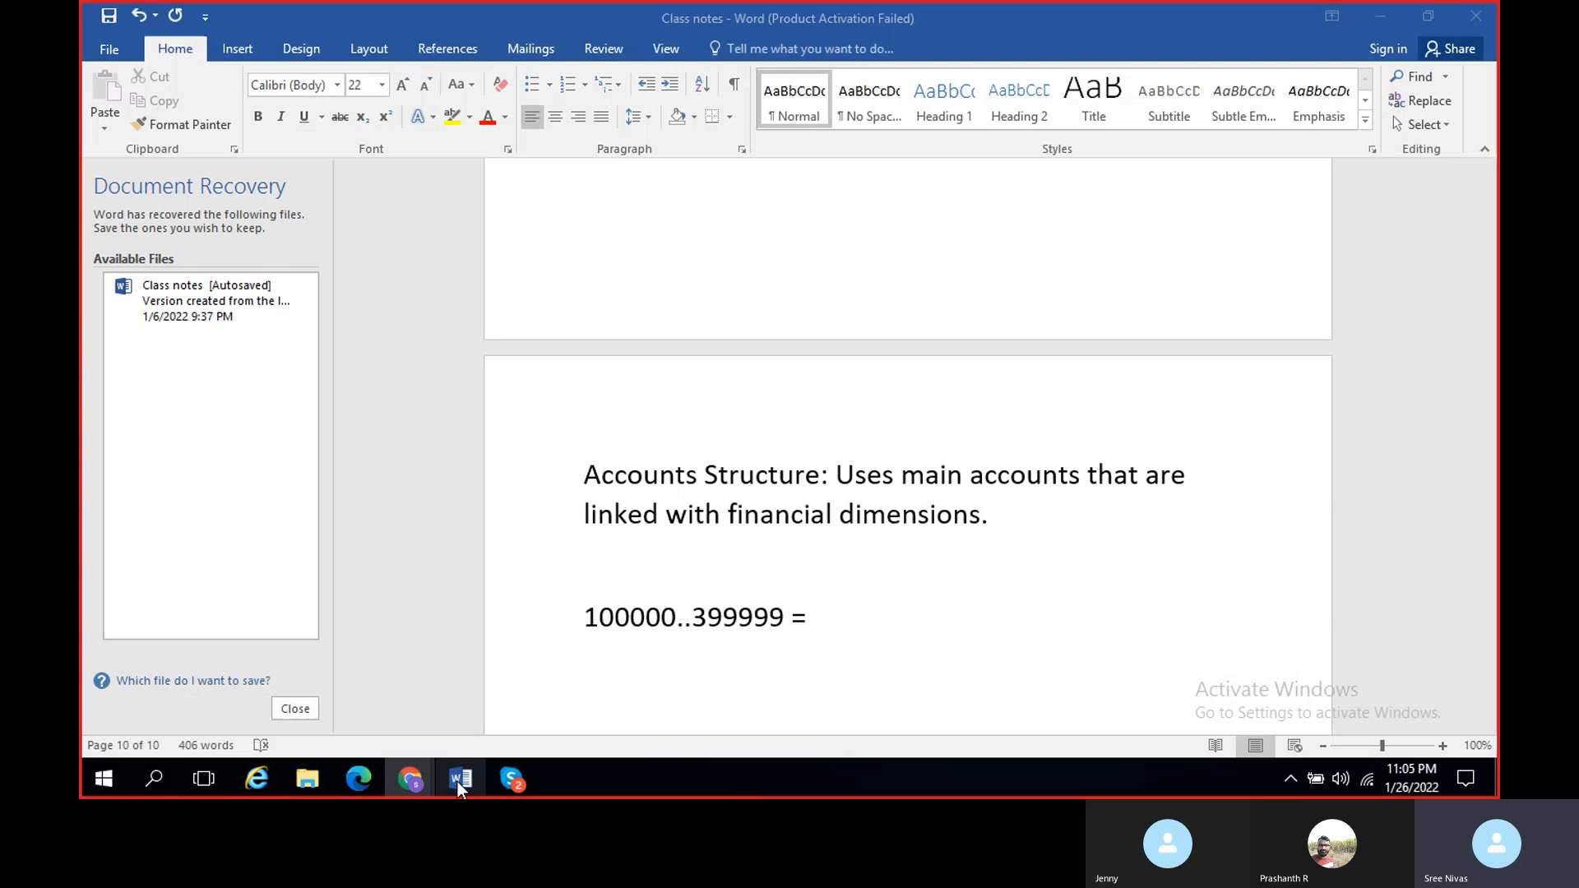
scroll(798, 607, "up", 8)
scroll(799, 607, "up", 20)
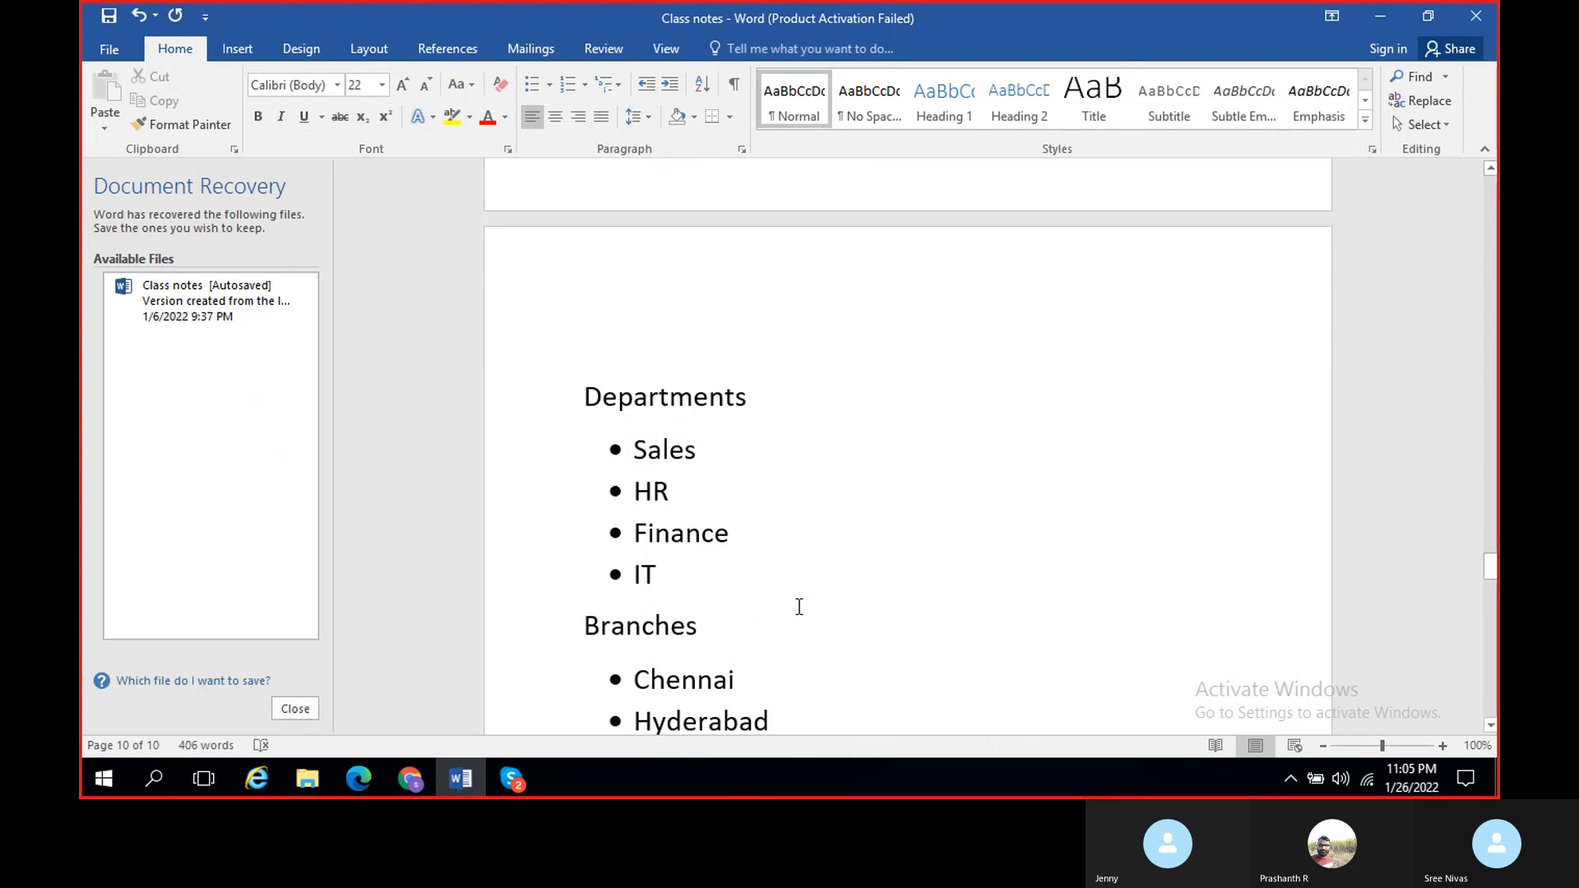
scroll(799, 607, "up", 20)
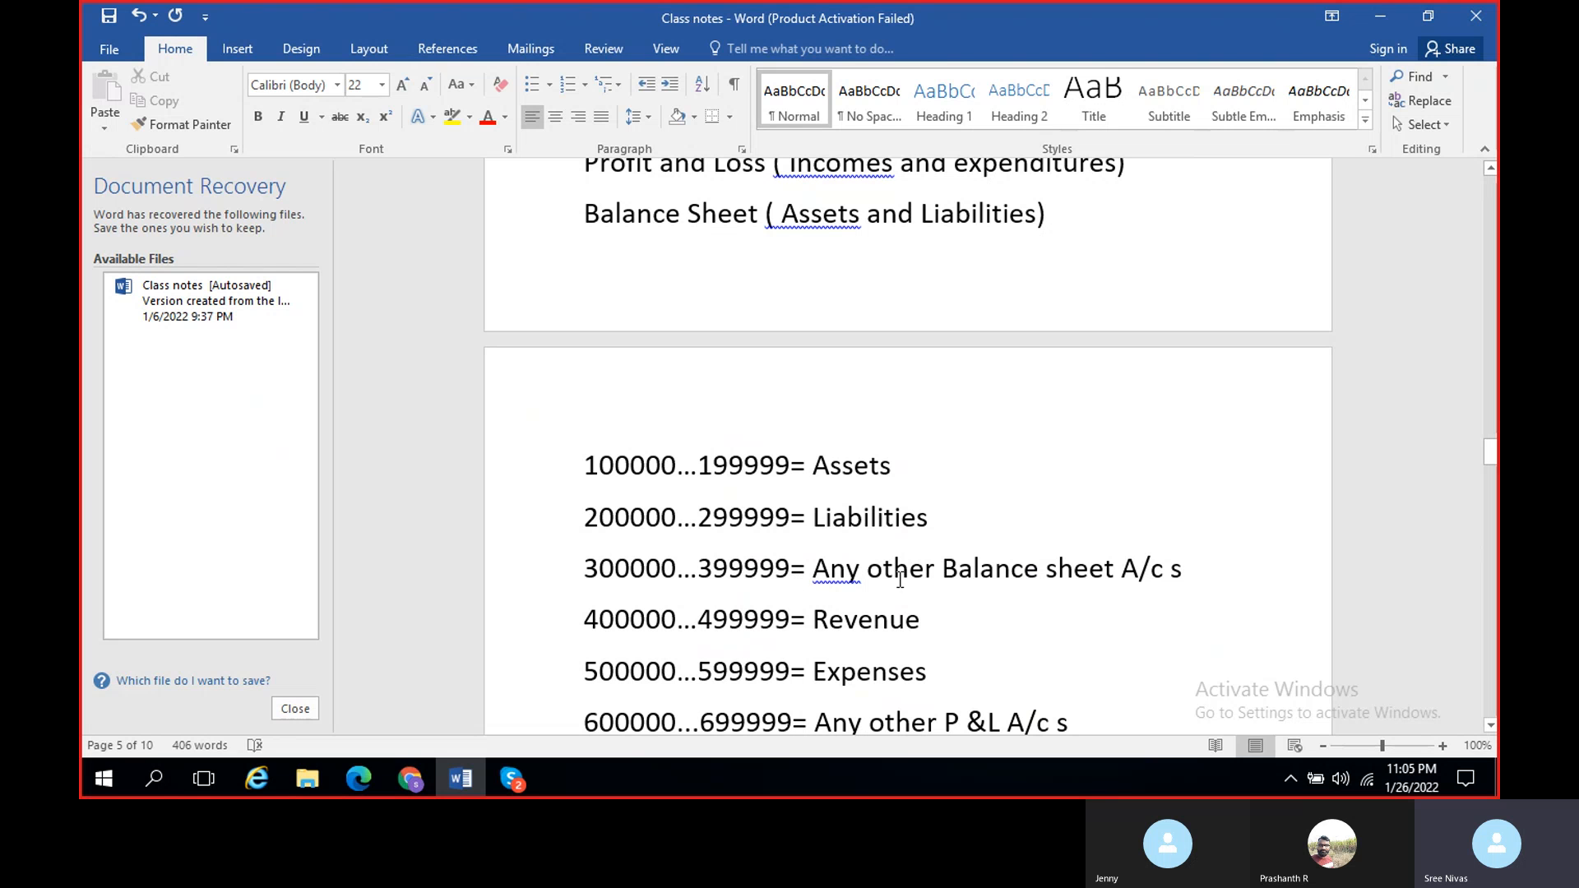
Step: Return to Dynamics 365 and set the new allowed values row's MainAccount to 200000..299999, checking the range against the Word class notes
key("alt+Tab")
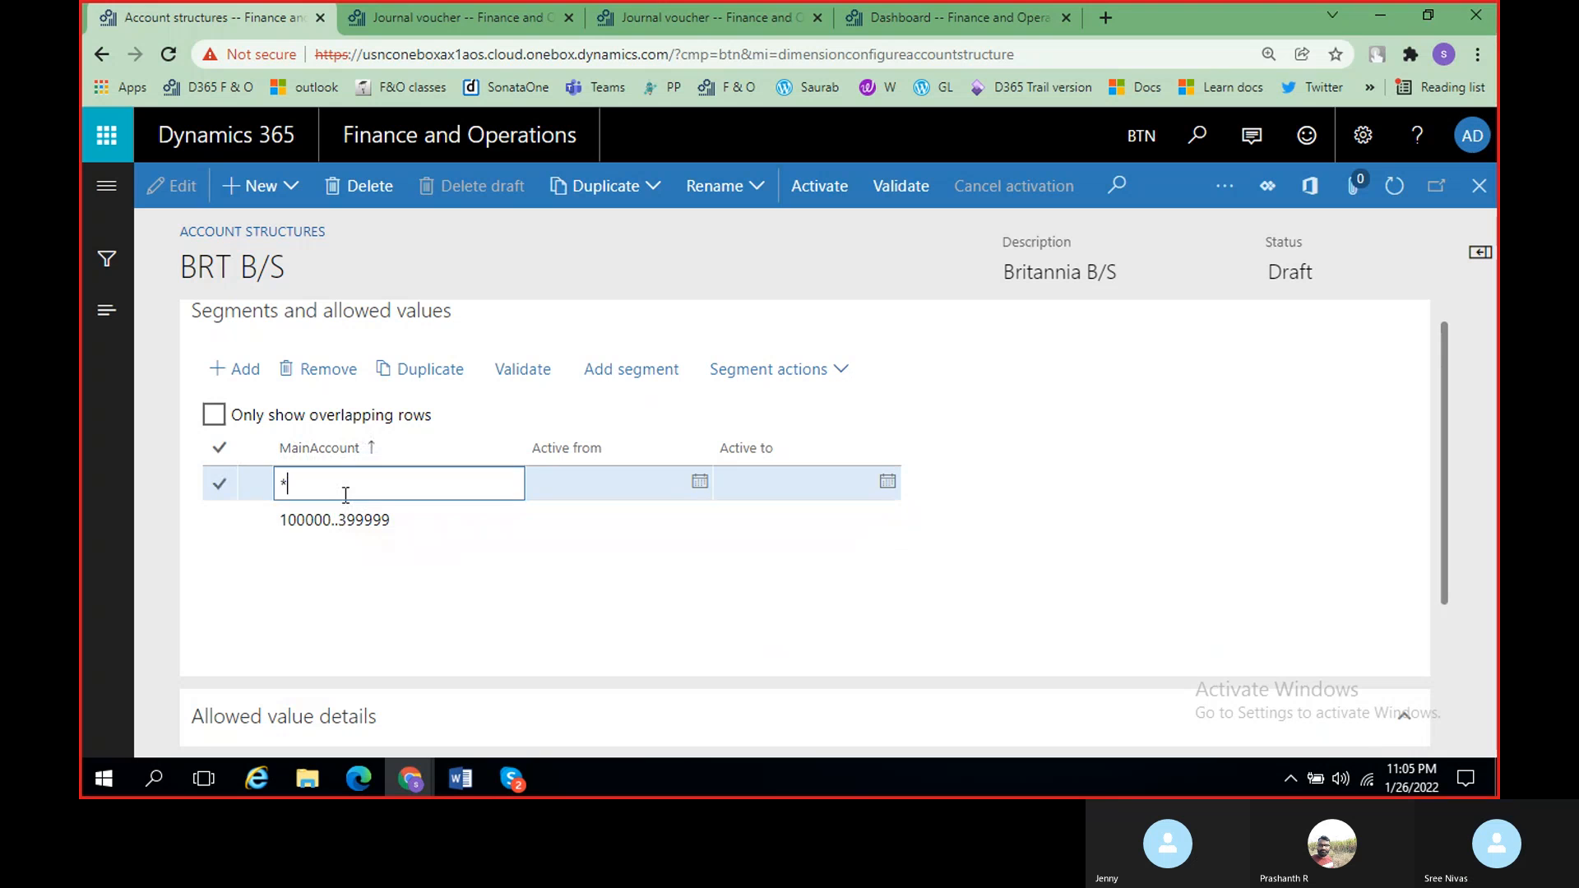
key("BackSpace")
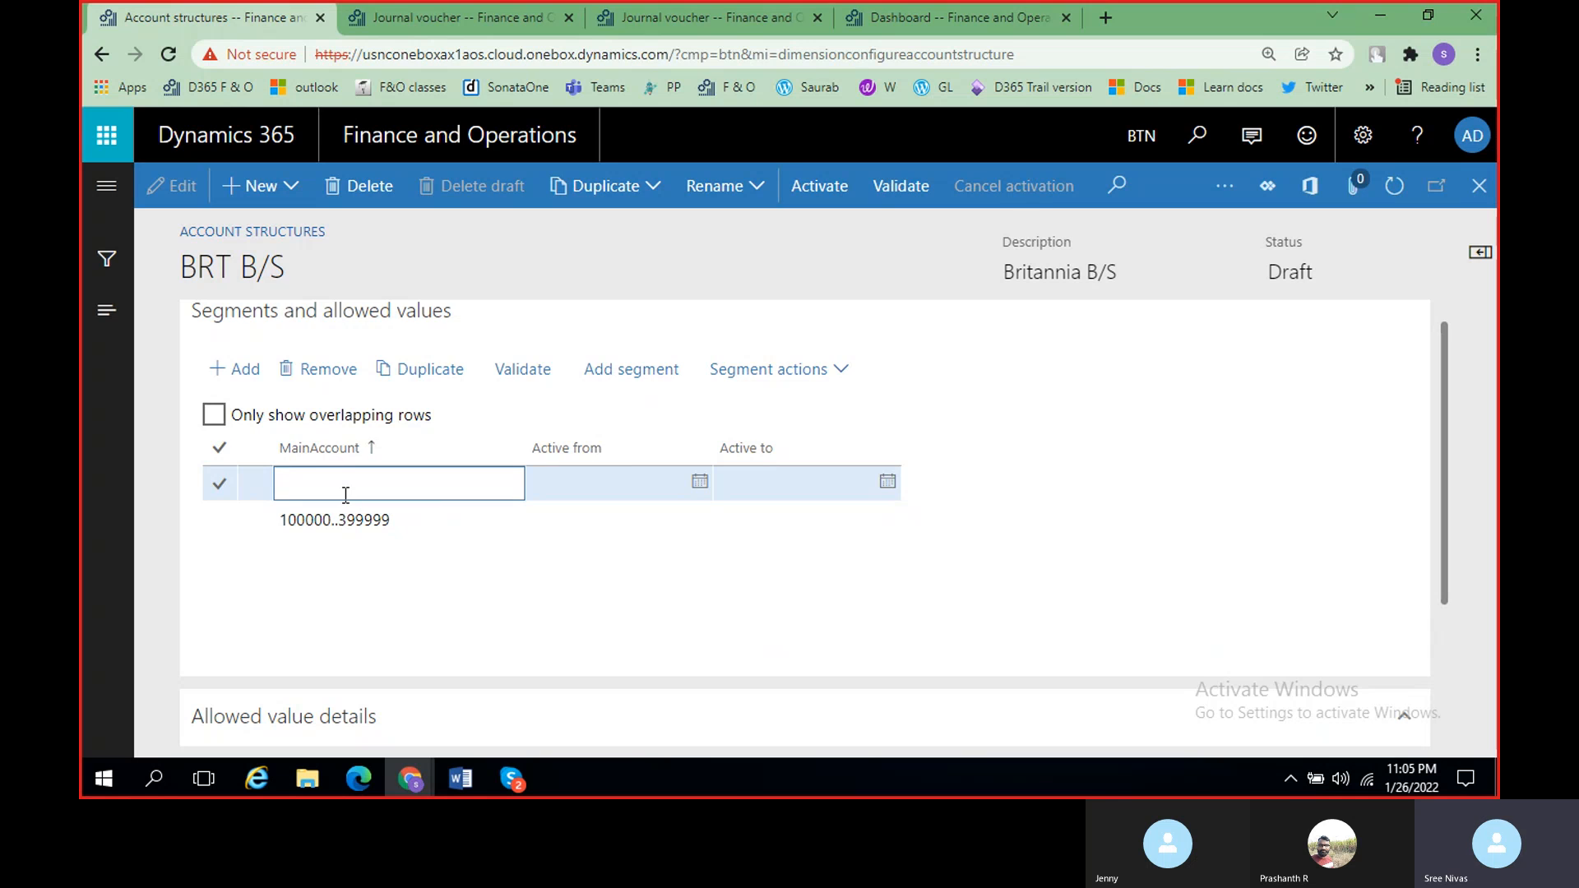
key("alt+Tab")
key("alt+Tab")
type("200000..")
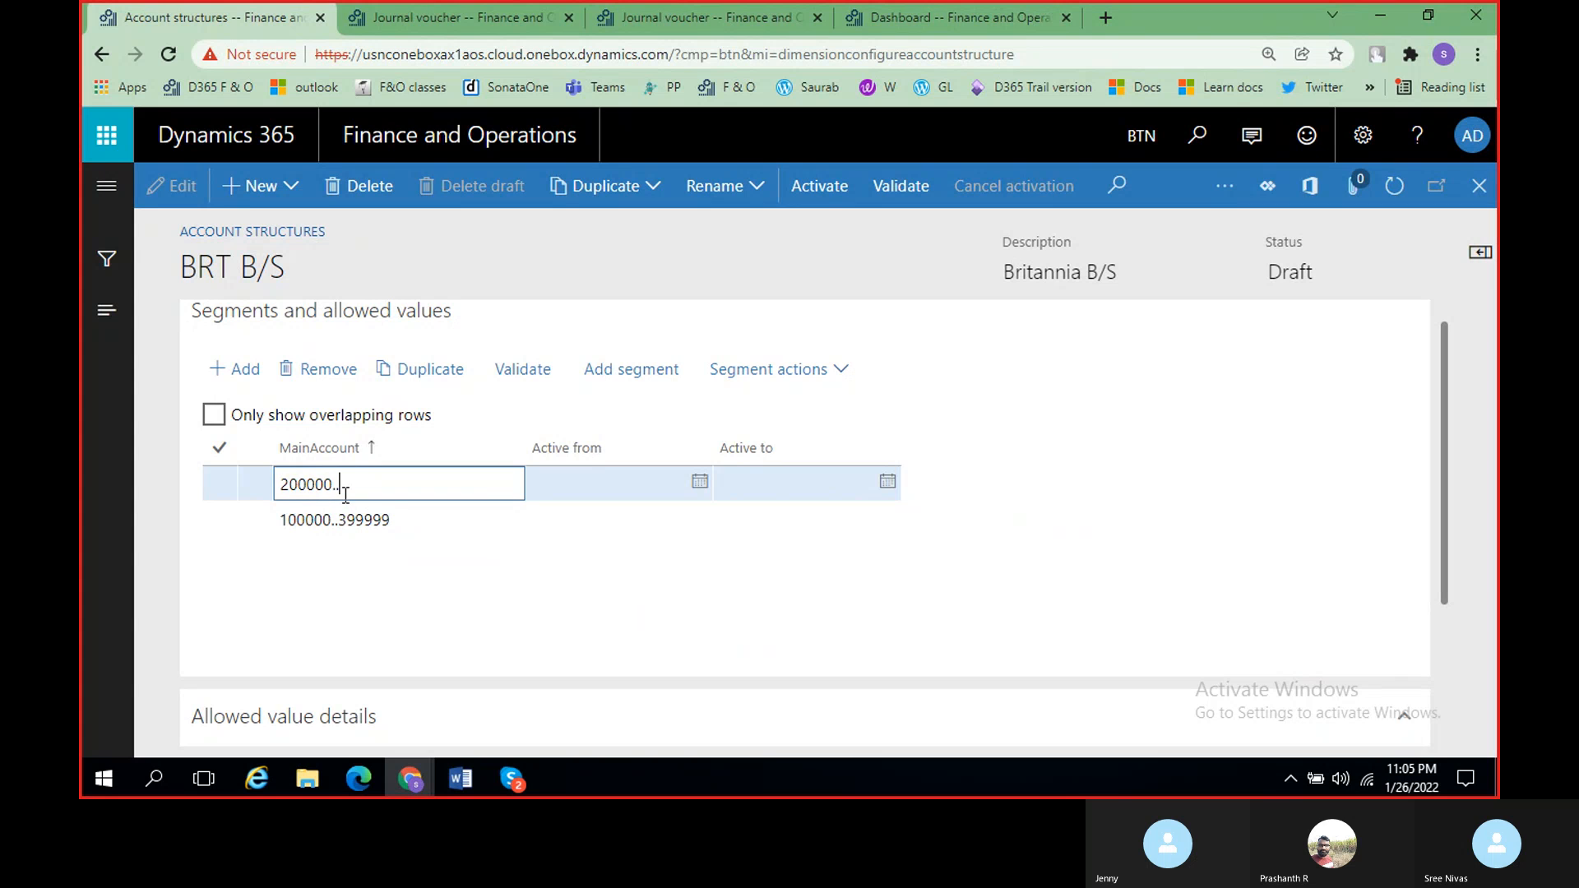
type("*")
key("alt+Tab")
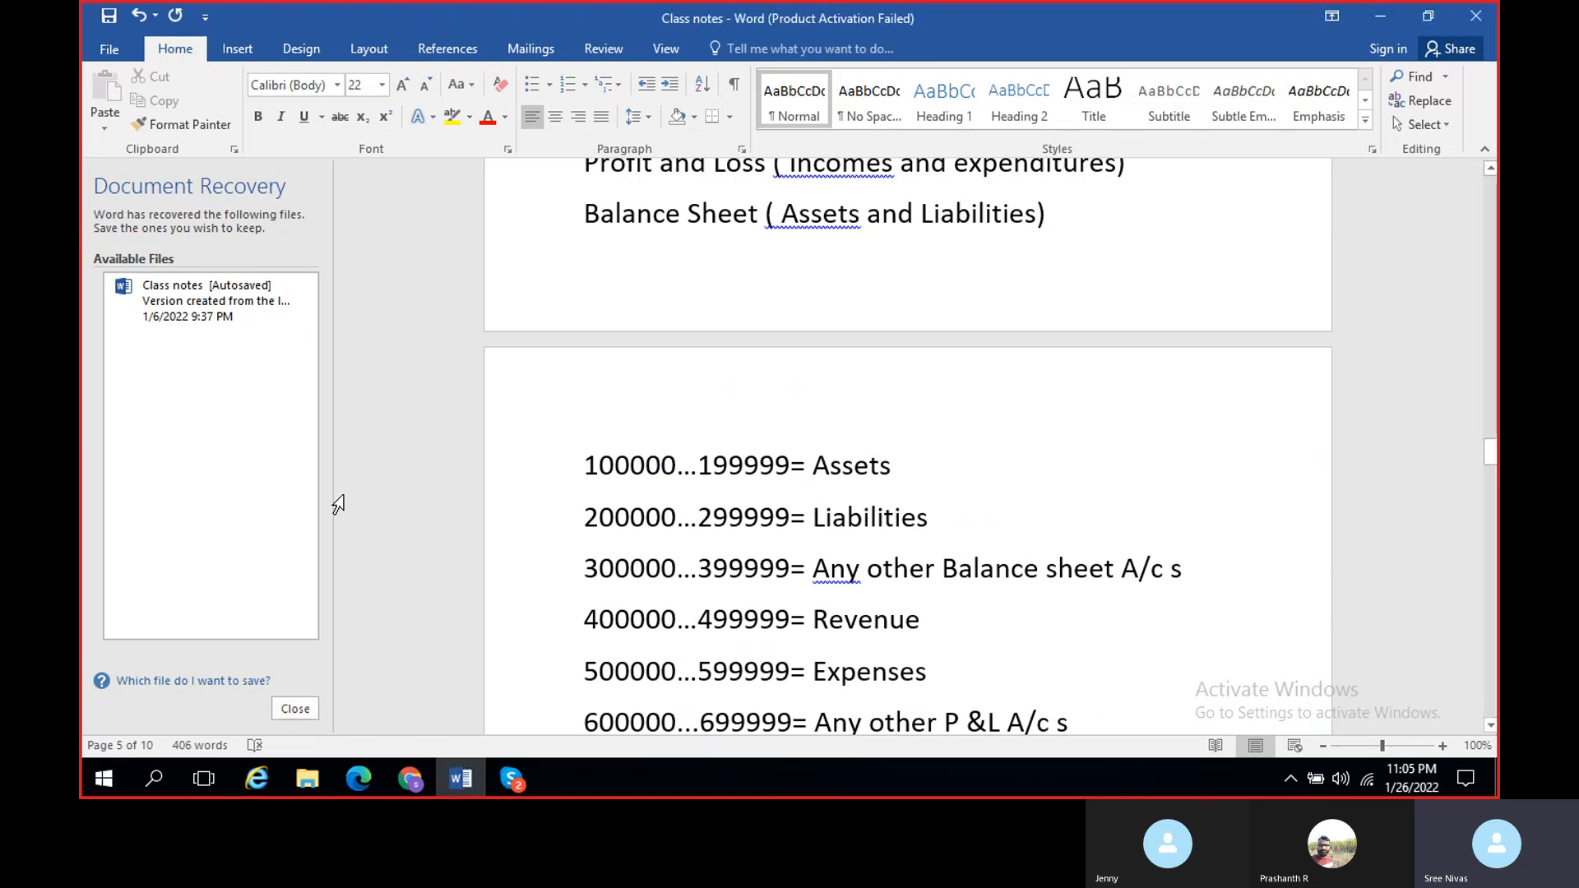
key("alt+Tab")
key("Tab")
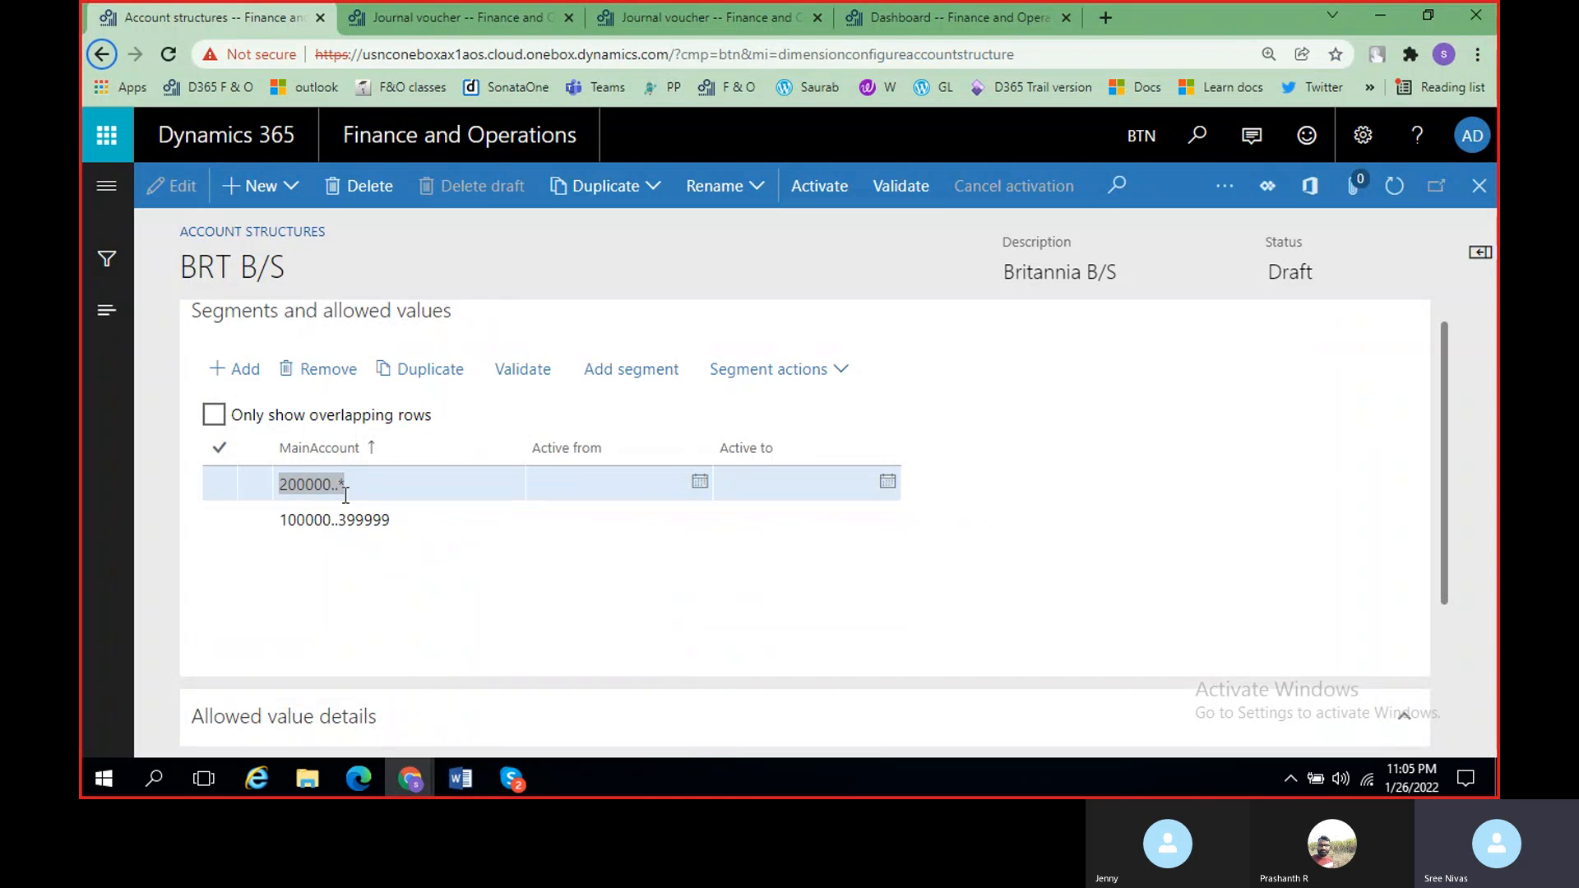
left_click(421, 478)
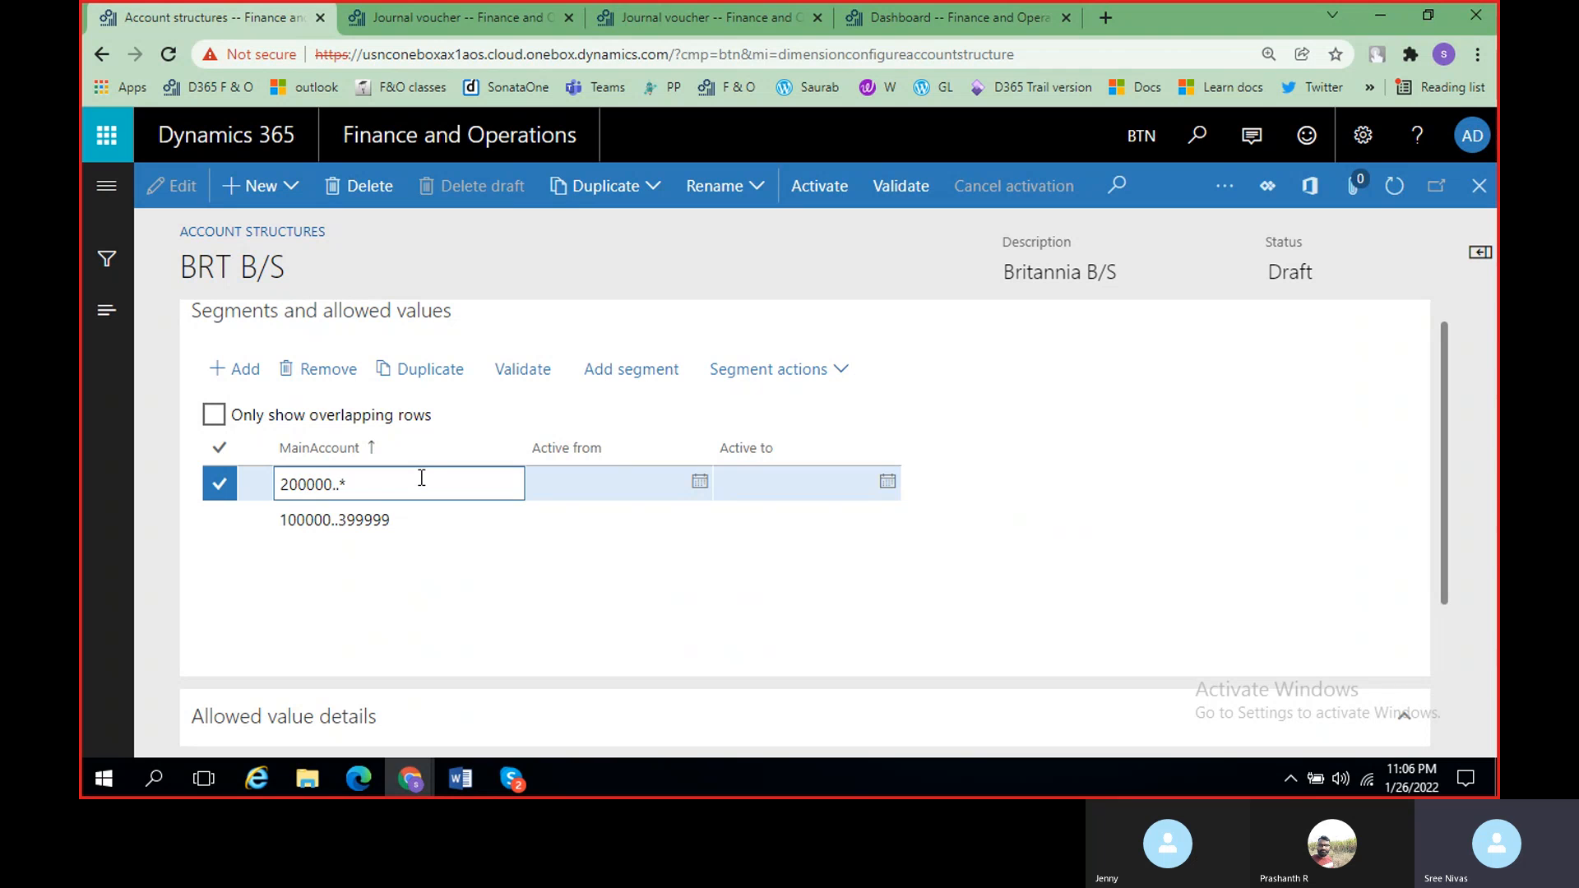
type("299999")
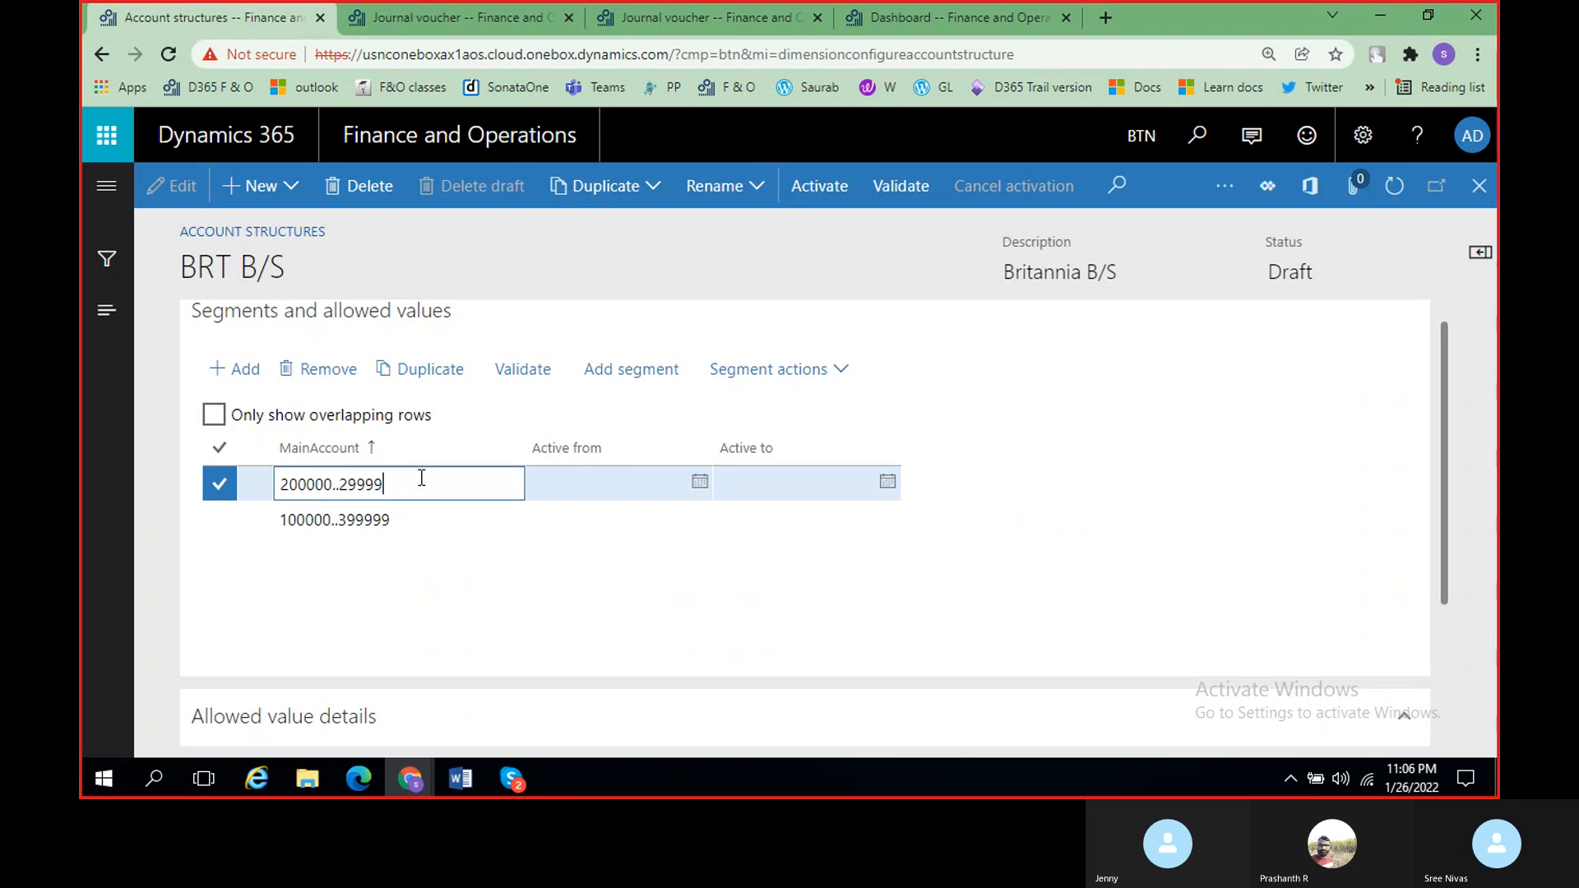
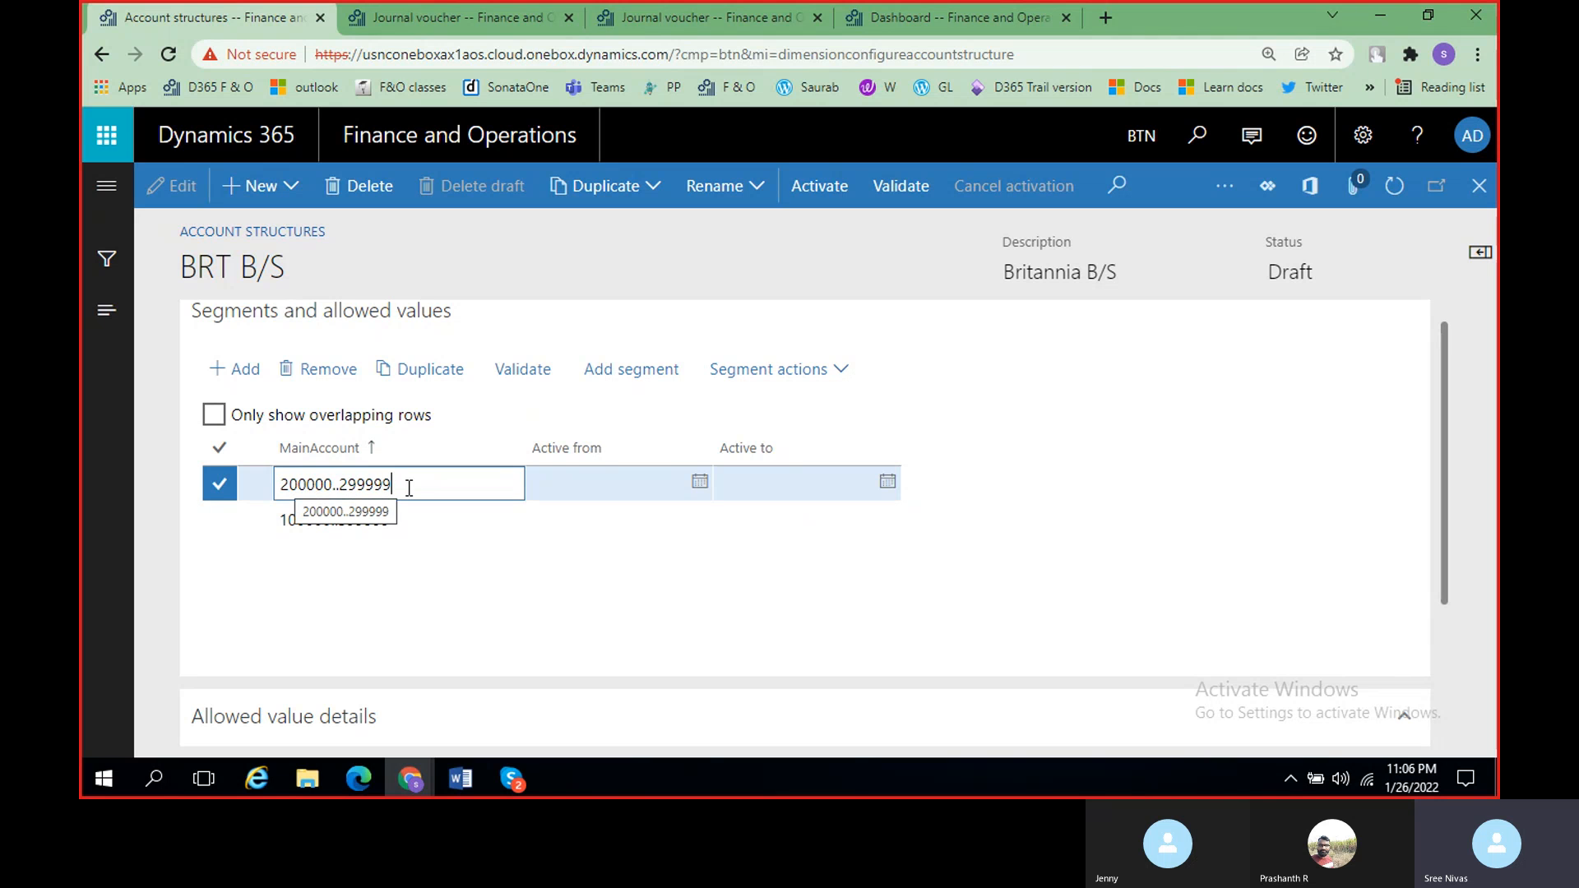
Step: Show only the overlapping rows and change the 100000..399999 row's MainAccount range to 100000..199999
left_click(215, 419)
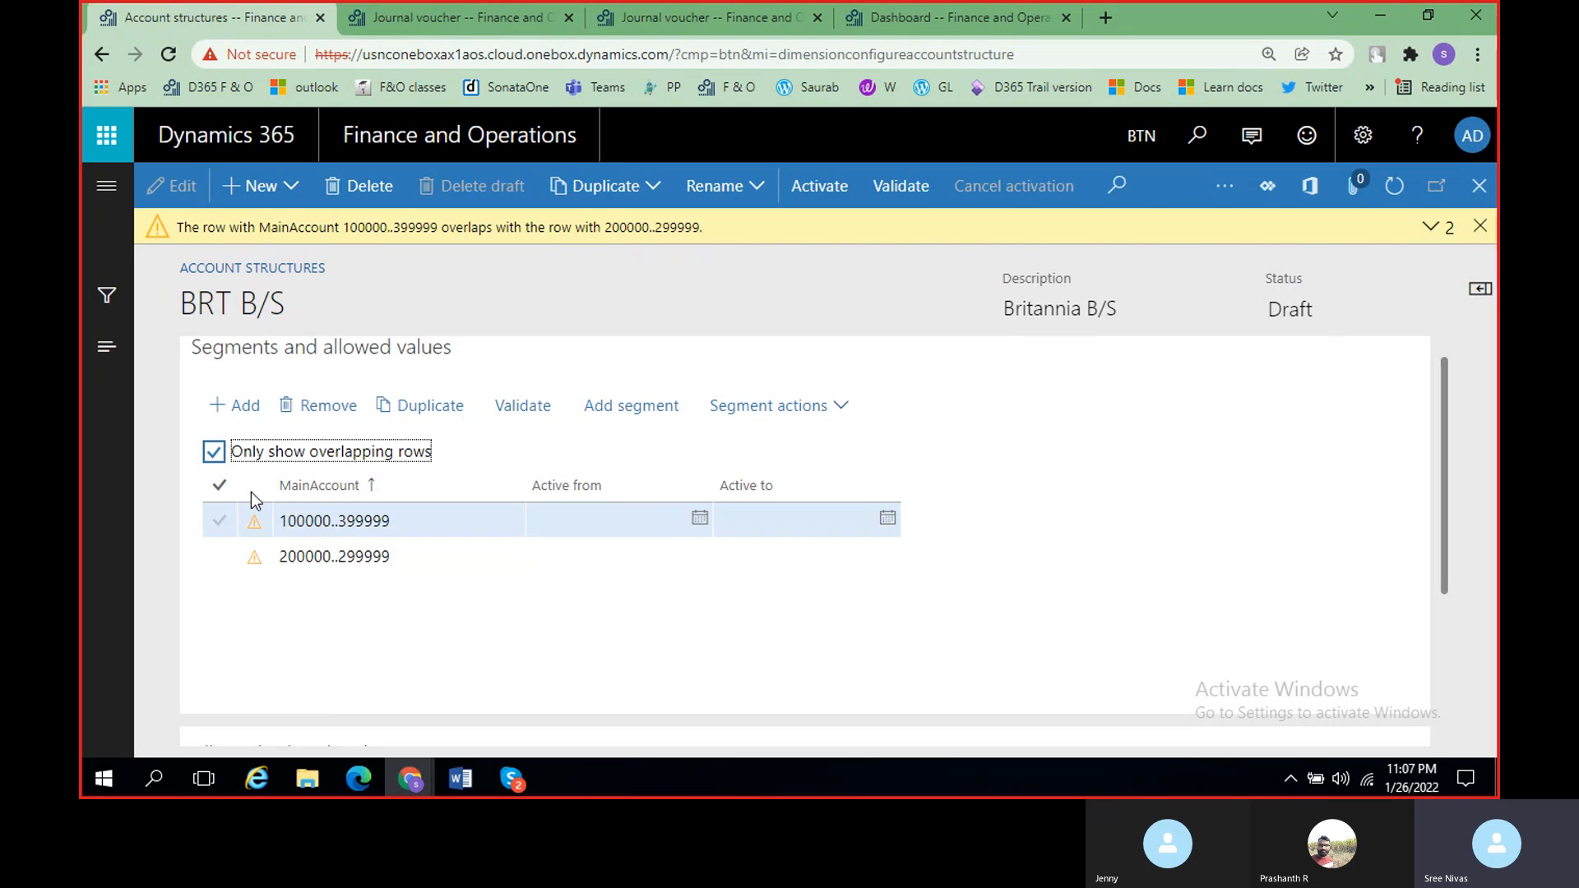
left_click(218, 521)
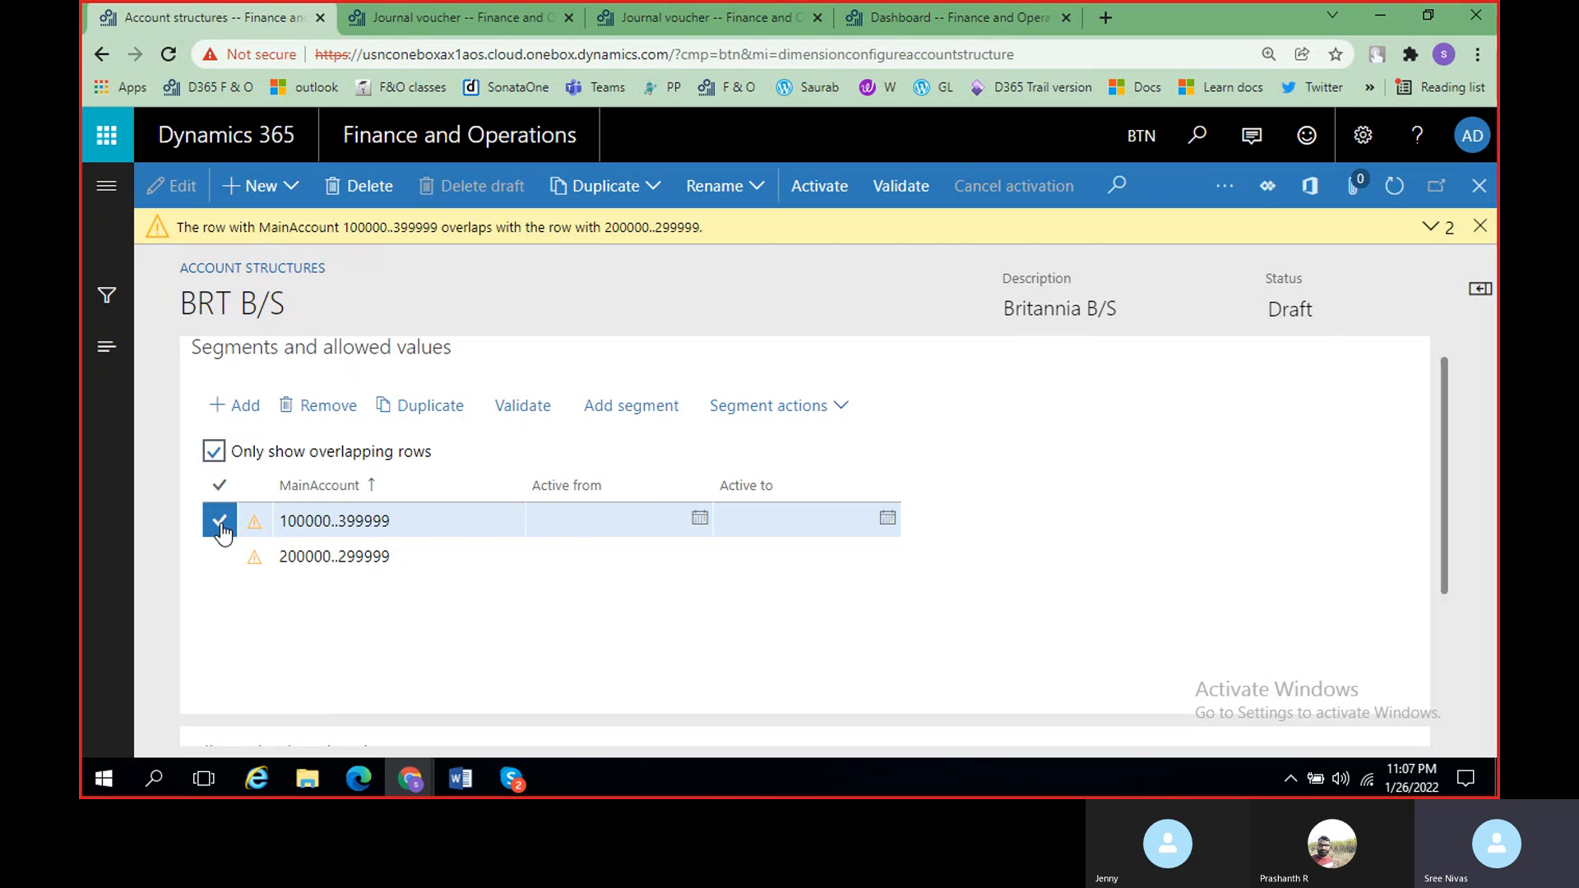
left_click(346, 526)
key("BackSpace")
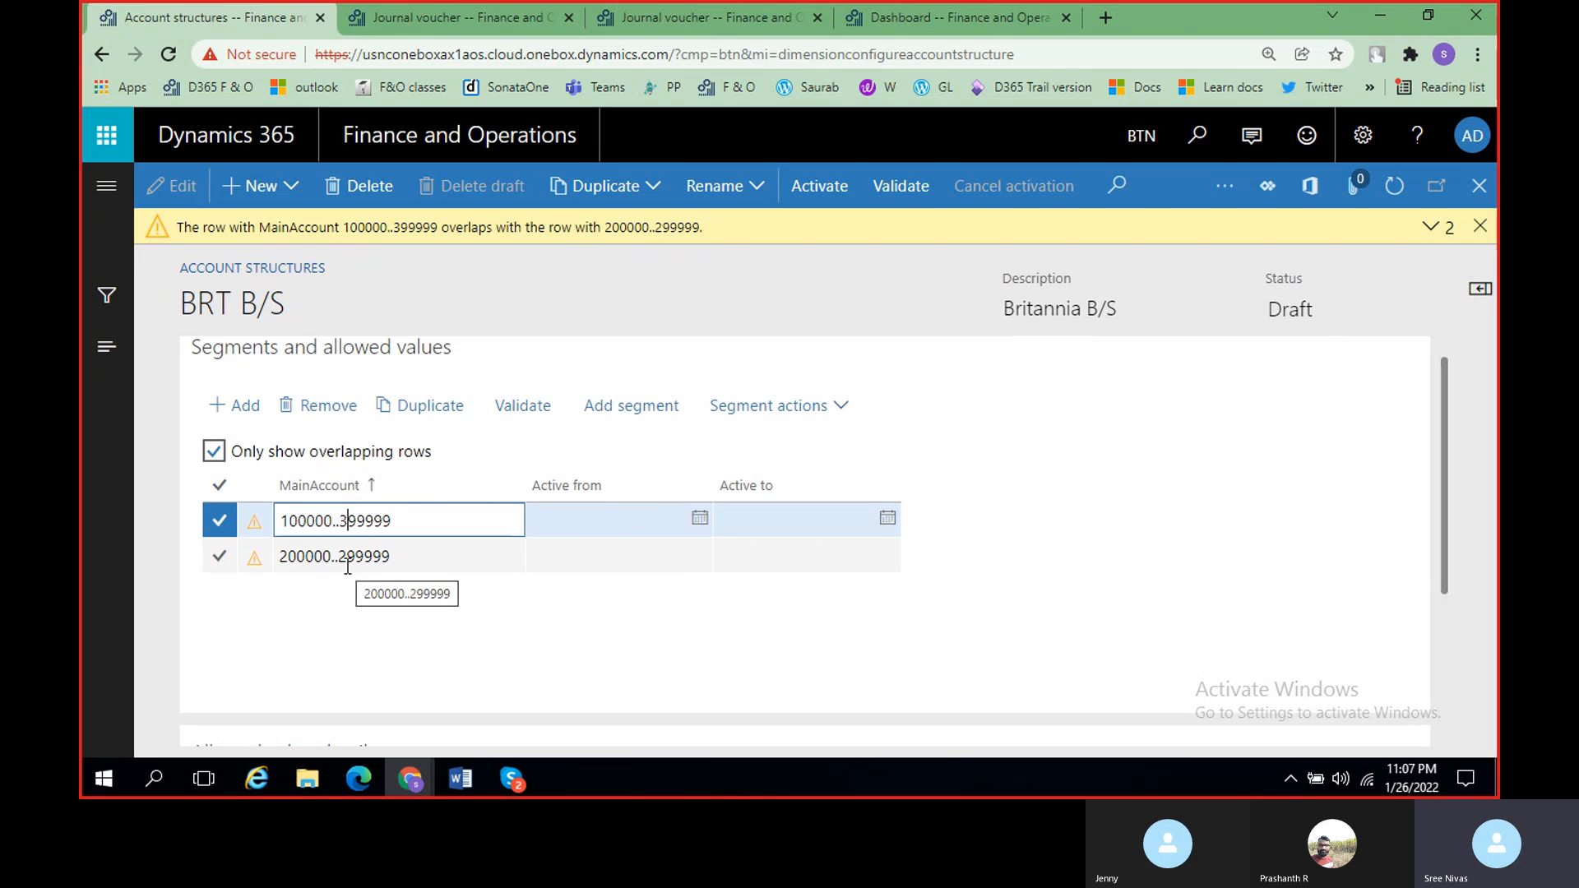
type("1")
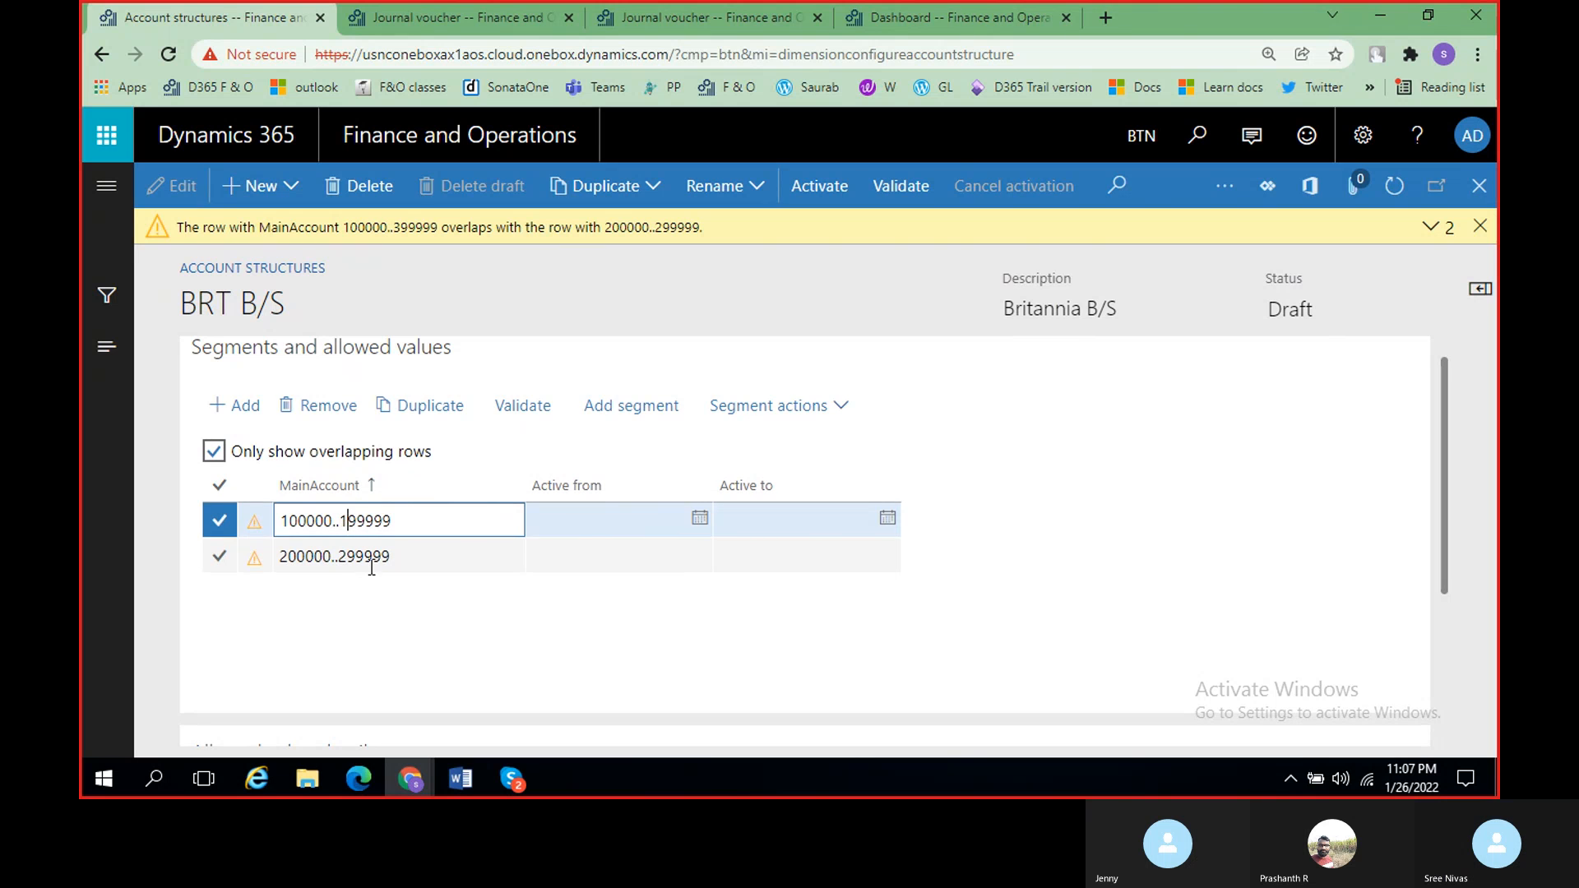
Step: Turn off the overlapping rows filter and refresh the account structures page, dismissing the overlap warning
left_click(215, 453)
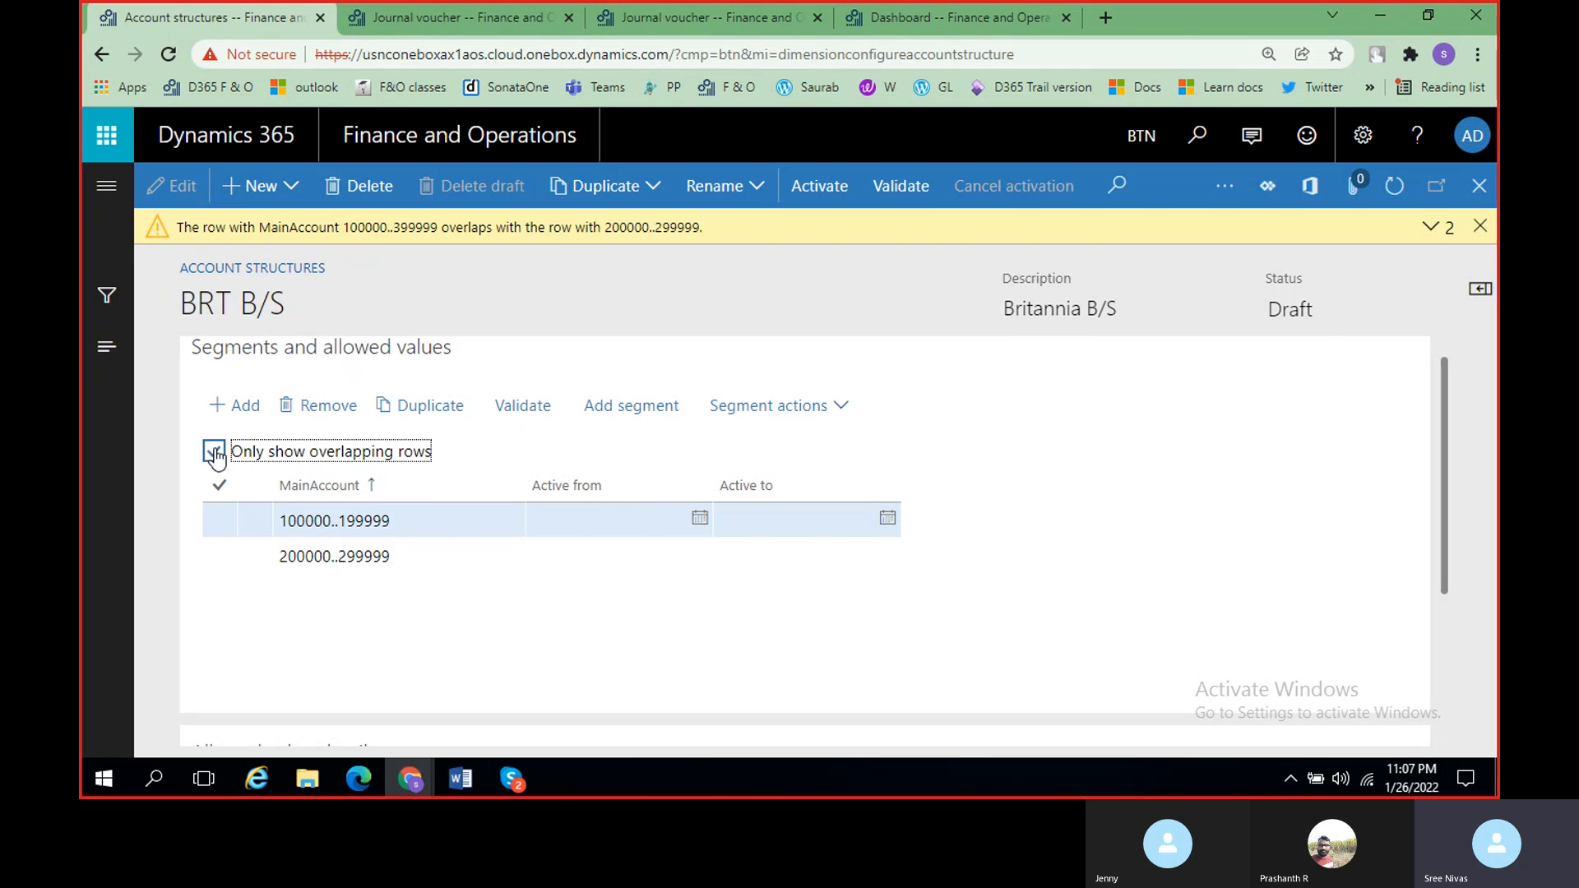
left_click(1396, 186)
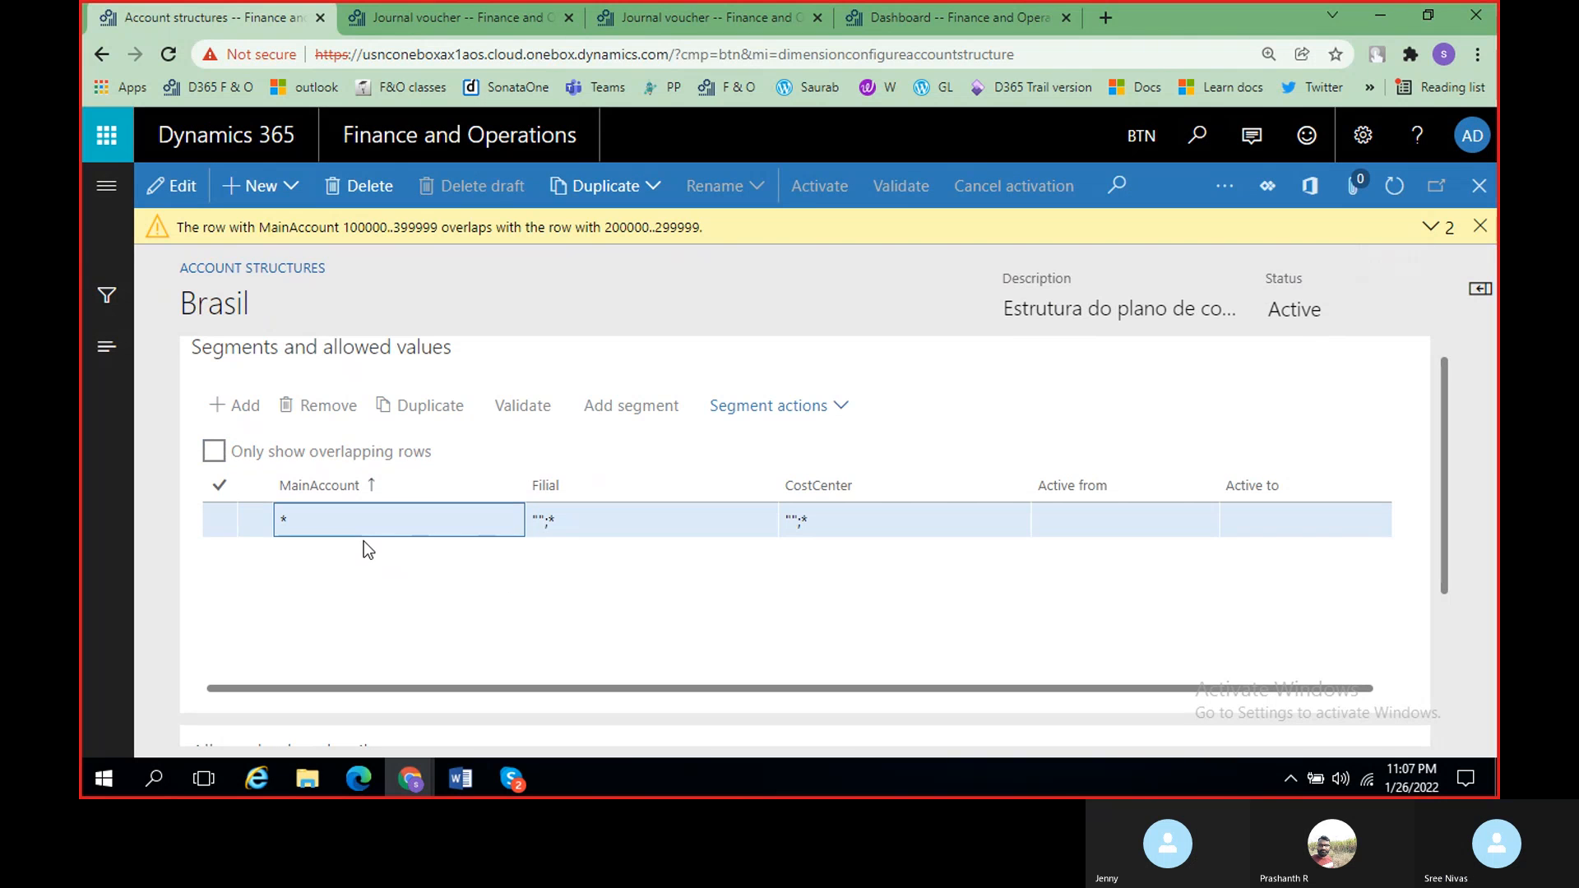
left_click(1481, 227)
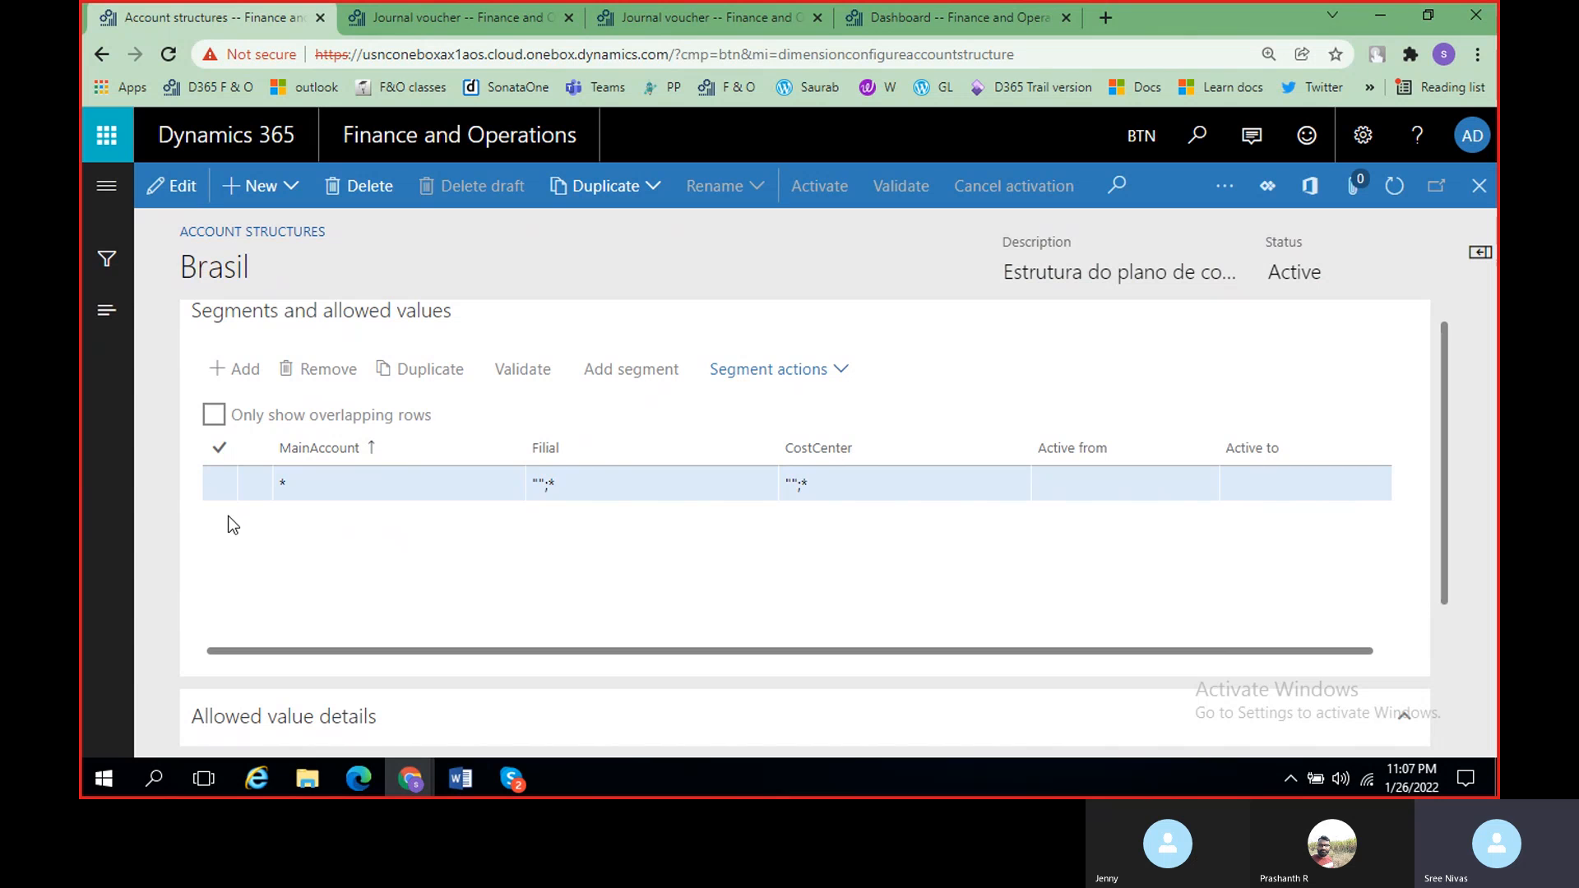
left_click(413, 480)
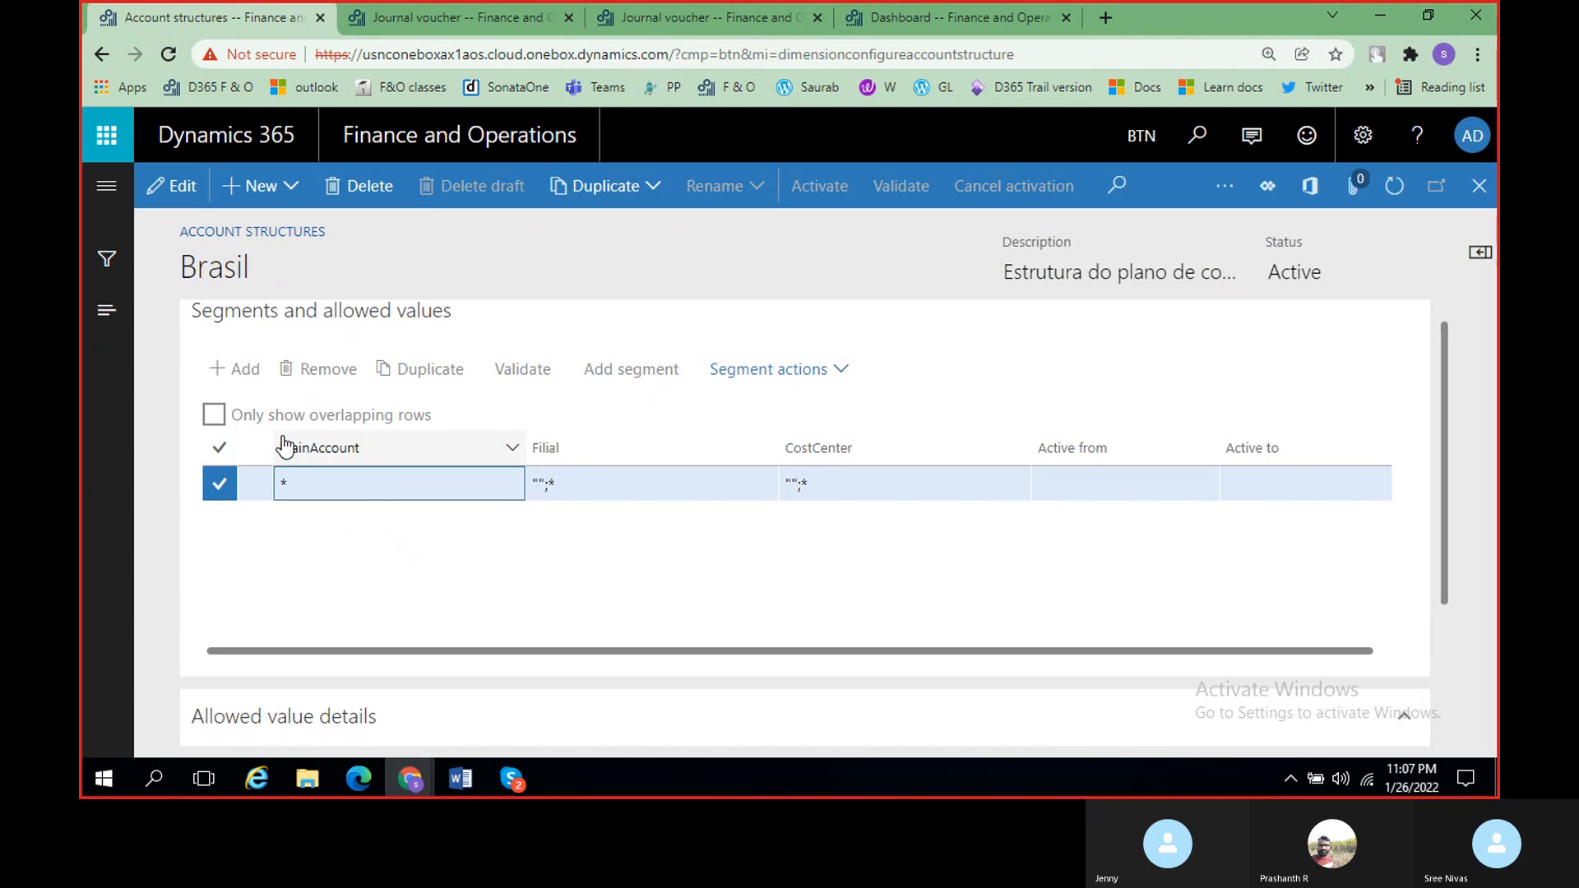
left_click(219, 487)
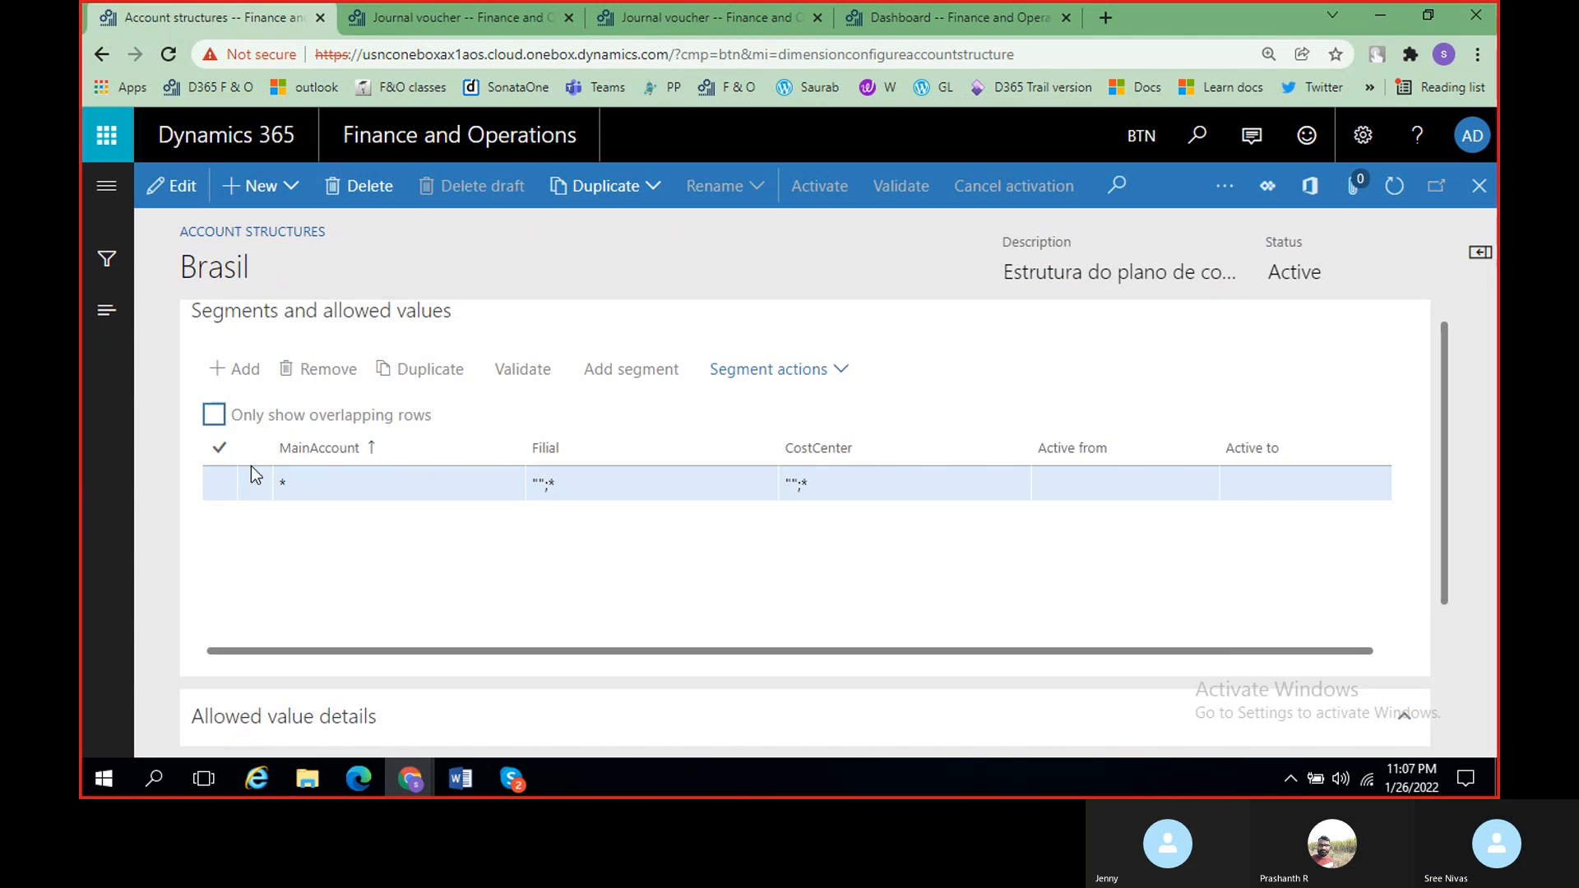
scroll(285, 507, "up", 1)
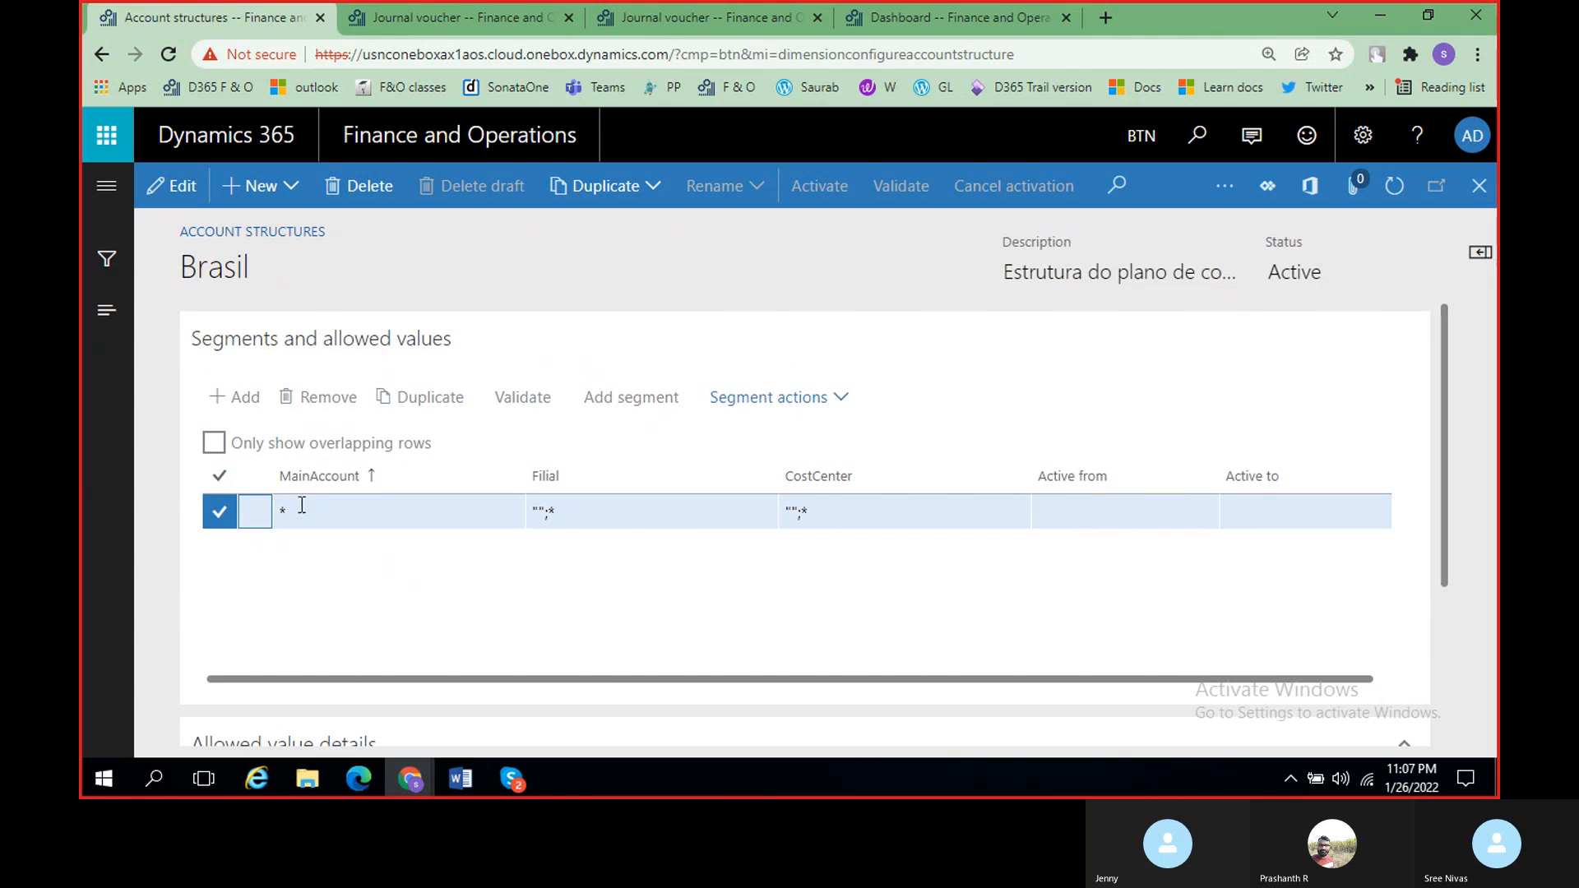
scroll(1399, 510, "down", 3)
scroll(1349, 518, "up", 3)
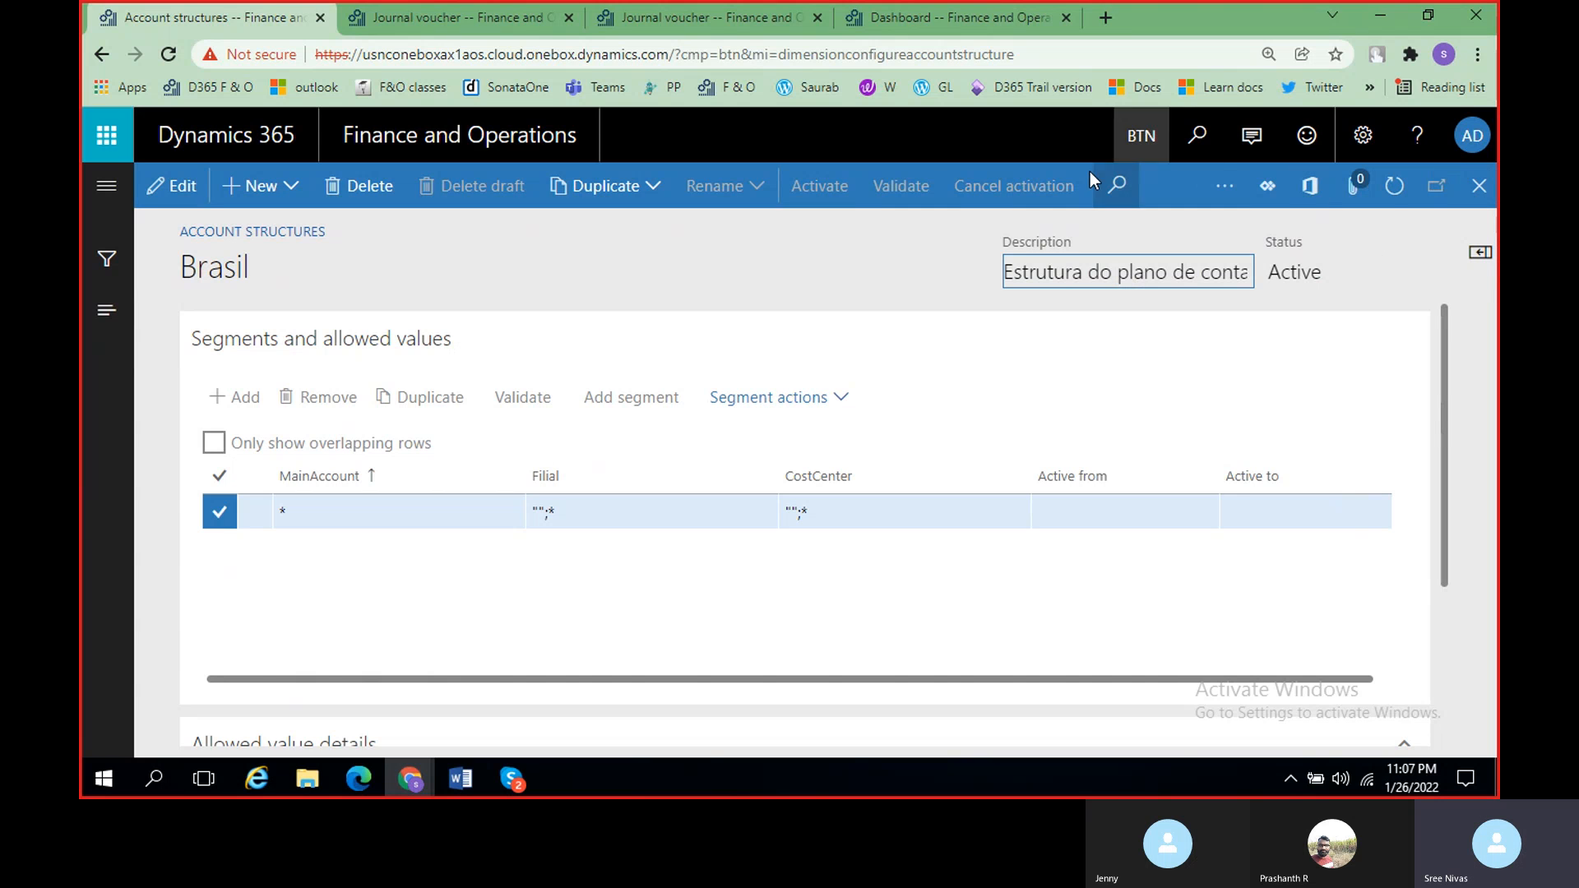
left_click(274, 191)
left_click(676, 245)
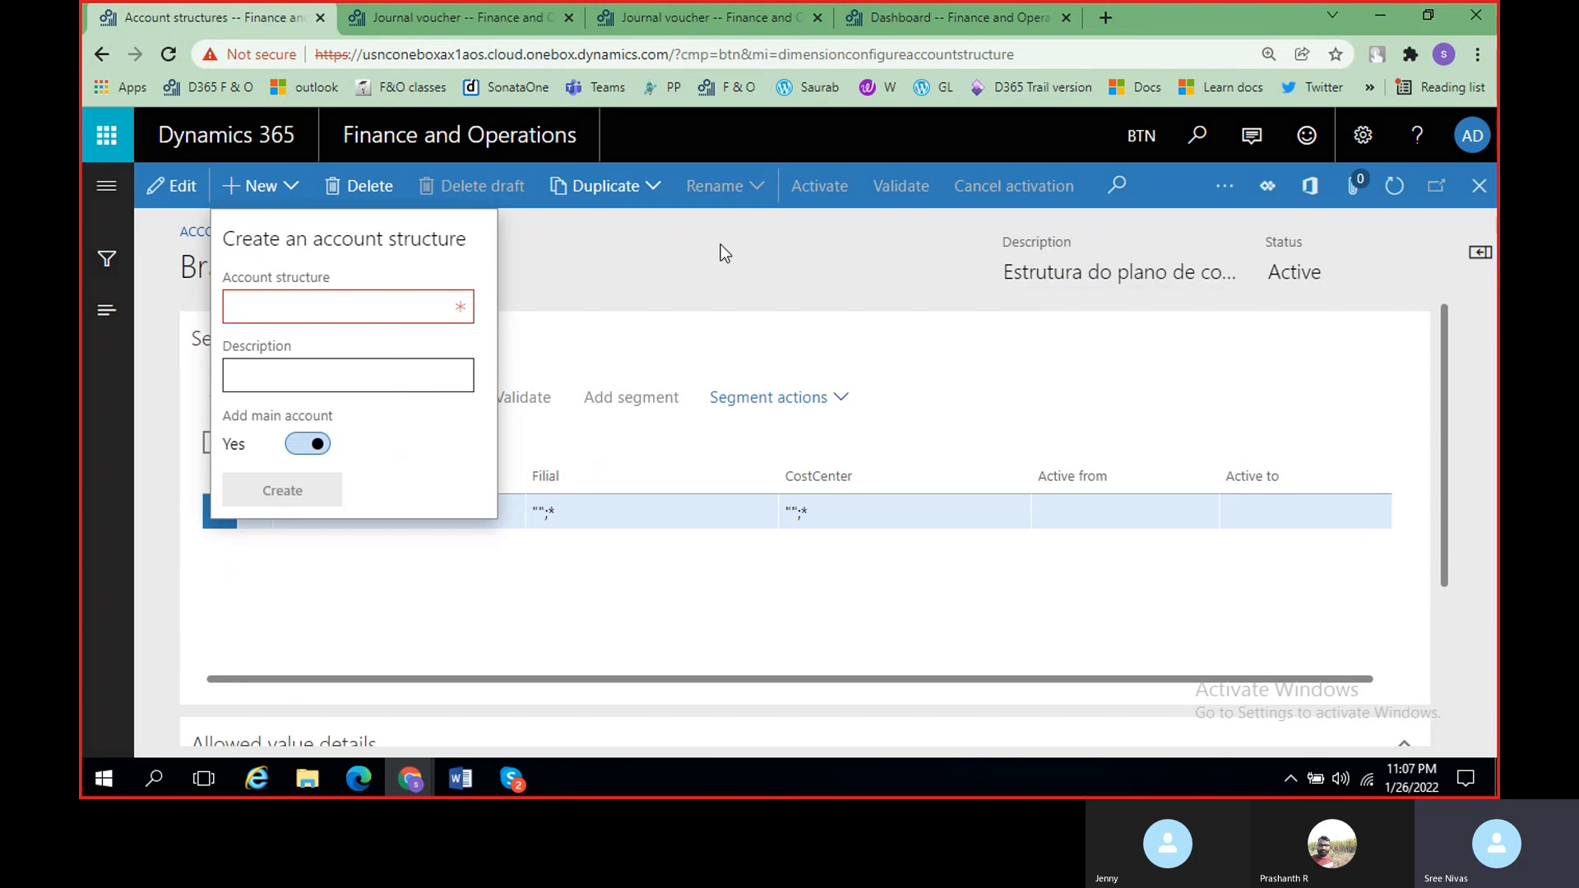
Step: Return to the account structures list, try filtering the names by "brita", and clear the filter
left_click(1478, 189)
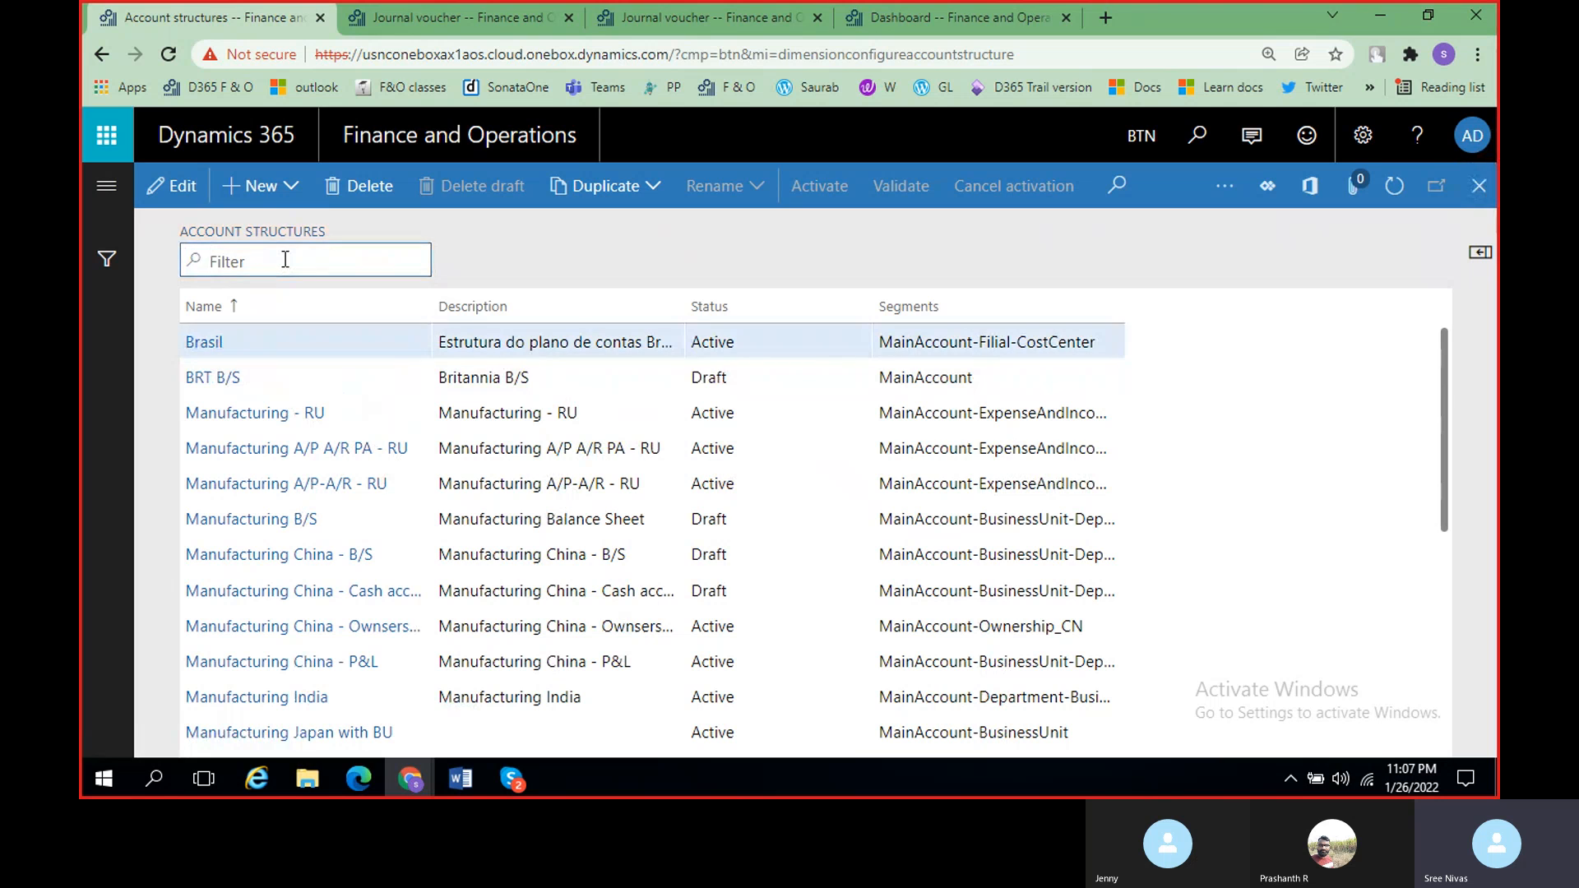
type("br")
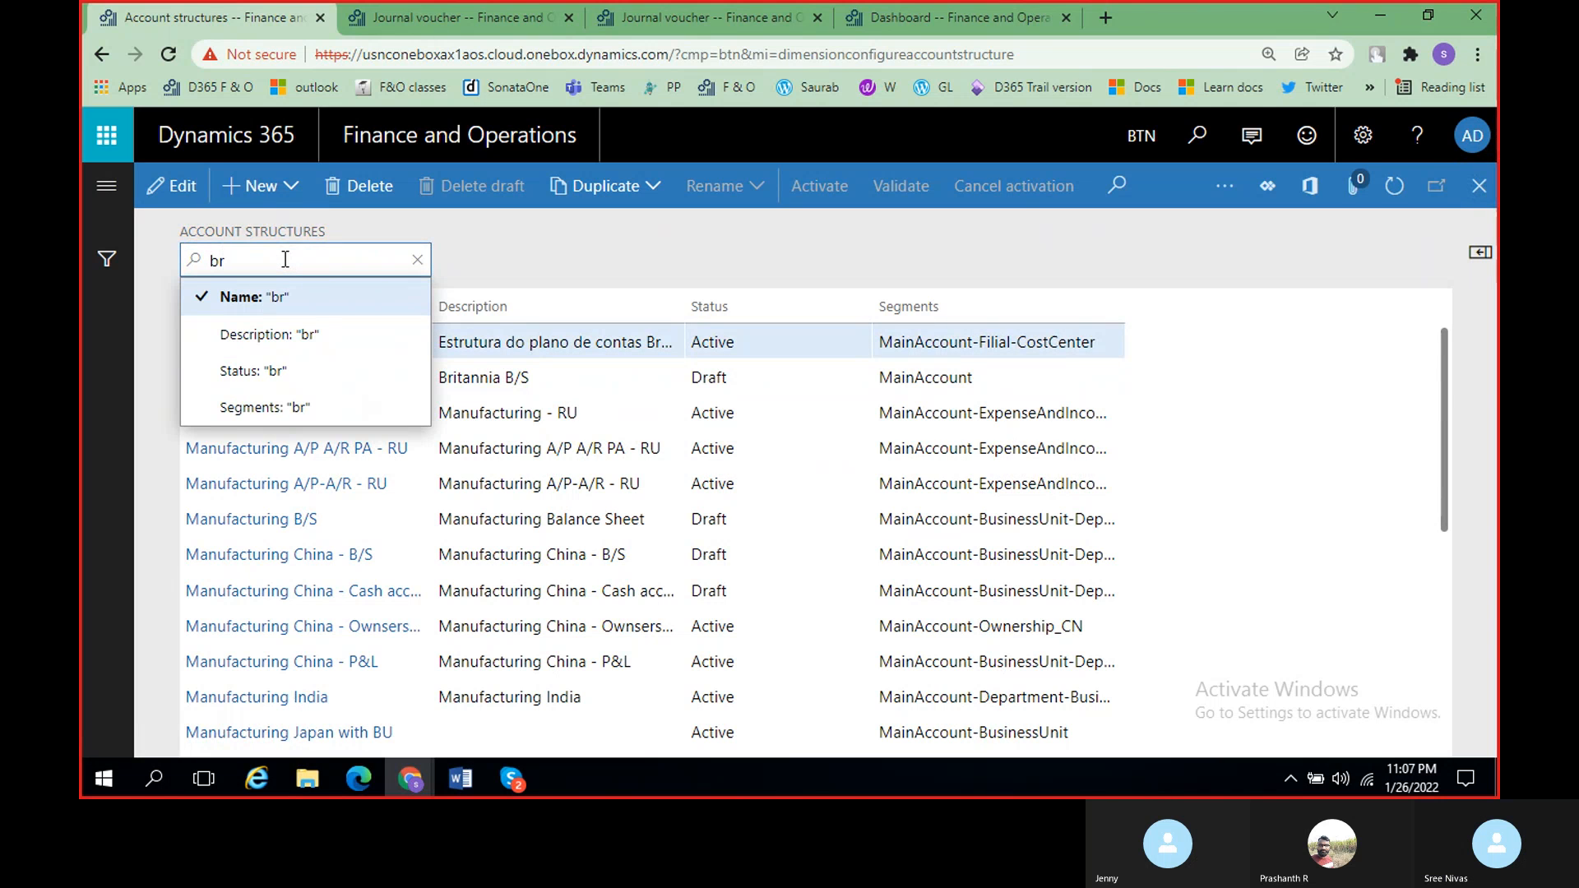
type("ita")
key("Return")
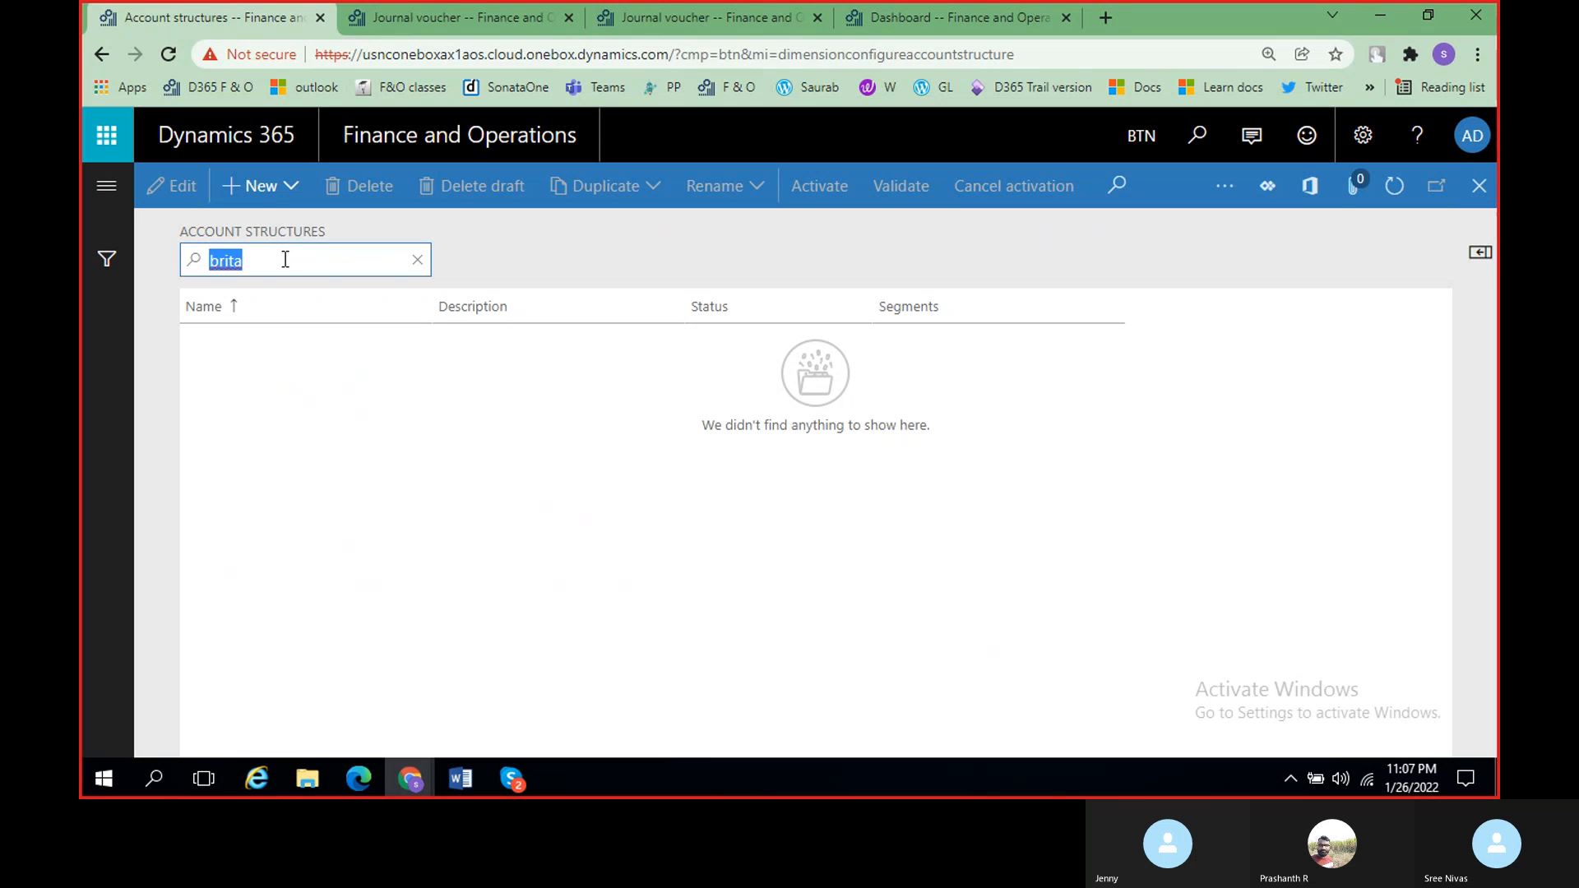
key("BackSpace")
type("bri")
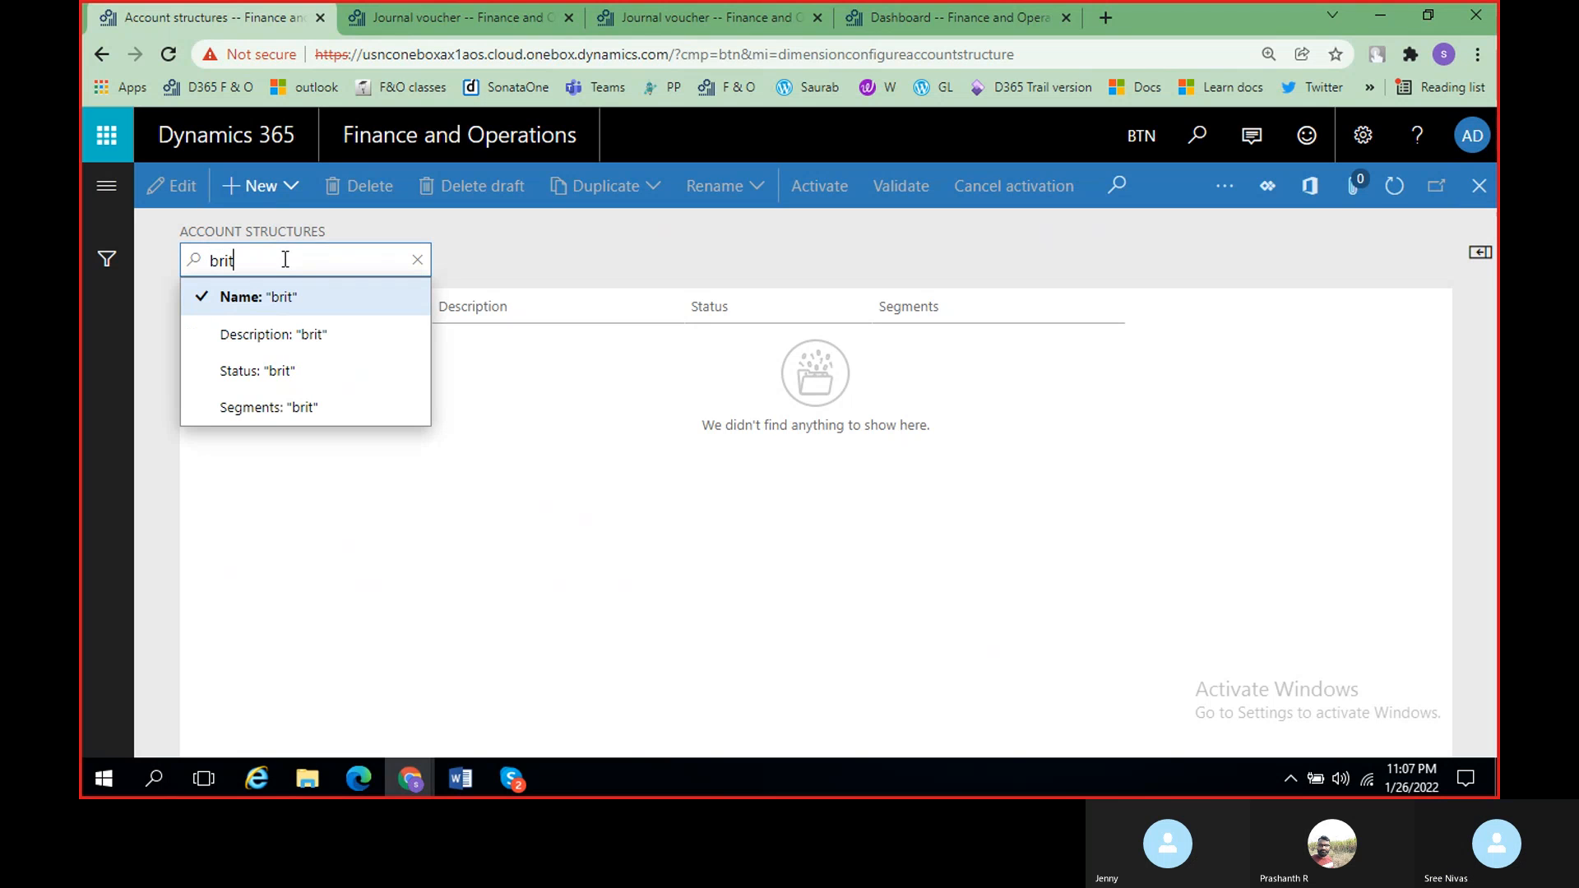
key("BackSpace")
key("BackSpace")
key("BackSpace")
key("BackSpace")
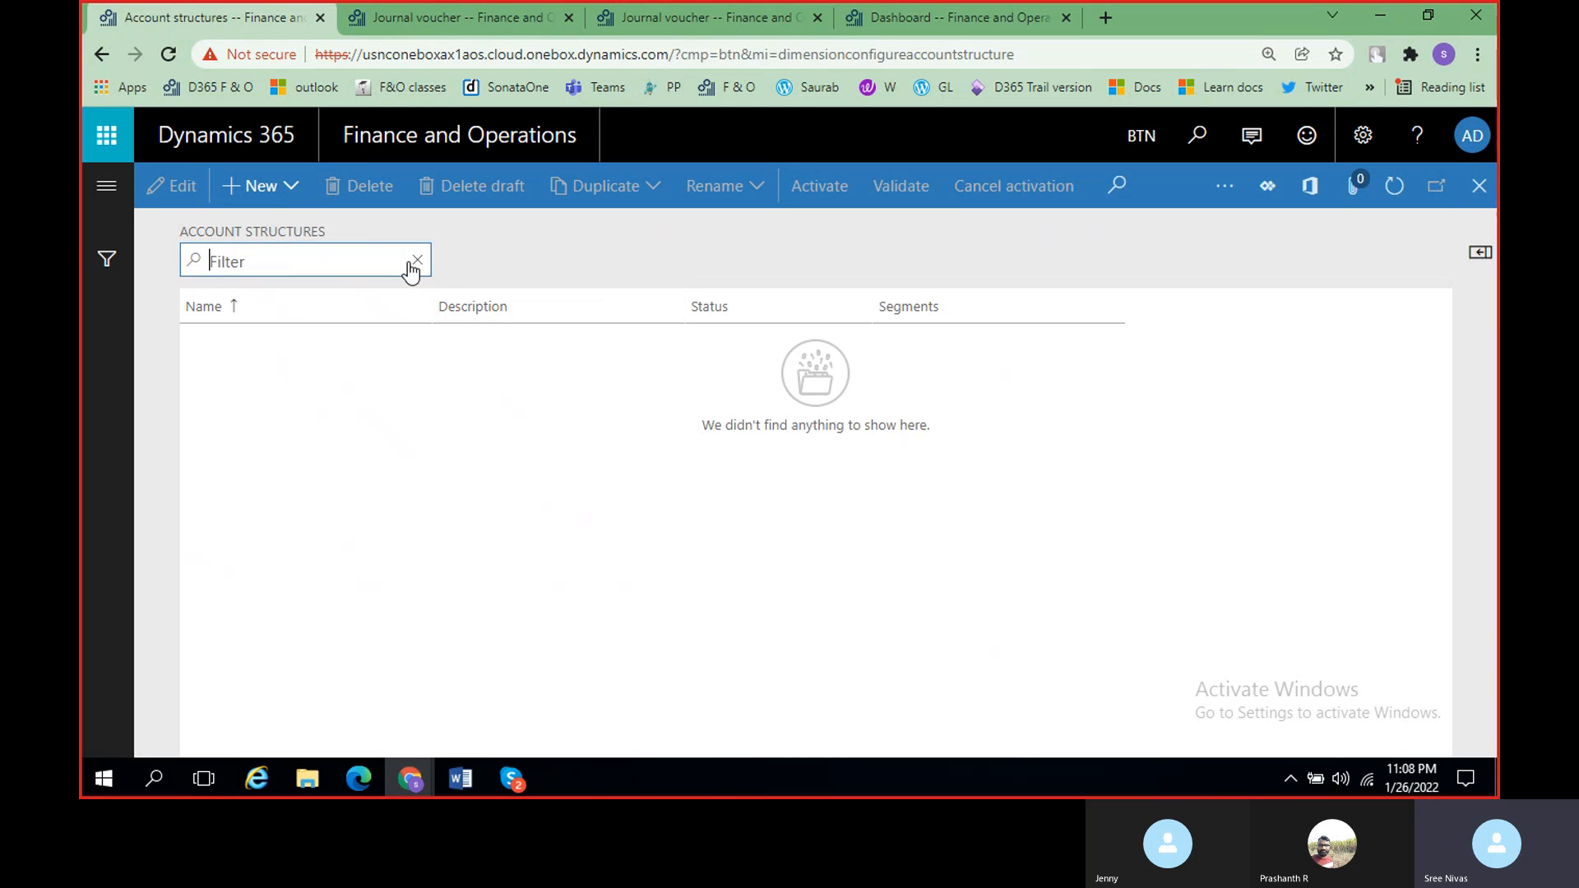
left_click(510, 257)
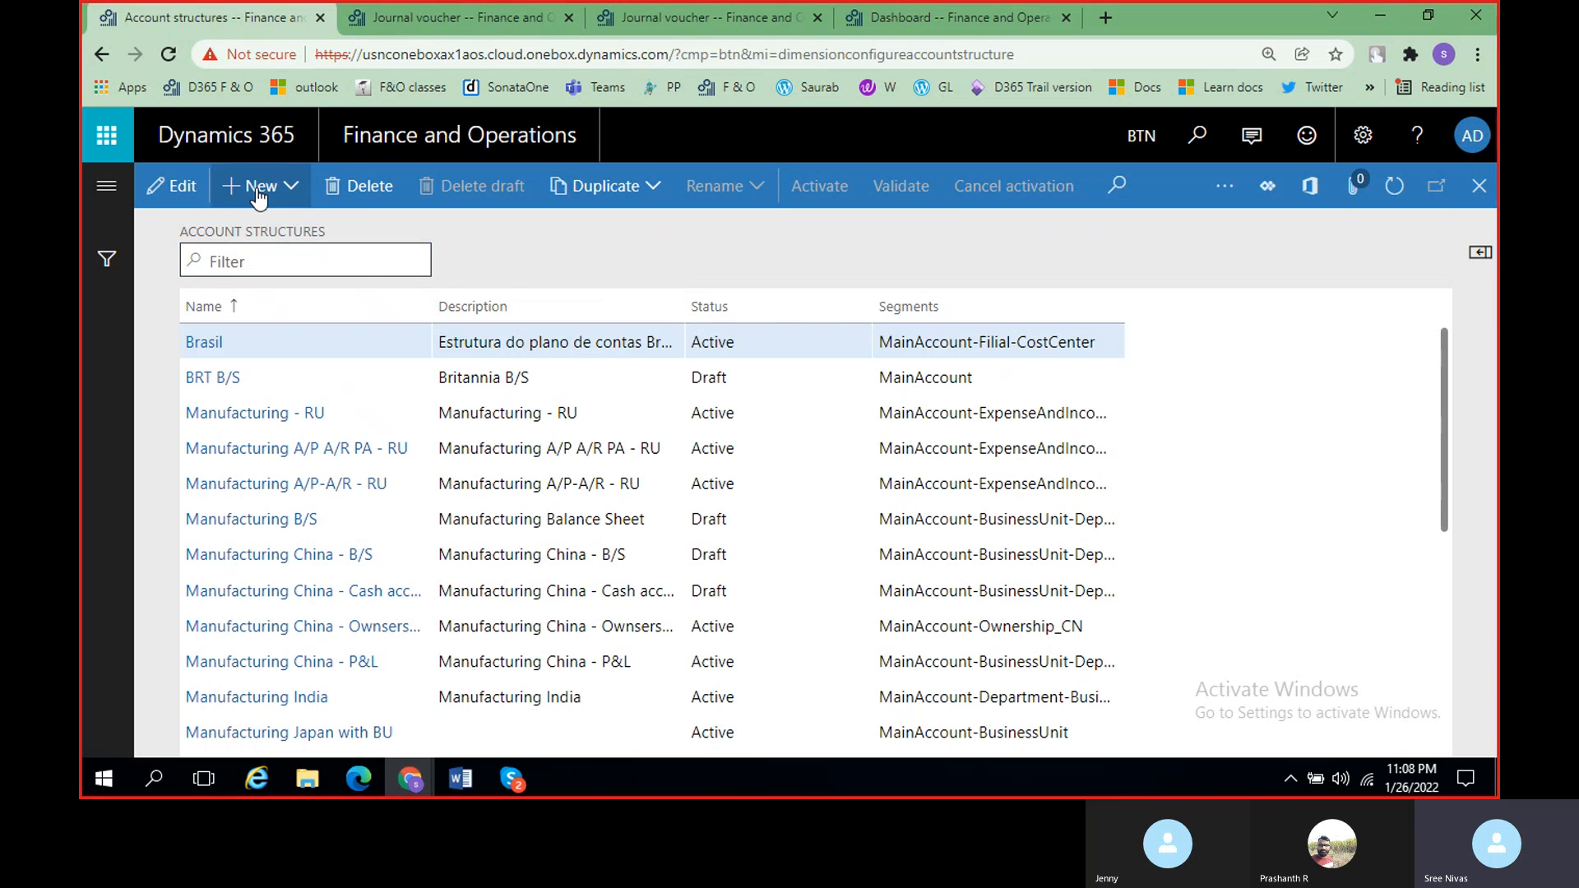
left_click(257, 194)
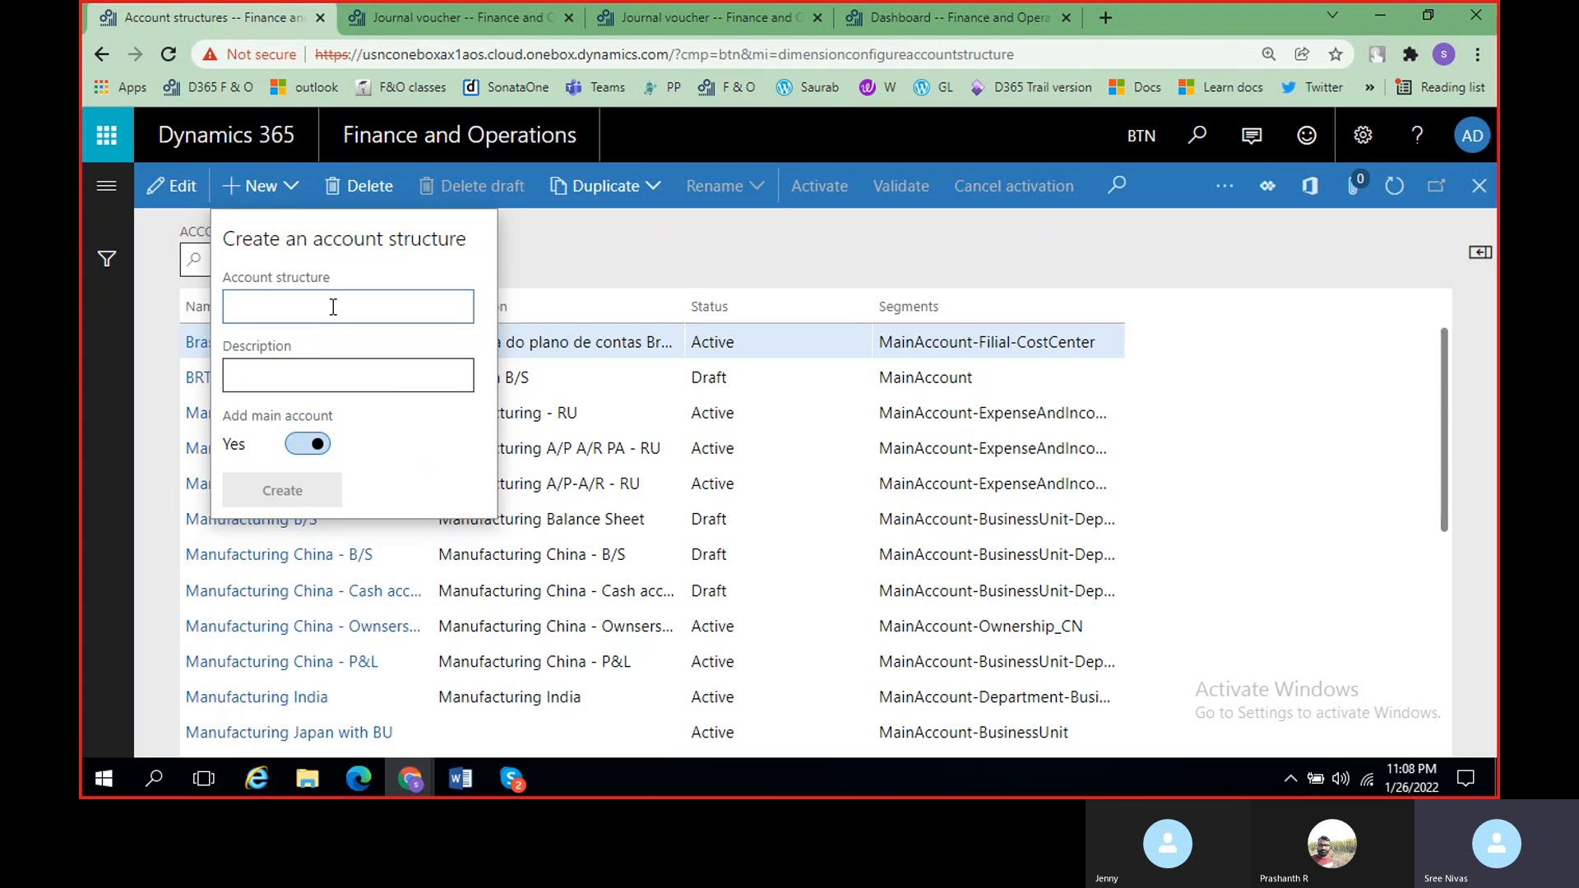
type("B")
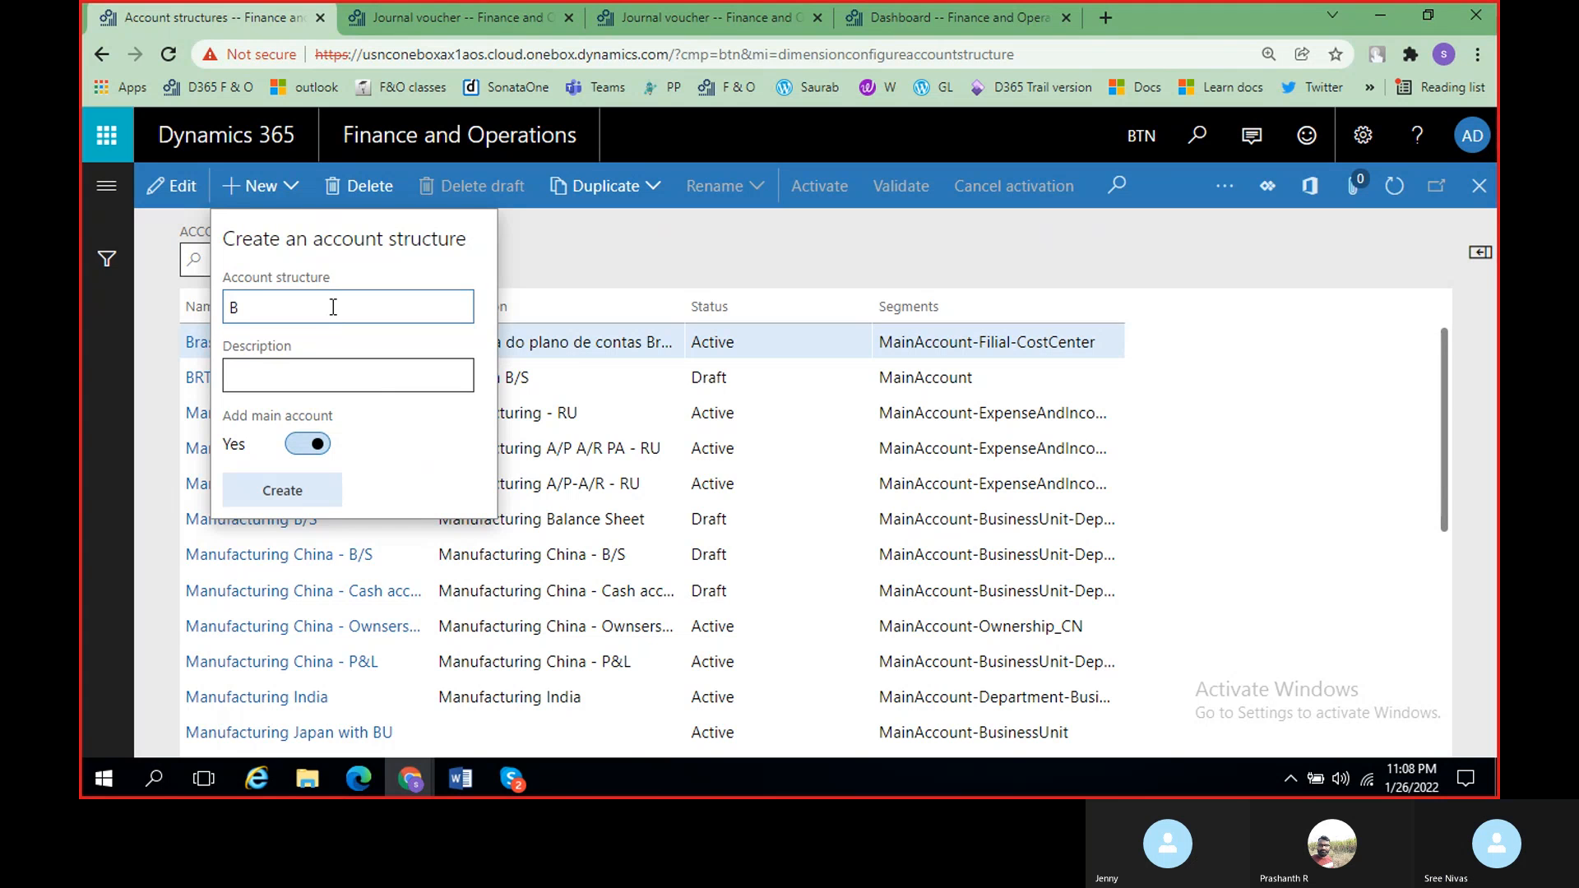
key("BackSpace")
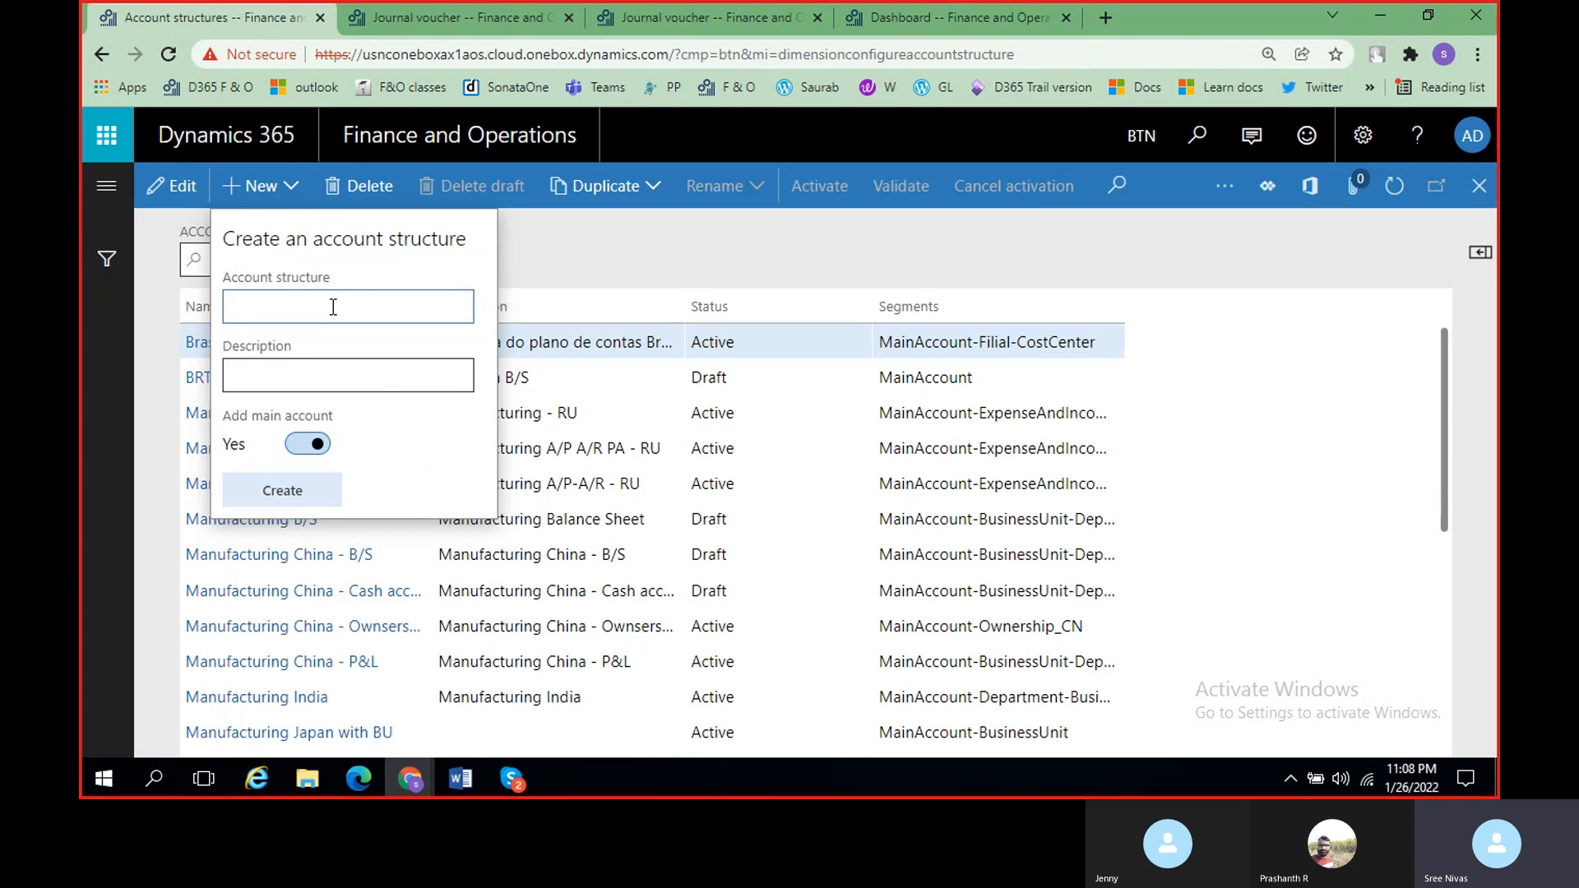
key("Escape")
Step: Filter the account structures list by the name BRT and open the BRT B/S structure
left_click(298, 263)
type("BRT")
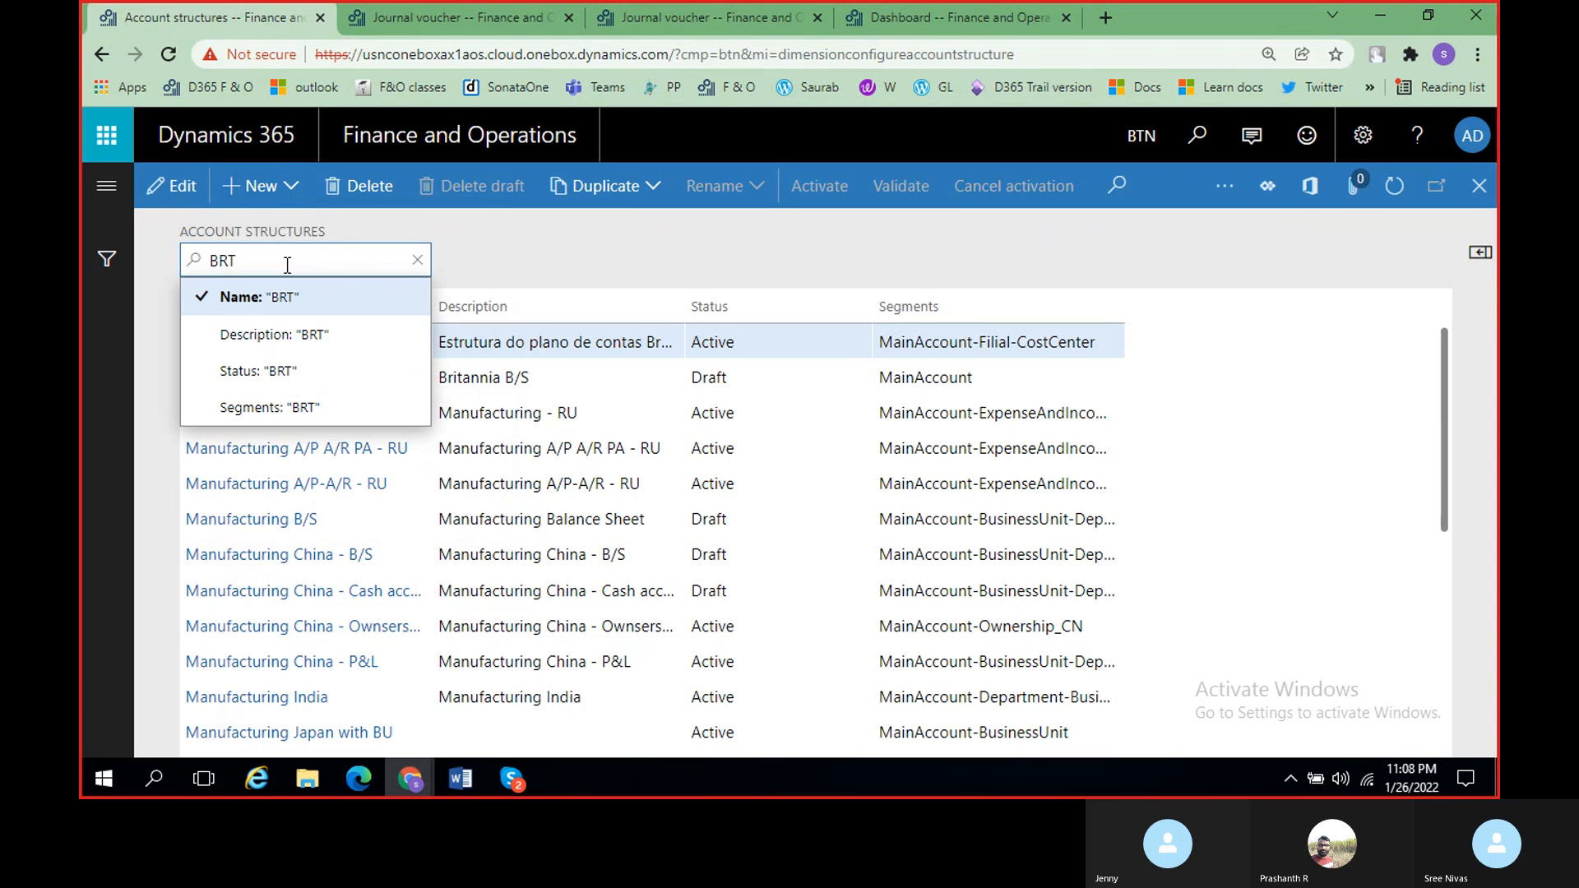
key("Return")
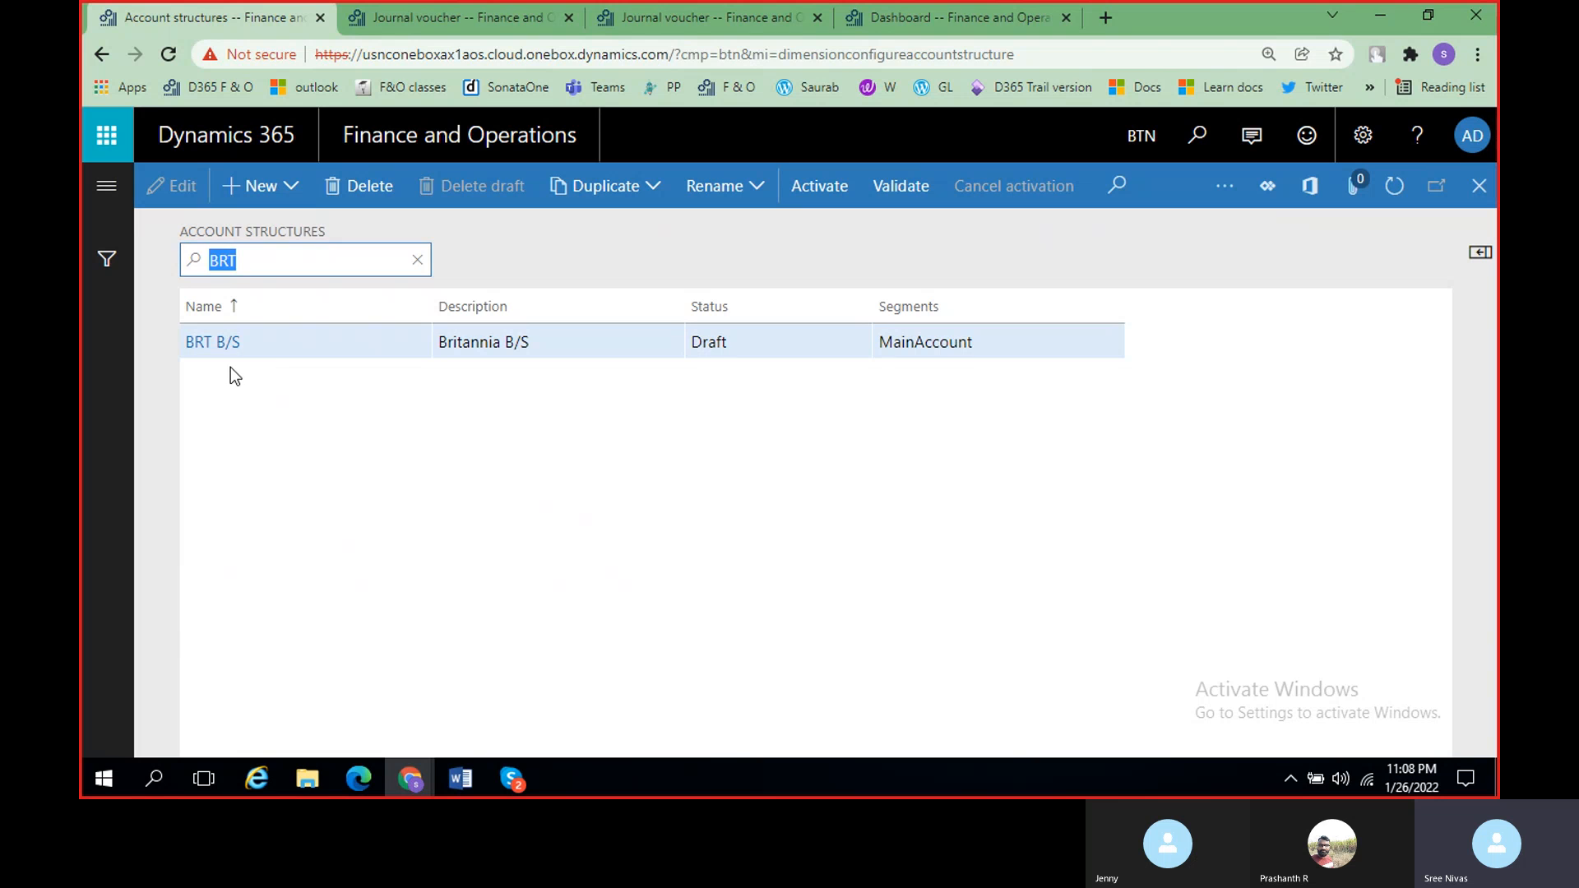
left_click(220, 346)
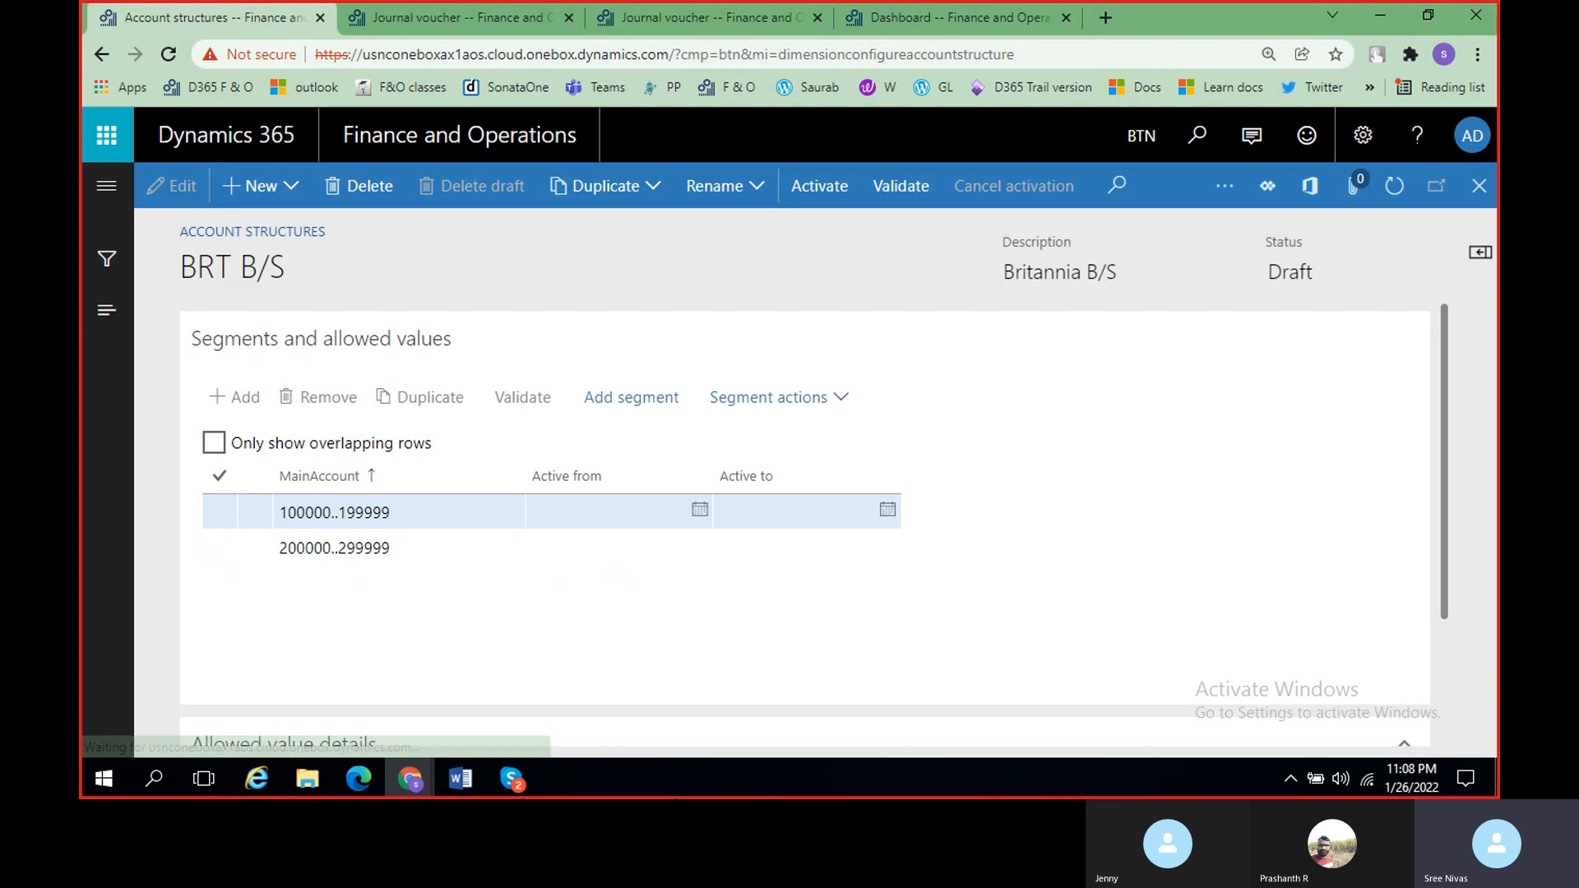
Step: Review the MainAccount ranges in BRT B/S and switch to the Class notes document in Word to compare the account number ranges
scroll(289, 666, "down", 1)
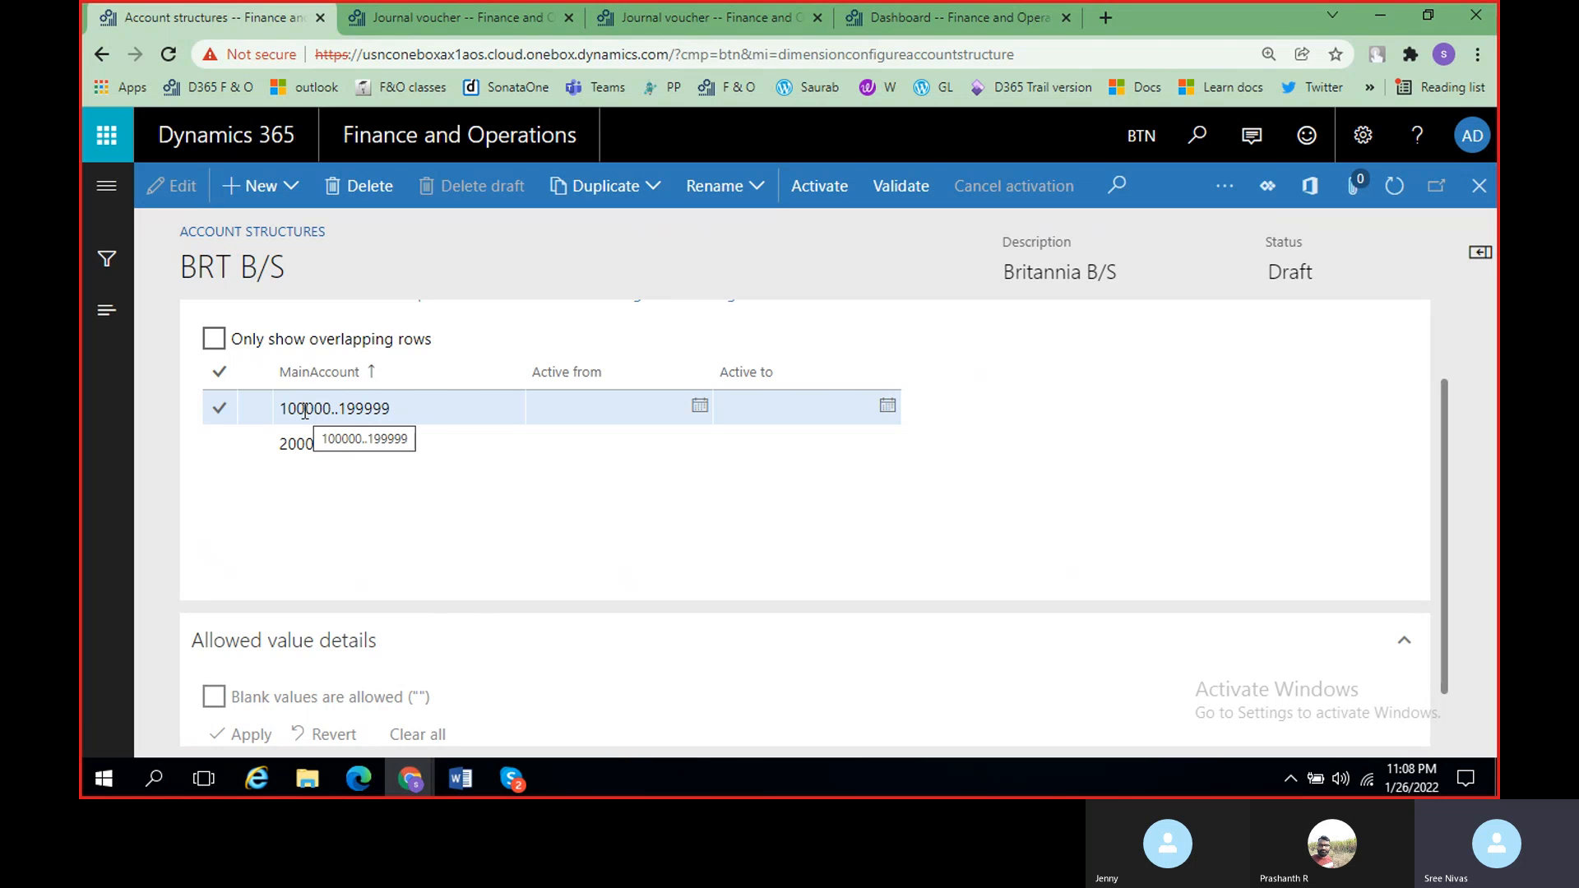
scroll(422, 401, "up", 1)
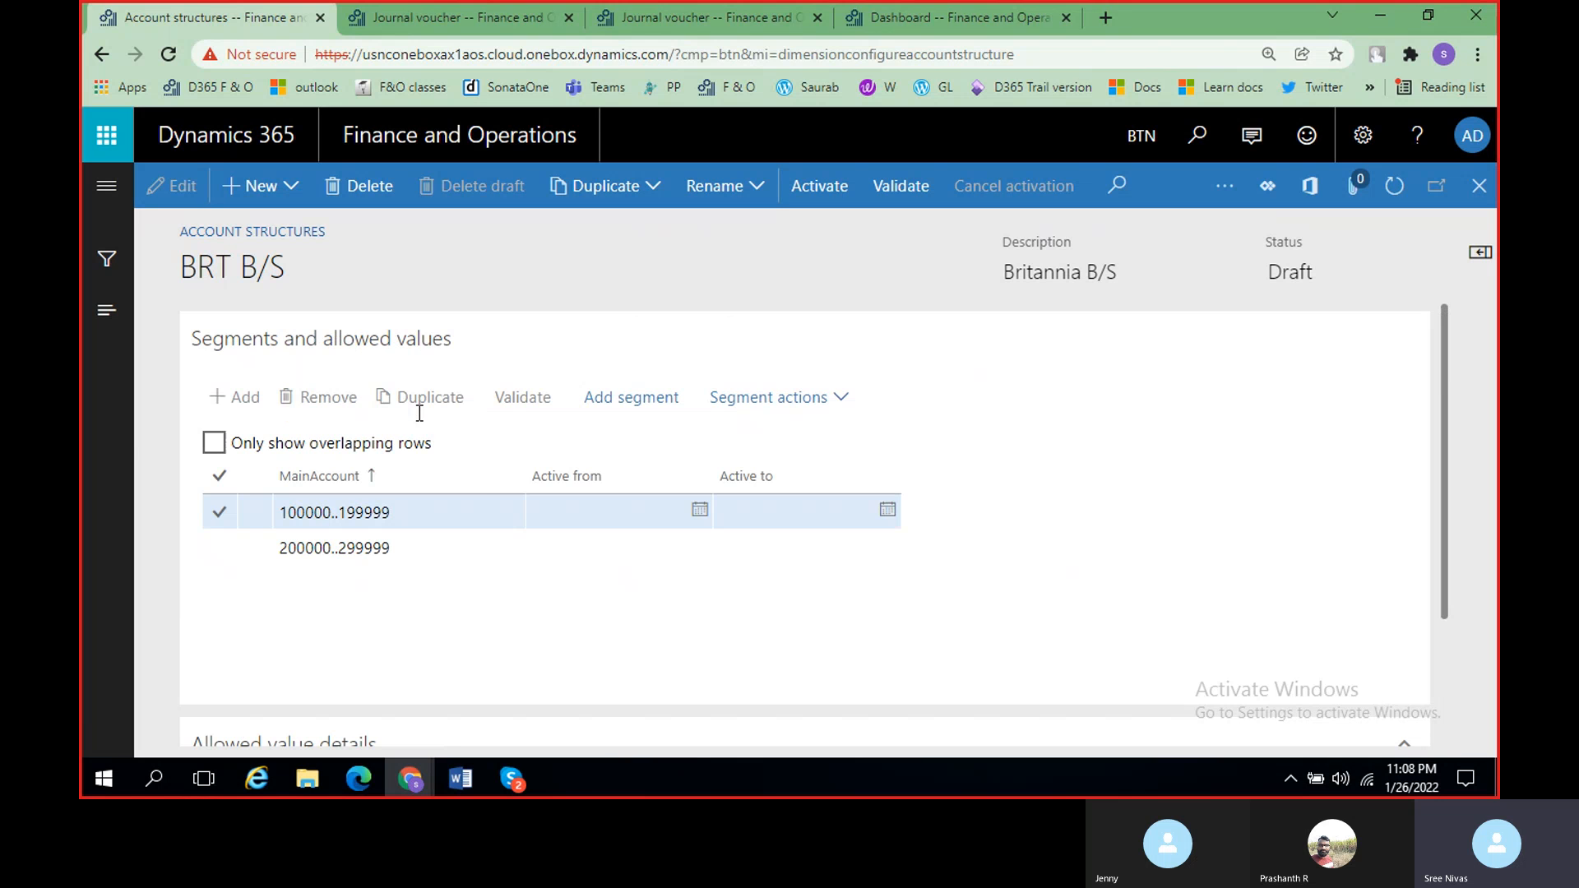
left_click(460, 778)
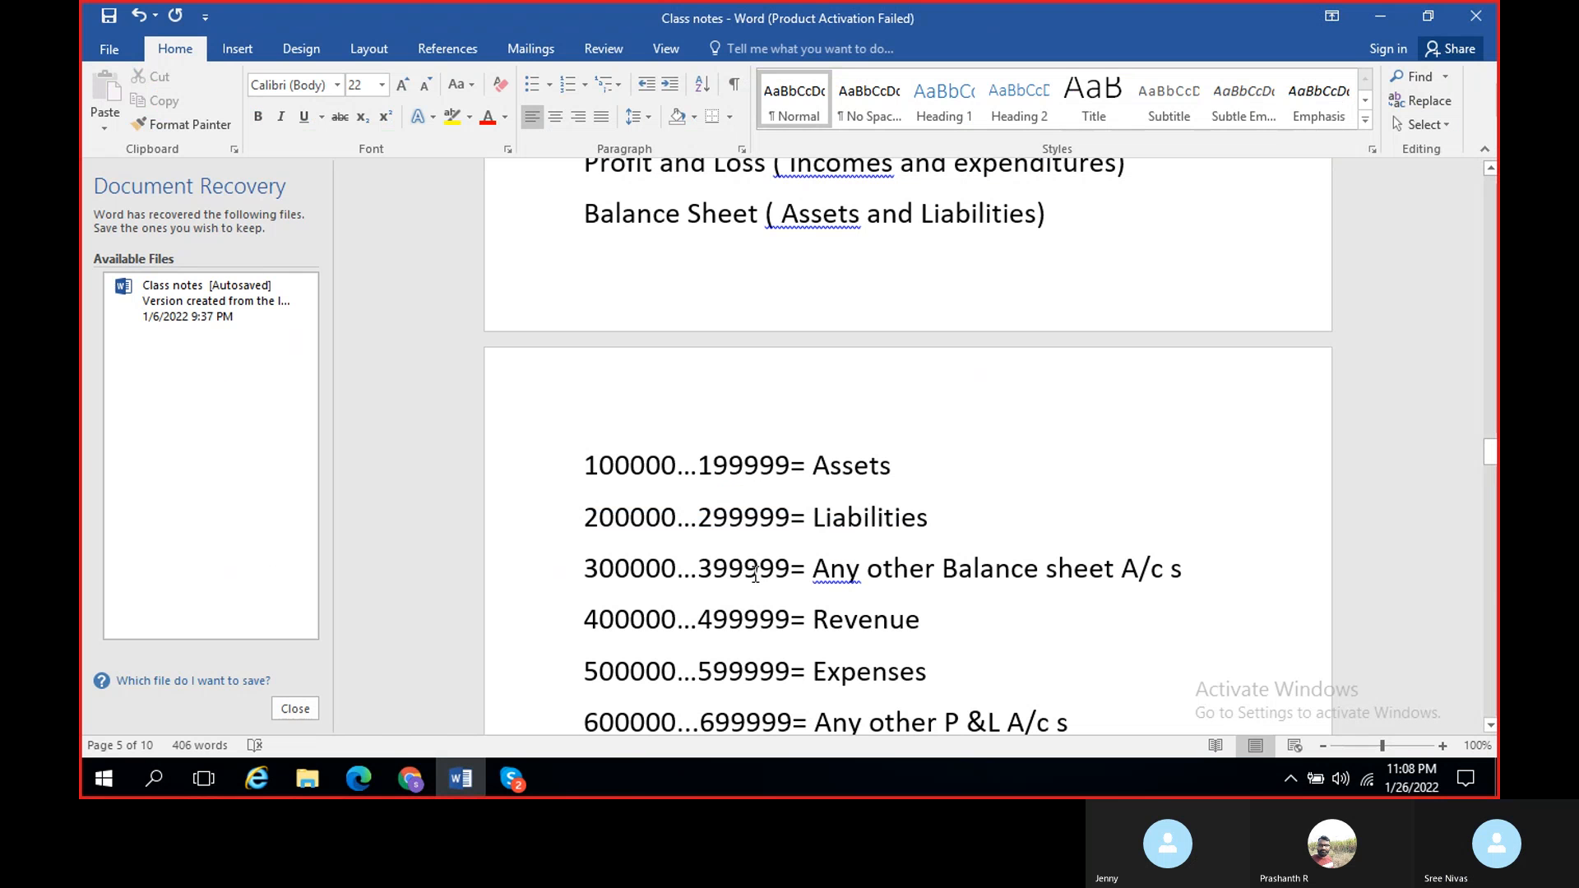
Step: Review the account number ranges in the Class notes, return to BRT B/S in the browser, and close the account structures pages
scroll(645, 590, "down", 2)
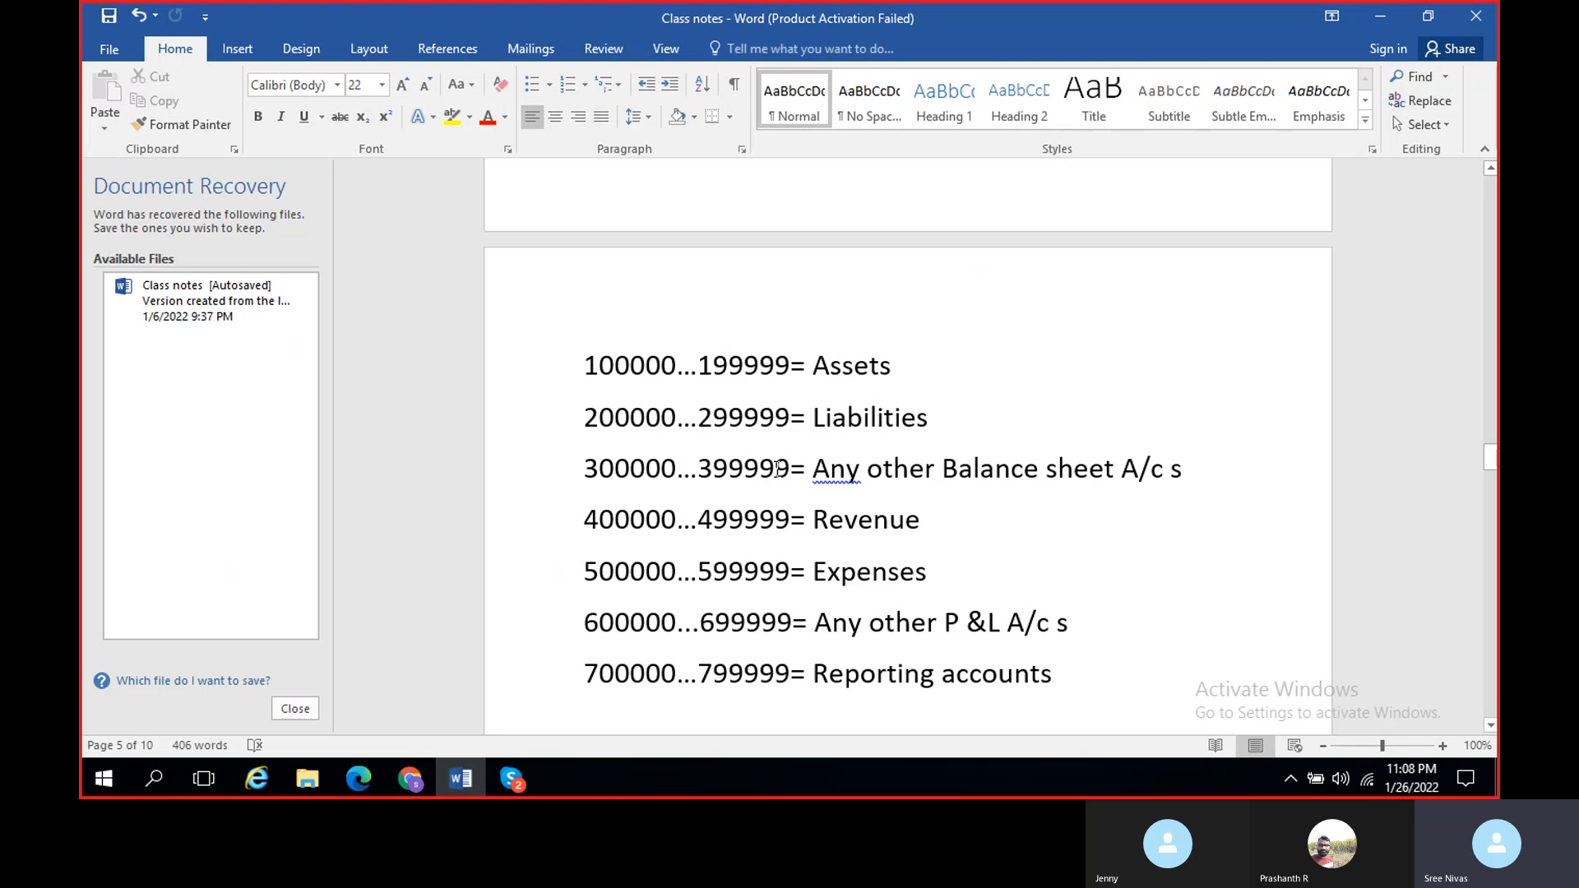
key("alt+Tab")
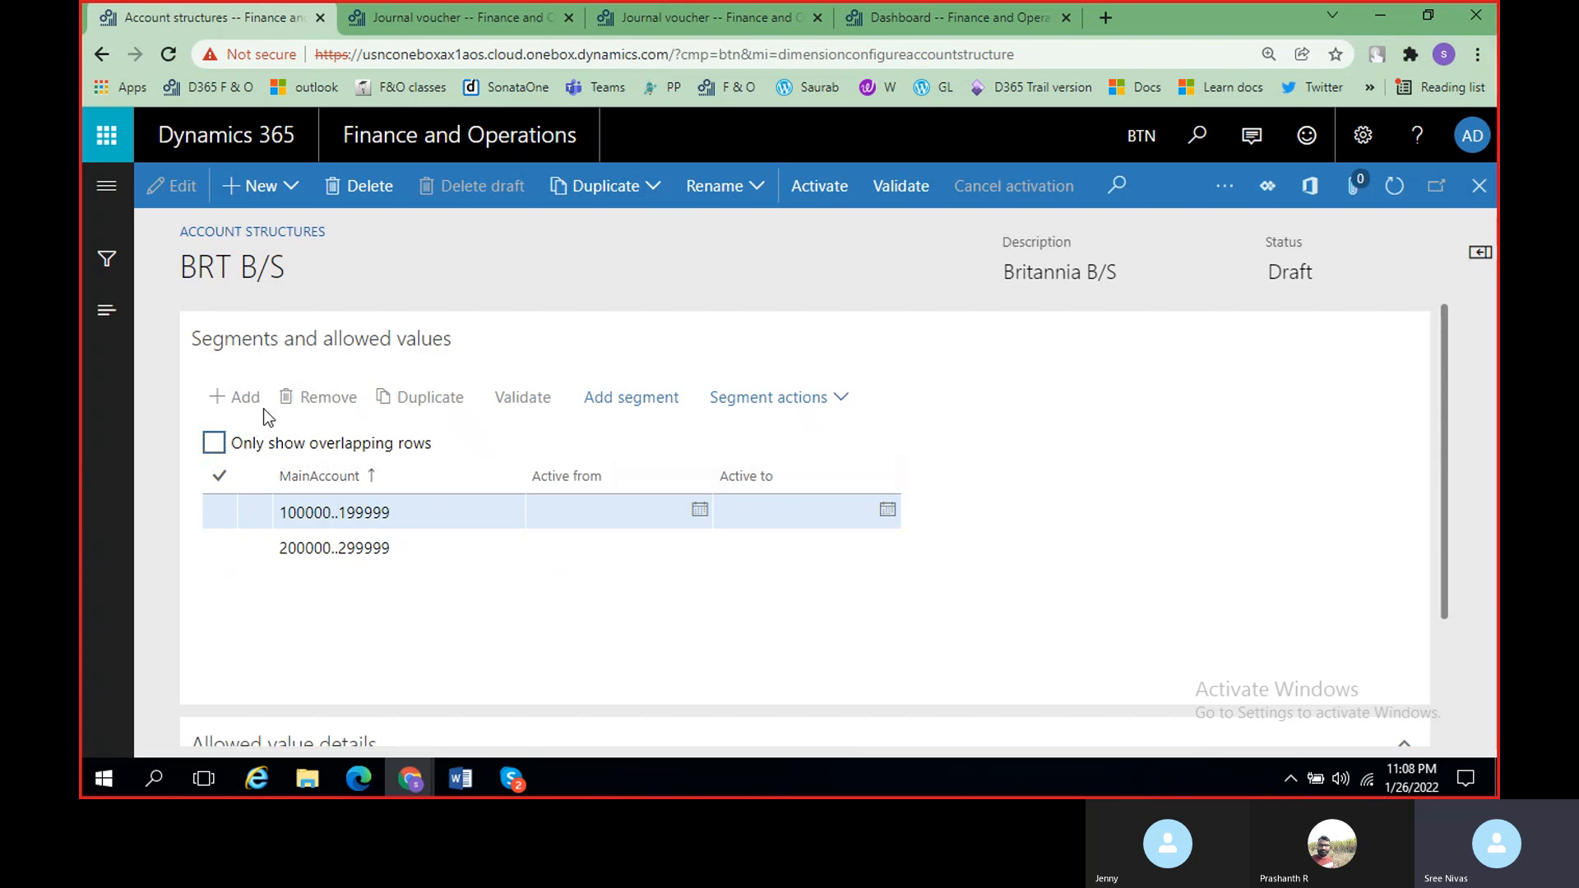
left_click(220, 551)
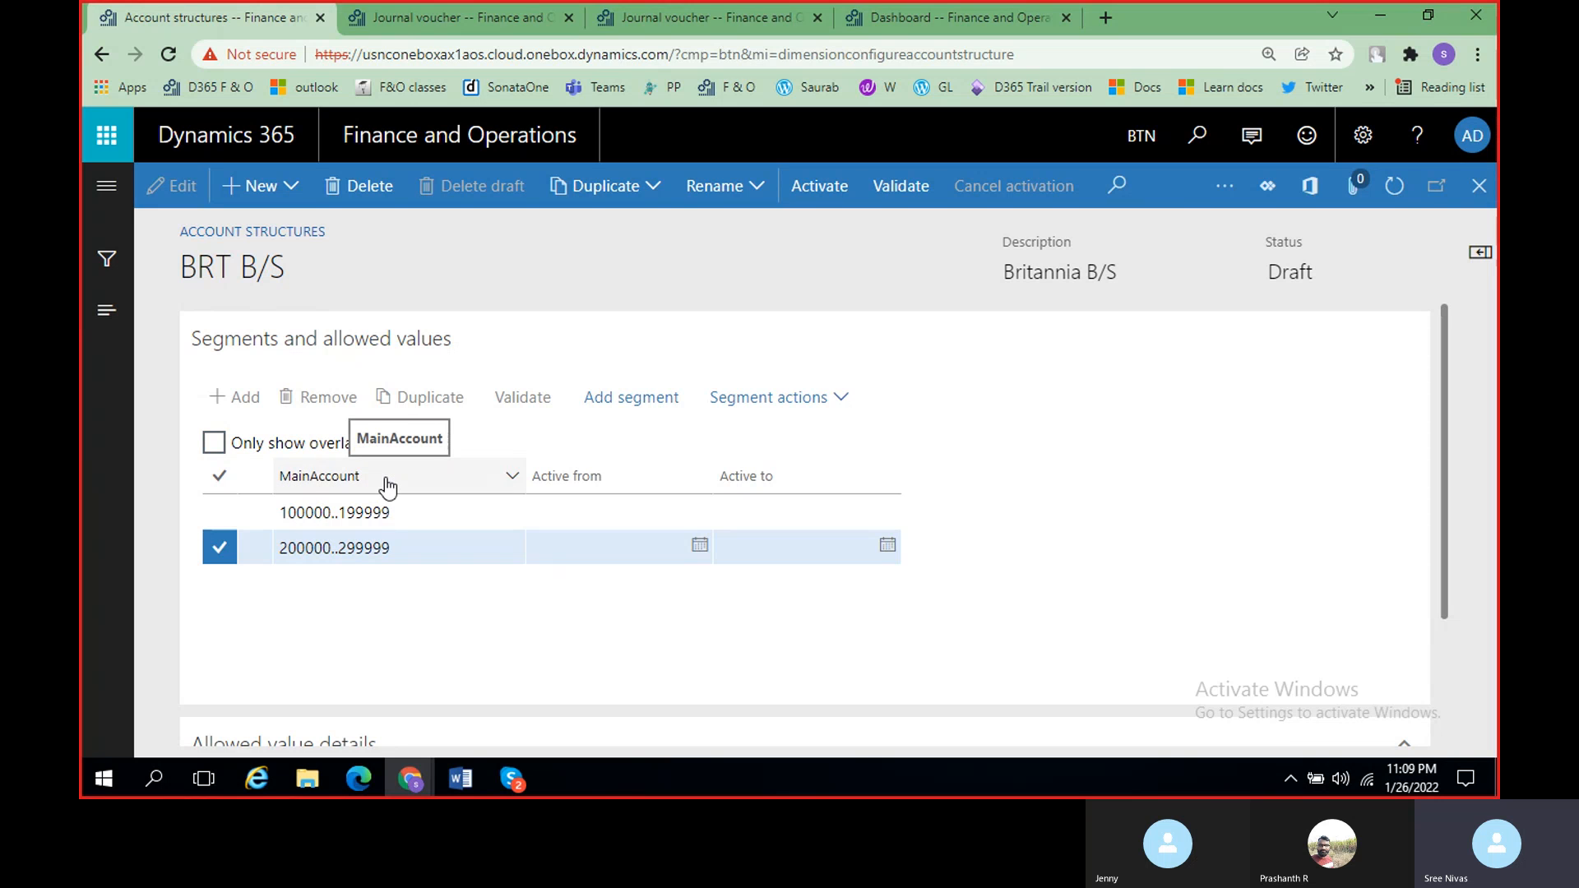
left_click(1477, 188)
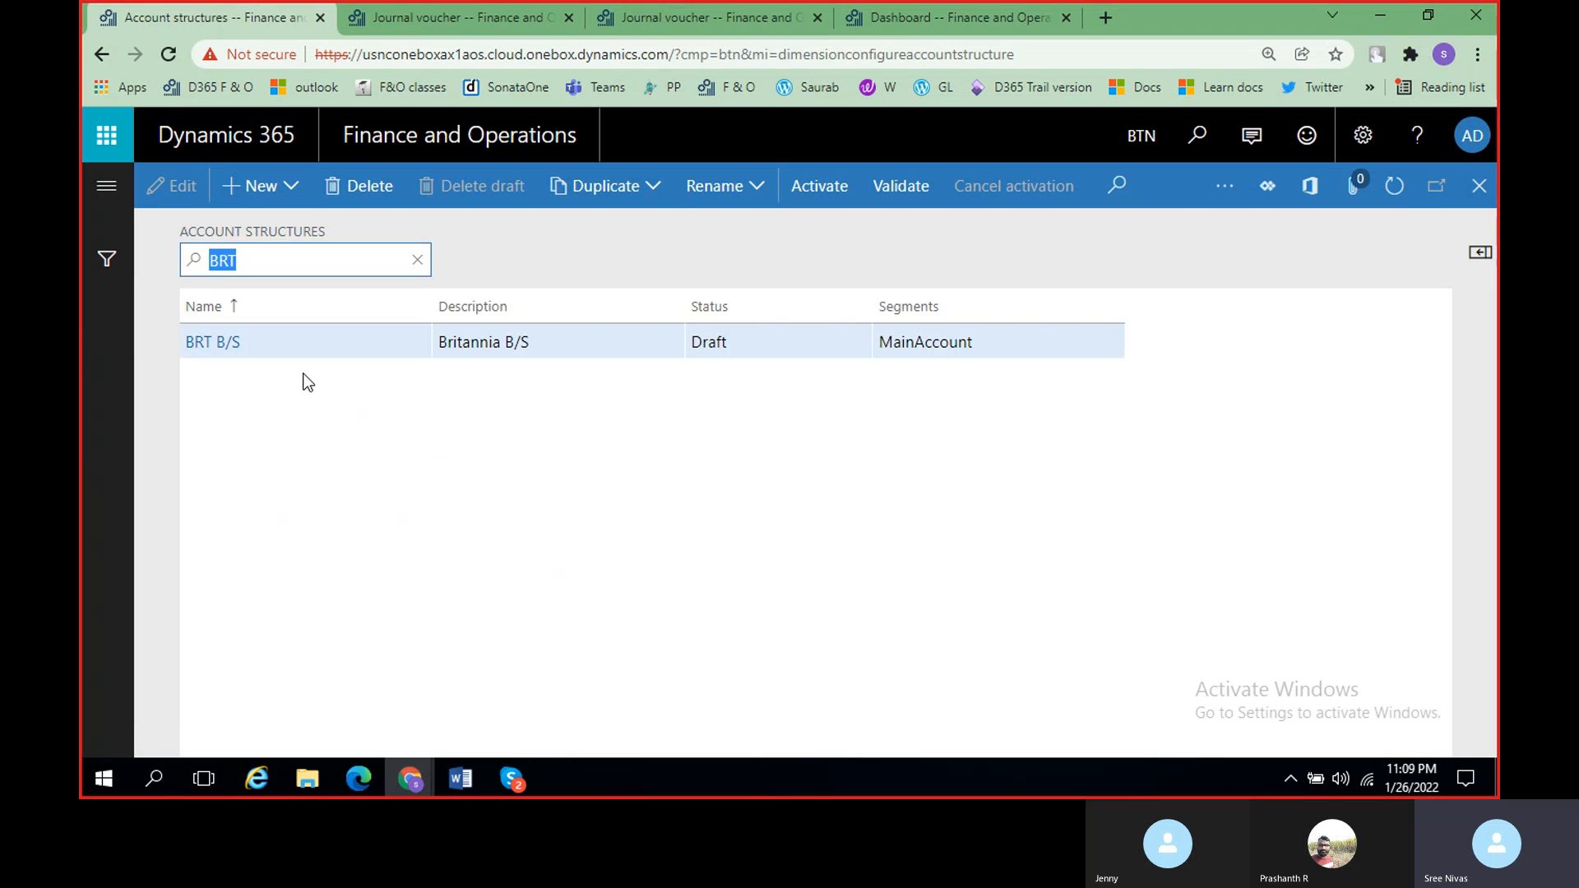
left_click(326, 470)
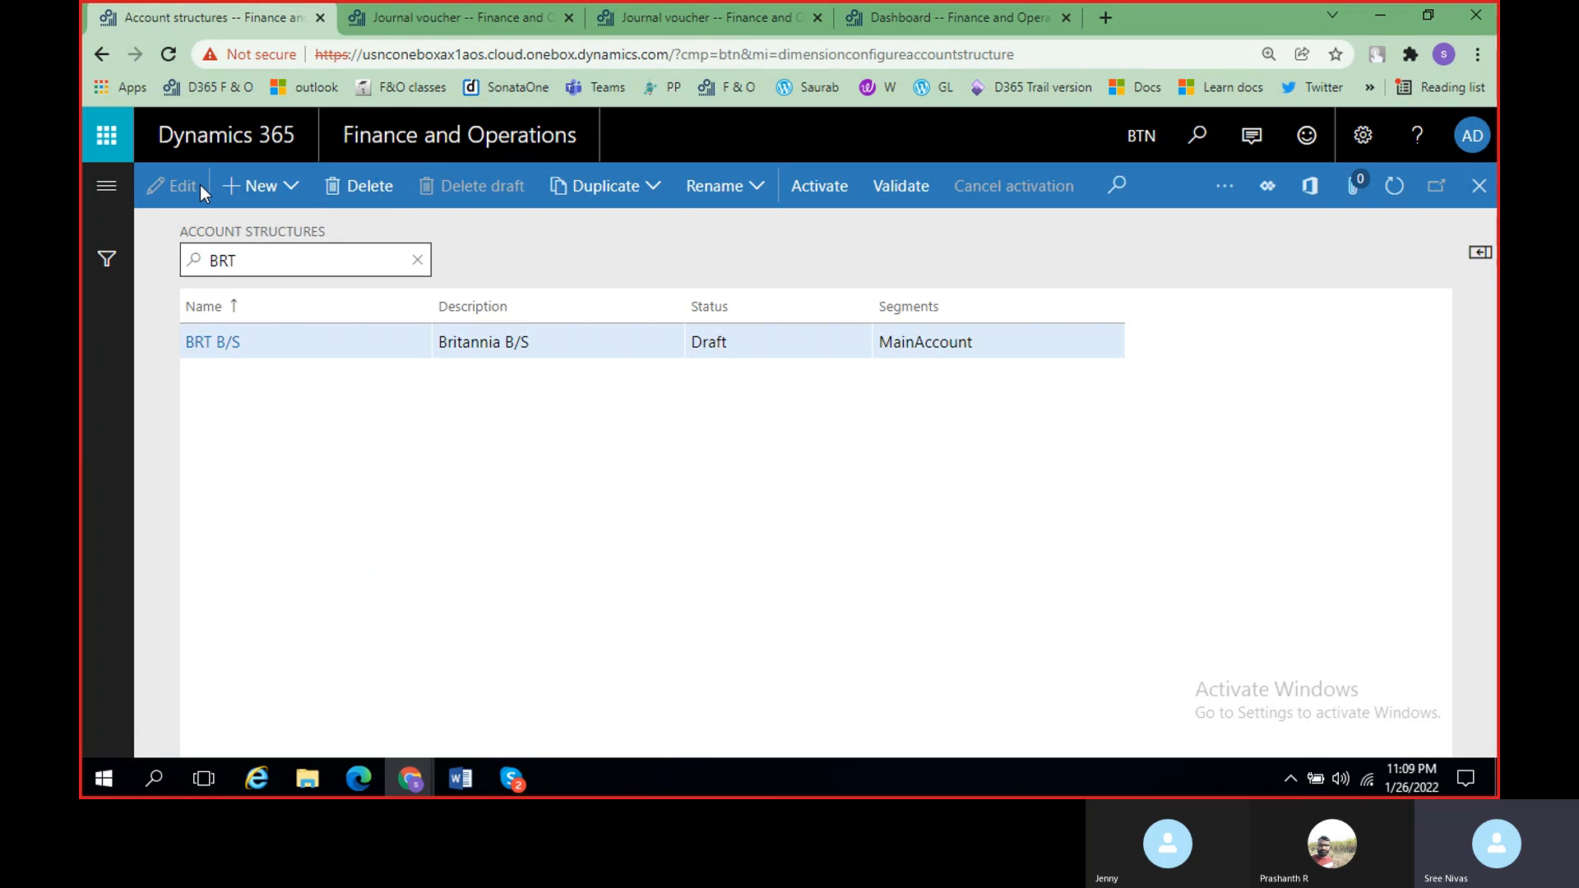
left_click(1480, 191)
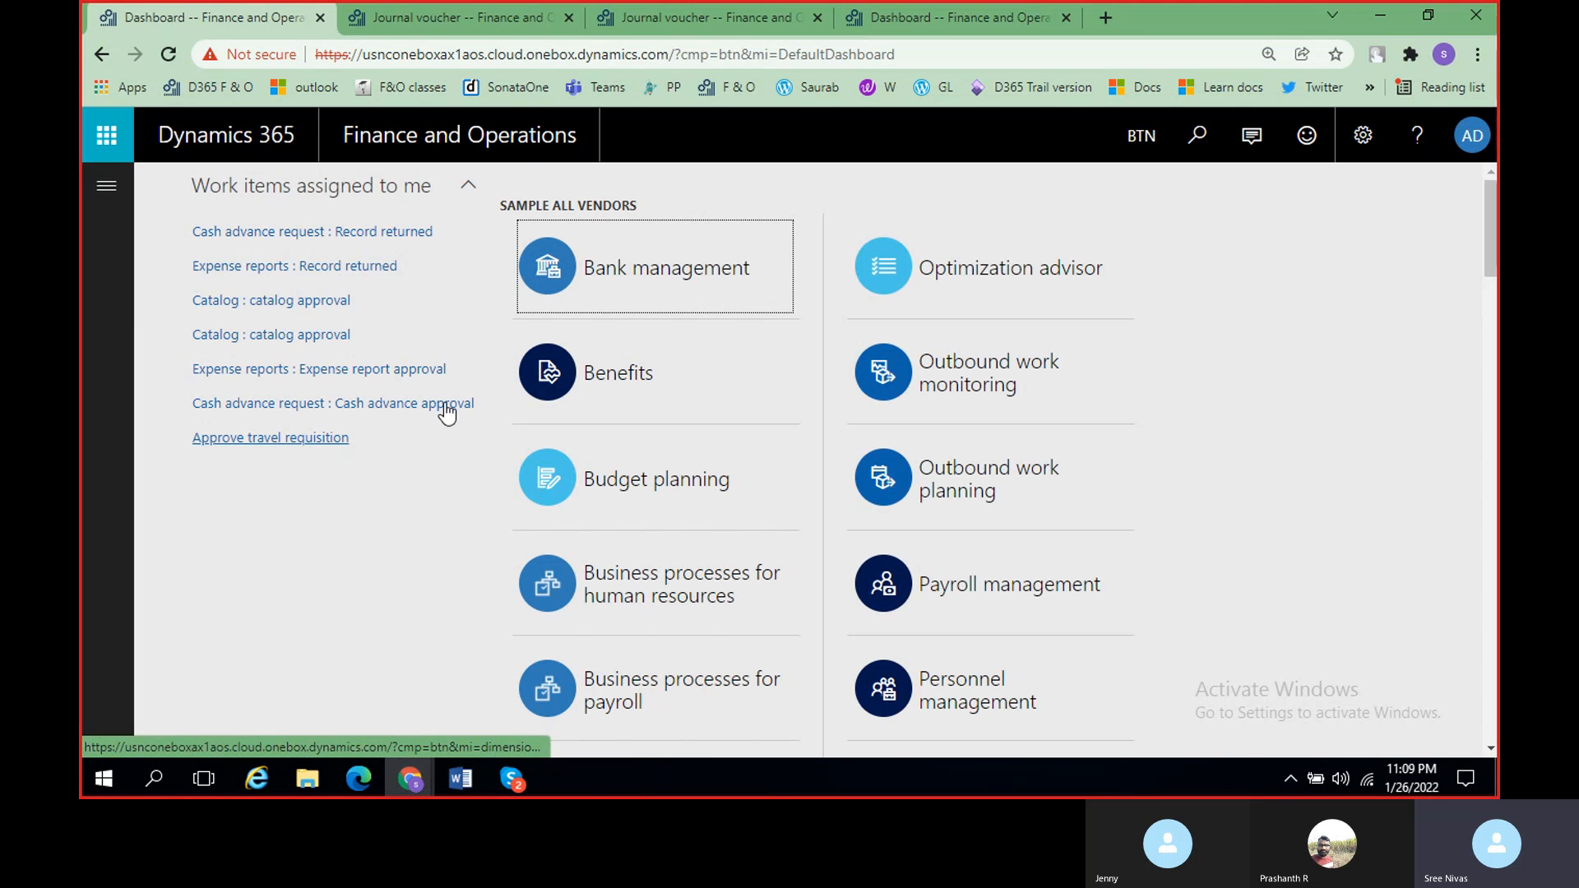
Step: Open the Configure account structures page from the General ledger module's chart of accounts structures
left_click(113, 197)
scroll(211, 547, "down", 4)
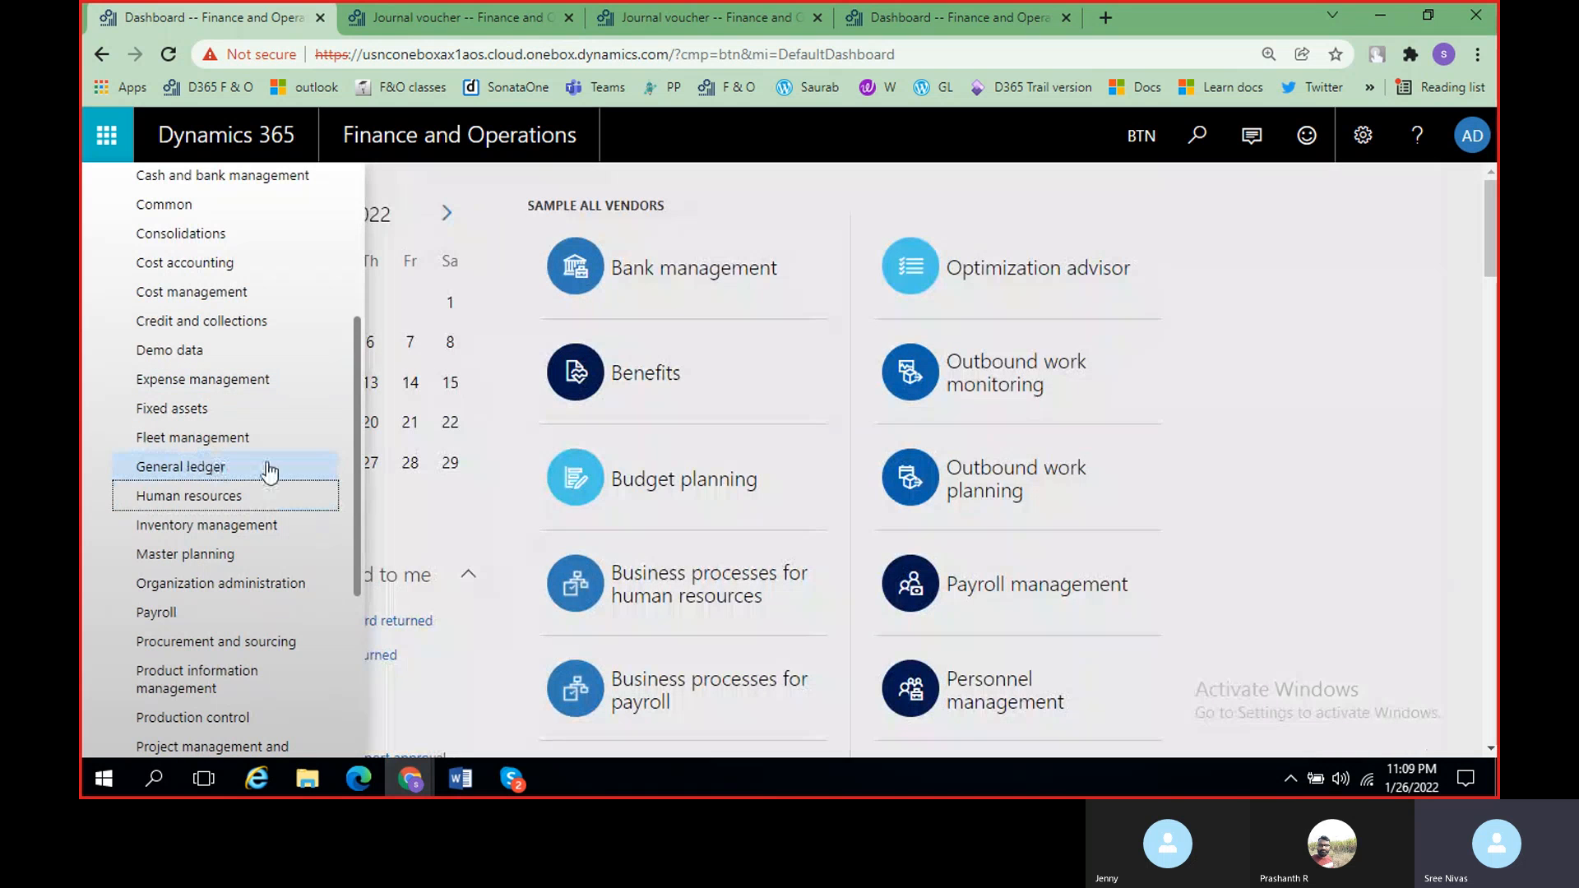
left_click(268, 467)
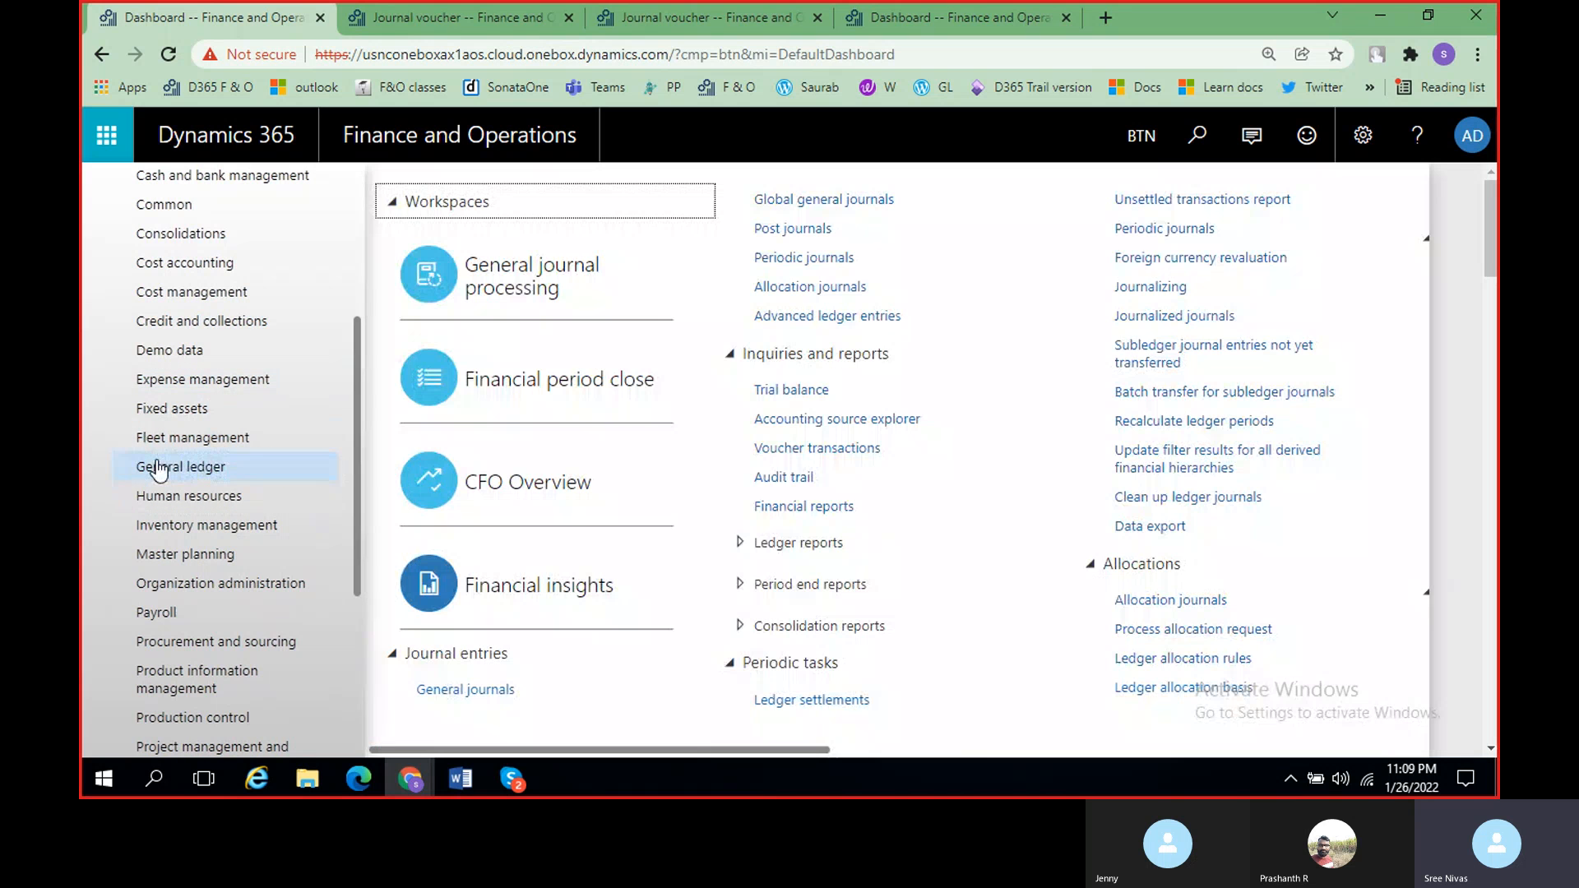
left_click_drag(669, 745, 1121, 768)
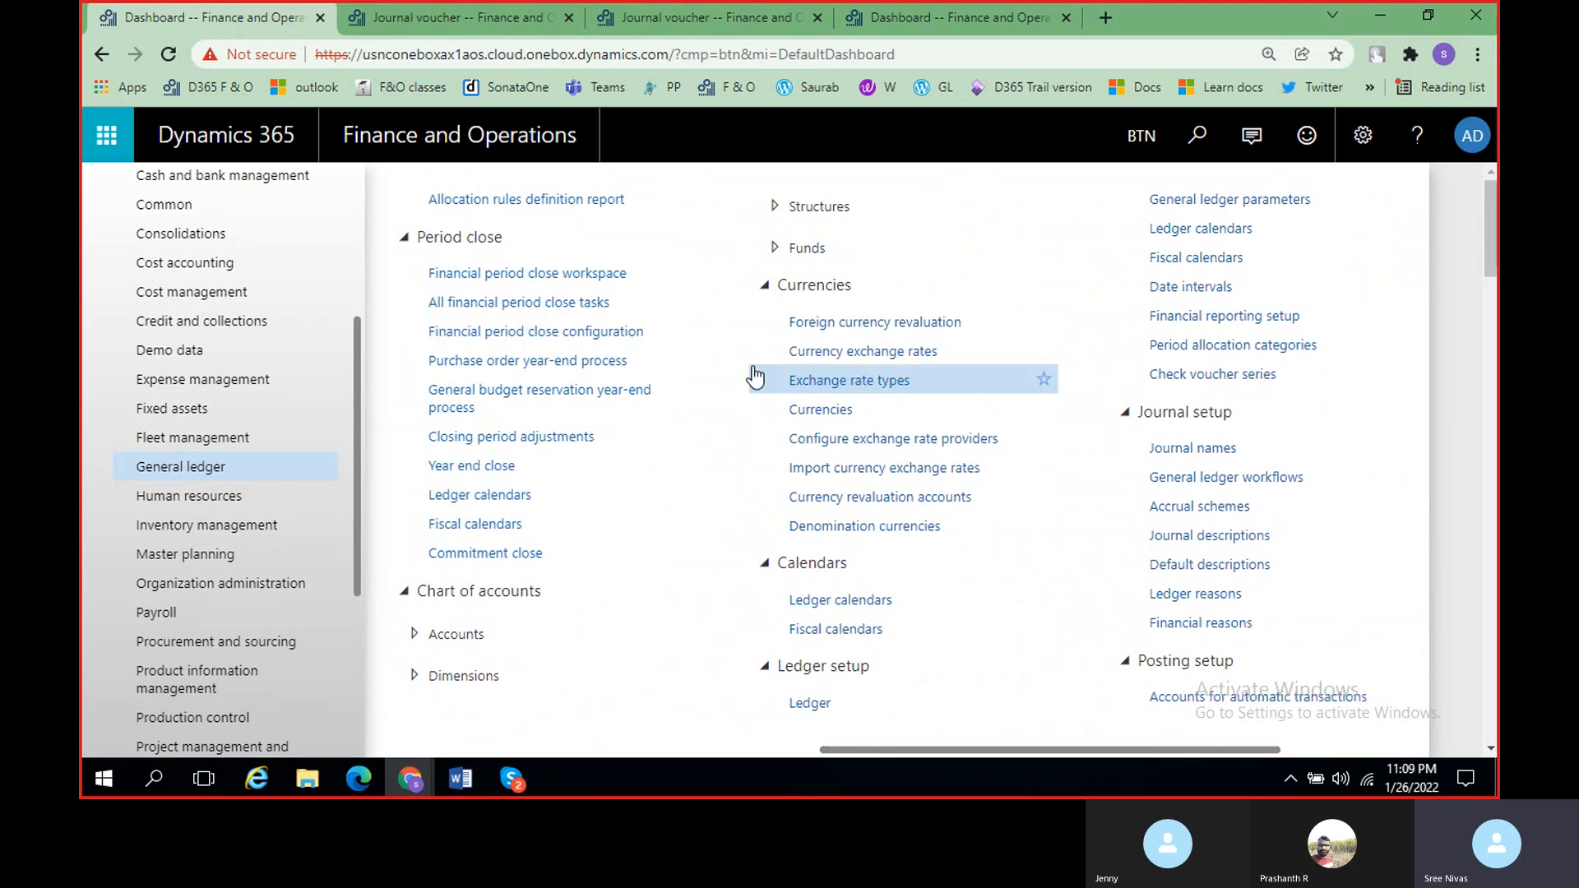
left_click(774, 212)
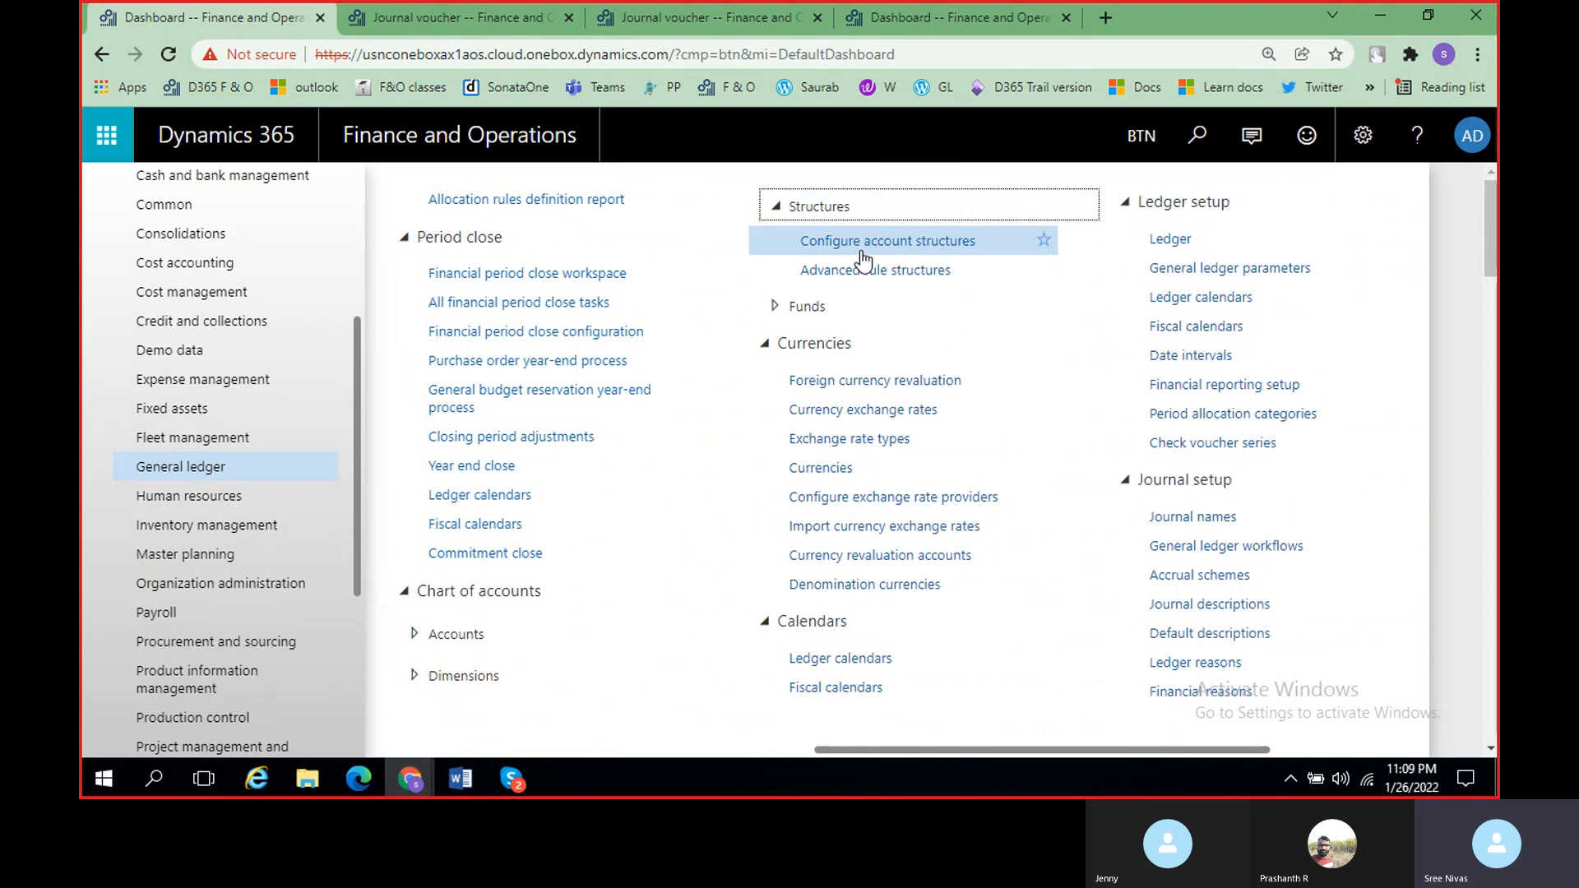
left_click(855, 238)
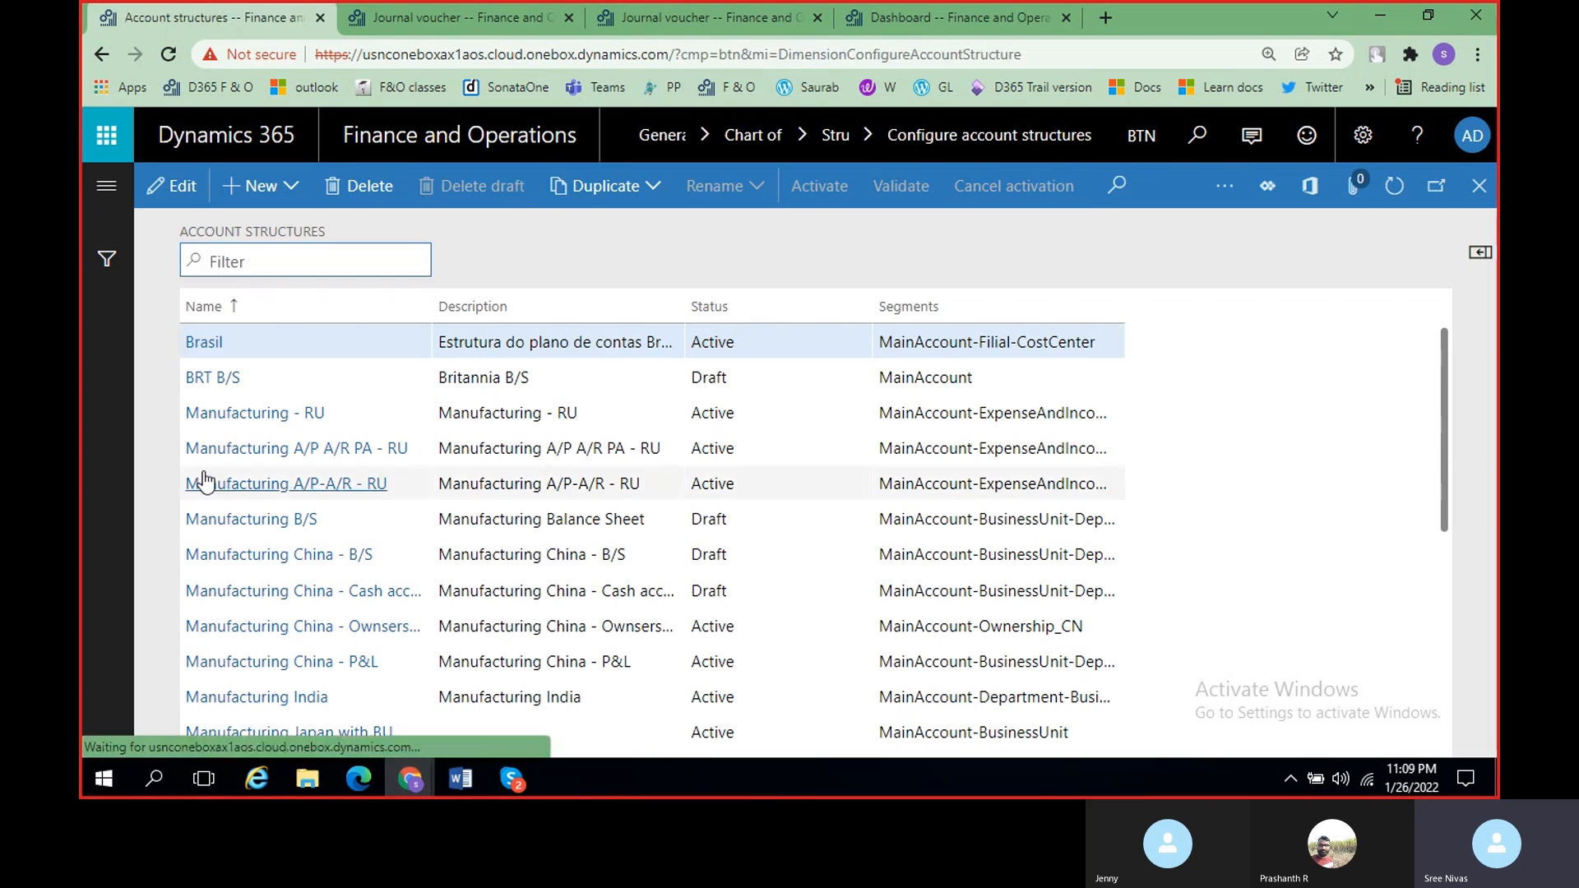
Step: Filter the account structures by the name BRT and open the BRT B/S structure
left_click(251, 255)
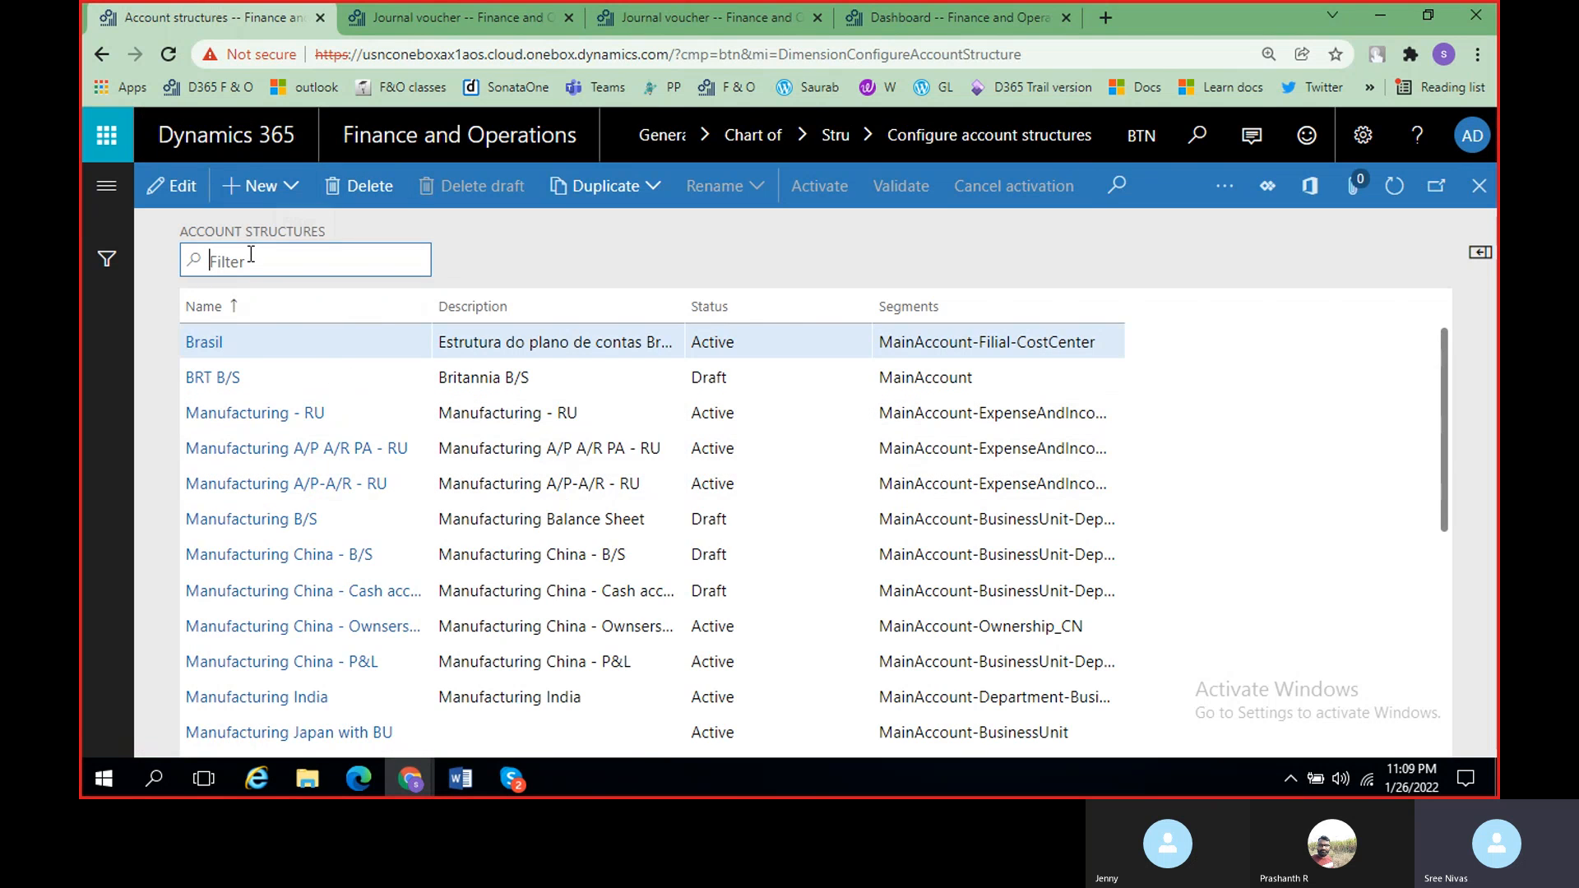
type("BRT")
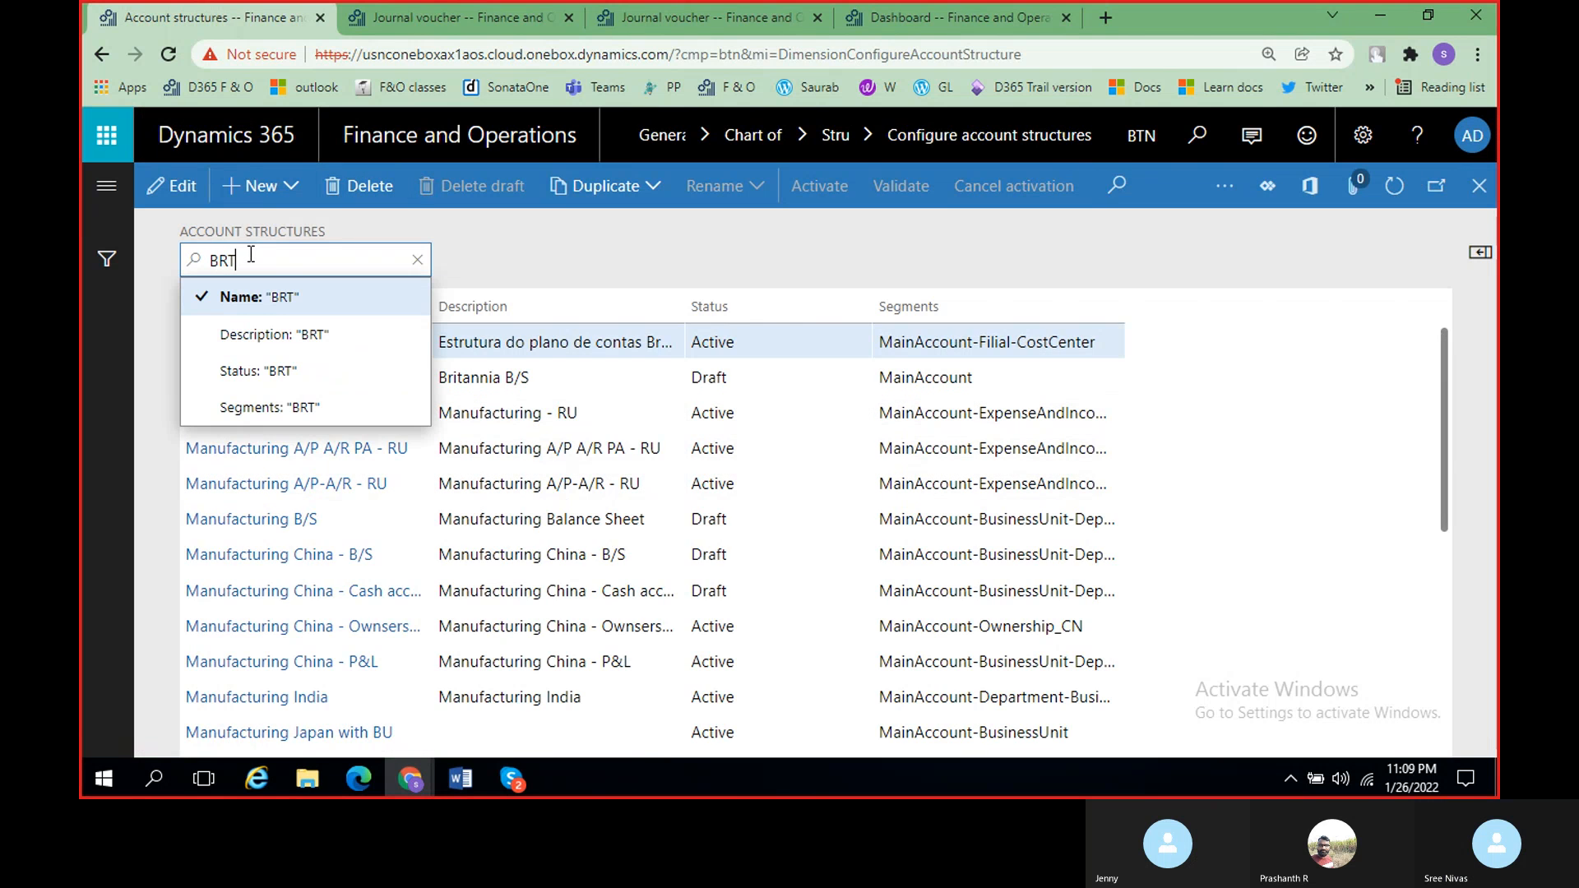
key("Return")
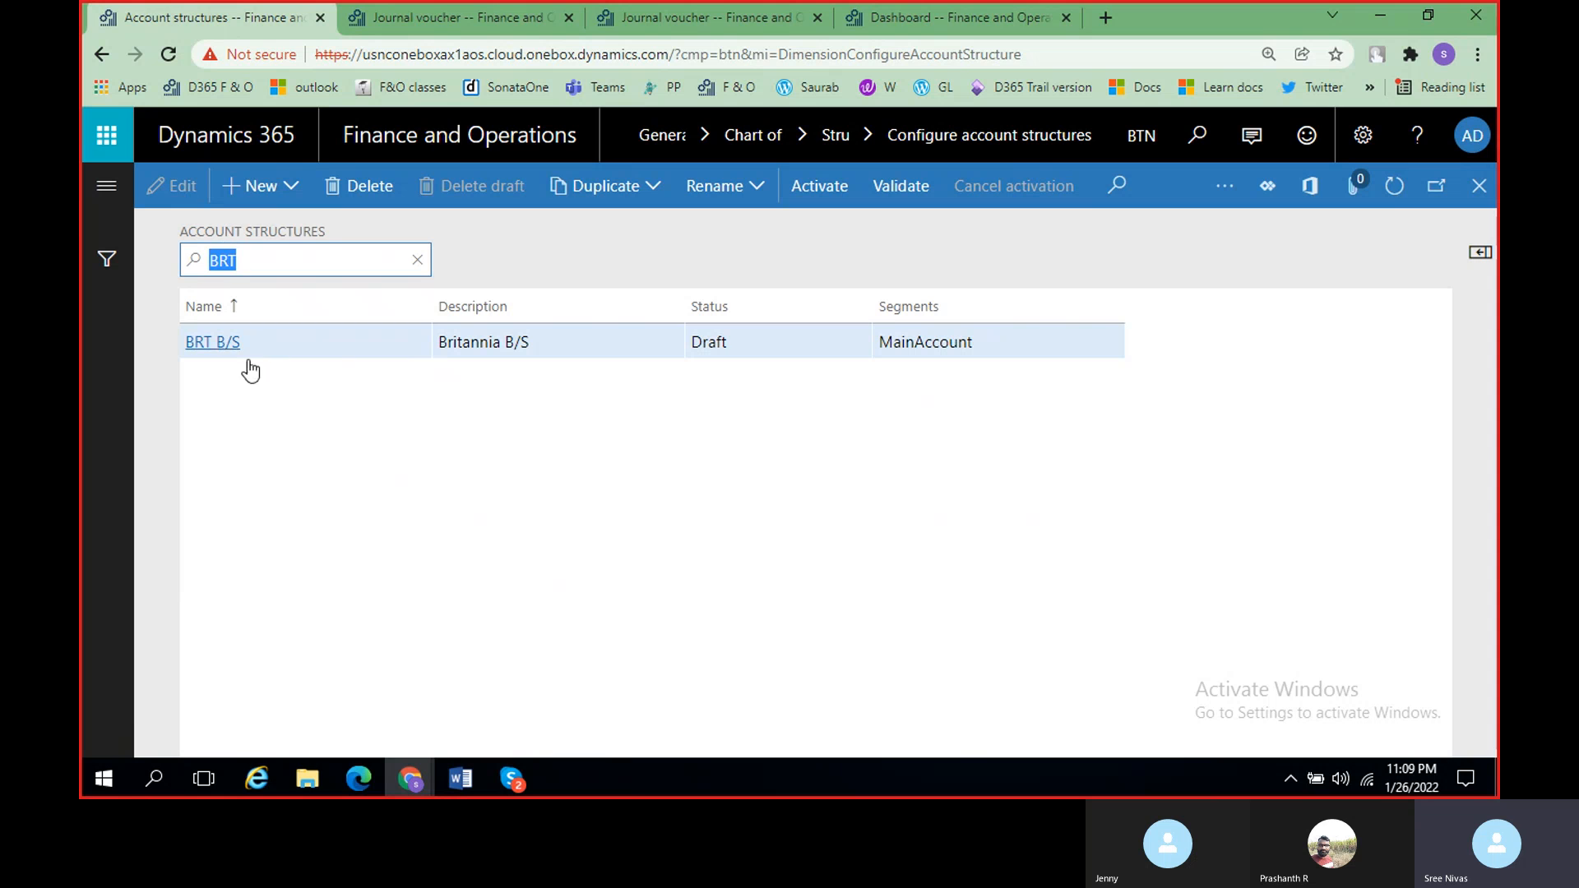
left_click(223, 342)
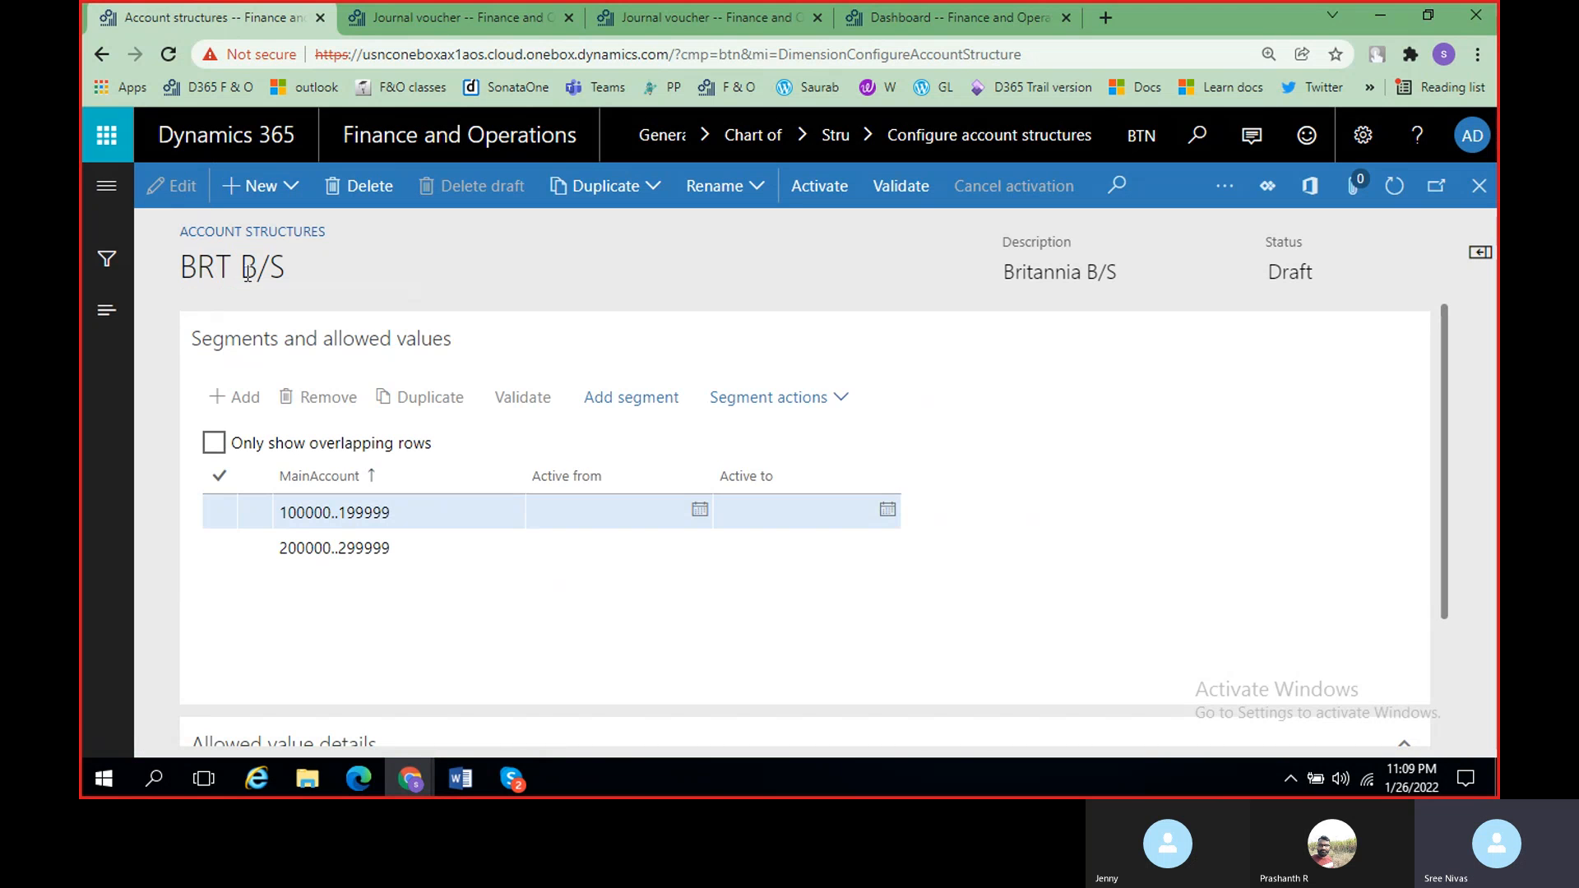
Step: Activate the BRT B/S account structure with batch processing set to No, and dismiss the notification
left_click(375, 515)
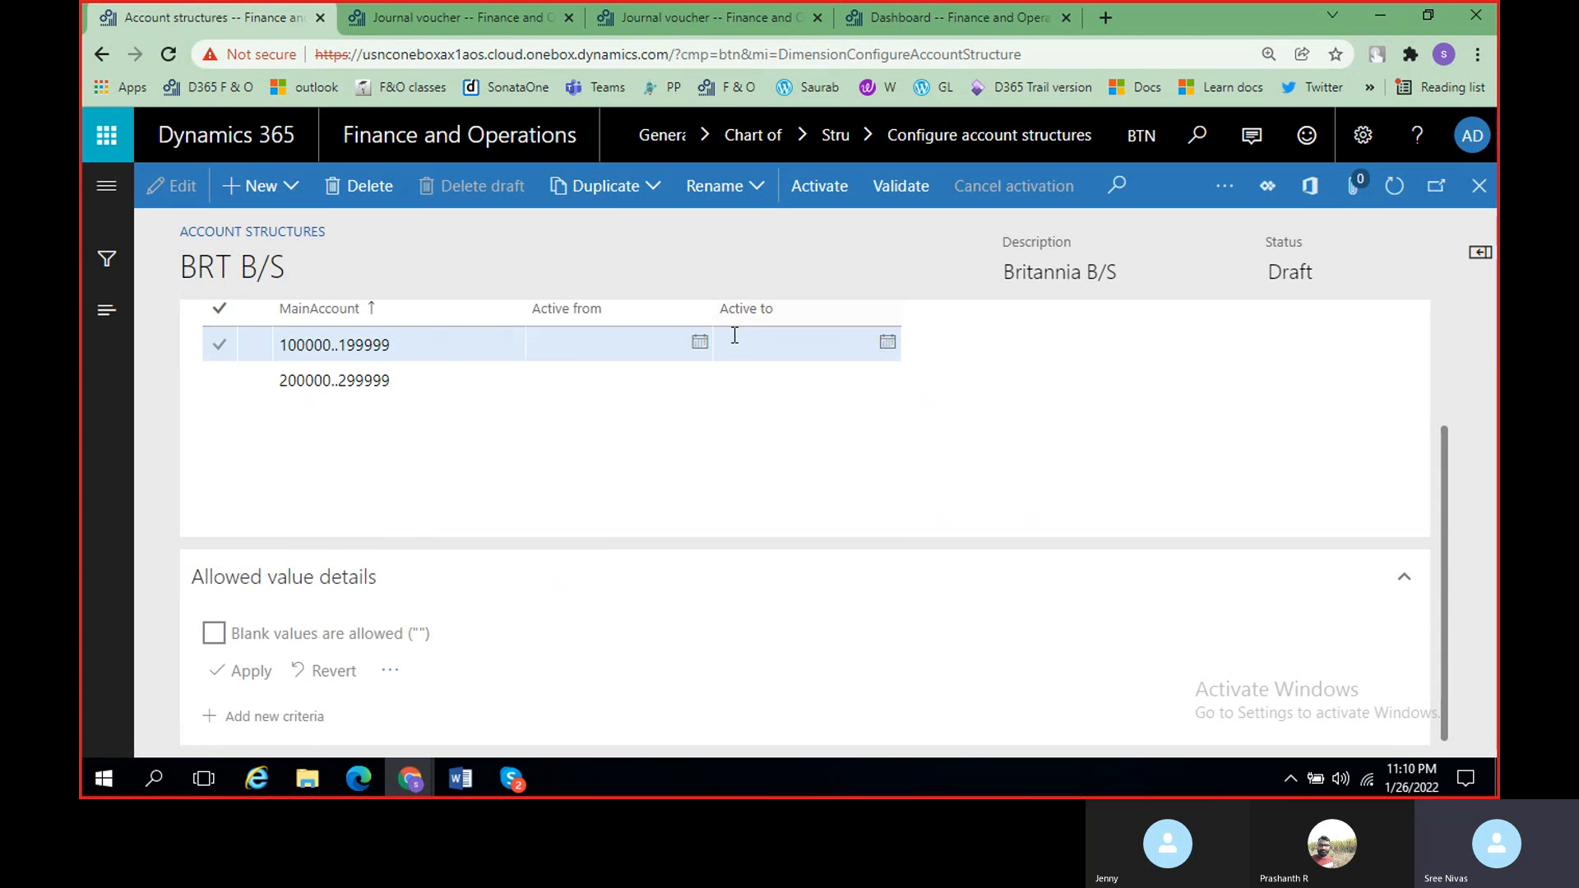
scroll(721, 337, "up", 2)
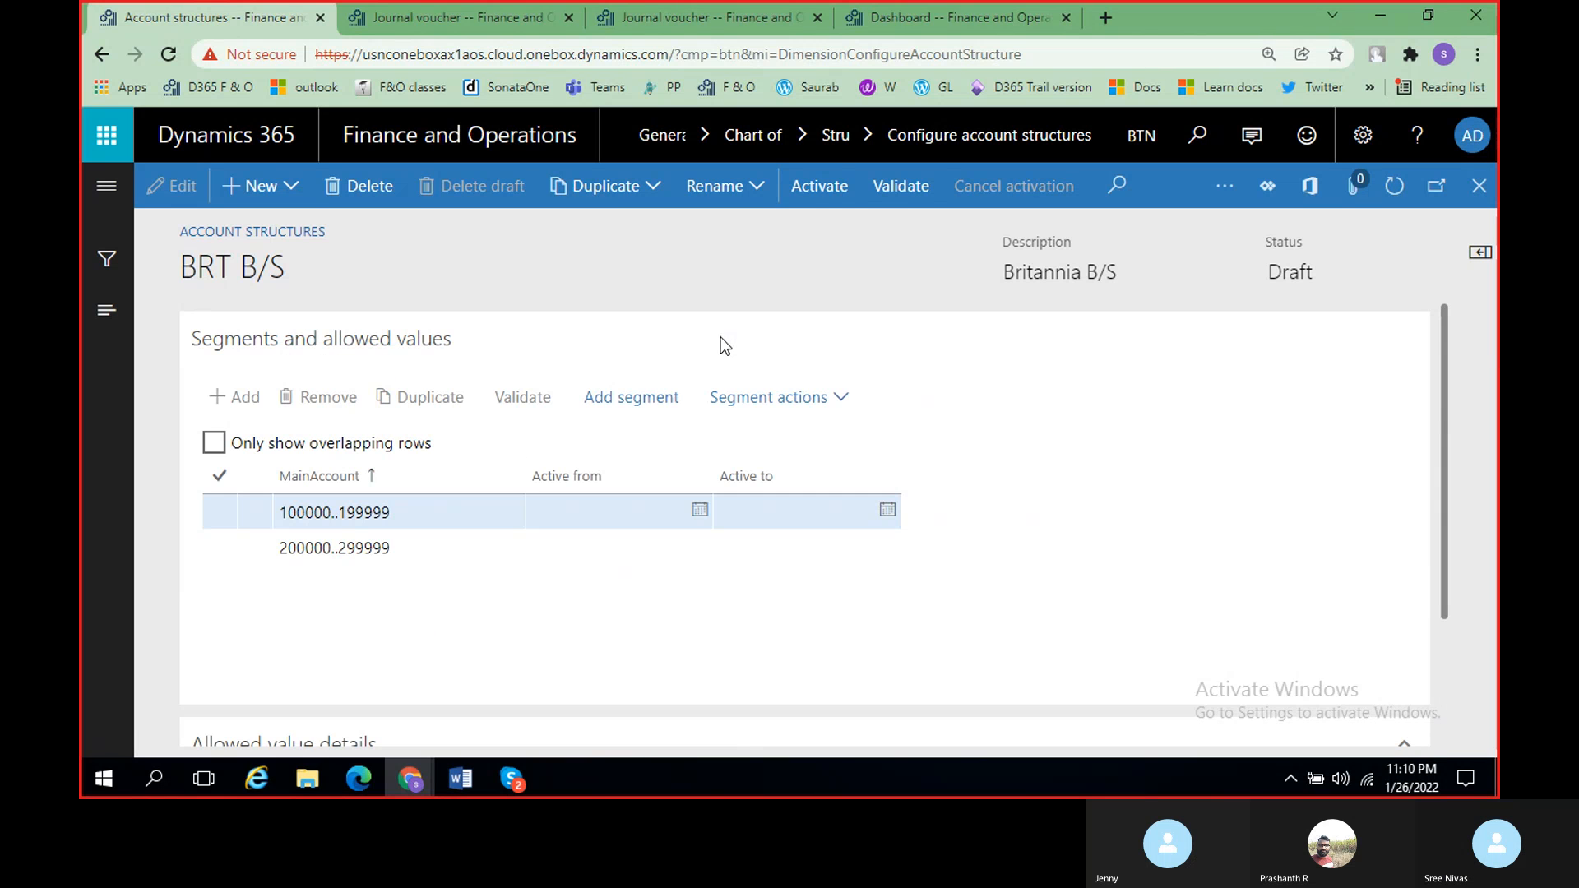
left_click(817, 193)
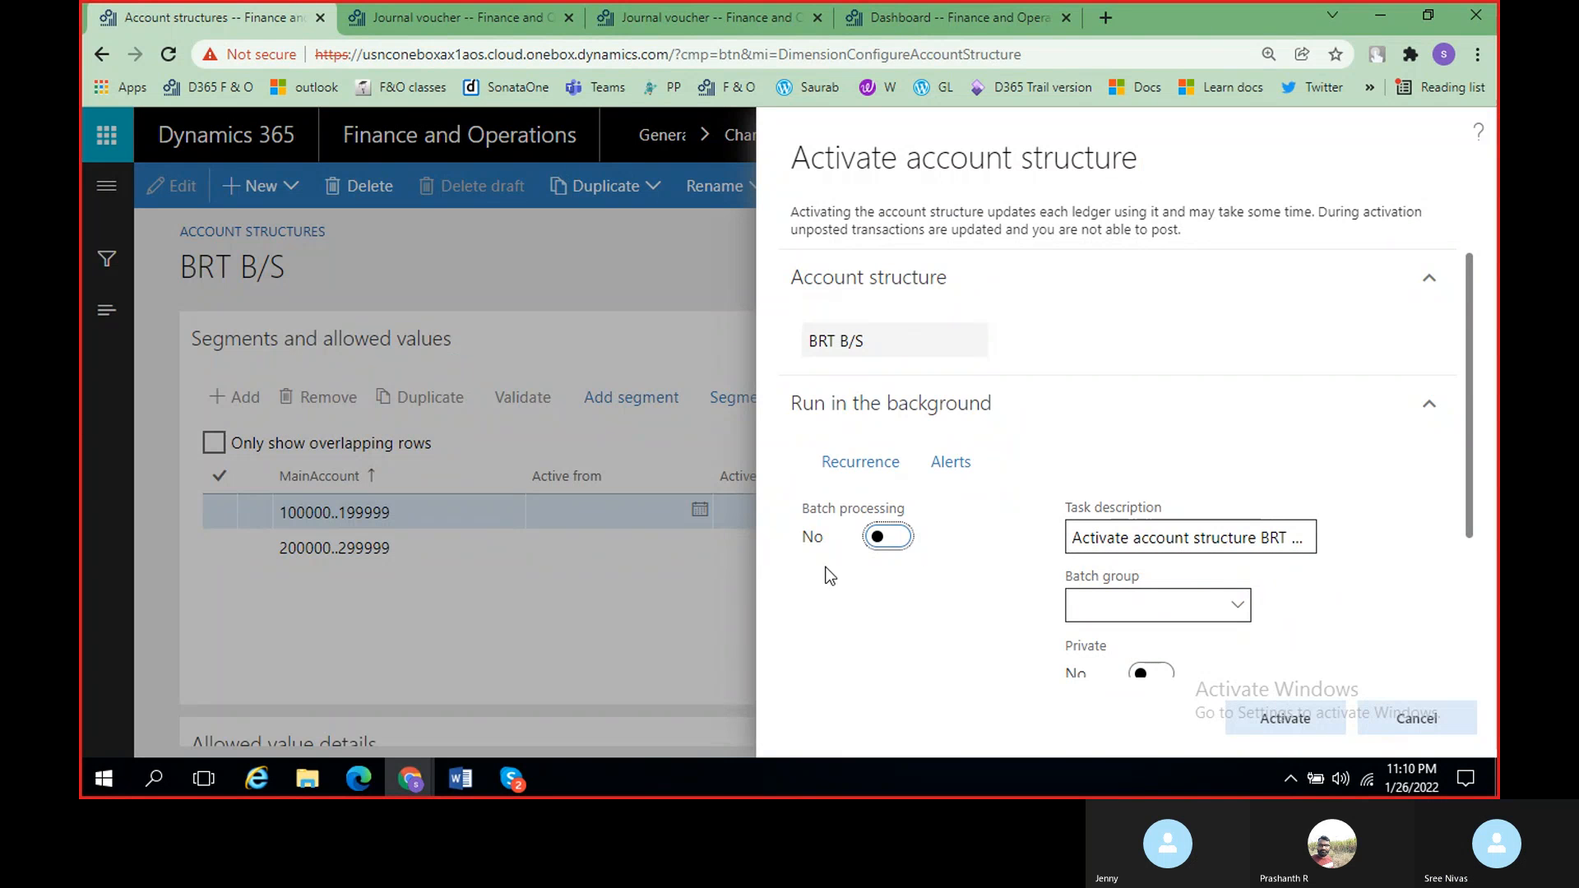
left_click(1289, 721)
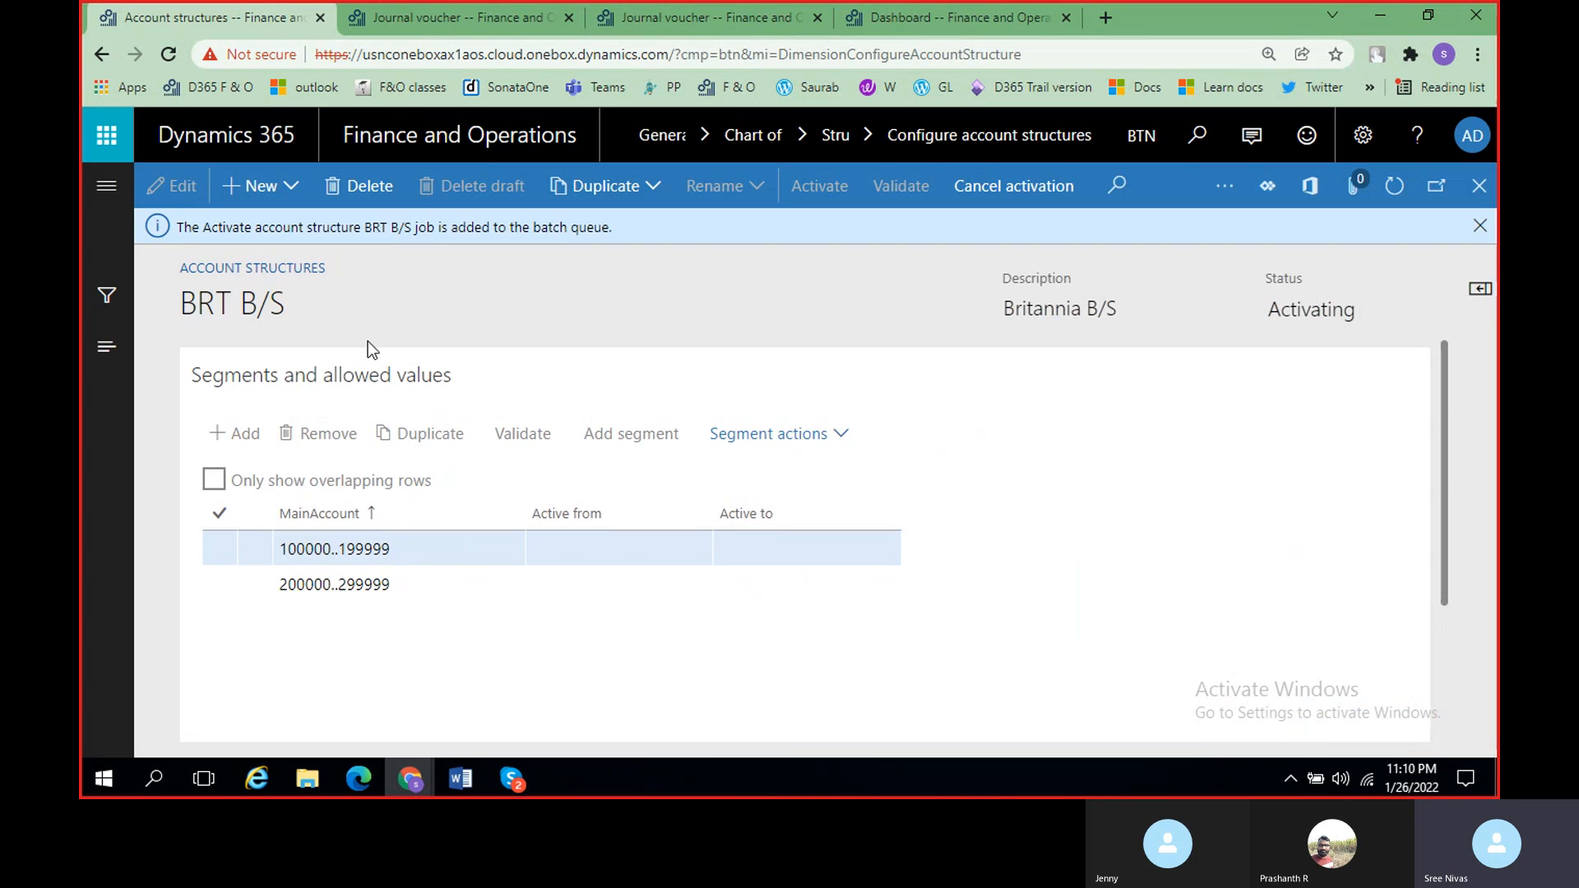
left_click(1480, 227)
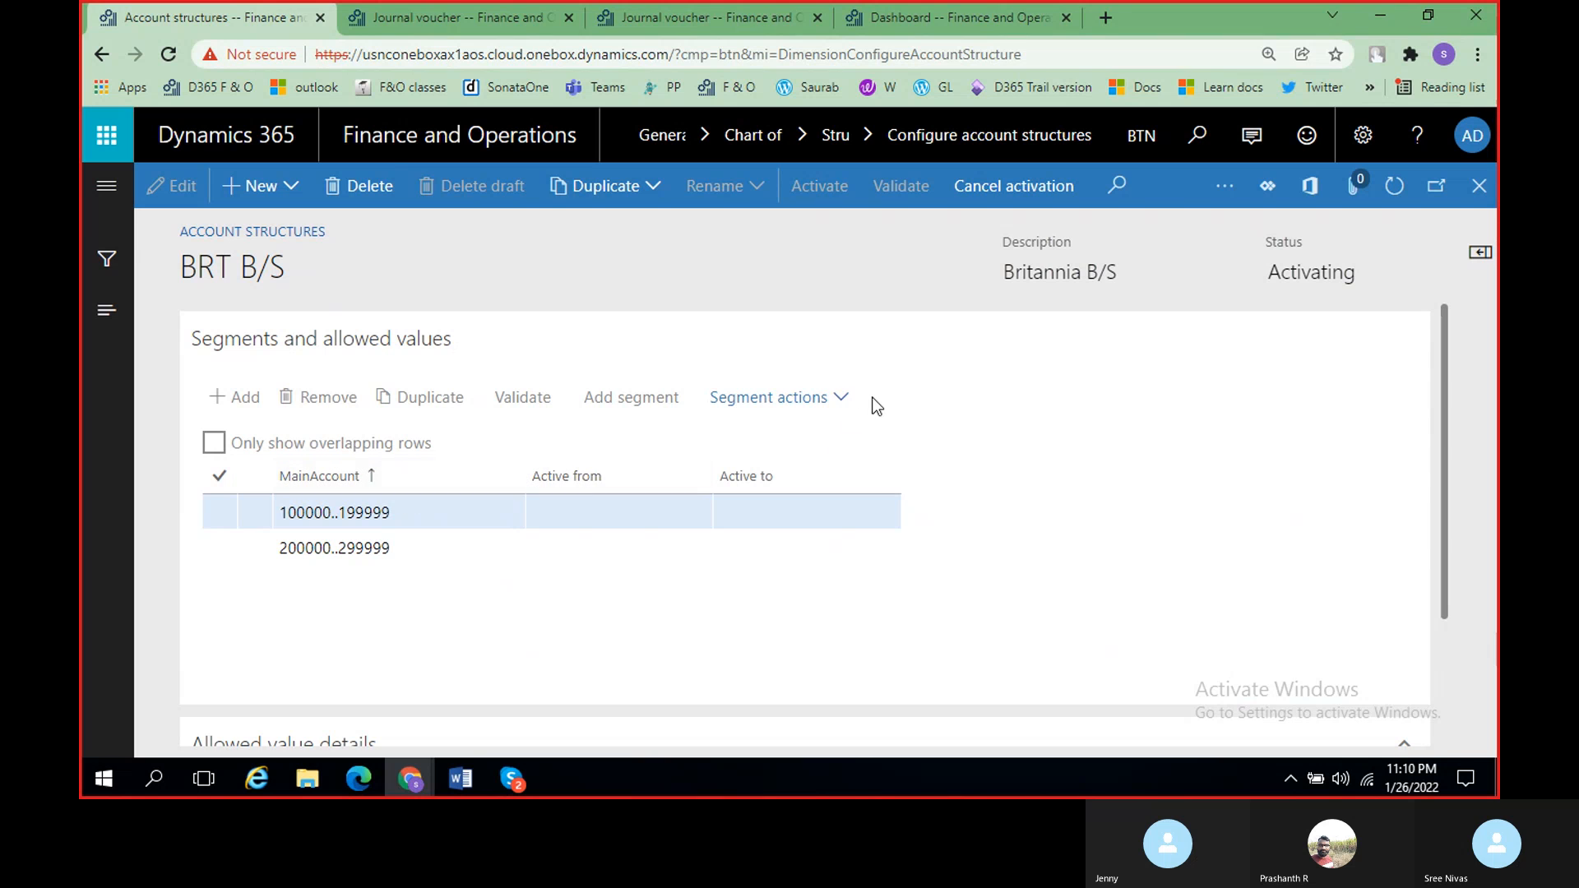
Step: Try to delete the BRT B/S structure from the account structures list and clear the BRT name filter
left_click(1491, 199)
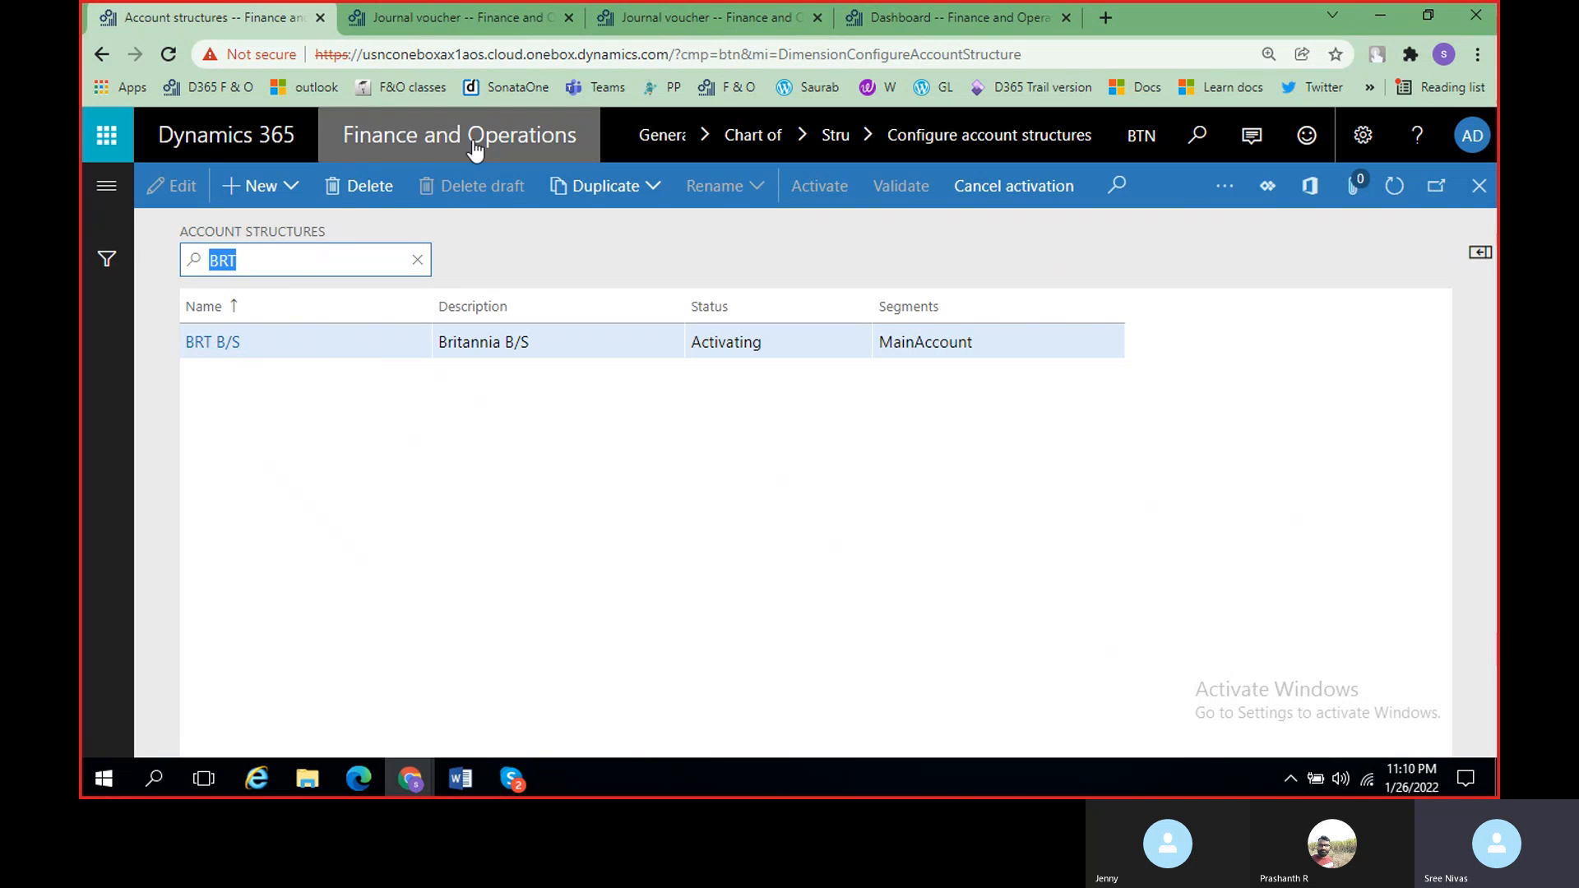
left_click(355, 196)
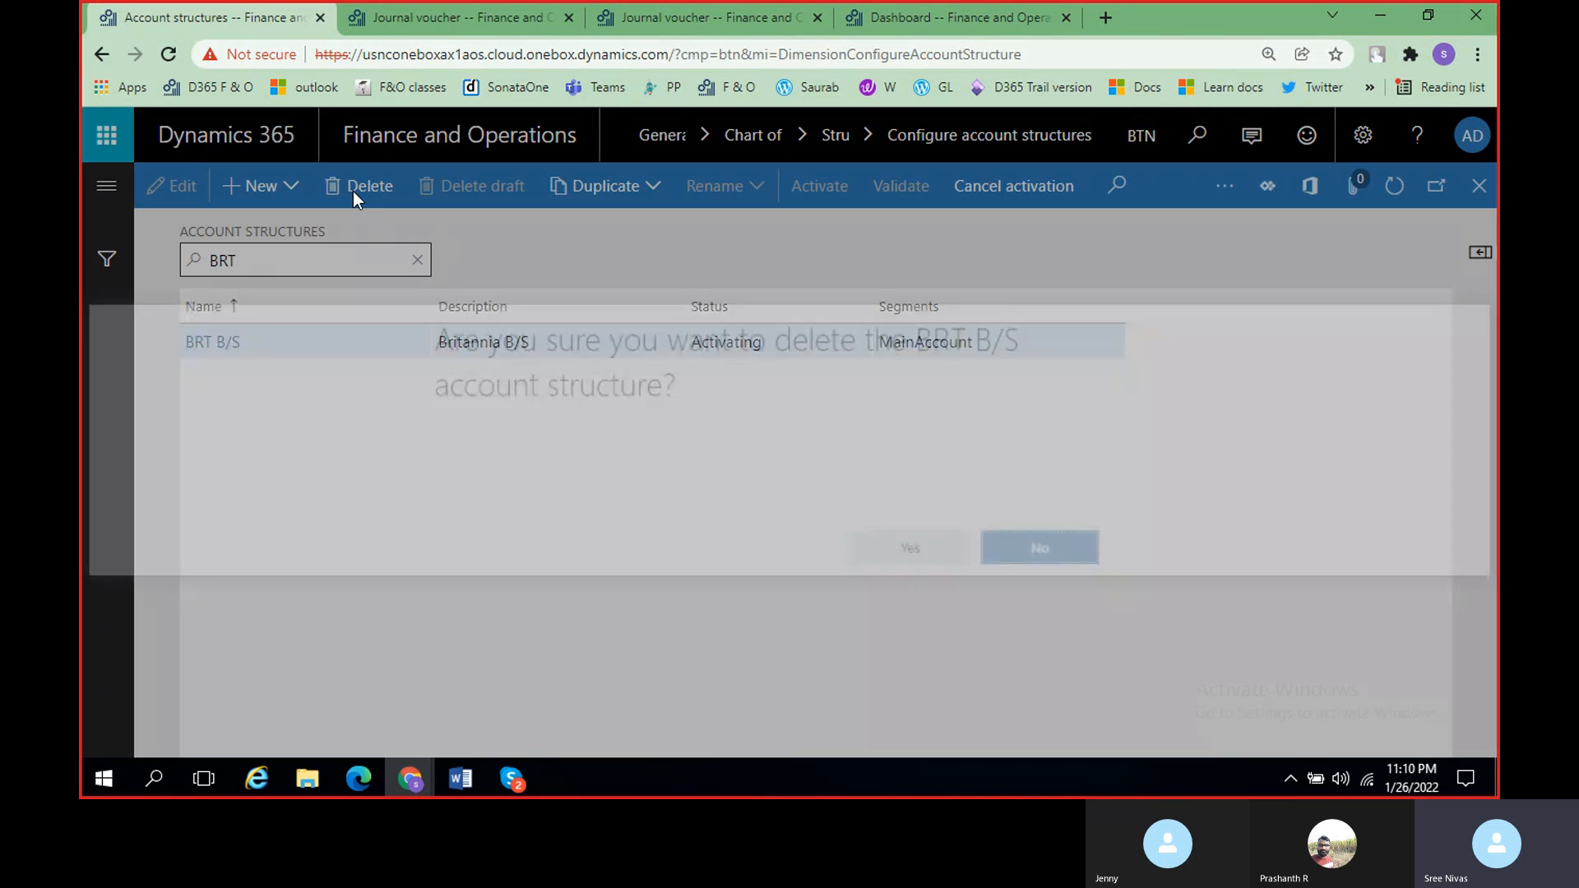
left_click(895, 551)
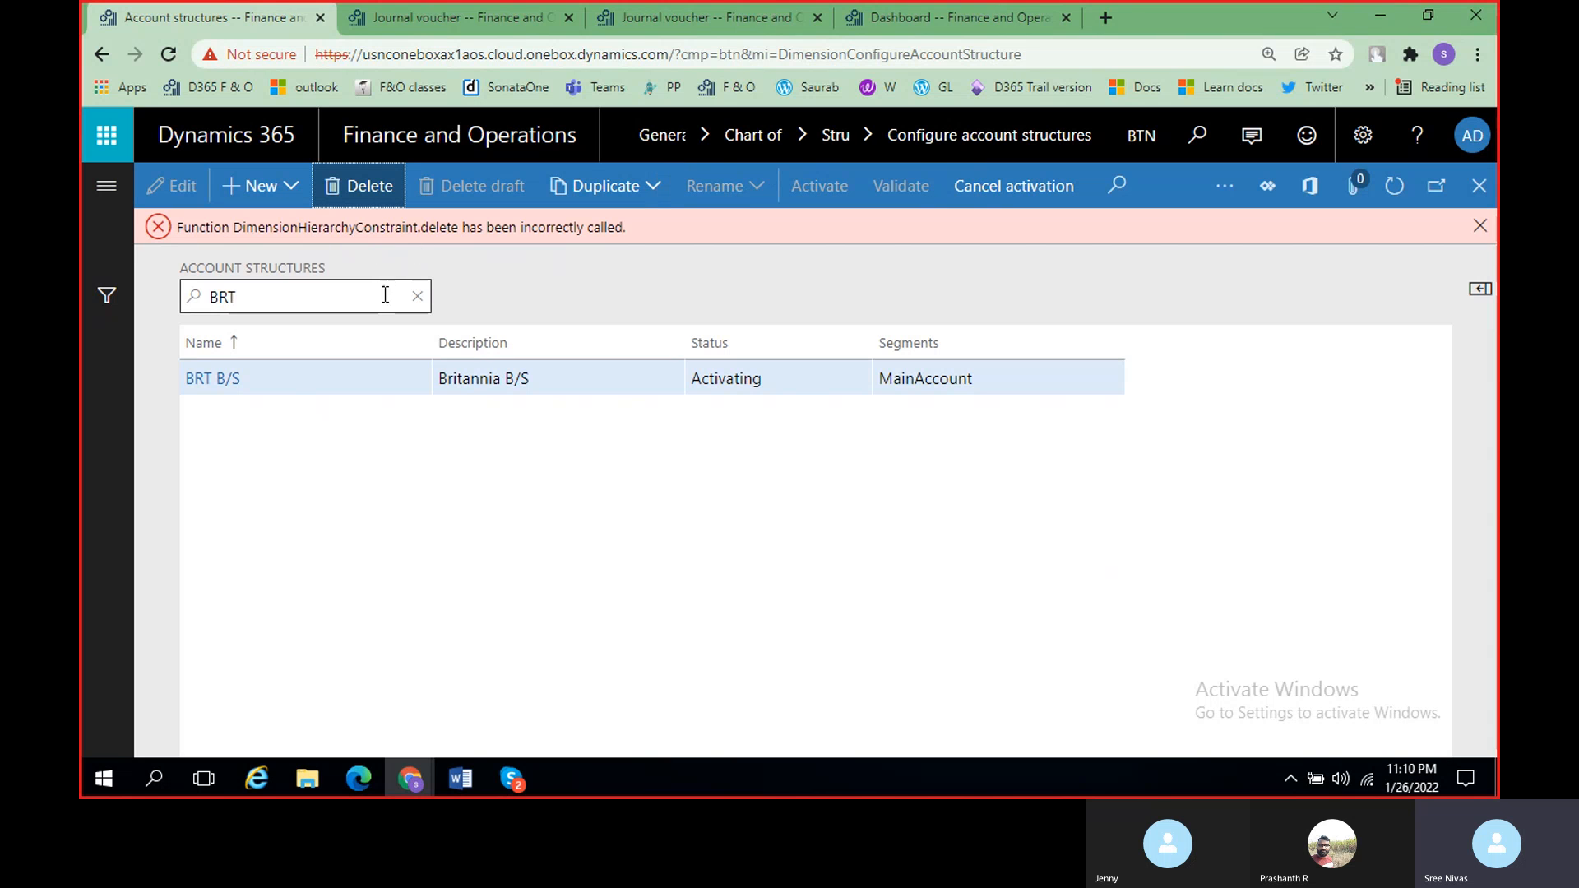
left_click(419, 297)
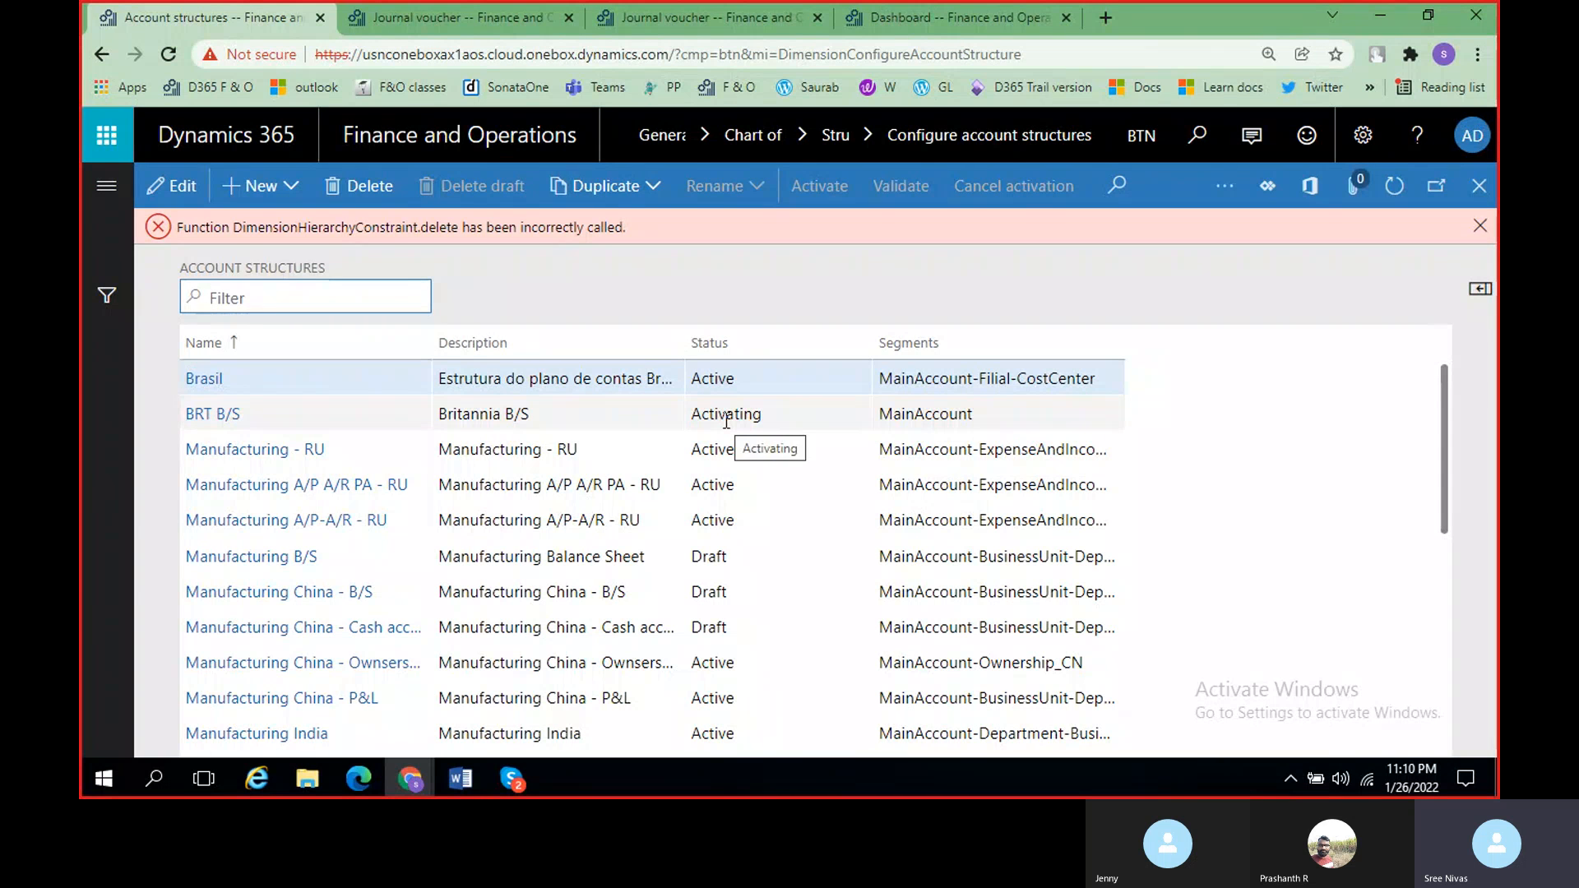
left_click(1481, 226)
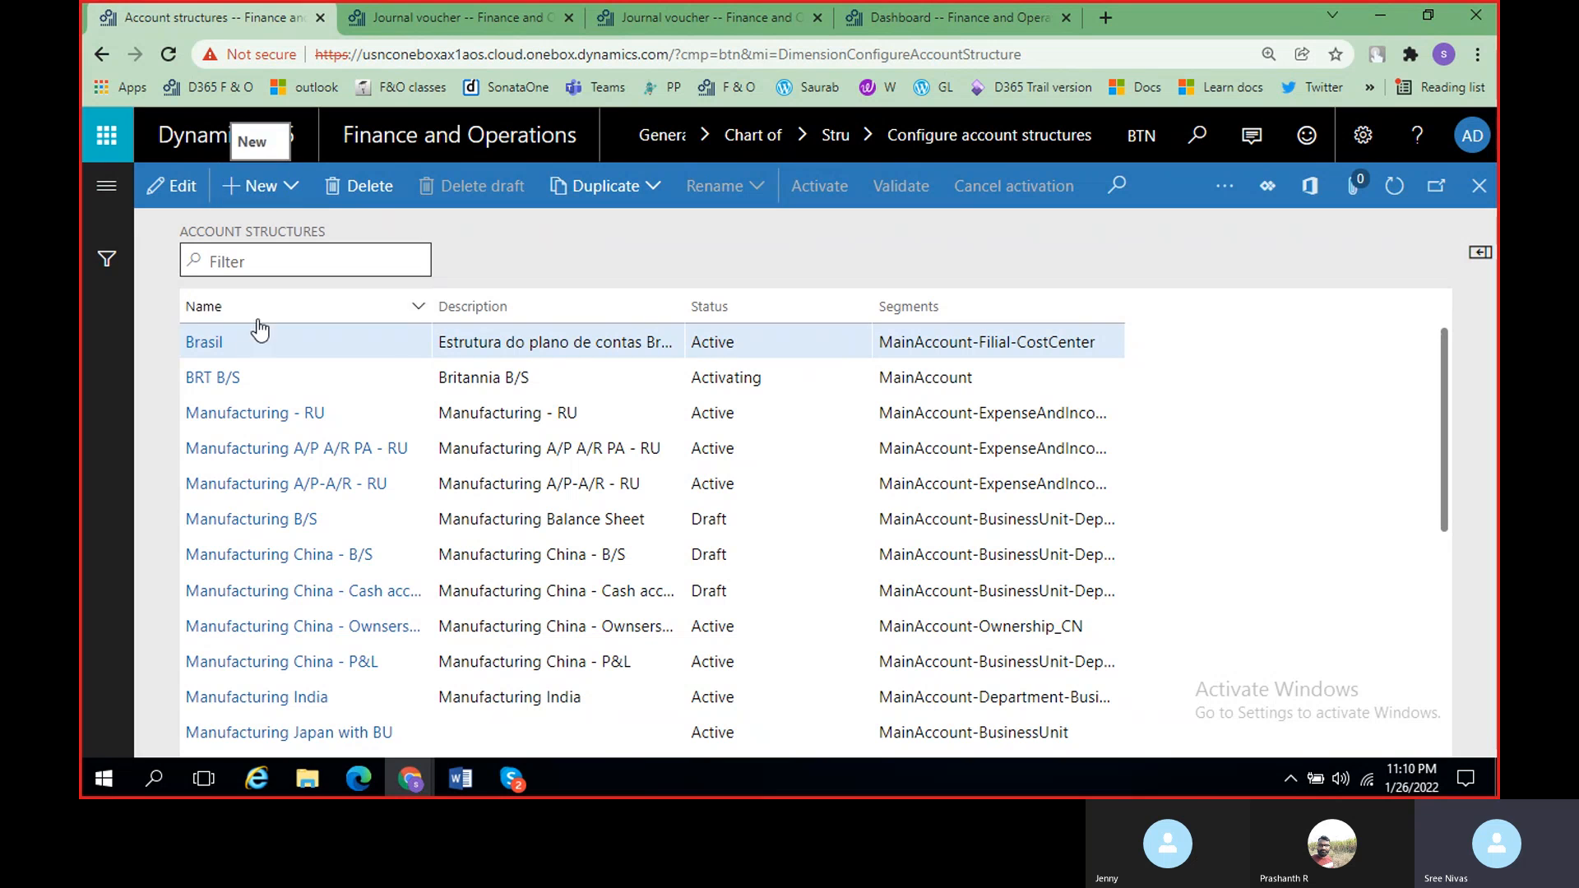
Step: Reopen BRT B/S to check its activation status and return to the unfiltered account structures list
left_click(211, 390)
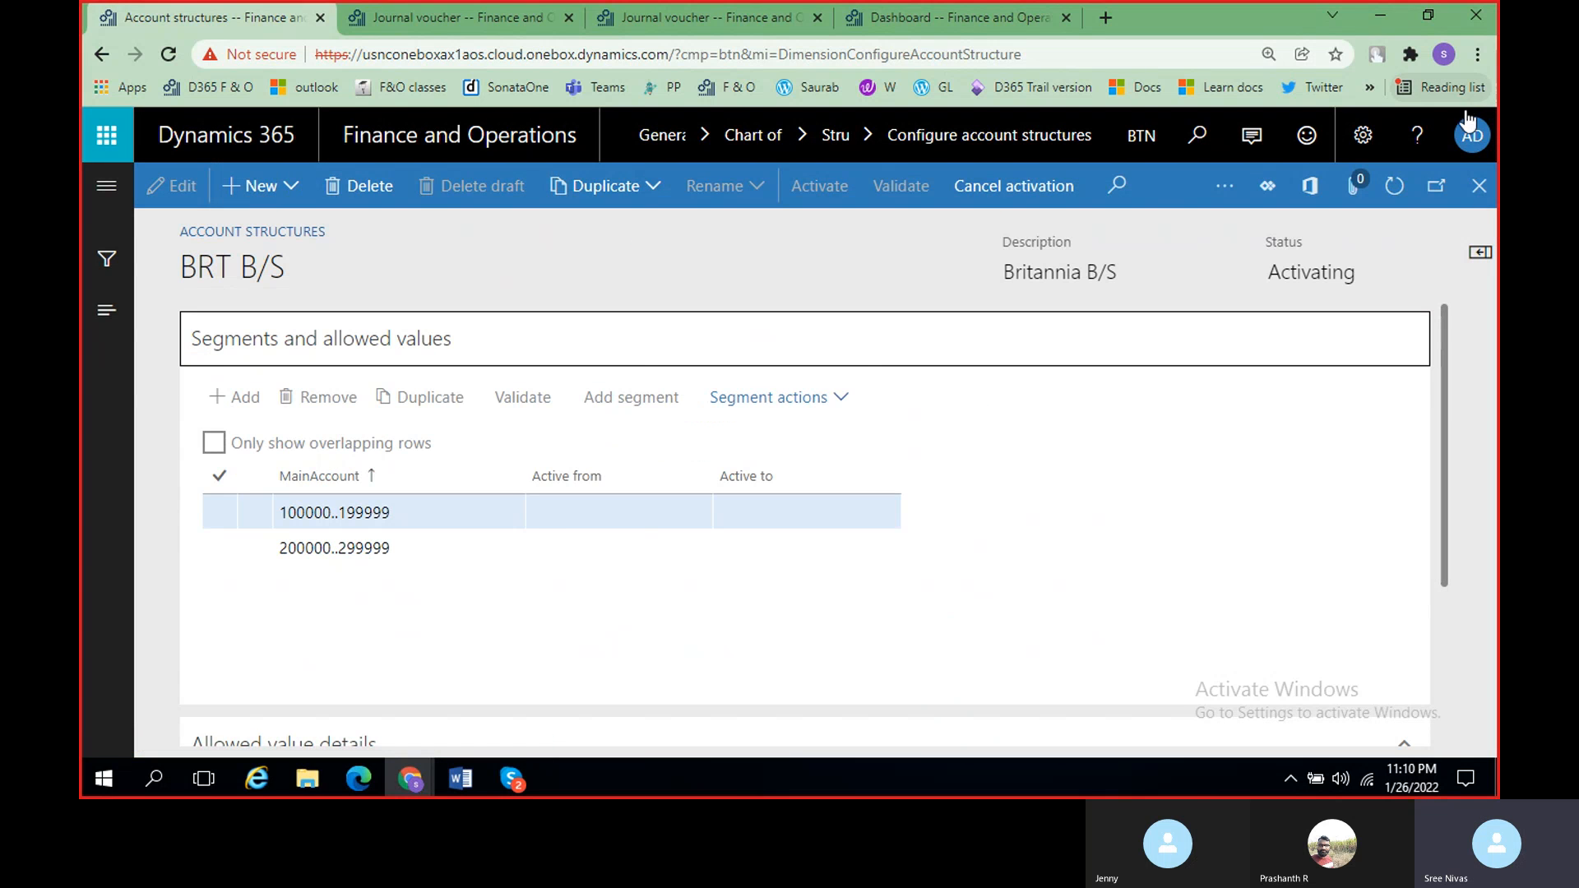
left_click(1482, 192)
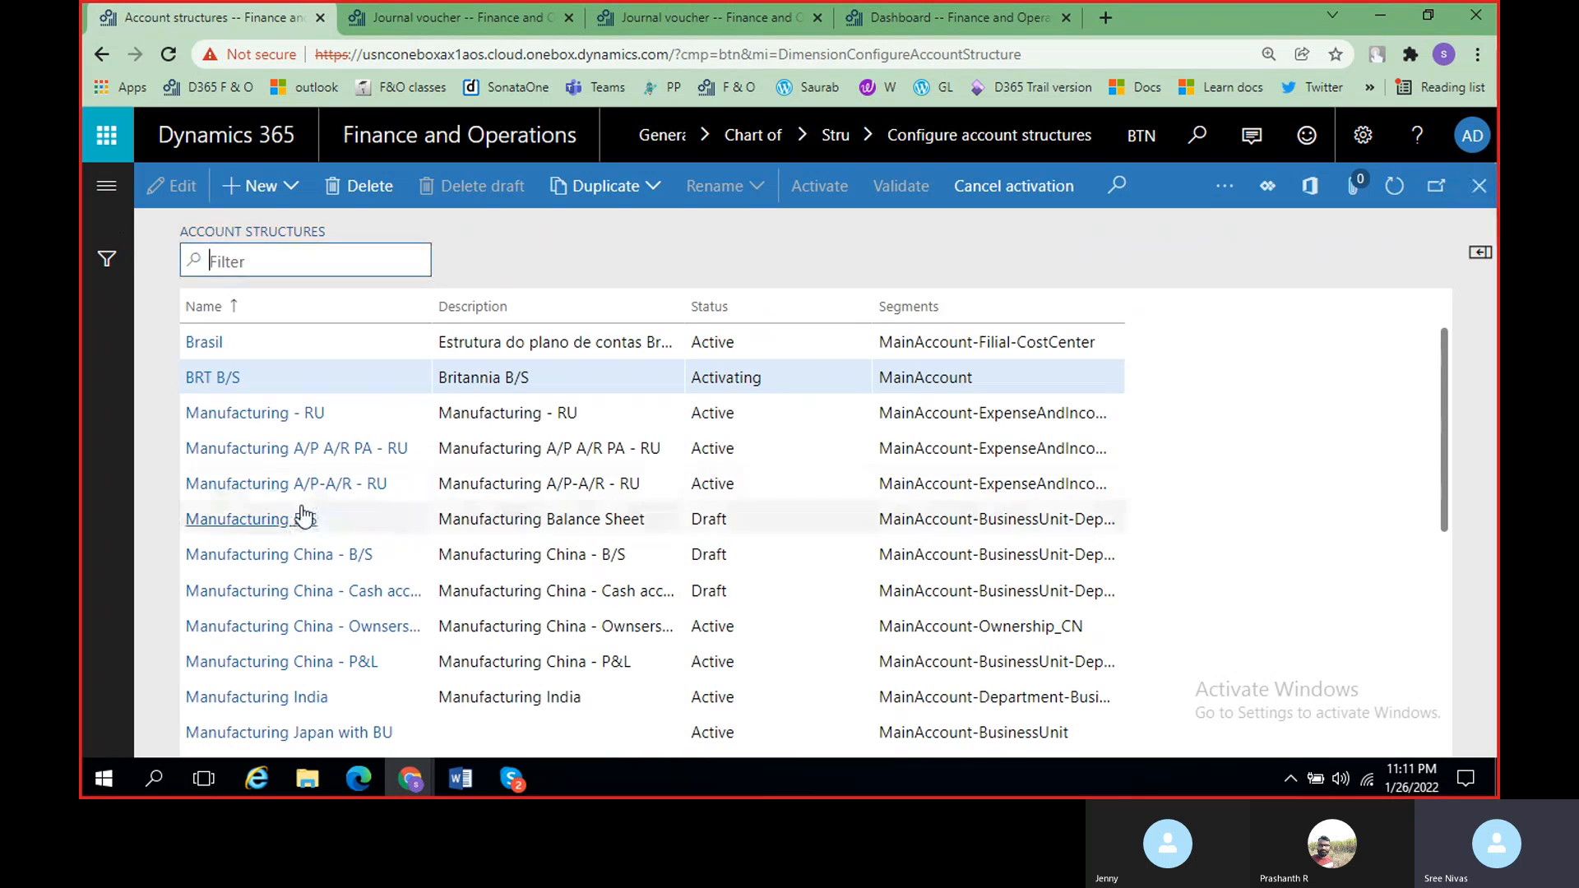
left_click(226, 421)
left_click(228, 426)
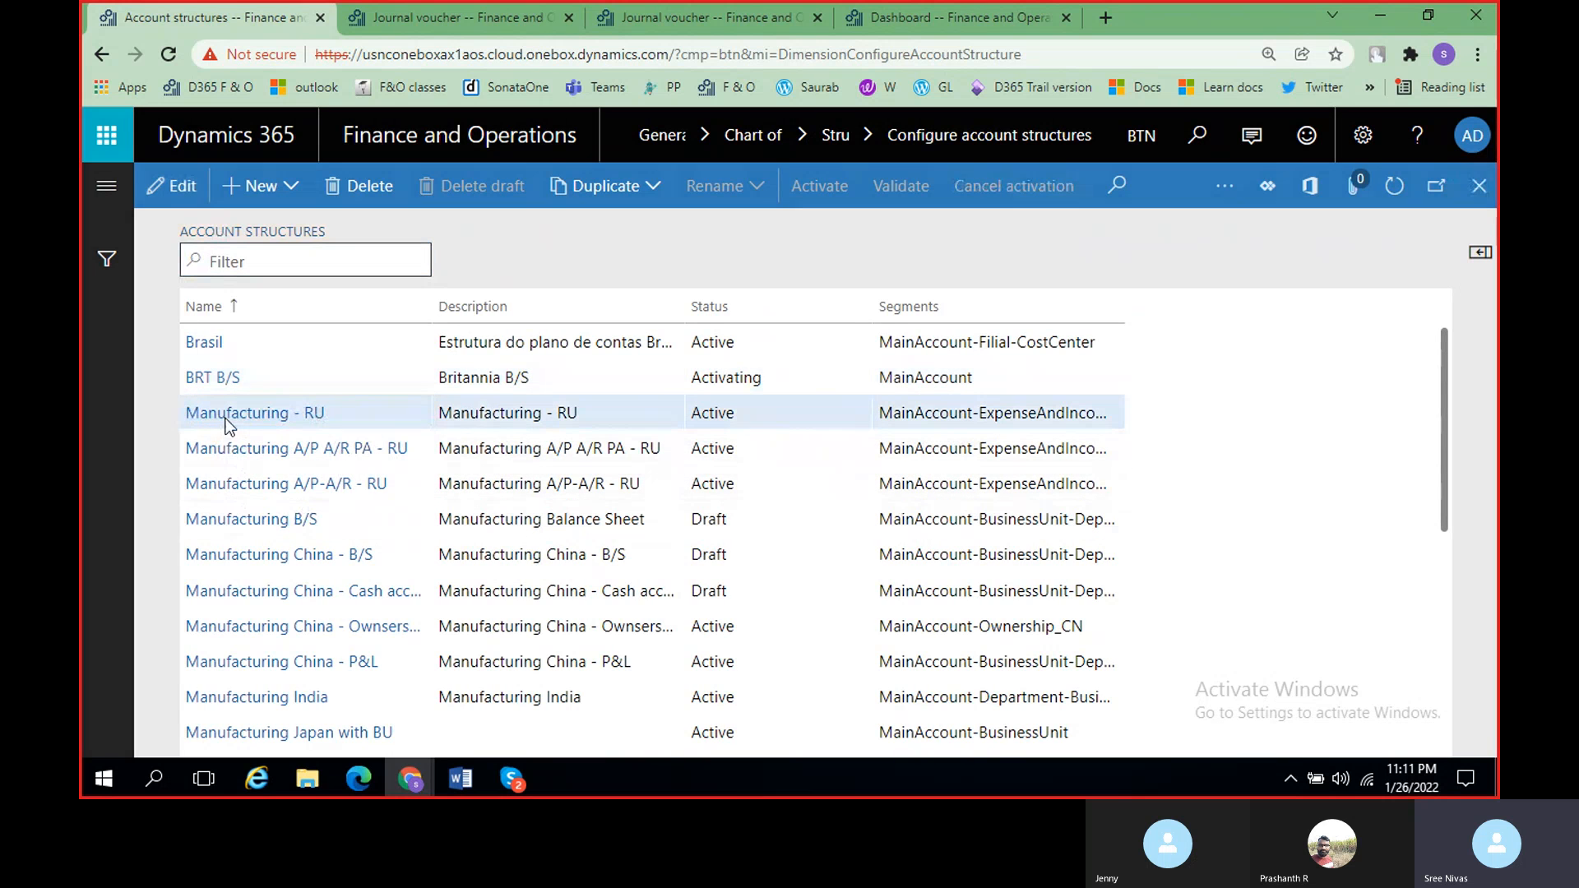
left_click(1478, 186)
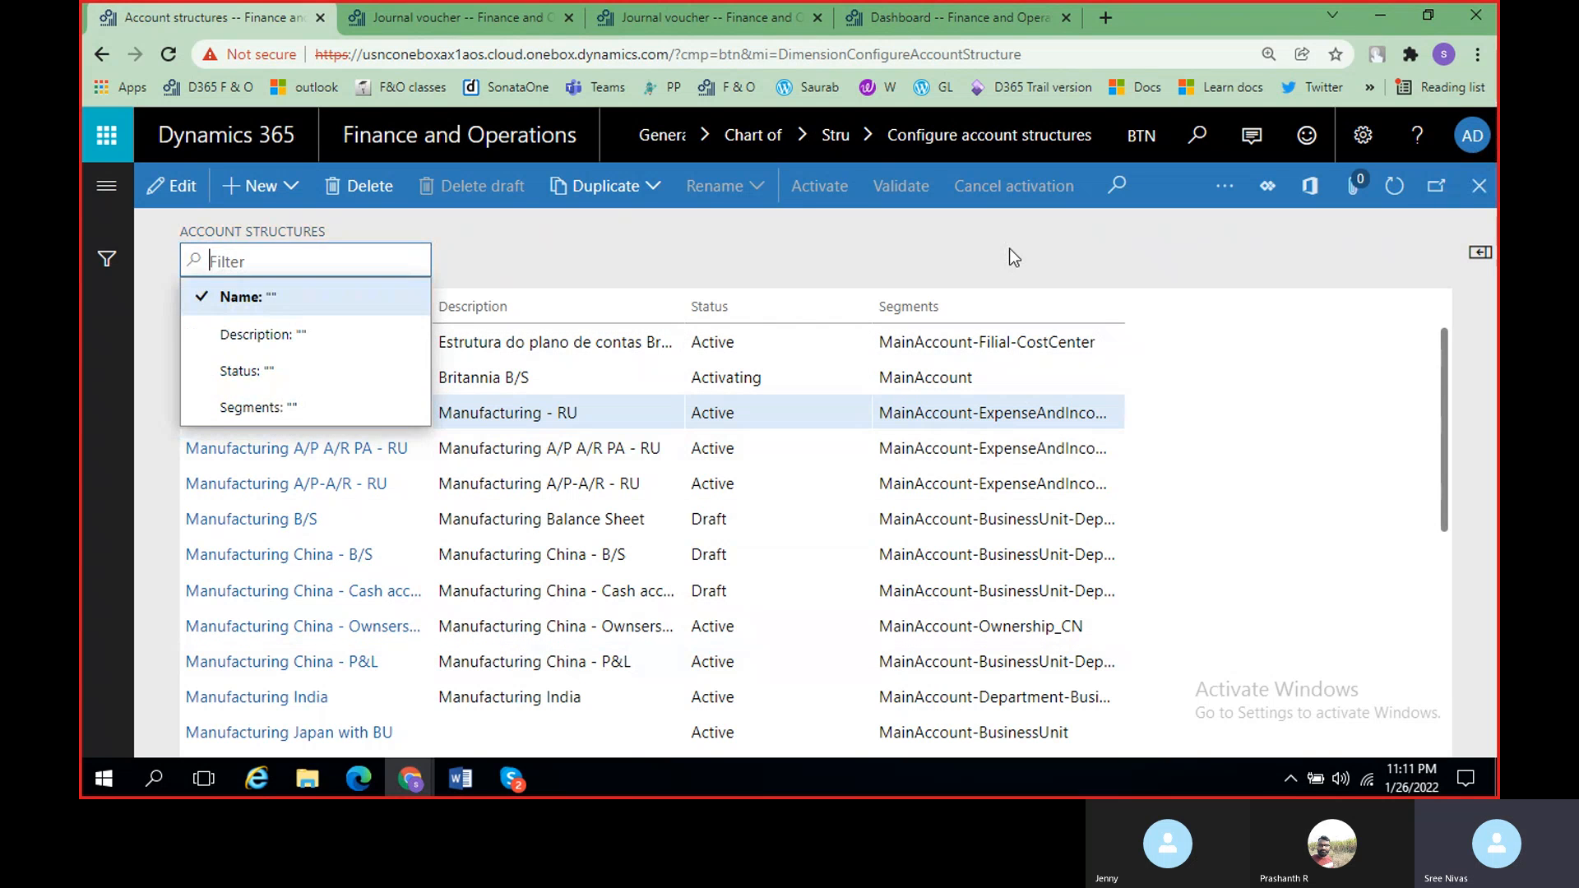
key("Down")
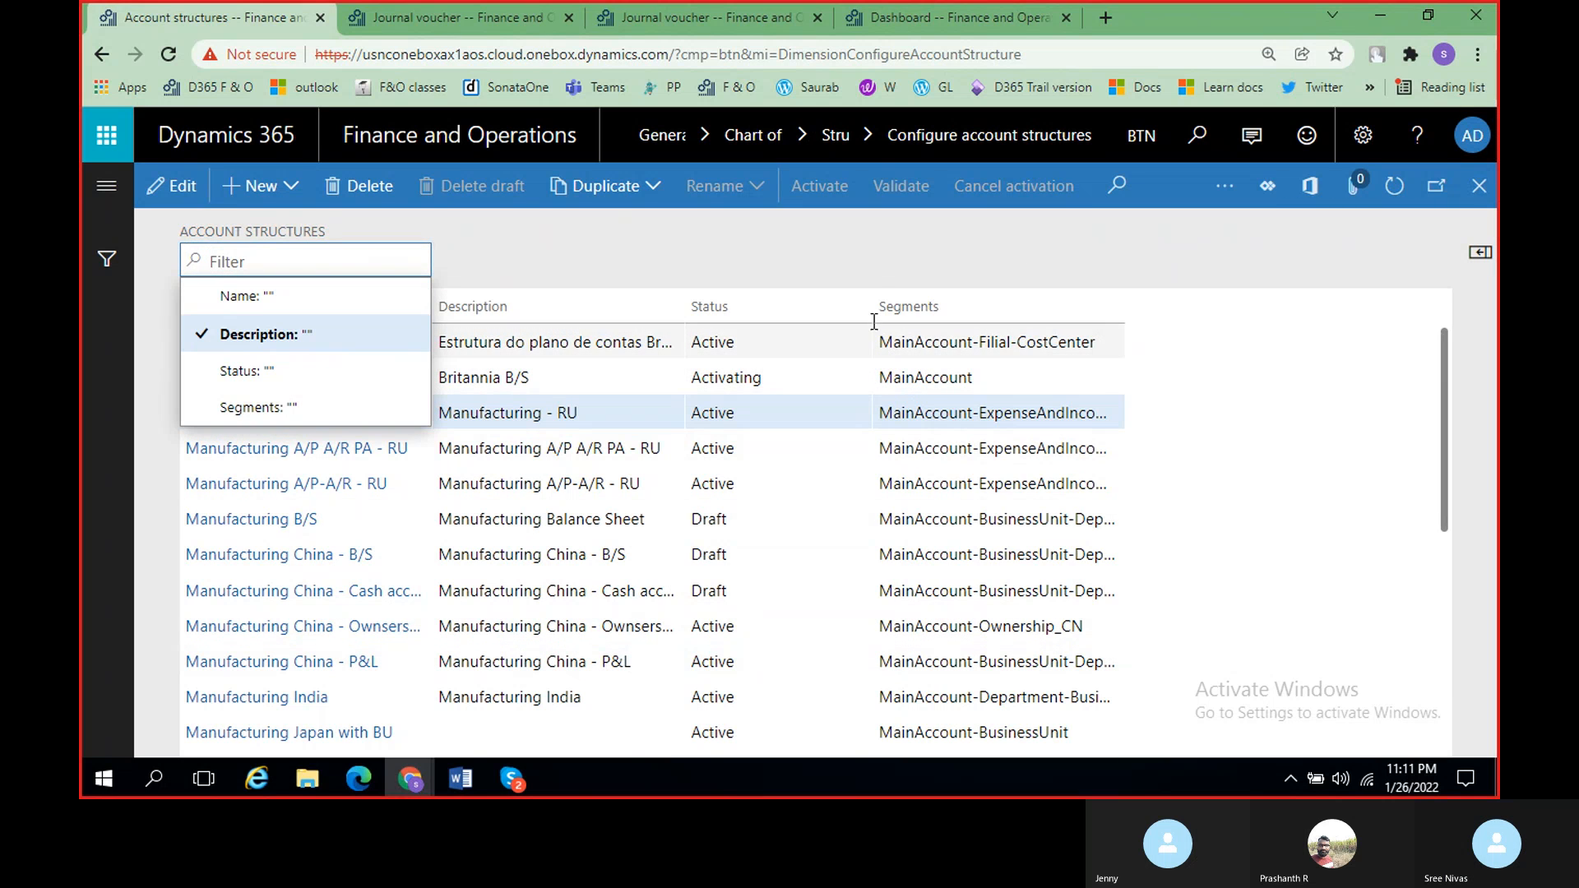
left_click(82, 226)
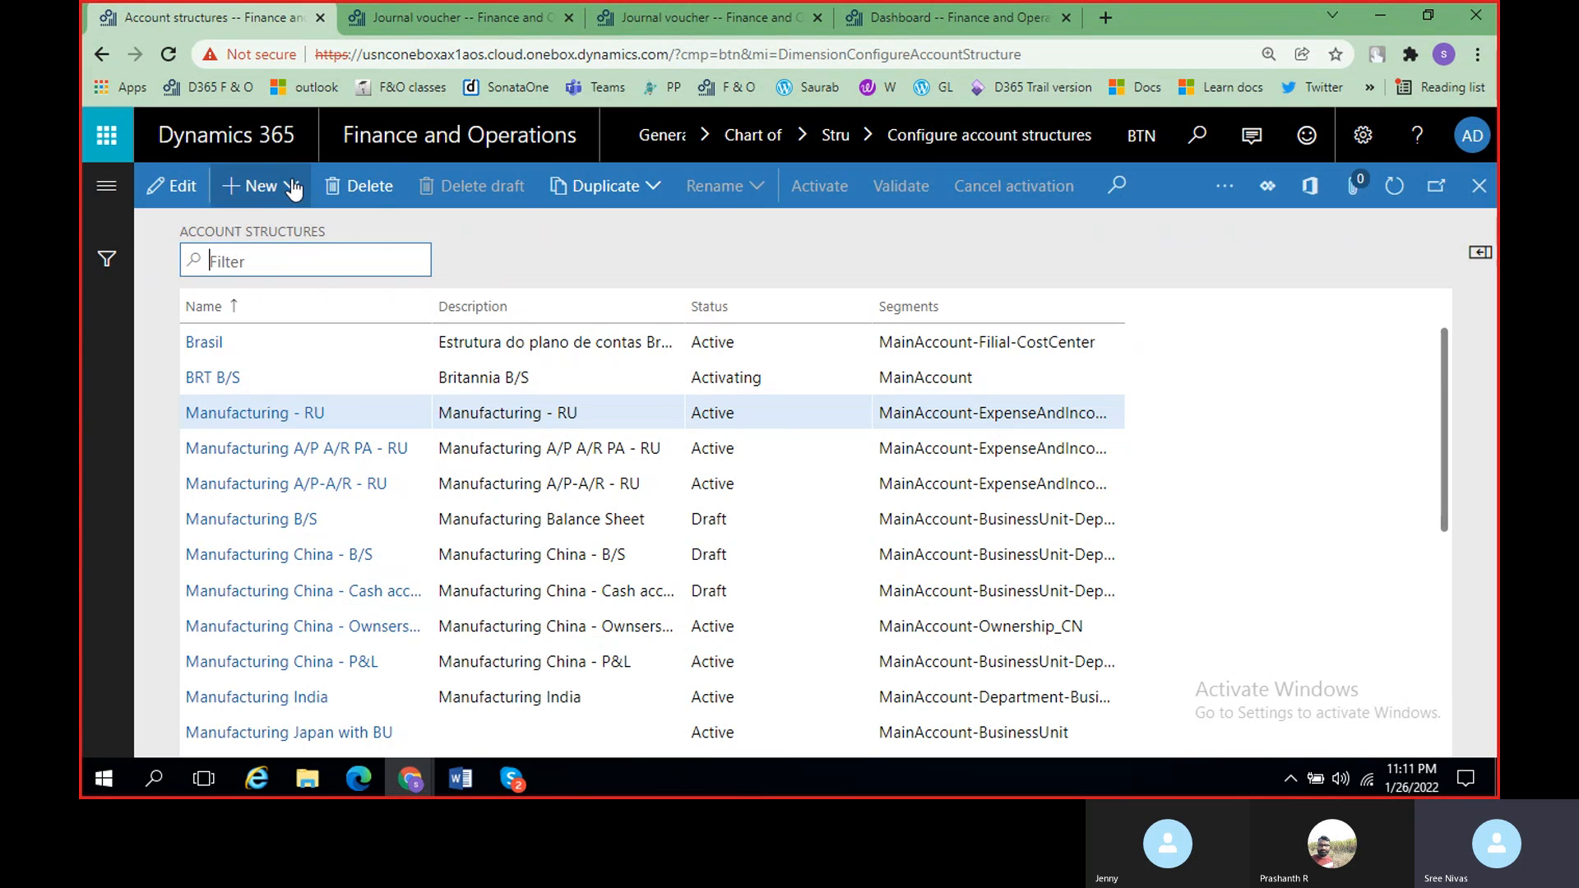
Step: Create an account structure named BRT P/L with the description Britannia P/L and the main account included
left_click(268, 185)
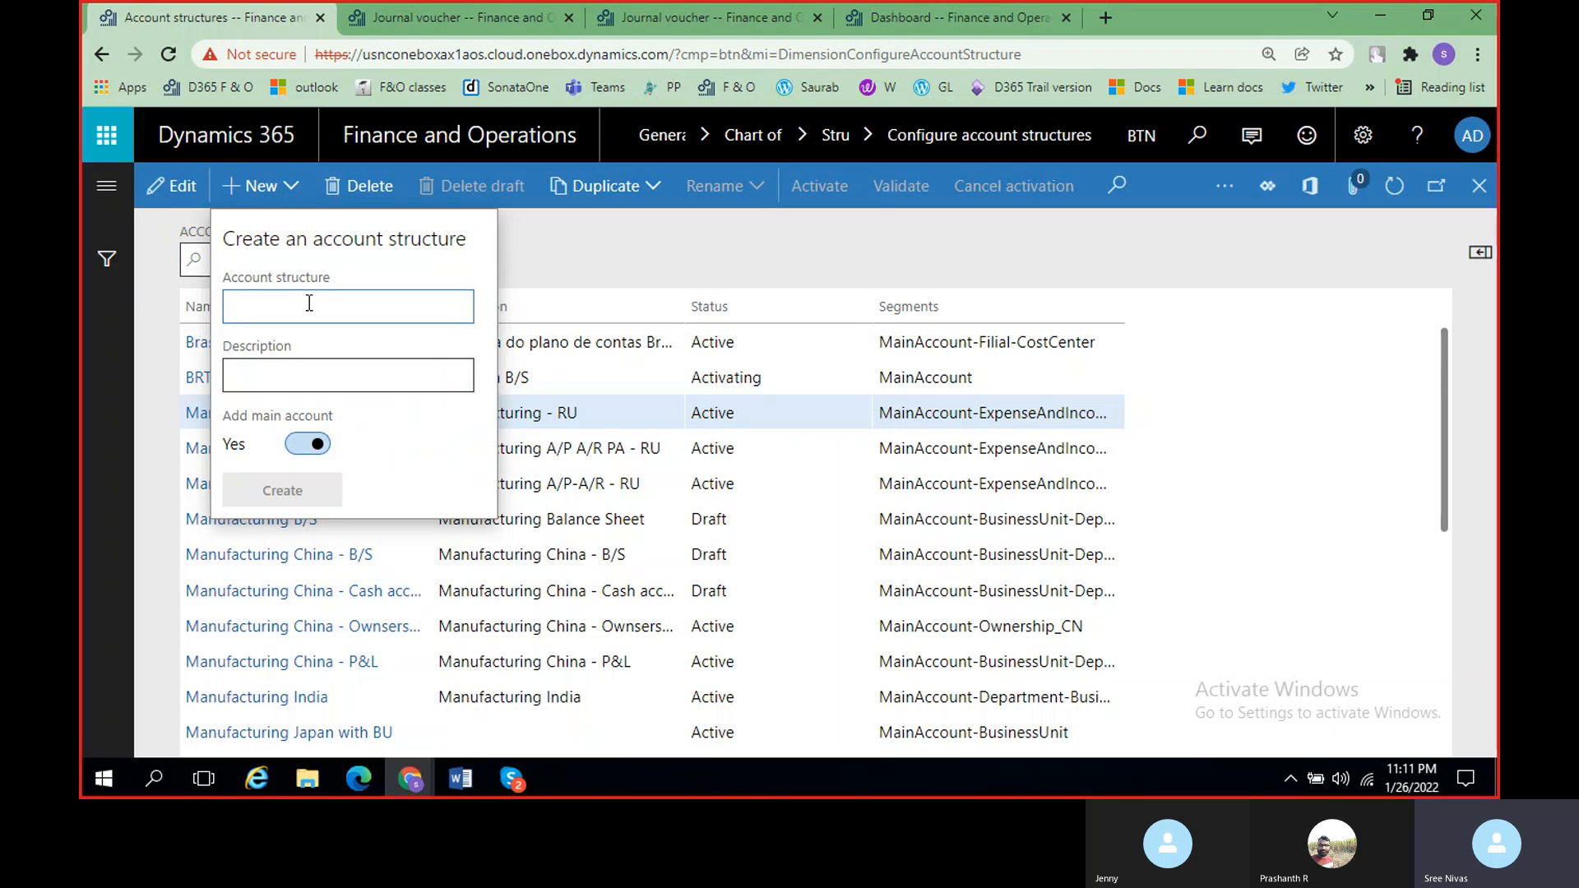
type("brt")
key("BackSpace")
key("BackSpace")
key("BackSpace")
key("BackSpace")
type("brt")
key("BackSpace")
key("BackSpace")
key("BackSpace")
type("BRT P")
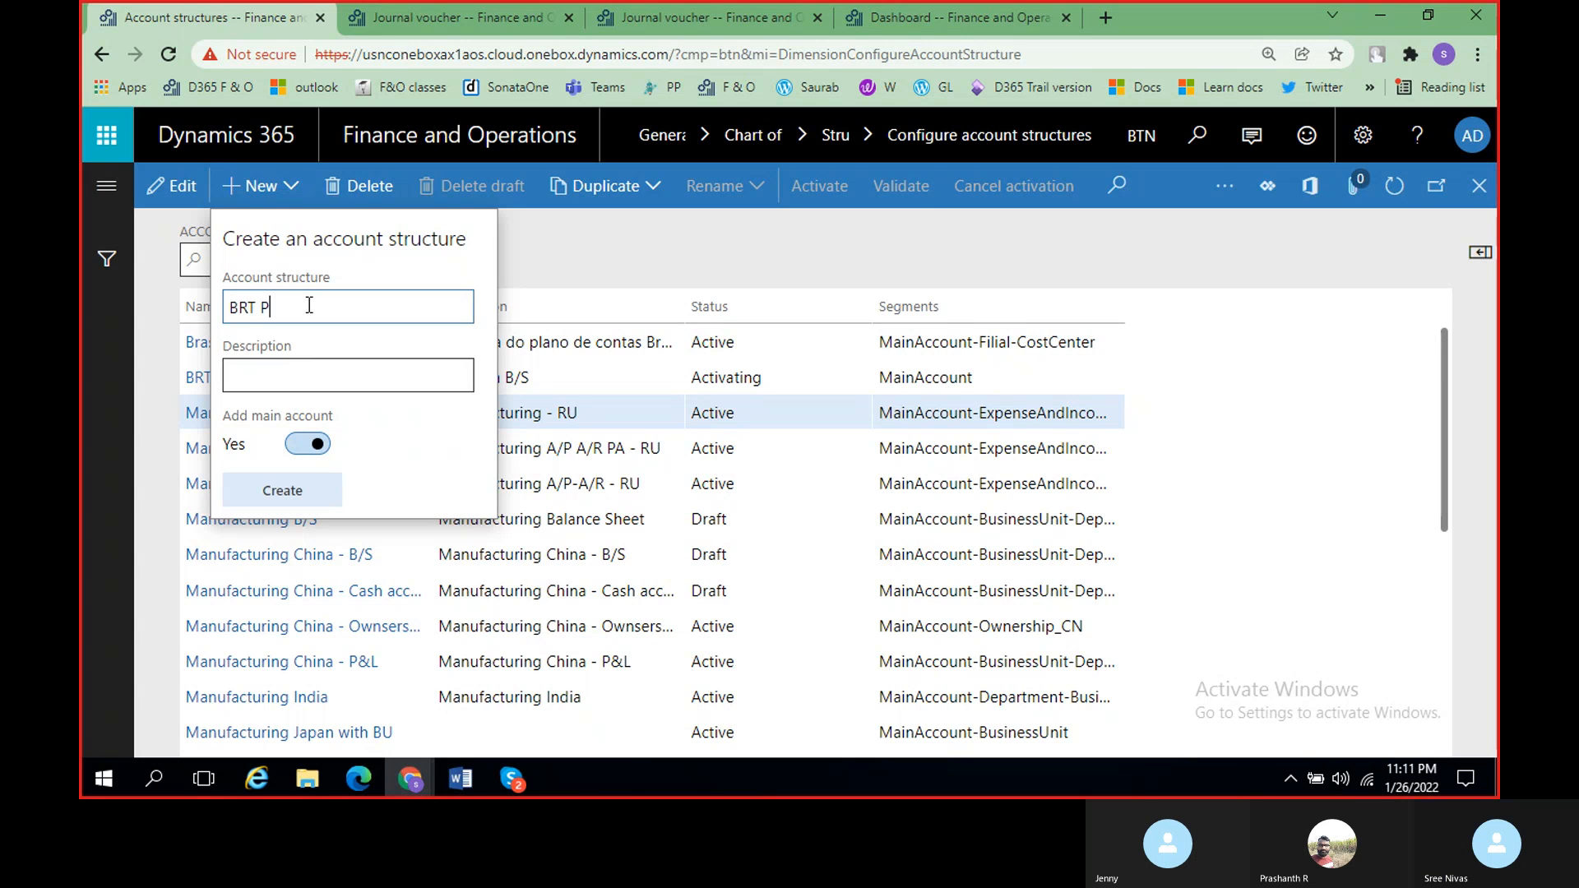
type("/L")
key("Tab")
type("Brtiitannia P/L")
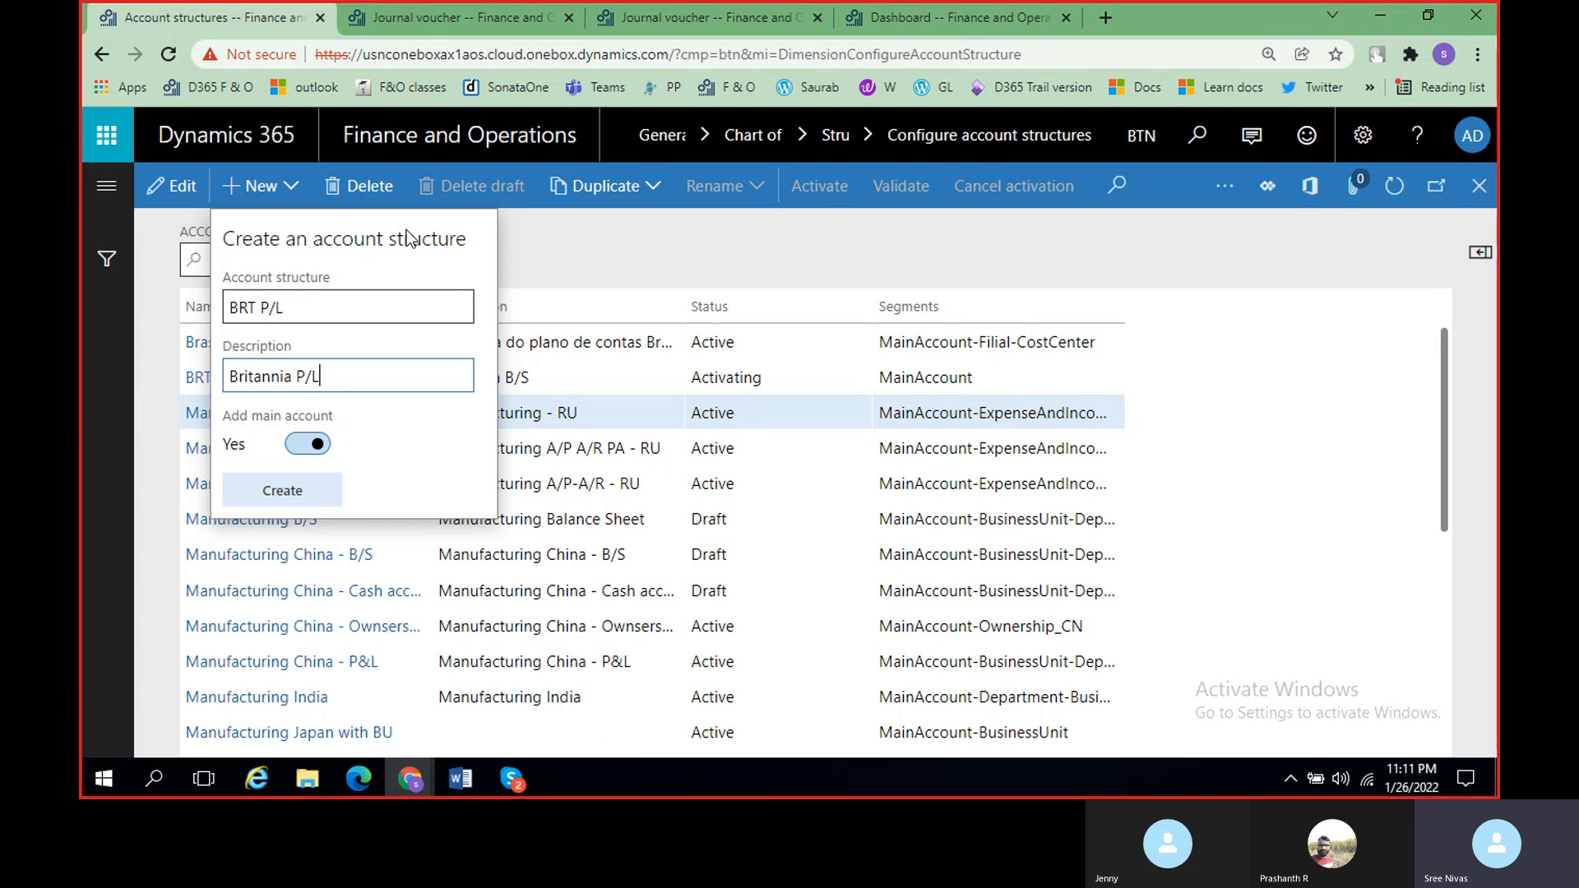
left_click(300, 494)
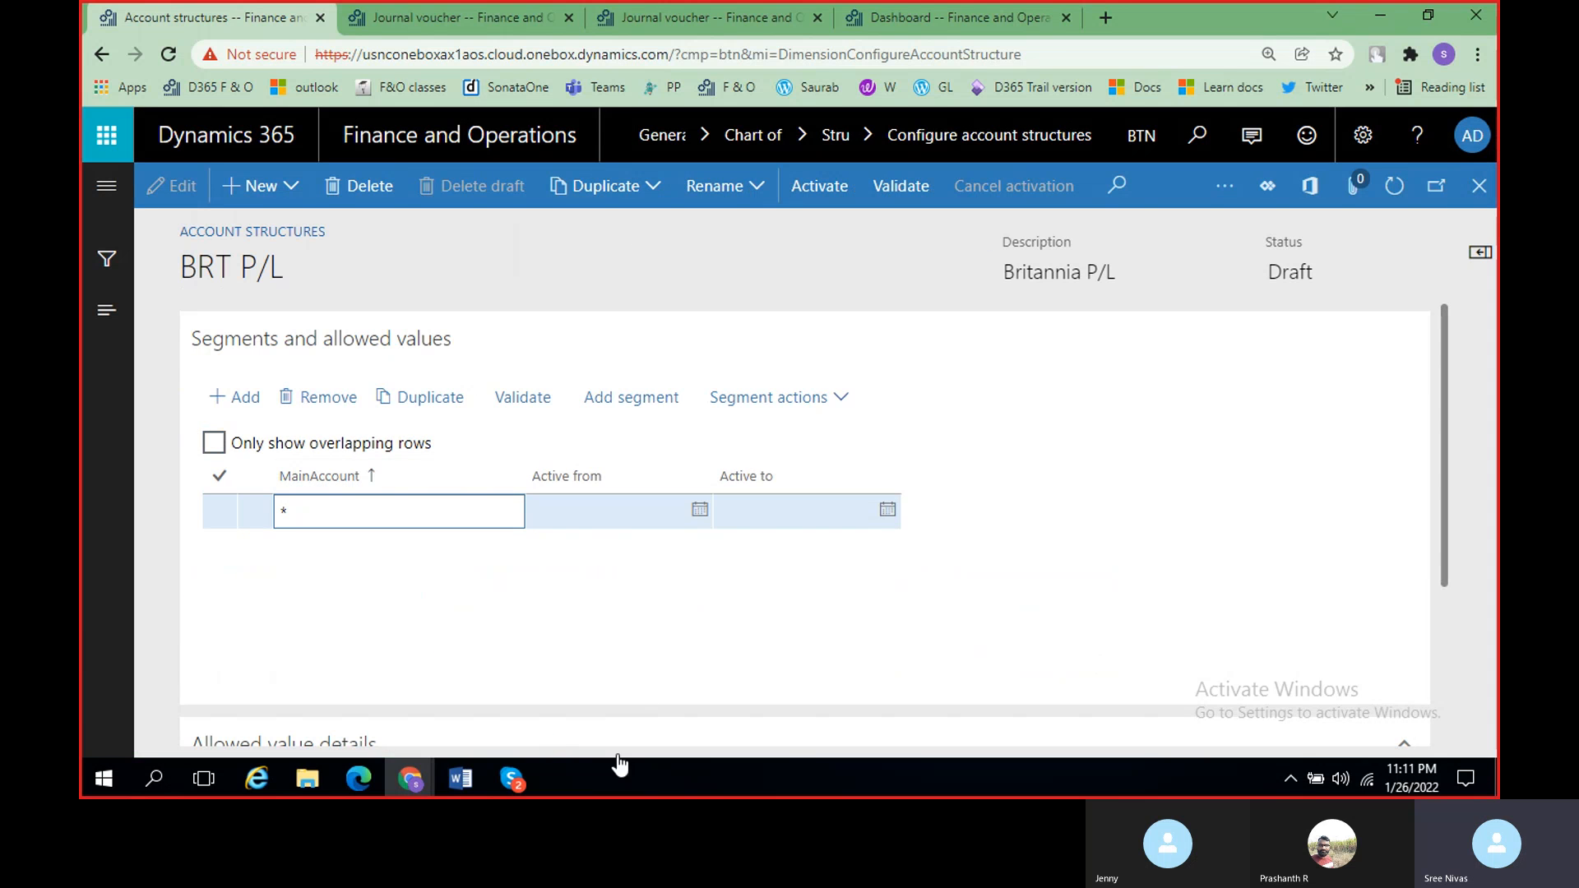
Step: Switch to the Class notes document in Word and review the main account ranges for revenue, expenses and other P&L accounts
left_click(470, 786)
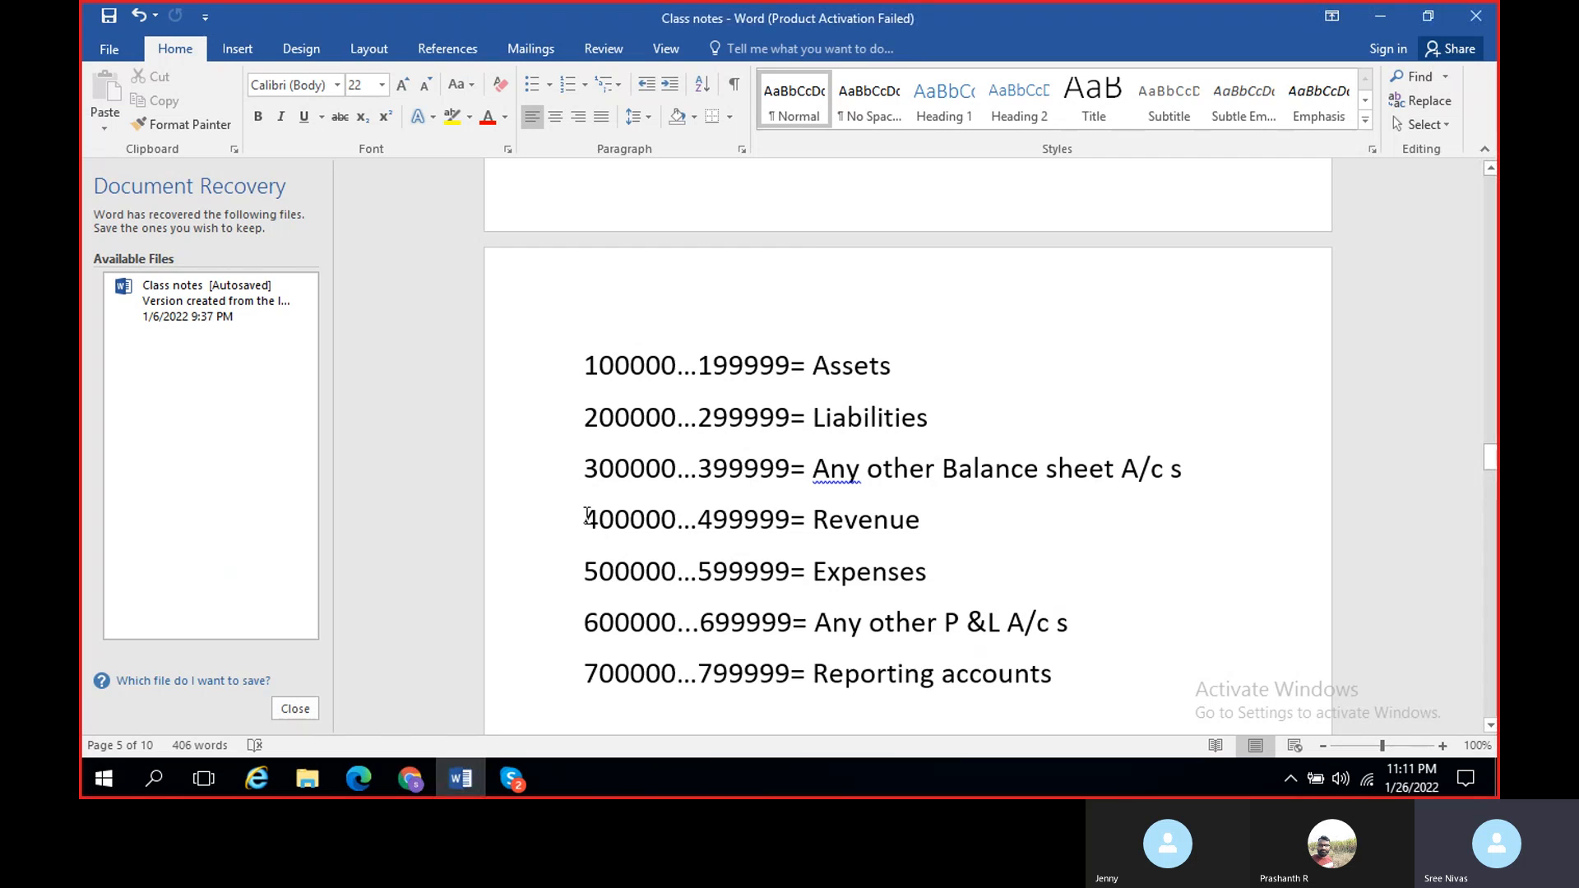
scroll(605, 518, "down", 2)
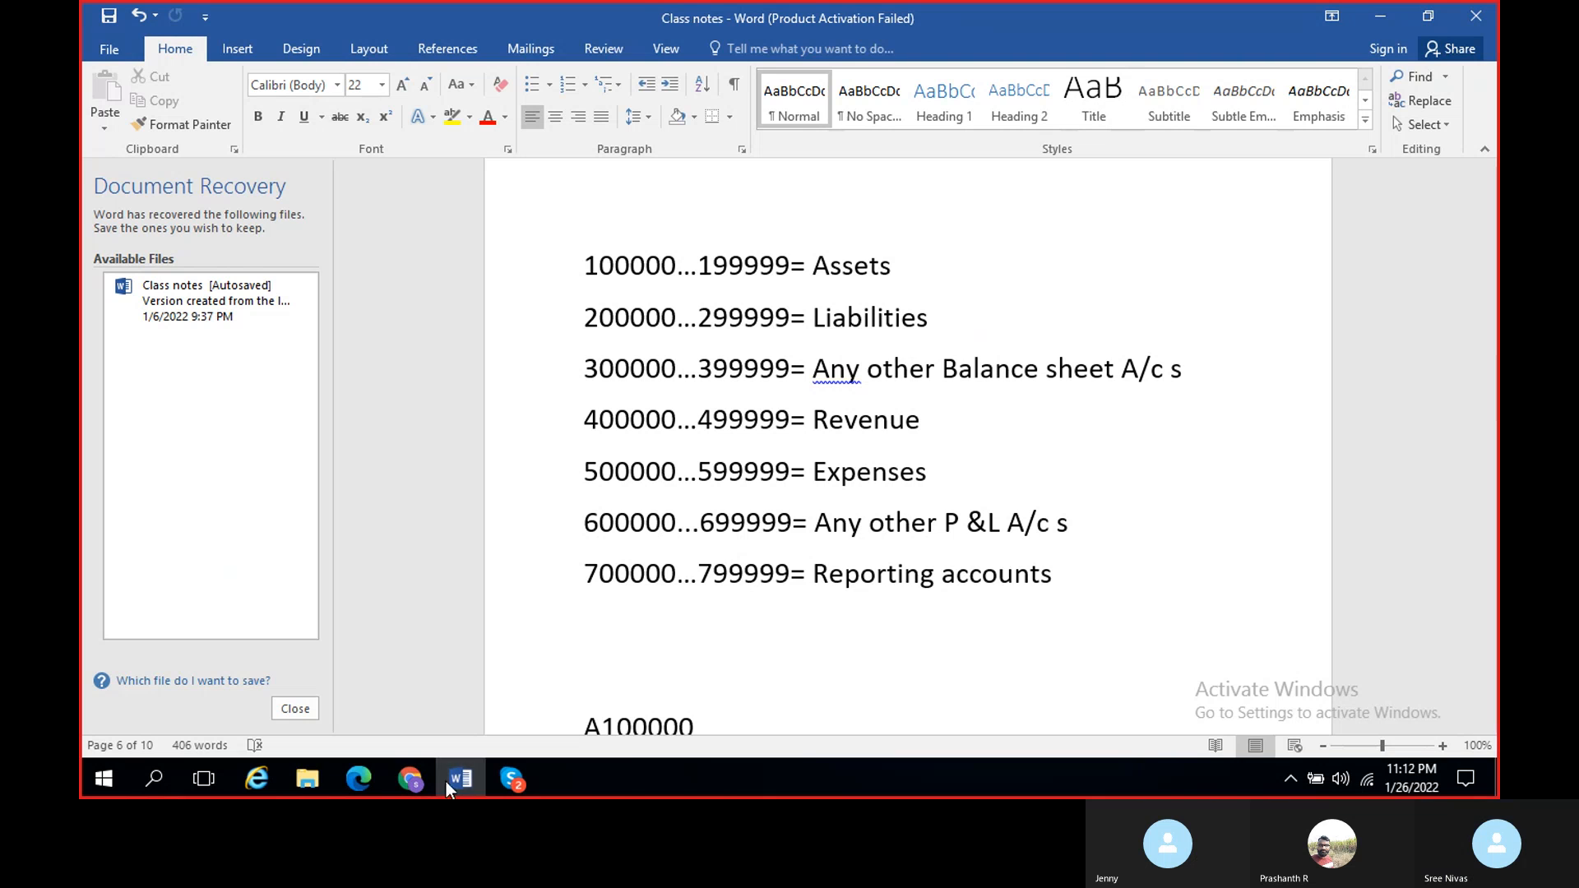
Step: Switch to the Skype call window, toggle the microphone's mute off again, and minimize the window
mouse_move(515, 779)
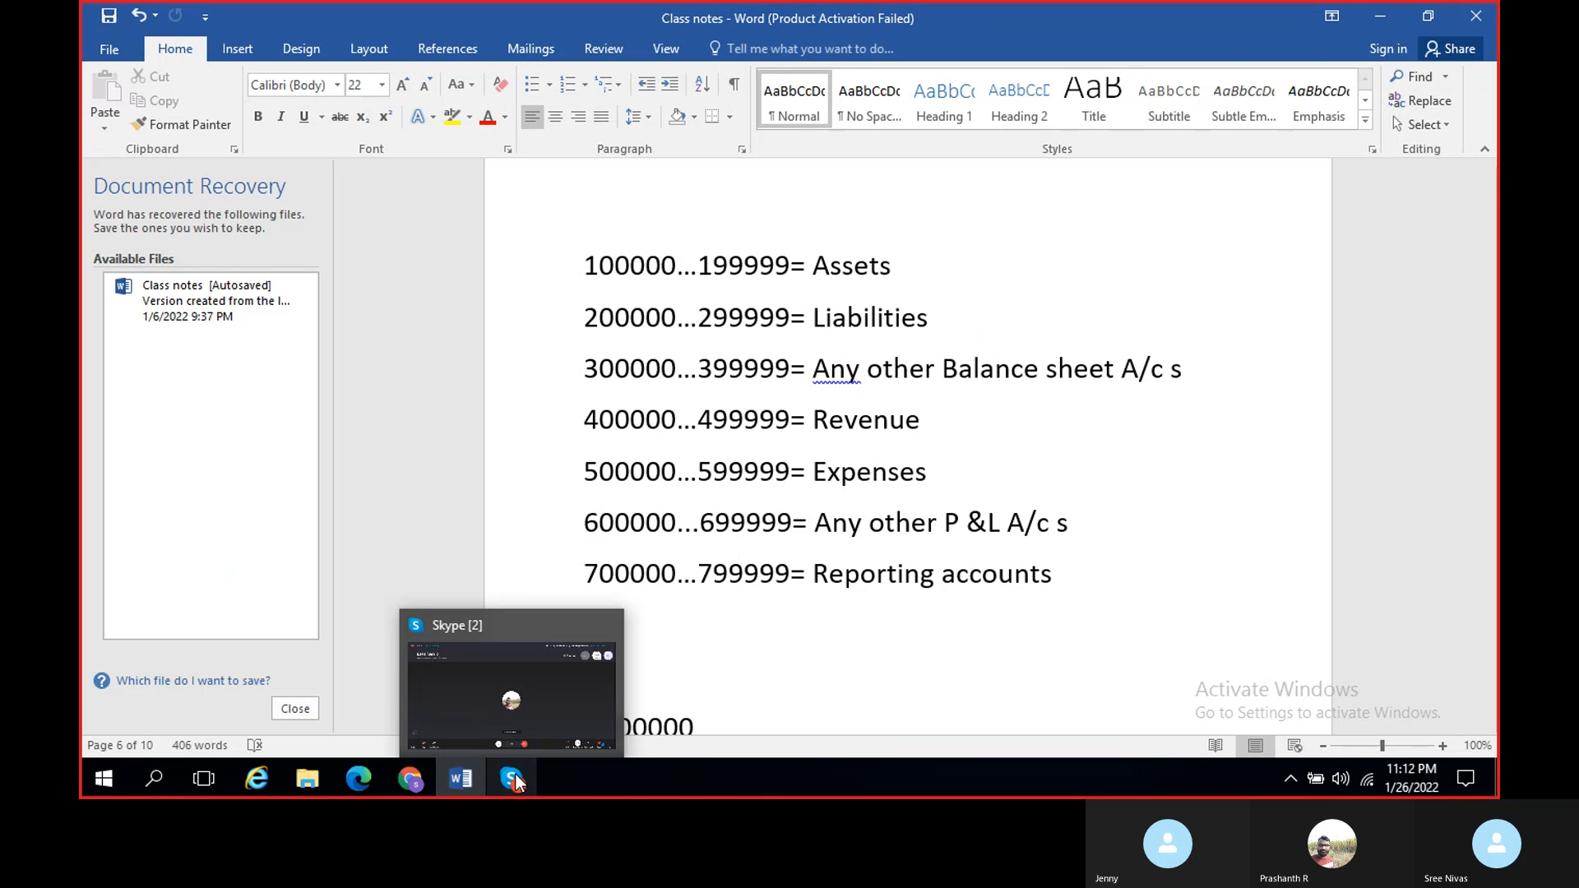
left_click(511, 709)
left_click(687, 722)
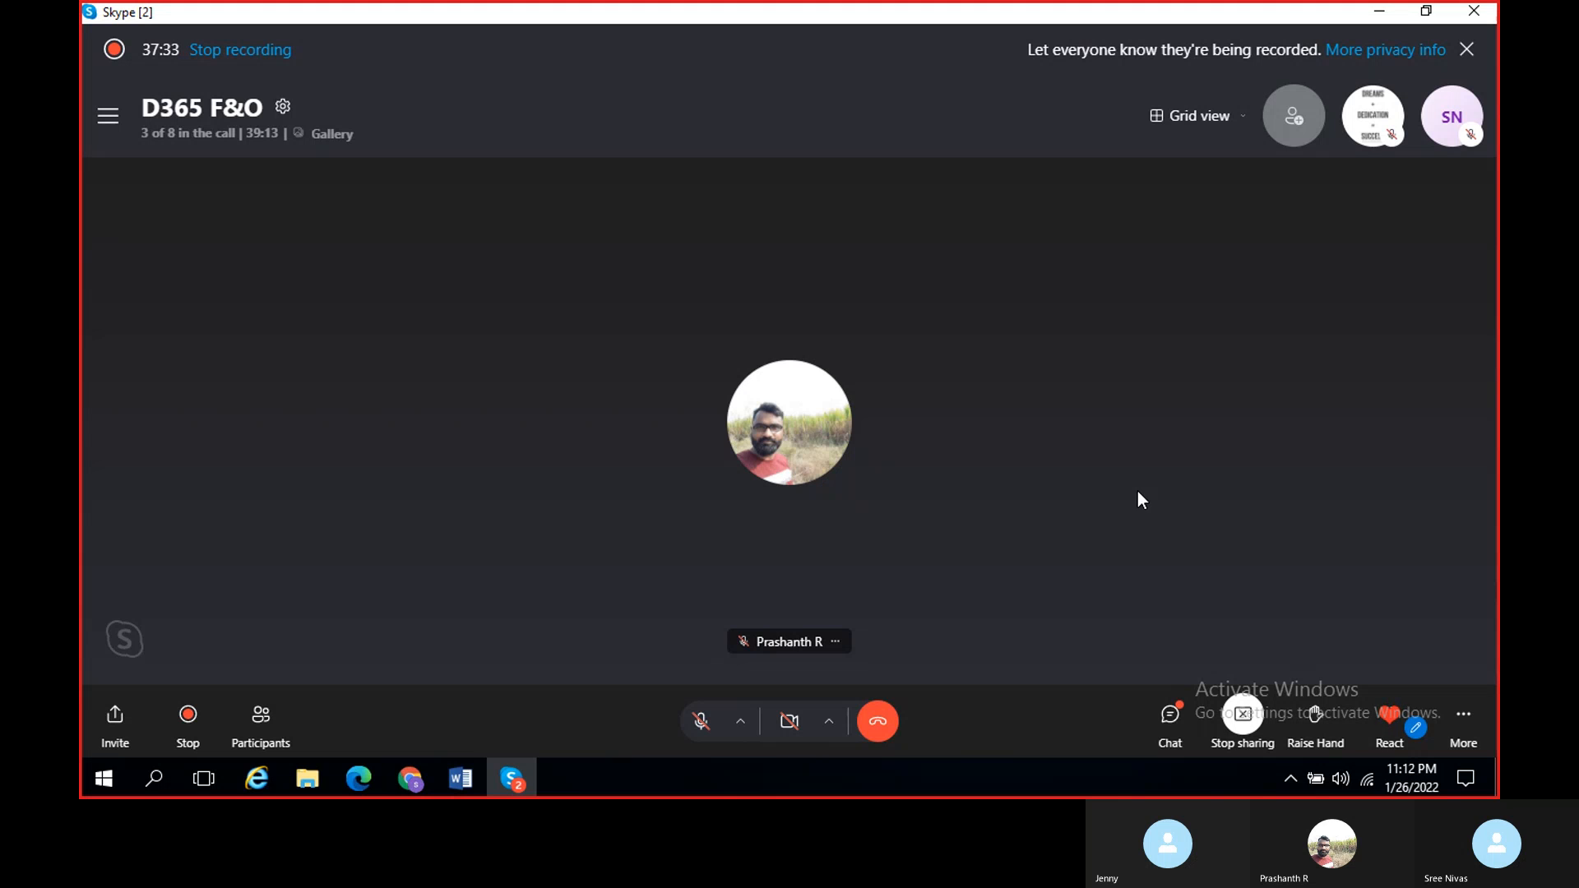
left_click(701, 722)
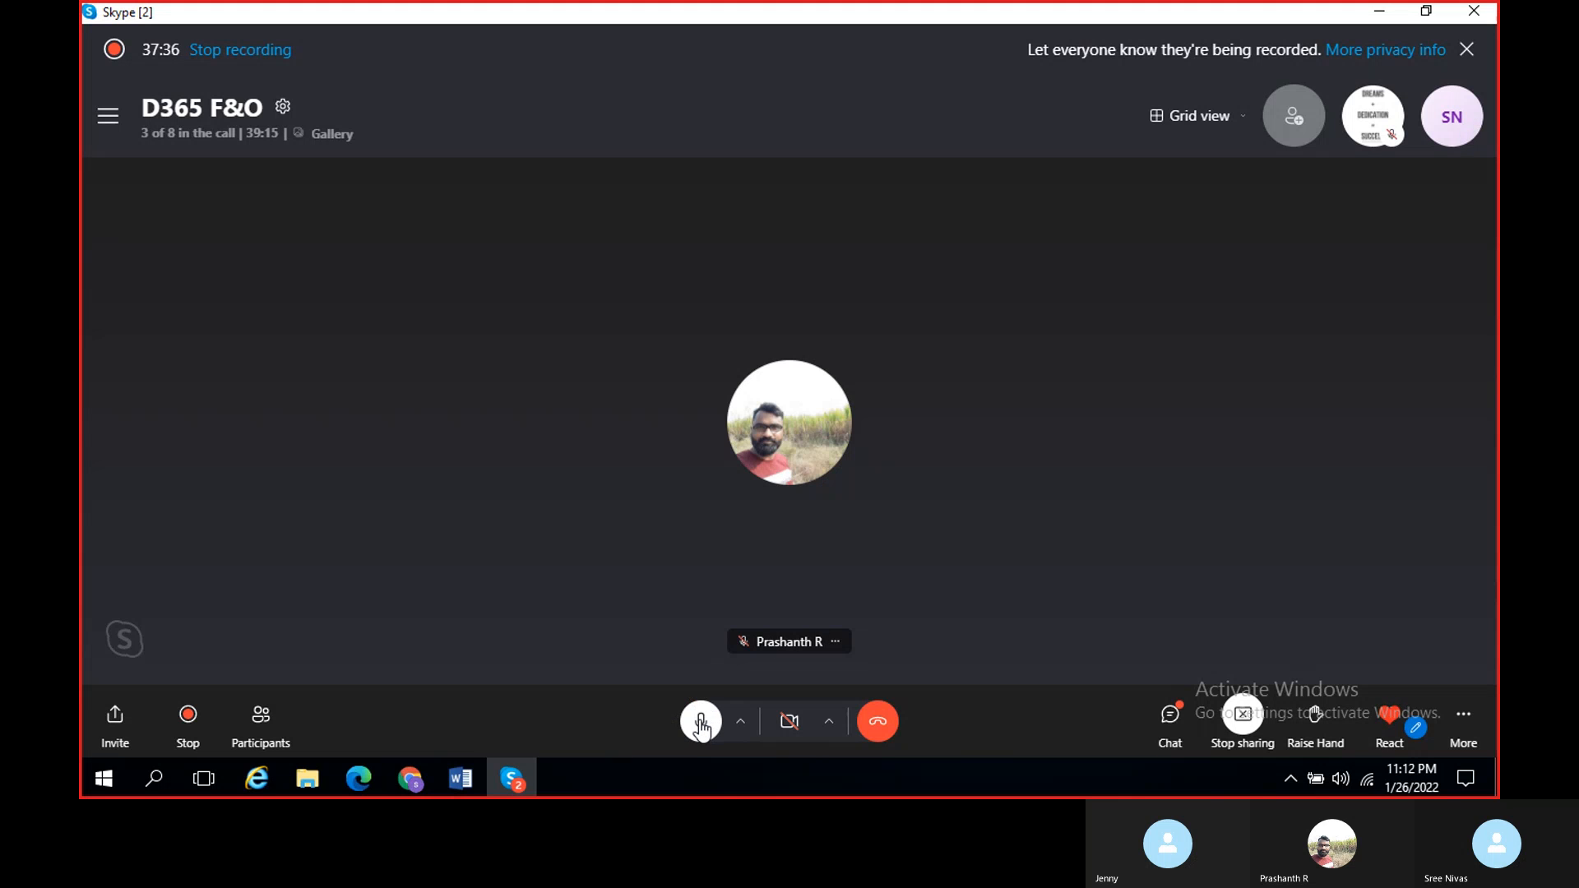
left_click(1381, 11)
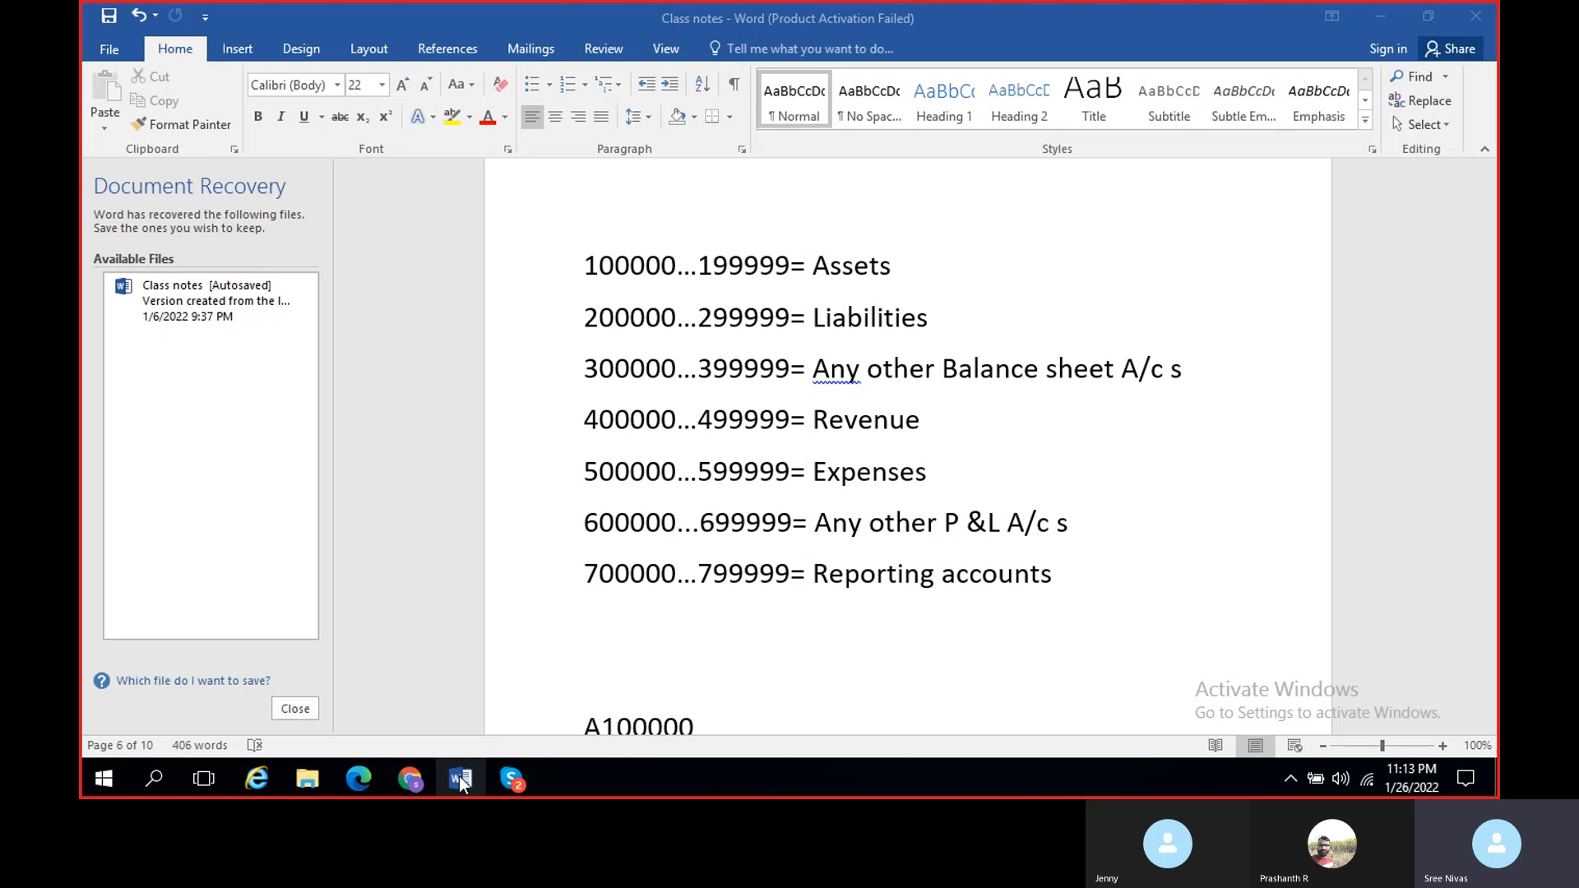
Step: Switch back to Dynamics 365 and set the BRT P/L MainAccount range to 400000..699999, consulting the ranges in the Word class notes
mouse_move(420, 774)
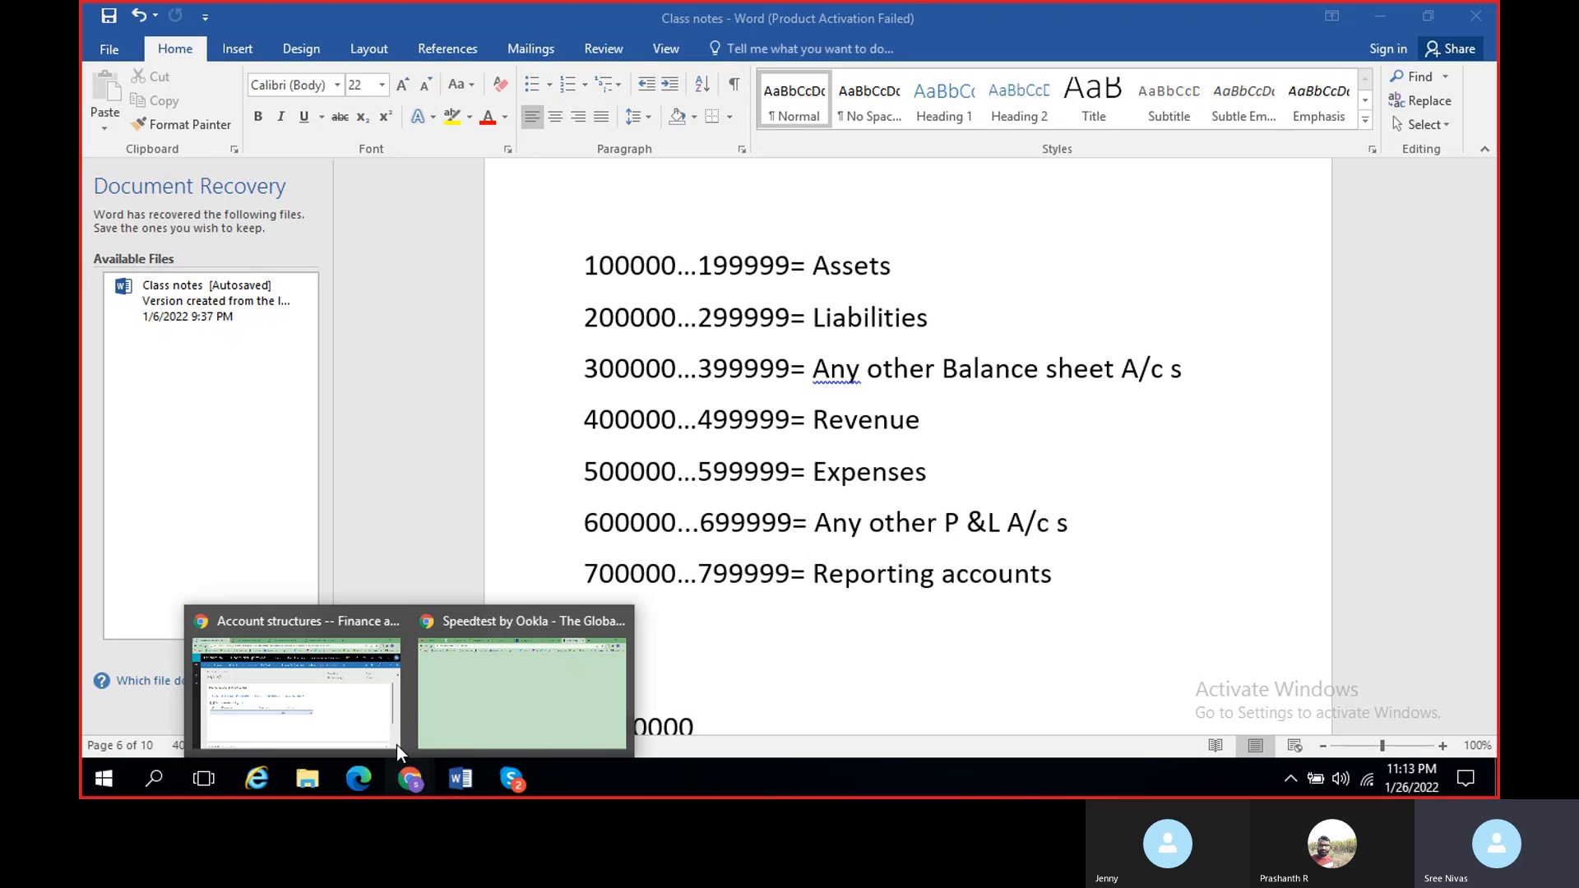
left_click(281, 698)
key("BackSpace")
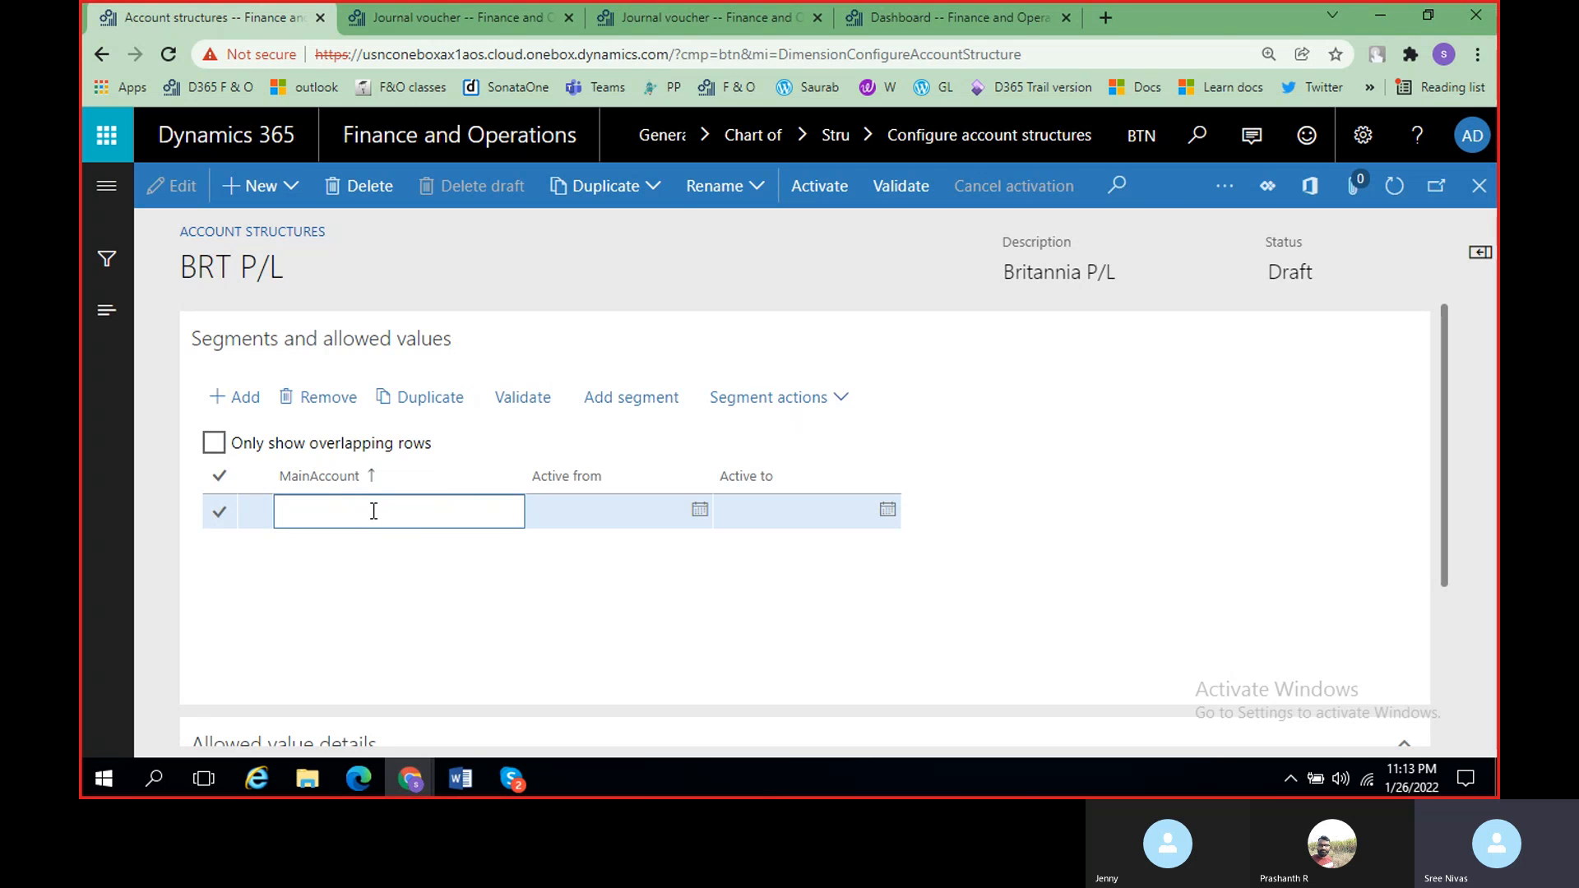
key("alt+Tab")
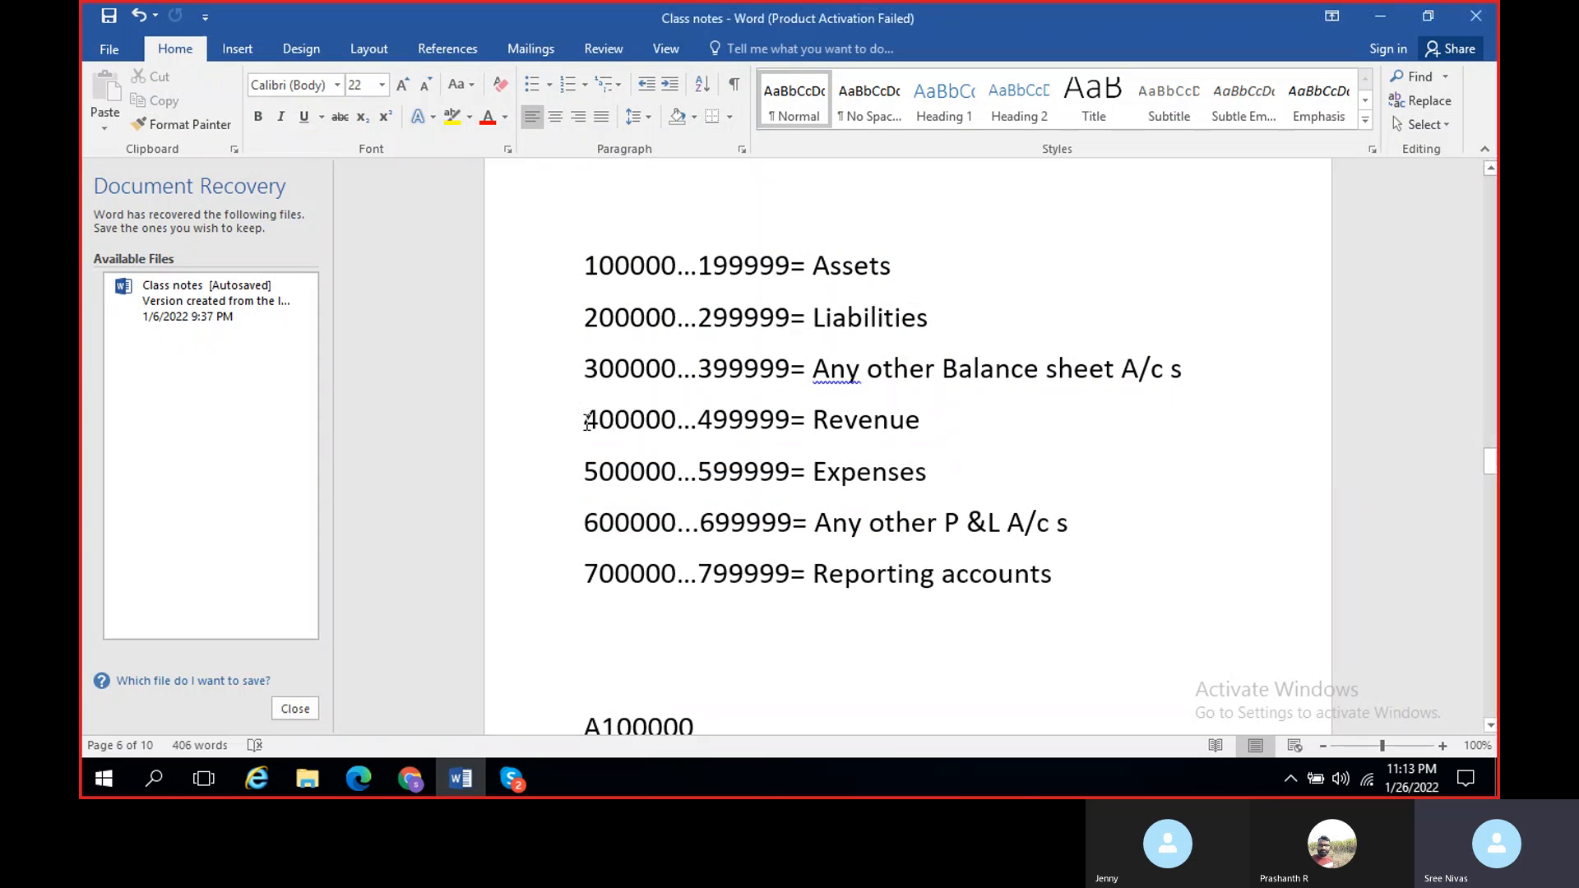
key("alt+Tab")
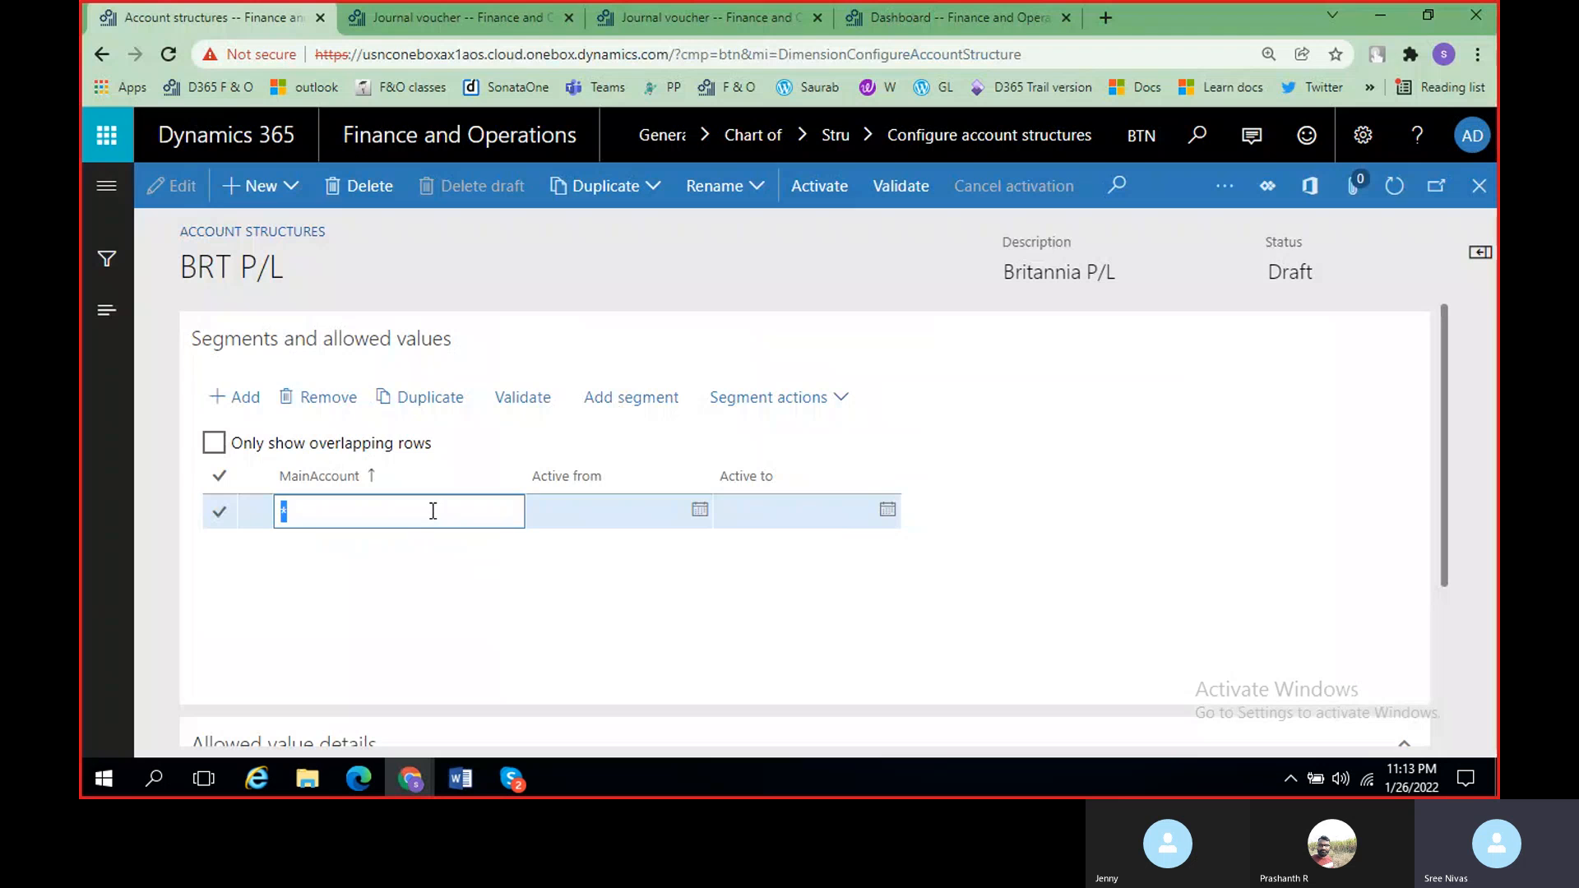
type("400000")
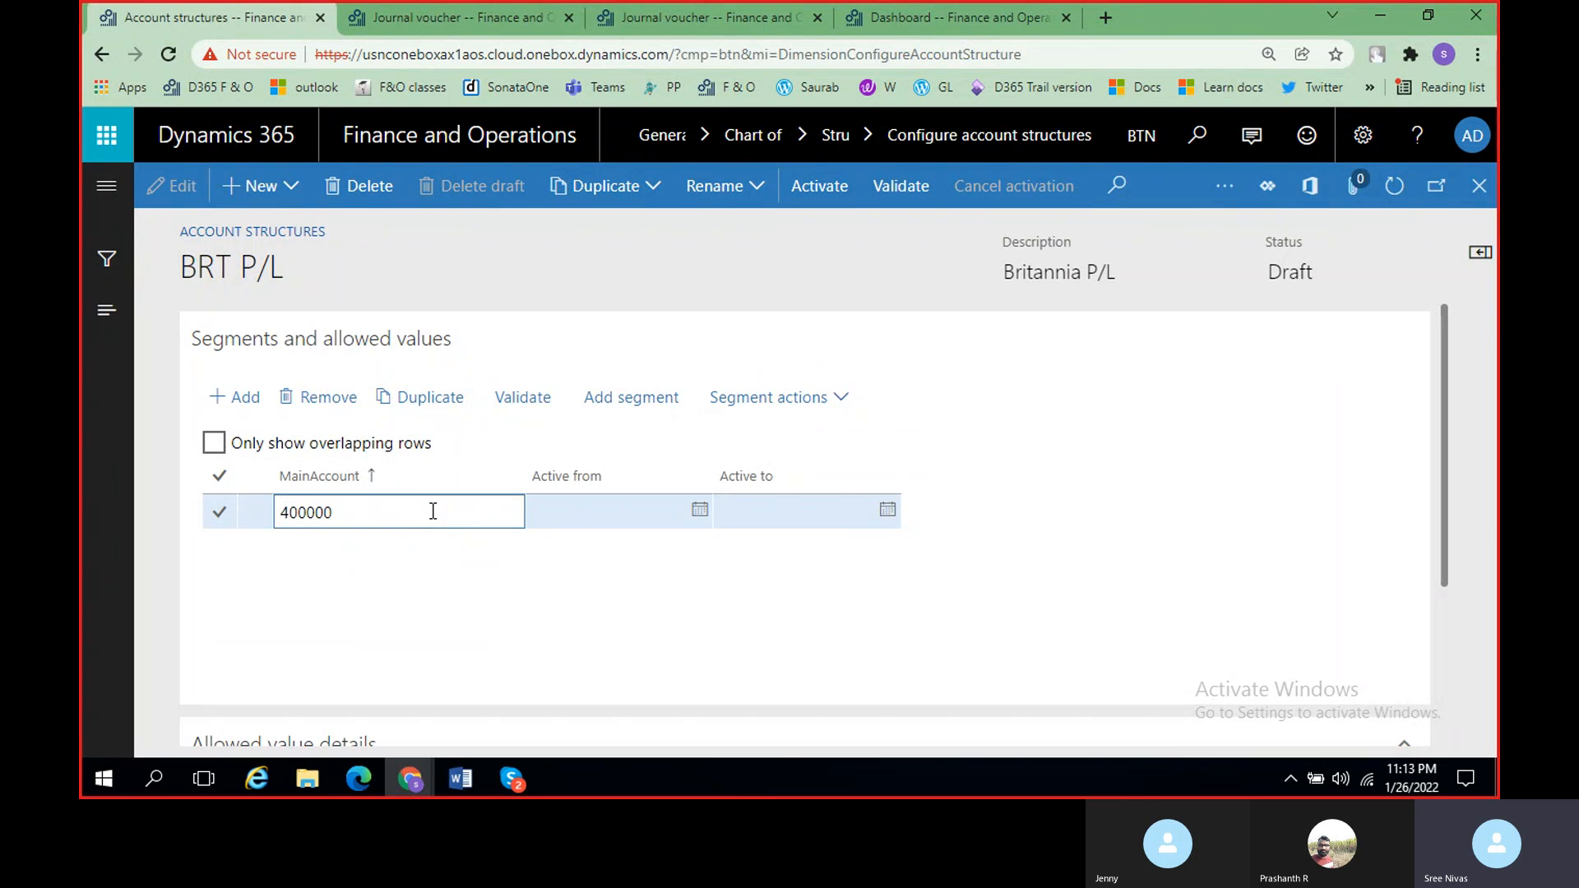
type("..*")
key("alt+Tab")
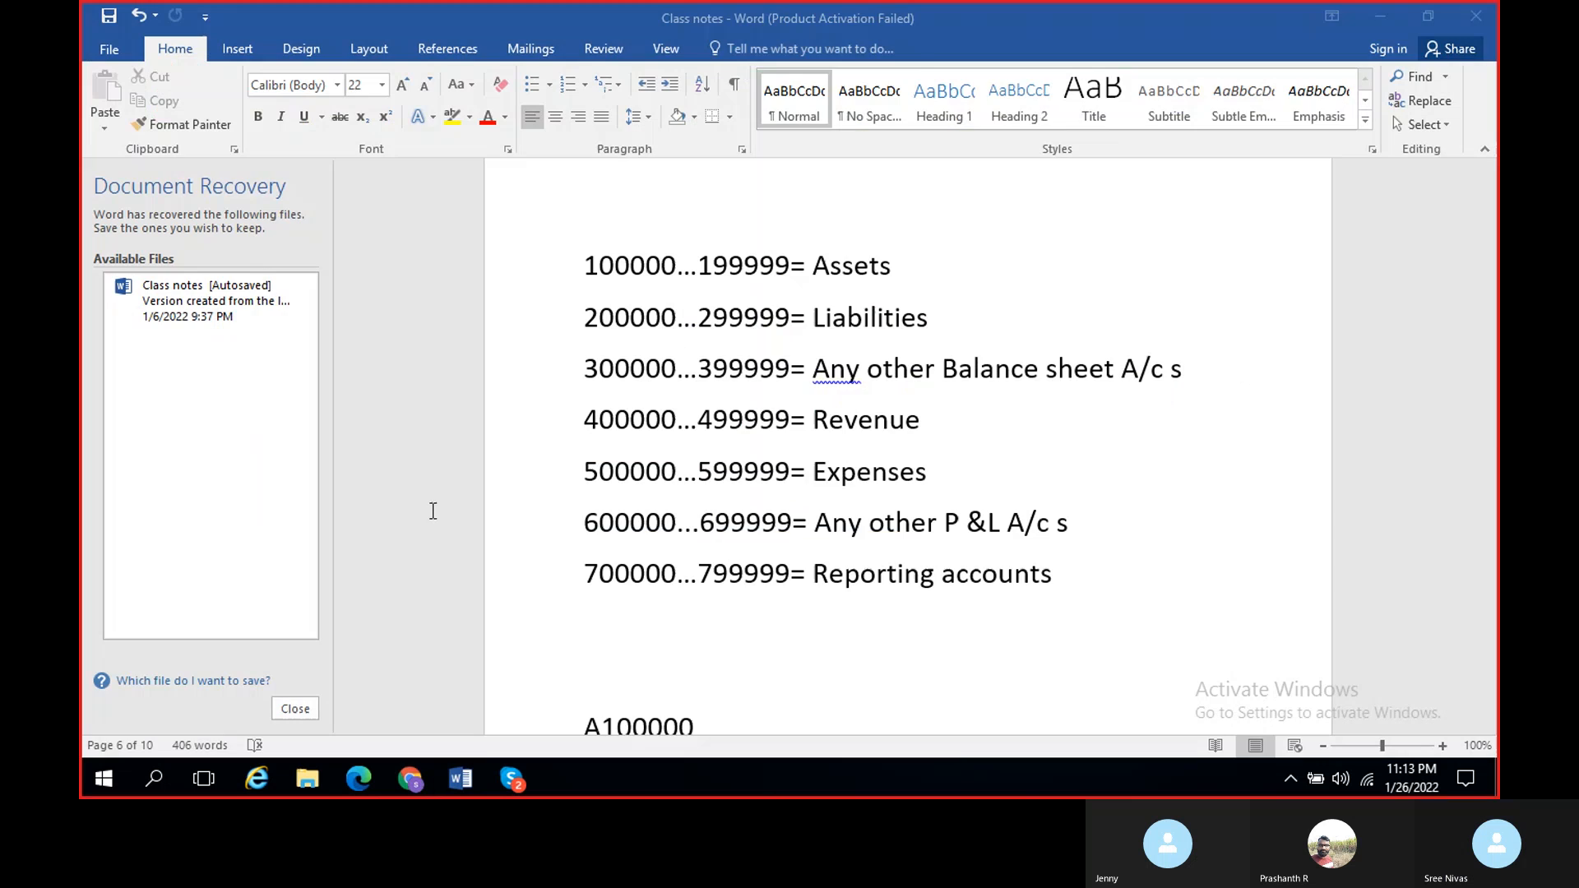
key("alt+Tab")
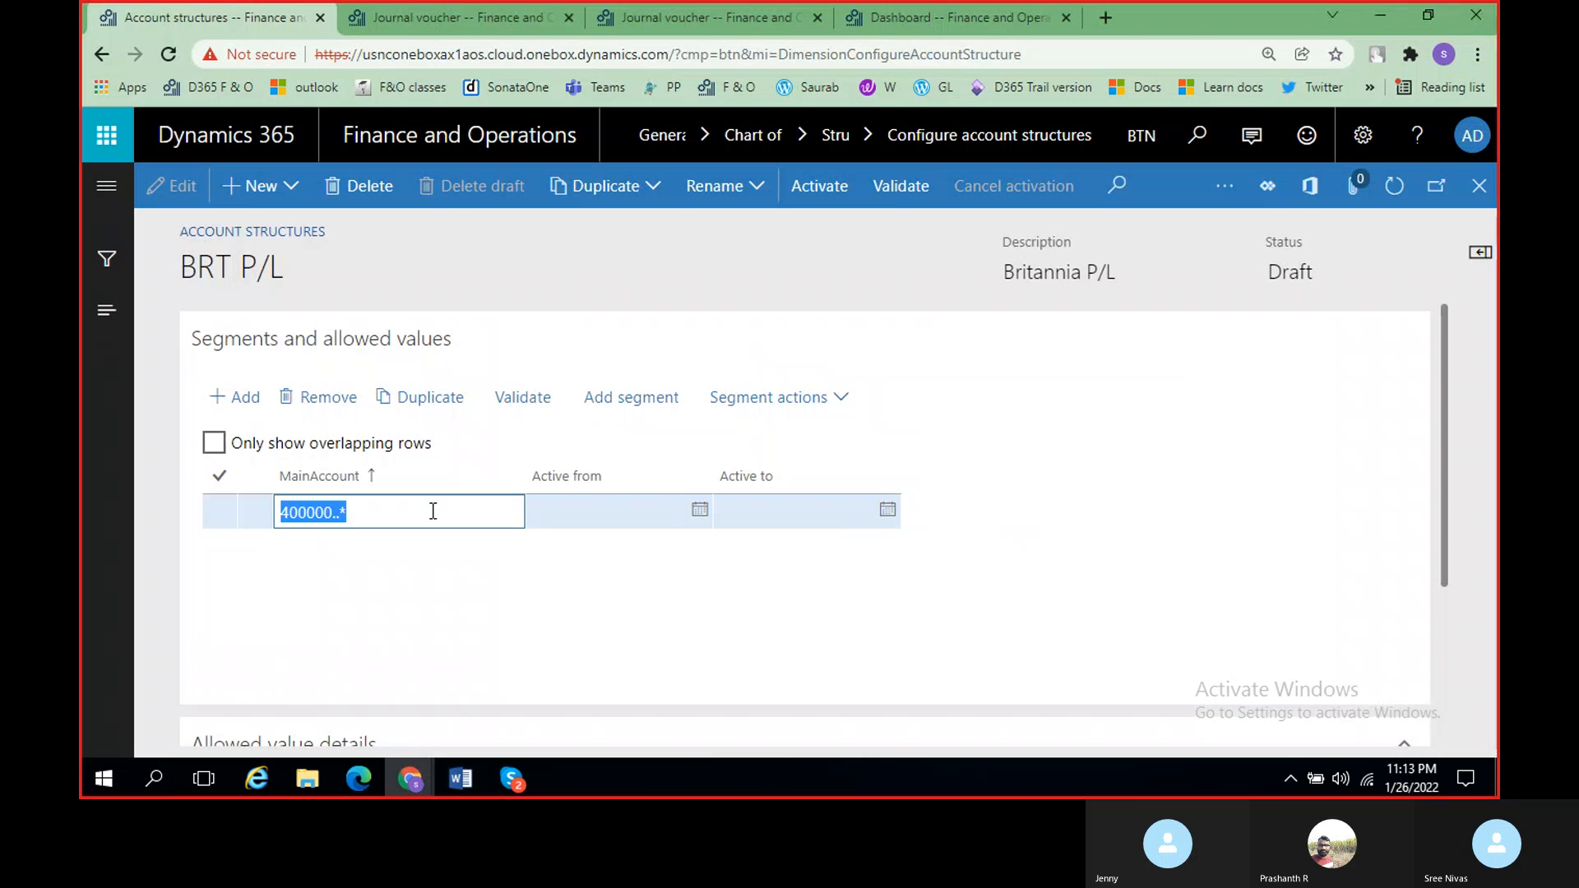
left_click(432, 510)
key("BackSpace")
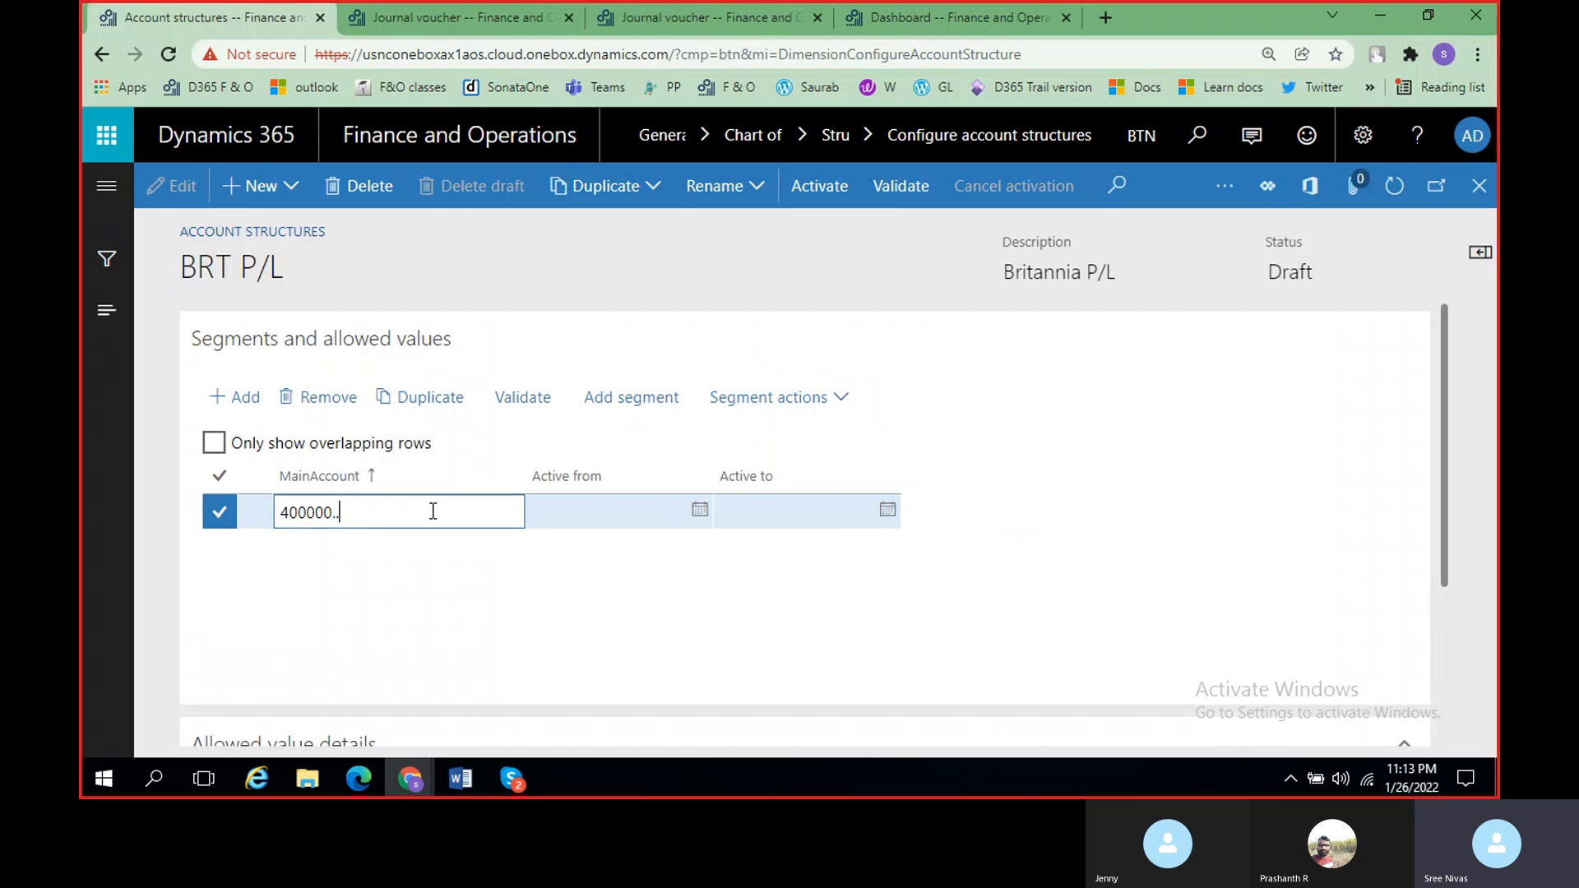
type("69999")
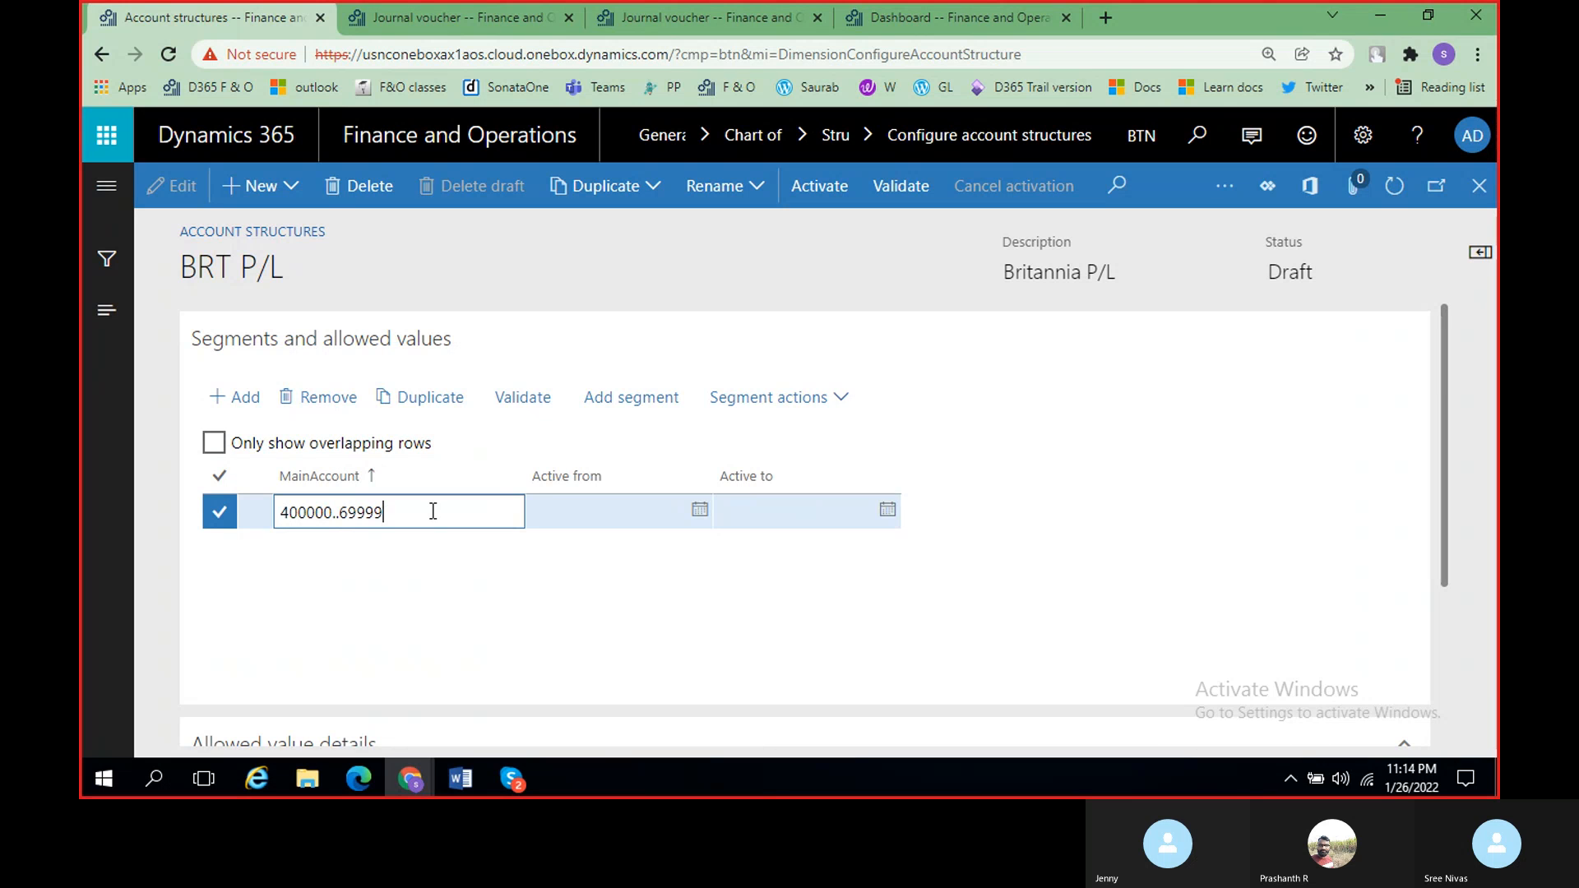
type("99")
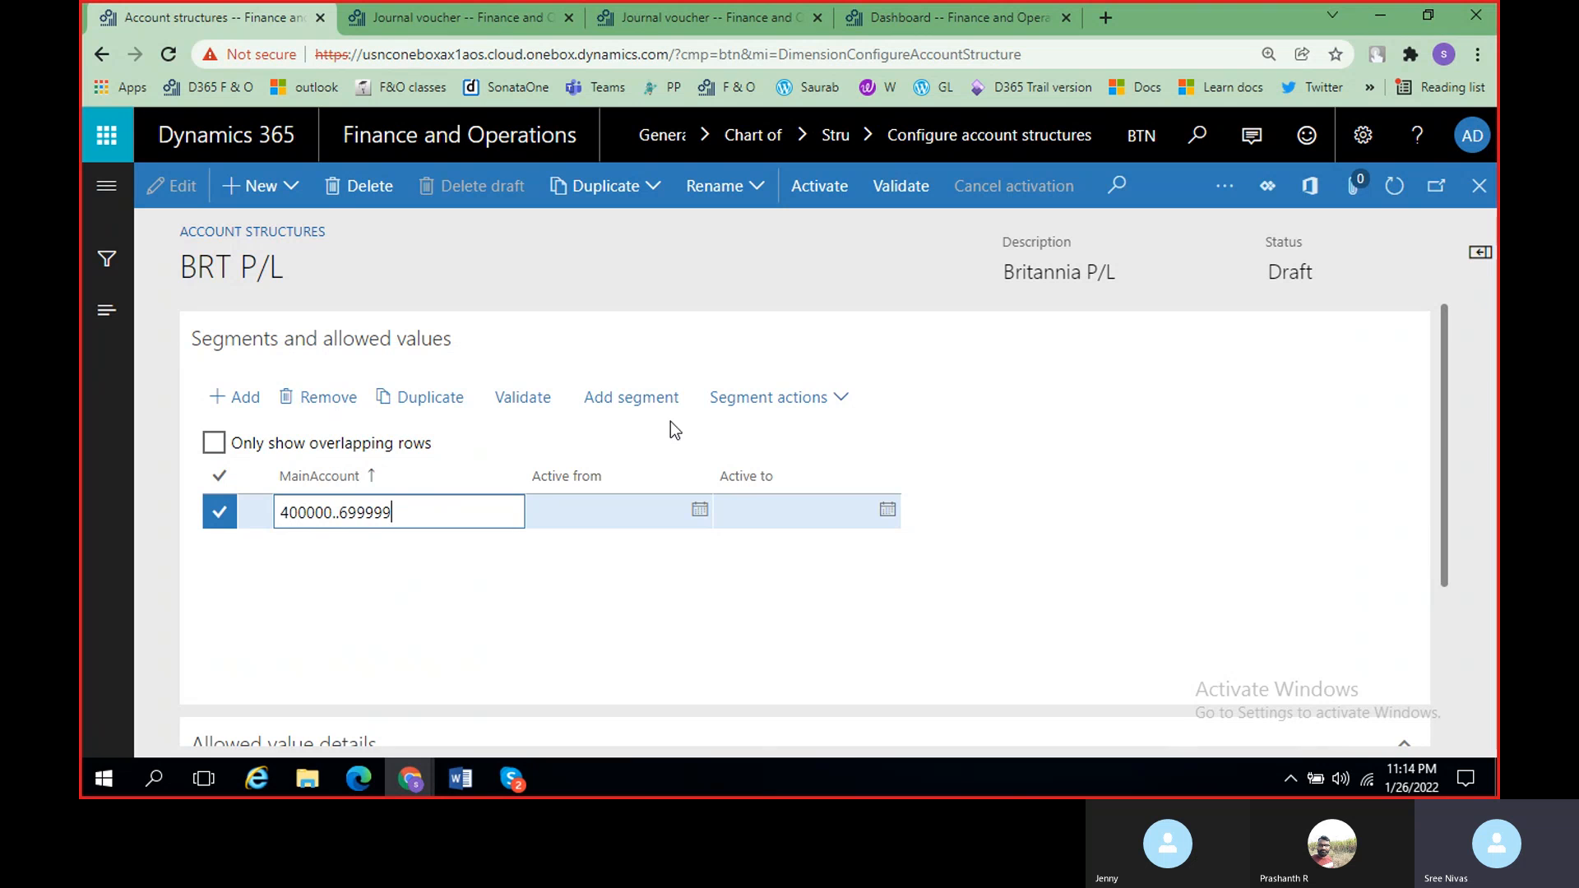
Step: Open the list of financial dimensions available as an additional segment for the BRT P/L structure
left_click(634, 403)
left_click(634, 403)
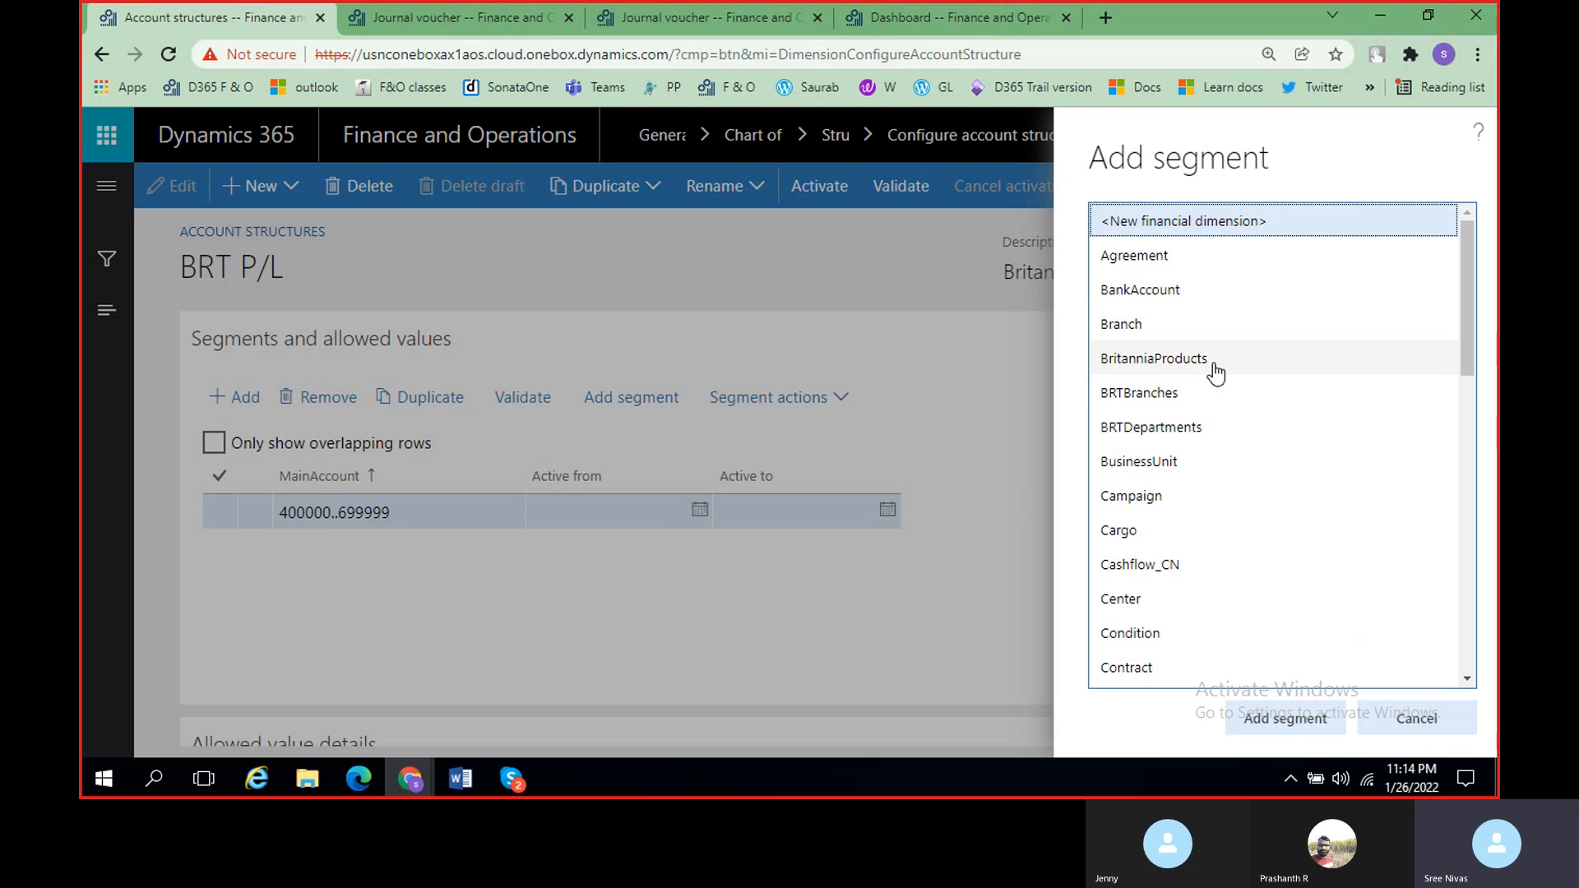
Step: Add the BRTBranches financial dimension as a segment of the BRT P/L account structure
left_click(1175, 405)
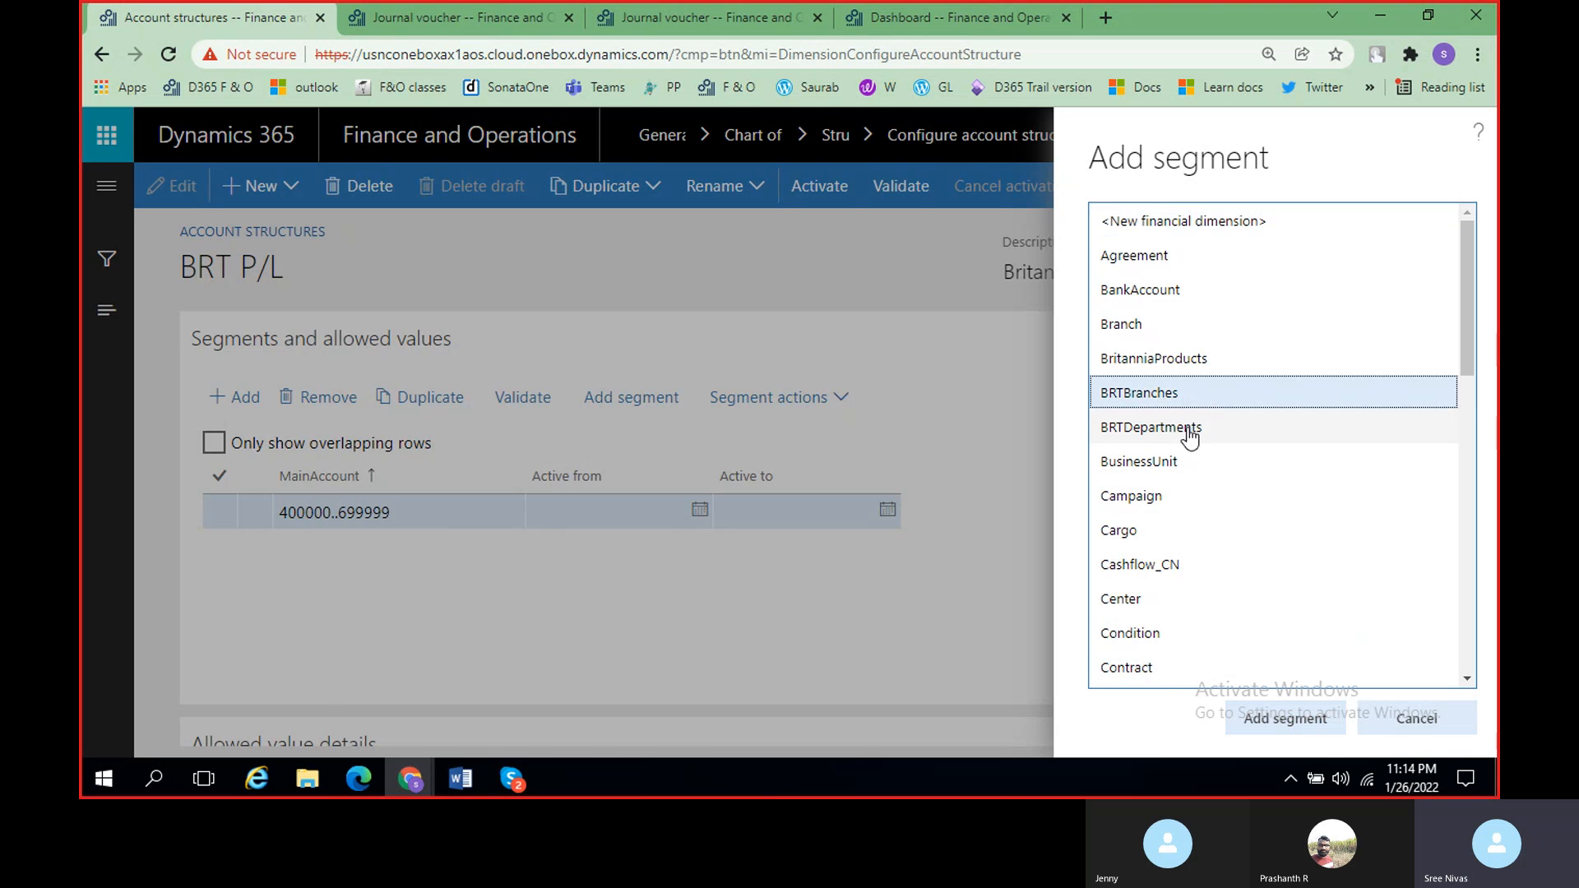
left_click(1311, 719)
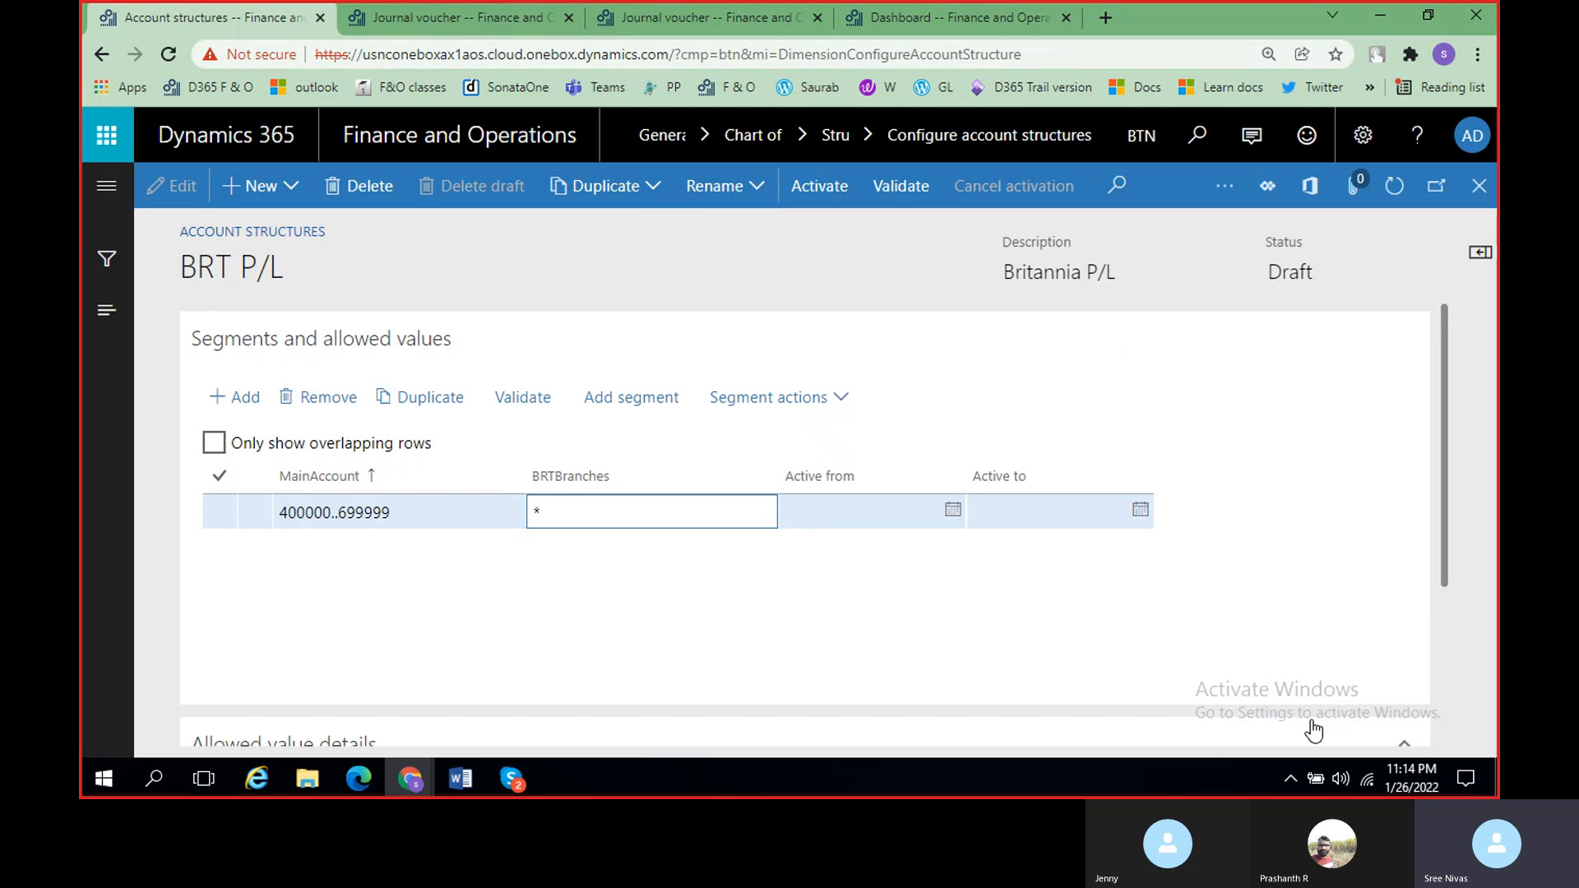
left_click(643, 507)
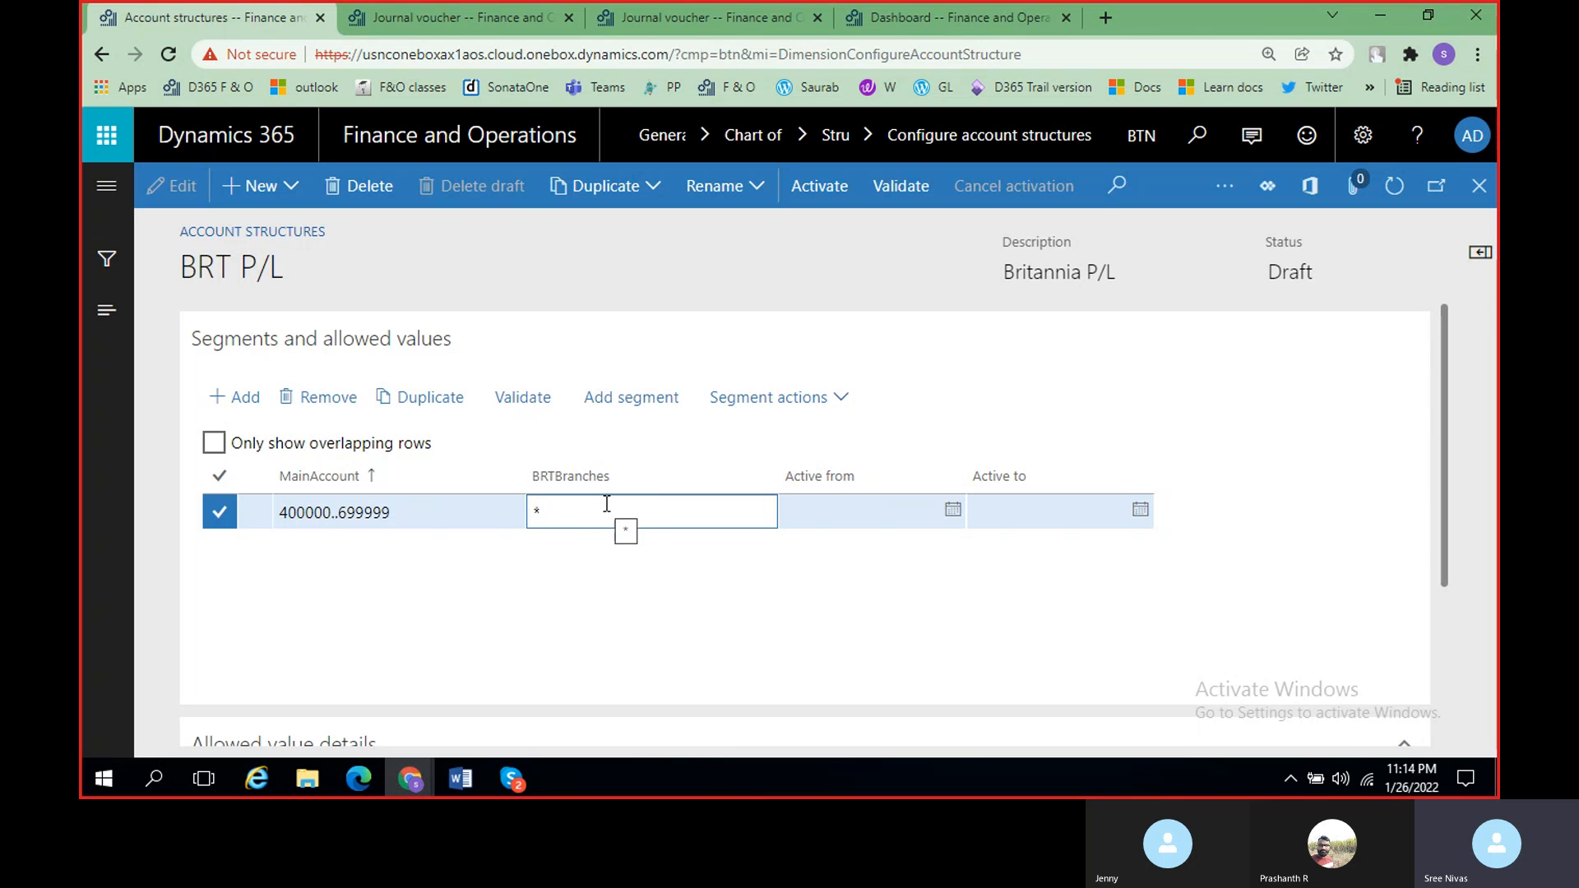
left_click(377, 604)
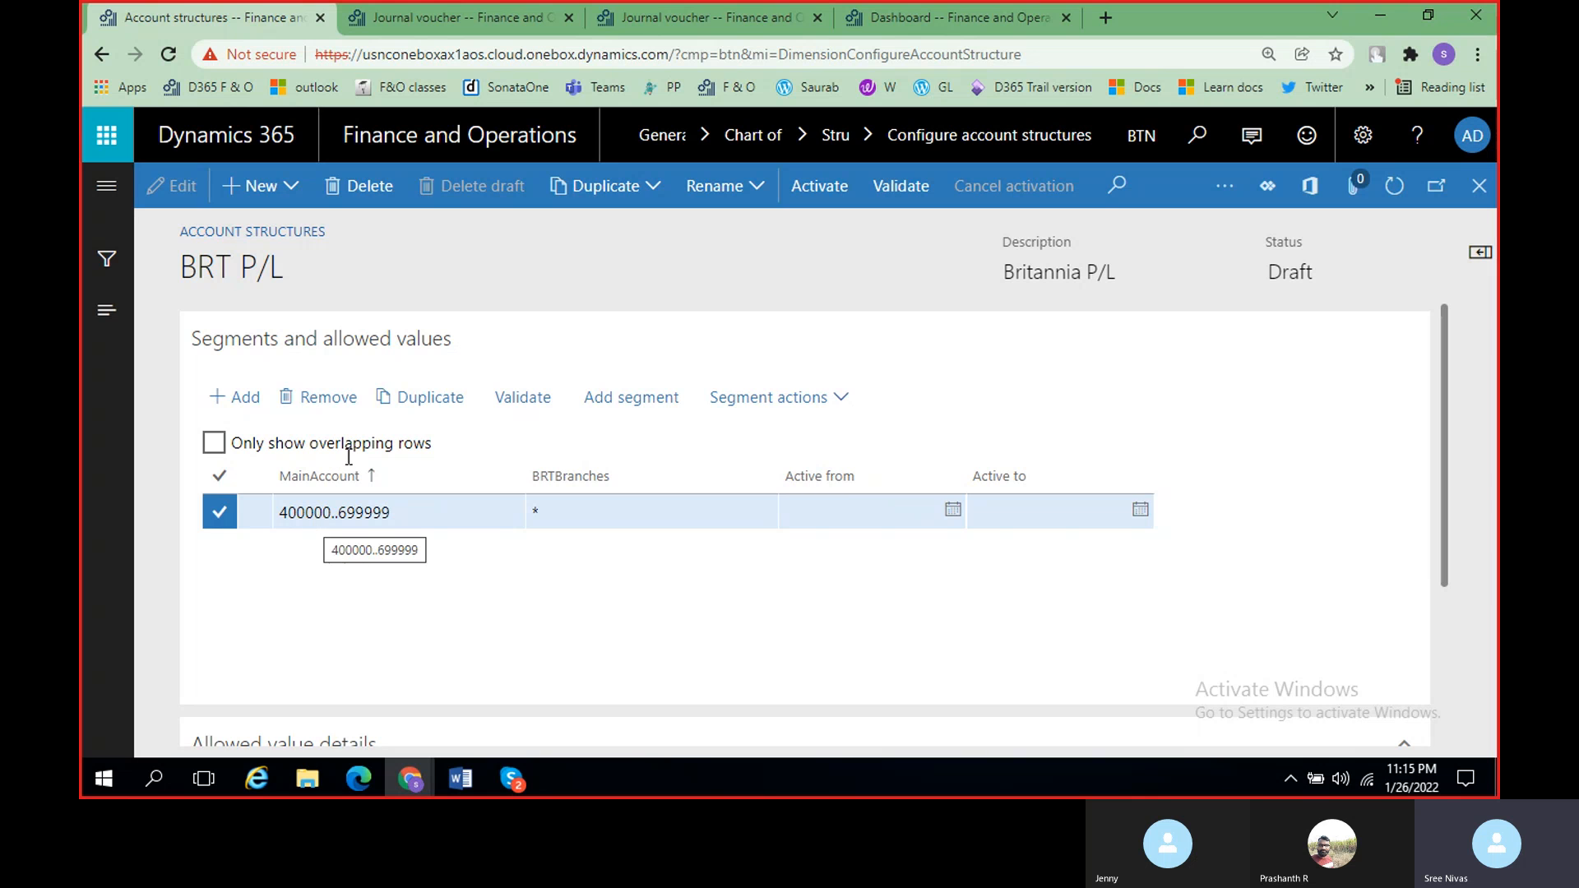
Step: Compare the account segments on the DEMF journal voucher line with the segments of the BRT P/L account structure
left_click(721, 18)
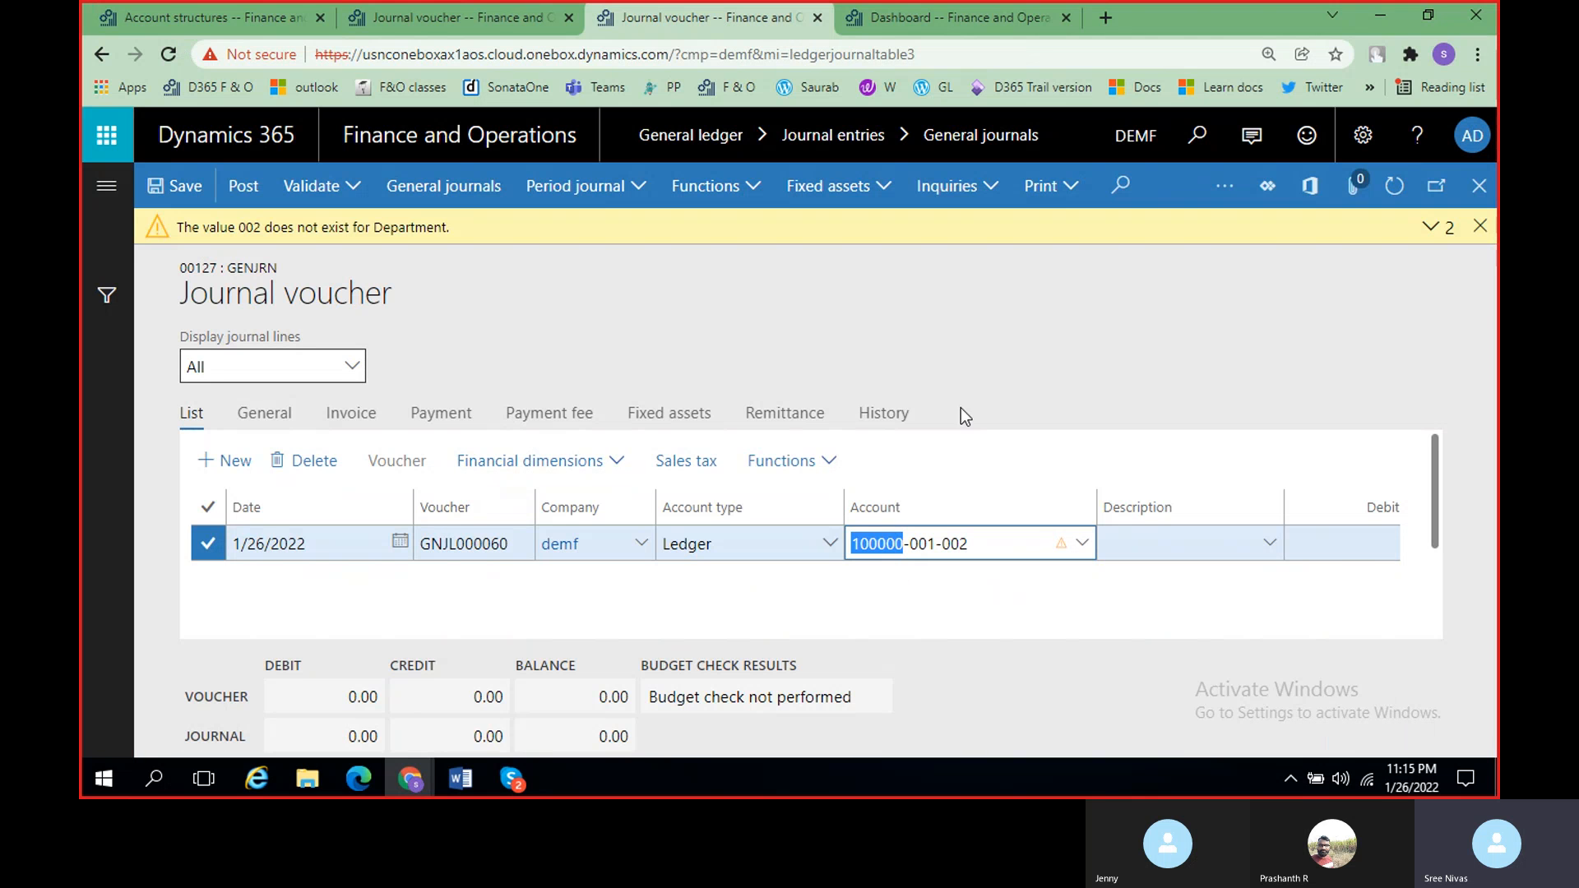
left_click(212, 20)
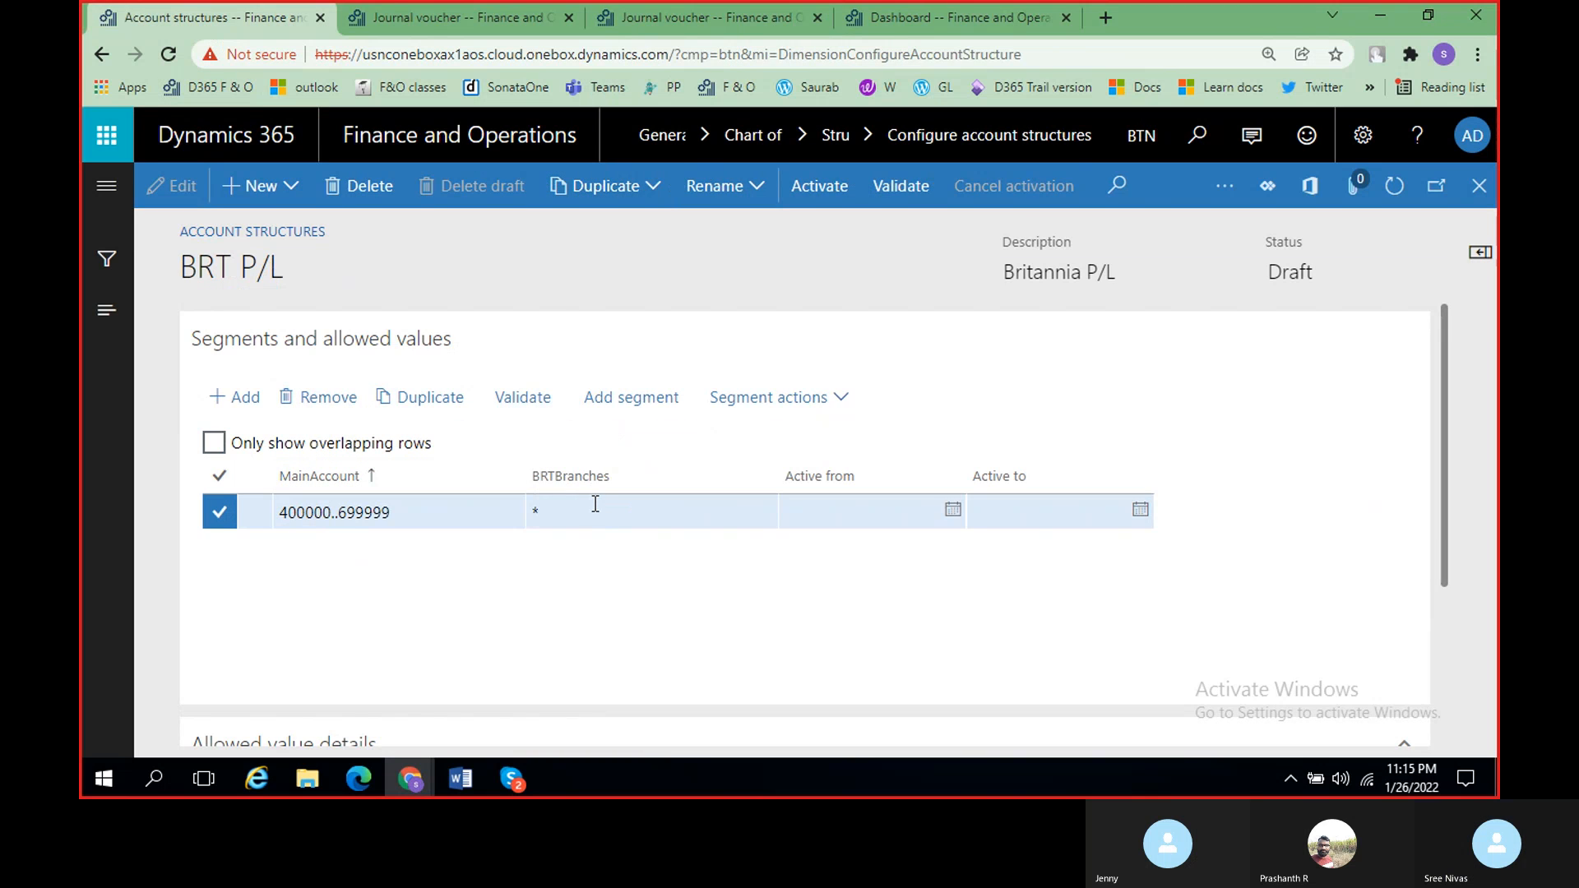
left_click(691, 23)
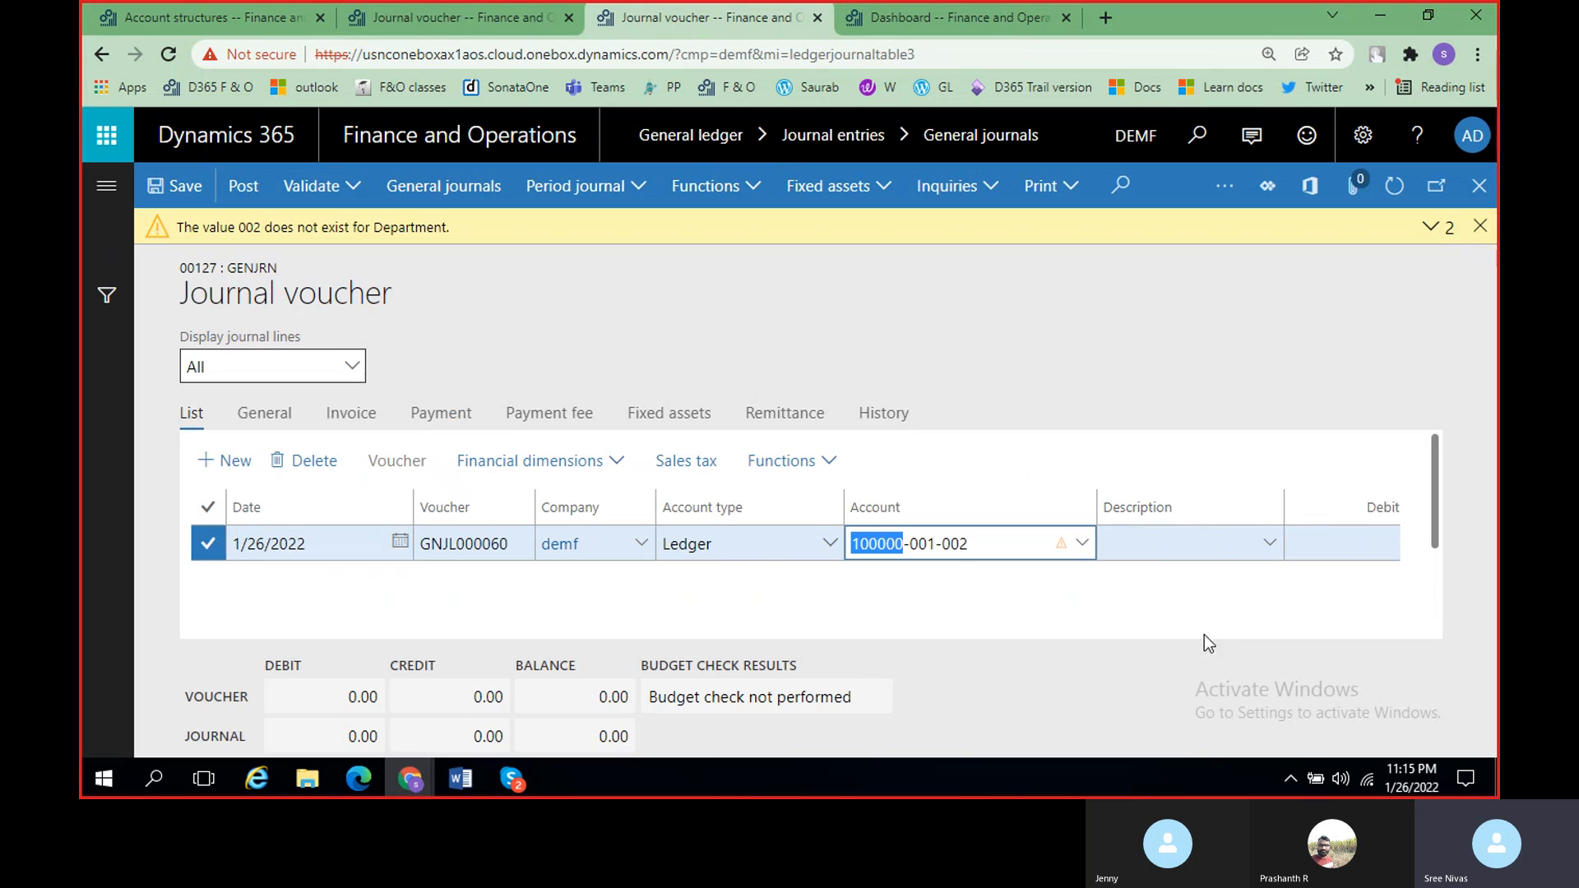
left_click(1082, 543)
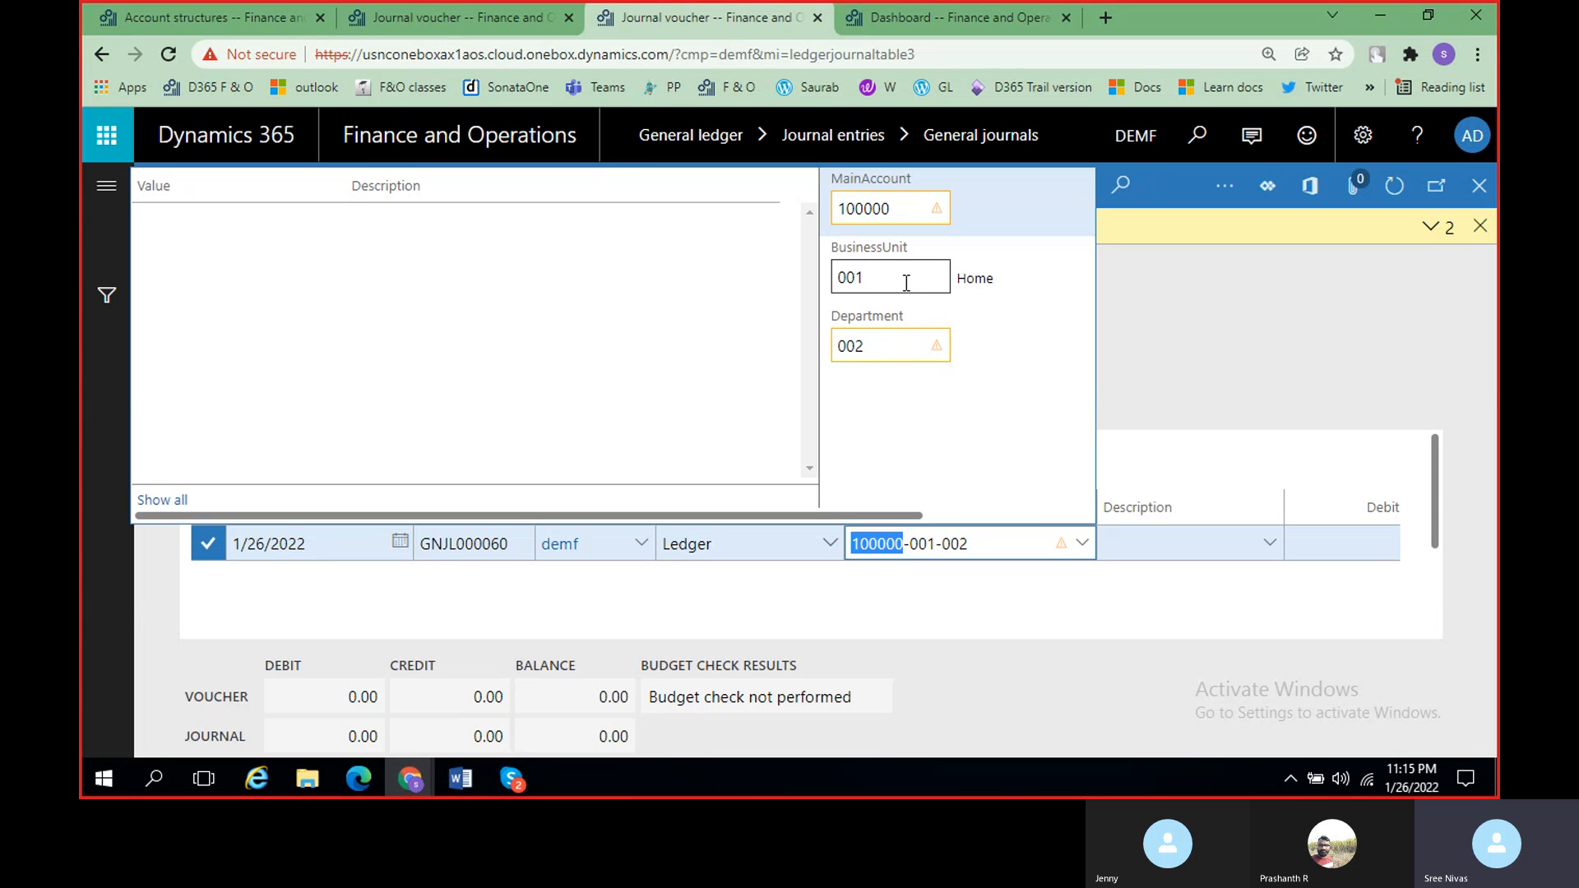
left_click(221, 11)
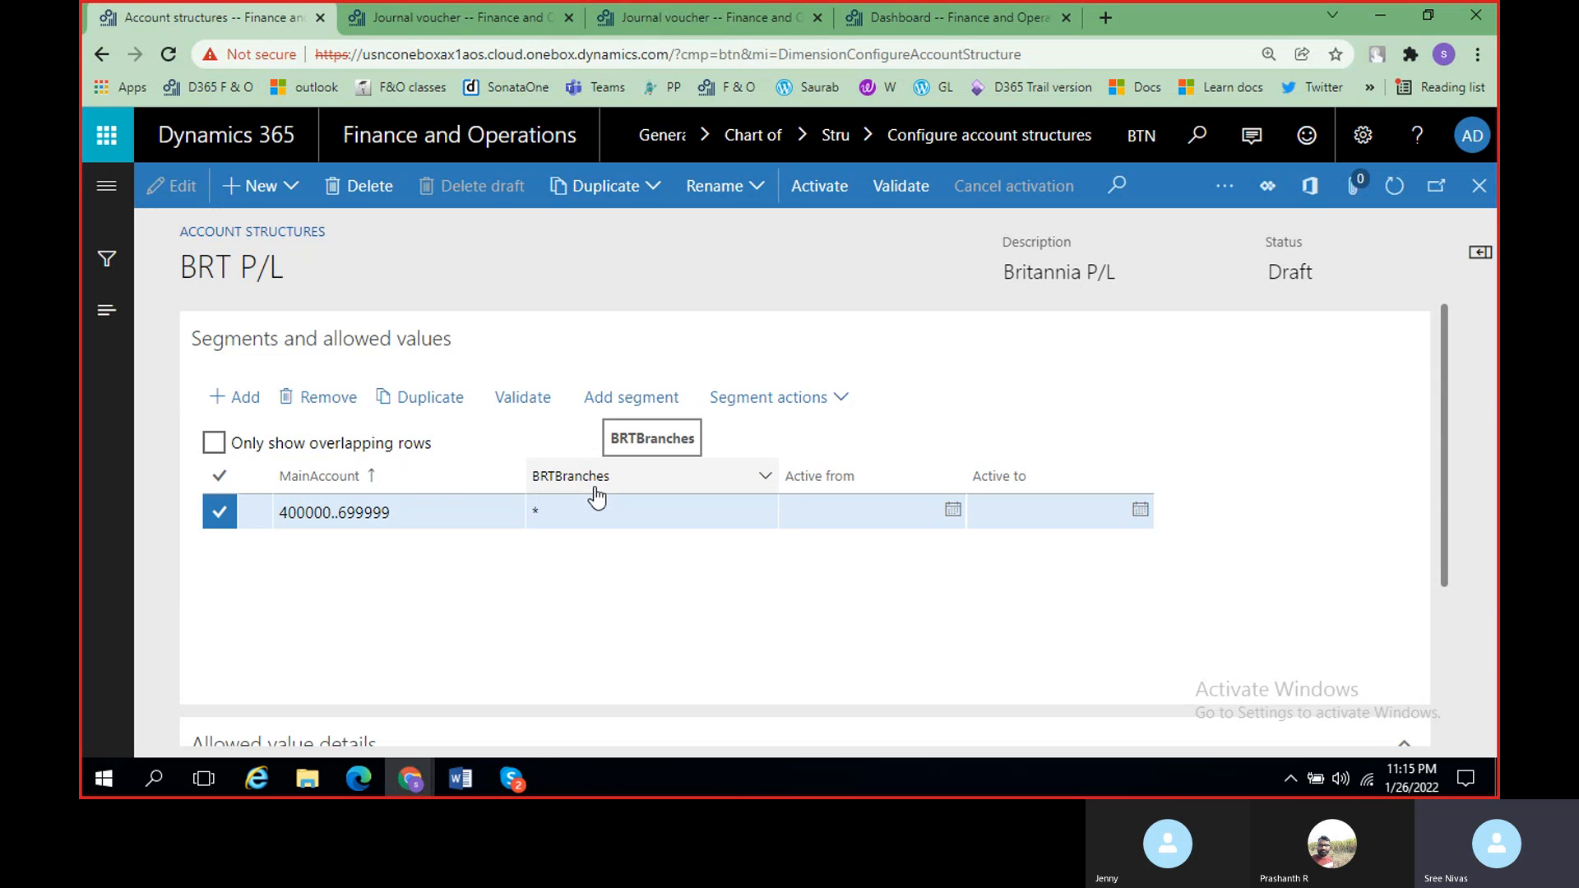
left_click(709, 18)
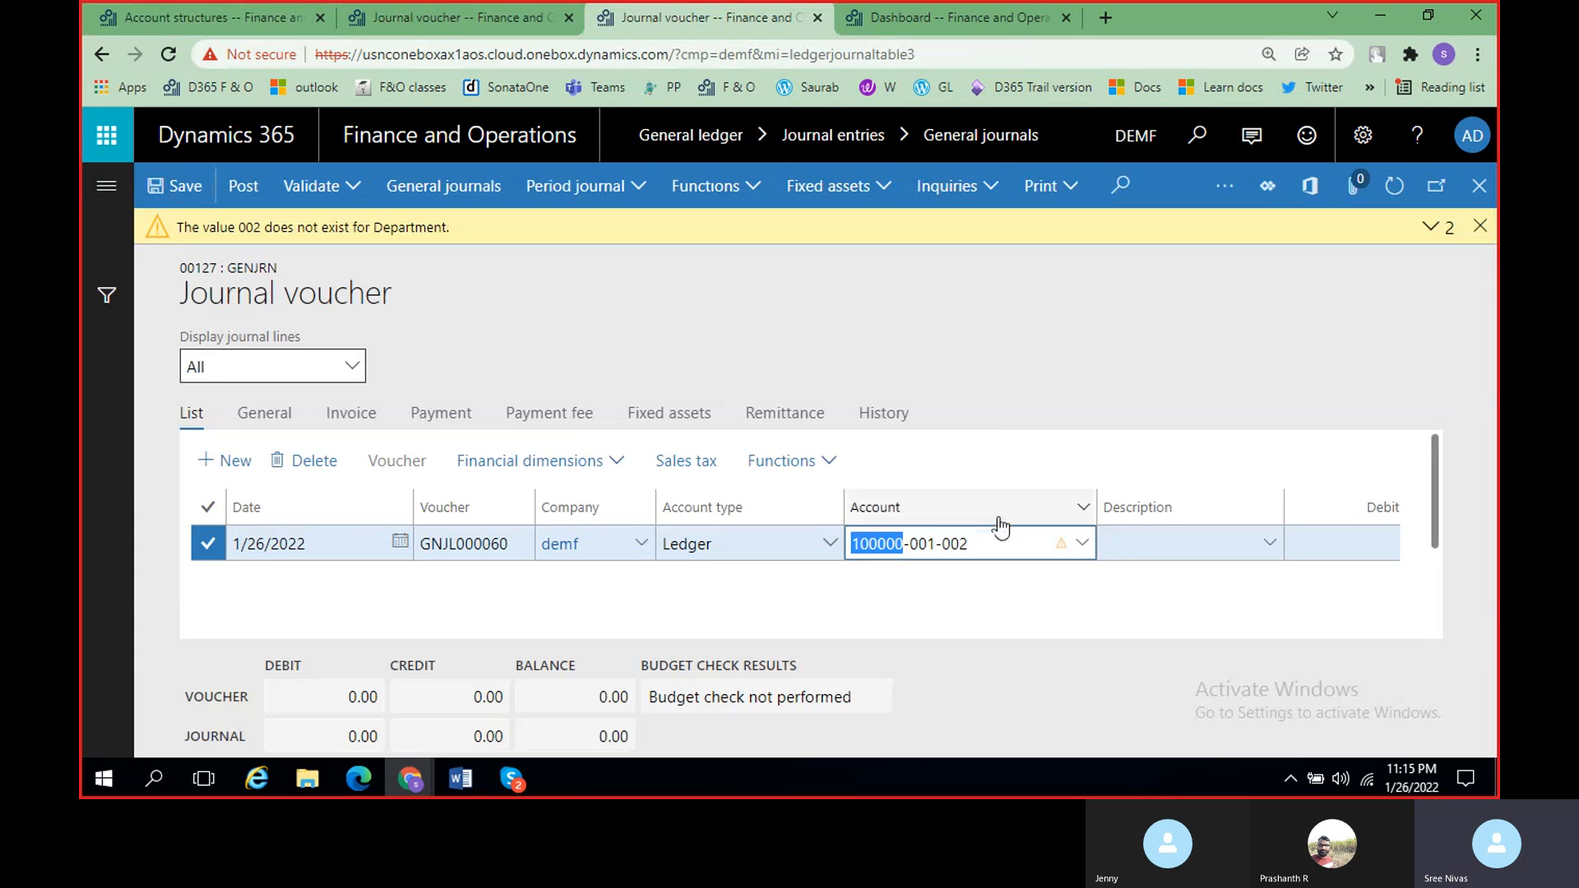
left_click(179, 13)
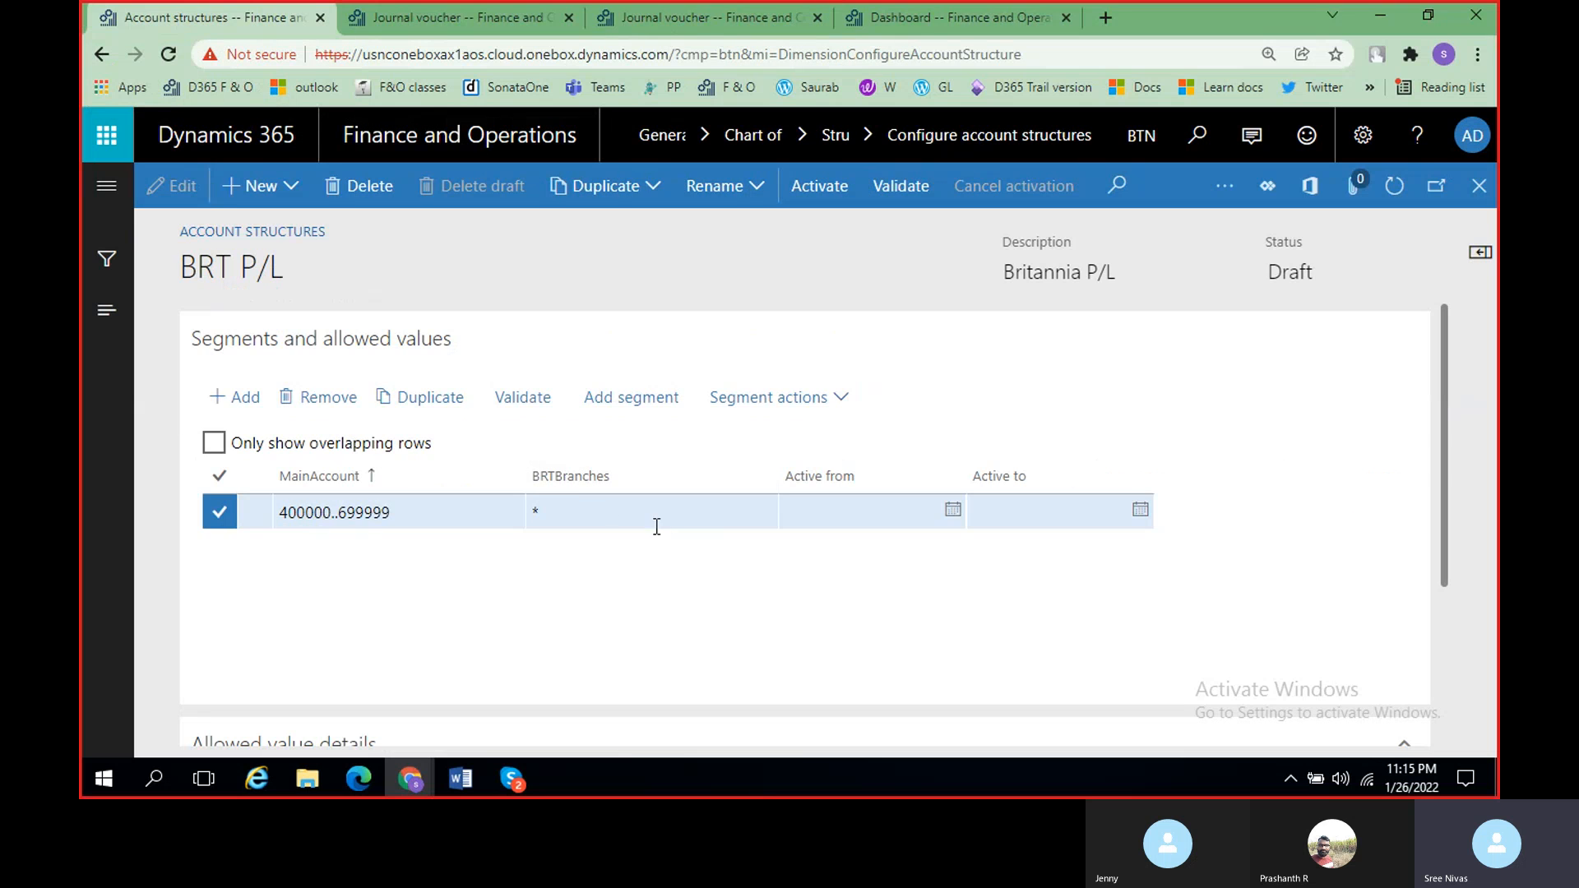
Step: Try to clear the allowed value of the BRTBranches segment in the 400000..699999 row
left_click(572, 506)
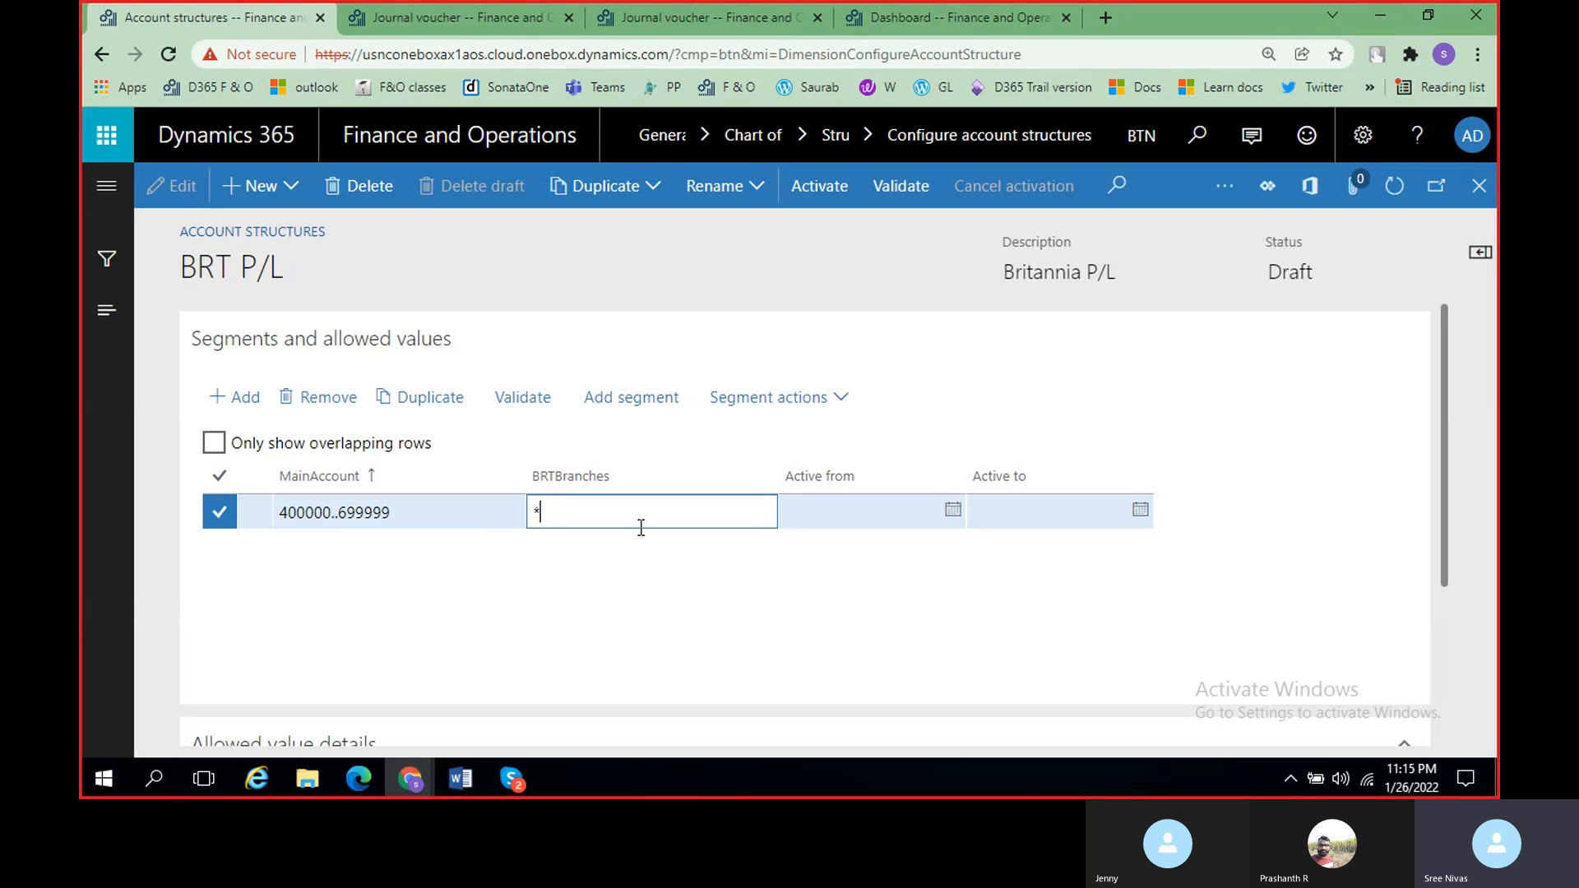
key("BackSpace")
Step: Open the general ledger's Financial dimensions page in a duplicate of the first journal voucher browser tab and dismiss the activation notice
right_click(456, 17)
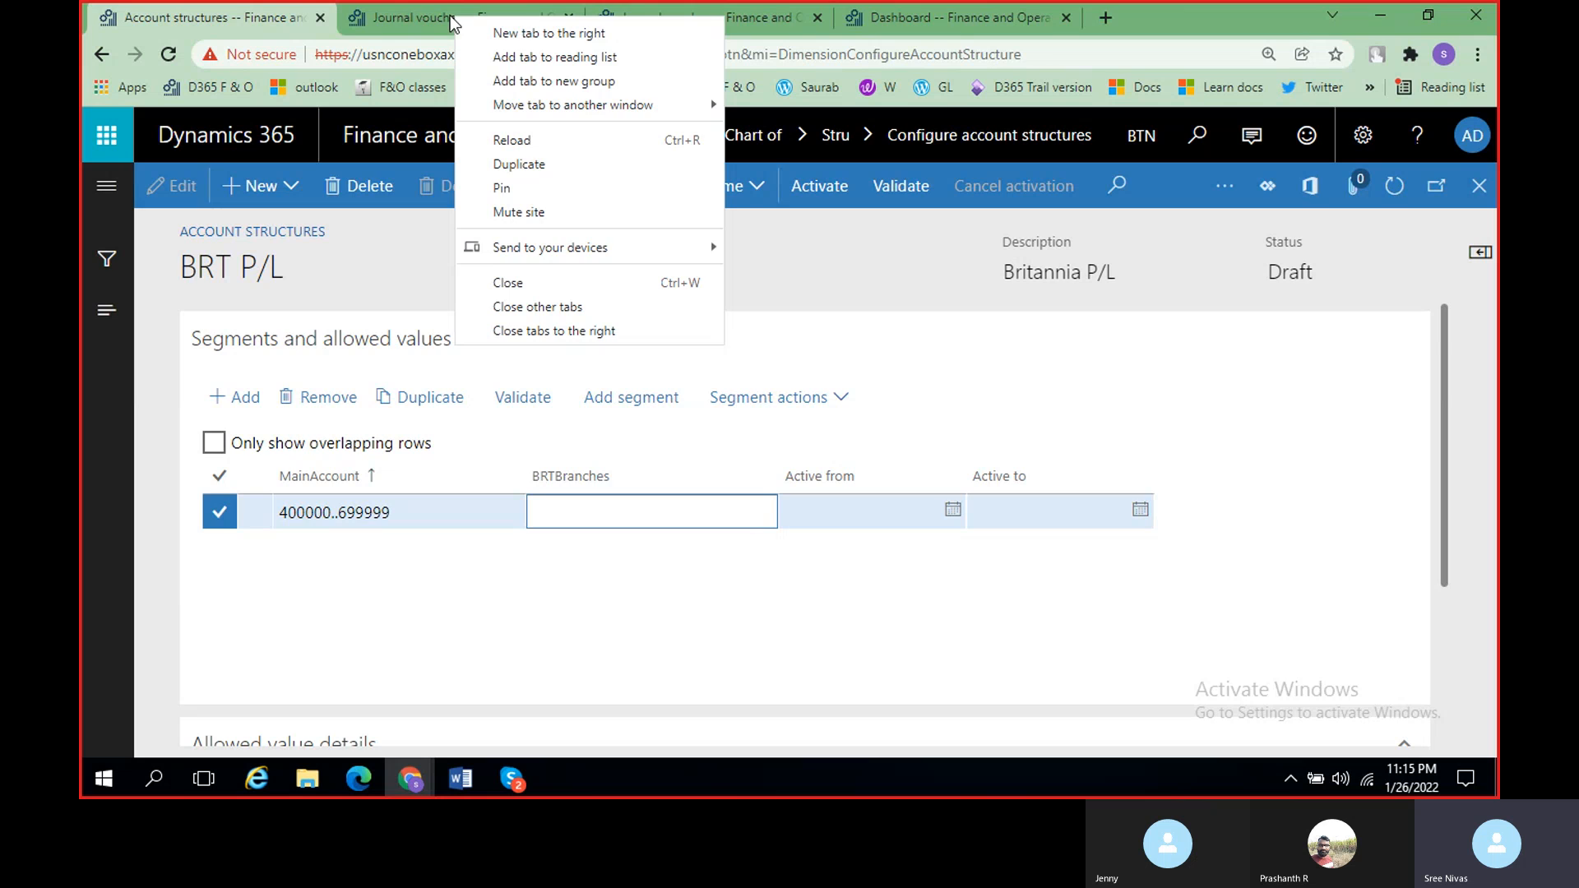
left_click(609, 170)
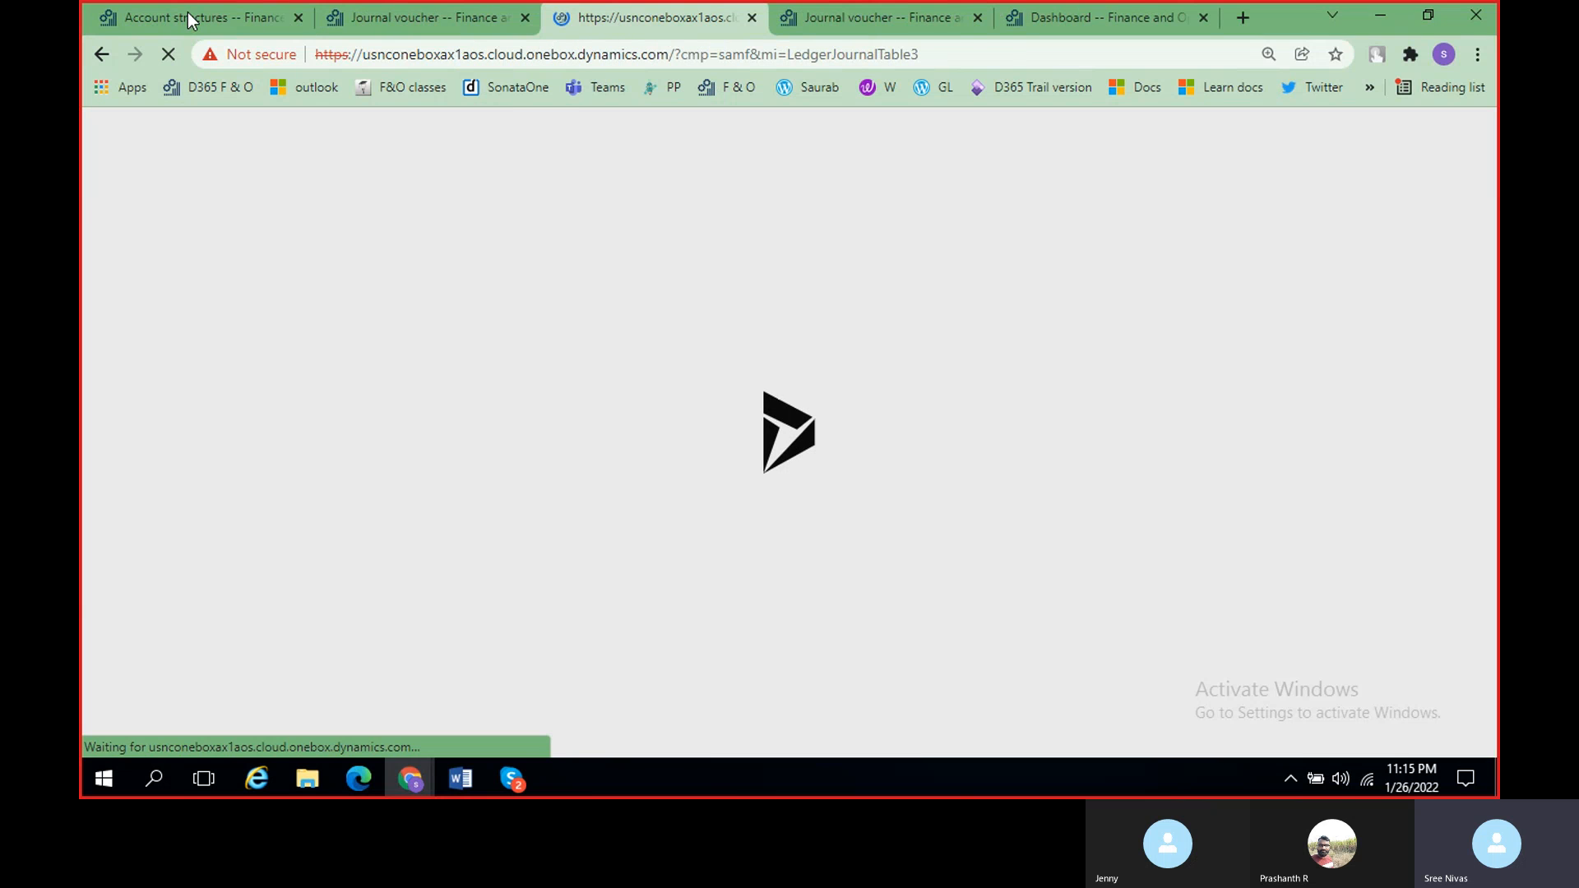
left_click(188, 14)
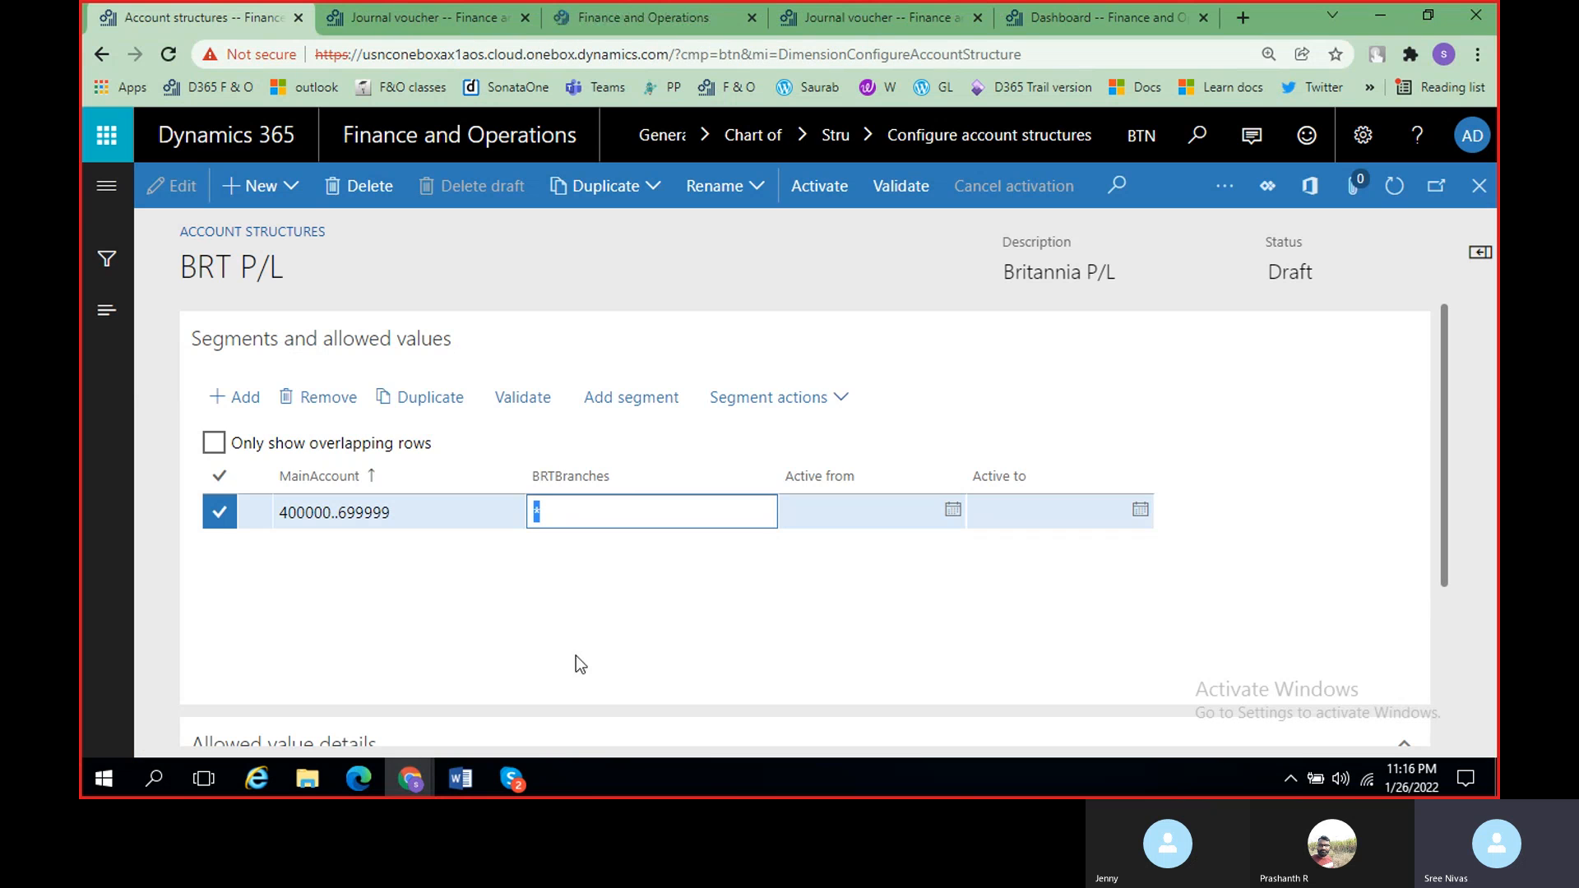
left_click(668, 18)
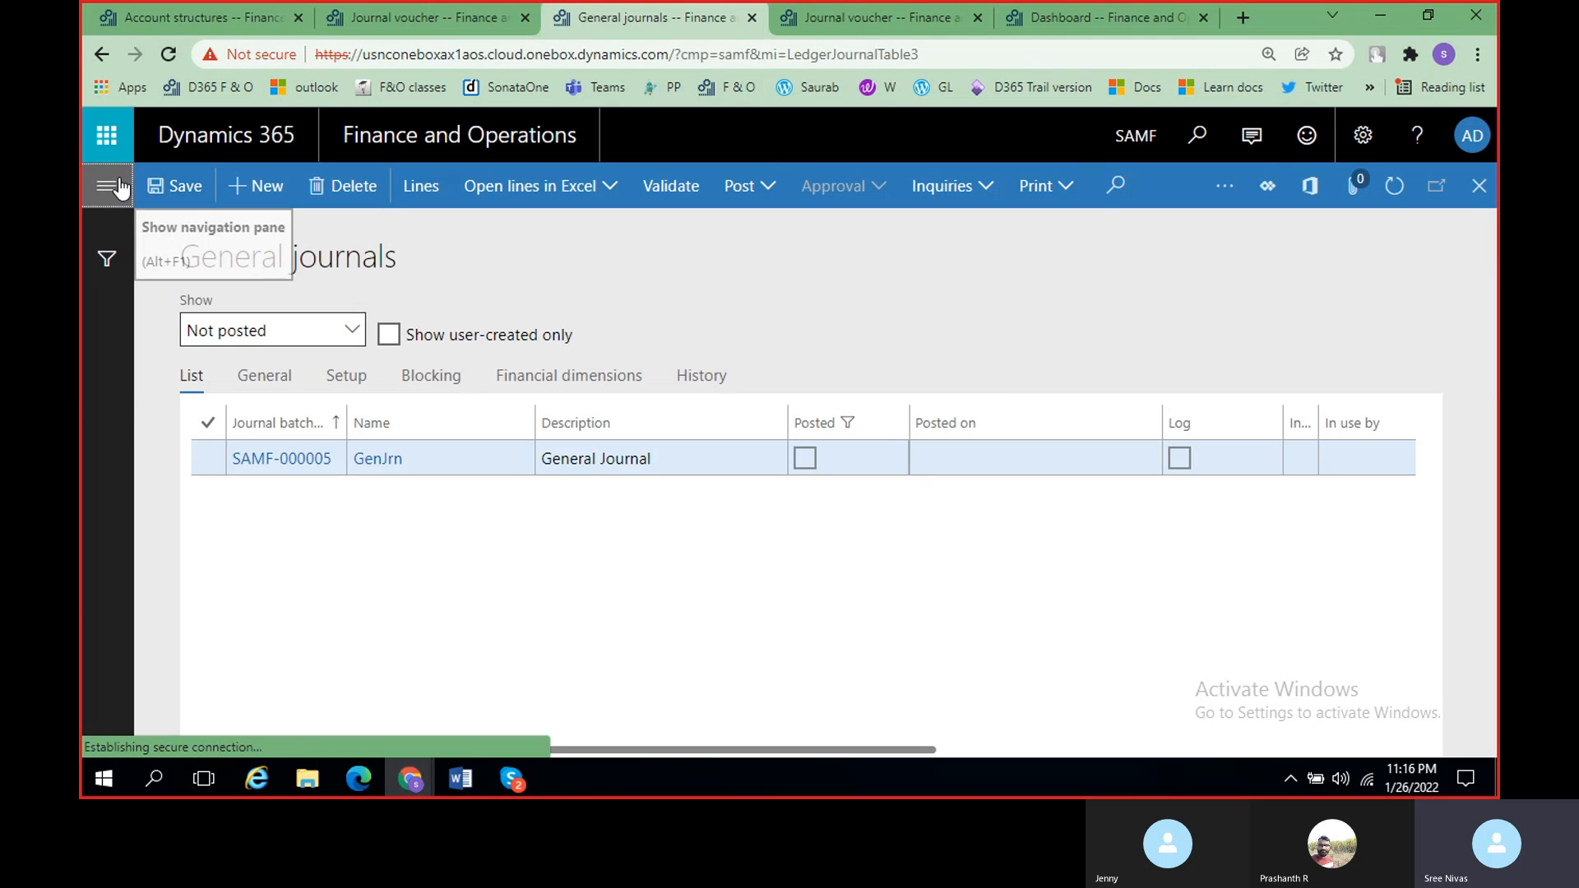
left_click(106, 185)
scroll(219, 458, "down", 3)
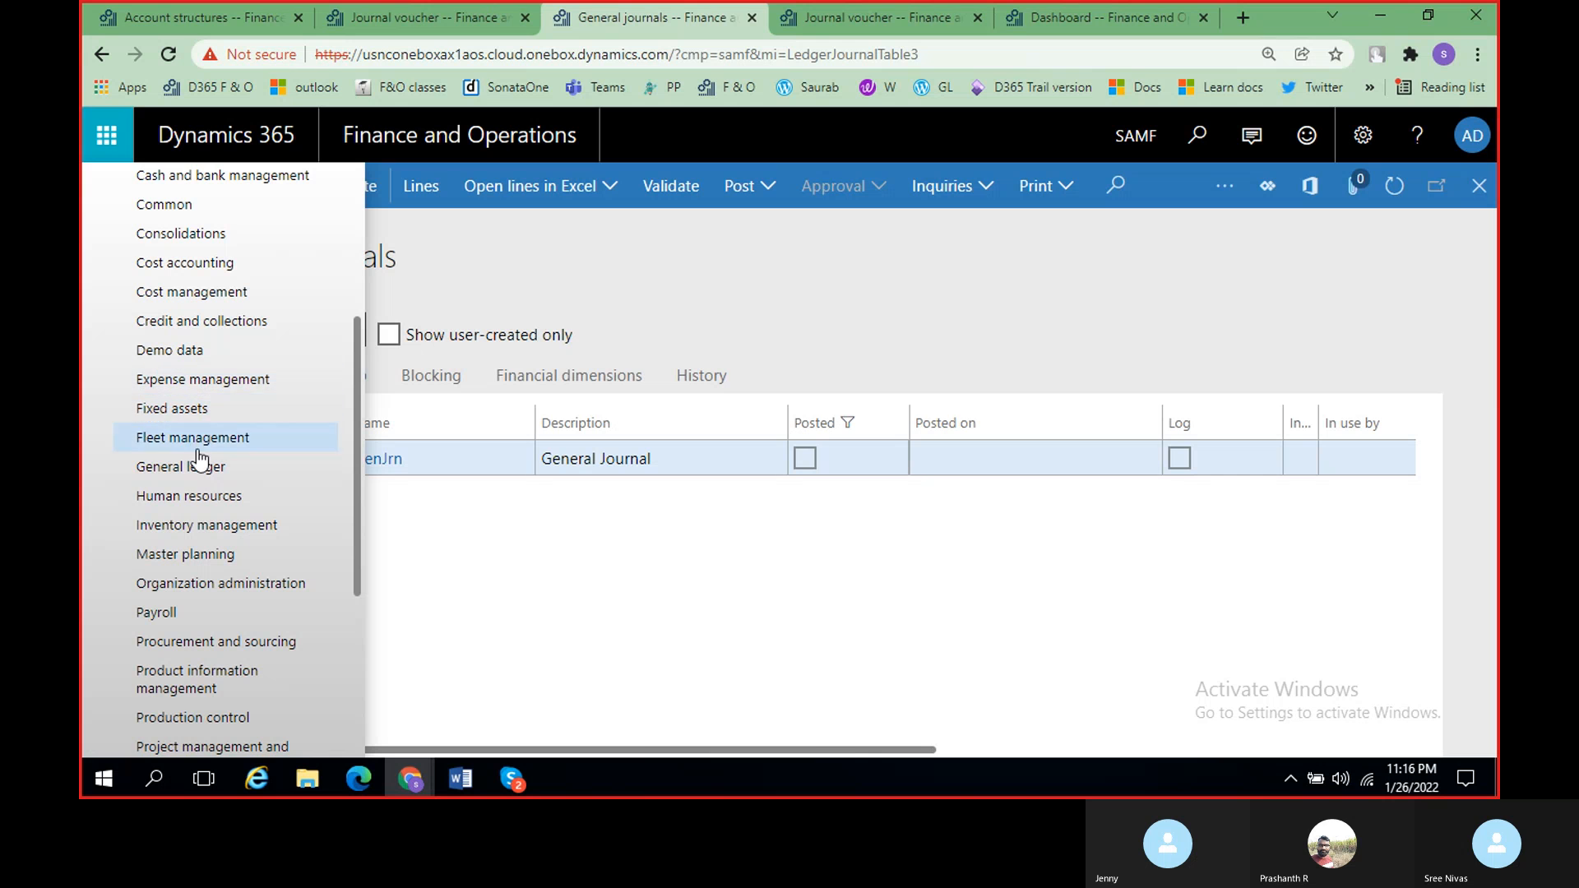
left_click(197, 474)
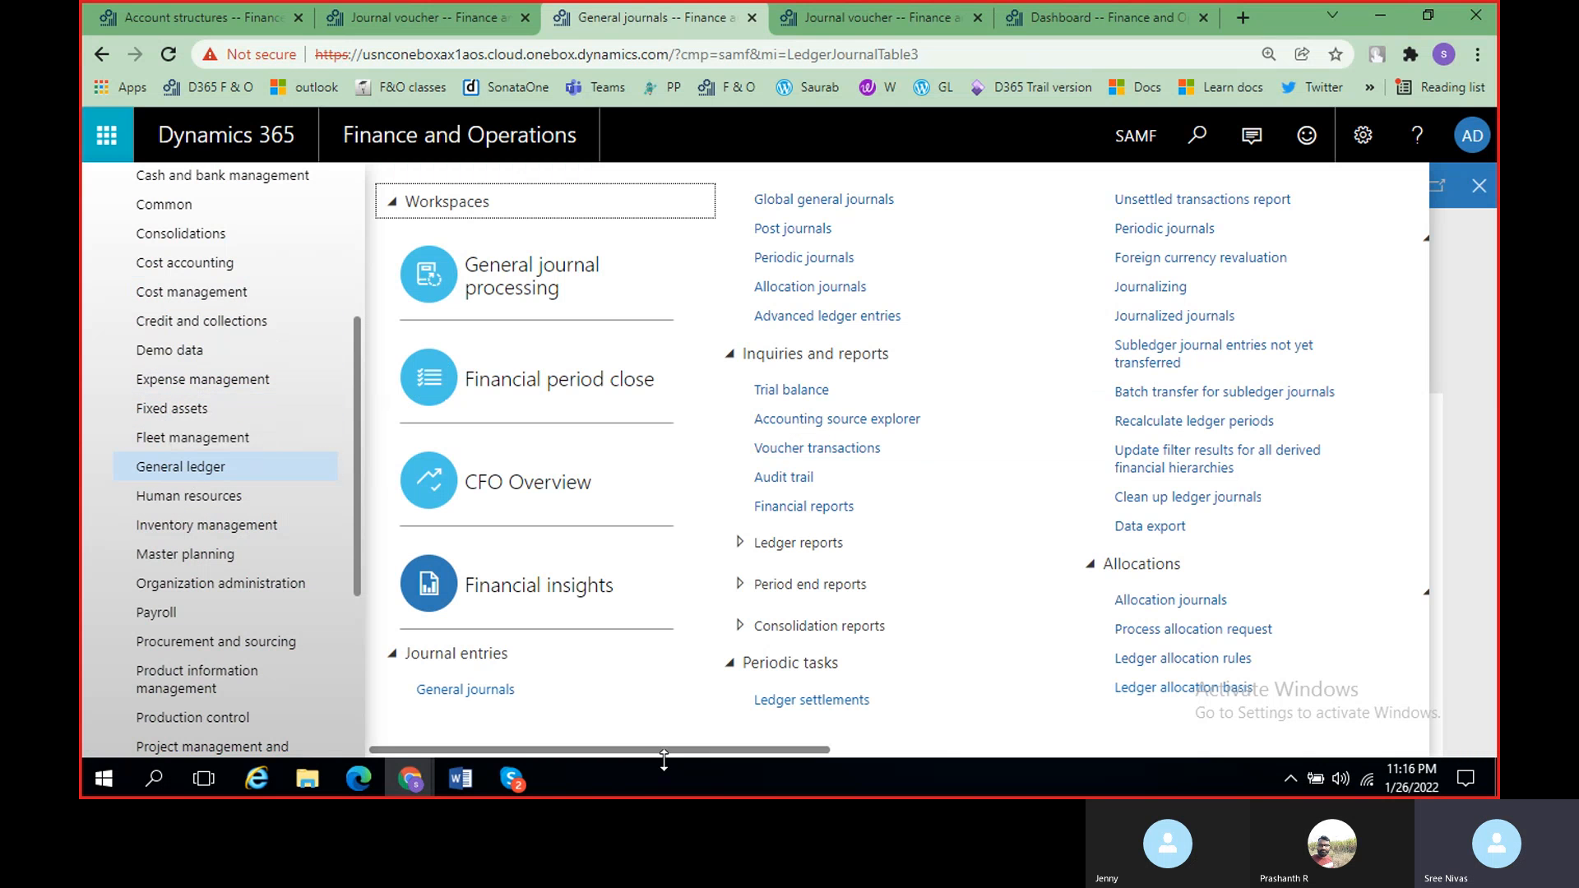
left_click_drag(682, 753, 1072, 757)
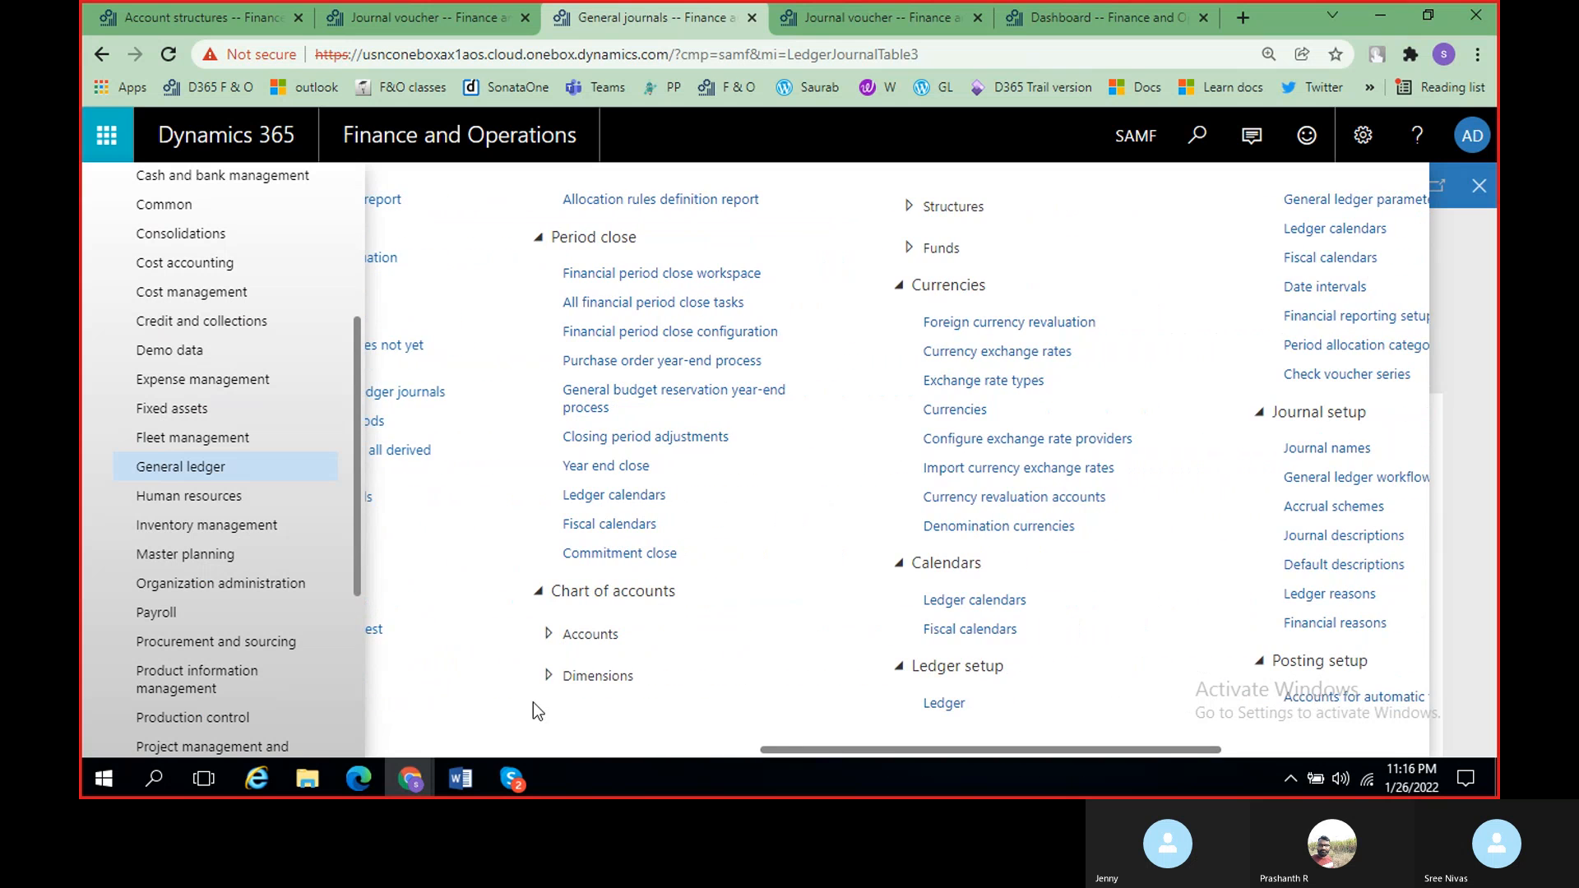
left_click(545, 689)
left_click(976, 201)
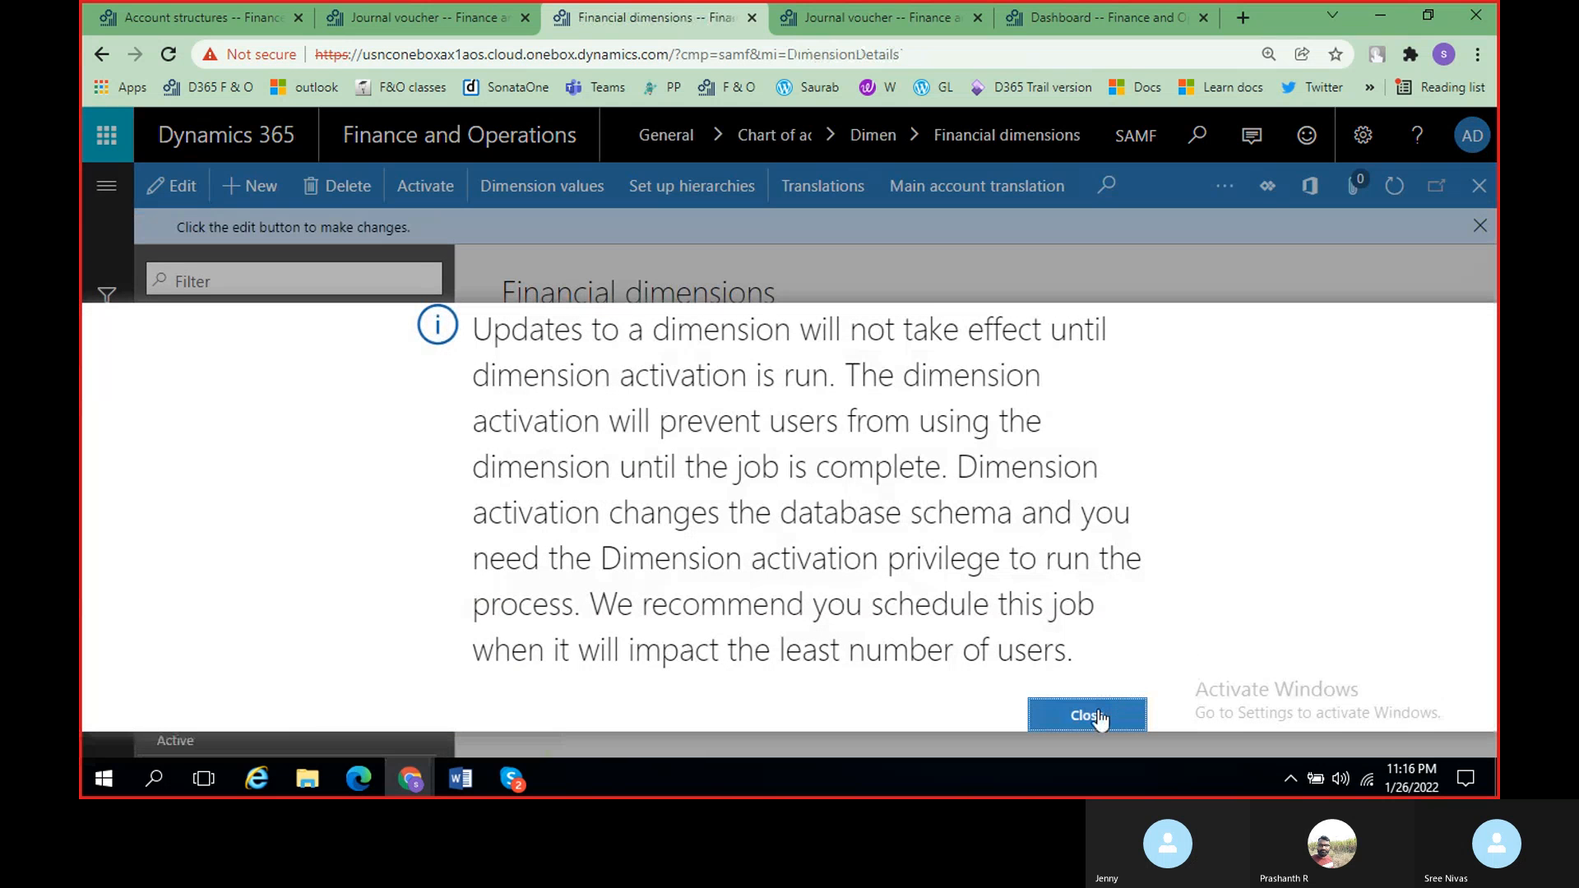
left_click(1094, 712)
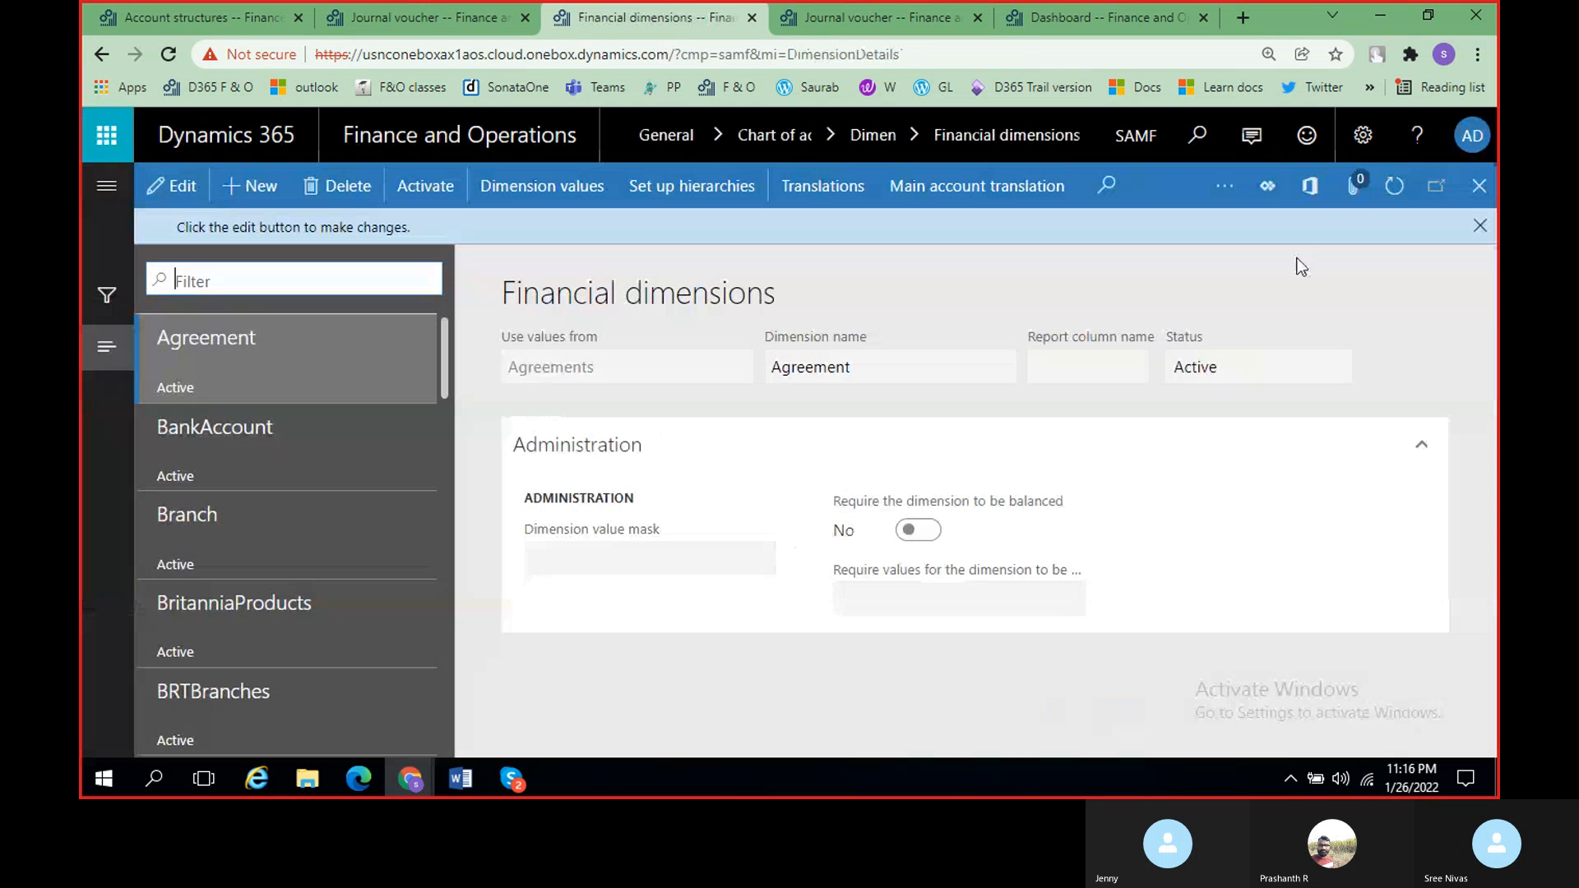
Step: Switch the Financial dimensions page to the Britannia company (BTN) and dismiss the activation notice
left_click(1131, 140)
type("BRI")
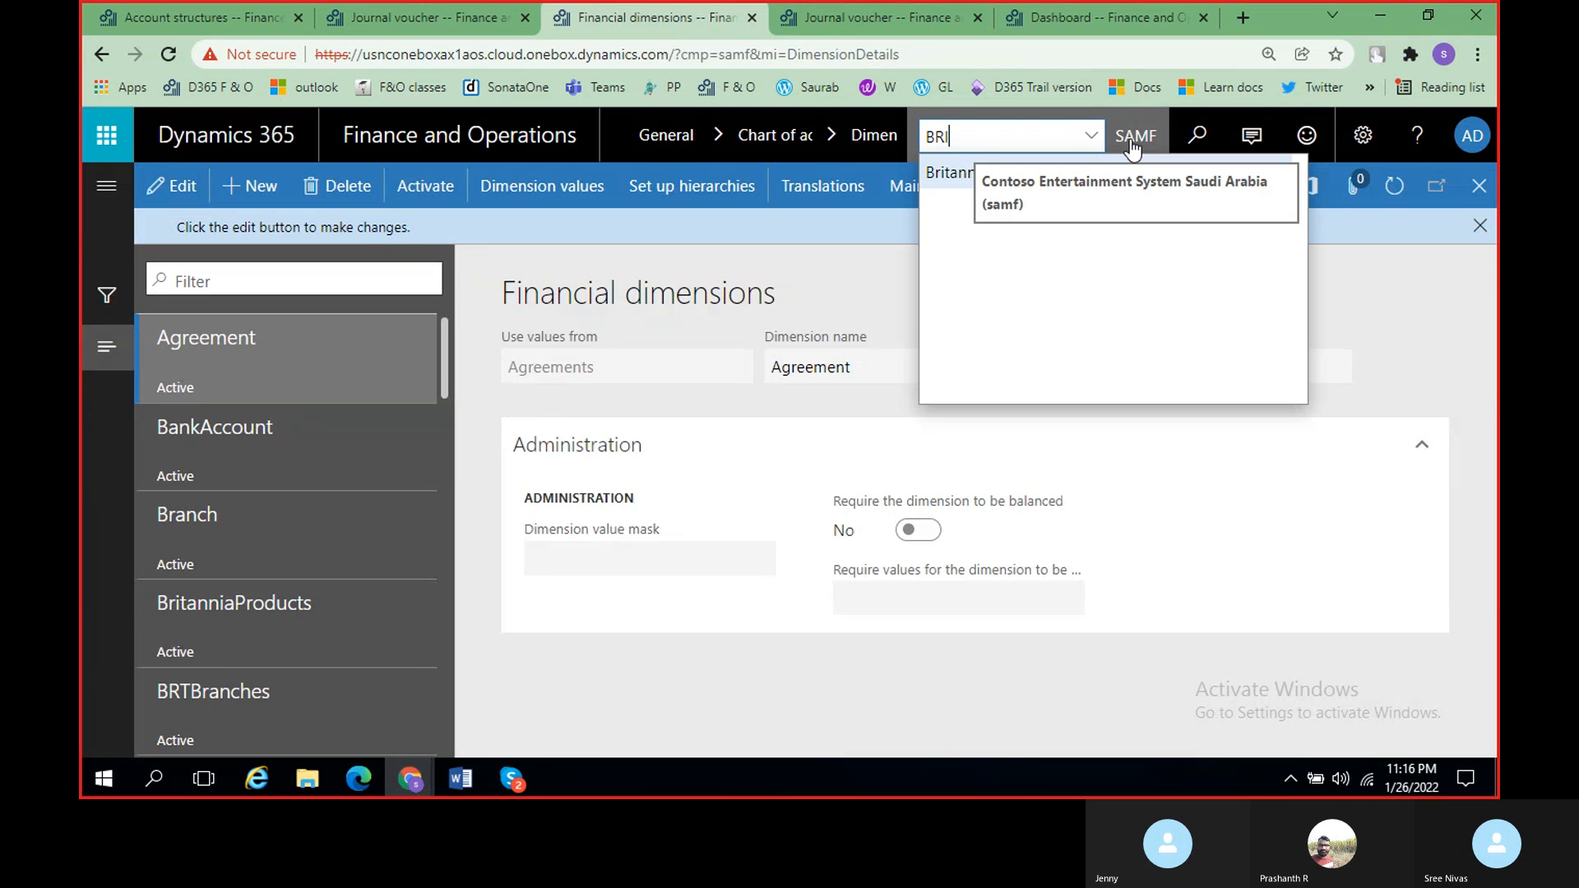
left_click(989, 174)
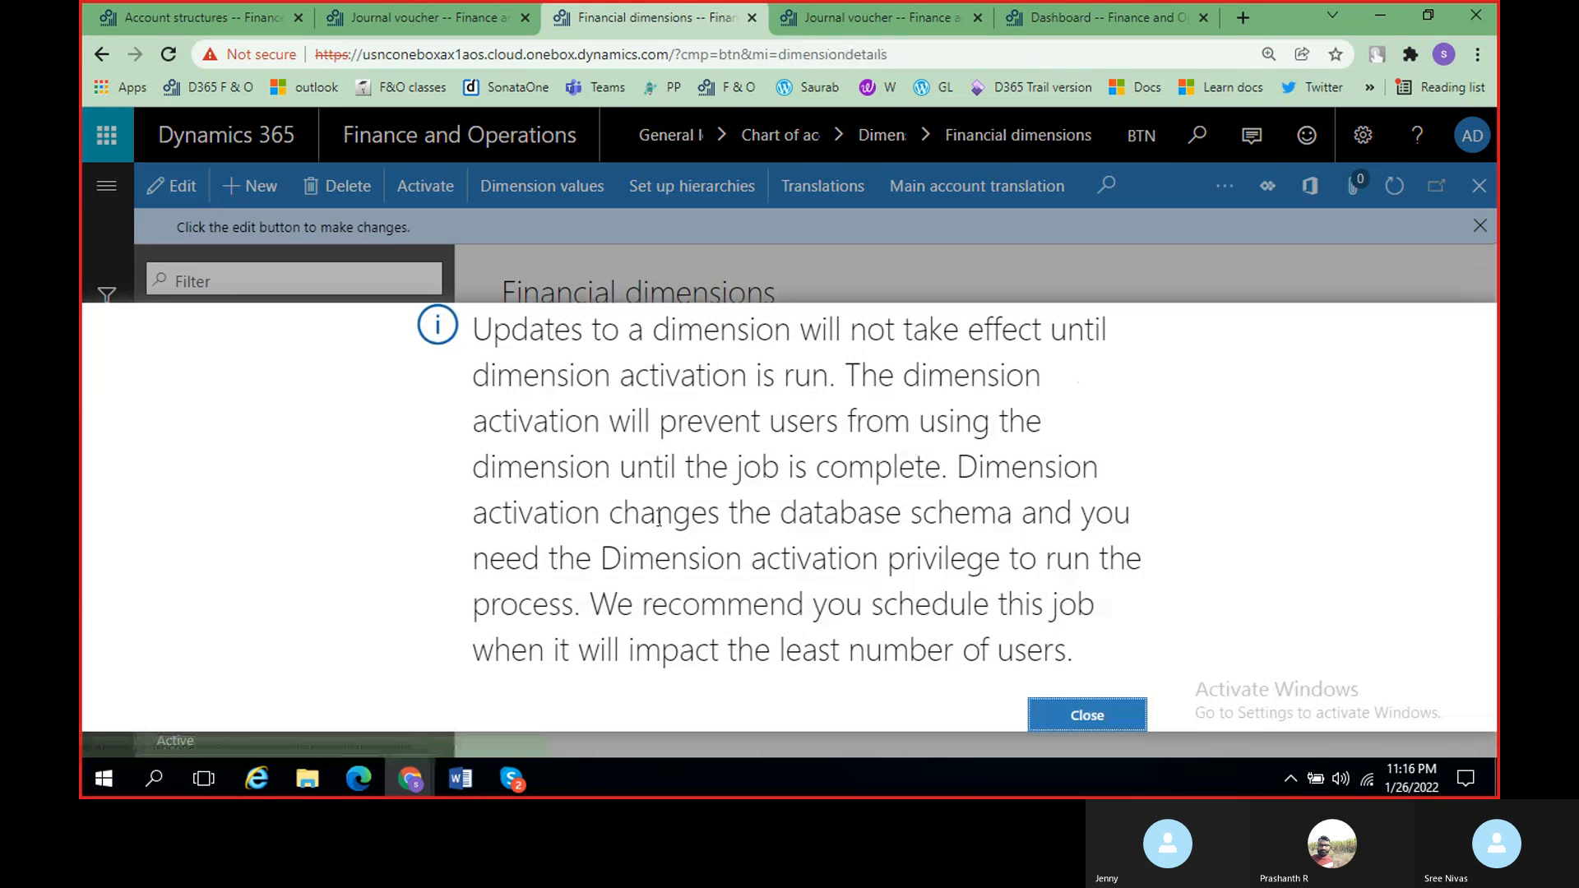
left_click(1069, 714)
Step: Open the dimension values of the BRTBranches financial dimension
scroll(260, 509, "down", 3)
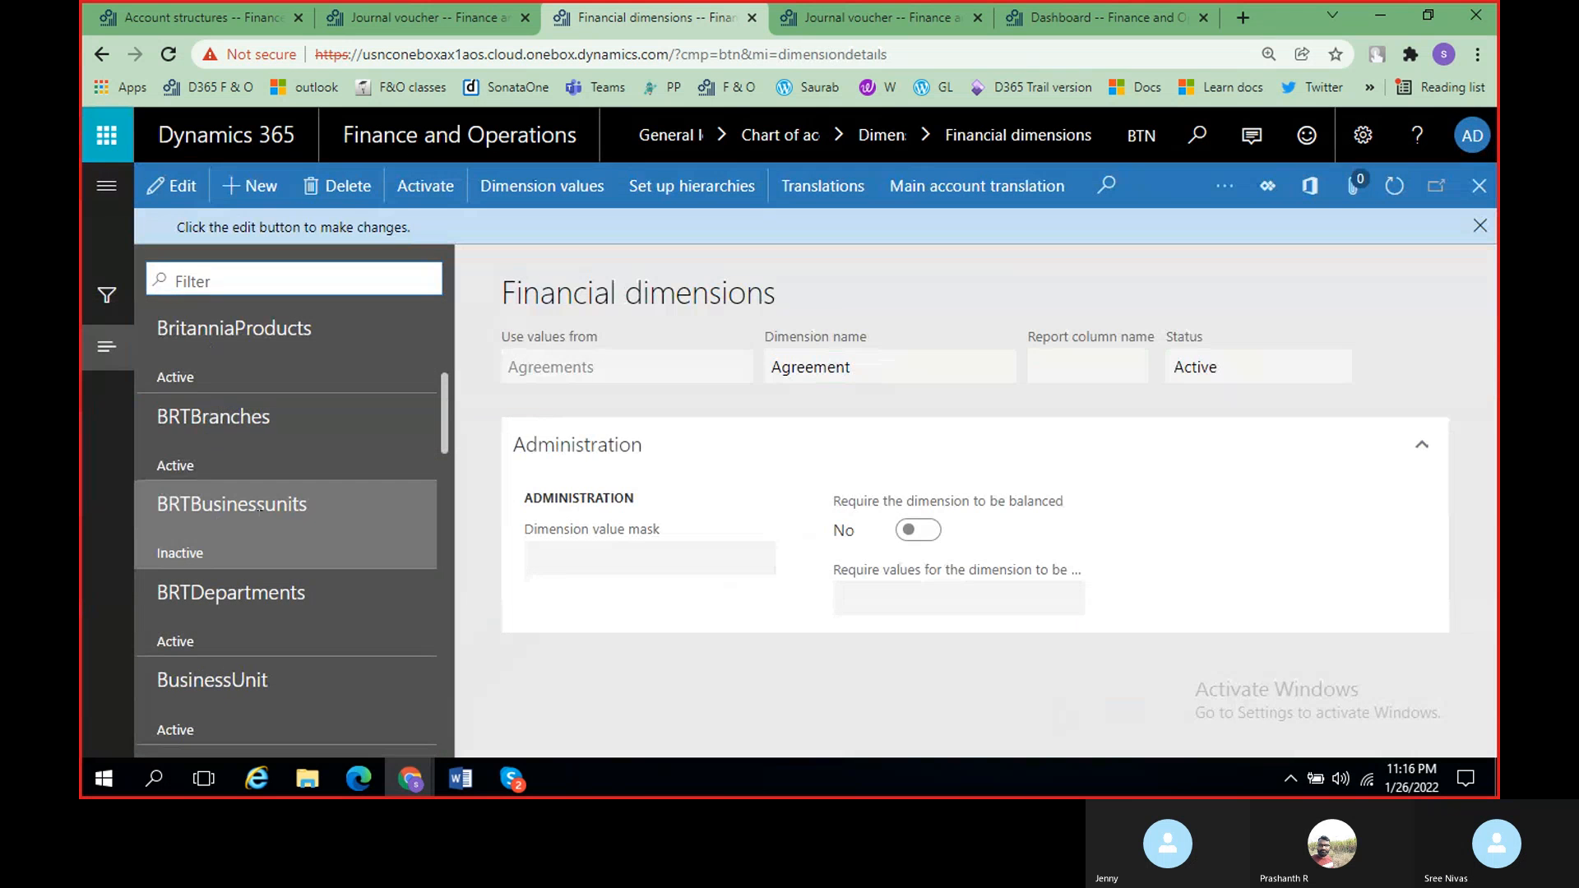
left_click(259, 445)
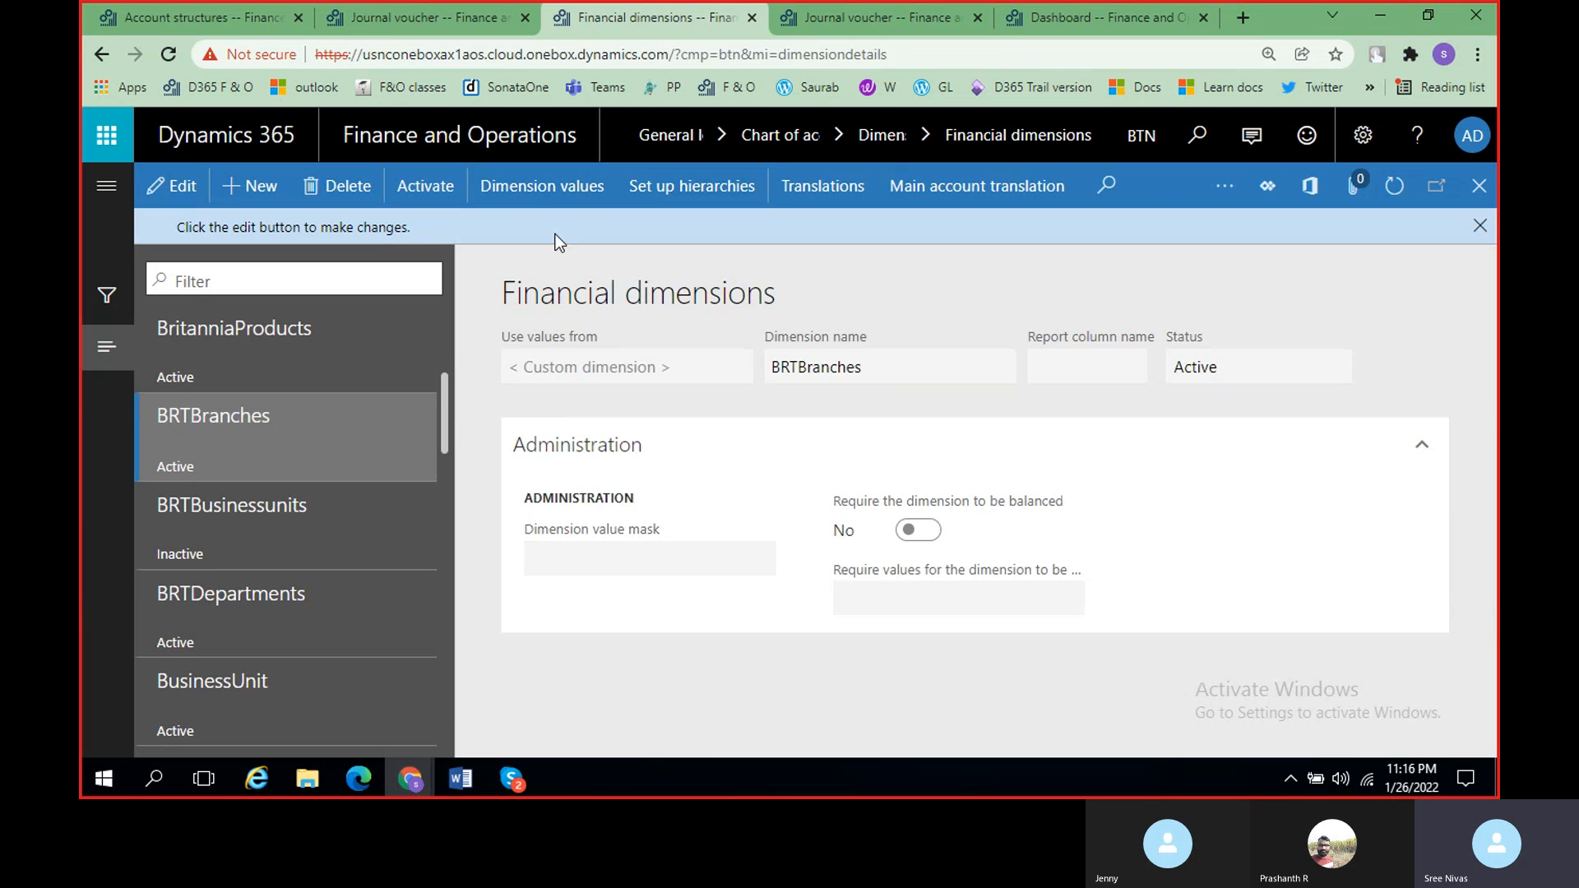
left_click(555, 192)
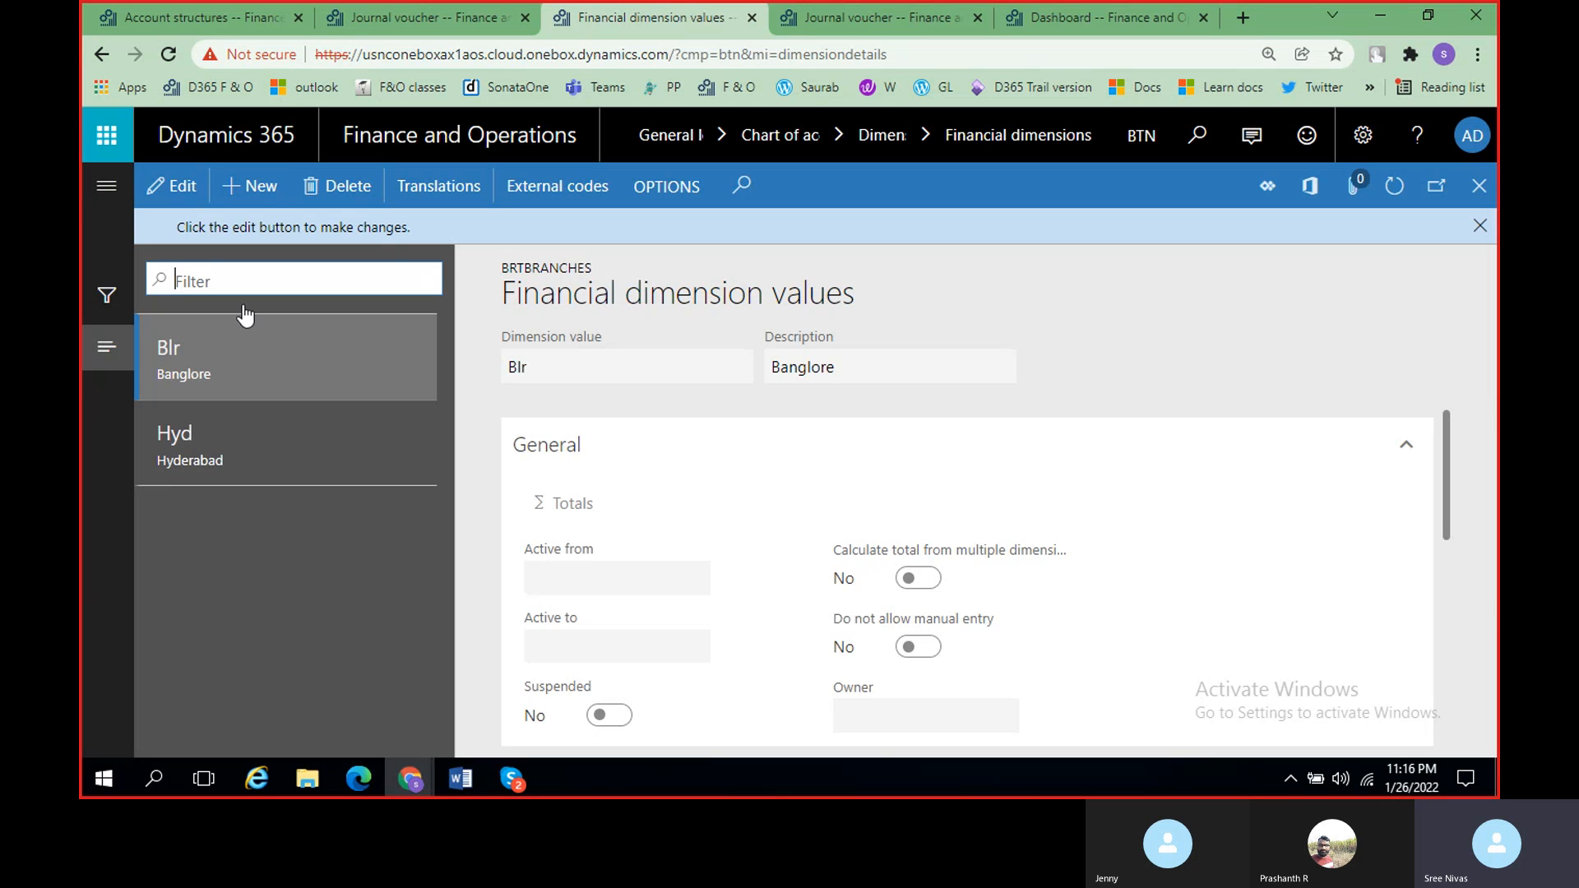
Step: Change the Banglore branch's dimension value to 001 and save it
left_click(171, 190)
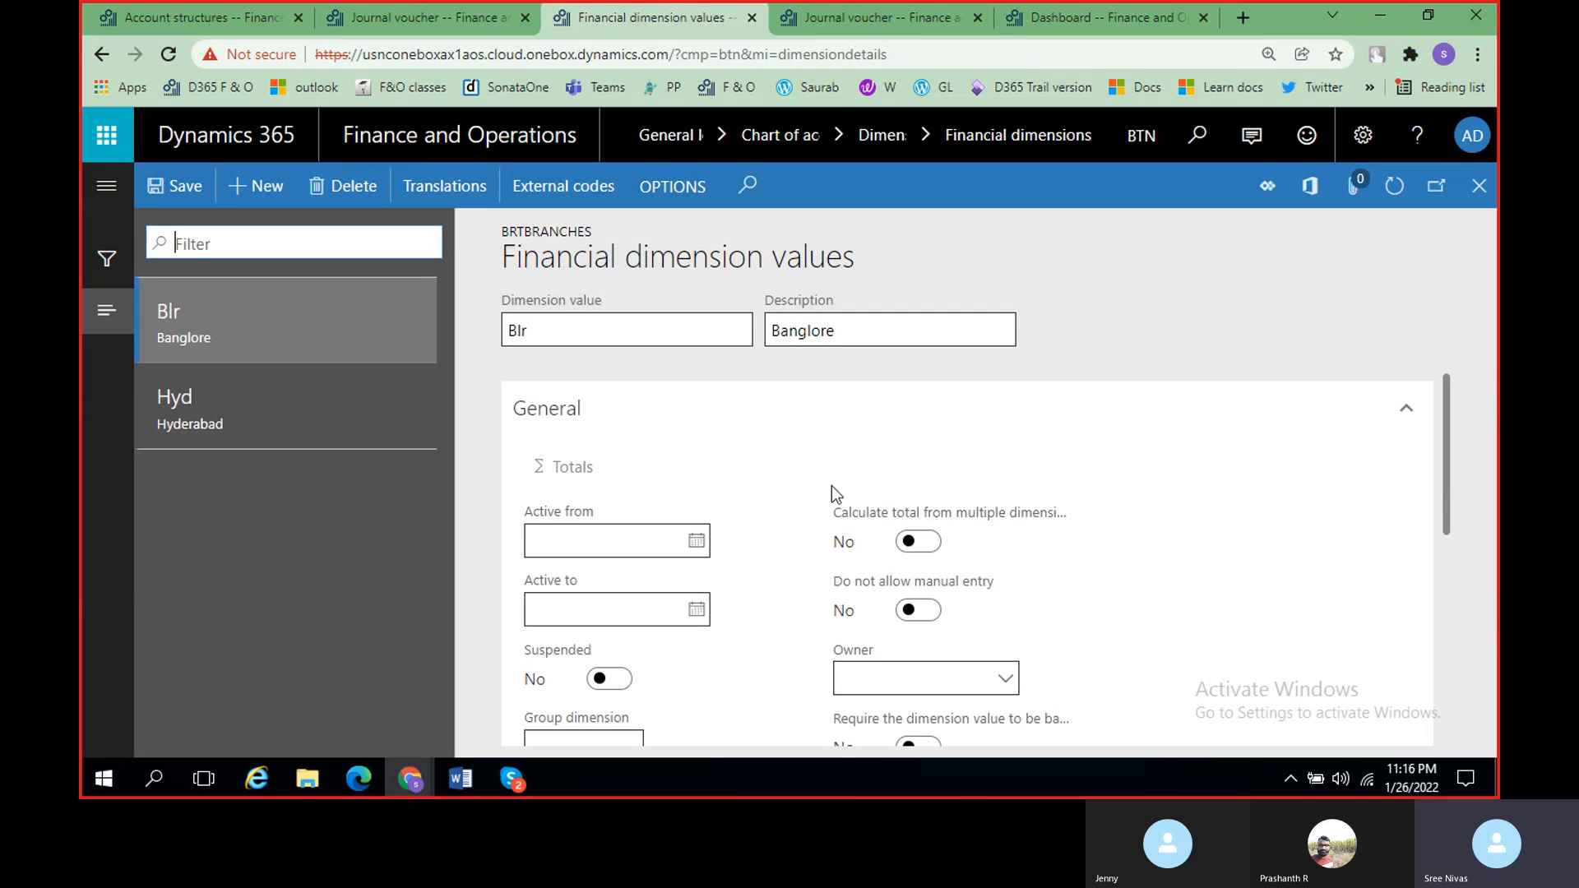
left_click(577, 332)
key("BackSpace")
key("BackSpace")
key("BackSpace")
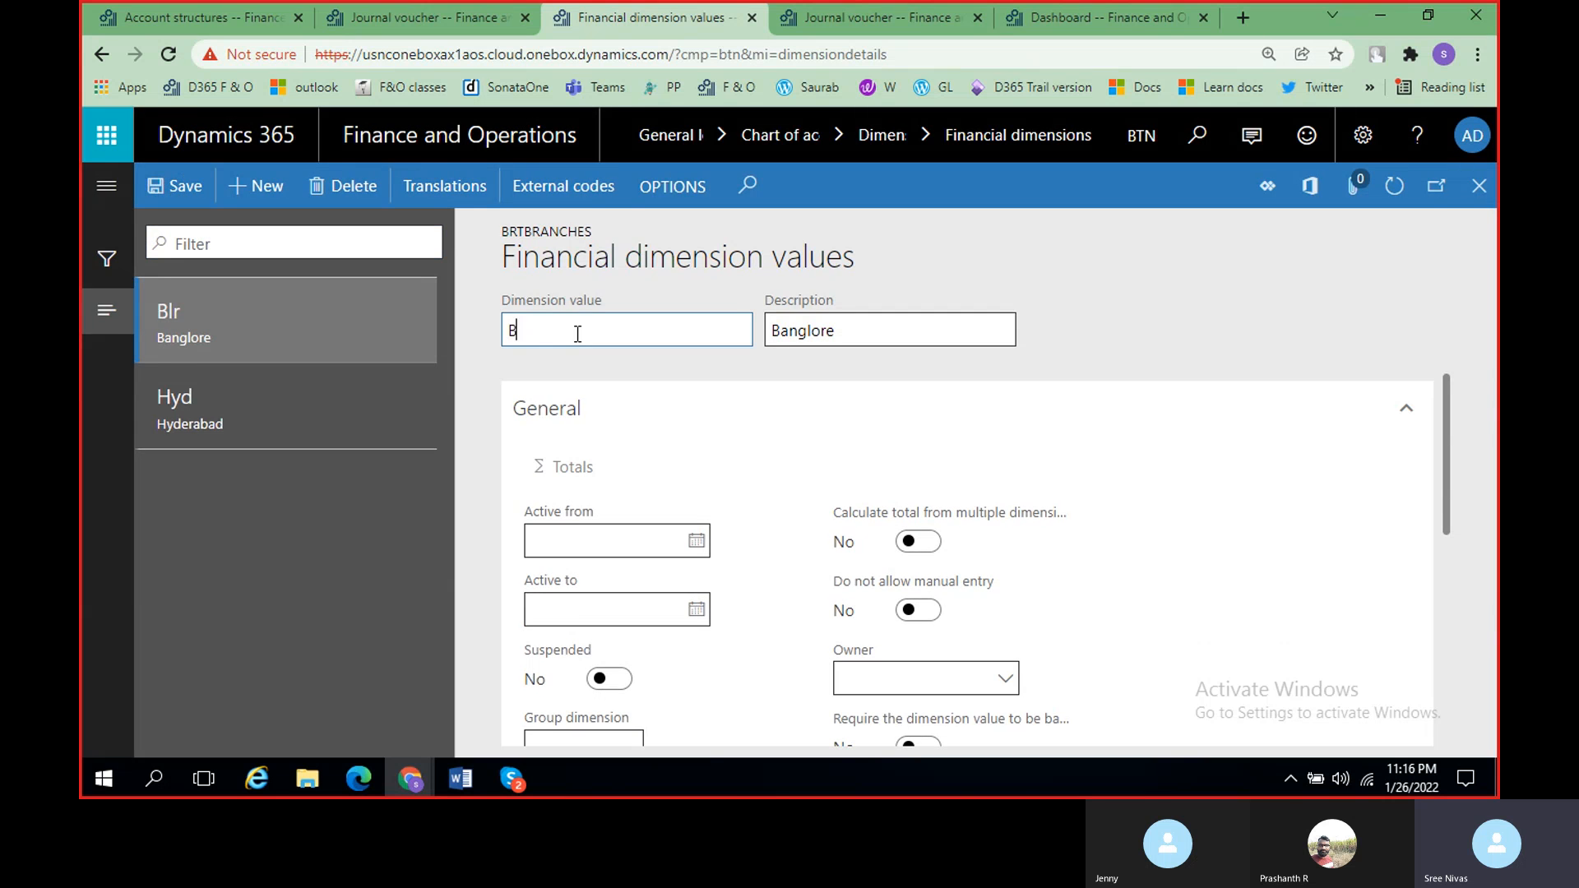
type("001")
left_click(173, 188)
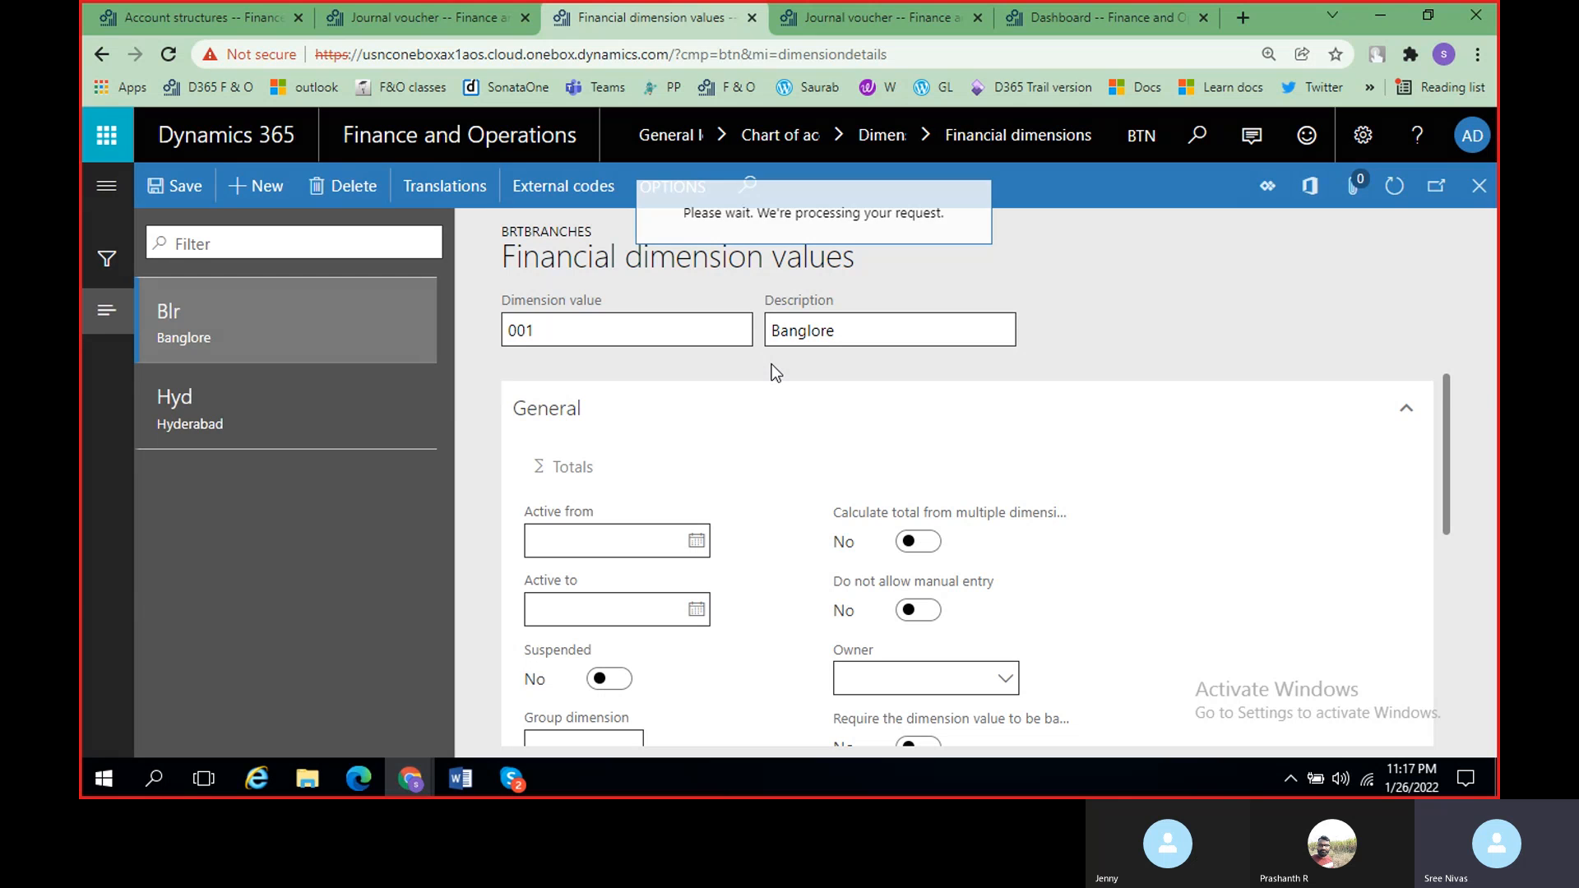
Step: Change the Hyderabad branch's dimension value to 002
left_click(284, 403)
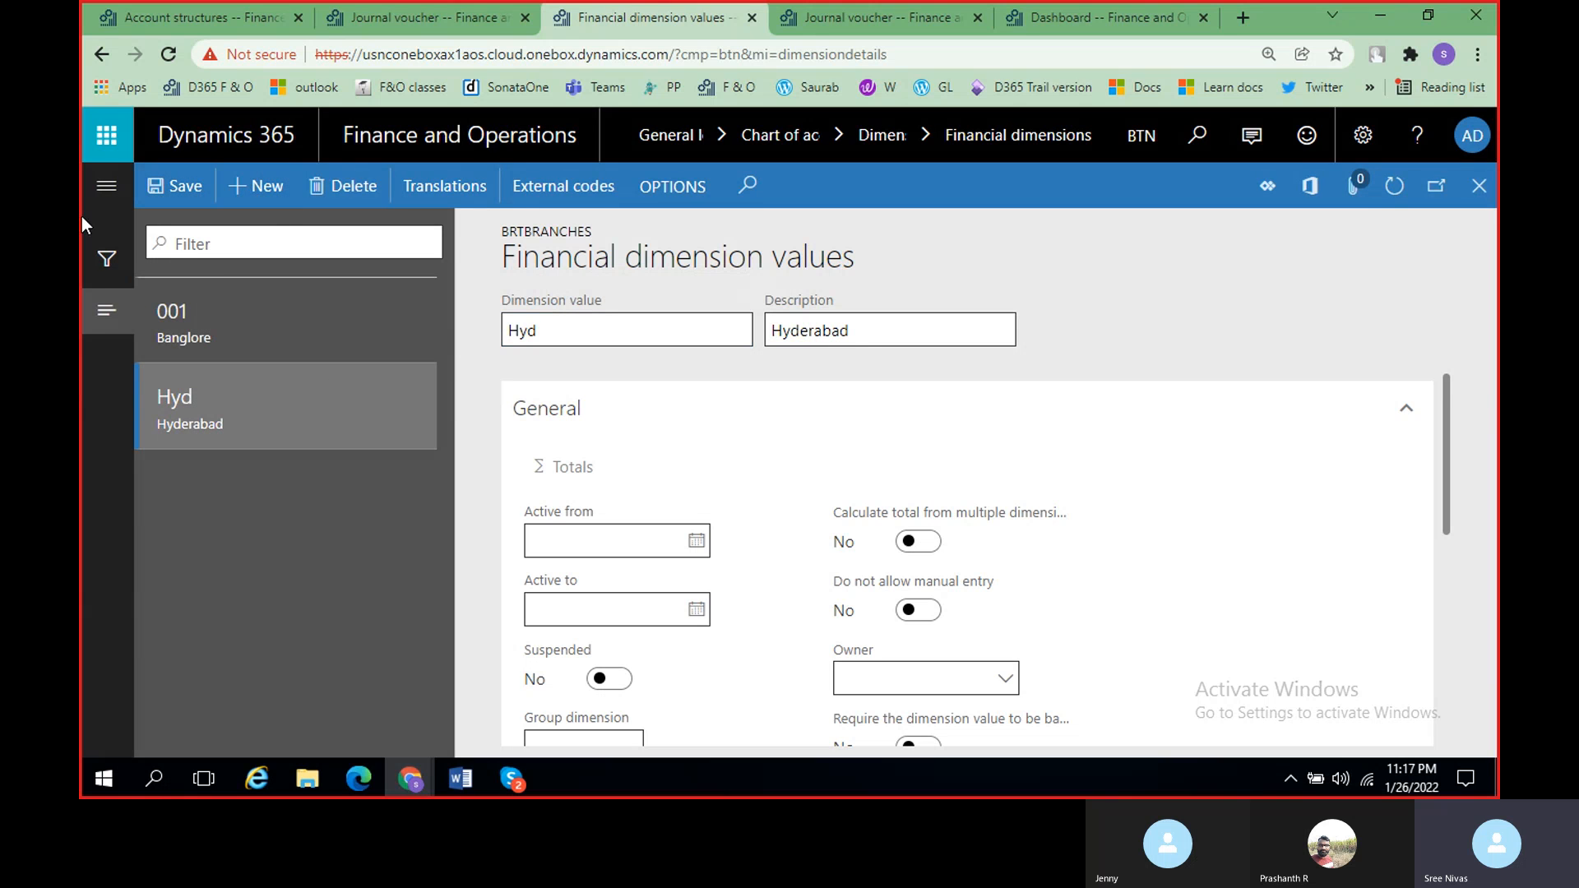
left_click(586, 323)
key("BackSpace")
key("BackSpace")
key("BackSpace")
type("002")
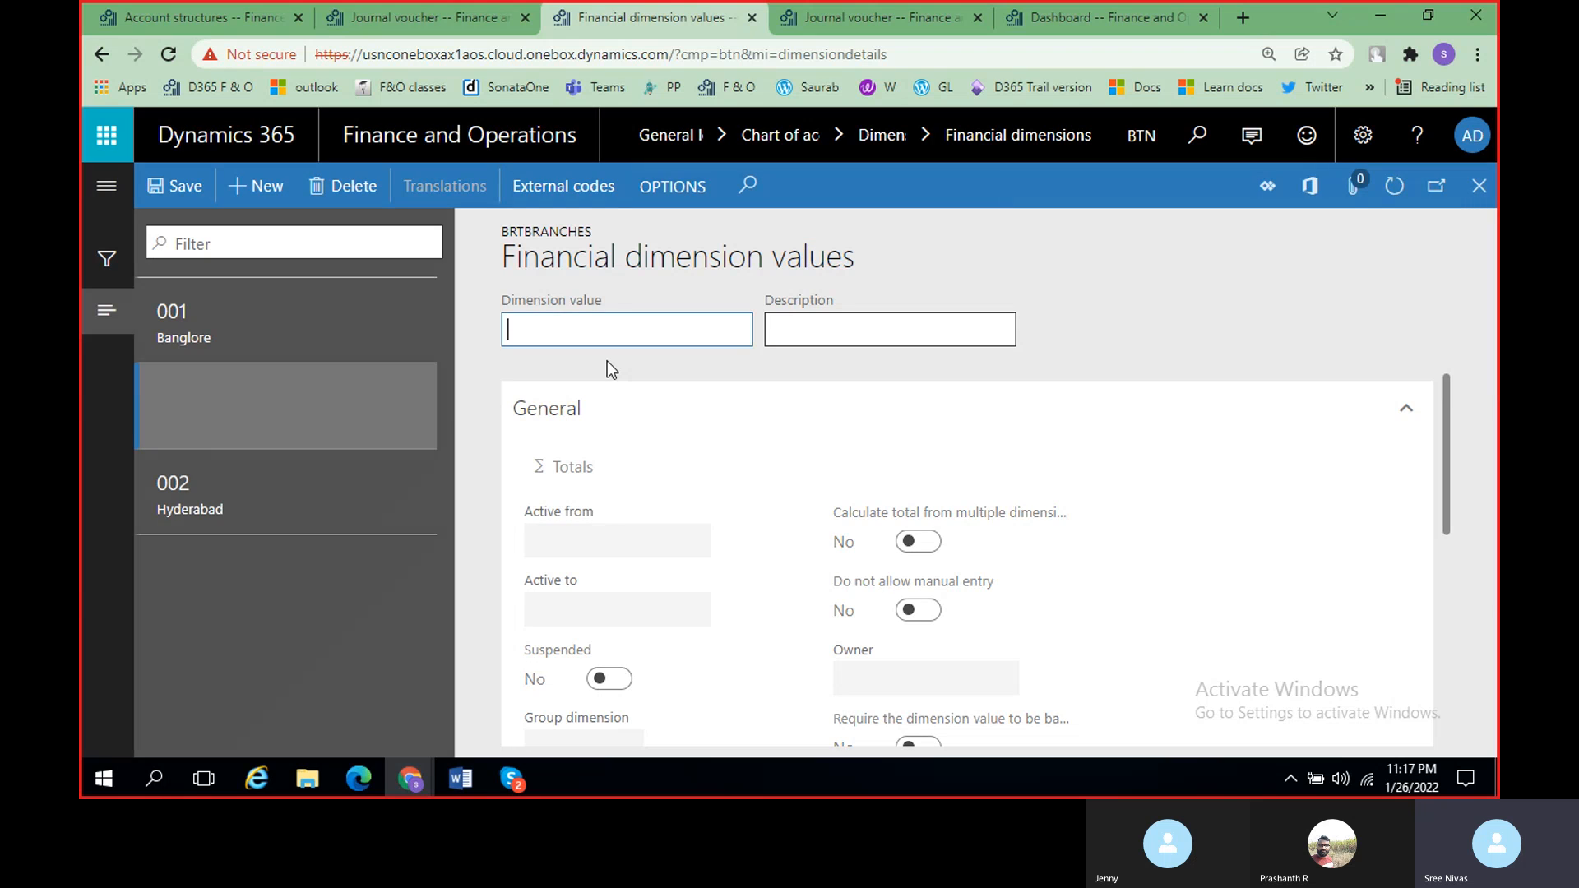
Step: Create a new branch dimension value 003 with the description Chennai and save it
type("003")
key("Tab")
type("Chennai")
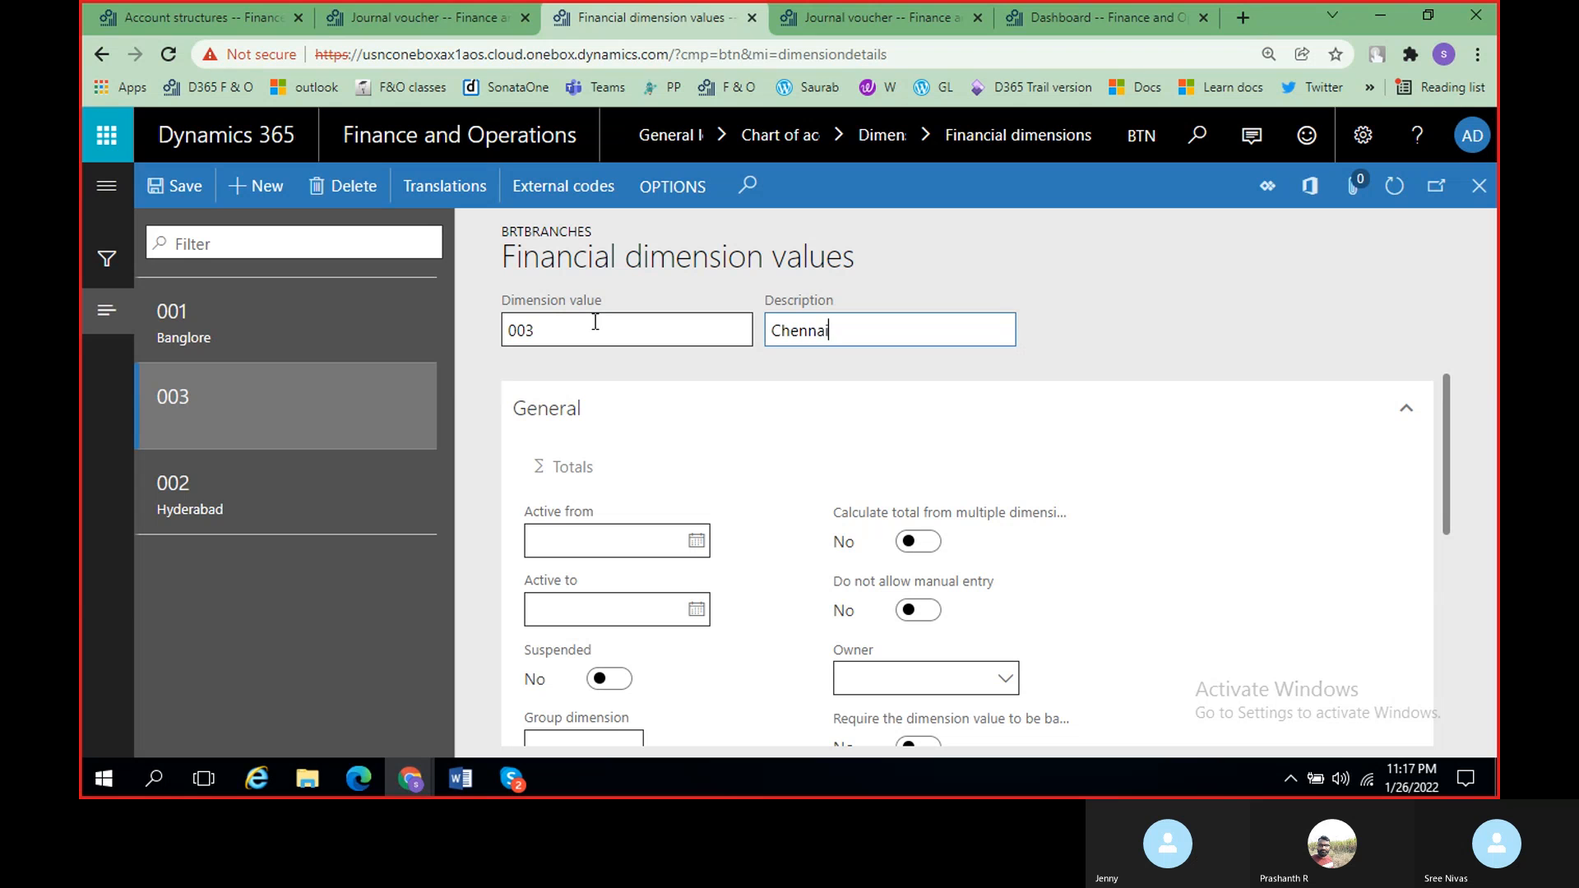
left_click(175, 186)
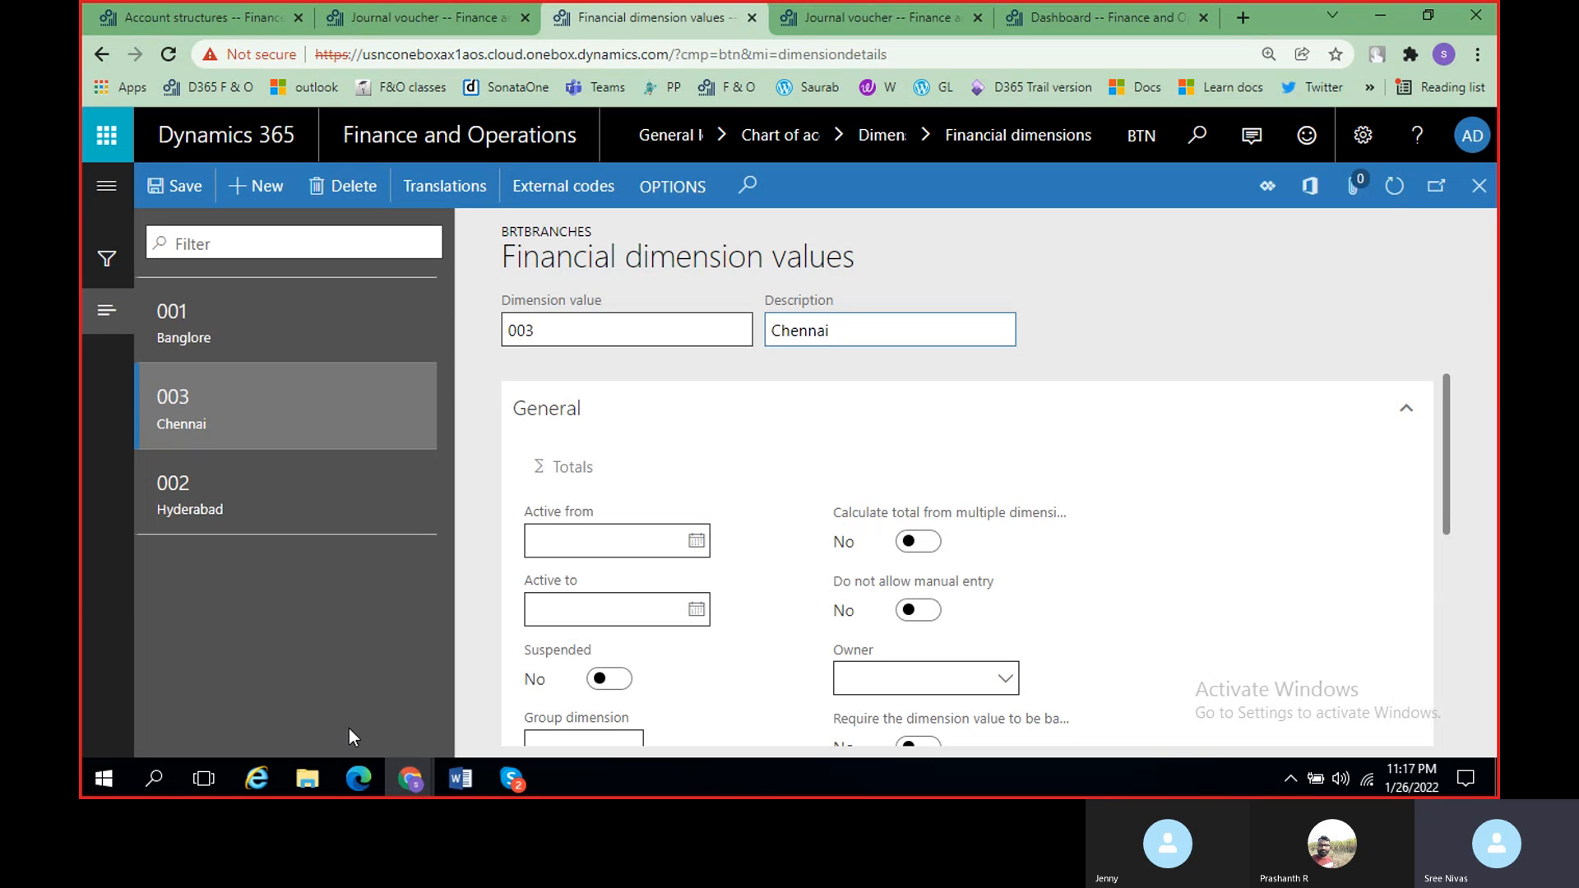
Step: Check the branch dimension values and set the BRTBranches allowed value to 001 for main accounts 400000..699999 in the BRT P/L structure
left_click(172, 18)
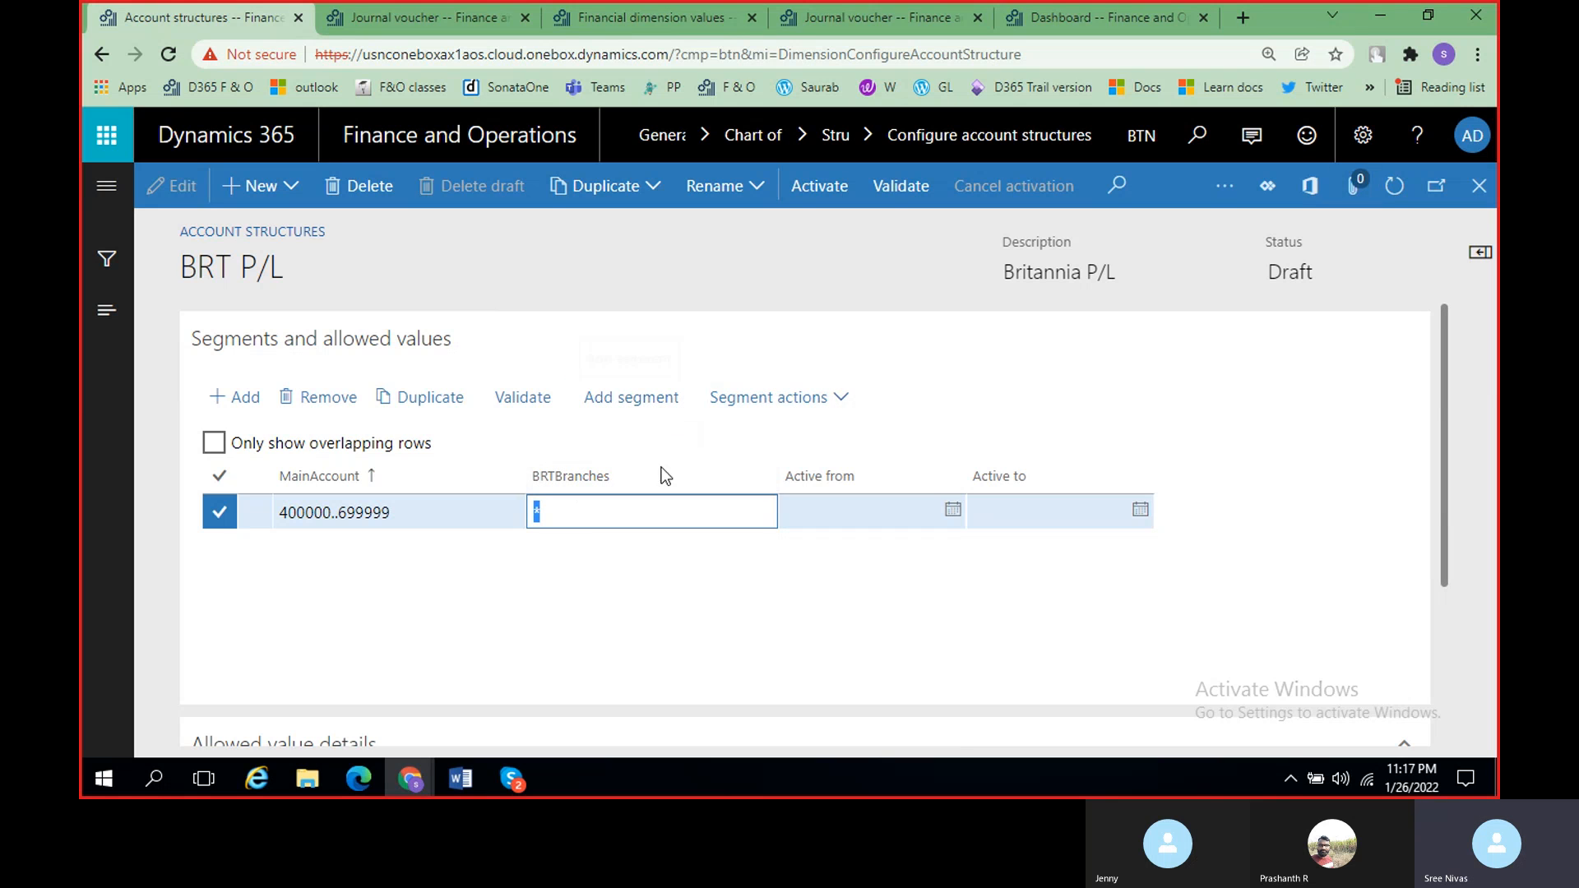
left_click(652, 511)
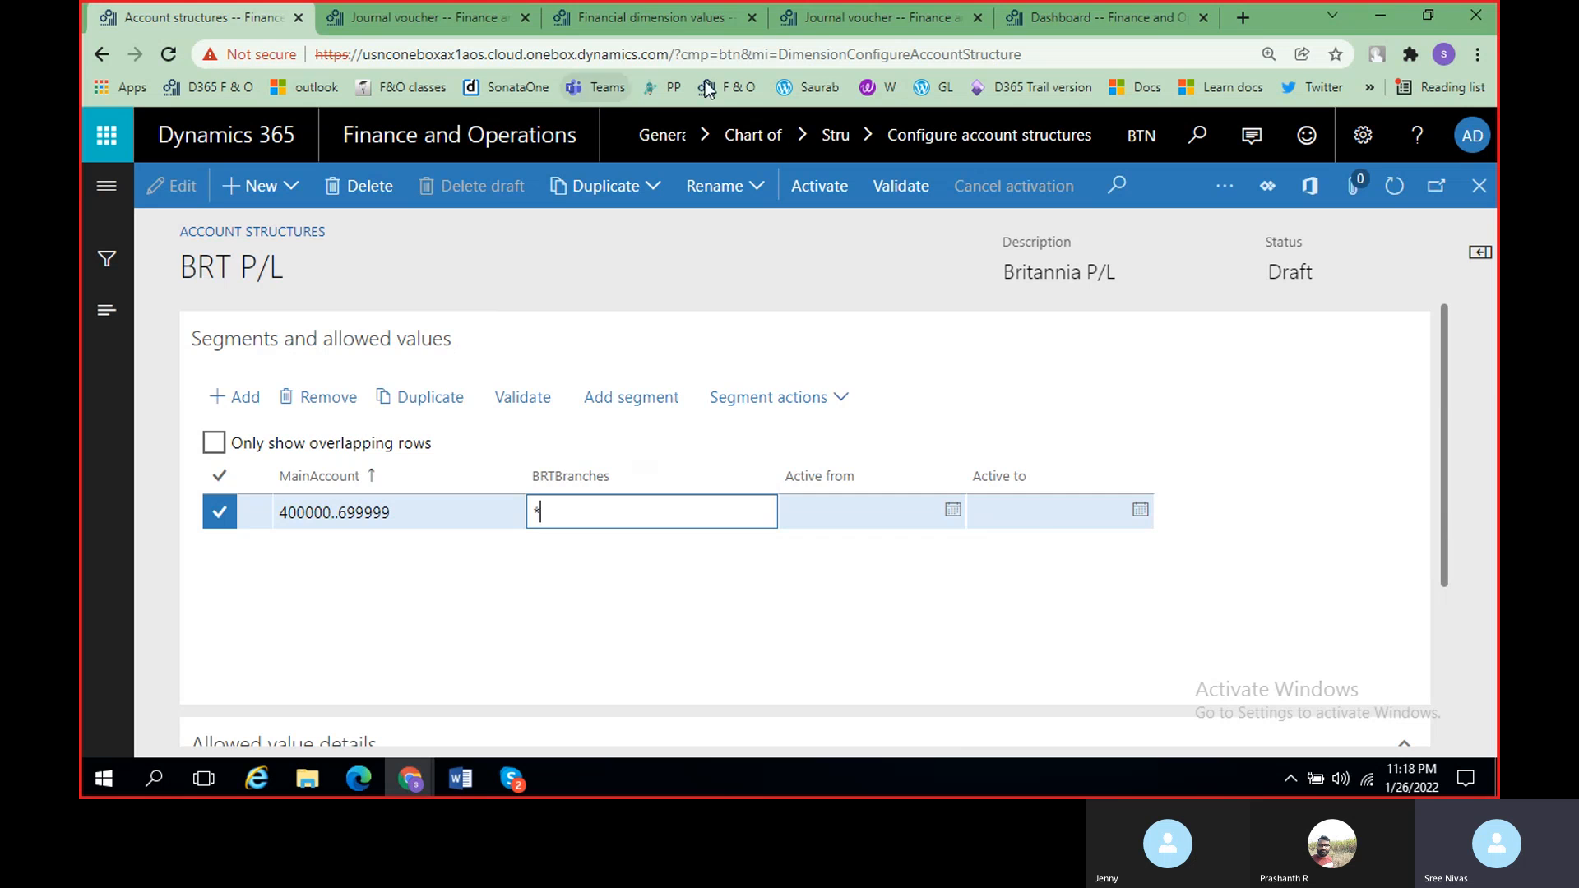
left_click(658, 22)
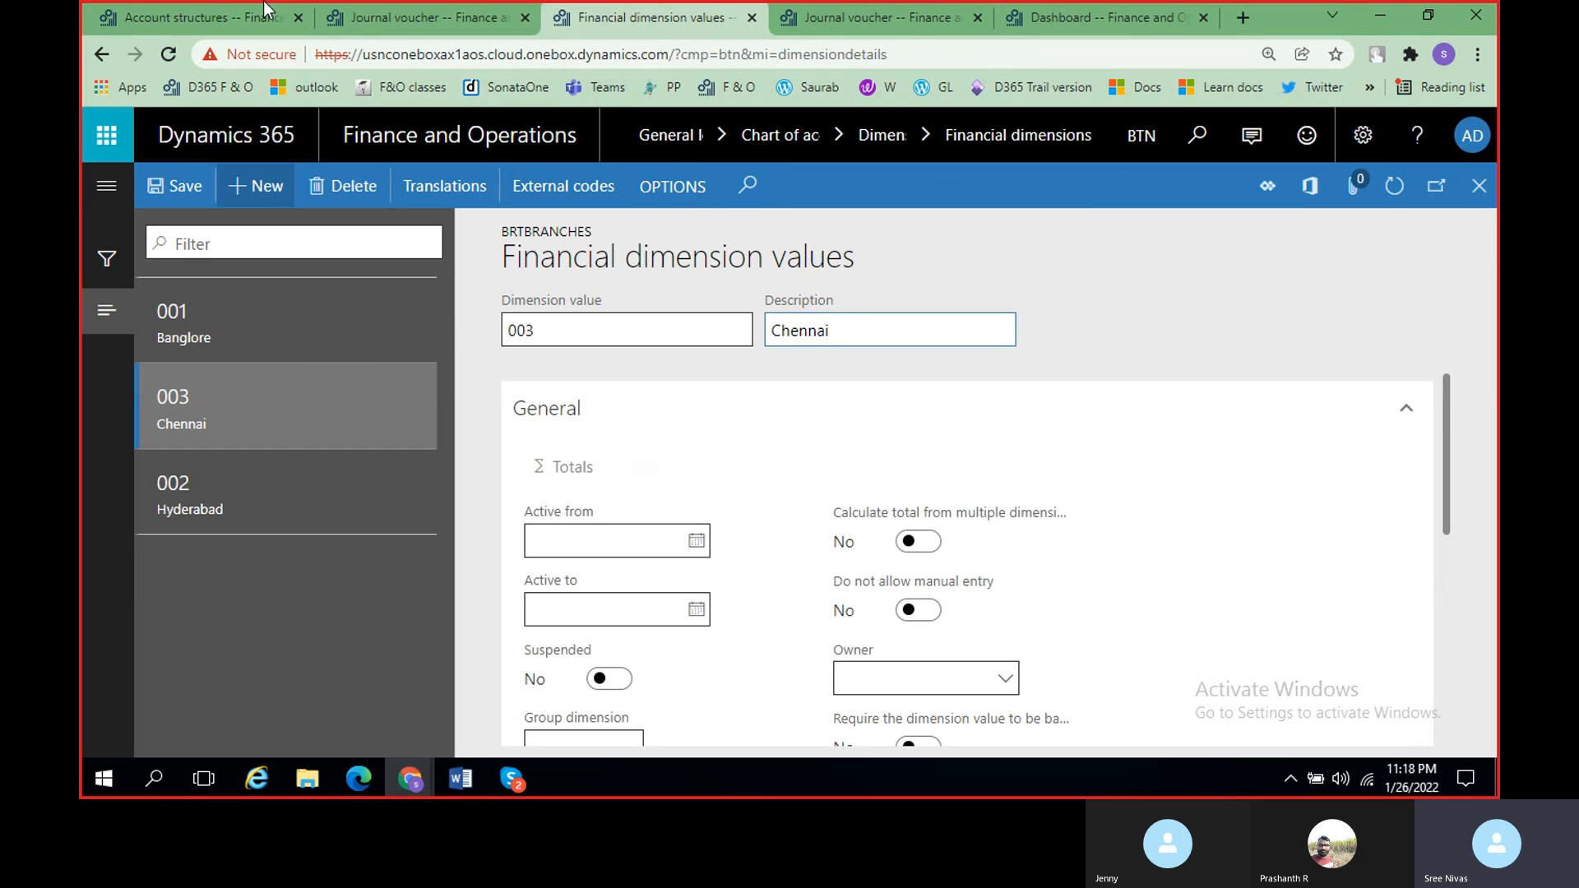
left_click(180, 8)
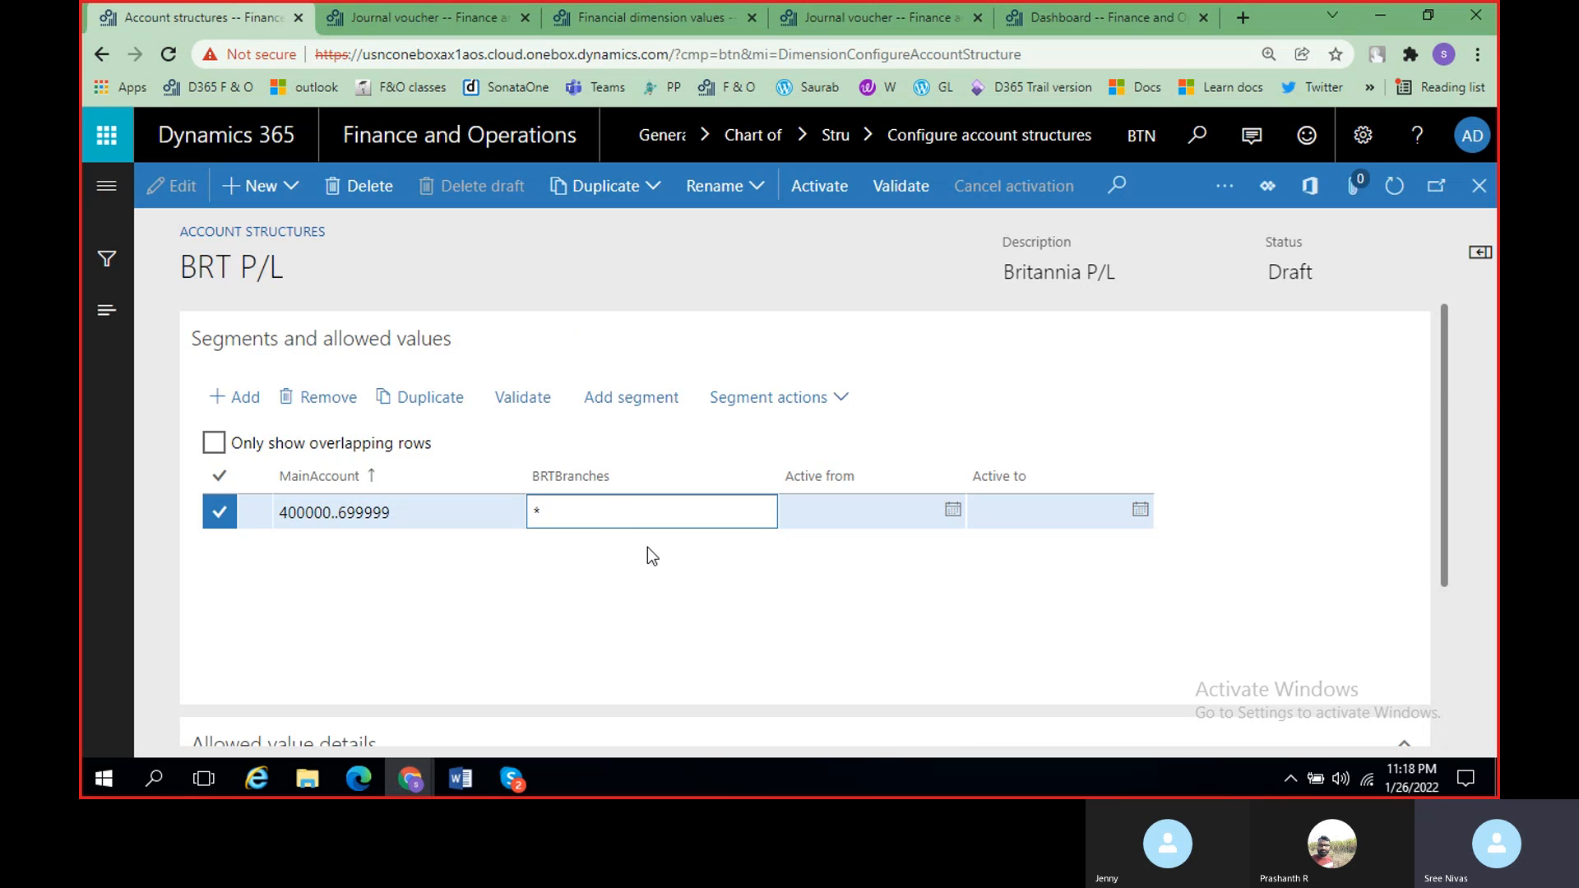
key("BackSpace")
left_click(580, 18)
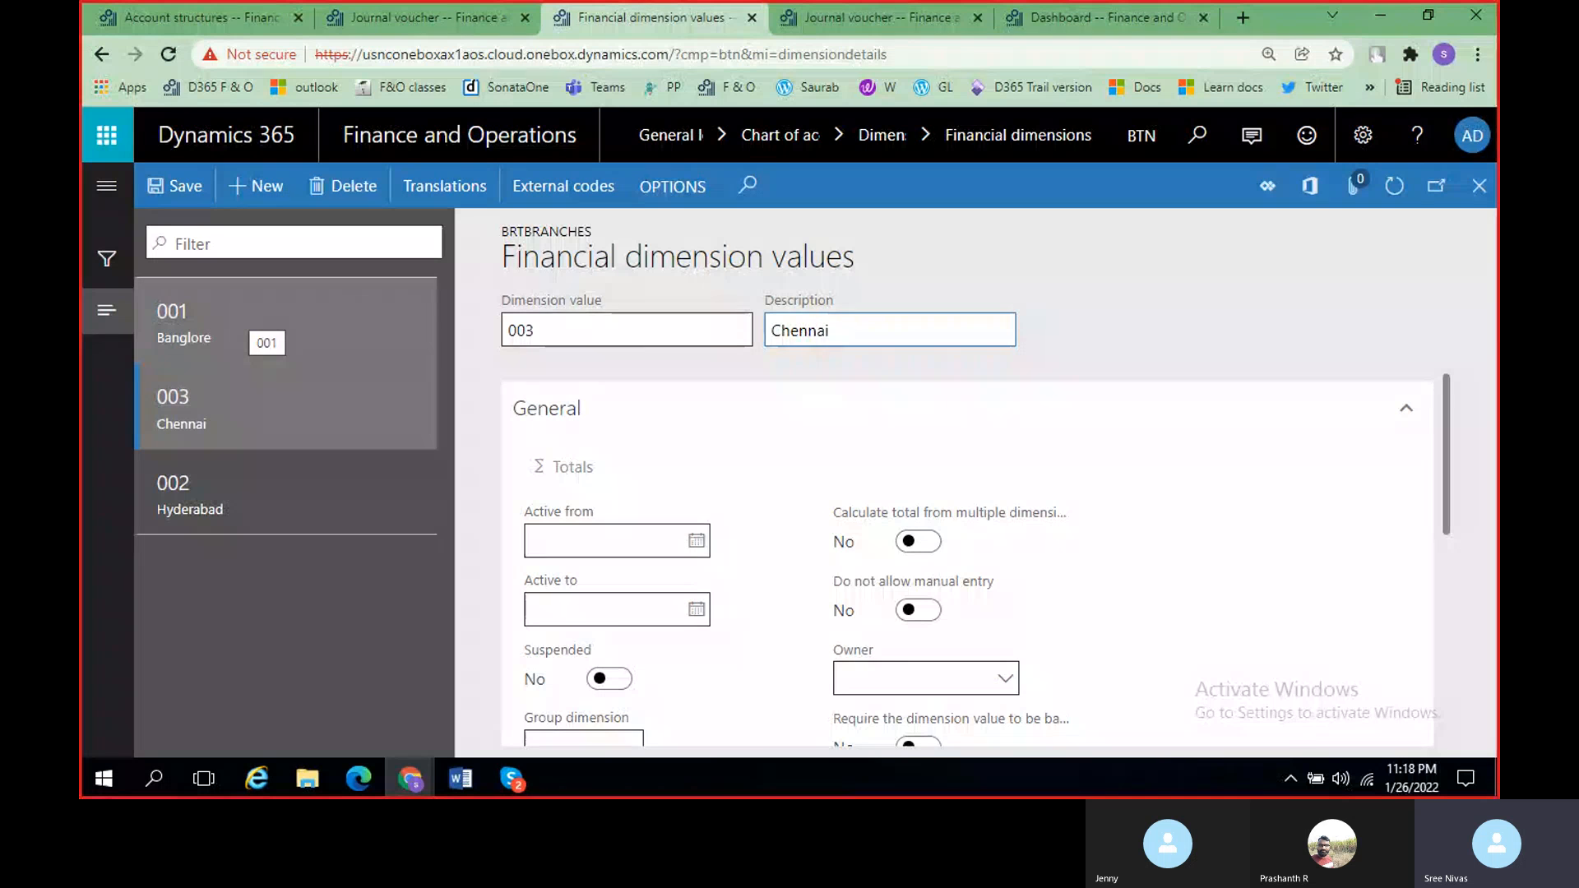
left_click(188, 13)
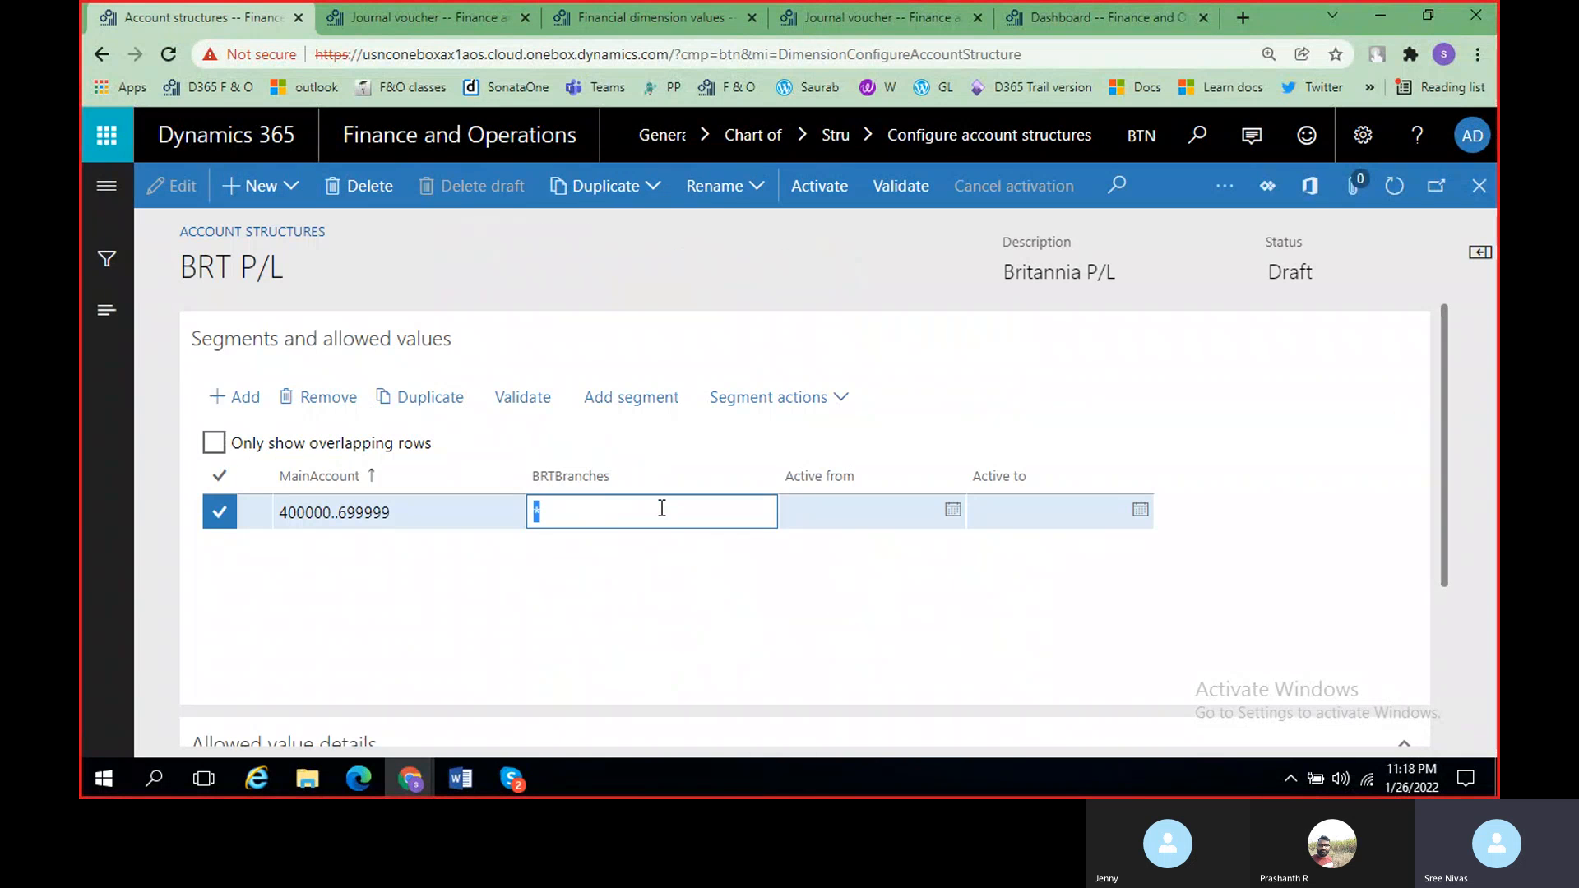
key("BackSpace")
type("001")
Step: Examine the account segments of the demf journal voucher line, and return to the BRT P/L account structure
left_click(873, 19)
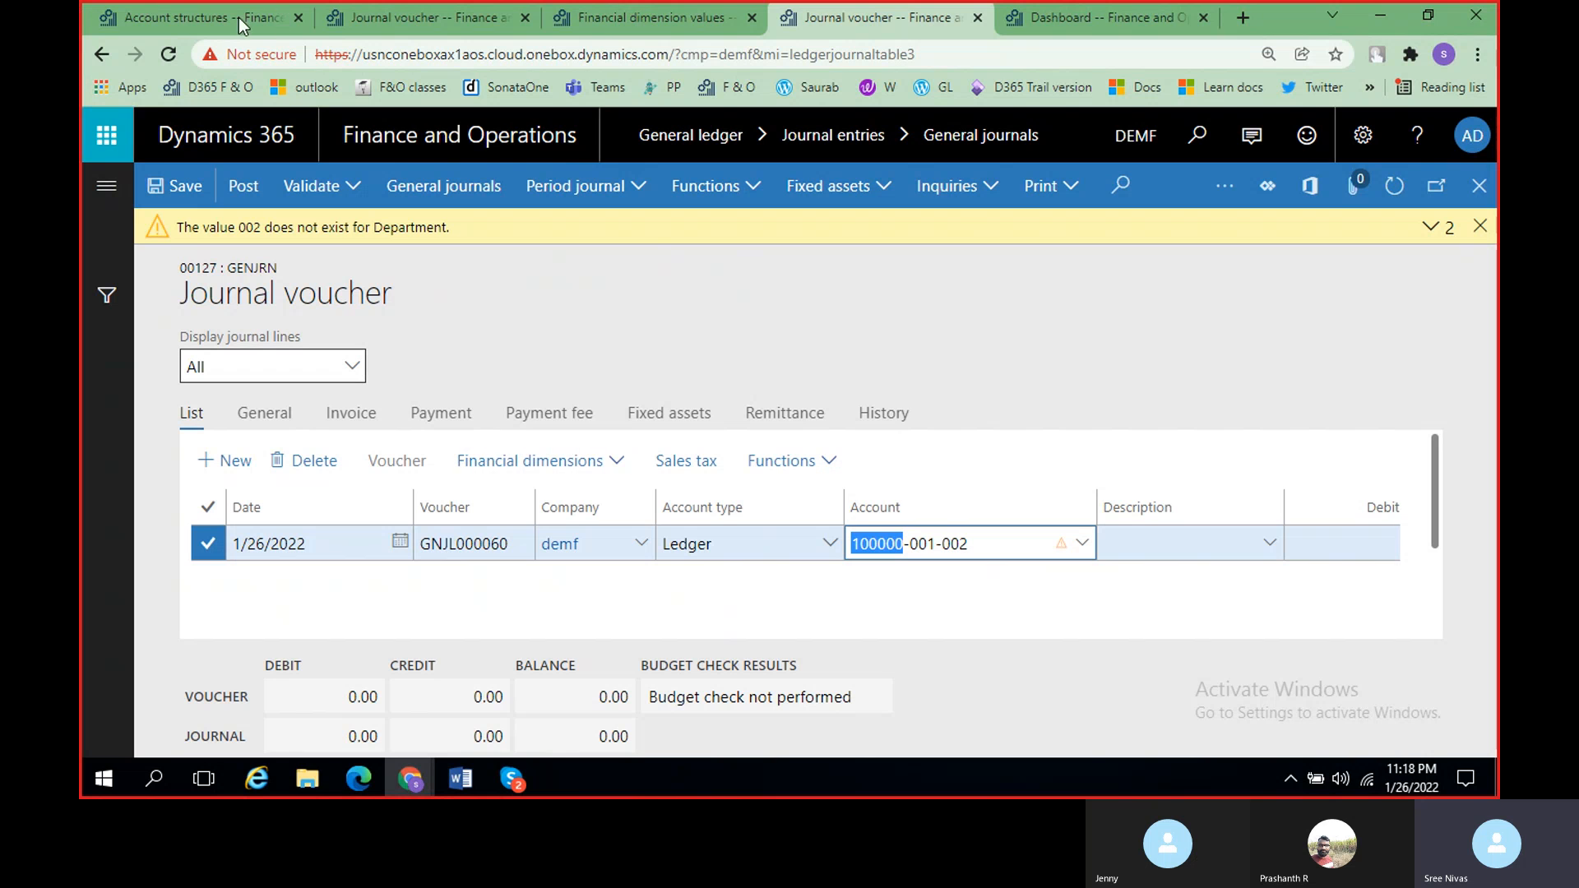
left_click(1080, 545)
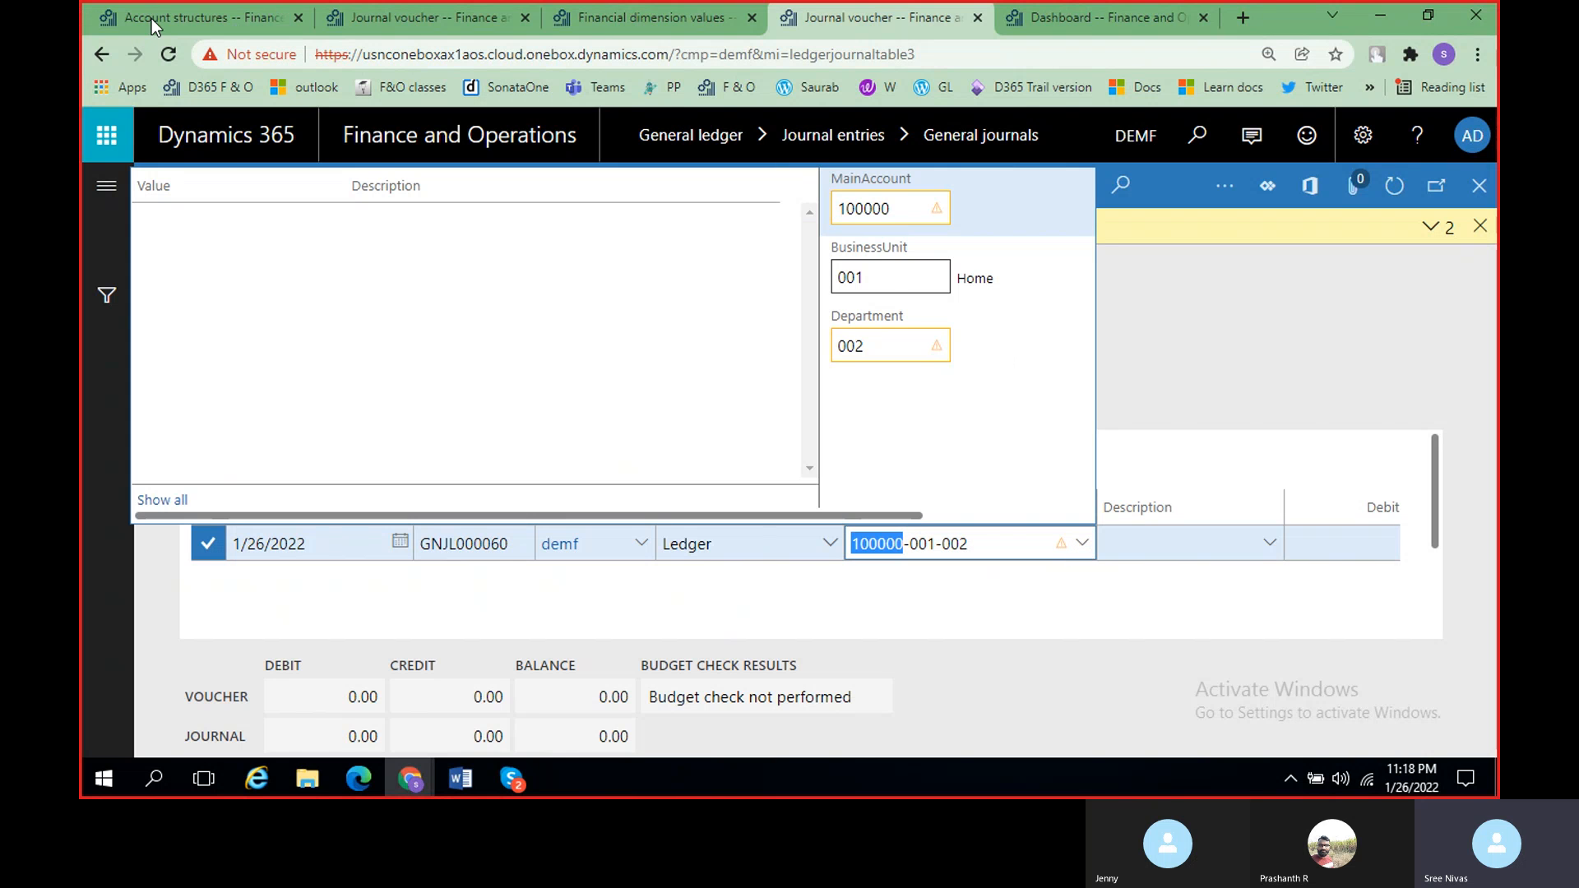
left_click(151, 18)
left_click(904, 19)
left_click(212, 19)
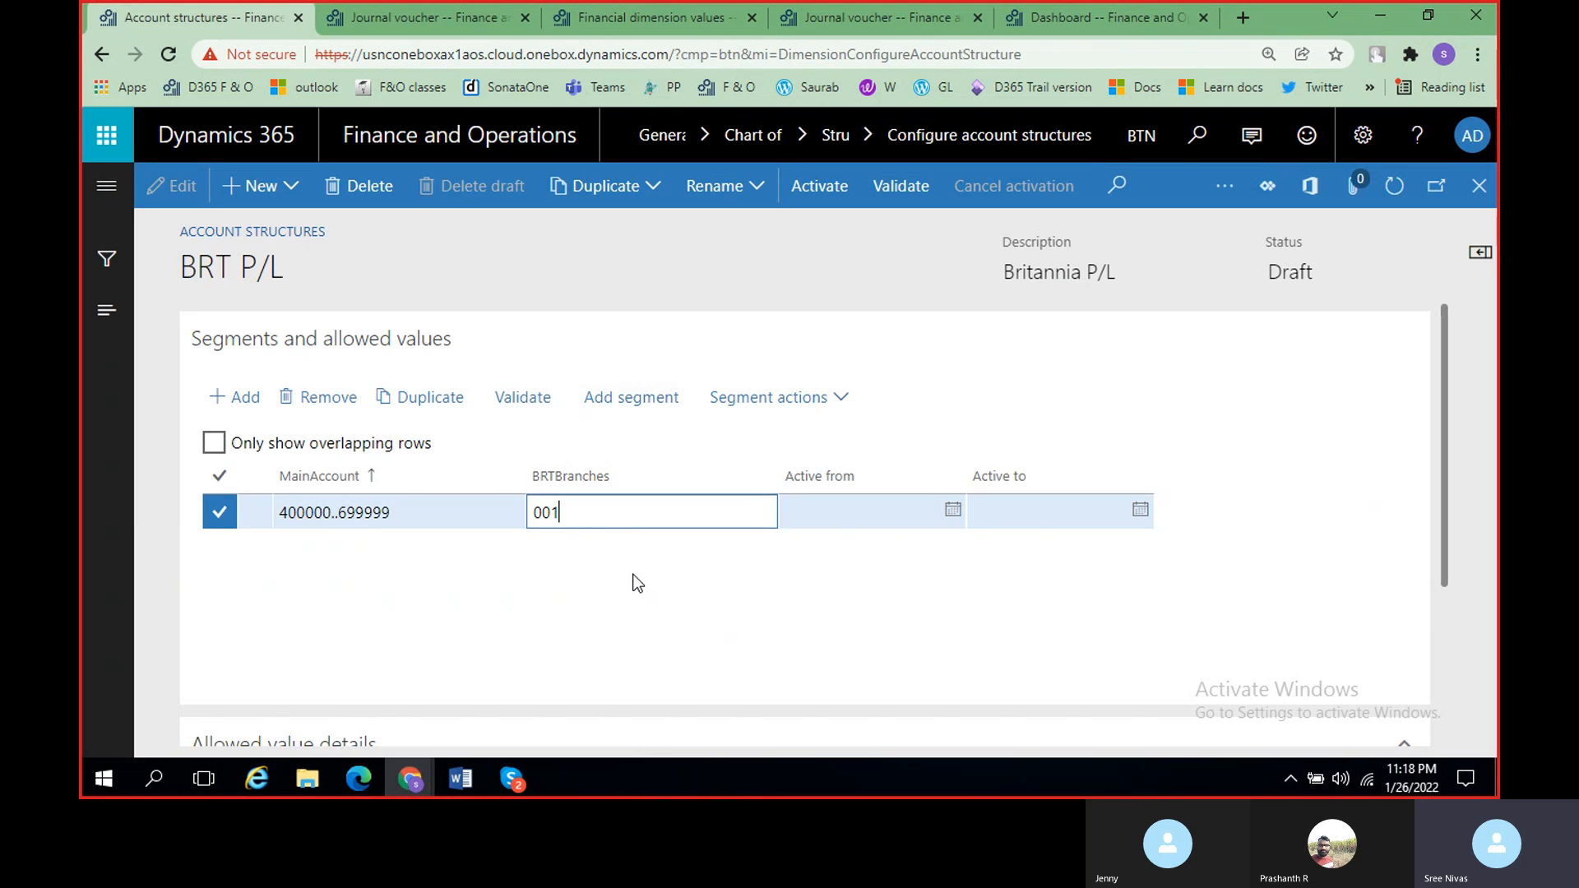
Step: Check the Hyderabad branch's dimension value and extend the BRTBranches allowed values to 001;002
left_click(654, 16)
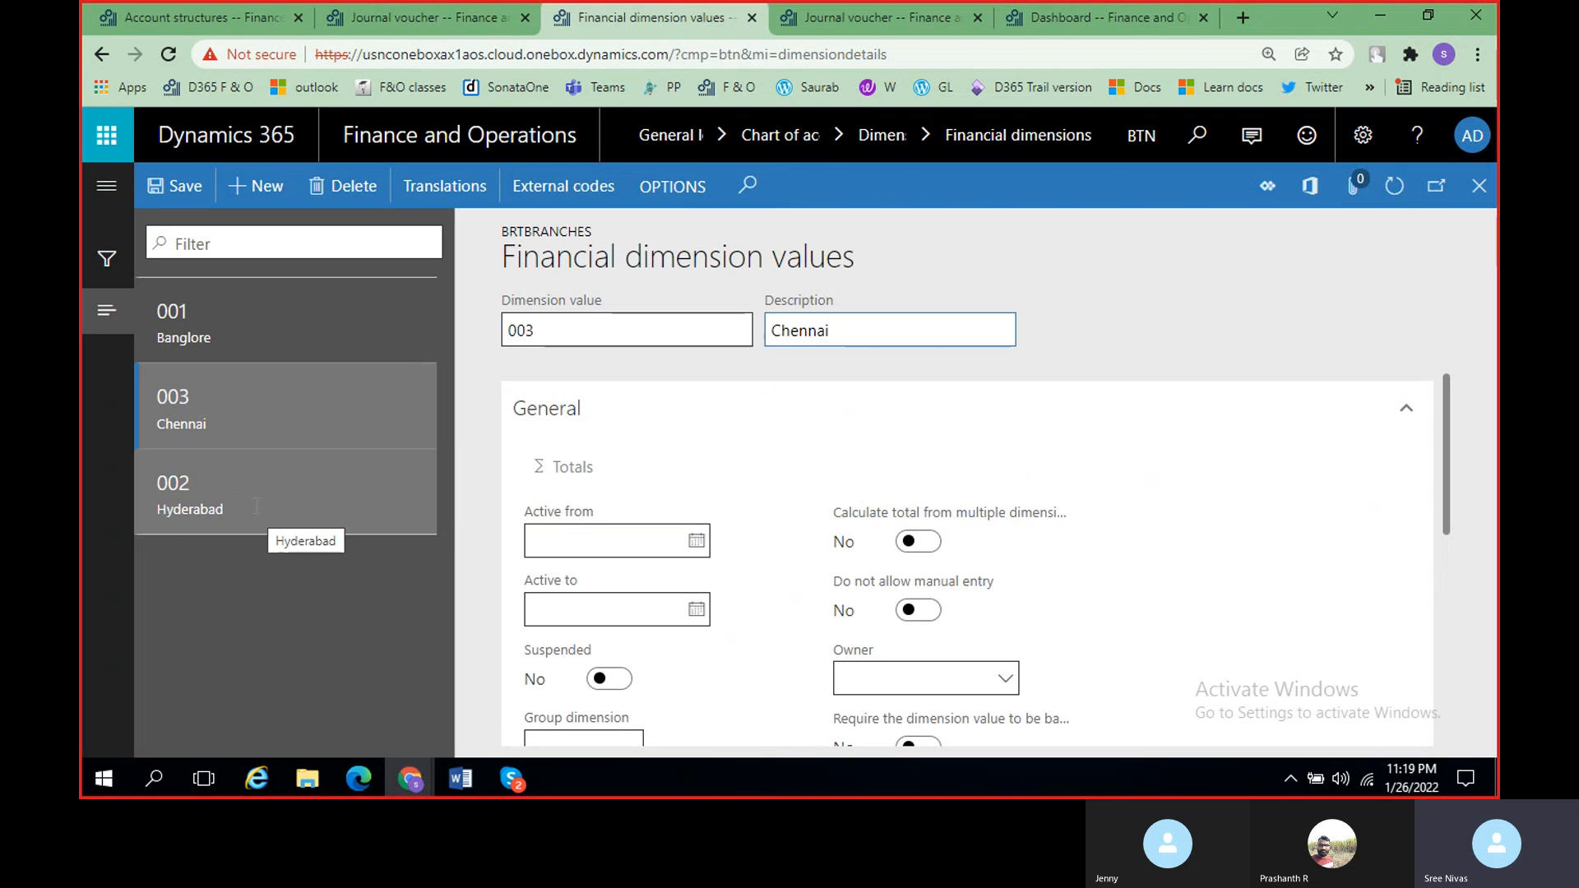
left_click(196, 22)
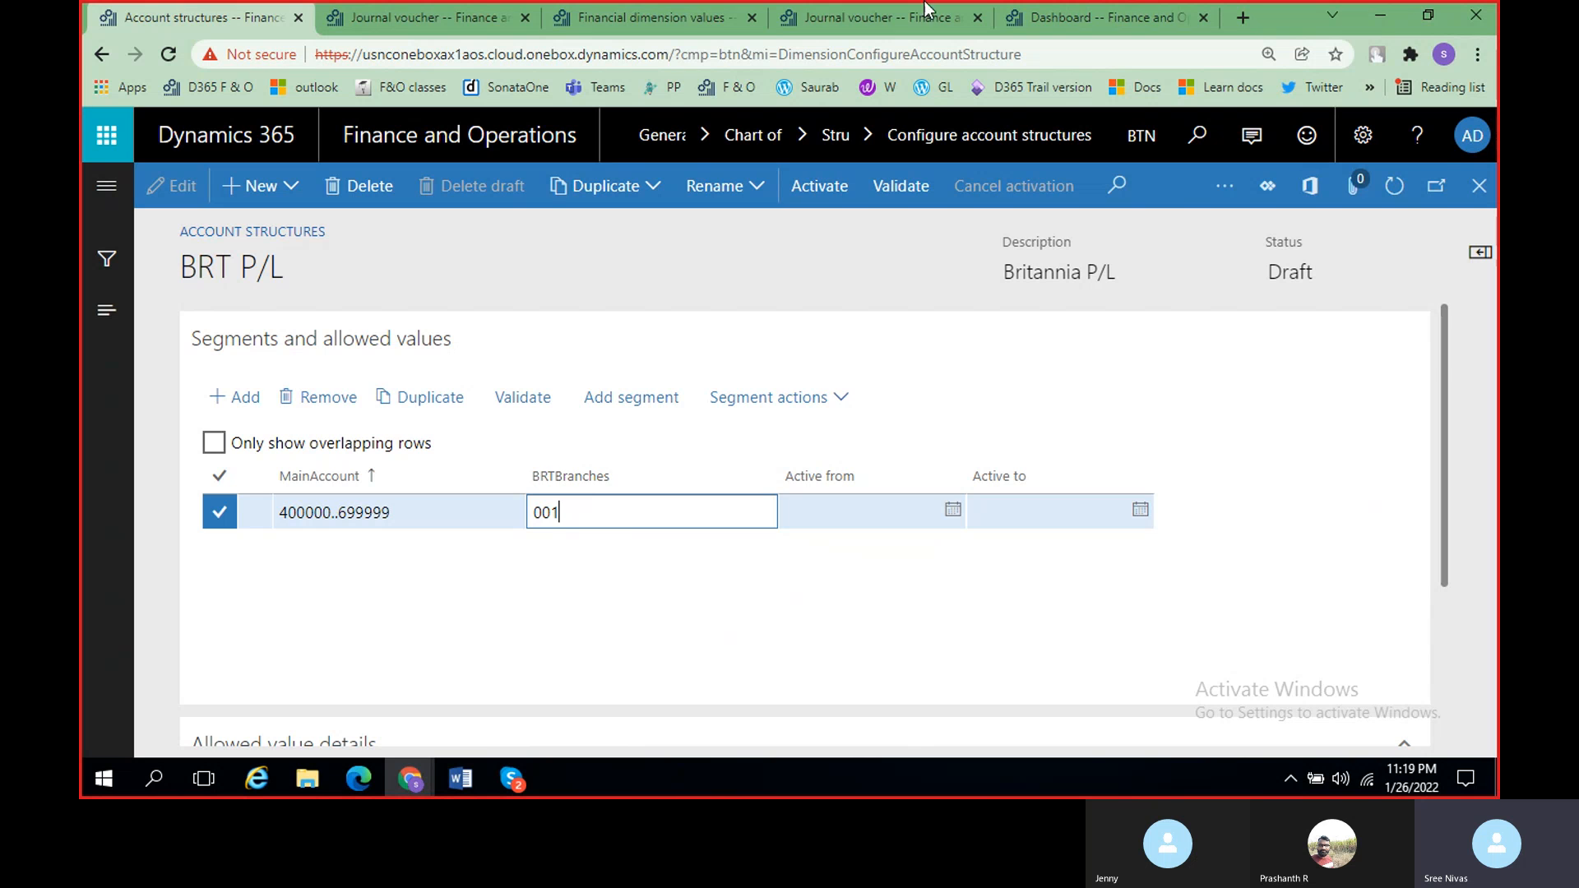
left_click(673, 21)
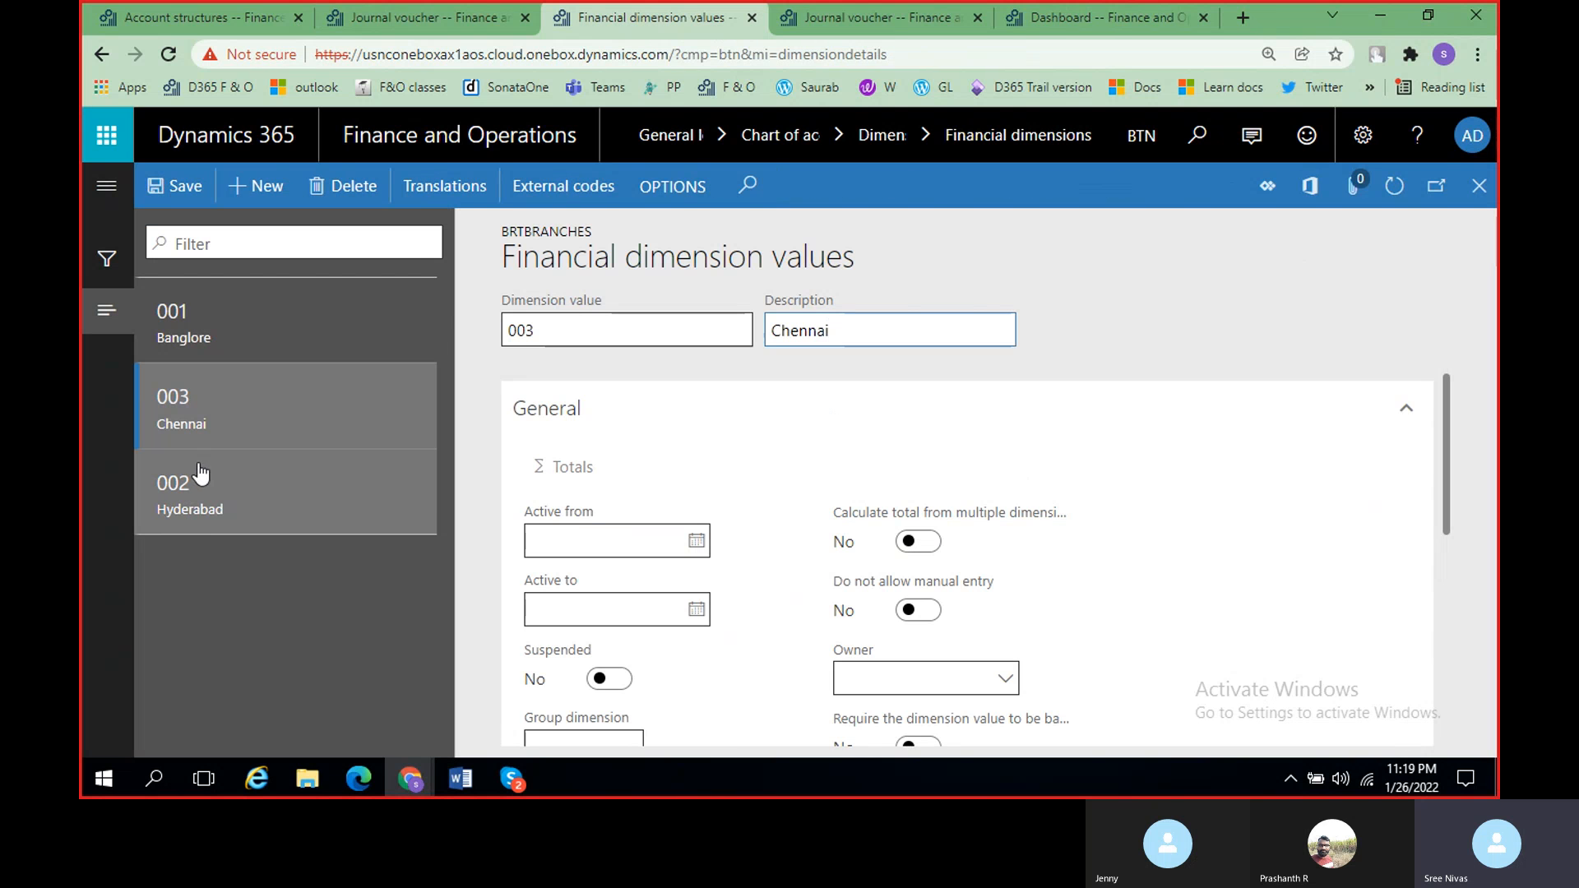
left_click(195, 17)
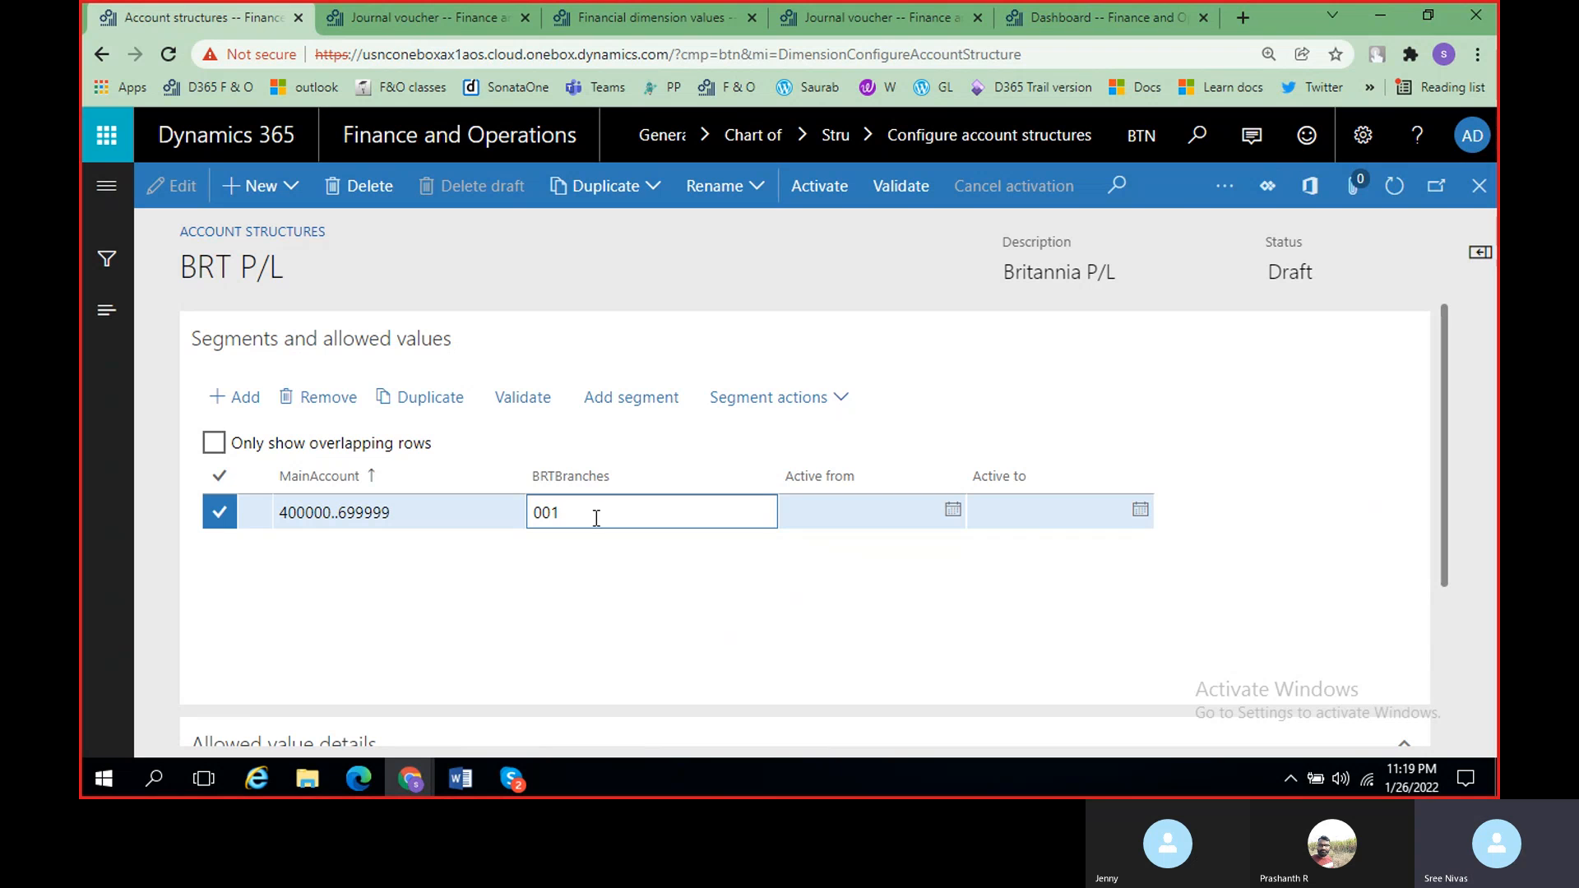
type(";002")
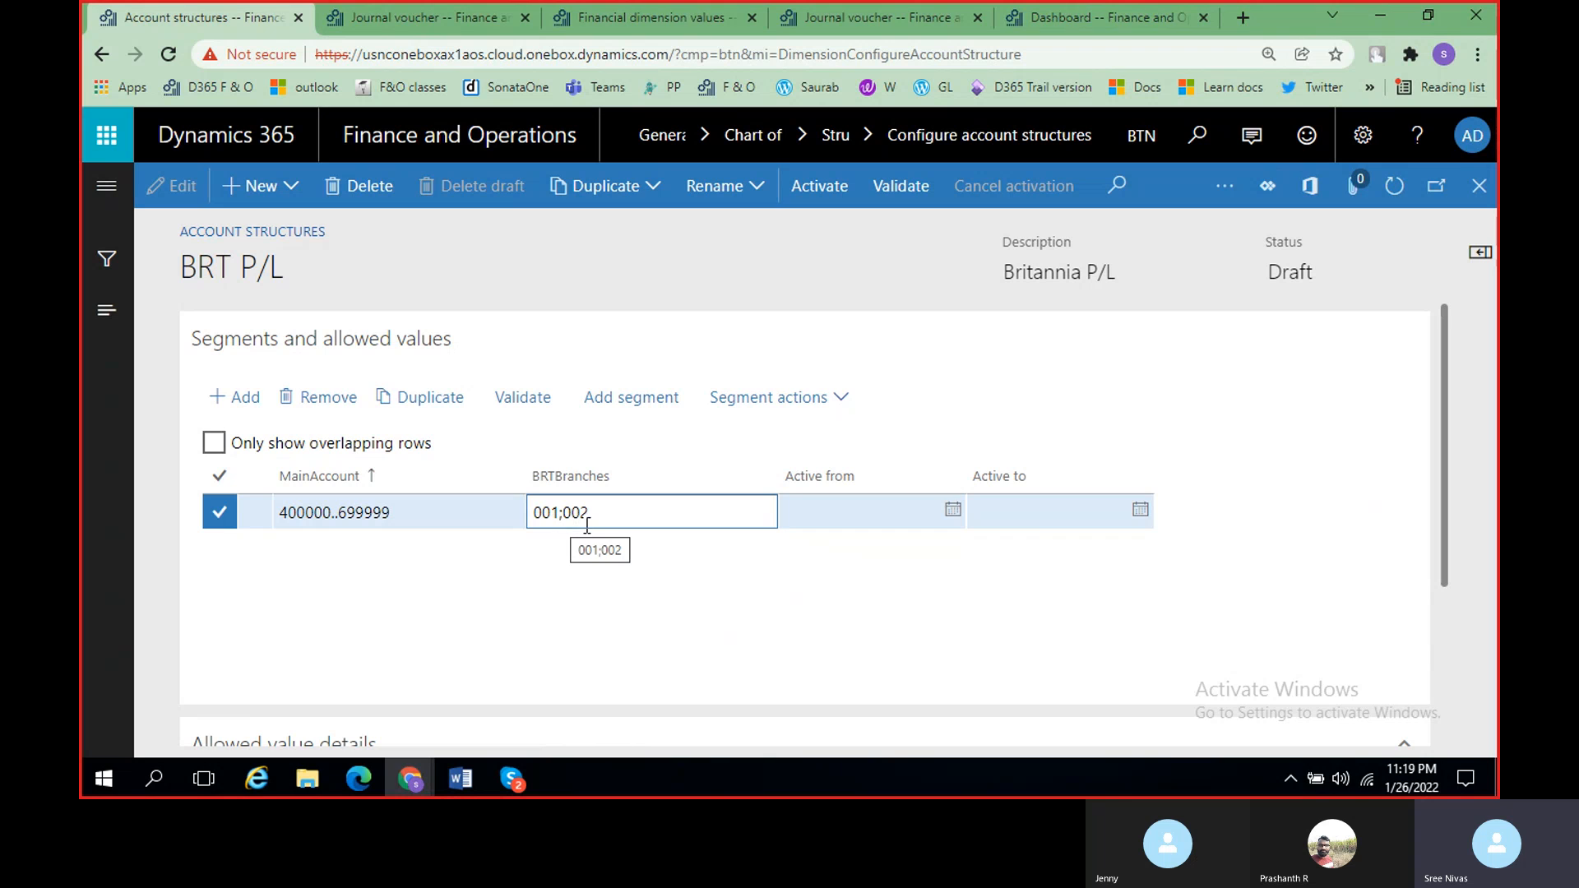
key("Left")
key("Left")
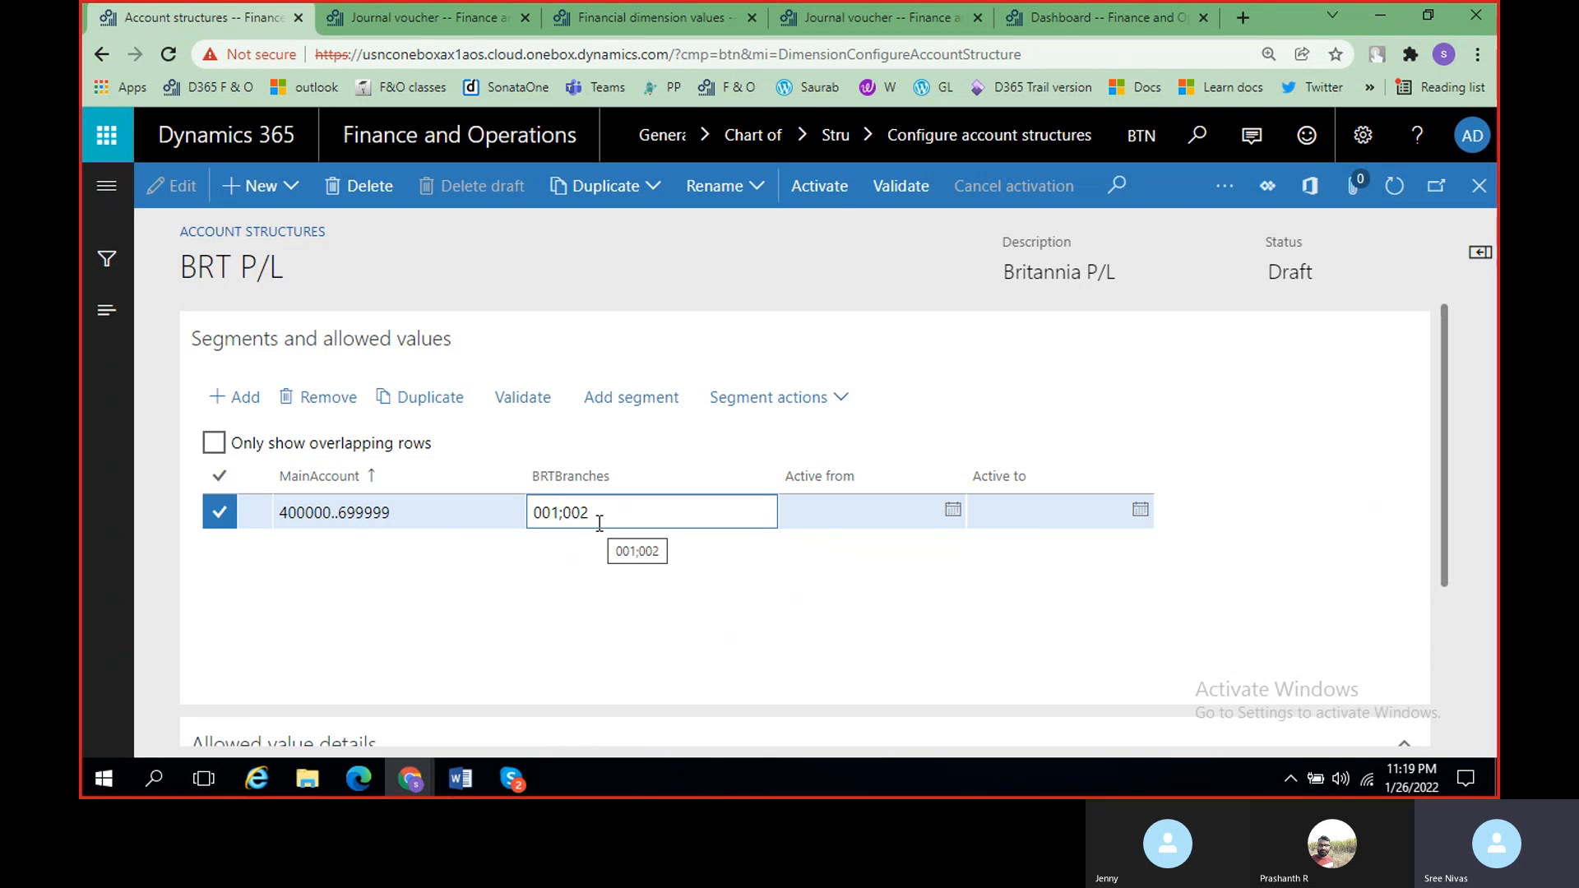
Step: Compare the journal voucher's BusinessUnit and Department segments with the allowed values in the BRT P/L structure
left_click(845, 15)
left_click(1080, 546)
left_click(200, 17)
left_click(916, 17)
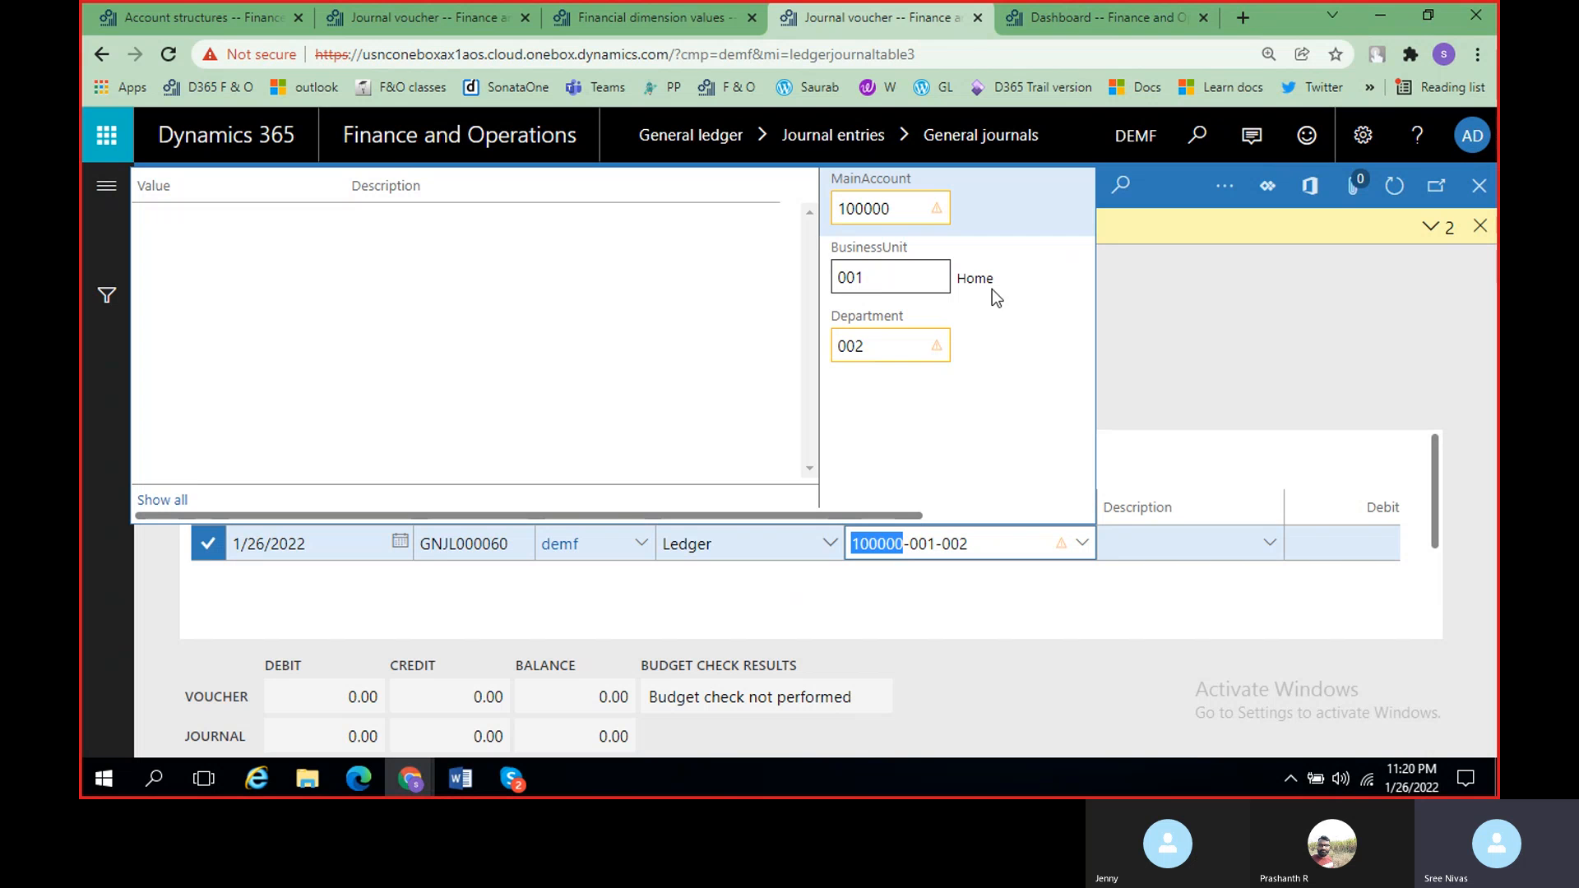
left_click(204, 19)
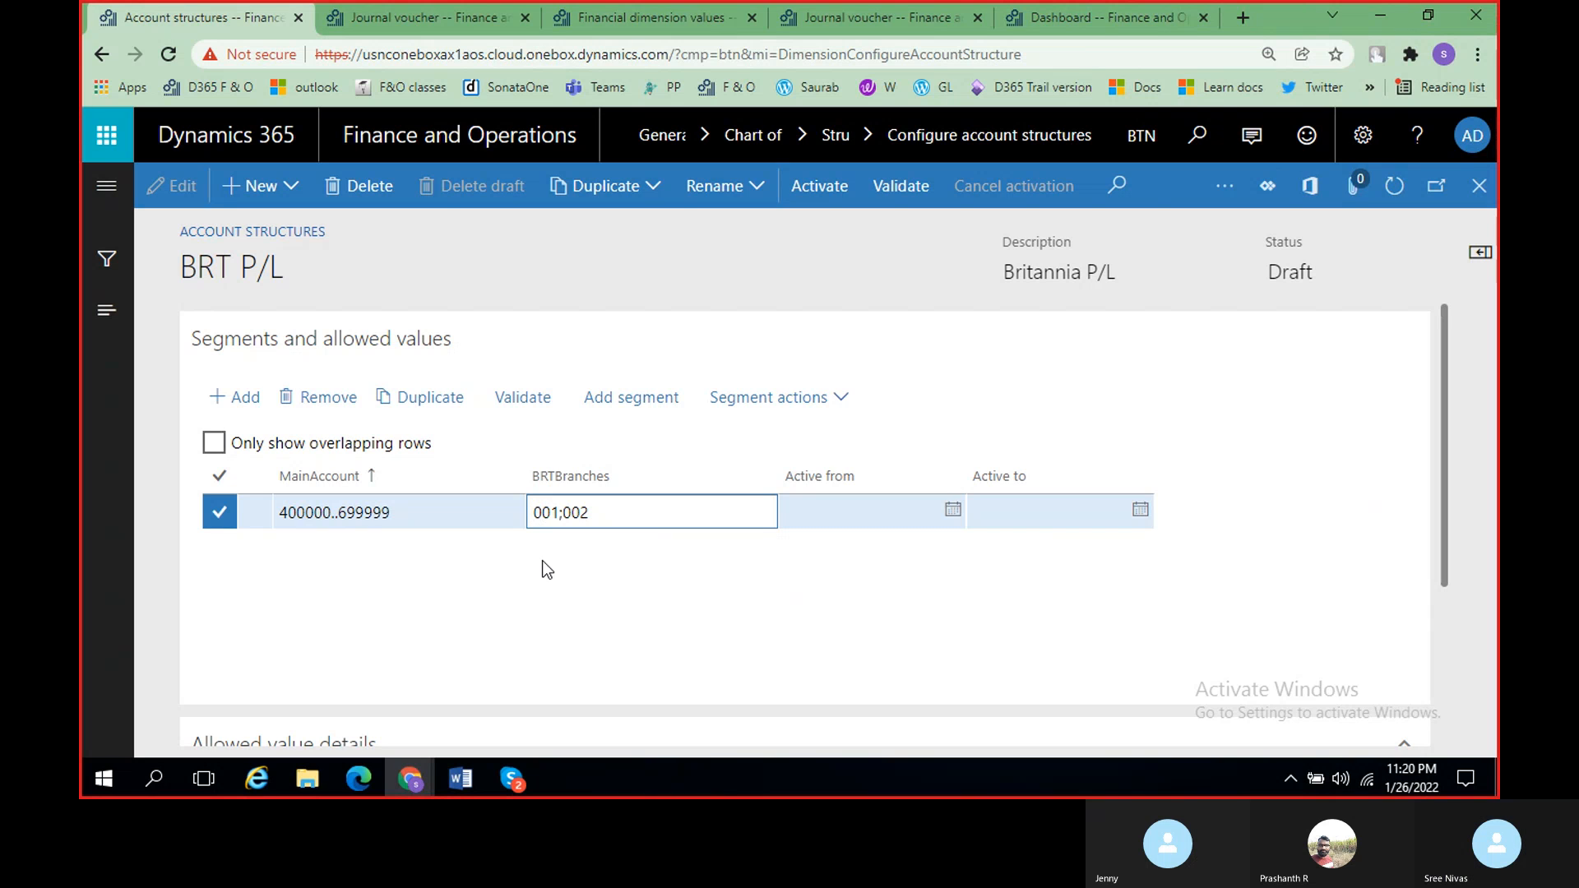
Step: Add a quoted blank entry before the branch codes so the BRTBranches allowed values read " ";001;002
type("\"")
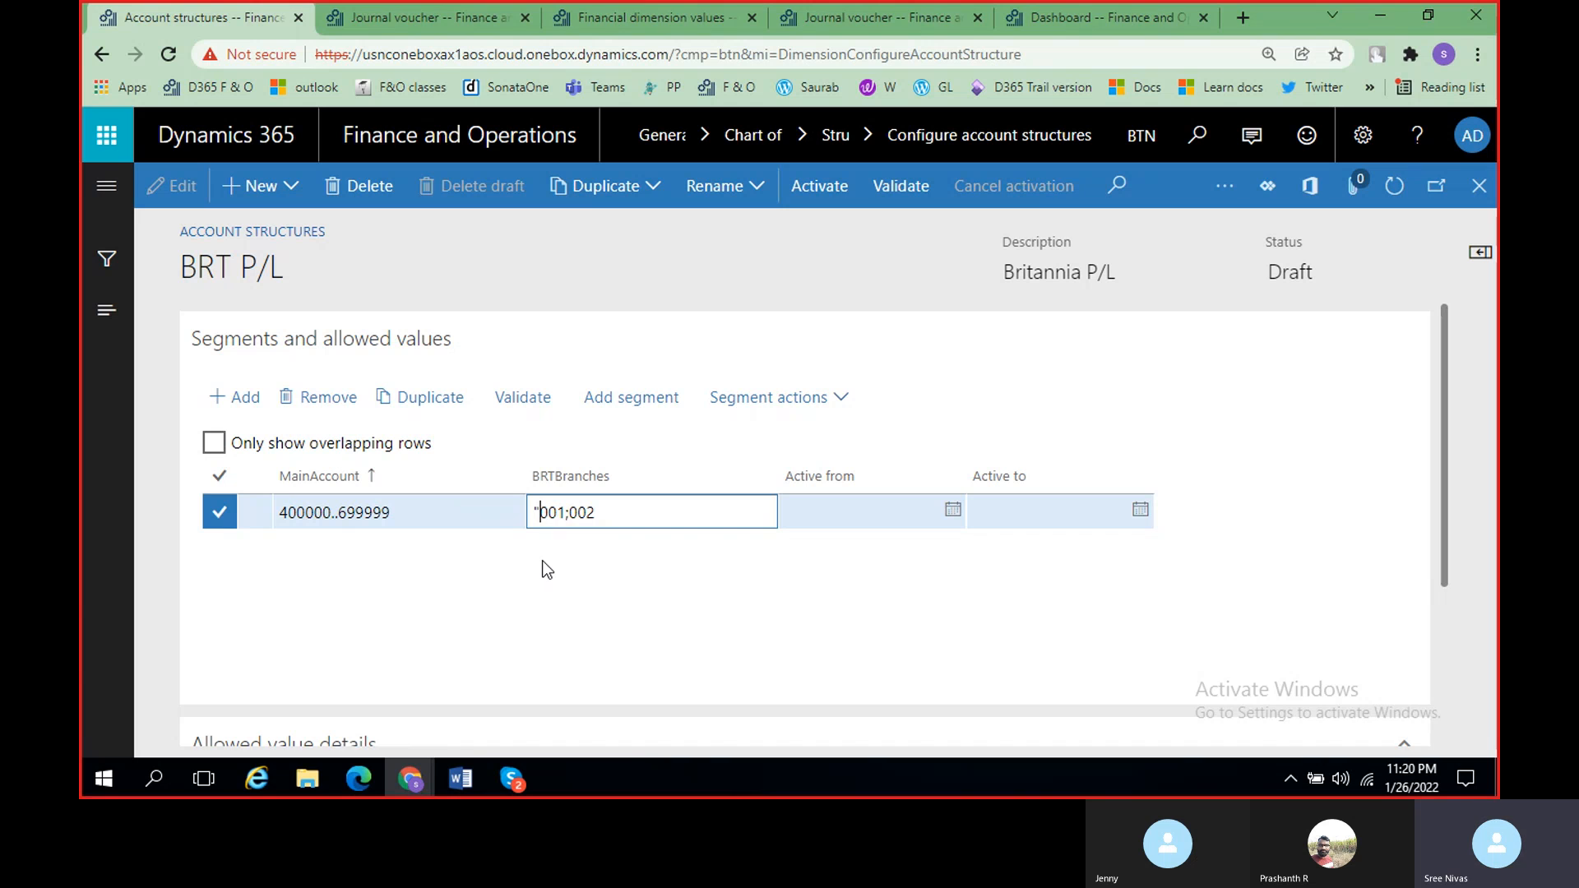
type("\"")
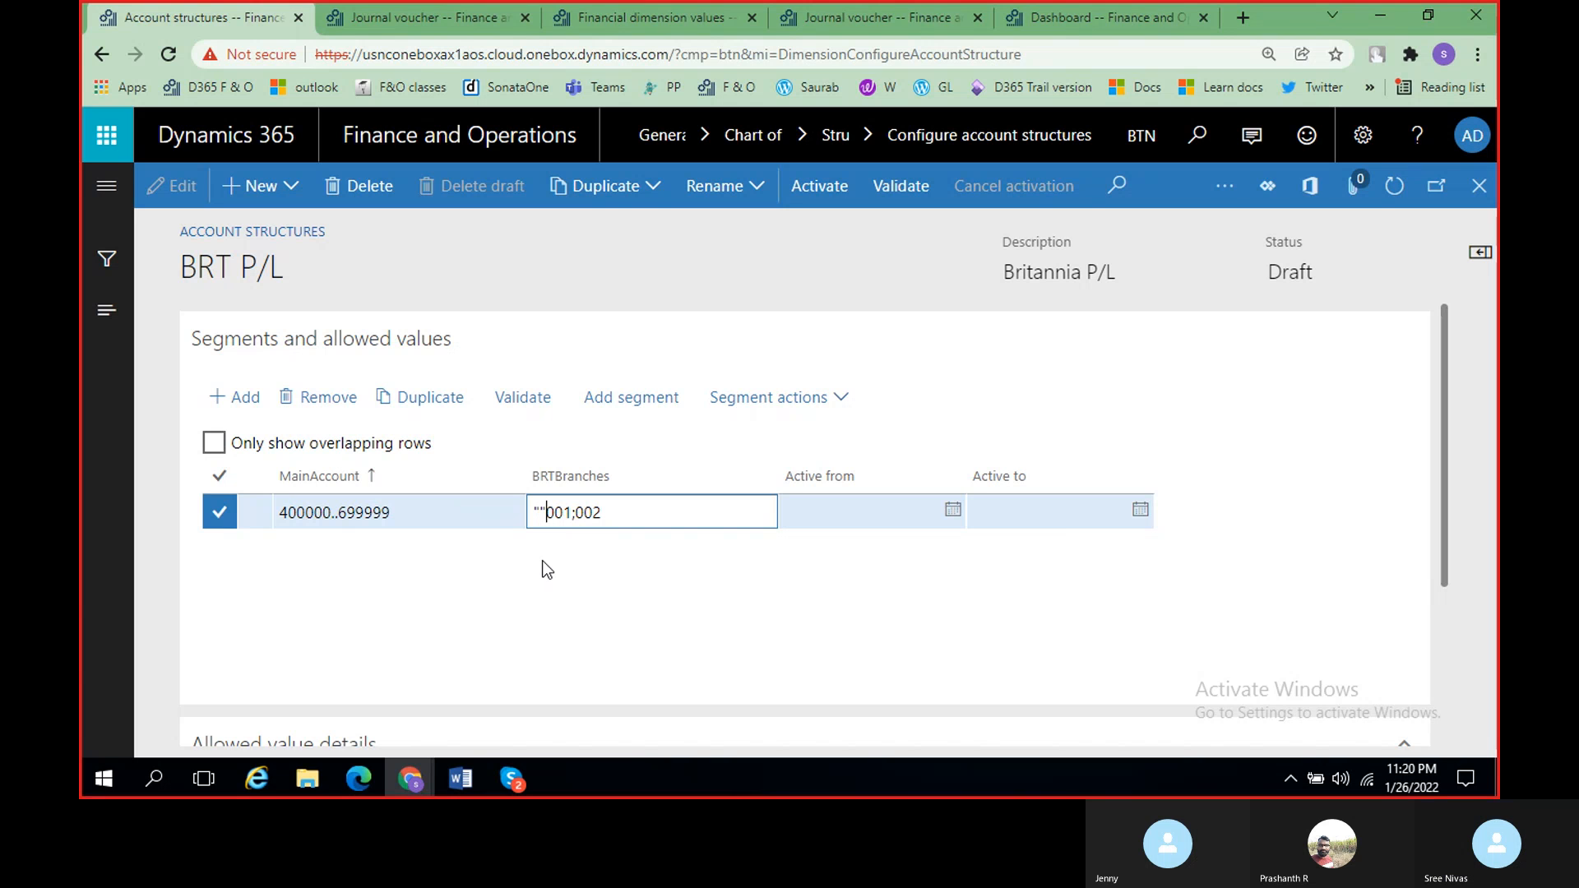
key("BackSpace")
key("BackSpace")
type("\" \";")
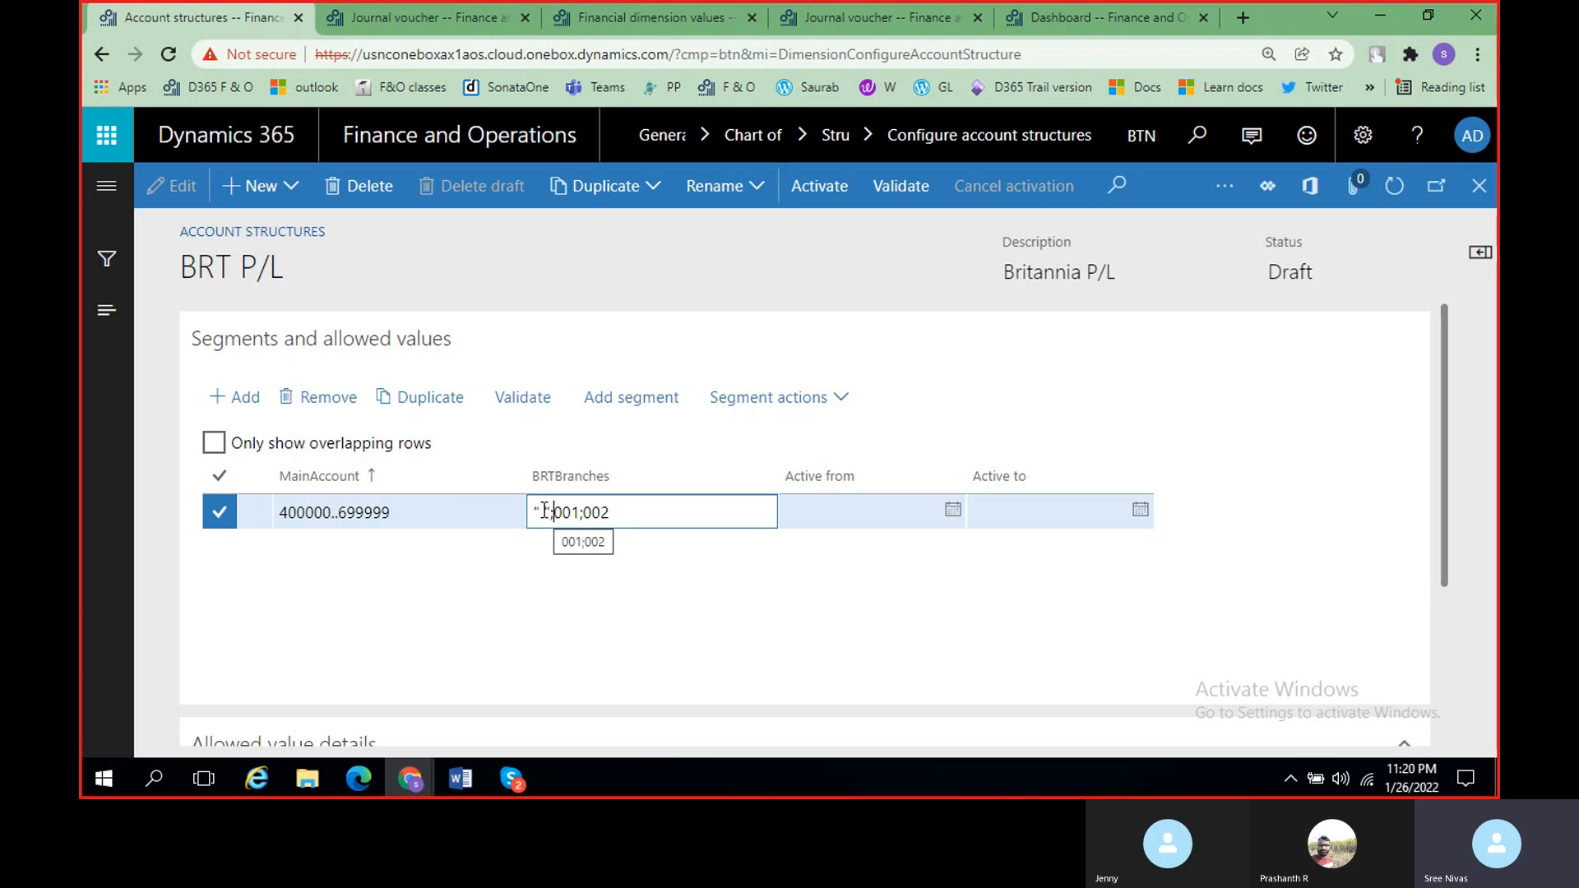
Step: Allow blank values for the BRTBranches segment in the allowed value details
scroll(527, 542, "down", 3)
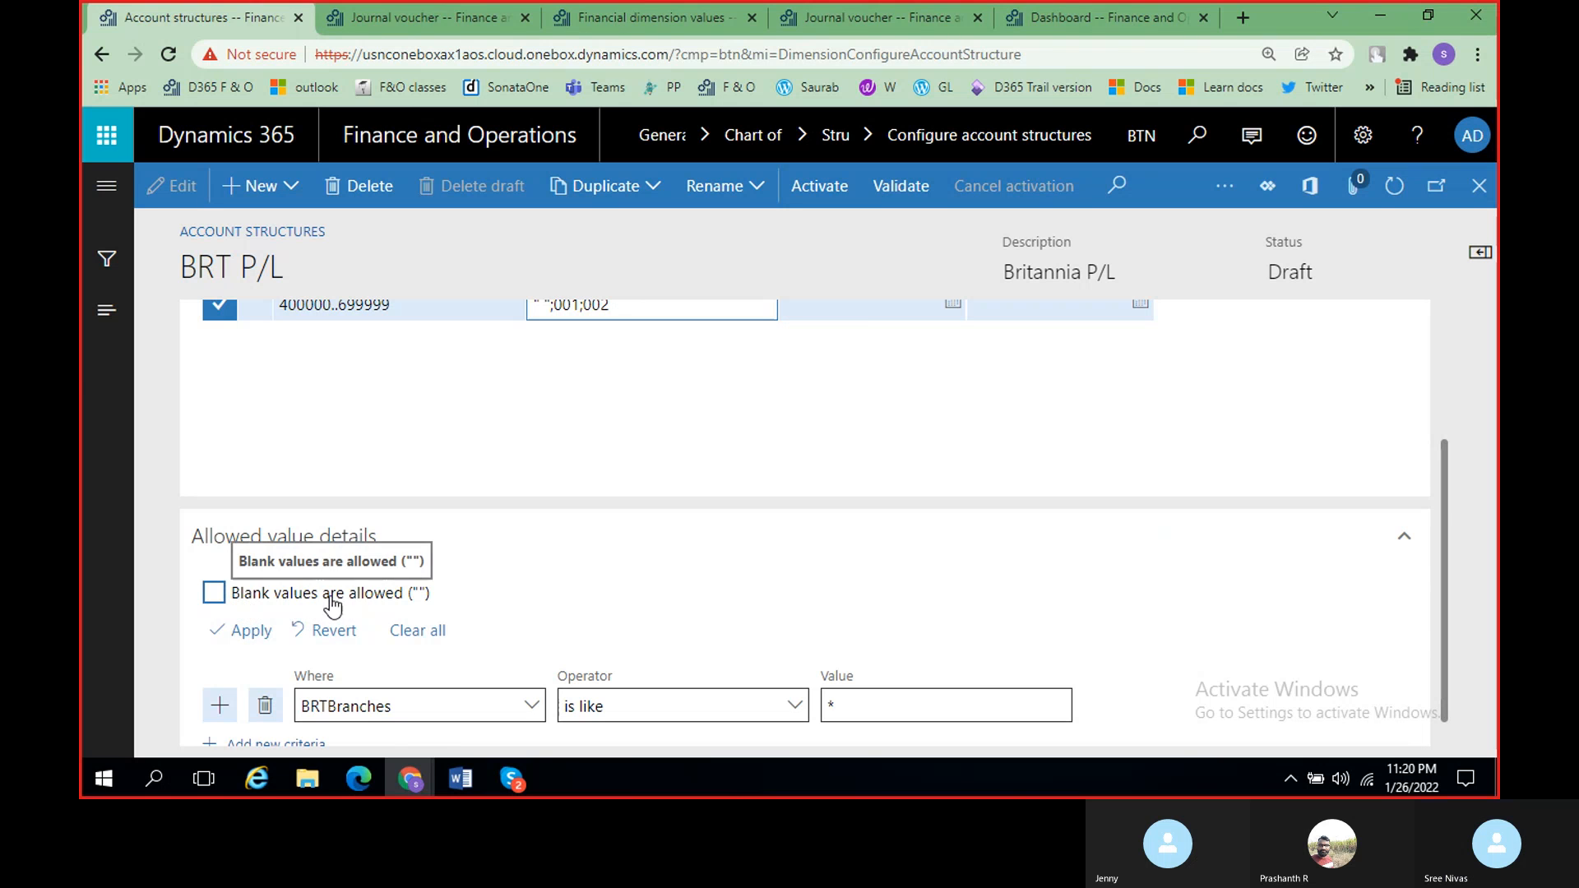
scroll(647, 378, "up", 2)
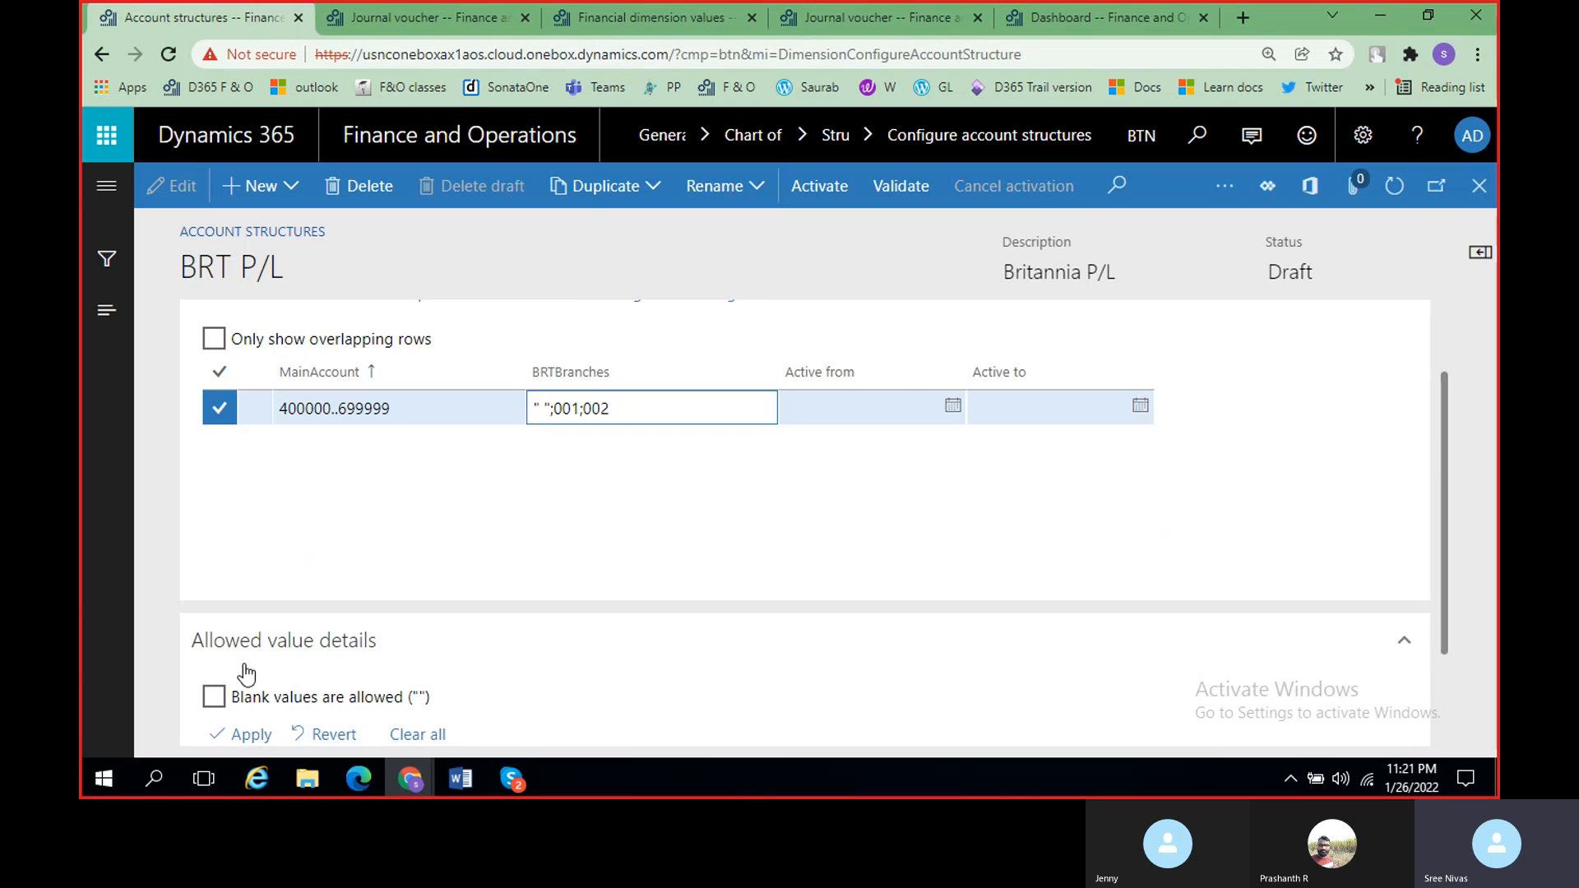
scroll(247, 658, "down", 1)
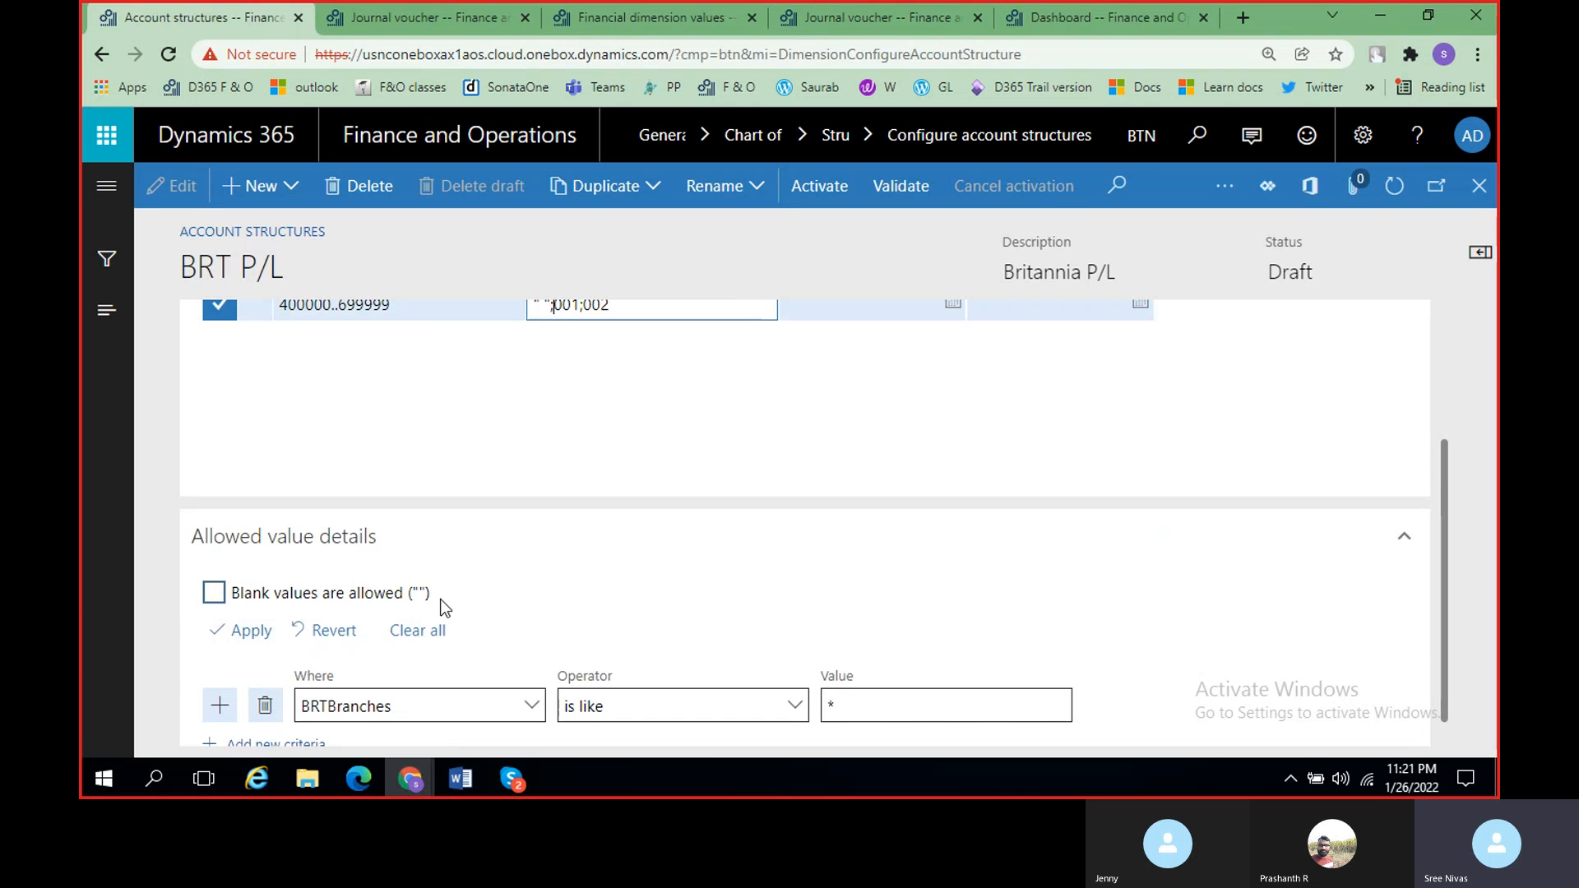
left_click(214, 593)
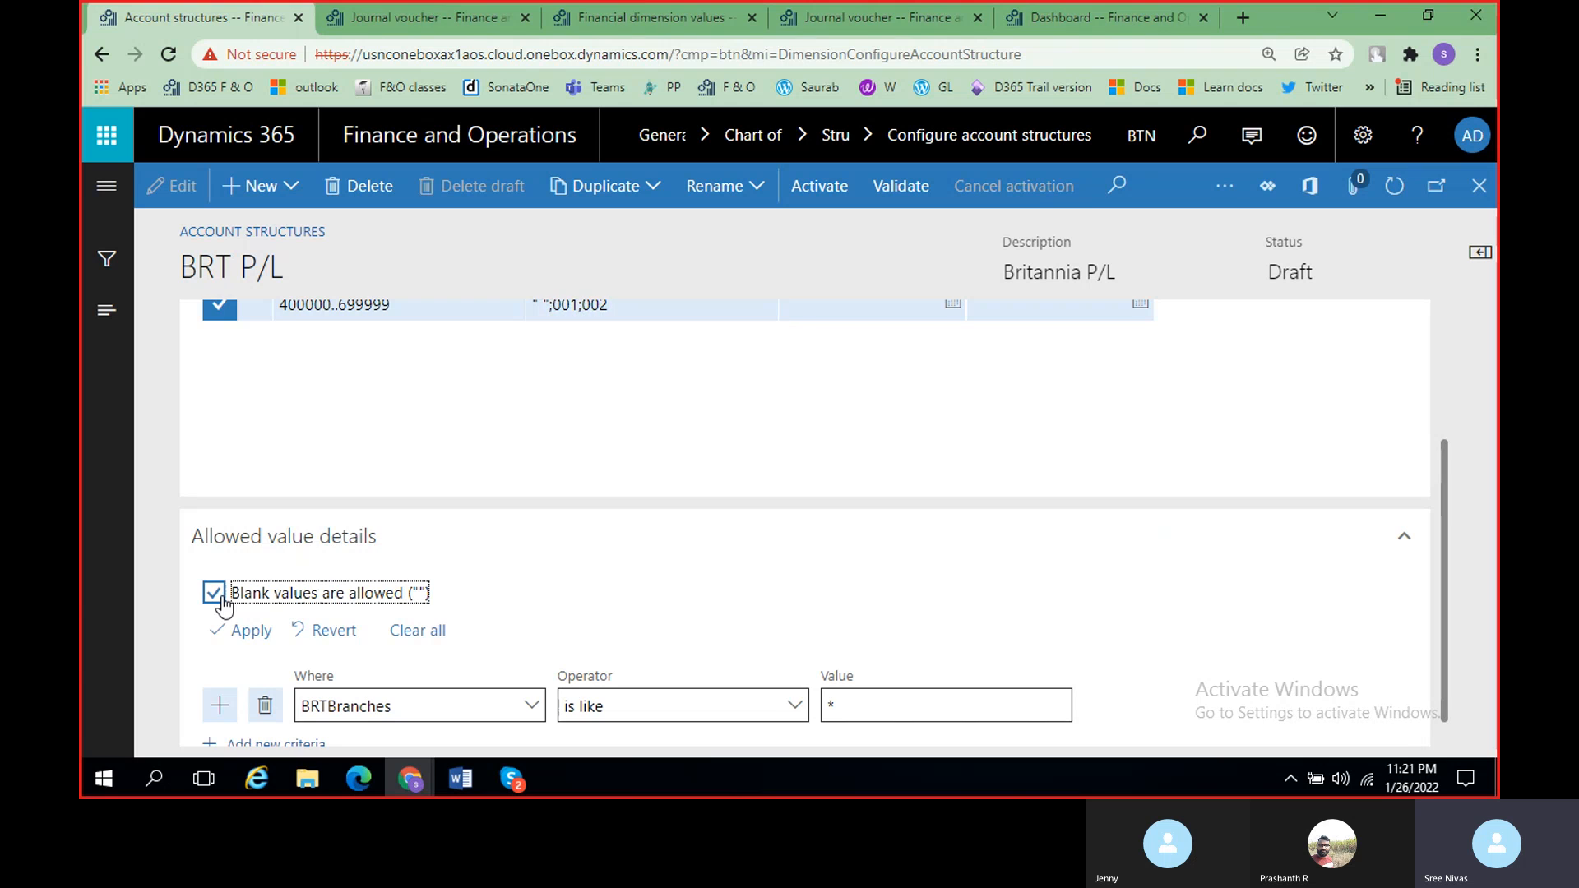
scroll(641, 603, "up", 2)
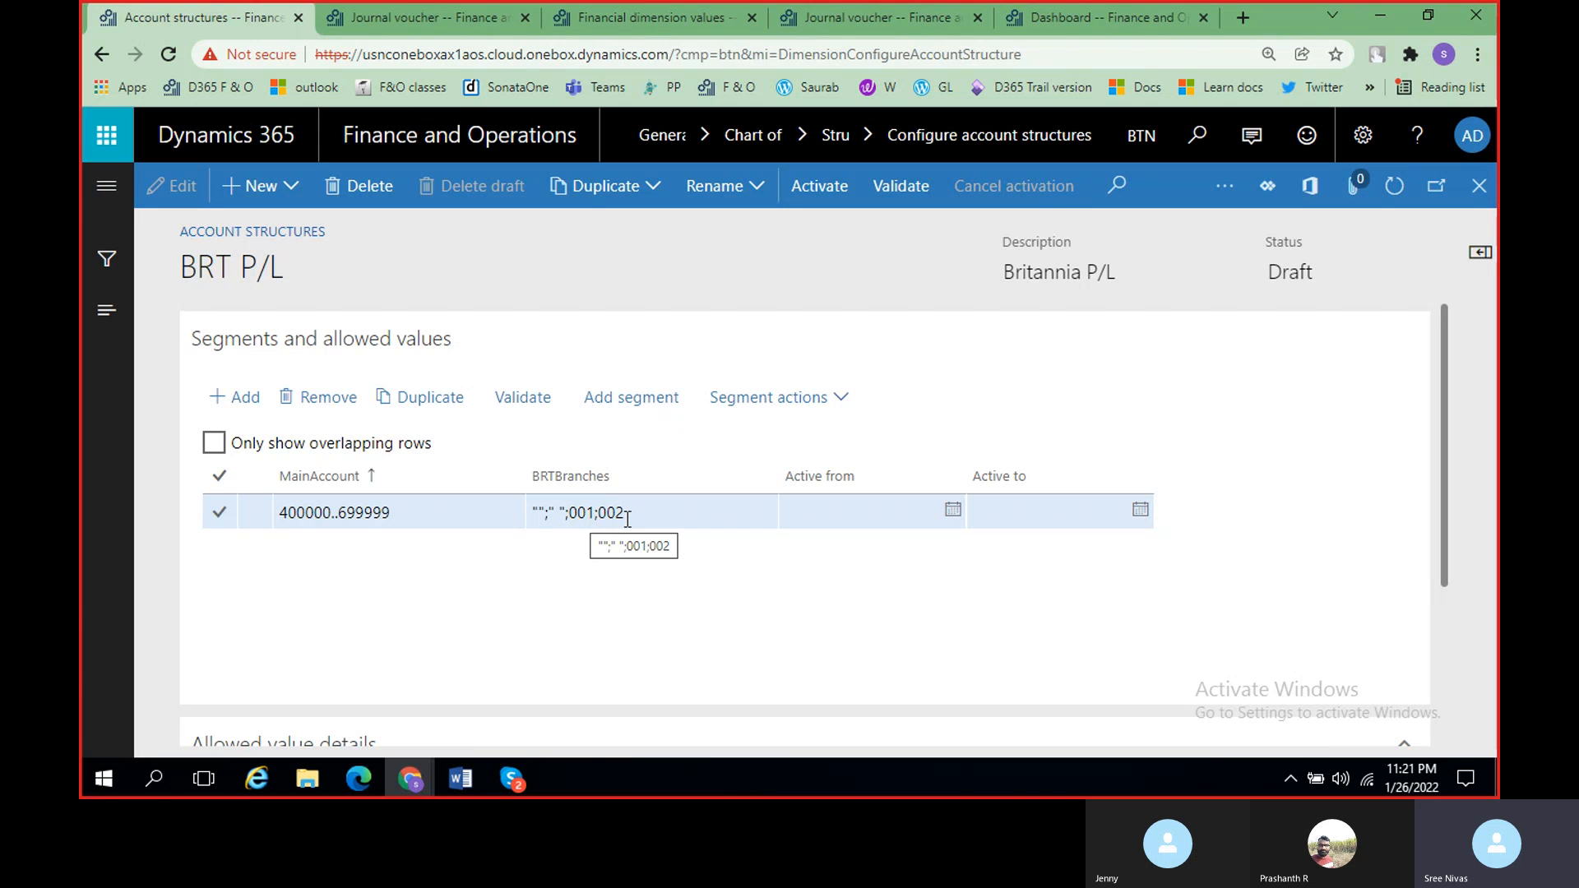
Step: Clear the BusinessUnit and Department segments of the account on the demf journal voucher line
left_click(855, 16)
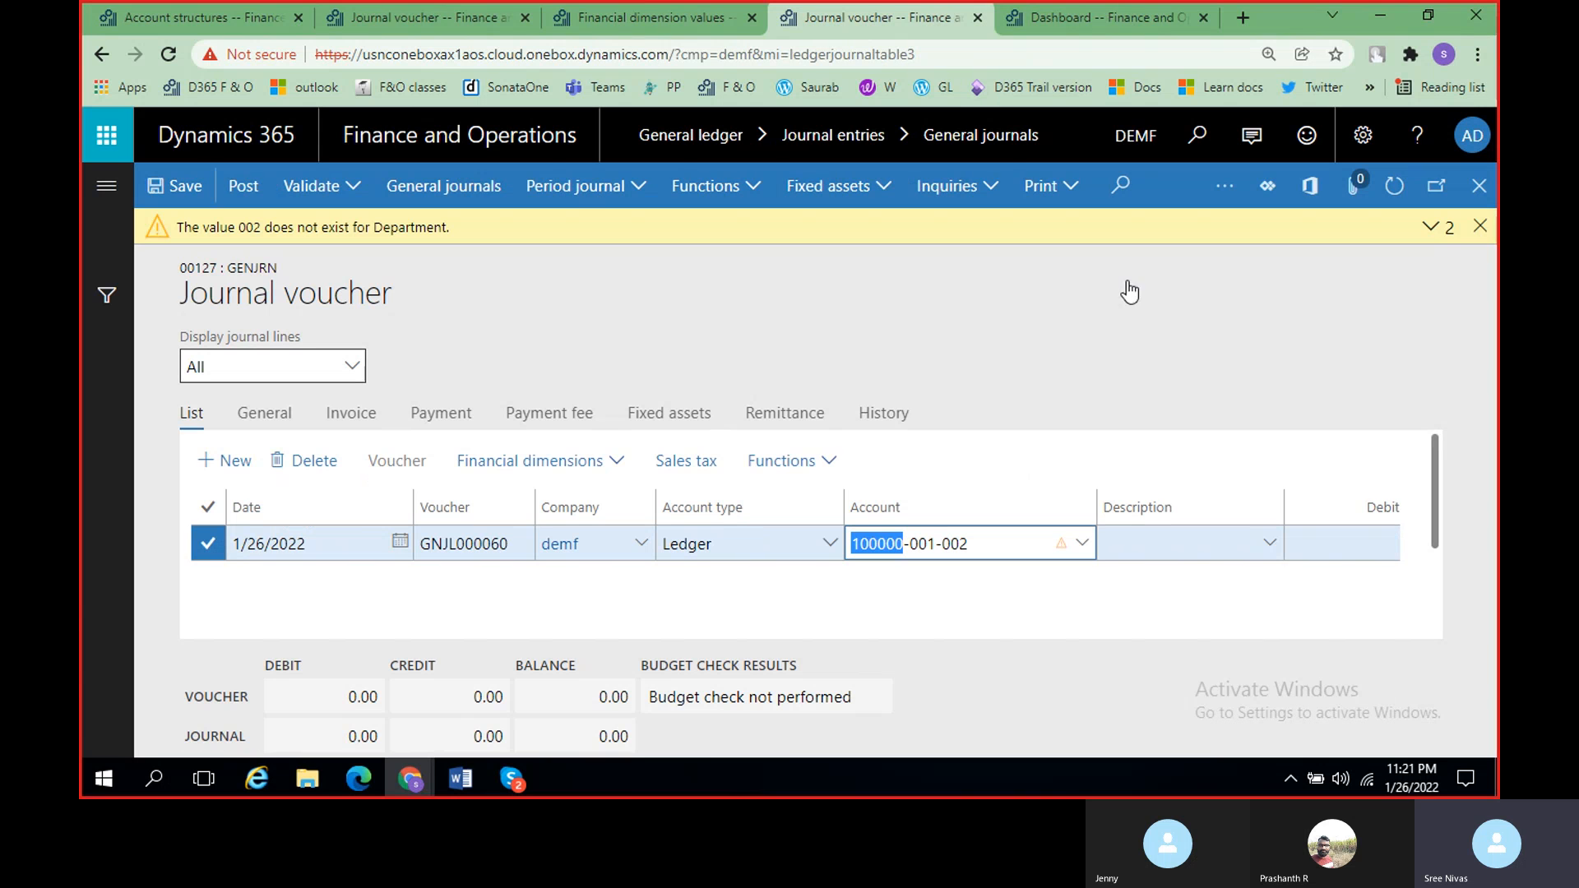
left_click(1083, 543)
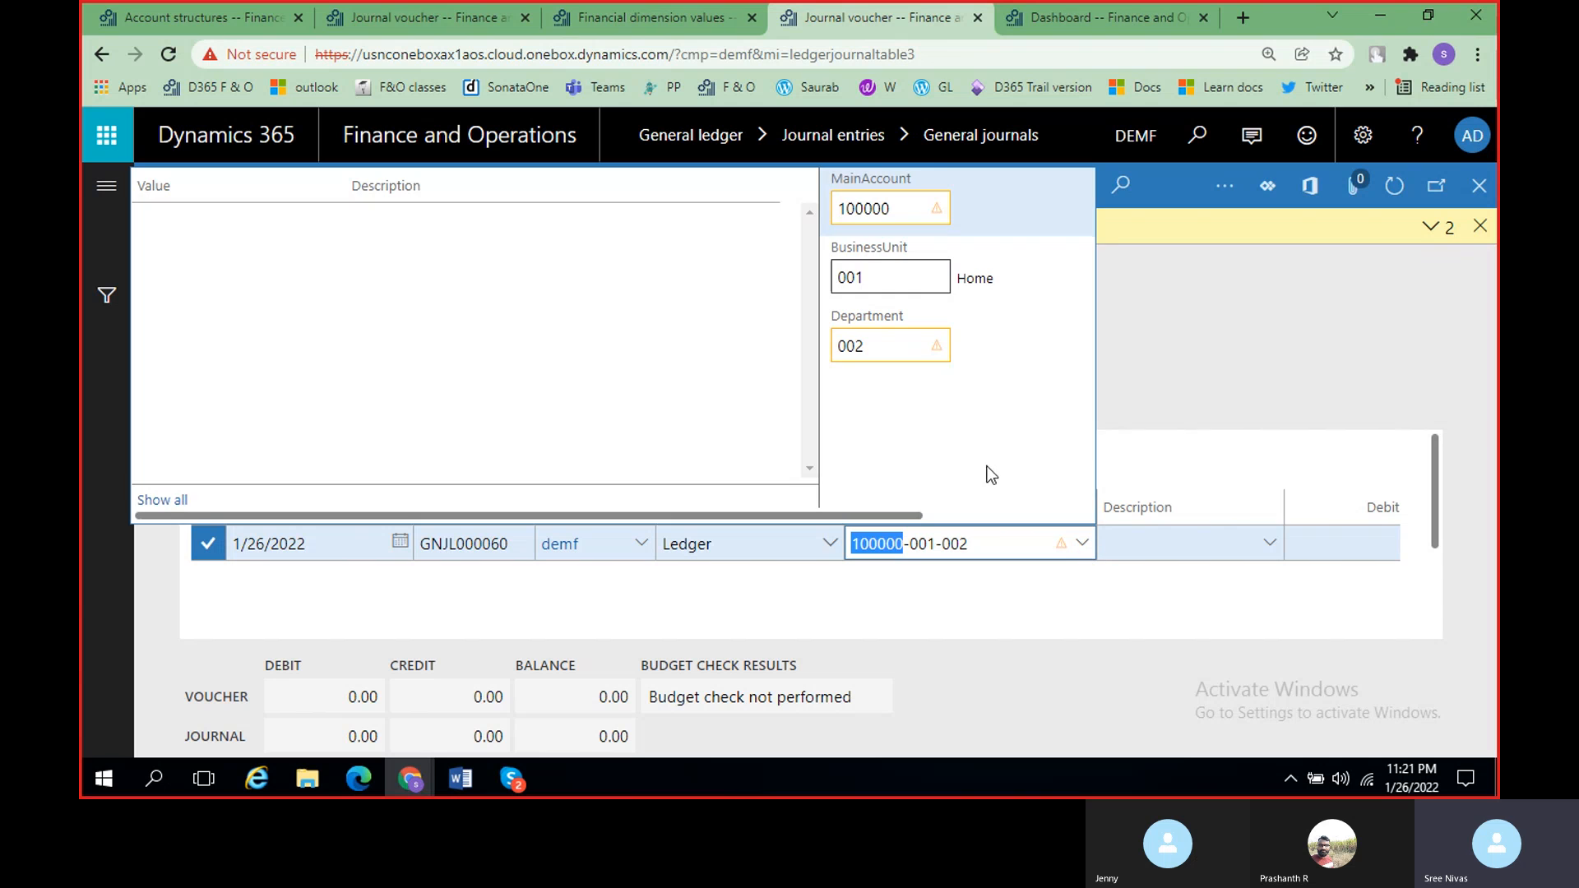
left_click(891, 271)
key("BackSpace")
key("BackSpace")
key("BackSpace")
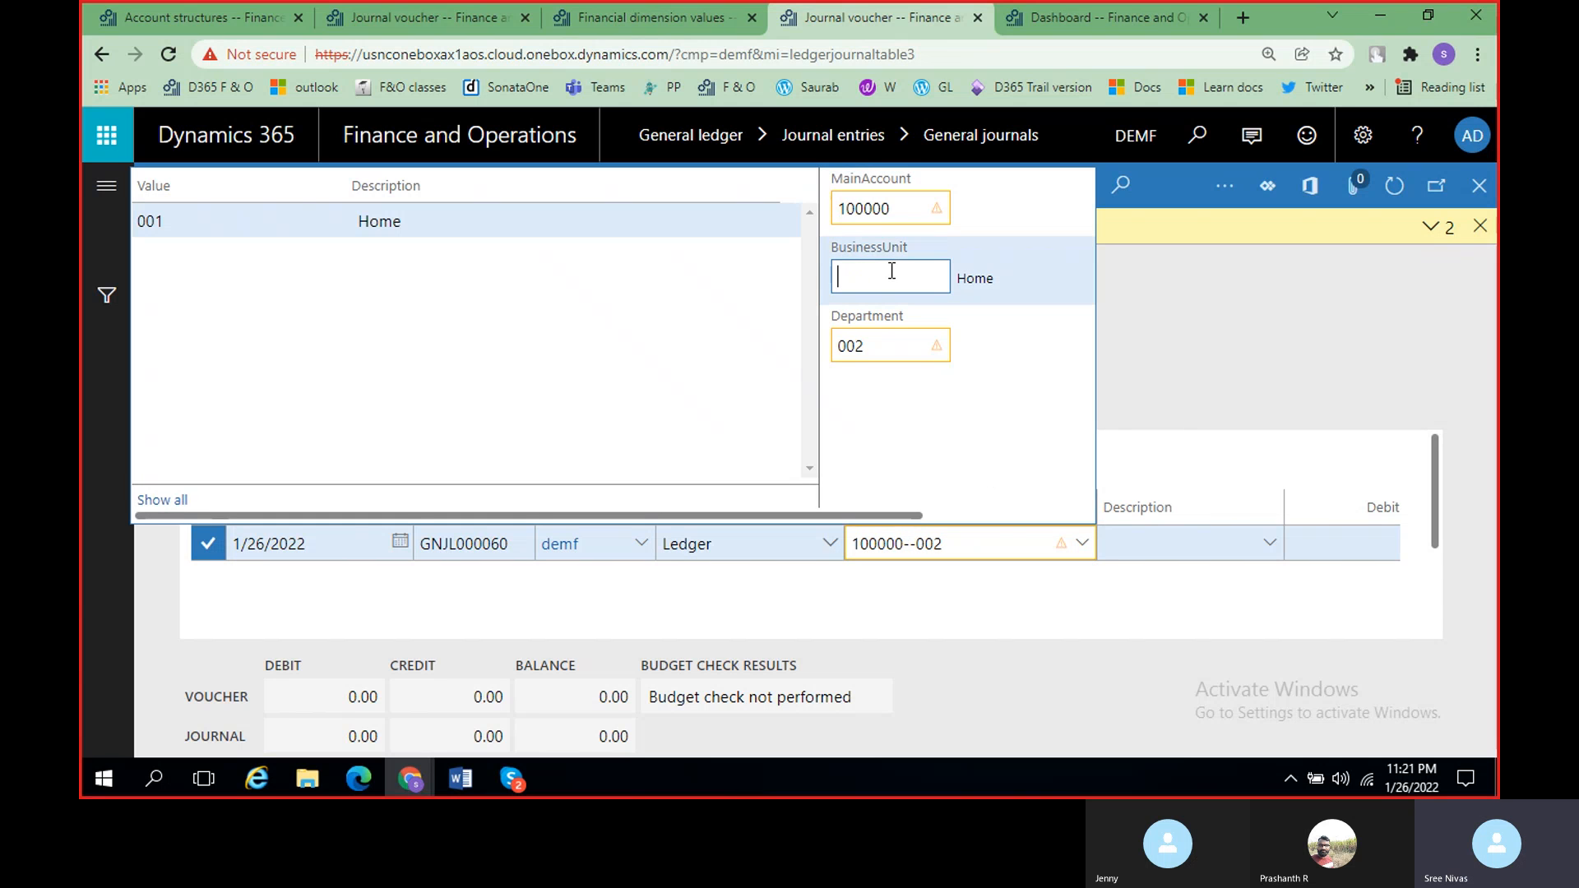
left_click(879, 341)
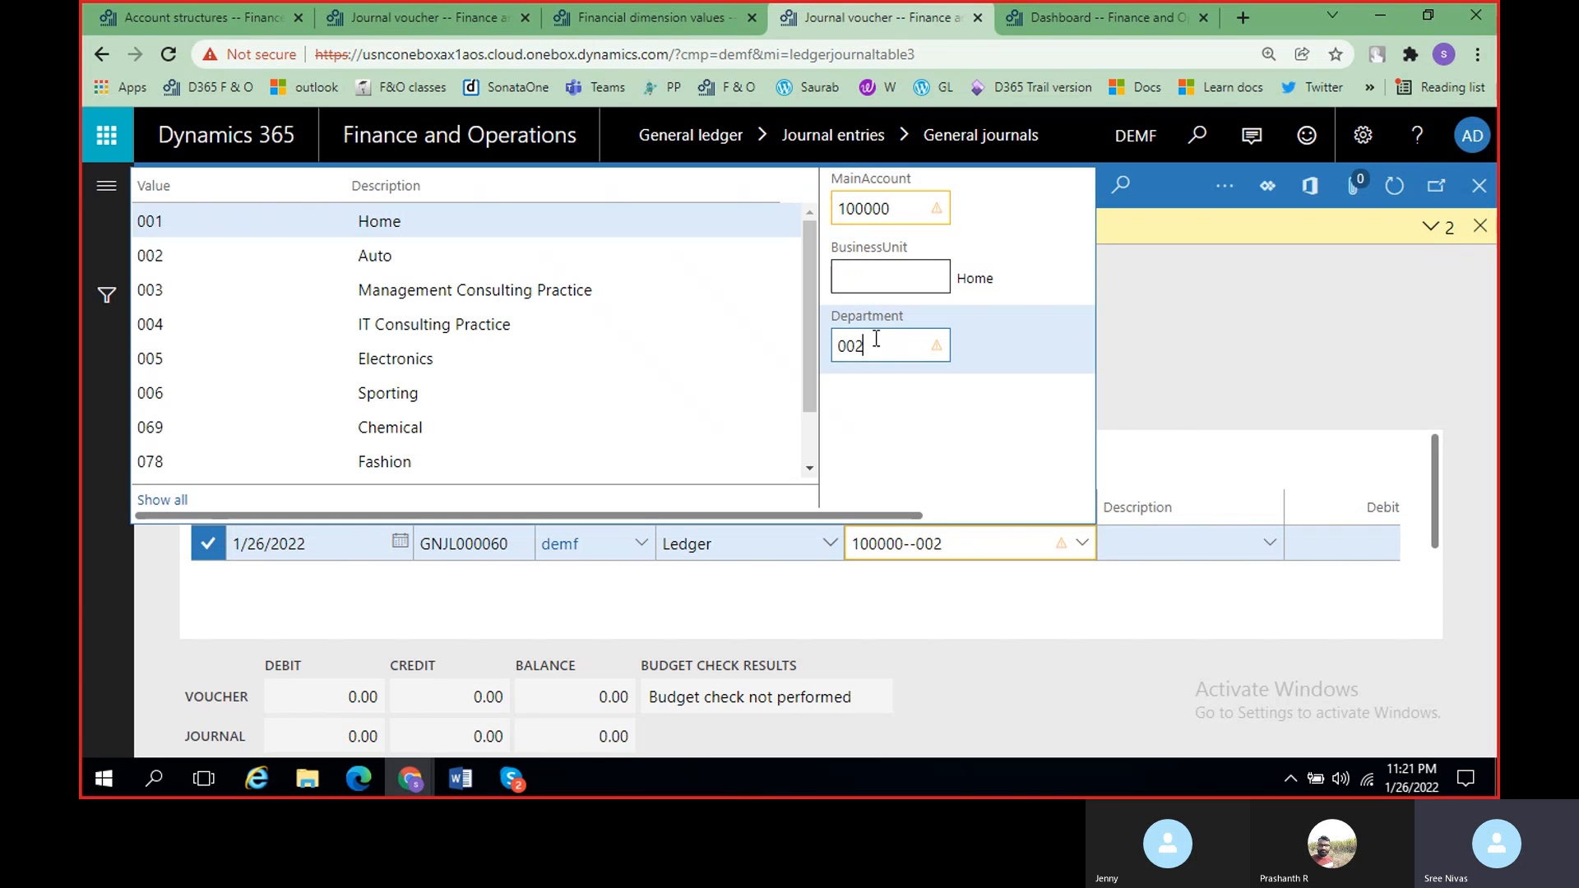
key("BackSpace")
key("BackSpace")
key("BackSpace")
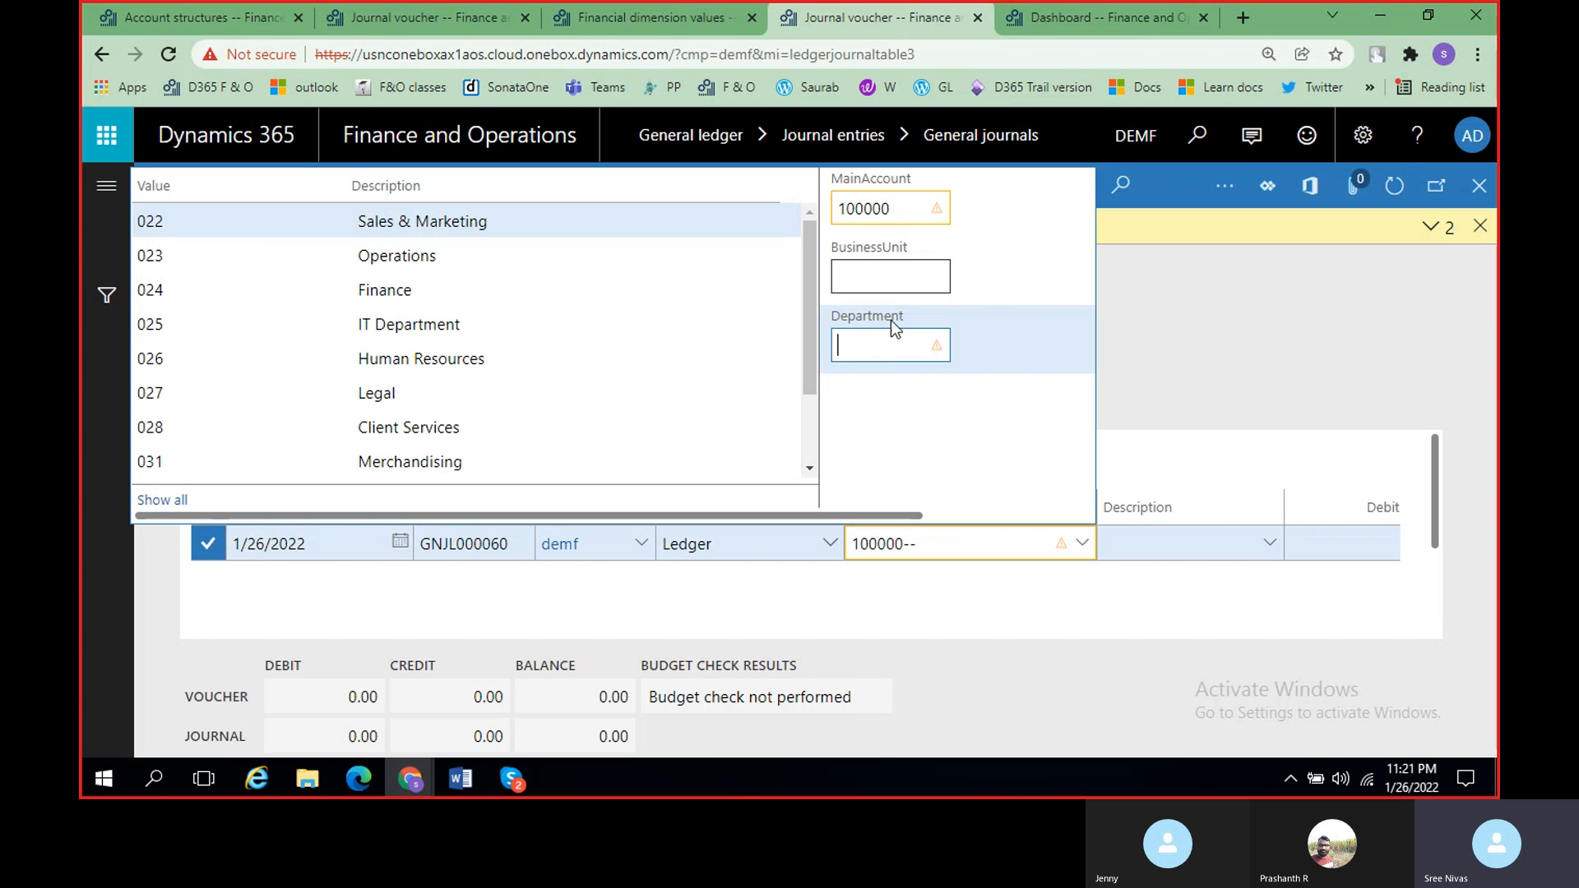
Step: Clear the MainAccount segment of the voucher line's account and browse the list of main accounts
left_click(964, 223)
key("BackSpace")
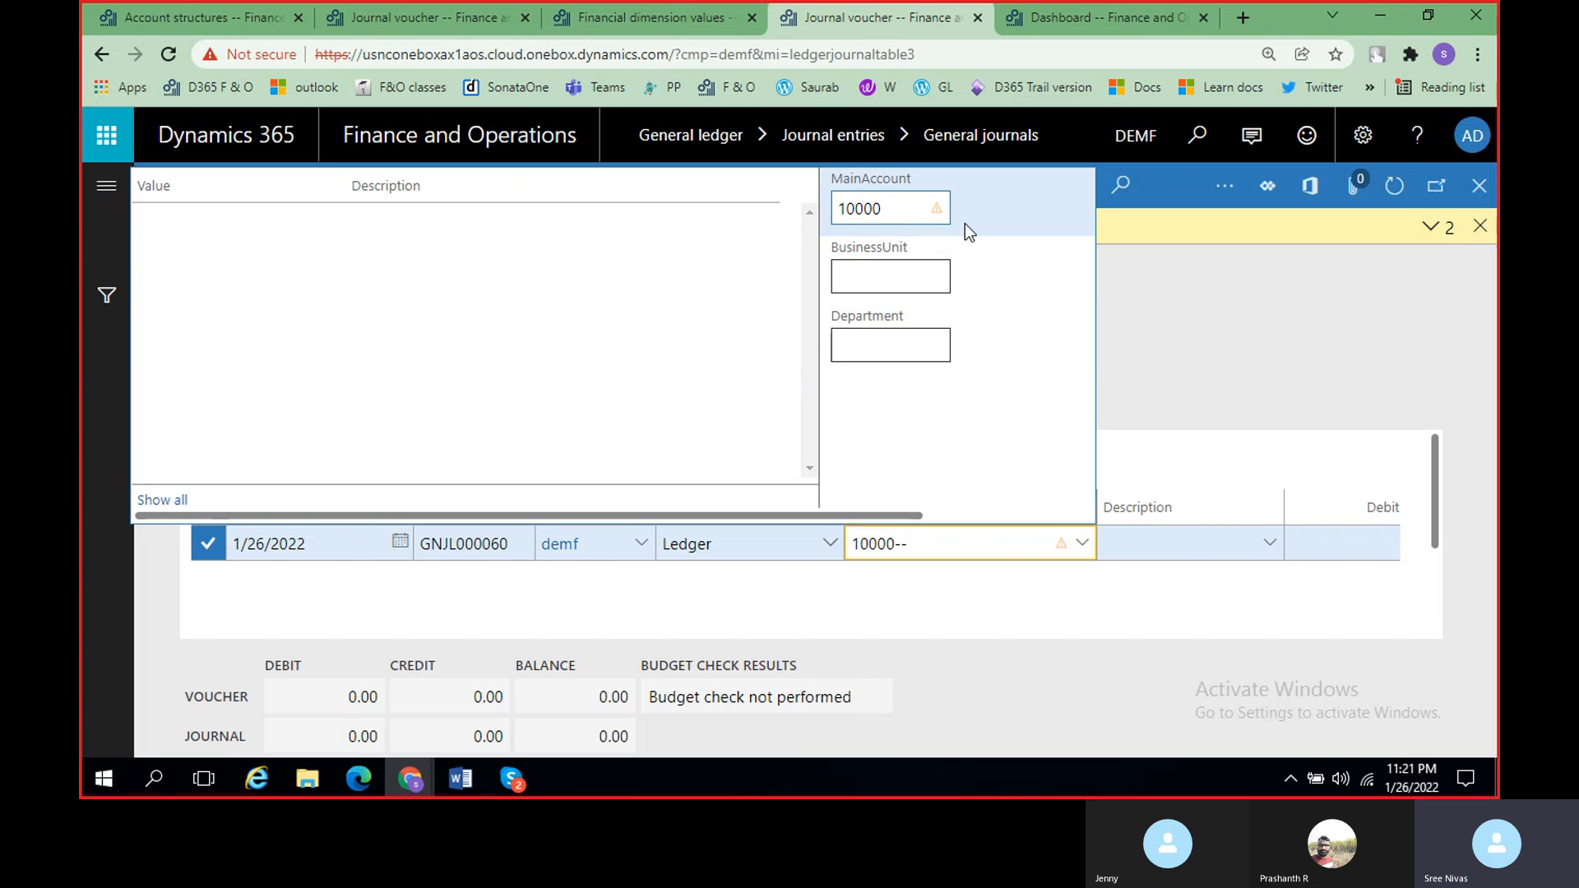
key("BackSpace")
key("BackSpace")
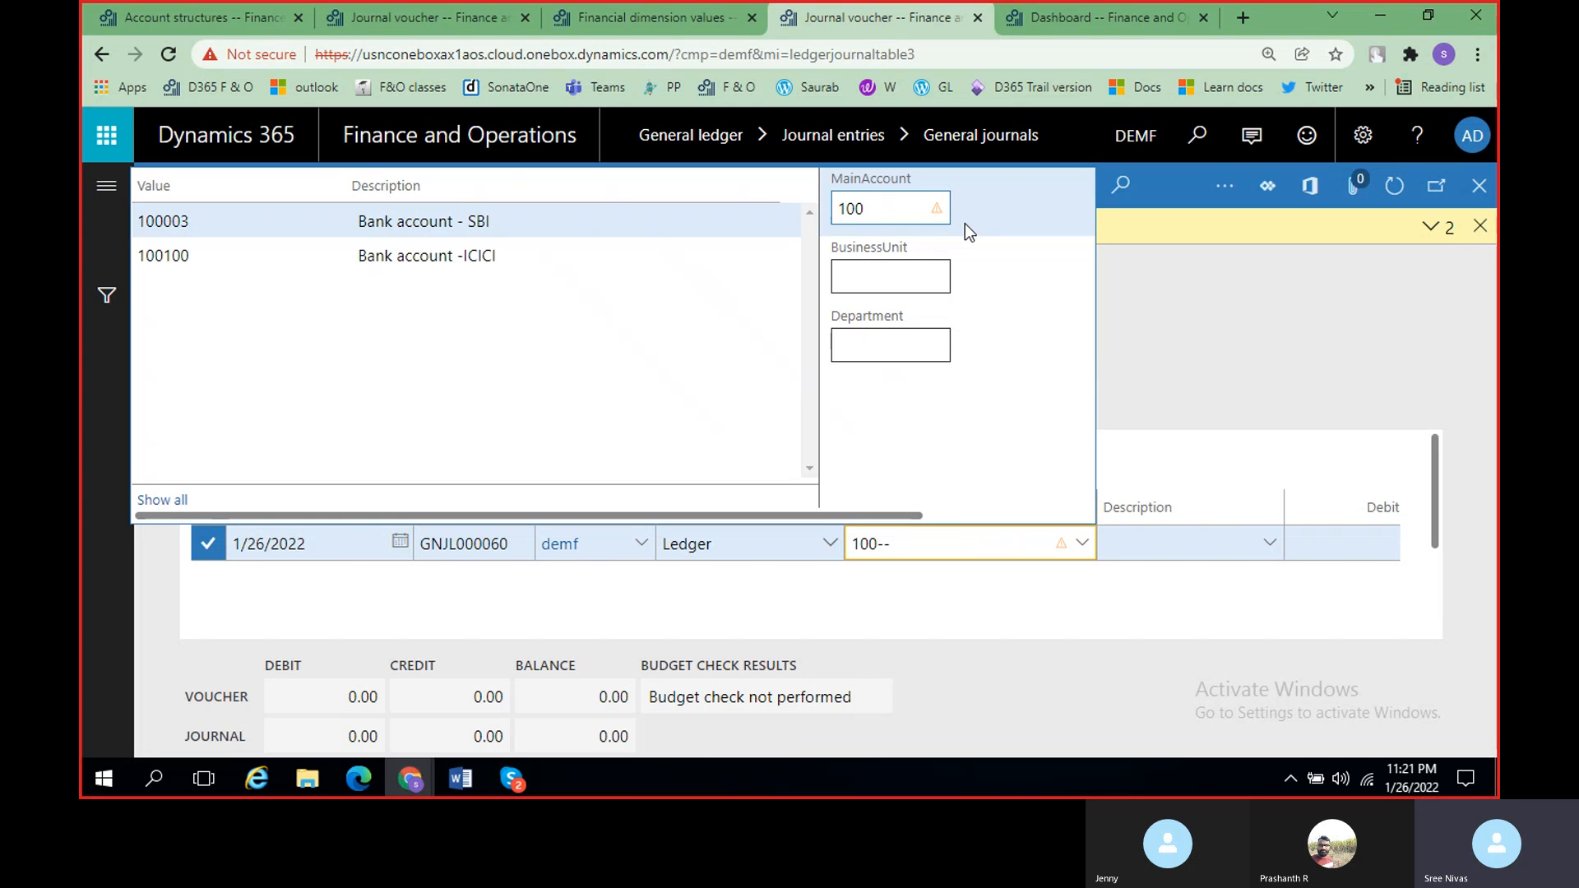
key("BackSpace")
key("BackSpace")
key("BackSpace")
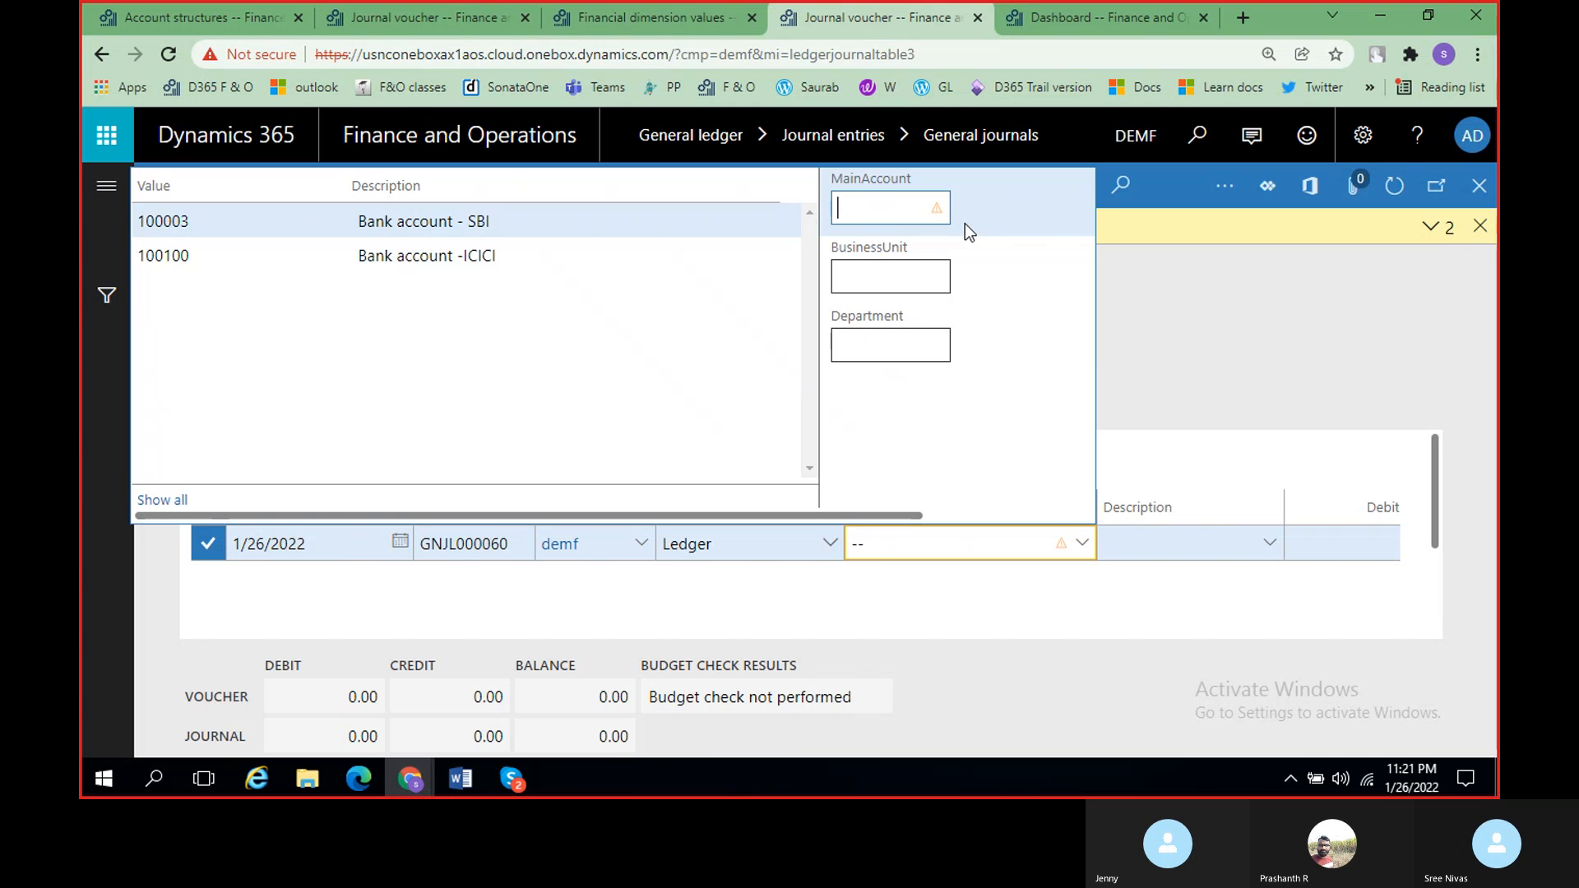
scroll(489, 386, "down", 6)
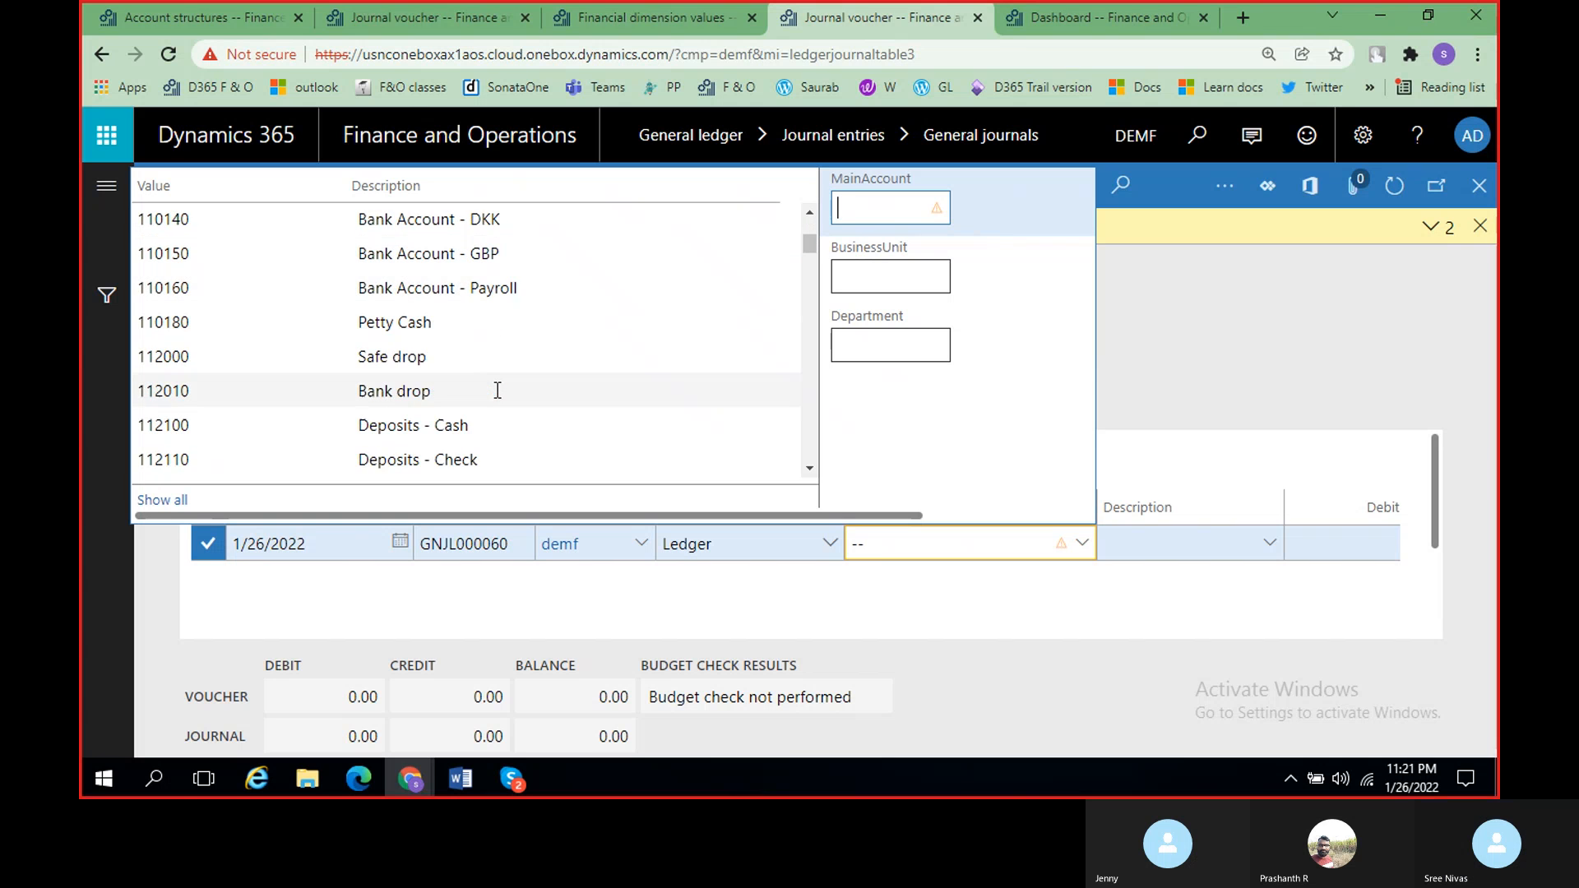
scroll(502, 402, "up", 6)
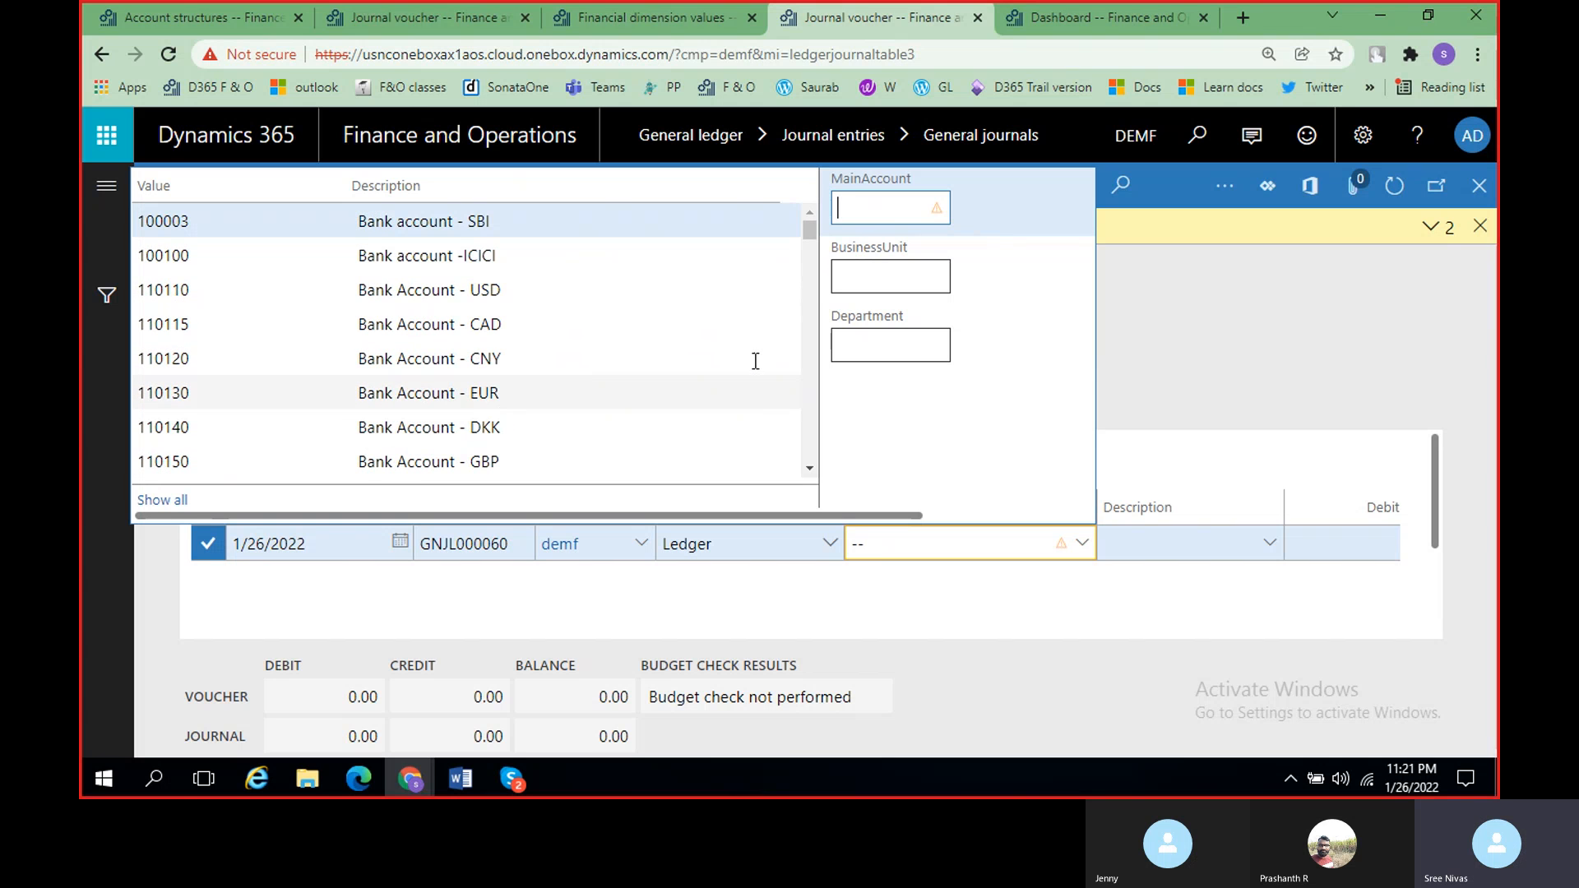
Step: Find account 803200 Extraordinary Expense and set it as the MainAccount segment of the voucher line's account
scroll(470, 392, "down", 1)
scroll(471, 392, "down", 1)
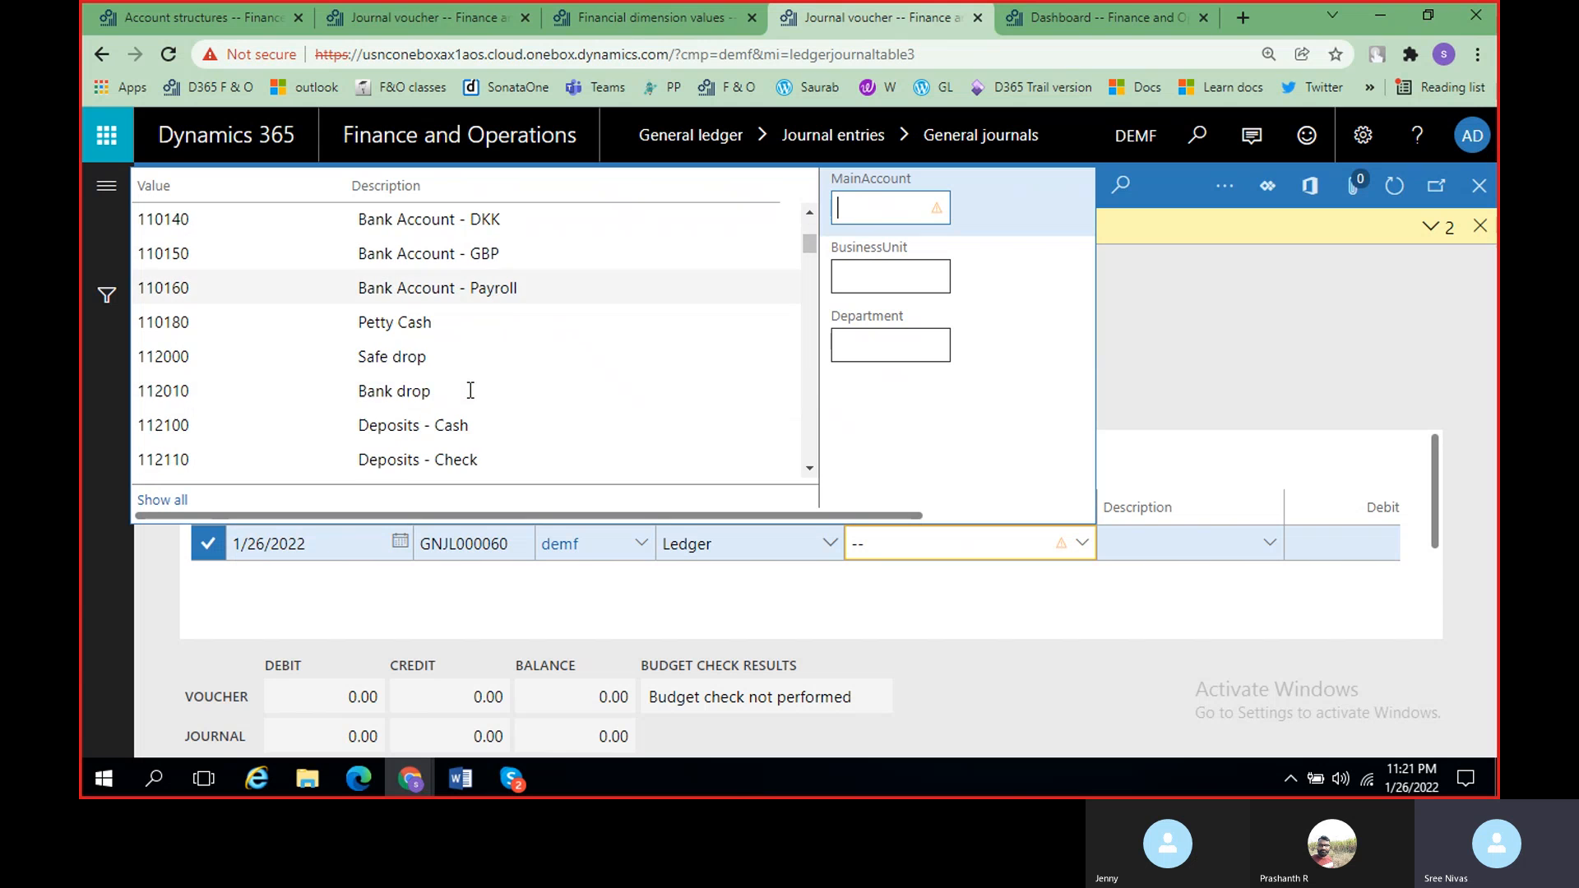
scroll(470, 391, "down", 1)
scroll(471, 392, "down", 4)
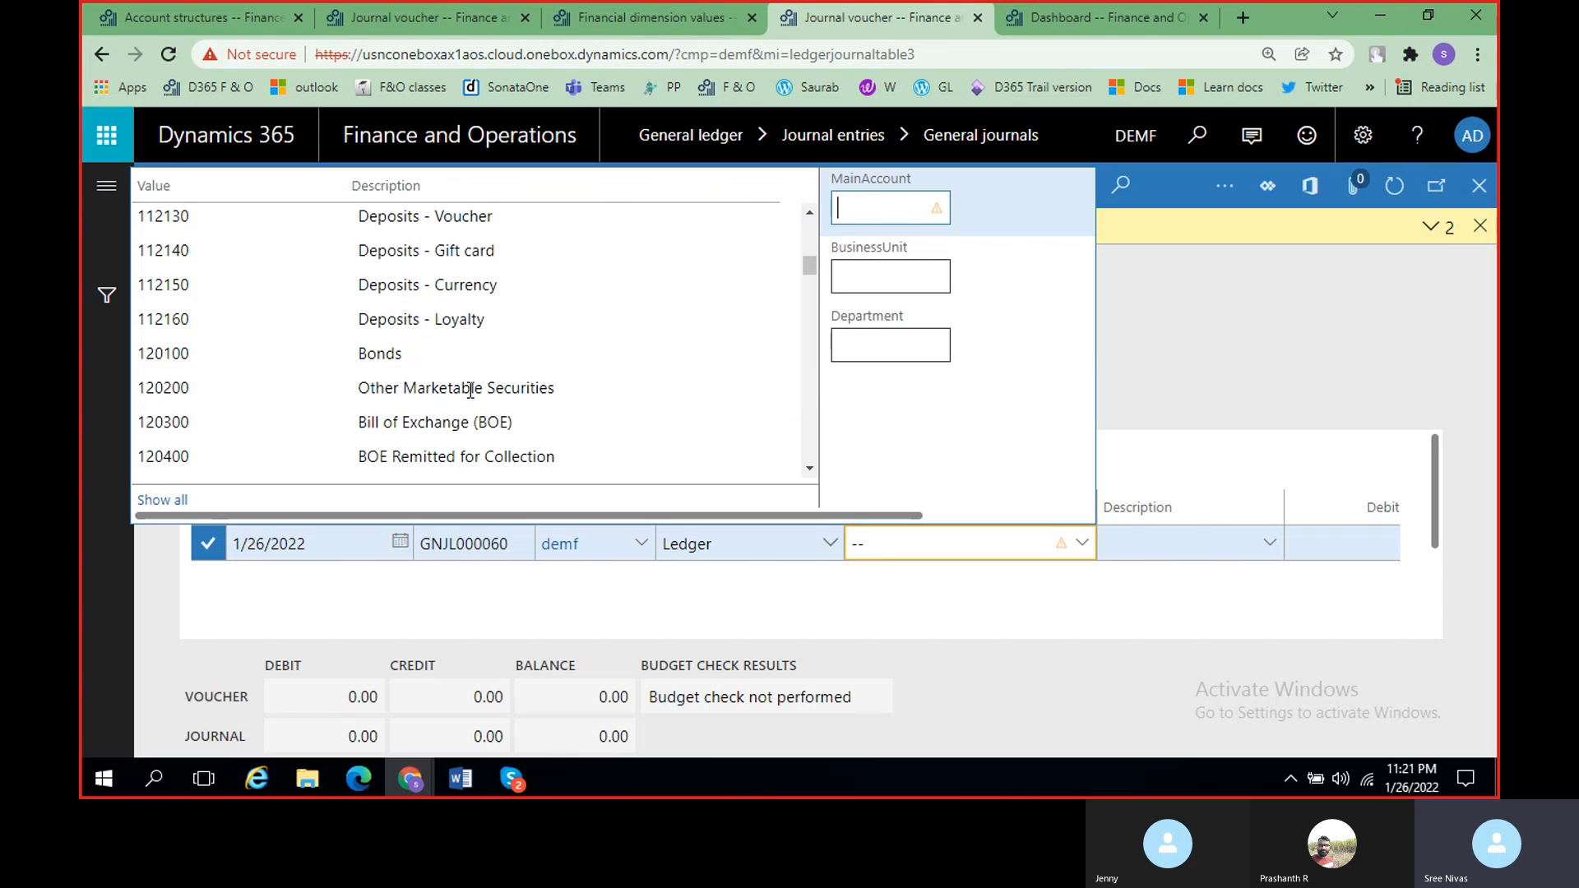
scroll(471, 391, "up", 2)
type("re")
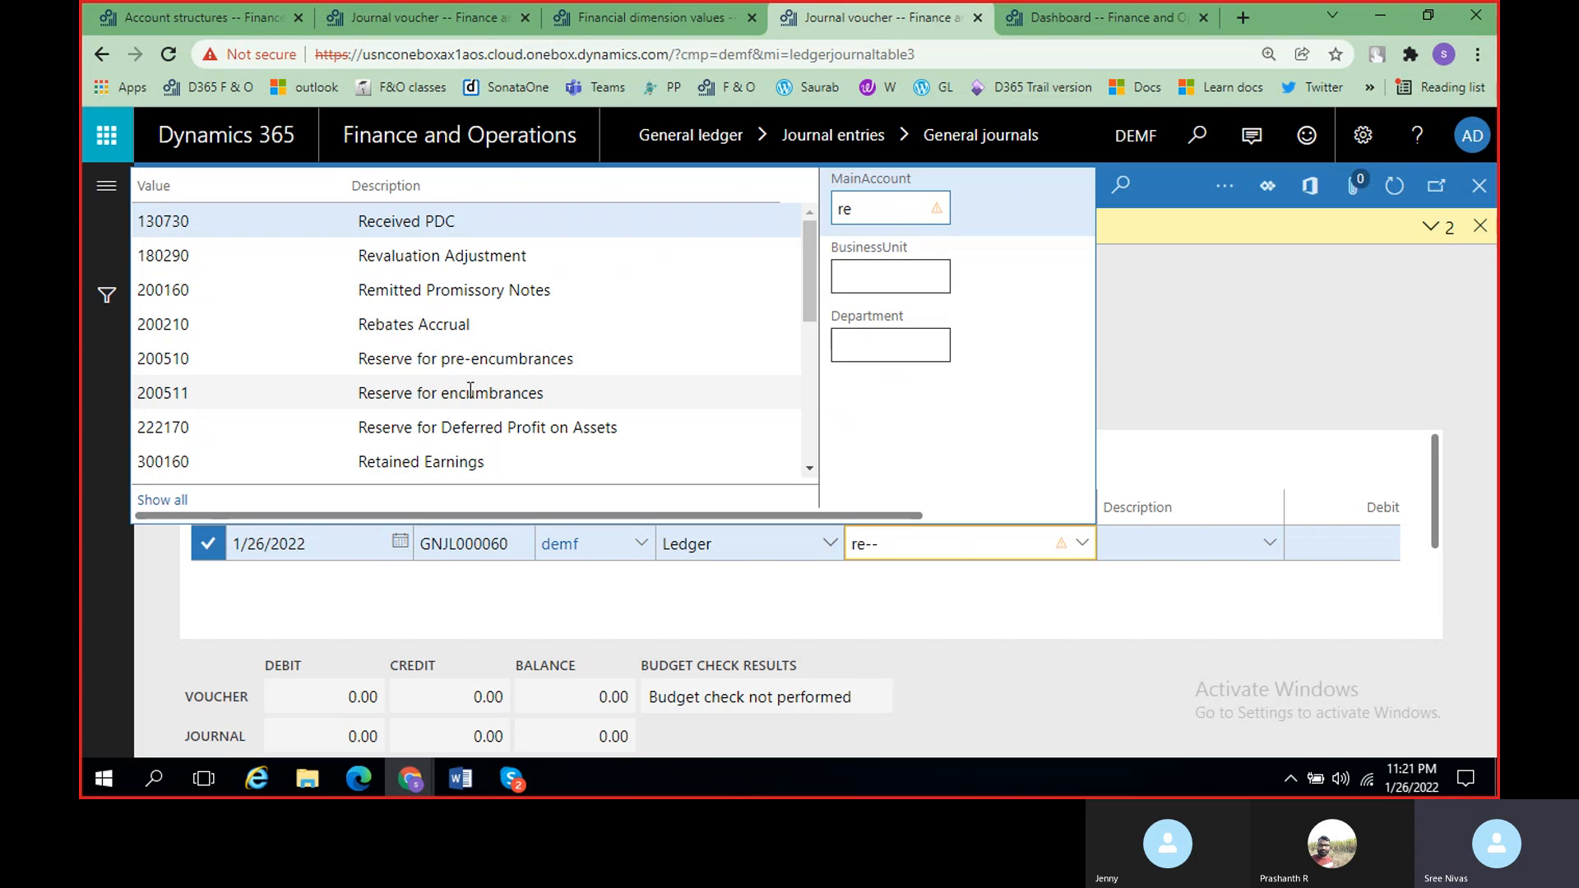
key("BackSpace")
key("BackSpace")
type("exp")
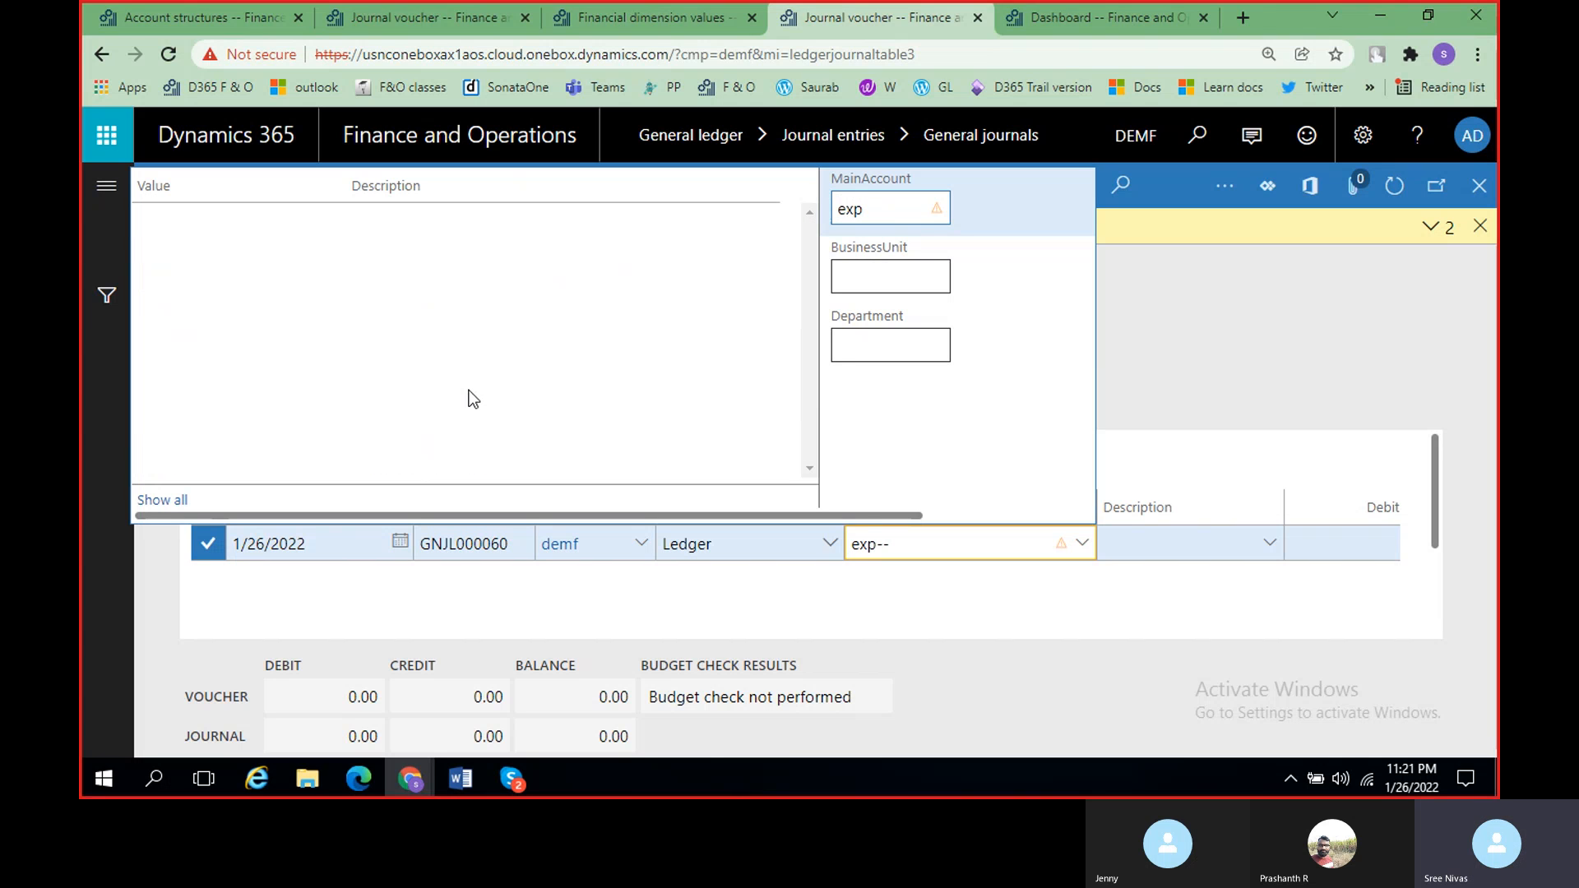
key("BackSpace")
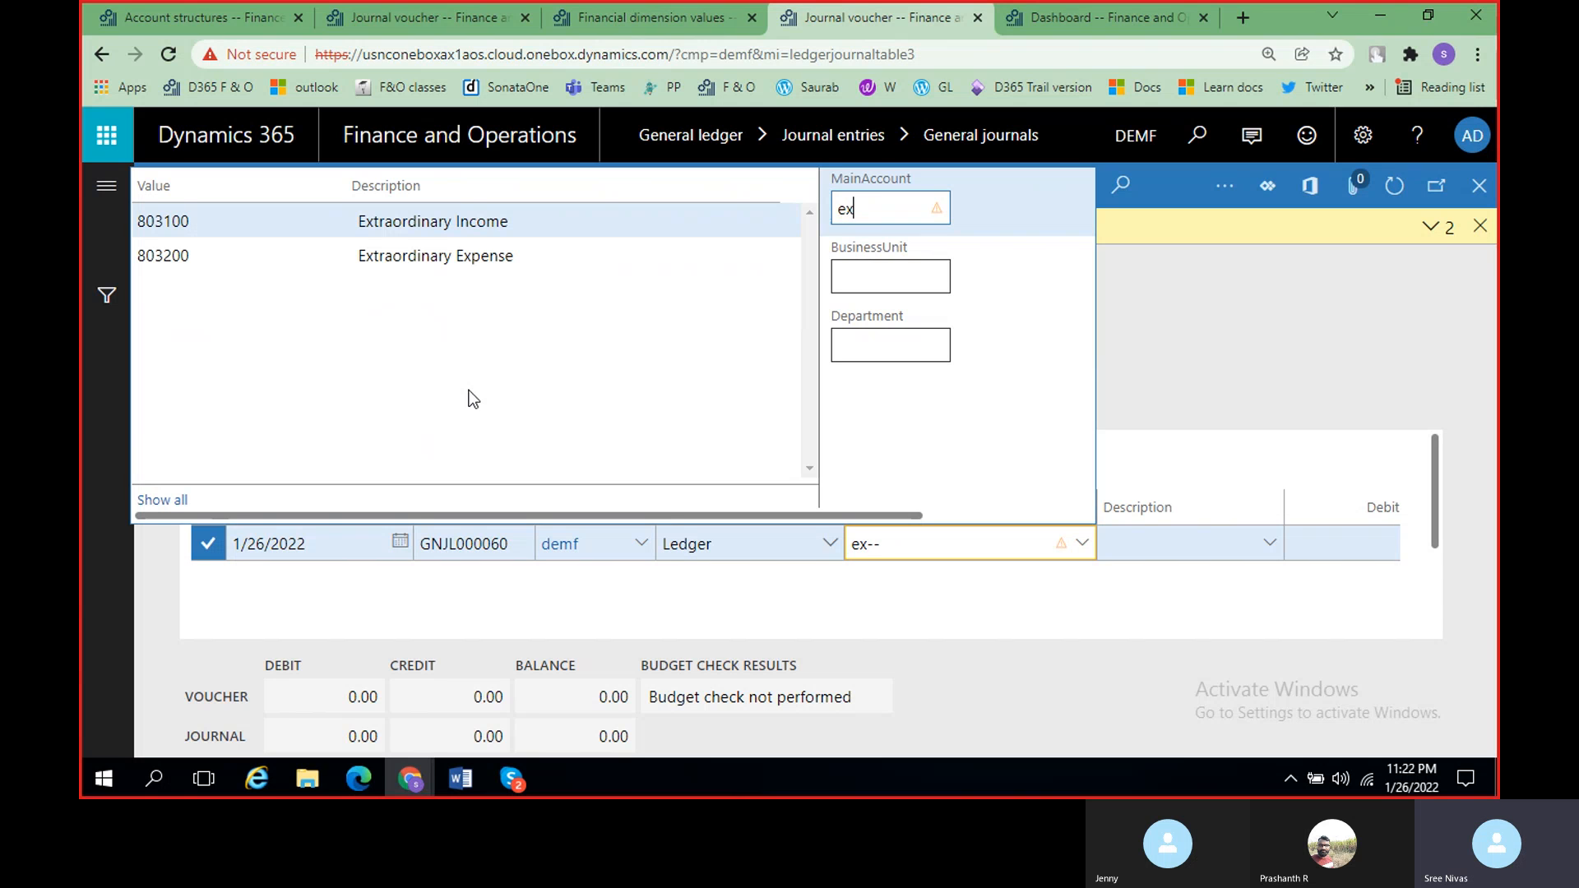
key("Down")
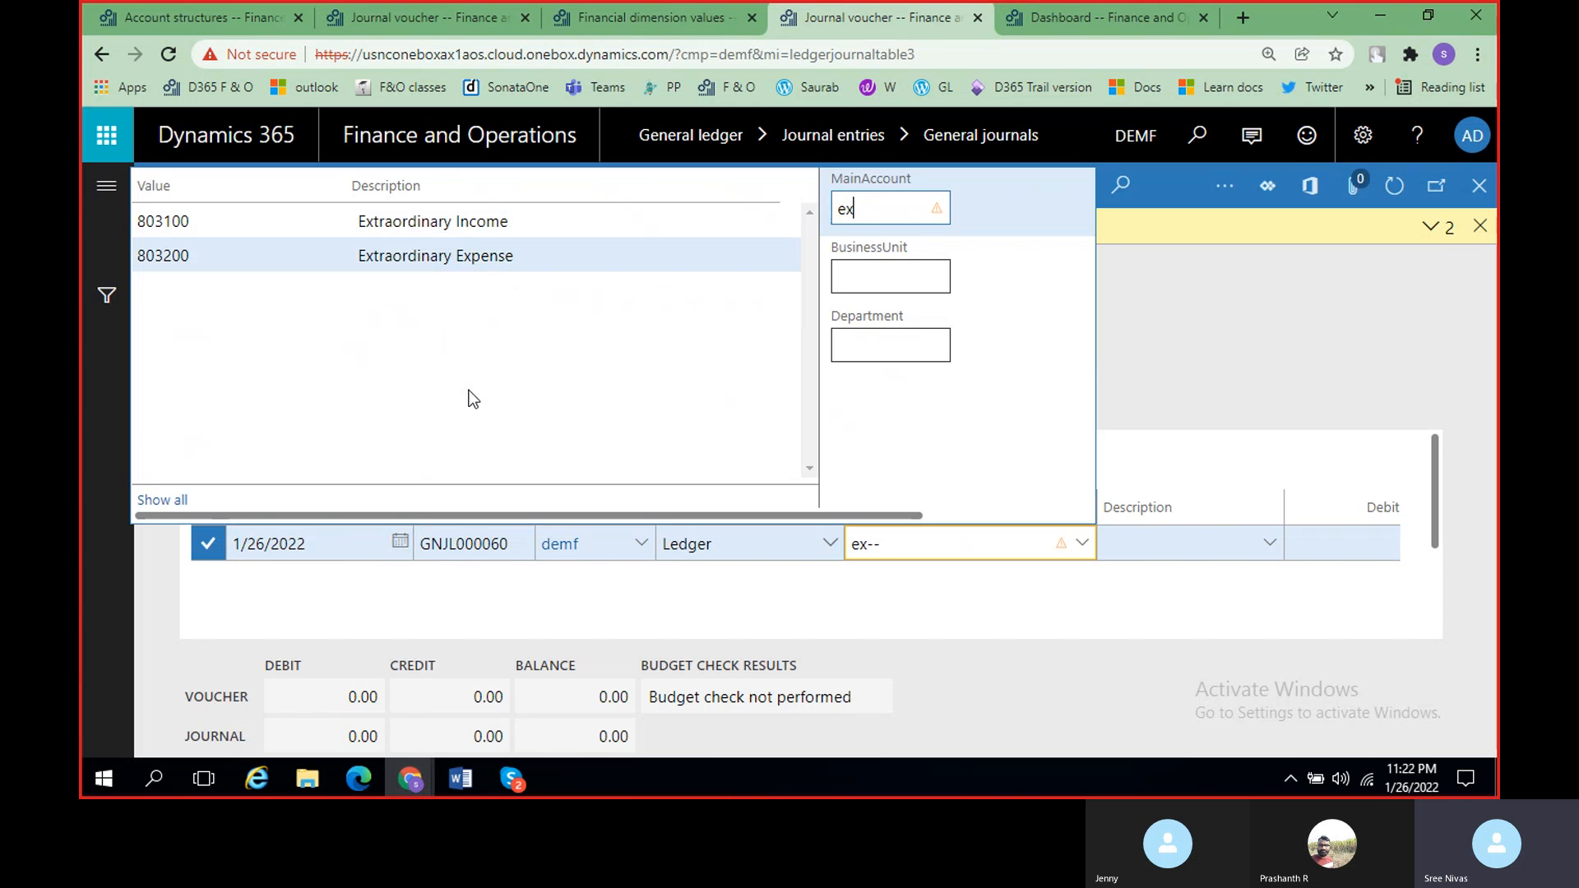
left_click(506, 268)
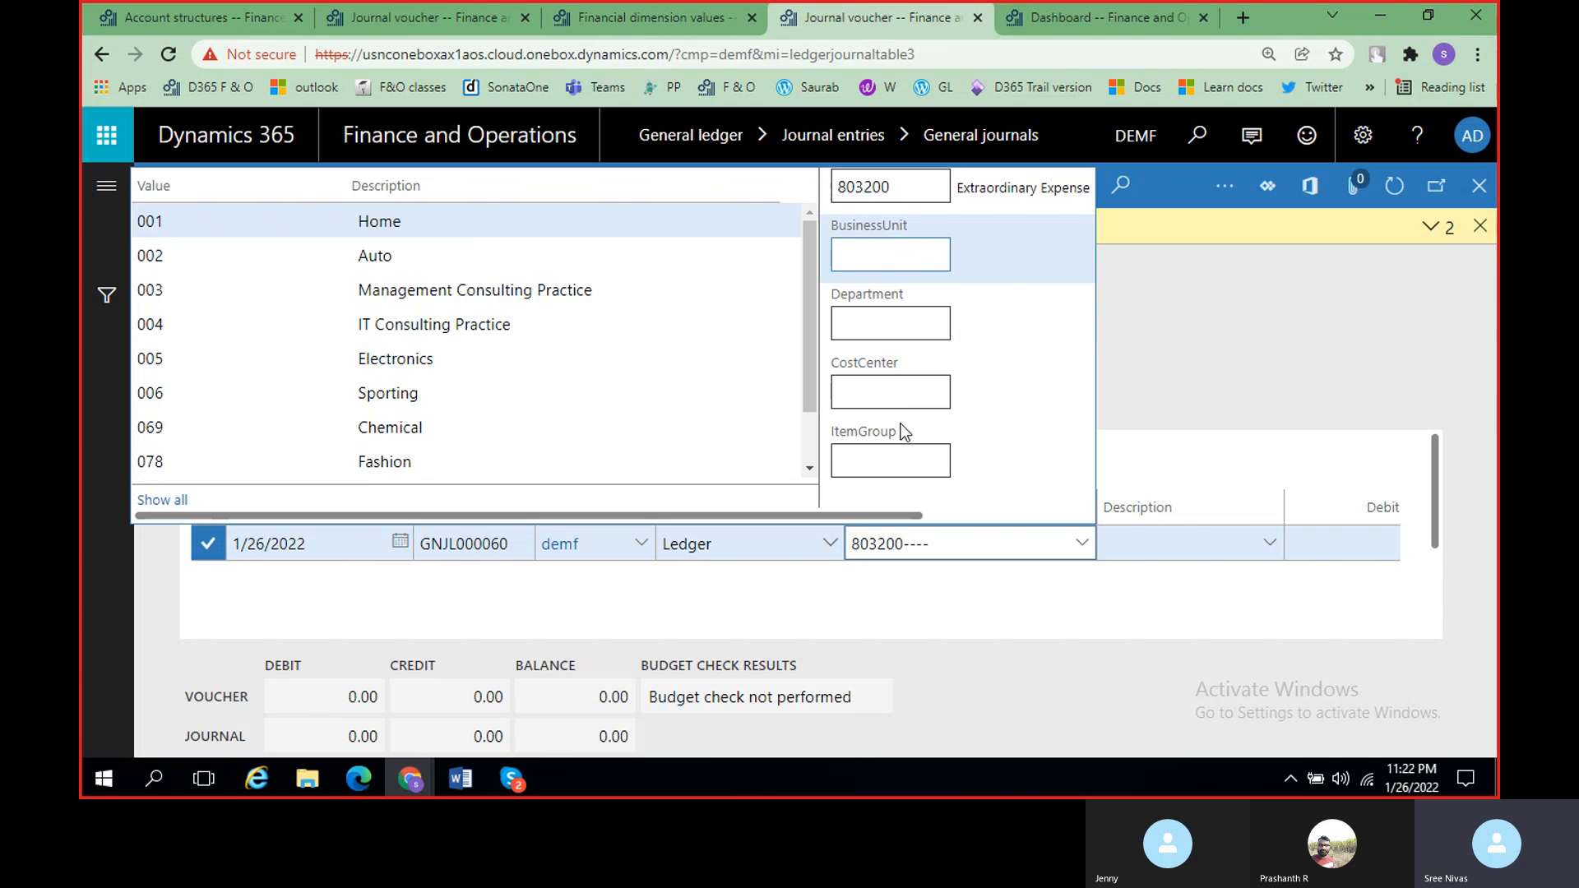
Step: Set the account's BusinessUnit segment to 001 Home and its Department segment to 022 Sales & Marketing, and save the voucher
left_click(424, 229)
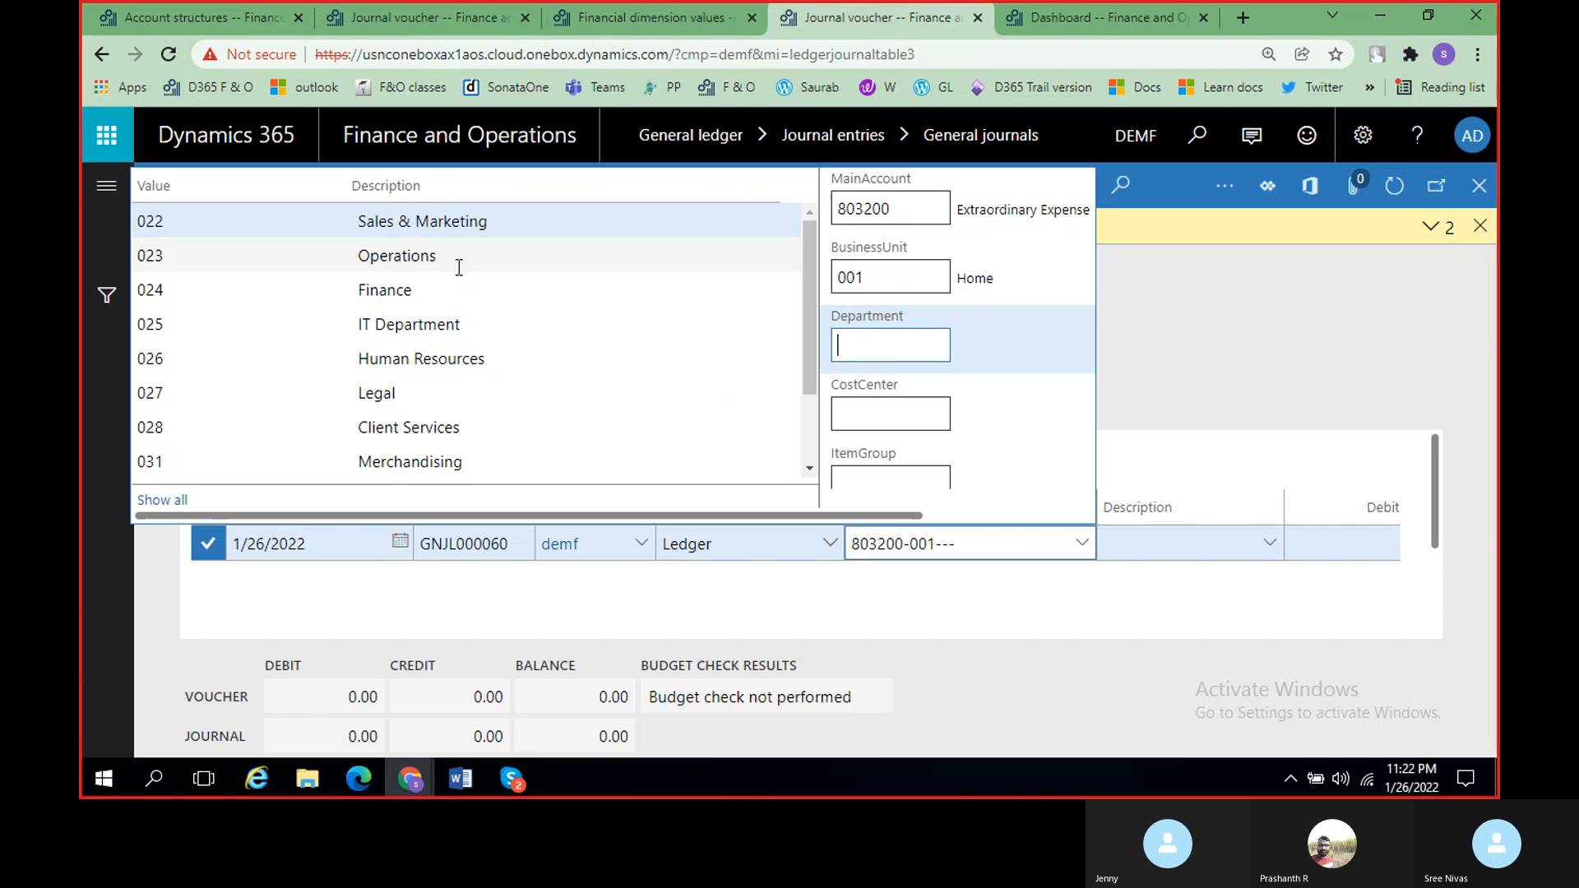
left_click(448, 231)
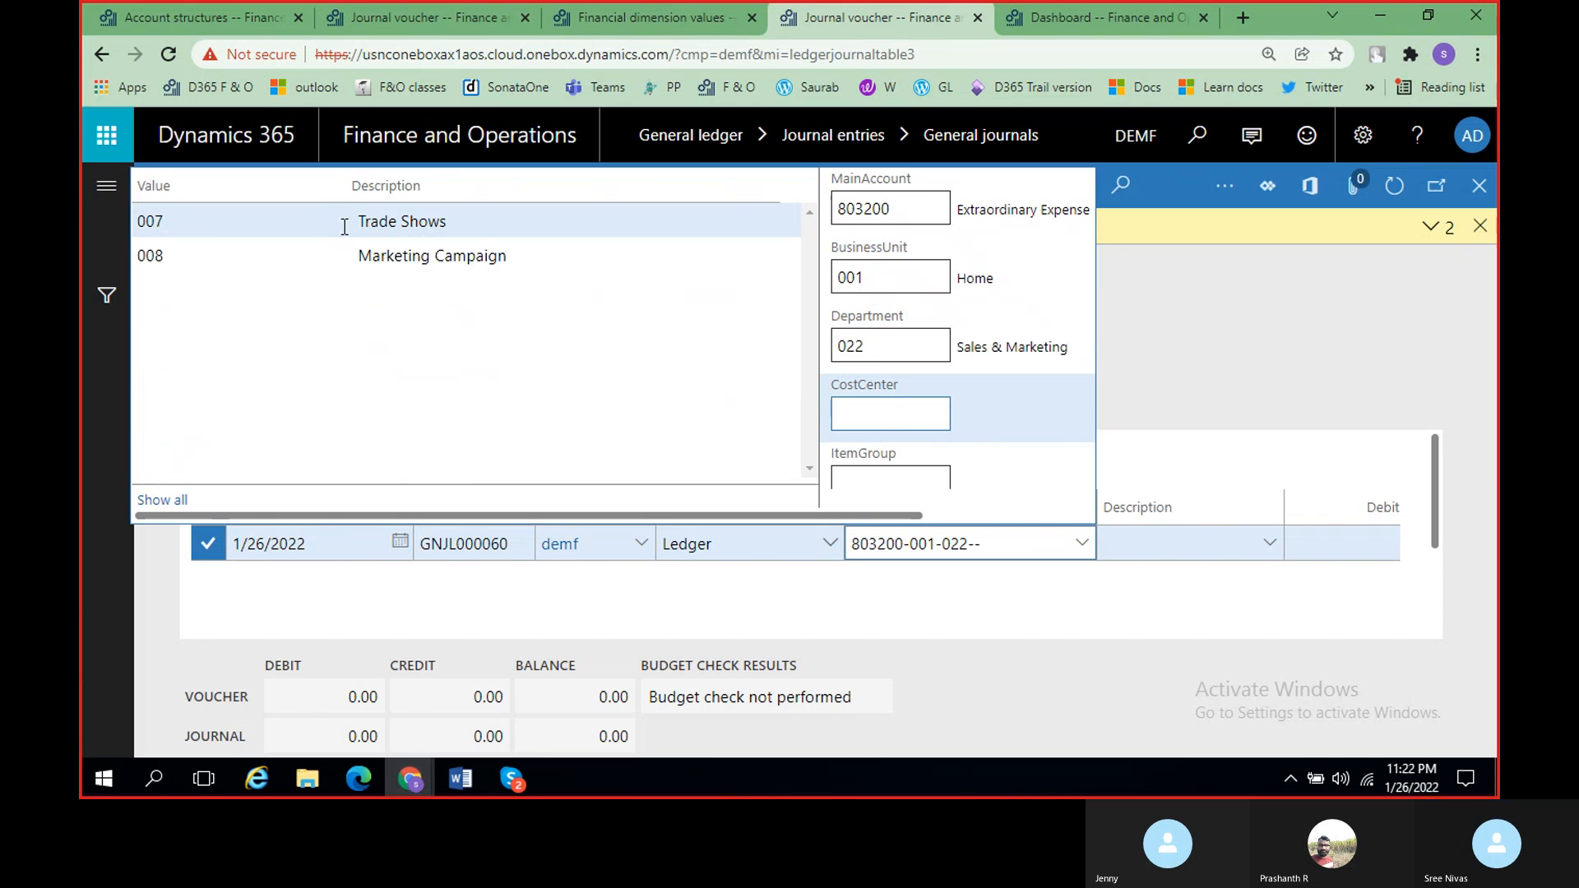
scroll(886, 373, "down", 1)
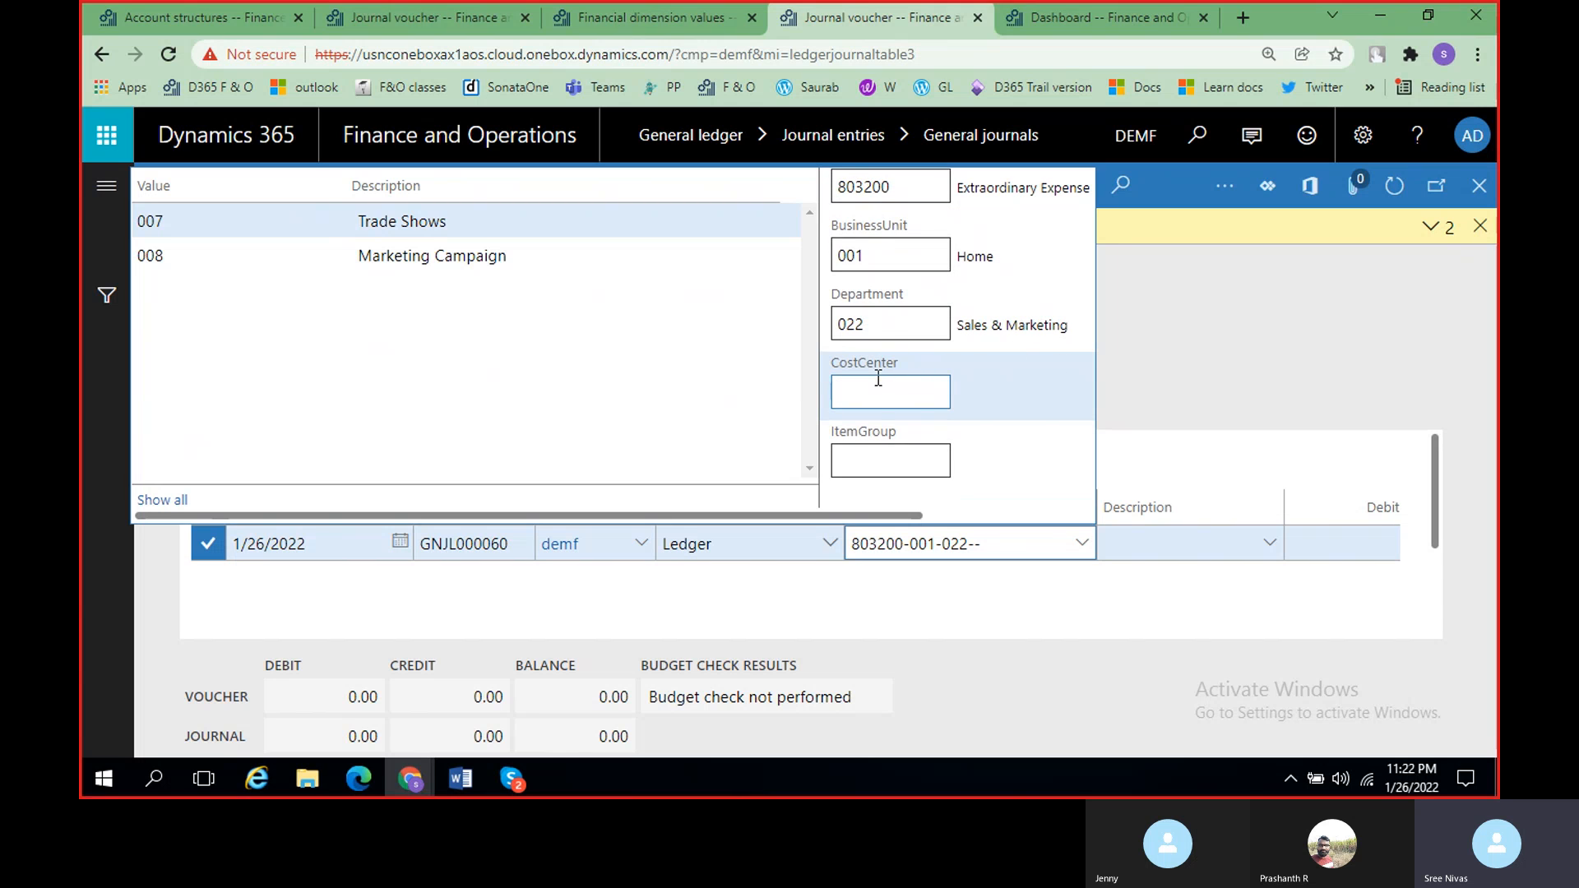
left_click(1207, 342)
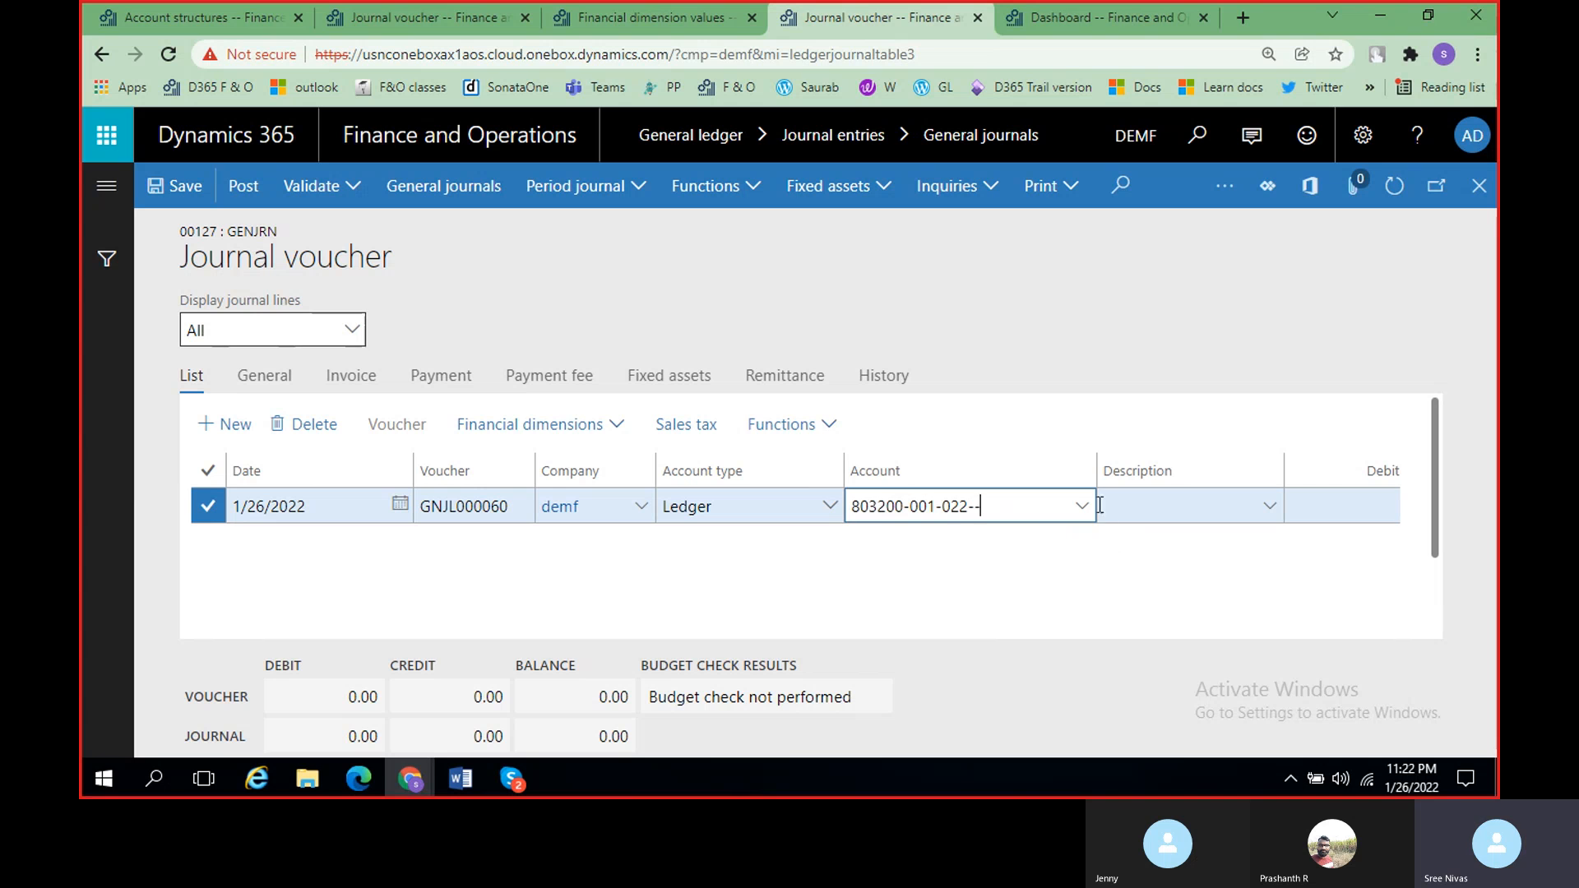
left_click(1083, 546)
left_click(180, 187)
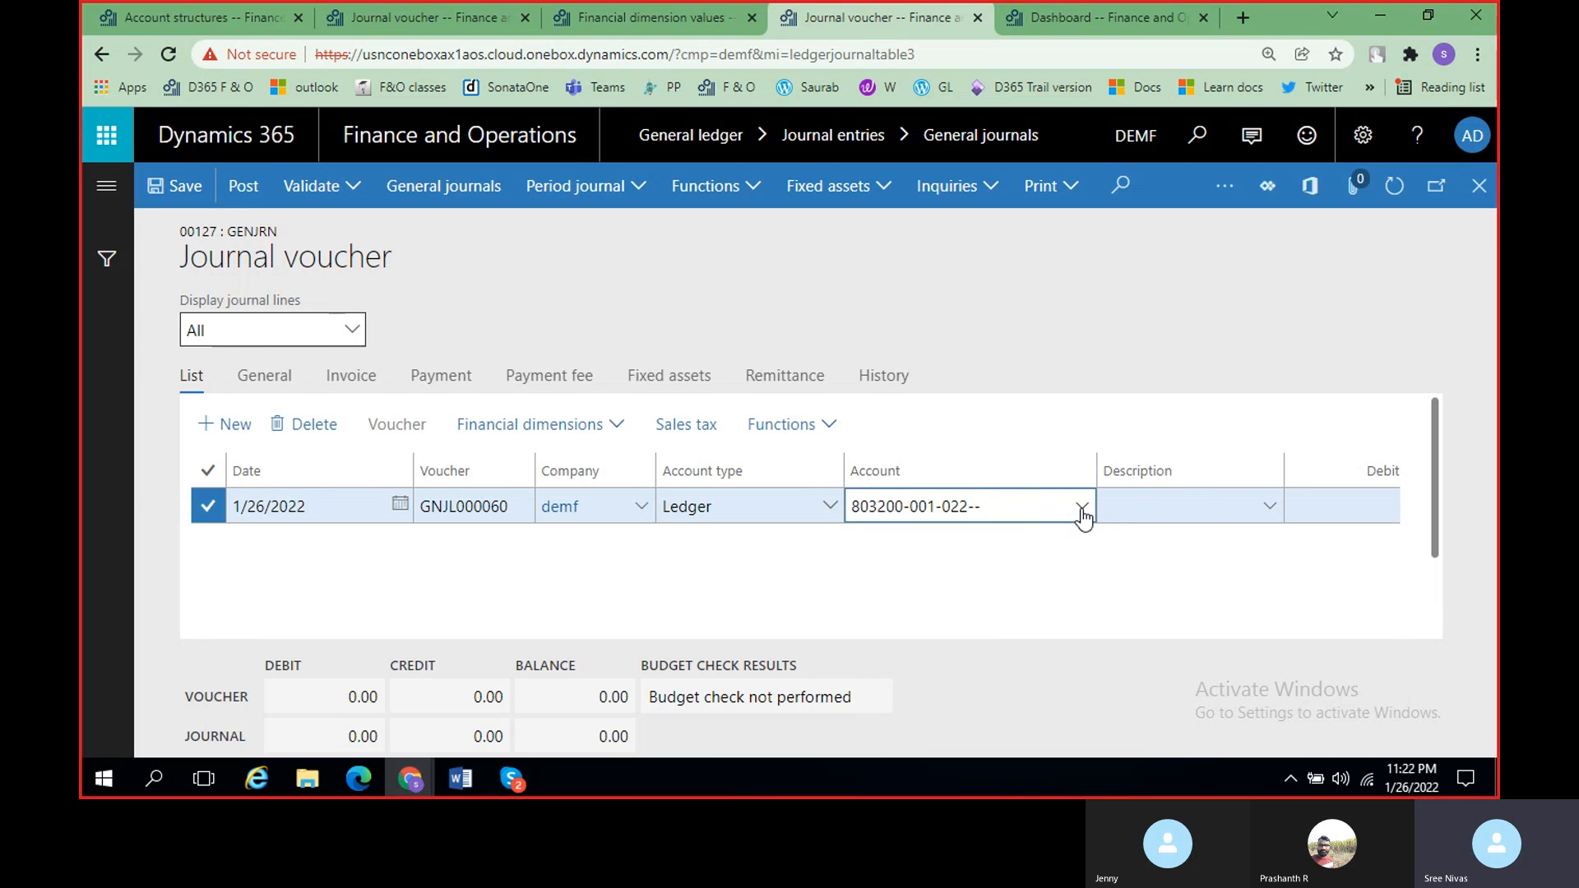
Step: Clear the Department segment of the account on the demf journal voucher line
left_click(1084, 510)
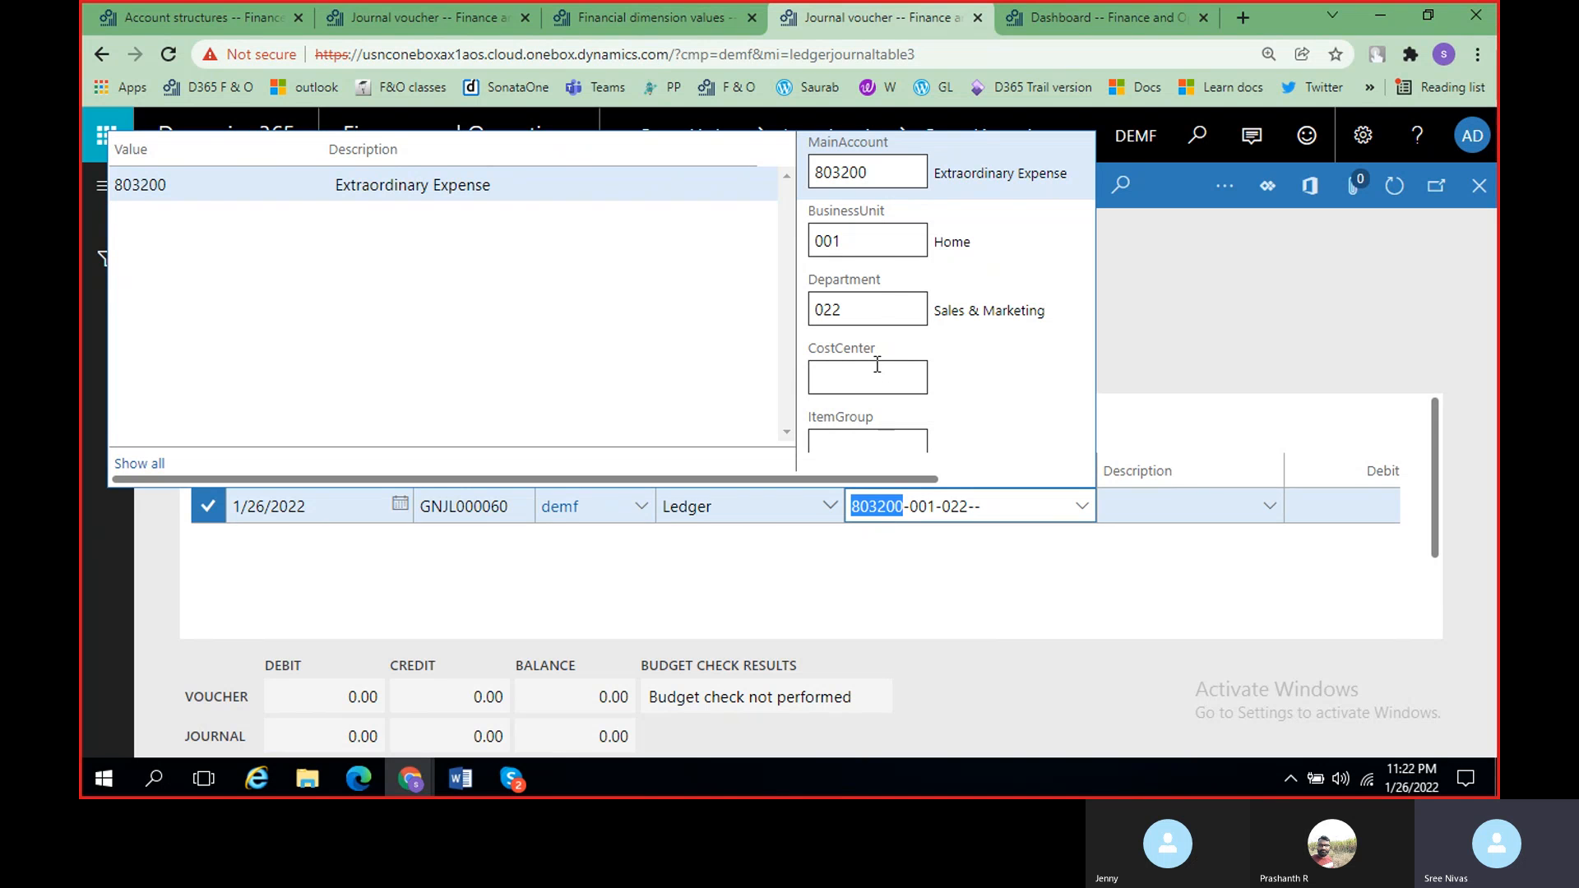
left_click(878, 309)
key("BackSpace")
key("BackSpace")
key("BackSpace")
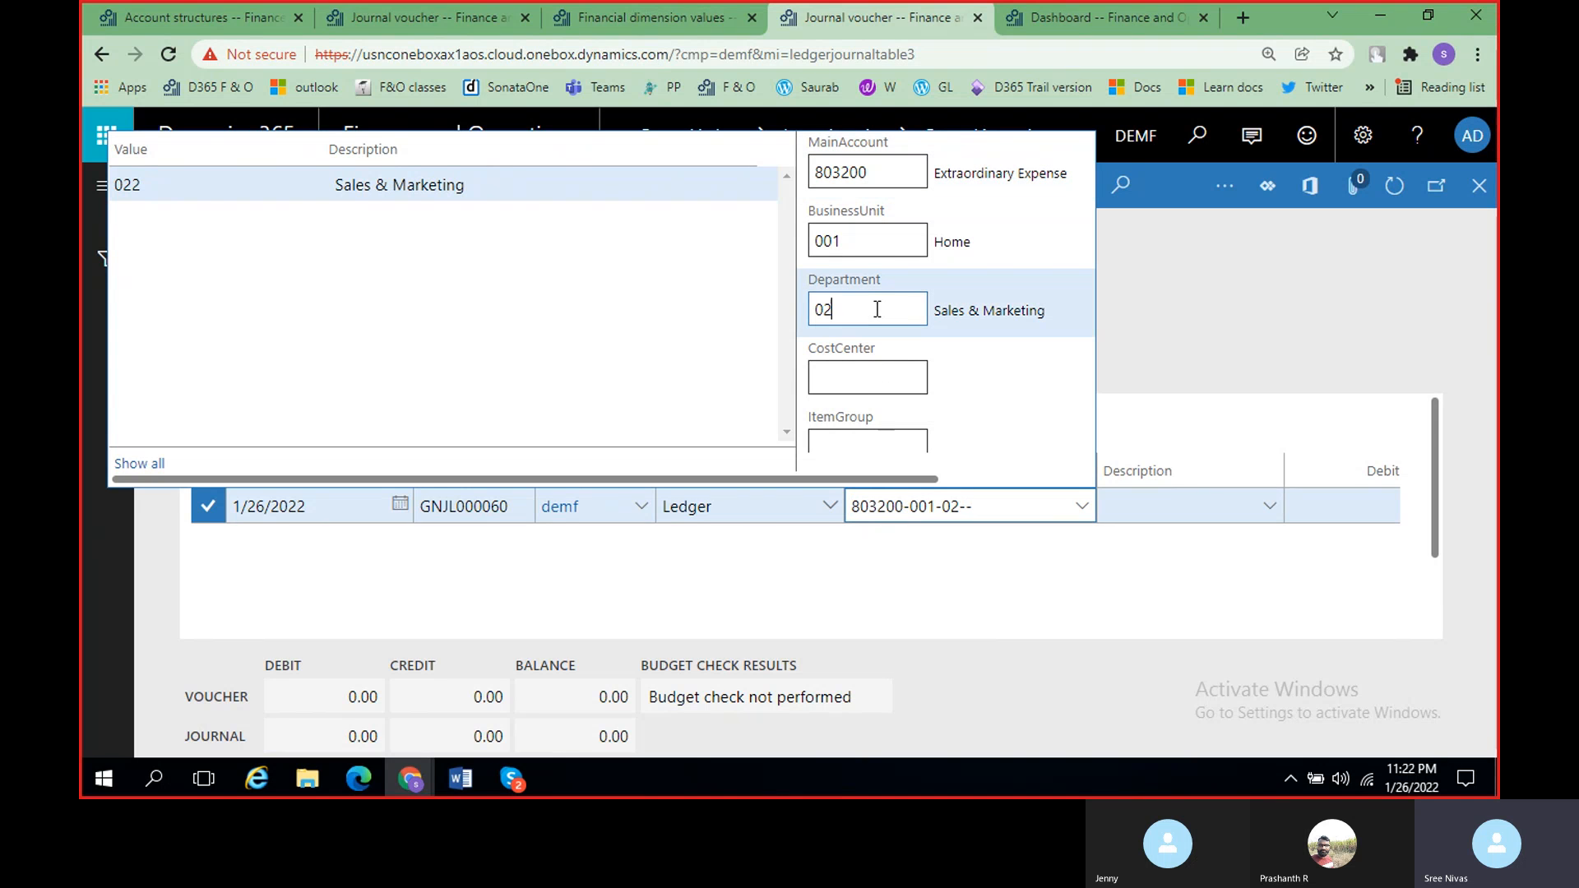
left_click(1225, 281)
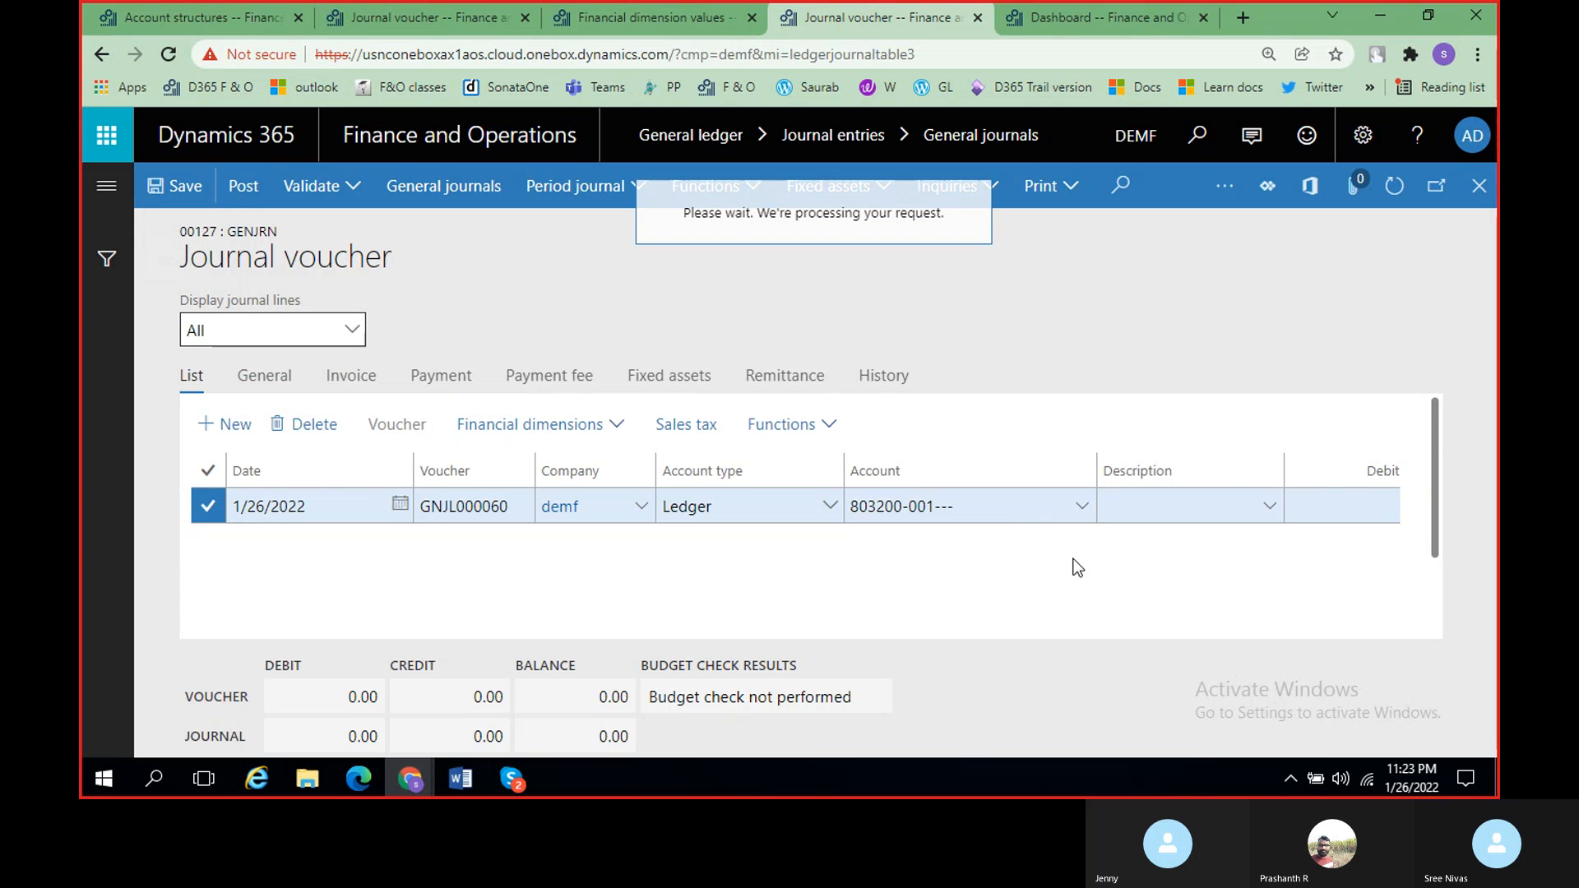
Step: Review the segments of the demf voucher line's account and compare them with the BRT P/L account structure and the samf journal voucher
left_click(1083, 508)
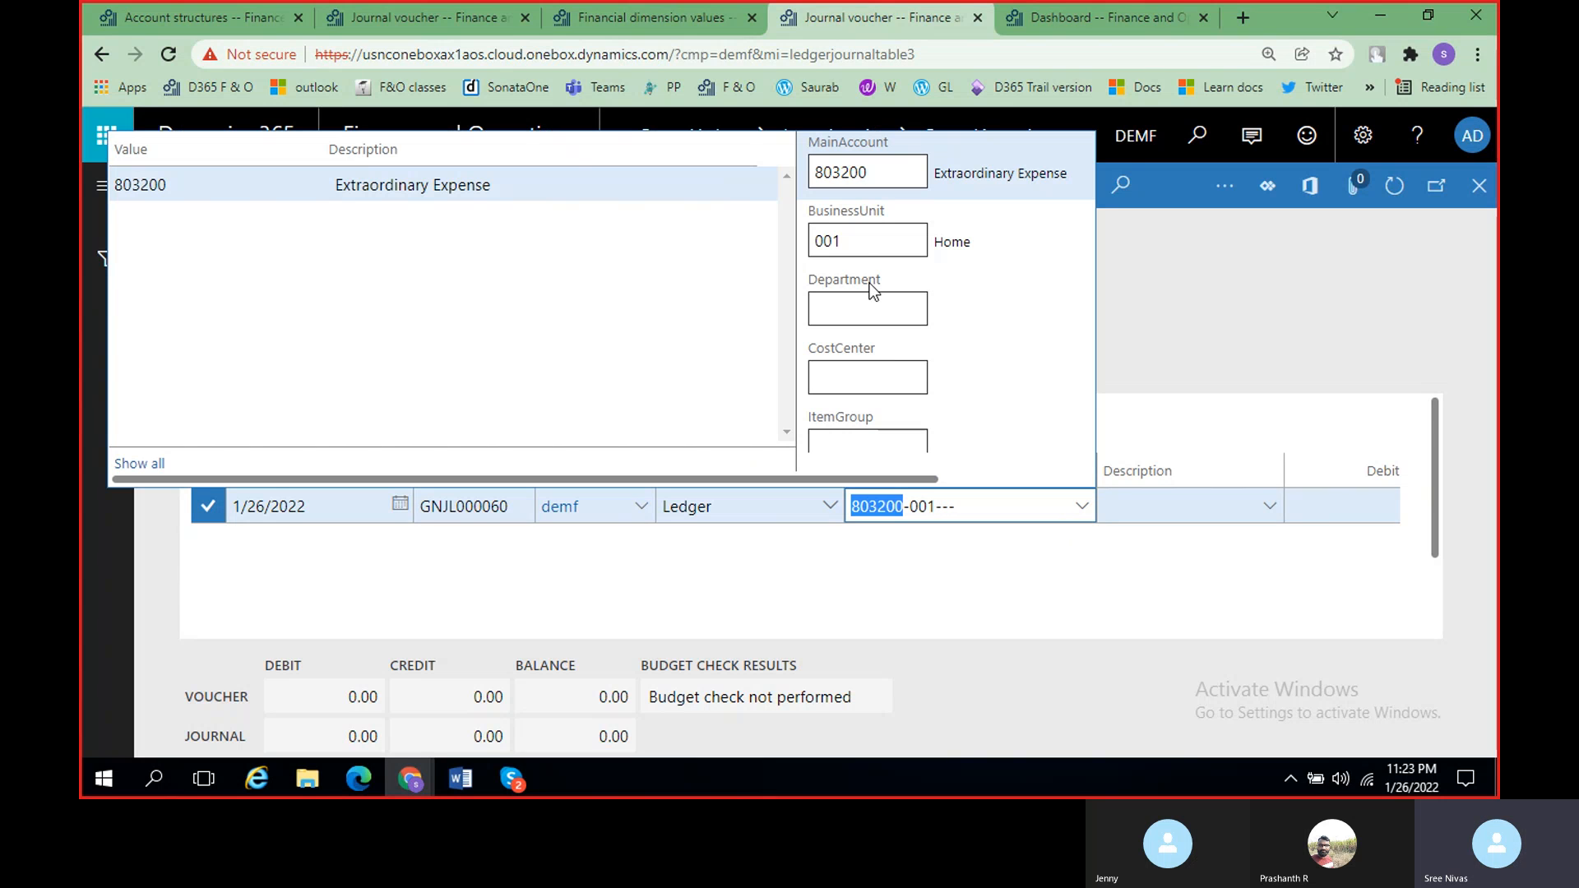
scroll(857, 382, "down", 1)
scroll(857, 383, "up", 1)
left_click(176, 18)
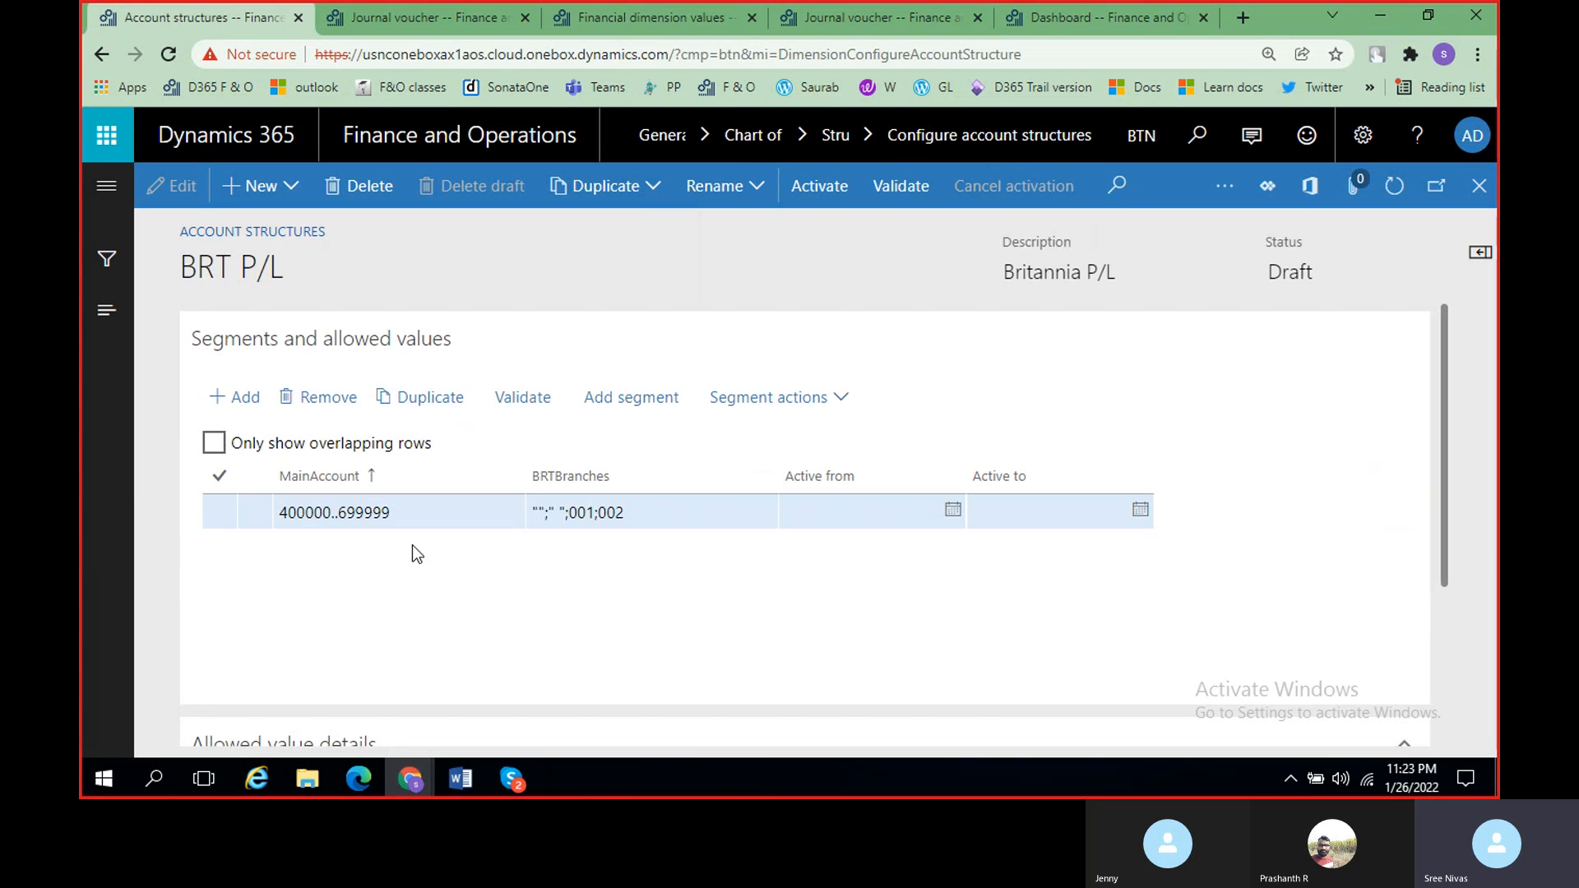
left_click(335, 525)
left_click(416, 24)
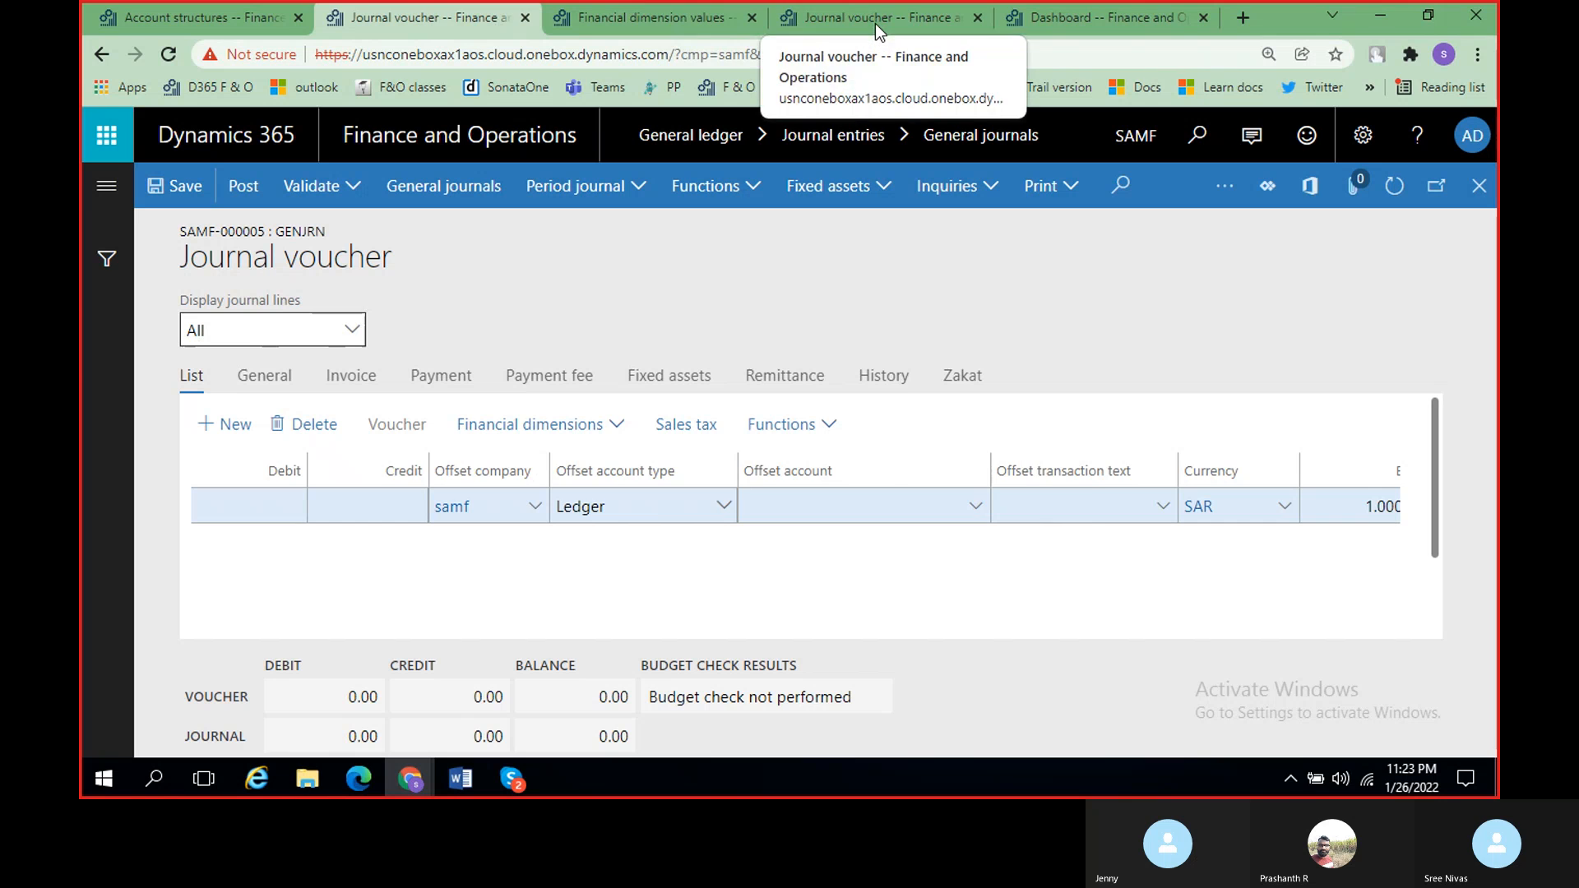
left_click(875, 23)
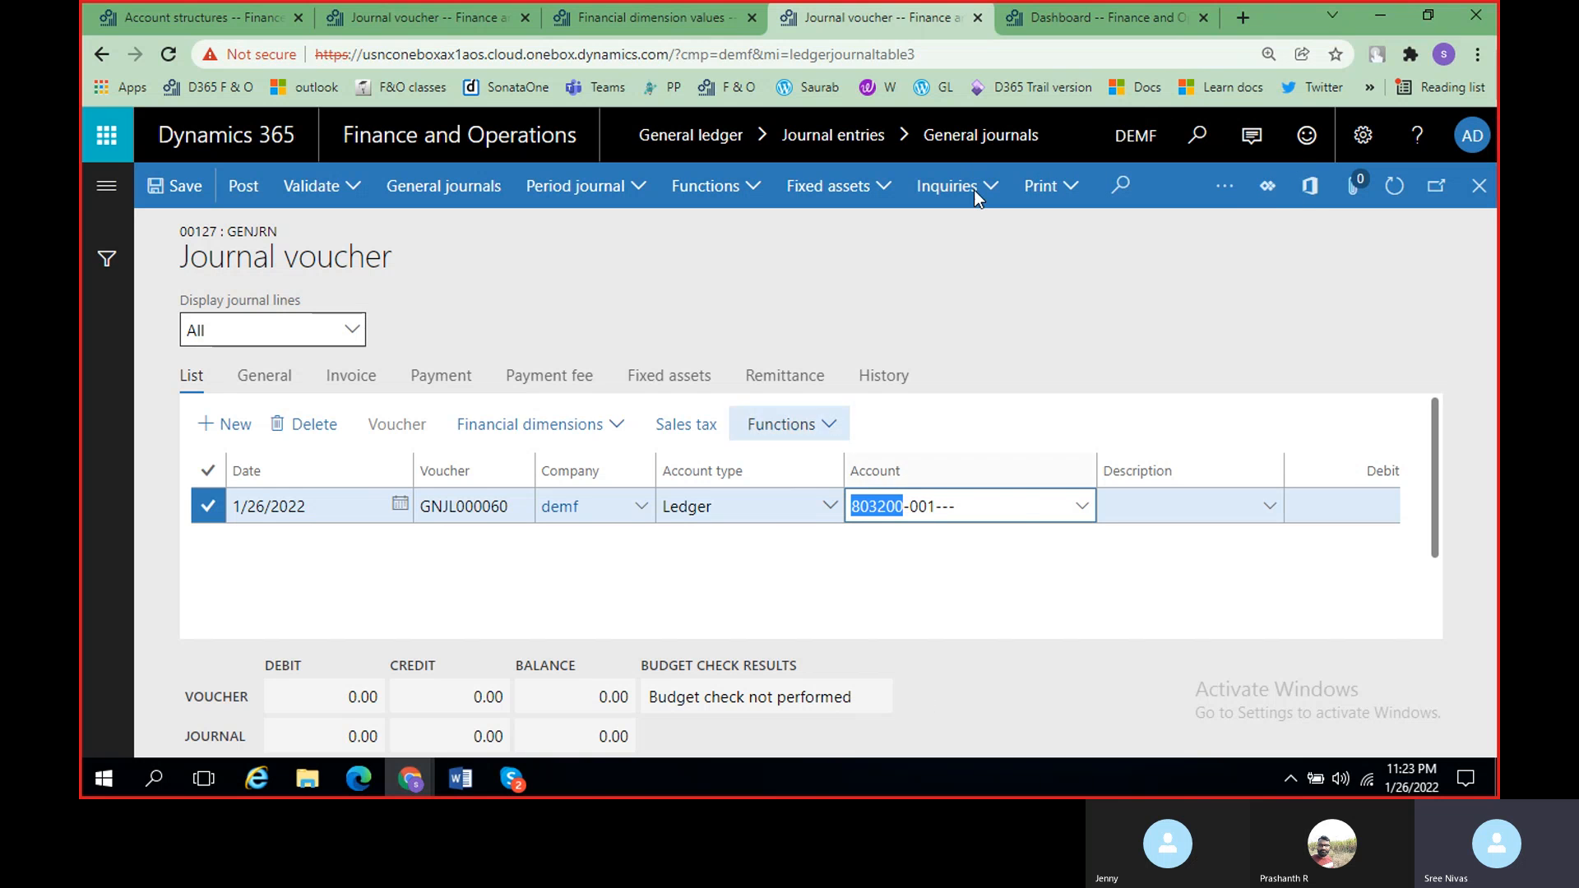
Step: Duplicate the demf journal voucher page and go to General ledger's Configure account structures page in the copy
right_click(870, 28)
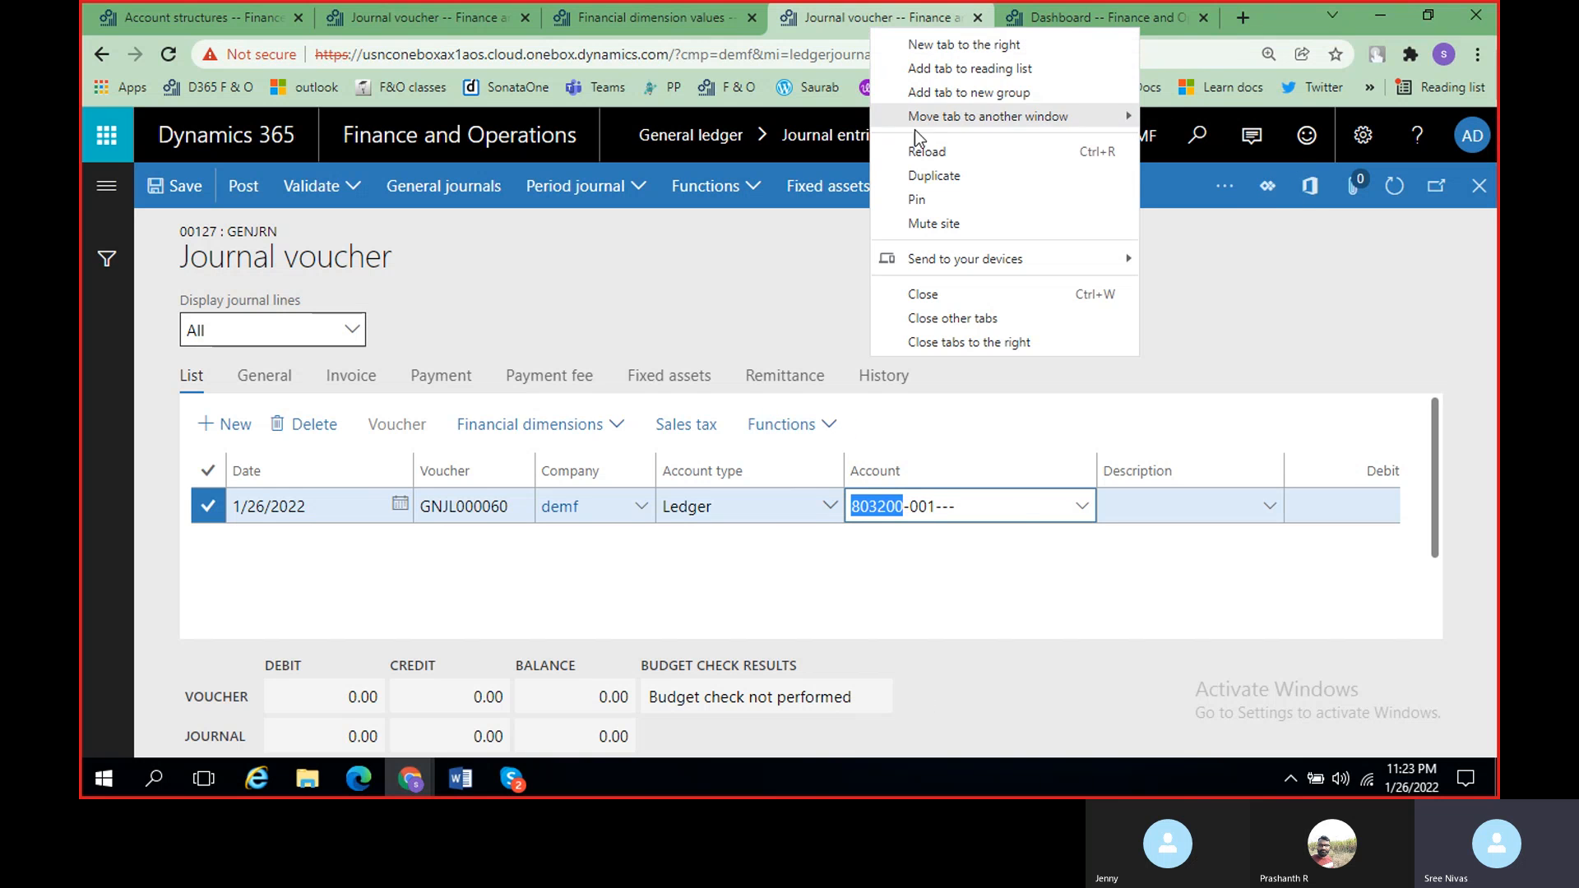
left_click(941, 175)
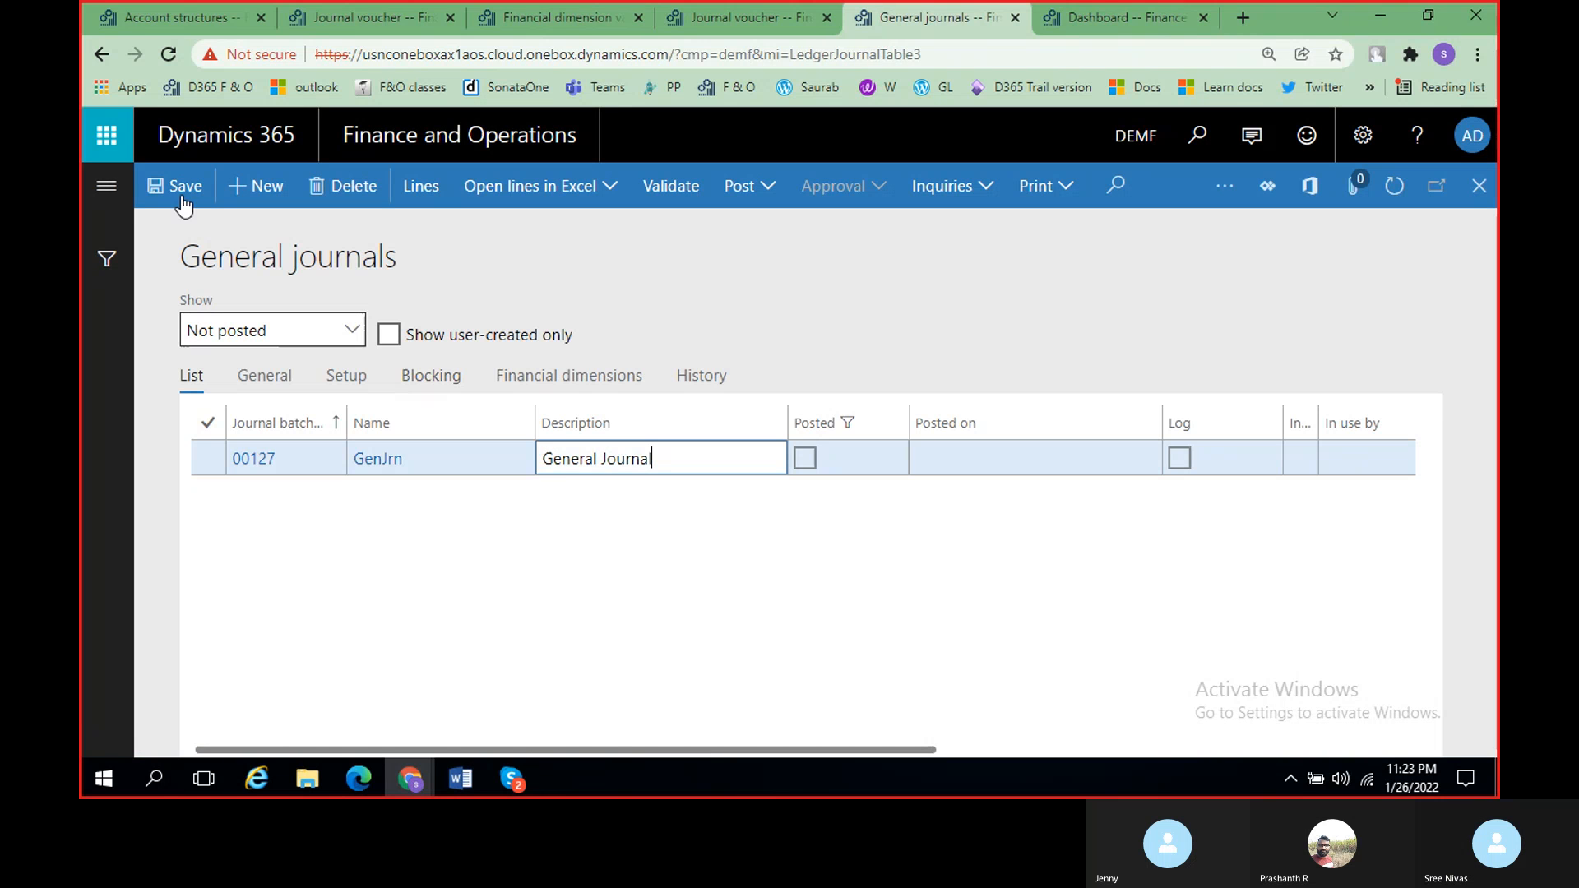
left_click(106, 186)
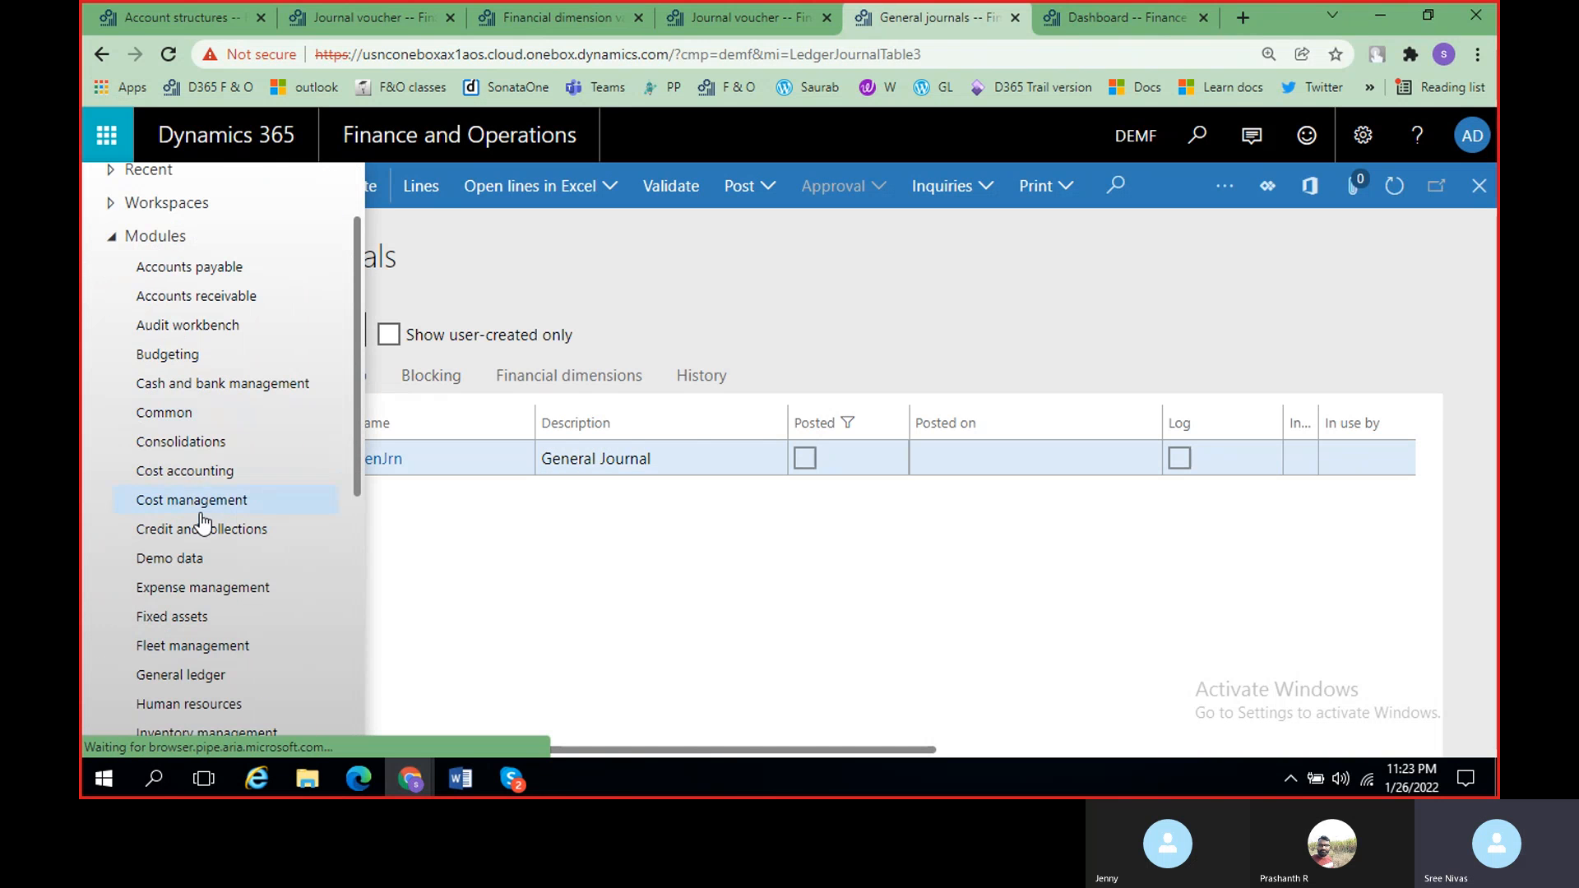
scroll(188, 485, "down", 3)
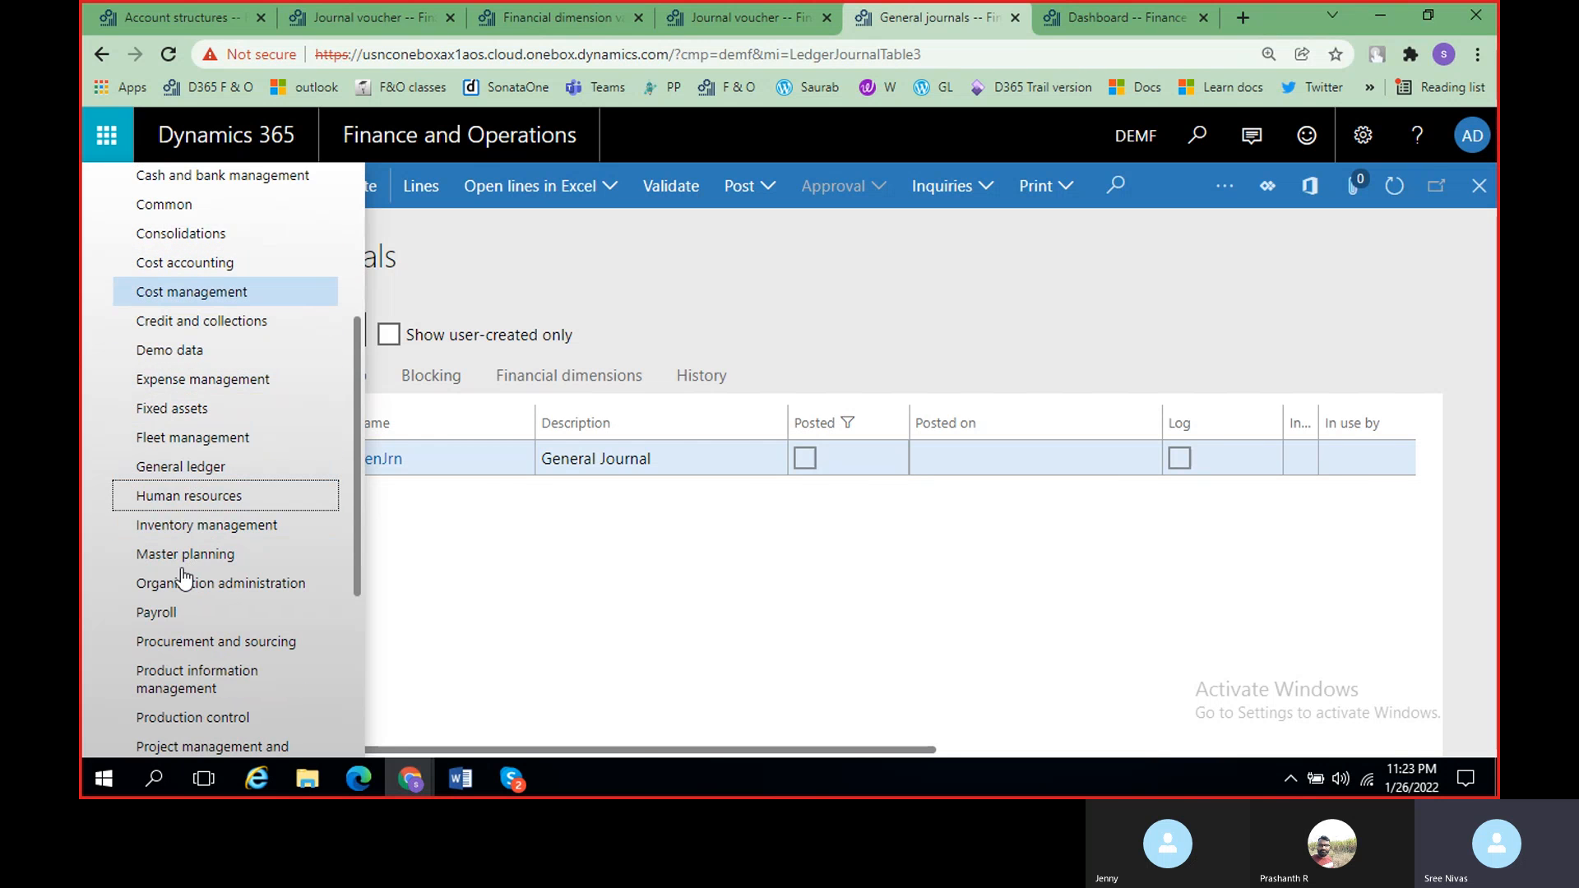
left_click(198, 463)
left_click_drag(819, 749, 1166, 748)
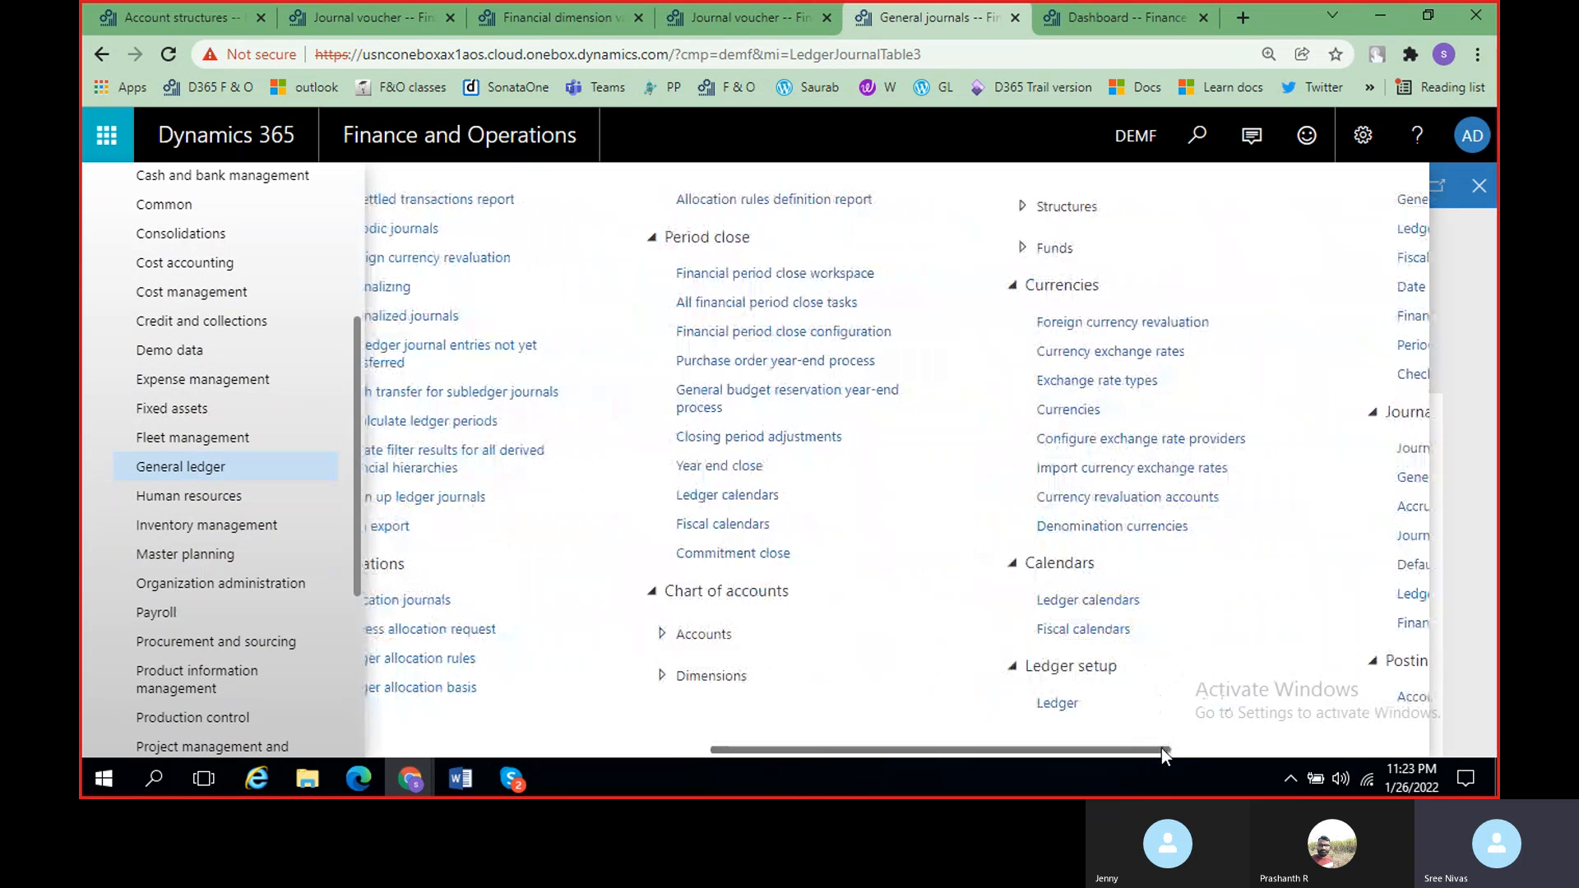
left_click(1025, 206)
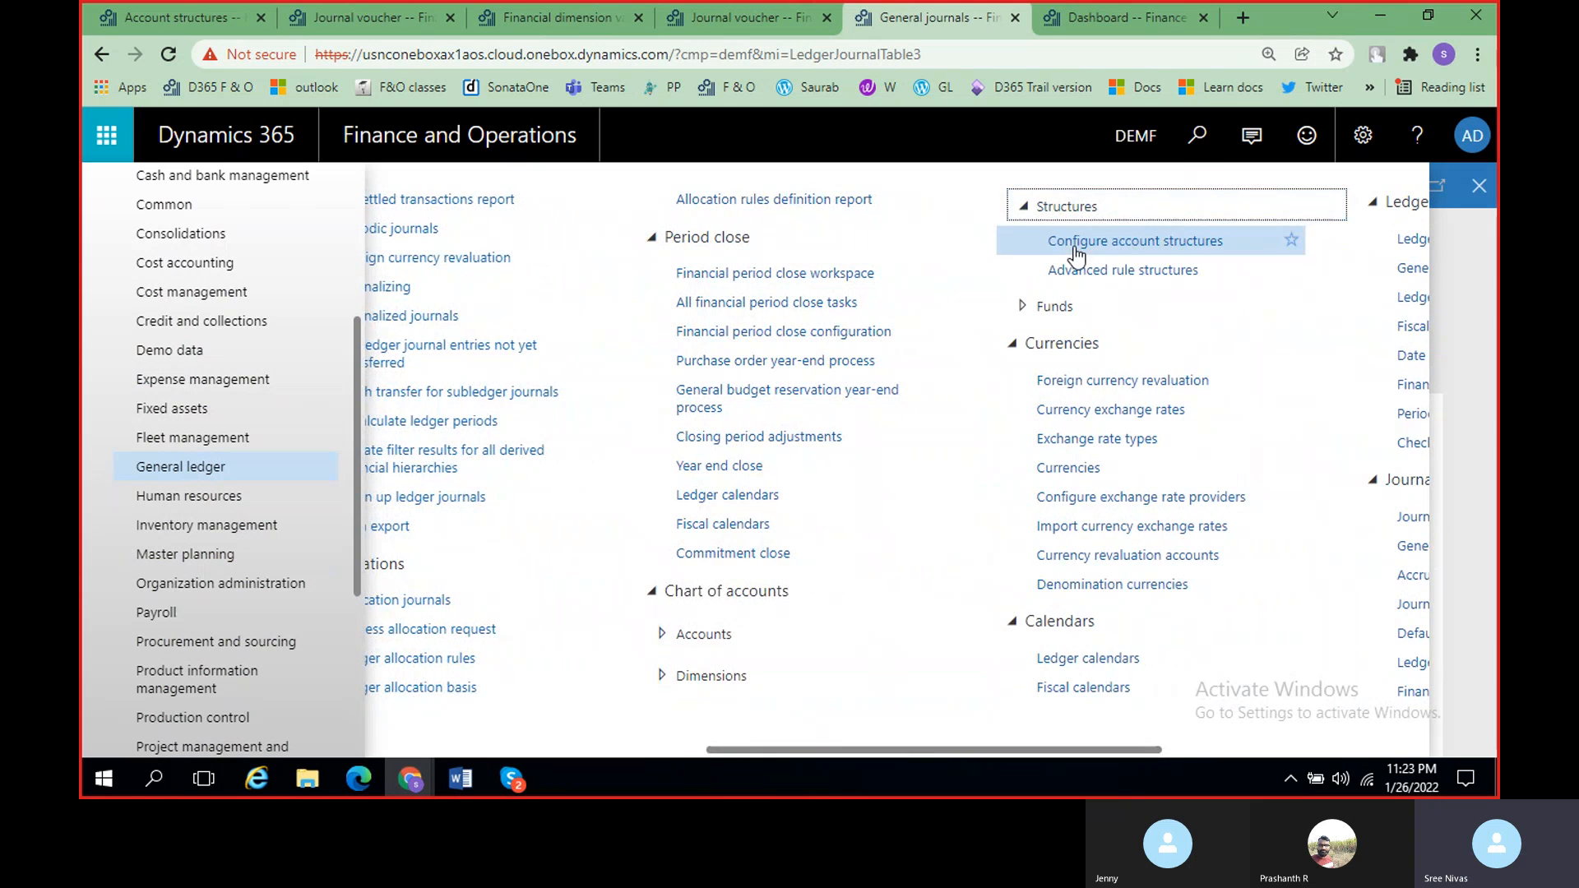
left_click(1075, 245)
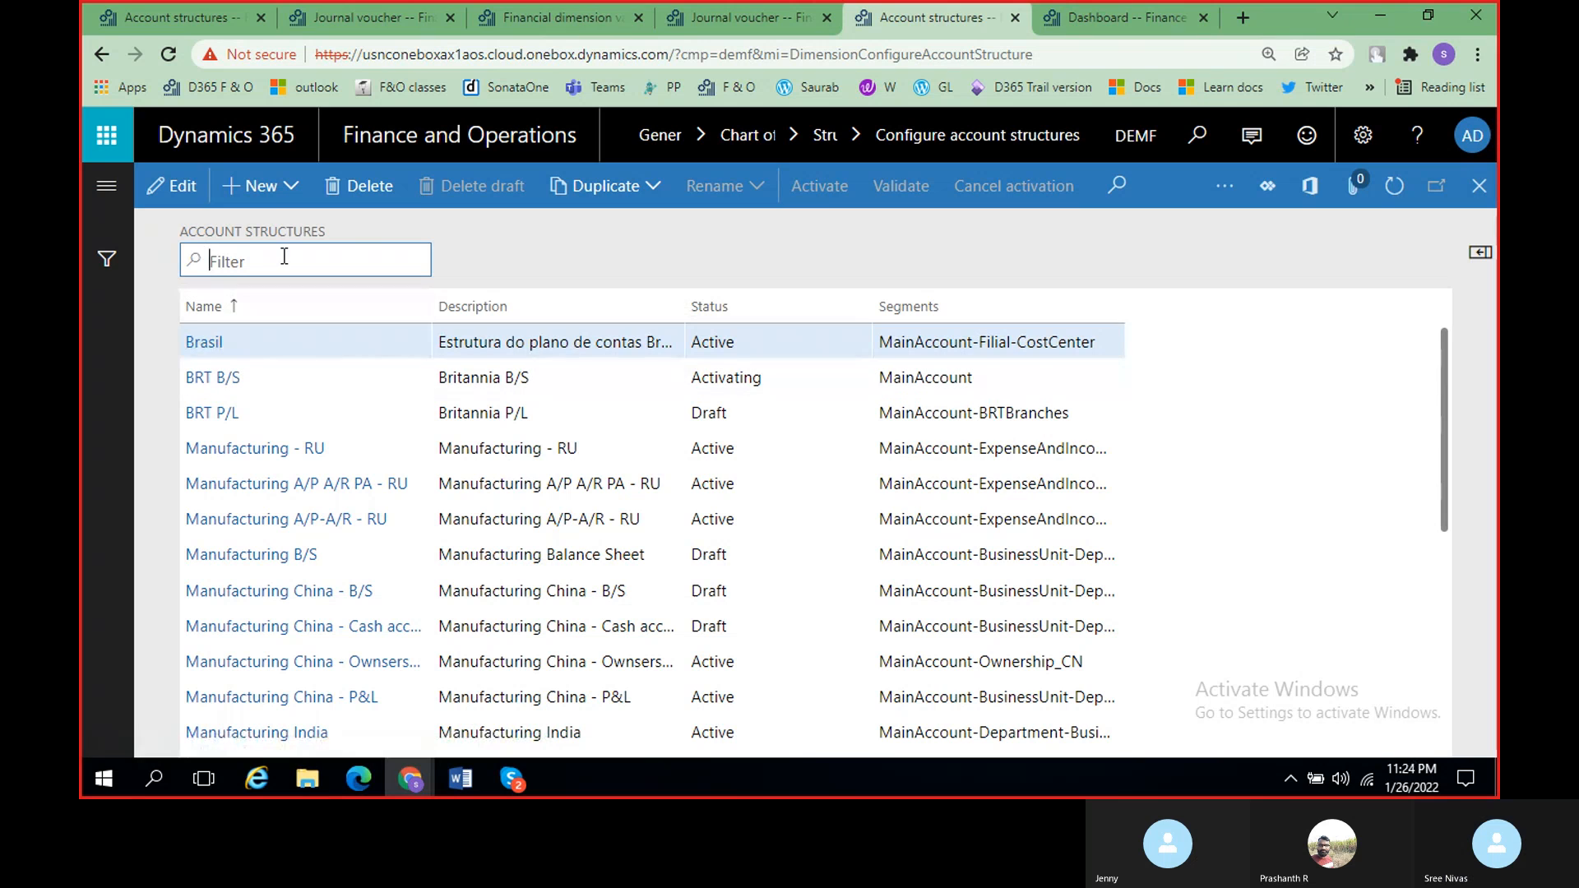
Step: Try filtering the account structures by the name demf, and remove the filter
type("demf")
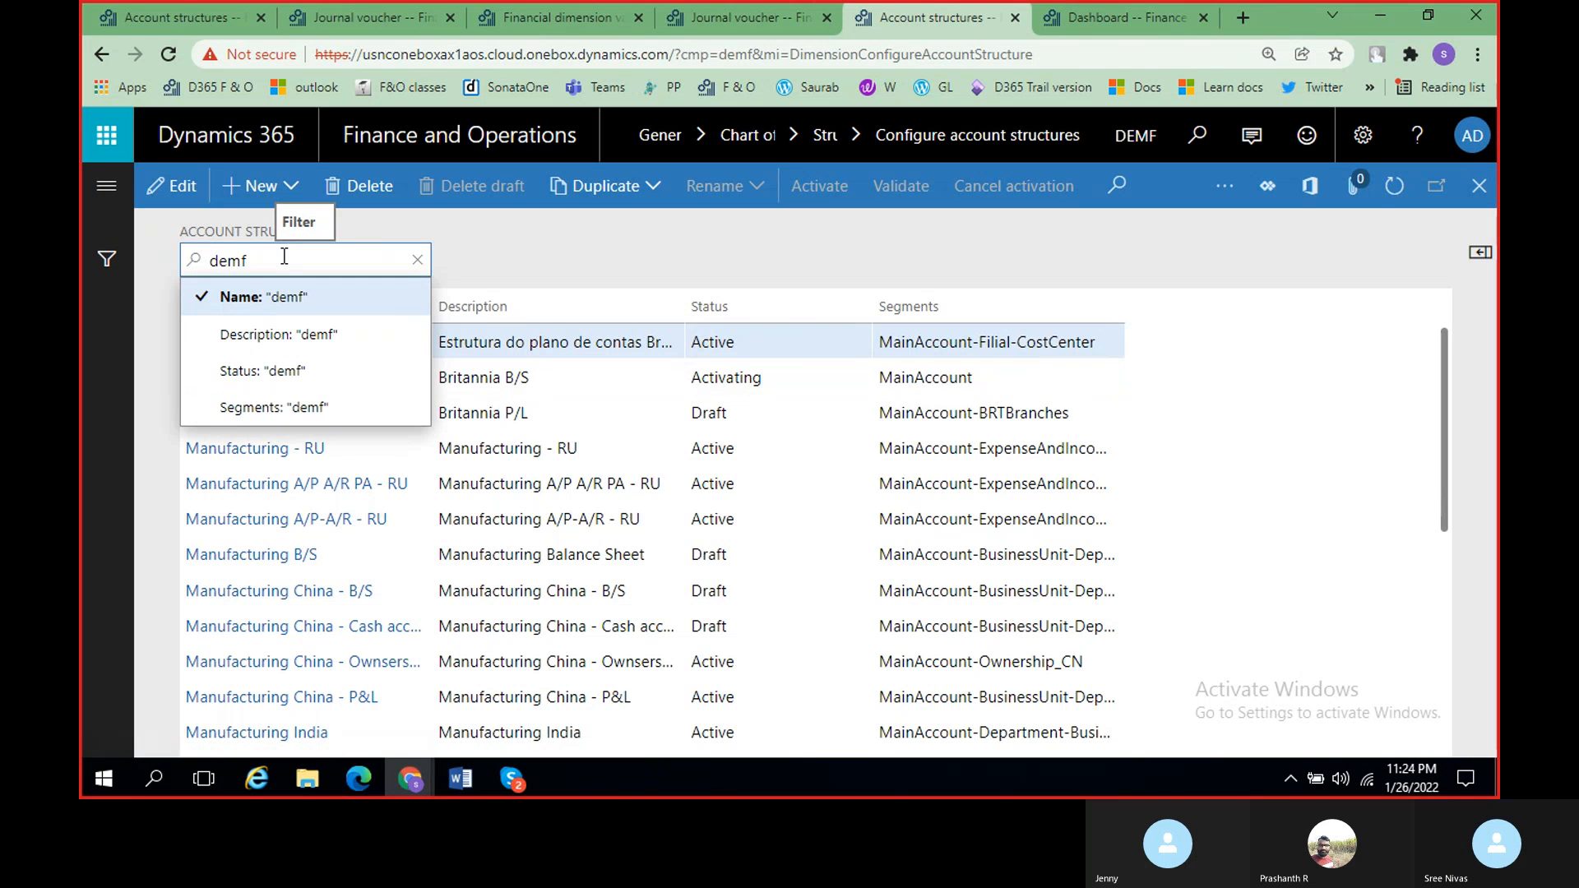
key("Return")
key("BackSpace")
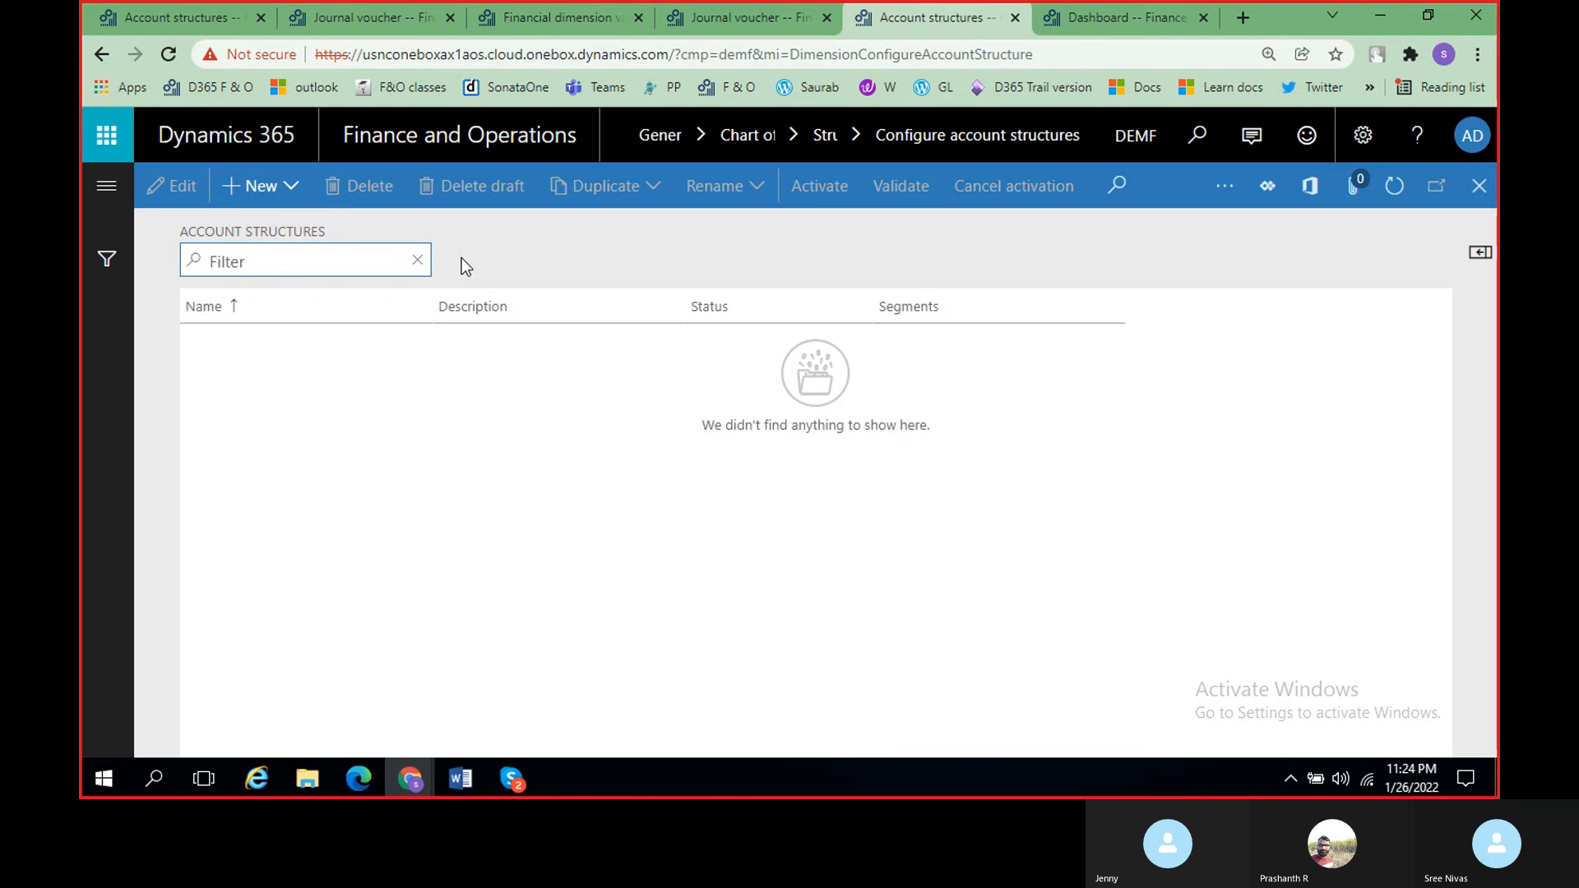
left_click(418, 261)
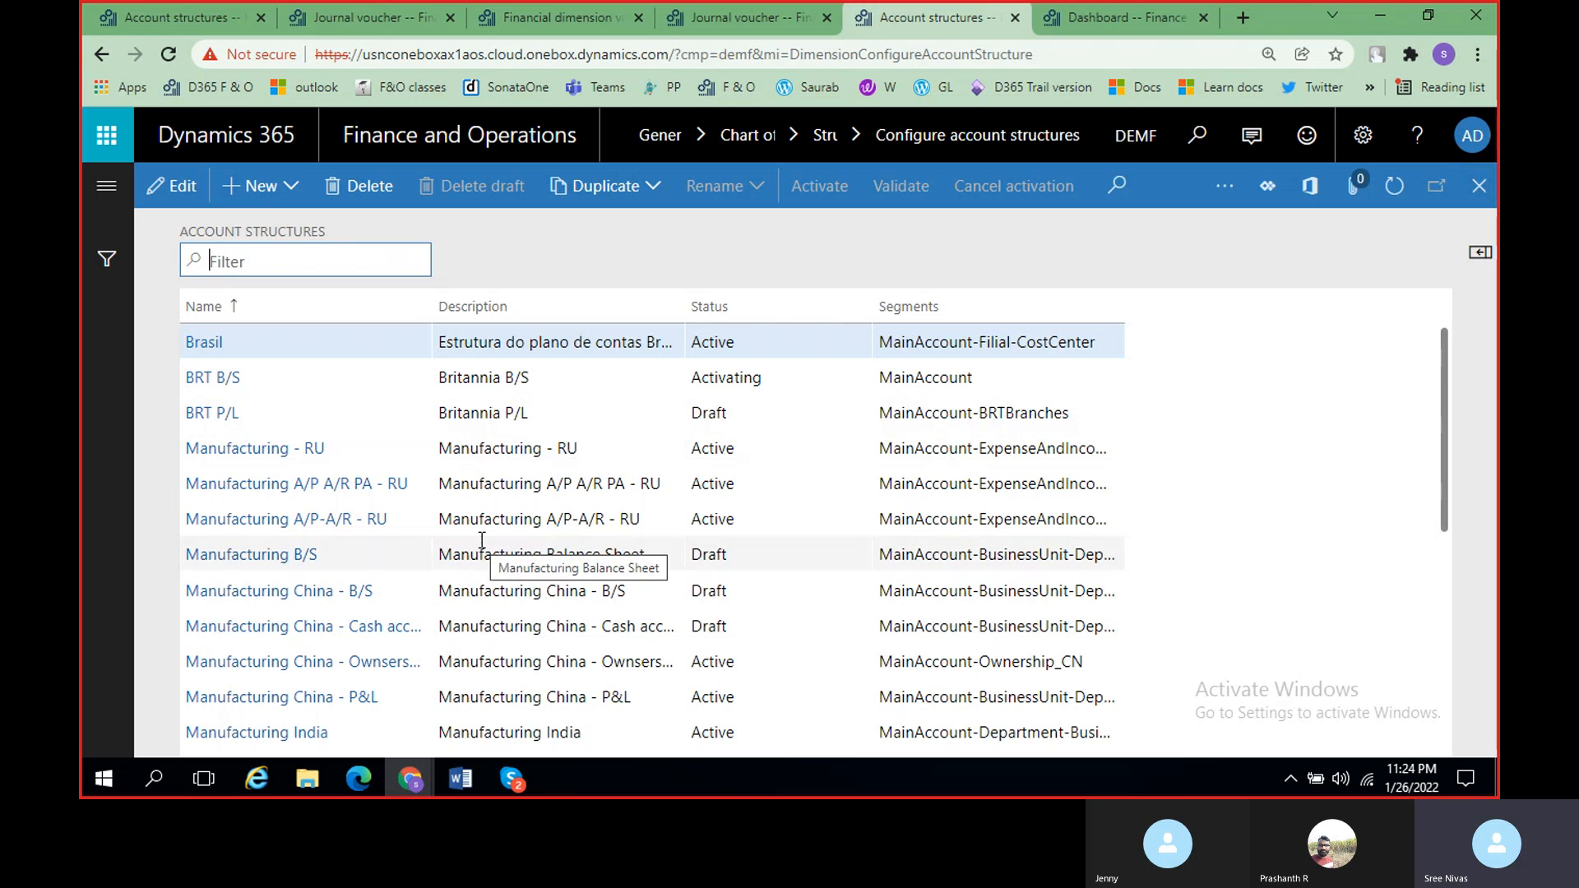
Step: Look through the full list of account structures for the ones that could apply to the demf voucher
scroll(482, 537, "down", 5)
scroll(482, 538, "down", 3)
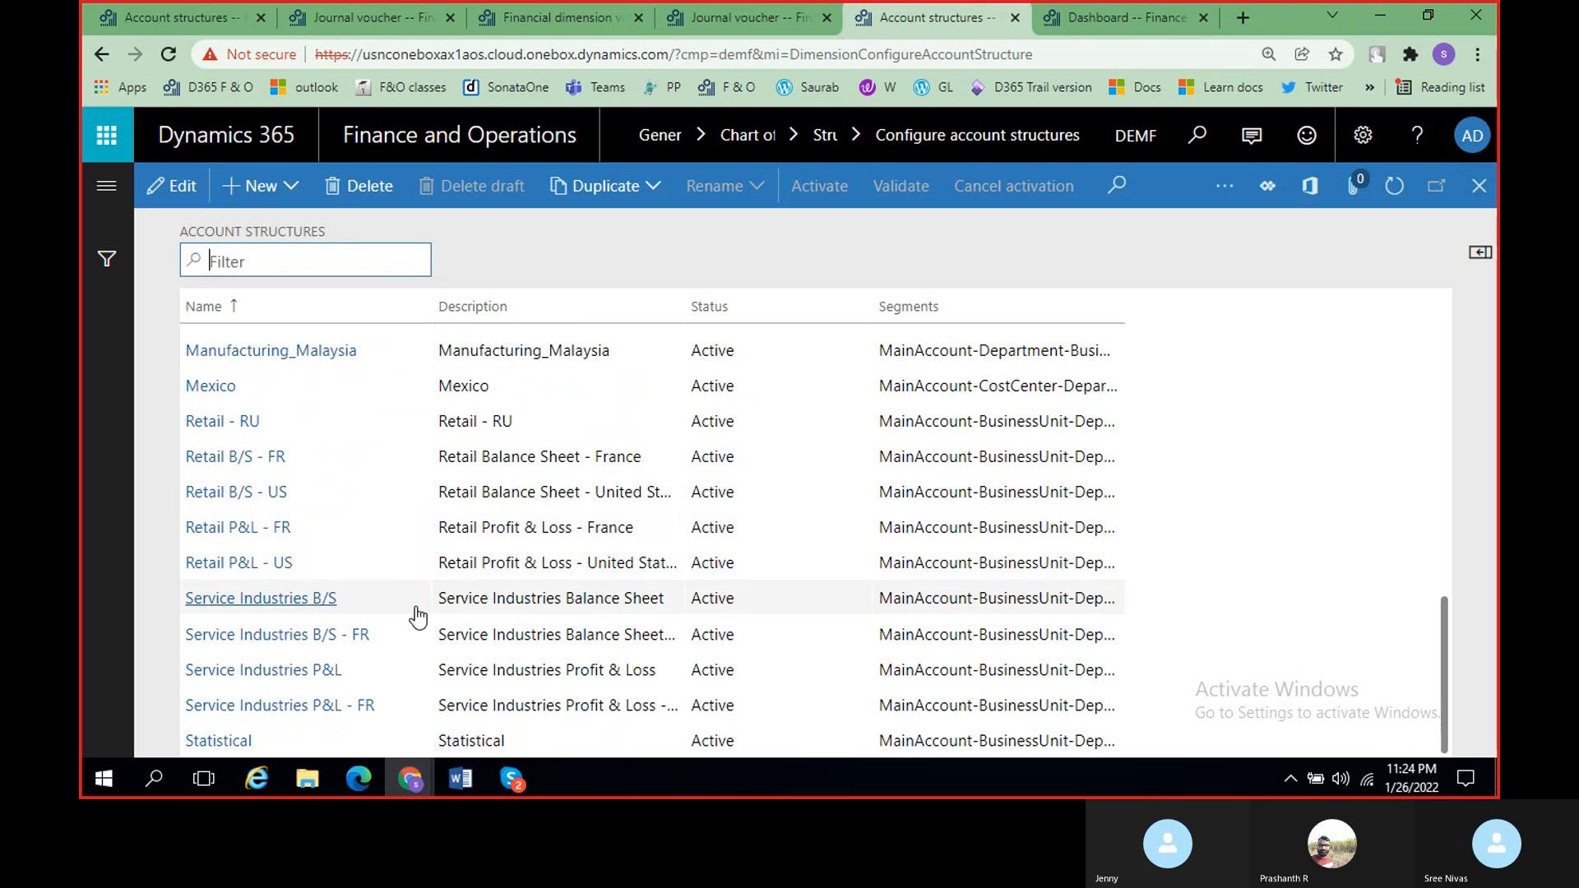
scroll(587, 674, "up", 5)
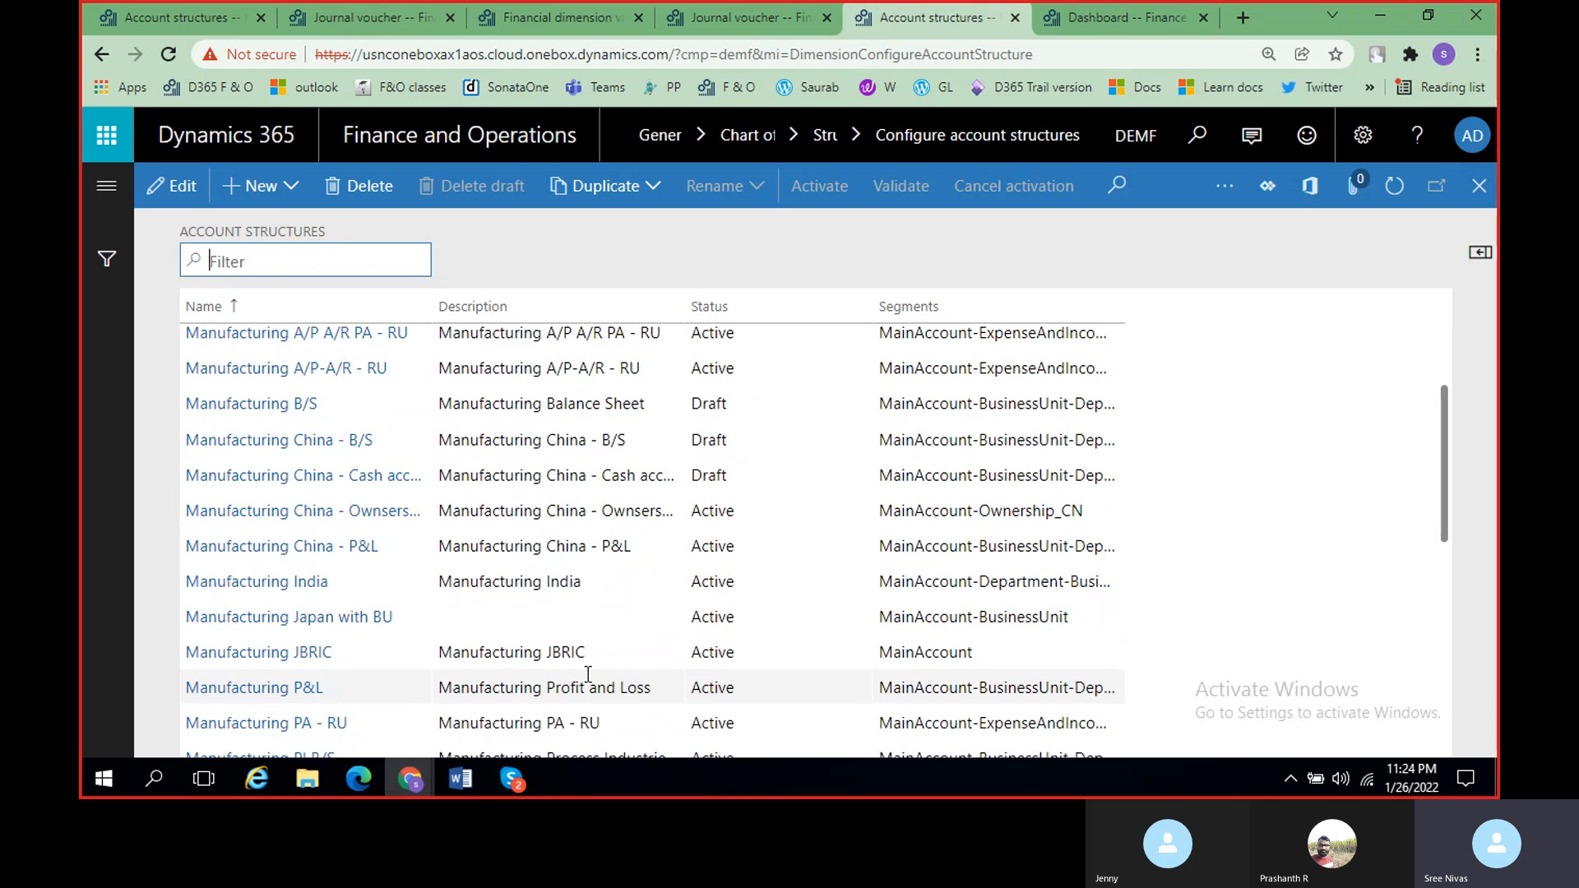
scroll(588, 674, "up", 2)
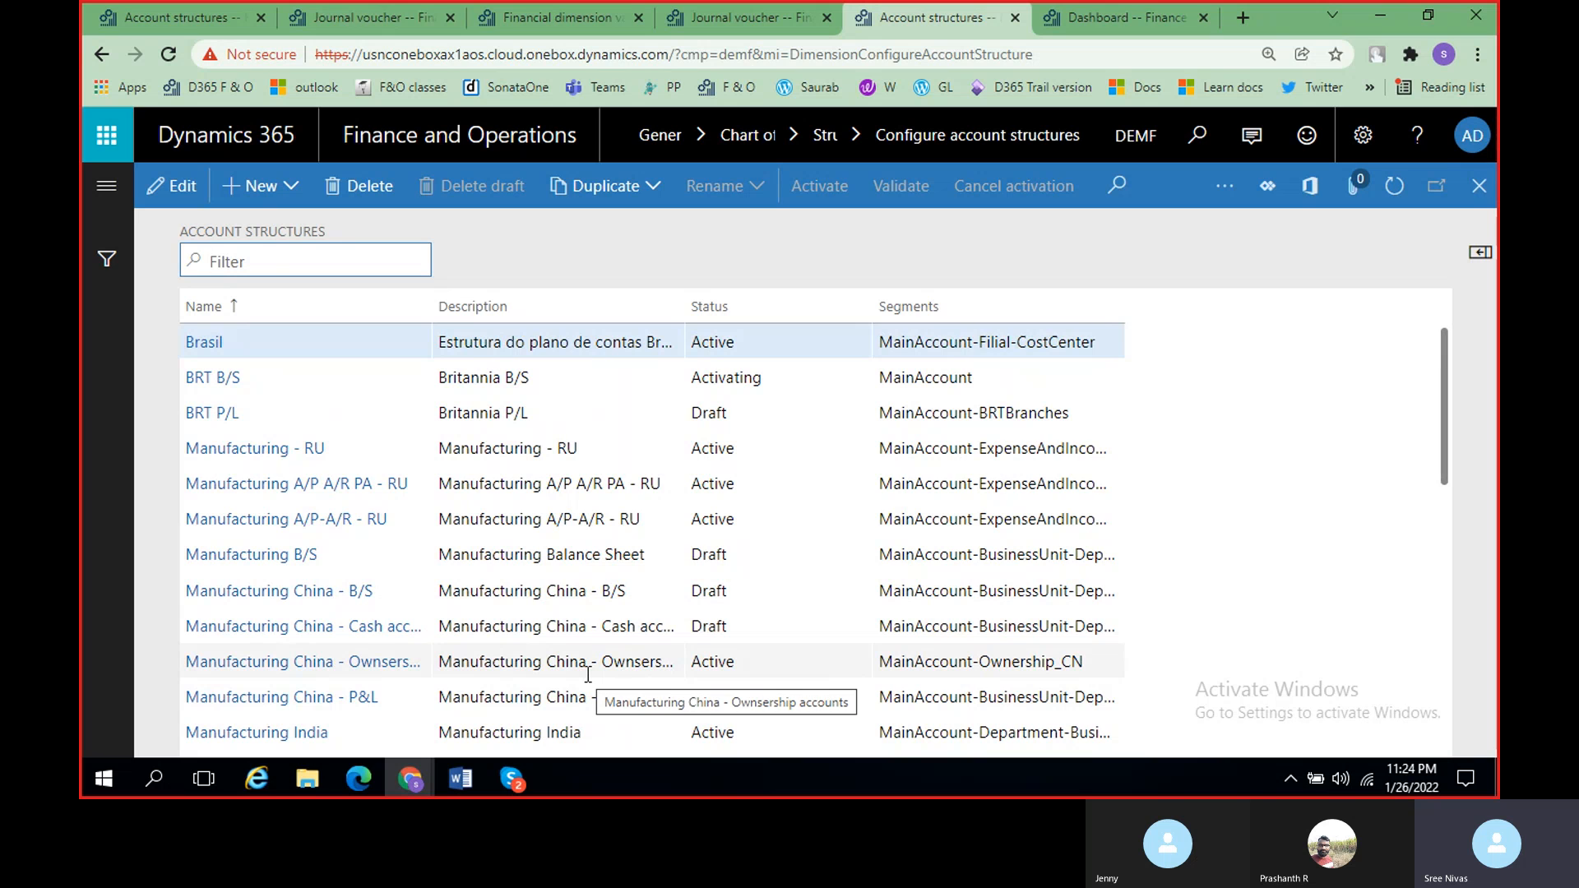
scroll(587, 674, "down", 2)
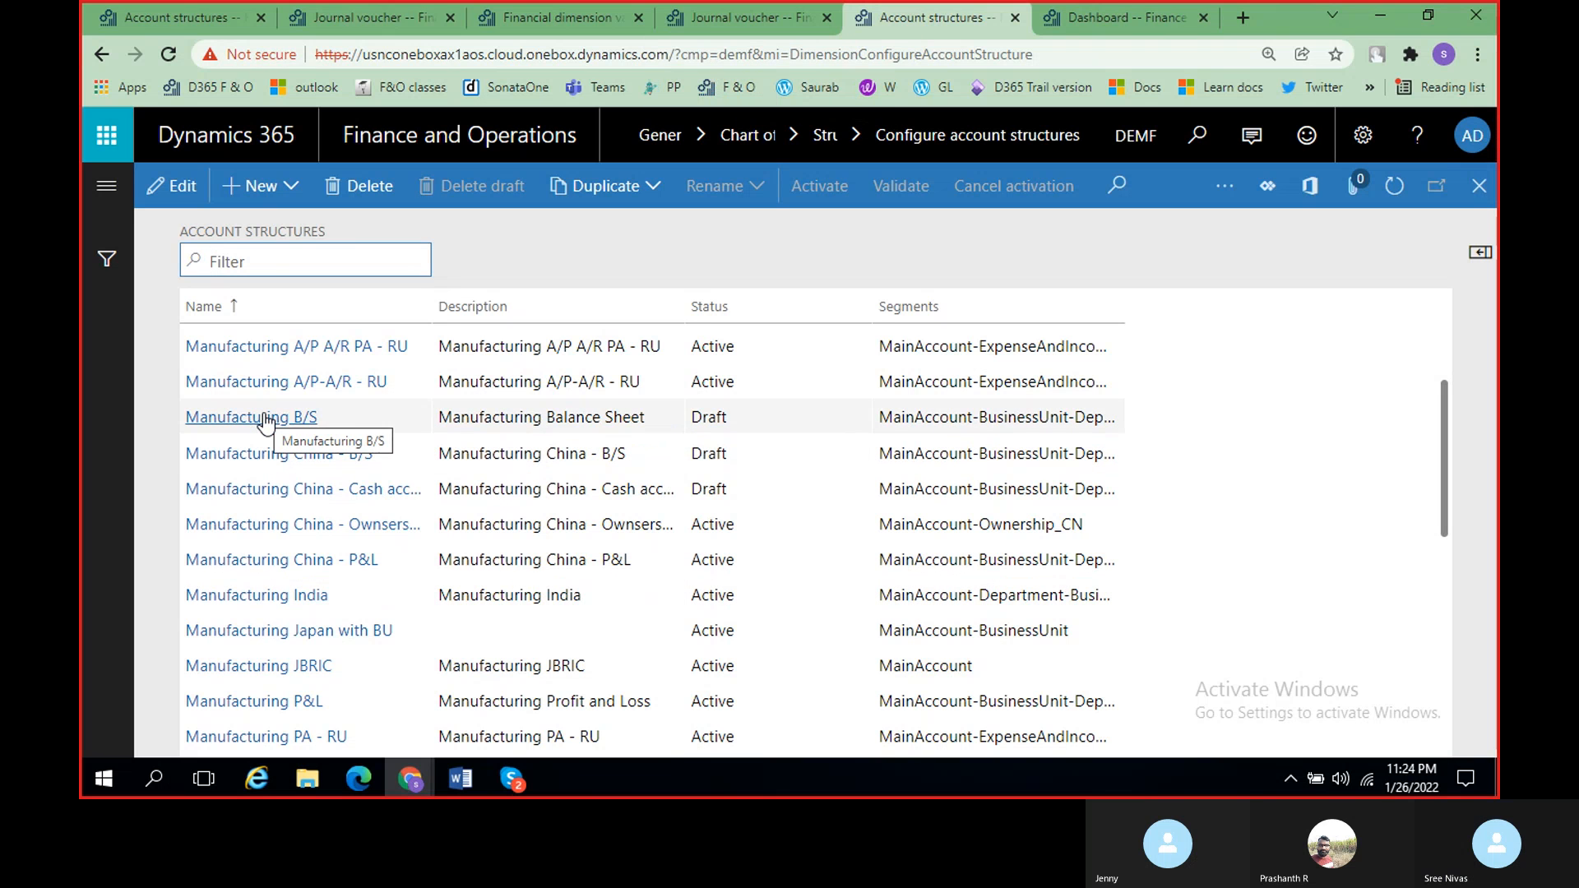
scroll(265, 422, "down", 3)
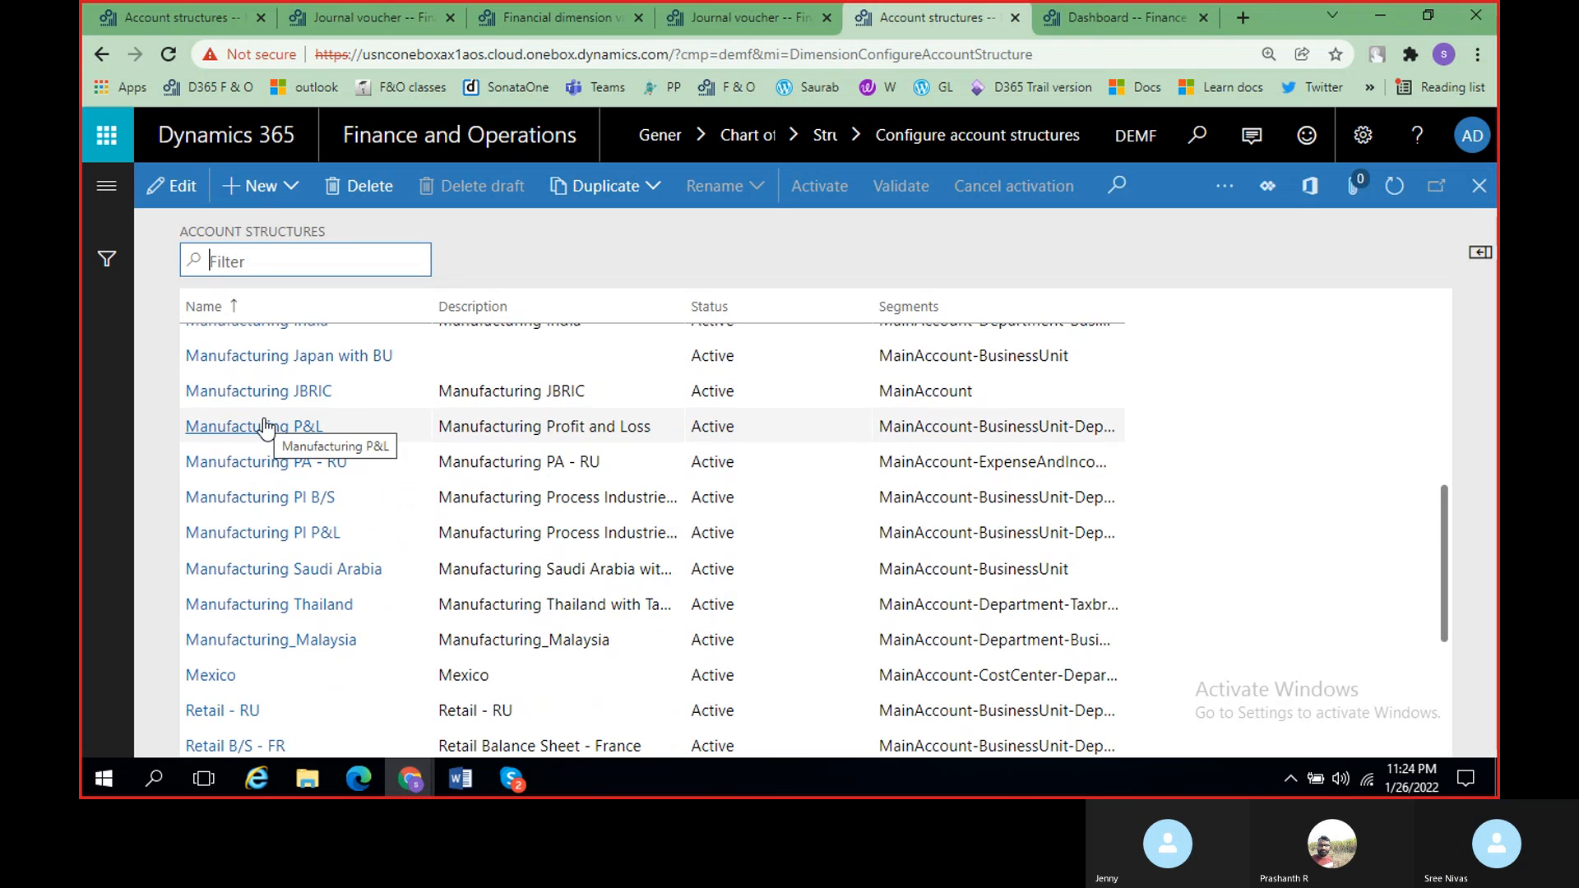
scroll(491, 507, "down", 3)
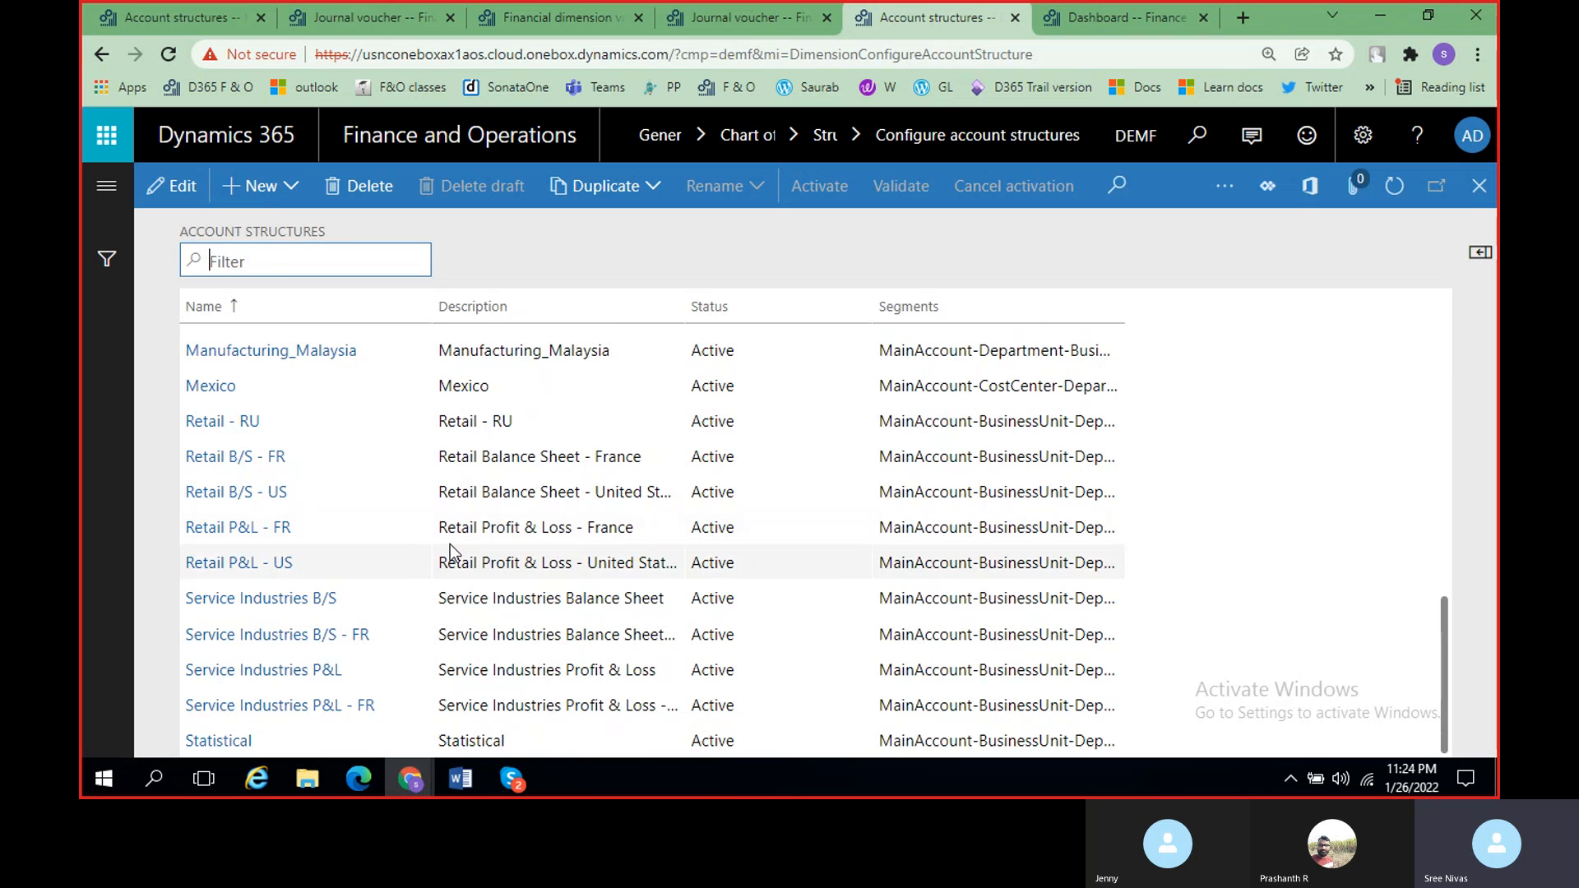
scroll(457, 565, "up", 8)
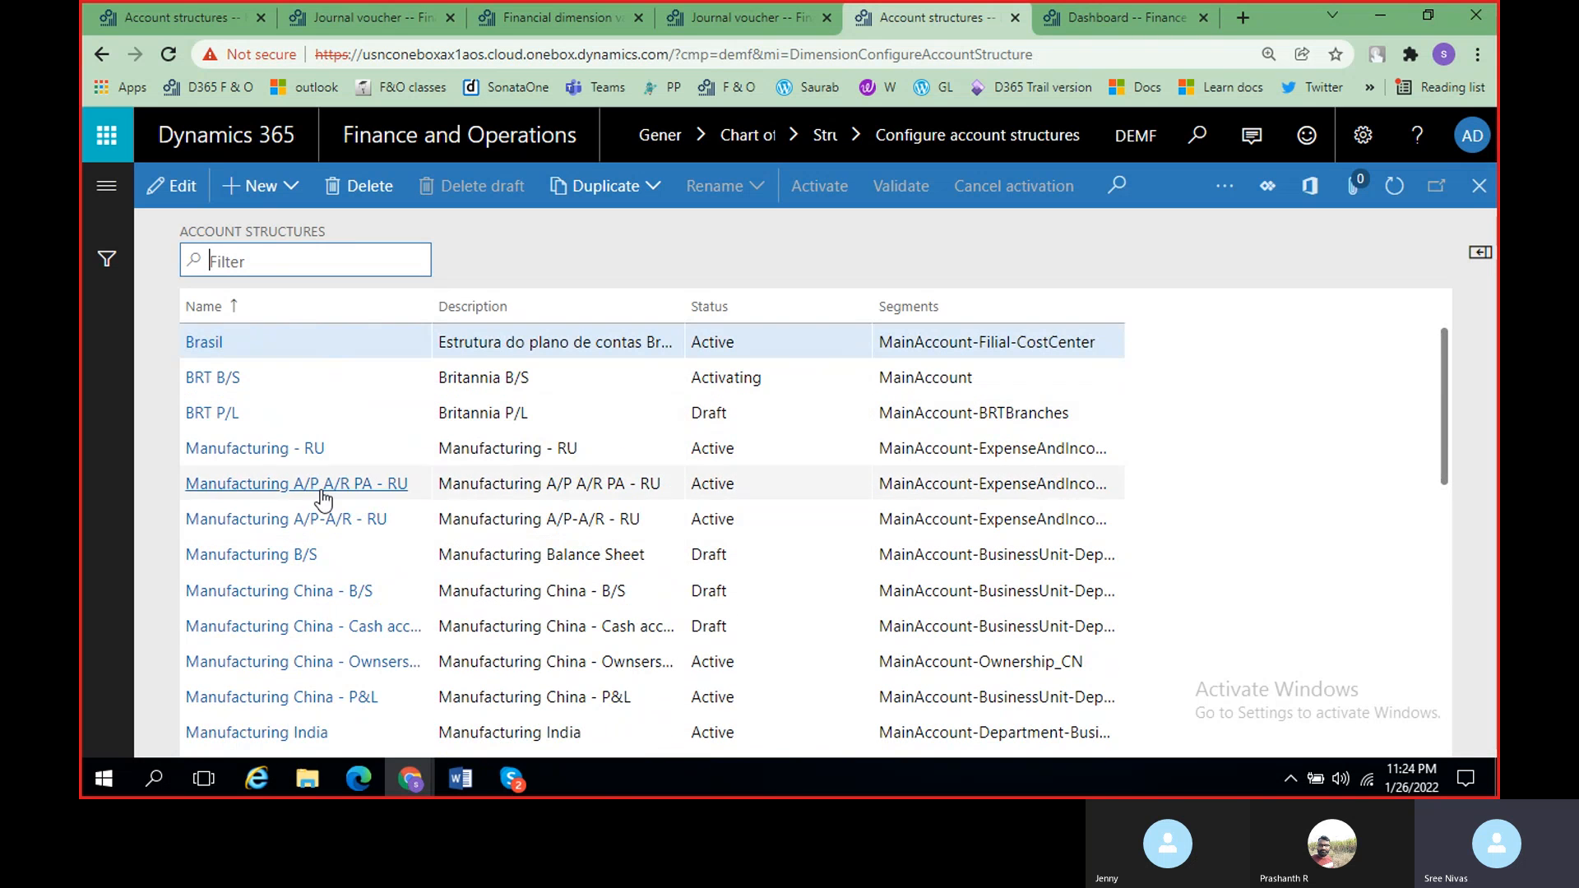
Step: Examine the segments of the Manufacturing B/S structure against the demf journal voucher's account, and return to the structure list
left_click(302, 557)
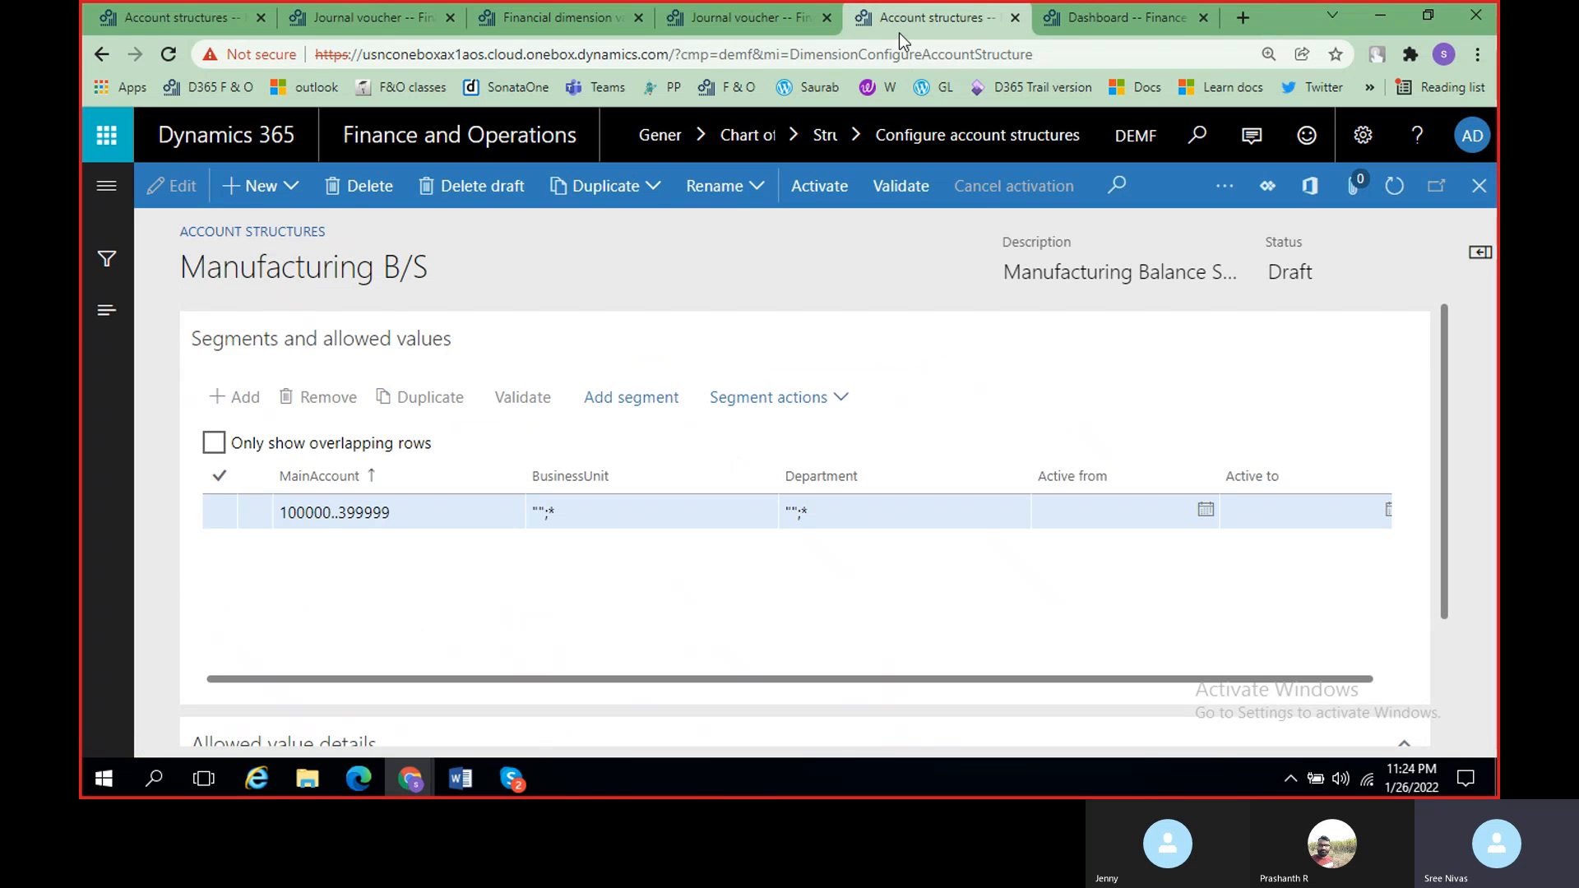
left_click(773, 19)
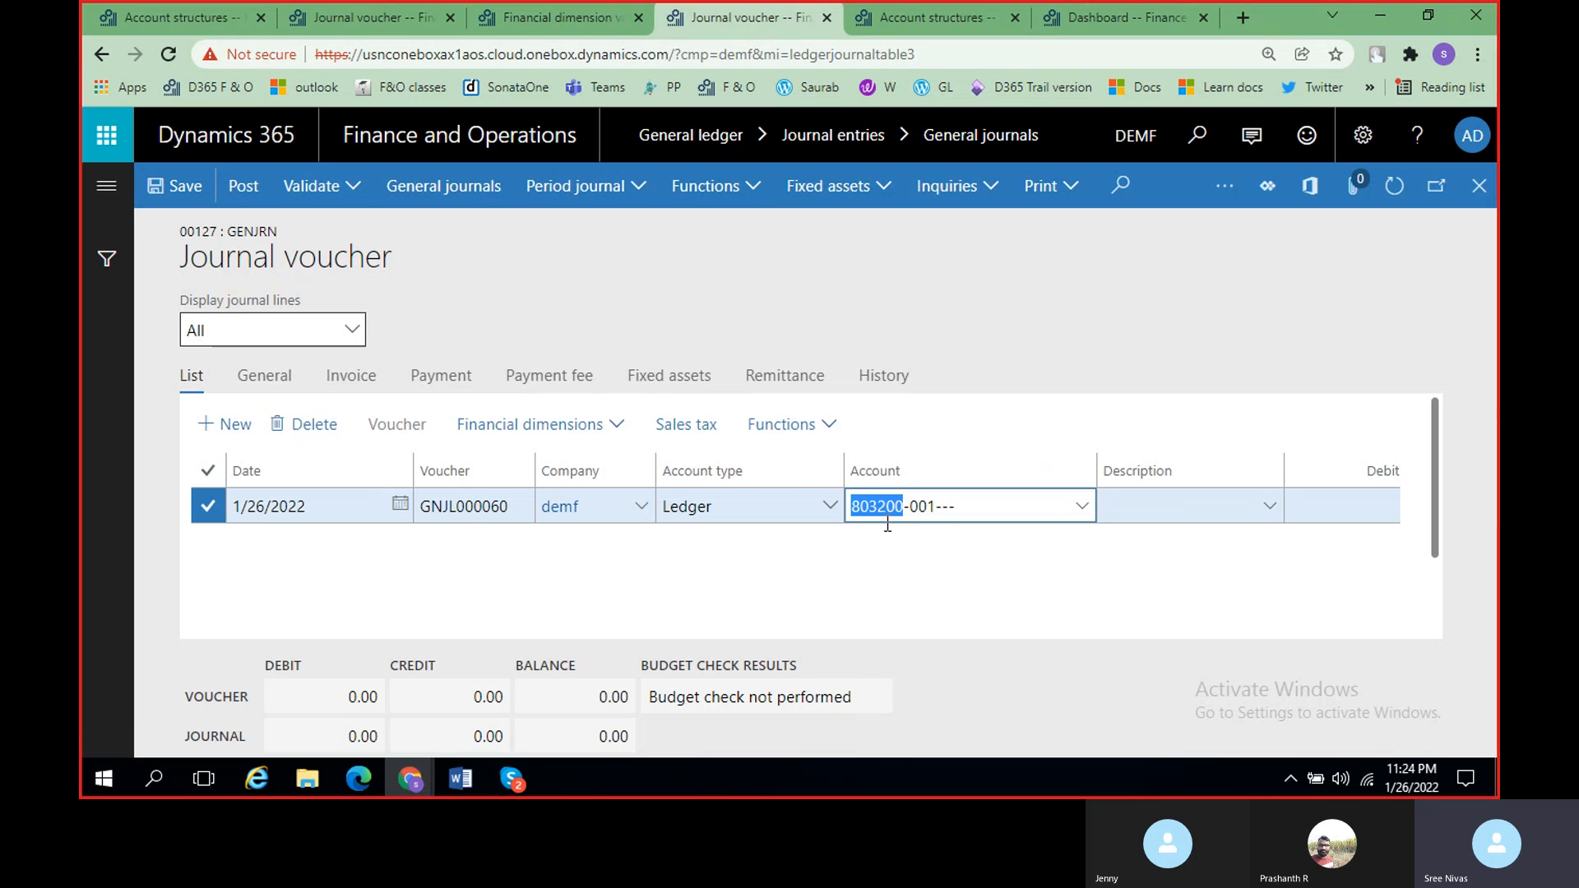
left_click(902, 21)
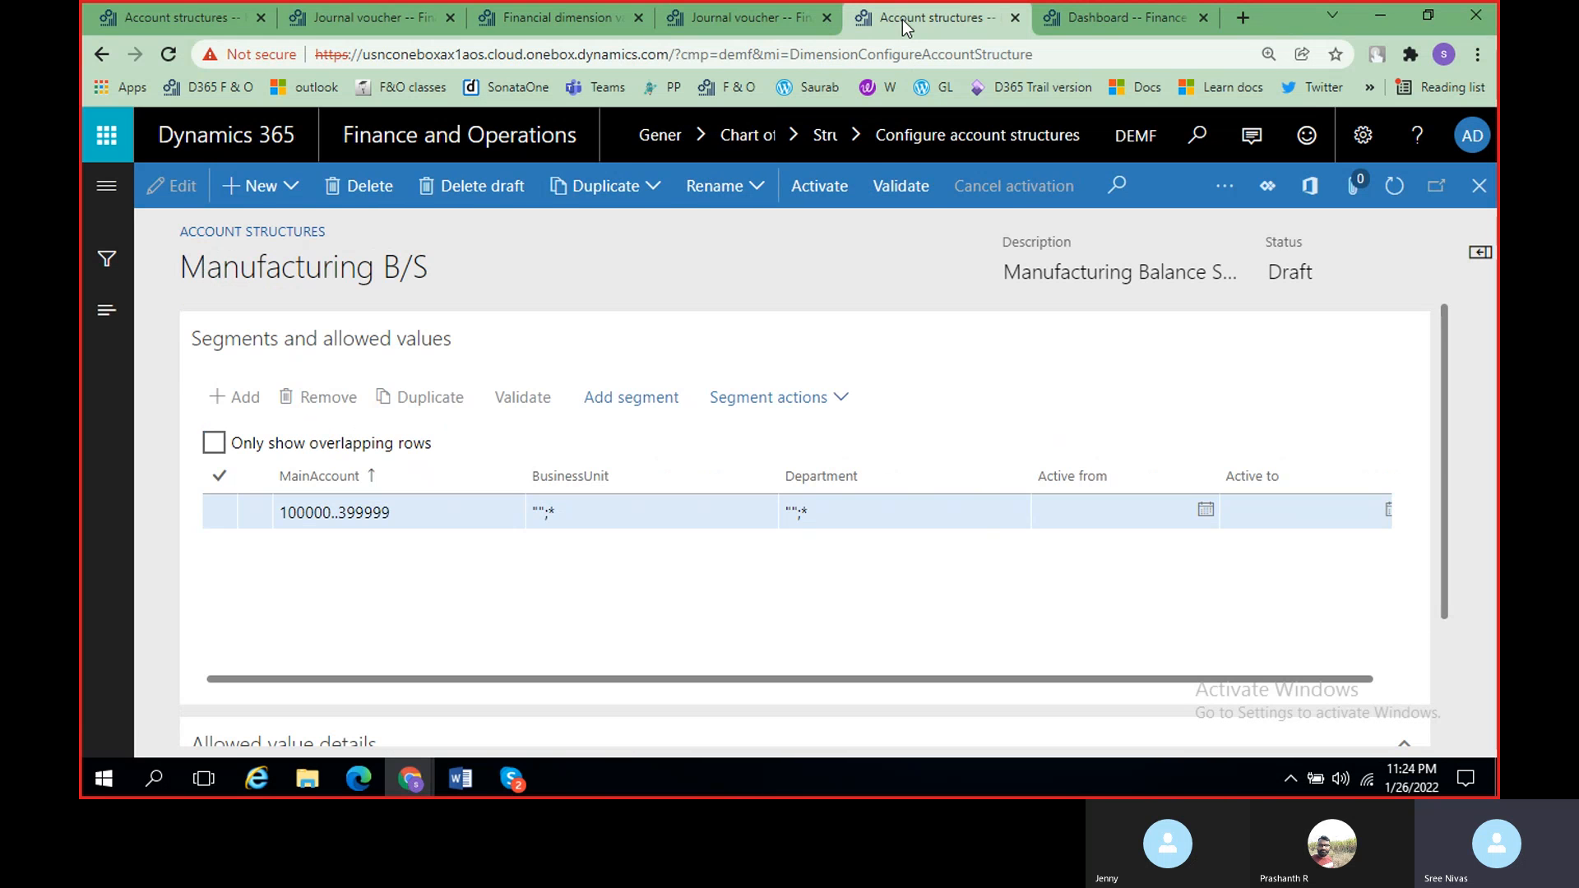
left_click(1479, 186)
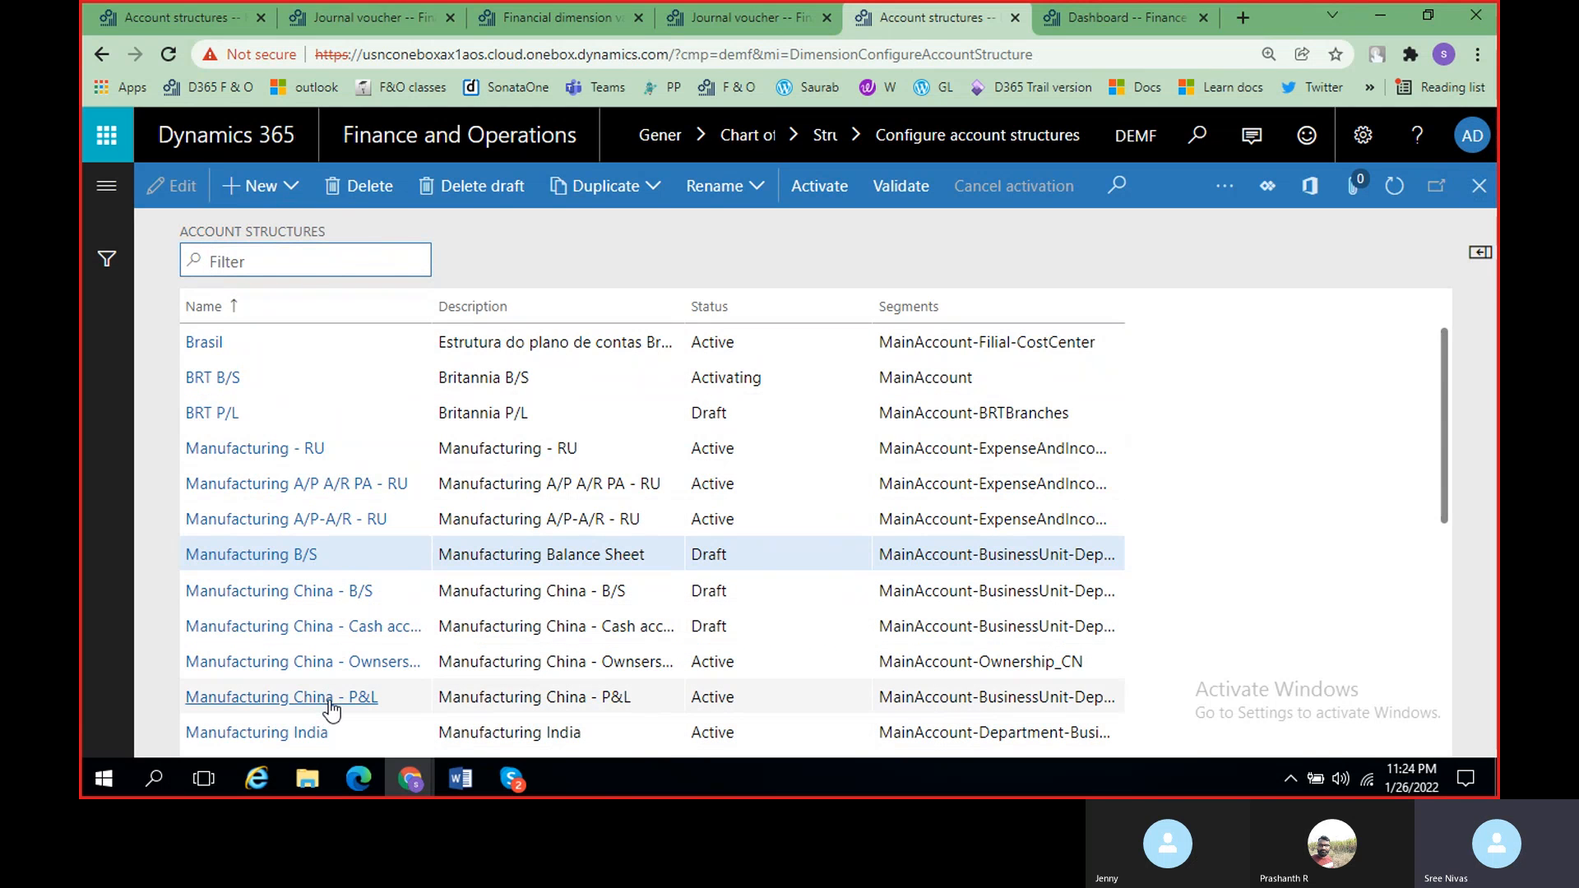
Step: Examine the segments and allowed values of the Manufacturing - RU and Manufacturing China - P&L account structures
left_click(277, 449)
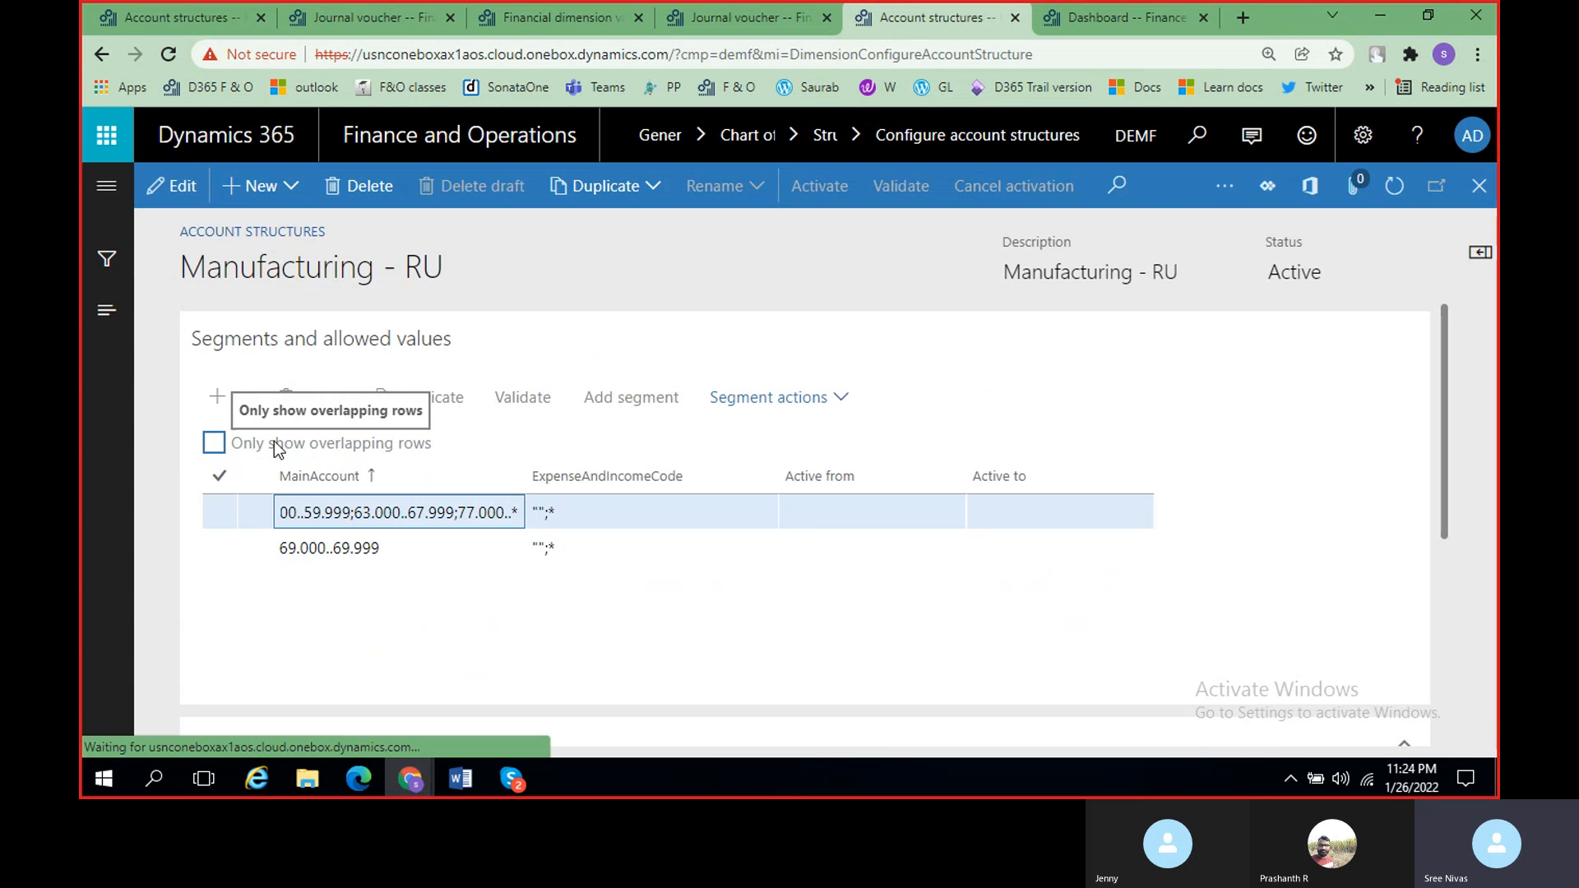
left_click(1478, 186)
scroll(370, 568, "down", 10)
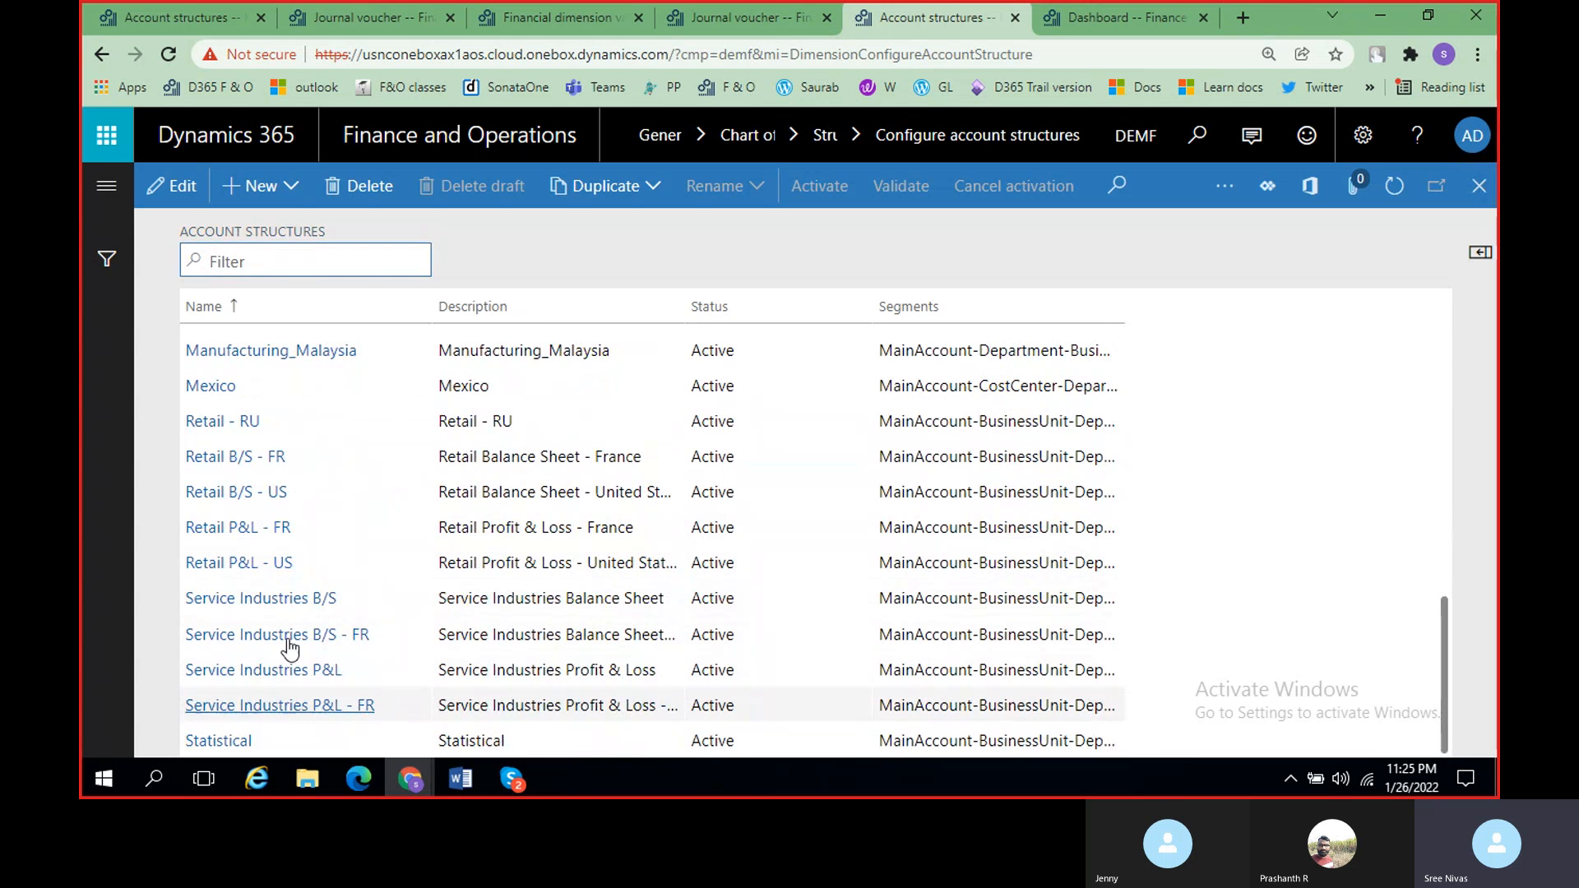
scroll(275, 432, "up", 5)
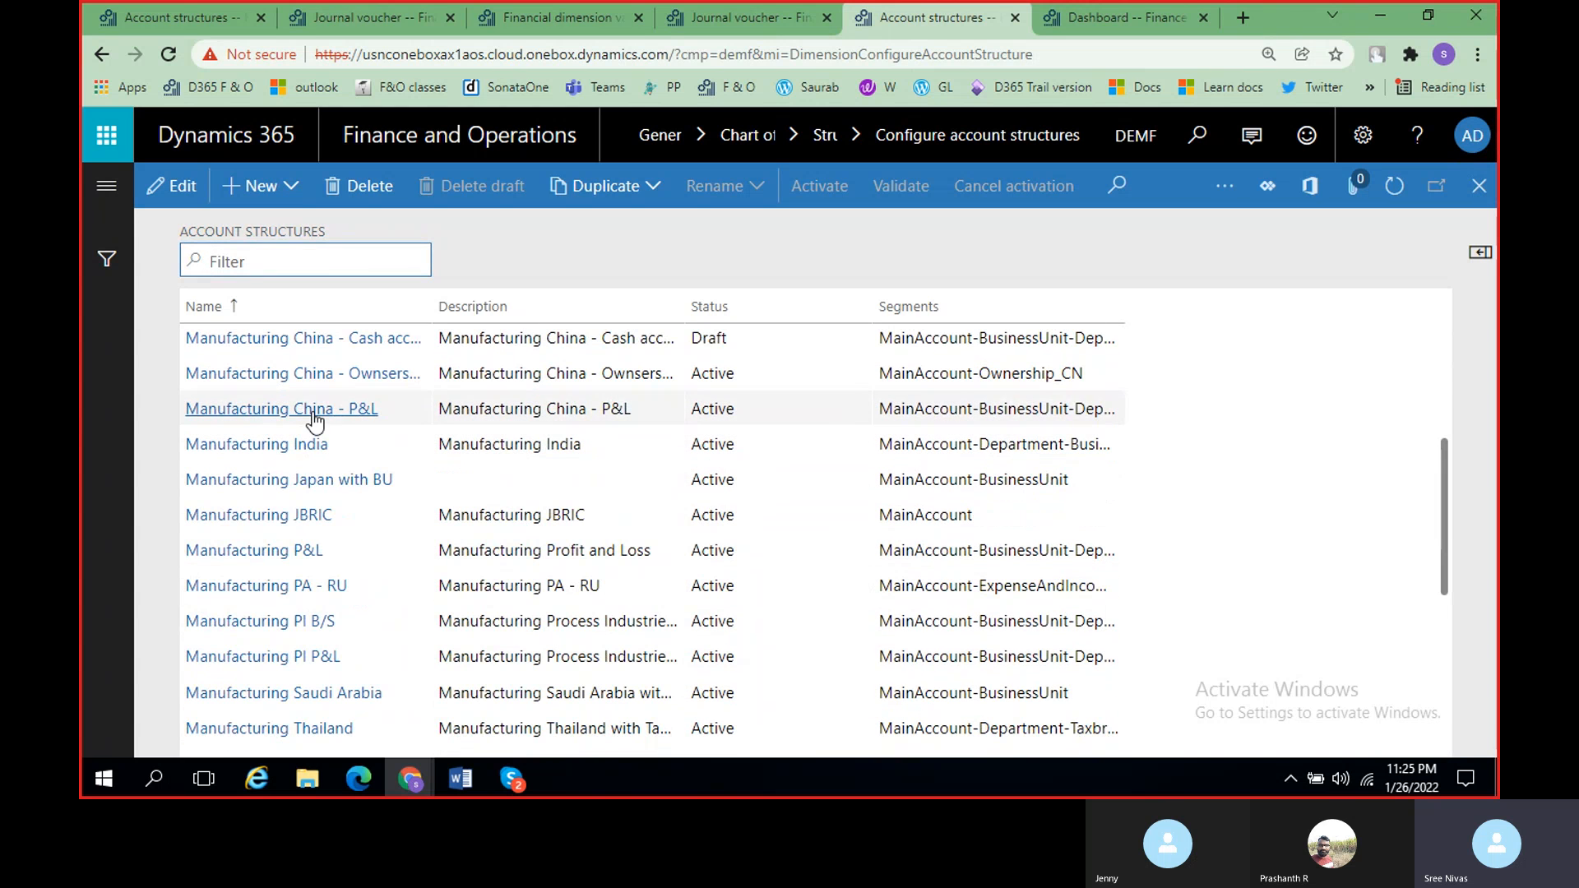
left_click(312, 411)
left_click(313, 412)
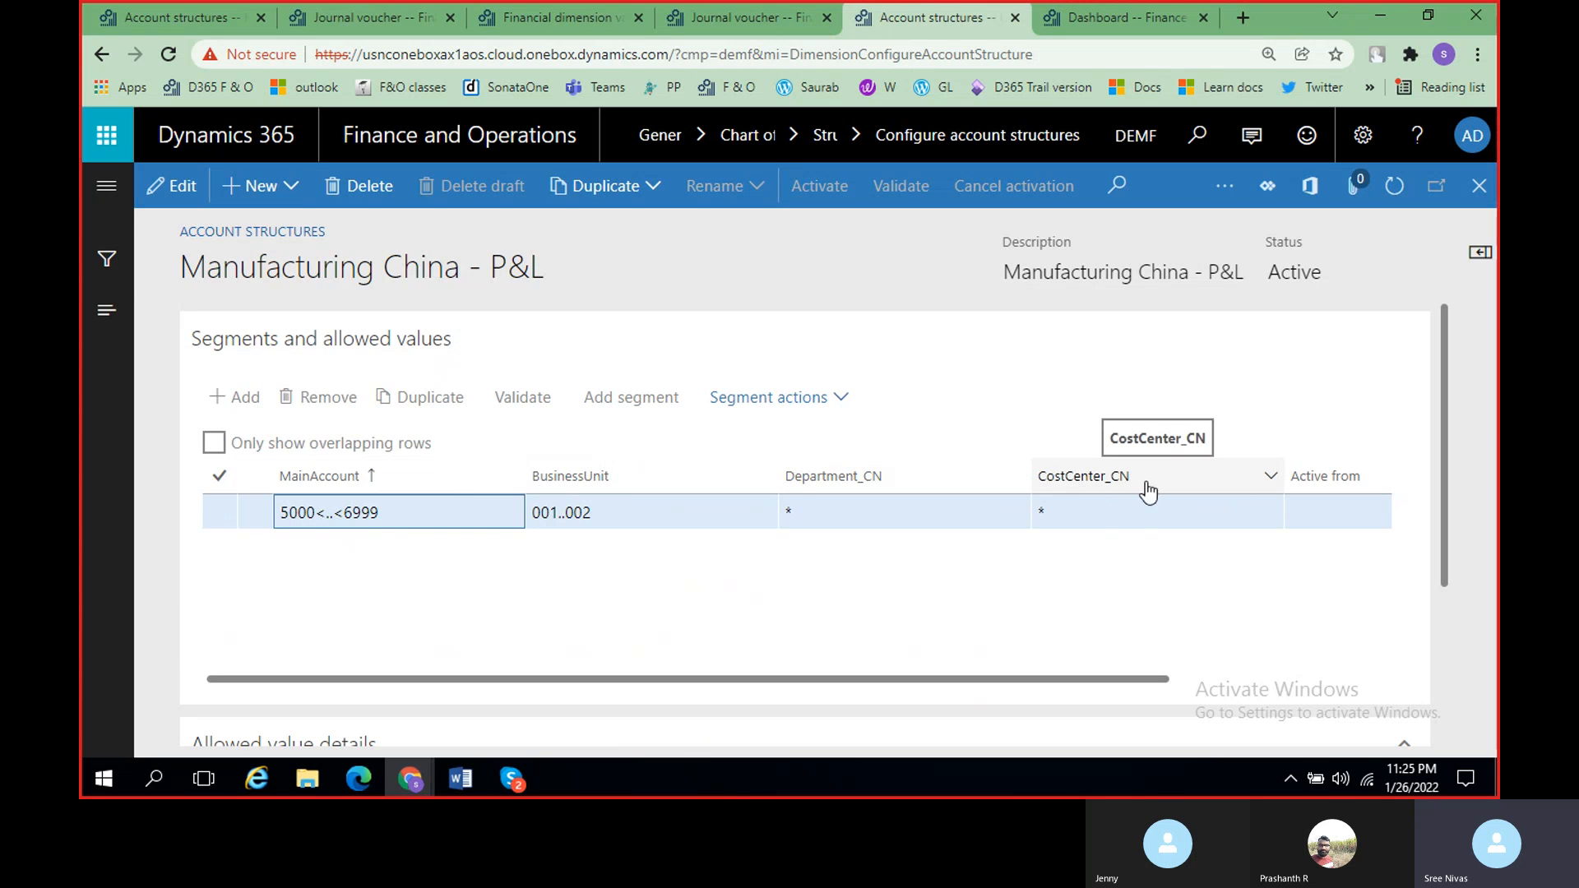
Step: Compare the BRT P/L structure and the demf voucher line's account with the Manufacturing China - P&L segments
left_click(146, 17)
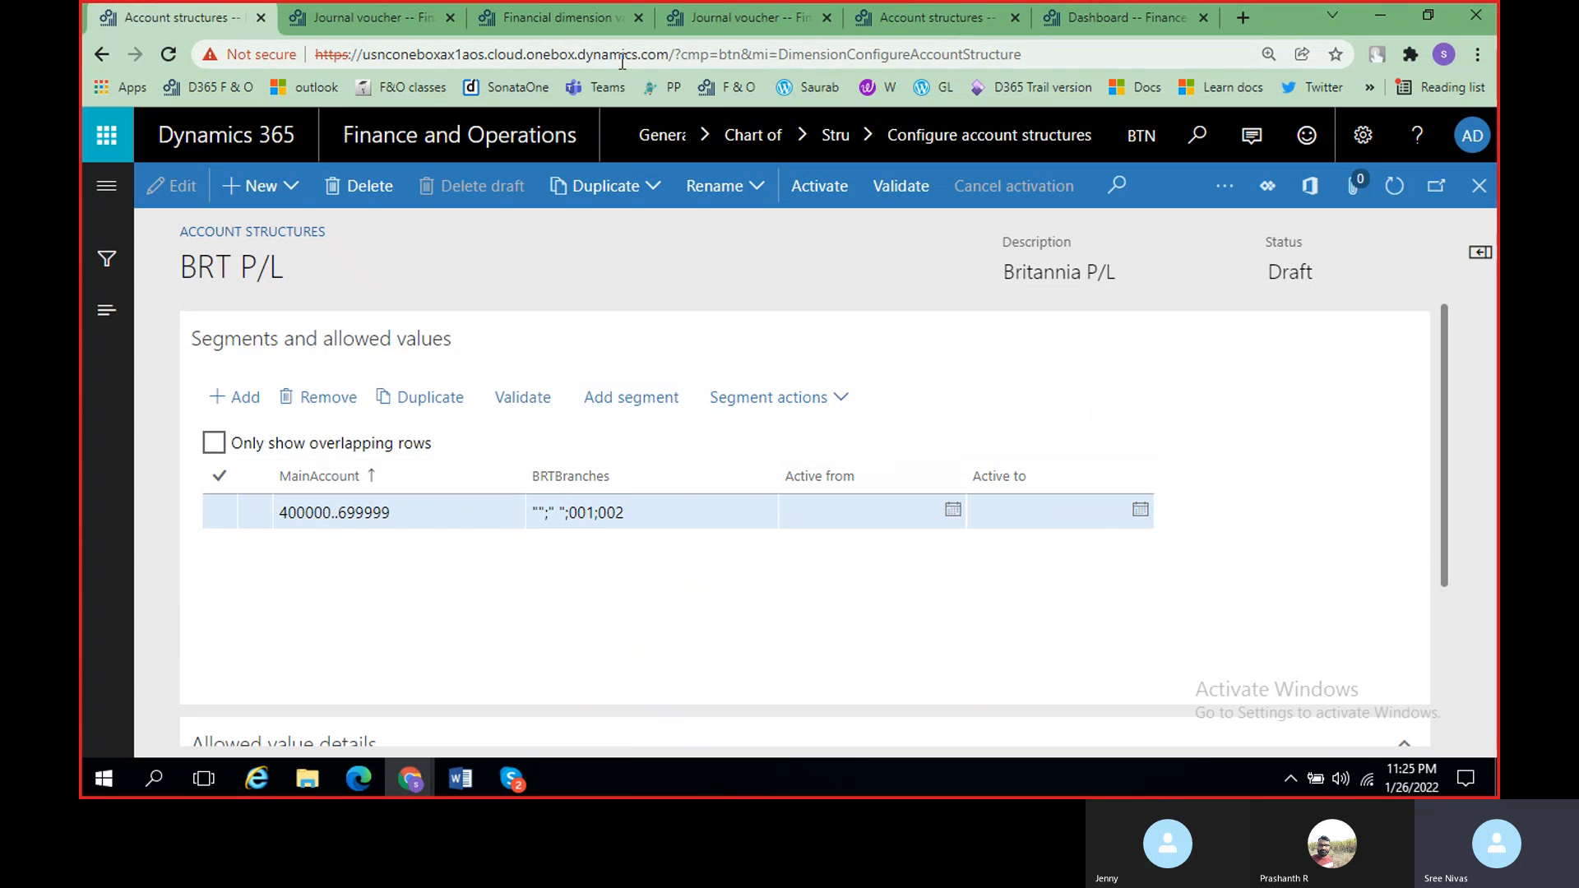
left_click(699, 23)
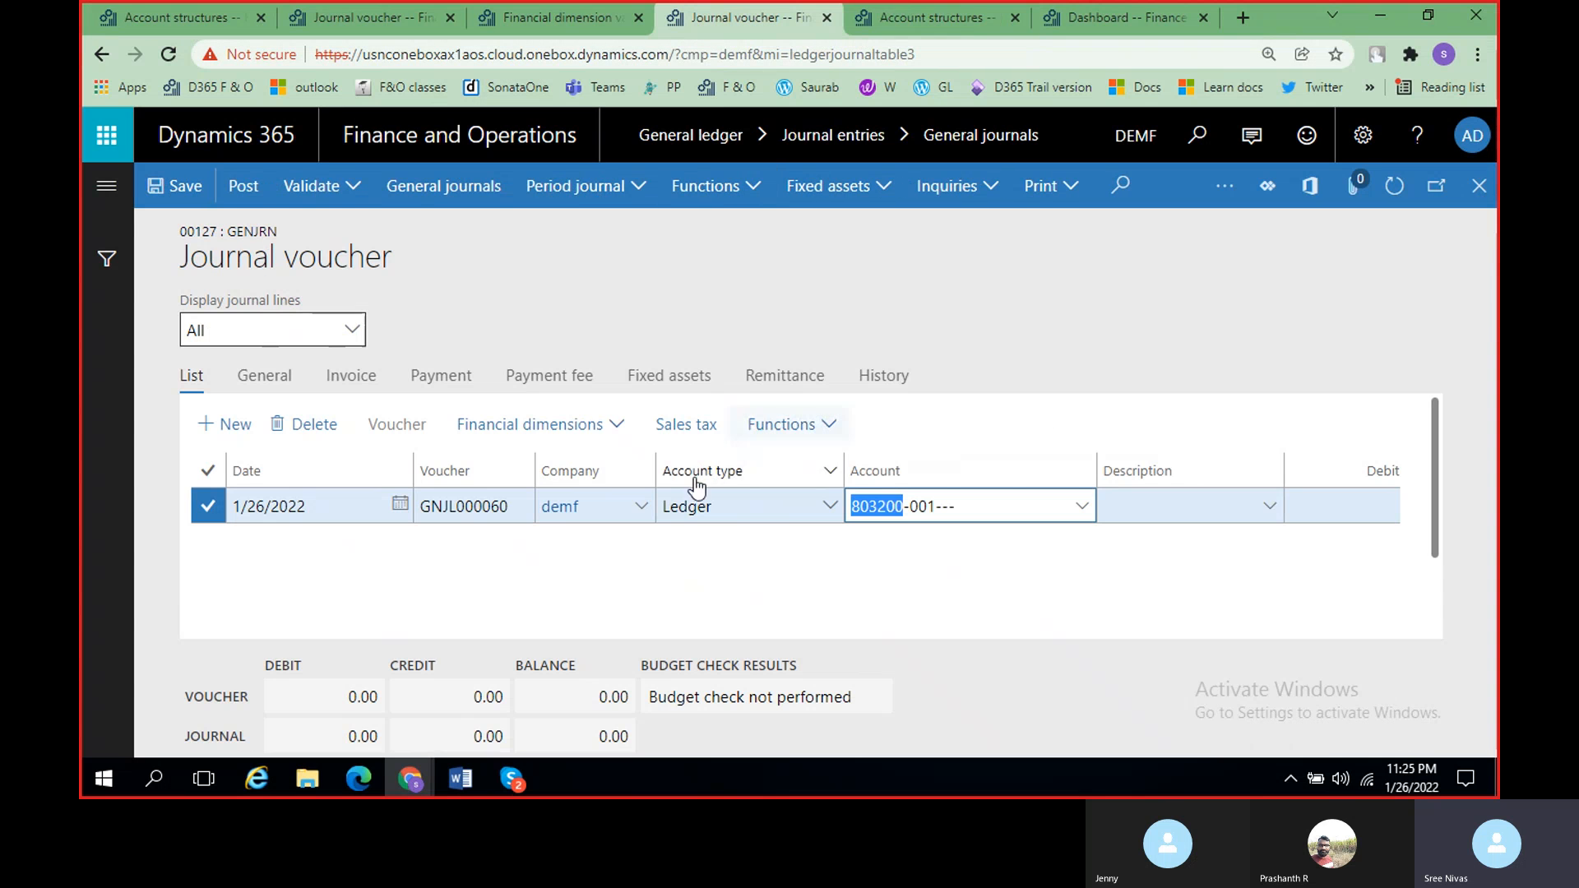
left_click(883, 17)
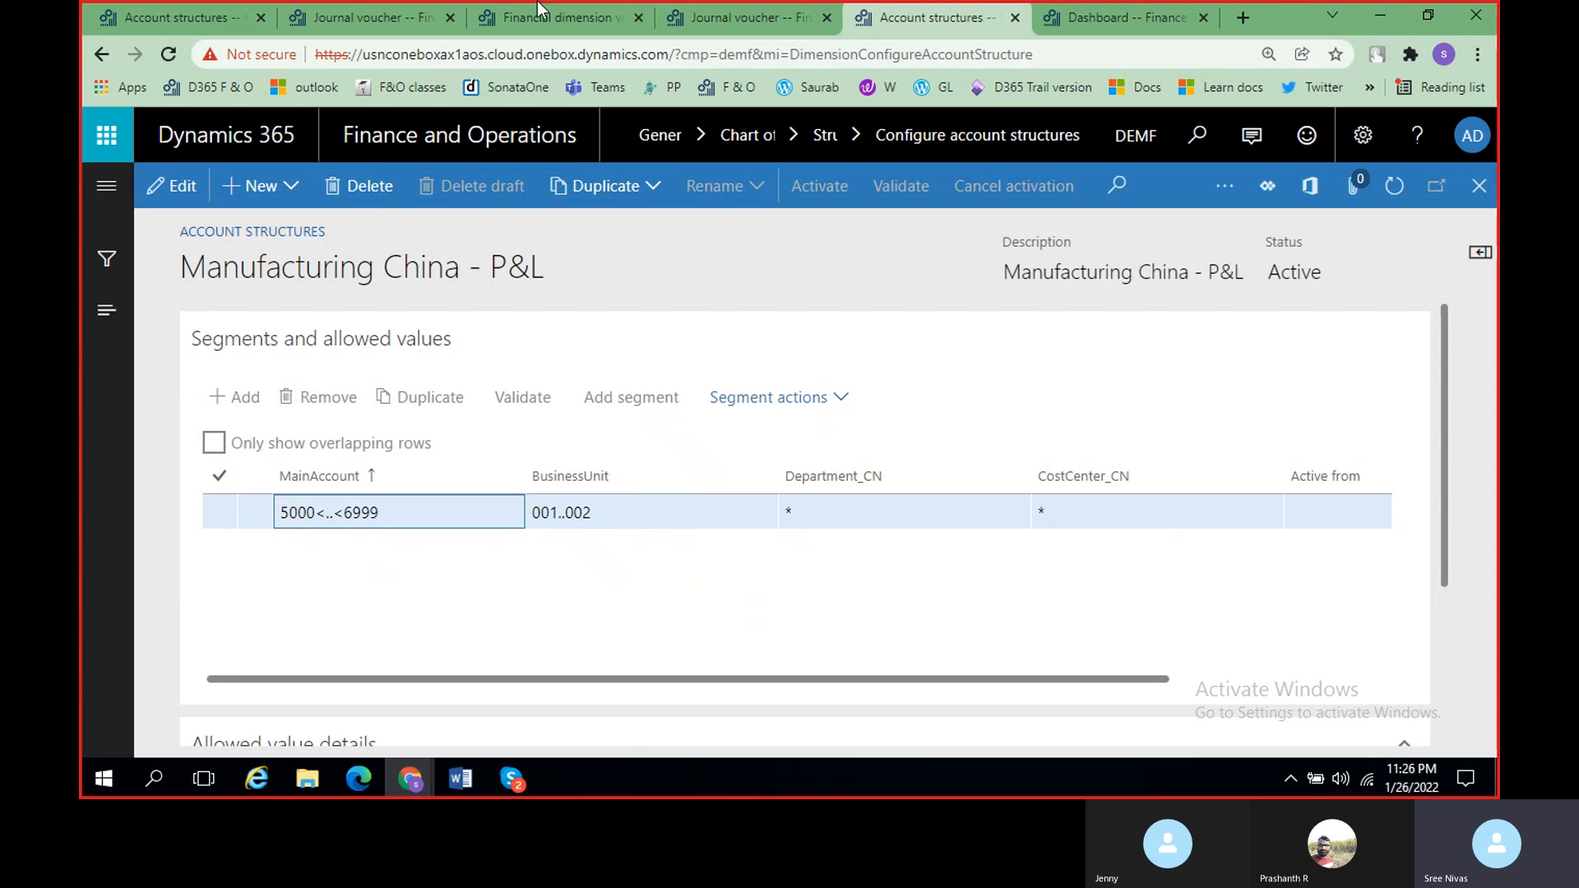
Step: In the BRT P/L account structure, set the allowed BRTBranches values to " ";001;002 and apply the change
left_click(168, 14)
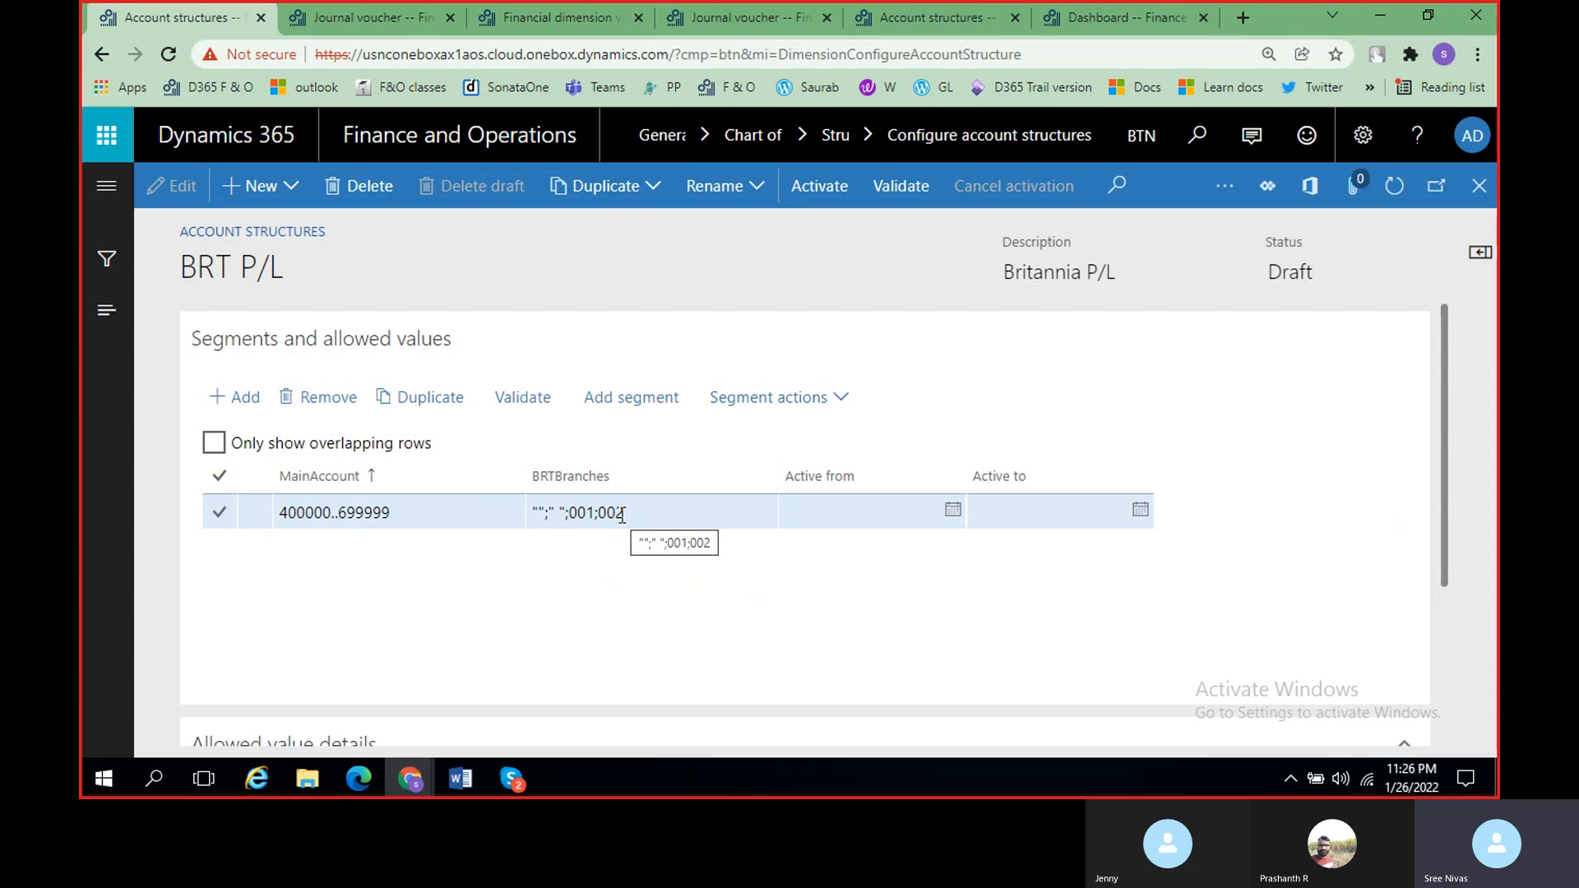
scroll(620, 555, "down", 1)
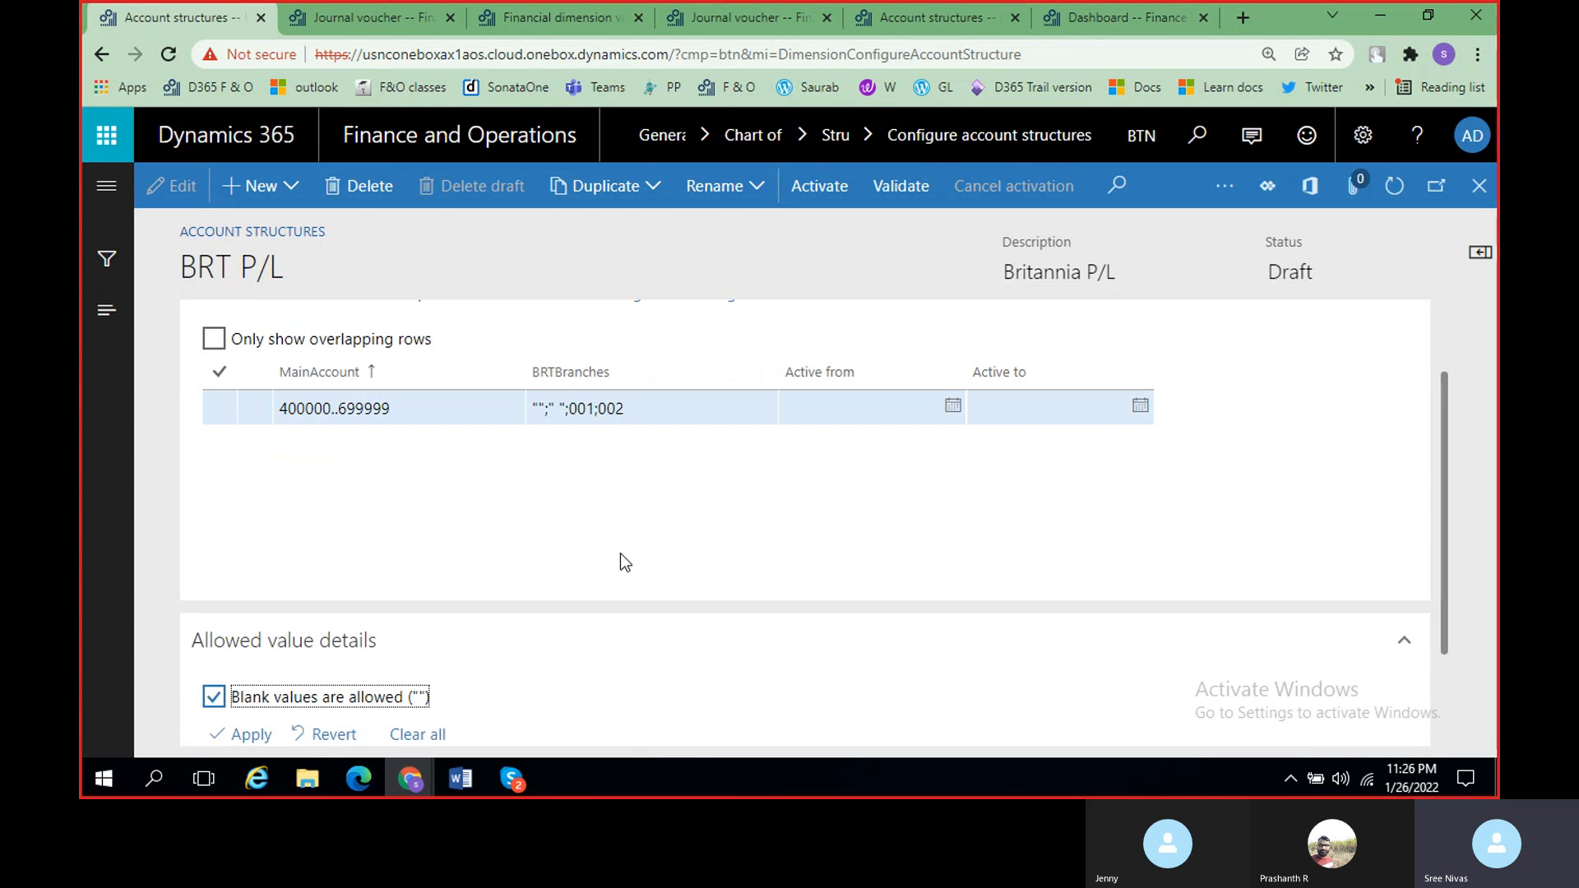
left_click(567, 408)
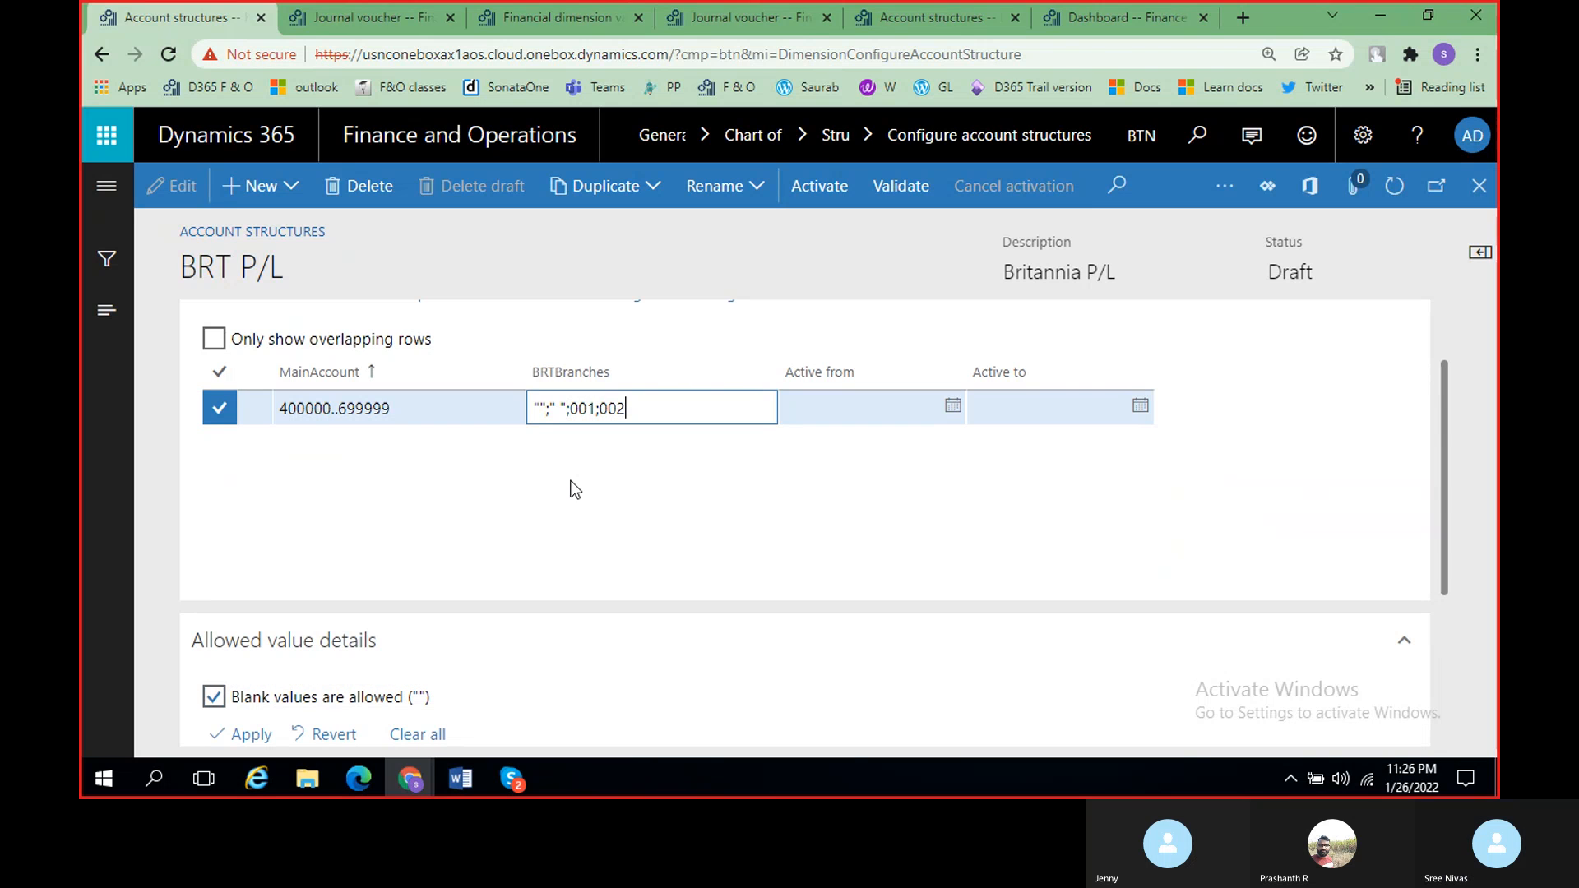
key("Left")
key("Left")
key("Left")
key("Left")
key("Left")
key("Left")
key("BackSpace")
key("BackSpace")
key("BackSpace")
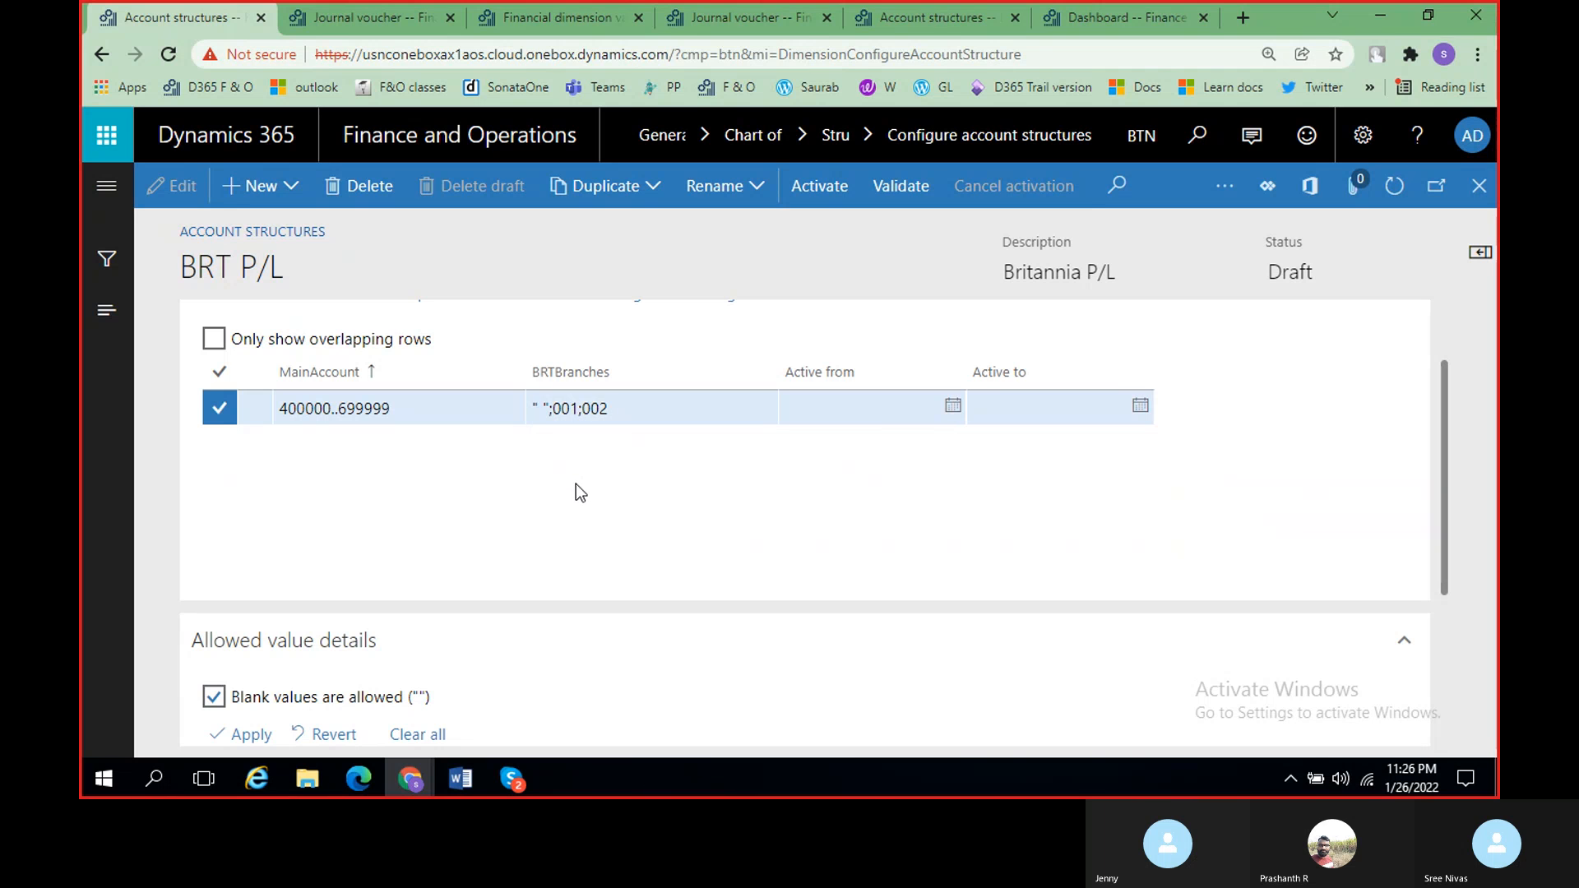
scroll(571, 485, "down", 1)
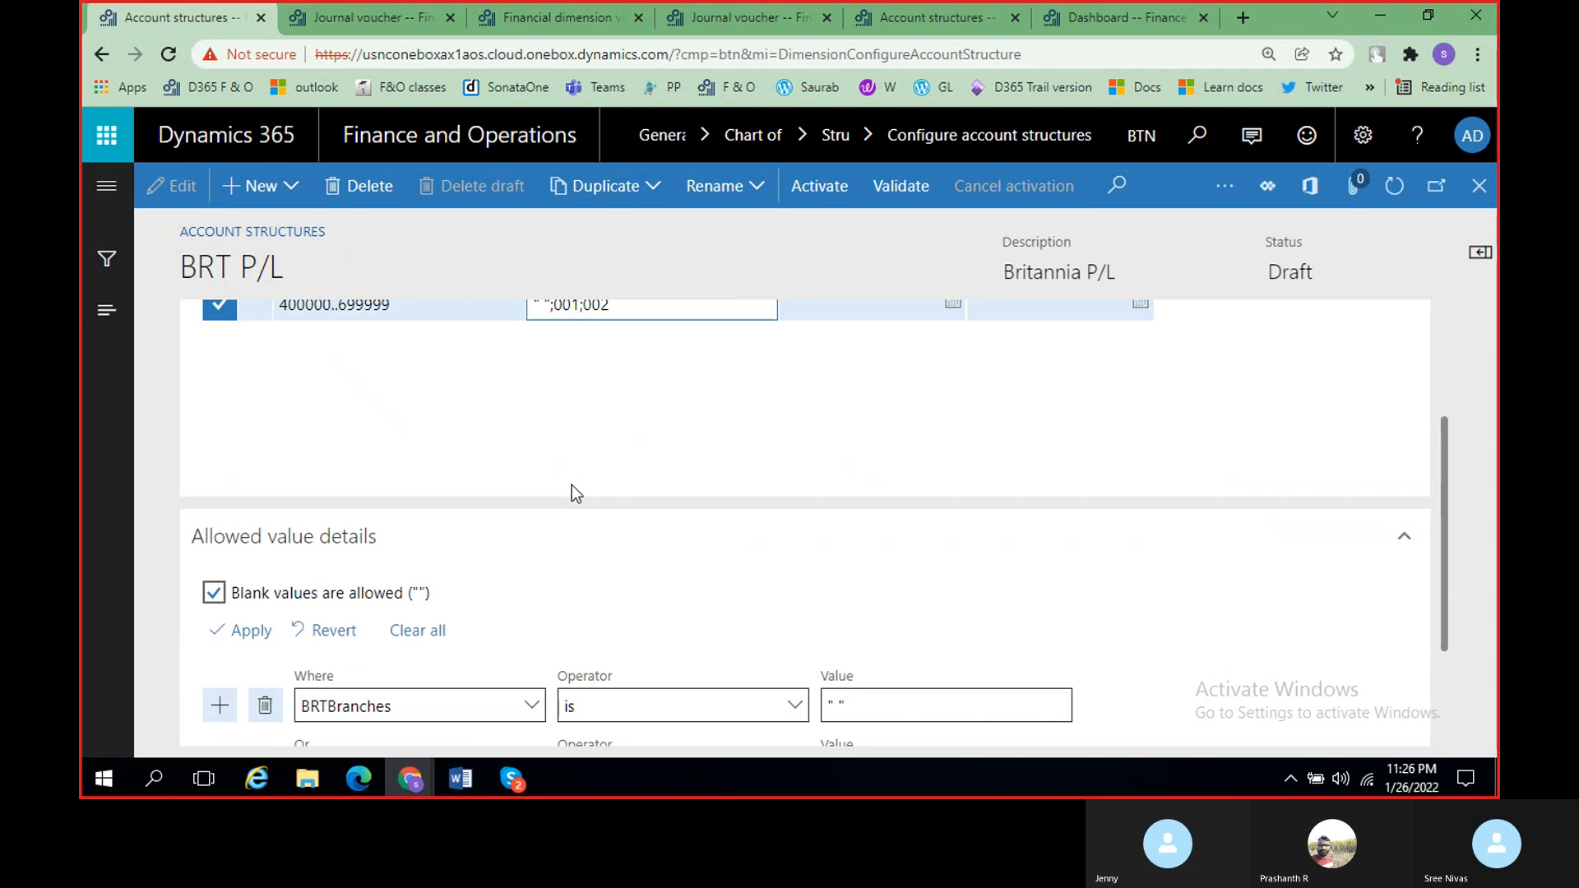
scroll(576, 492, "up", 2)
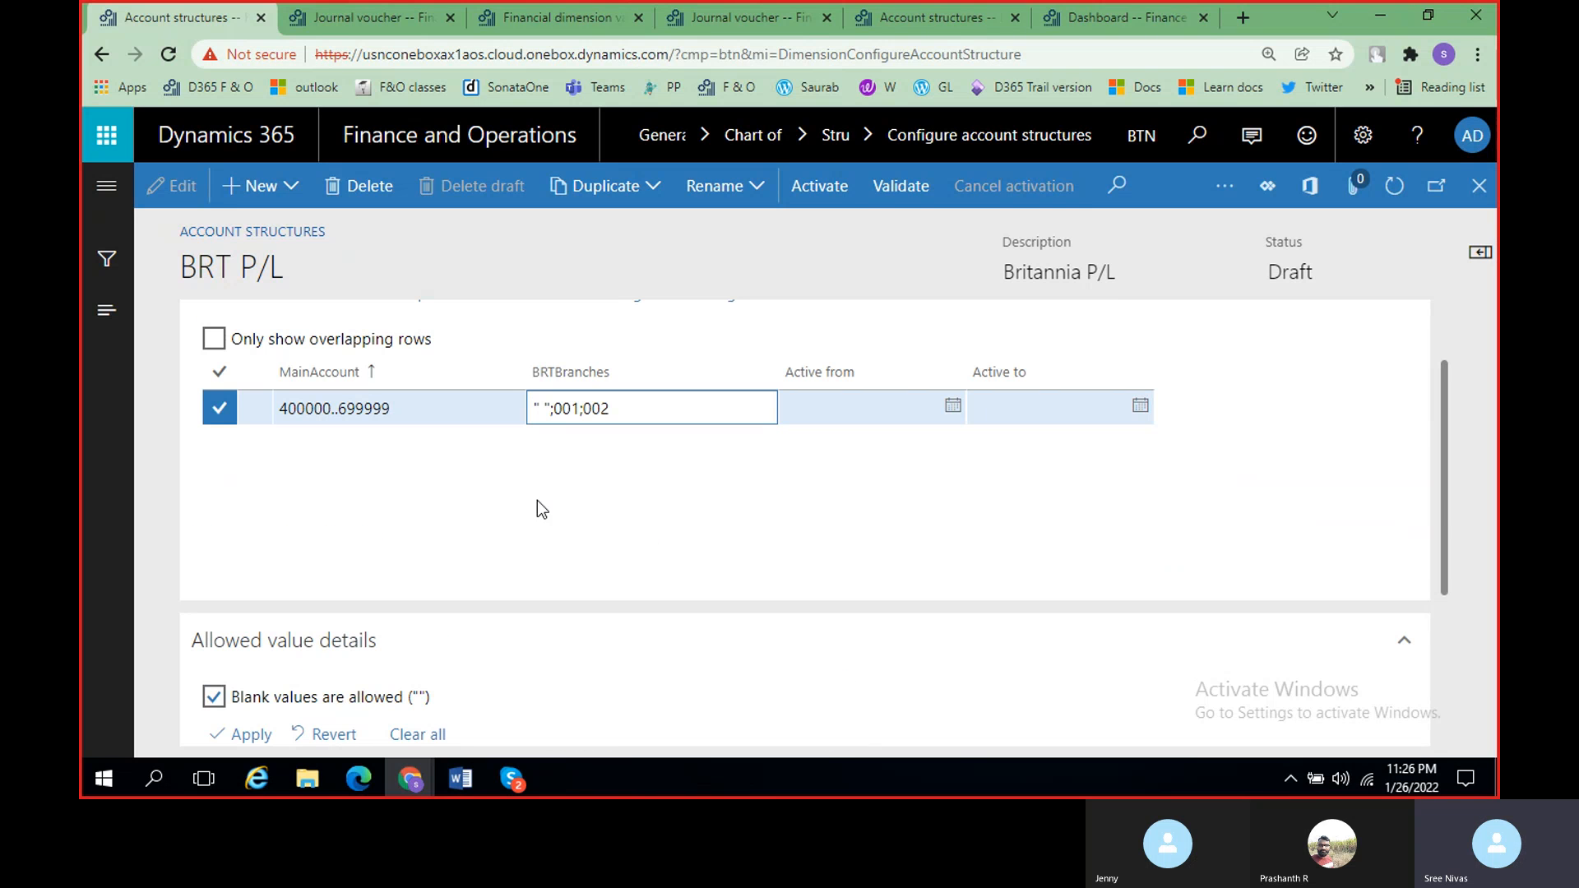
left_click(234, 745)
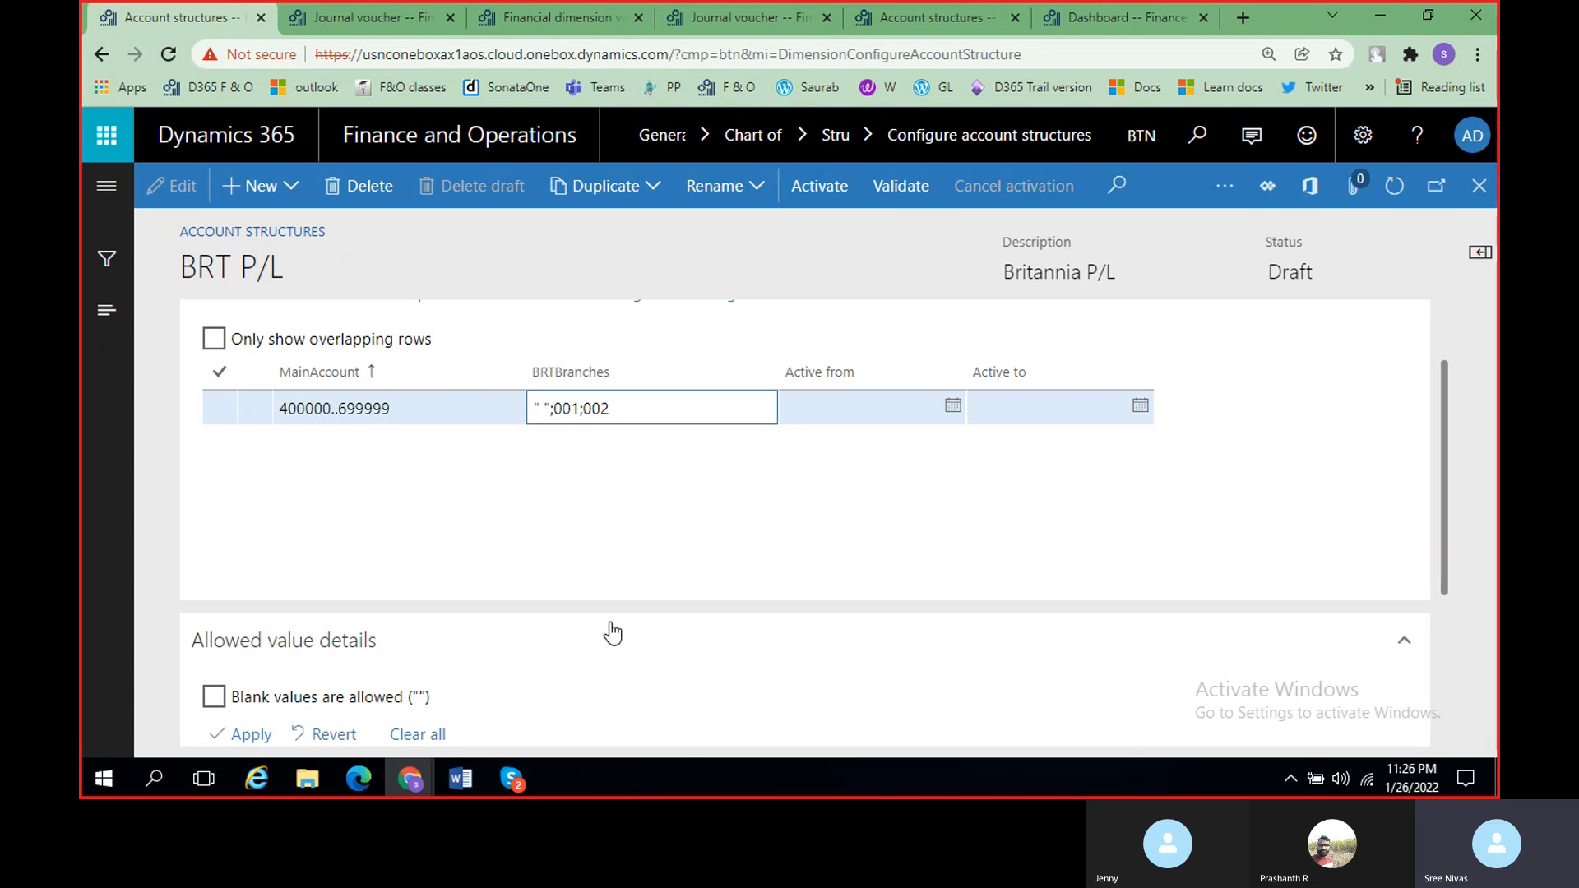
left_click(594, 411)
scroll(594, 415, "up", 1)
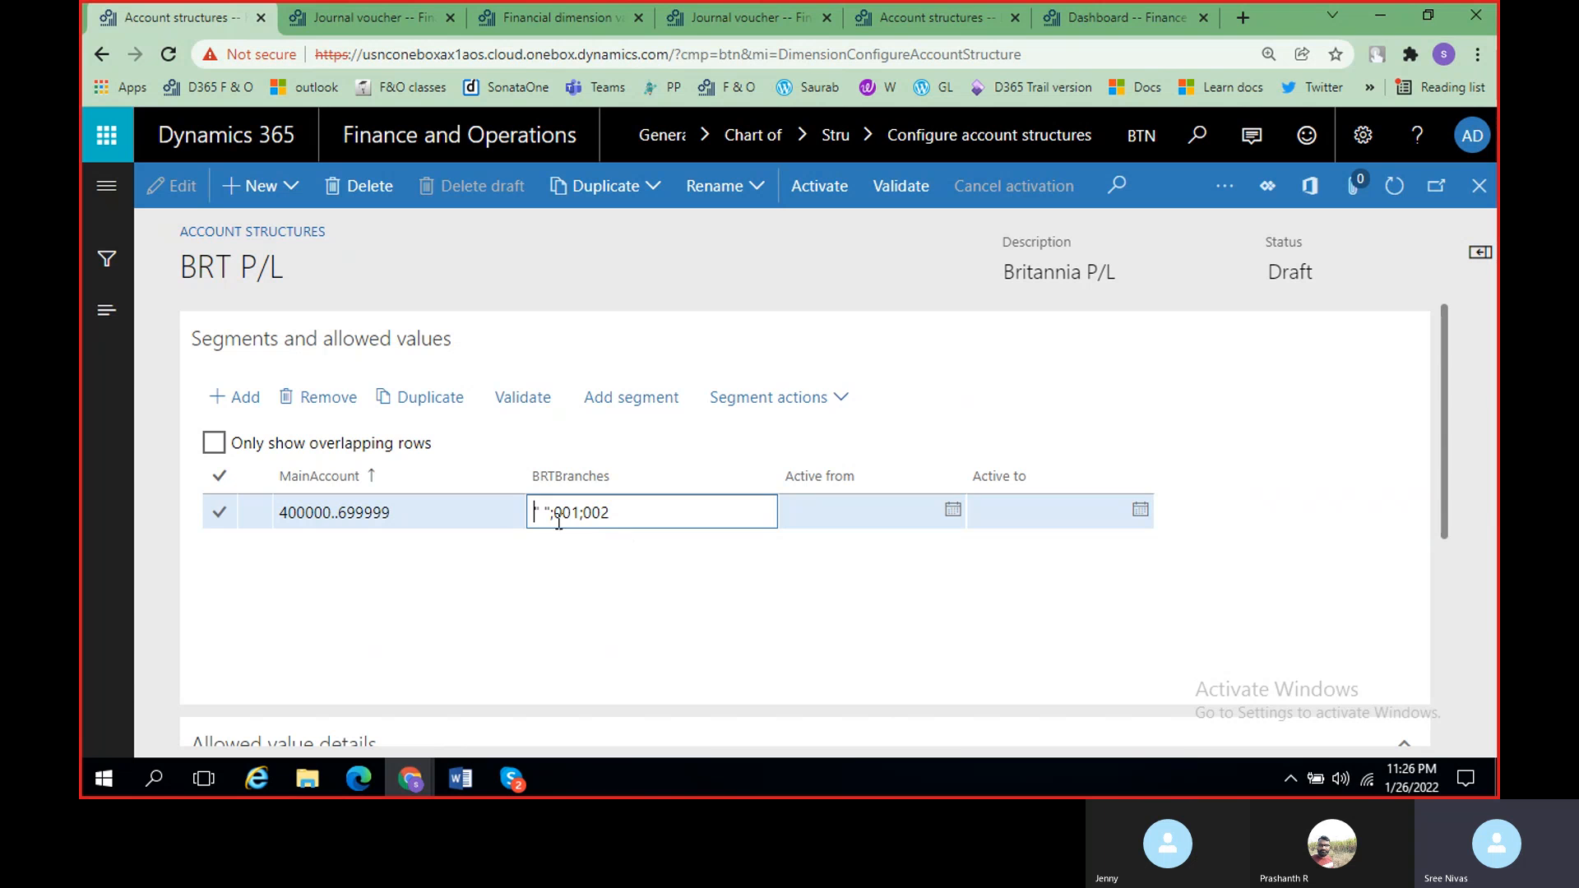
Step: Add a BRTDepartments segment to the BRT P/L account structure
left_click(631, 406)
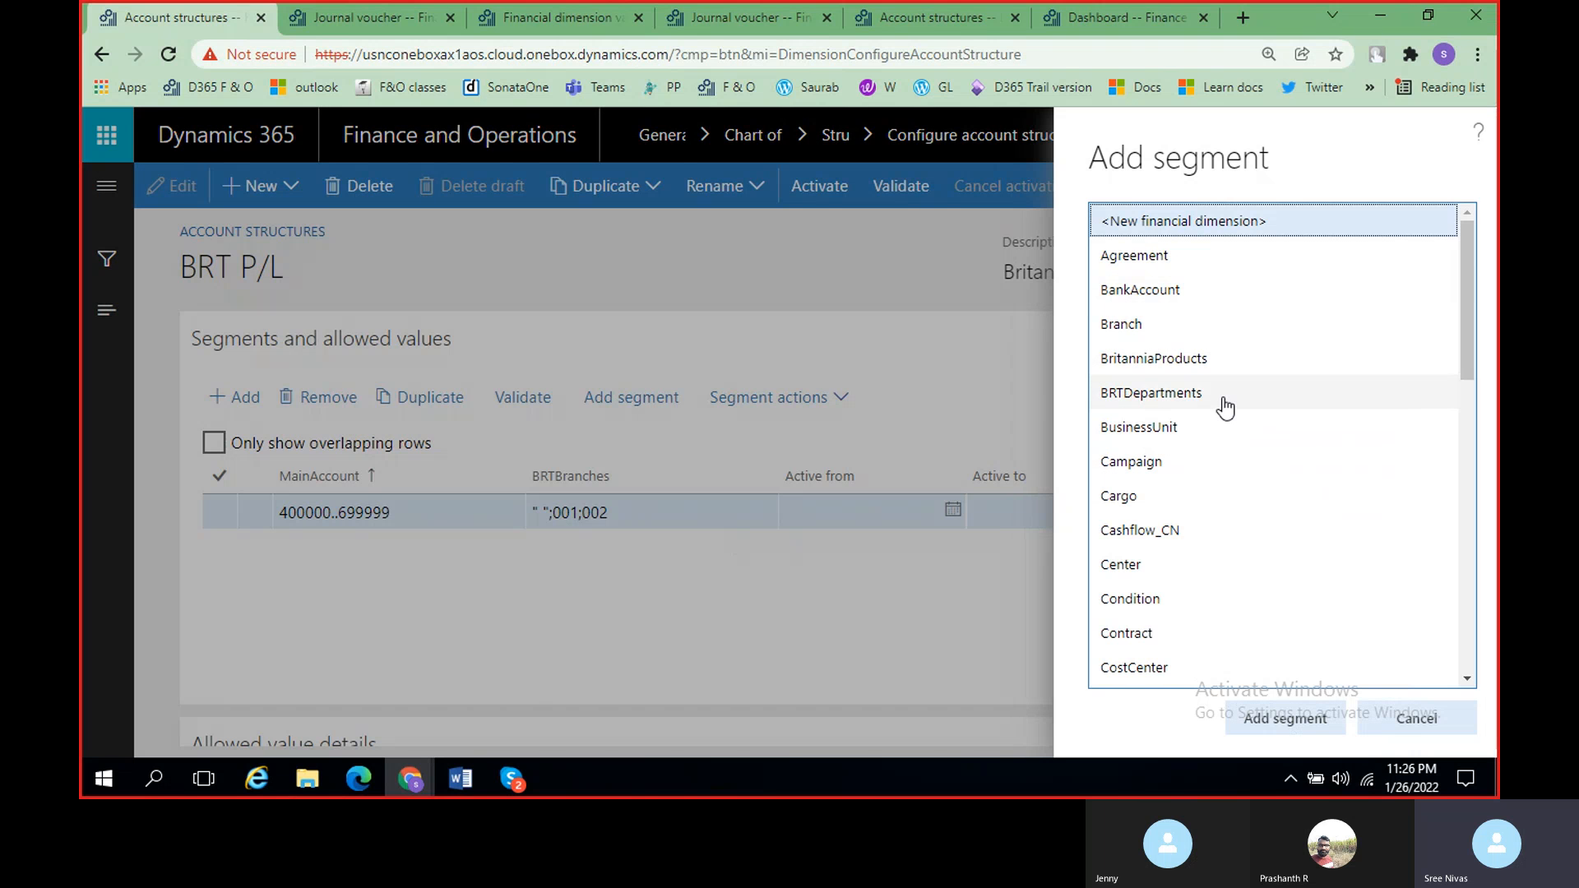
left_click(1225, 403)
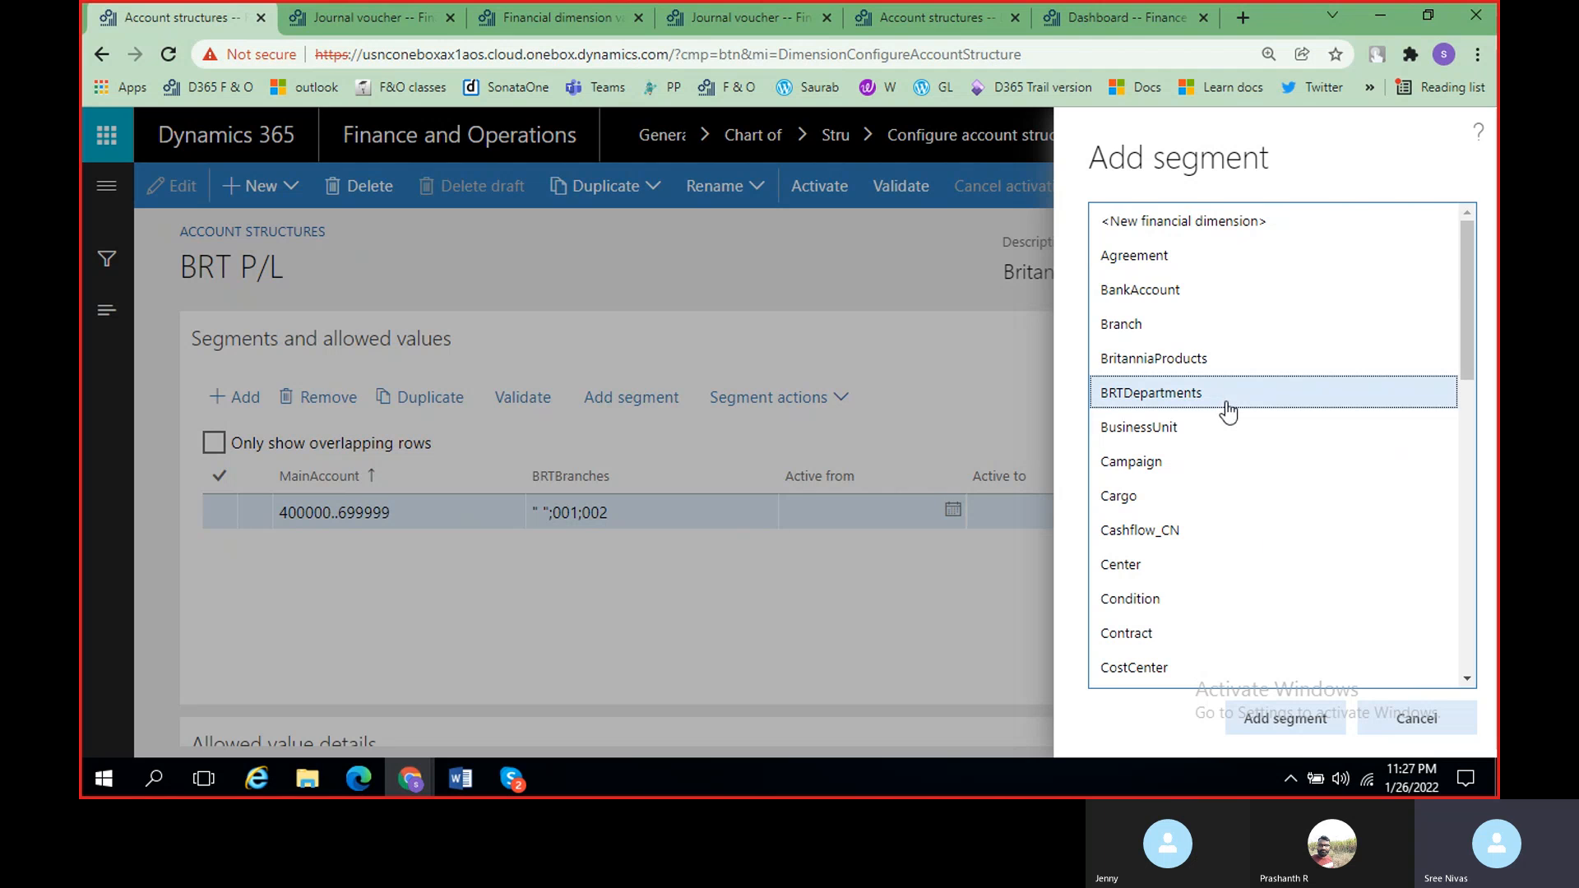
left_click(1305, 722)
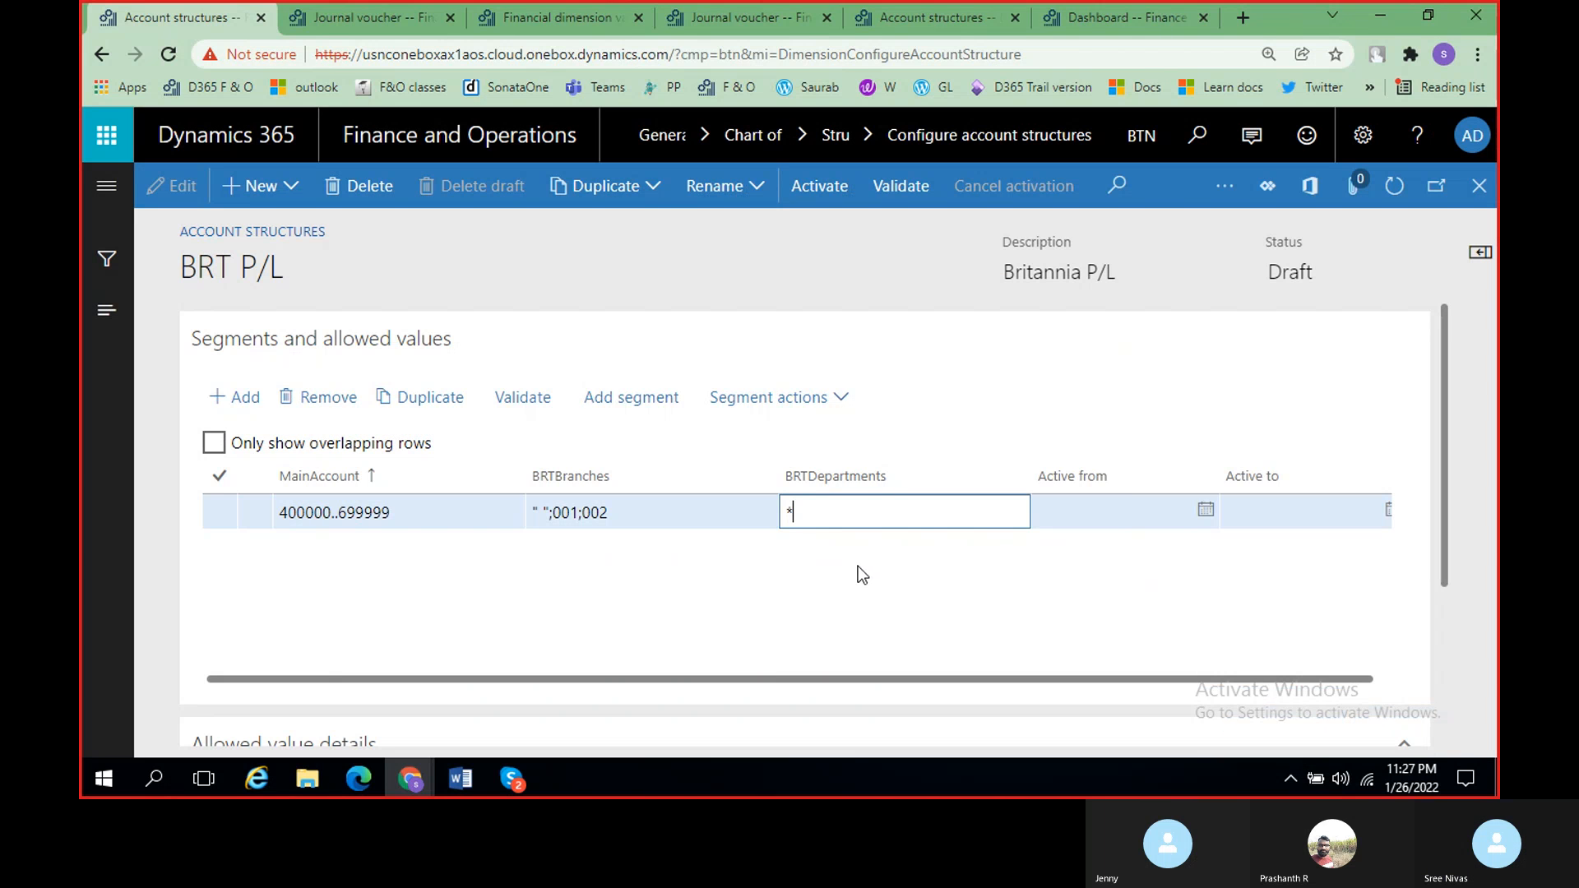
Step: Review the allowed value details of the BRTDepartments segment and dismiss the chat notification
left_click(857, 567)
left_click(820, 511)
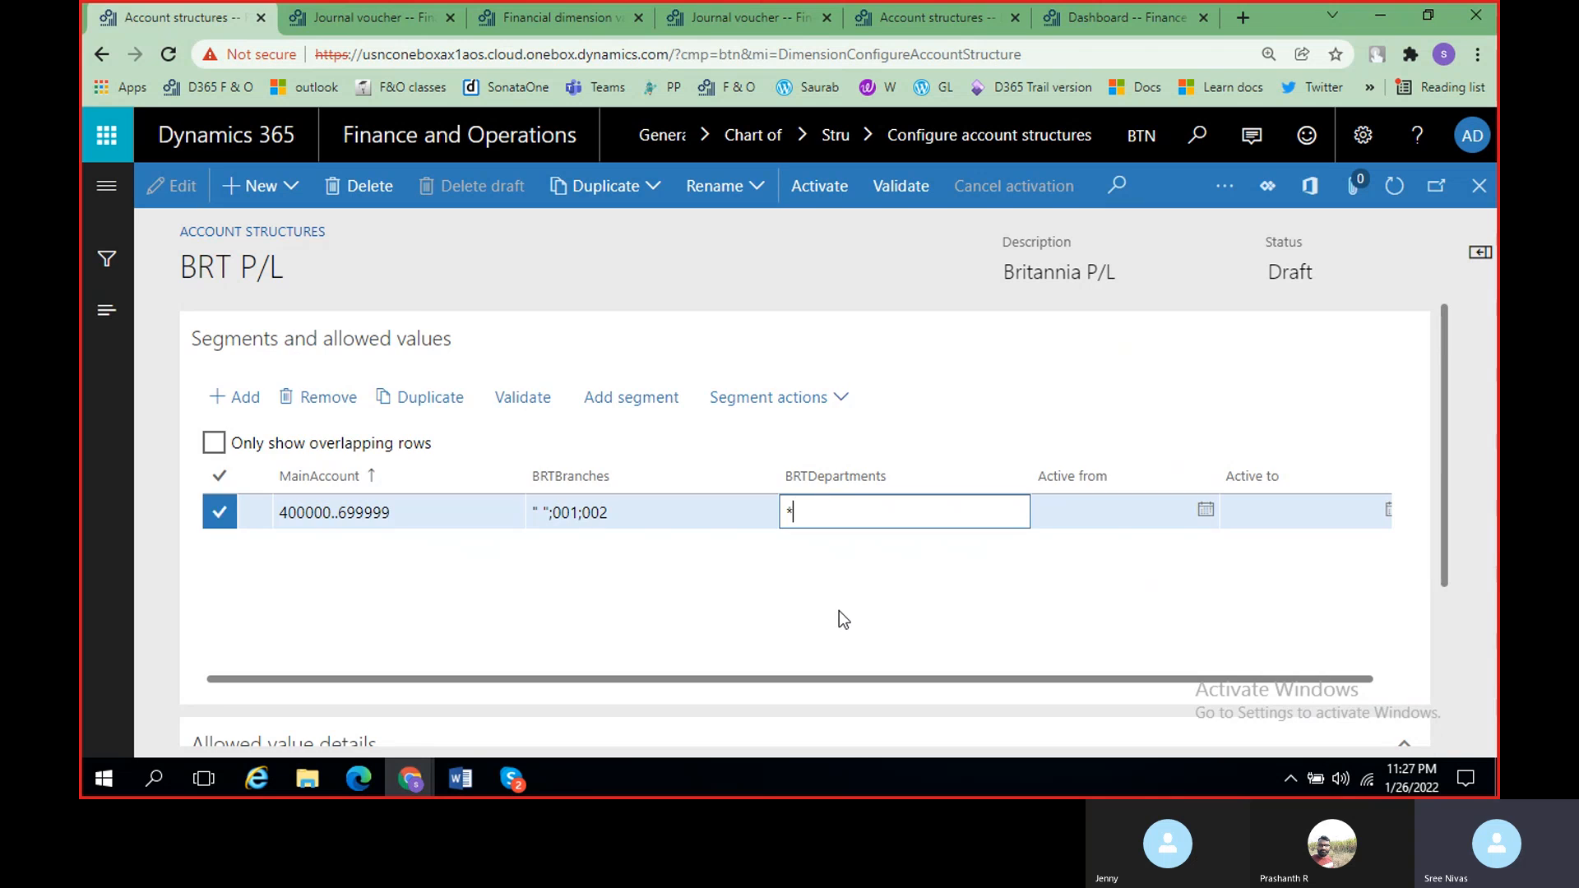
scroll(839, 610, "down", 1)
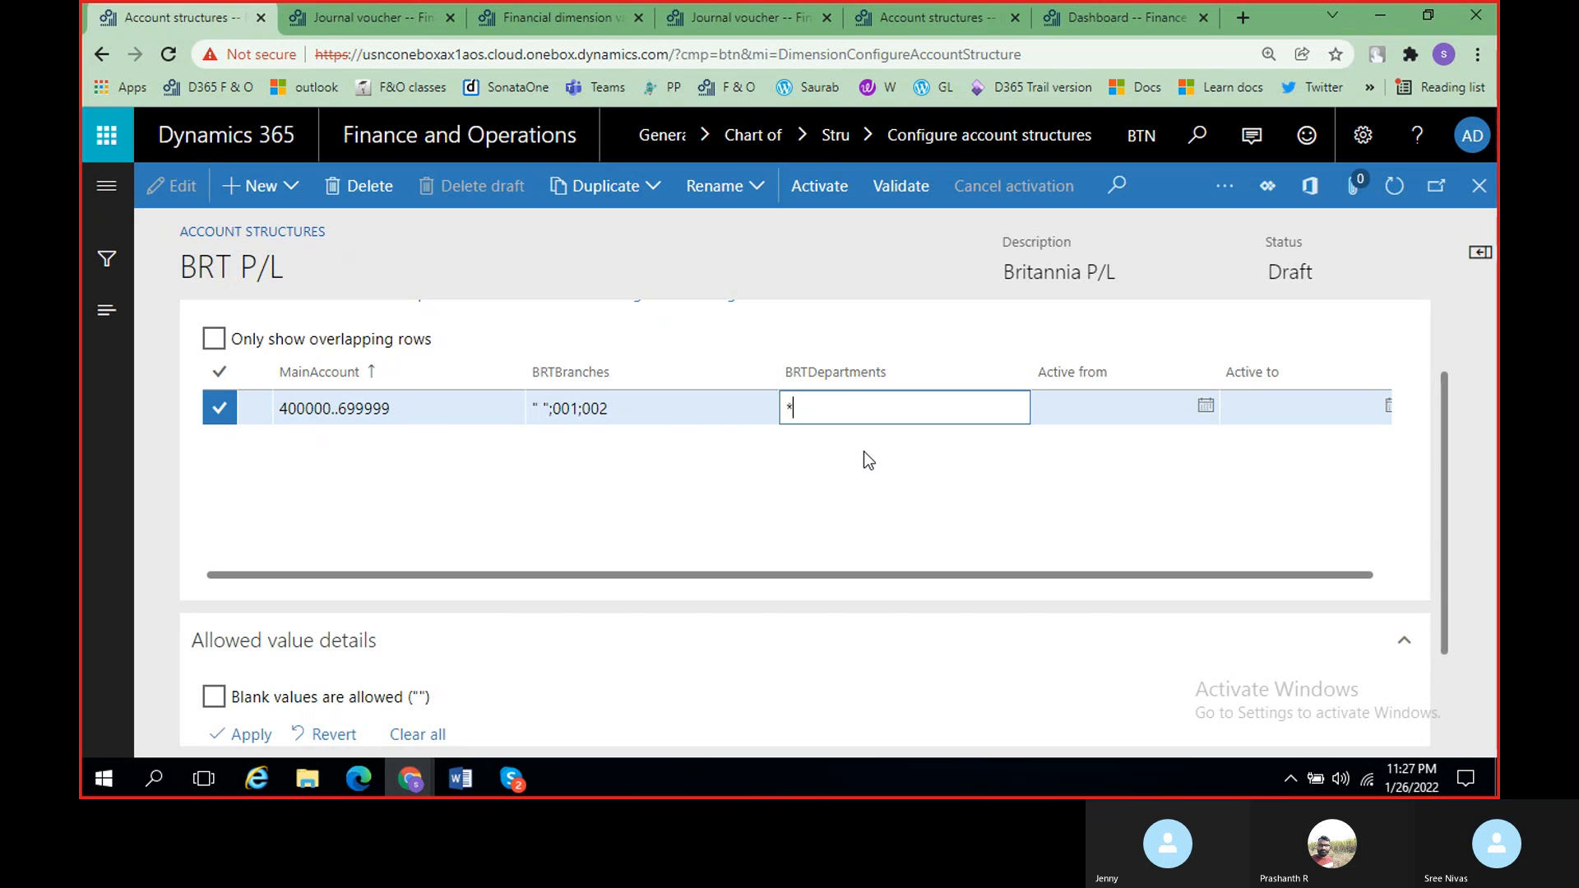
scroll(864, 452, "down", 2)
scroll(863, 452, "up", 3)
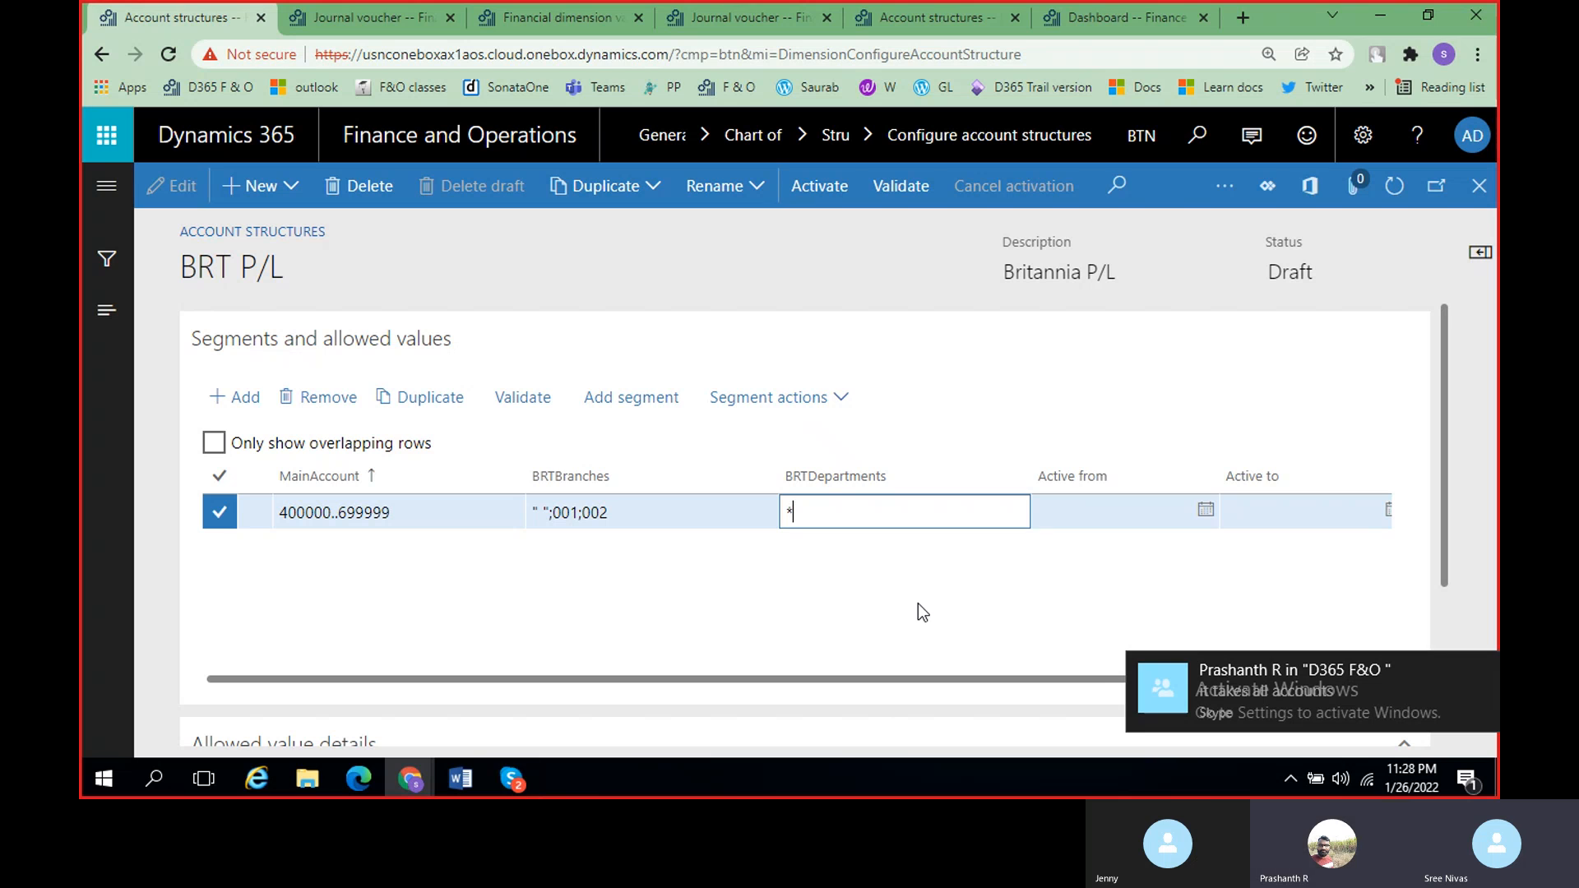
left_click(1477, 662)
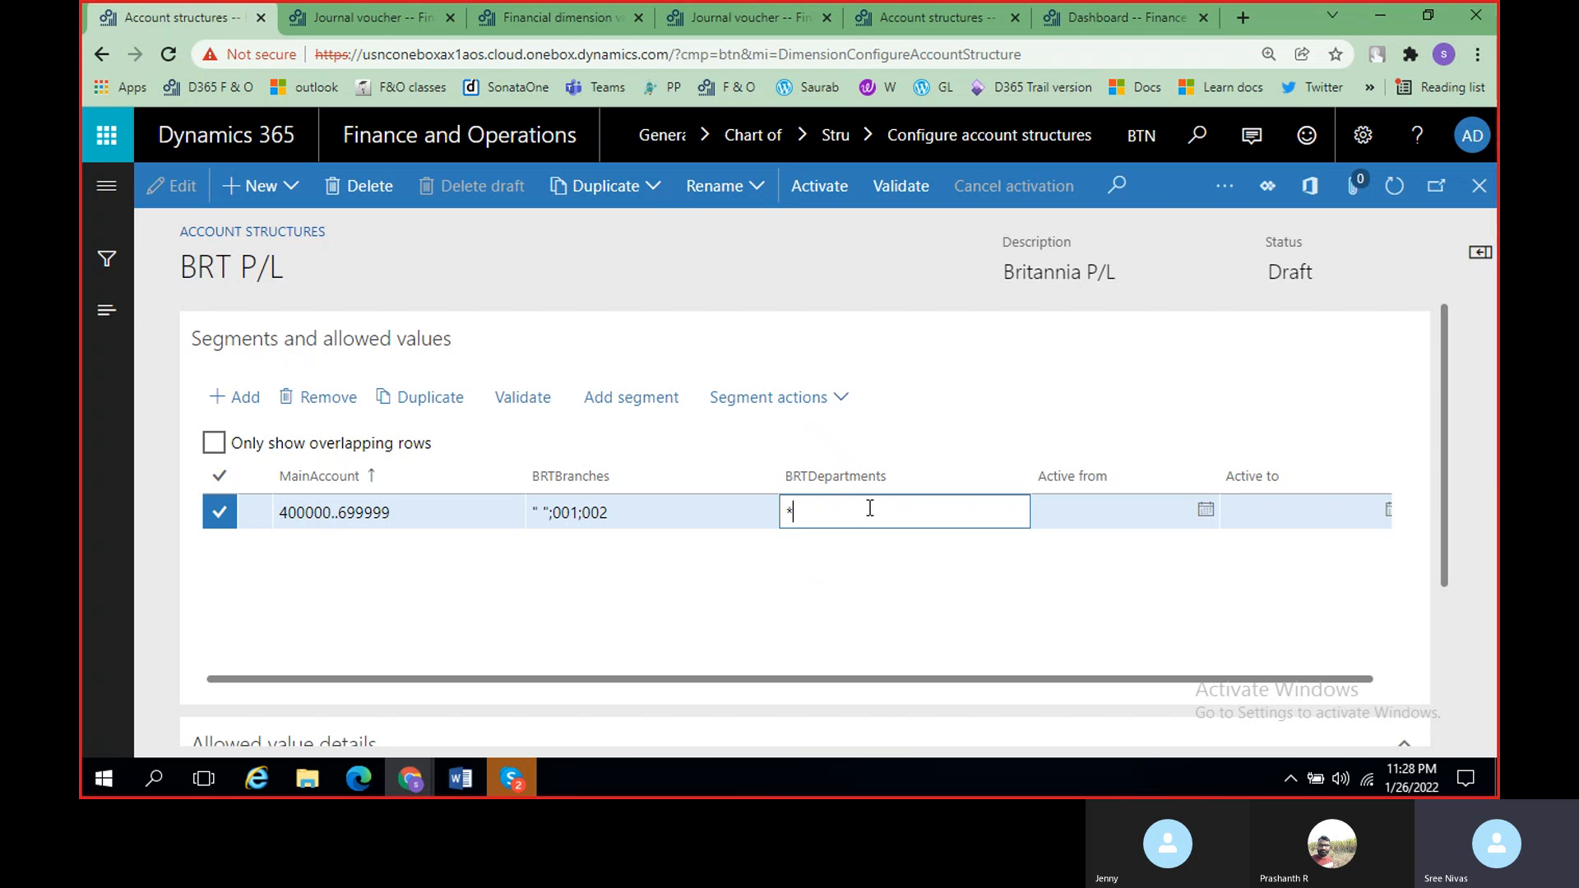
Step: Add a BritanniaProducts segment to the BRT P/L account structure
left_click(622, 396)
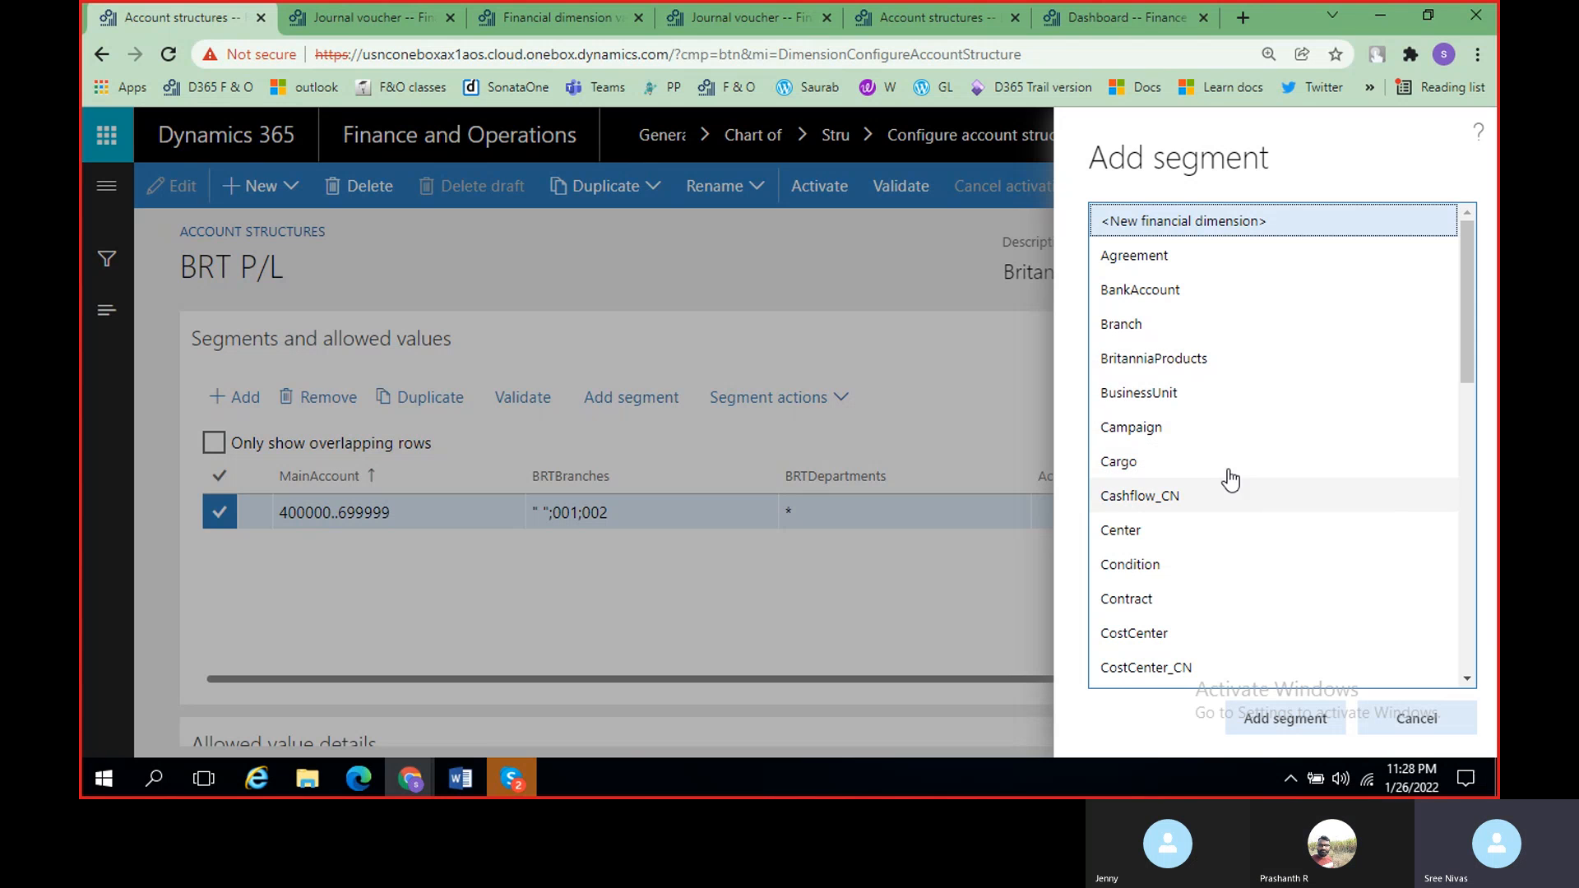
left_click(1215, 371)
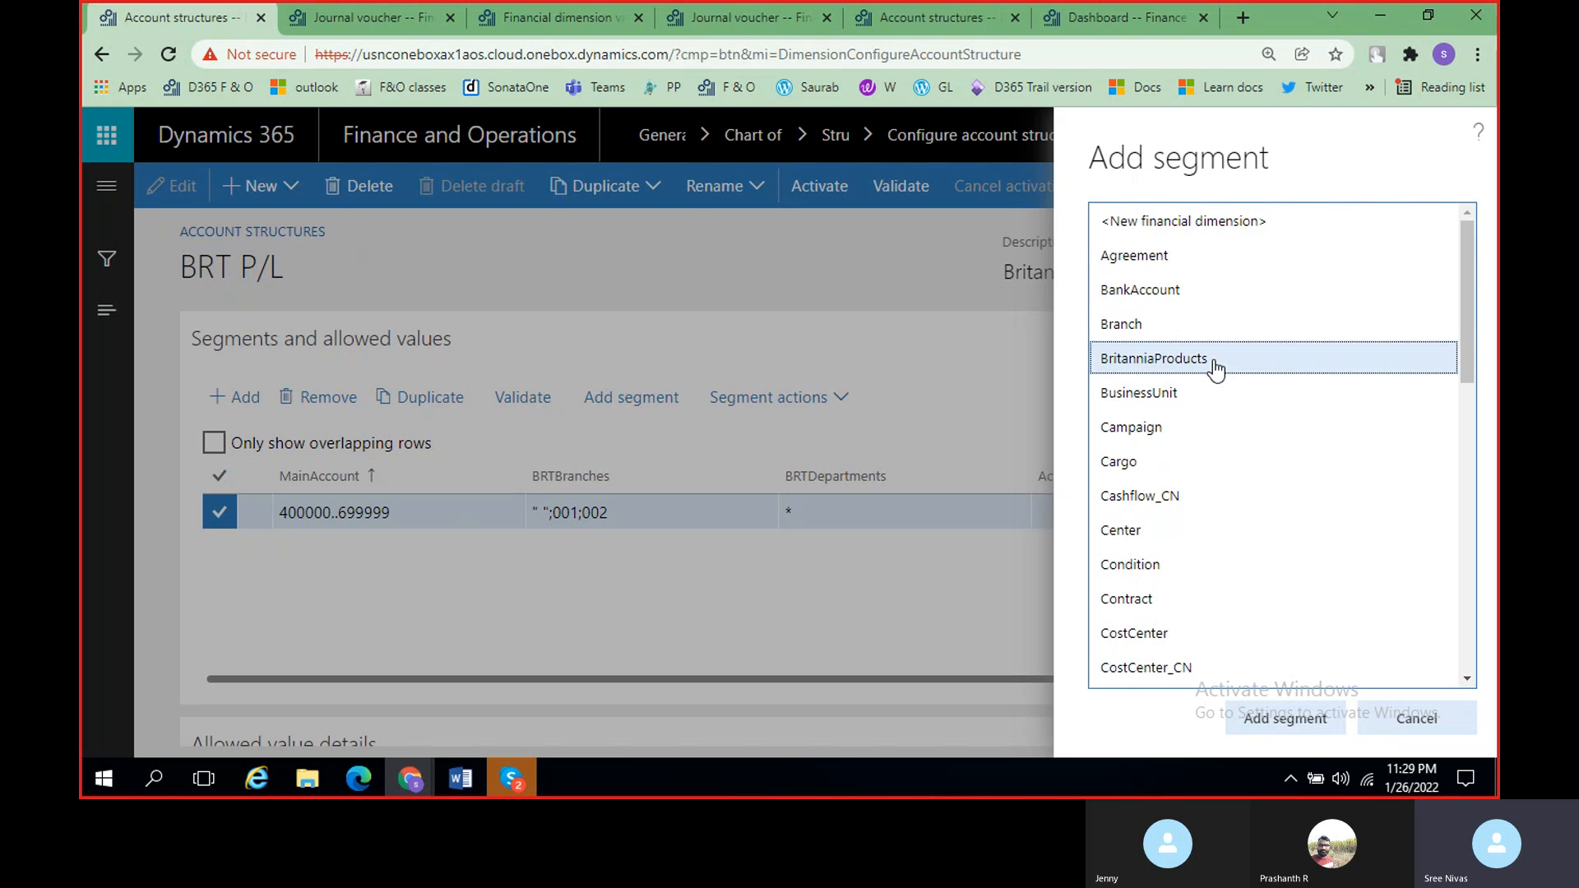
left_click(1310, 724)
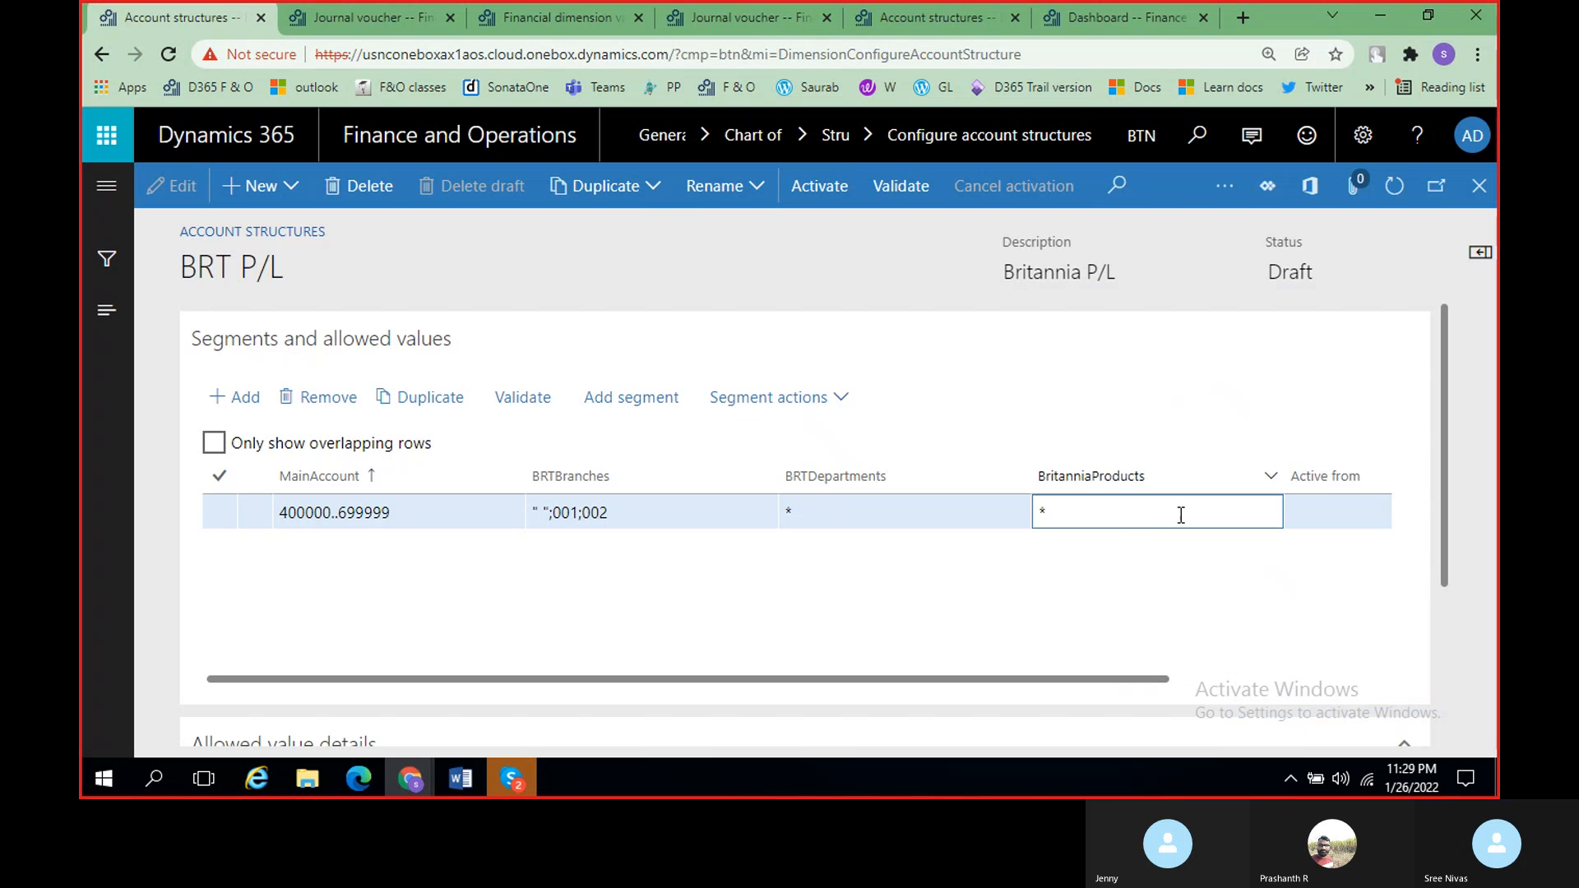
Step: Check the dimension values defined for the BritanniaProducts financial dimension and return to the dimension's setup
left_click(541, 18)
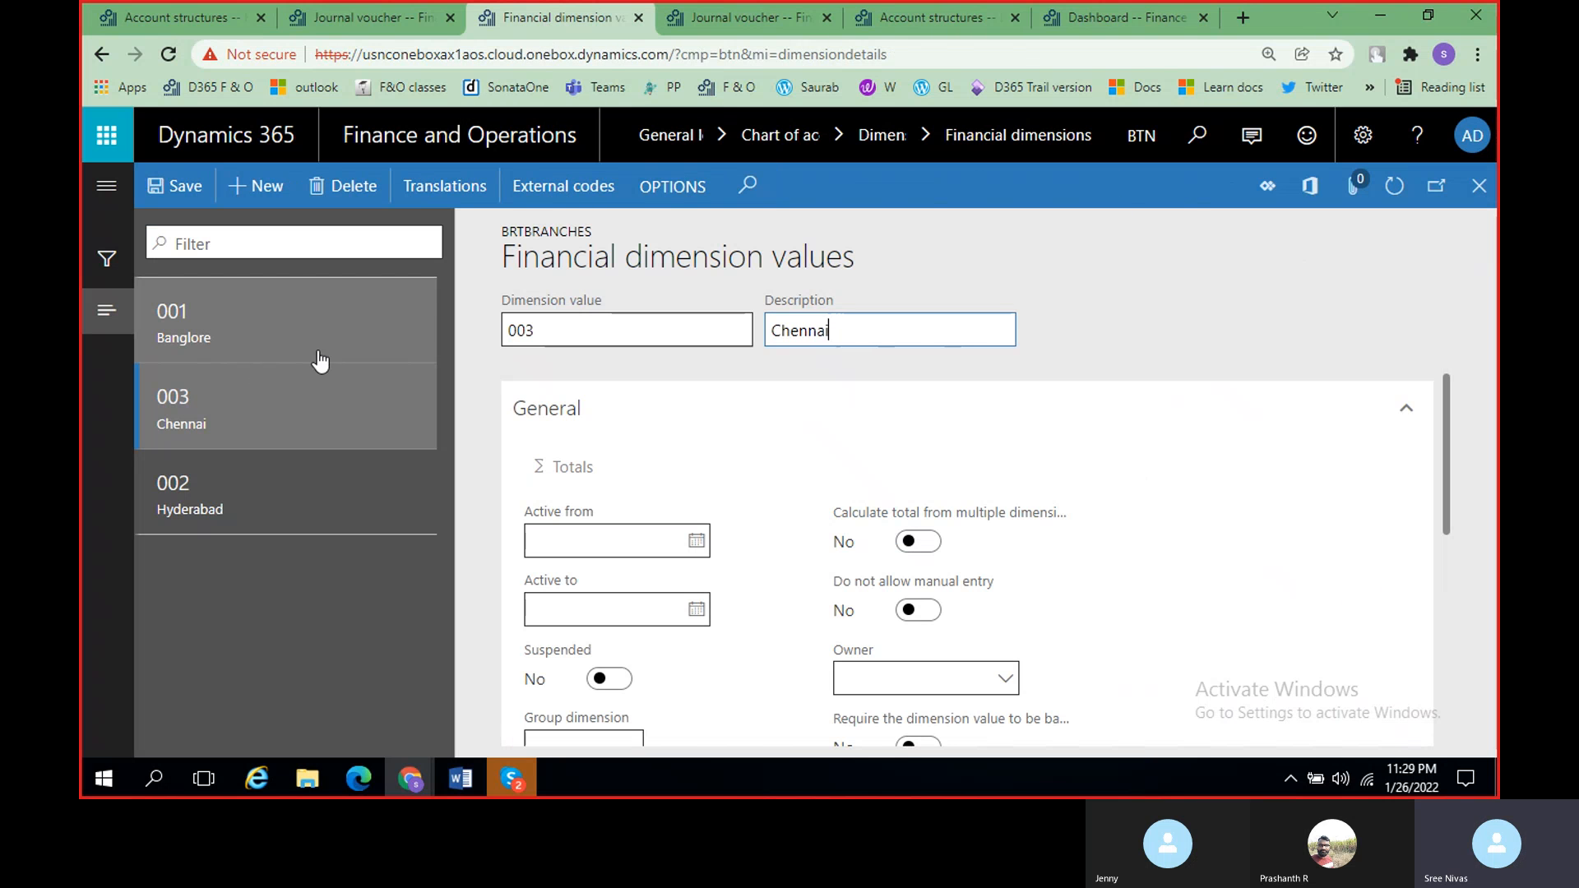
left_click(1481, 193)
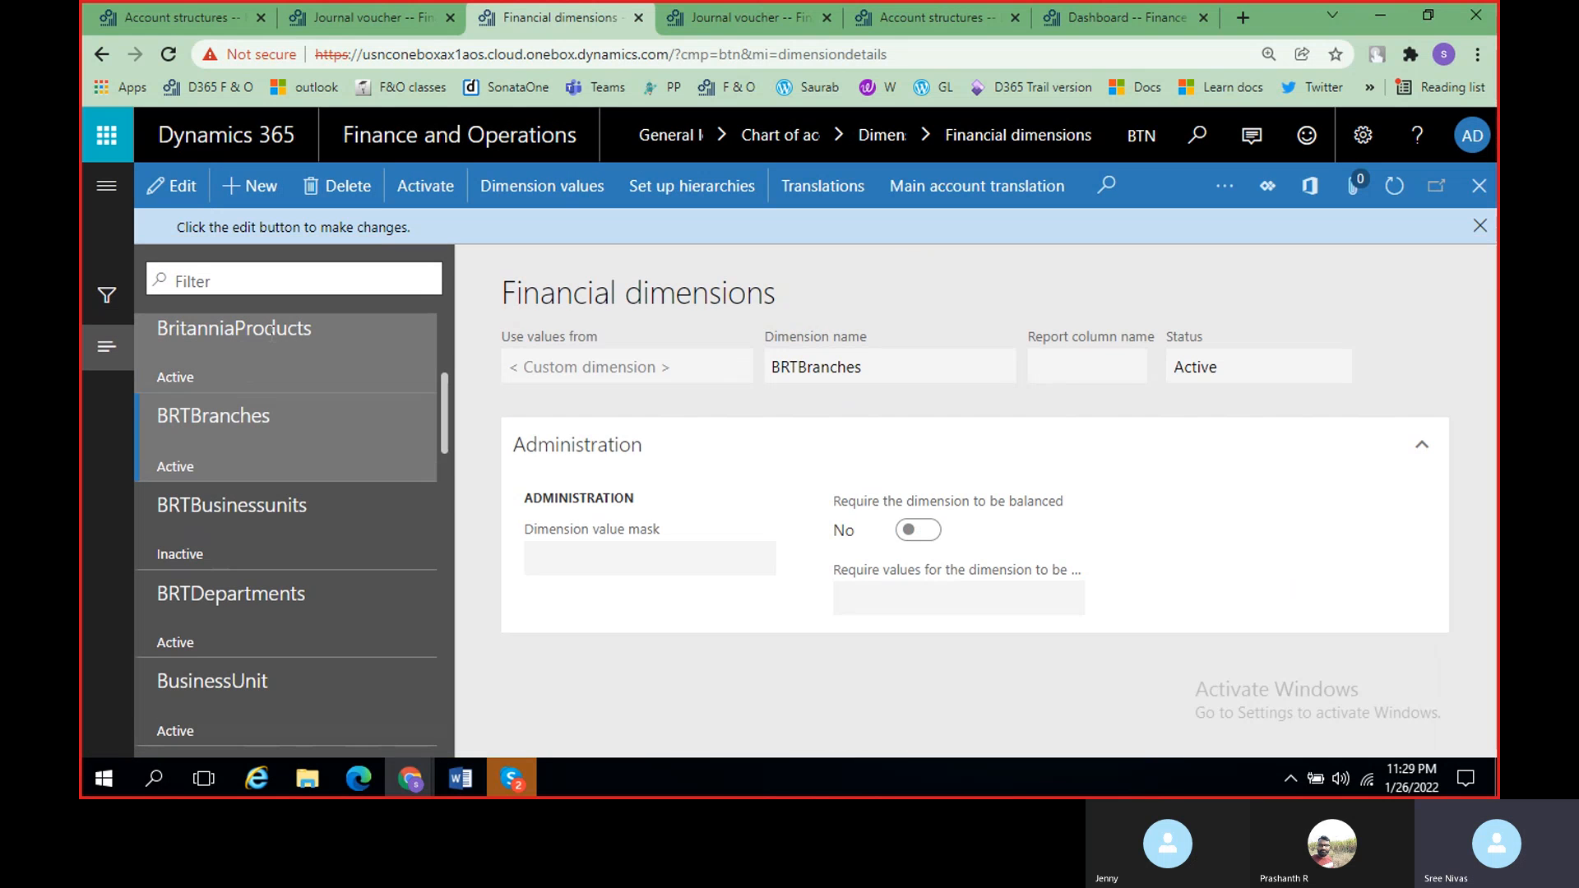
left_click(273, 329)
left_click(527, 178)
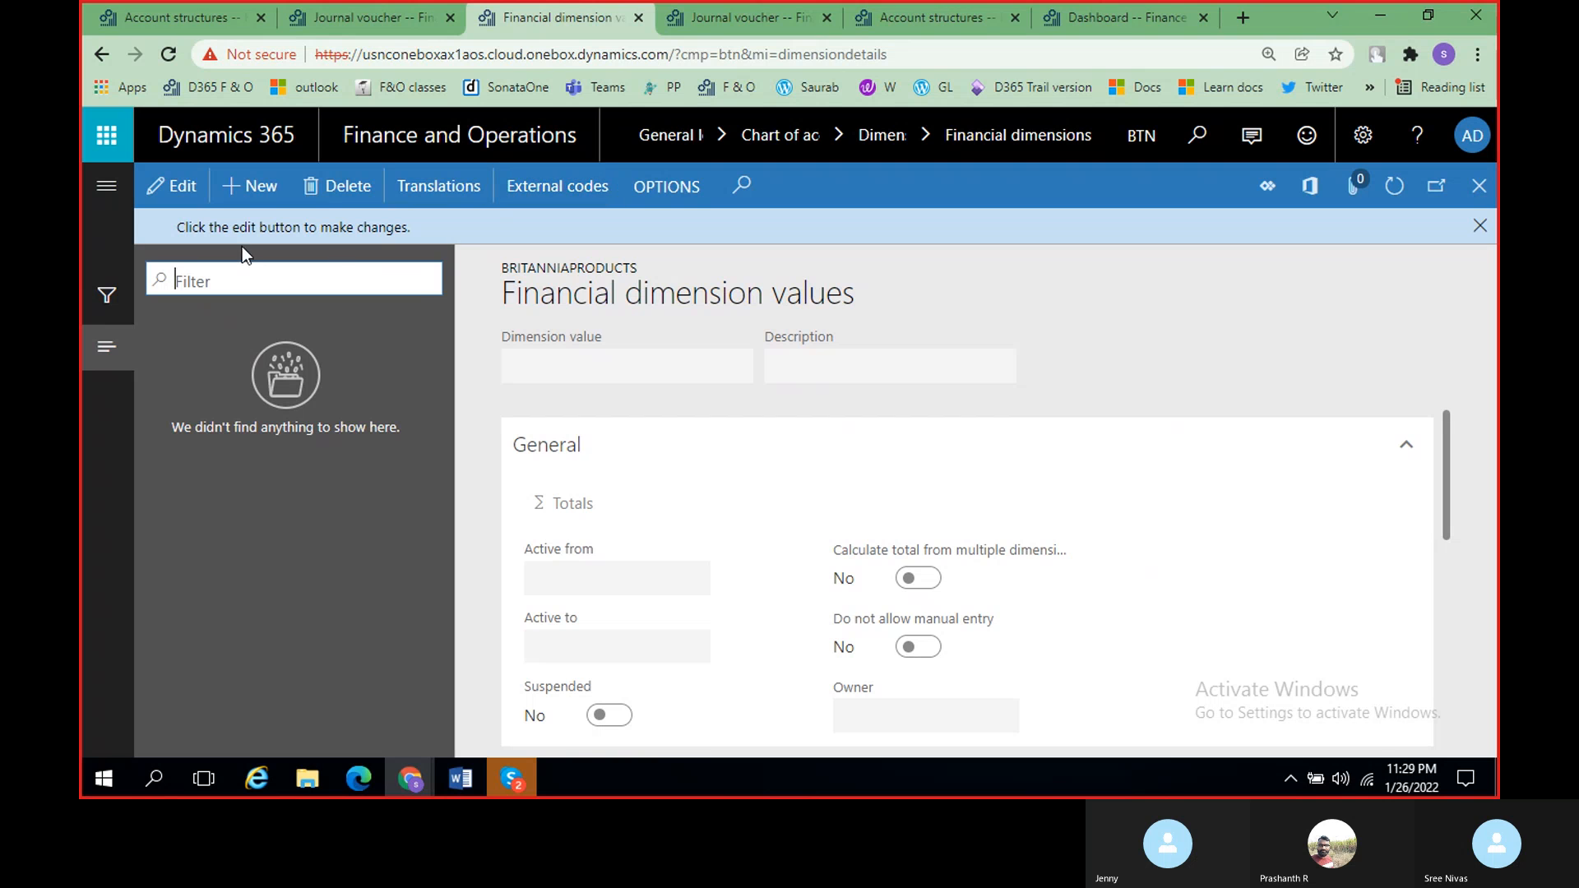
left_click(1480, 226)
left_click(1479, 186)
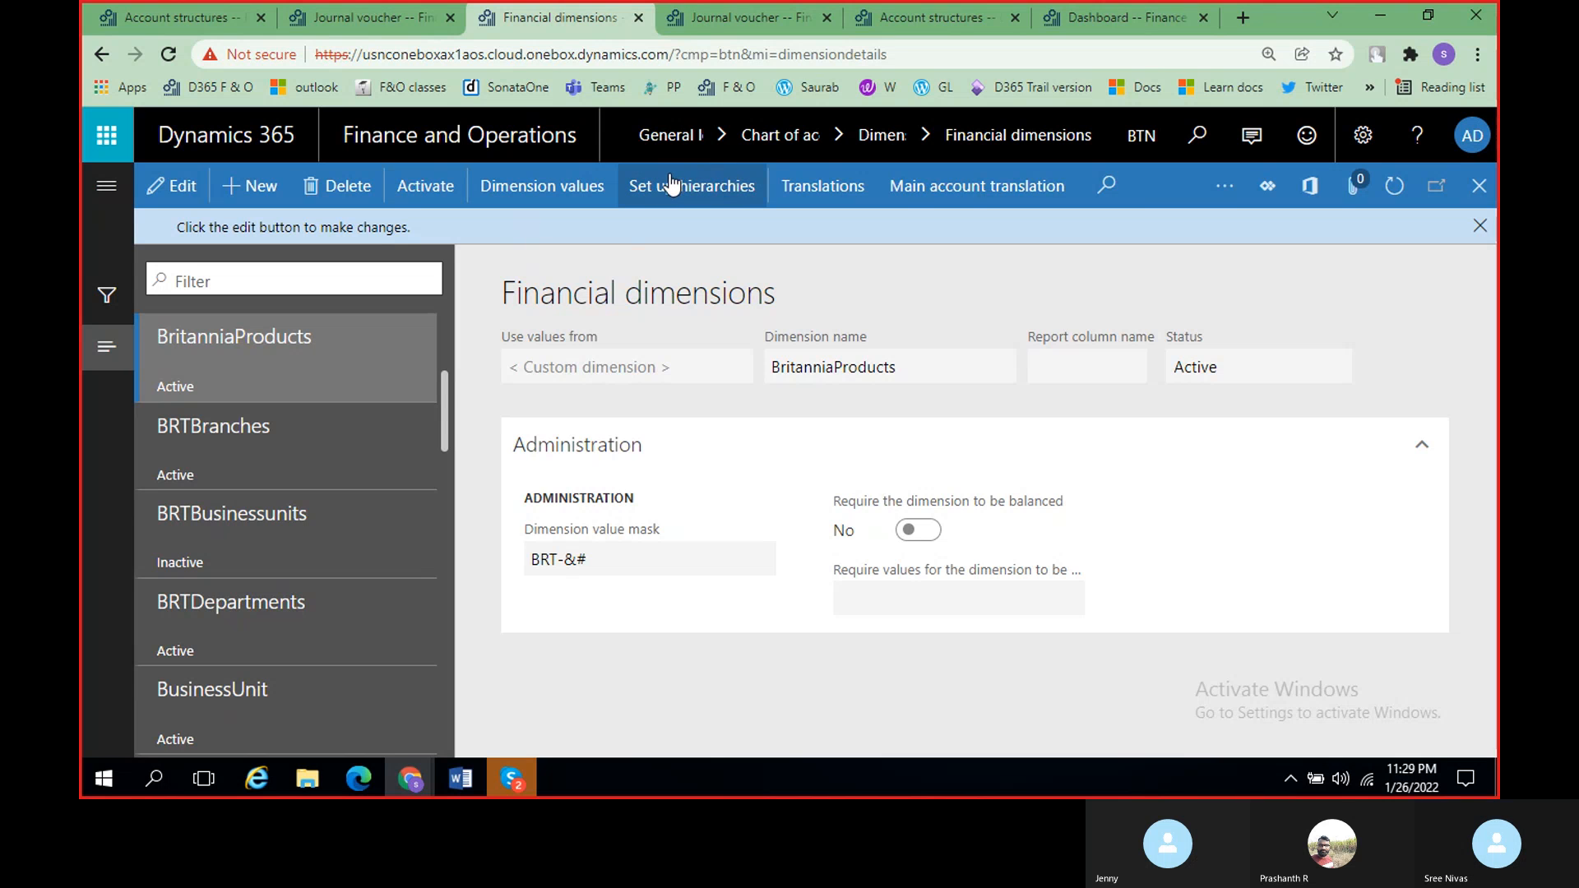
Step: Try to add dimension value 001 to the BritanniaProducts financial dimension, and discard the new record
left_click(536, 191)
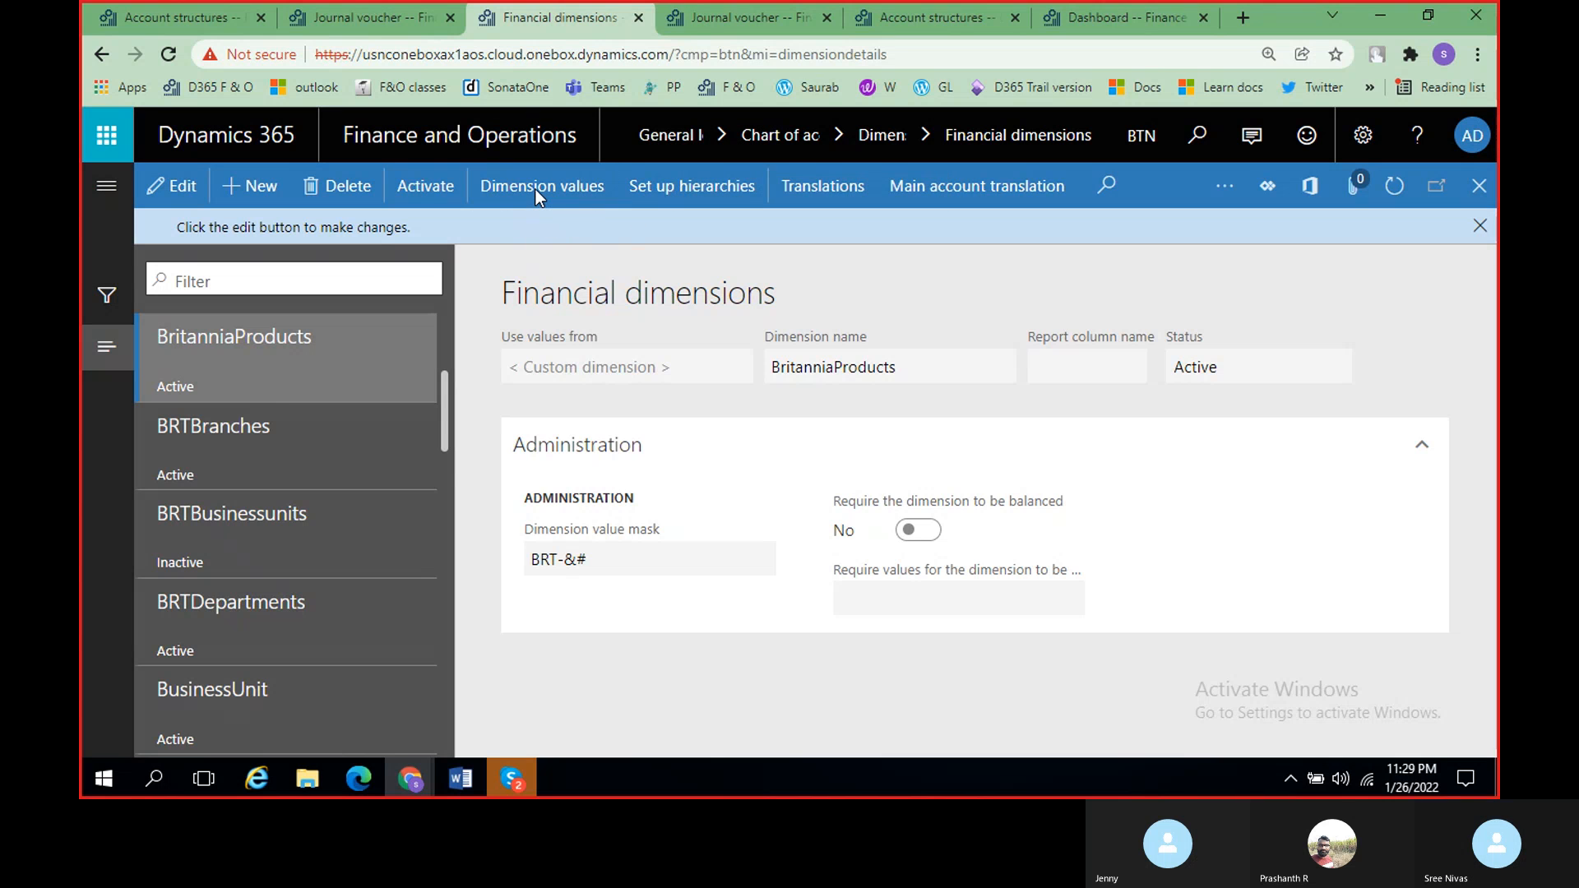
left_click(185, 197)
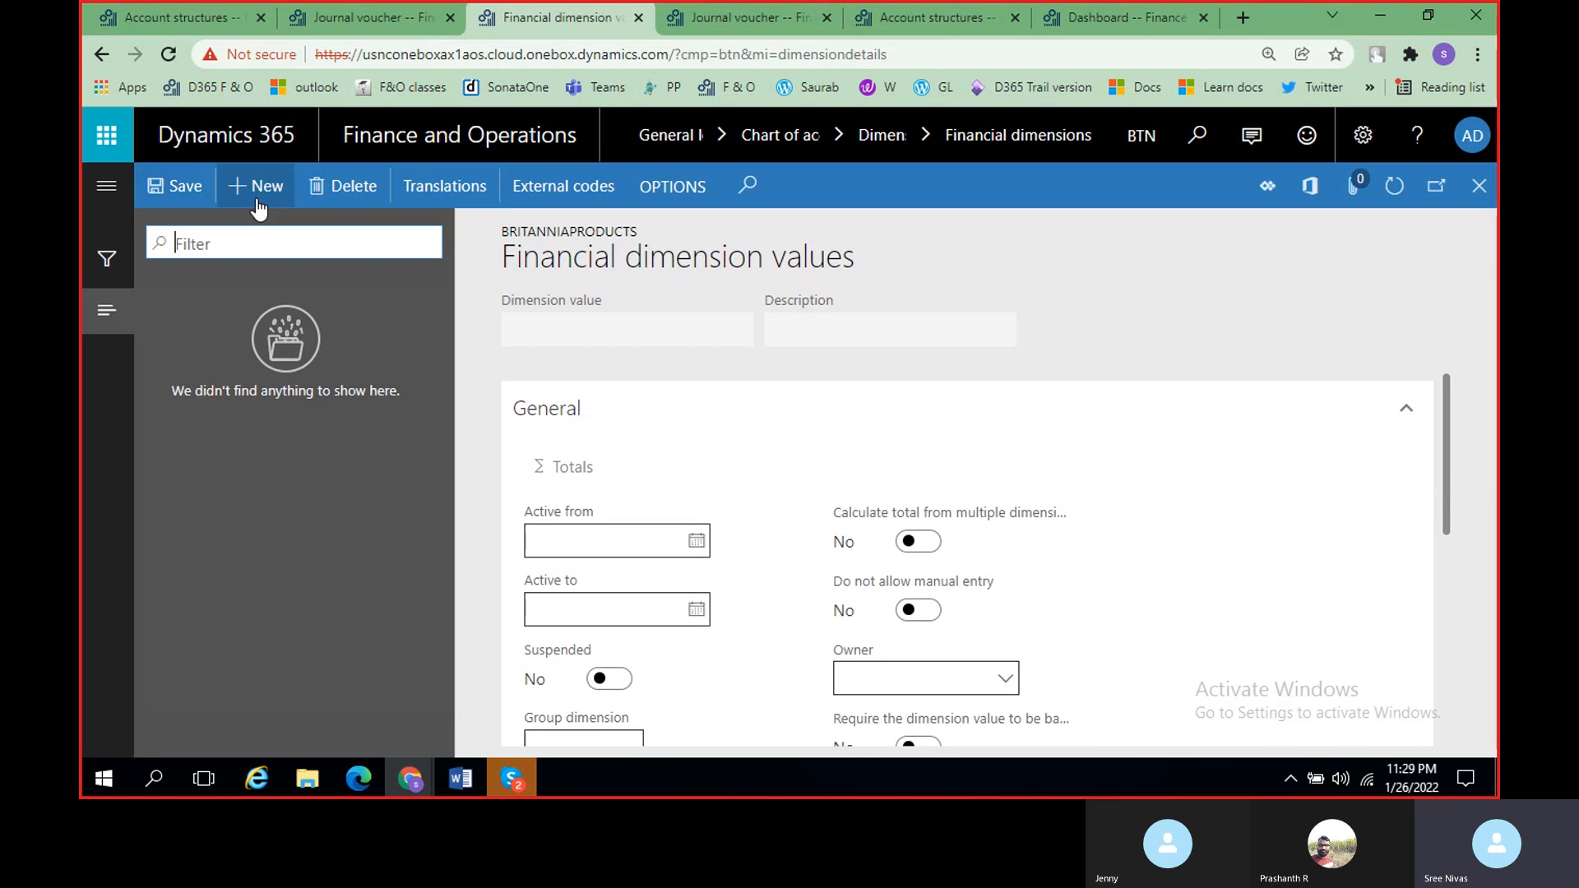
left_click(264, 194)
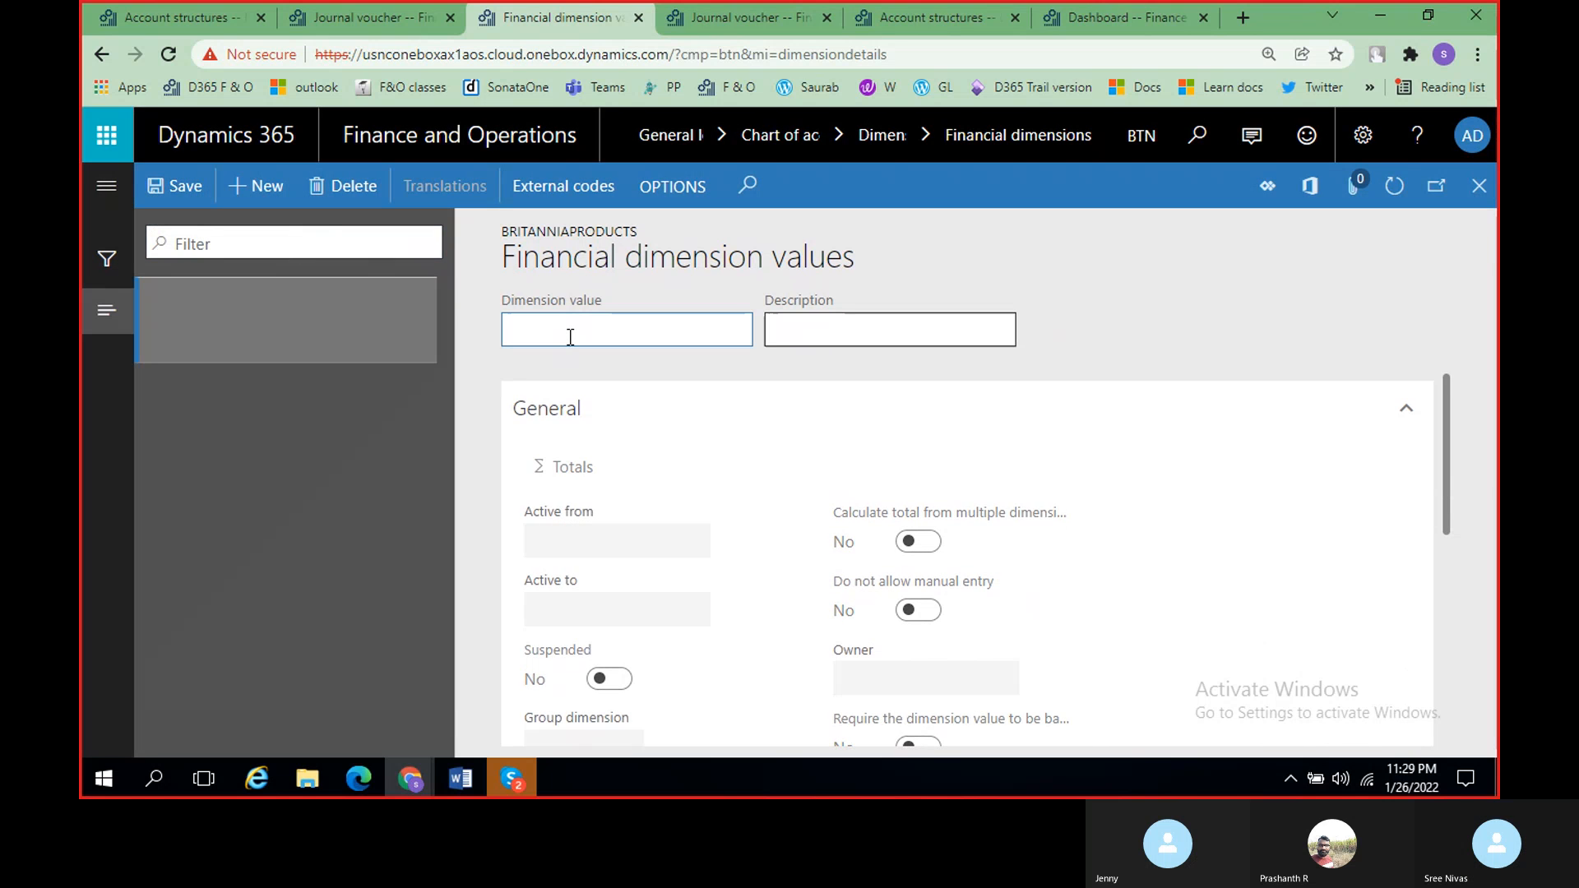
type("001")
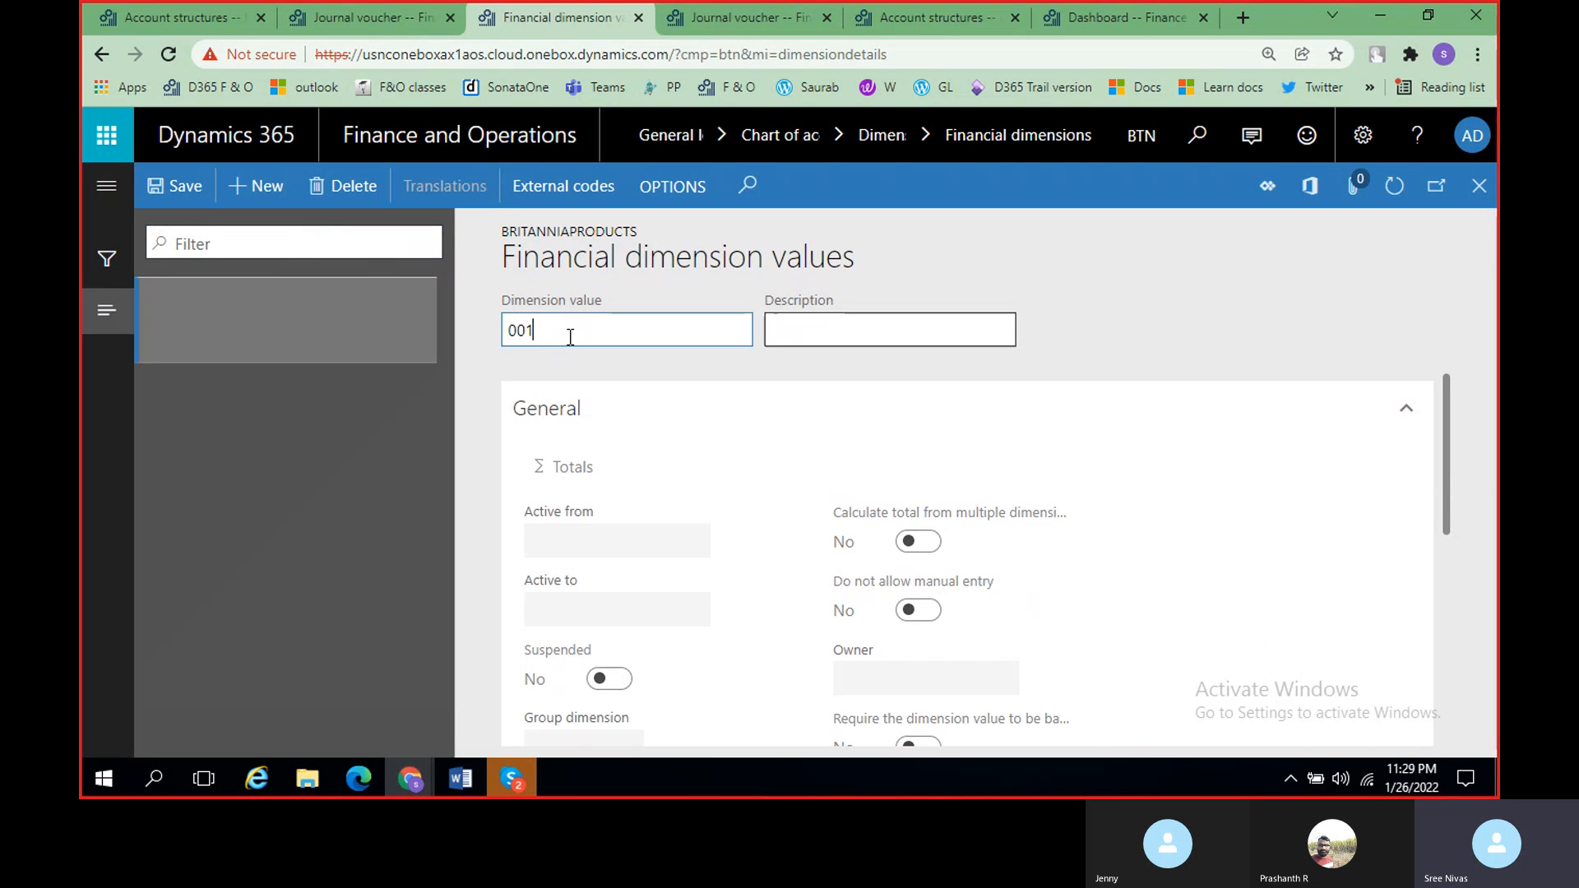
key("Tab")
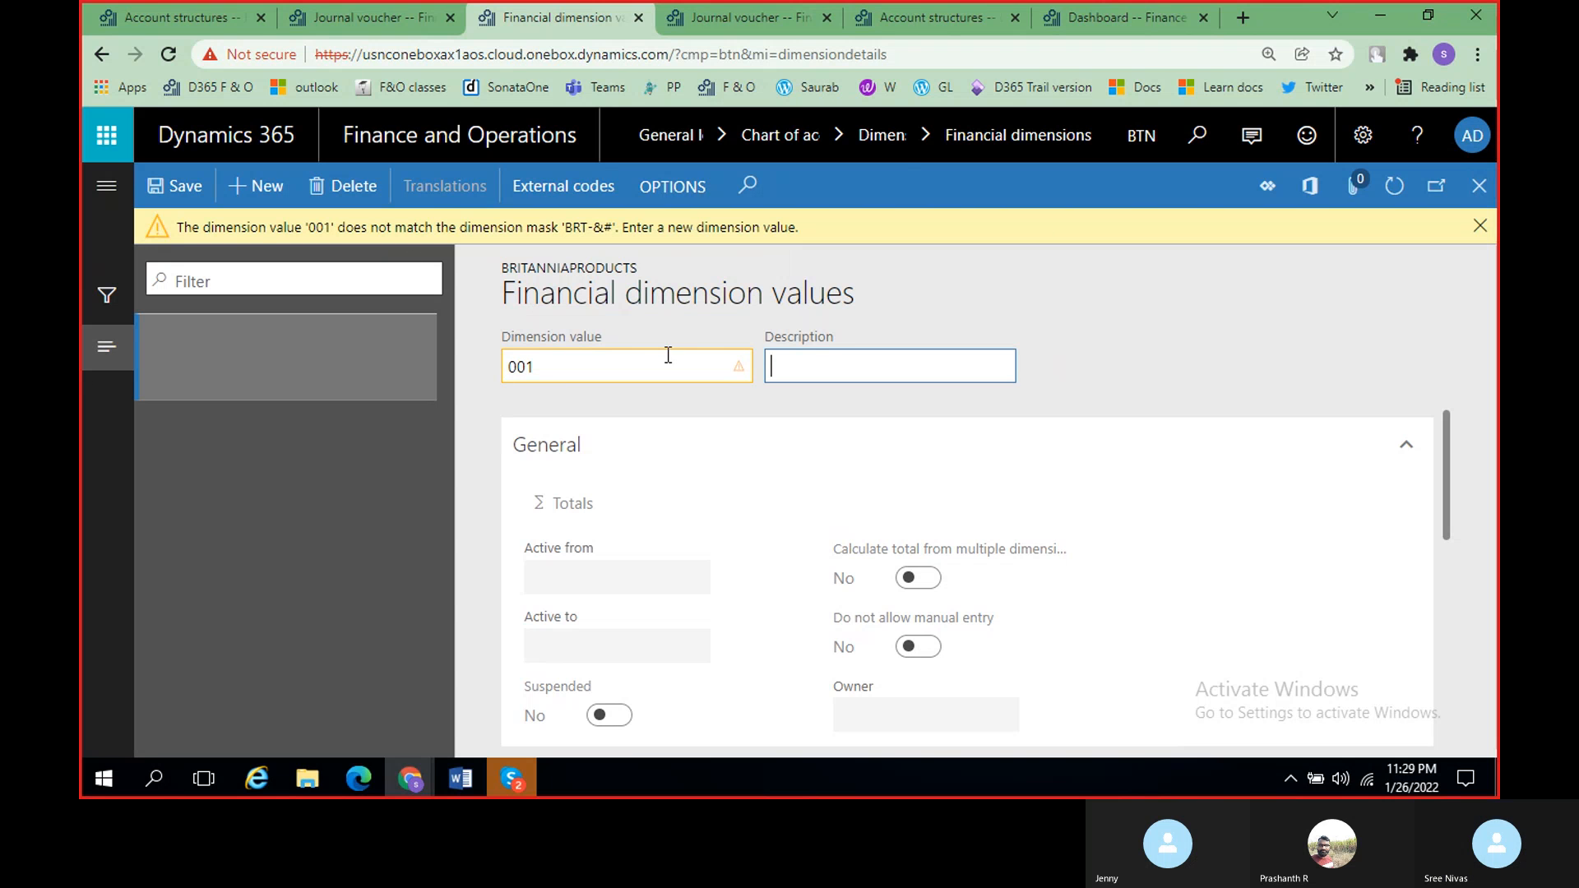
left_click(1481, 225)
left_click(1478, 186)
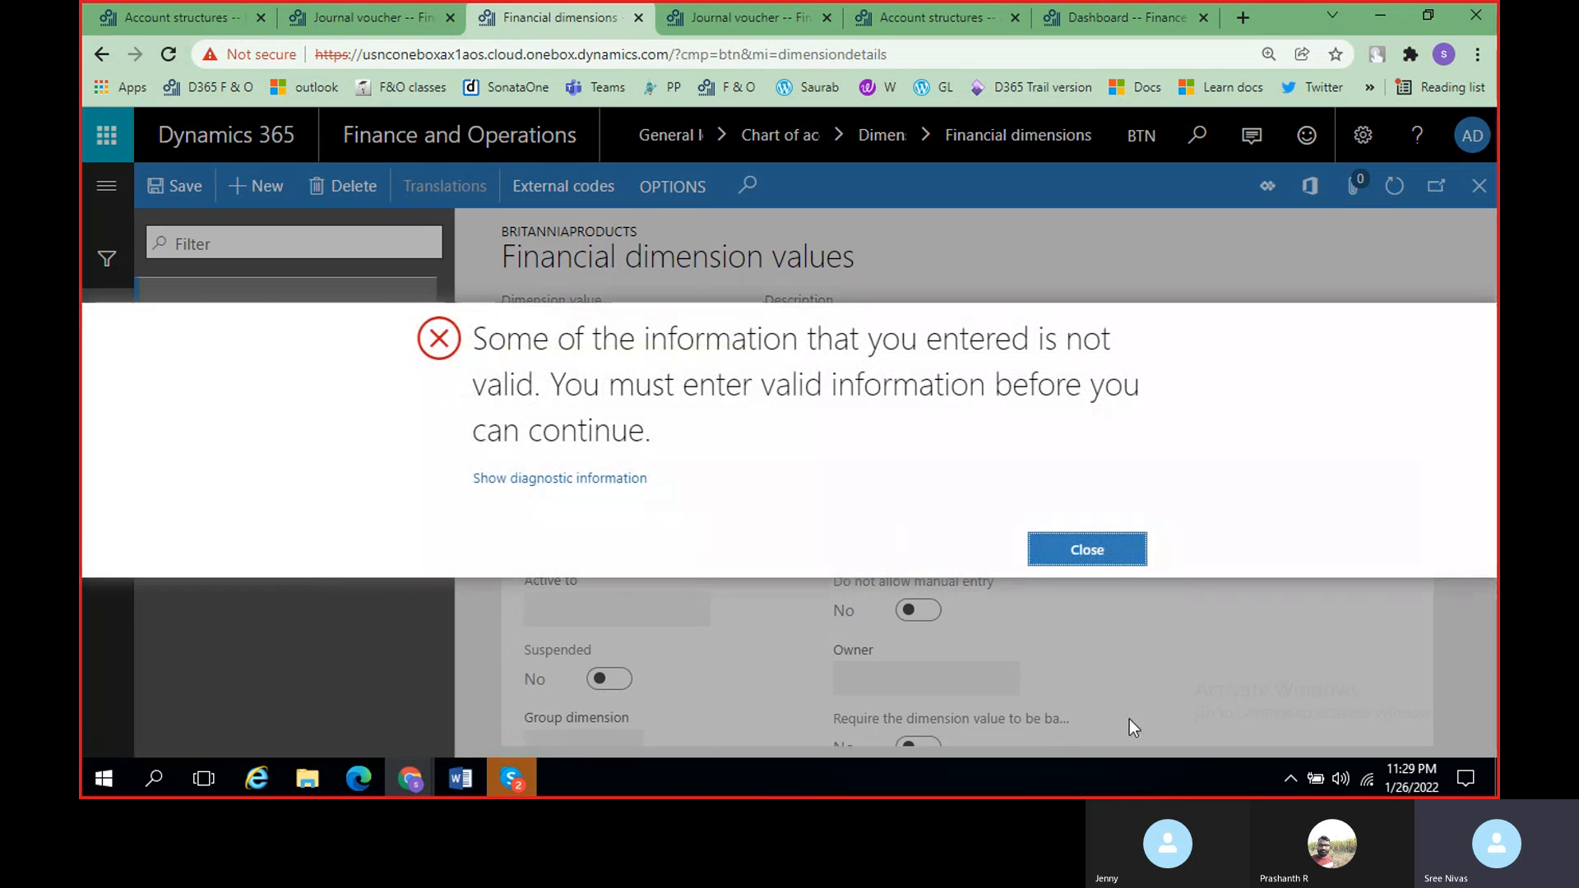
left_click(1121, 550)
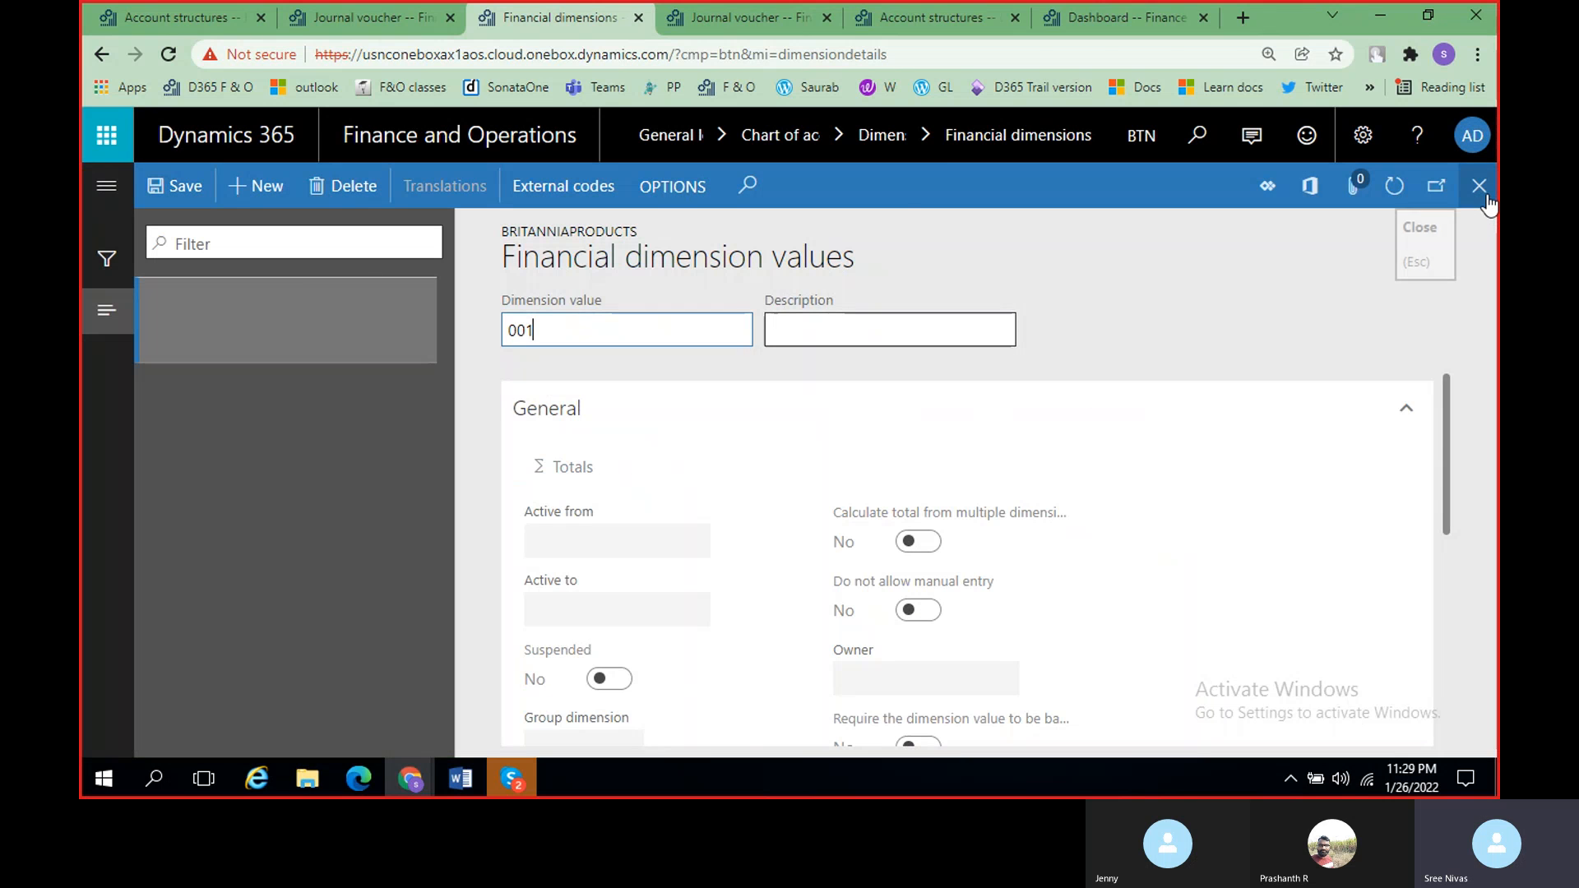
left_click(344, 186)
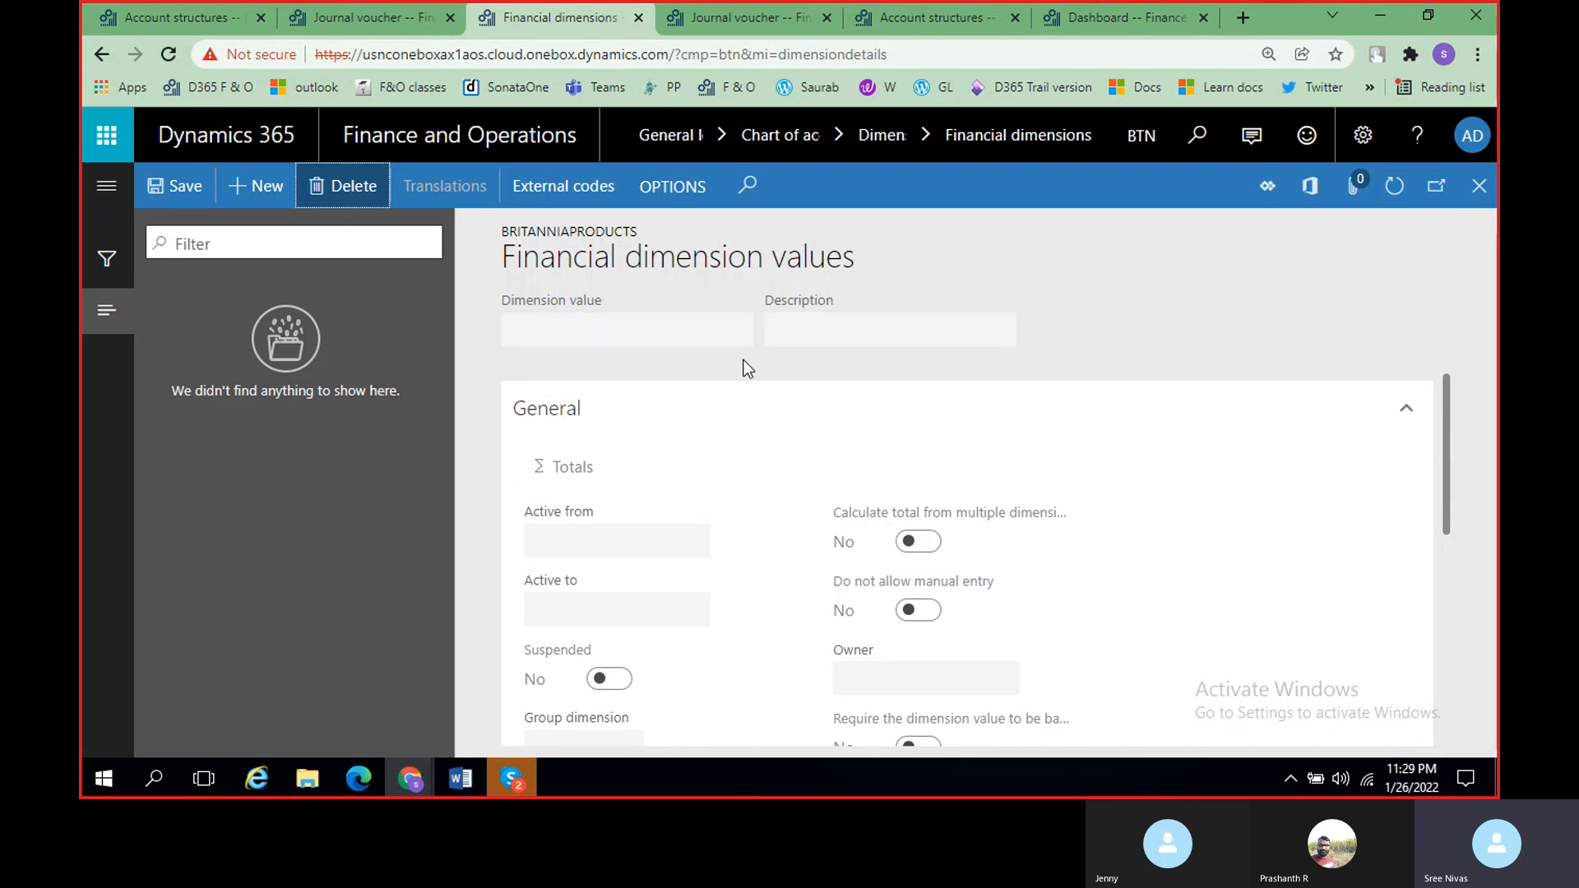
left_click(1479, 186)
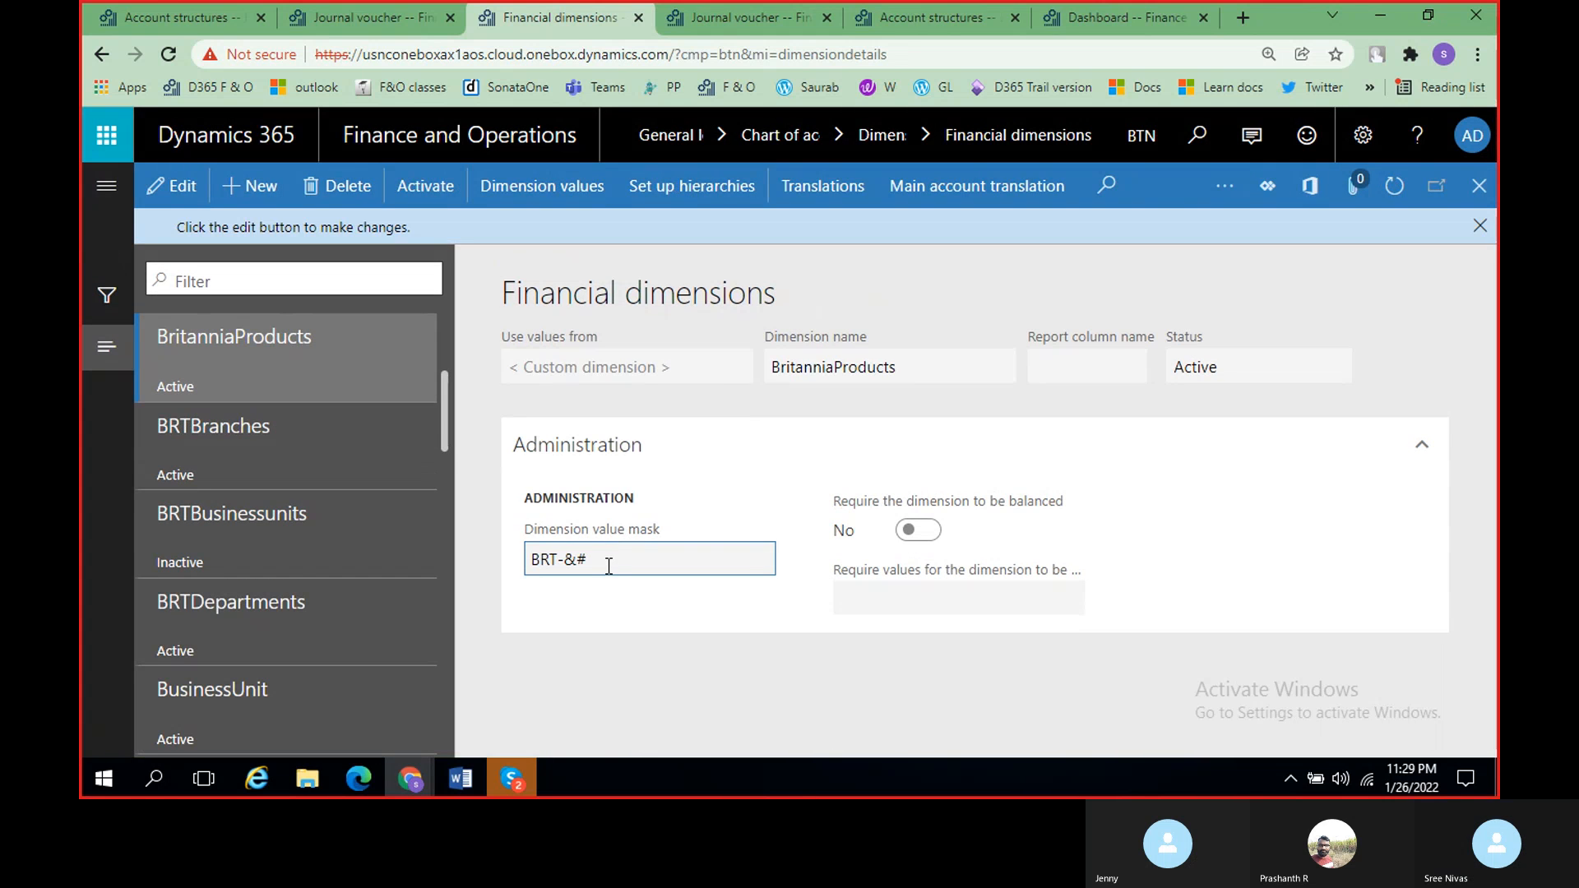
Step: Clear the dimension value mask of the BritanniaProducts financial dimension and save it
left_click(172, 186)
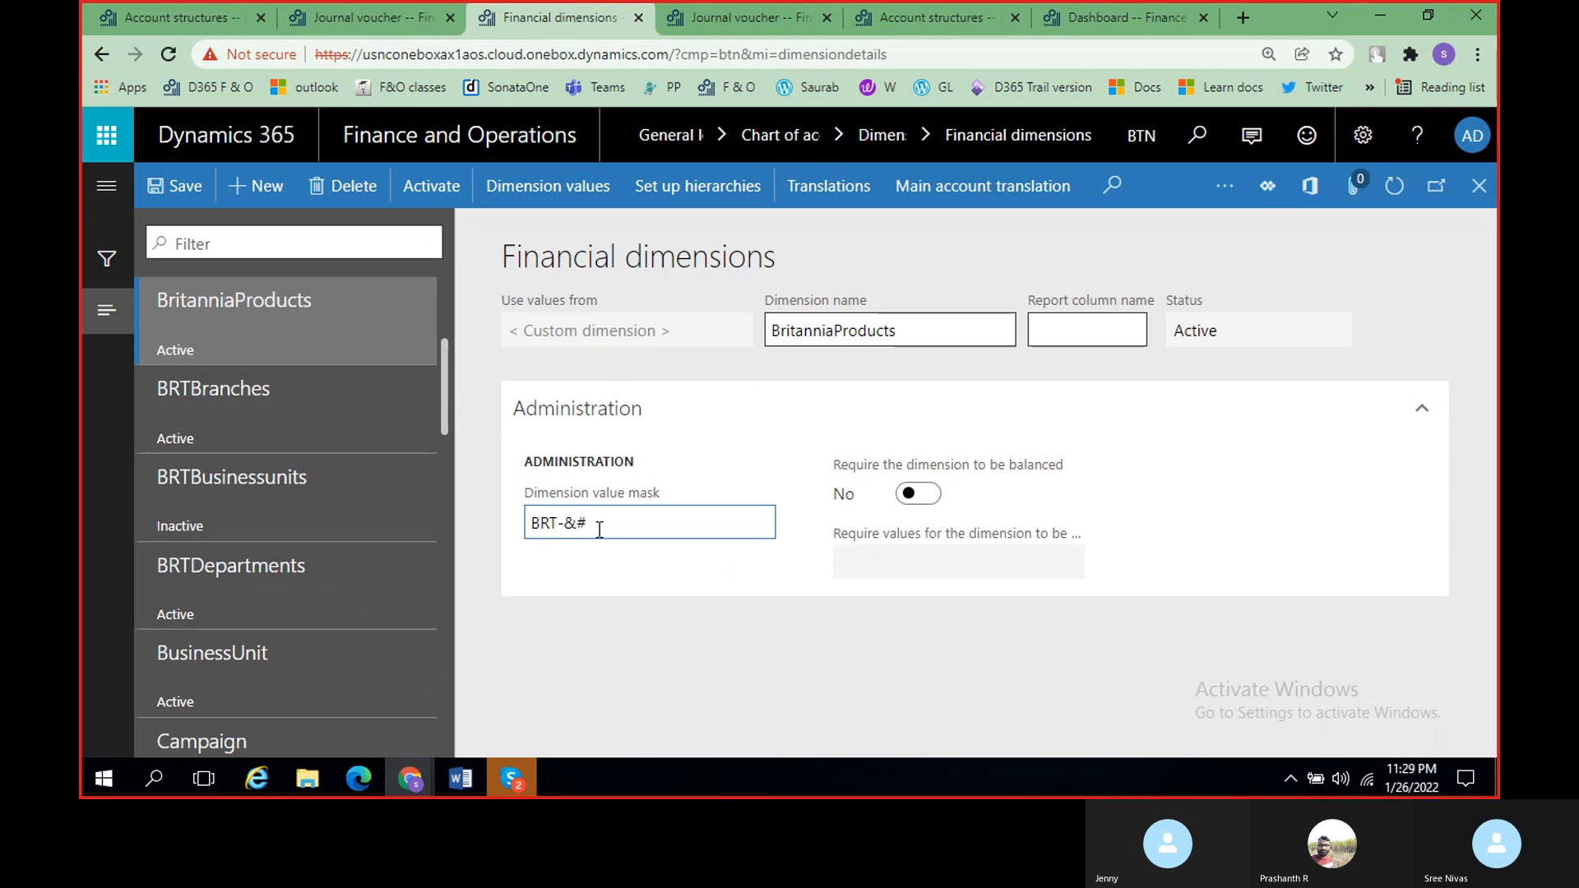
key("BackSpace")
key("BackSpace")
key("BackSpace")
key("BackSpace")
key("BackSpace")
key("BackSpace")
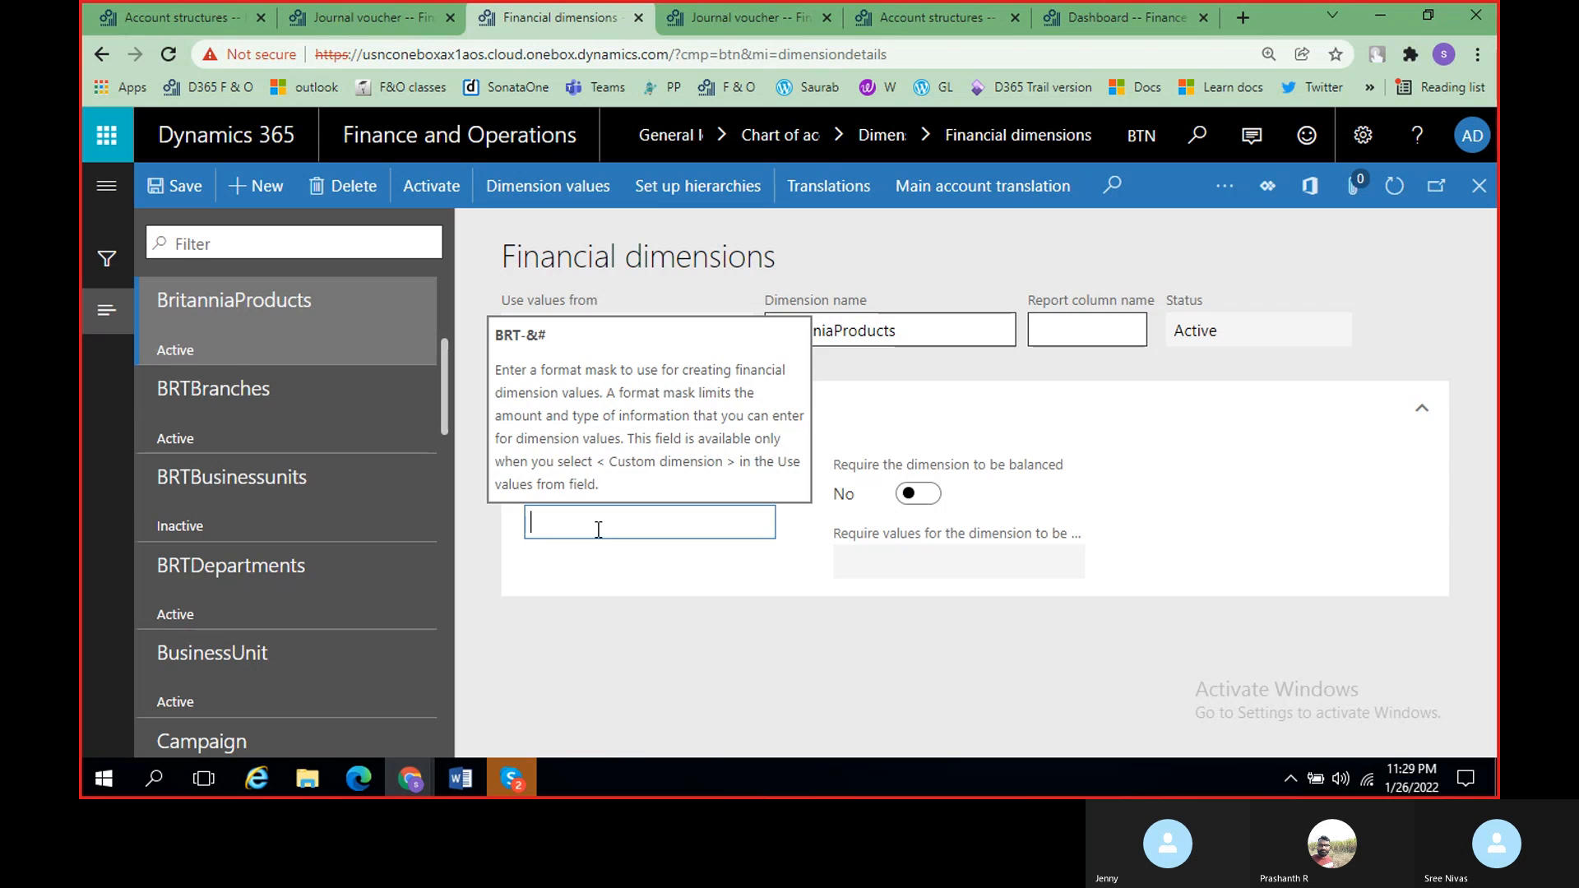
left_click(178, 192)
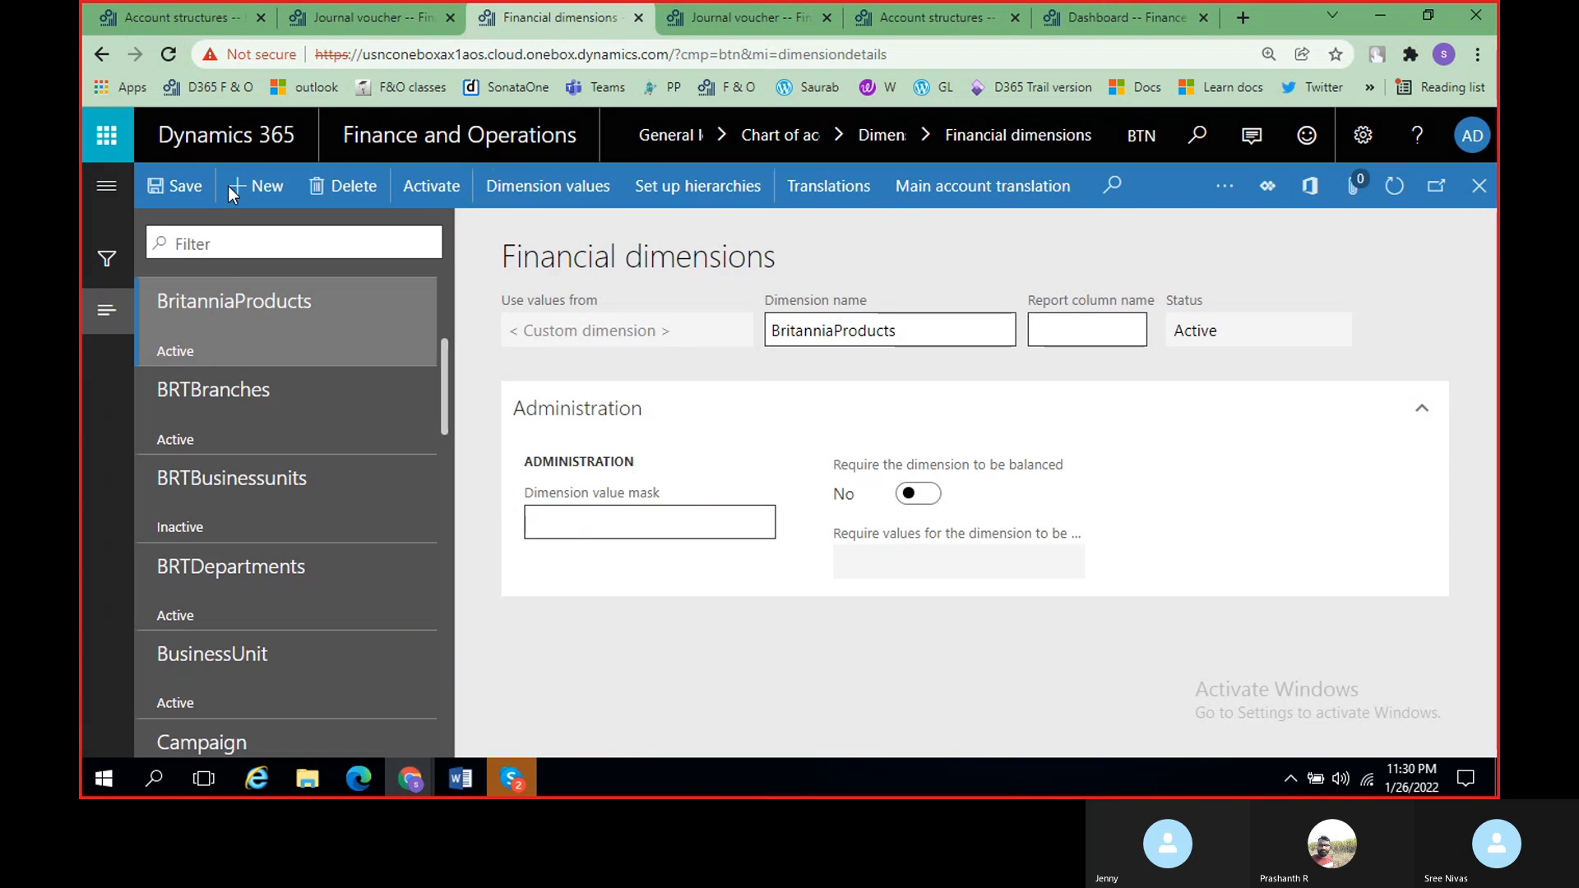
Step: Create the BritanniaProducts dimension value 001 with the description Breads
left_click(173, 186)
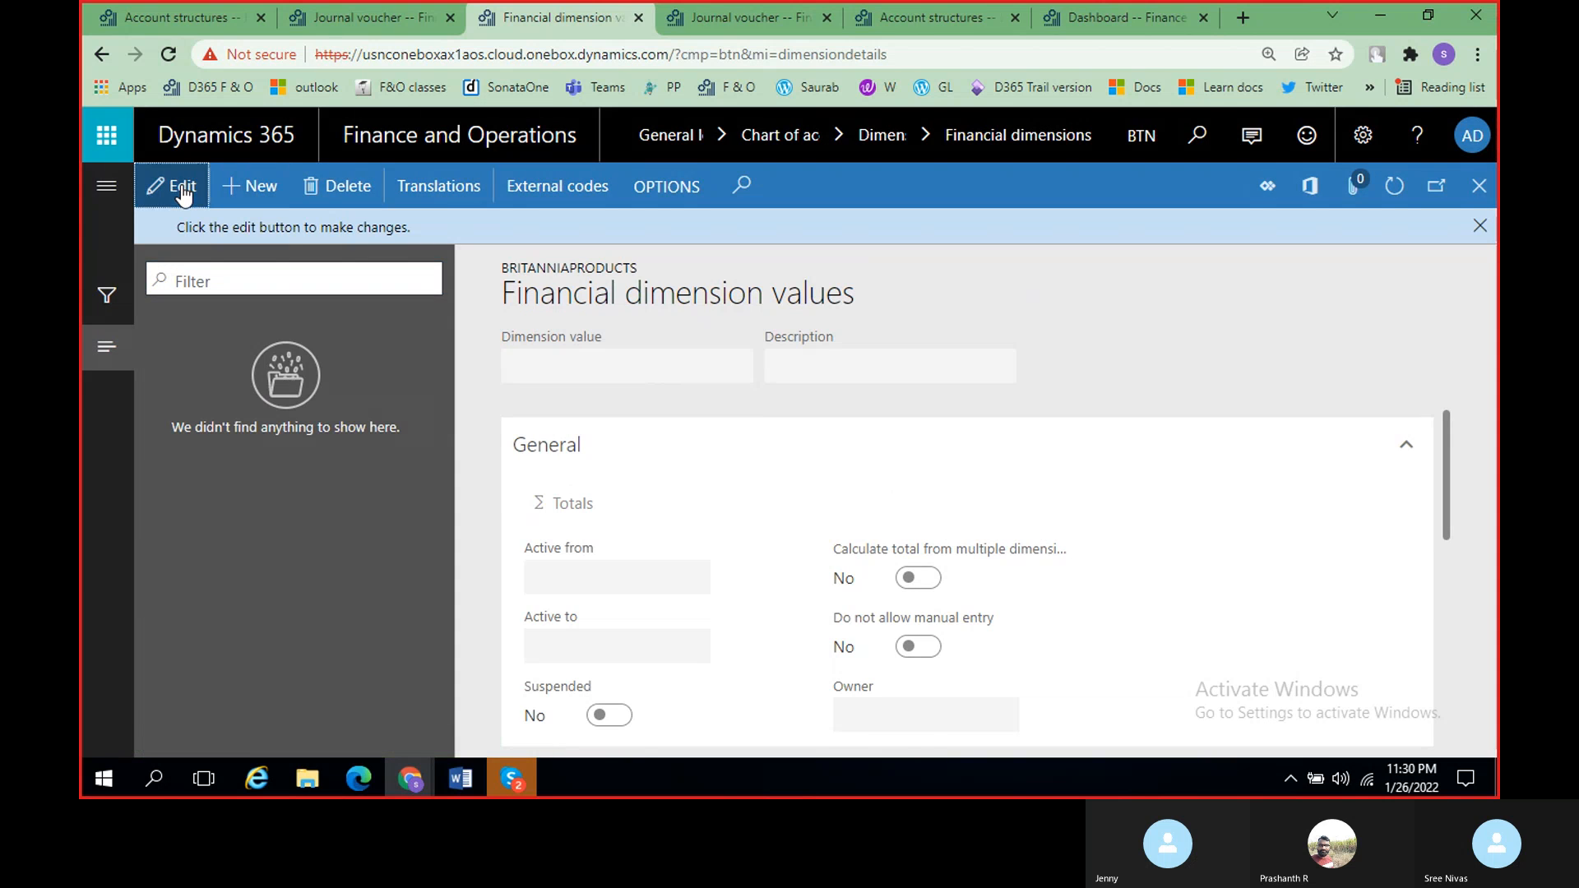
left_click(247, 185)
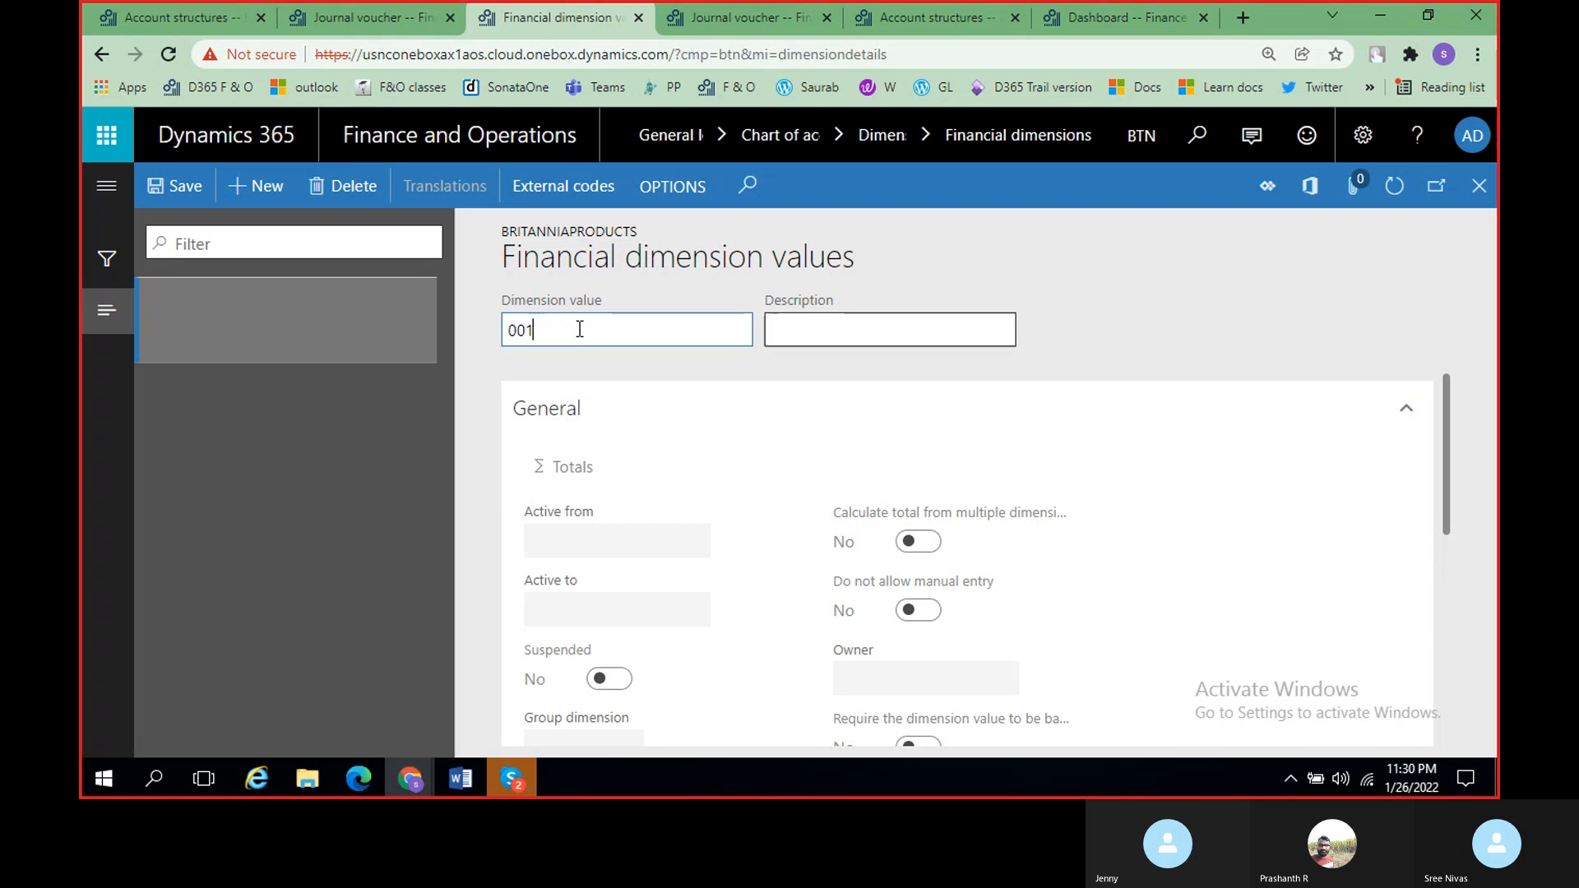
key("Tab")
type("Breads")
Step: Create the BritanniaProducts dimension value 002 with the description Biscuits
left_click(274, 192)
type("0")
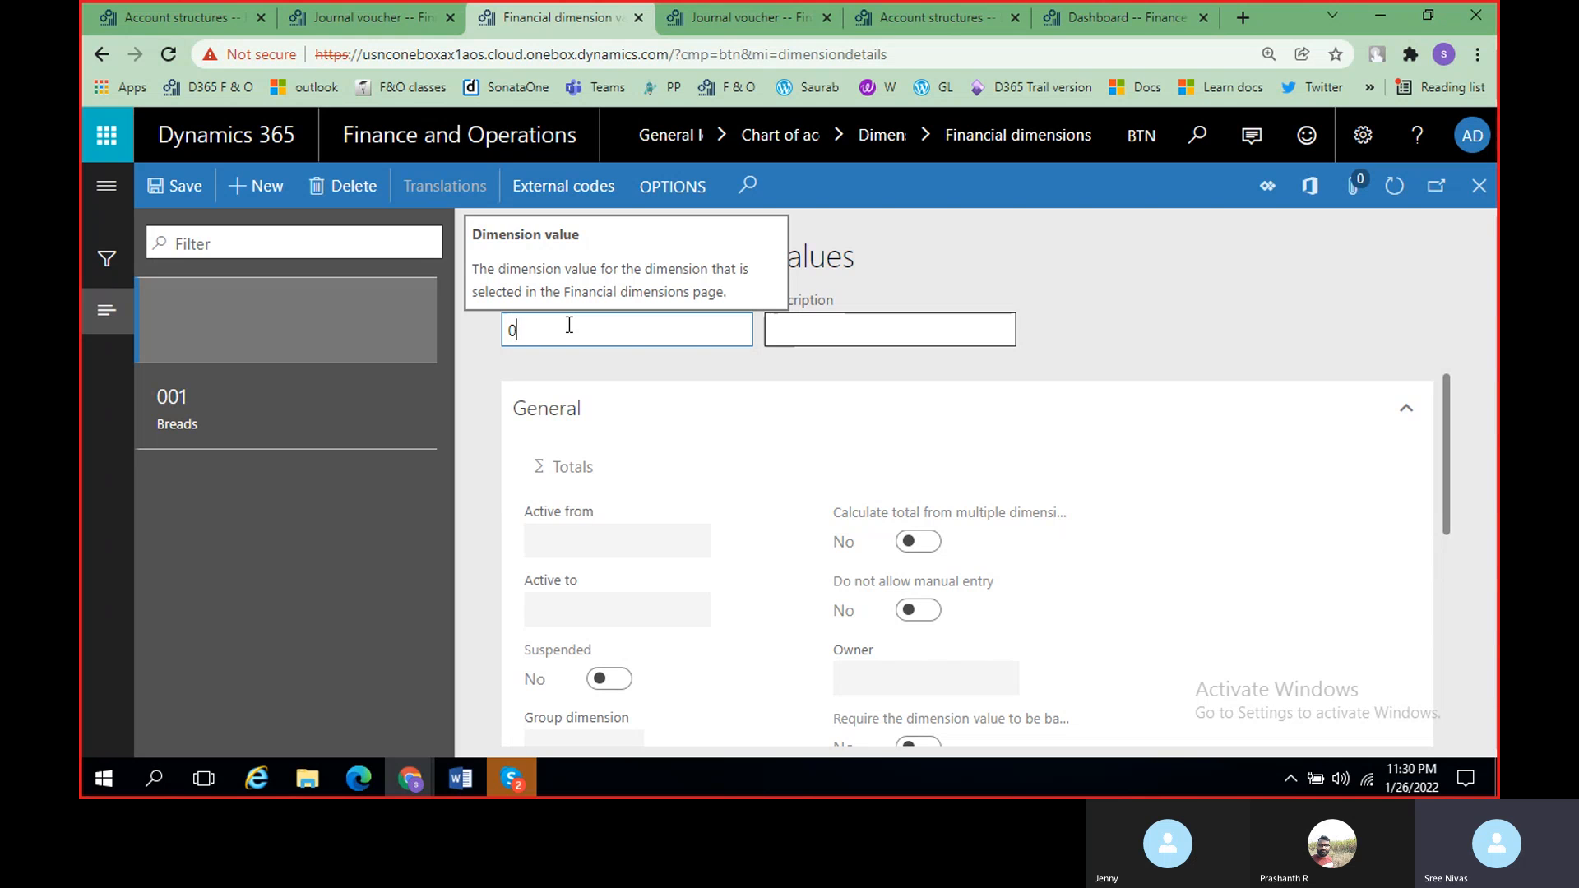
type("02")
key("Tab")
type("Biscuits")
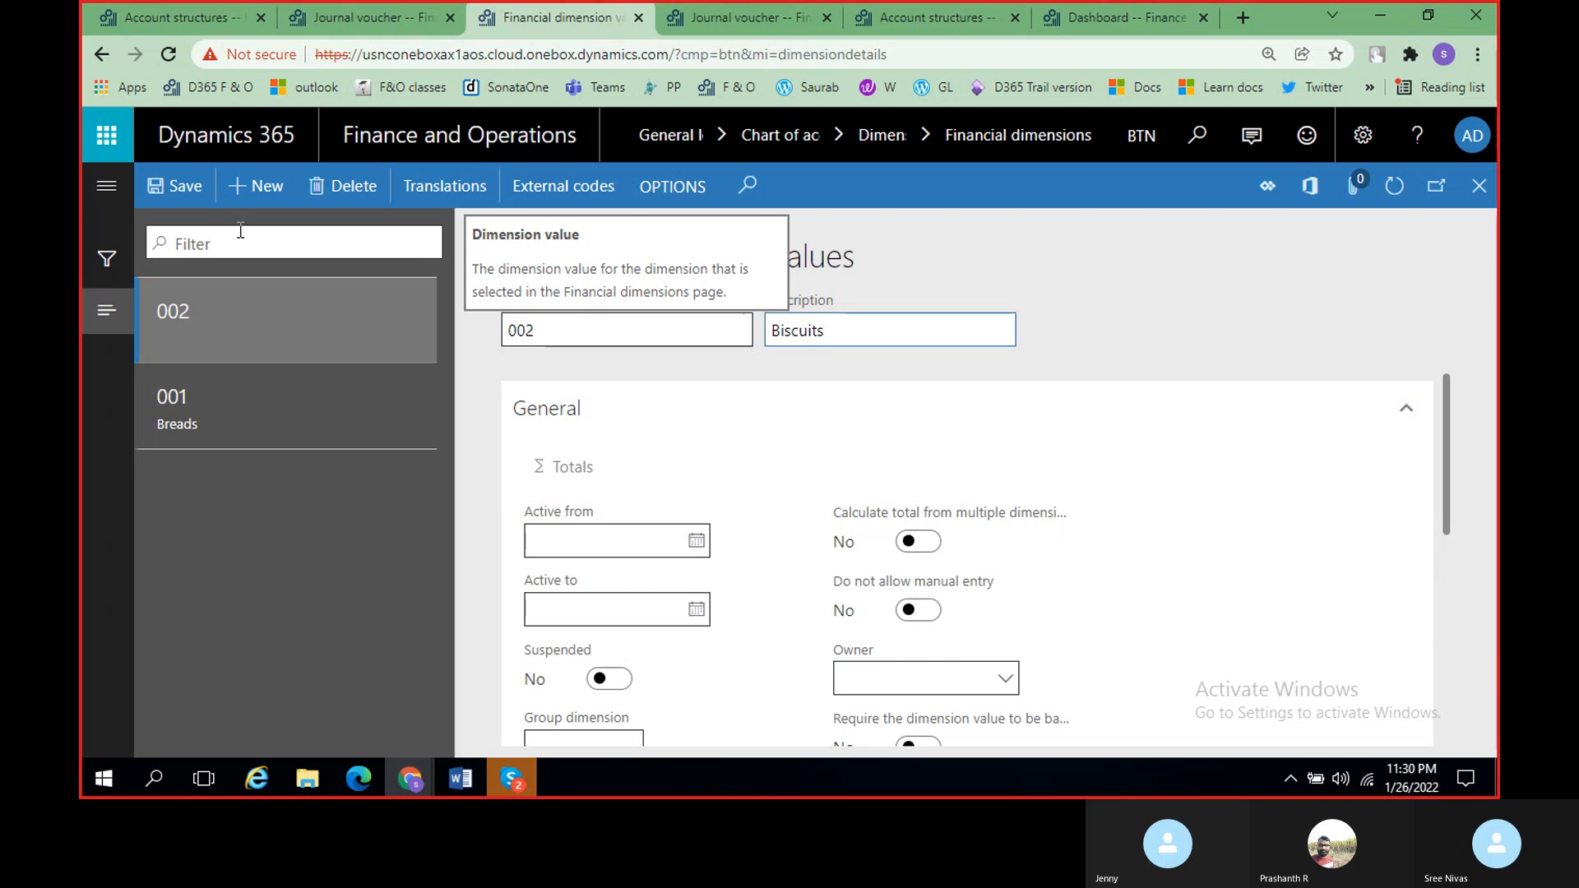
Step: Create the BritanniaProducts dimension value 003 with the description Milkproducts and save the values
left_click(283, 194)
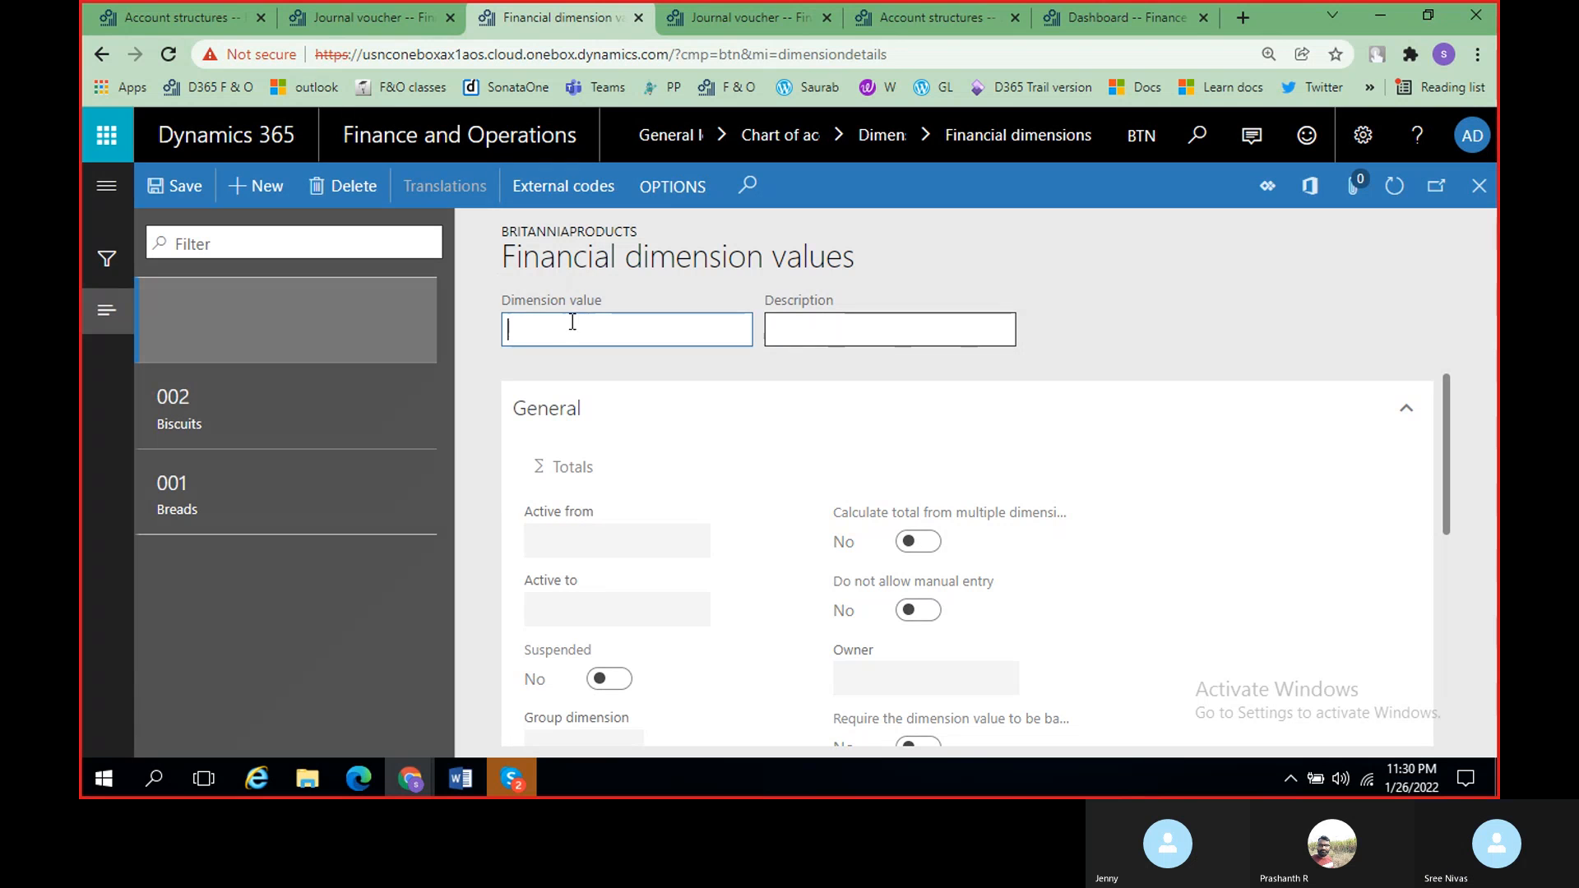
type("003")
key("Tab")
type("Milkproducts")
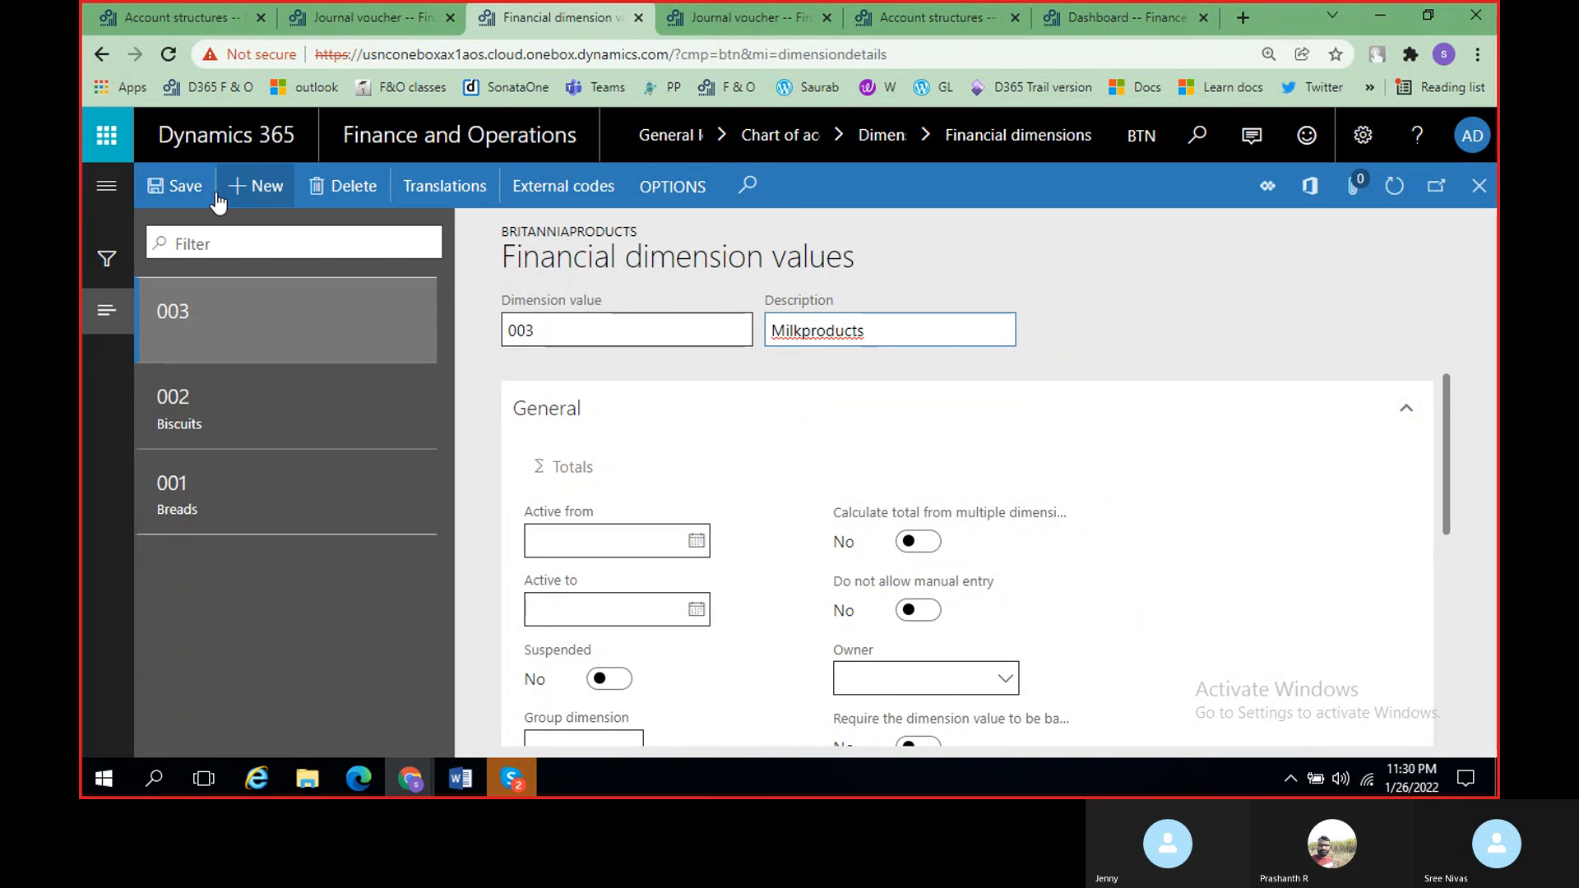
left_click(174, 186)
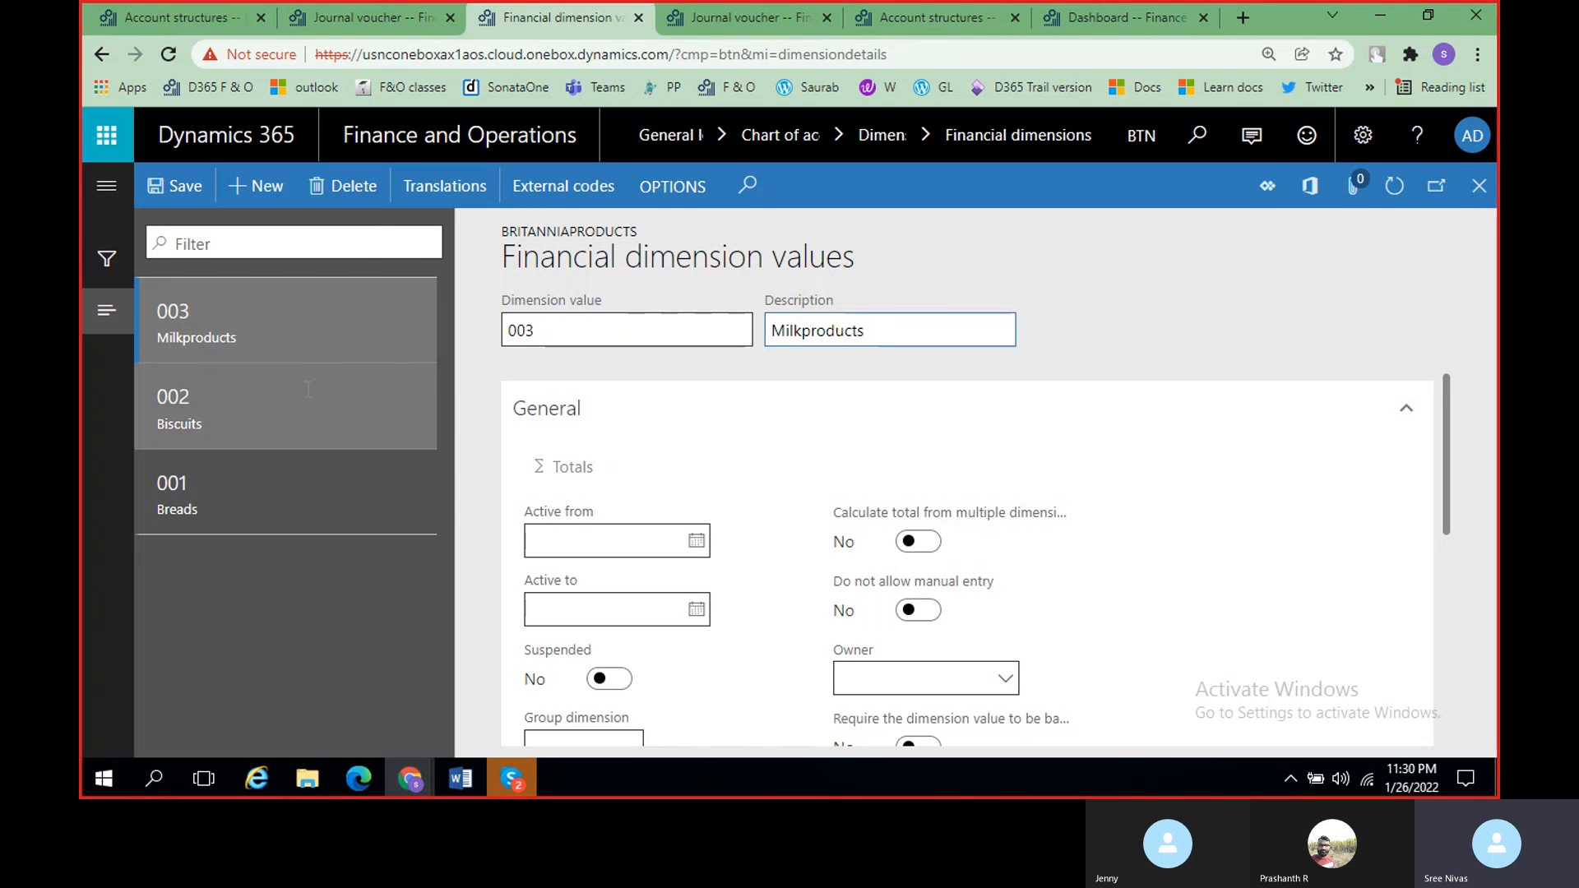
Step: Close and reopen the BritanniaProducts dimension values to review the saved list
left_click(1479, 186)
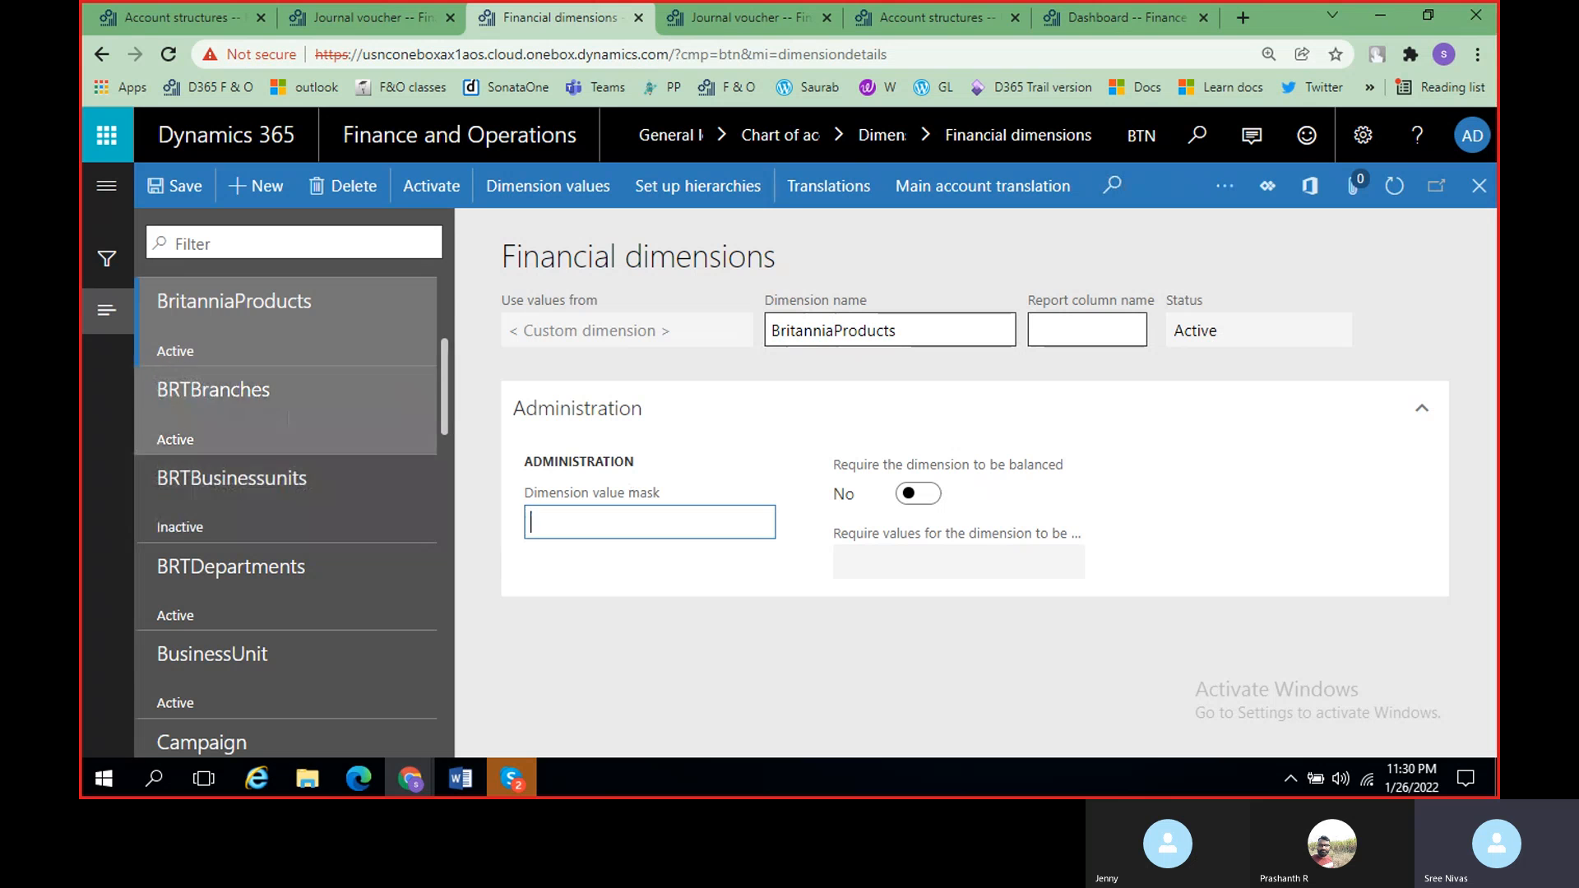
left_click(321, 340)
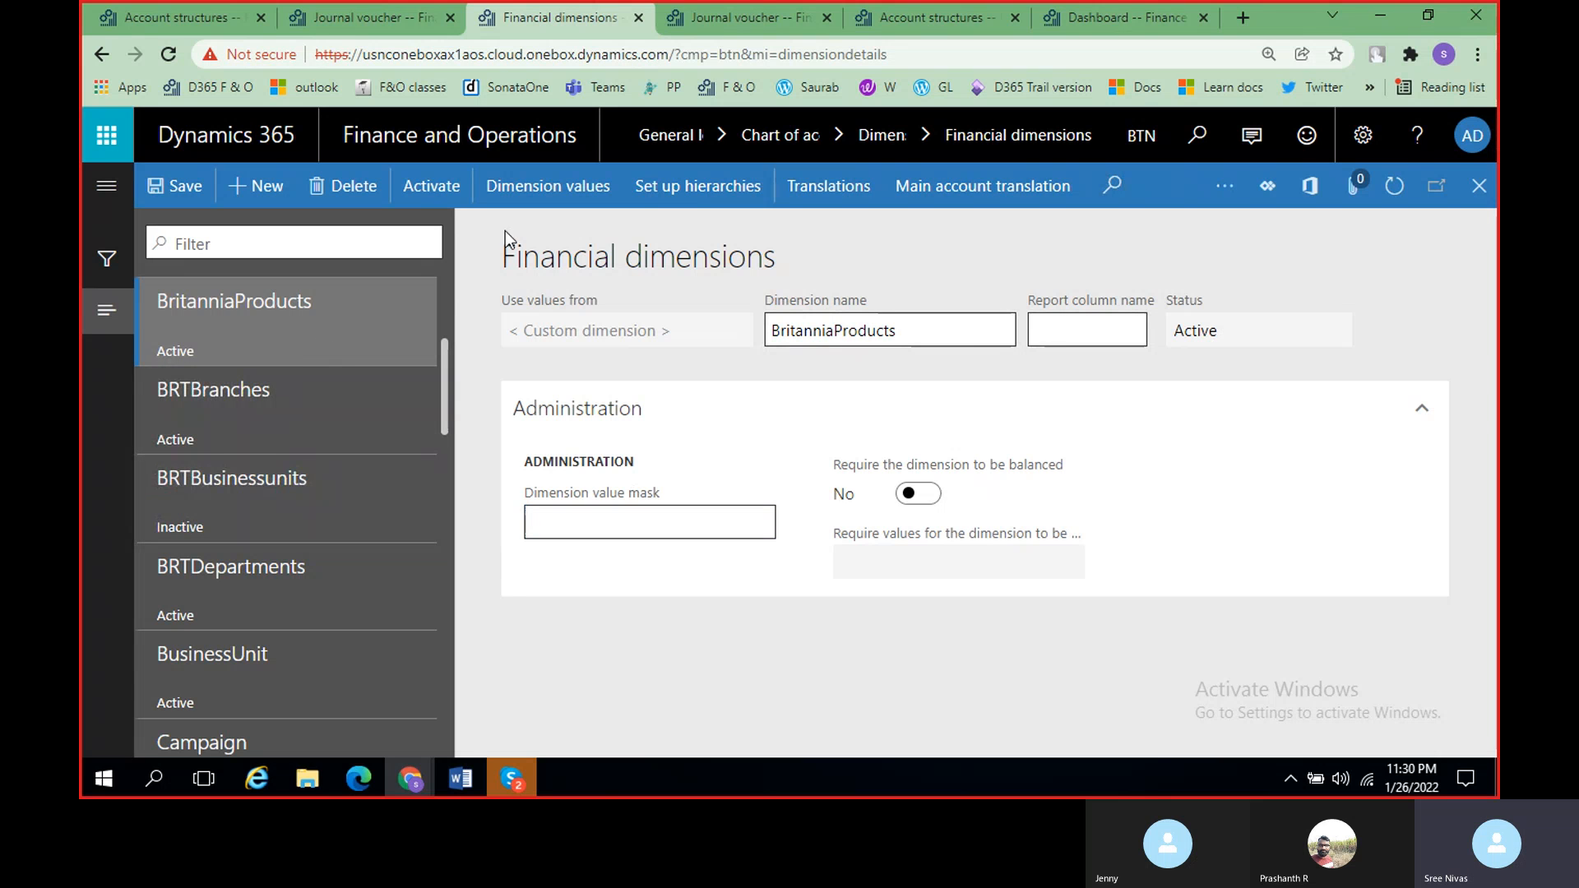
left_click(548, 186)
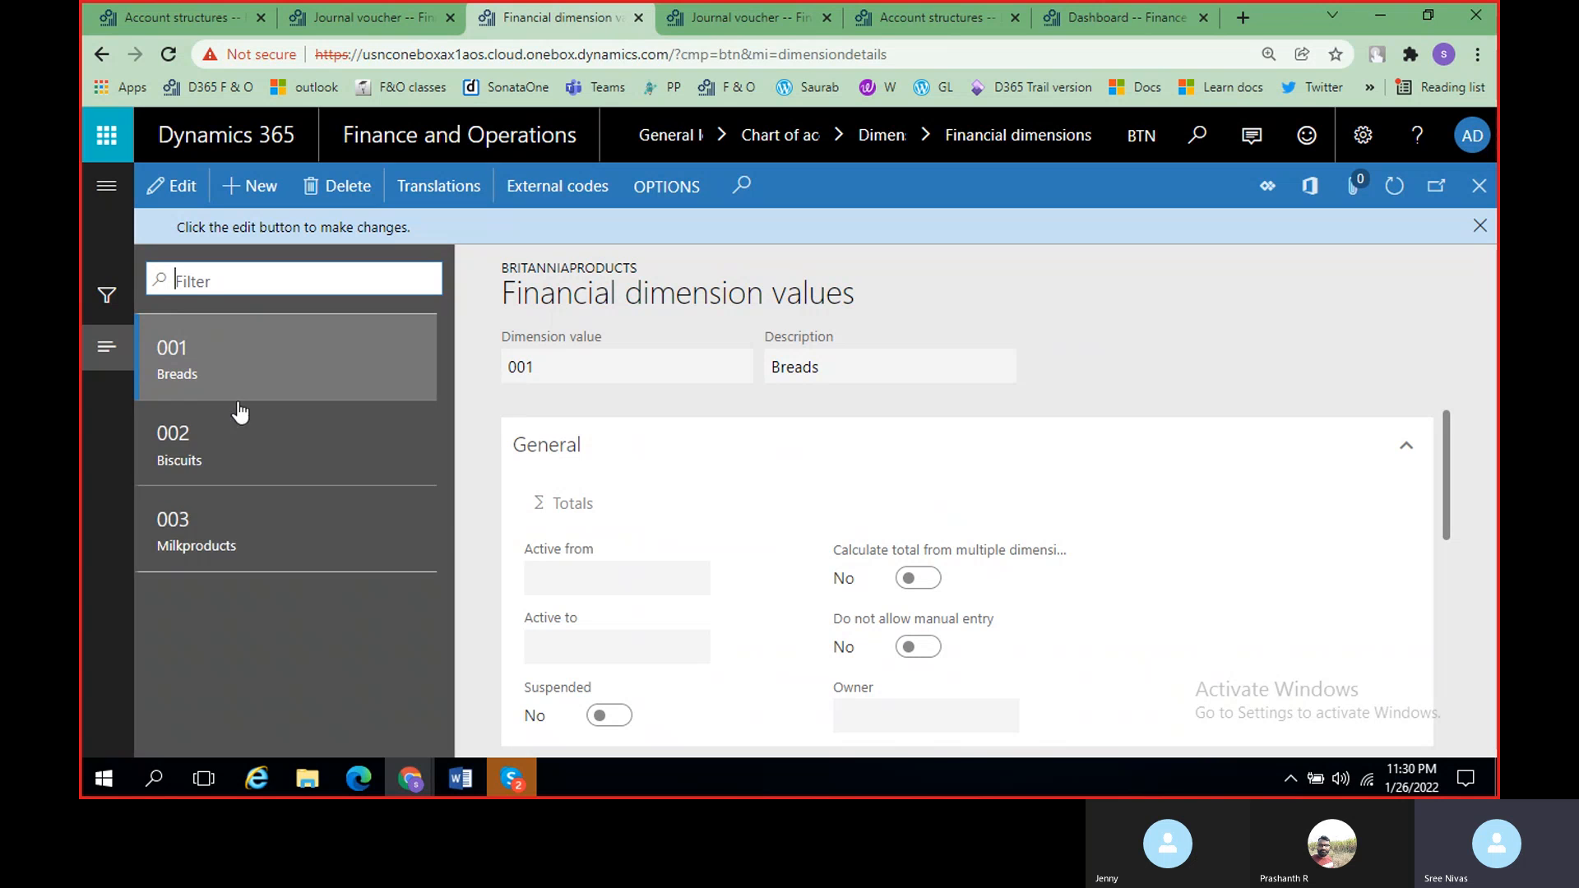
Step: Set the allowed BritanniaProducts value in the BRT P/L account structure to 001, and check the demf journal voucher's account
left_click(195, 28)
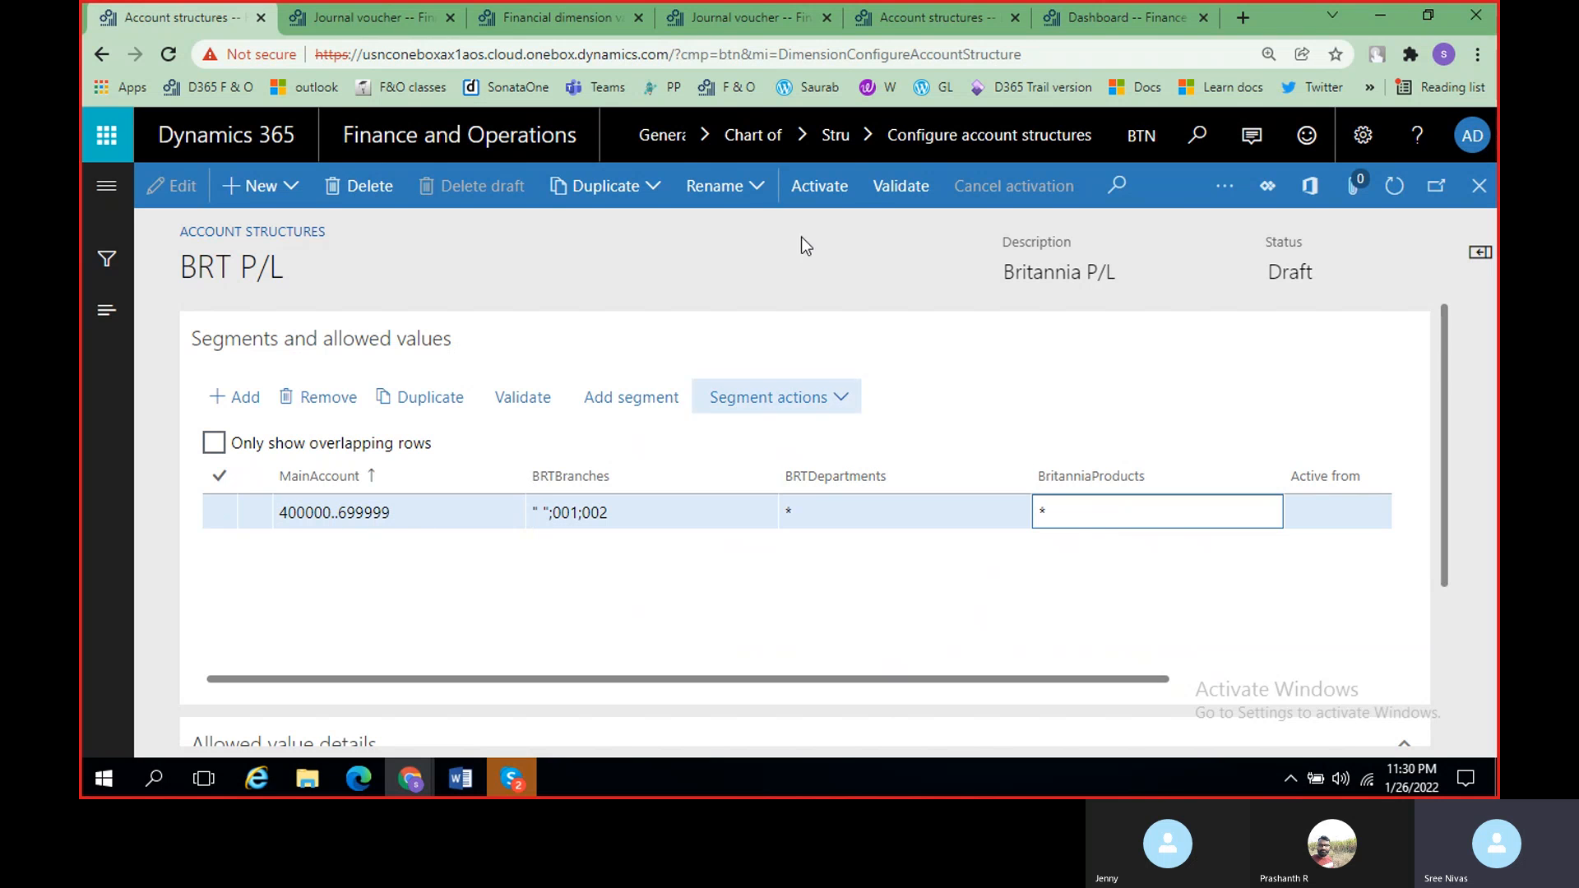
left_click(1077, 514)
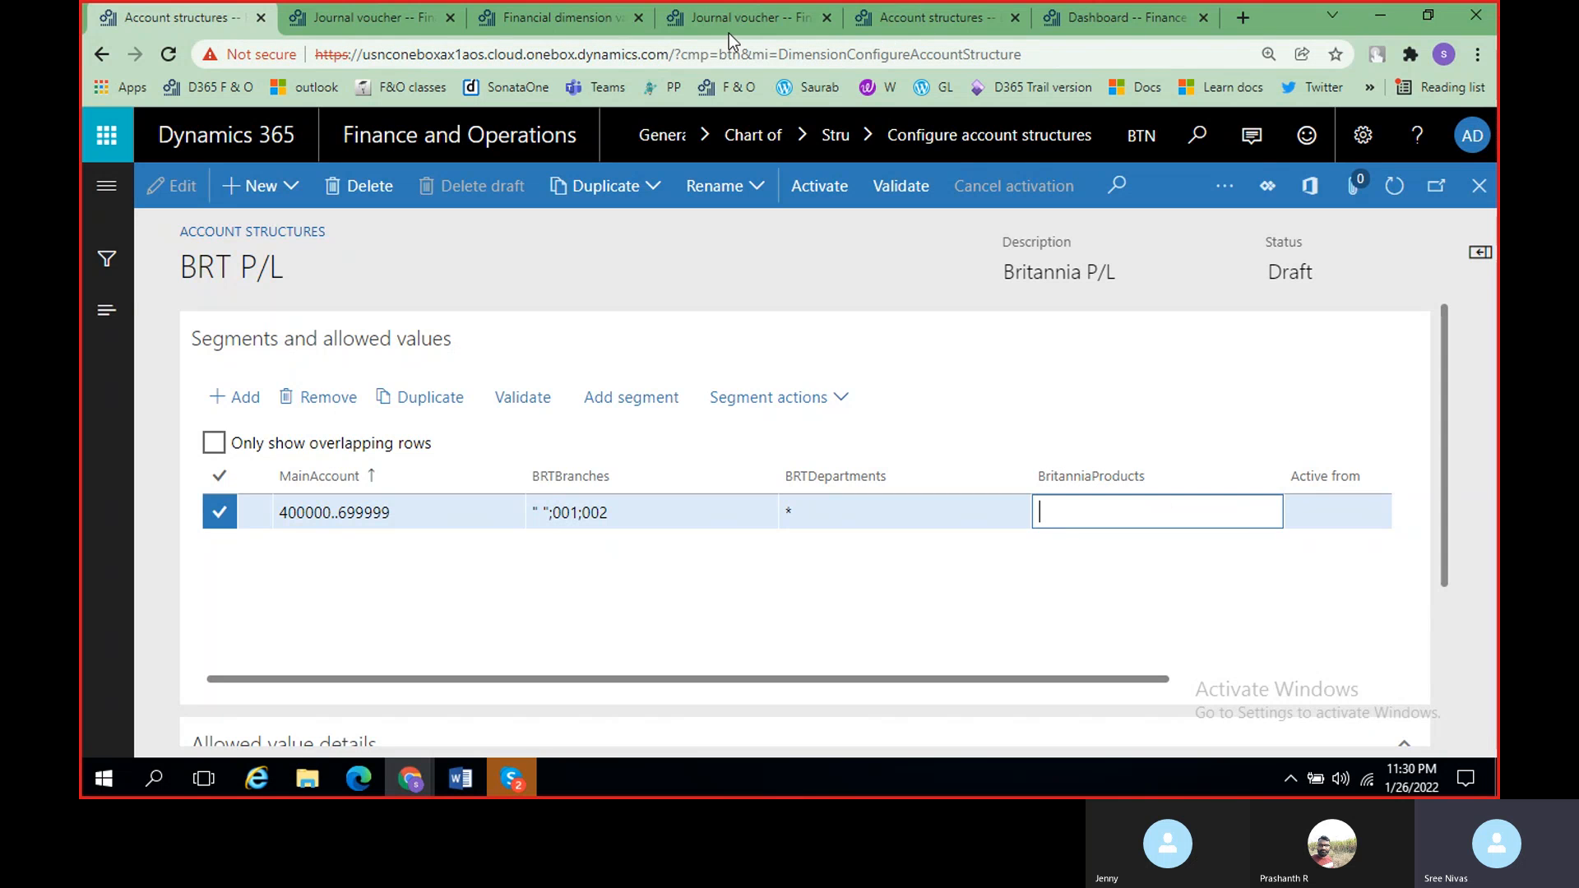
left_click(548, 18)
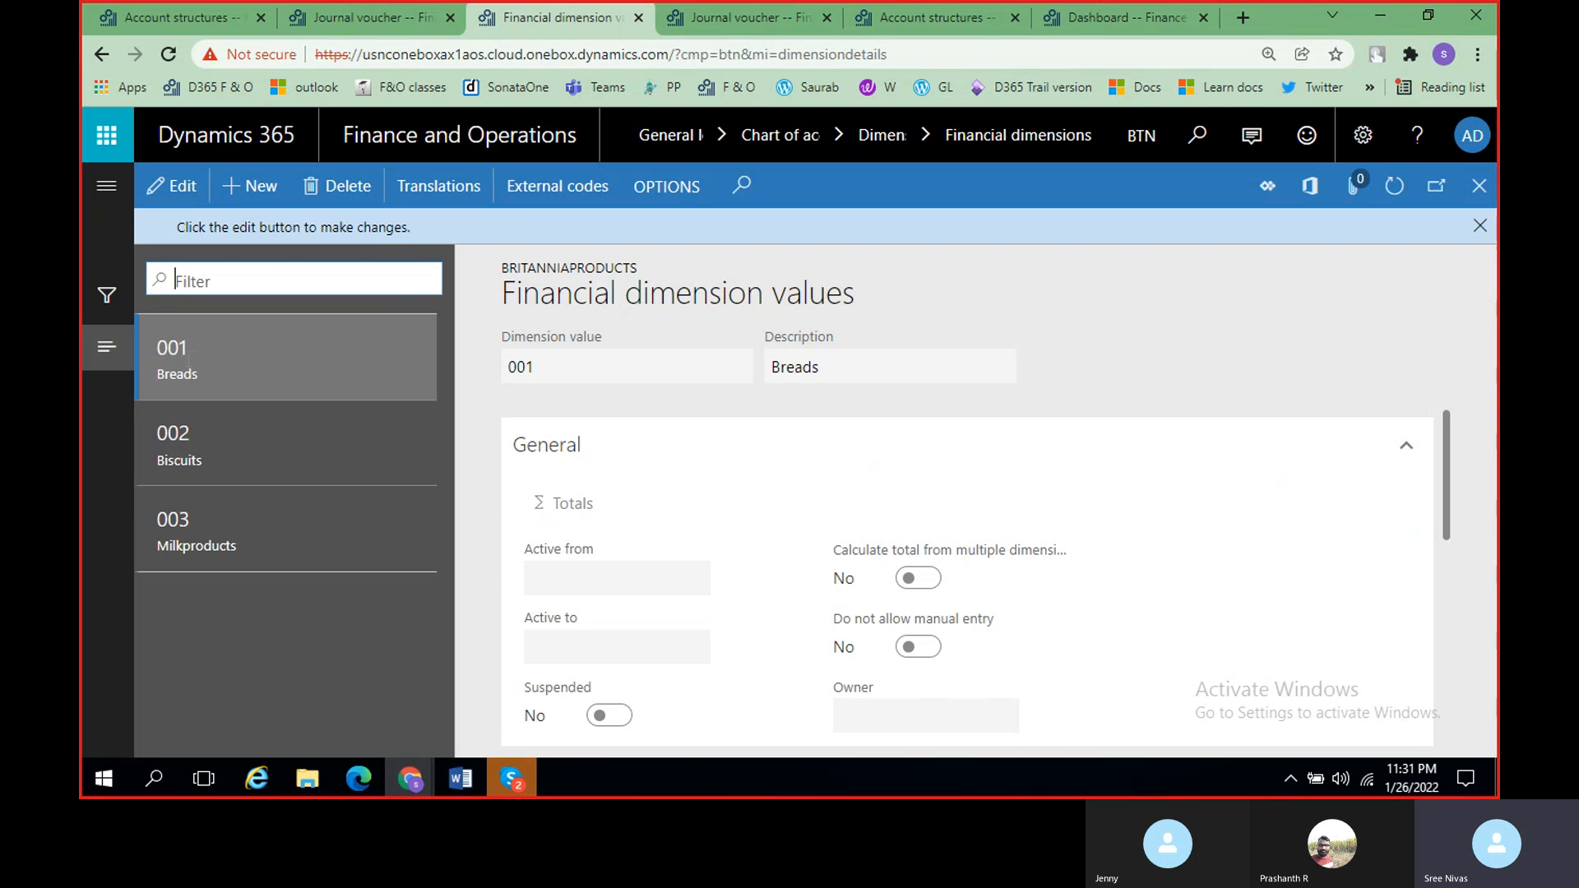
left_click(116, 19)
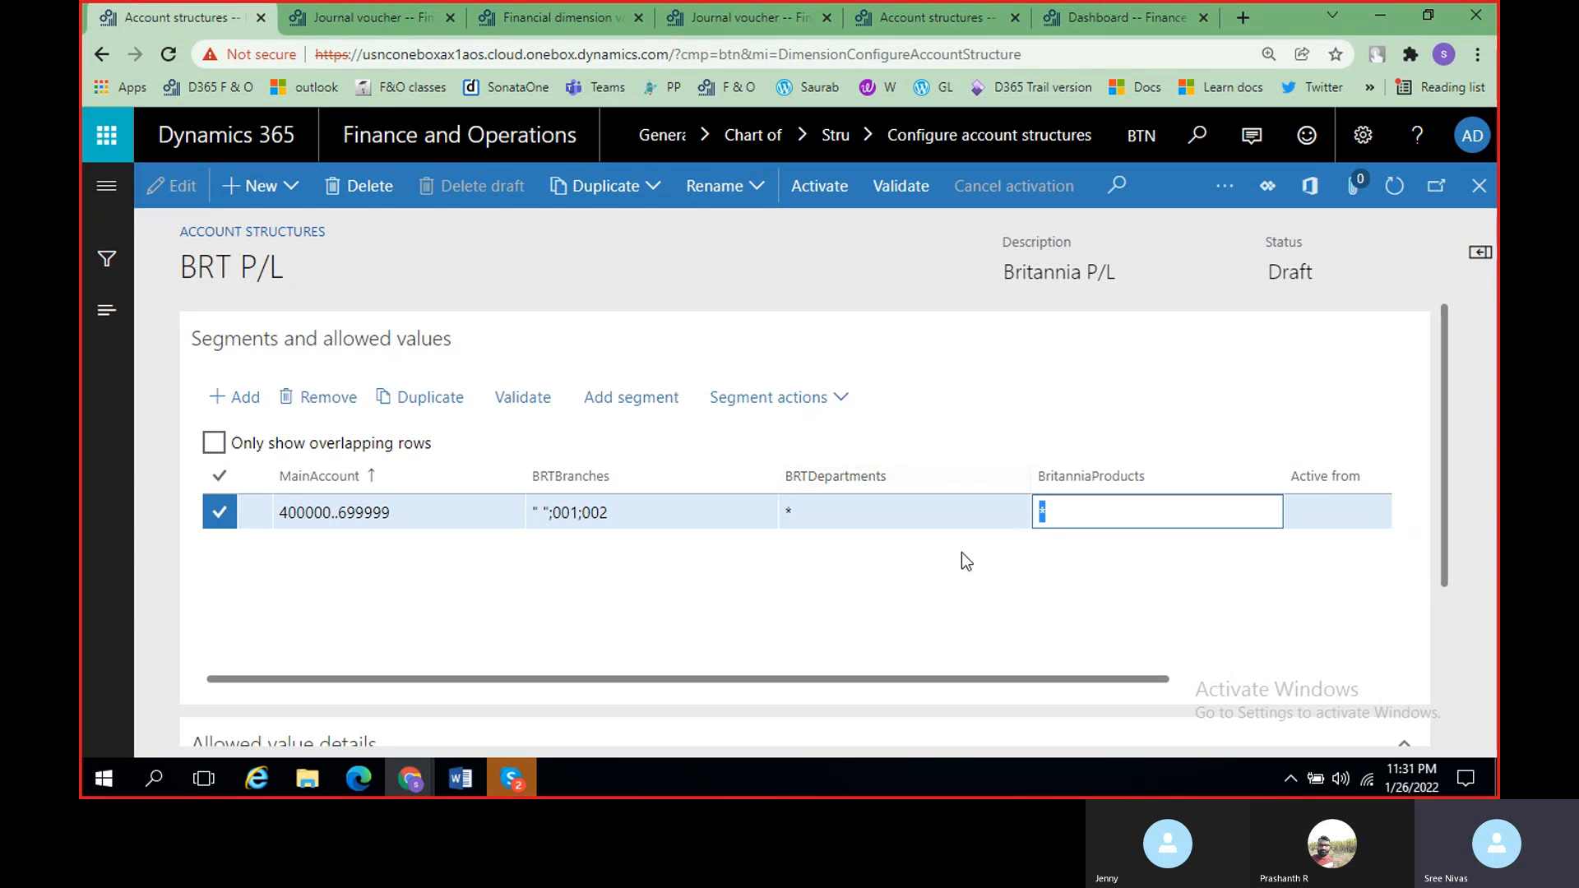
key("BackSpace")
type("001")
left_click(788, 12)
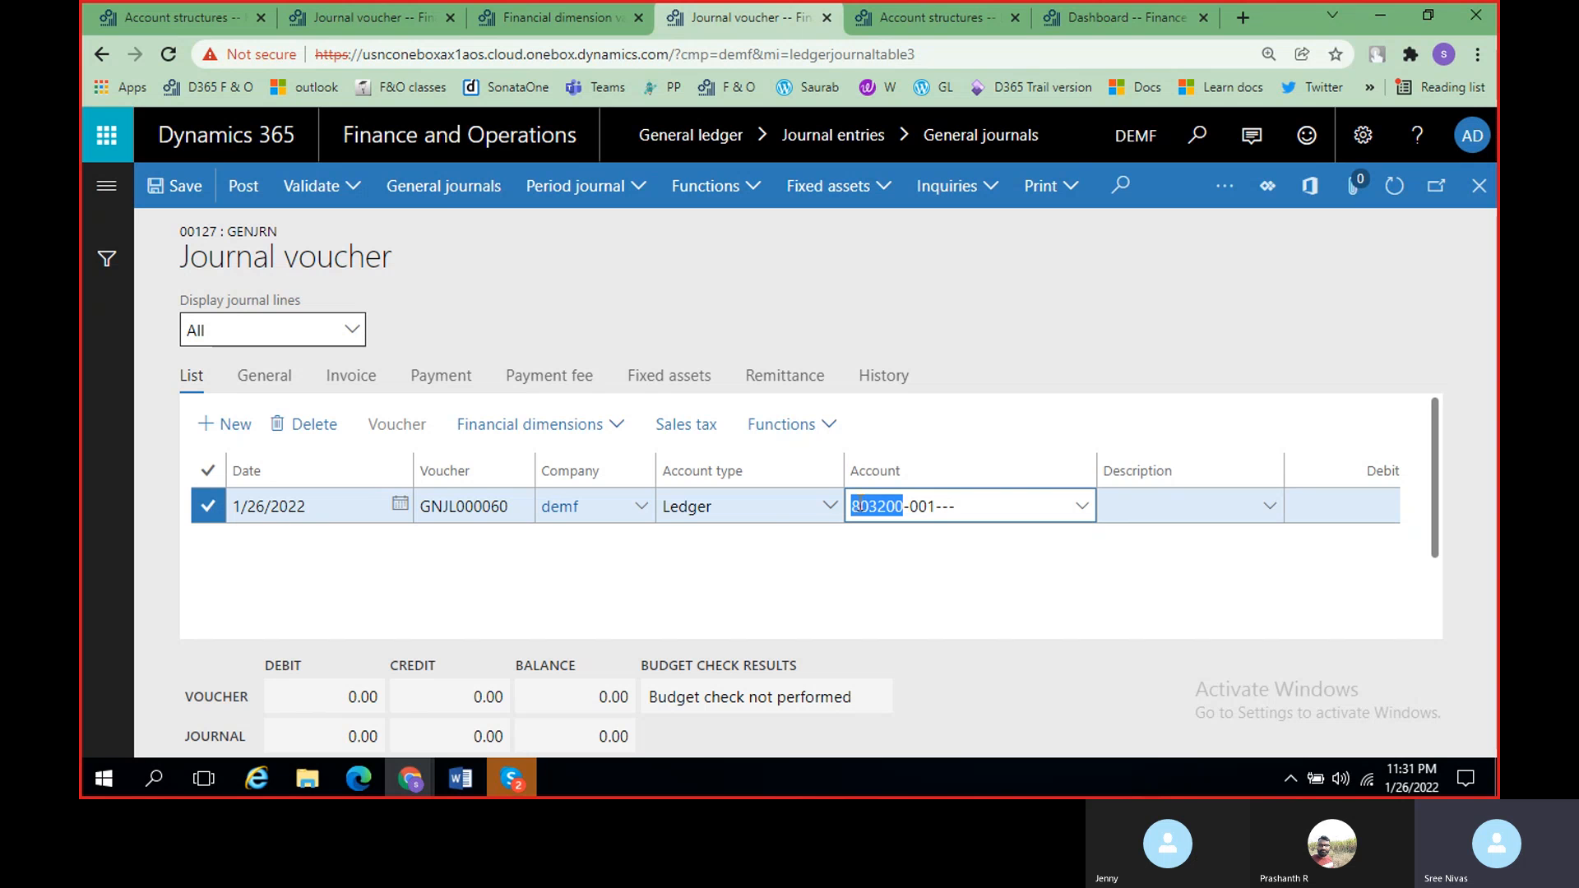
left_click(189, 28)
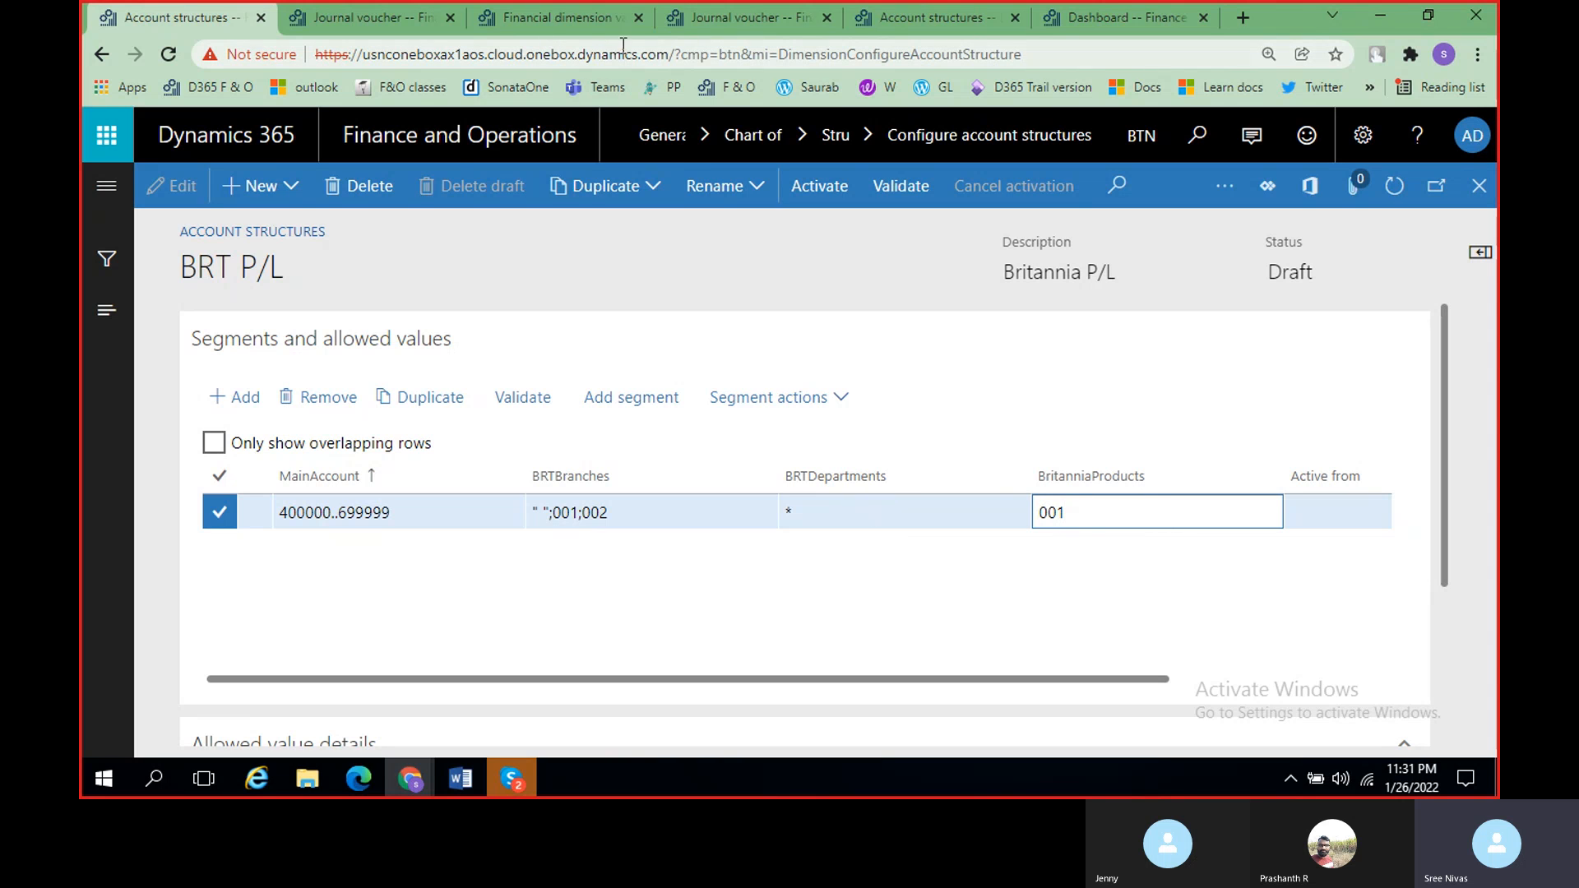
Step: Review the BritanniaProducts dimension values and the allowed value details of the 400000..699999 row in the BRT P/L structure
left_click(567, 17)
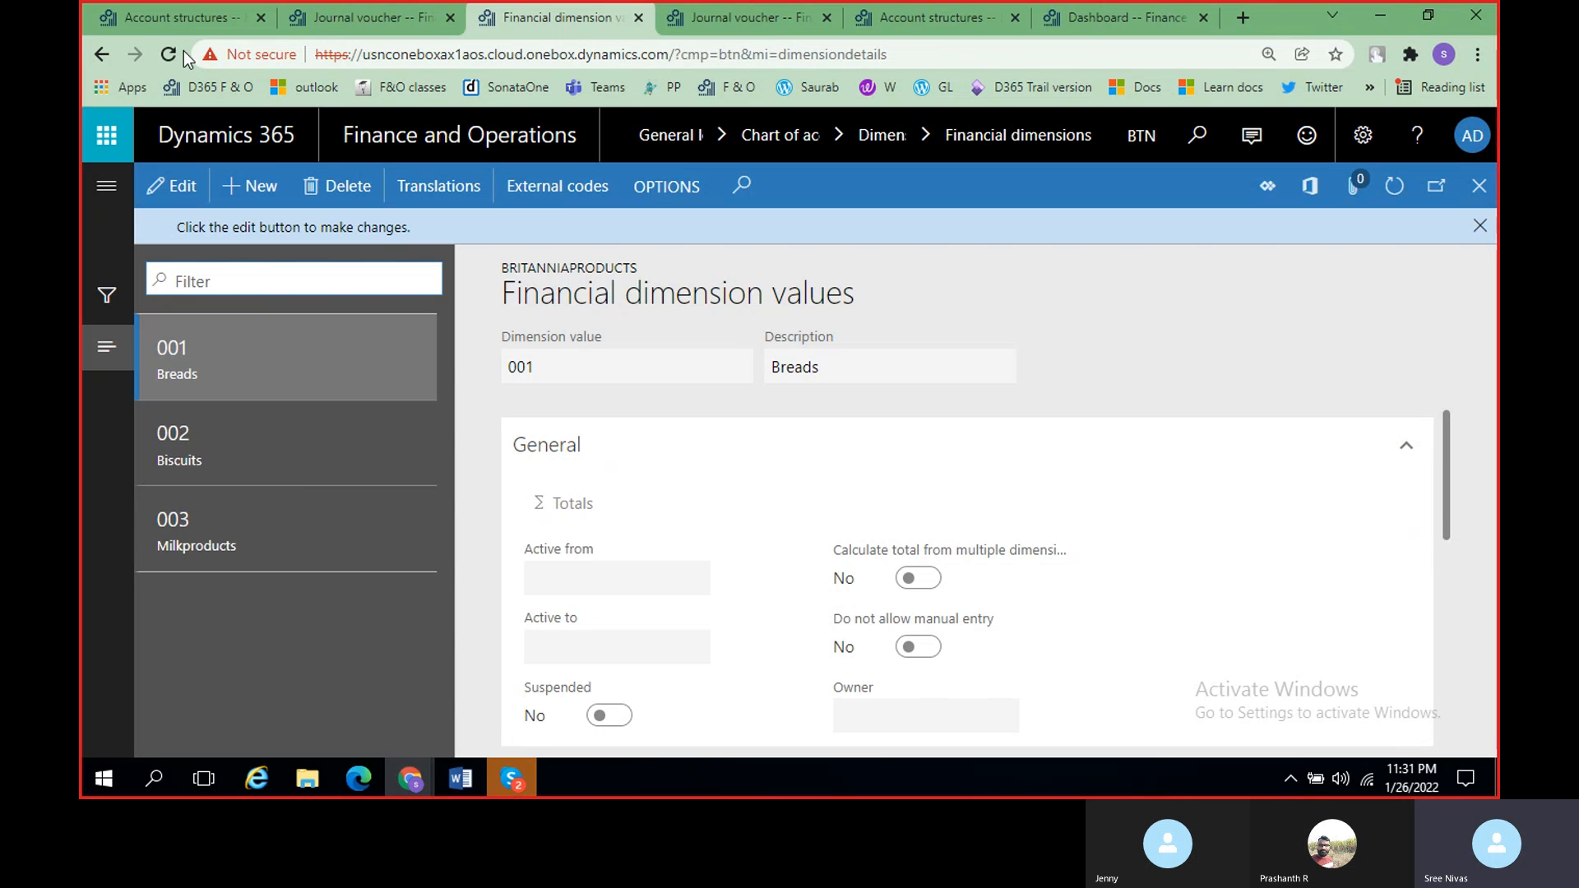
left_click(164, 22)
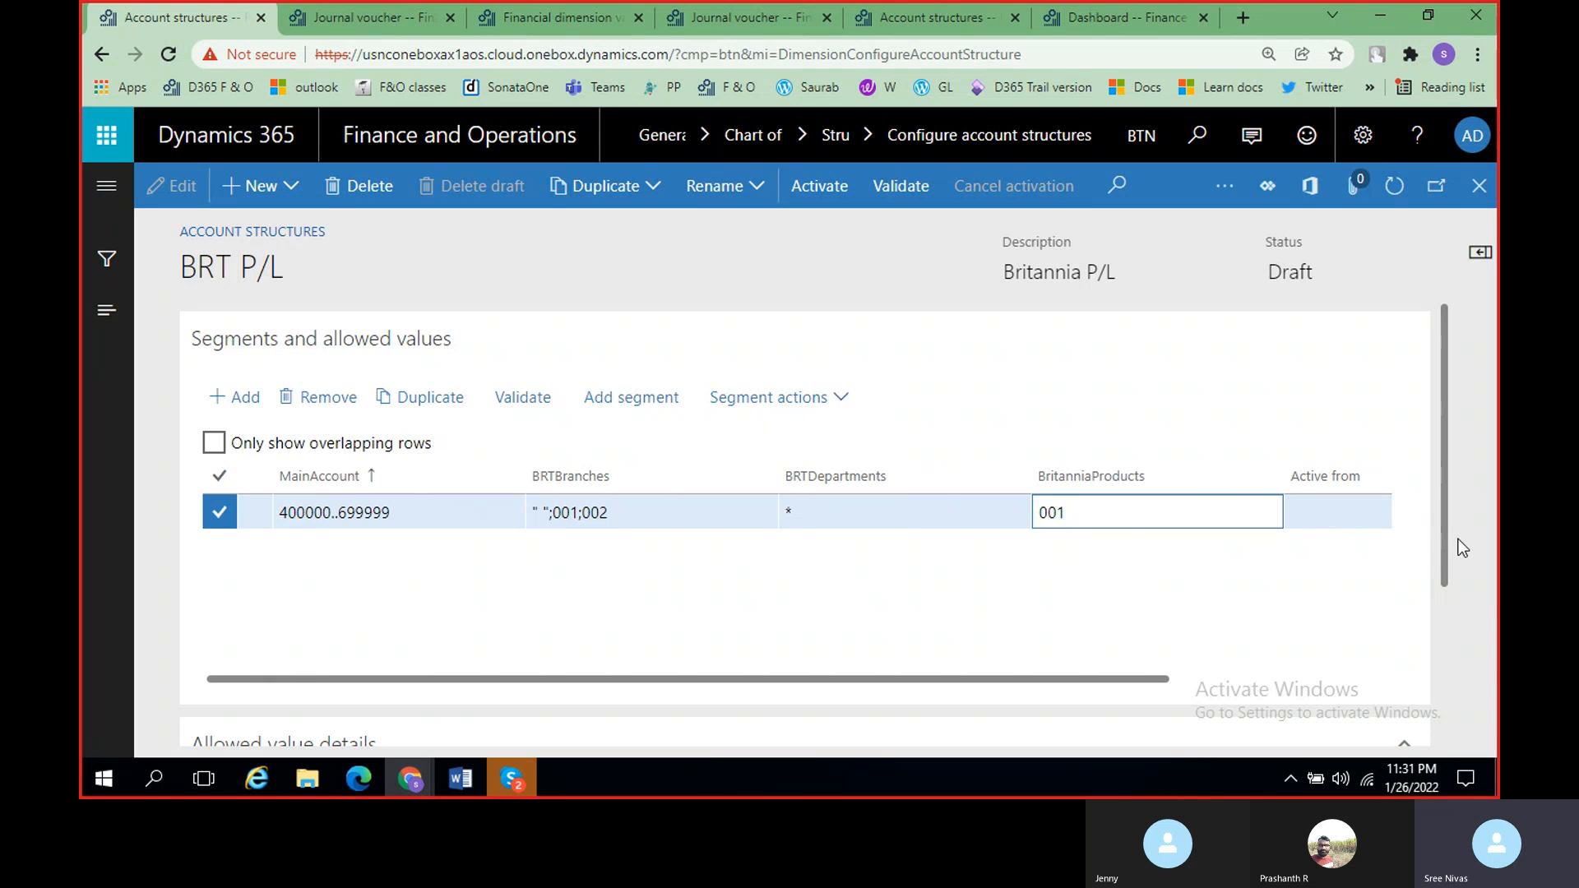
left_click_drag(1448, 541, 1441, 723)
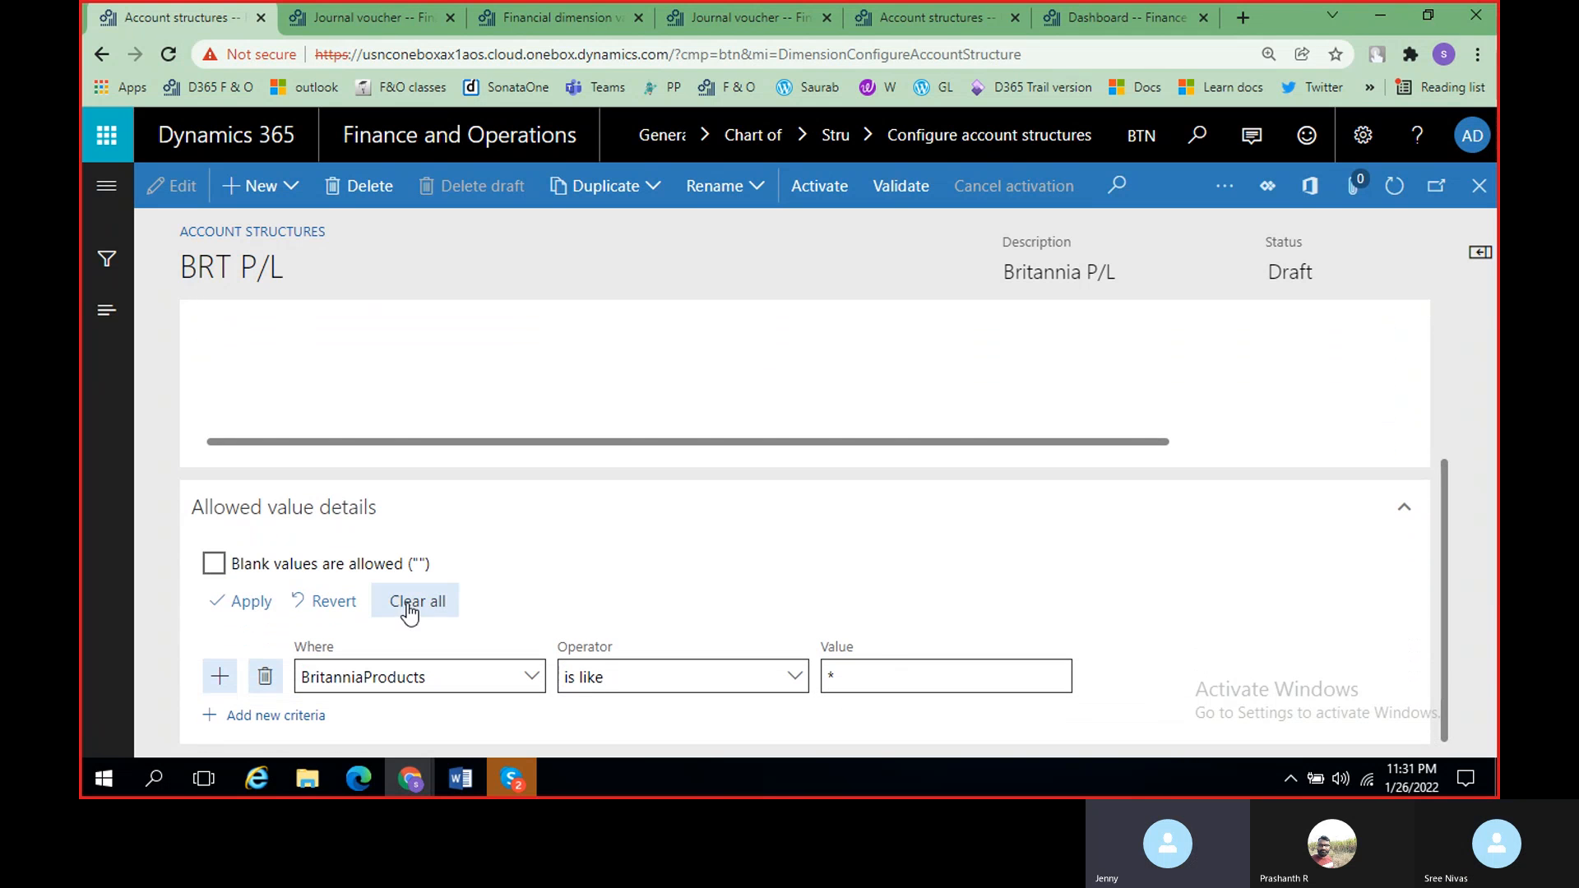
scroll(576, 554, "up", 3)
scroll(374, 581, "right", 3)
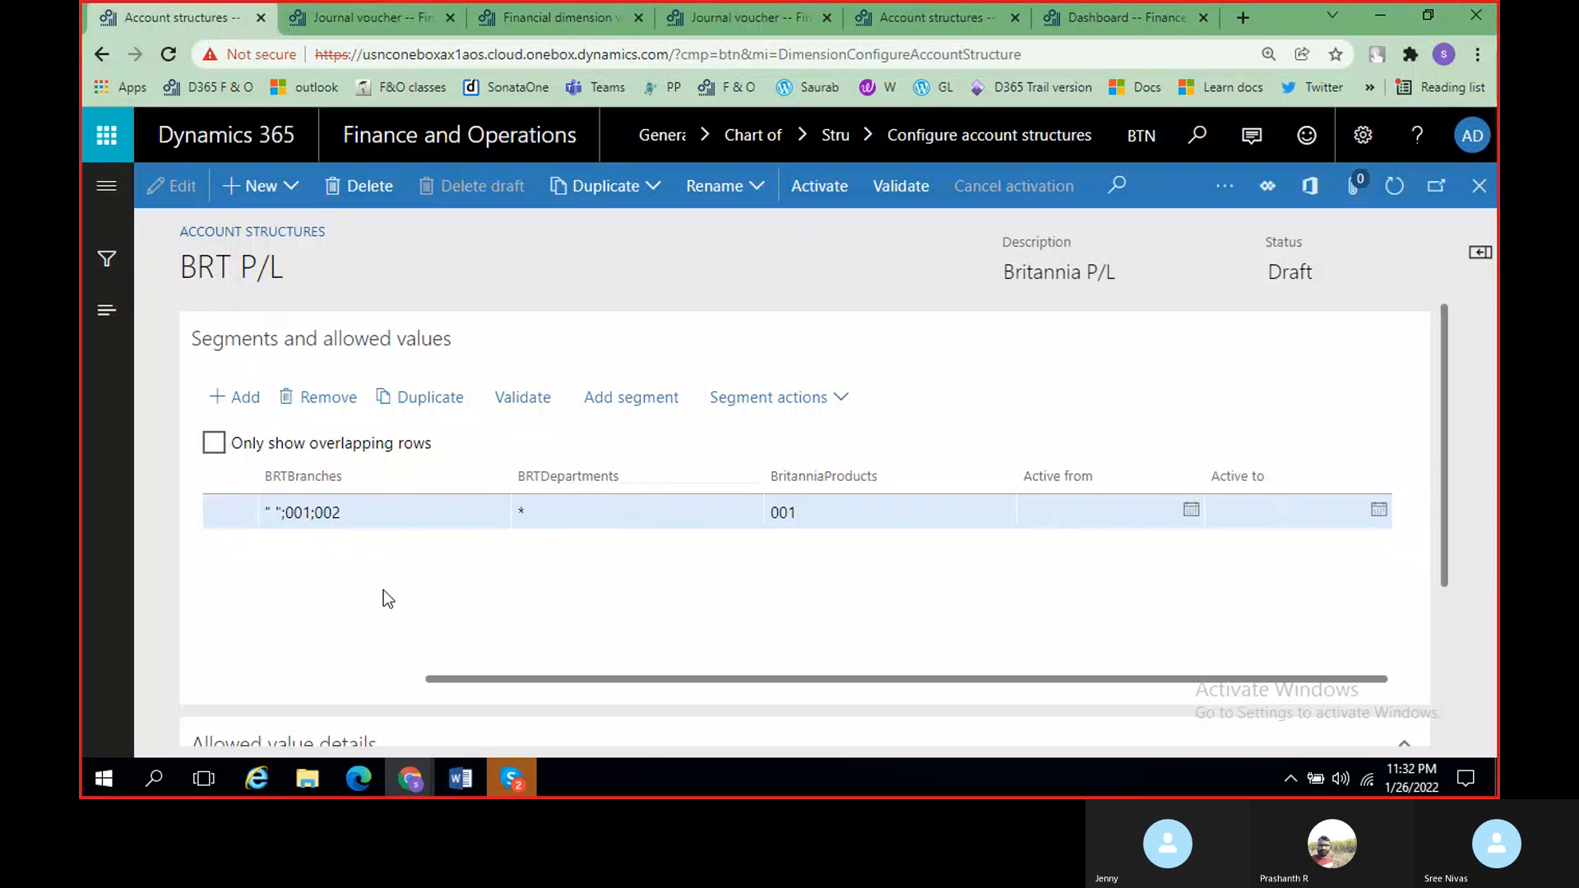
scroll(383, 590, "left", 3)
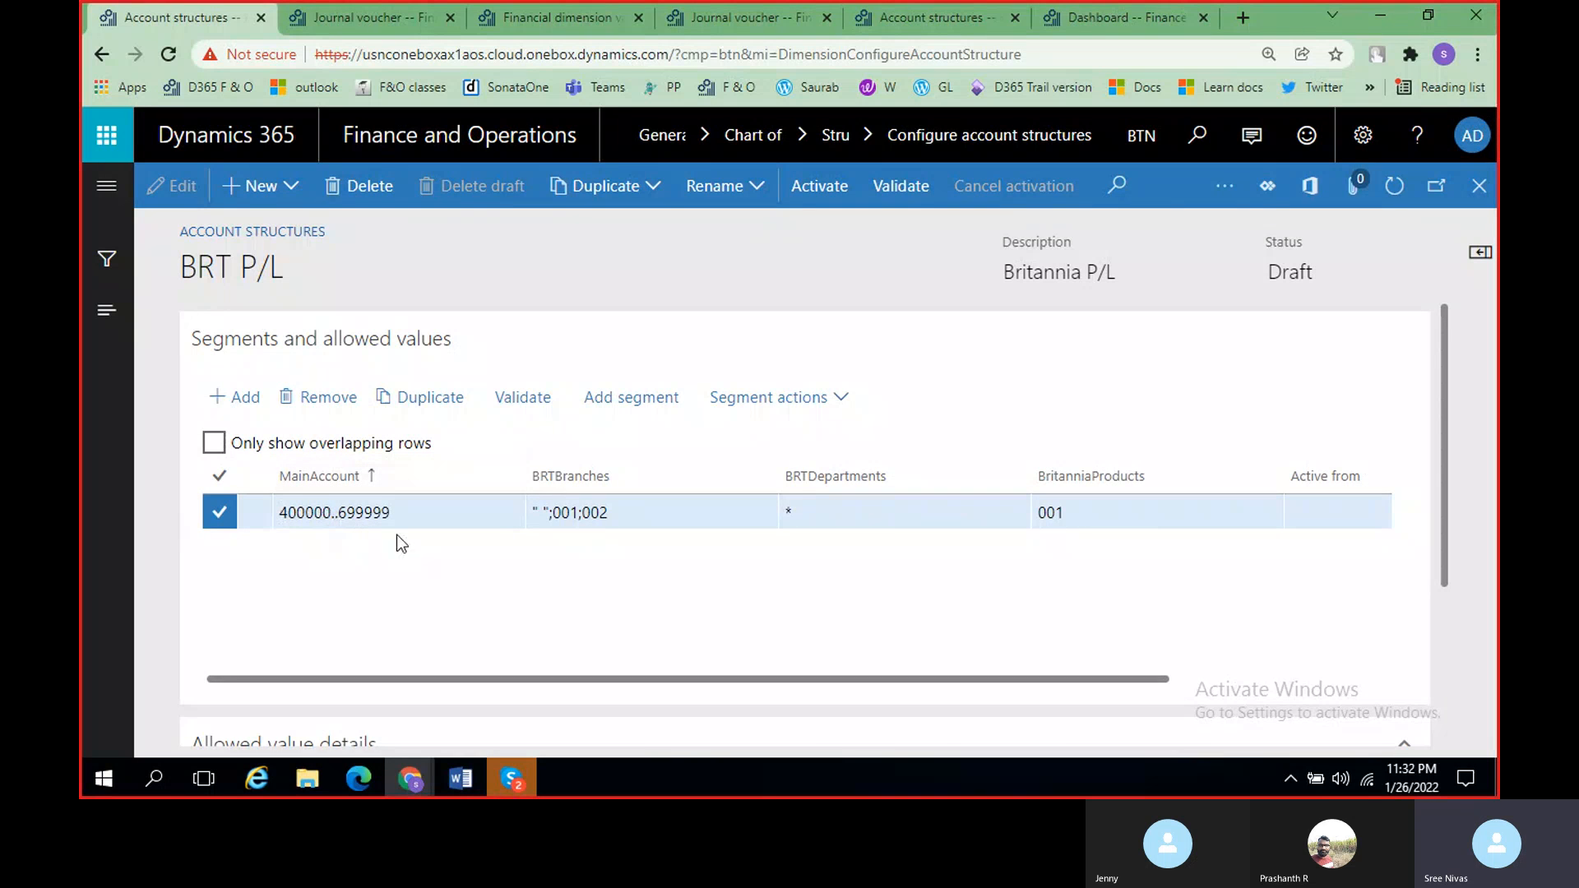
Step: Add a segment row for the revenue accounts with MainAccount 400000..499999, checking the range in the Word class notes
left_click(231, 403)
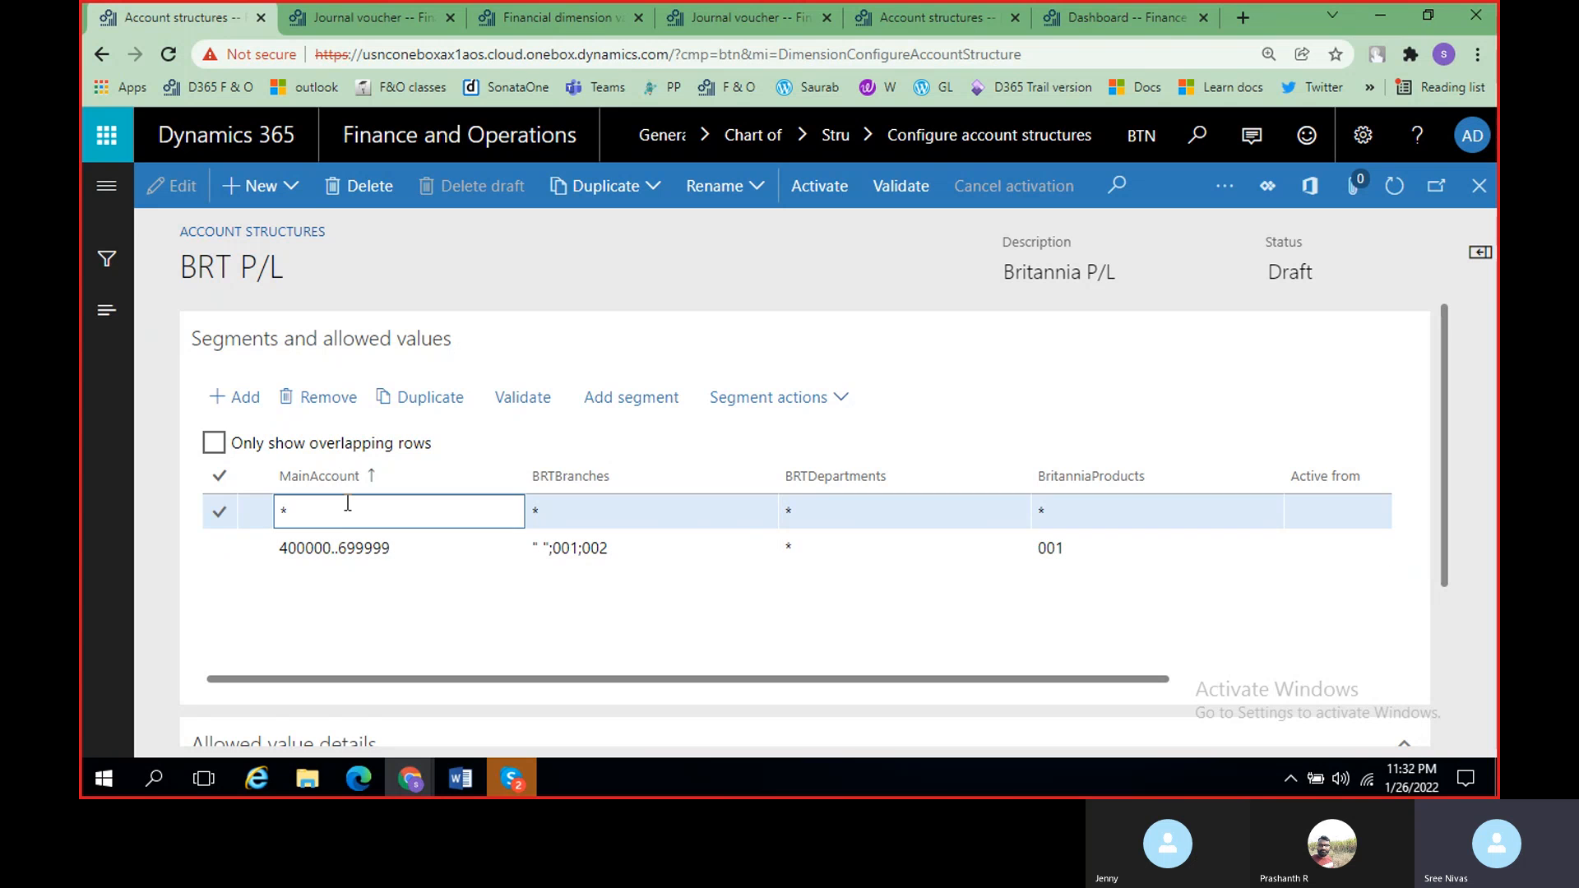
key("BackSpace")
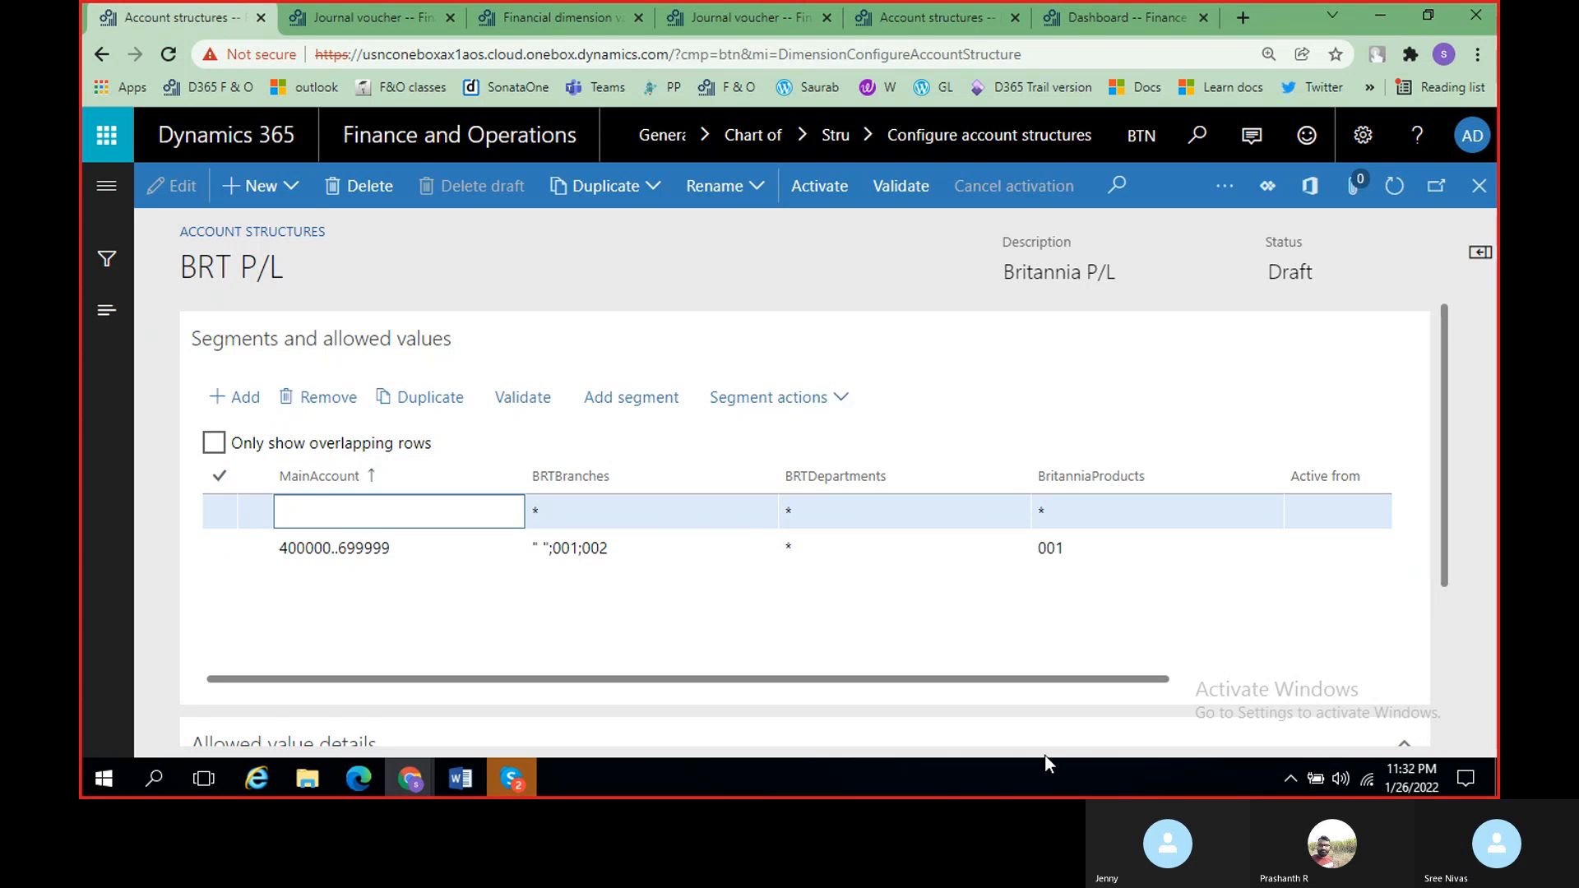
left_click(460, 778)
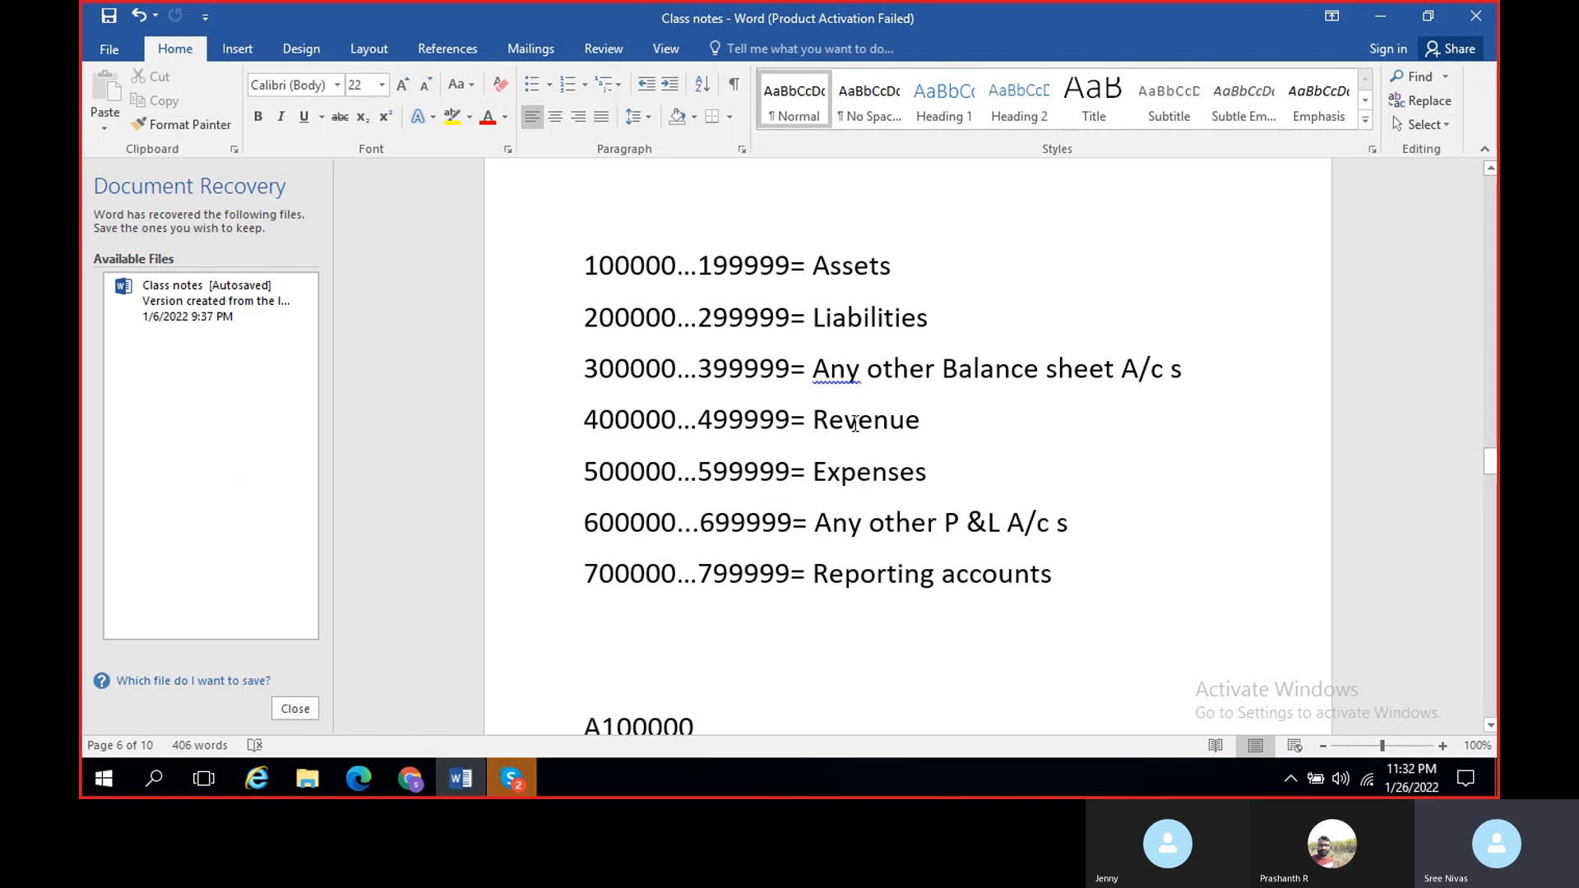
key("alt+Tab")
key("BackSpace")
type("400000..")
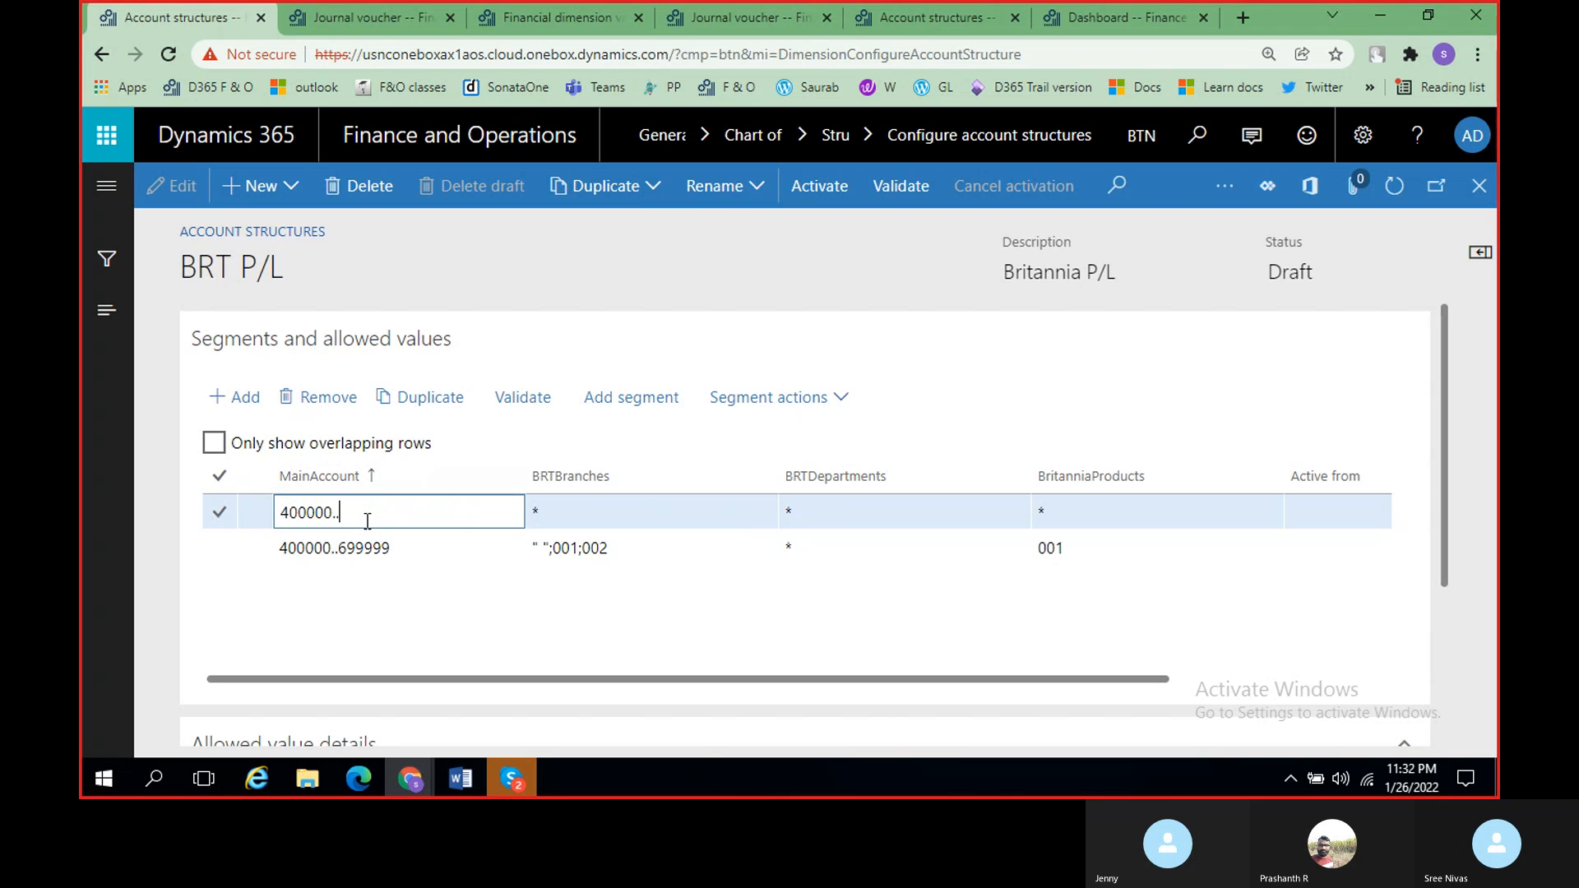
type("499999")
left_click(589, 522)
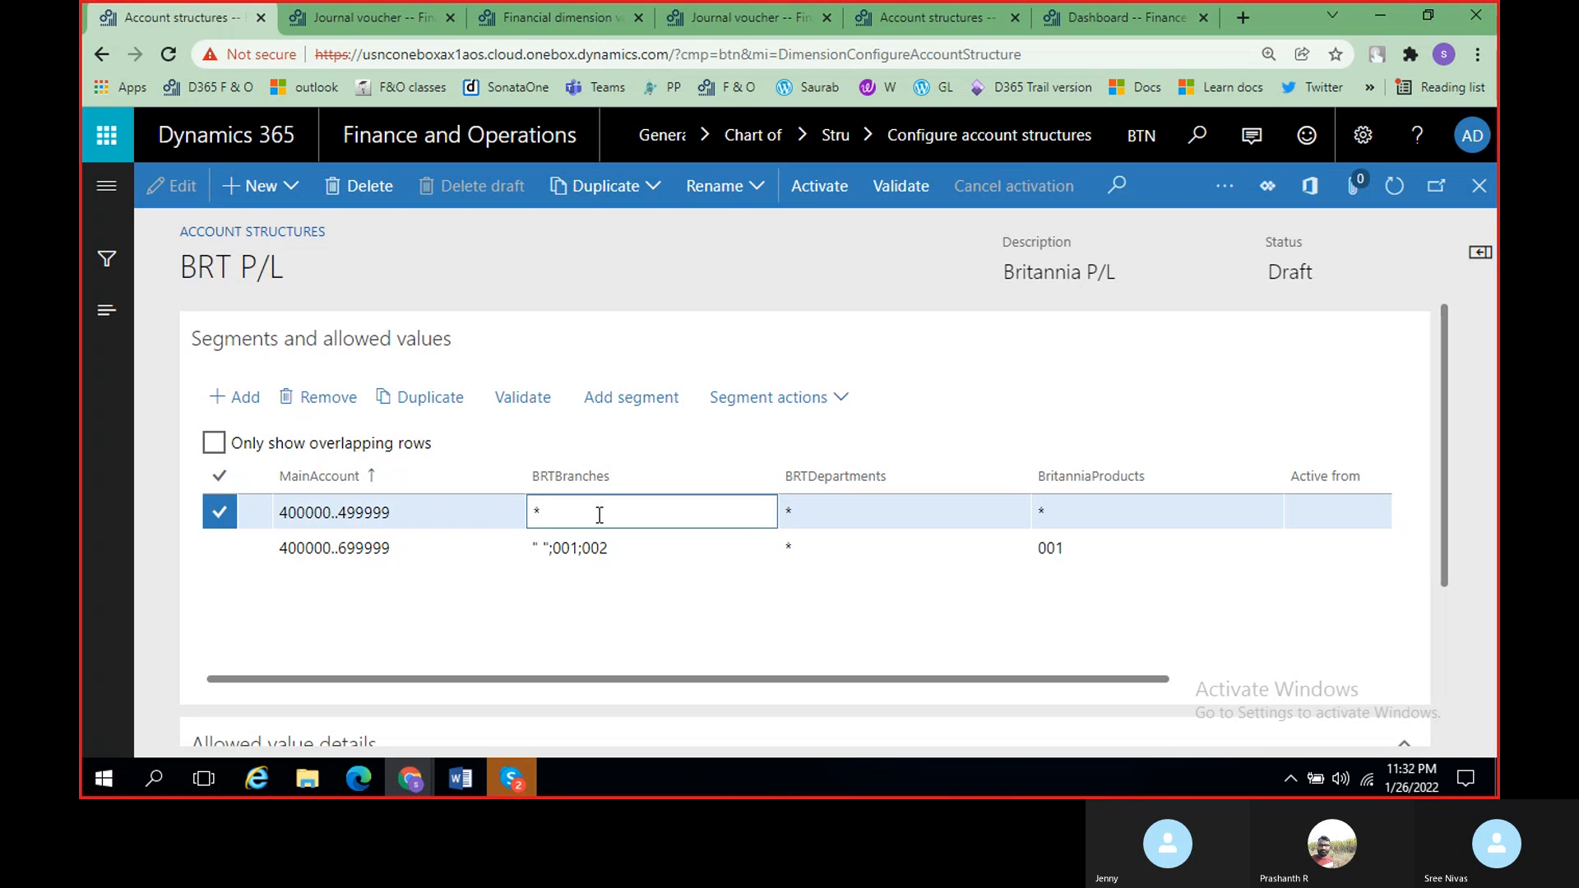
Step: Set the MainAccount range of the original 400000..699999 row to 500000..599999
left_click(230, 555)
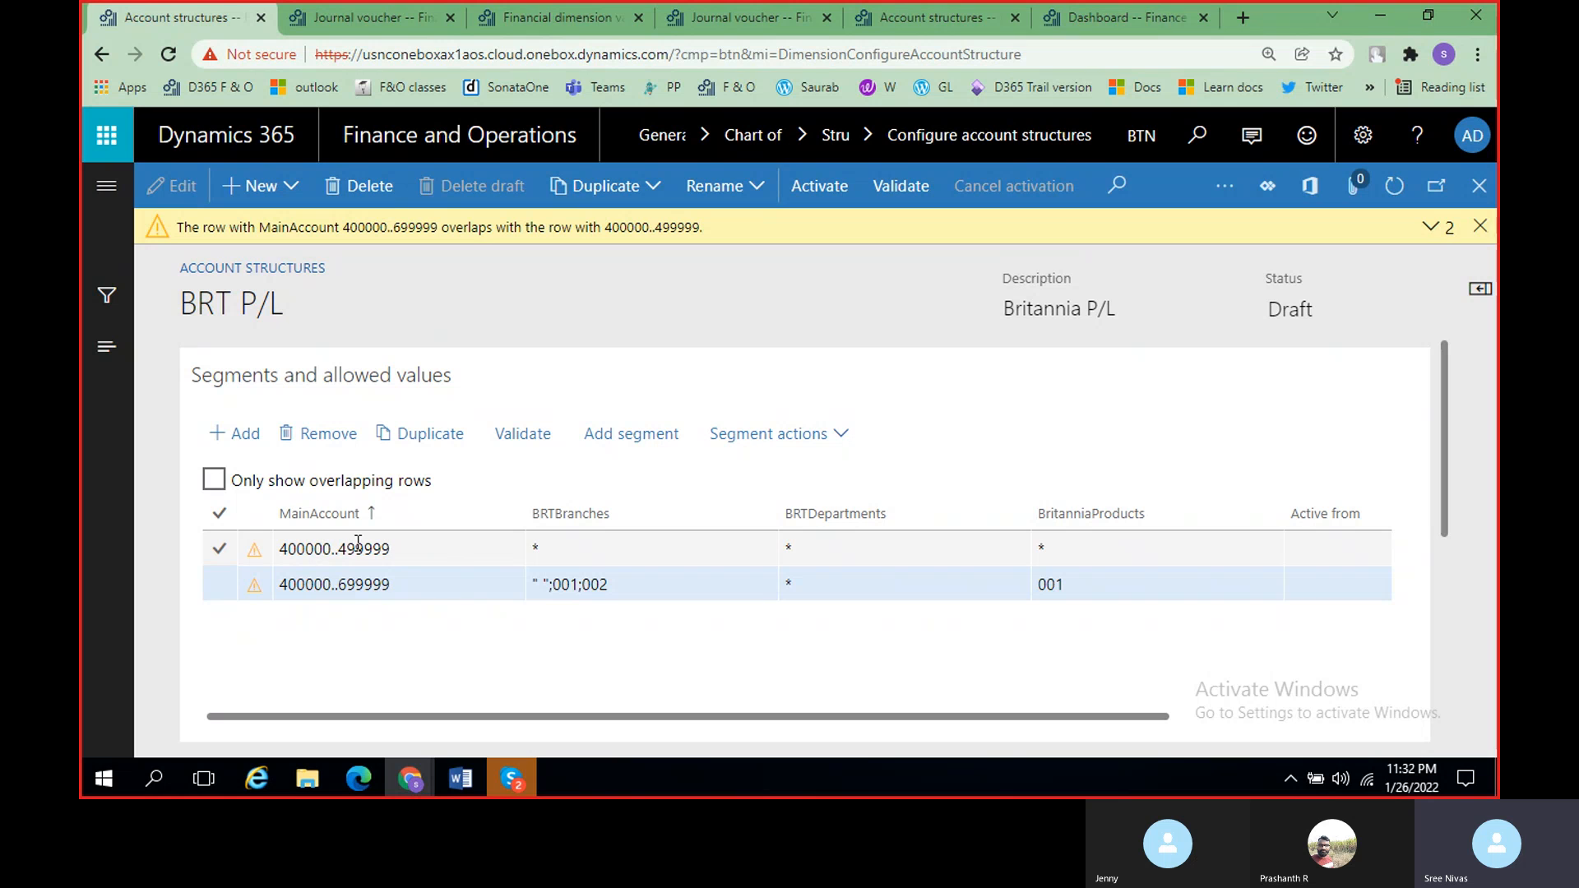
left_click(350, 584)
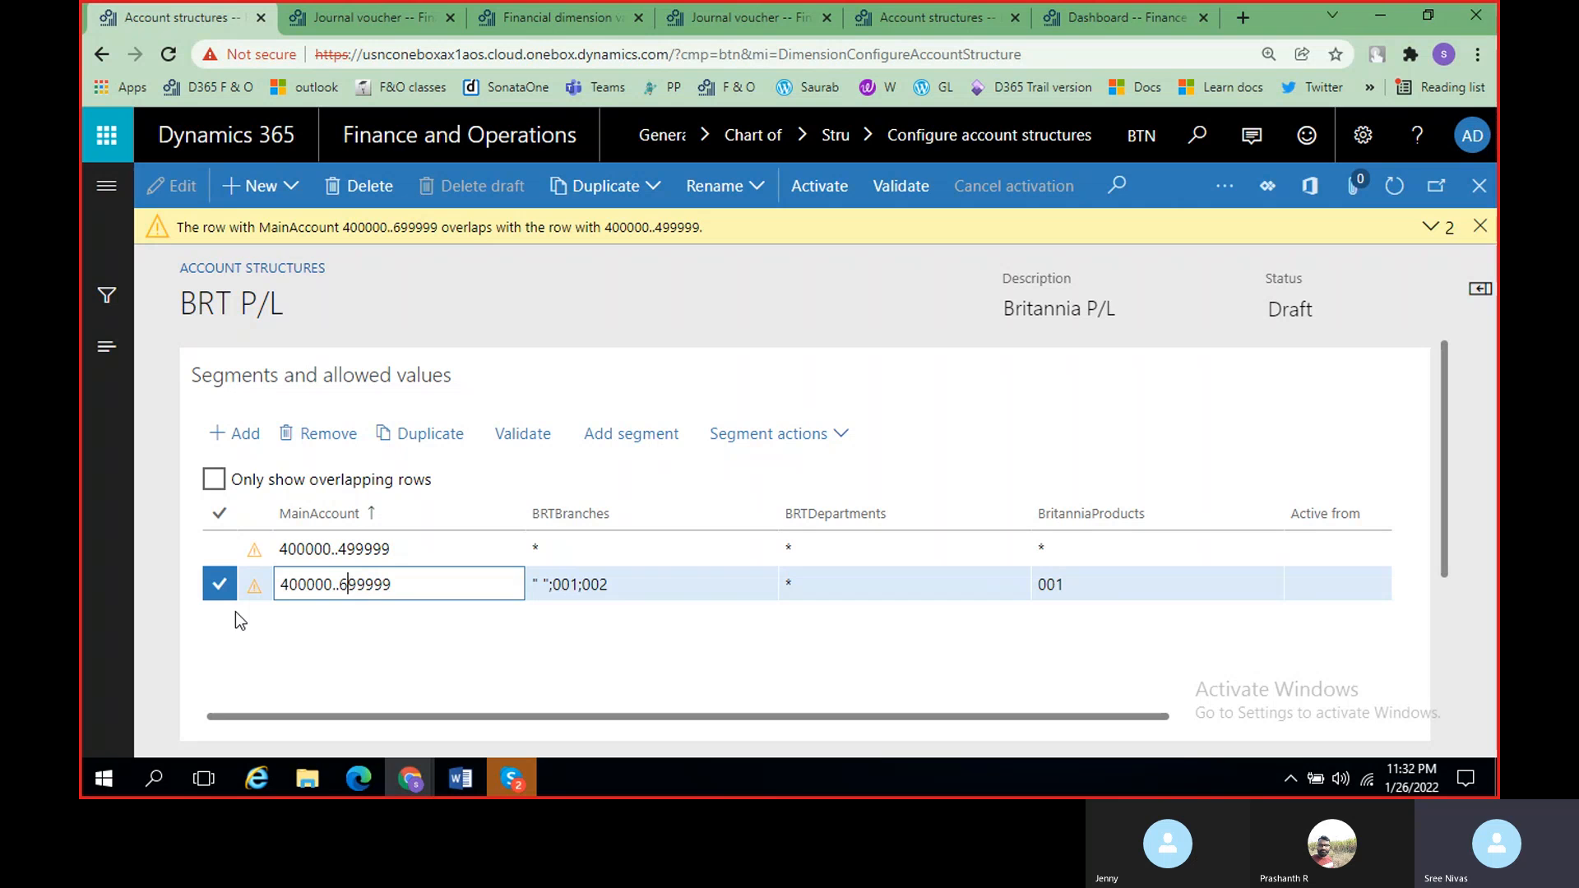
left_click(291, 586)
key("BackSpace")
type("5")
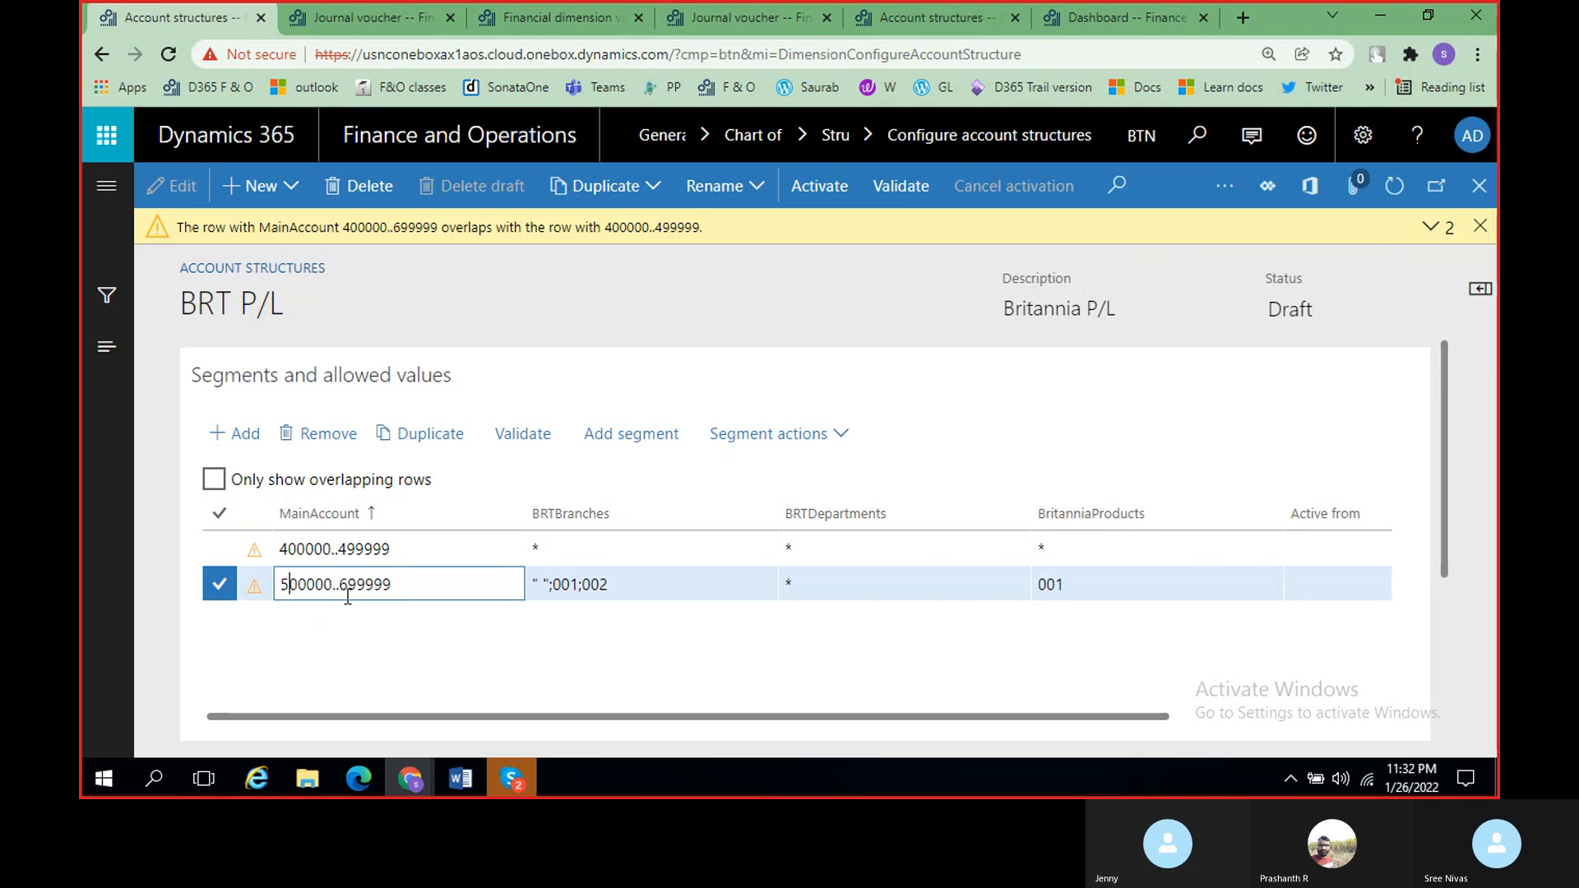
key("BackSpace")
type("5")
Step: Set the allowed BRTBranches values of the 500000..599999 row to 001;002 and dismiss the overlap warning
left_click(625, 584)
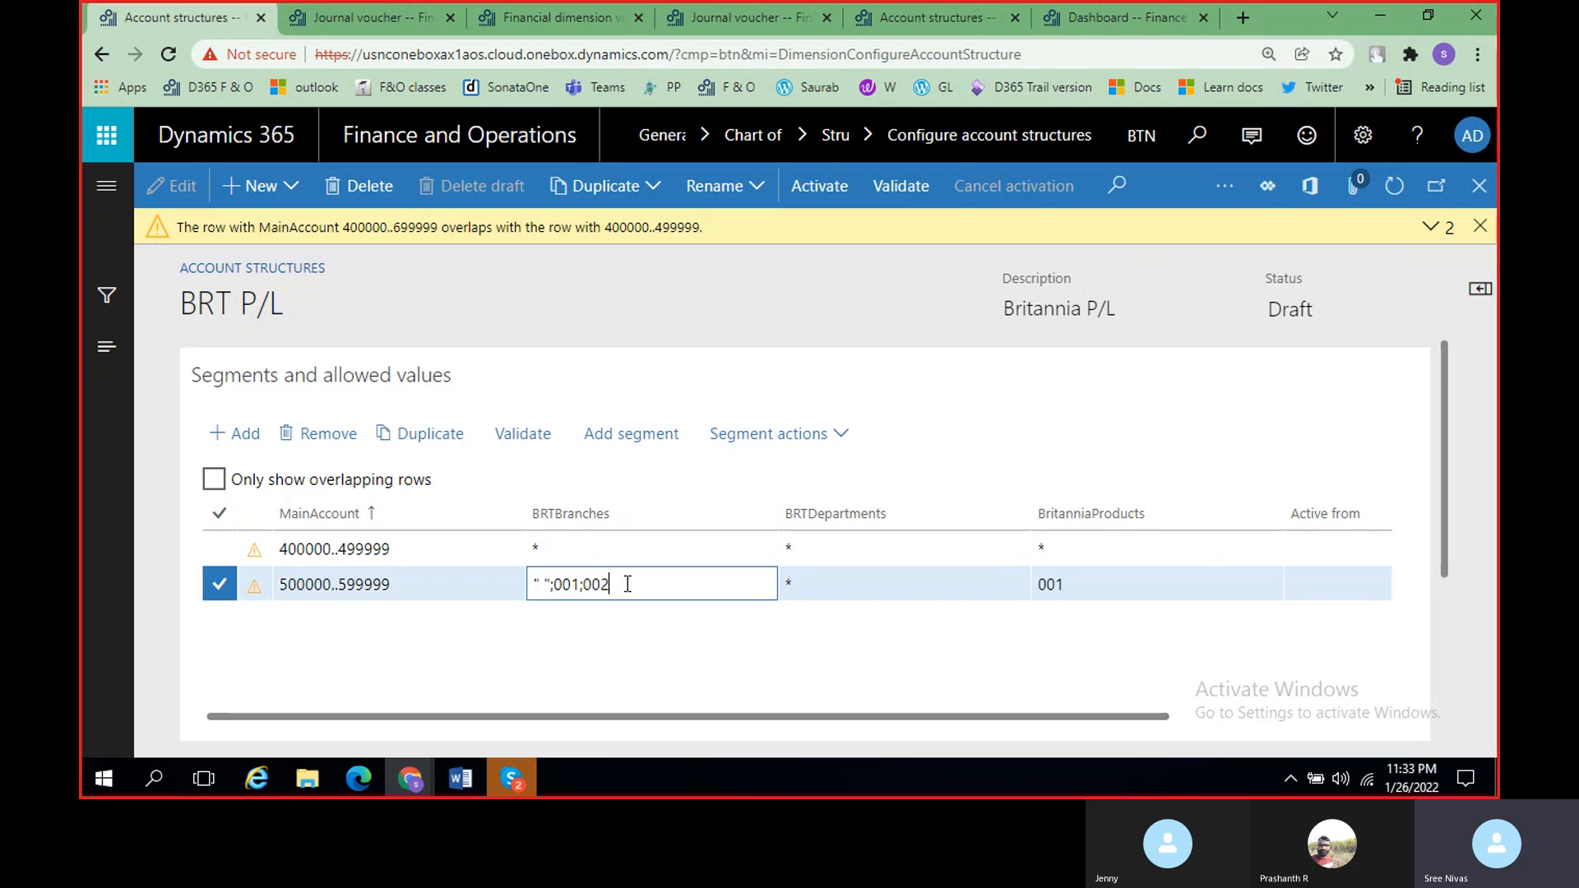
key("BackSpace")
key("BackSpace")
key("BackSpace")
key("BackSpace")
key("BackSpace")
key("BackSpace")
key("BackSpace")
key("BackSpace")
key("BackSpace")
key("BackSpace")
key("BackSpace")
type("001;002")
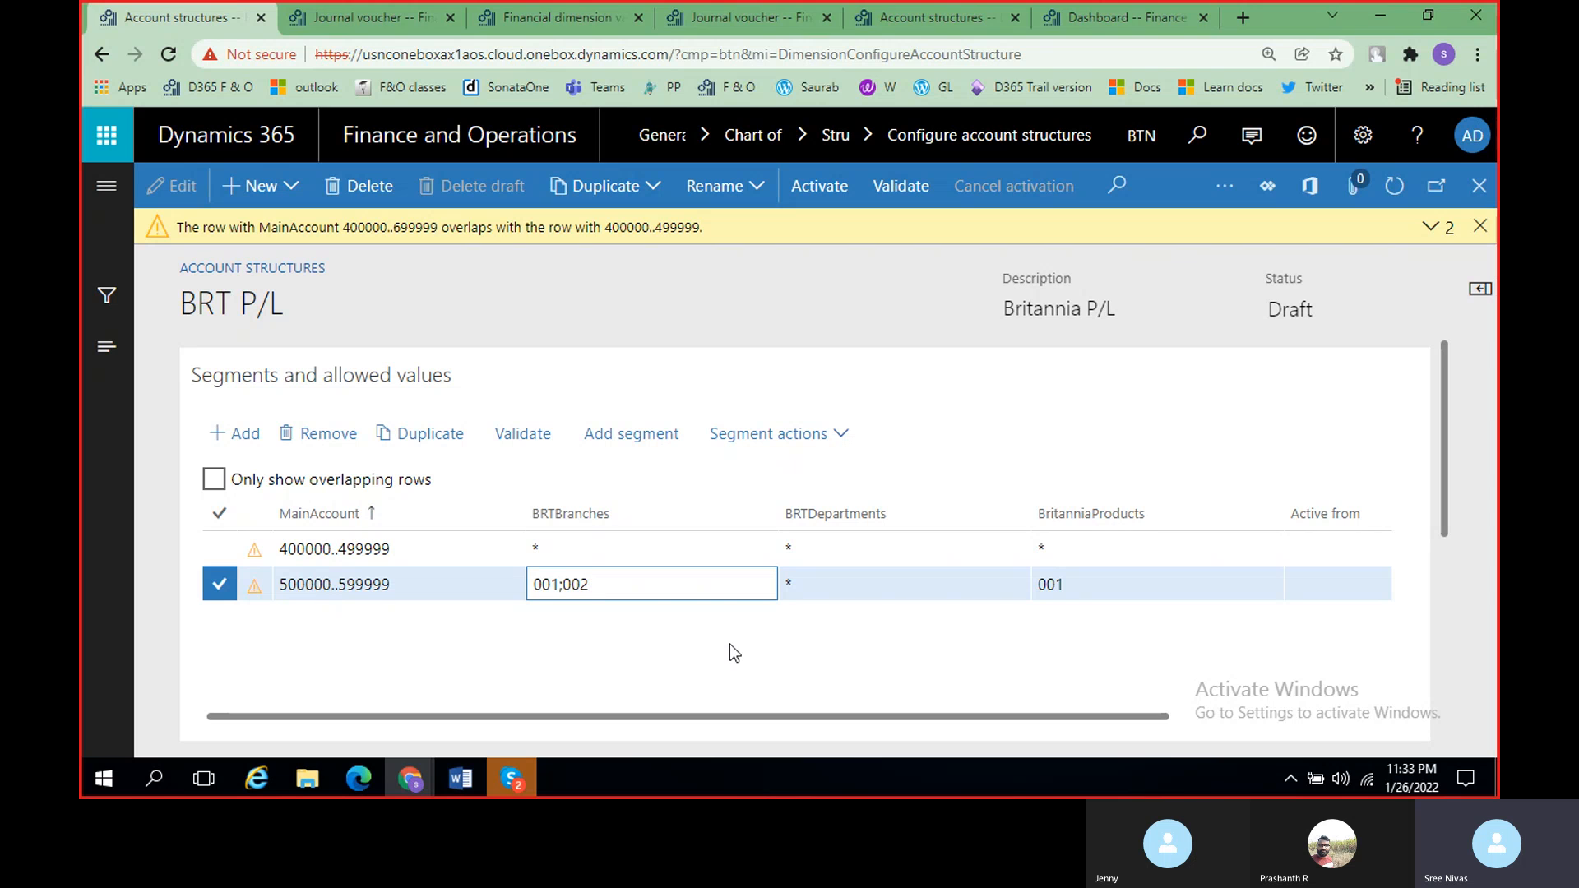
left_click(1480, 226)
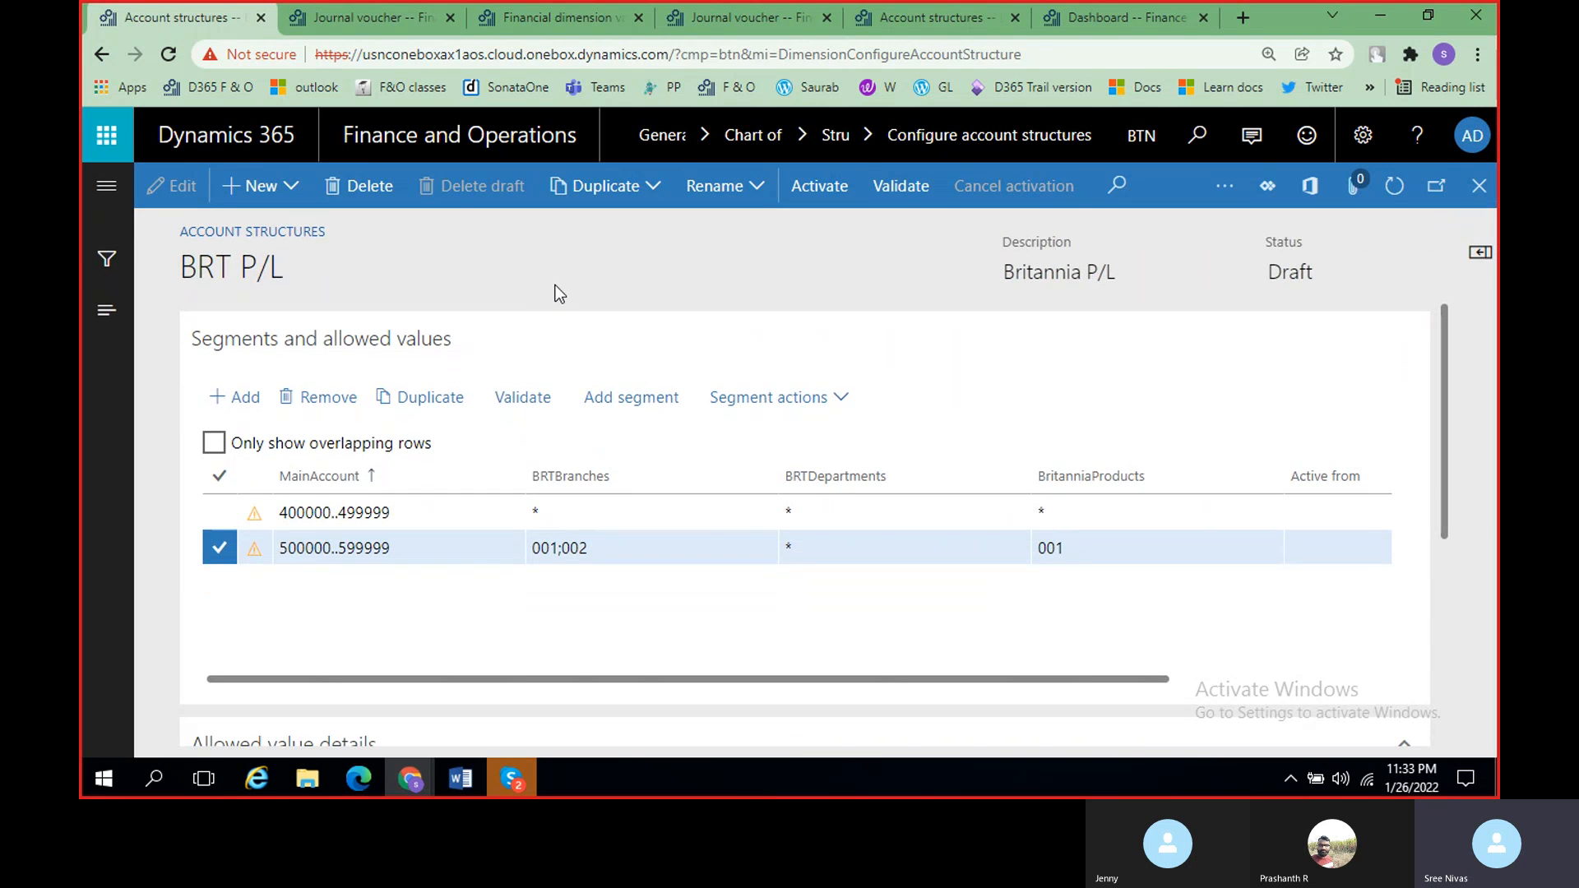
left_click(226, 516)
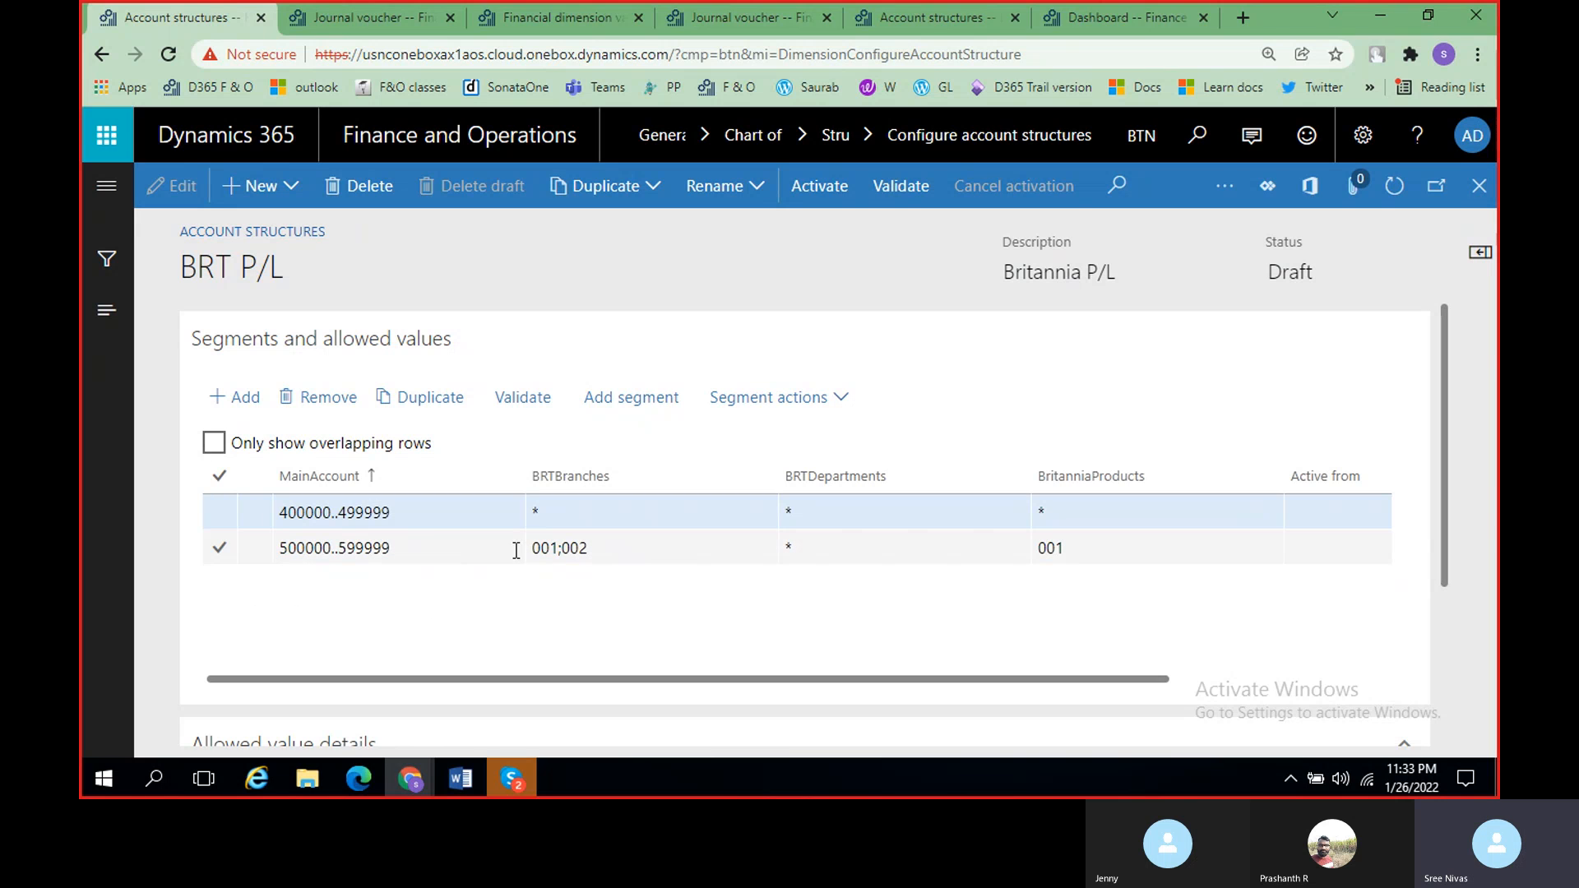
Step: Add a segment row with MainAccount 600000..699999 for the other P&L accounts, checking the range in the Word class notes
left_click(311, 523)
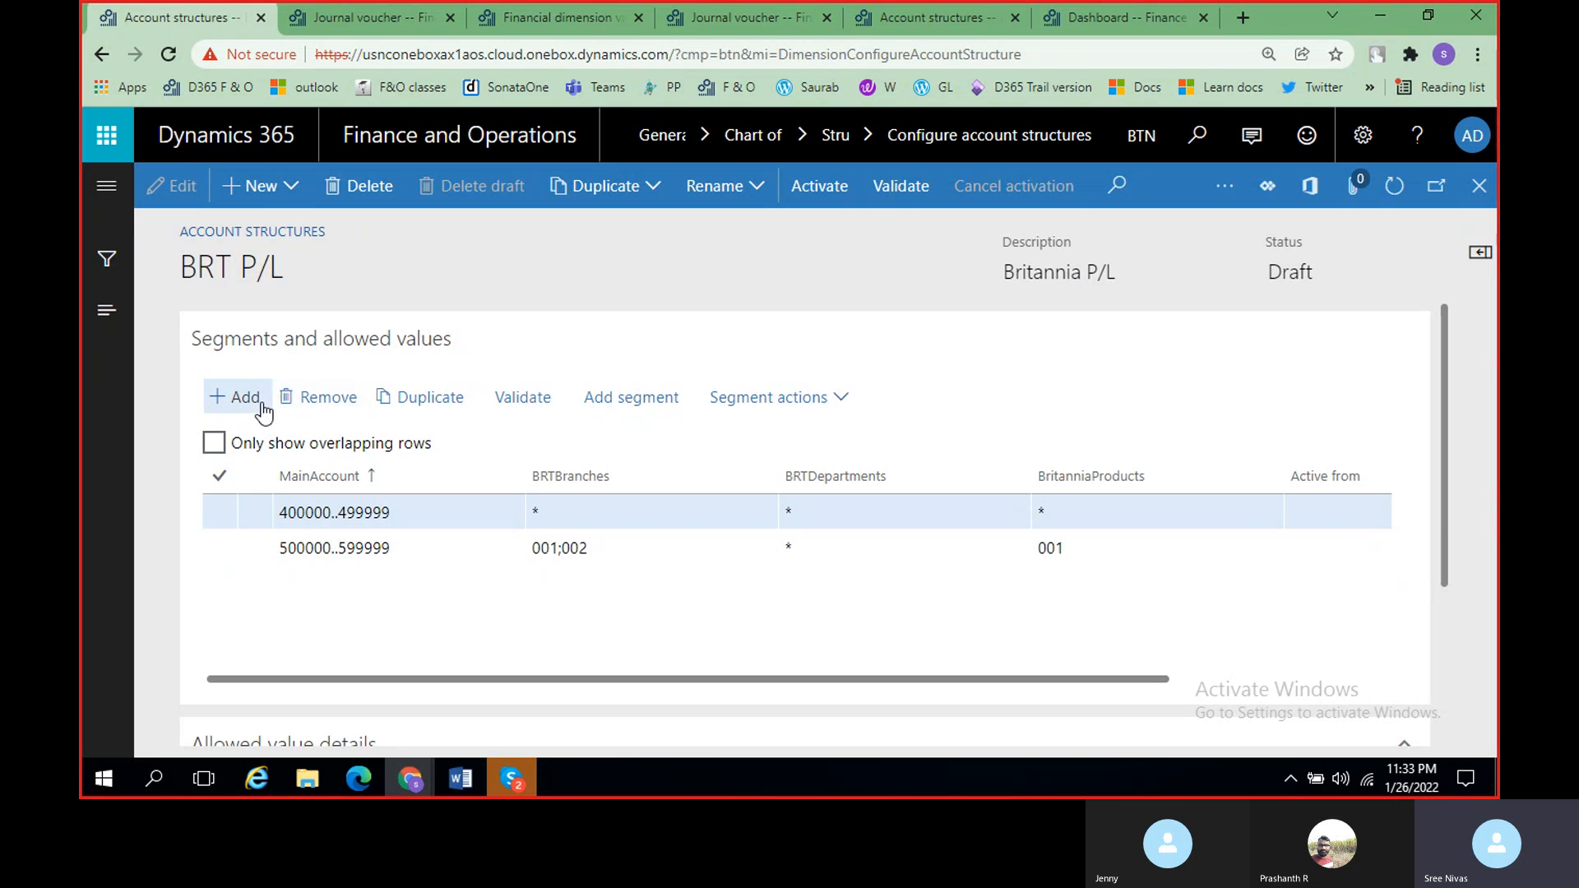
left_click(471, 779)
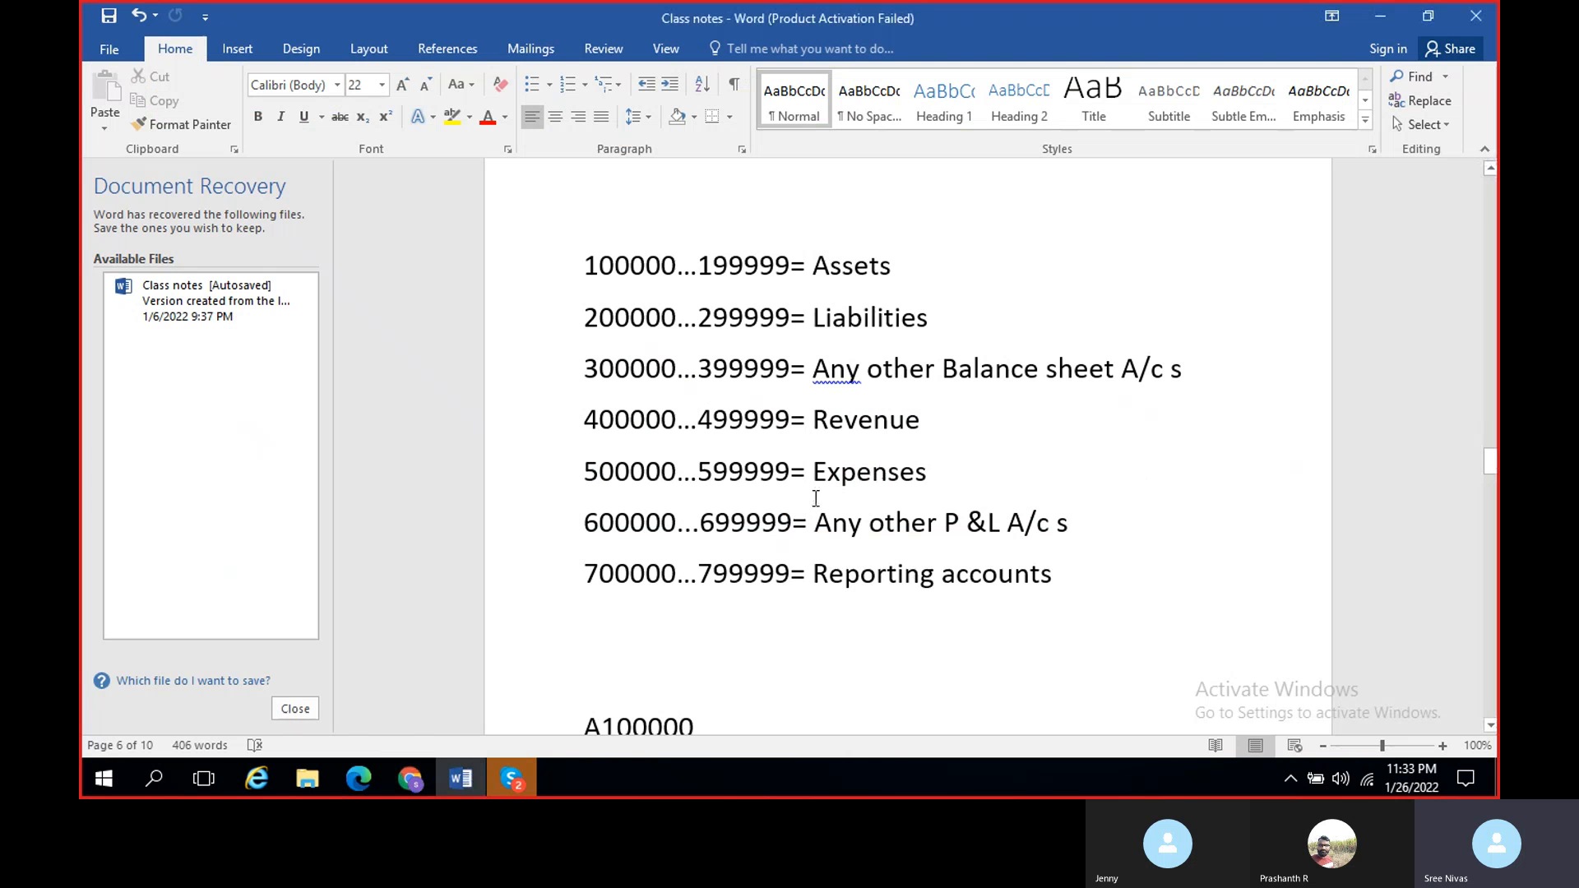
key("alt+Tab")
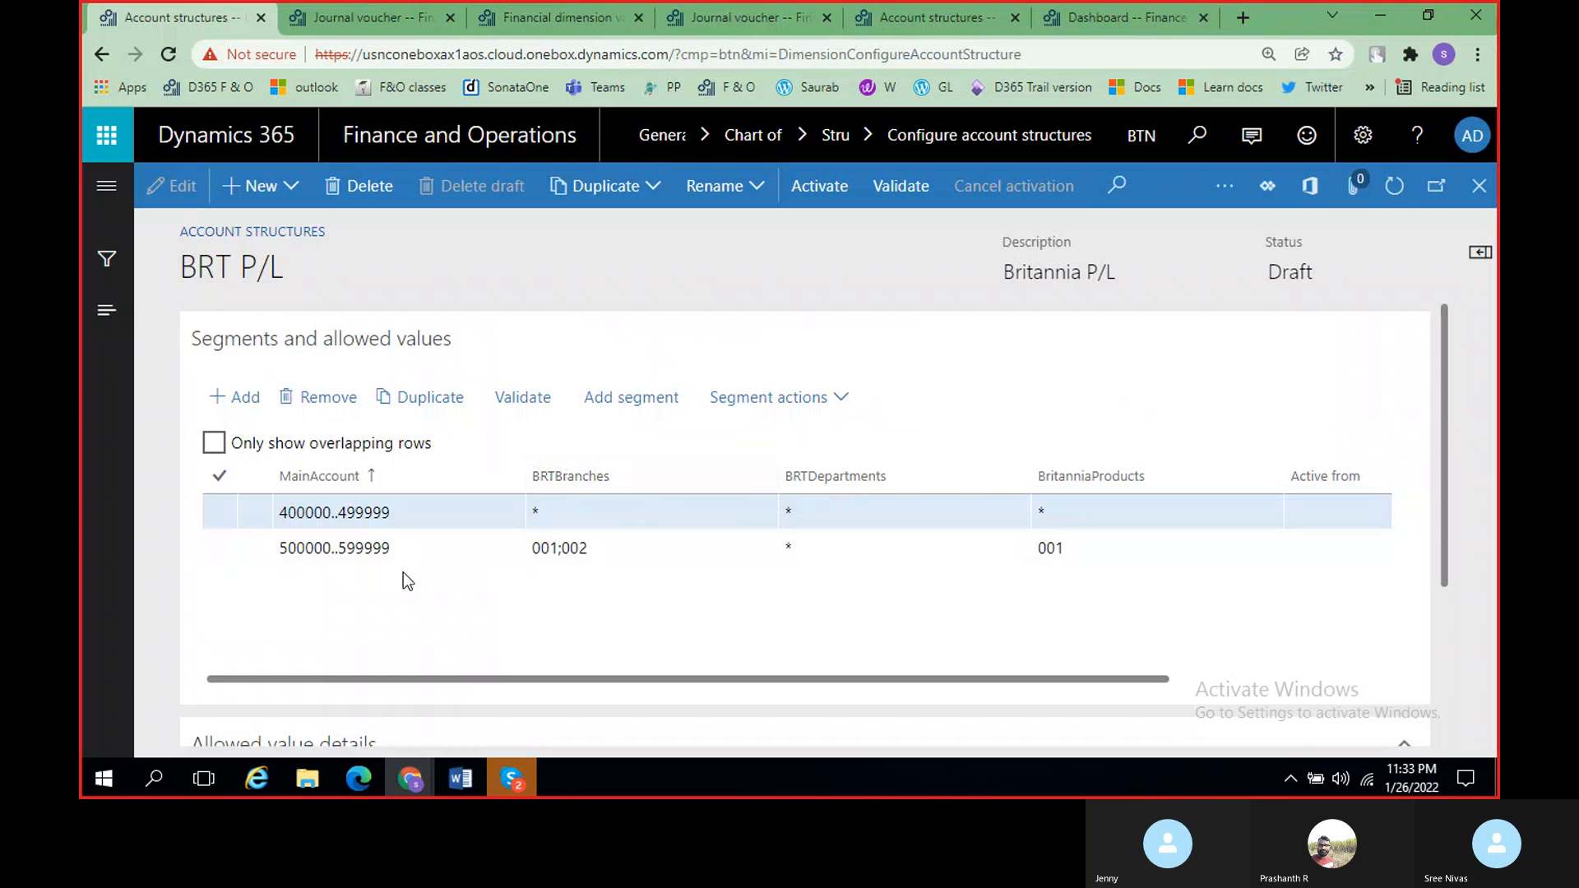
key("alt+Tab")
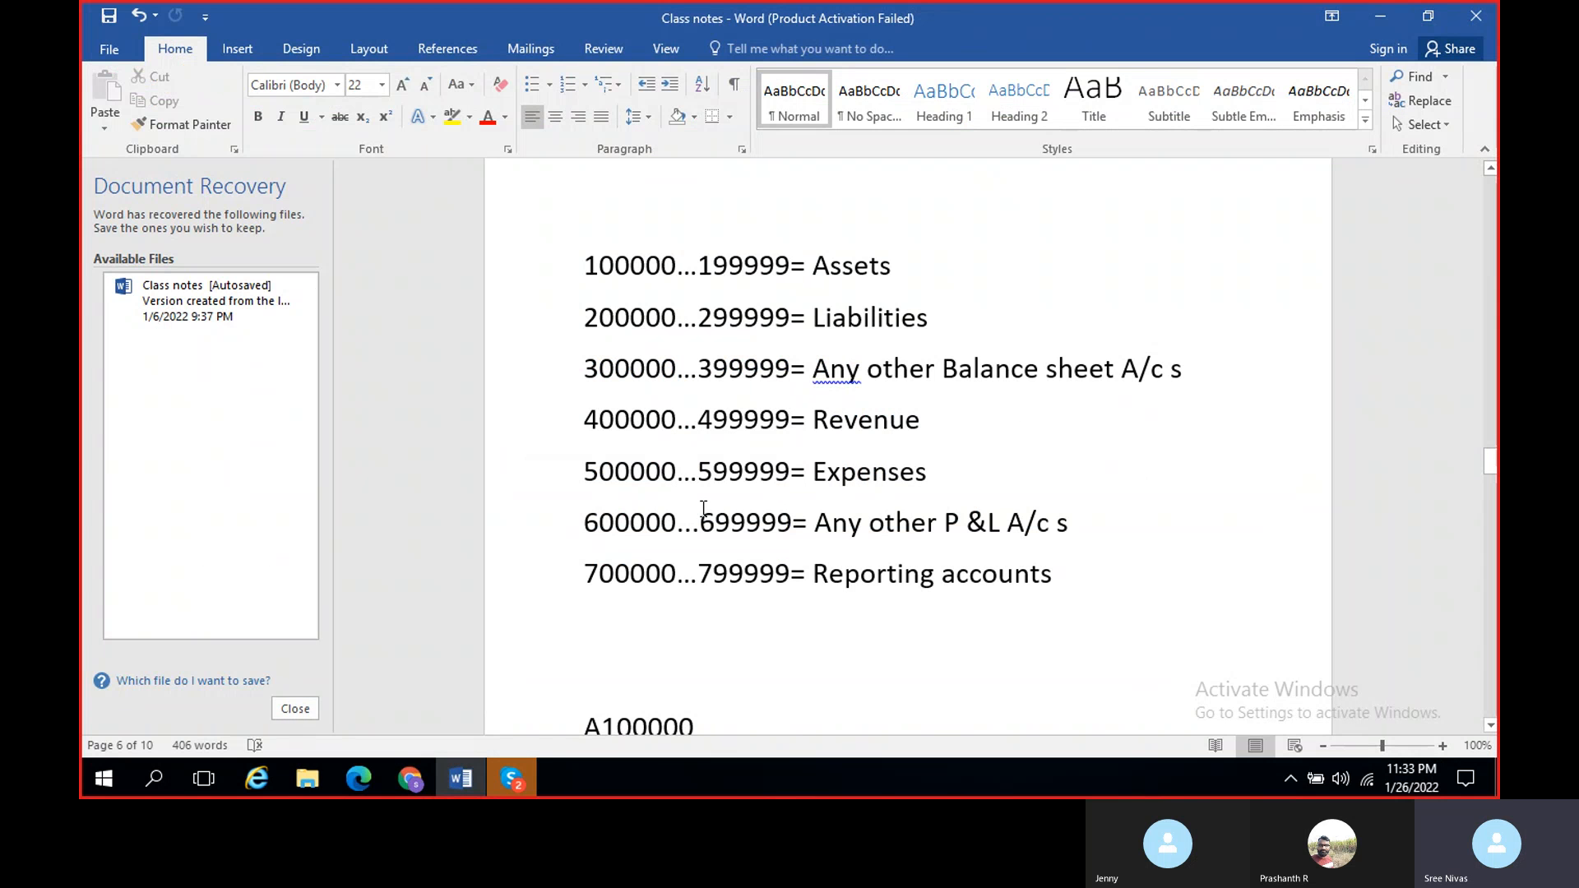
key("alt+Tab")
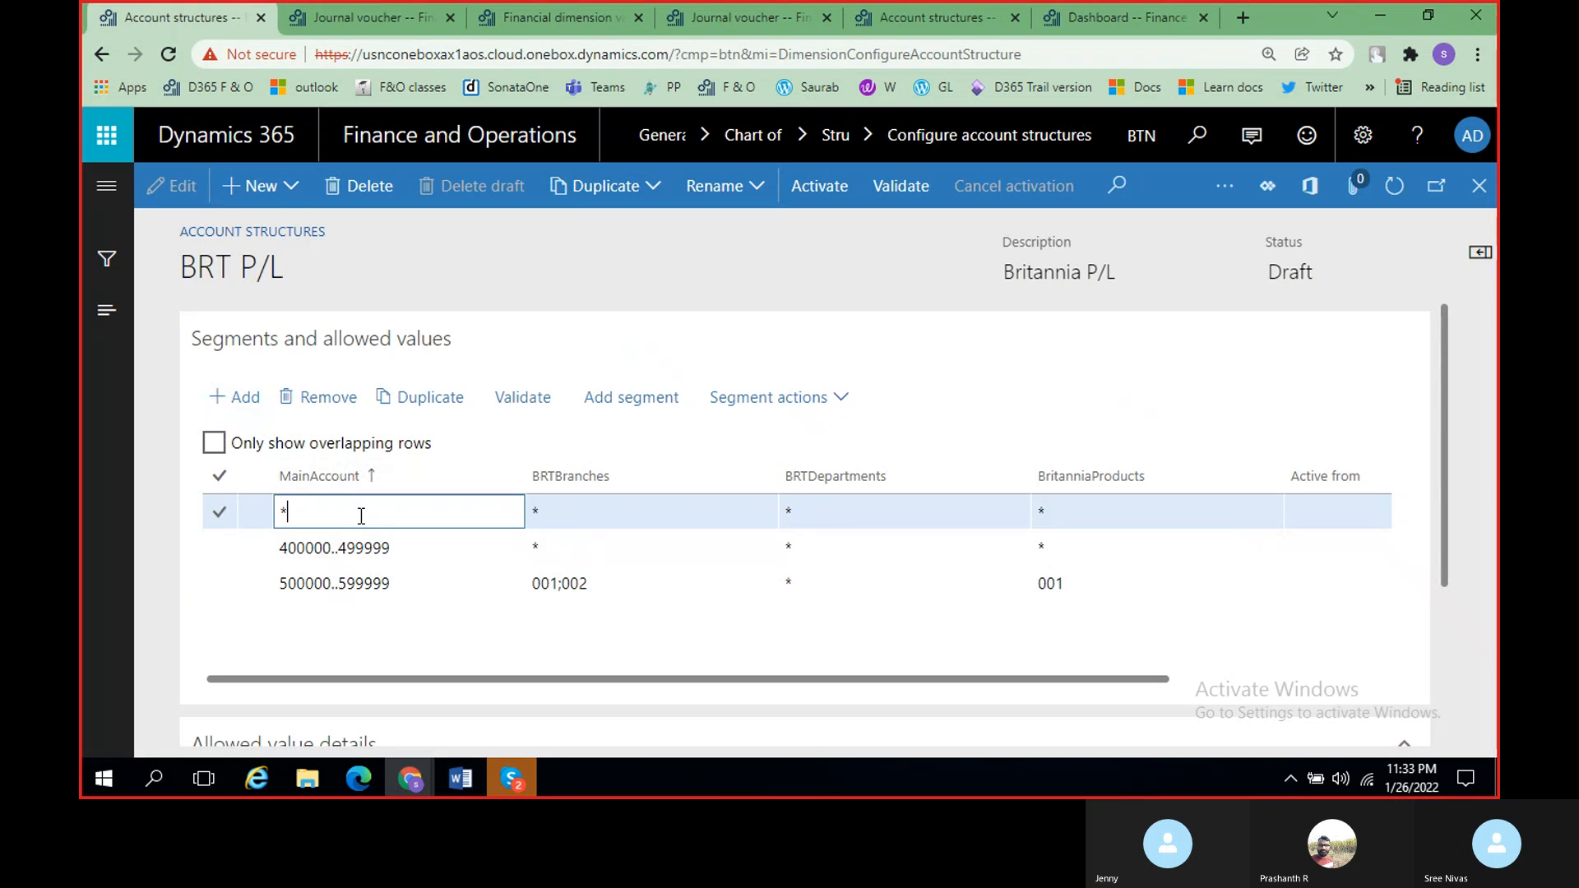
key("BackSpace")
type("600000")
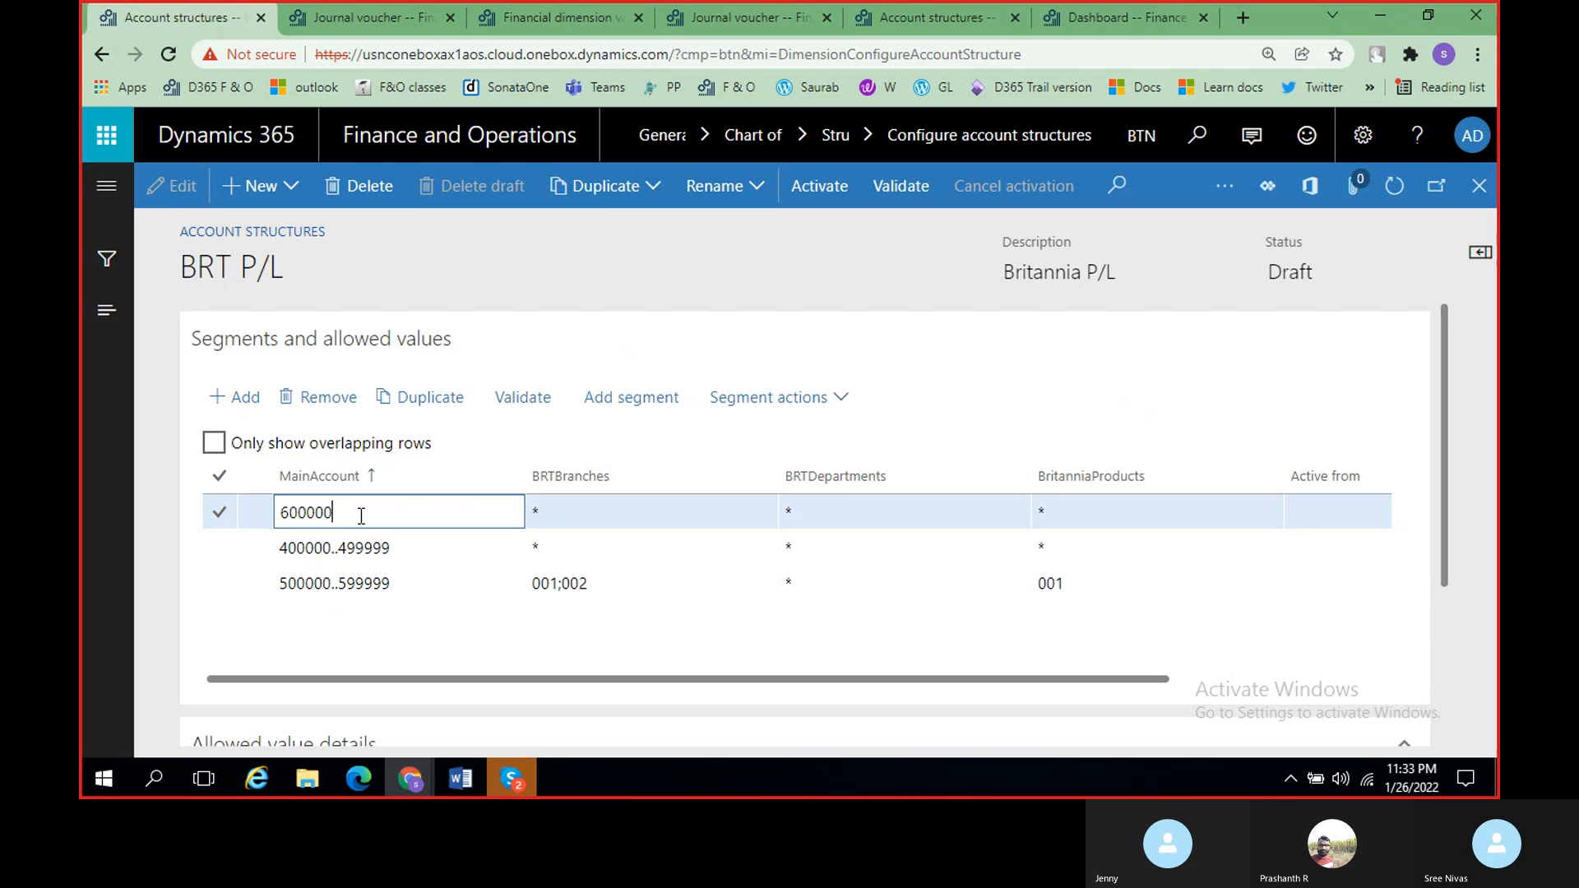
type("..")
type("600")
key("BackSpace")
type("99999")
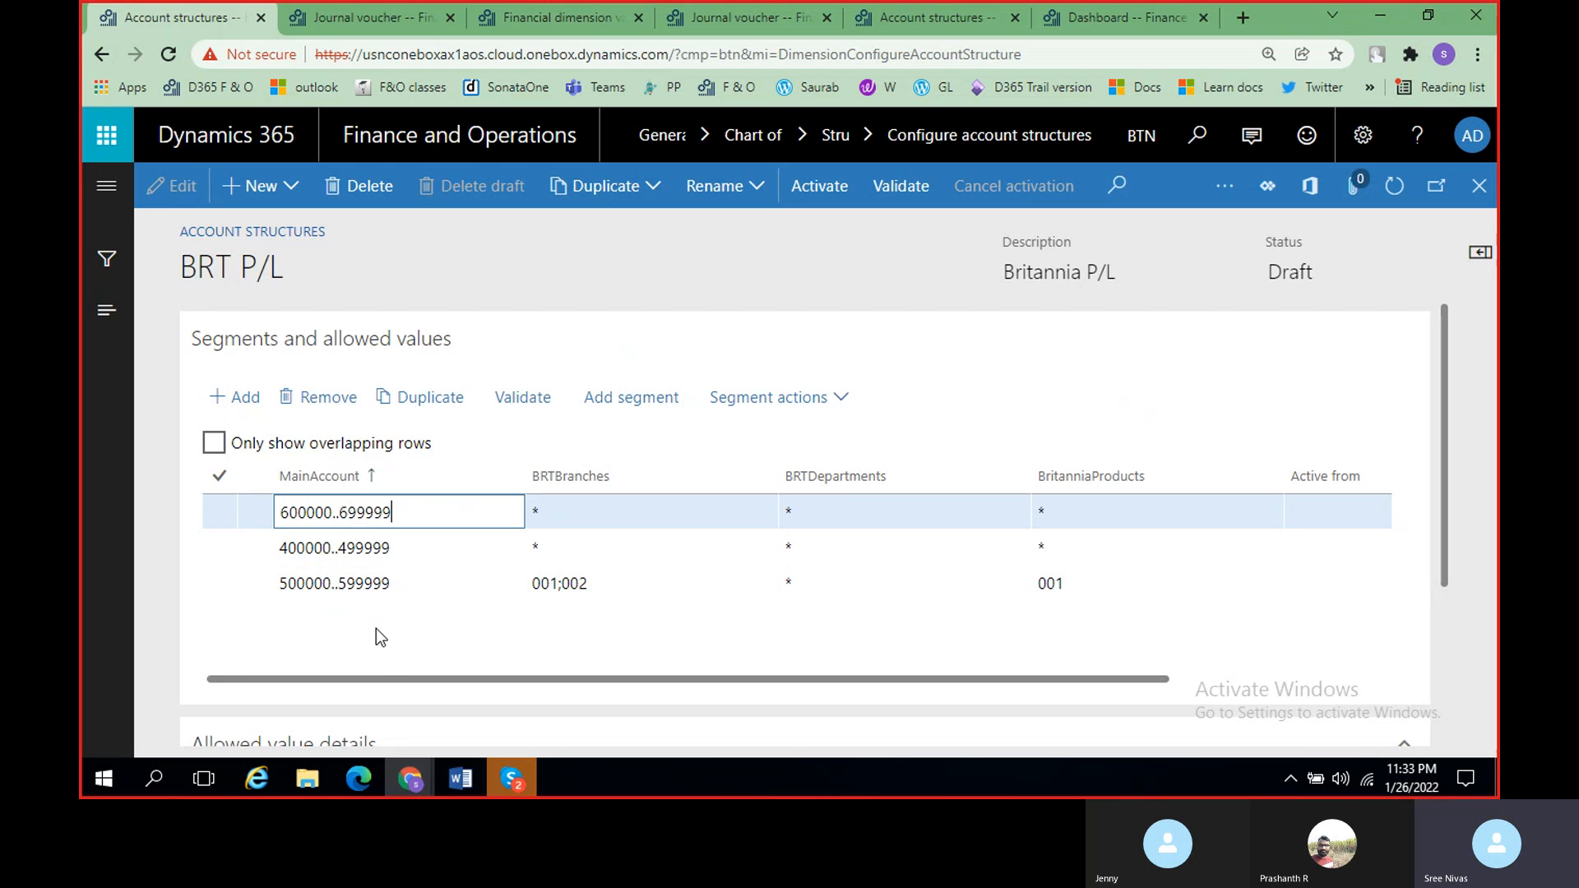
left_click(392, 587)
Step: Compare the structure's three MainAccount ranges with the revenue, expense and other P&L ranges in the Word class notes
key("alt+Tab")
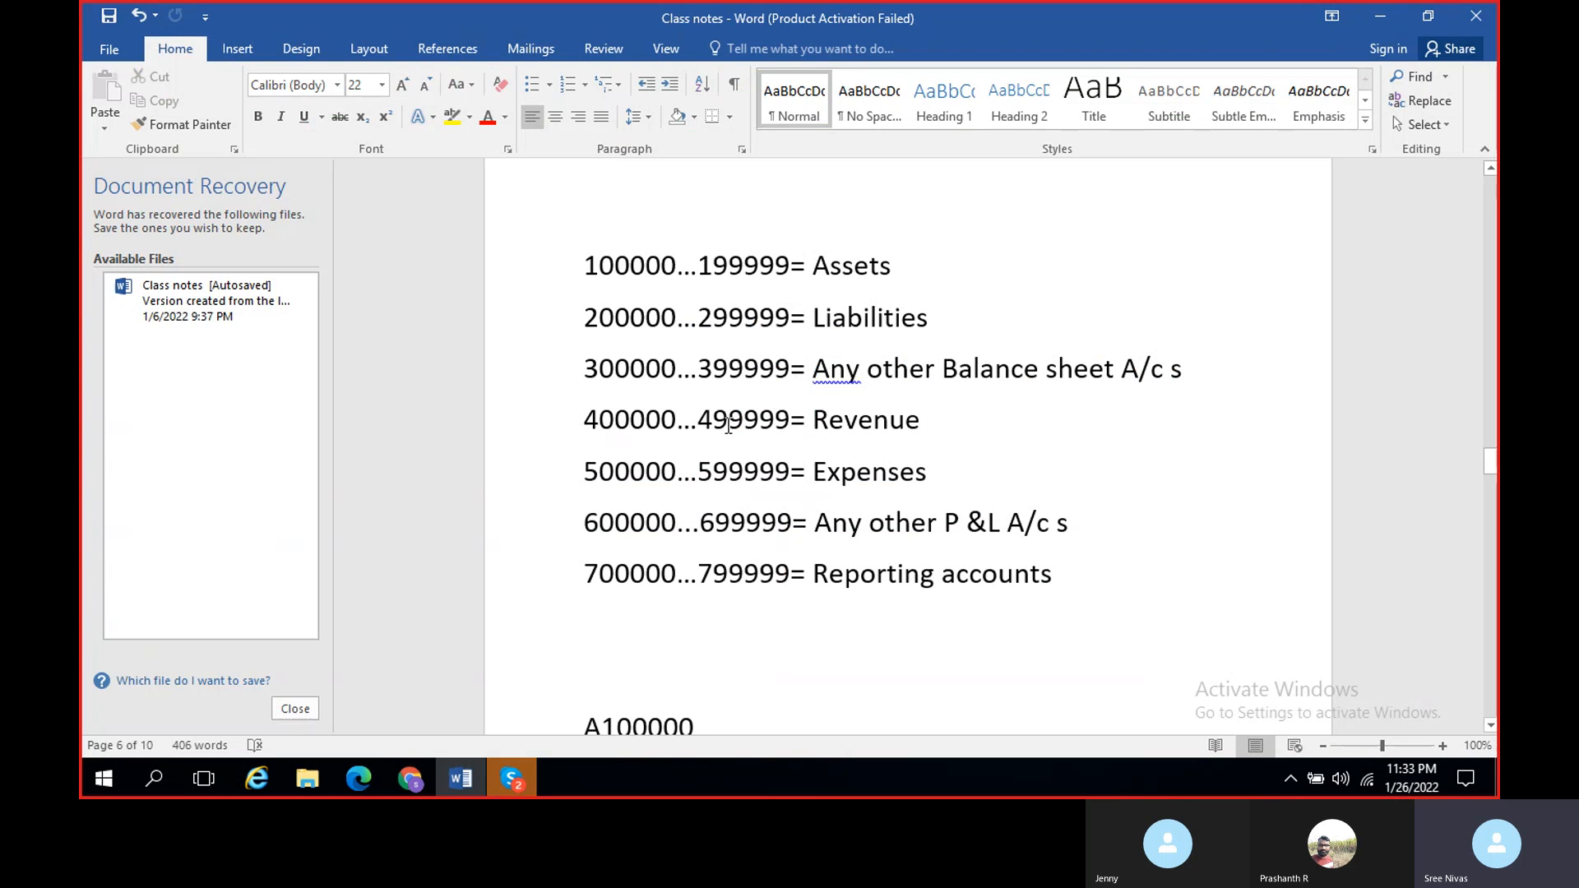
key("alt+Tab")
key("alt+Tab")
key("alt+Tab")
left_click(408, 578)
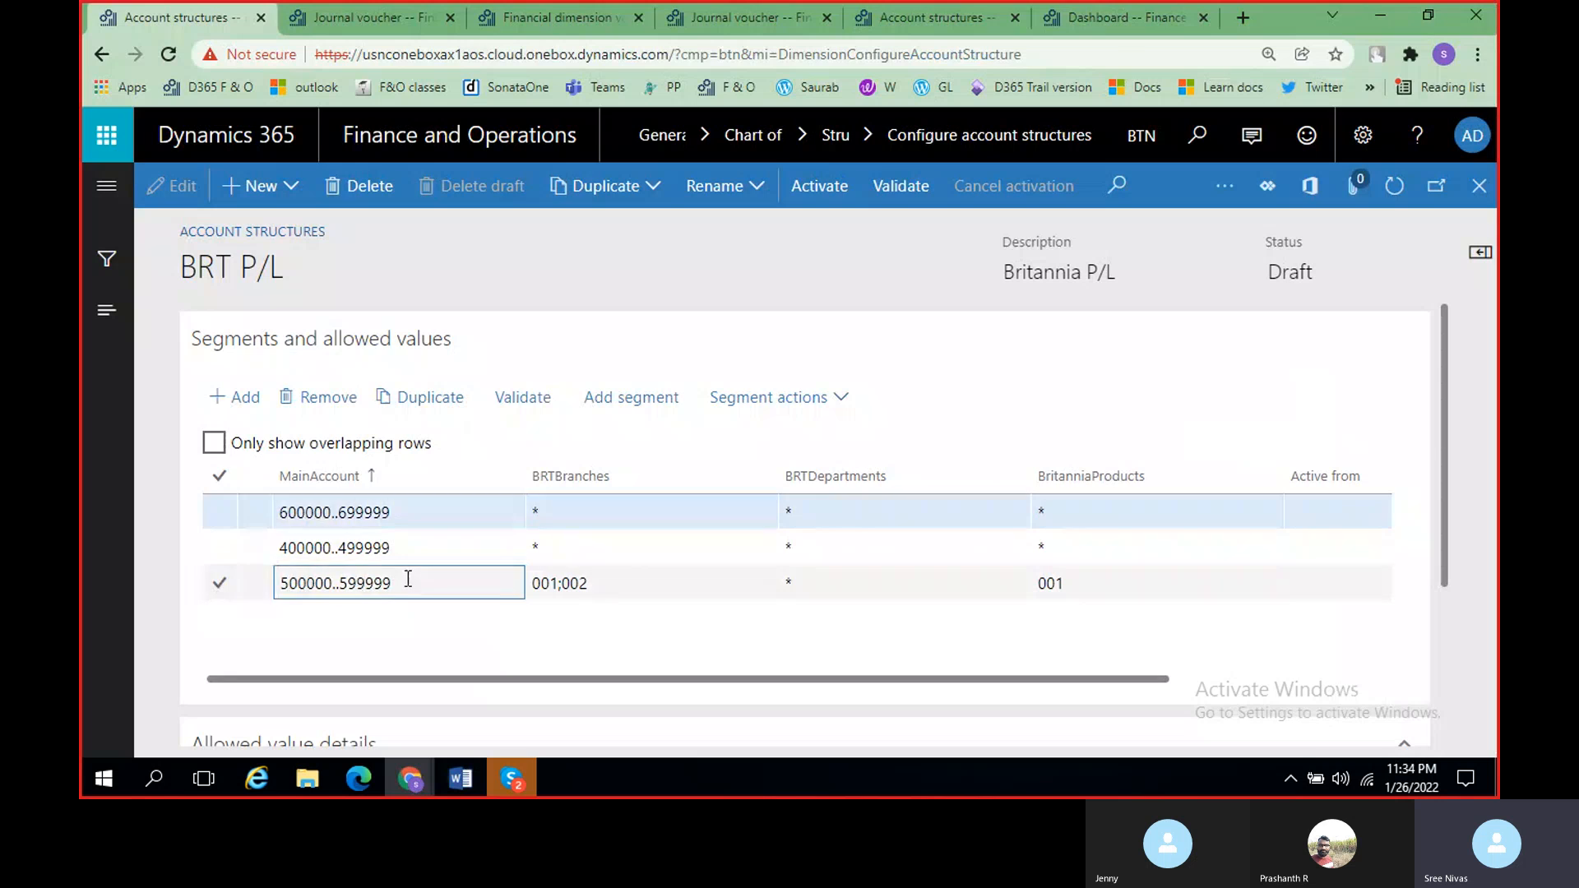
key("alt+Tab")
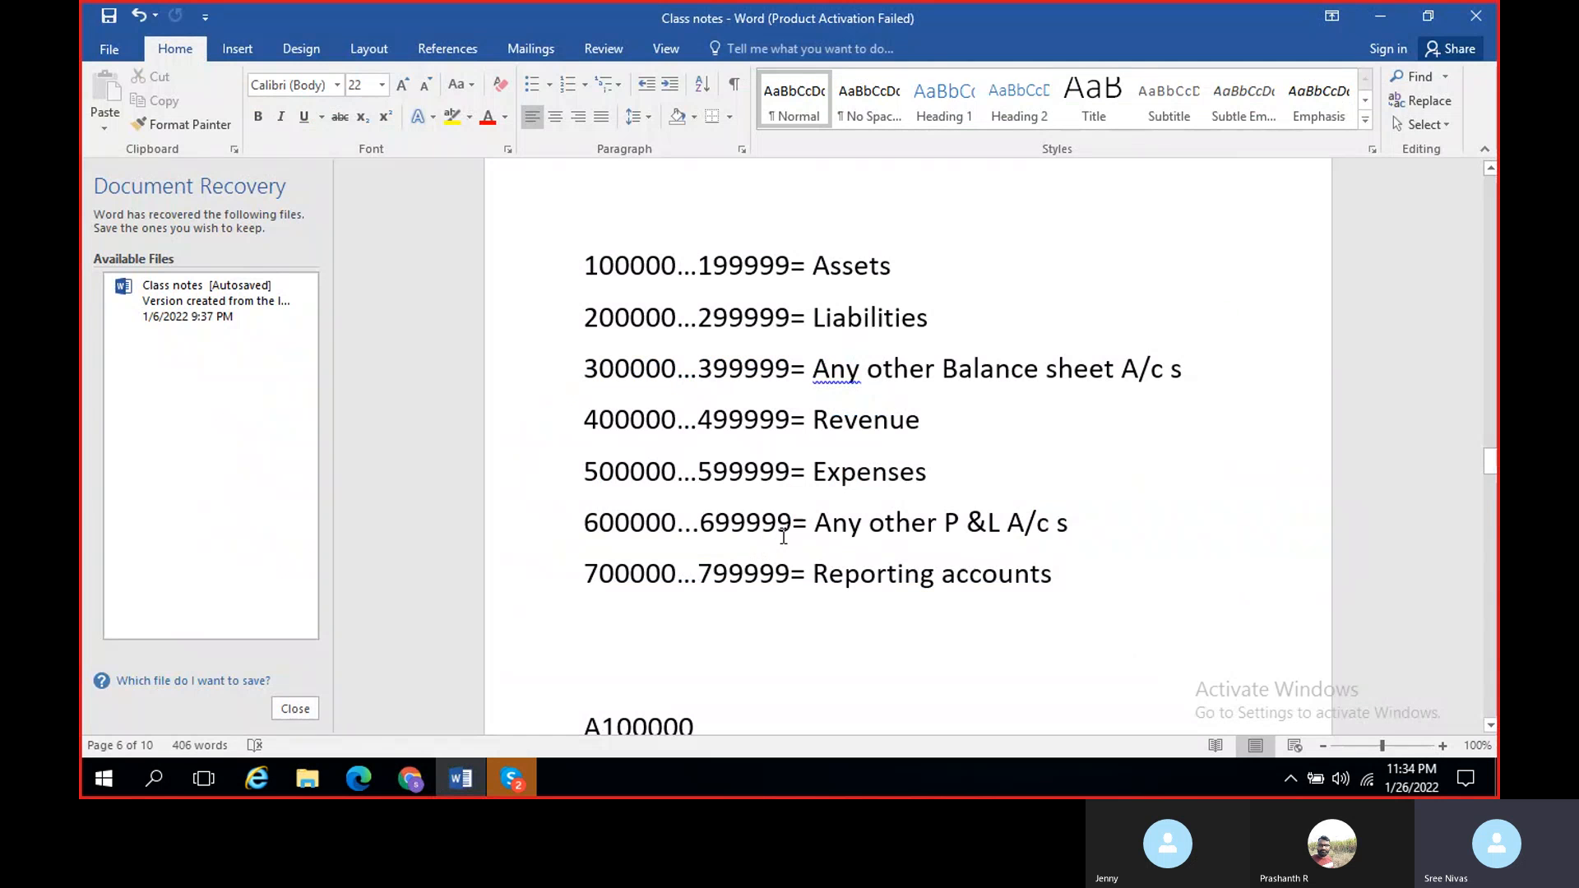
key("alt+Tab")
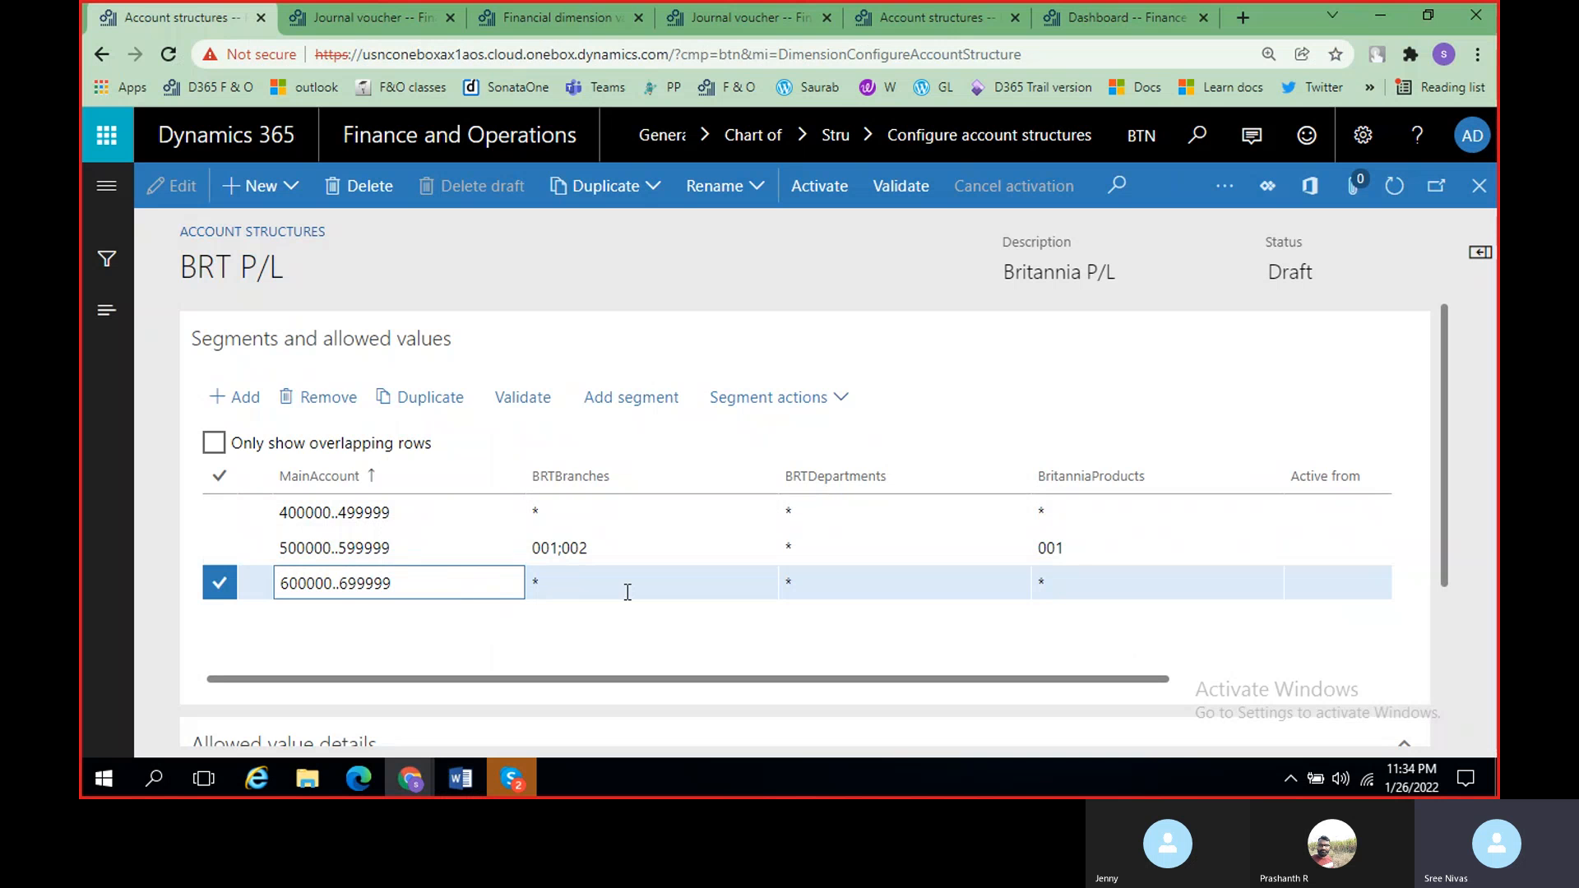
left_click(597, 637)
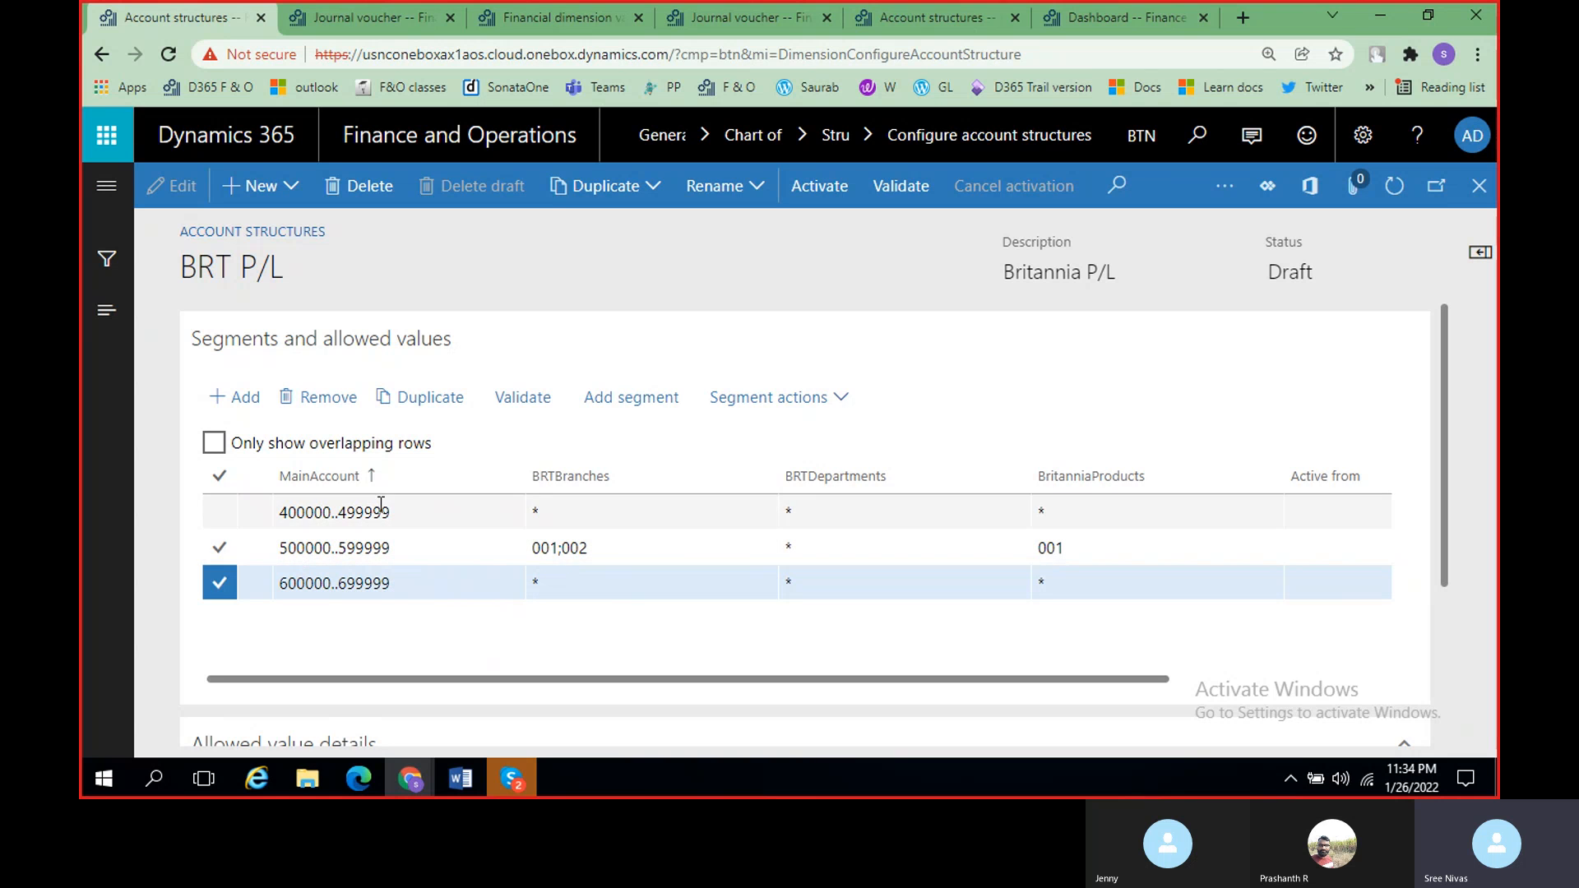
Step: Set the allowed BRTBranches value of the 400000..499999 row to 001, consulting the account ranges in the Word class notes
left_click(676, 518)
key("alt+Tab")
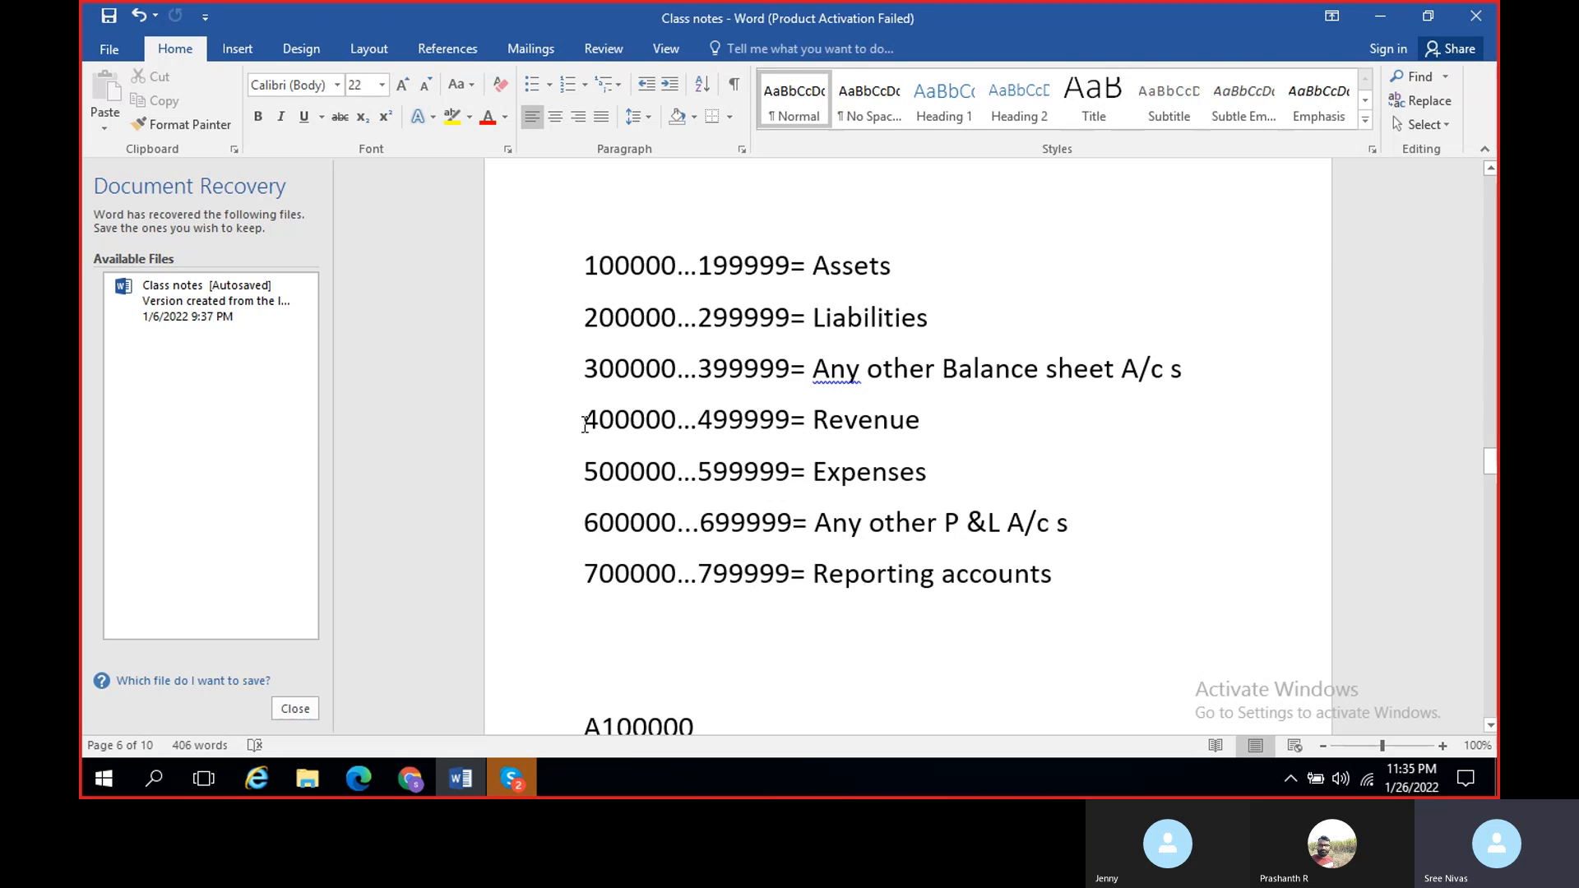
key("alt+Tab")
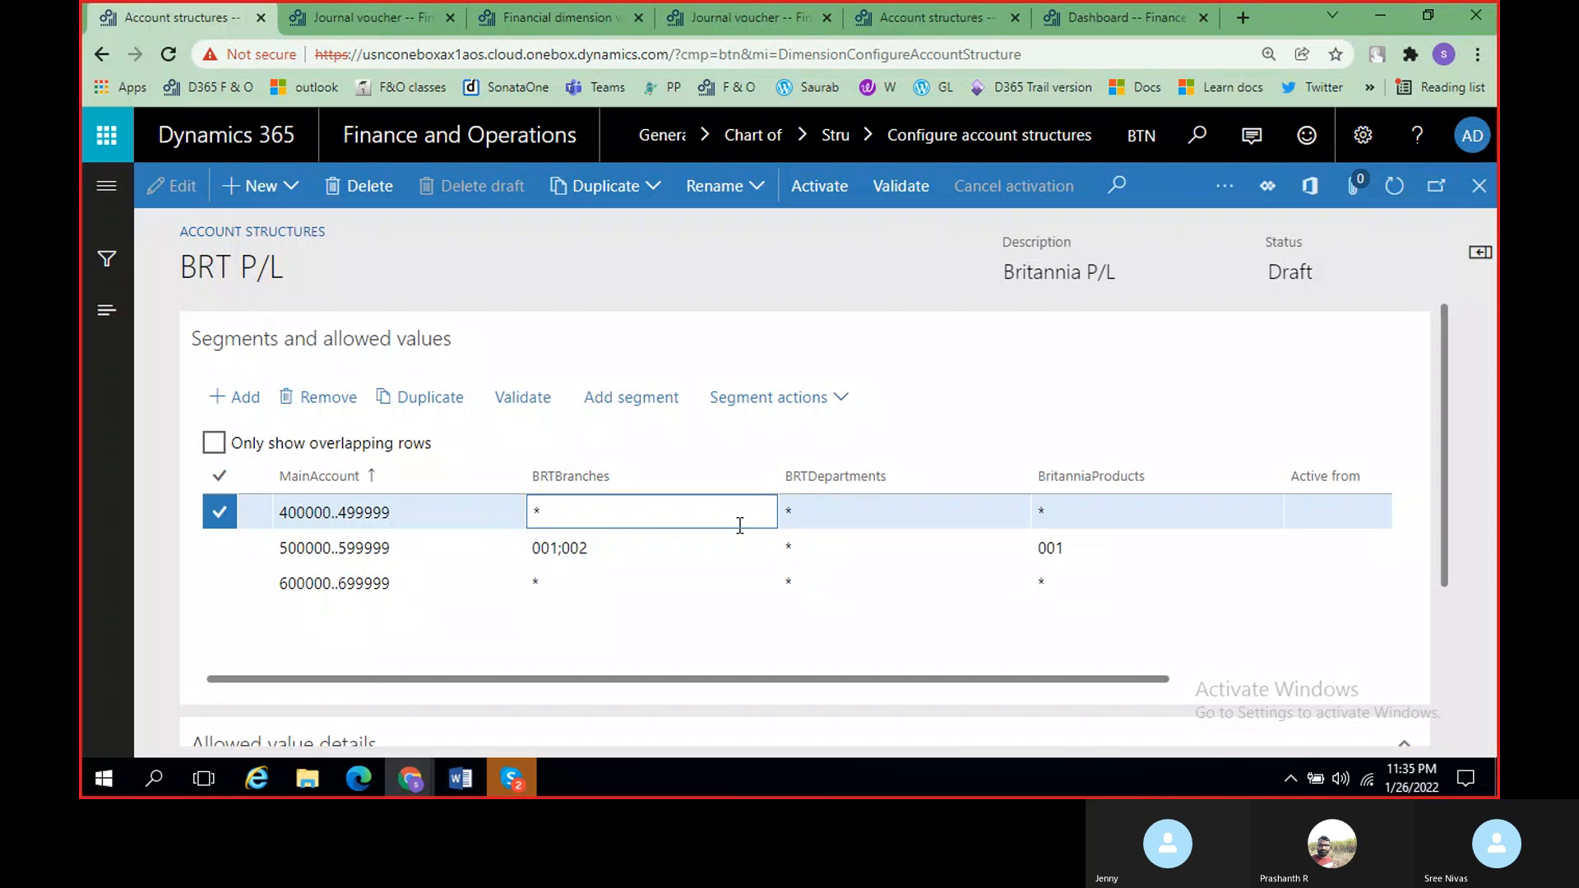
key("alt+Tab")
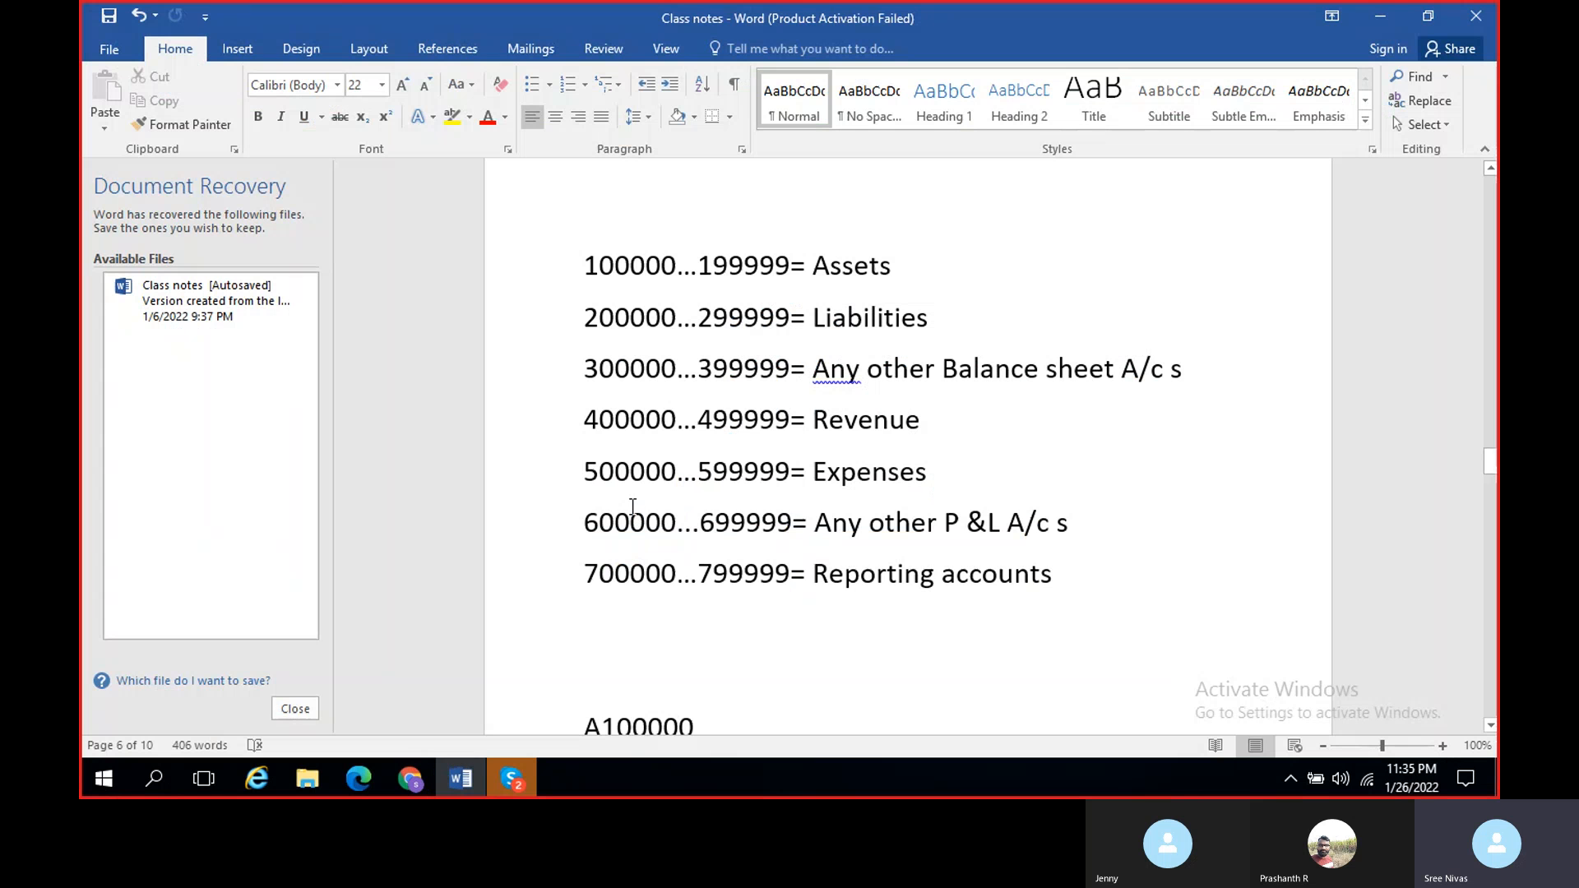
key("alt+Tab")
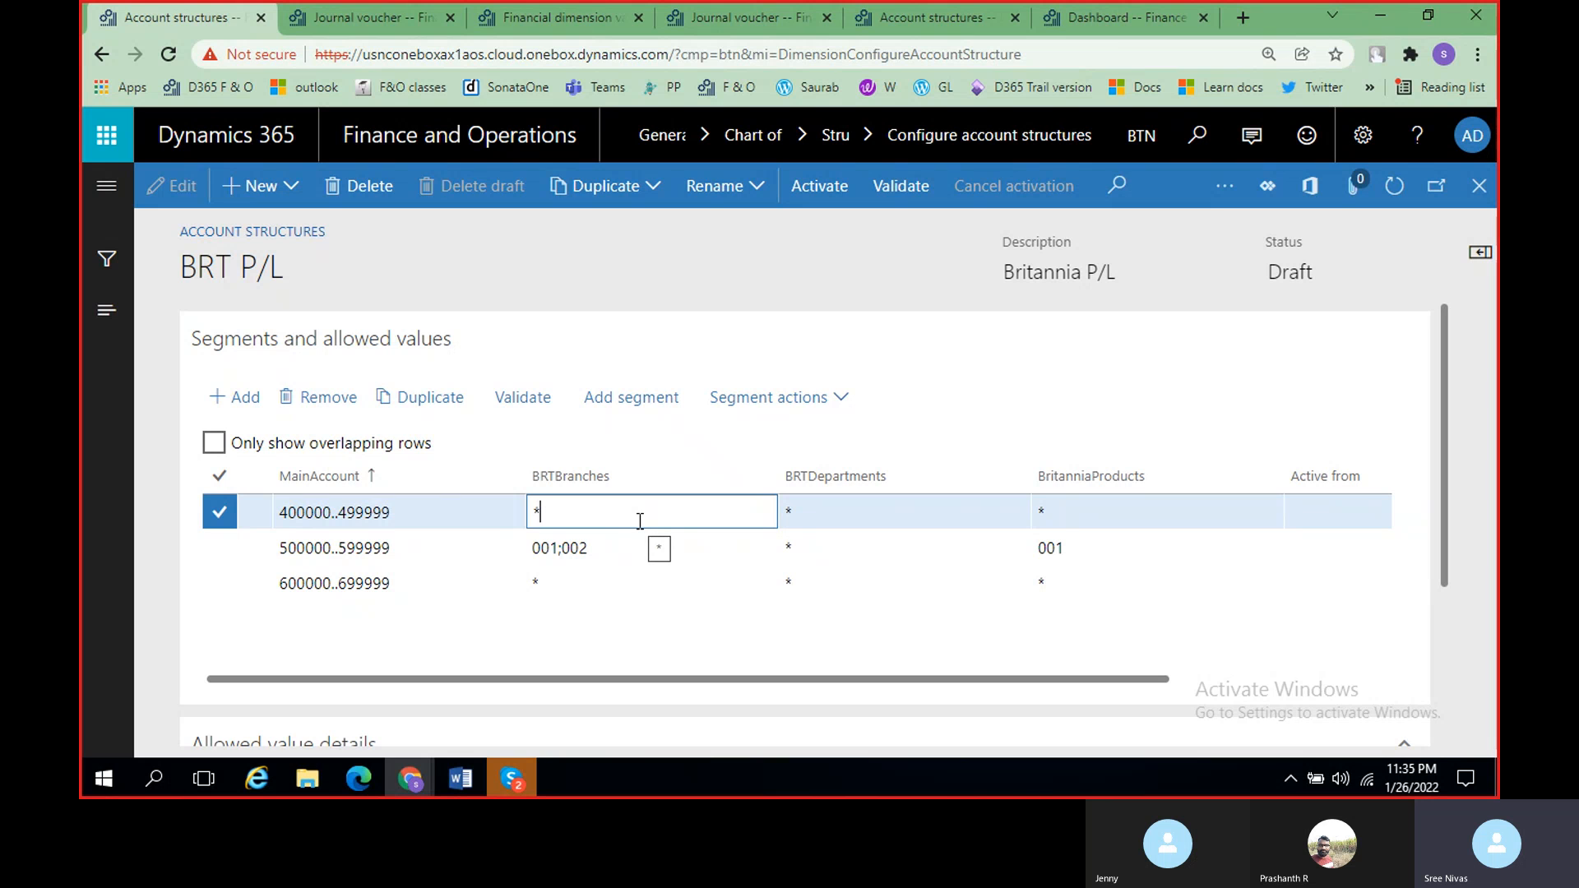
key("alt+Tab")
key("alt+Tab")
type("001")
left_click(745, 293)
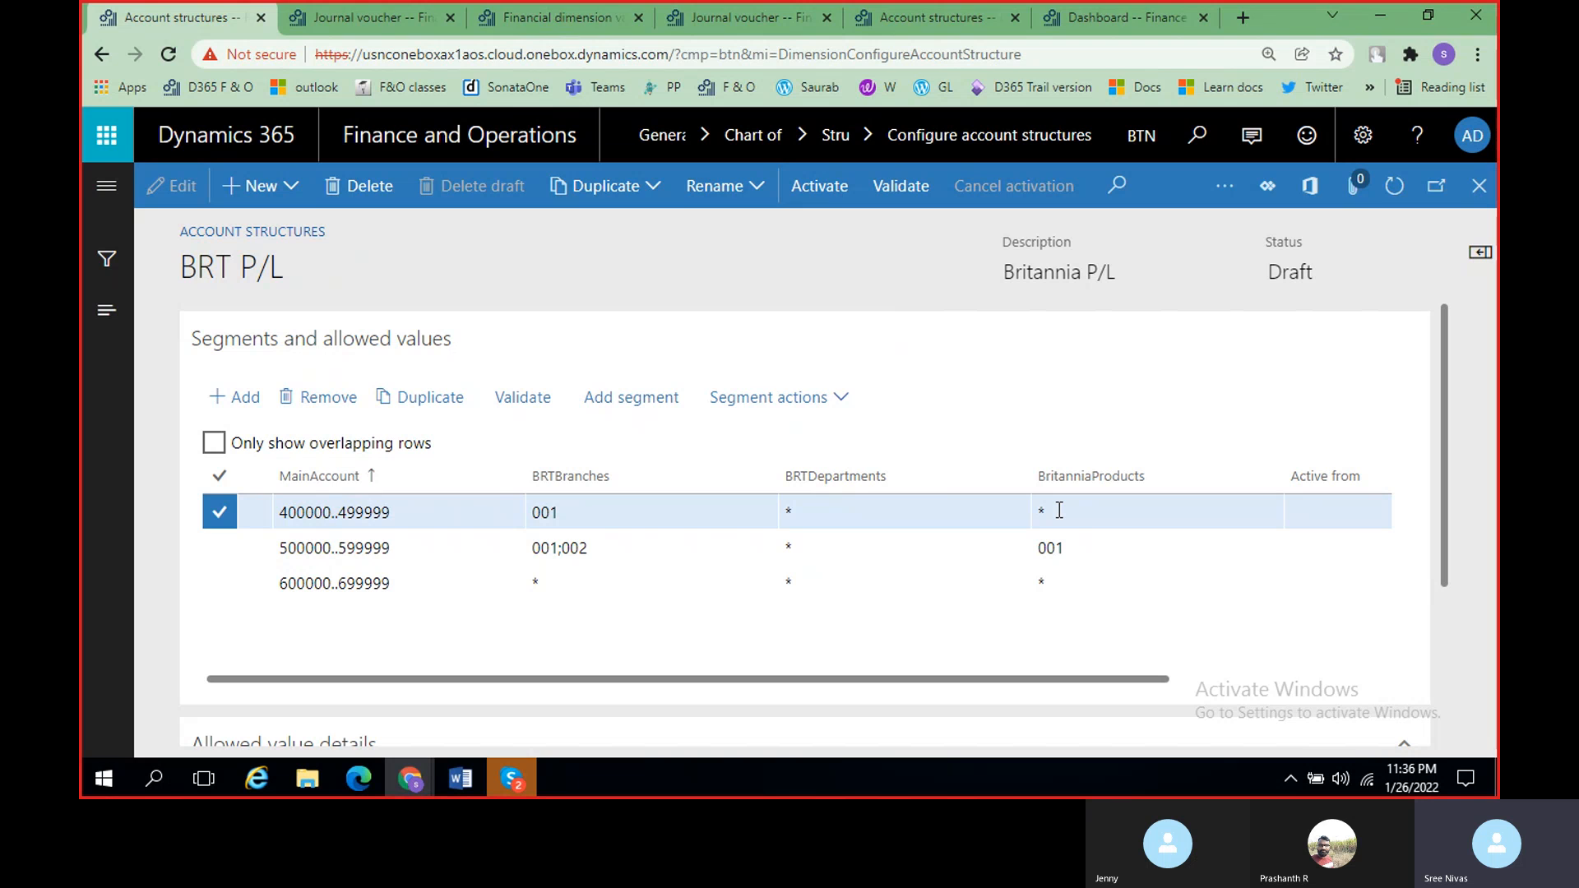
Step: Switch to the Word class notes and add the line "Maximum 11 segments are allowed to select under Account Structure" below the 100000..399999 line
key("alt+Tab")
scroll(902, 620, "down", 6)
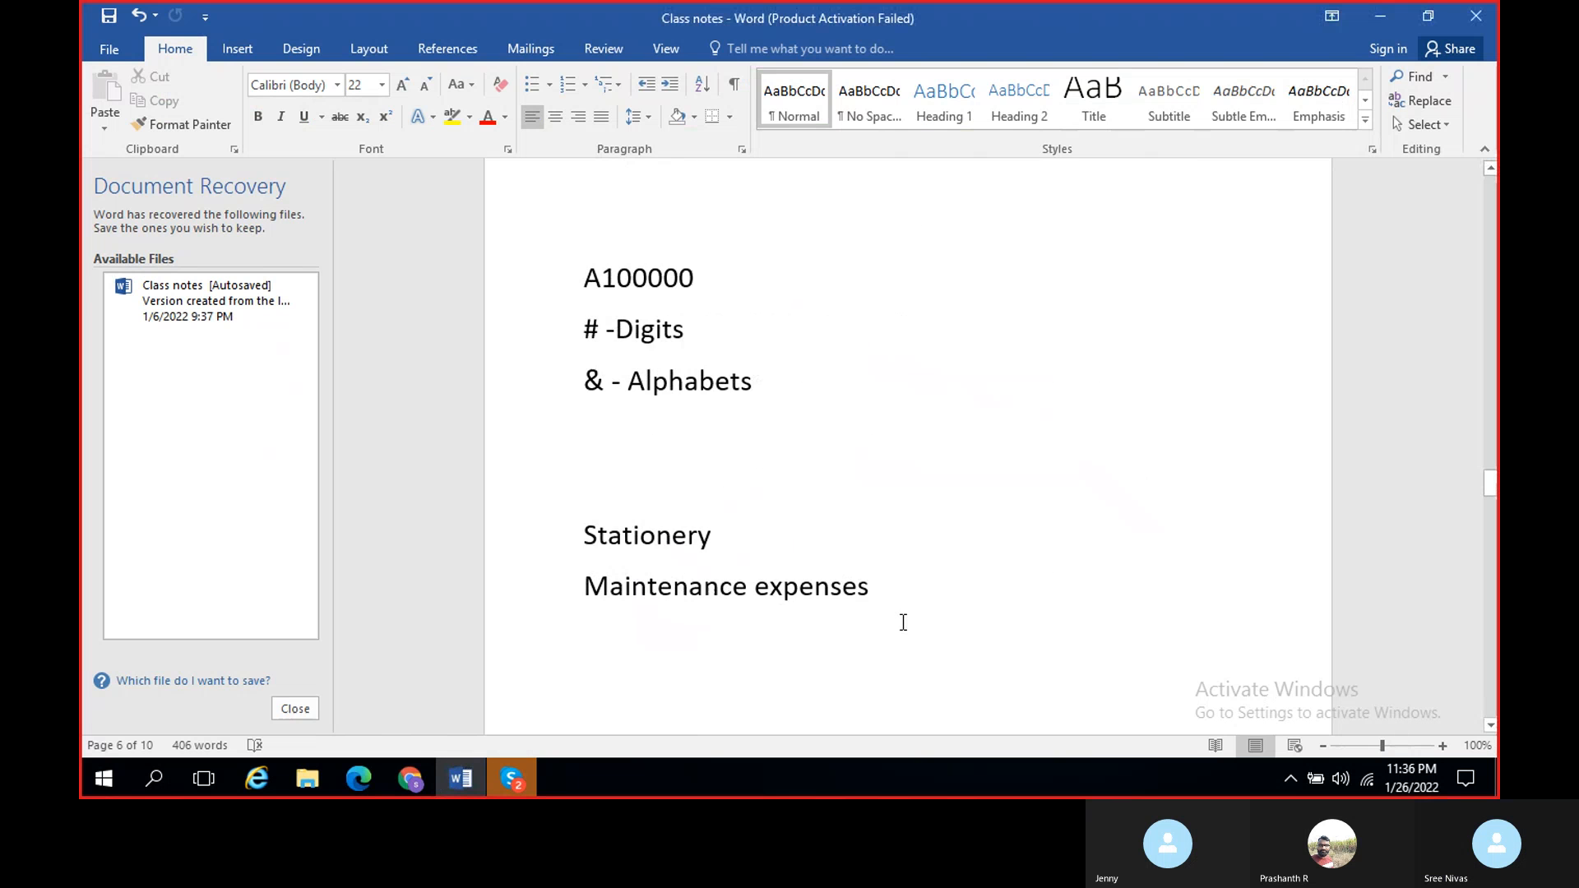
scroll(902, 622, "down", 5)
left_click_drag(1490, 509, 1489, 718)
left_click_drag(1489, 664, 1488, 667)
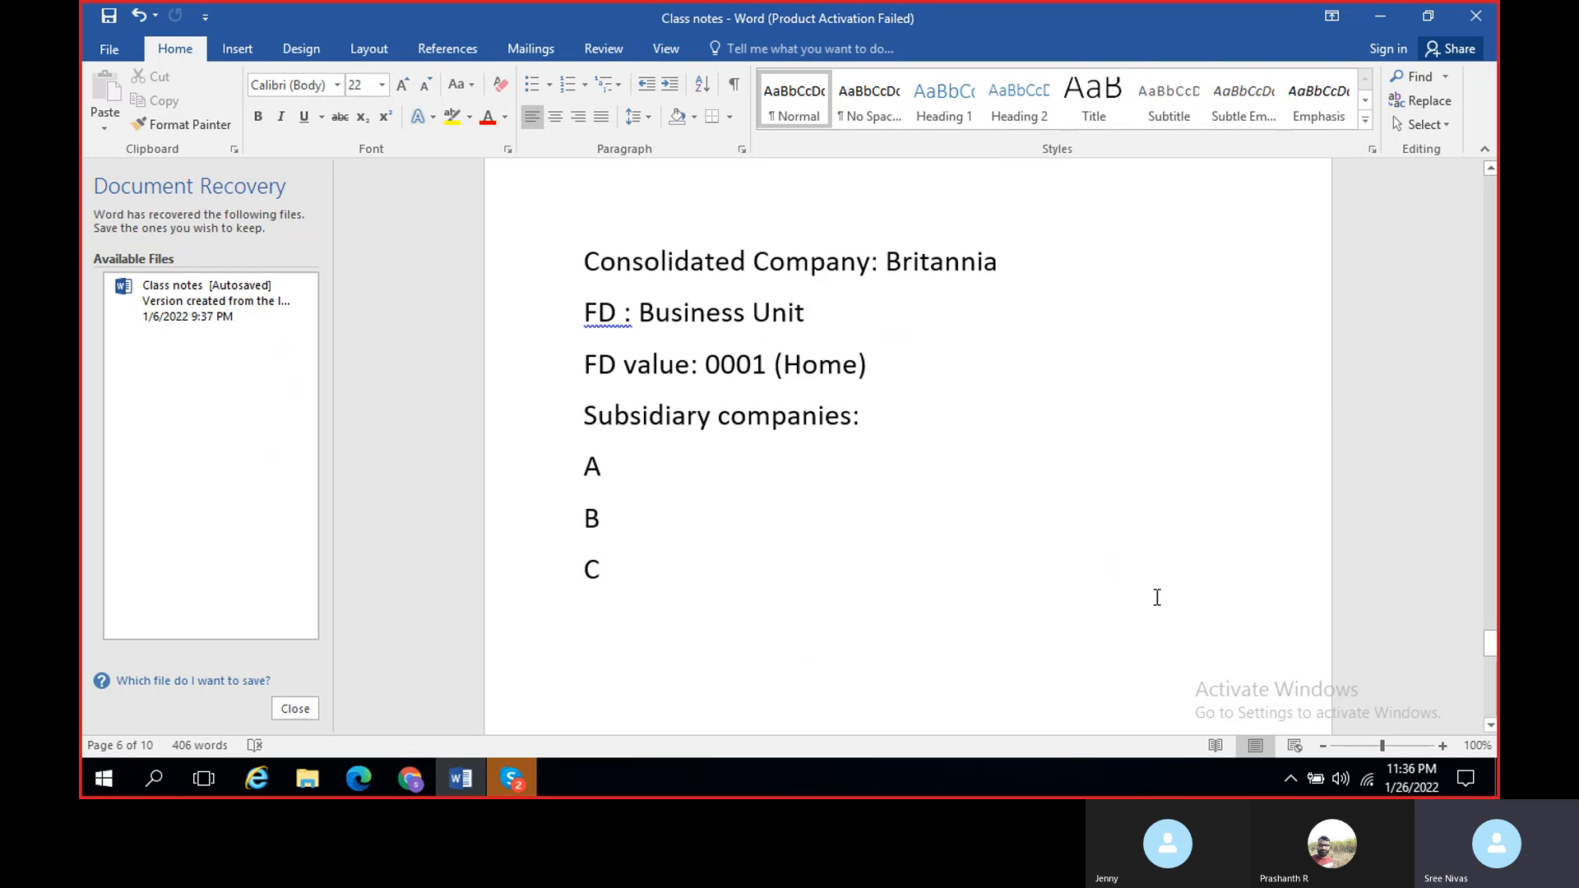
scroll(1146, 589, "down", 8)
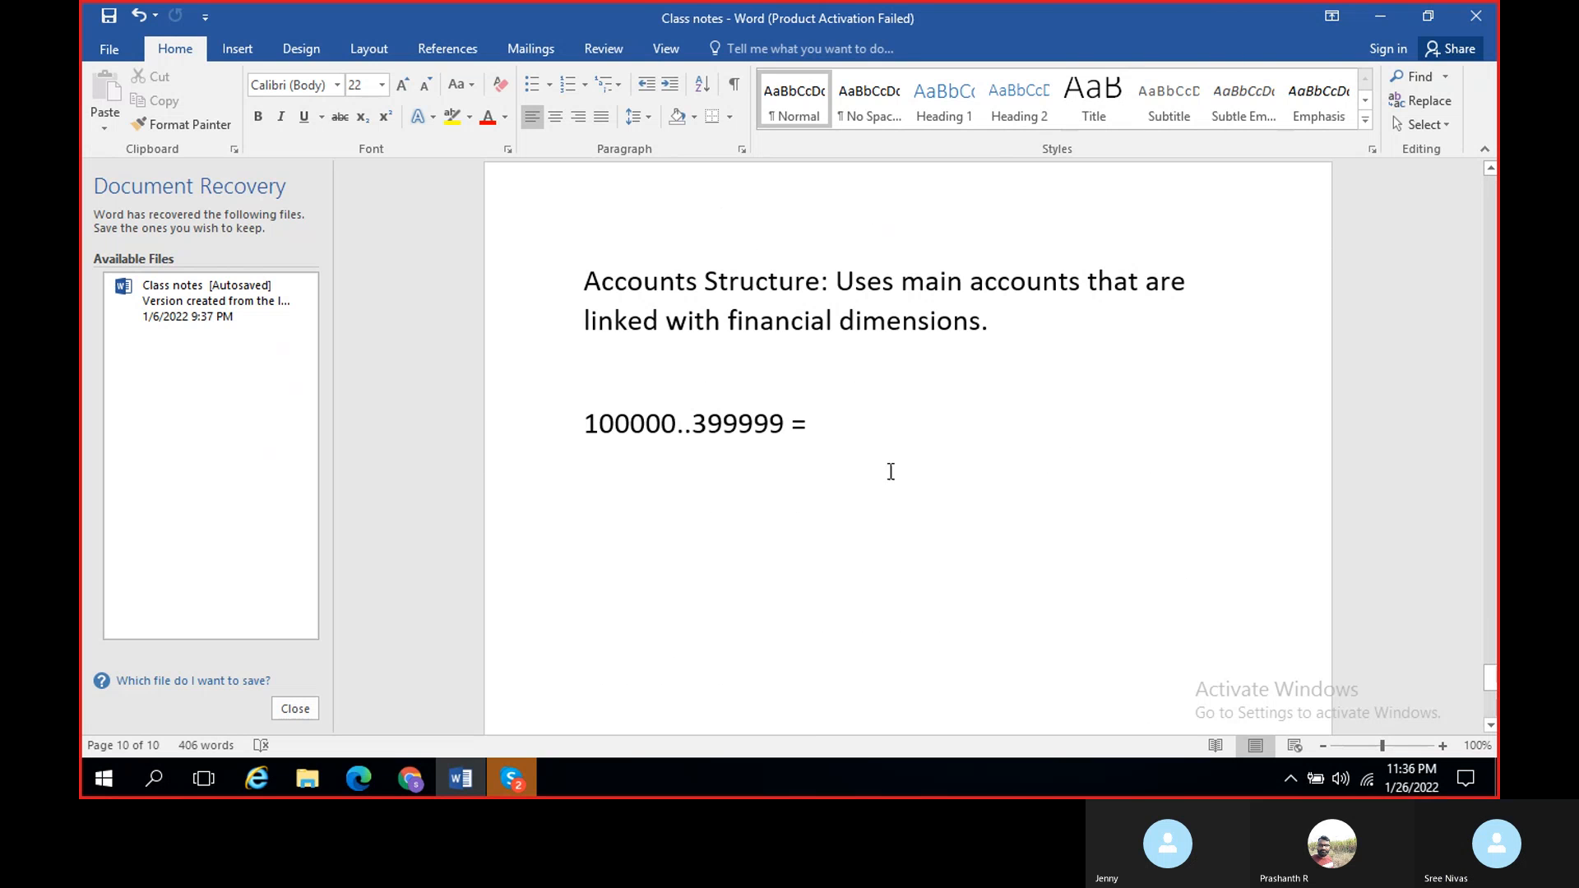
left_click(857, 419)
key("Return")
key("Return")
type("Maximum ")
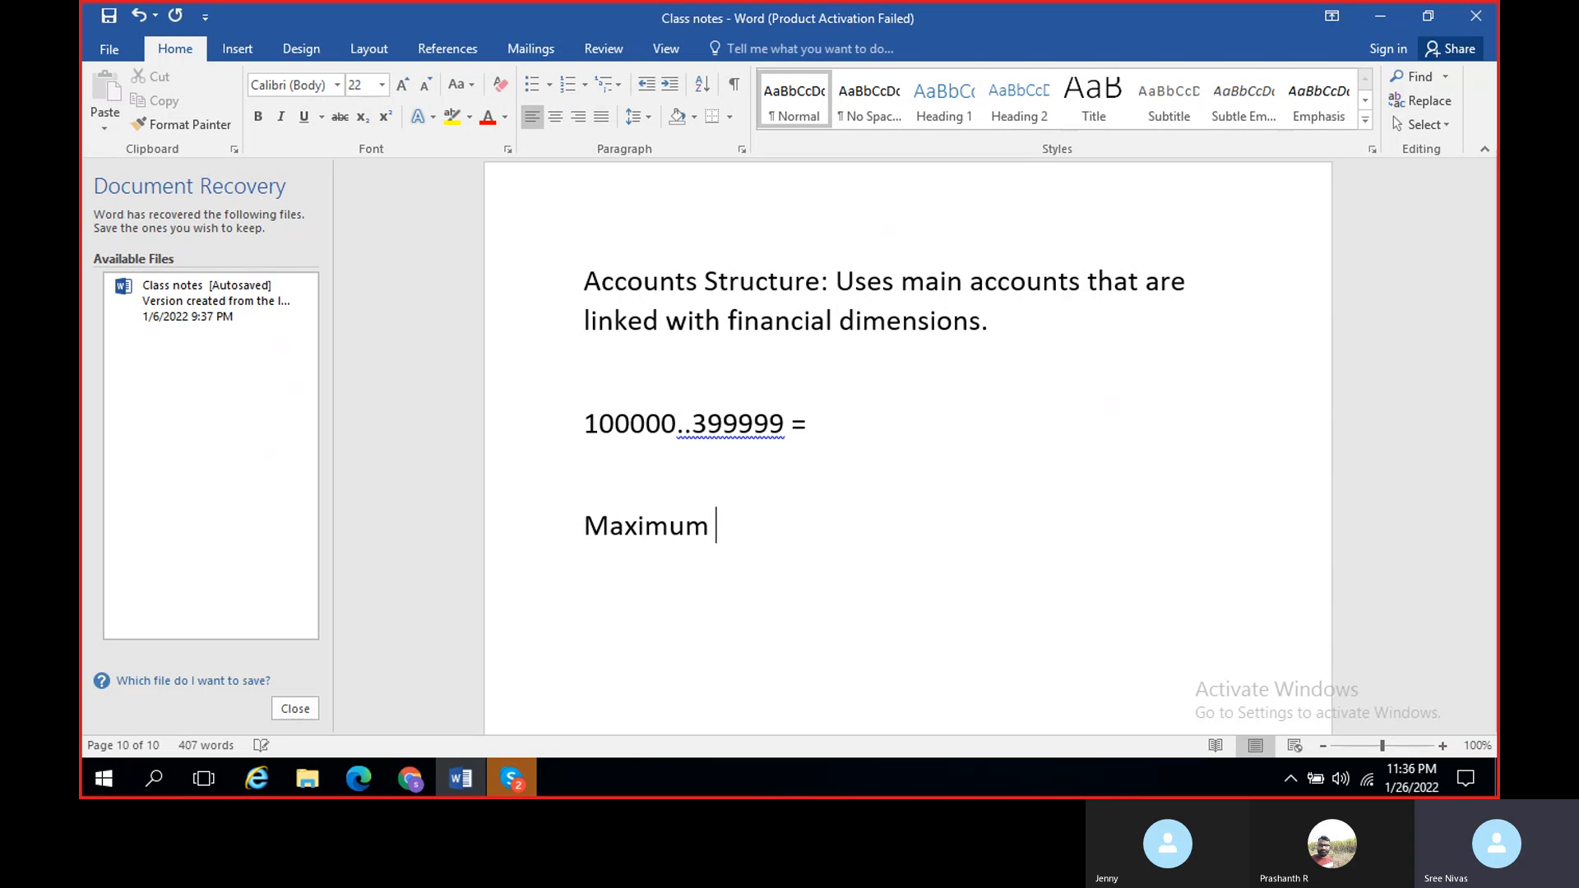
type("11segm")
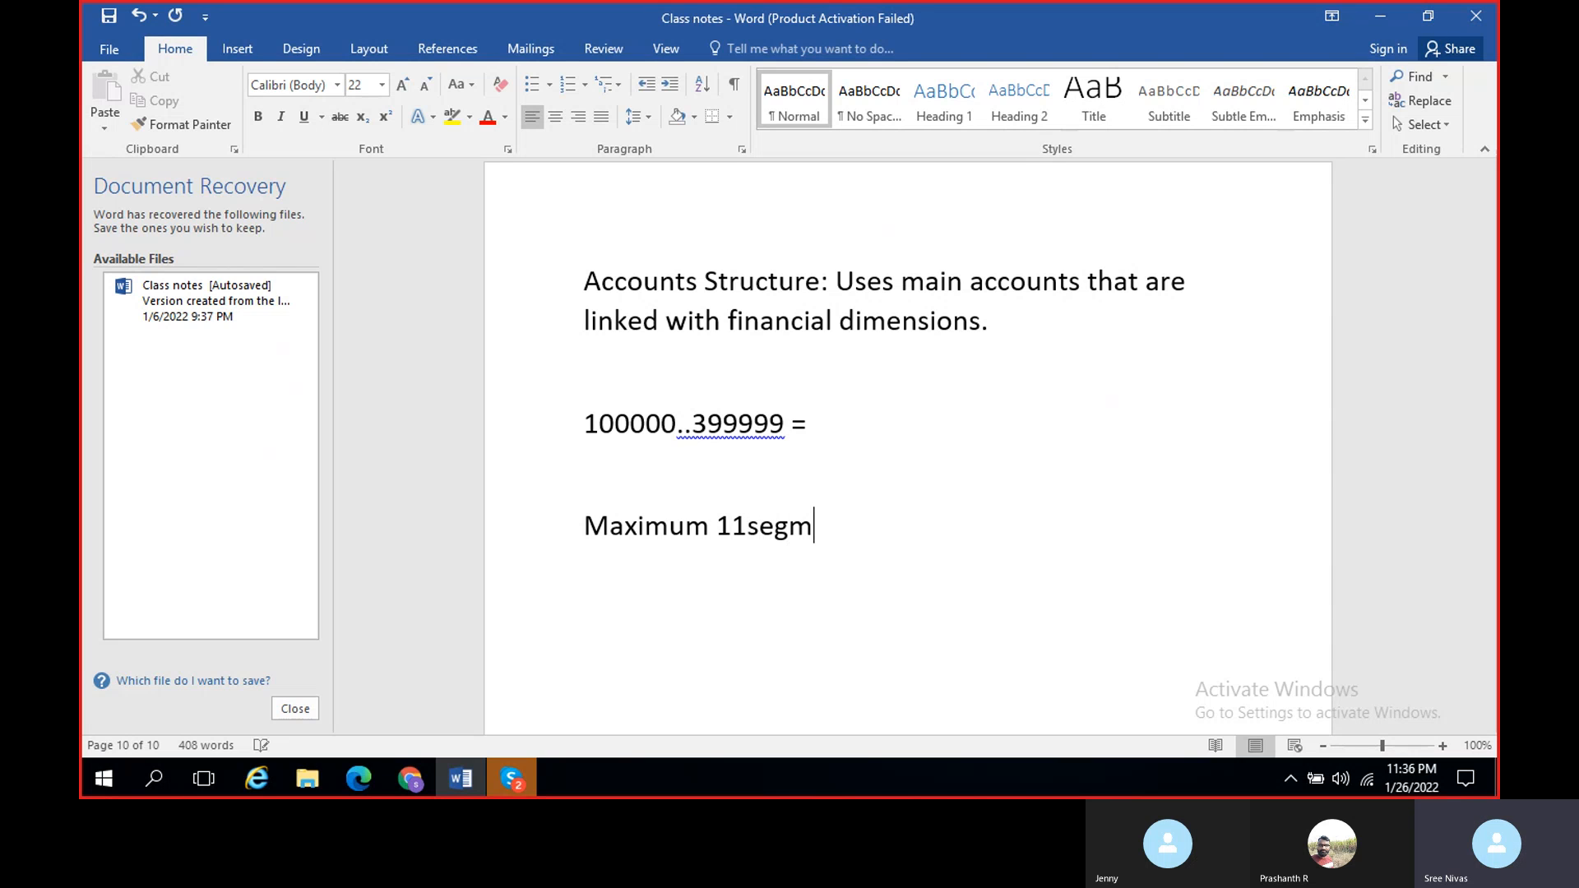
type("ents  are allo")
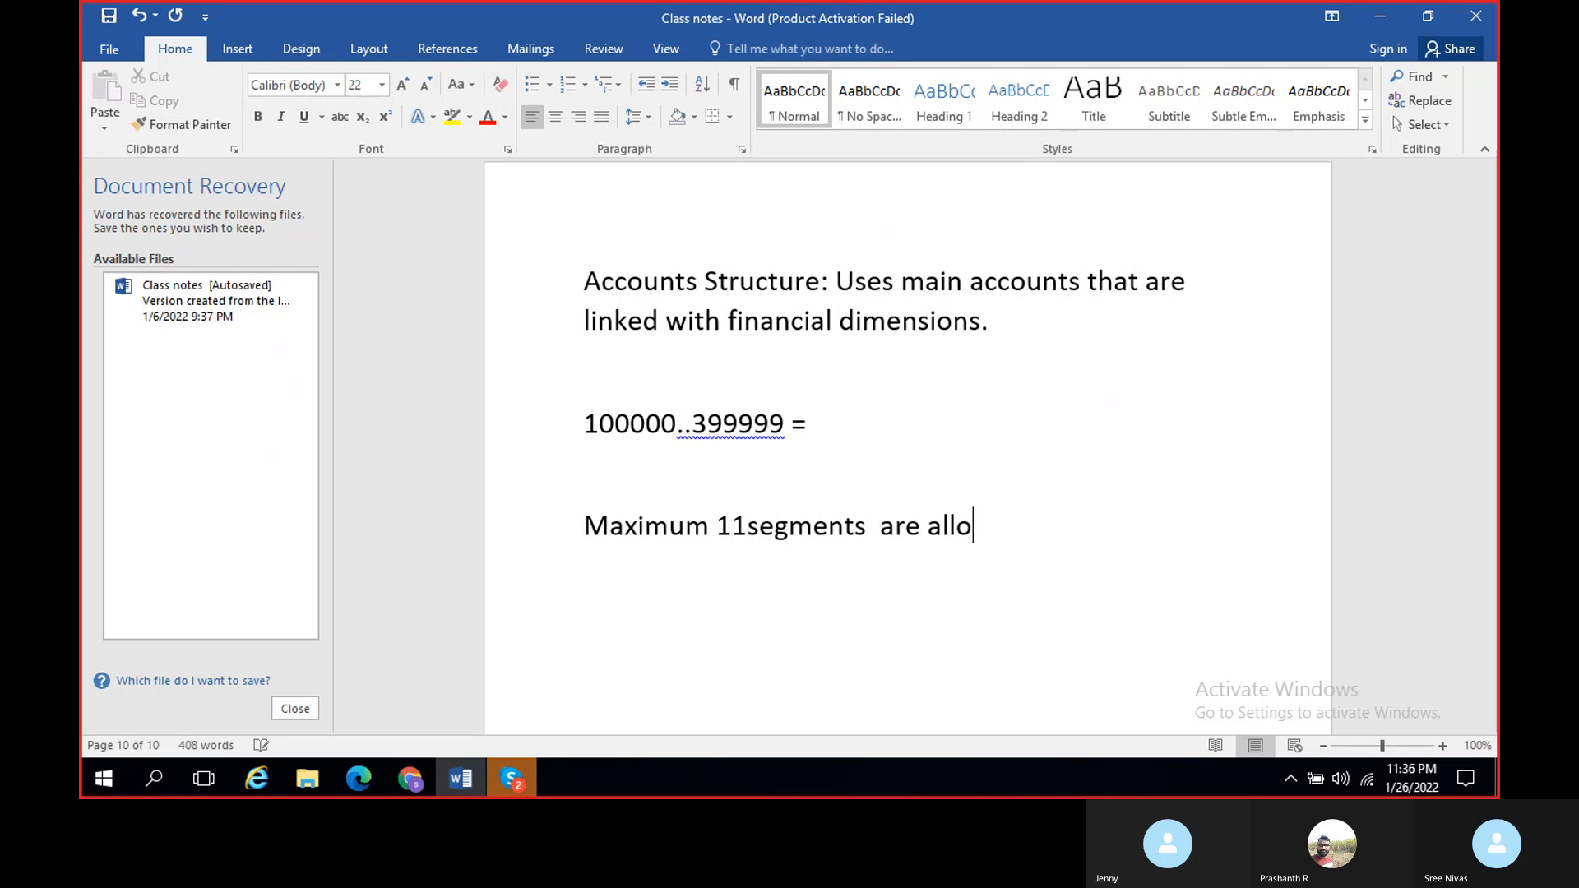
type("wed to ")
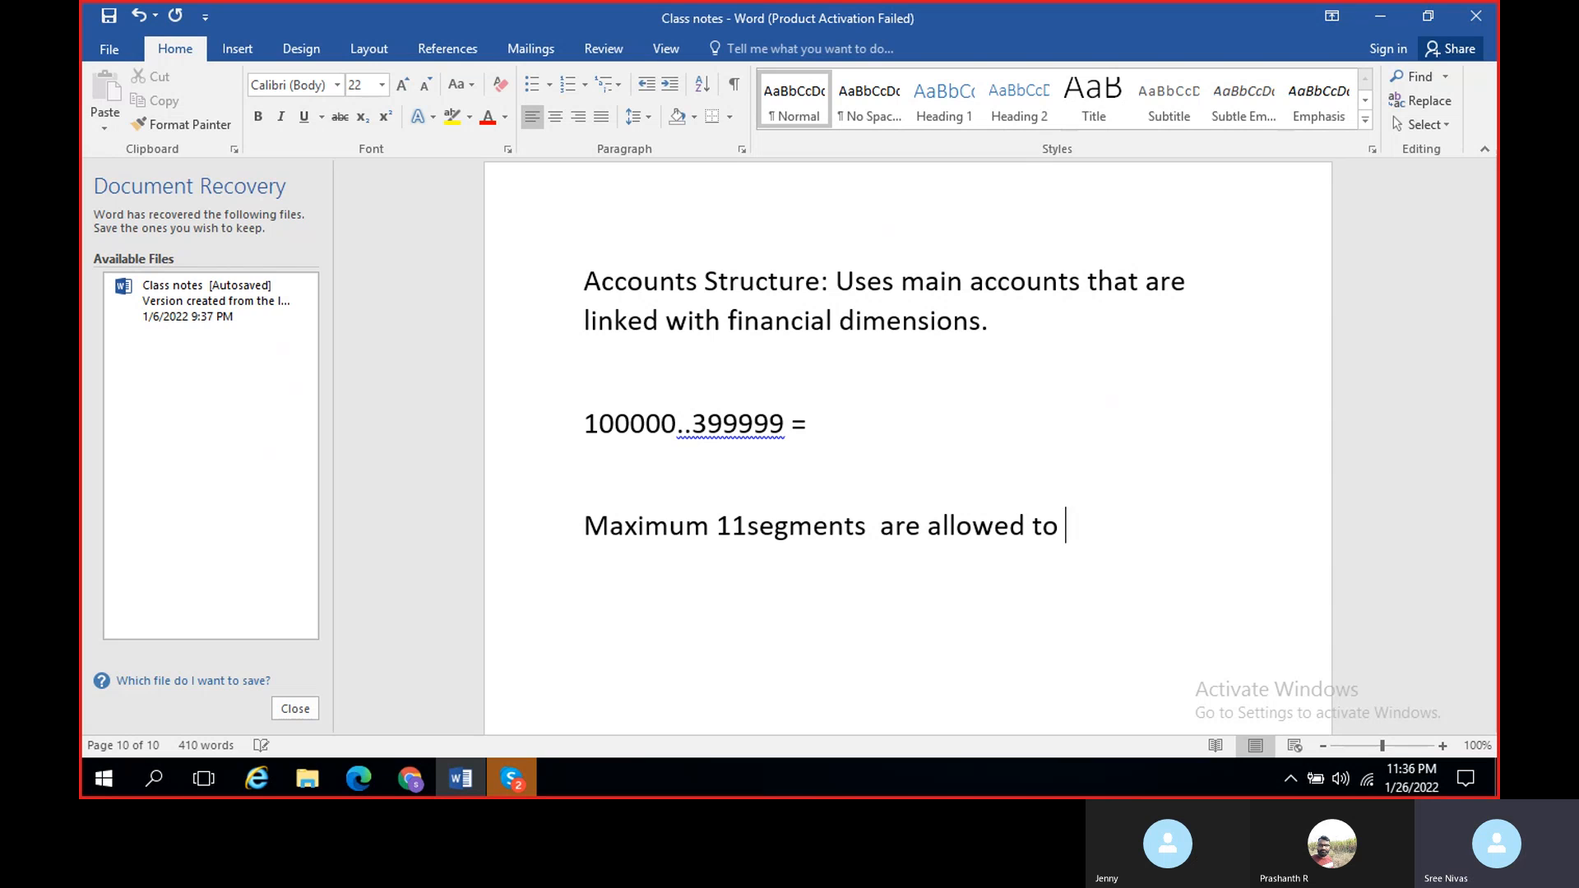
type("select under Account Structure")
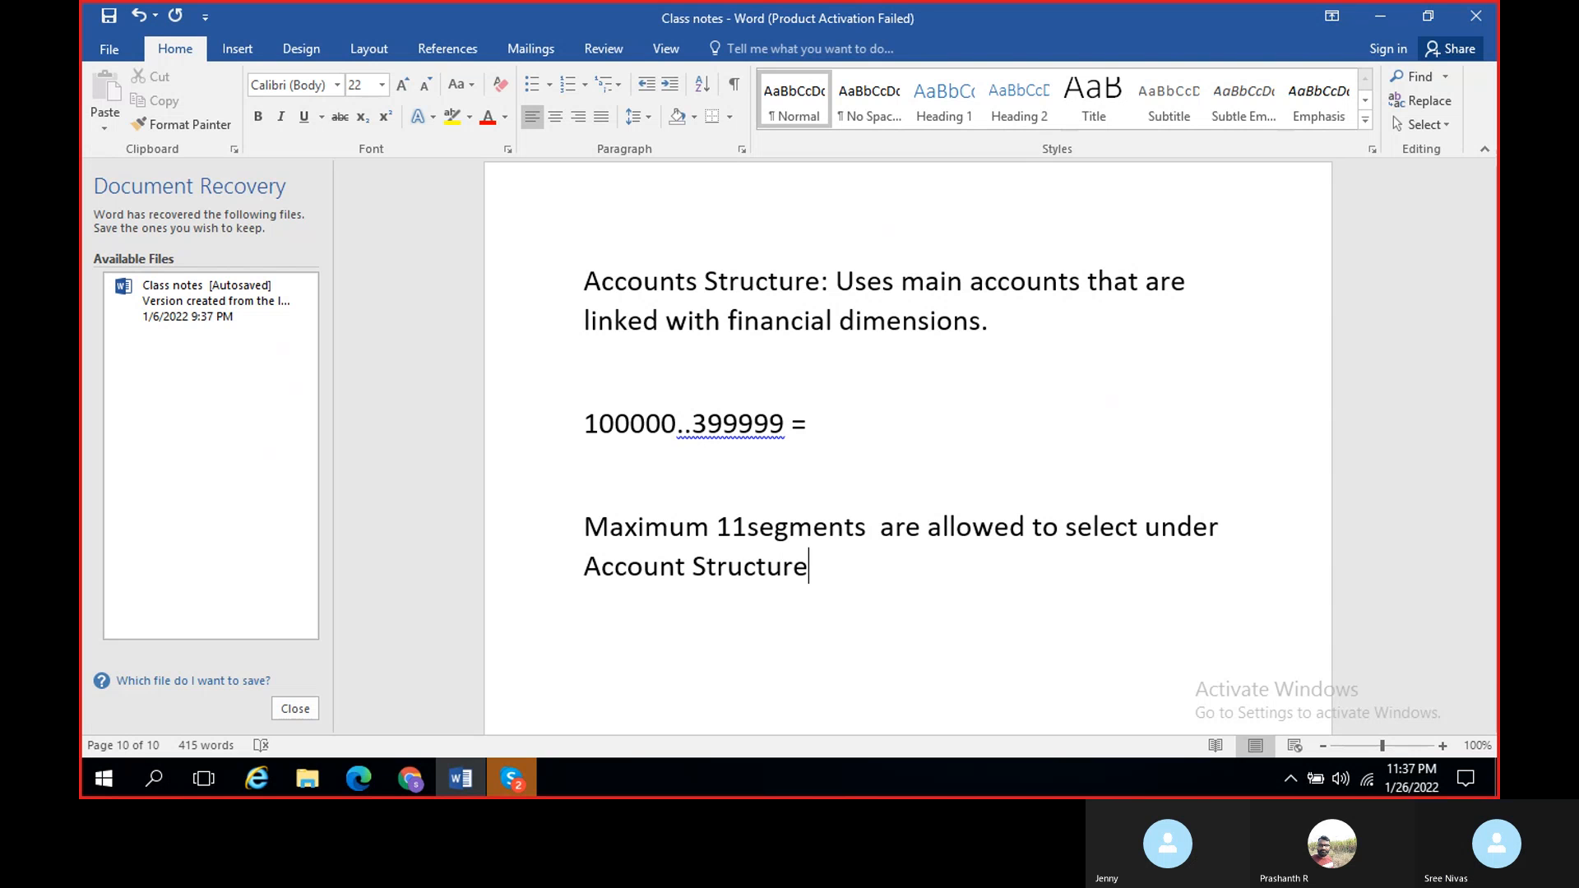
left_click(753, 531)
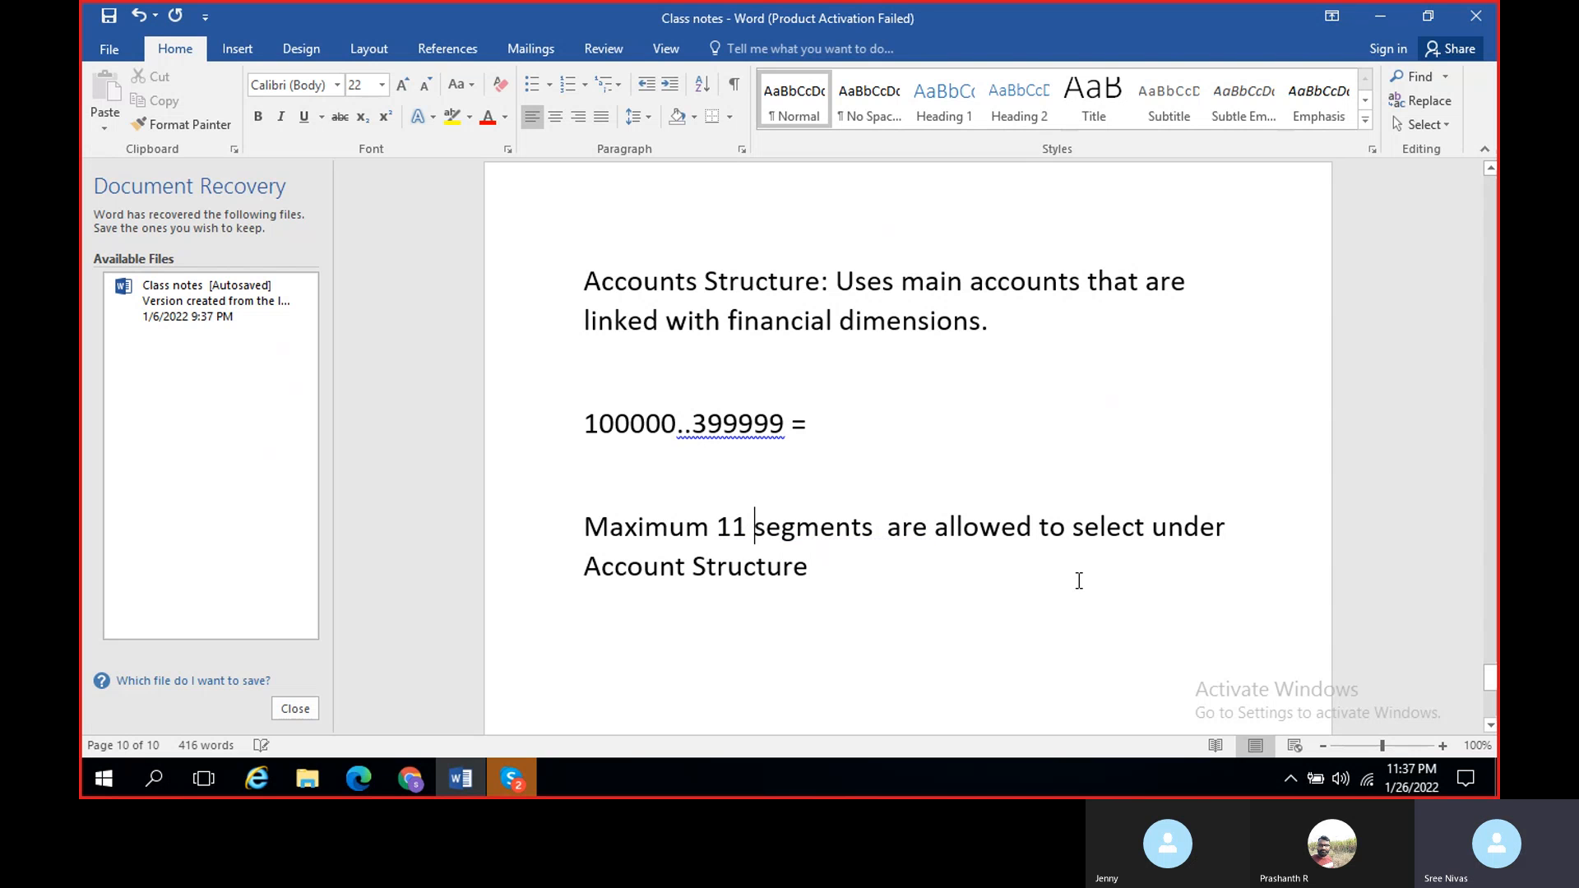
Step: Back in the BRT P/L account structure, add a segment row with MainAccount 699999, consulting the account ranges in the Word class notes
key("alt+Tab")
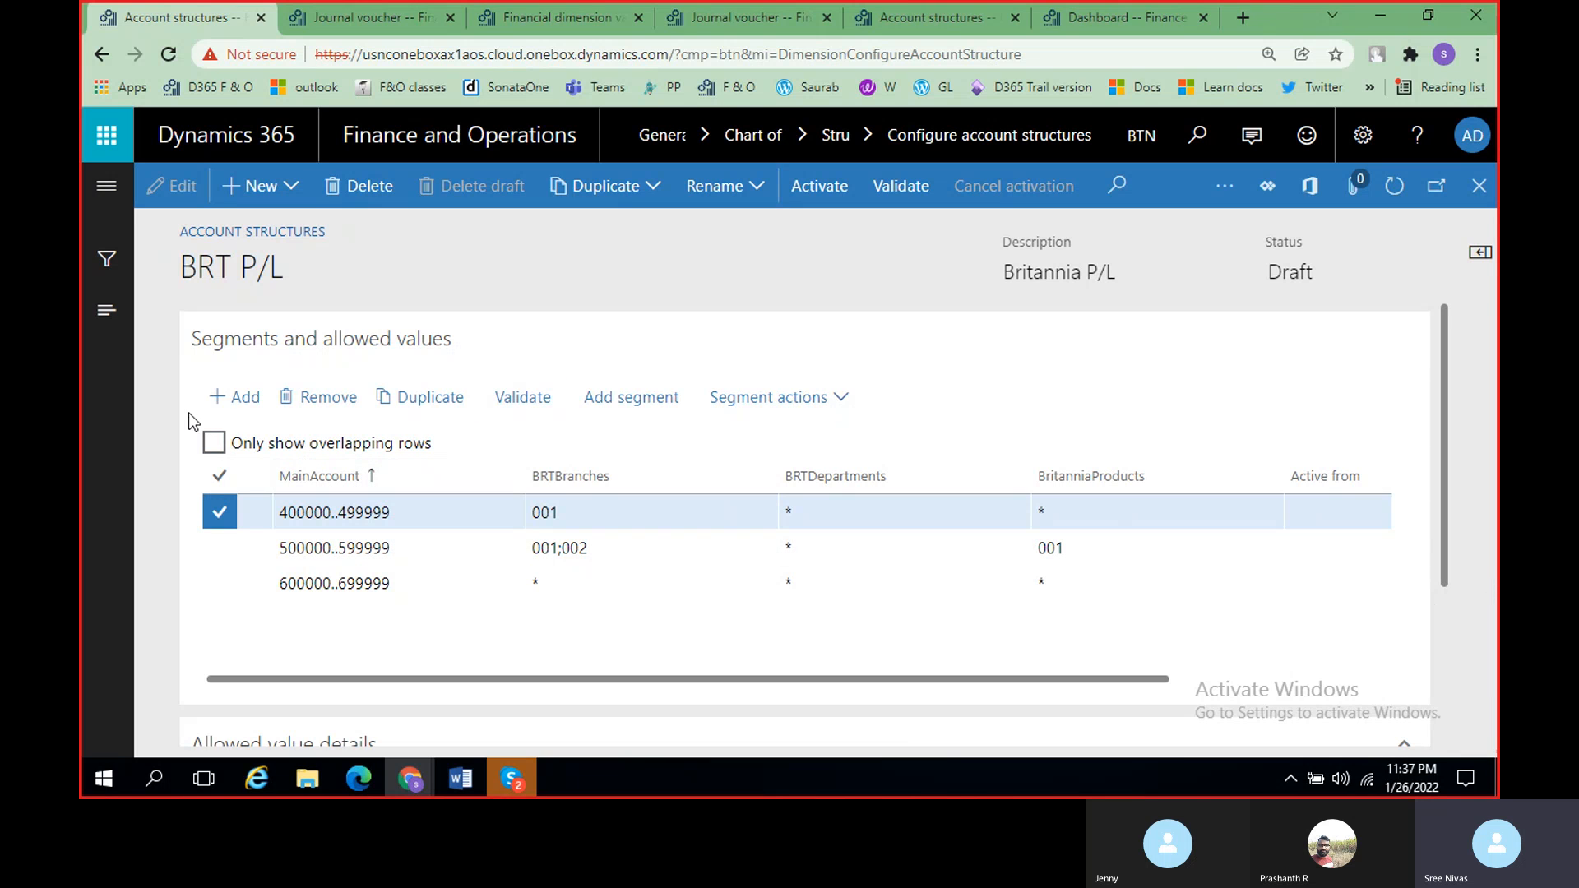
left_click(245, 402)
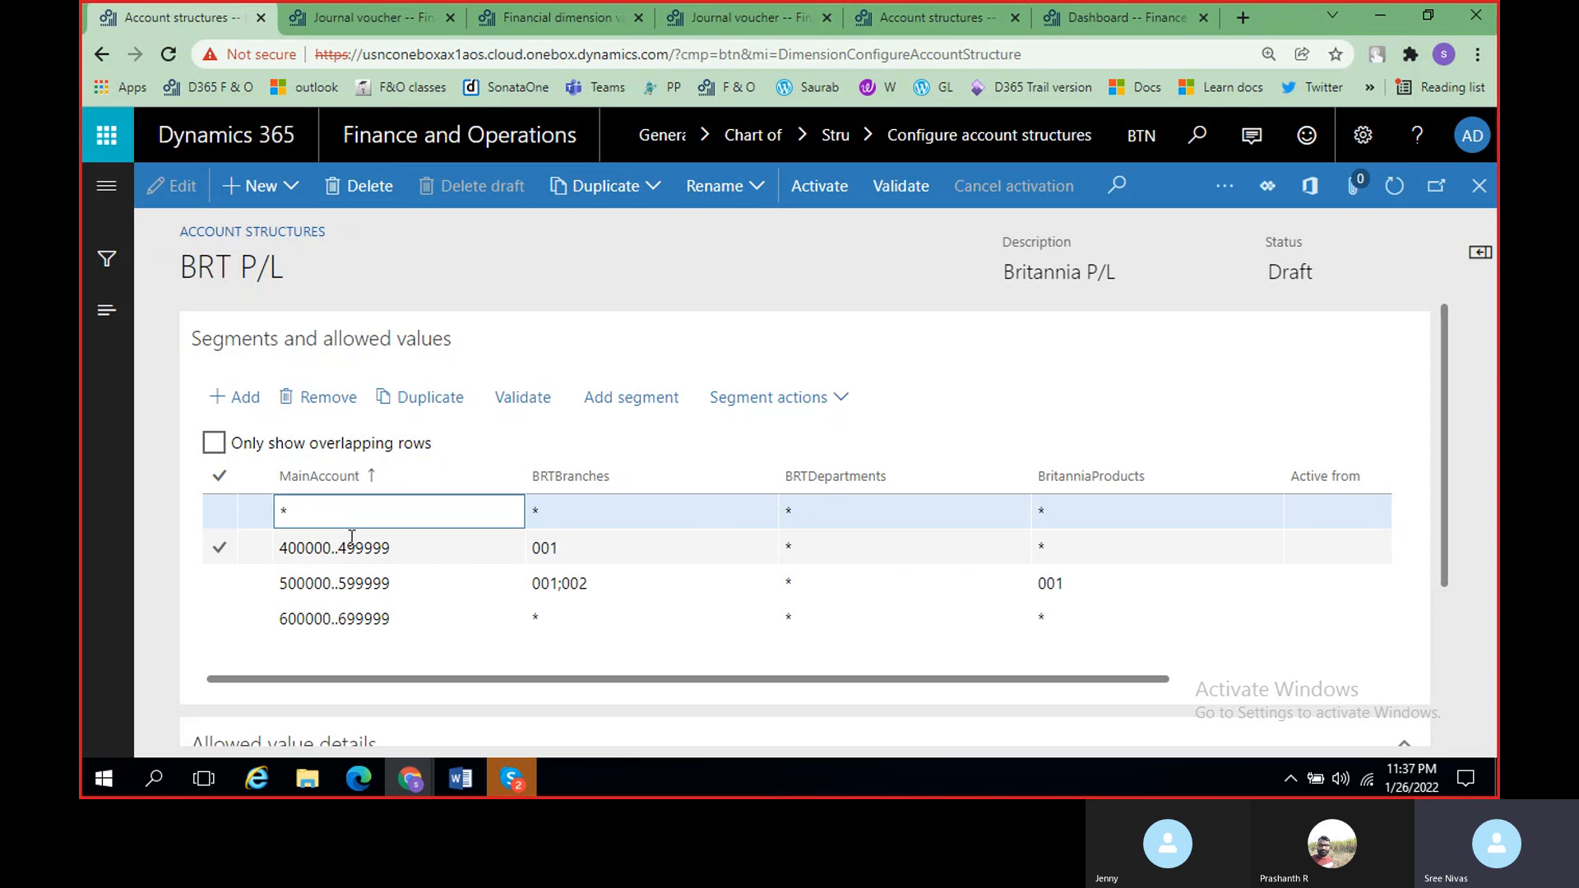
key("BackSpace")
left_click(458, 788)
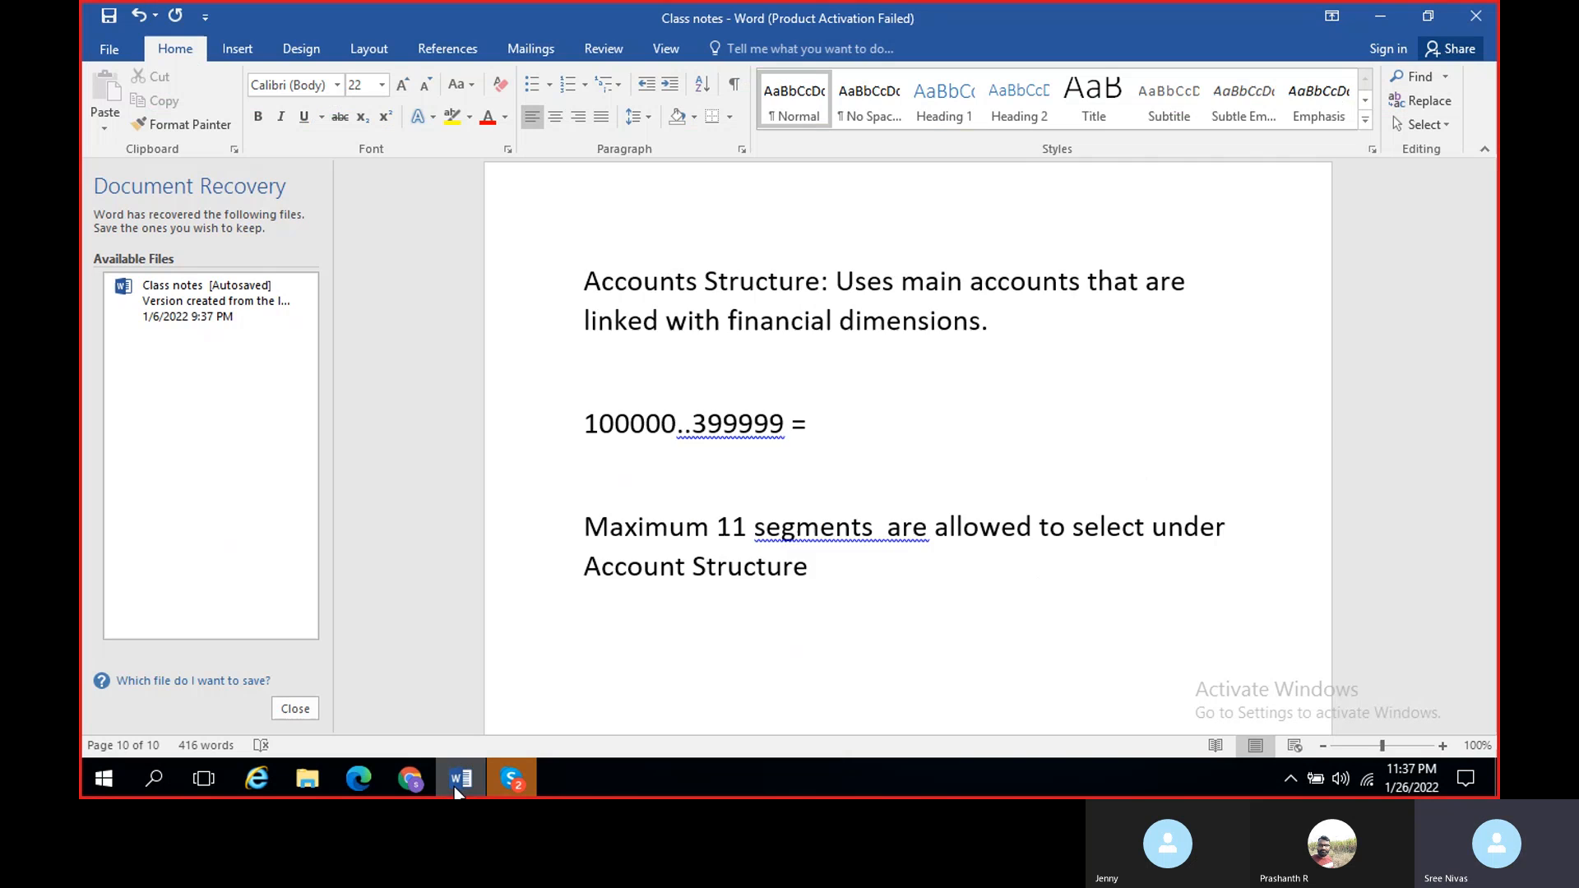
scroll(821, 432, "up", 10)
scroll(821, 432, "up", 15)
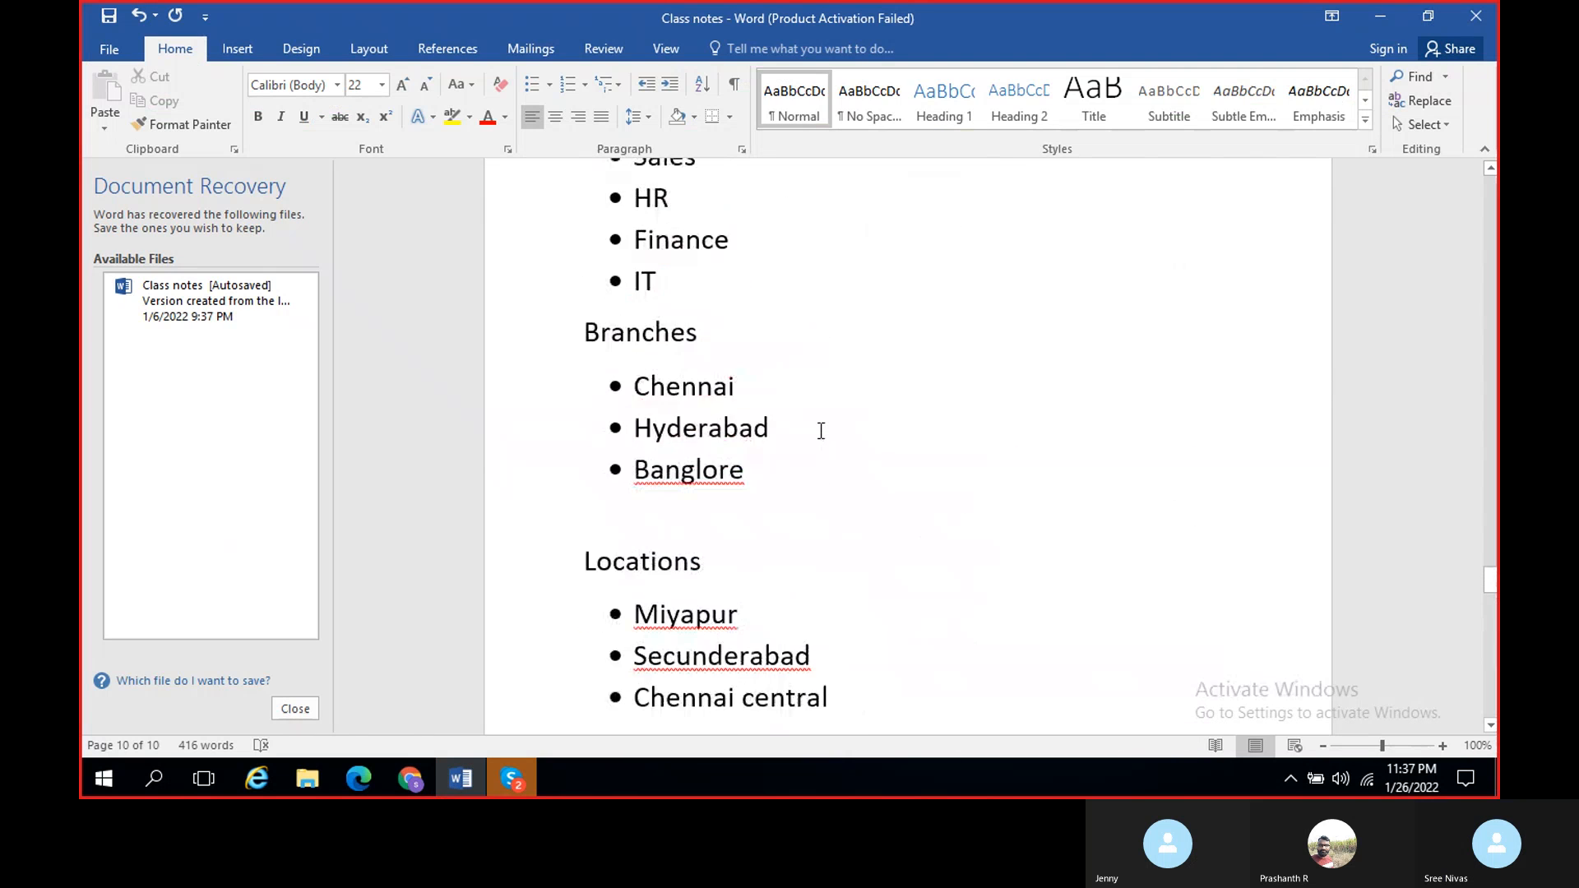
scroll(821, 429, "up", 15)
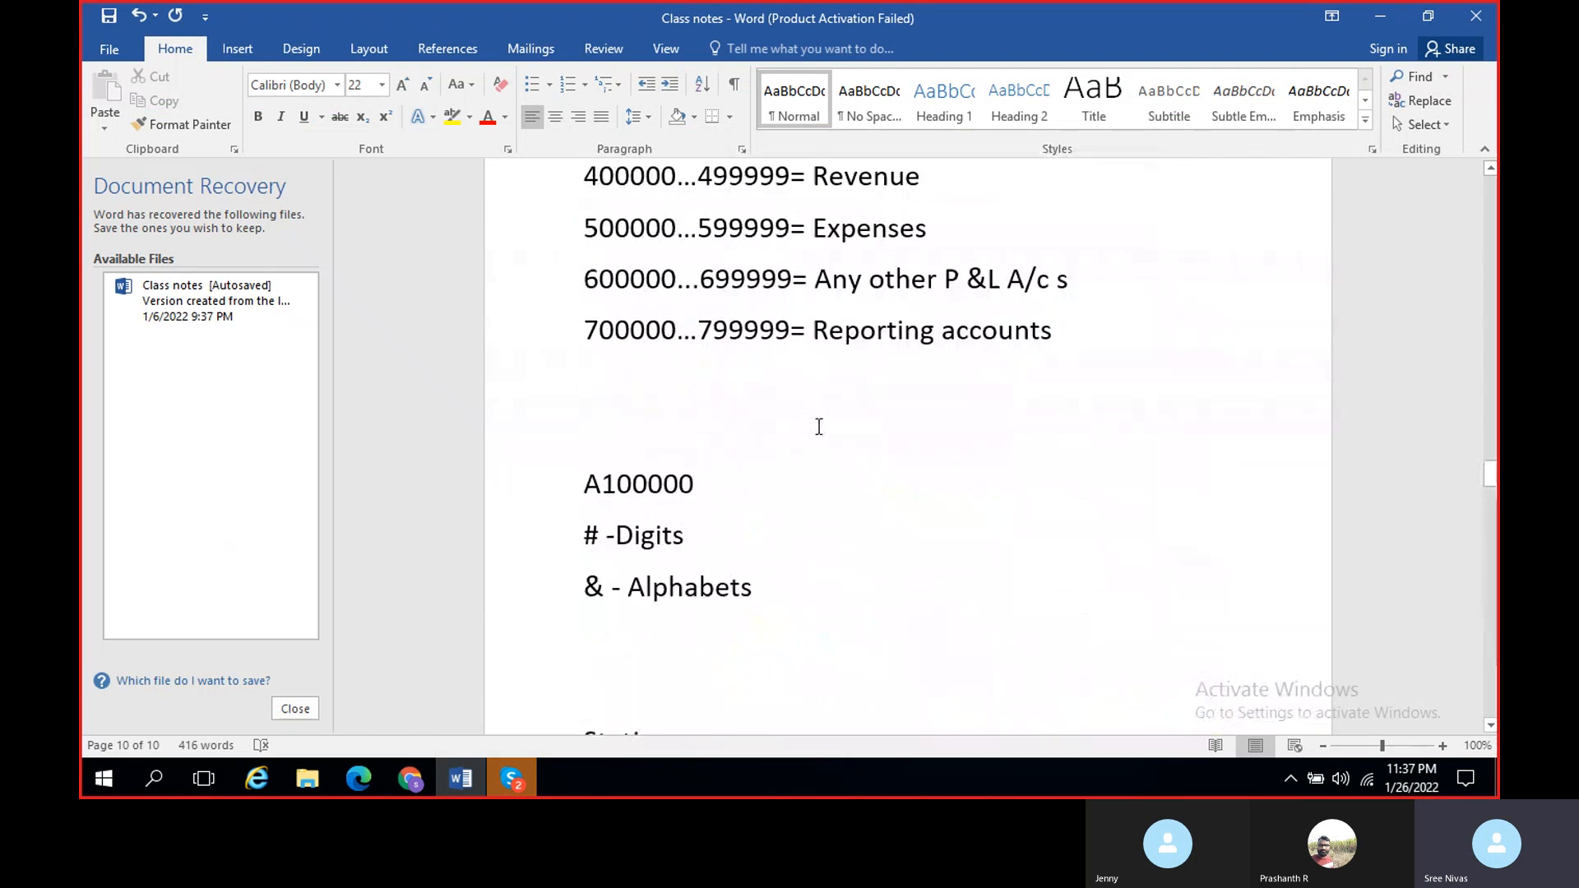
scroll(825, 504, "down", 2)
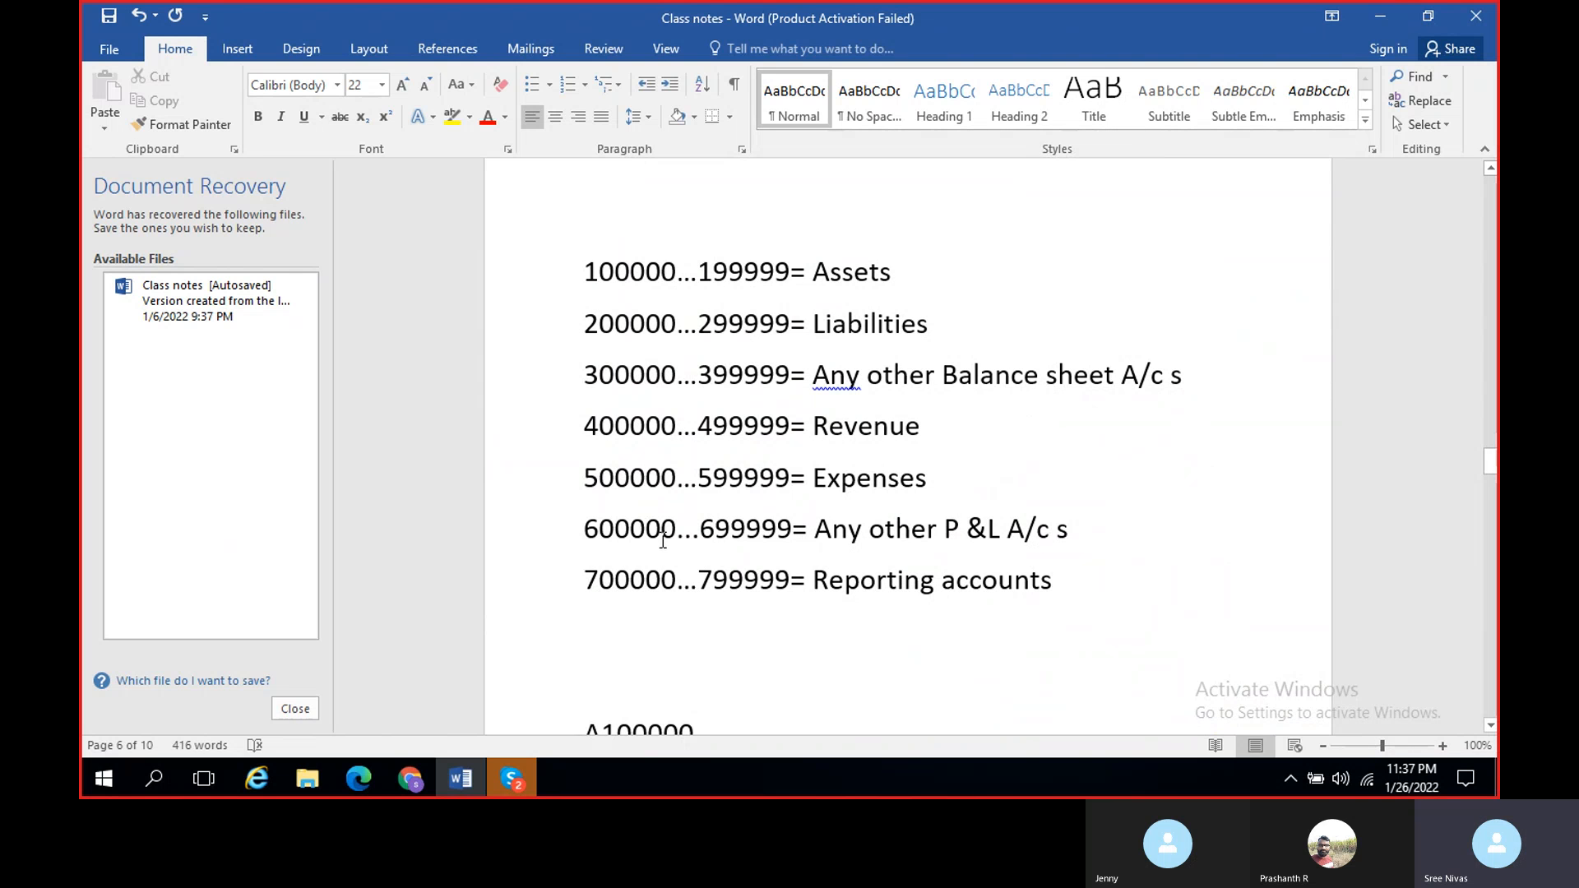
key("alt+Tab")
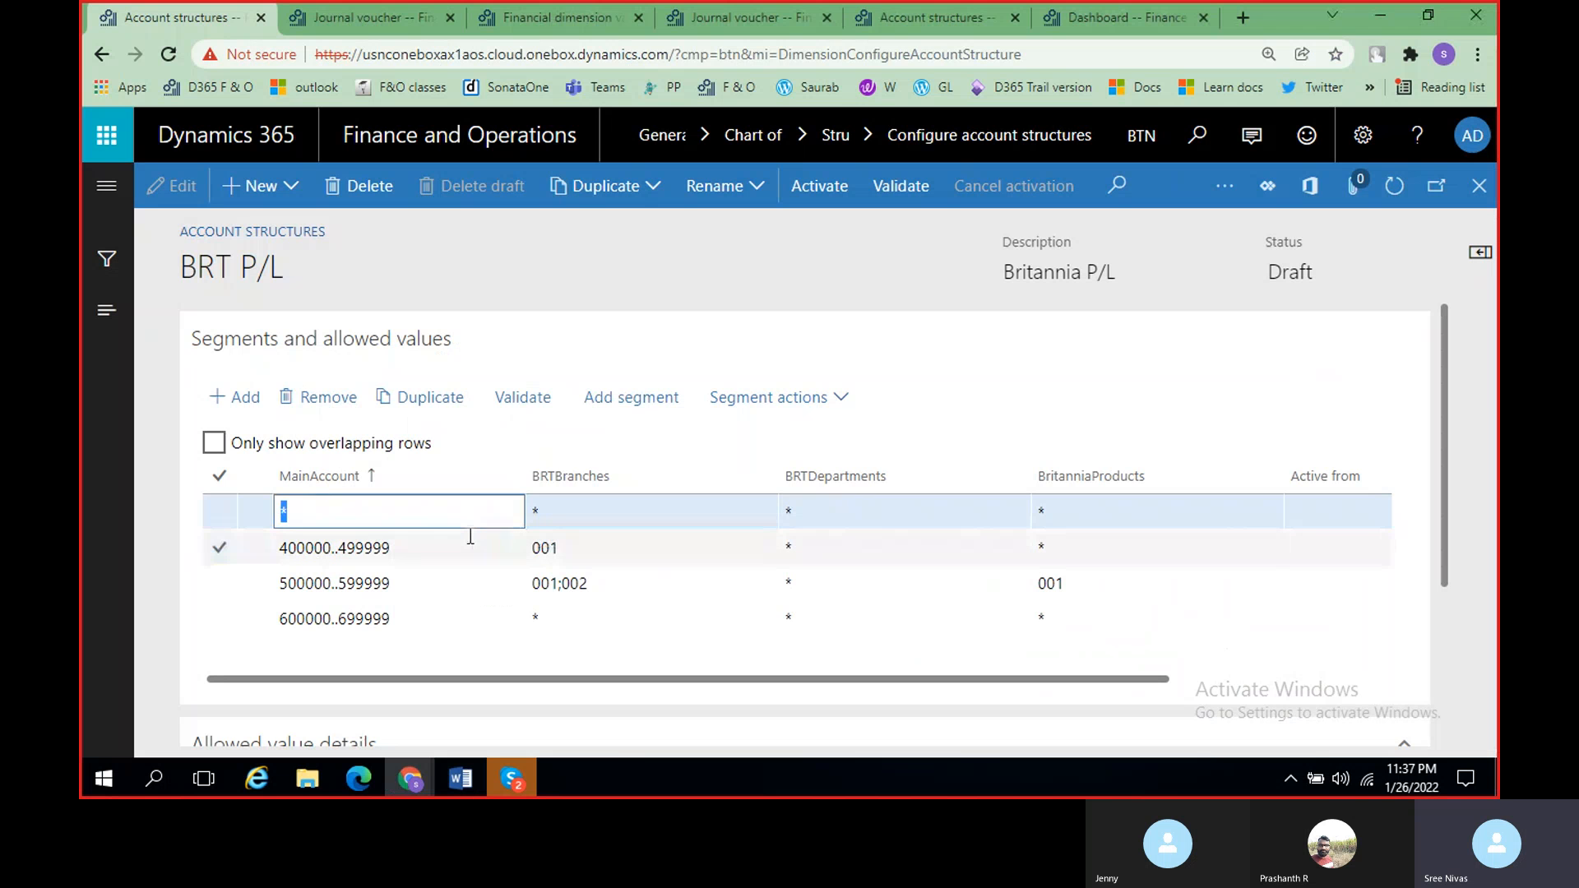
left_click(366, 513)
key("BackSpace")
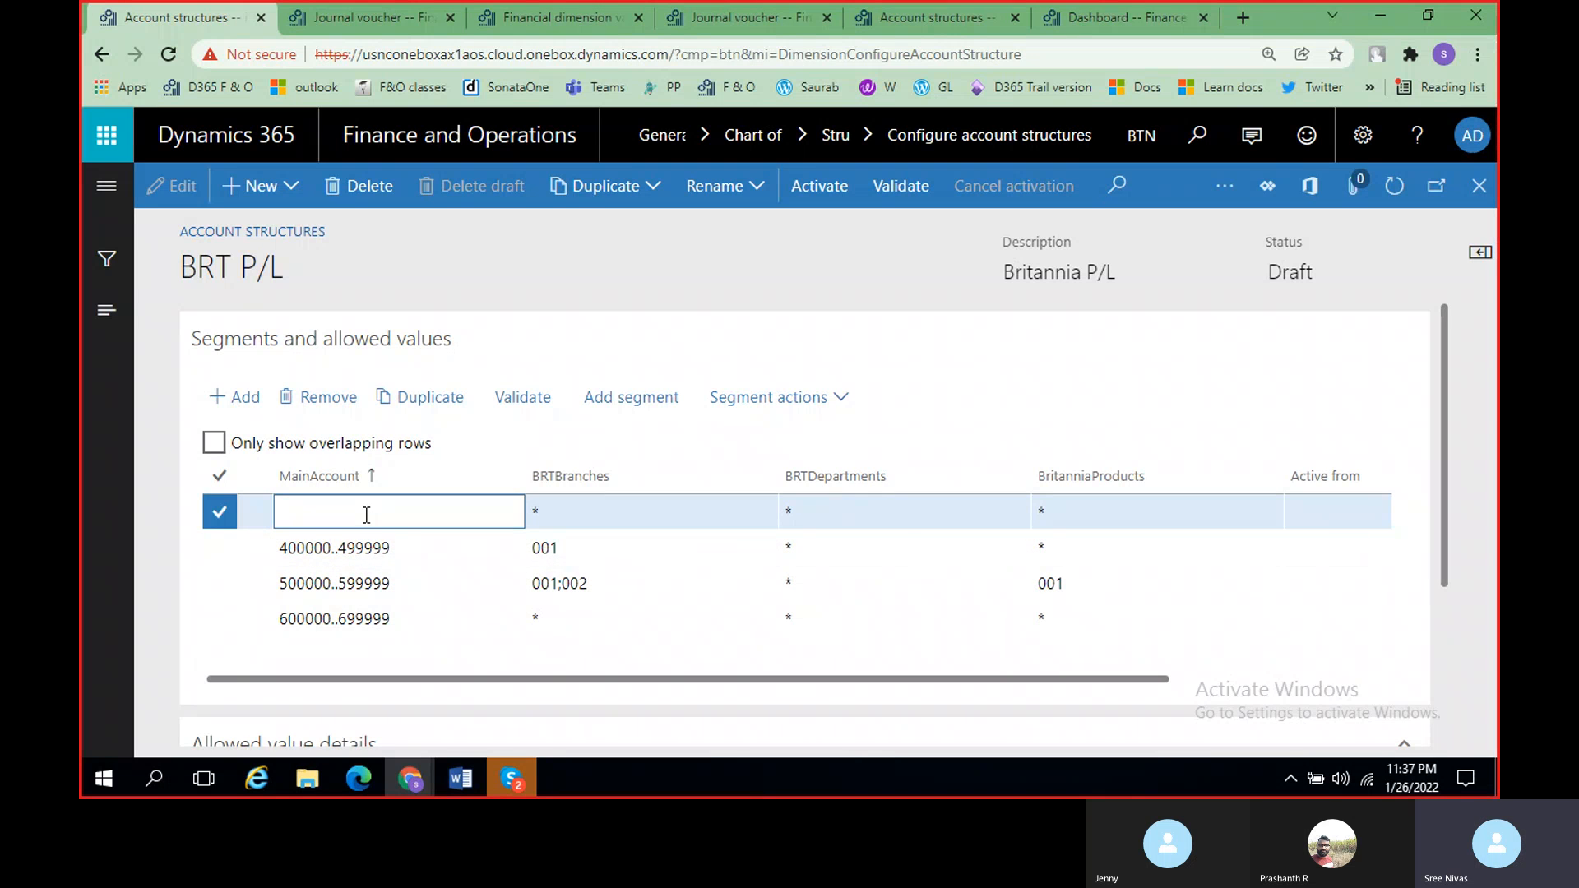
type("699999")
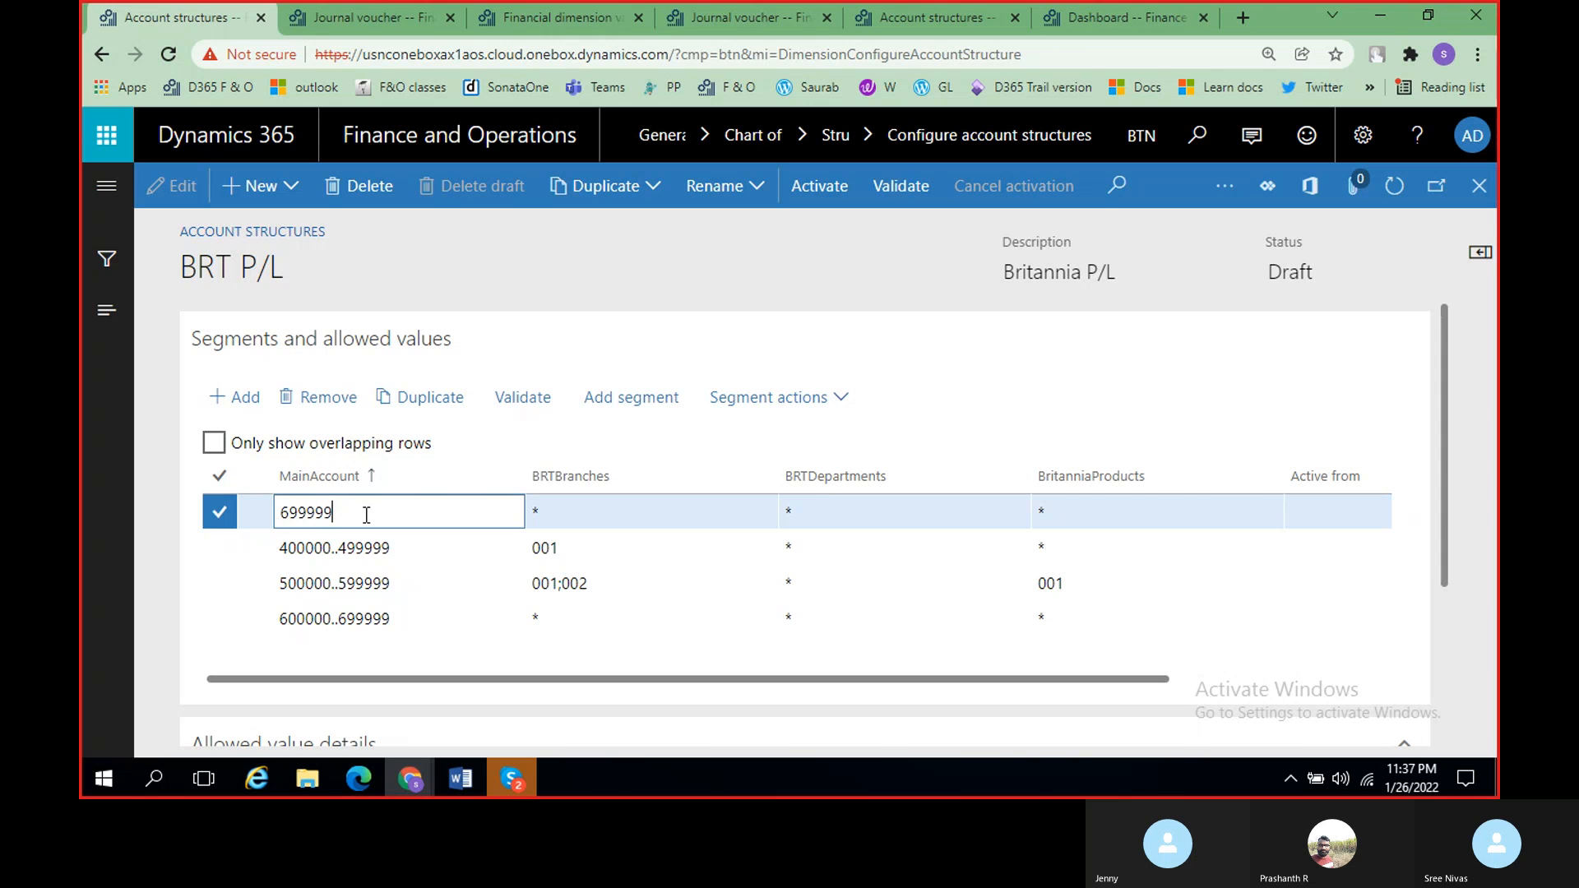
left_click(453, 618)
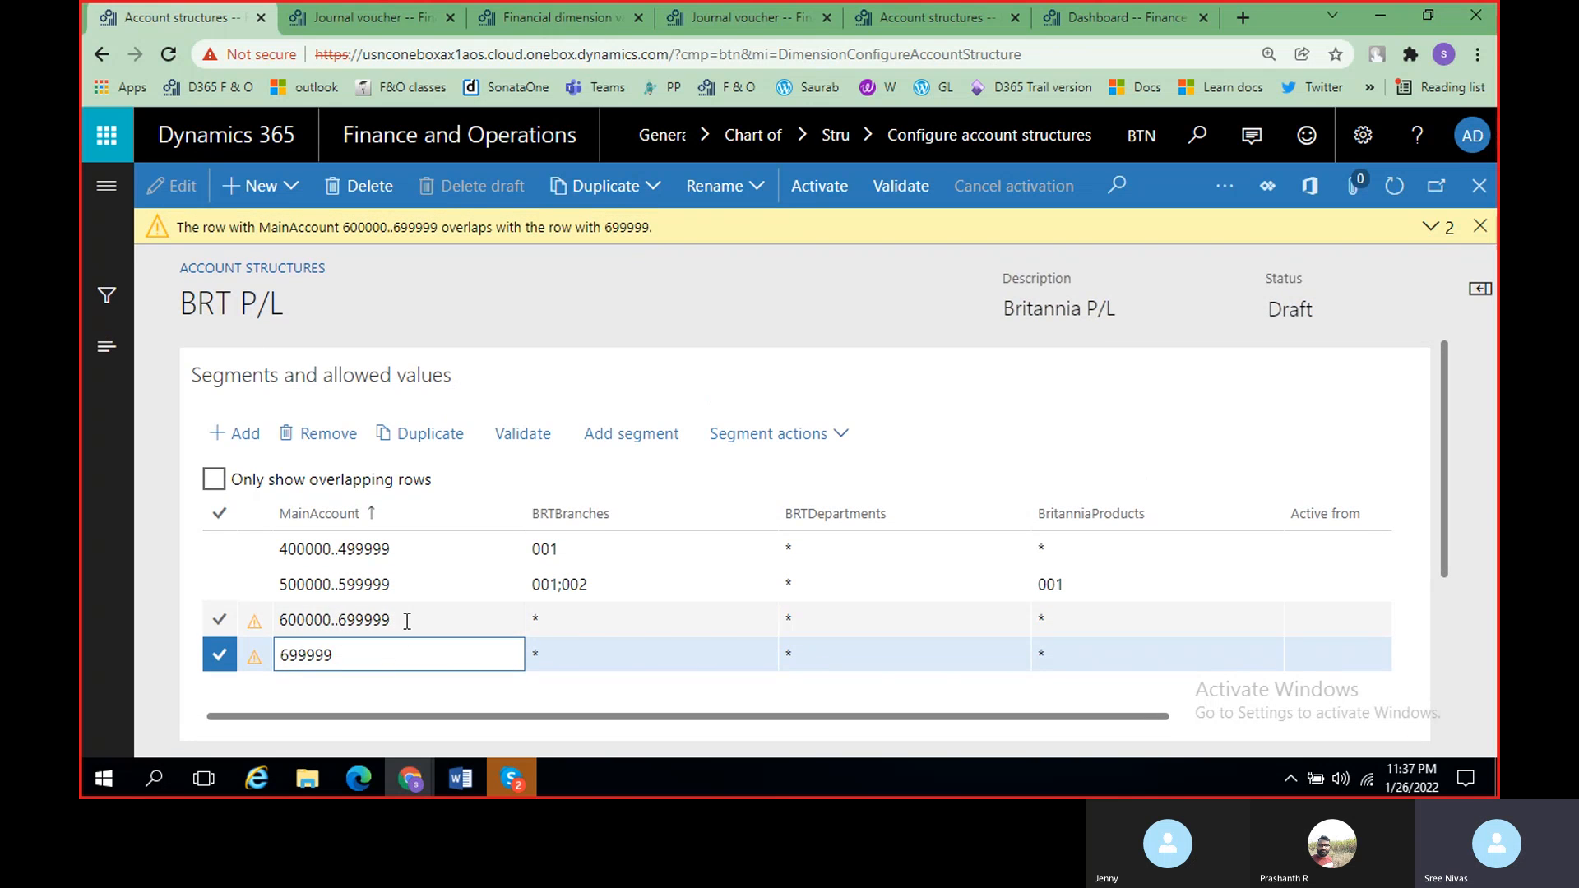
Step: Change the MainAccount range of the 600000..699999 row to 600000..699998 and dismiss the overlap warning
left_click(407, 621)
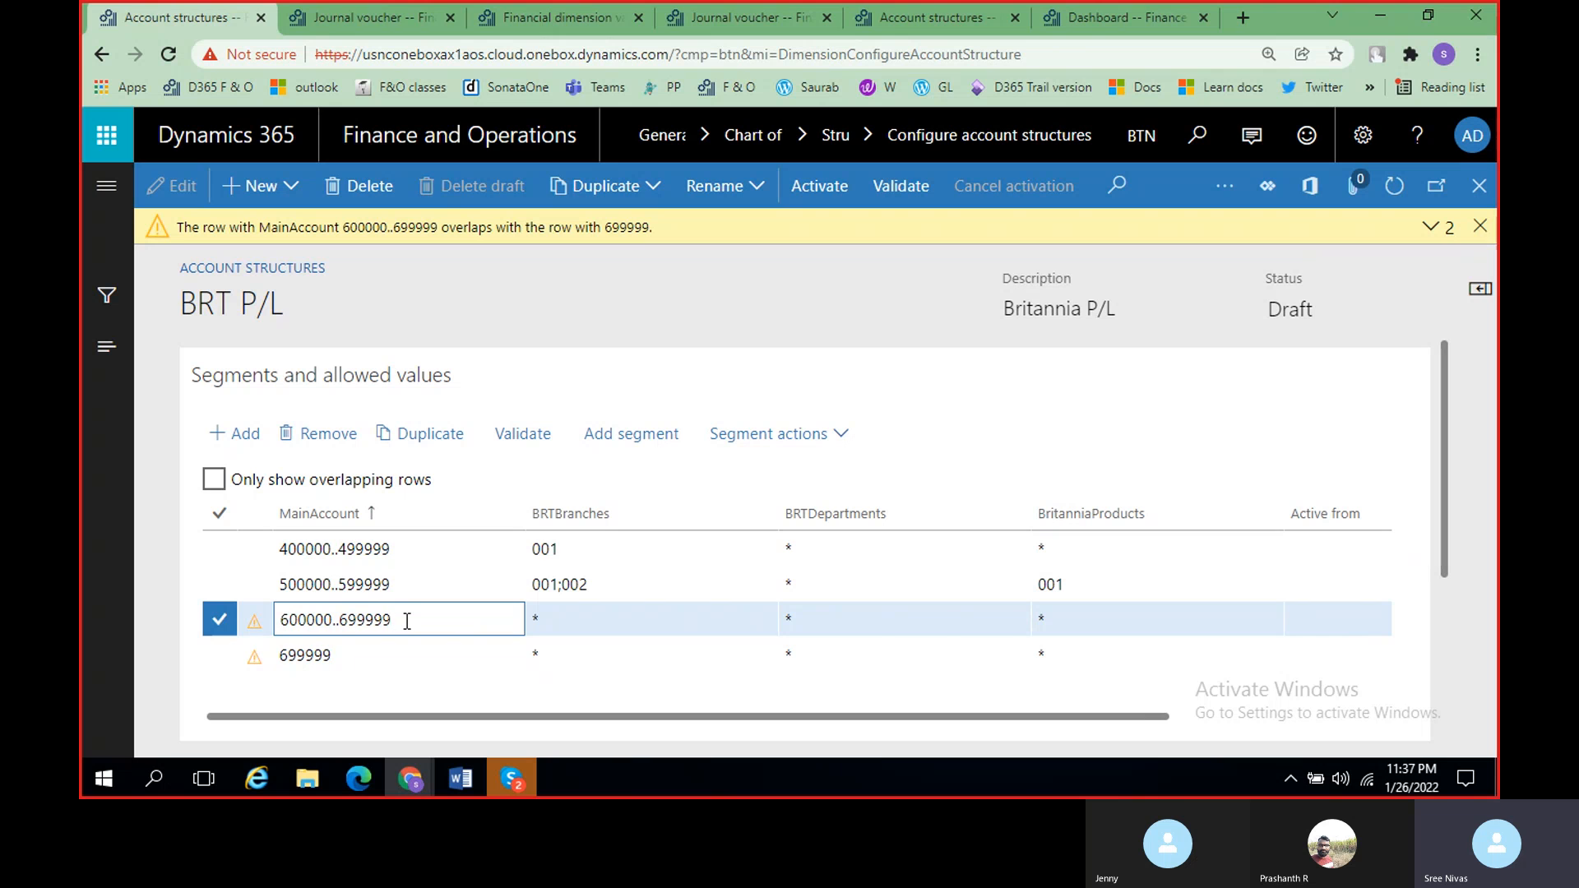
type("8")
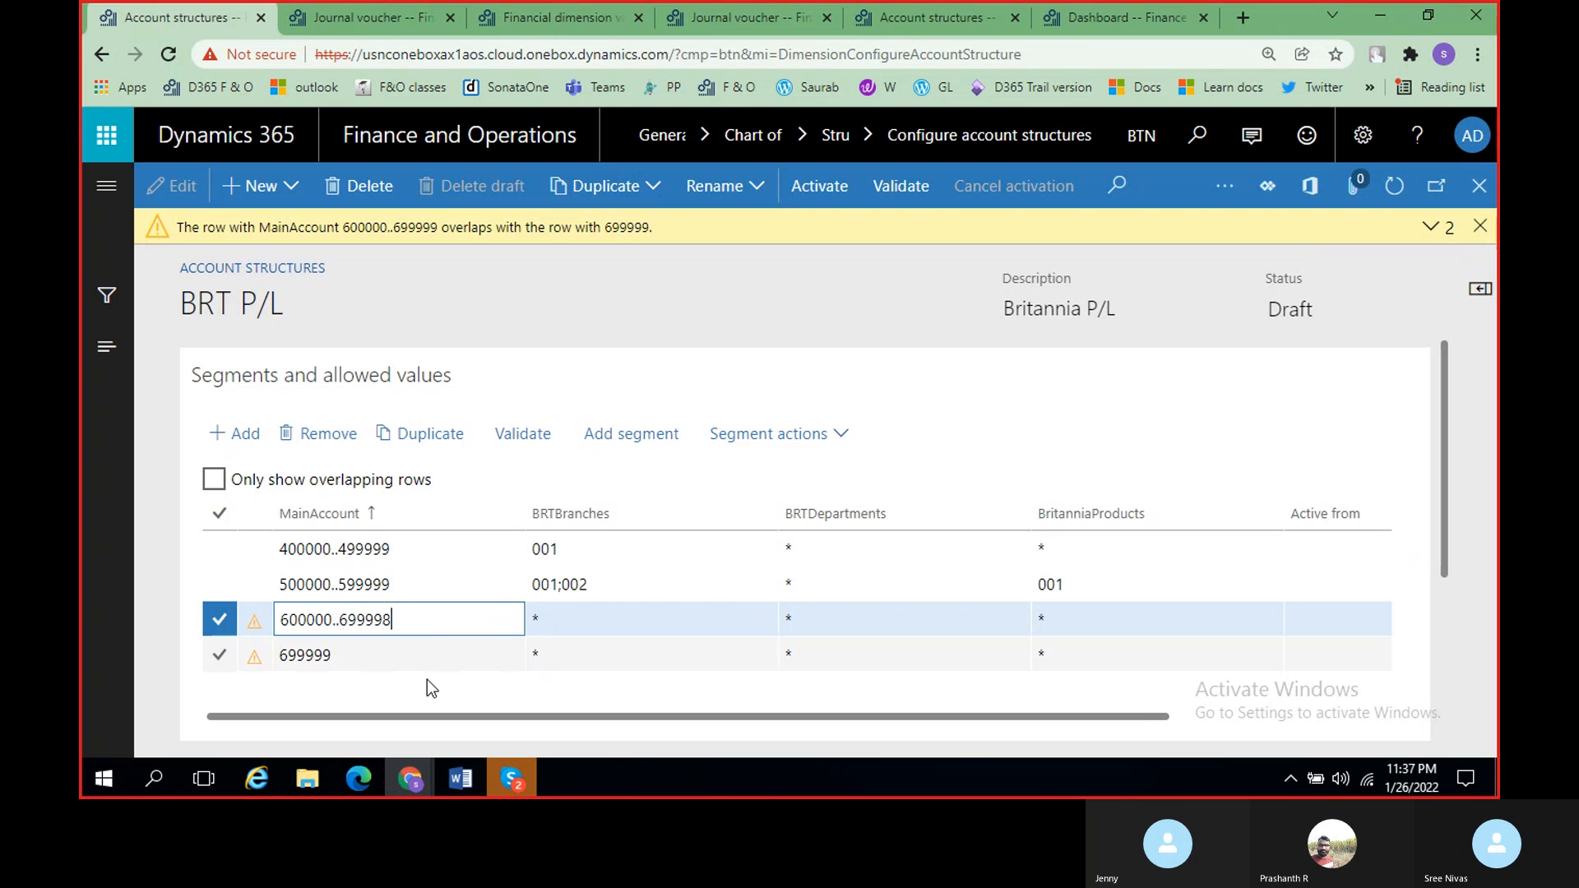
left_click(630, 322)
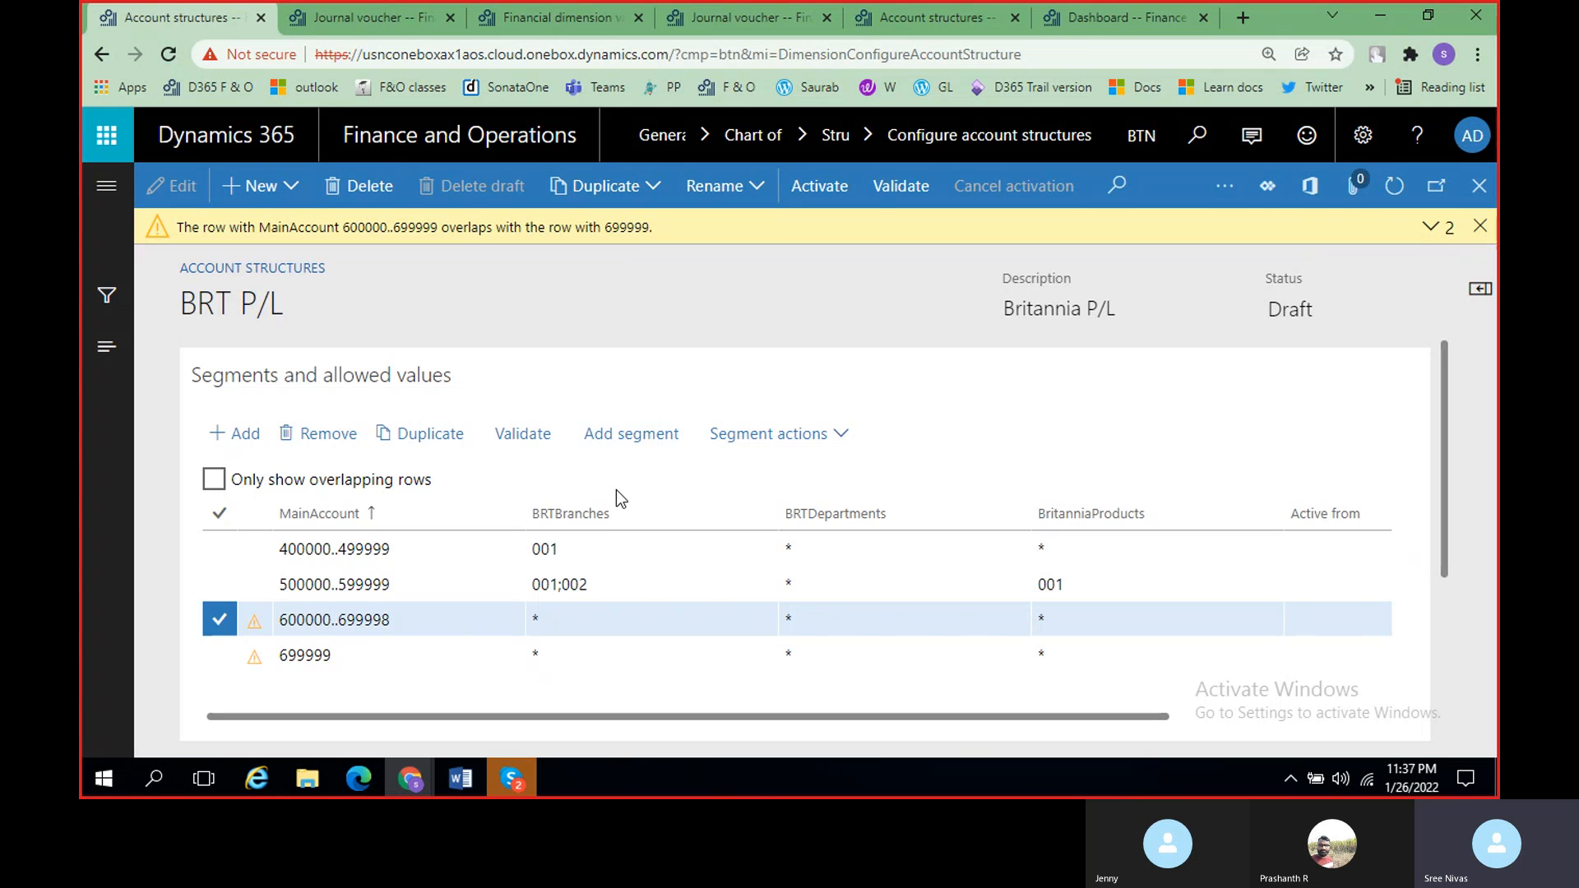
scroll(572, 543, "right", 3)
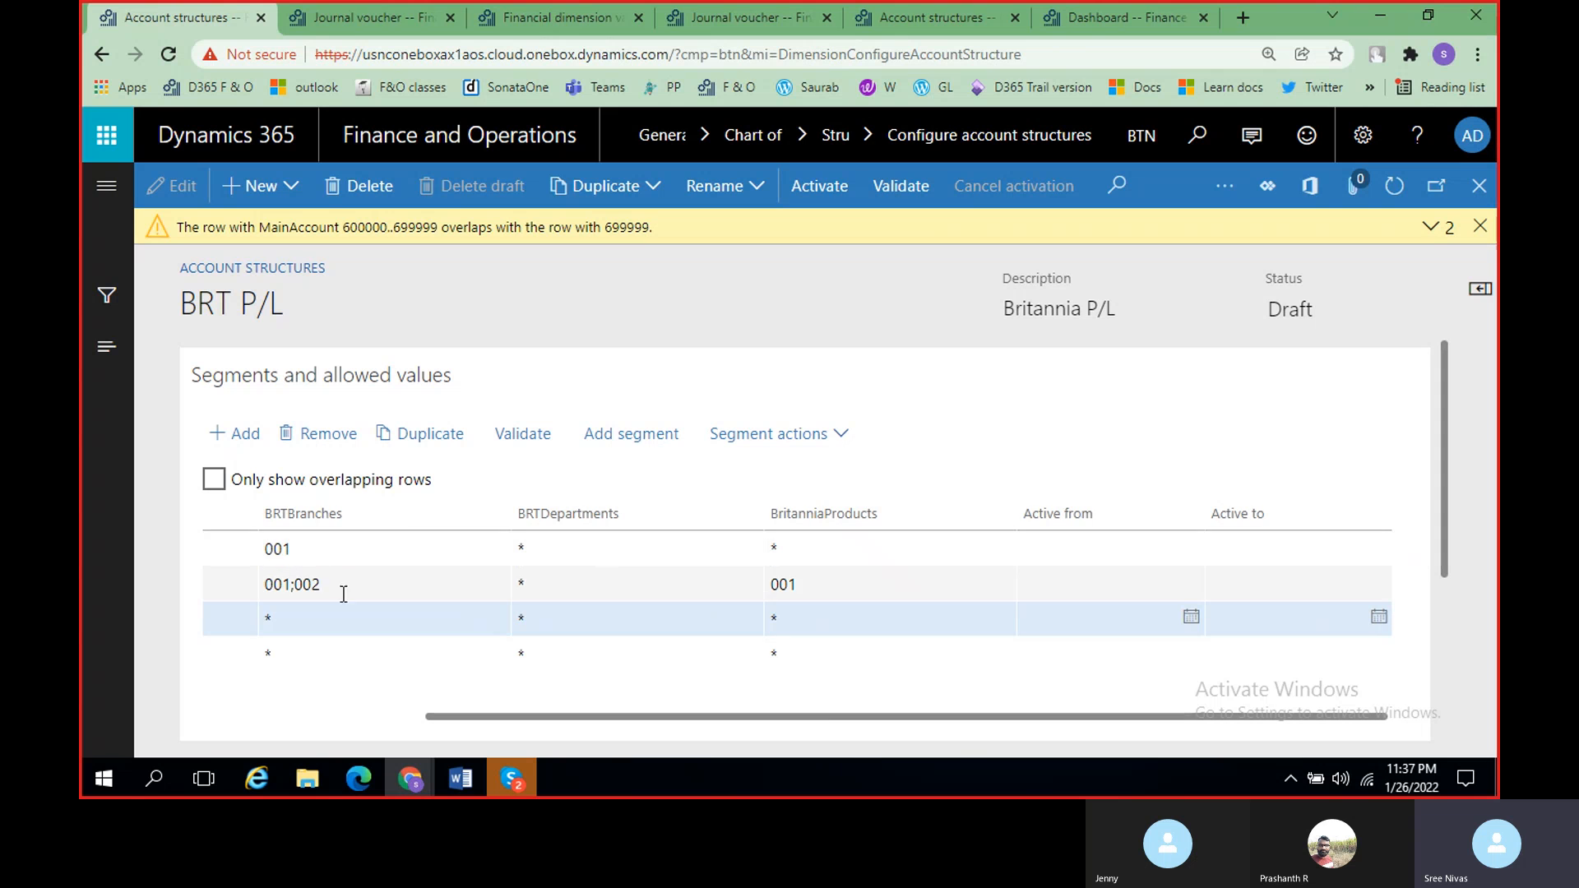
scroll(343, 592, "left", 3)
left_click(356, 650)
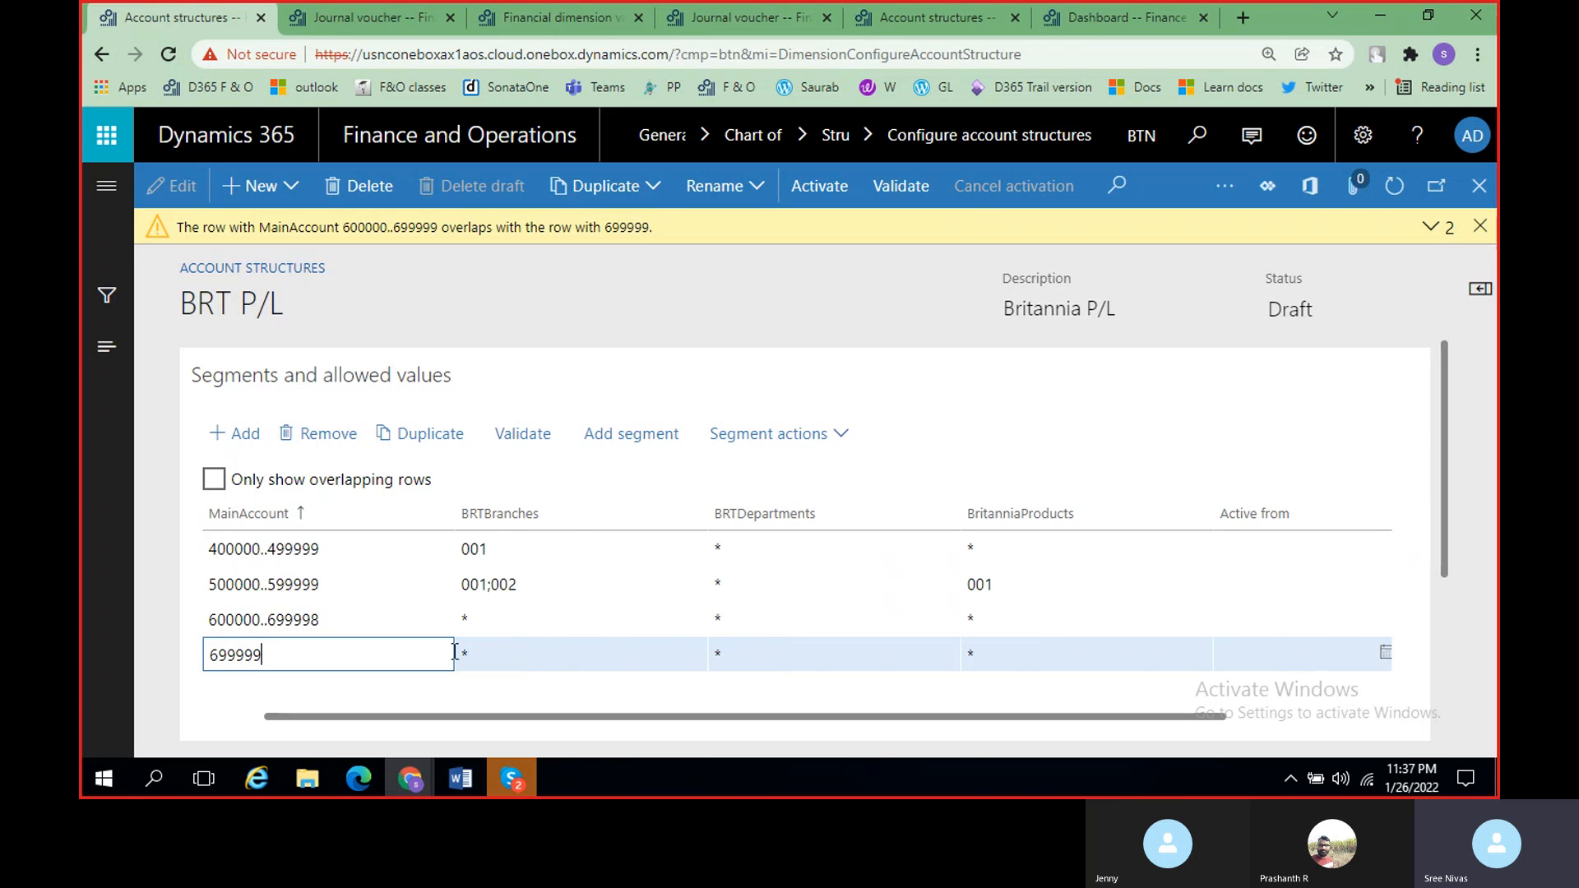
left_click(1479, 226)
left_click_drag(1452, 323, 1447, 394)
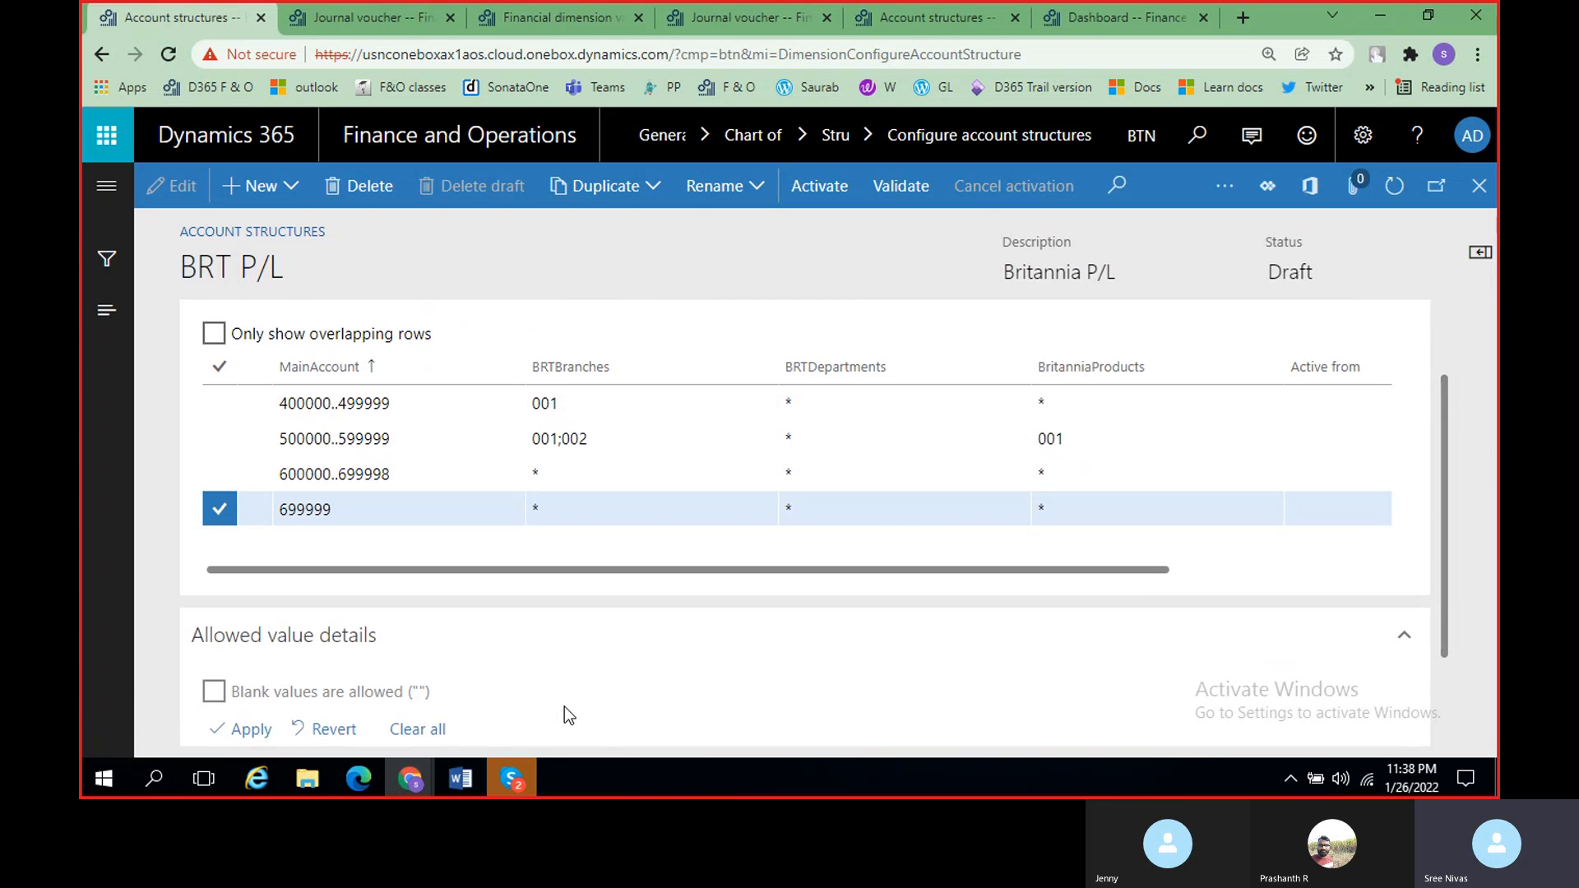
Step: Switch to the Word class notes and enter a person's first name on a new line below the 11-segment note
left_click(461, 778)
scroll(757, 623, "down", 10)
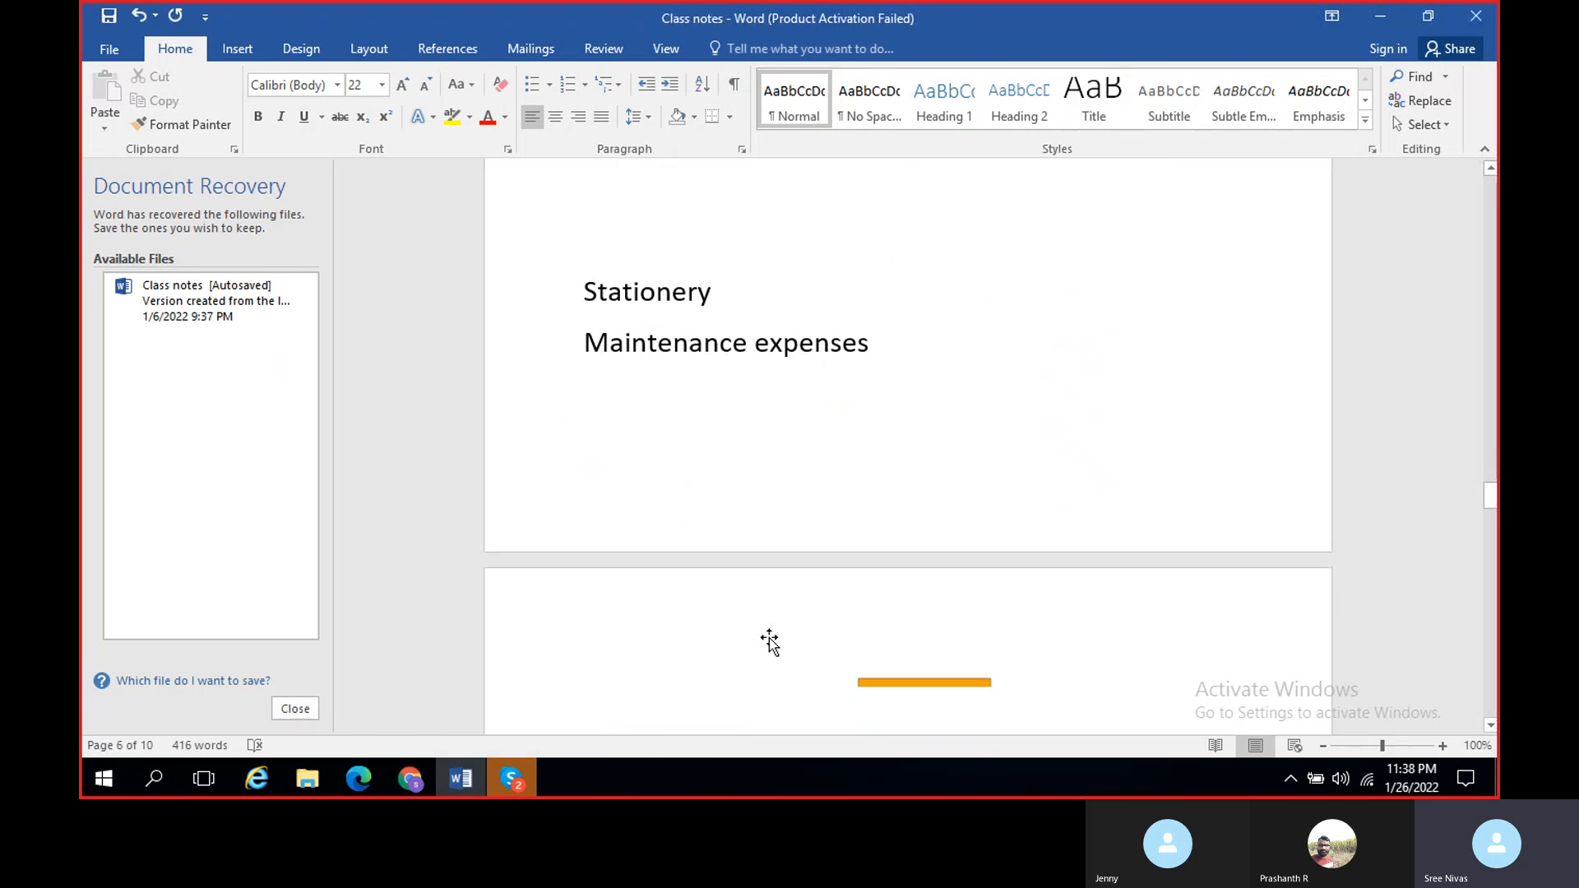
left_click_drag(1487, 535, 1481, 717)
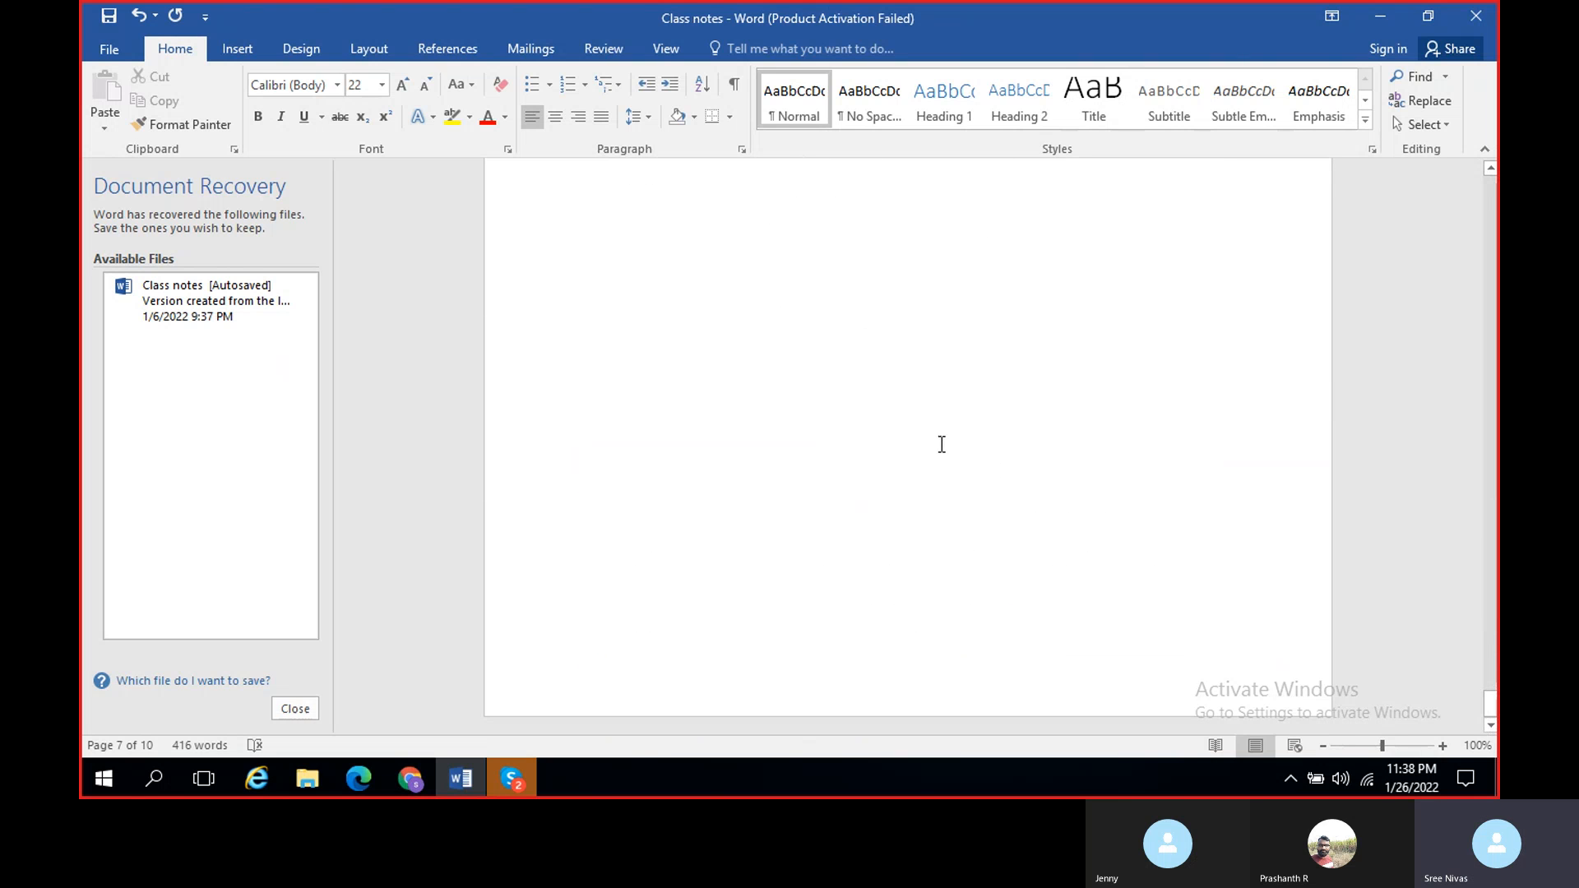
scroll(941, 445, "up", 7)
left_click(869, 447)
key("Return")
key("Return")
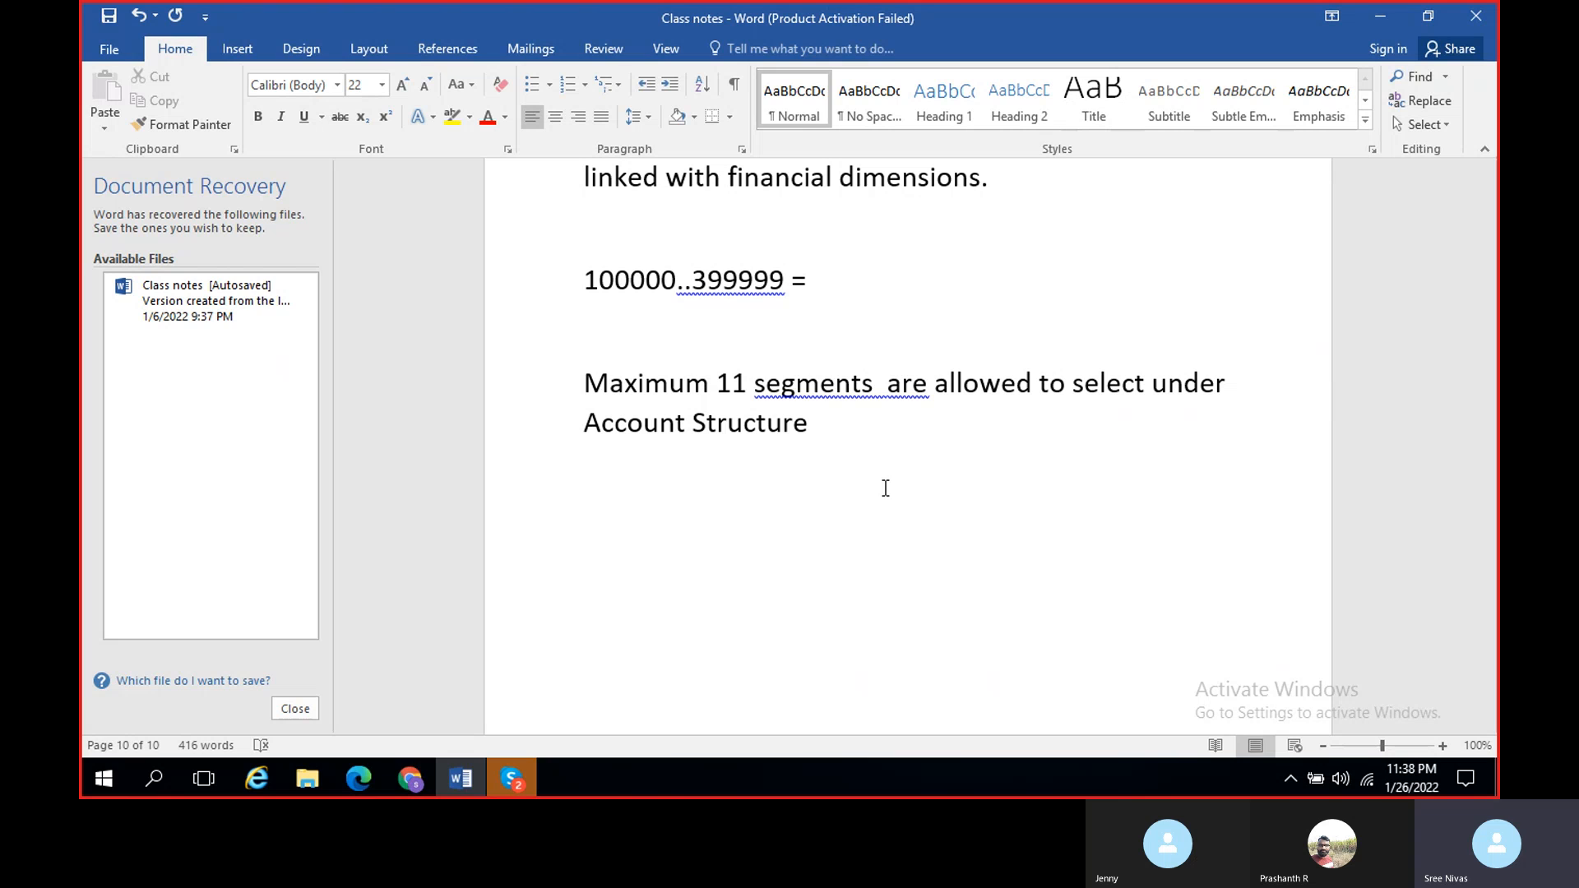
type("R")
left_click(883, 492)
type("a")
key("BackSpace")
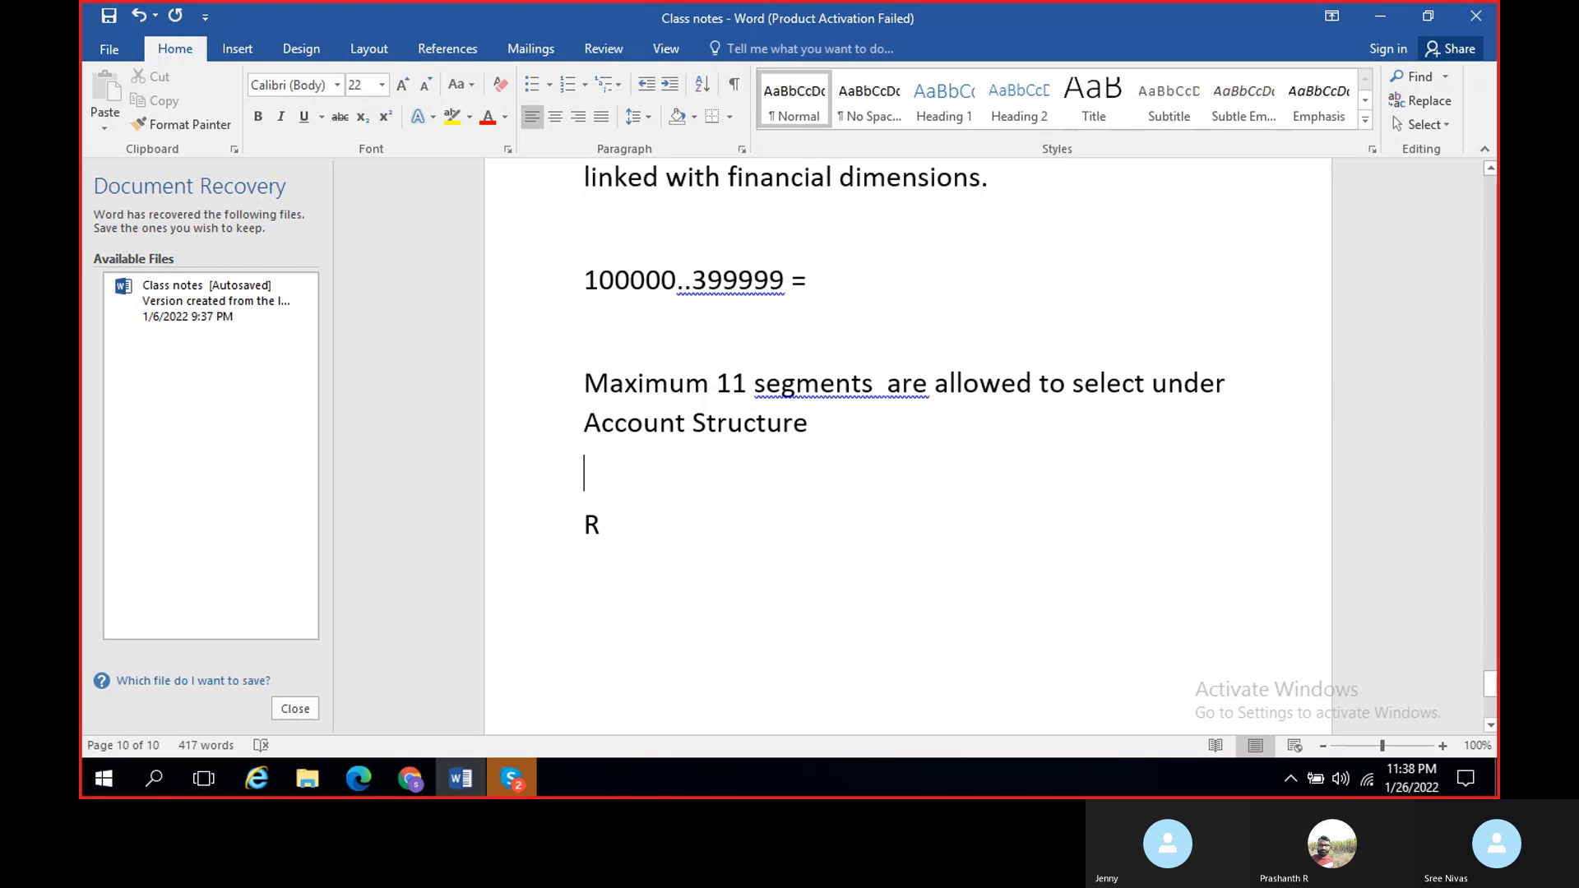
left_click(672, 535)
type("amesh")
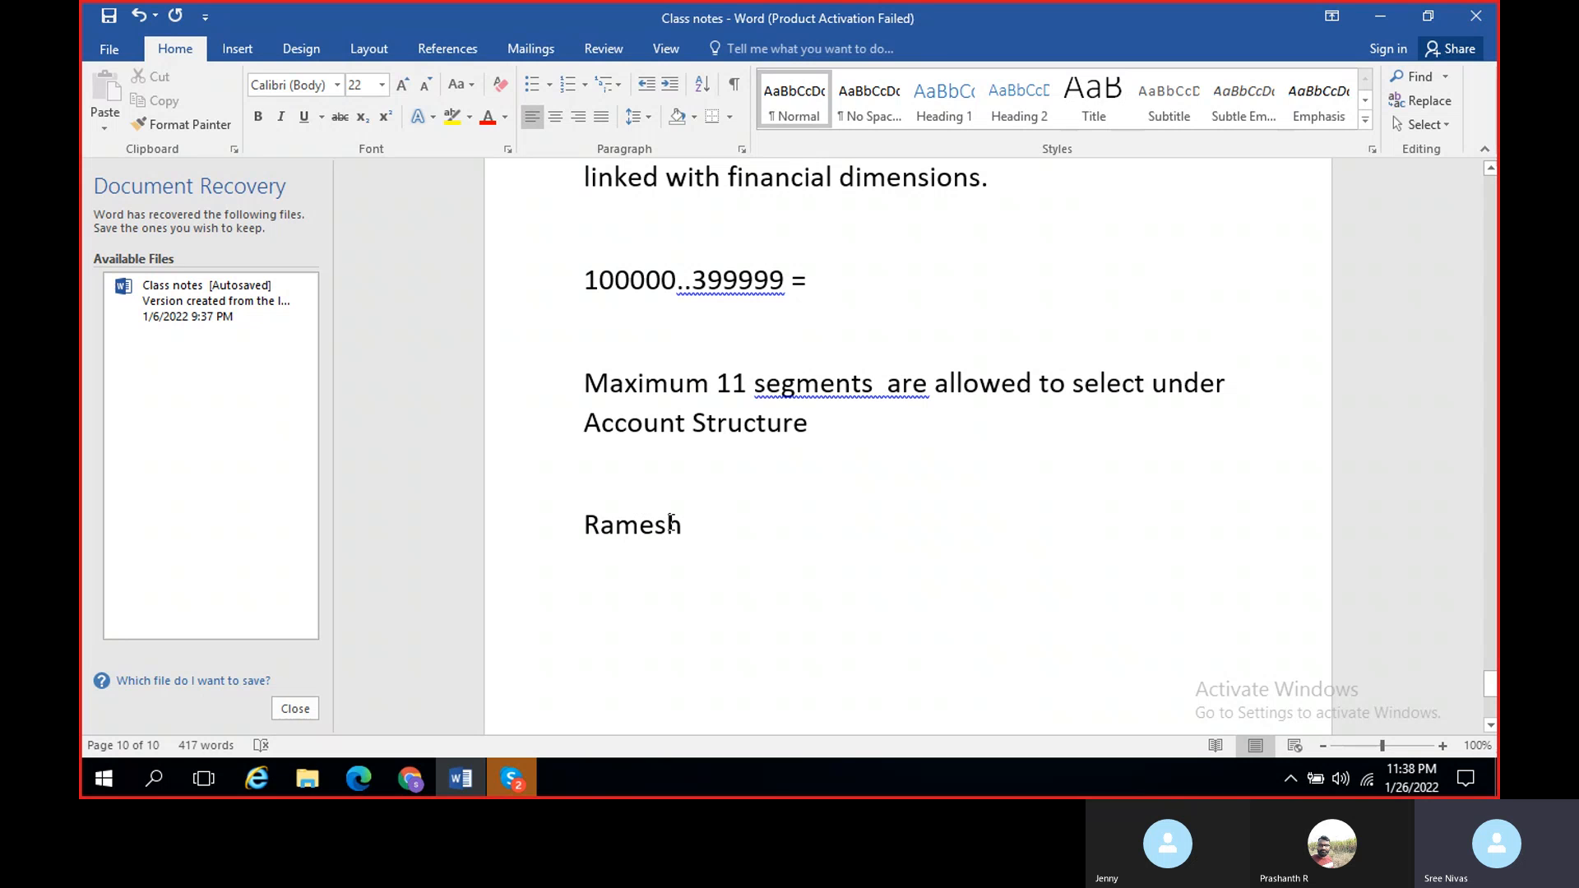
Step: Append "– Transport" after the person's name on the last line of the Word class notes
left_click_drag(690, 525, 564, 523)
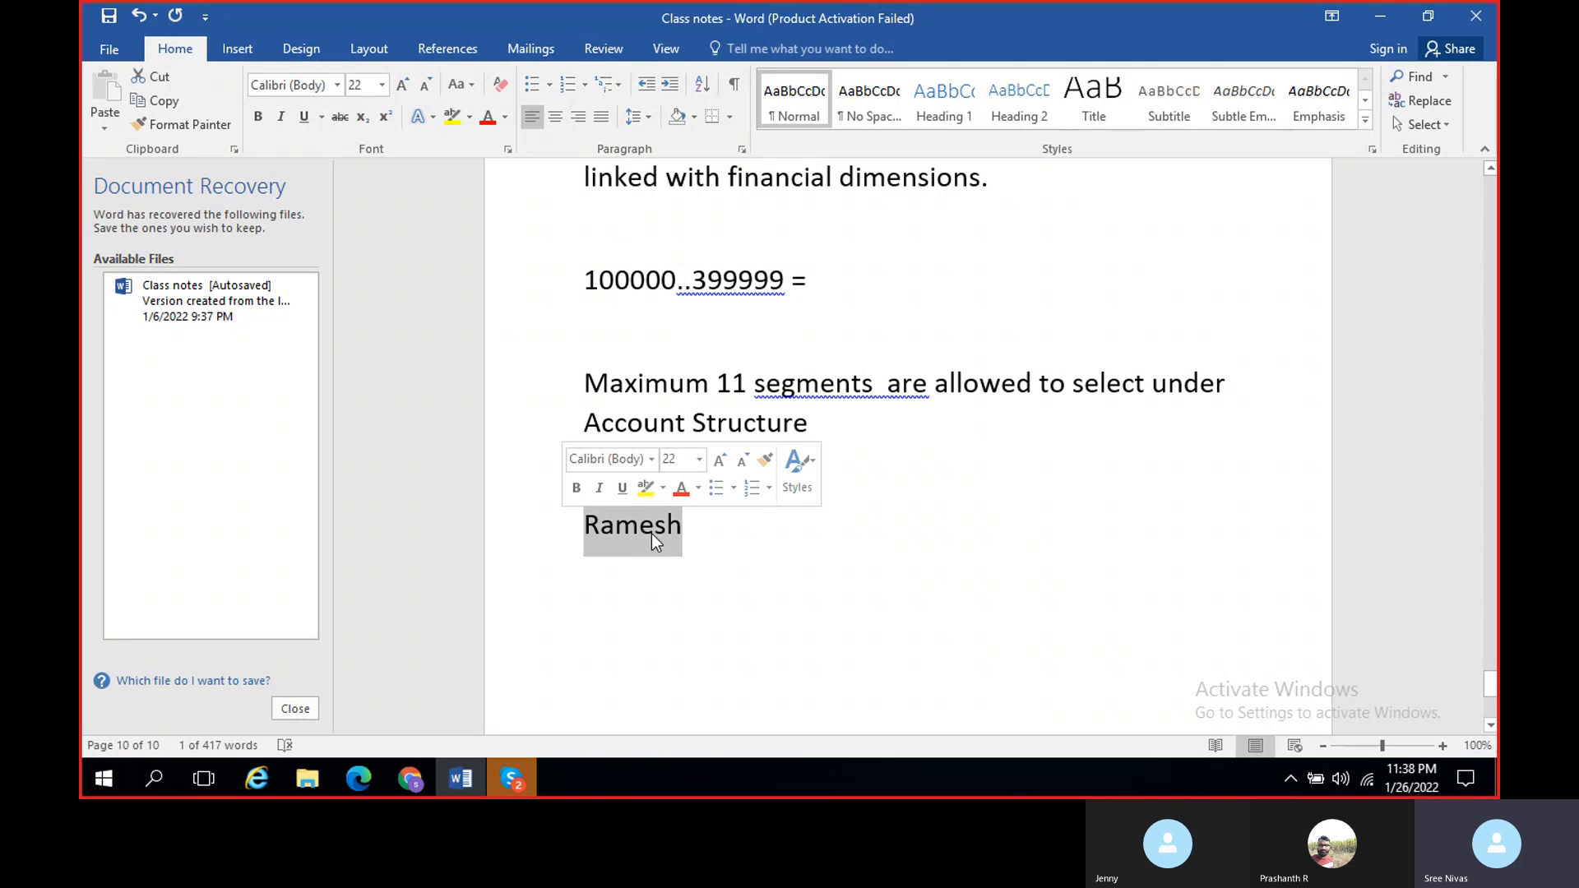
left_click(696, 528)
key("alt+Tab")
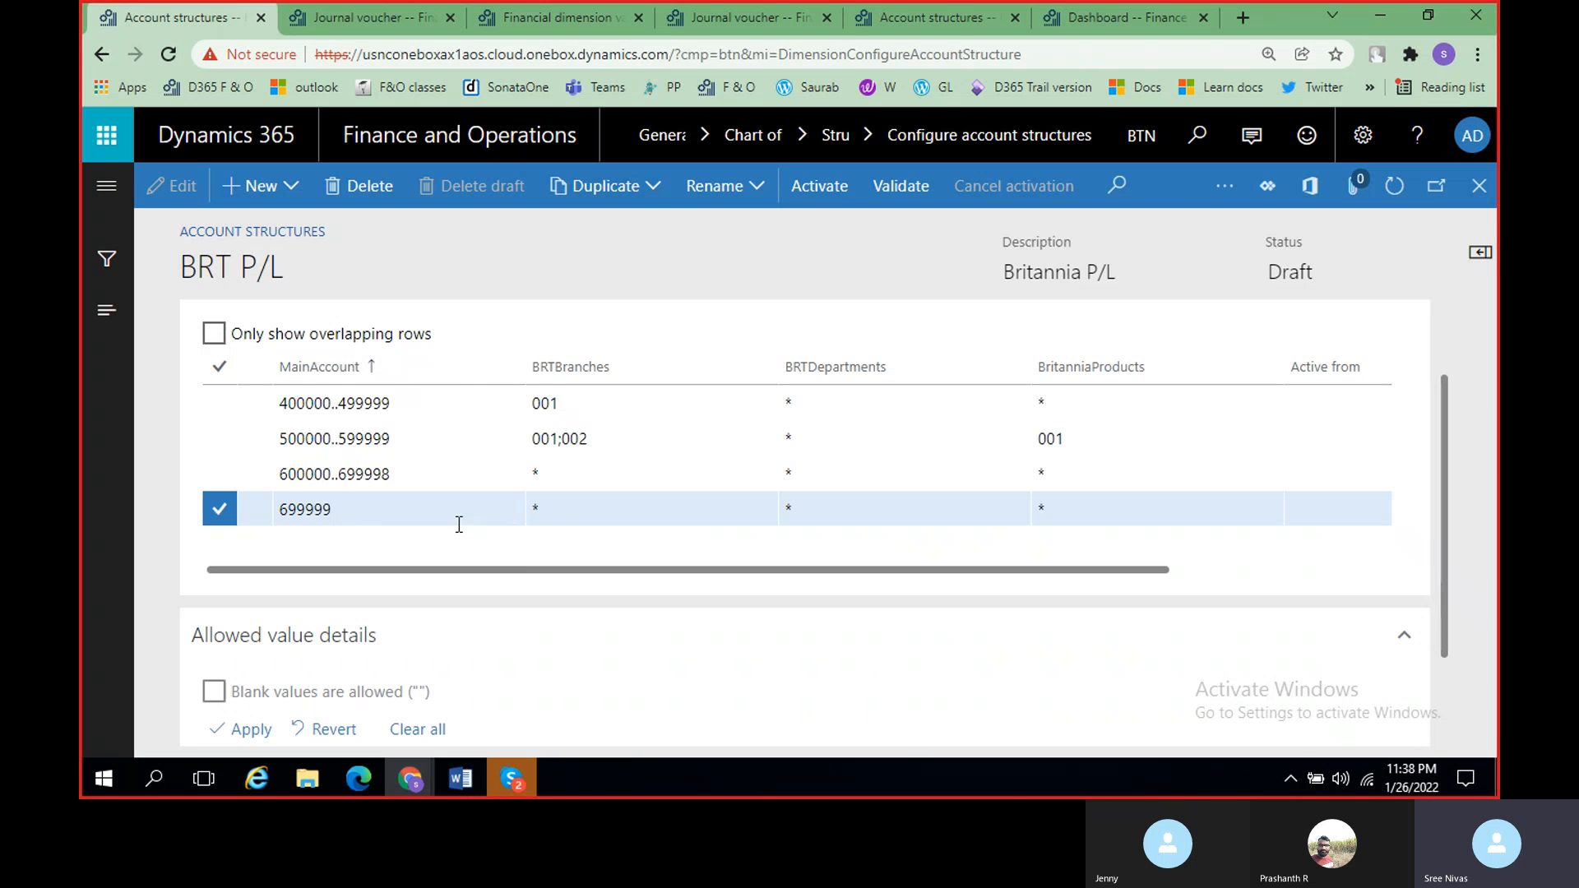
key("alt+Tab")
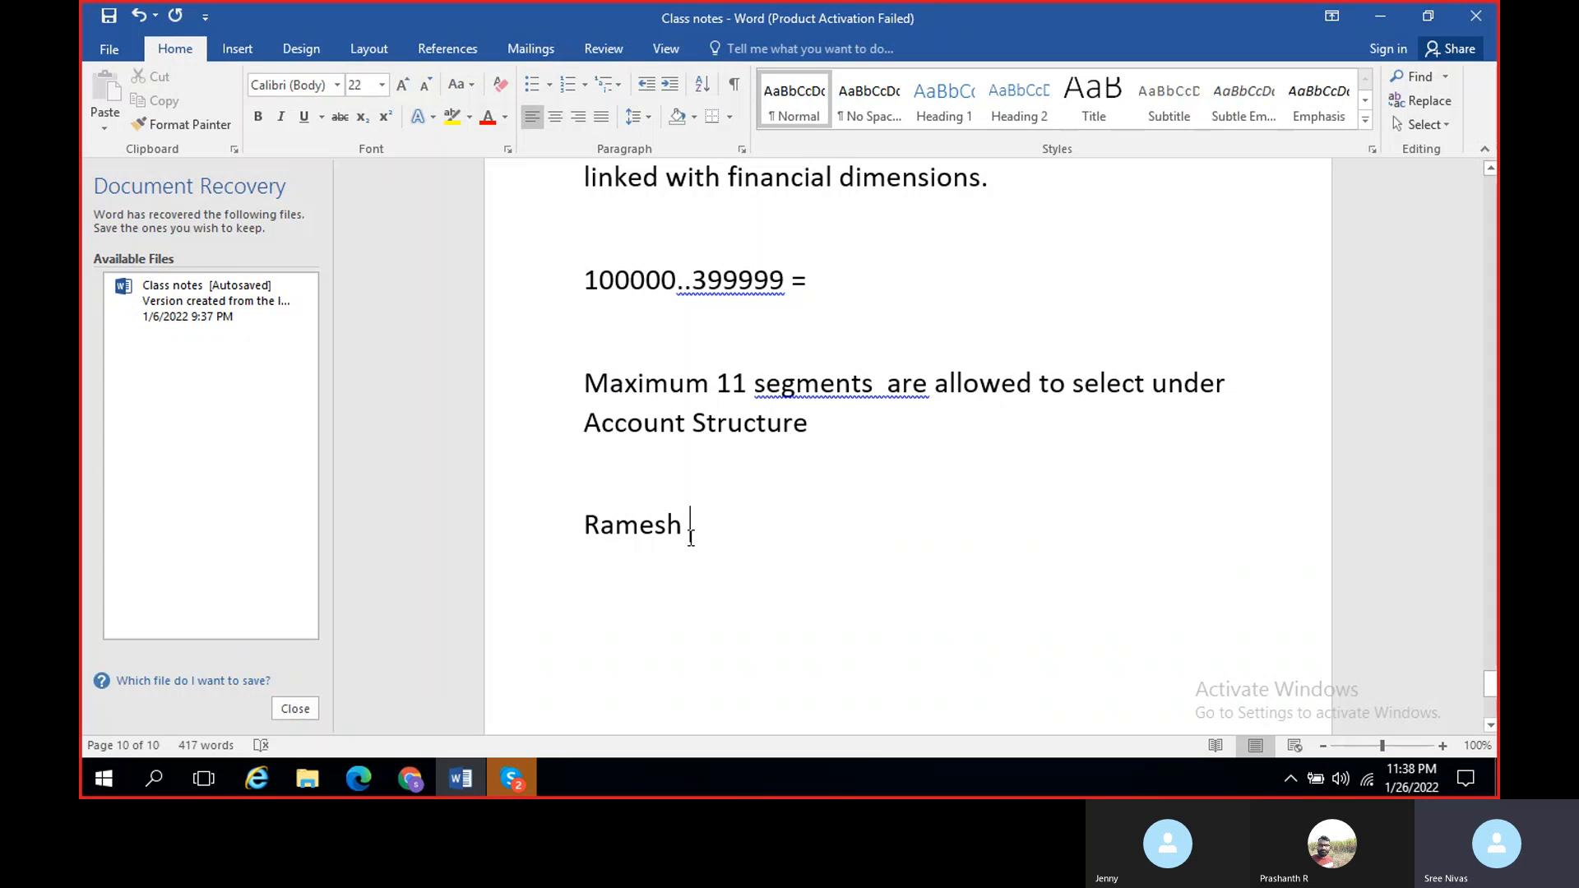
type("- ")
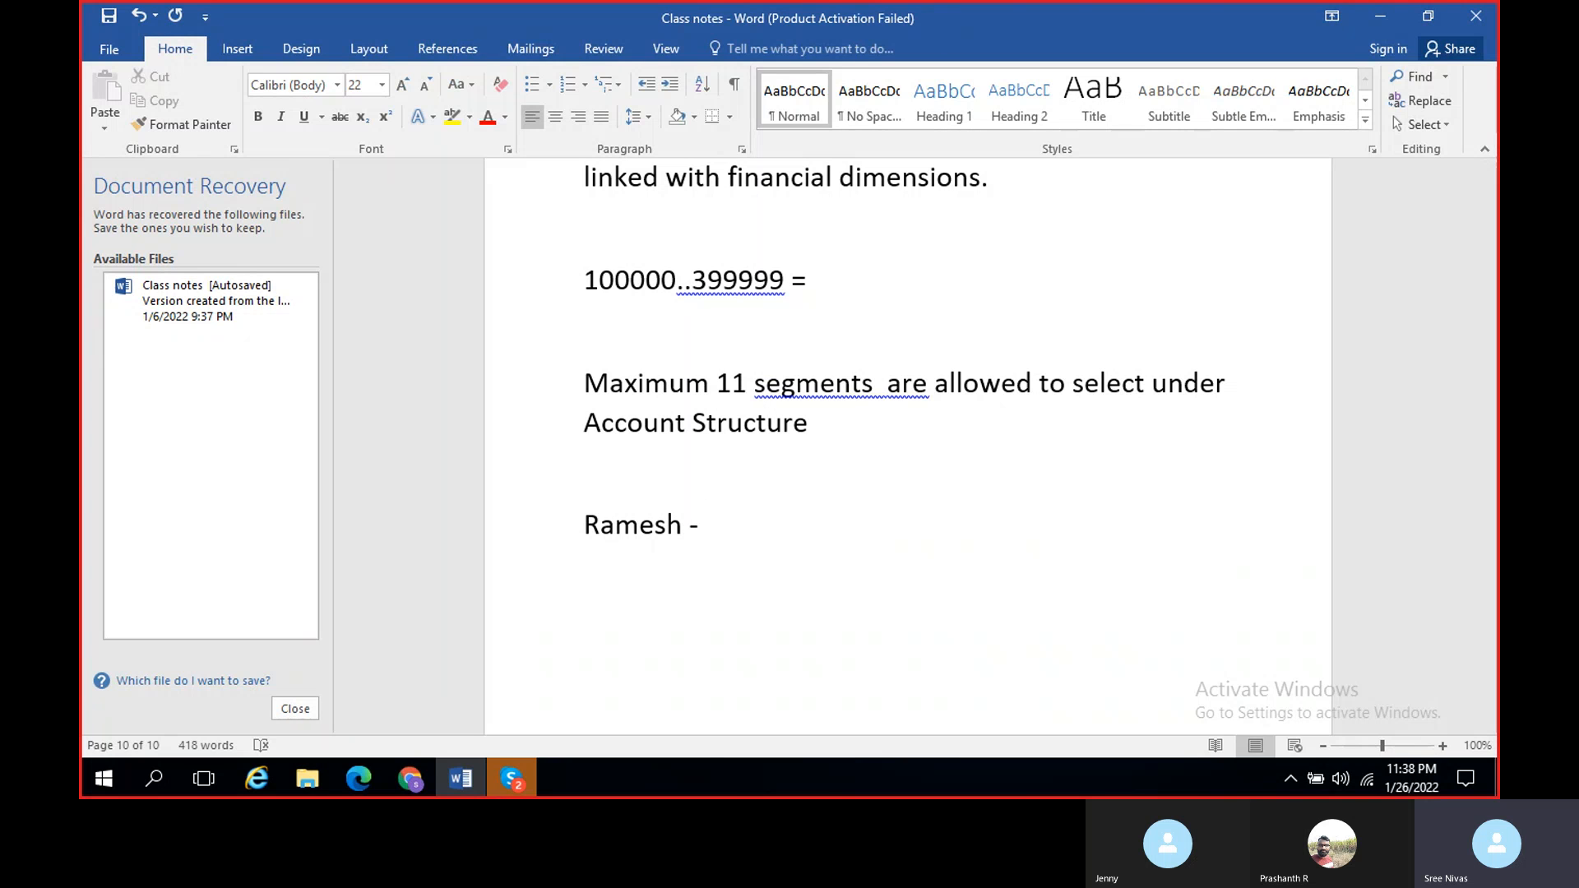
type("Transport")
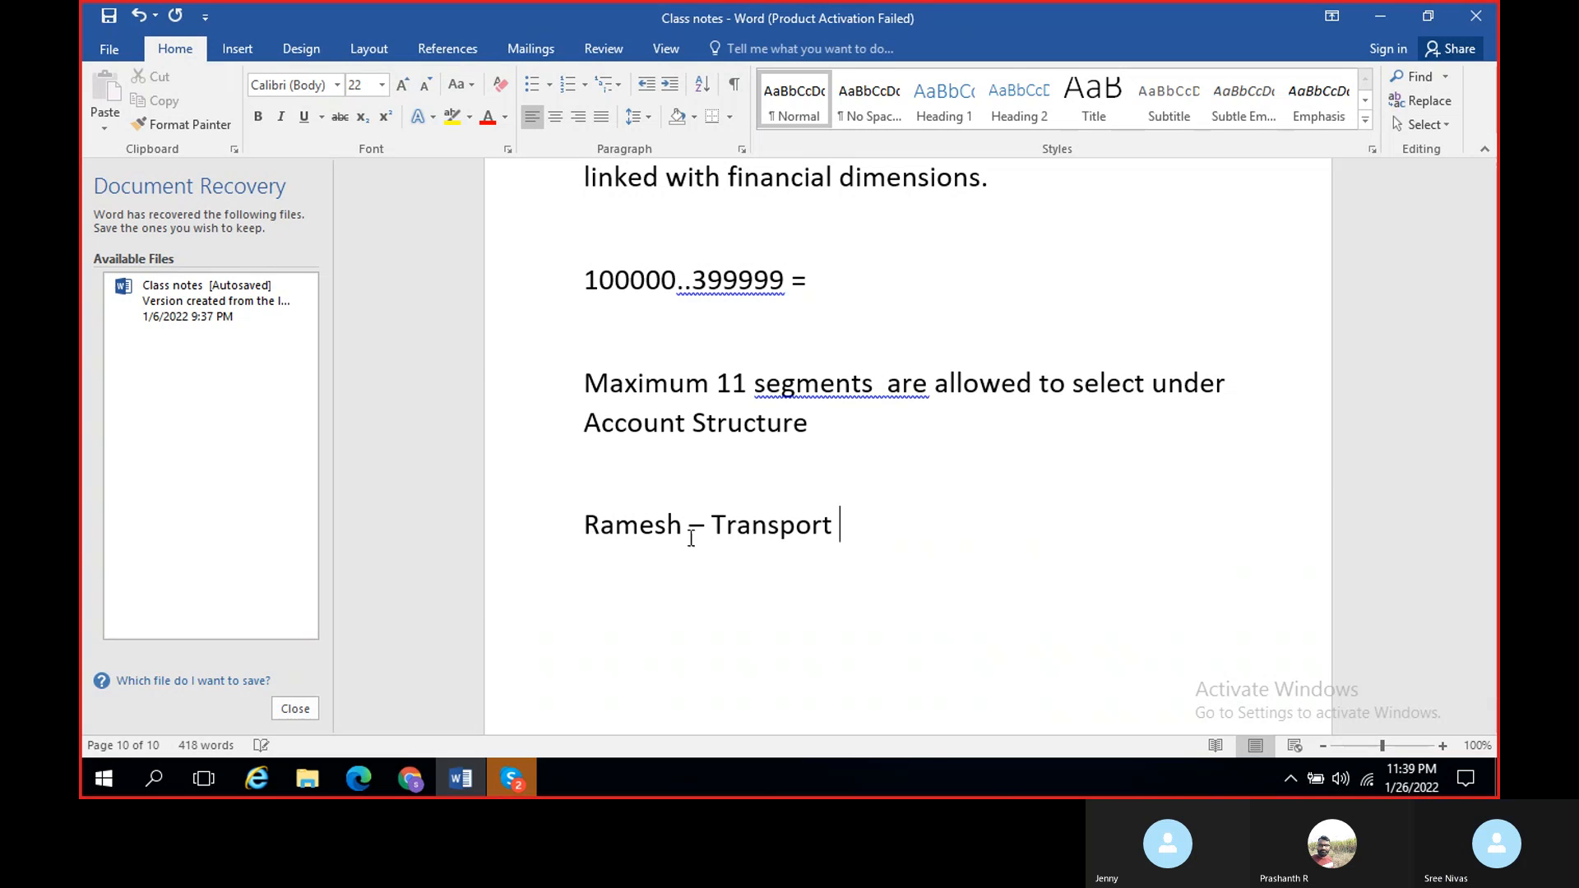
Step: Add the account number "(699999)" after "Transport" in the class notes, consulting the BRT P/L account structure
key("alt+Tab")
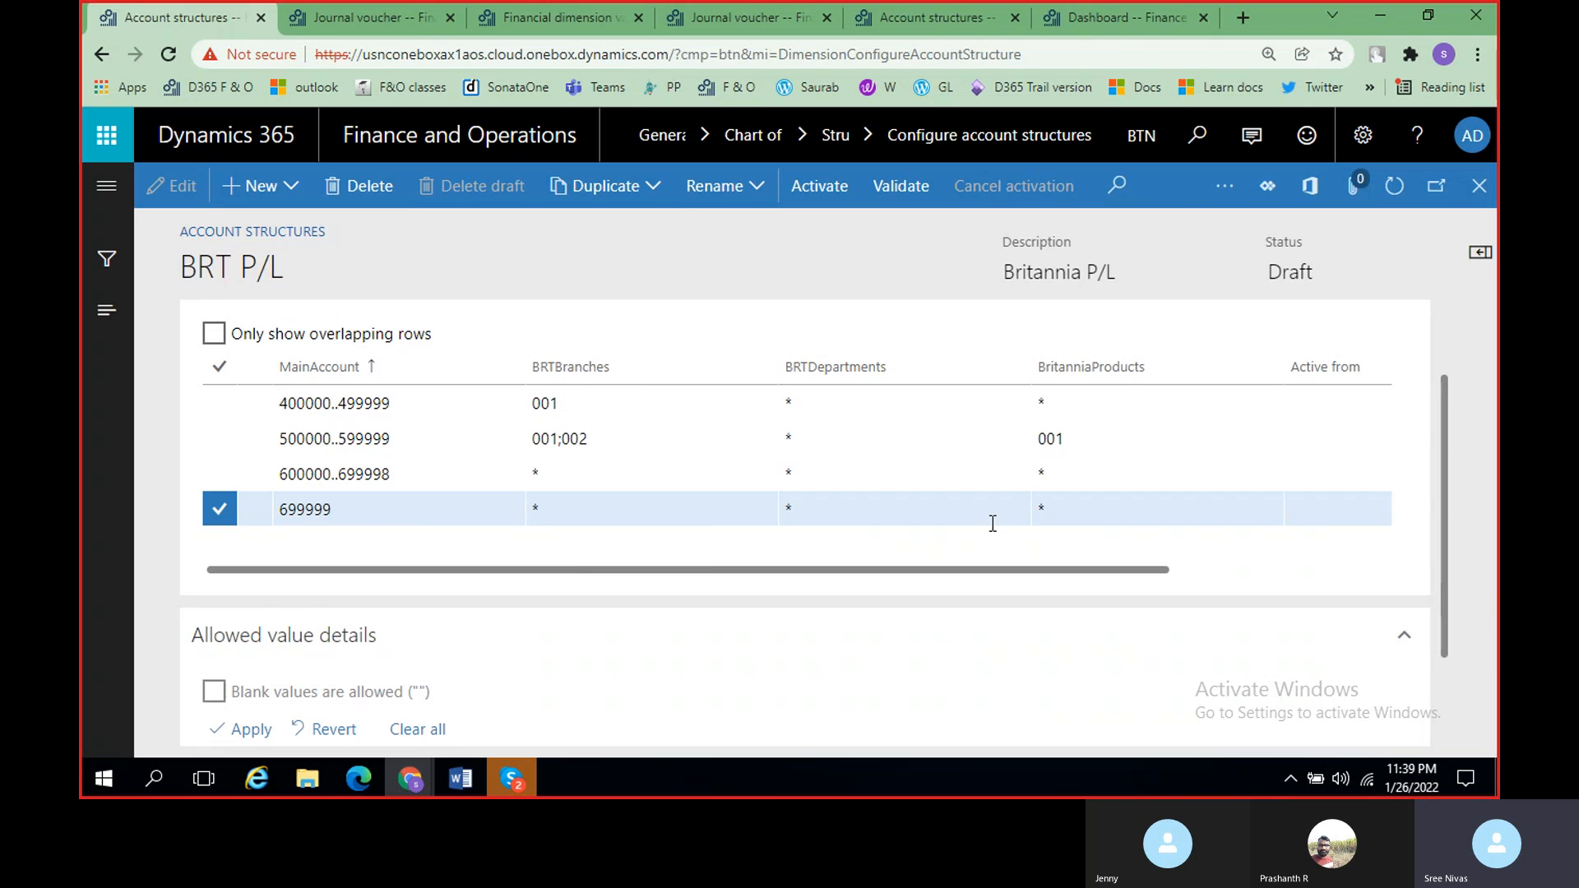
key("alt+Tab")
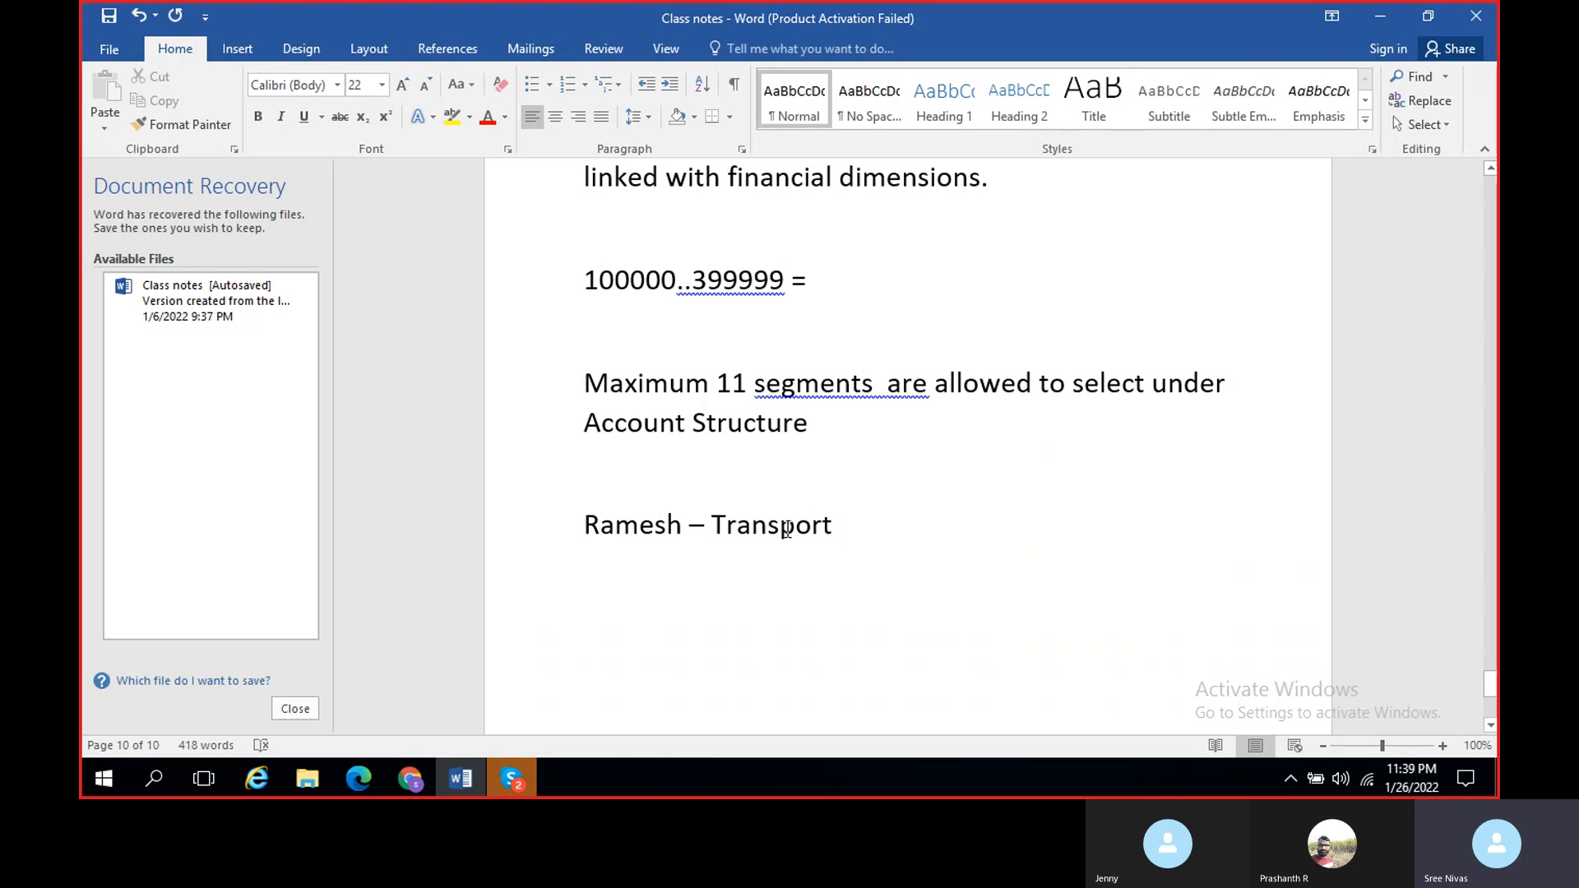
key("alt+Tab")
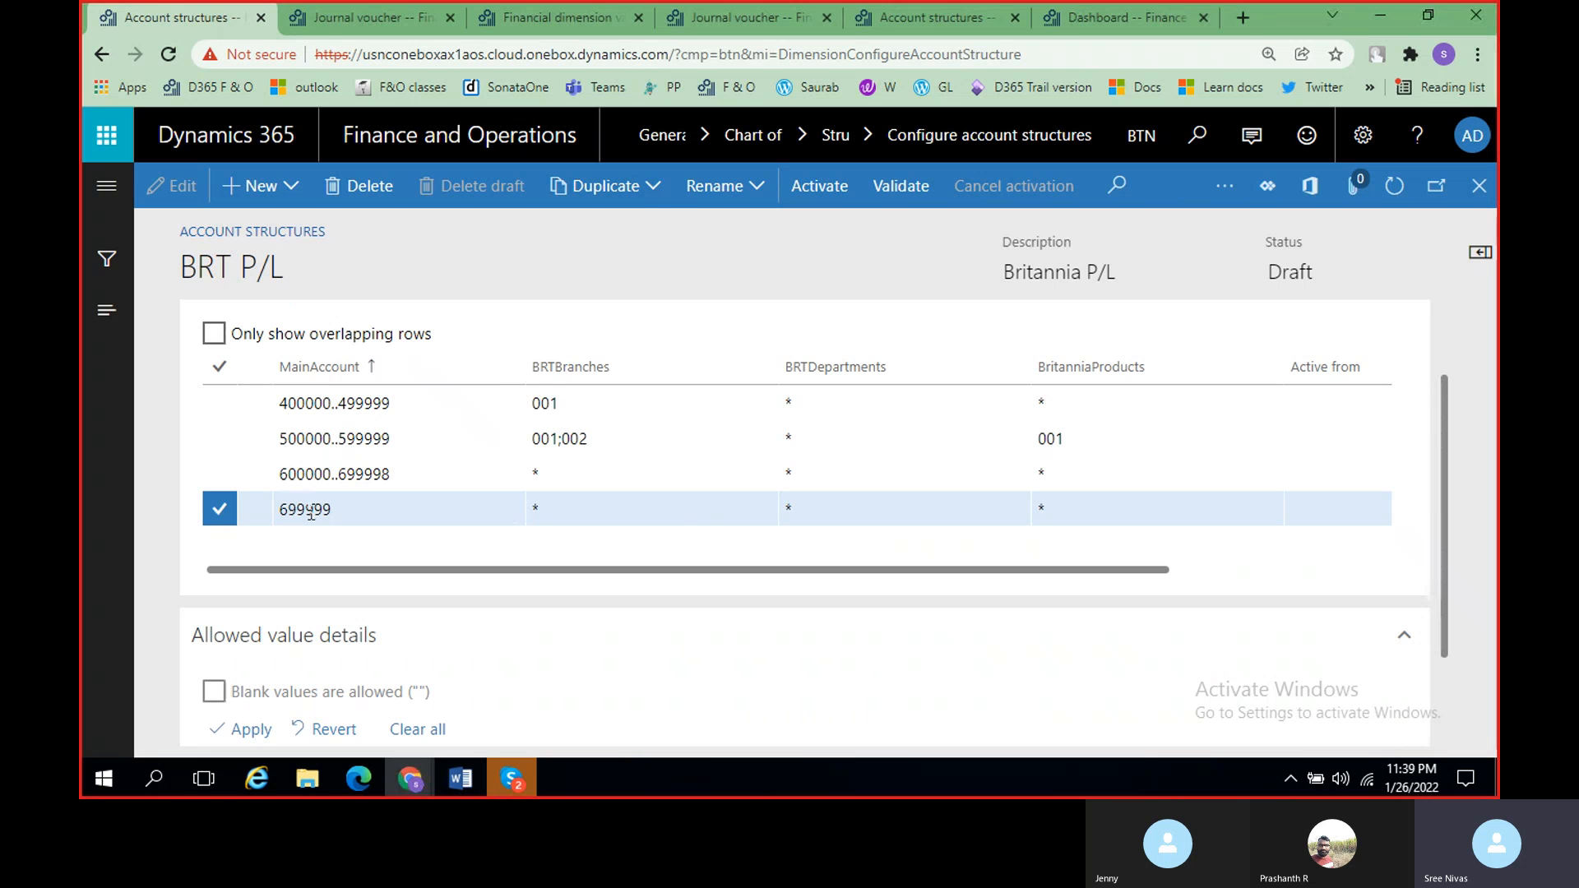
key("alt+Tab")
type("(699999")
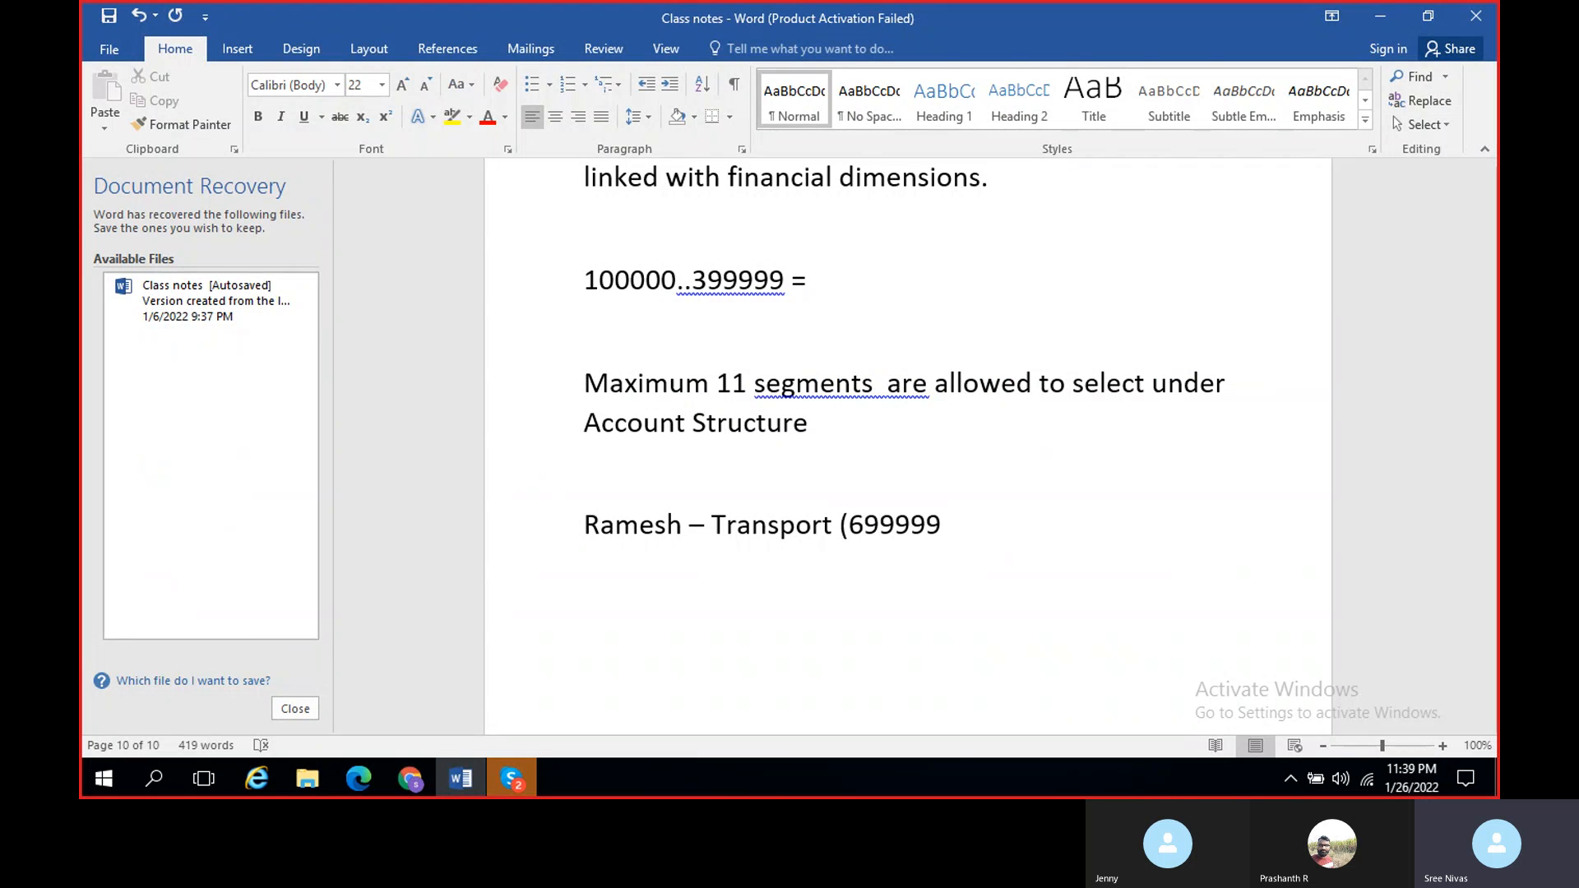
key("BackSpace")
type("9)")
Step: Examine the dimension segments of the 699999 row in the BRT P/L account structure alongside the transport line in the Word notes
key("alt+Tab")
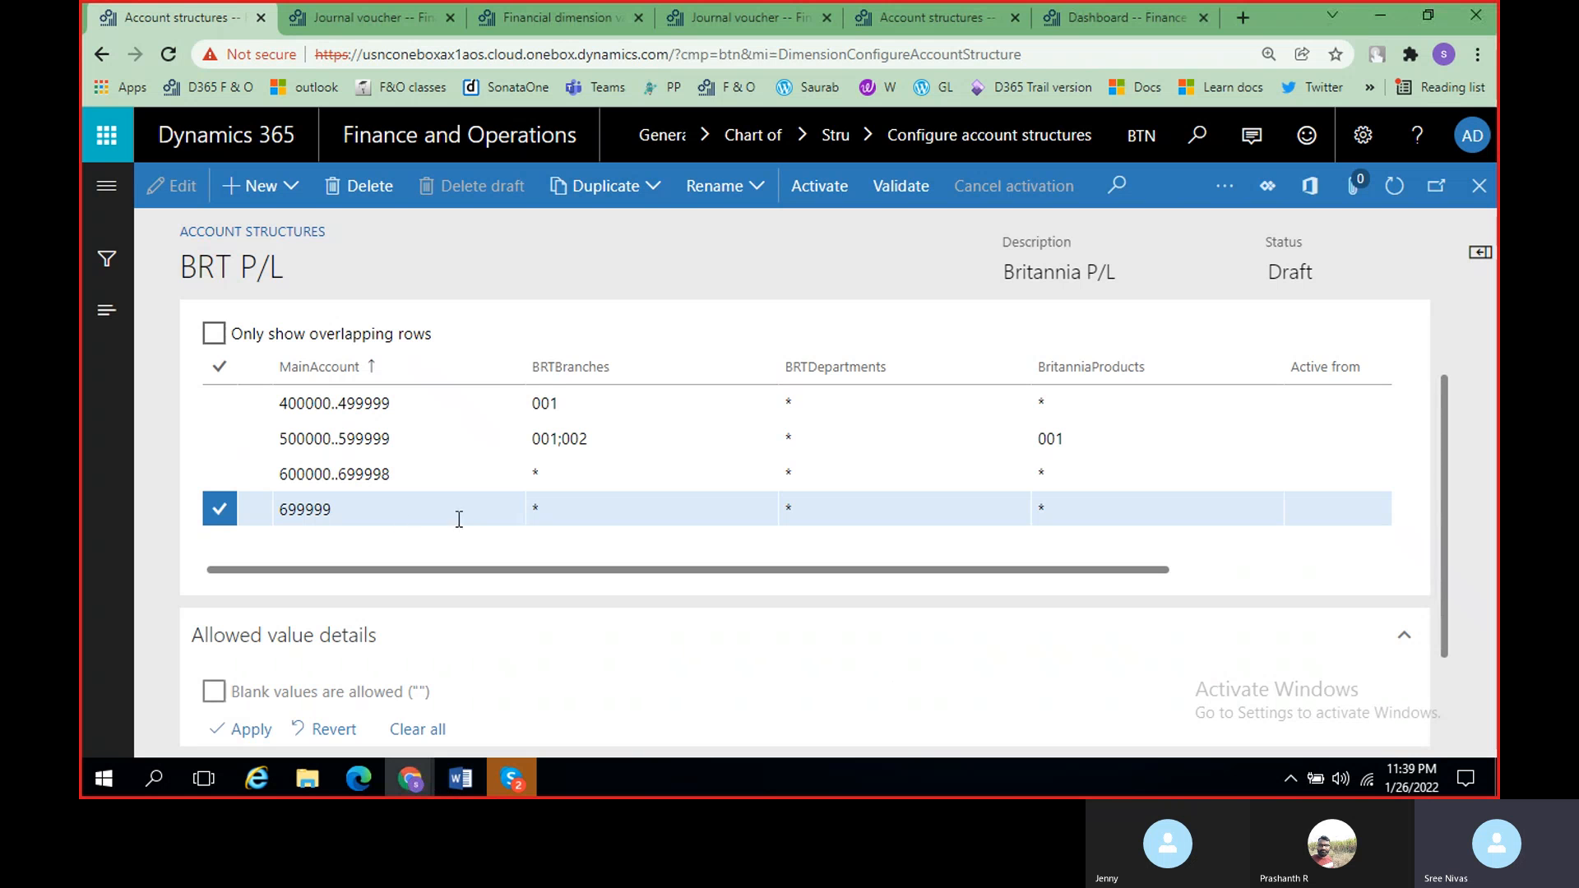
left_click(365, 511)
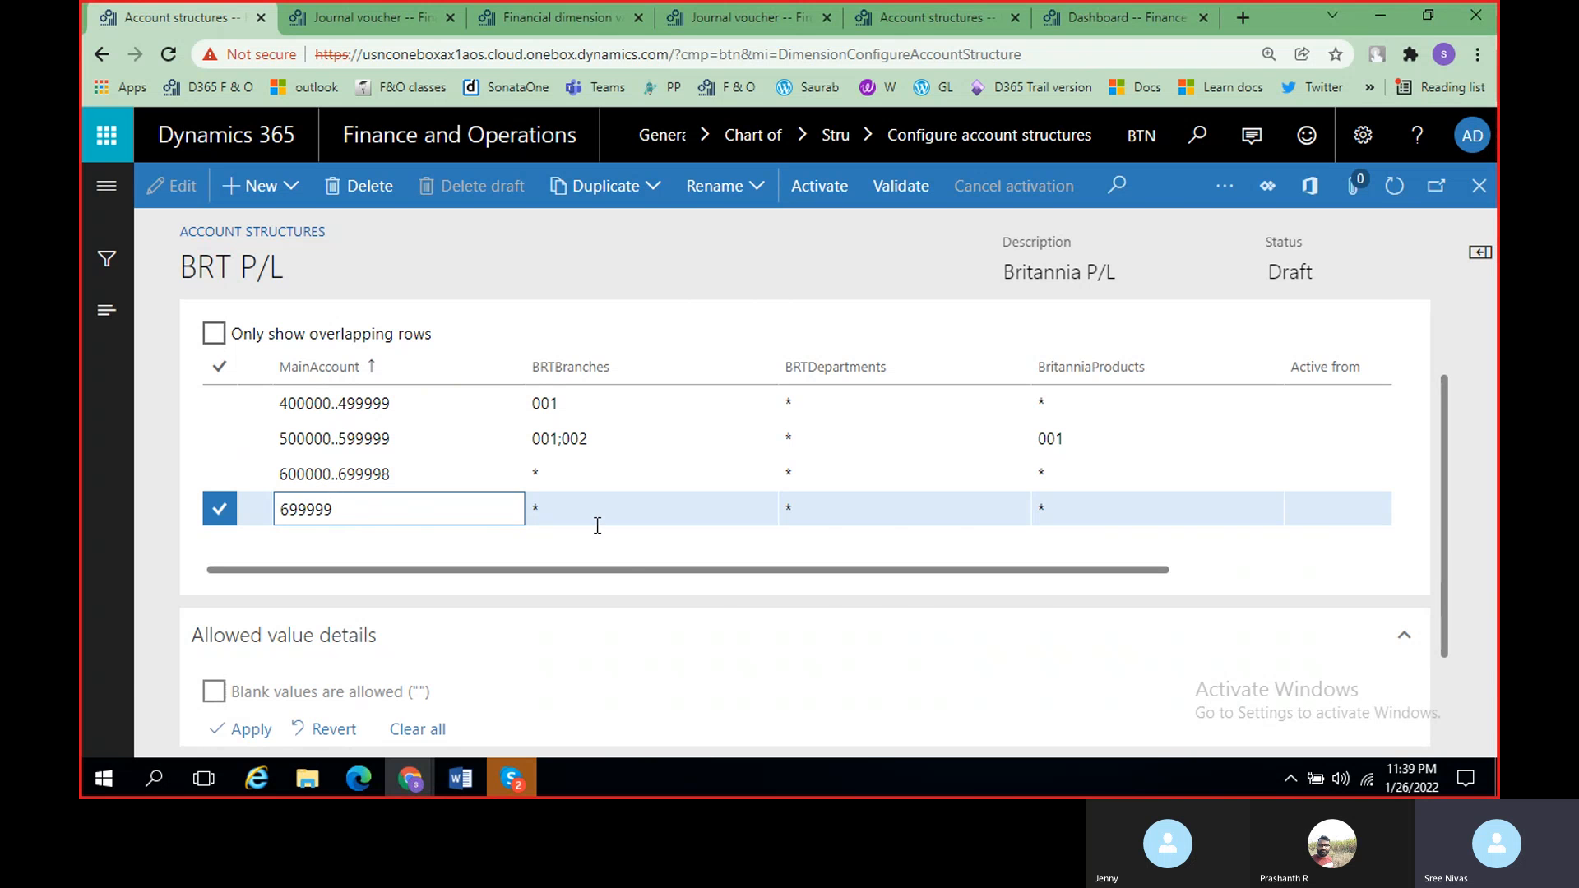
key("alt+Tab")
key("alt+Tab")
key("alt+Tab")
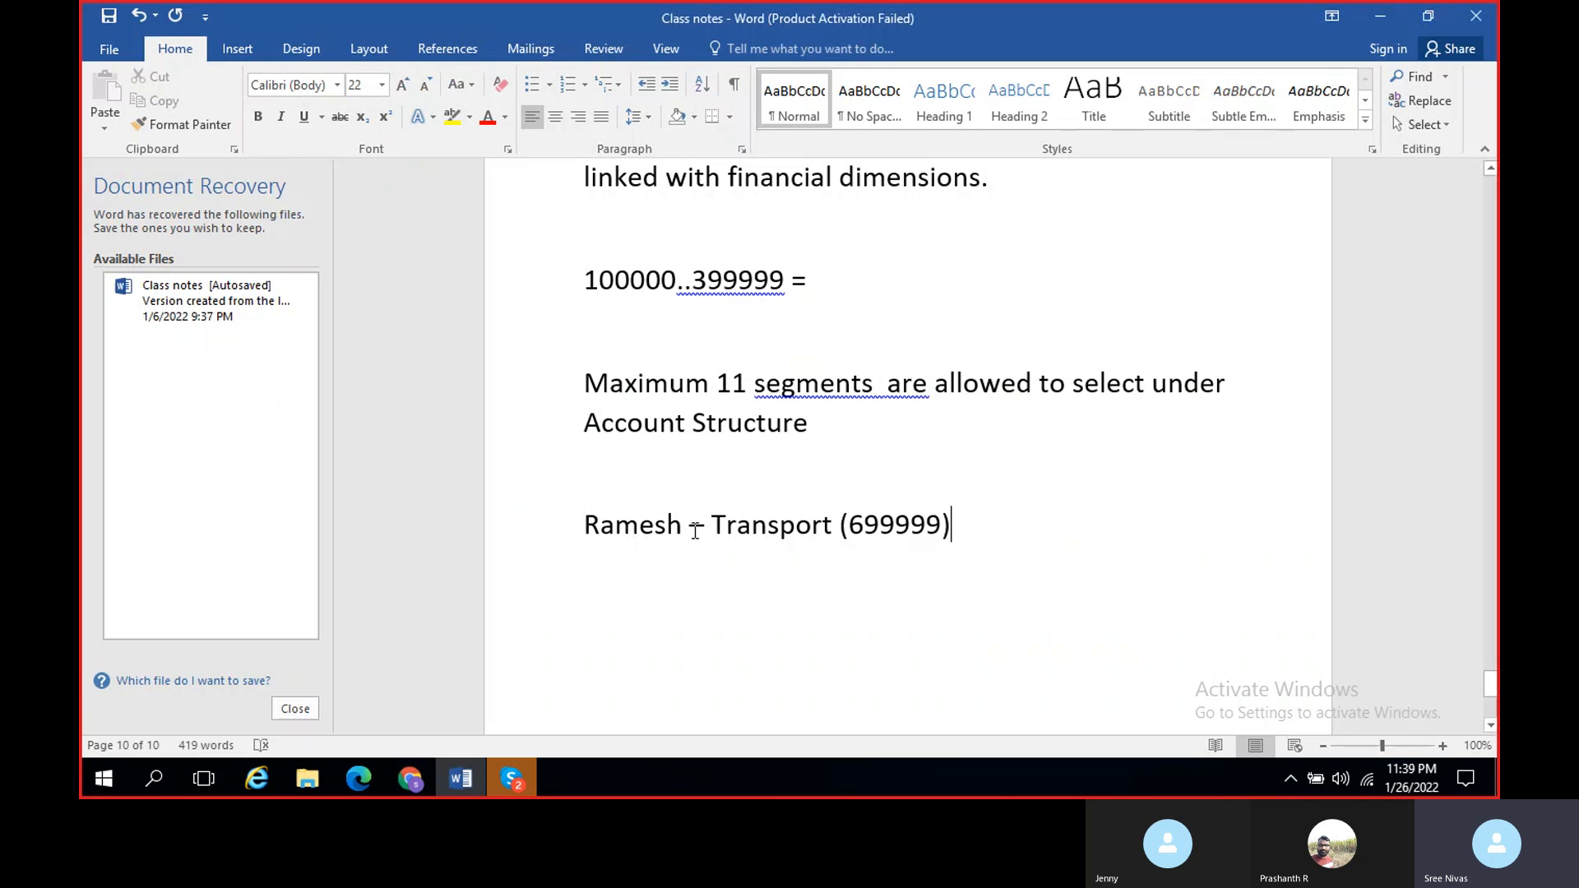
key("alt+Tab")
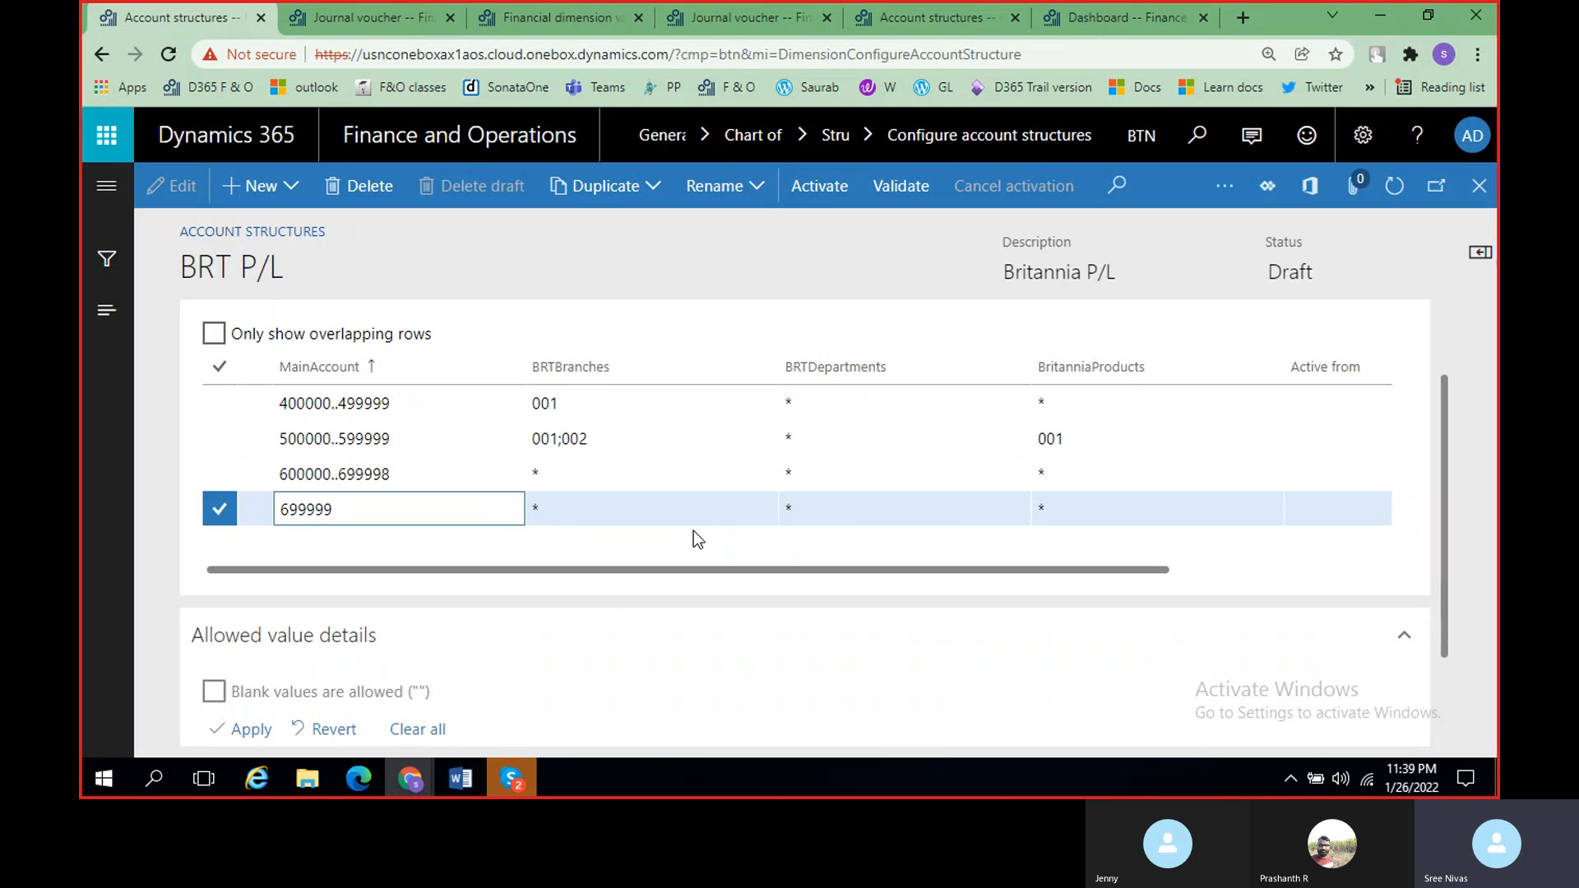
left_click(679, 517)
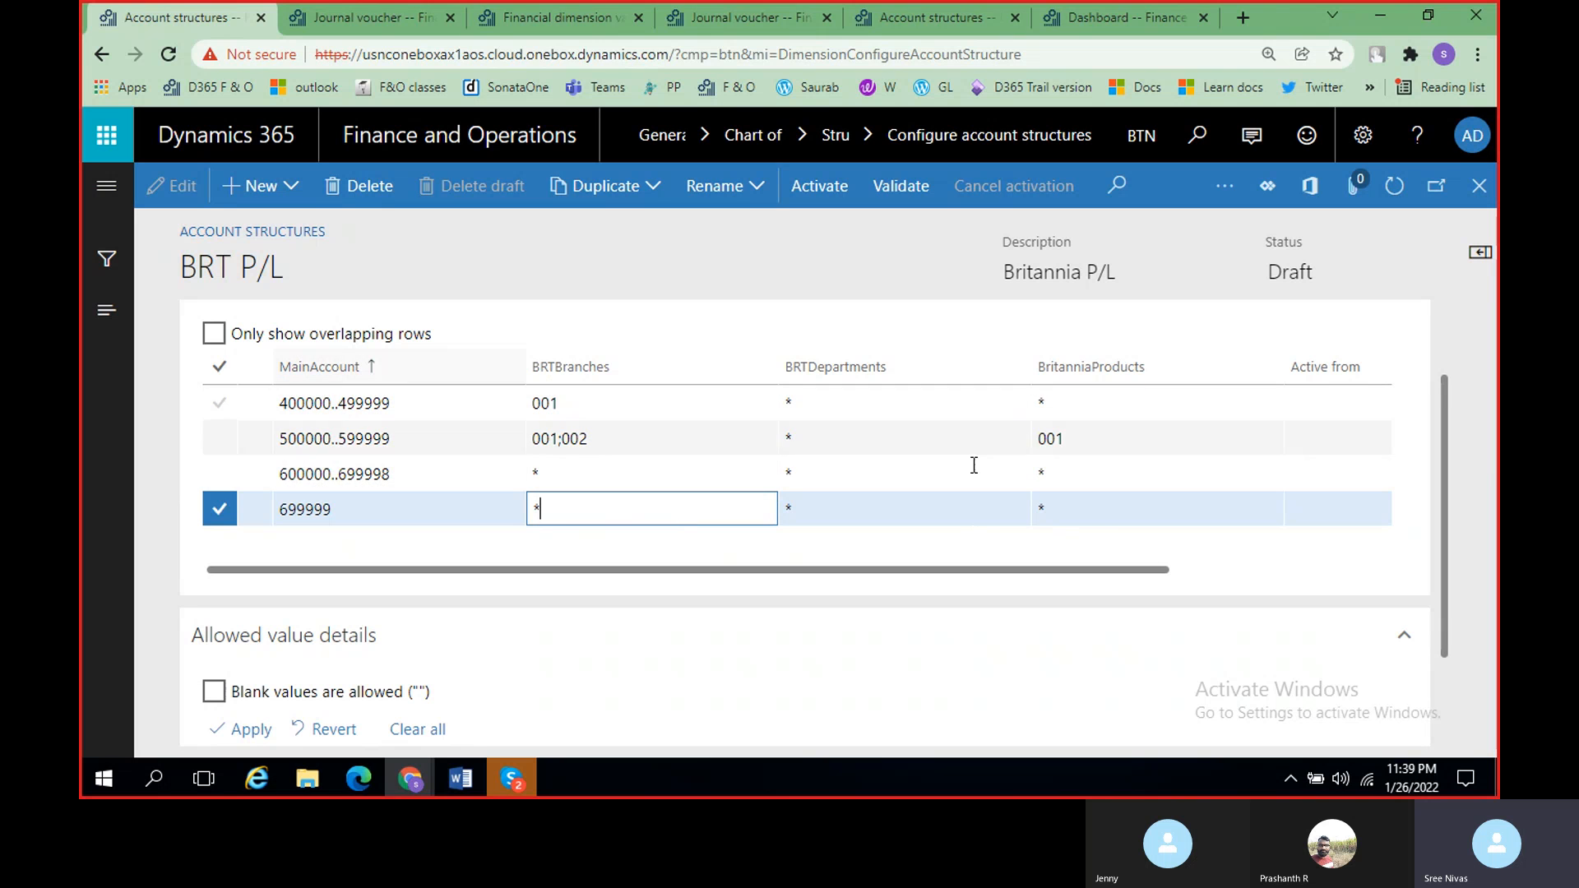
left_click(723, 262)
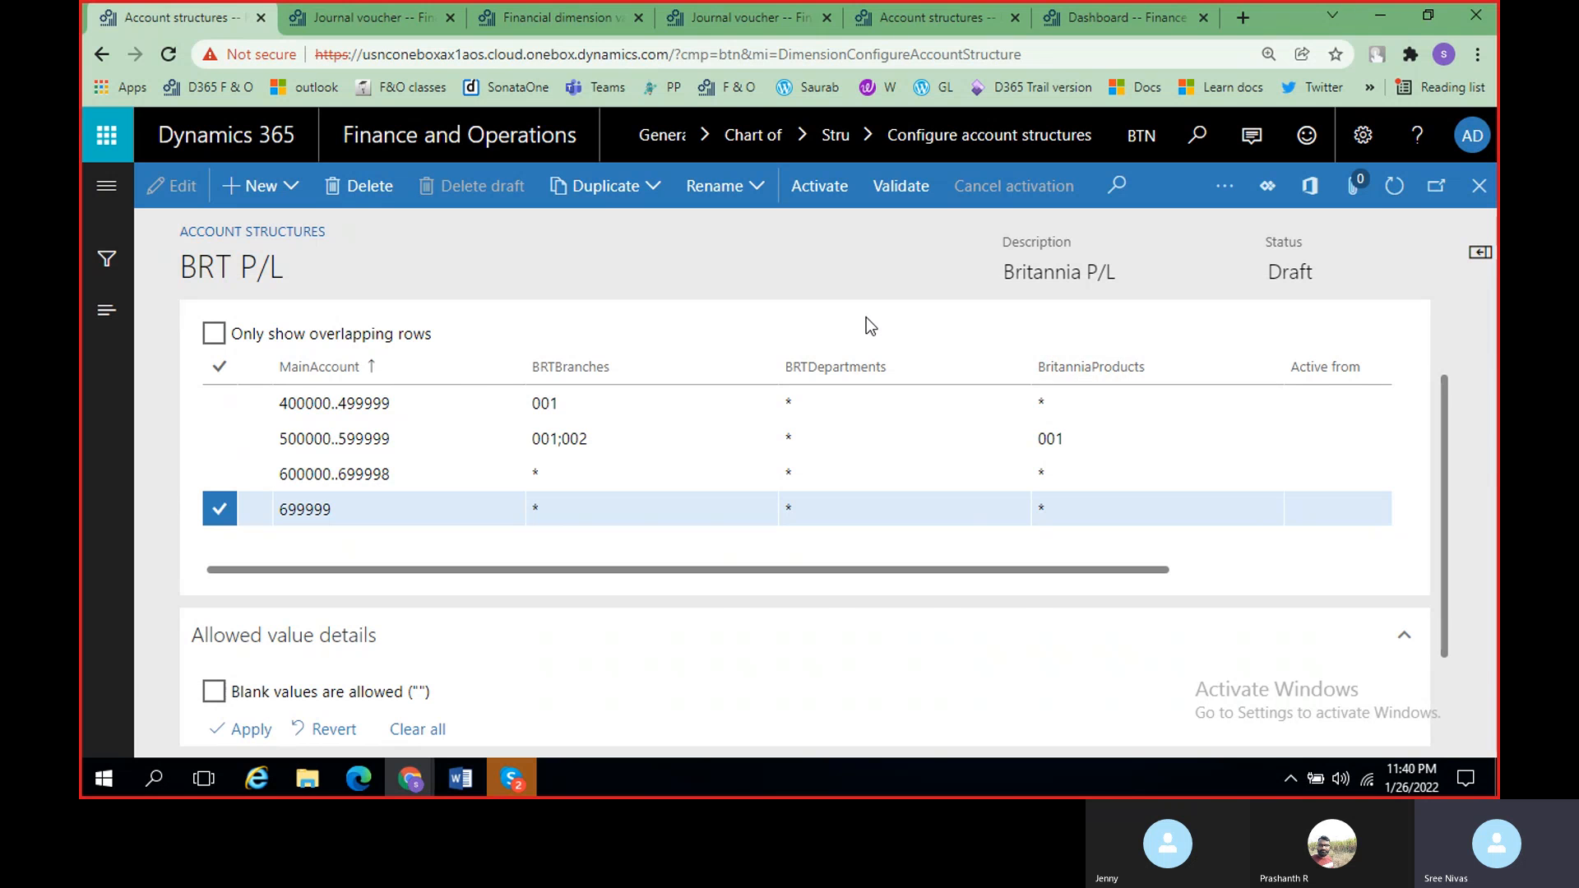
key("alt+Tab")
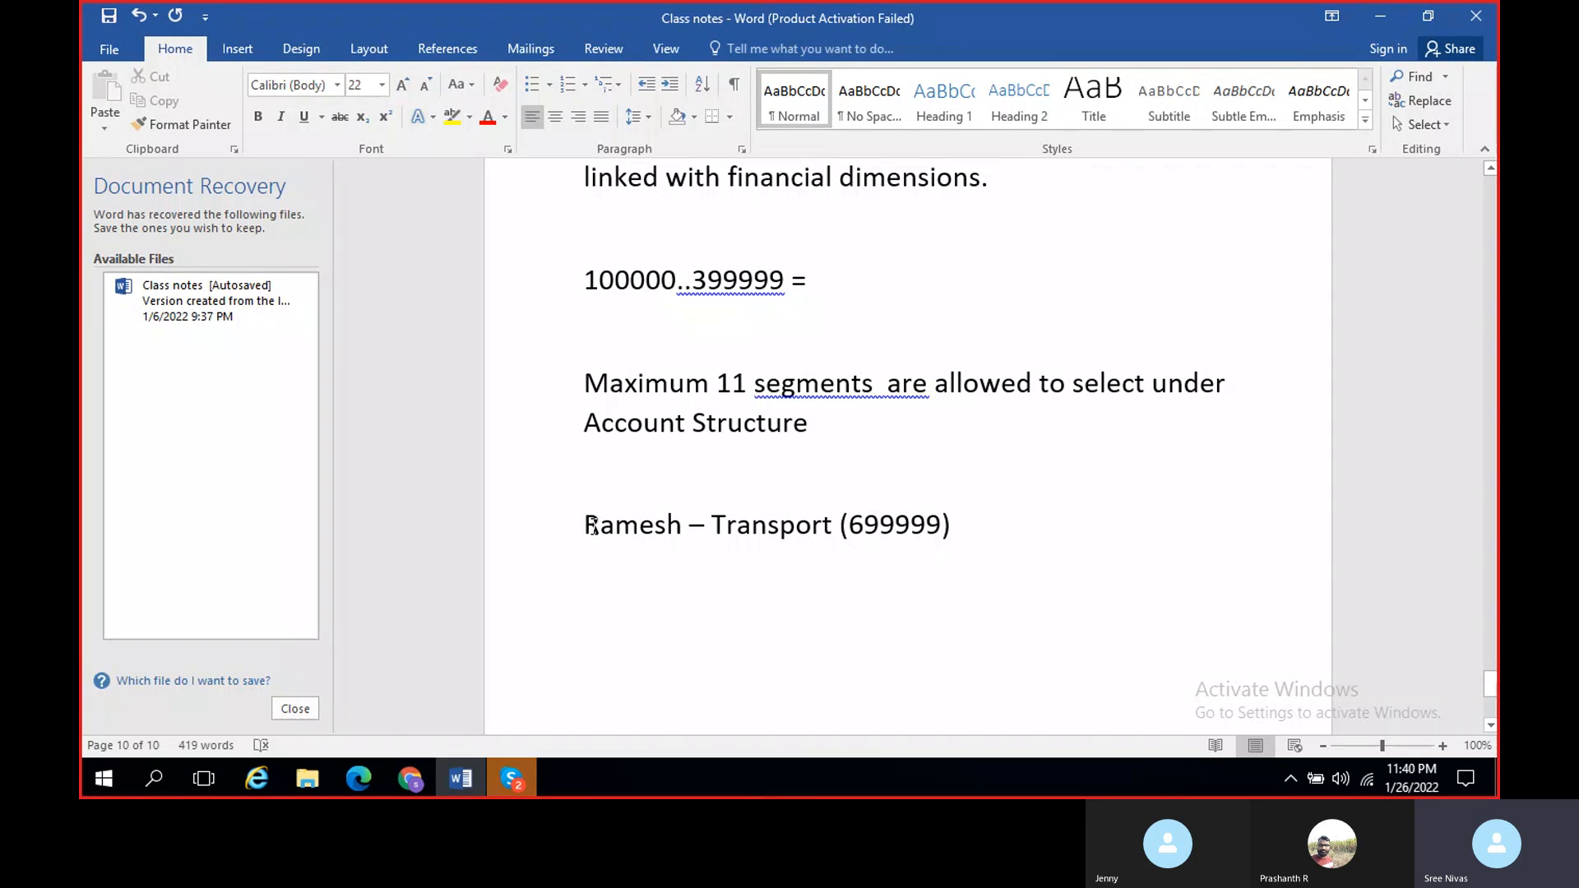
left_click_drag(586, 527, 709, 533)
key("alt+Tab")
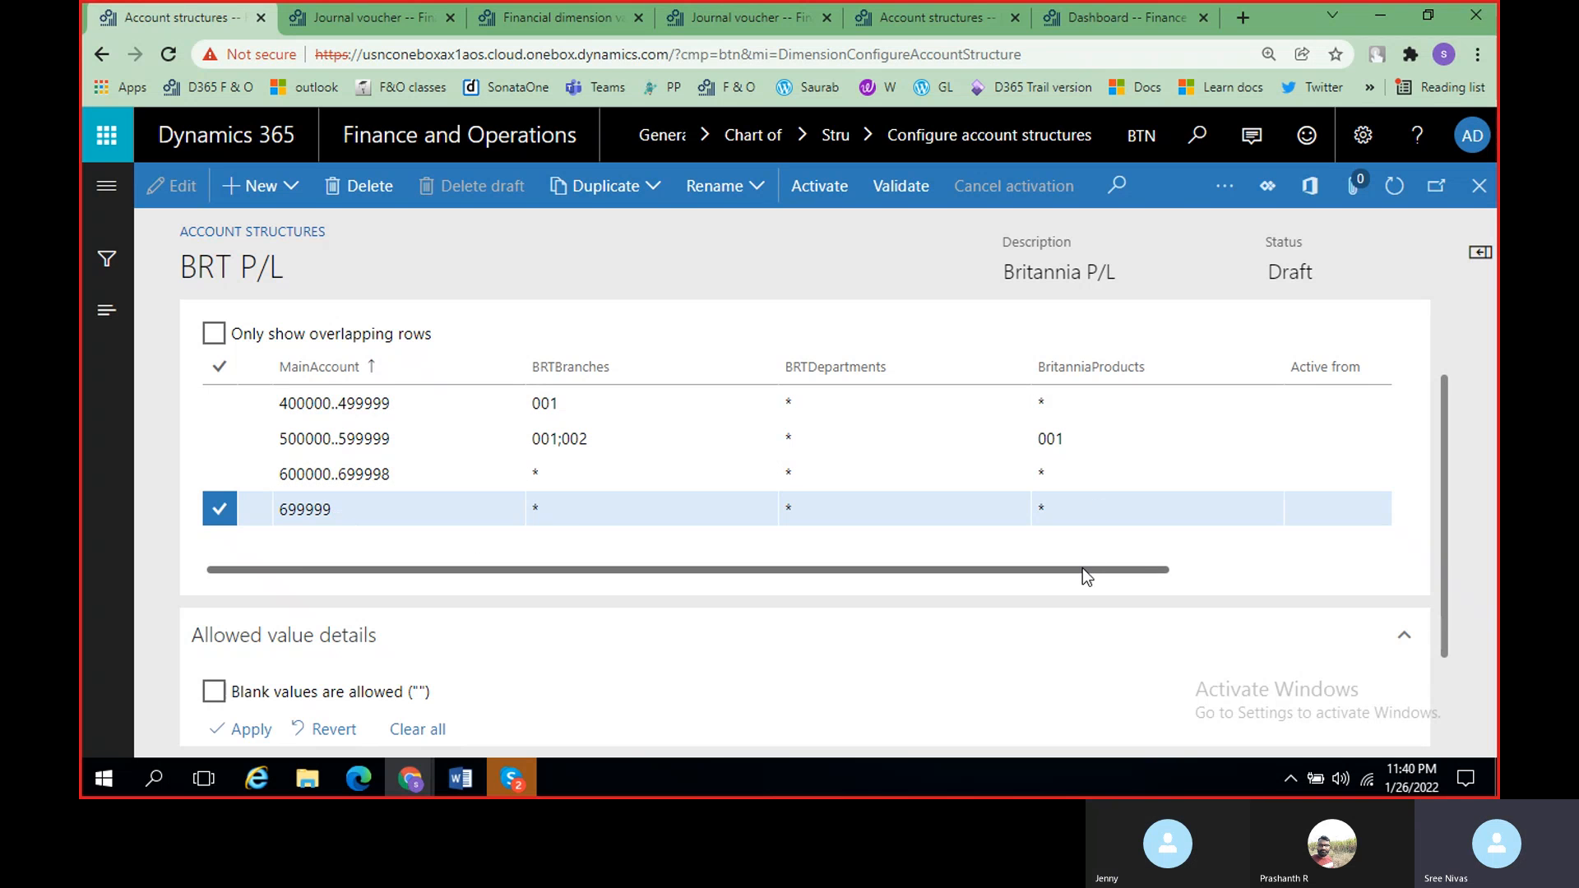
left_click_drag(1083, 568, 774, 571)
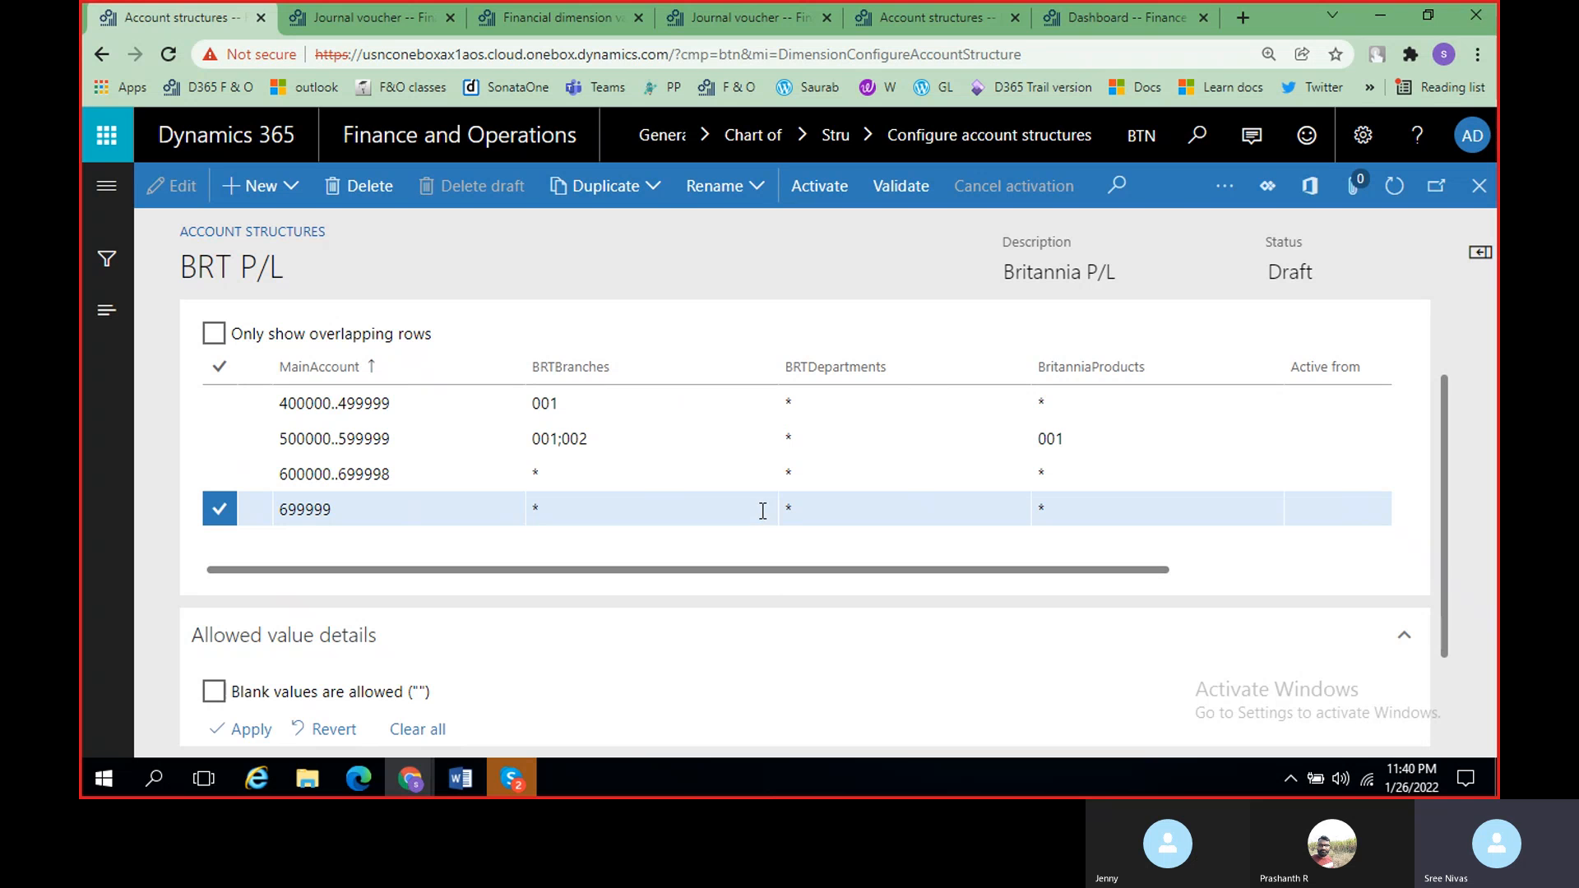
left_click_drag(1437, 492, 1440, 400)
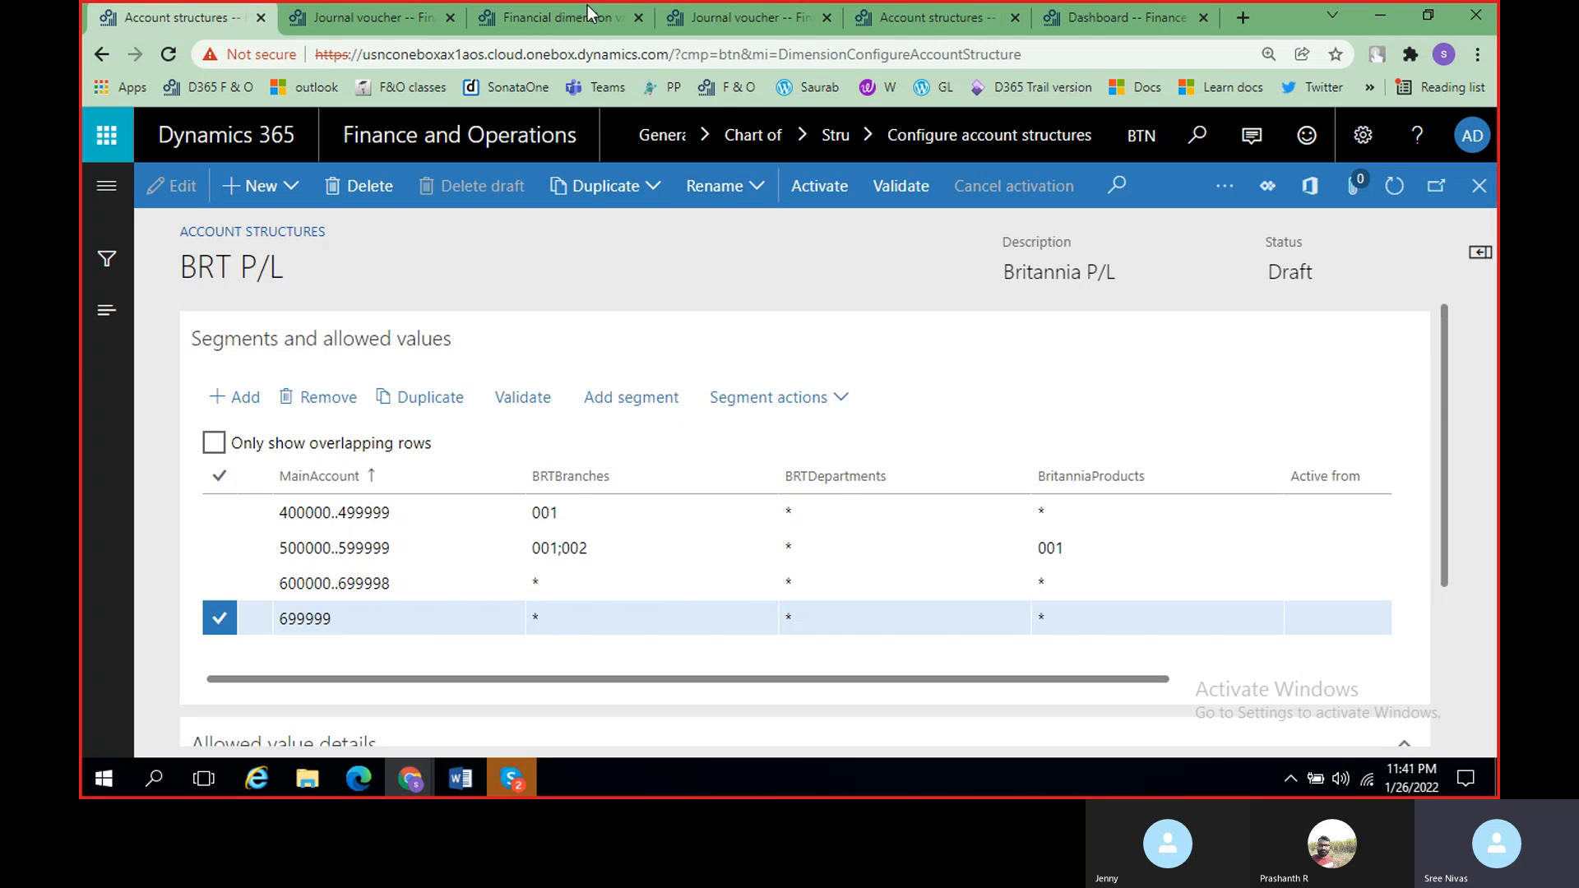
Step: Switch to the financial dimensions page, look up "empl" in the dimension list filter, and clear the filter
left_click(546, 23)
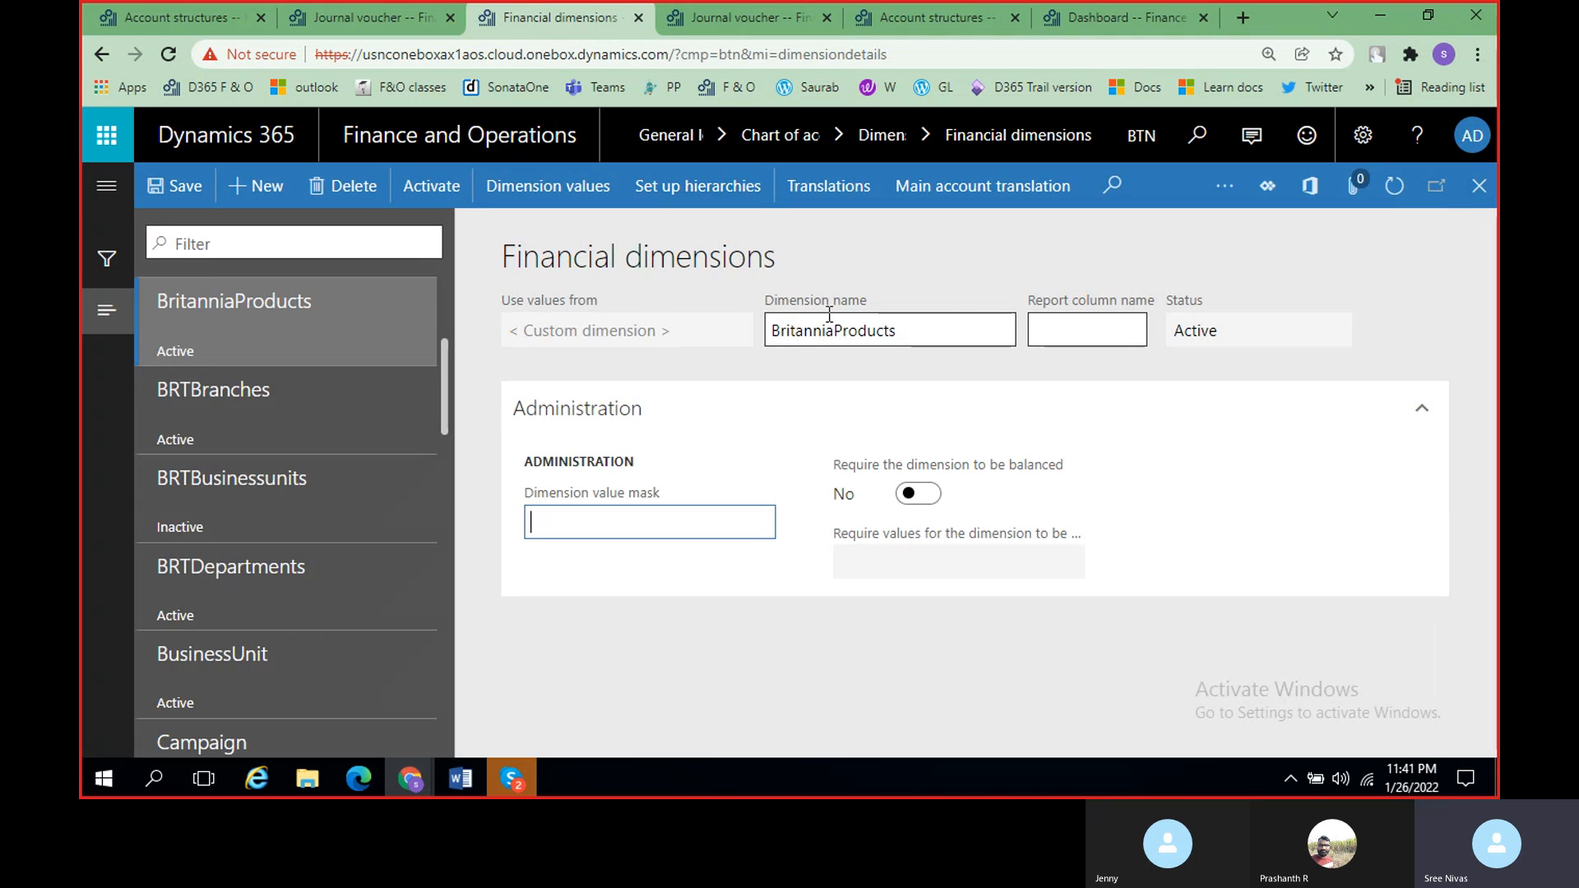
left_click(200, 238)
type("empl")
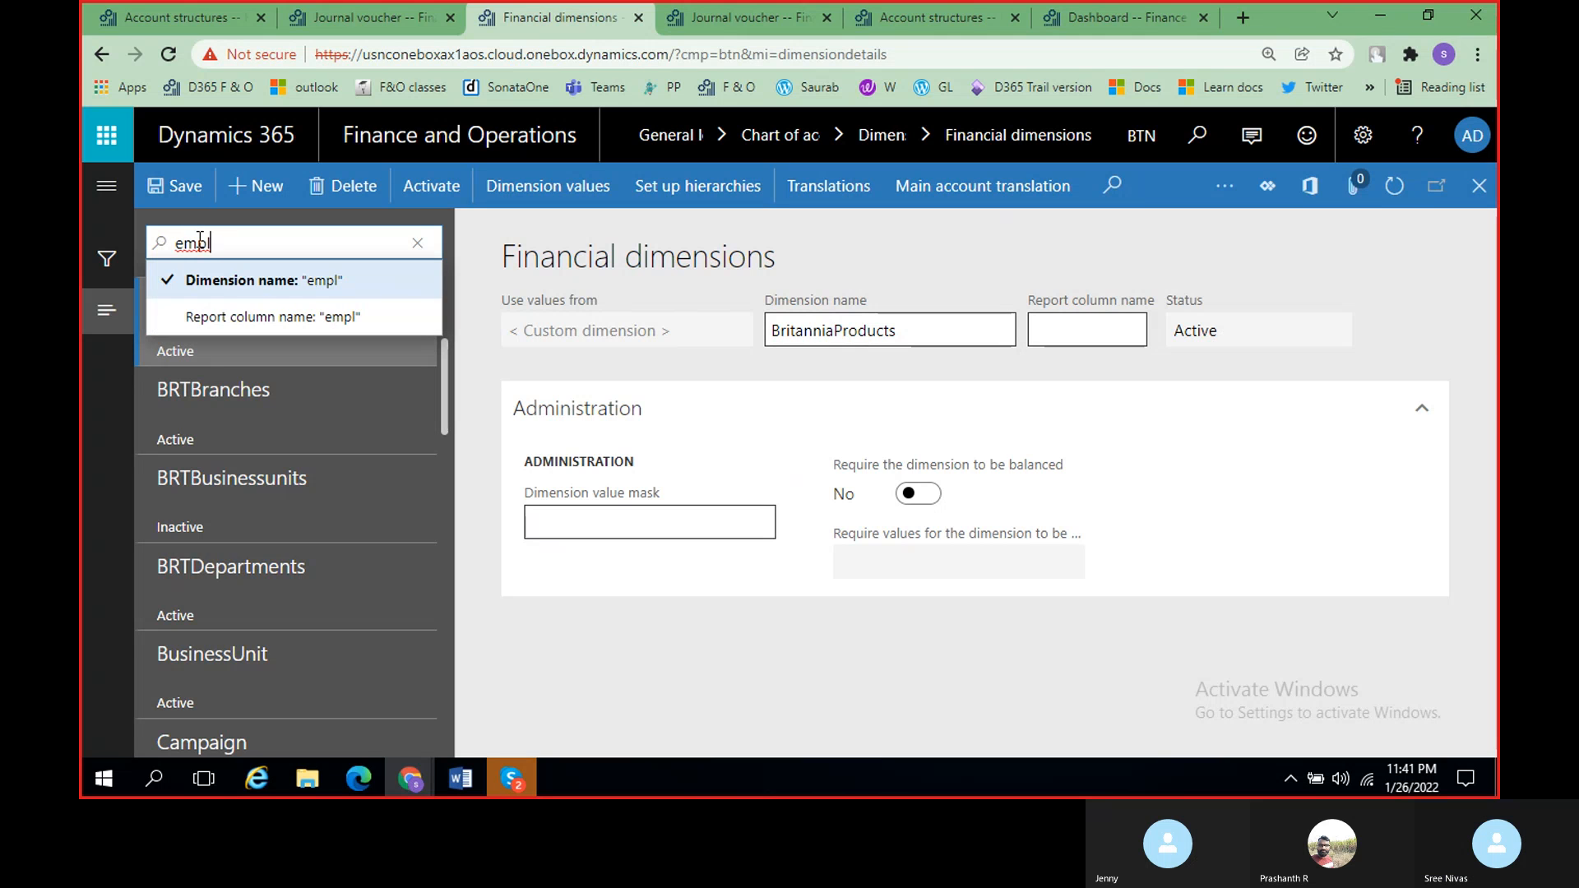
key("BackSpace")
key("BackSpace")
key("BackSpace")
key("BackSpace")
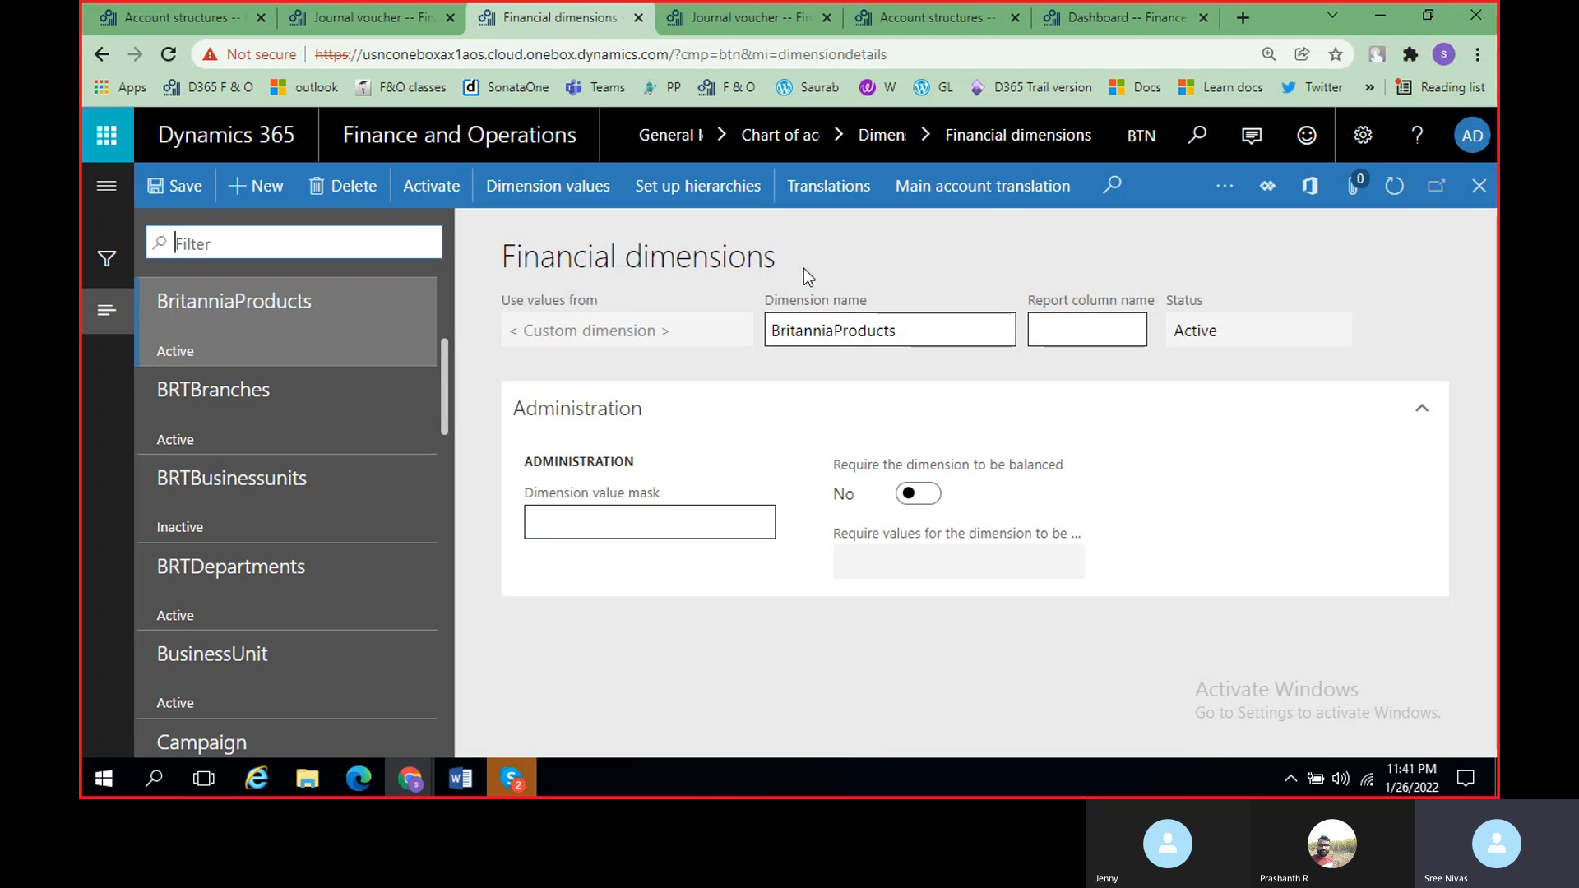
Step: Create and save a new financial dimension named Employees that uses values from < Custom dimension >
left_click(276, 201)
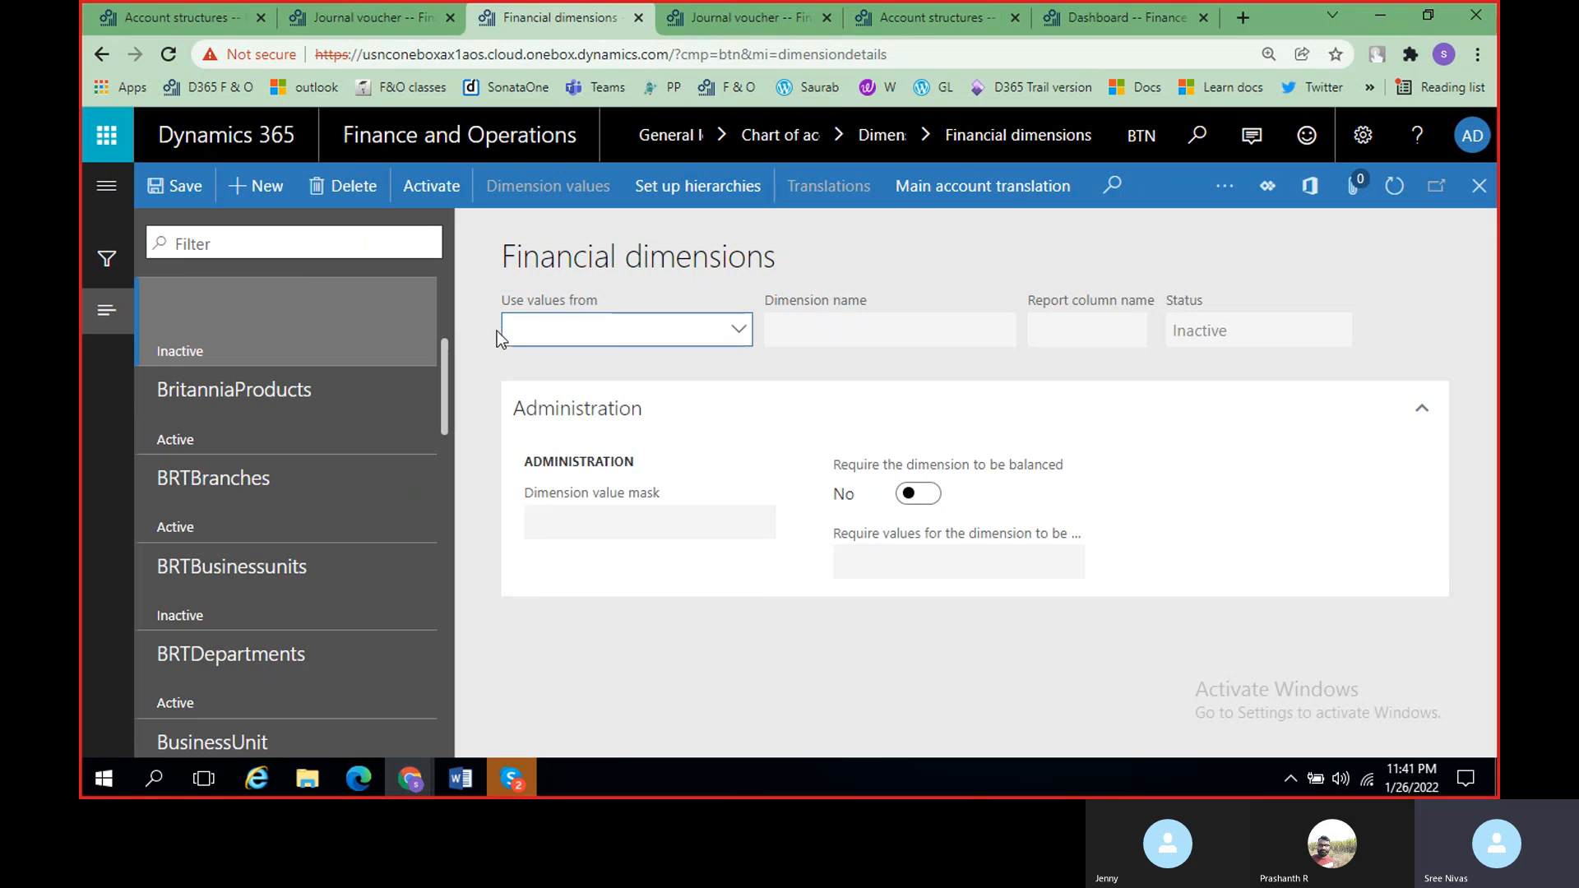
left_click(739, 331)
left_click(639, 365)
left_click(871, 323)
type("Employee")
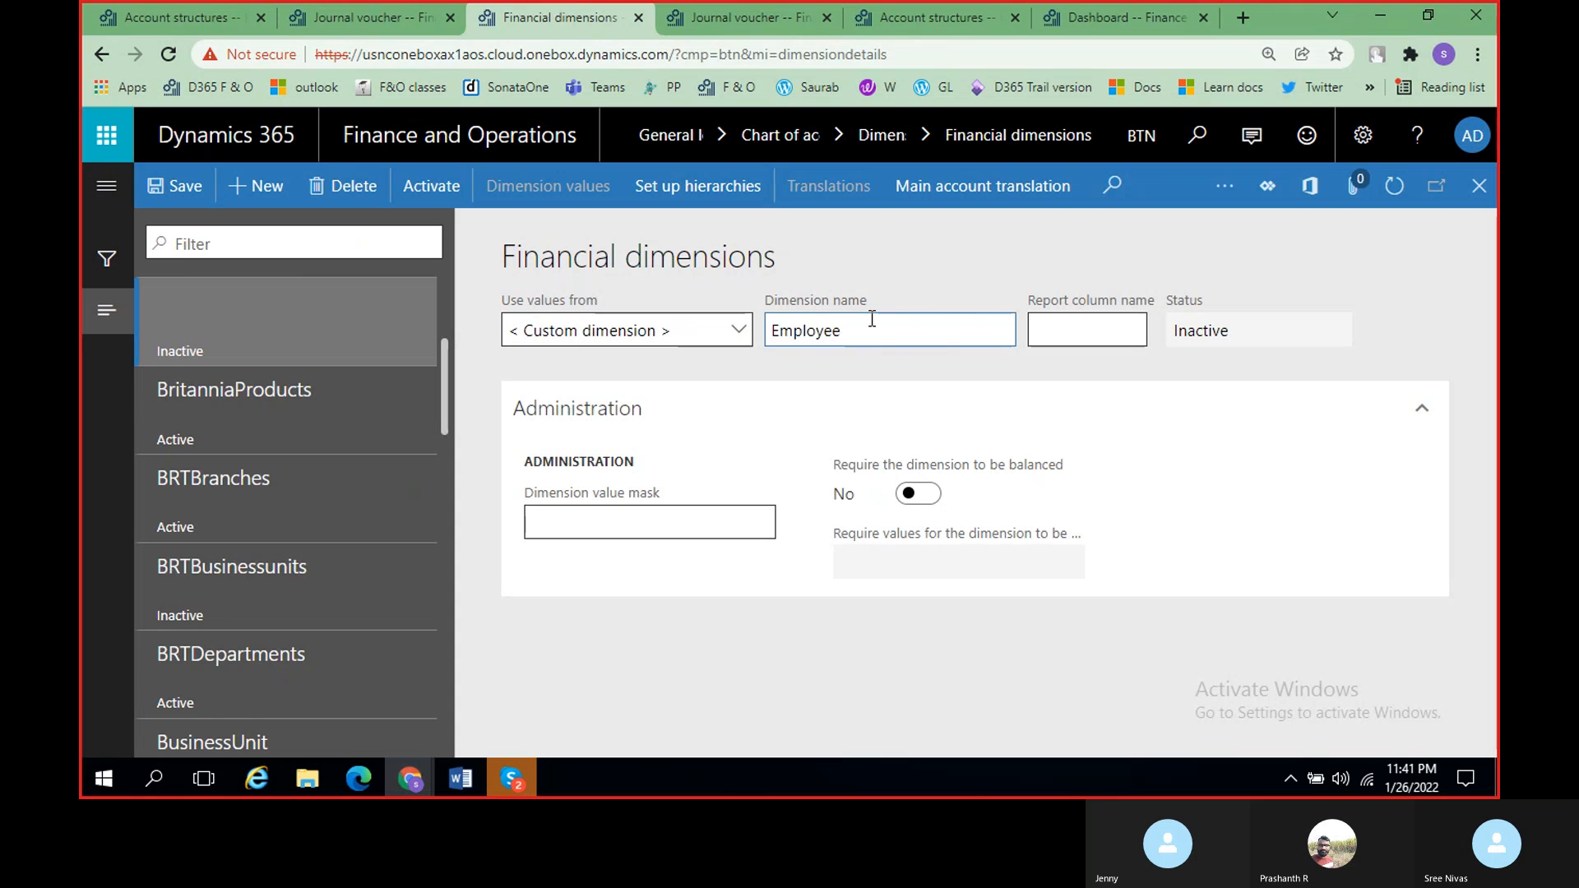
key("BackSpace")
type("es")
left_click(176, 186)
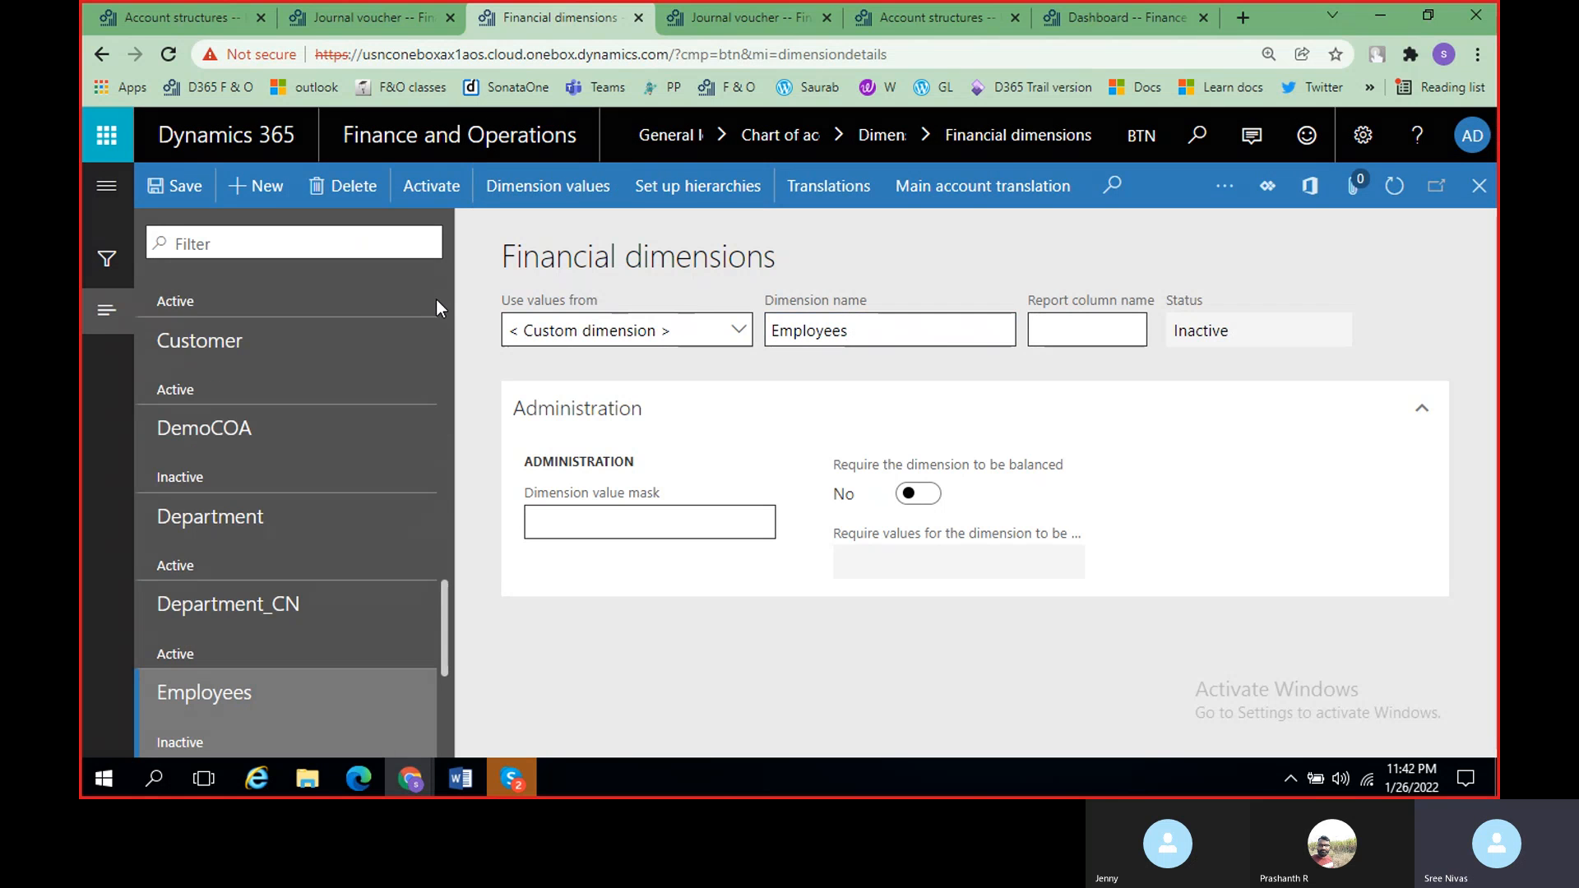
Step: Open the Employees dimension values and save value 001 with an employee's first name as its description
left_click(284, 189)
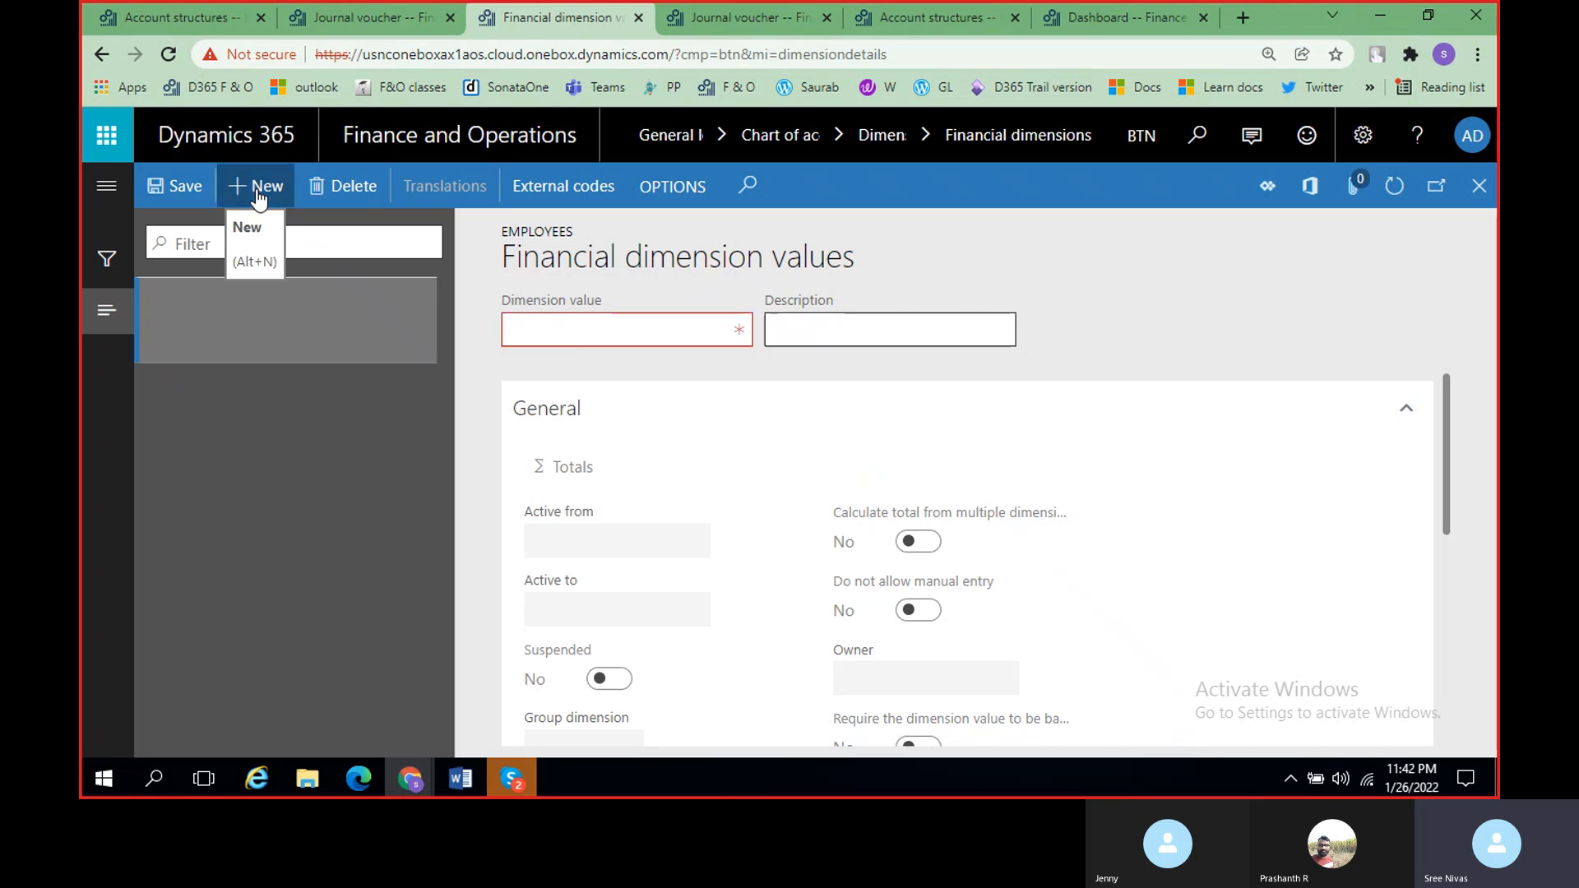
type("001")
key("Tab")
type("Ramesh")
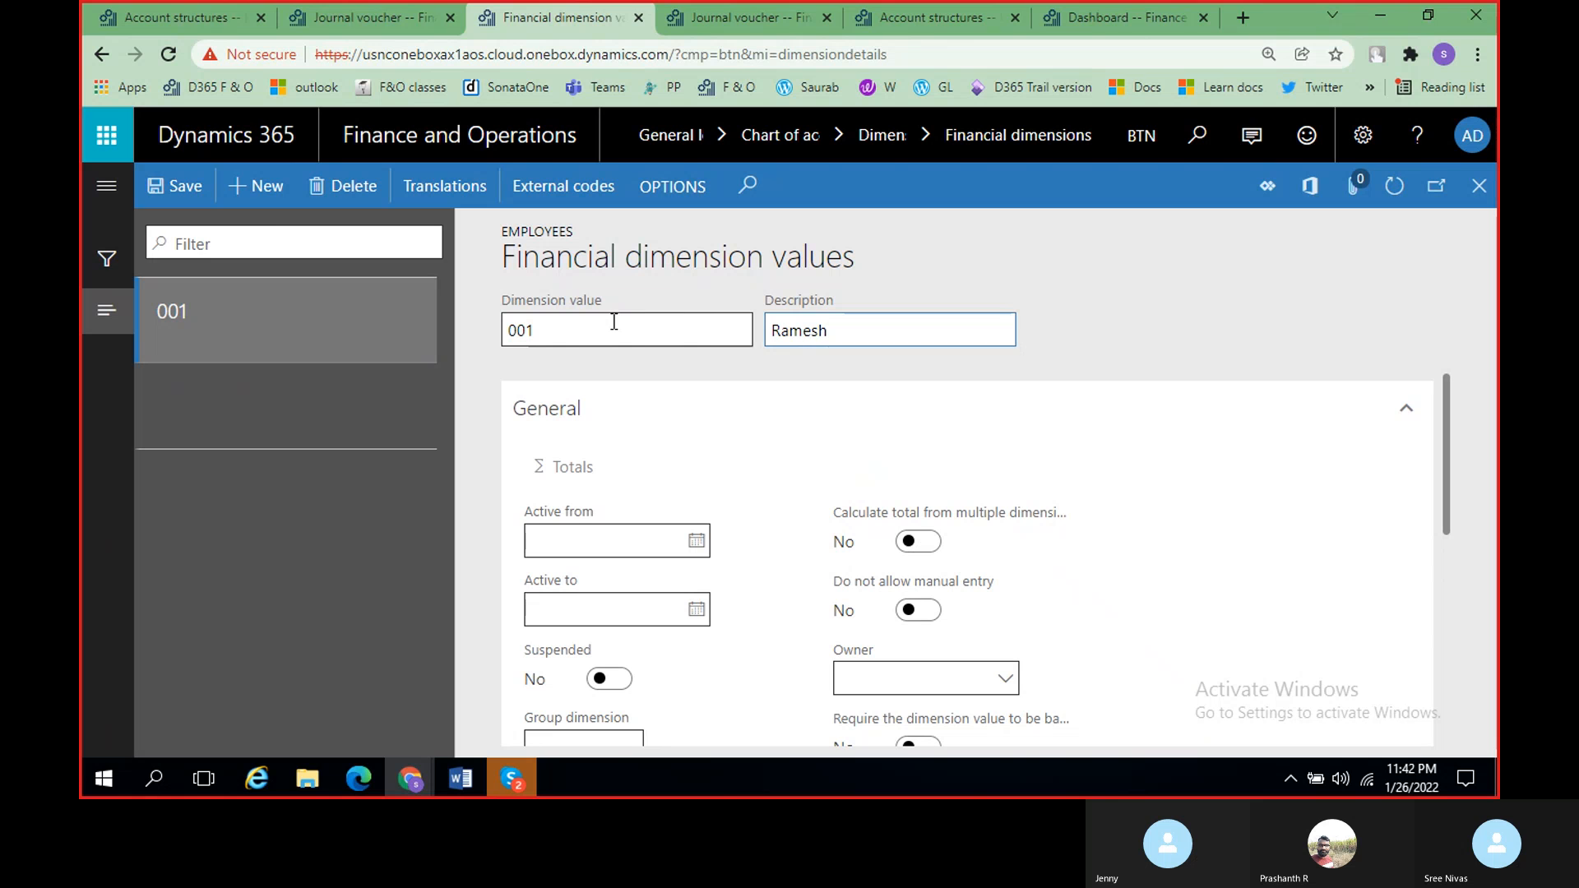
left_click(201, 190)
Step: Add and save Employees dimension value 002 with a second employee's first name as its description
left_click(254, 197)
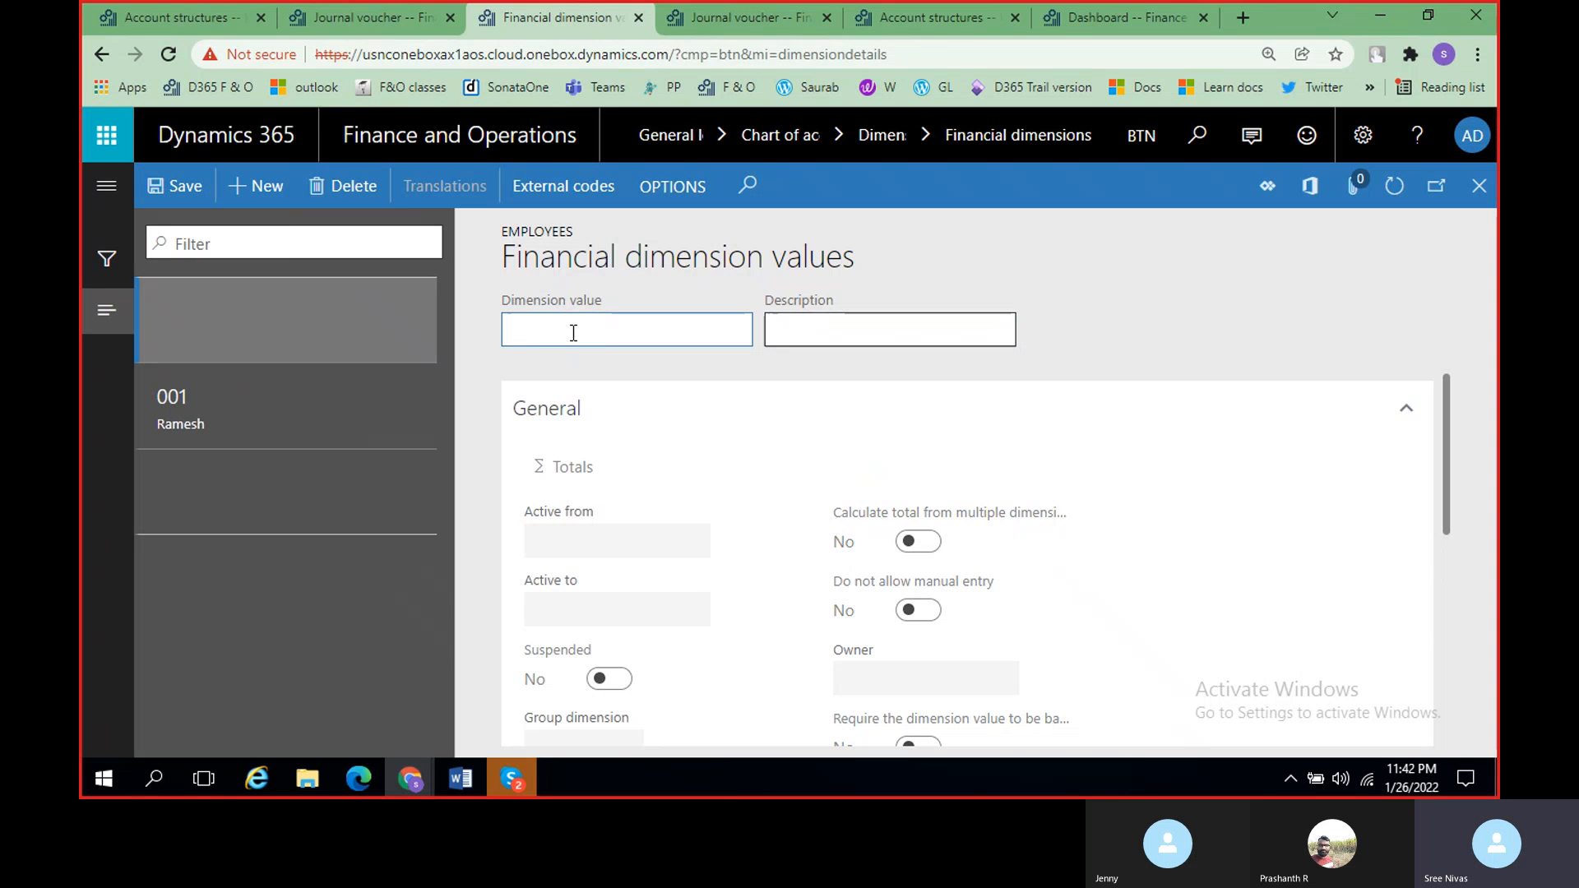
type("002")
key("Tab")
type("S")
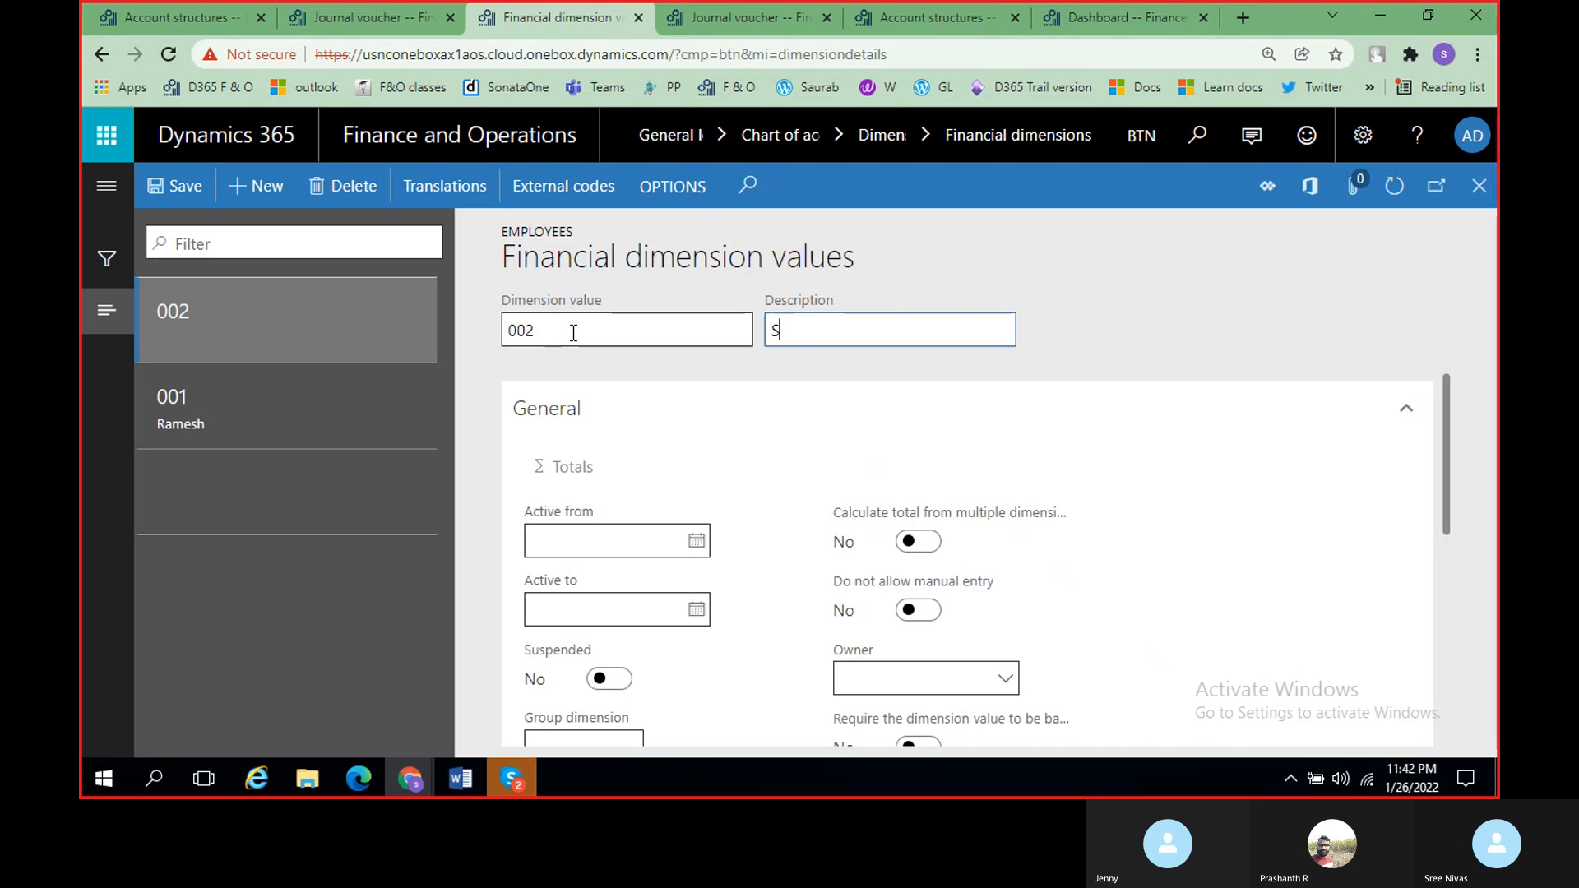
type("uresh")
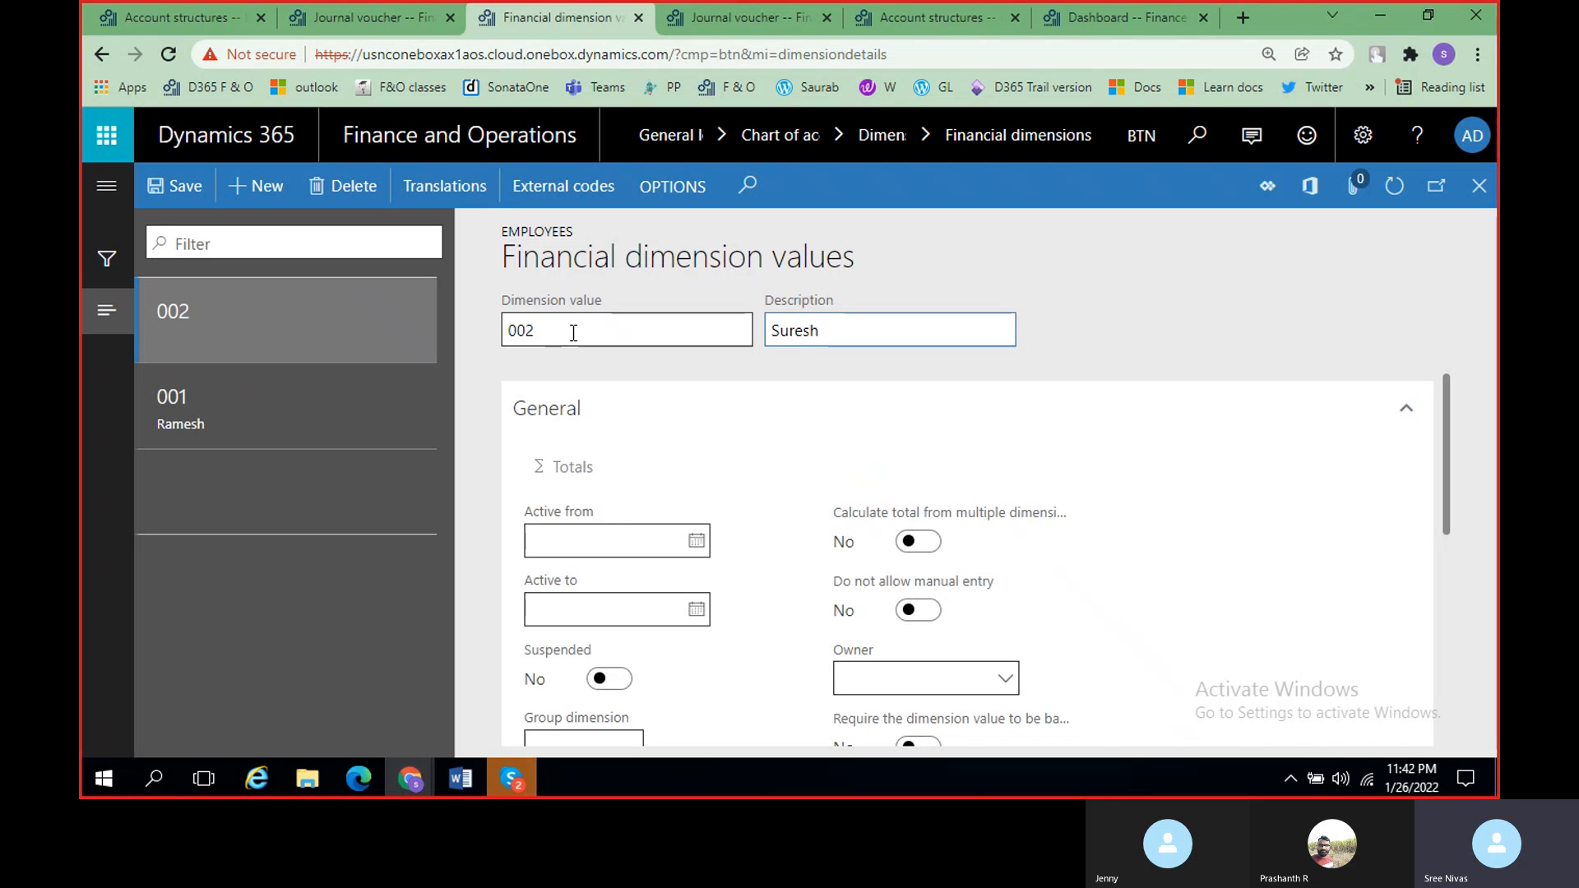
left_click(171, 202)
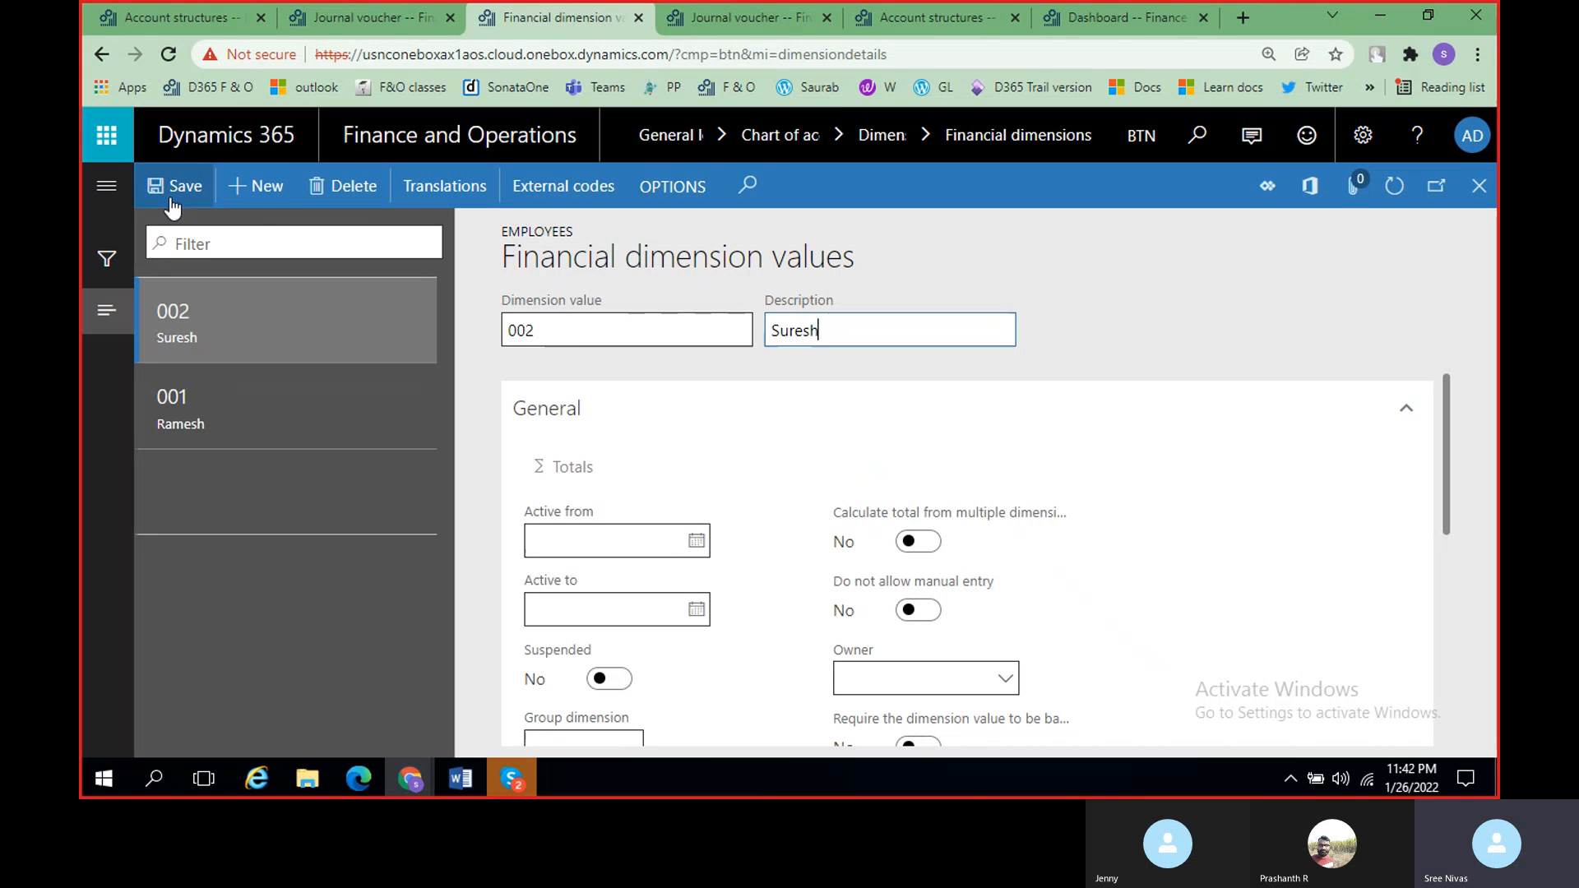
Step: Check the BRT P/L account structure's list of available segments for Employees, and return to the Employees dimension values
left_click(174, 18)
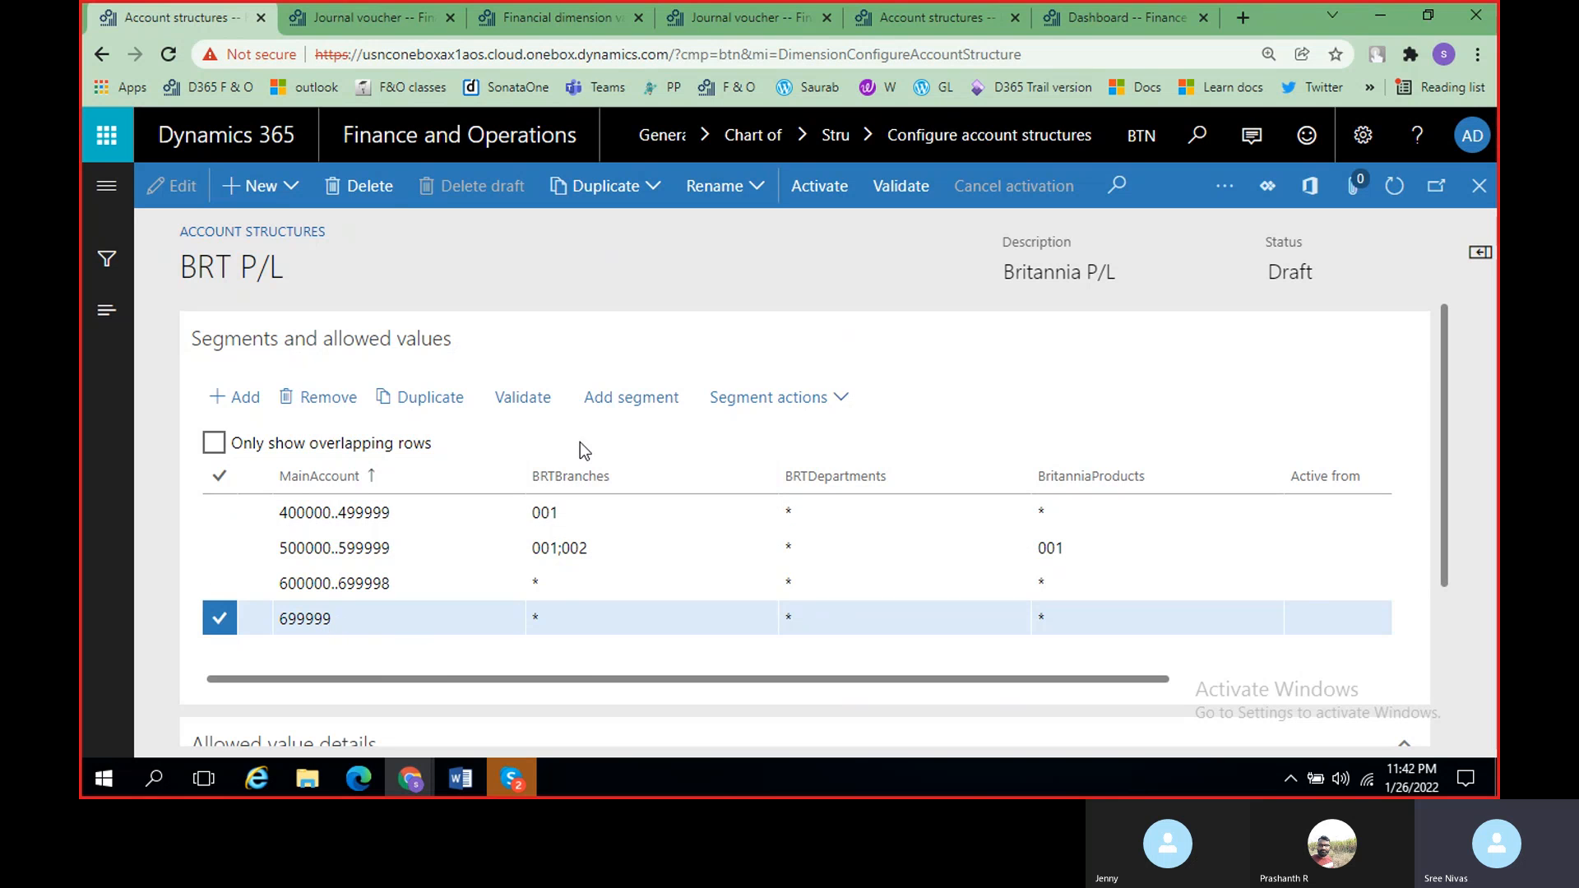
left_click(626, 403)
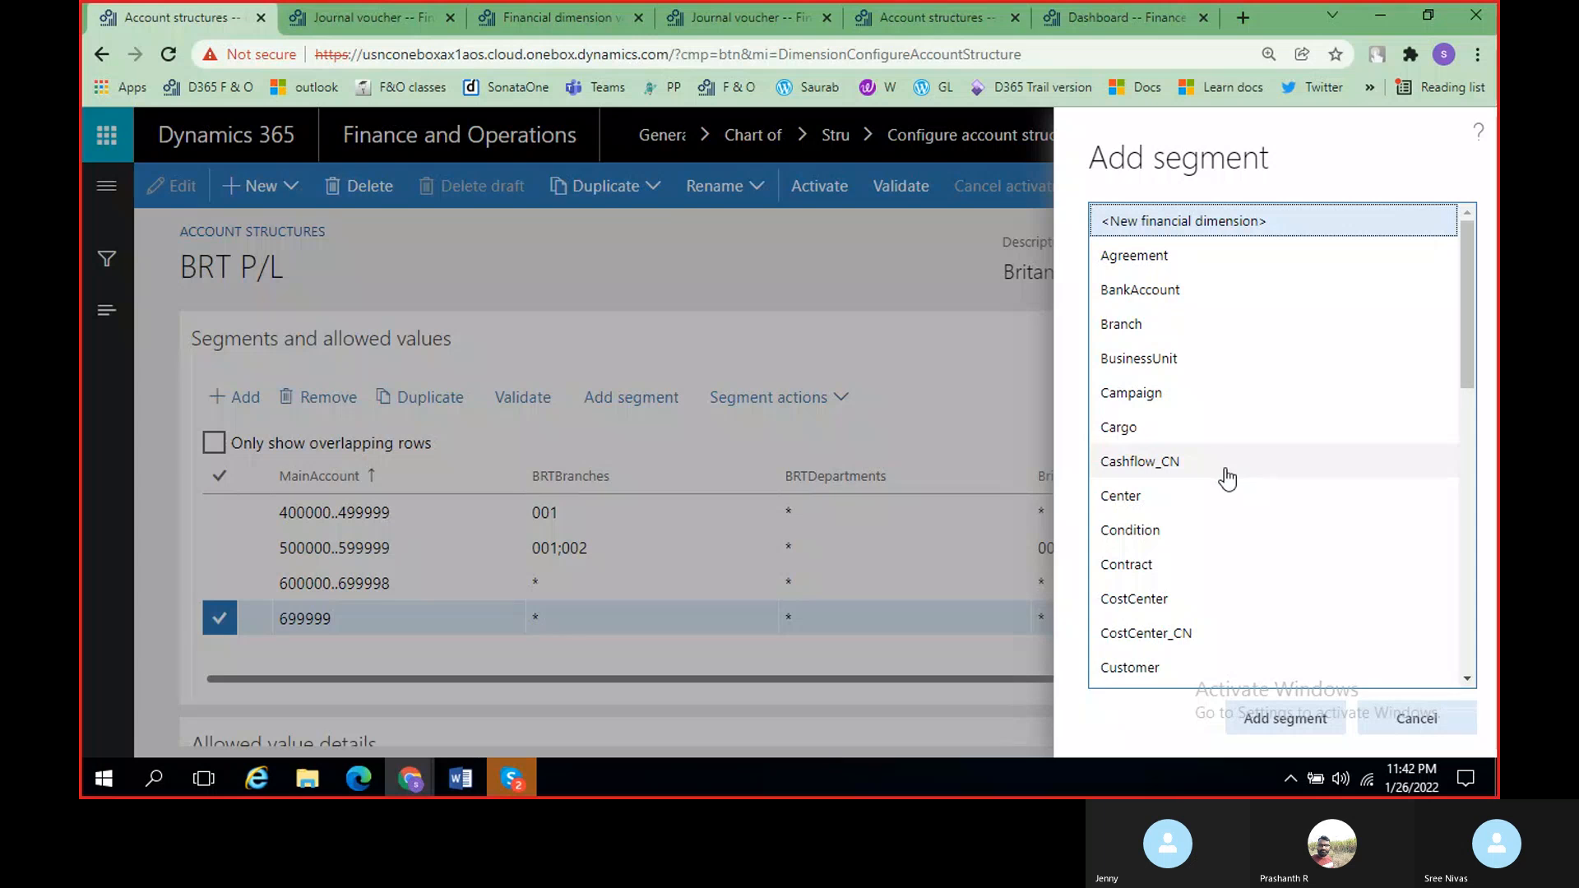
left_click(545, 18)
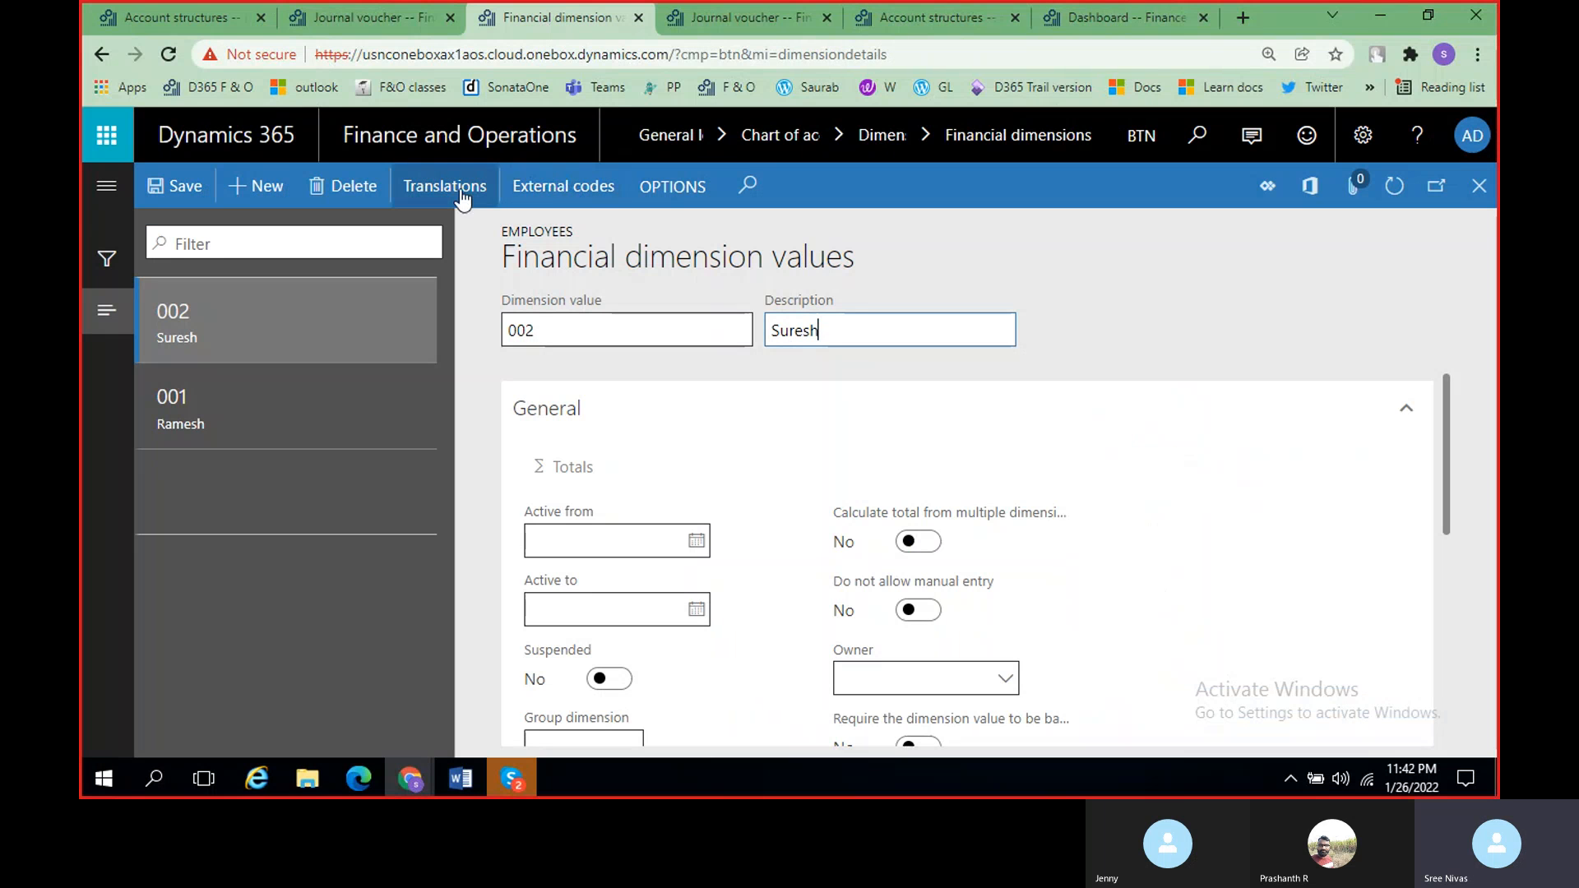
Step: Close the Employees dimension values and activate the Employees financial dimension with batch processing turned off
left_click(1479, 186)
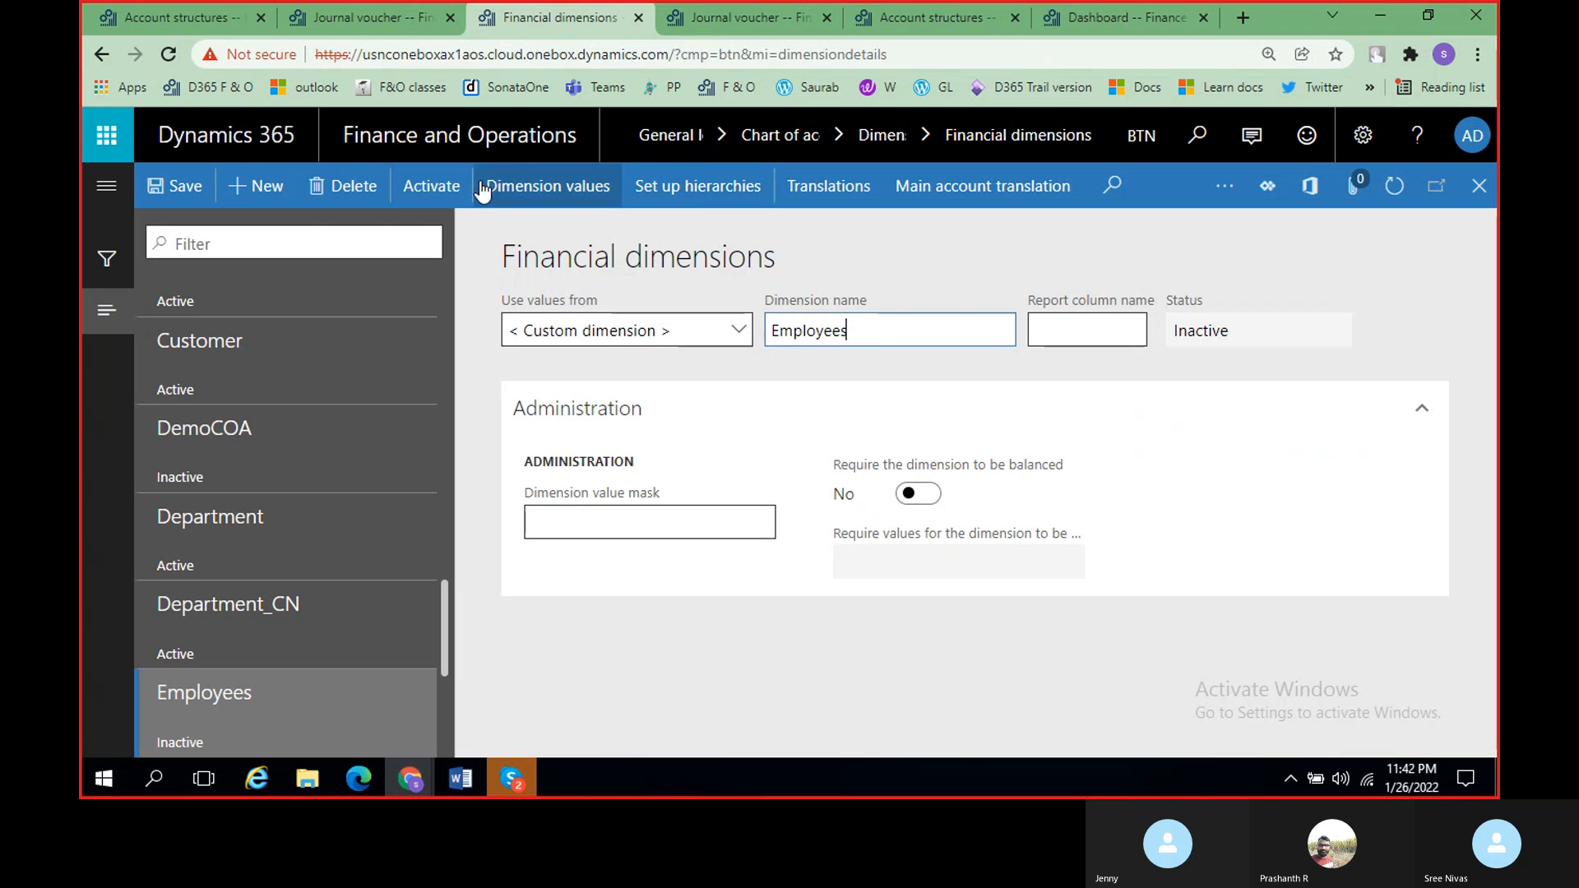
left_click(432, 186)
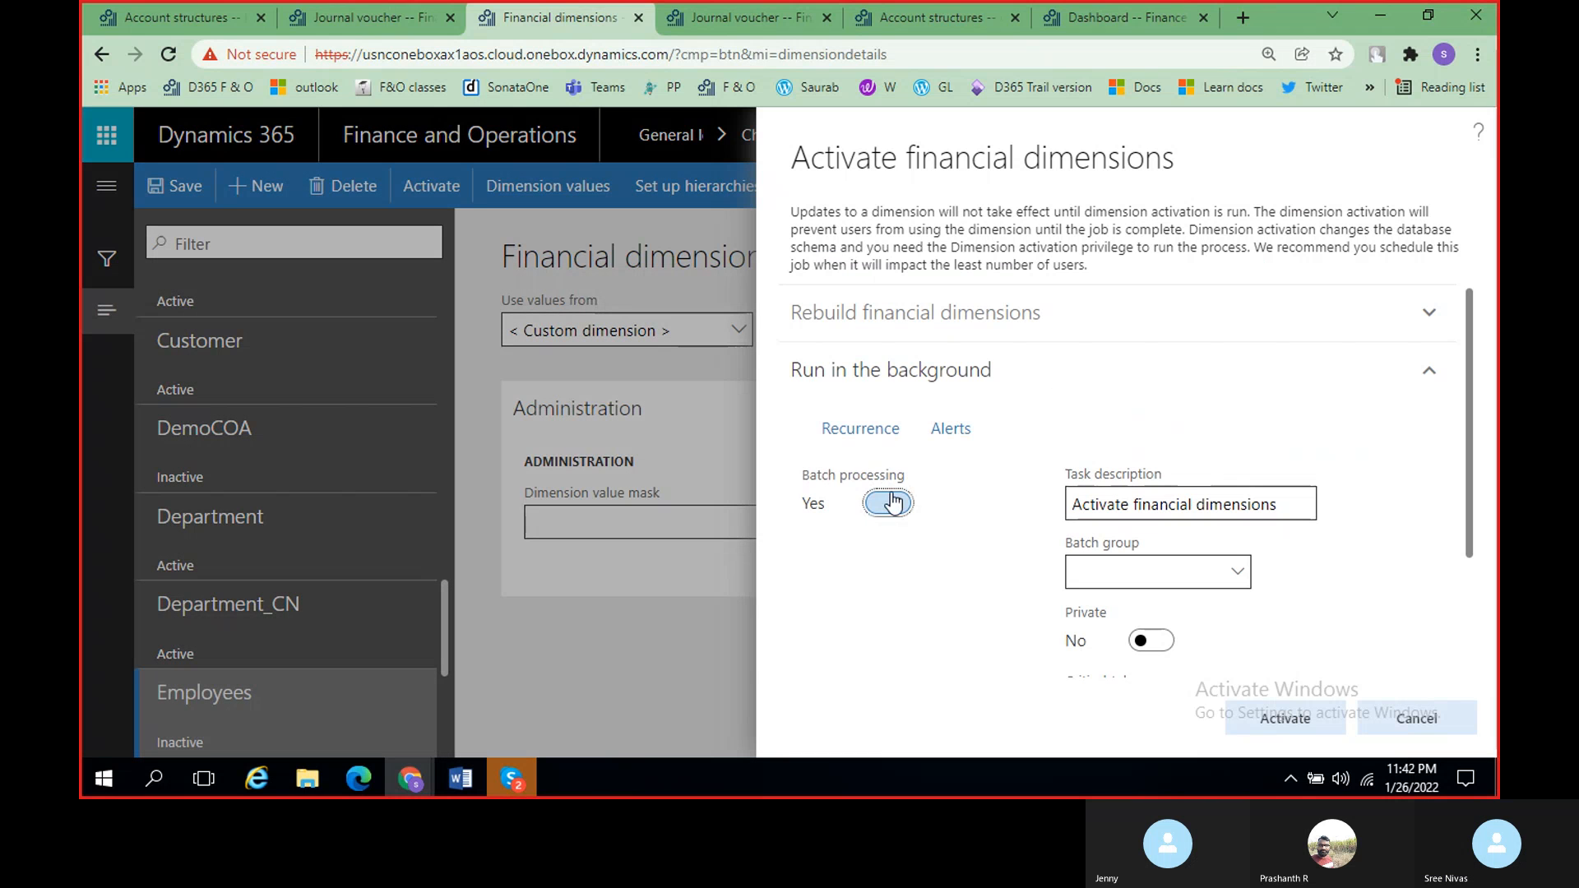
left_click(880, 505)
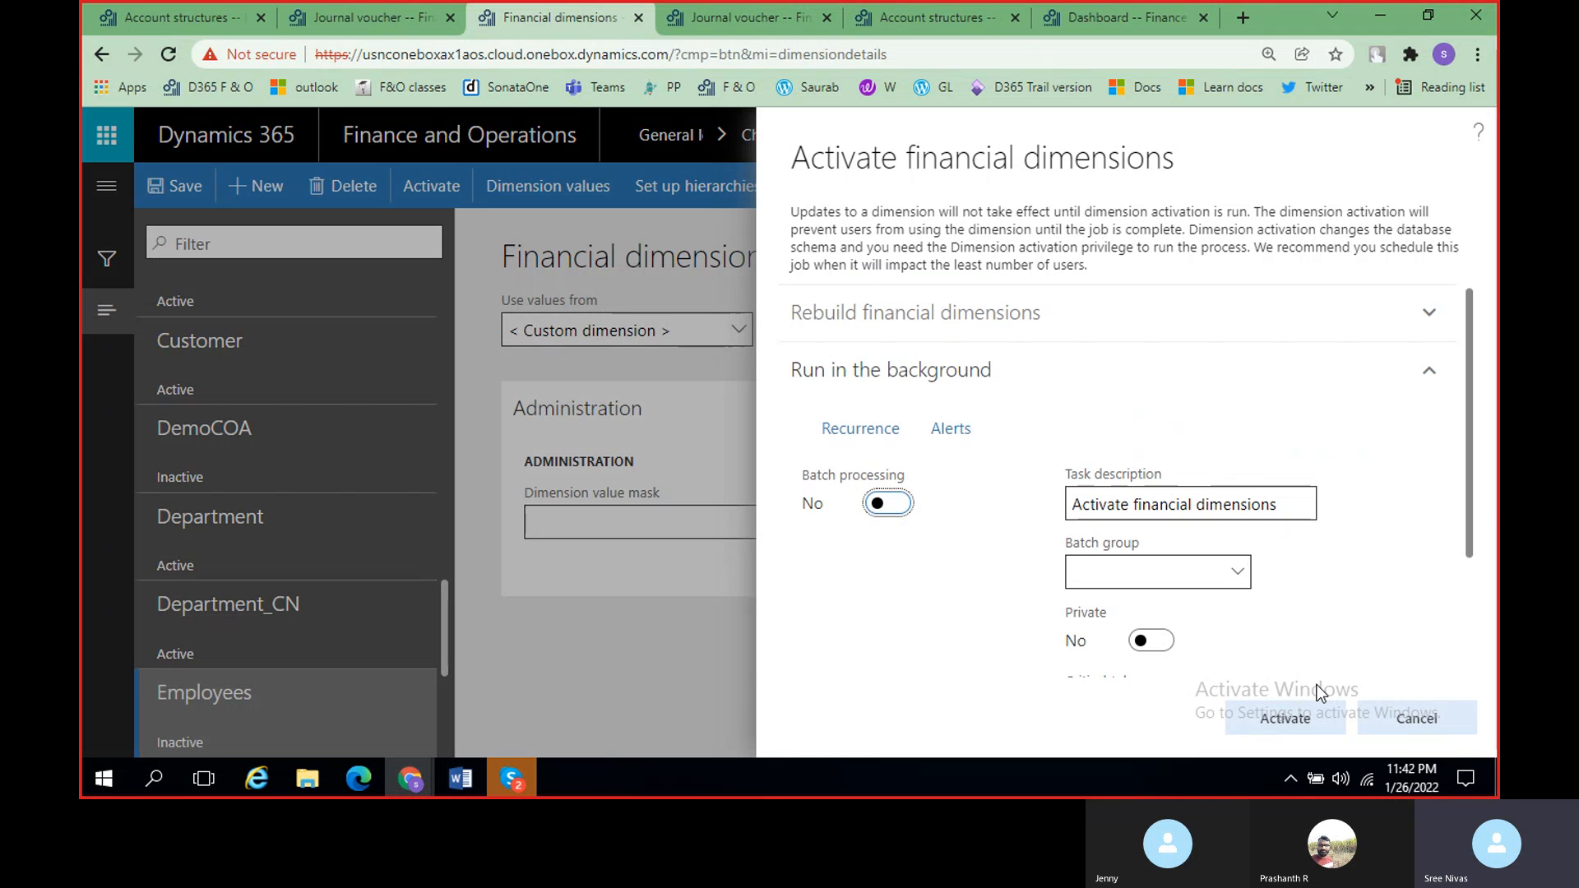
left_click(1314, 714)
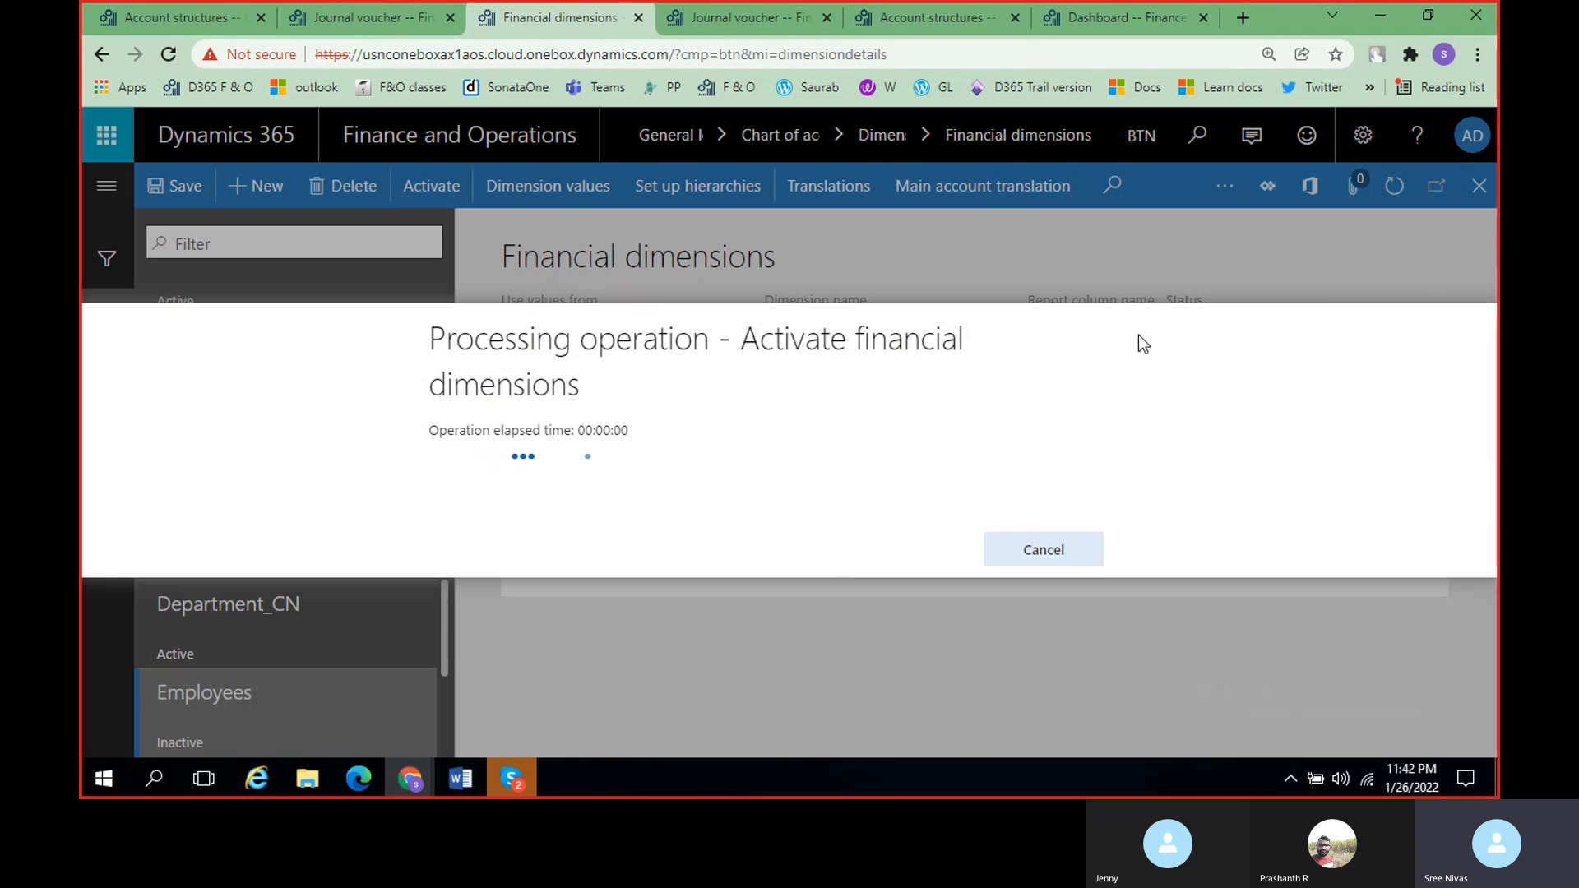
Step: Return to the BRT P/L account structure, cancel adding a segment, and open the 500000..599999 row's BRTBranches value for editing
left_click(151, 18)
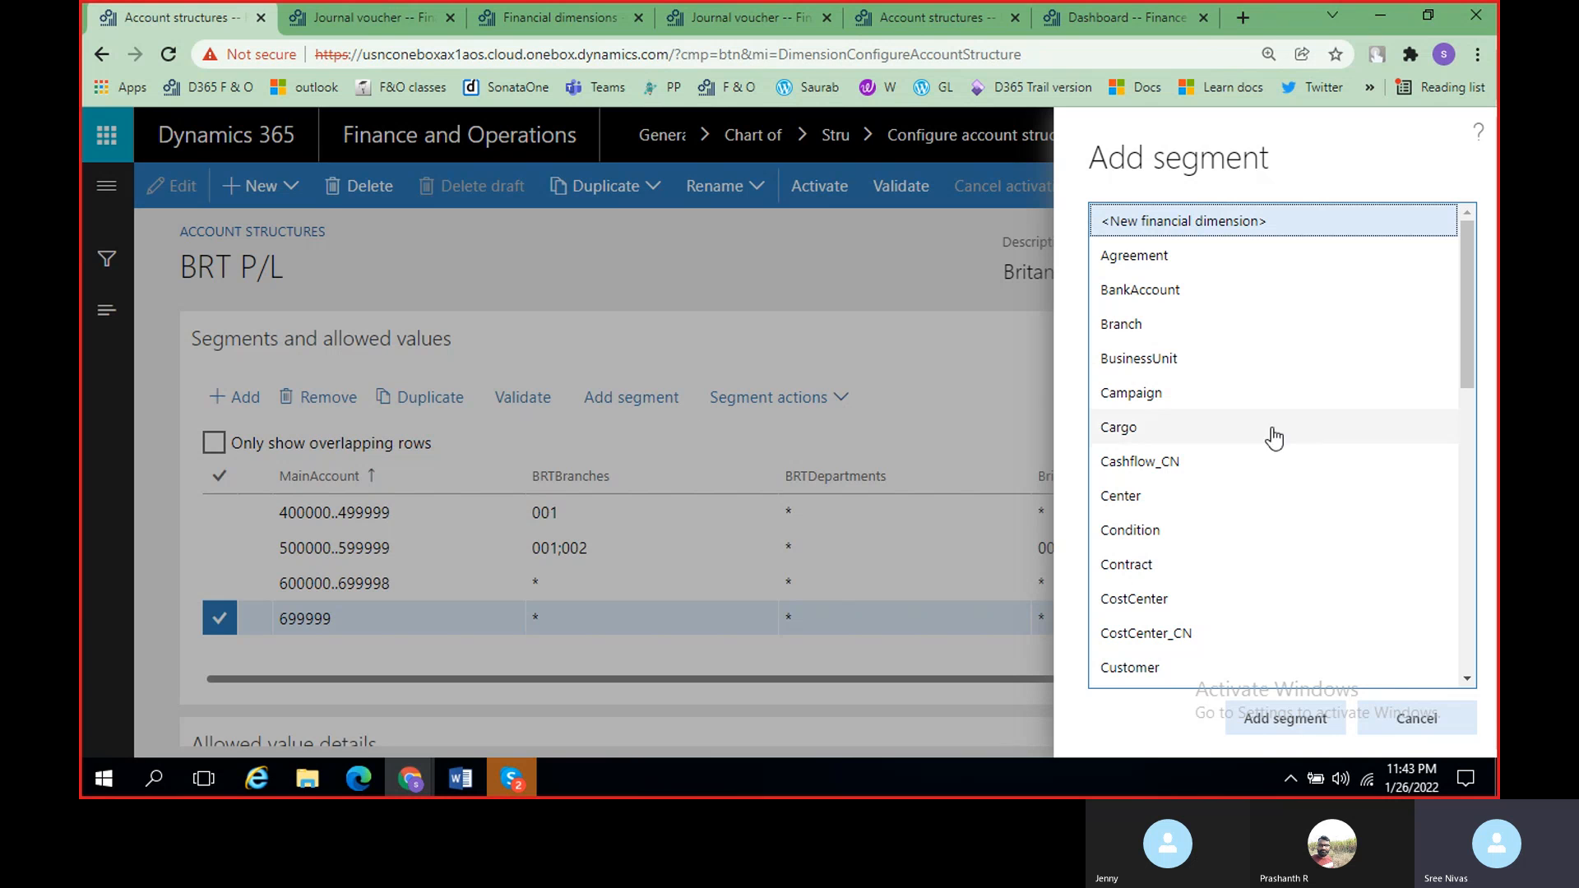
left_click(1445, 719)
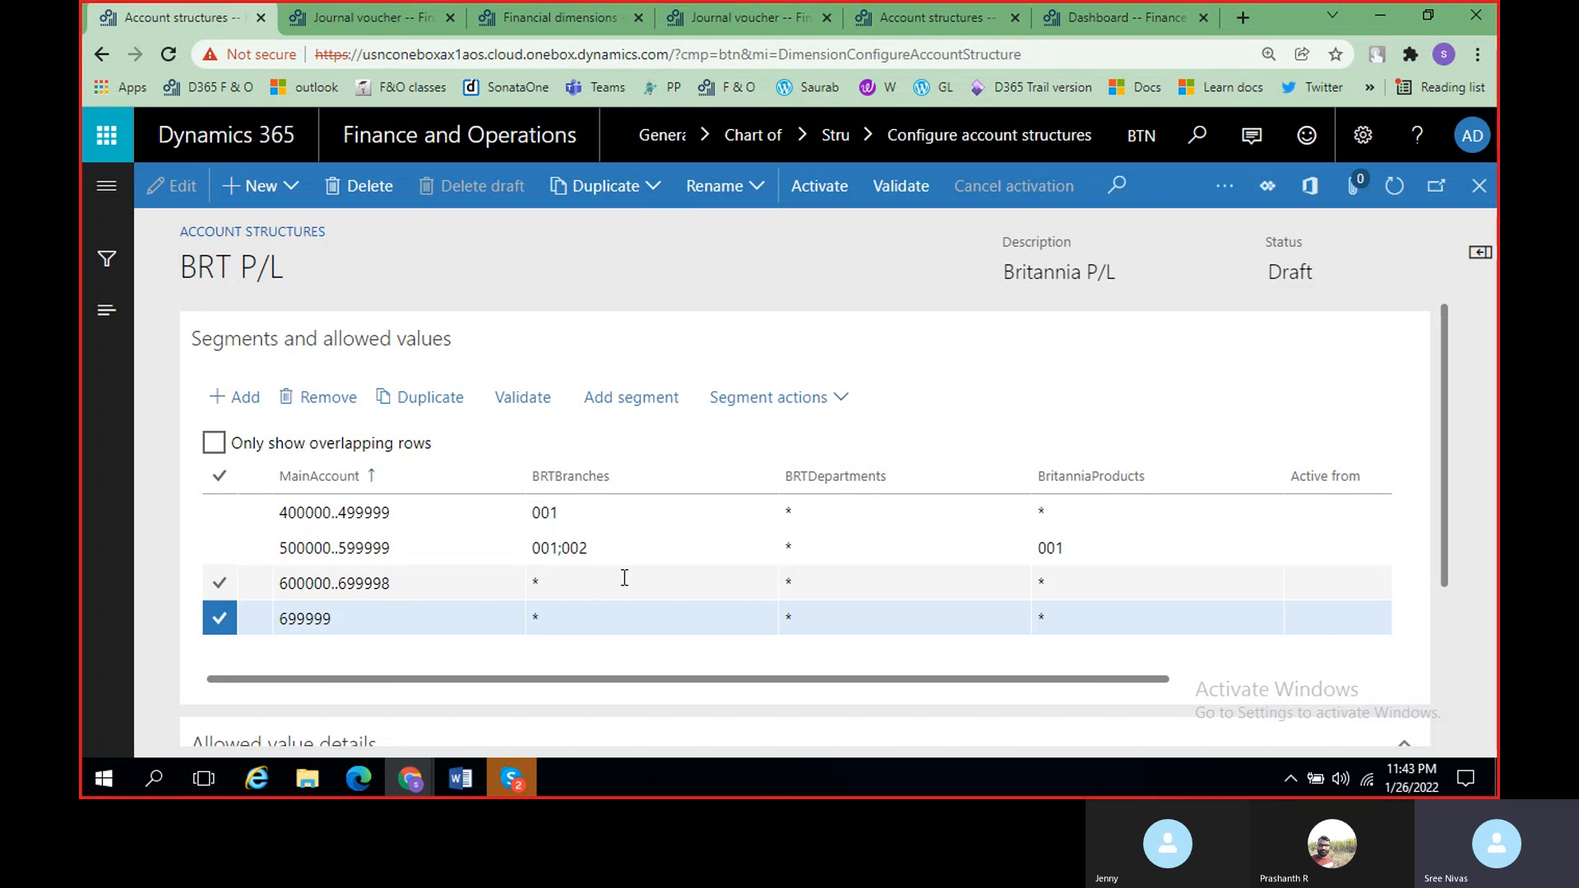
left_click(601, 551)
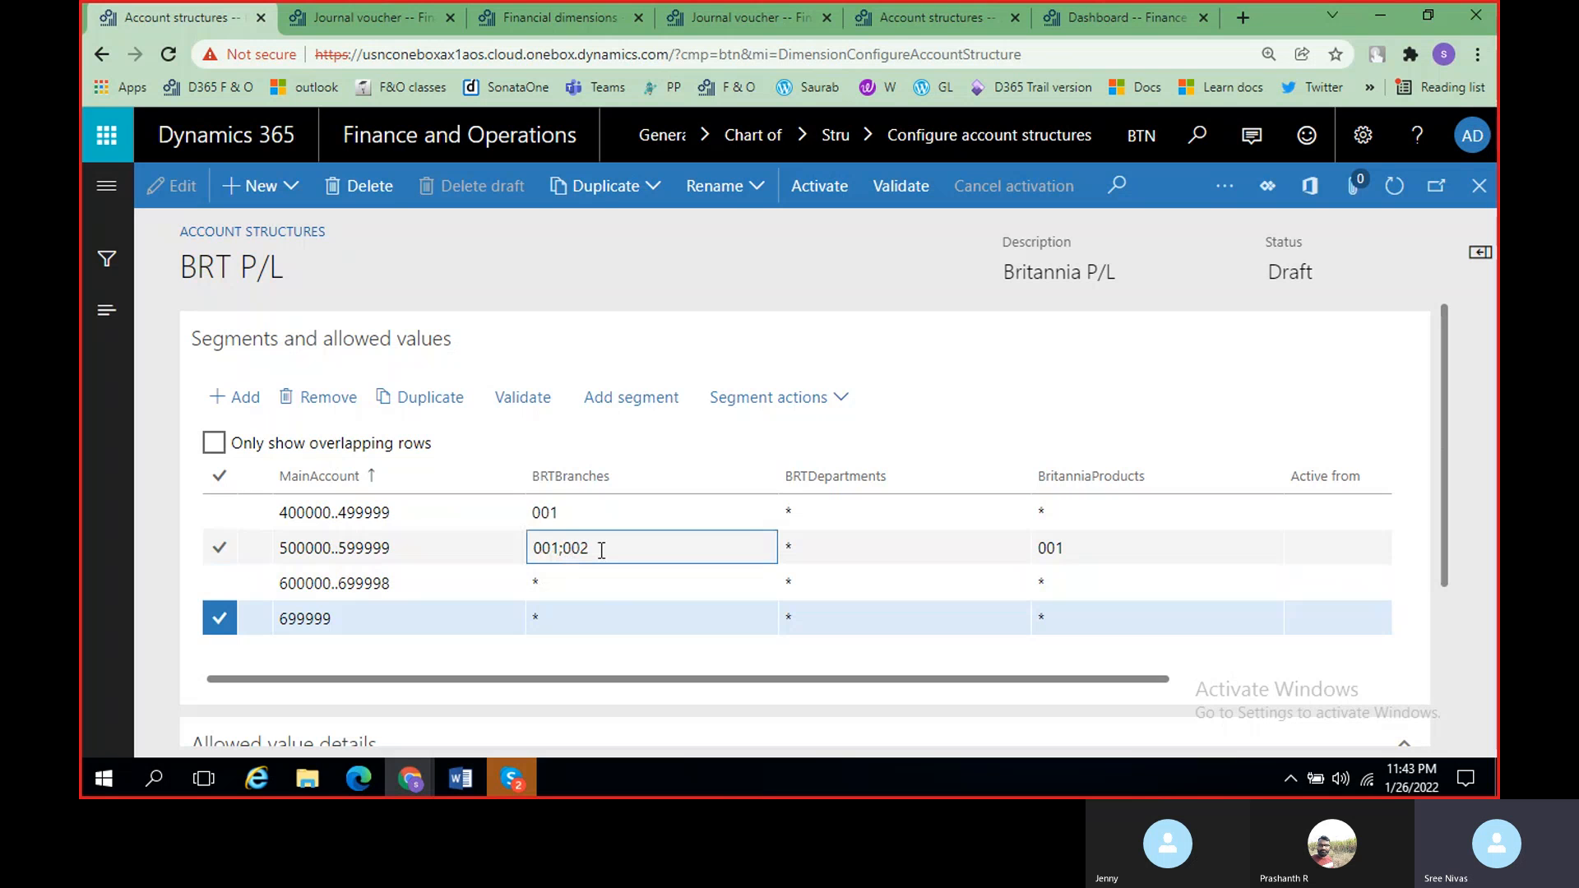
left_click(568, 551)
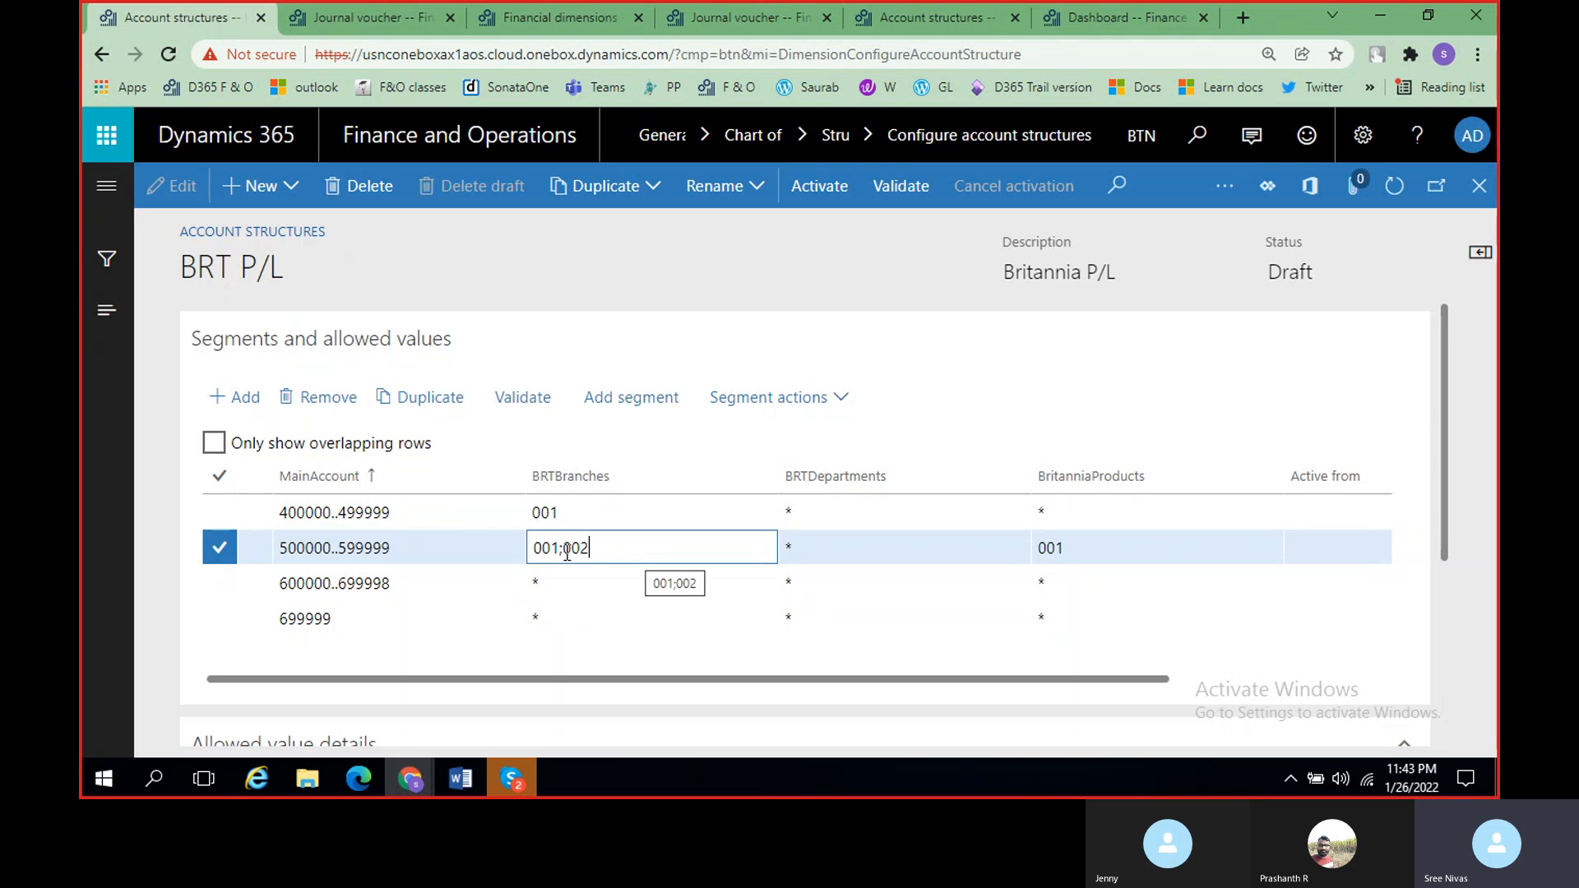
Step: Switch to the Word class notes and add the line ".. = Range" below the Transport (699999) note
left_click(481, 777)
left_click(954, 531)
key("Return")
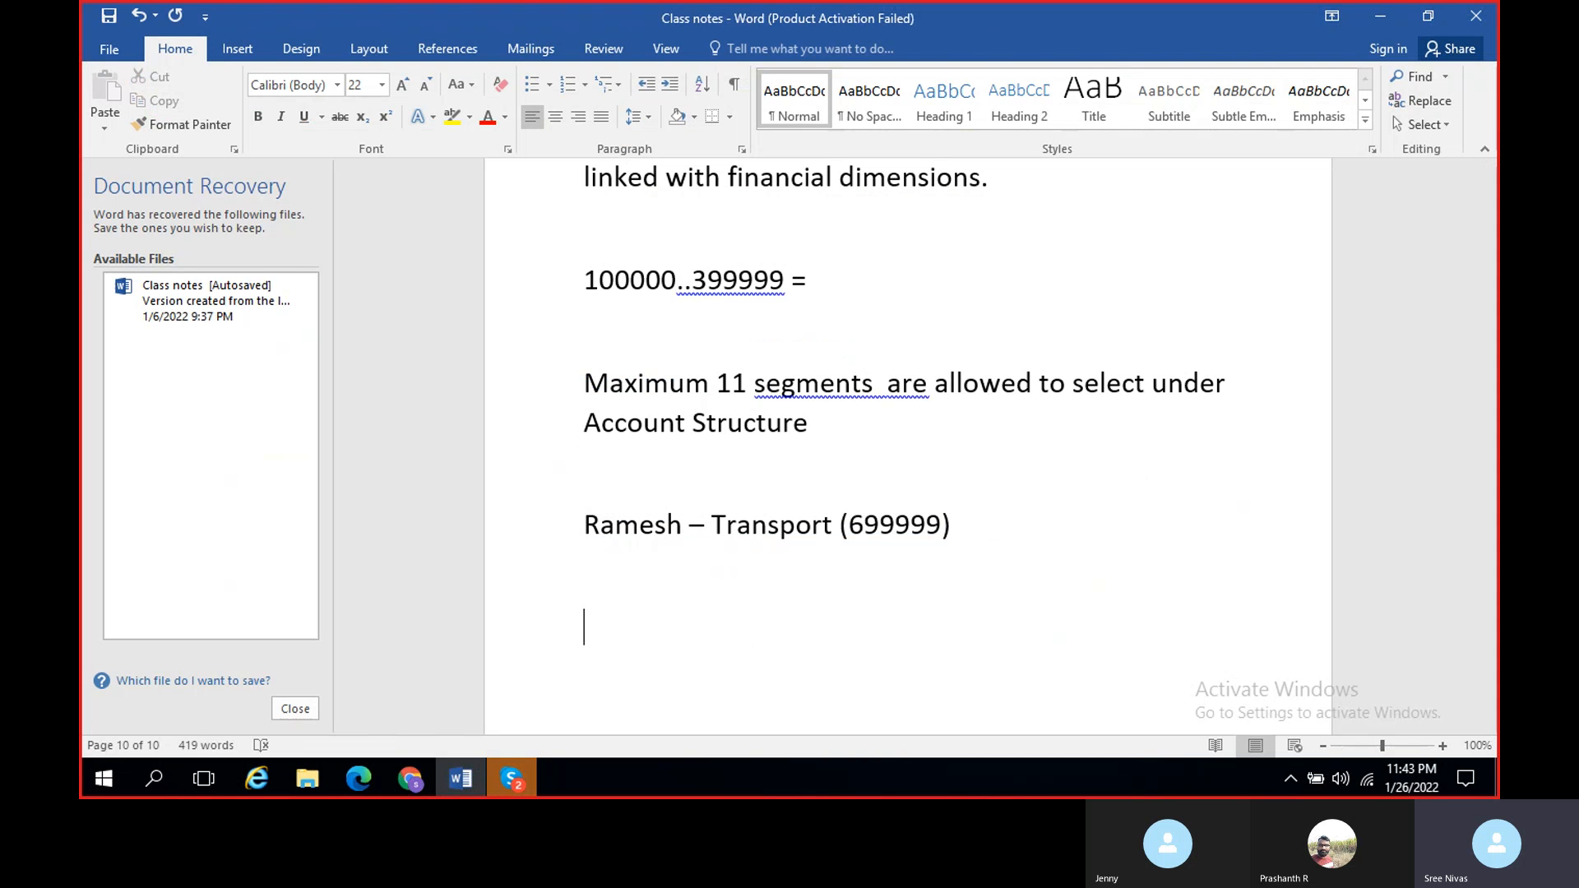
type("..=")
key("BackSpace")
key("BackSpace")
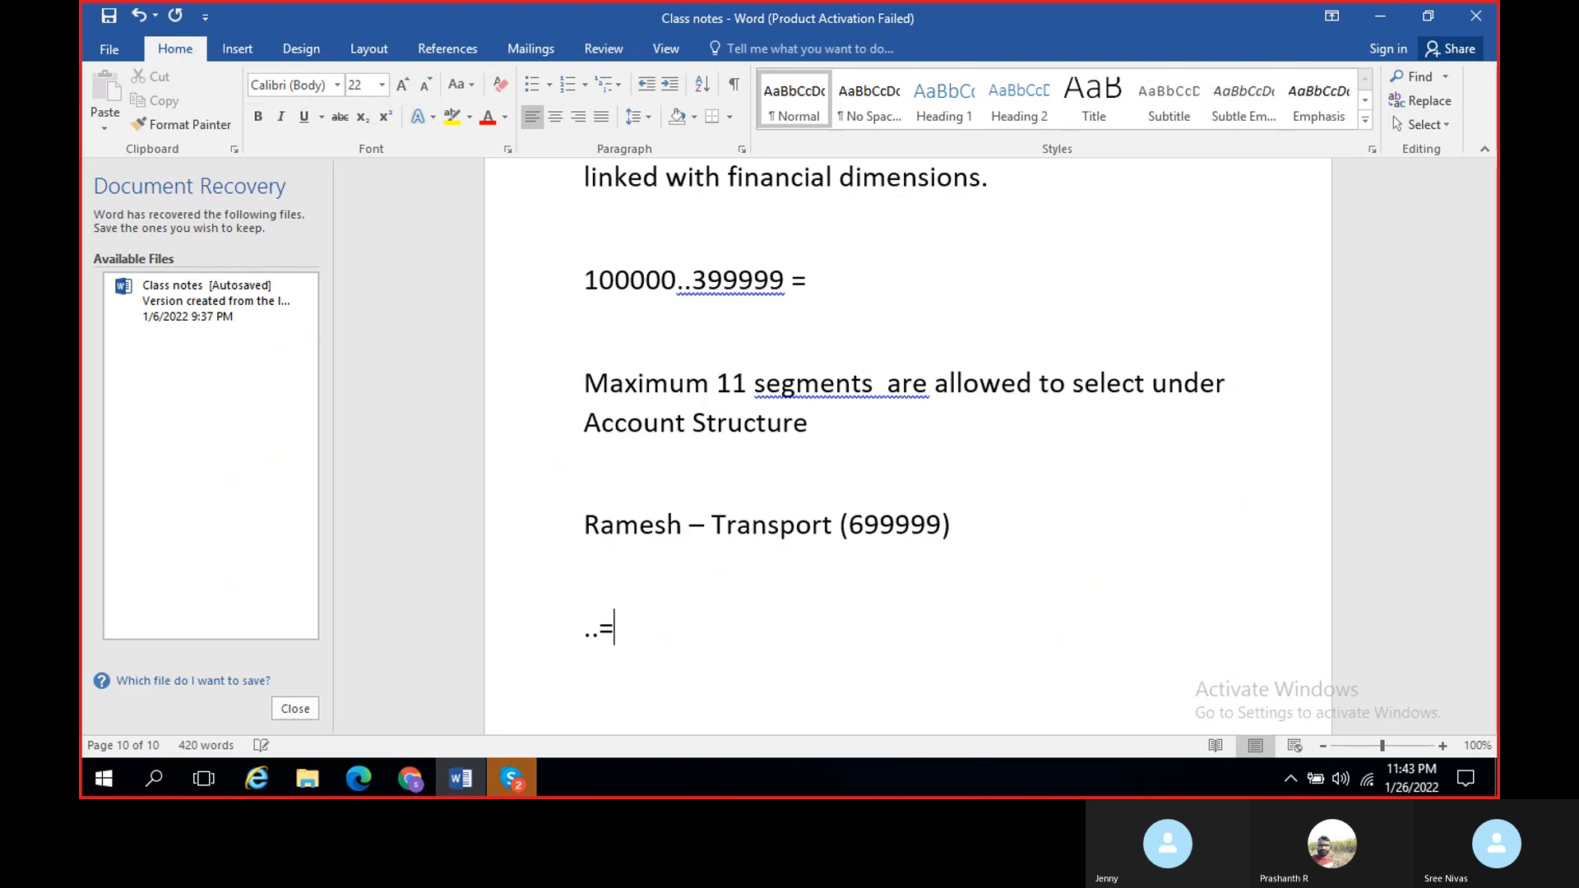
type("=")
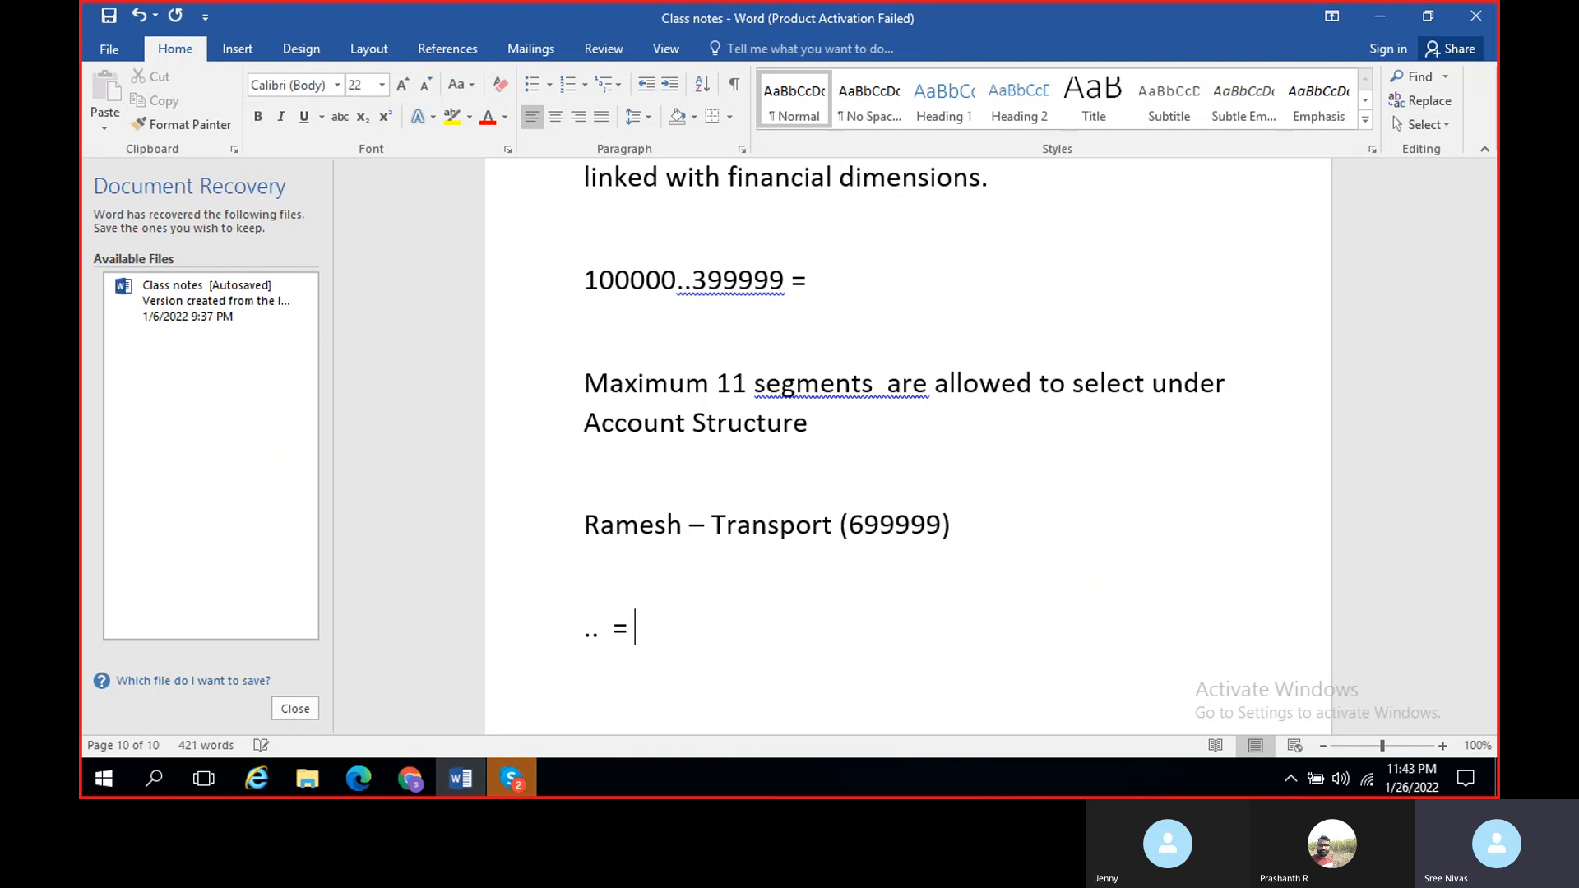
type(" ran")
key("BackSpace")
key("BackSpace")
key("BackSpace")
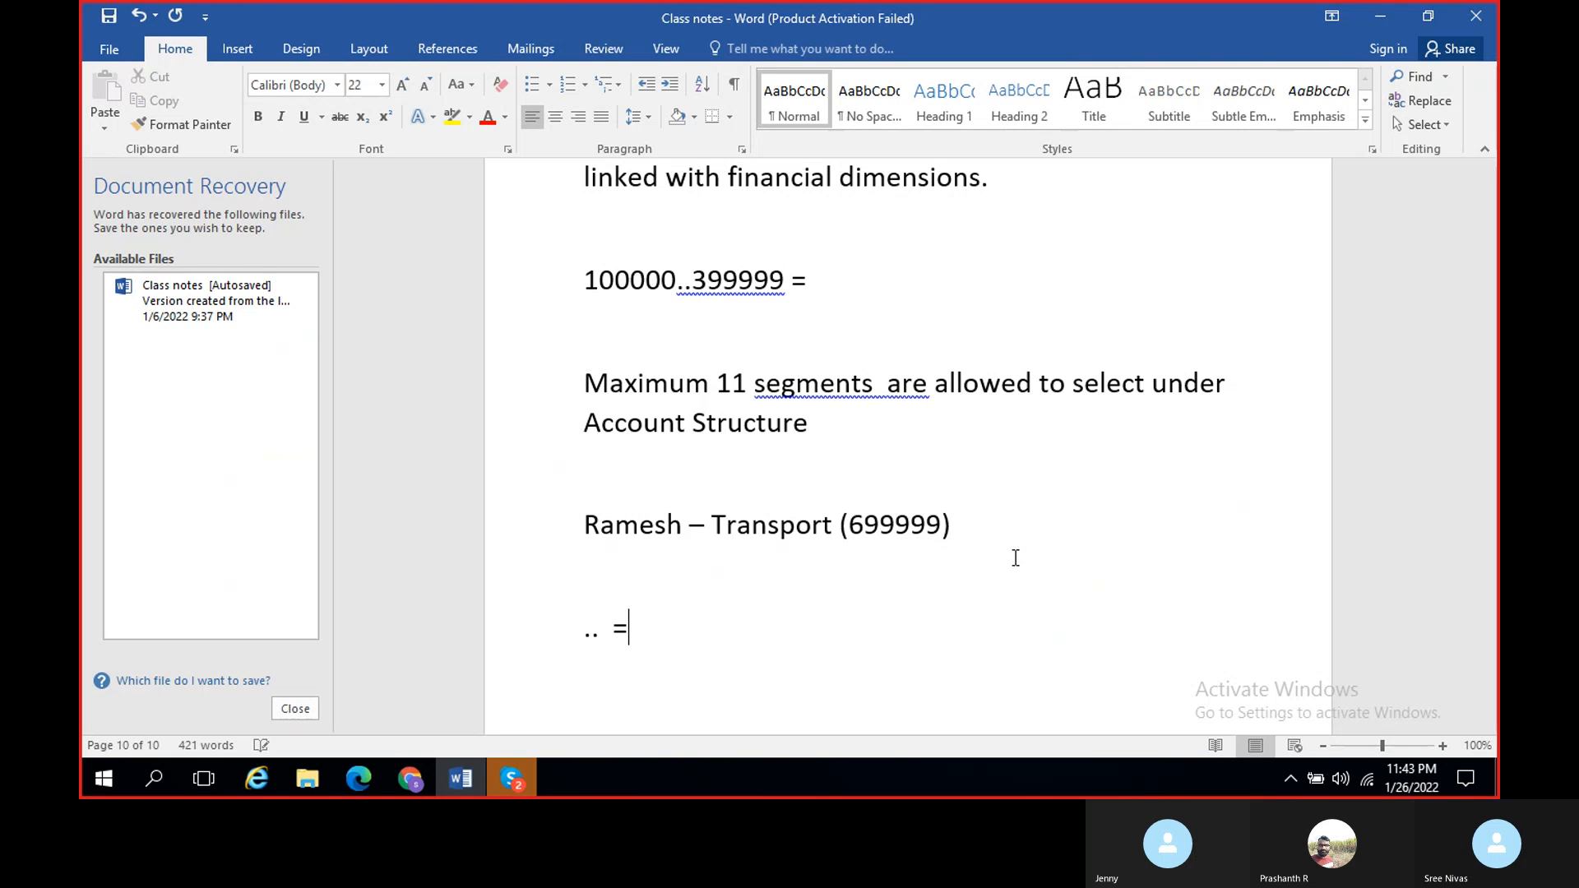
type("Range")
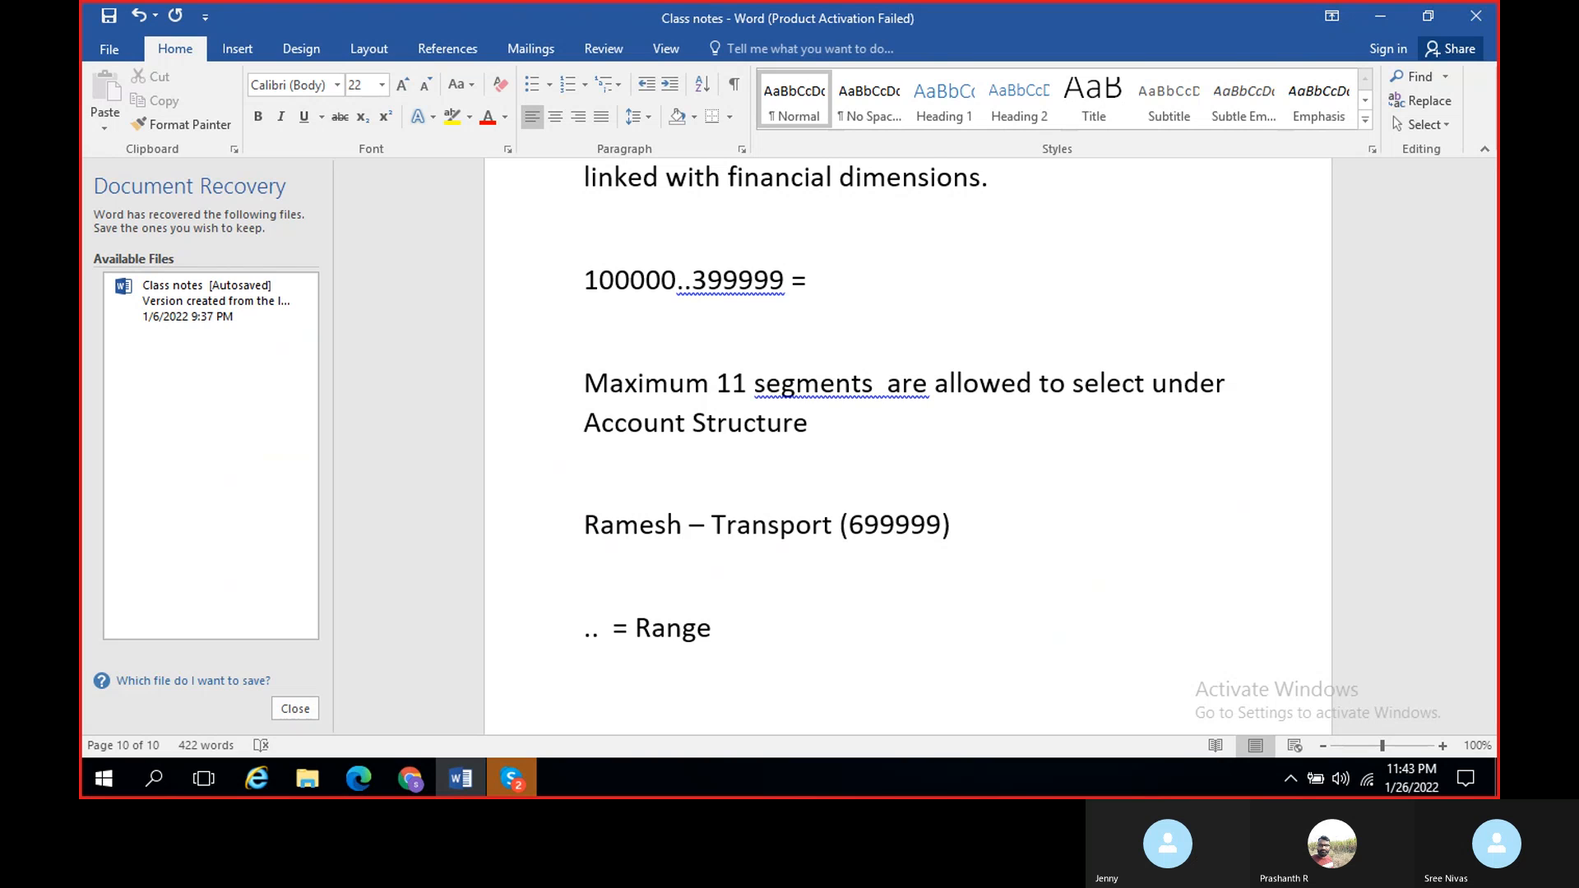
Step: Add the note line '" " = Blank values' and begin another line with '" "' below it
key("Return")
type("\"")
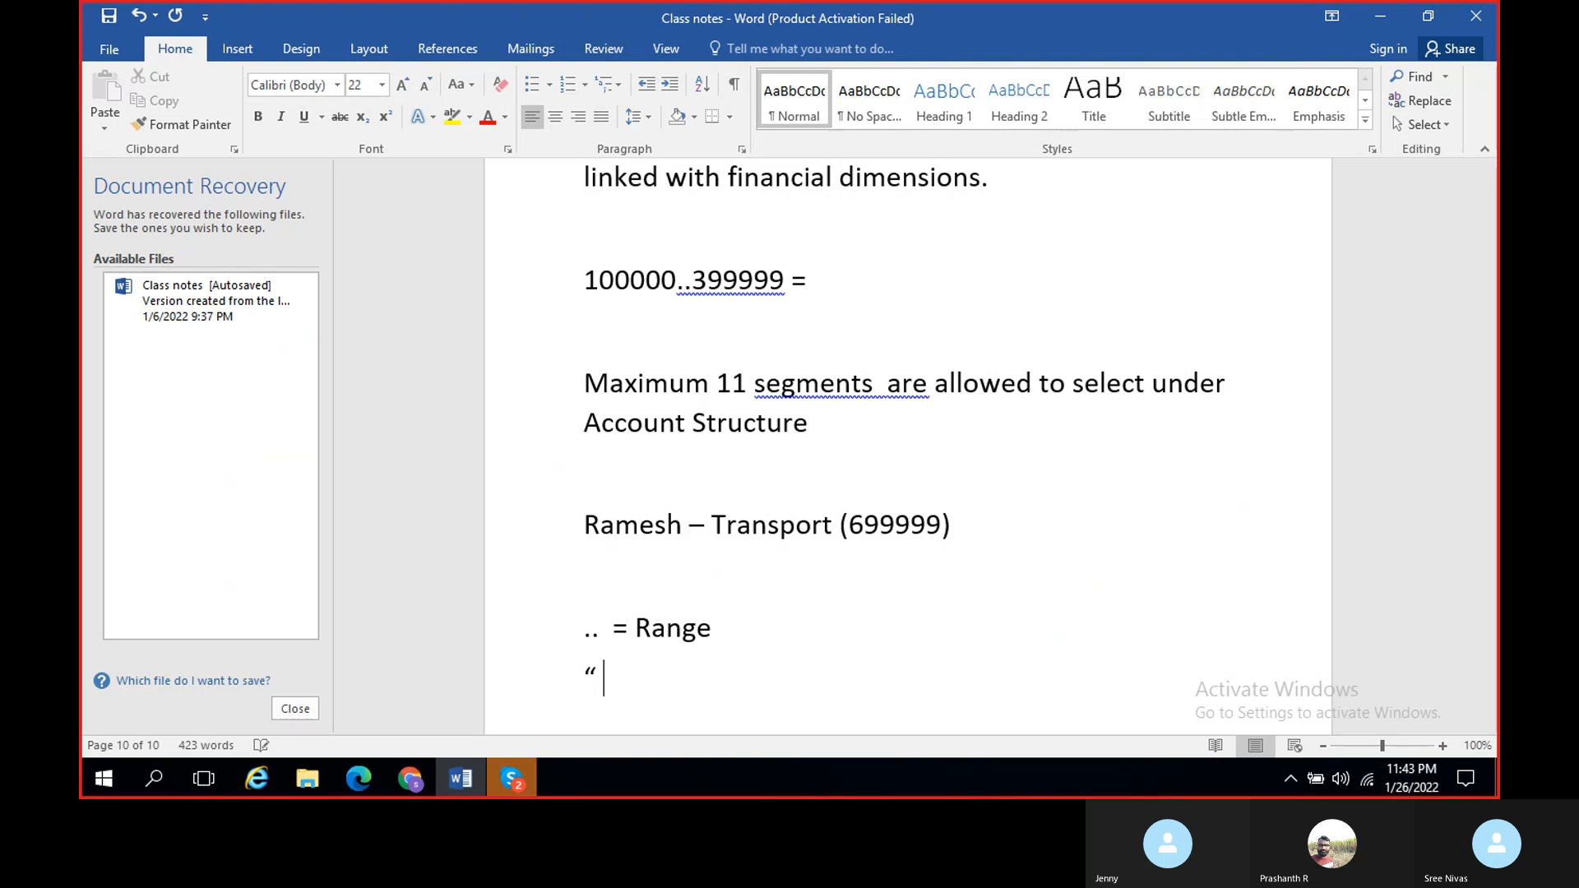
type(" \"")
type(" = ")
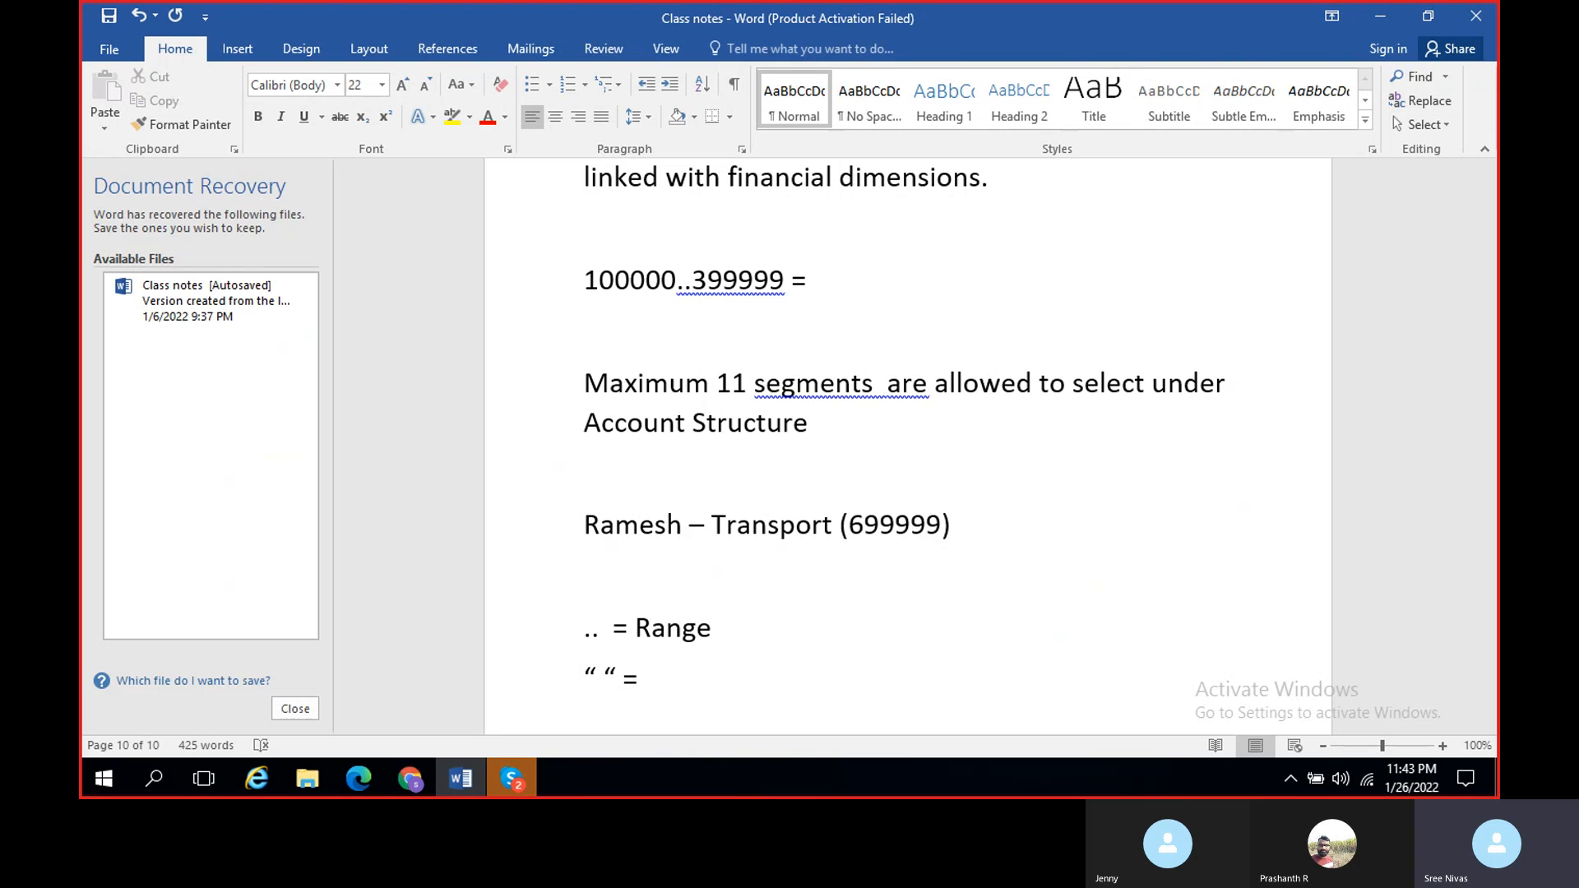
type("B")
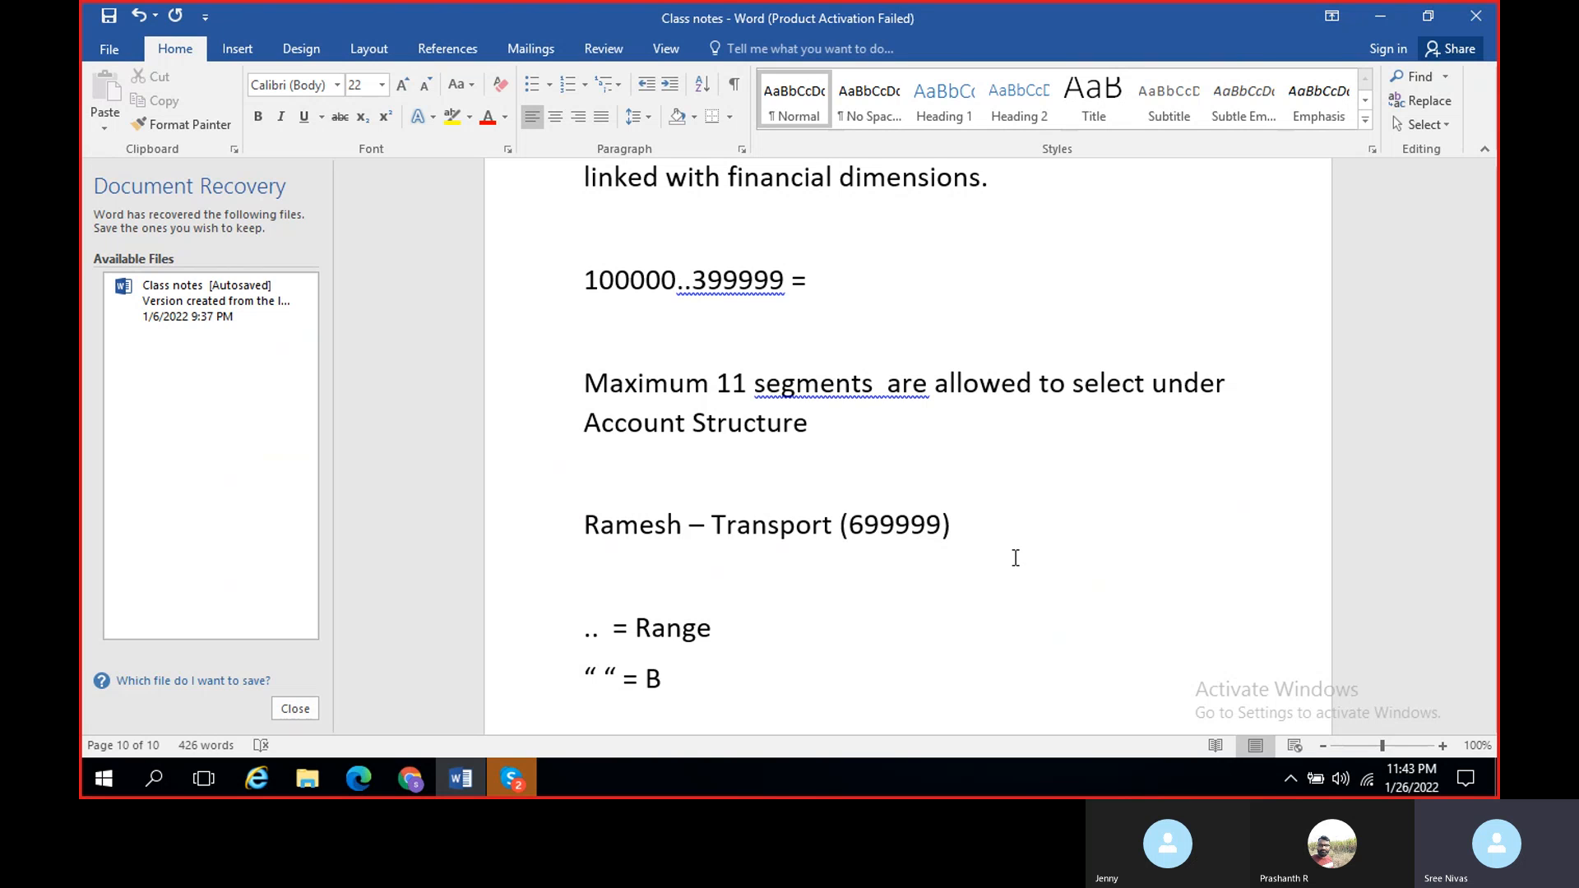
type("lank values")
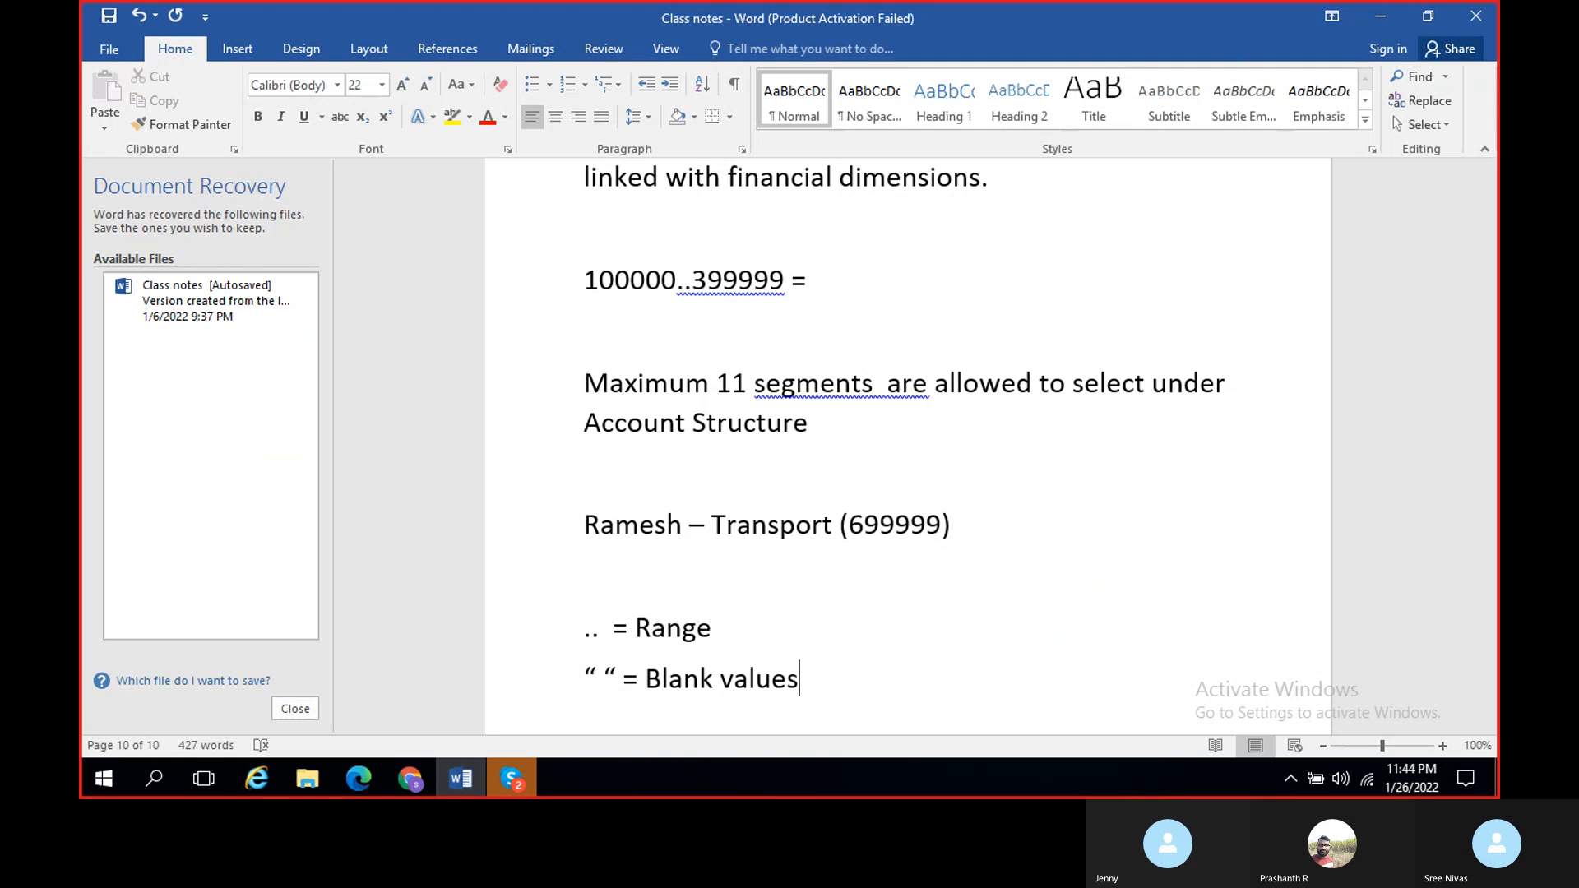
key("Return")
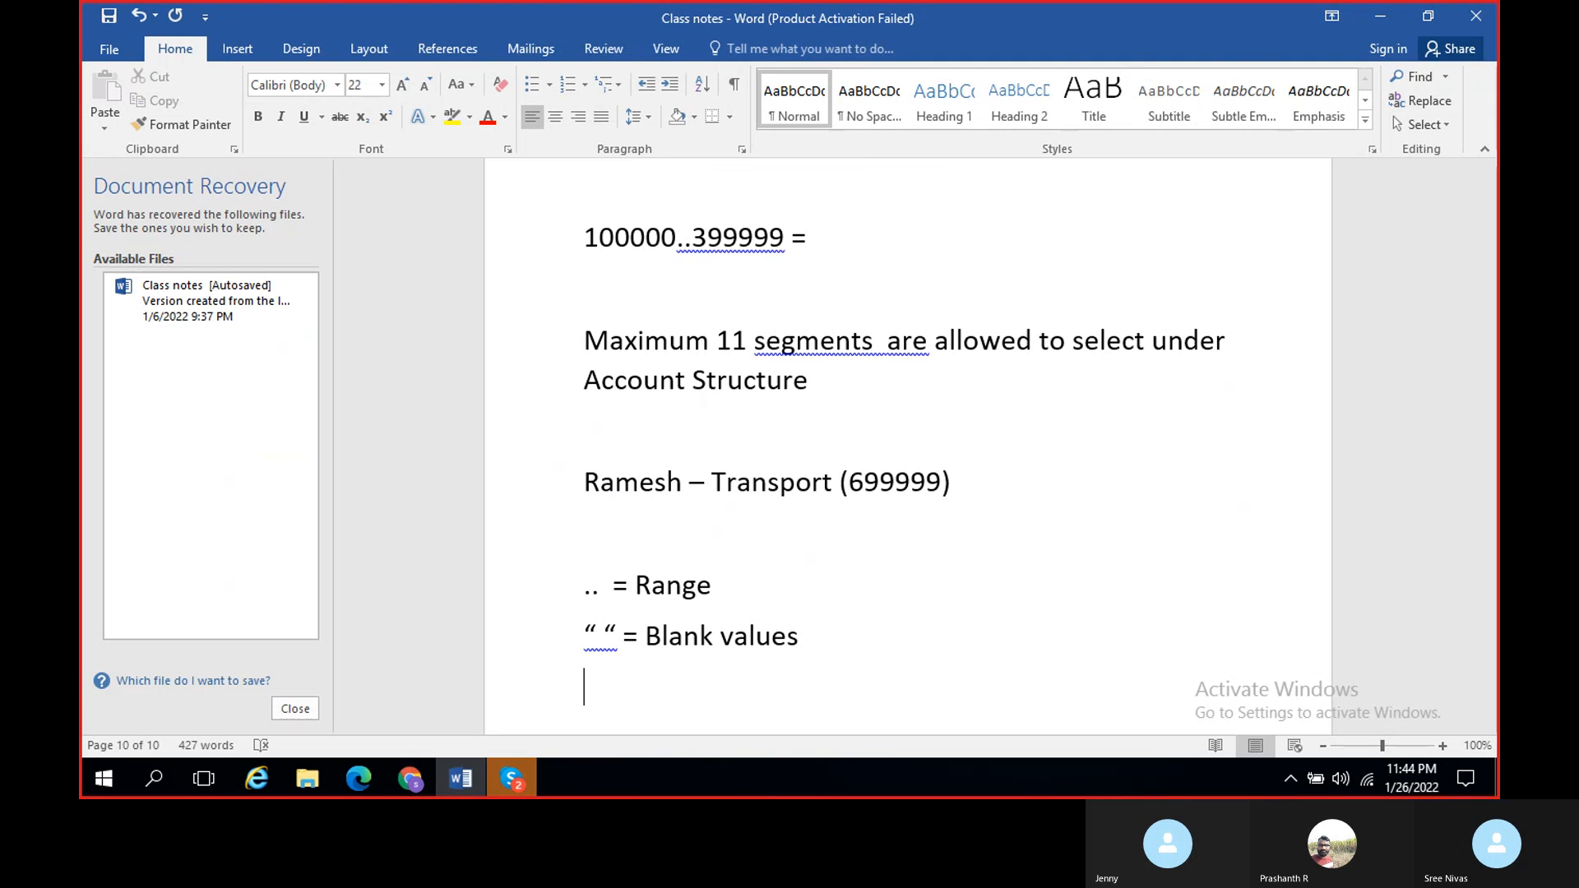
type("\" \"")
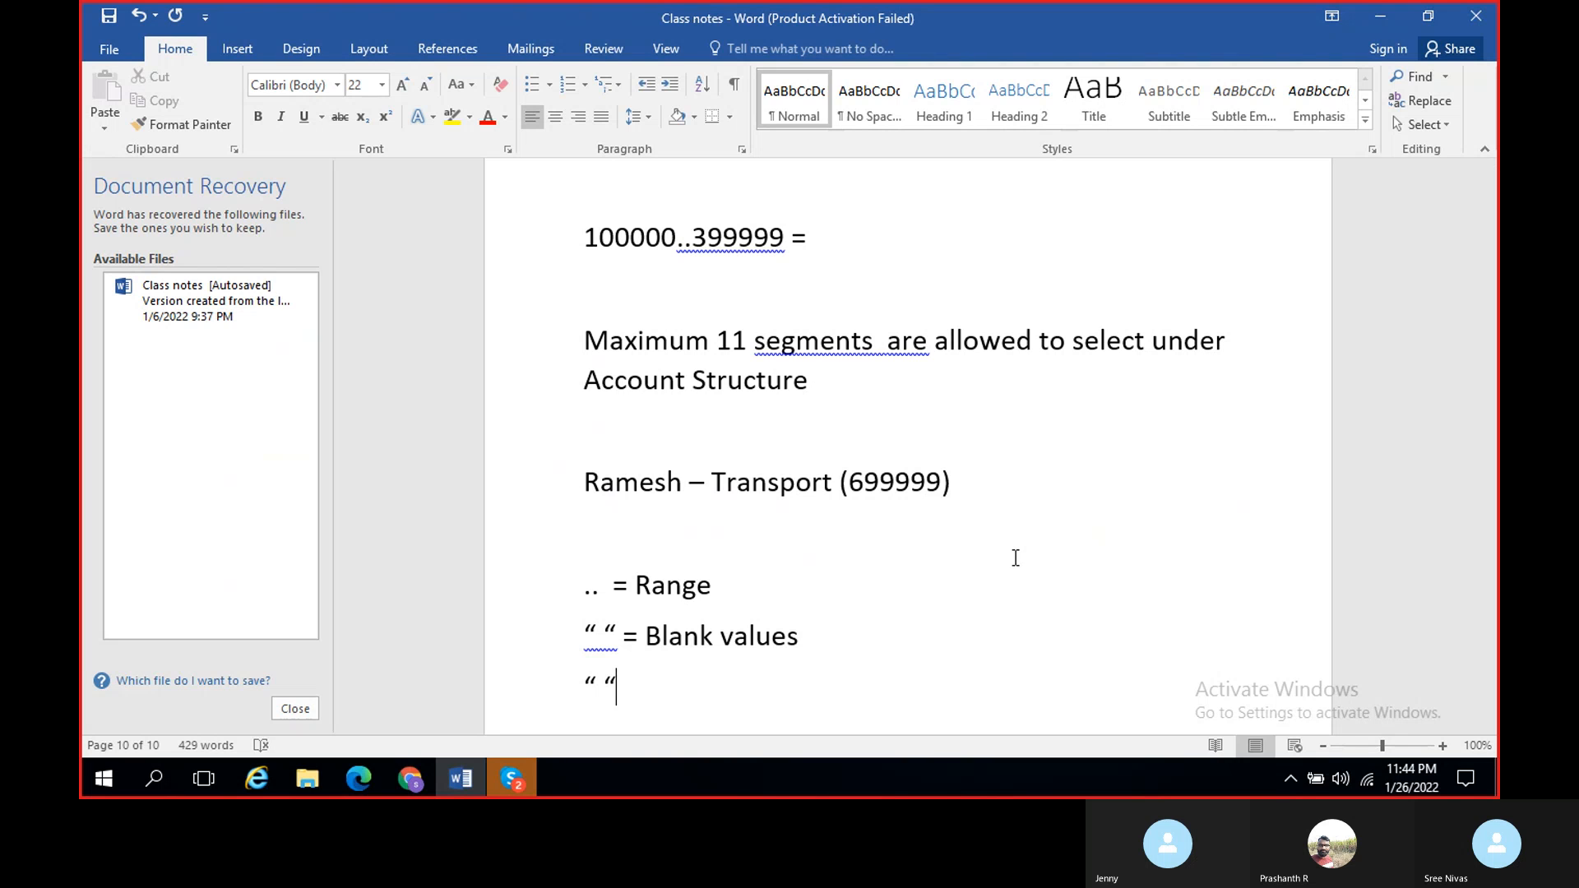
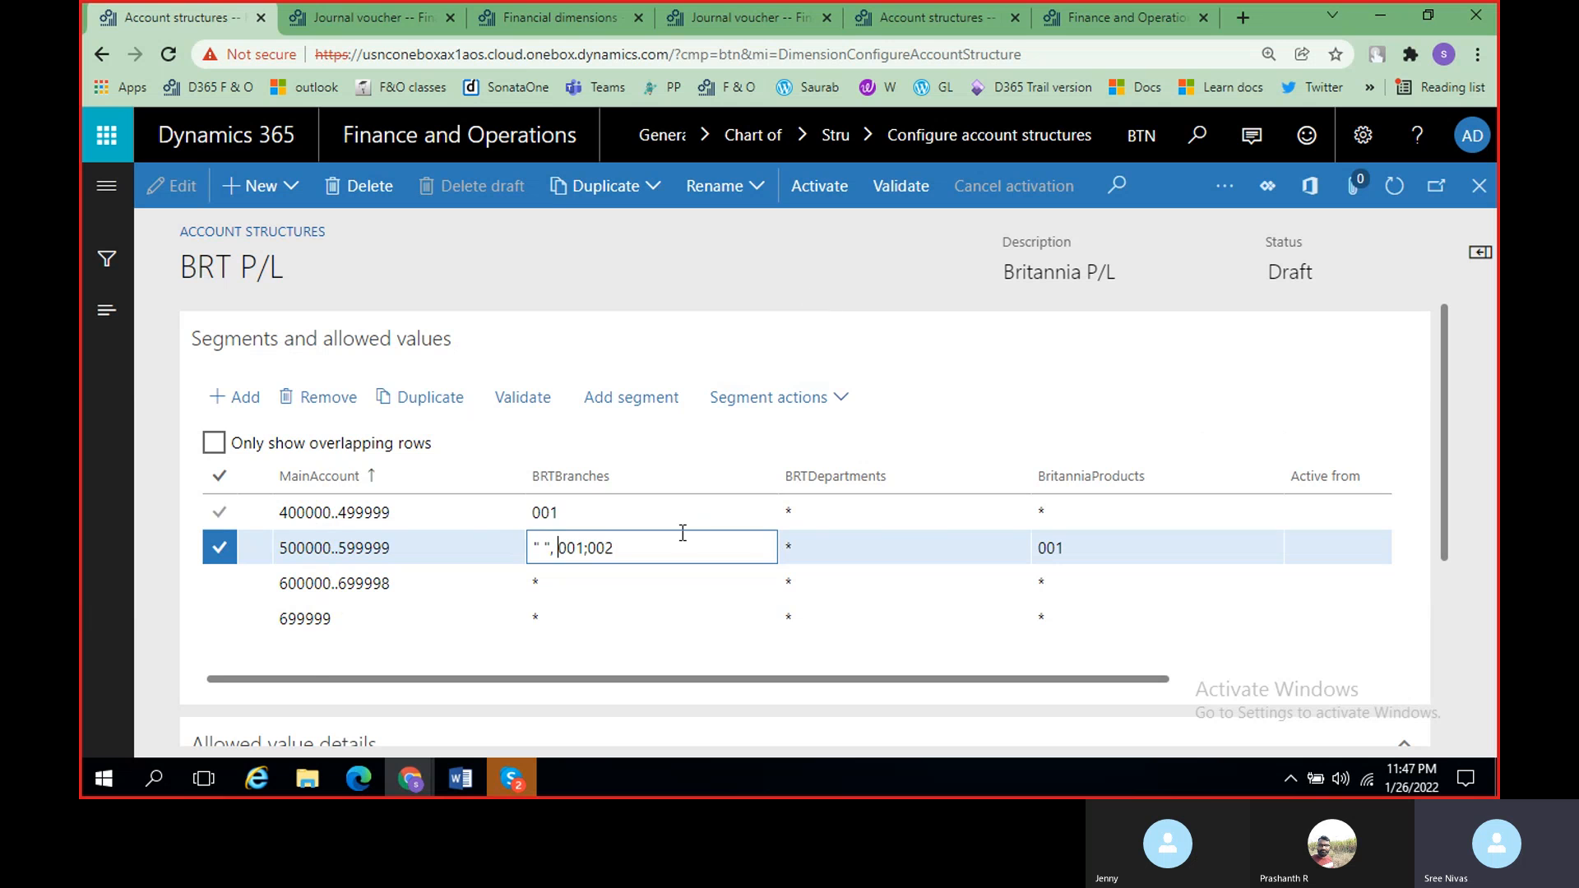
scroll(561, 555, "right", 2)
scroll(561, 555, "left", 2)
key("alt+Tab")
key("alt+Tab")
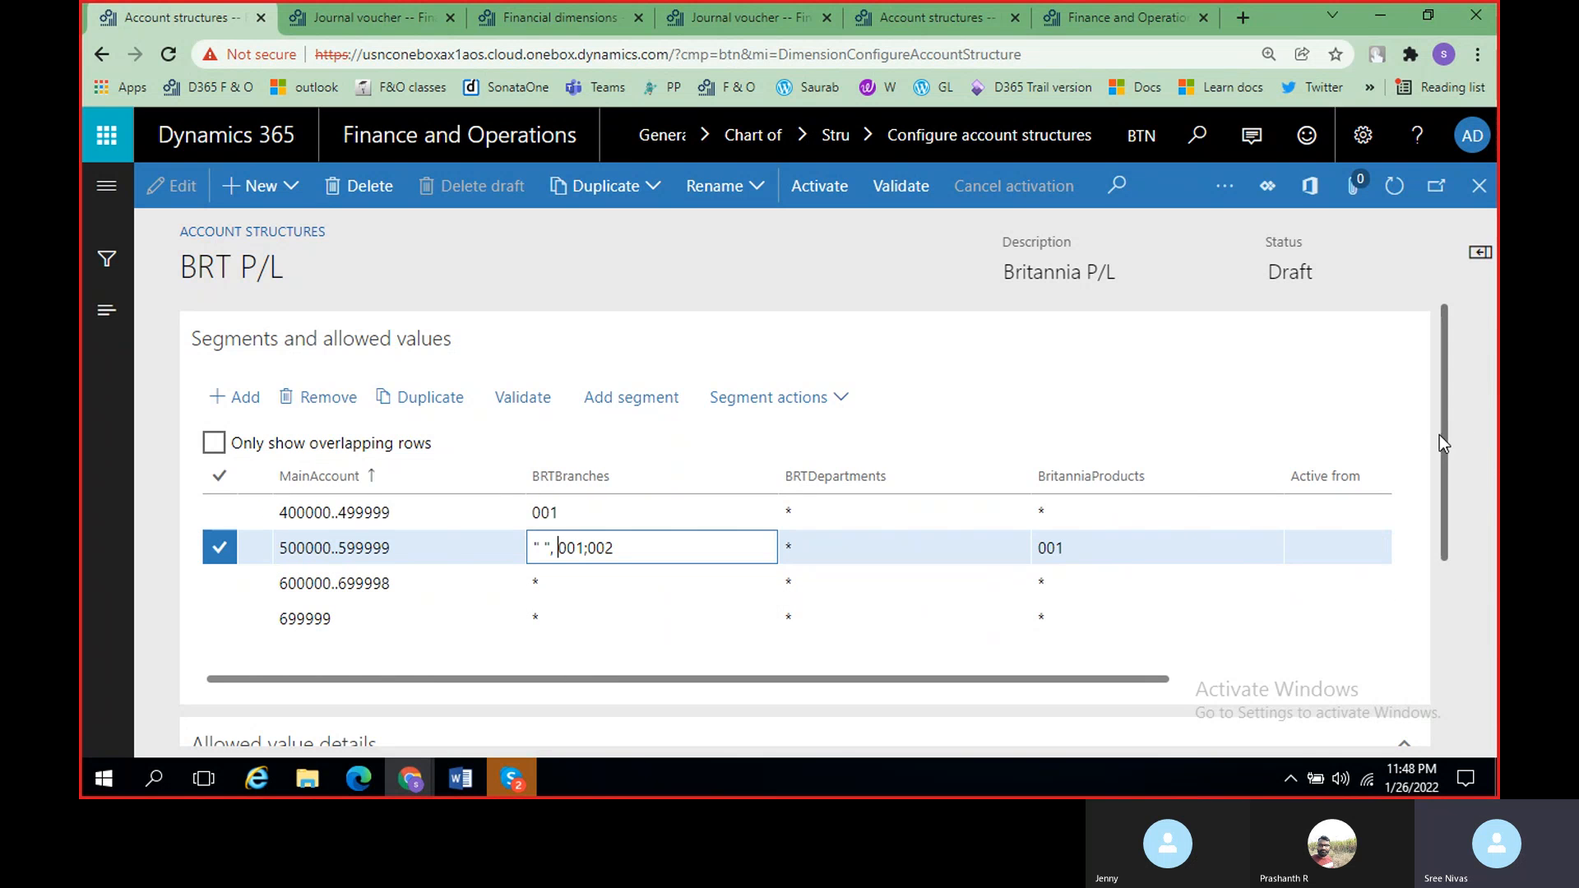
Step: Allow blank values for BRTBranches in the 500000..599999 row and apply the allowed value details
left_click_drag(1445, 436, 1448, 512)
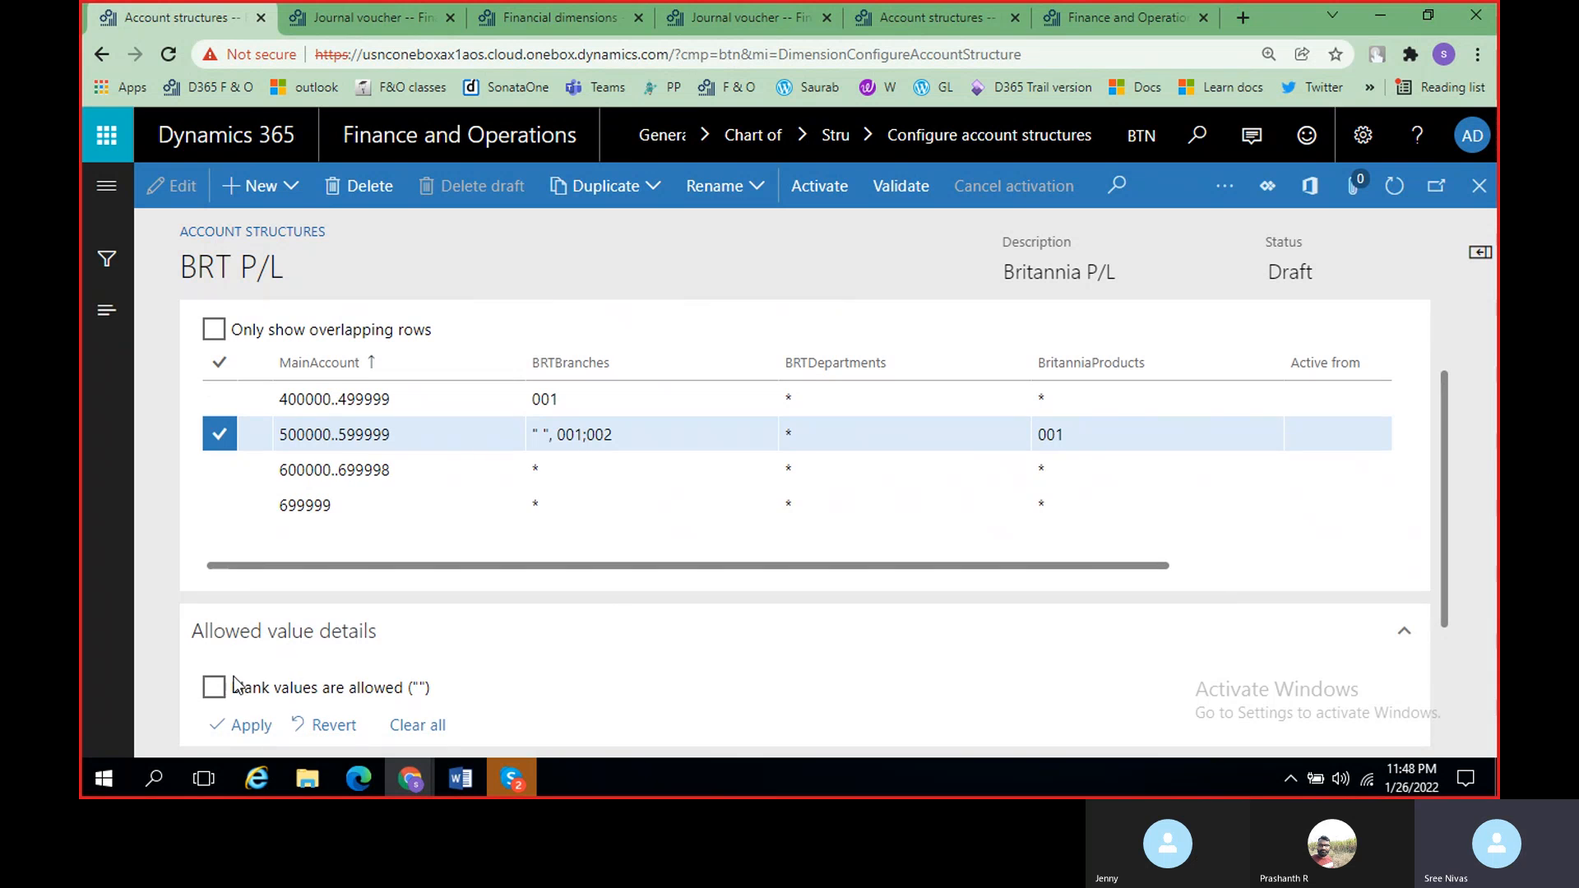
left_click(213, 689)
left_click(247, 724)
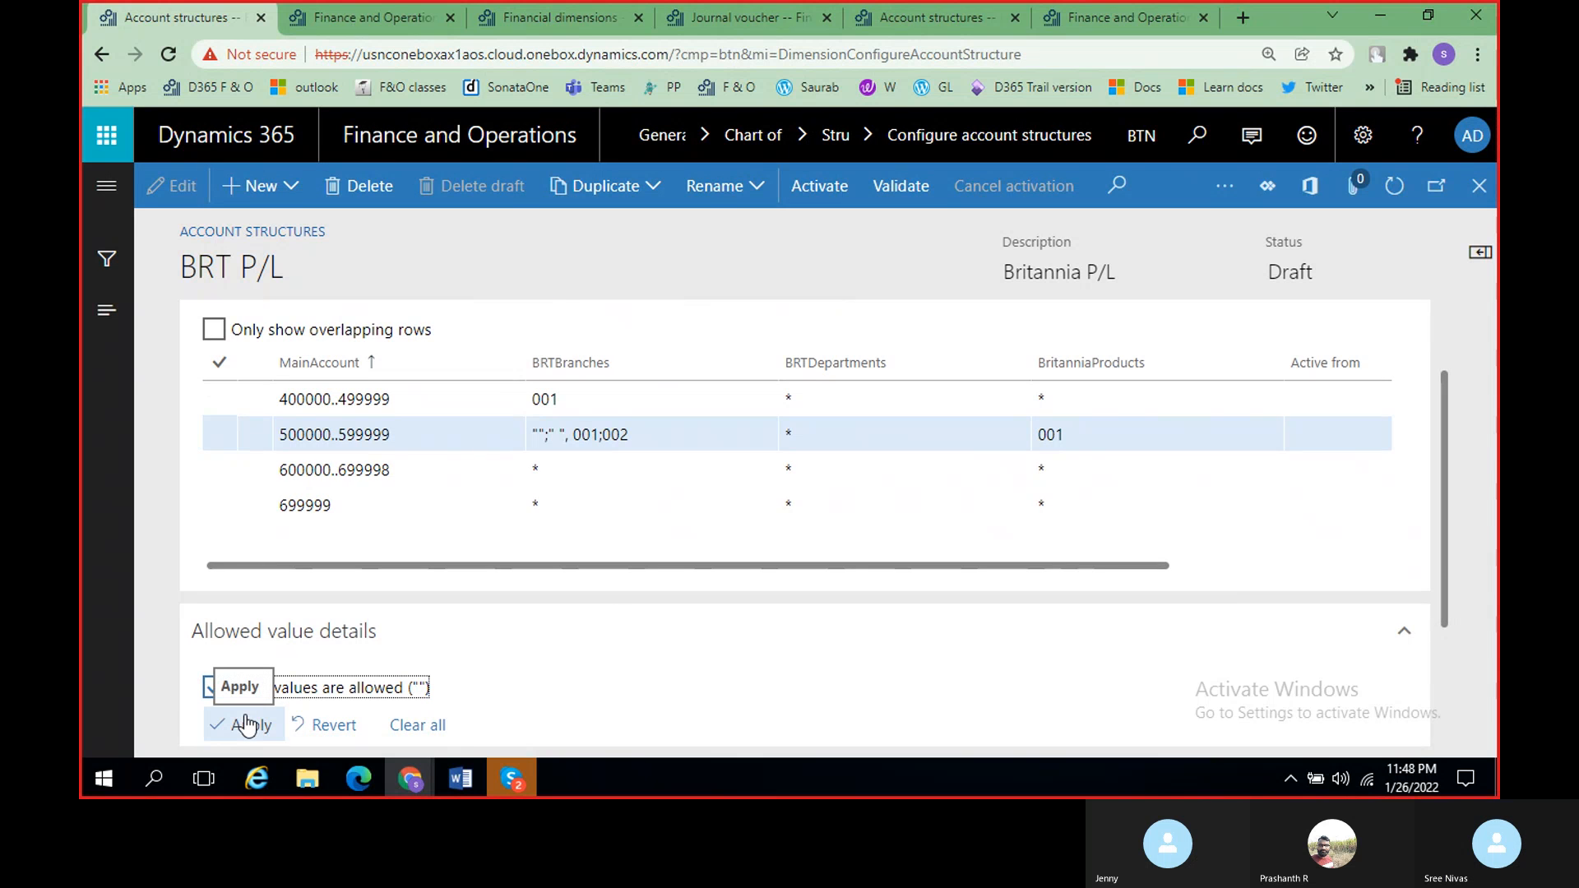
Step: Remove the blank-value entries from BRTBranches in the 500000..599999 row, leaving only 001;002
scroll(557, 652, "down", 2)
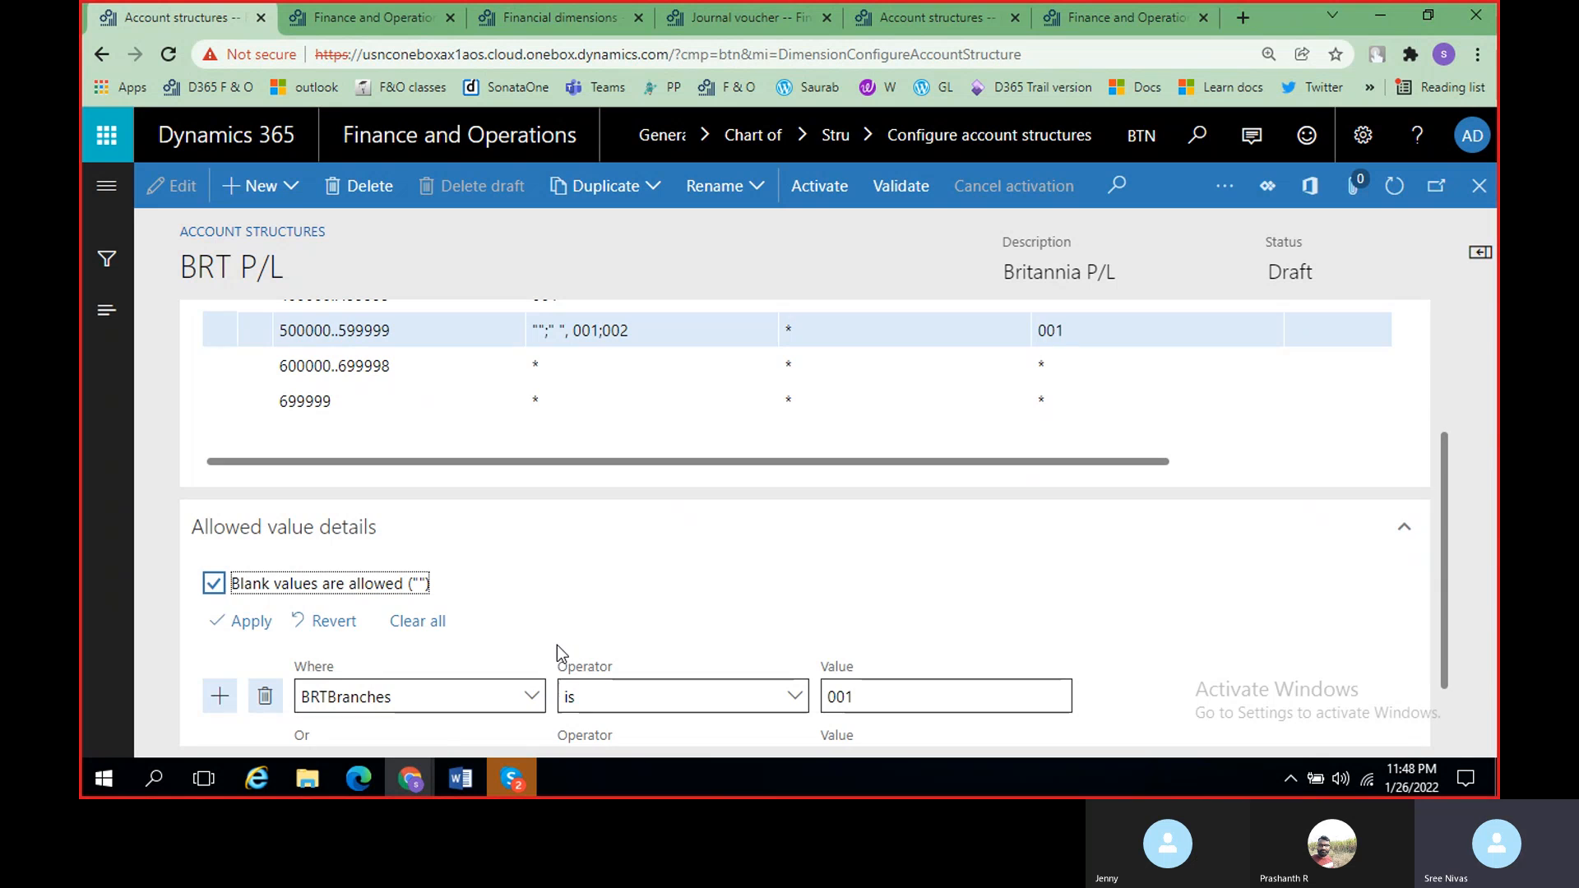
scroll(556, 644, "up", 3)
left_click(564, 553)
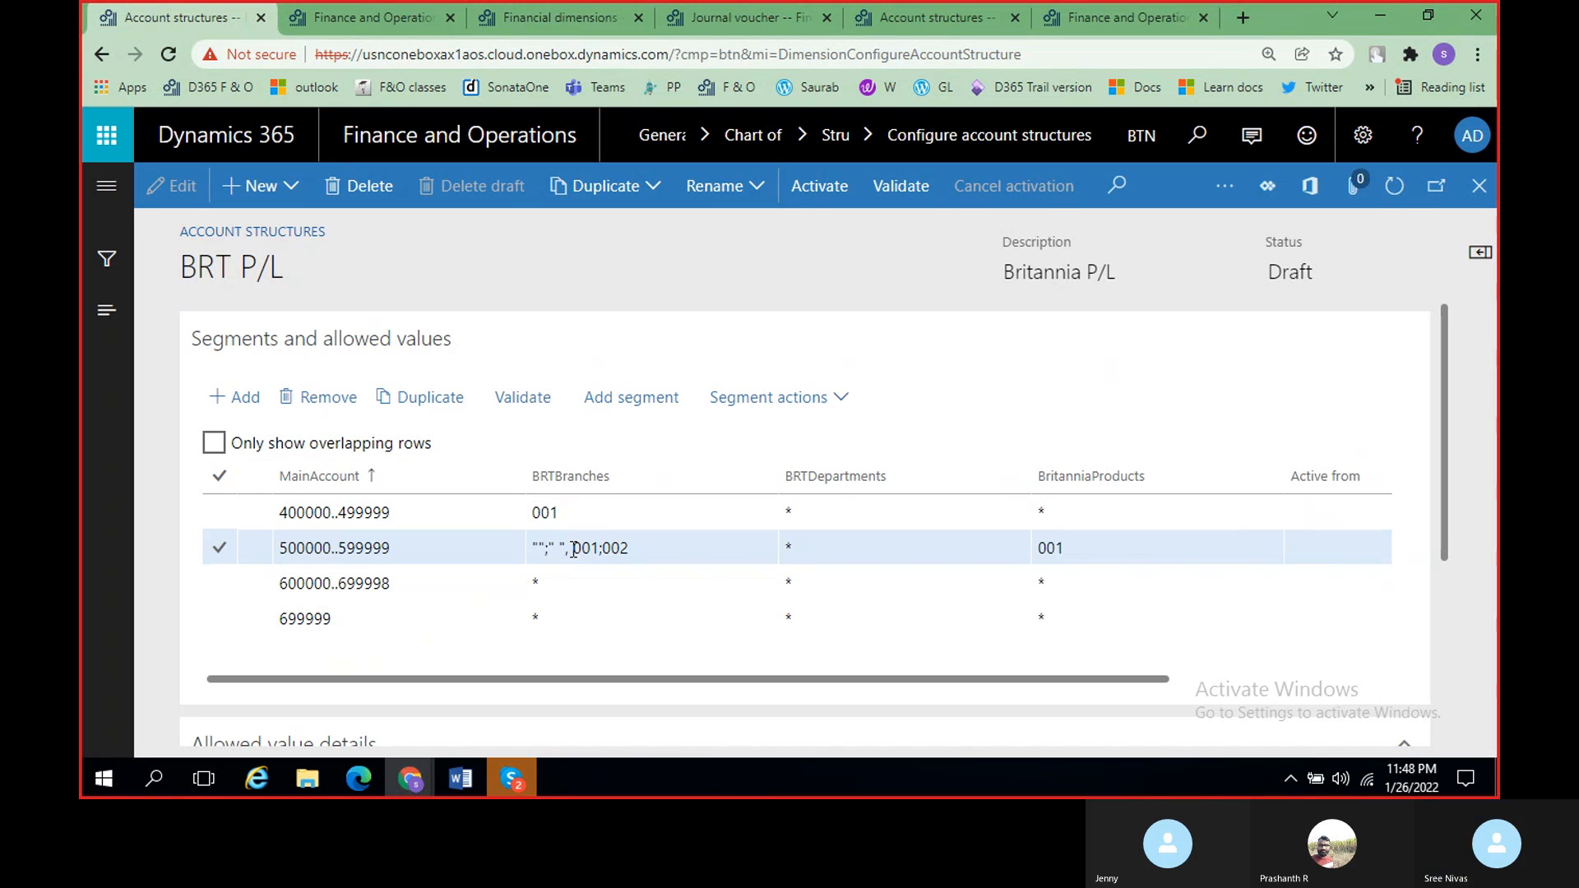
left_click(576, 549)
key("End")
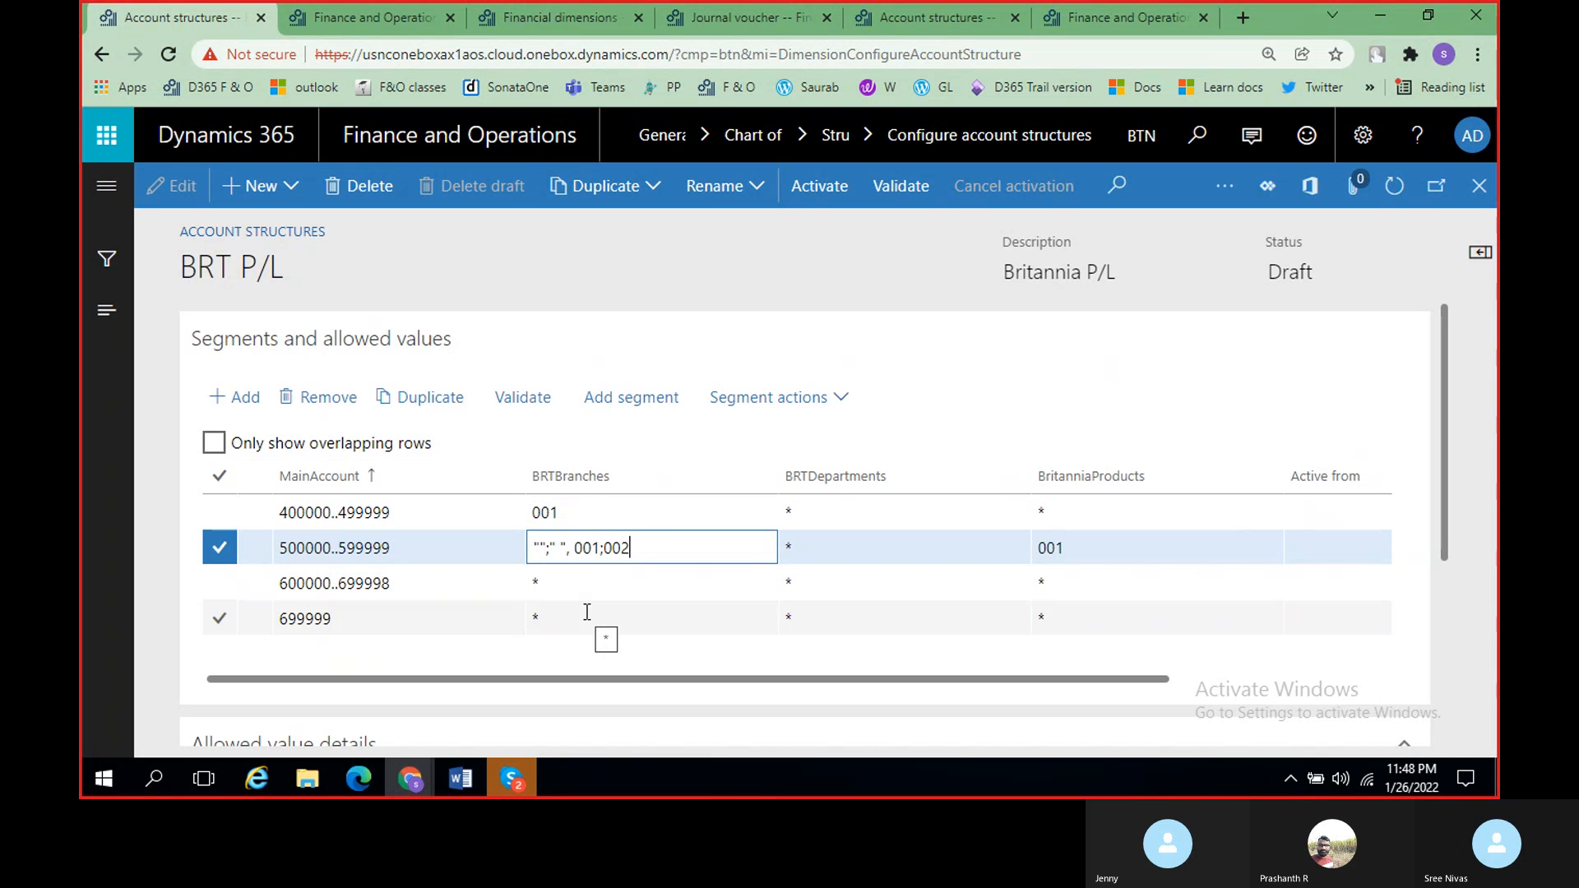
key("Left")
key("Left")
key("BackSpace")
key("BackSpace")
key("BackSpace")
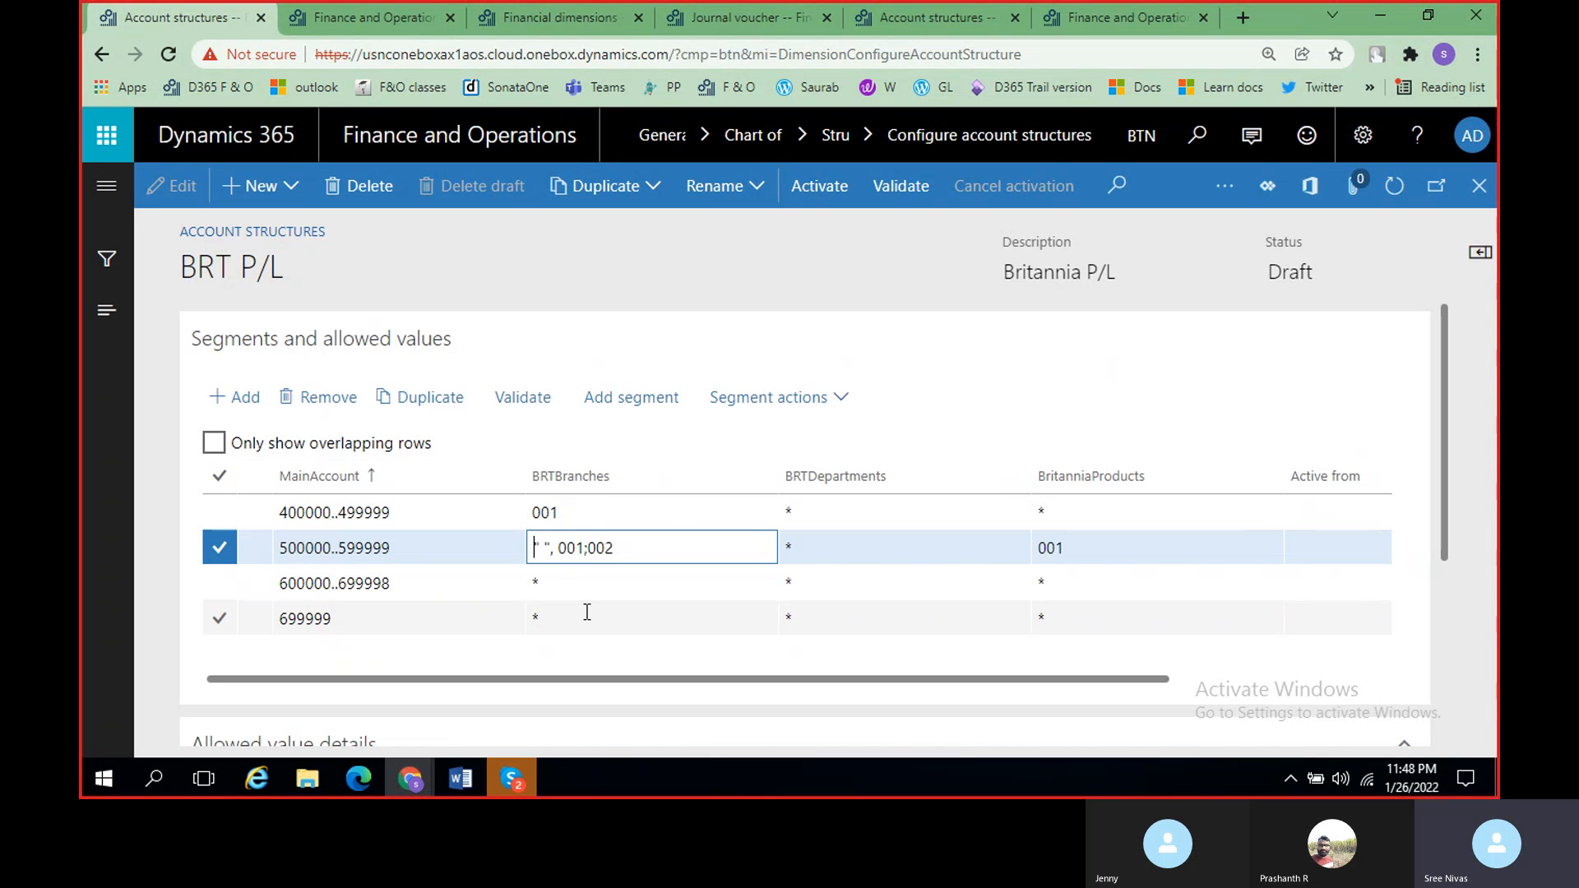
key("BackSpace")
key("BackSpace")
key("BackSpace")
key("BackSpace")
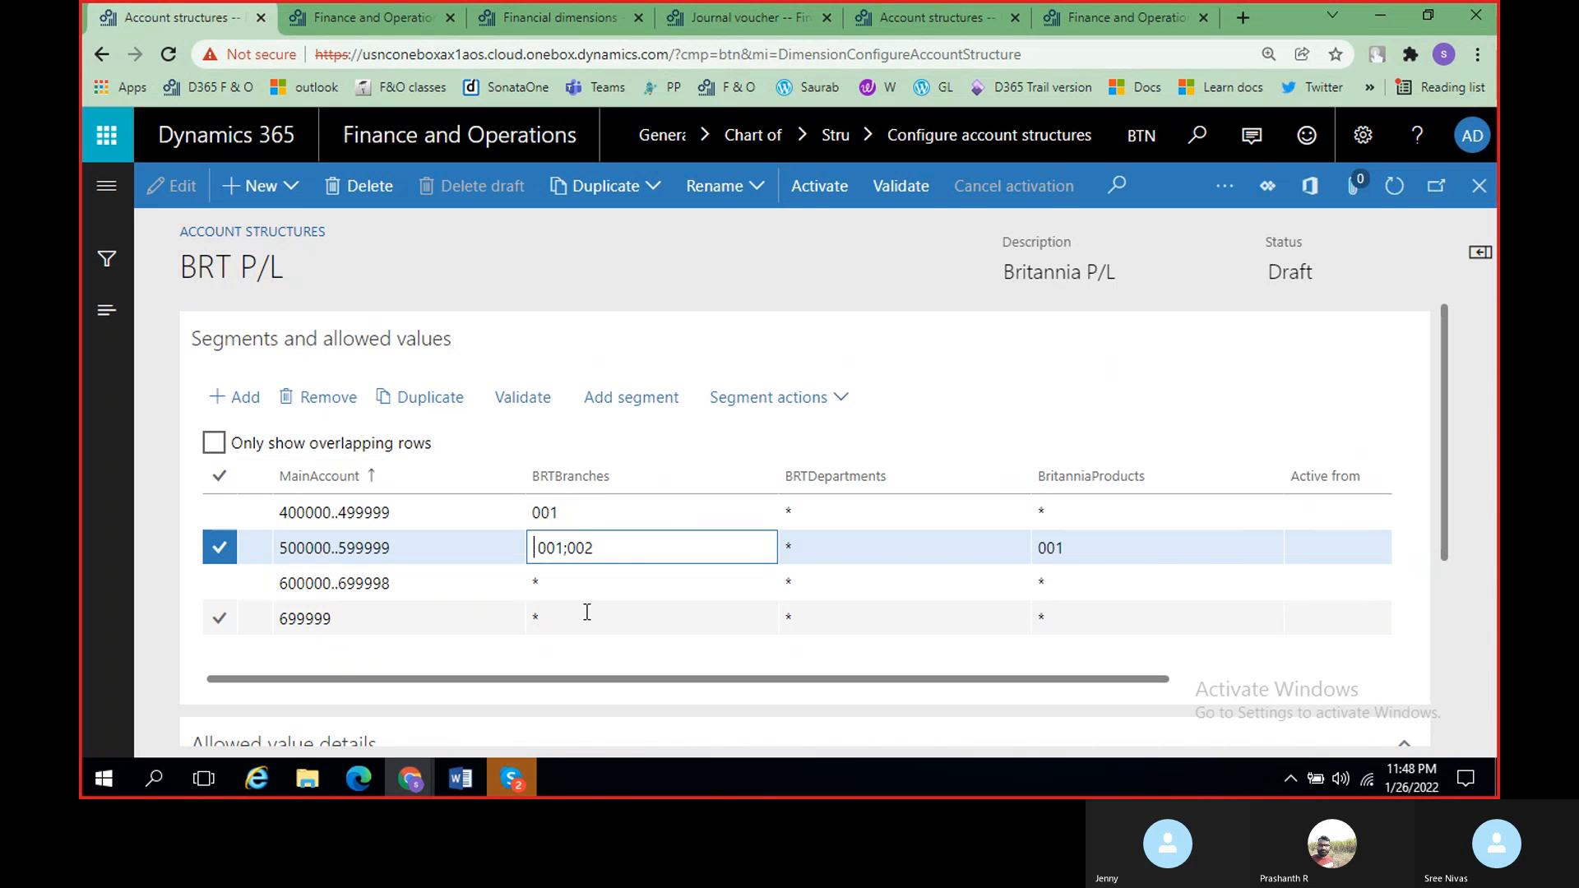
key("BackSpace")
Step: Disallow blank values for BRTBranches in the 500000..599999 row and revert its allowed value details
scroll(630, 694, "down", 3)
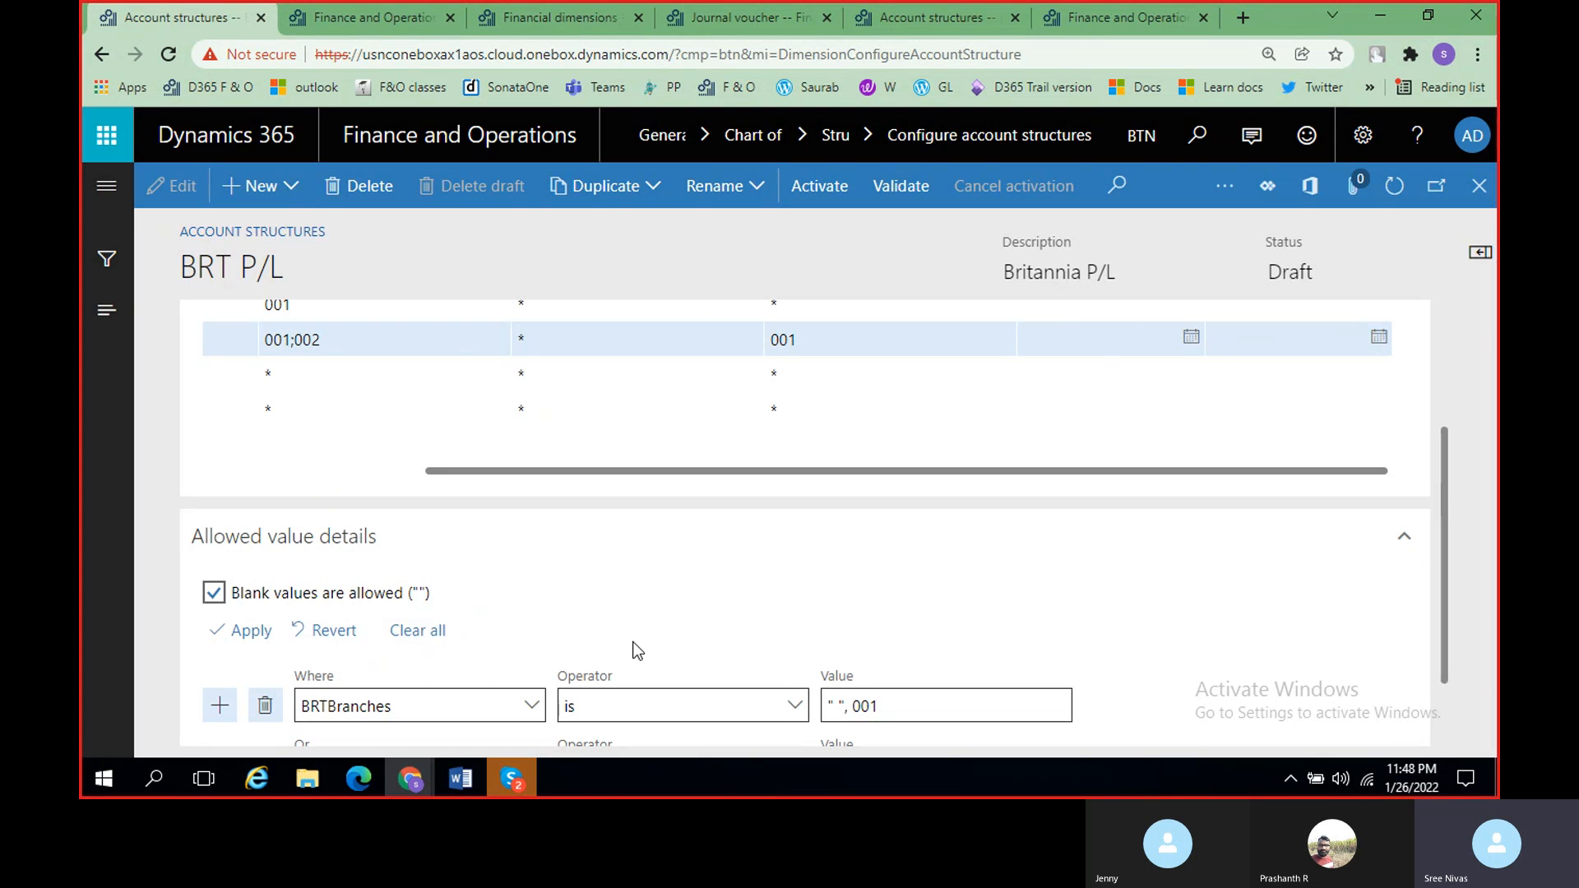
scroll(631, 646, "up", 3)
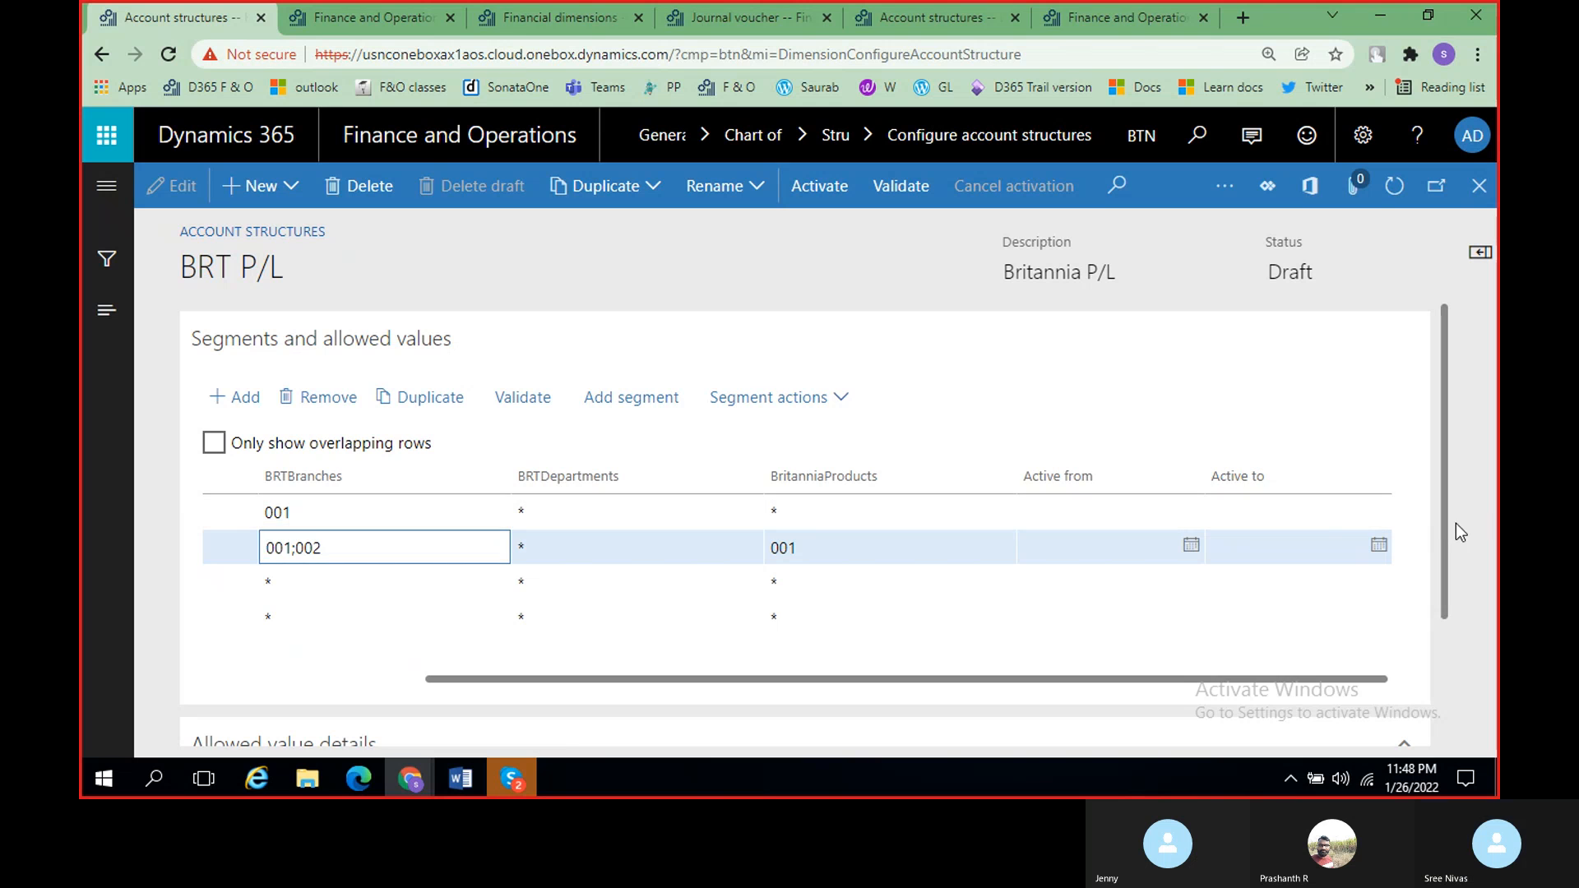
left_click_drag(1443, 525, 1446, 627)
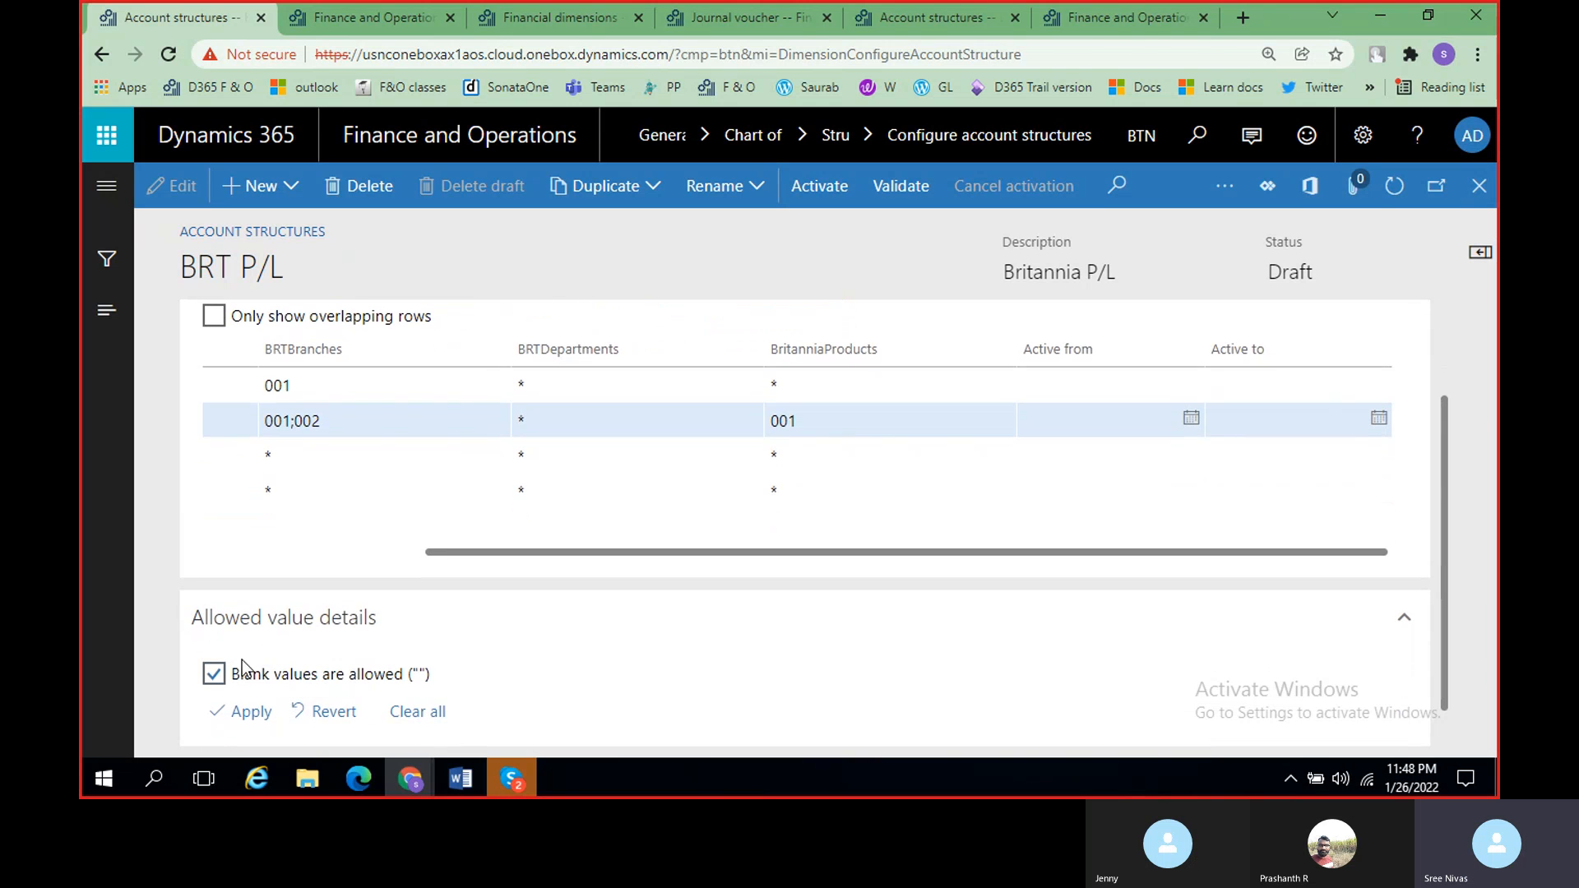
left_click(213, 674)
left_click(345, 709)
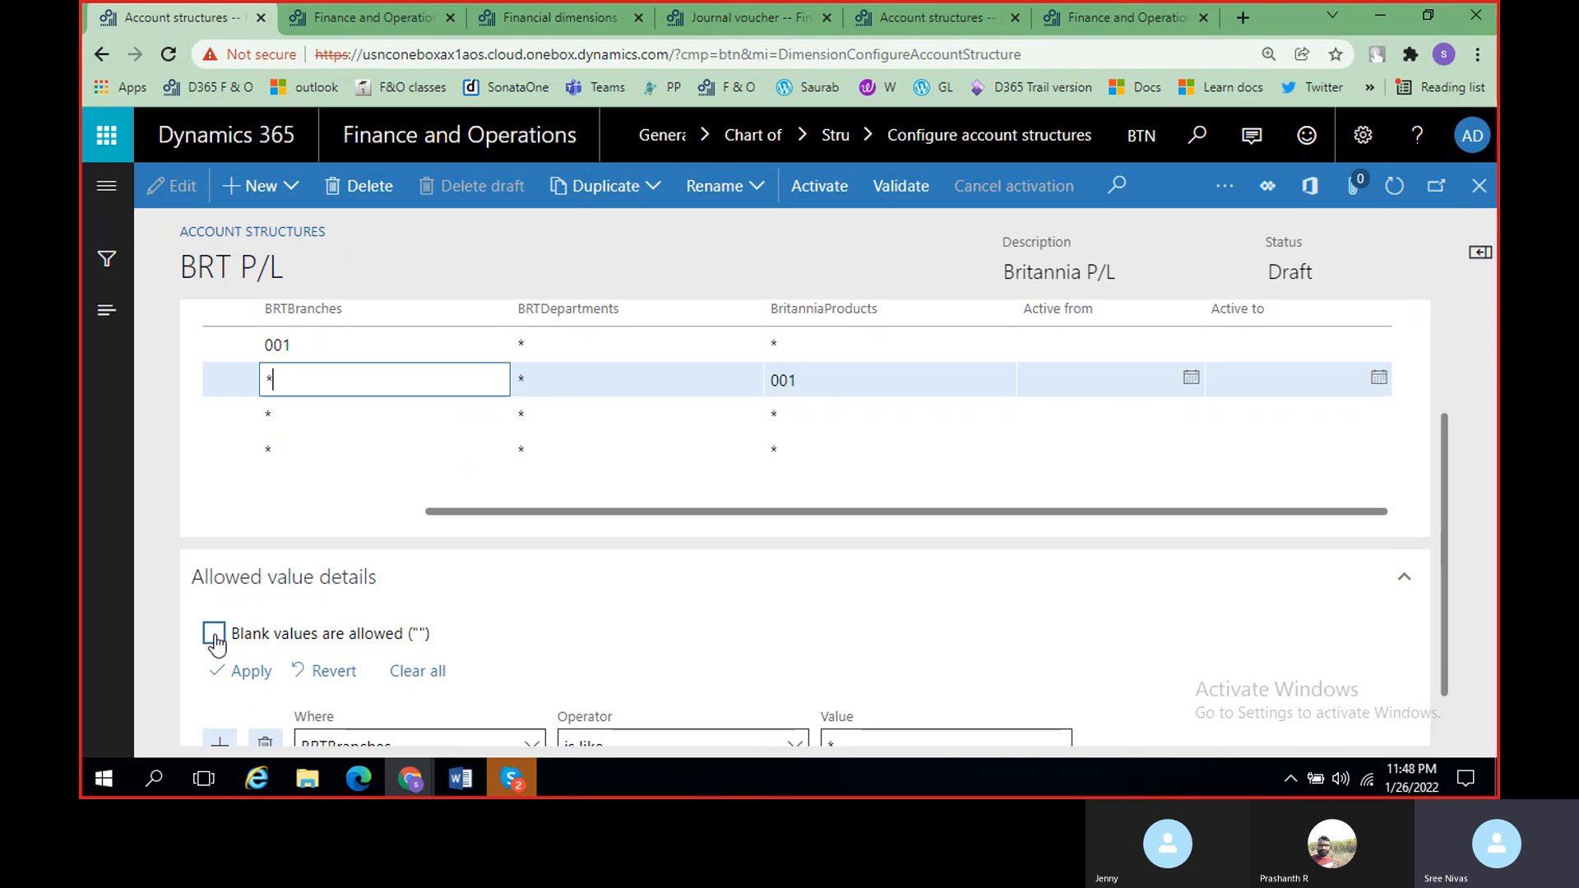
Step: Try to allow blank values for MainAccount in the 400000..499999 row and apply the allowed value details
left_click_drag(969, 508, 570, 511)
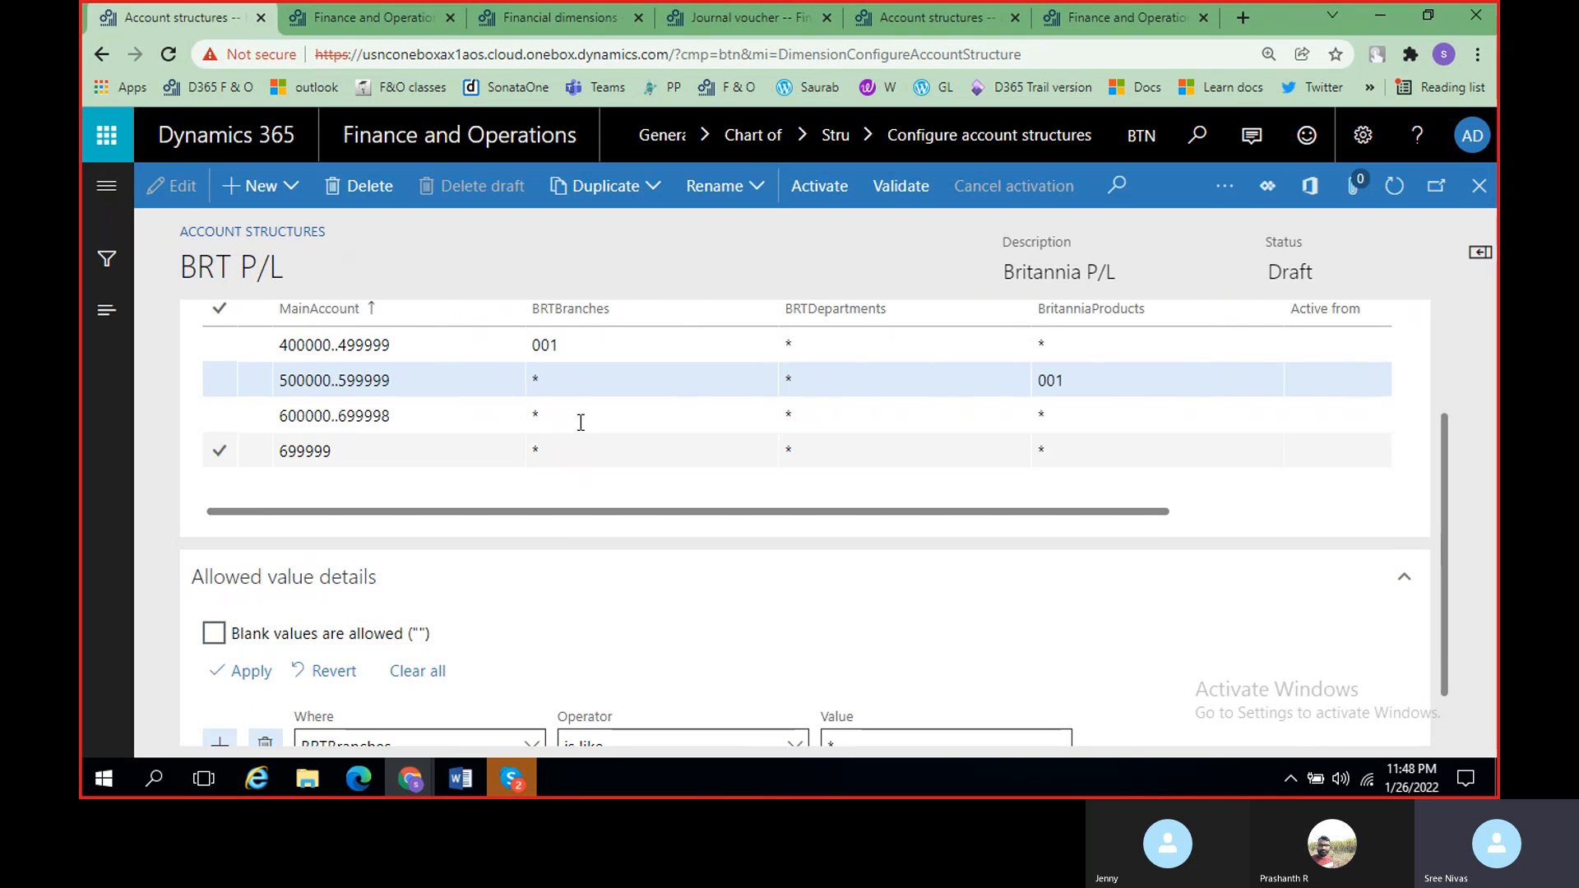
left_click(575, 382)
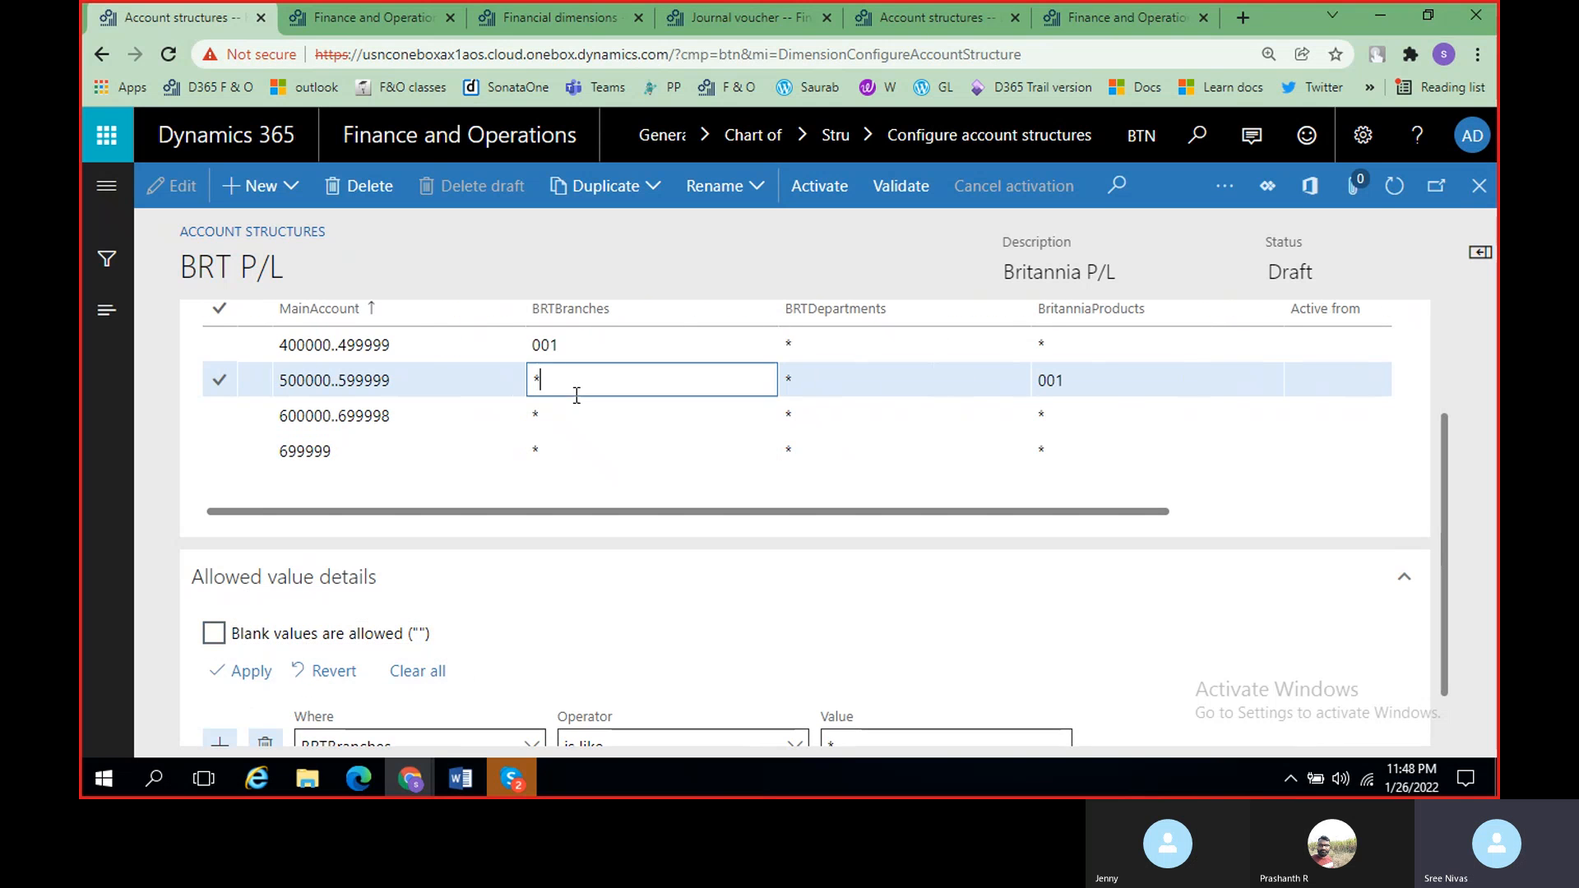
left_click(399, 344)
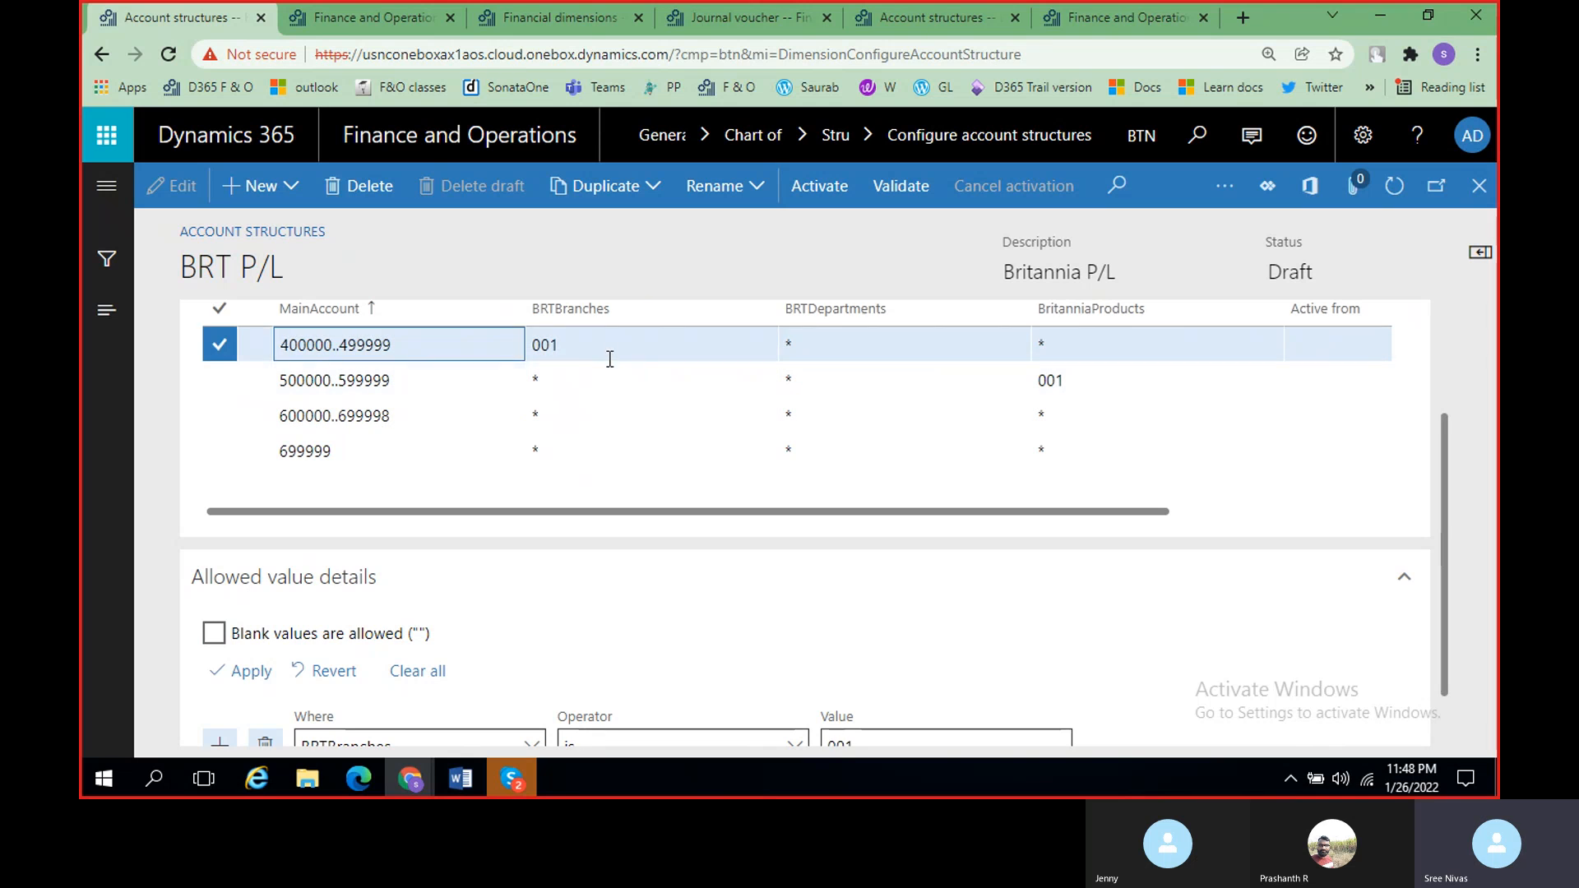
left_click(217, 631)
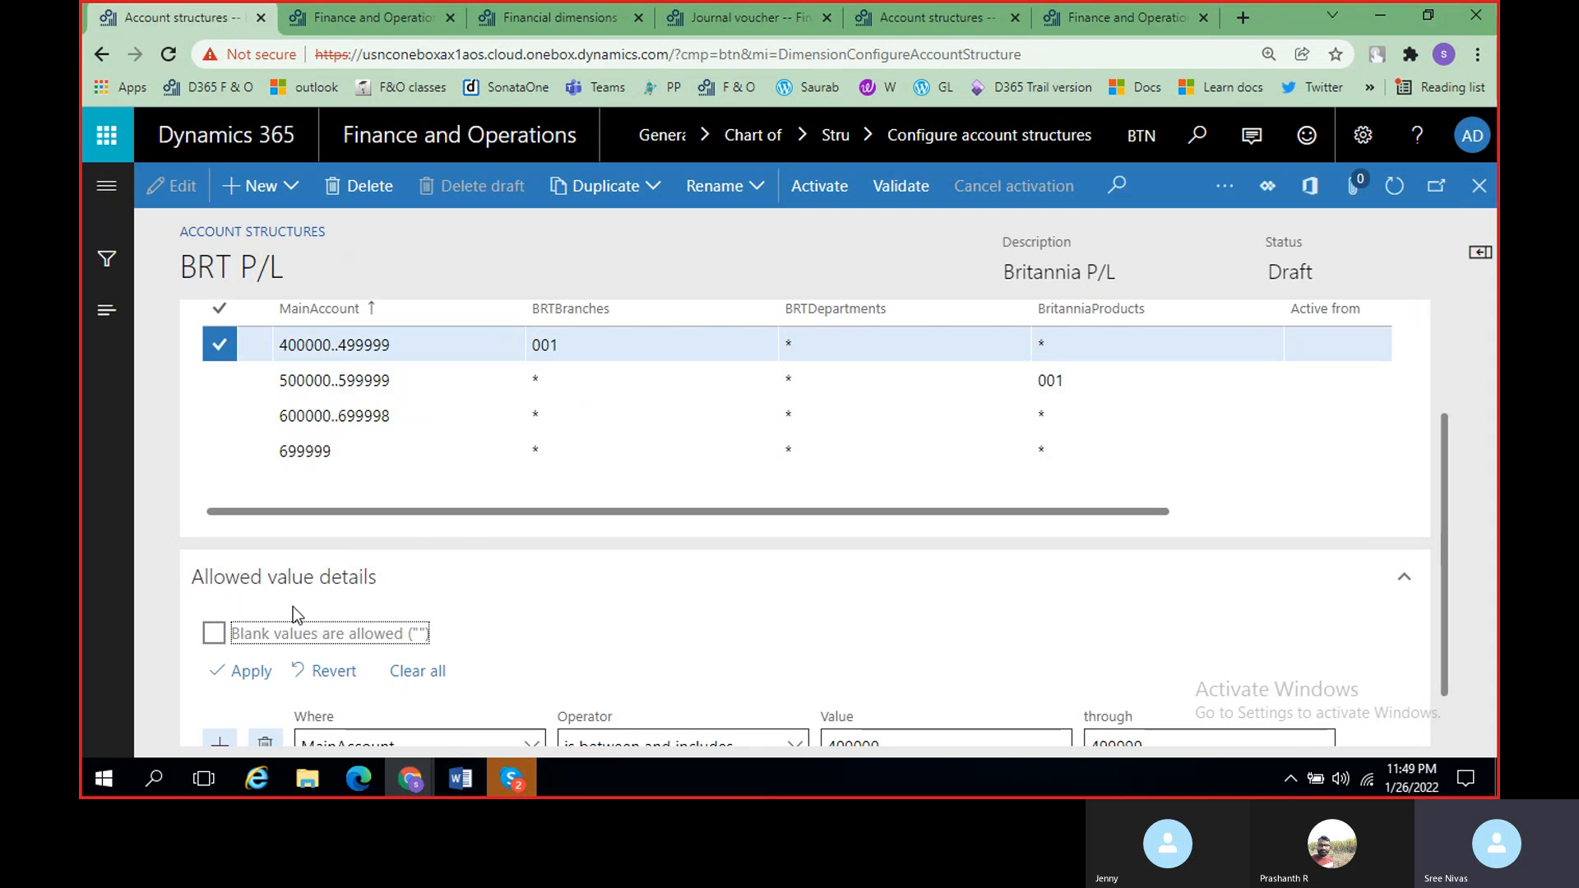
left_click(247, 671)
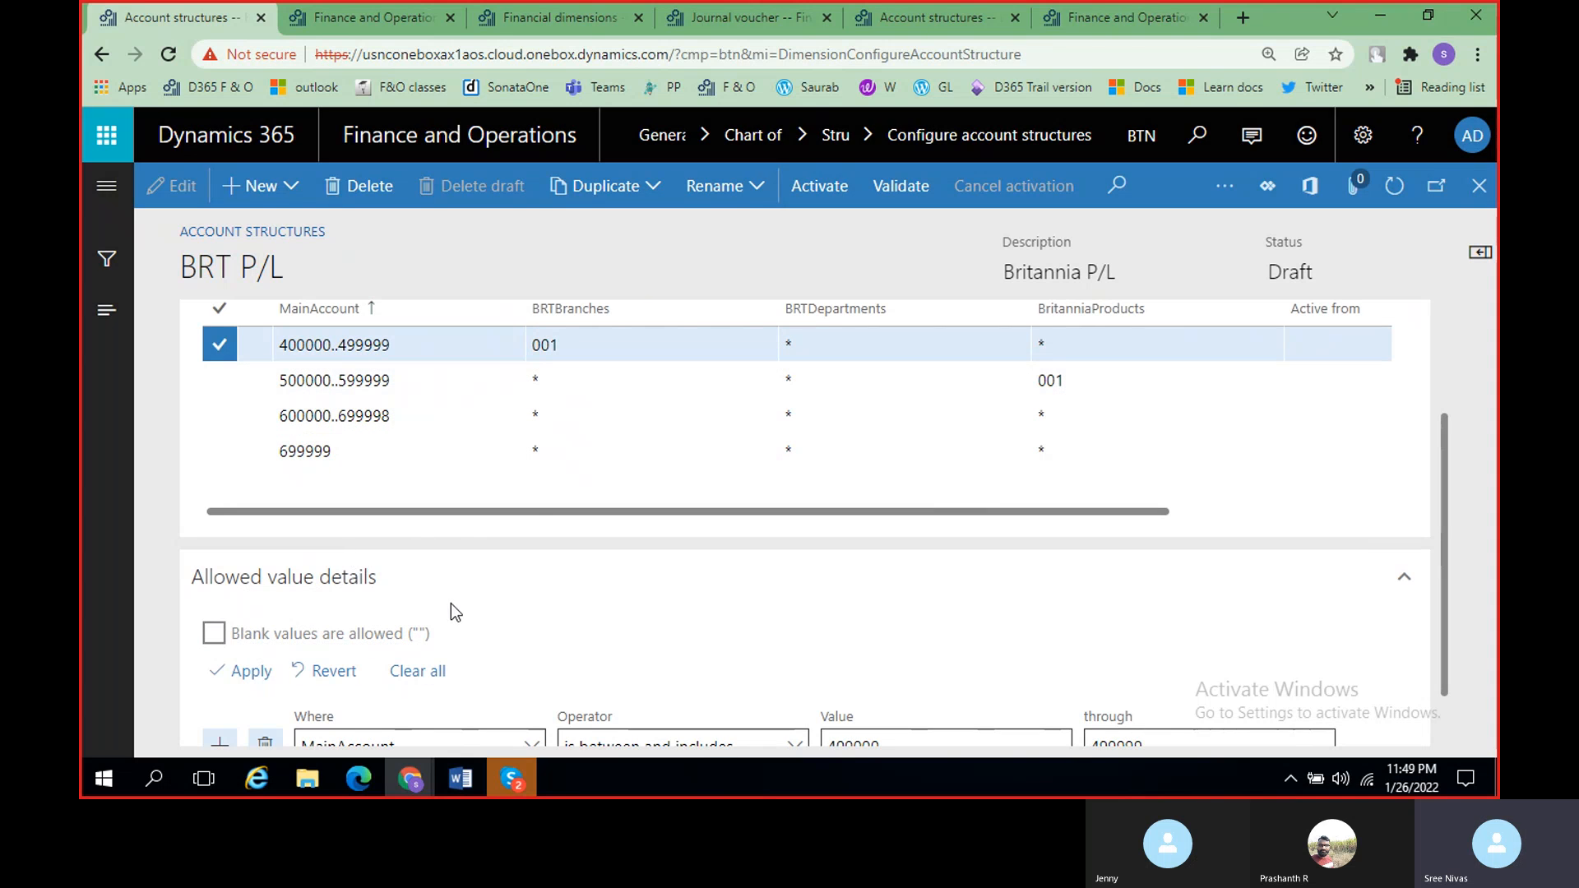
Step: Insert '" ",' before the asterisk in BRTBranches of the 500000..599999 row, allow blank values and apply the details
left_click(579, 351)
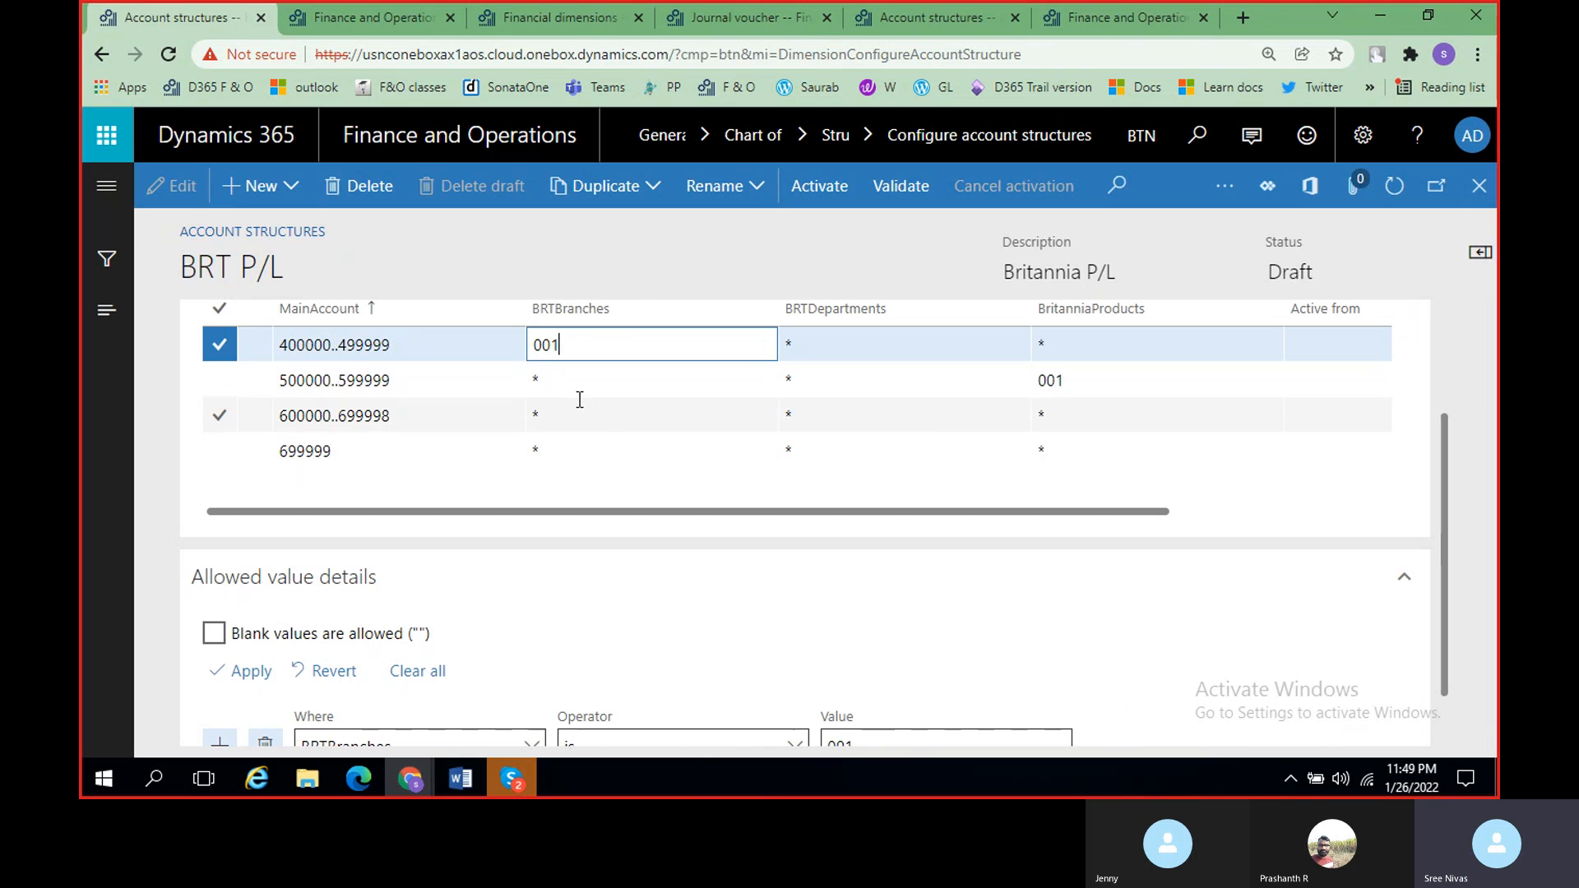
left_click(580, 390)
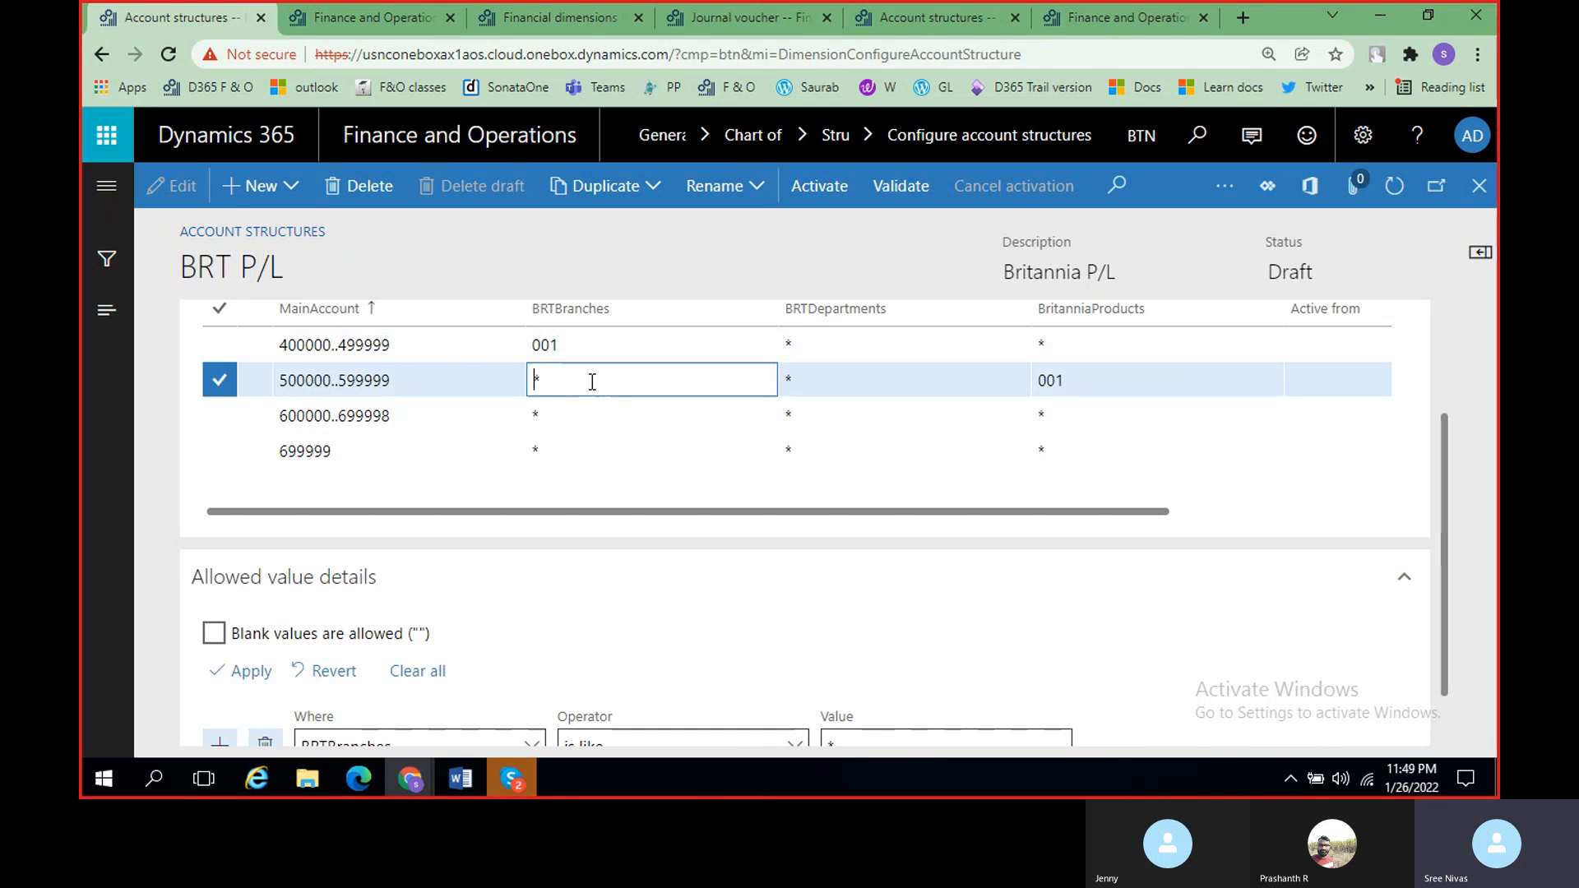
type("\" \"")
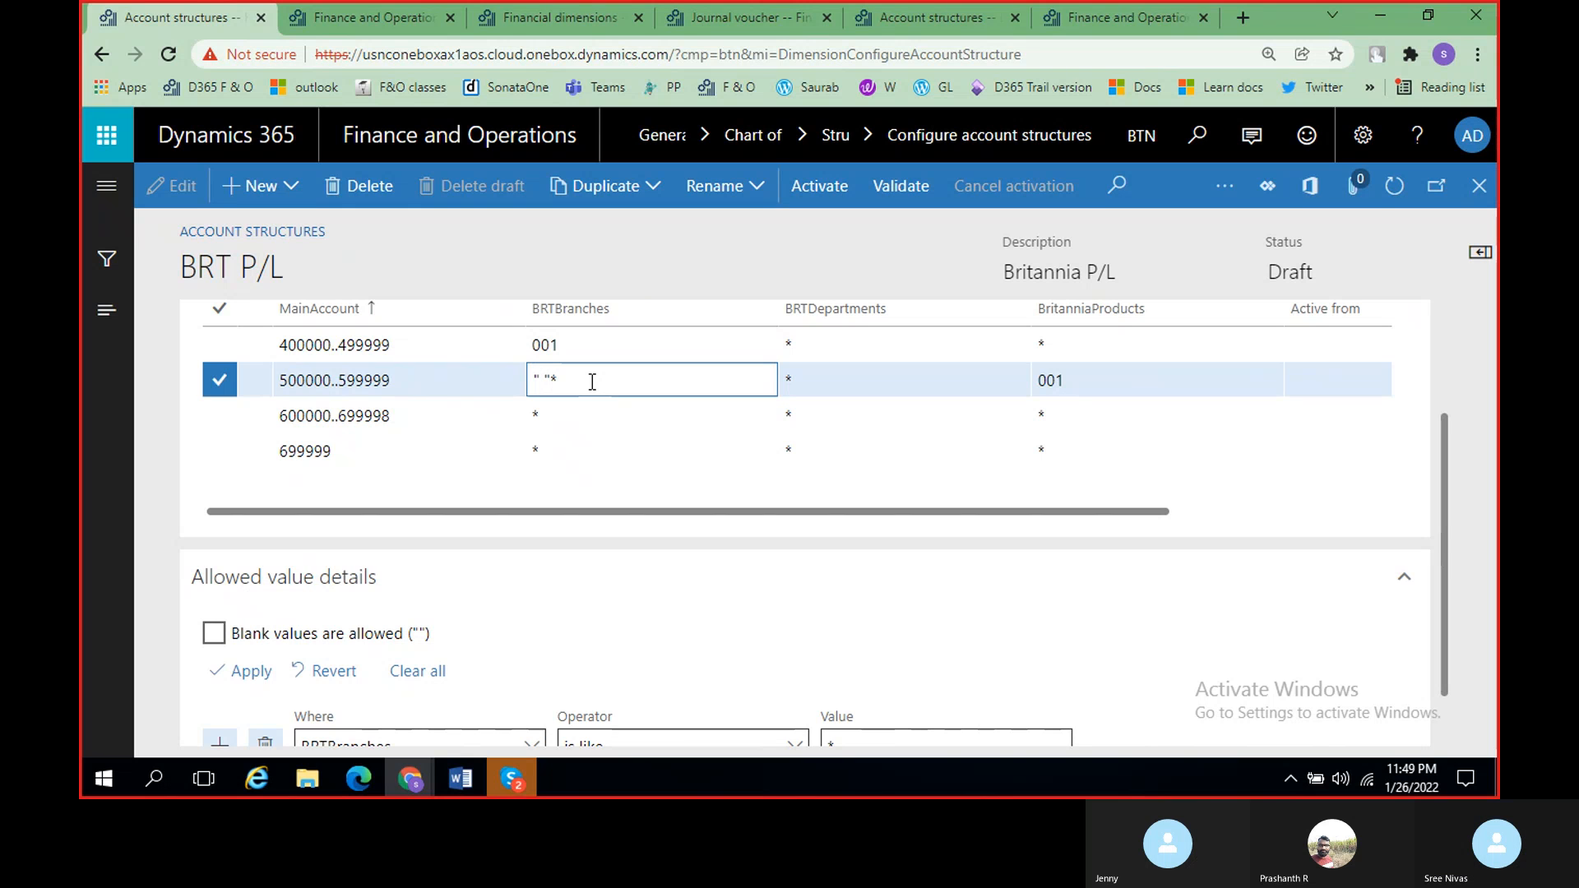
type(",")
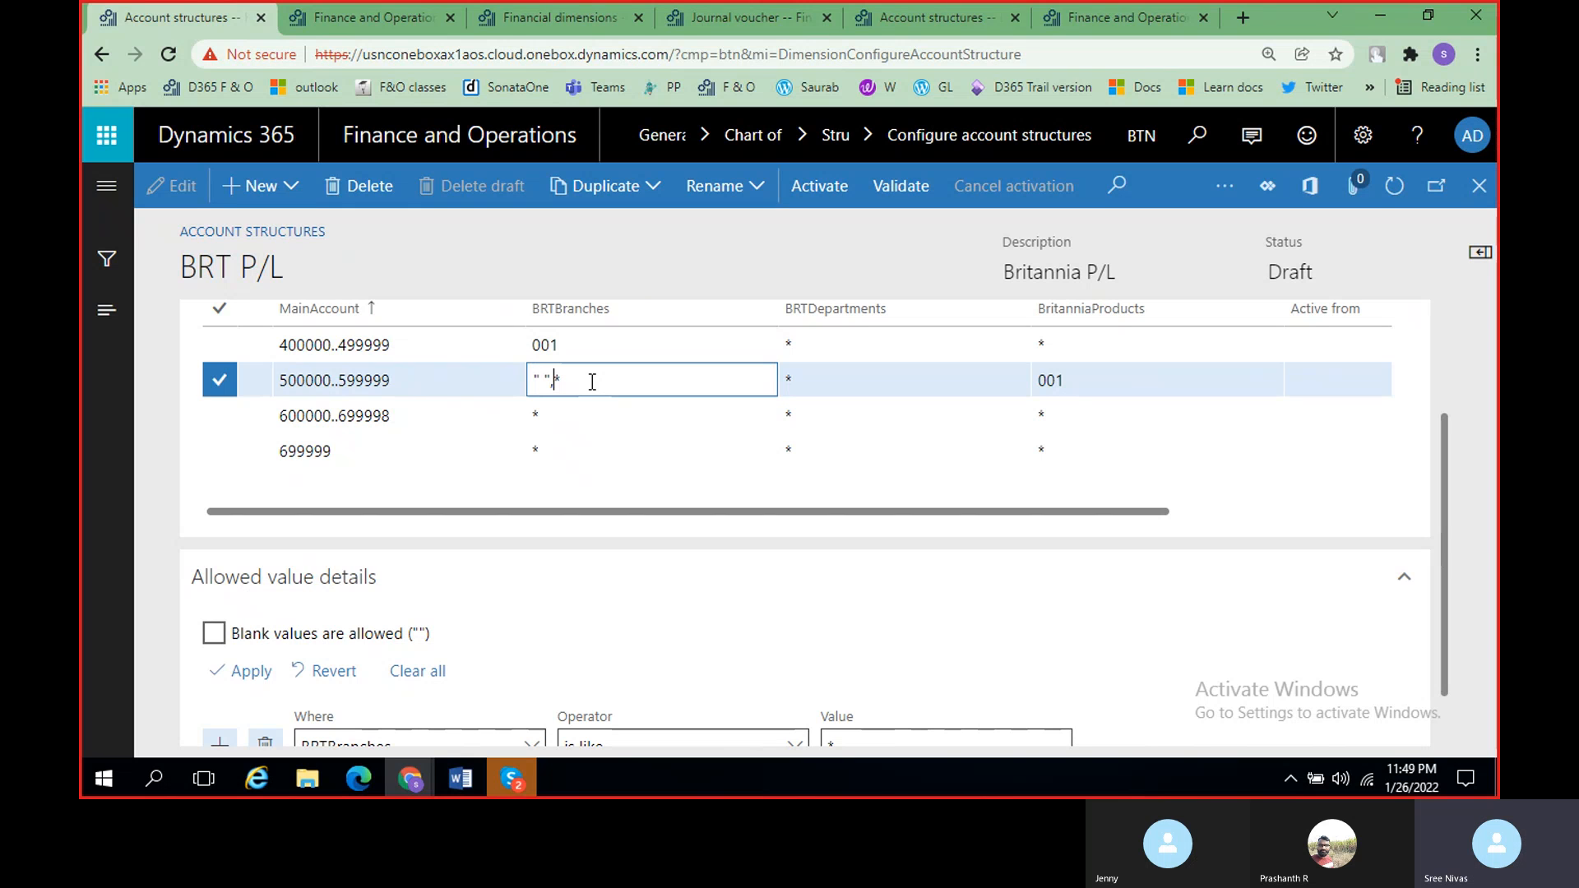
left_click(213, 635)
left_click(239, 670)
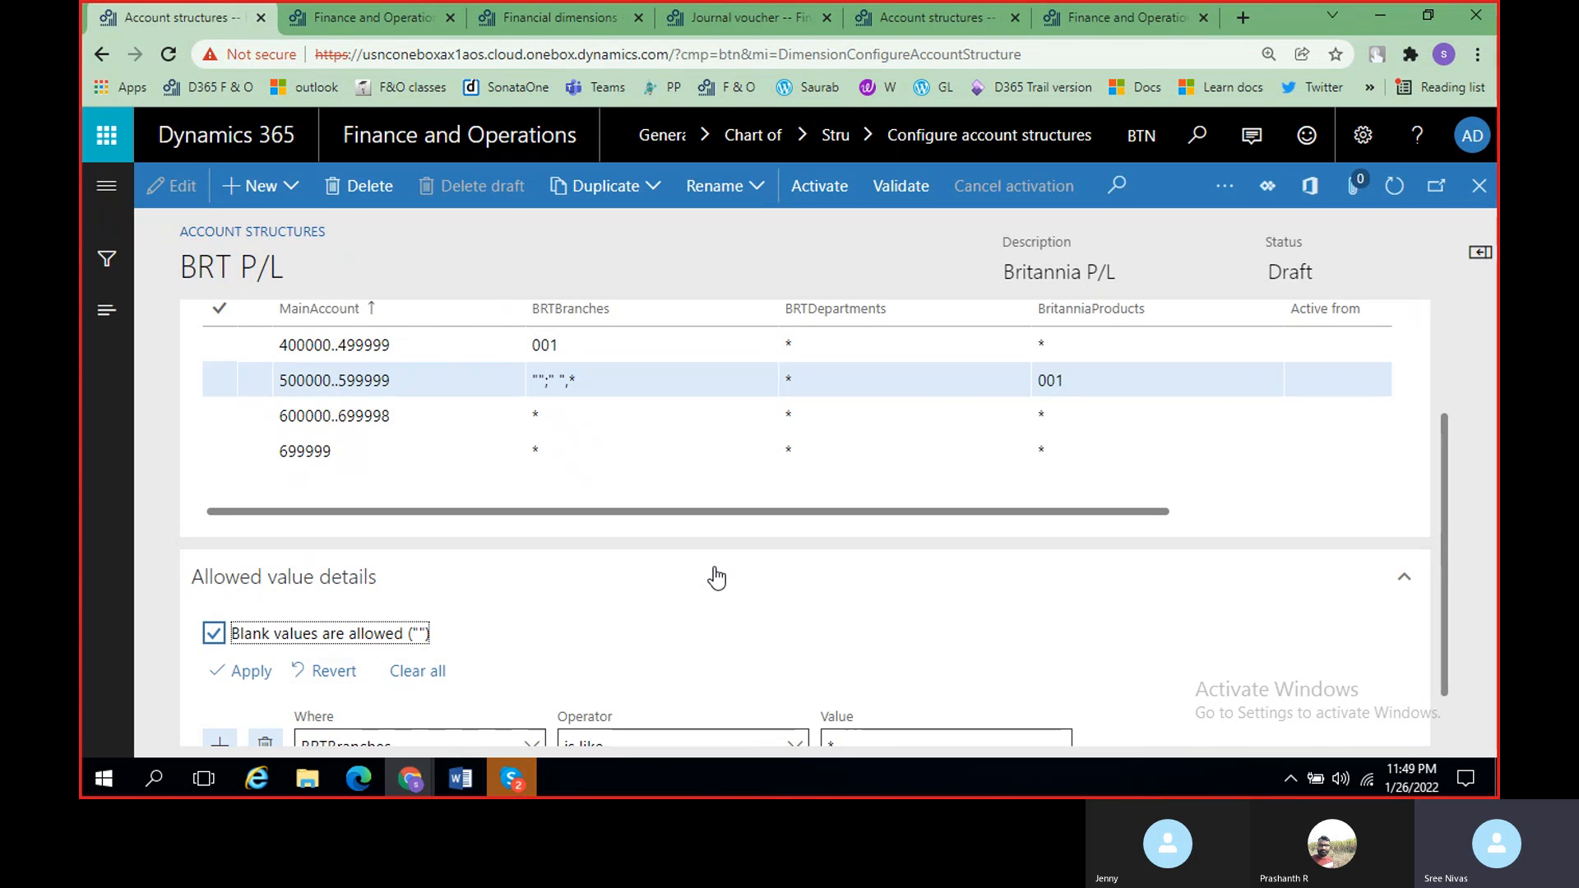
left_click(557, 383)
left_click(549, 381)
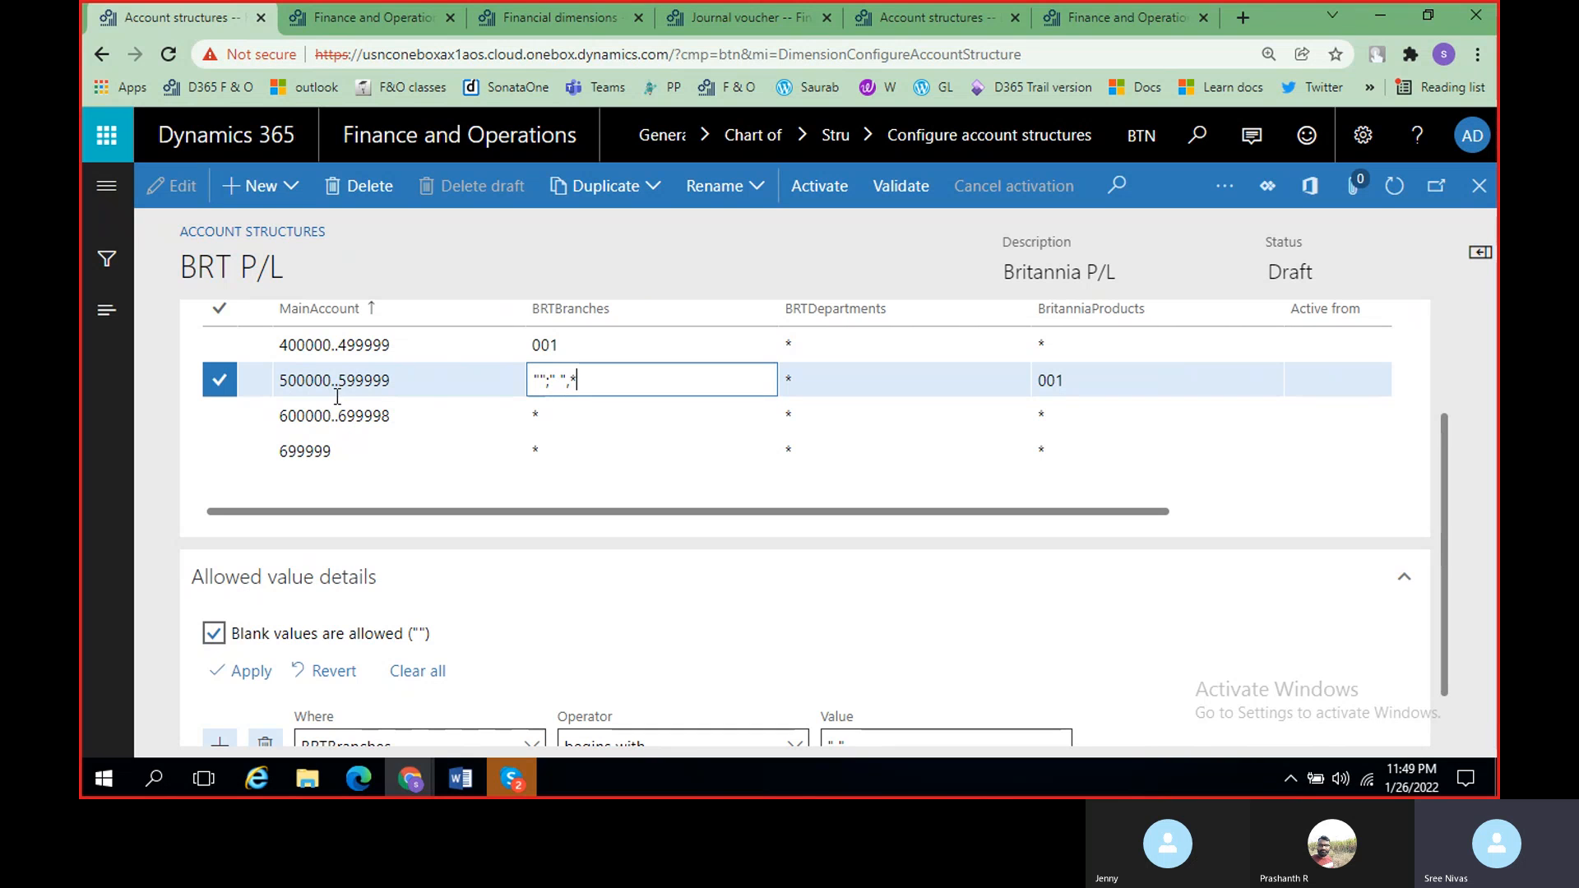
Step: Validate the whole BRT P/L account structure
left_click_drag(762, 510, 525, 516)
scroll(639, 575, "up", 2)
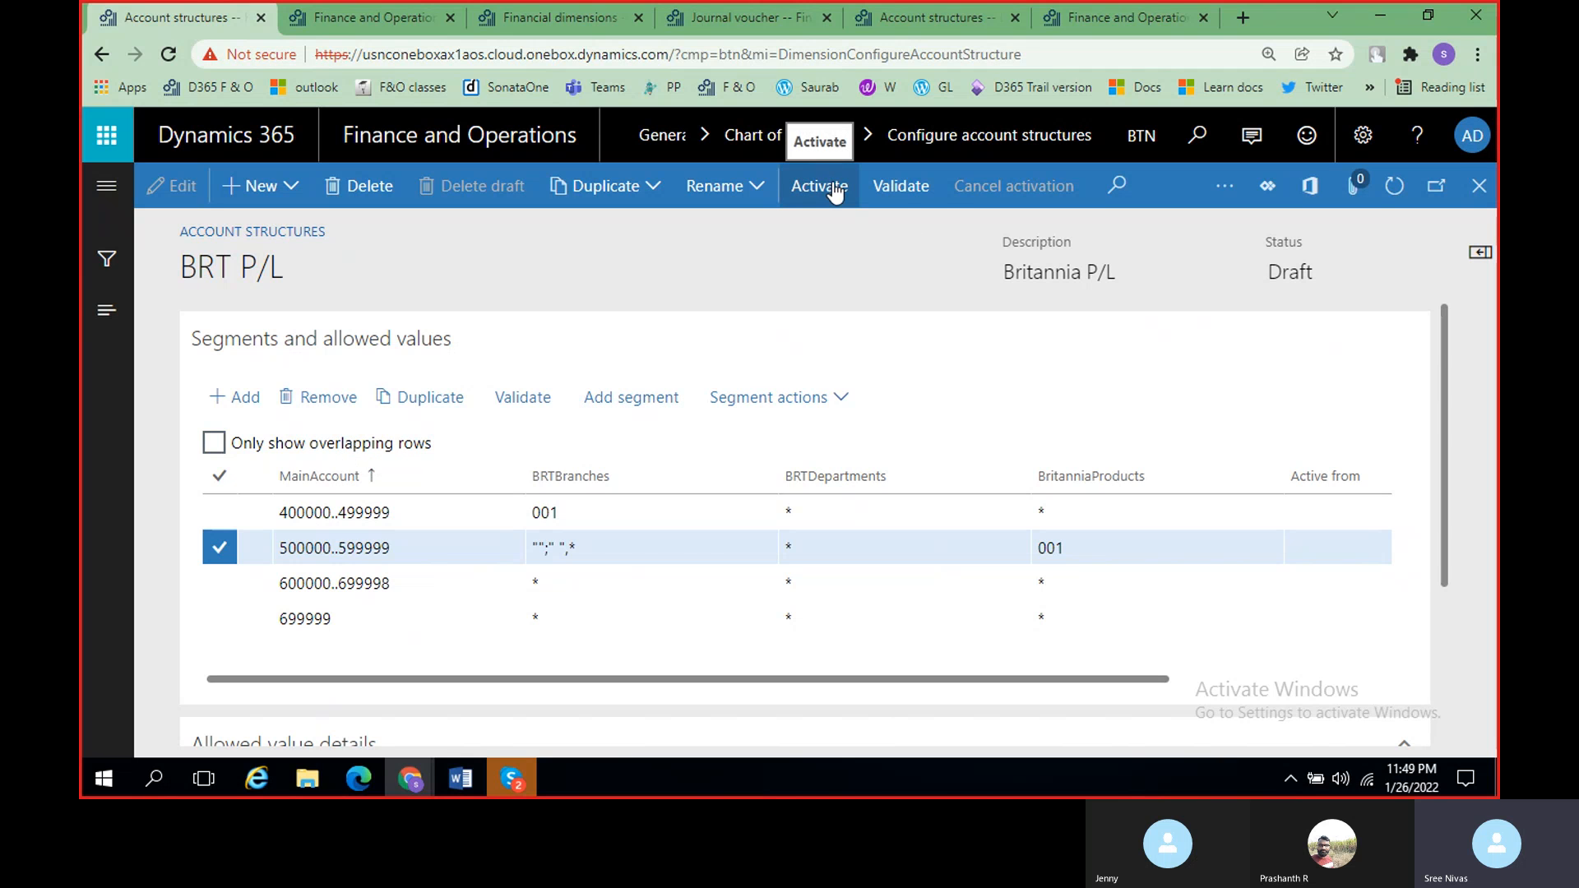
left_click(910, 191)
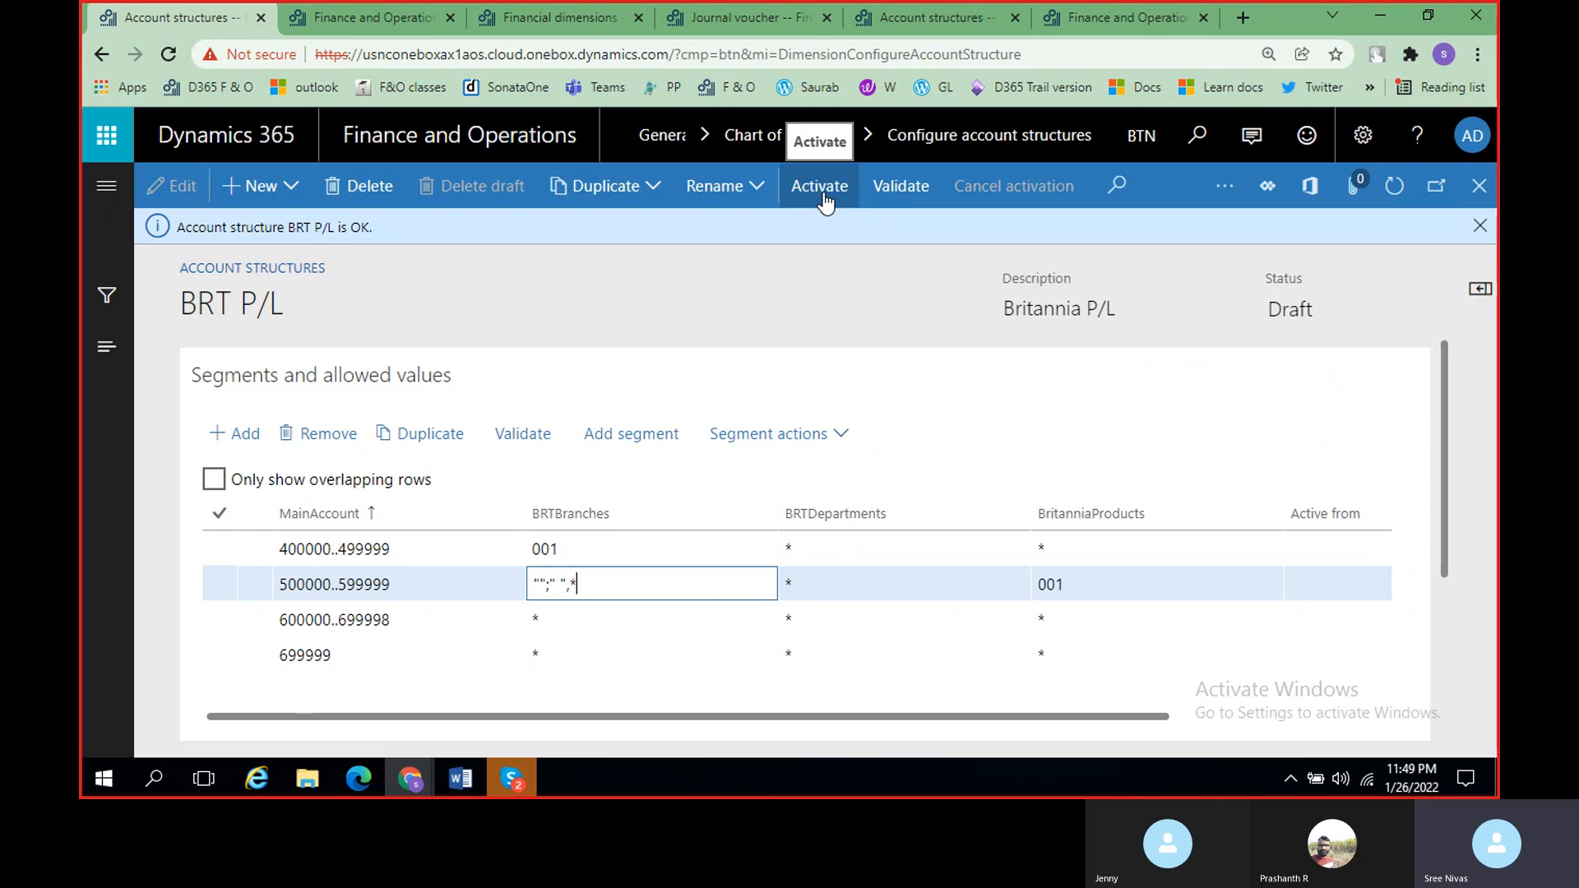
Step: Activate the BRT P/L account structure with batch processing set to Yes and dismiss the notification
left_click(822, 192)
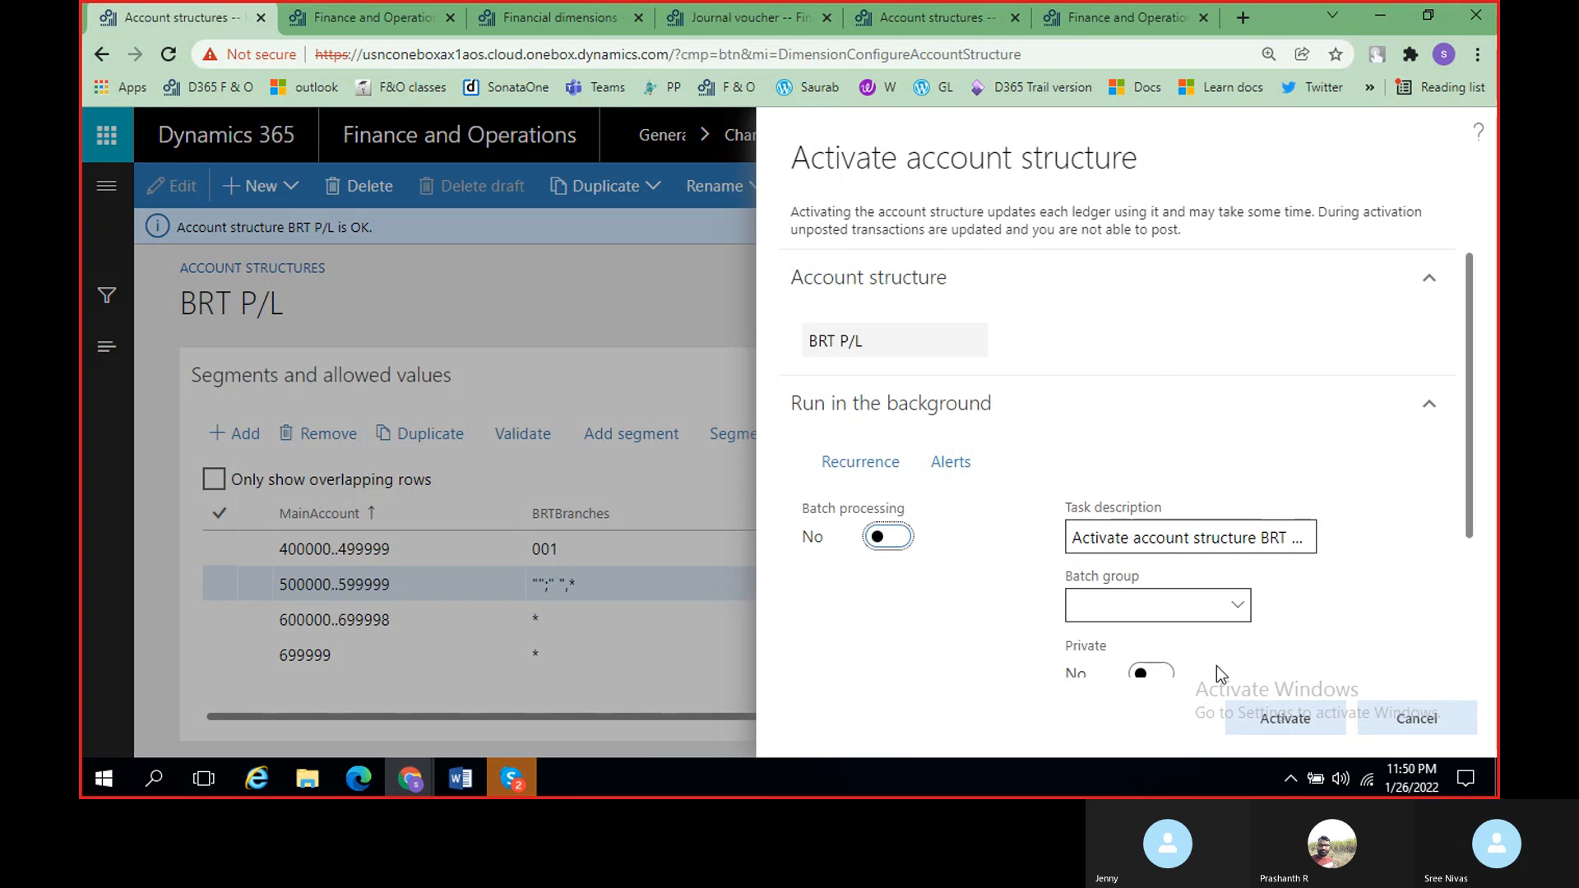
left_click(895, 539)
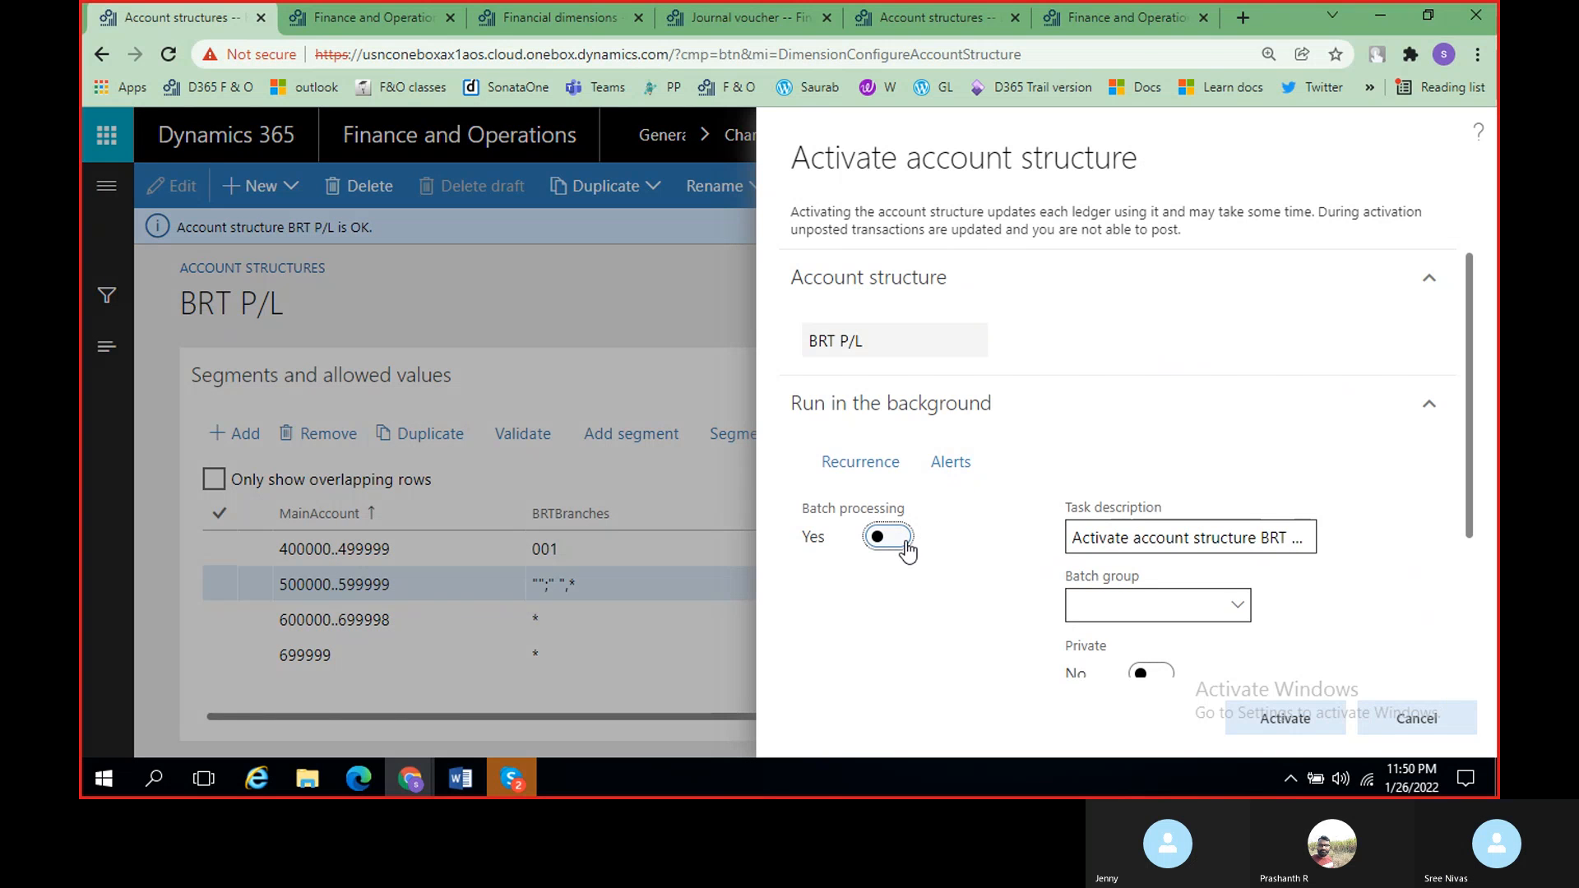
left_click(1268, 719)
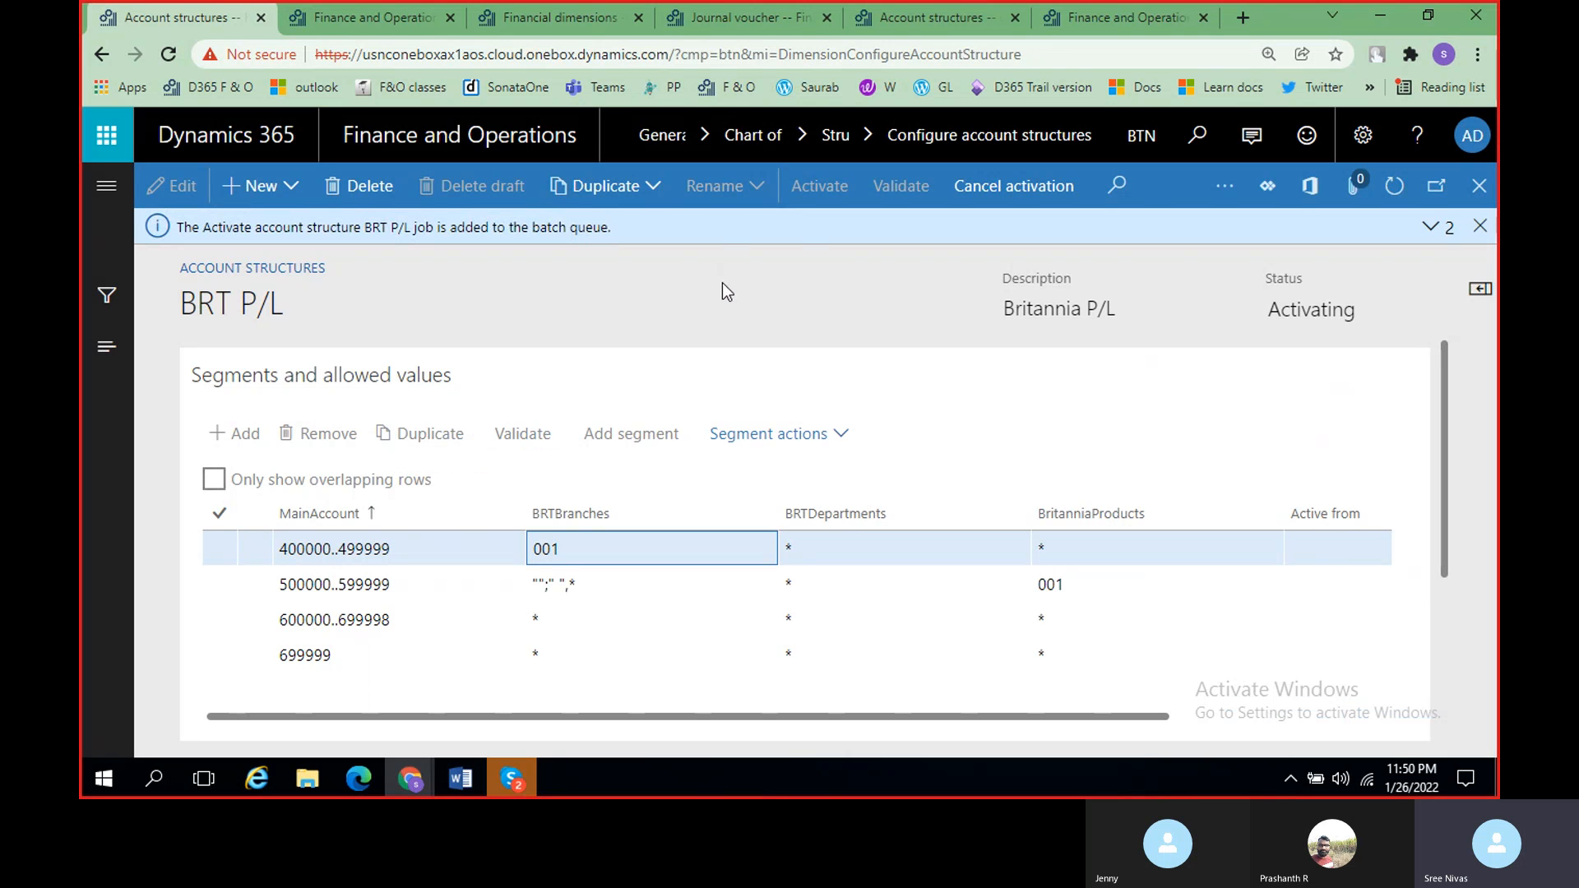
left_click(1489, 232)
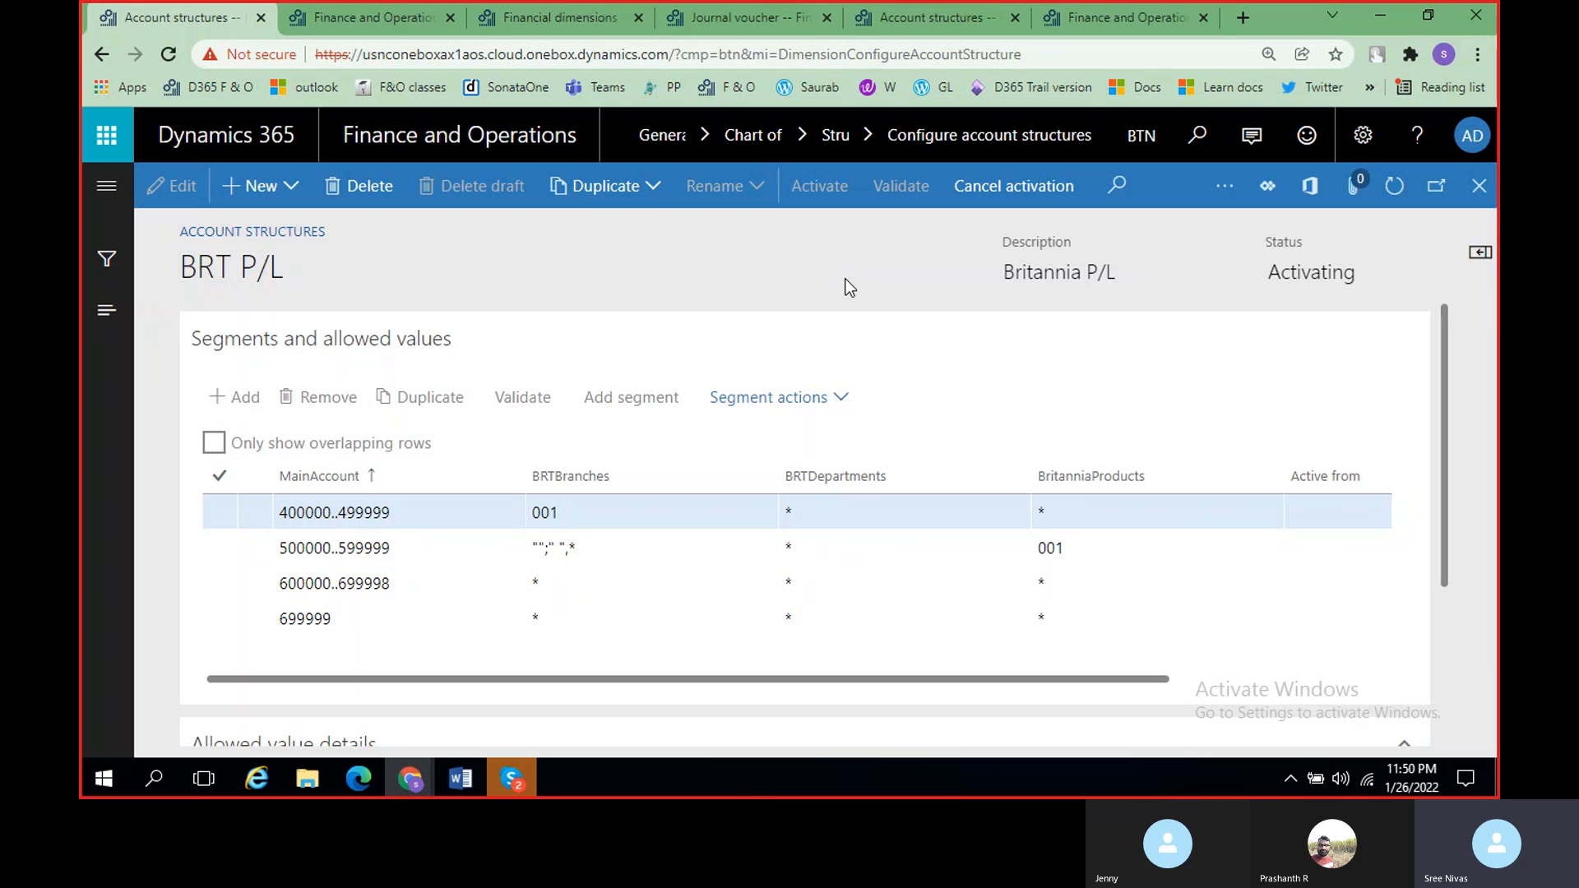
Step: Compare the journal voucher's account entry with the BRT P/L structure and review its segments and allowed value details
left_click(749, 21)
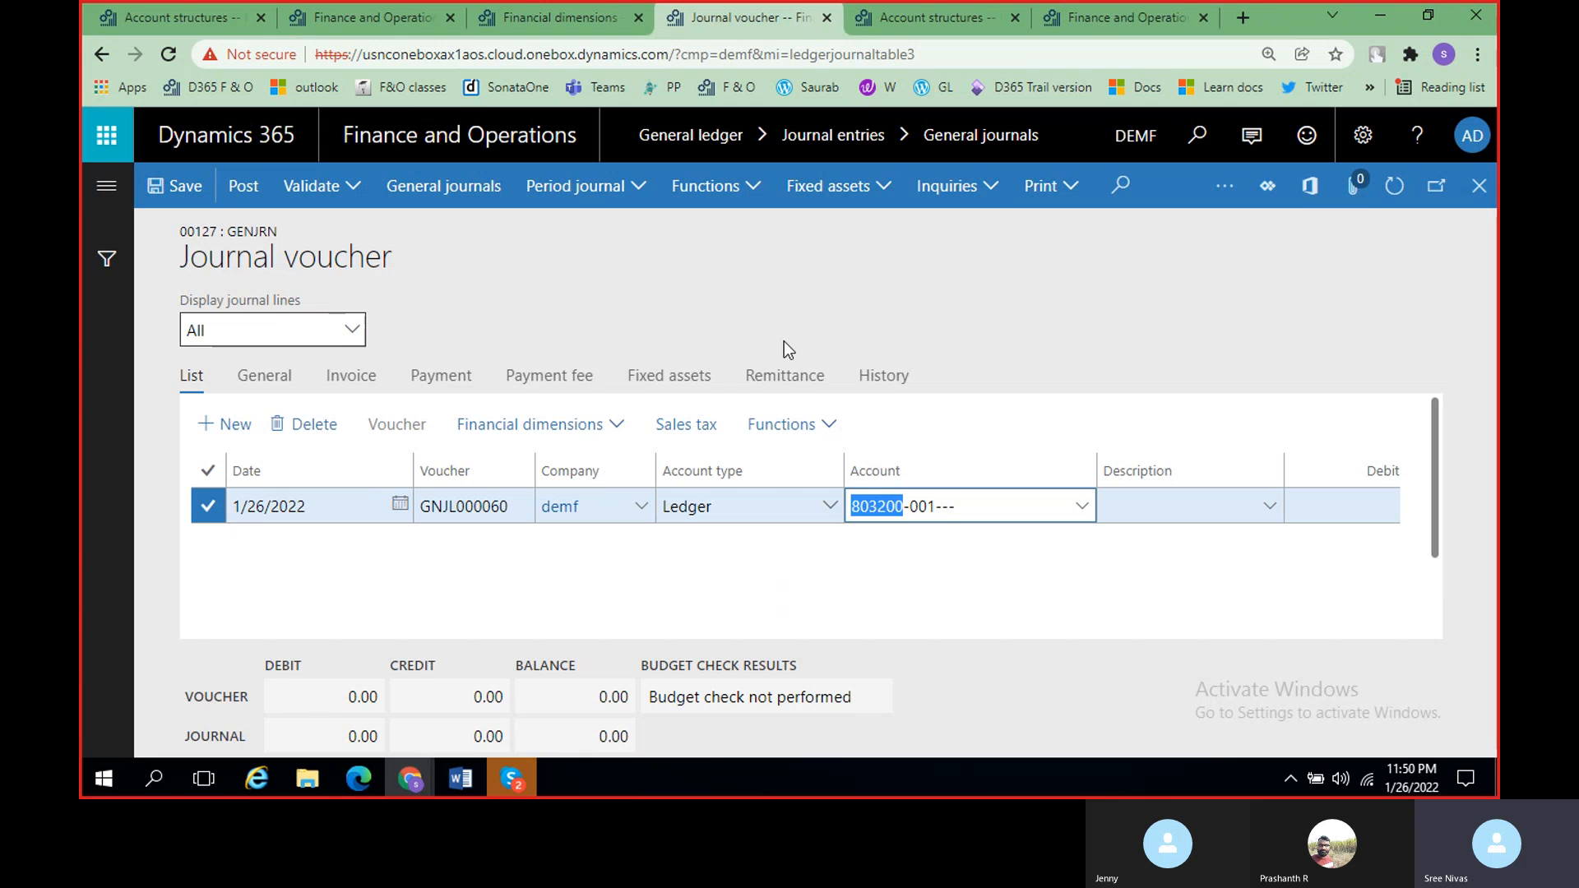
left_click(150, 22)
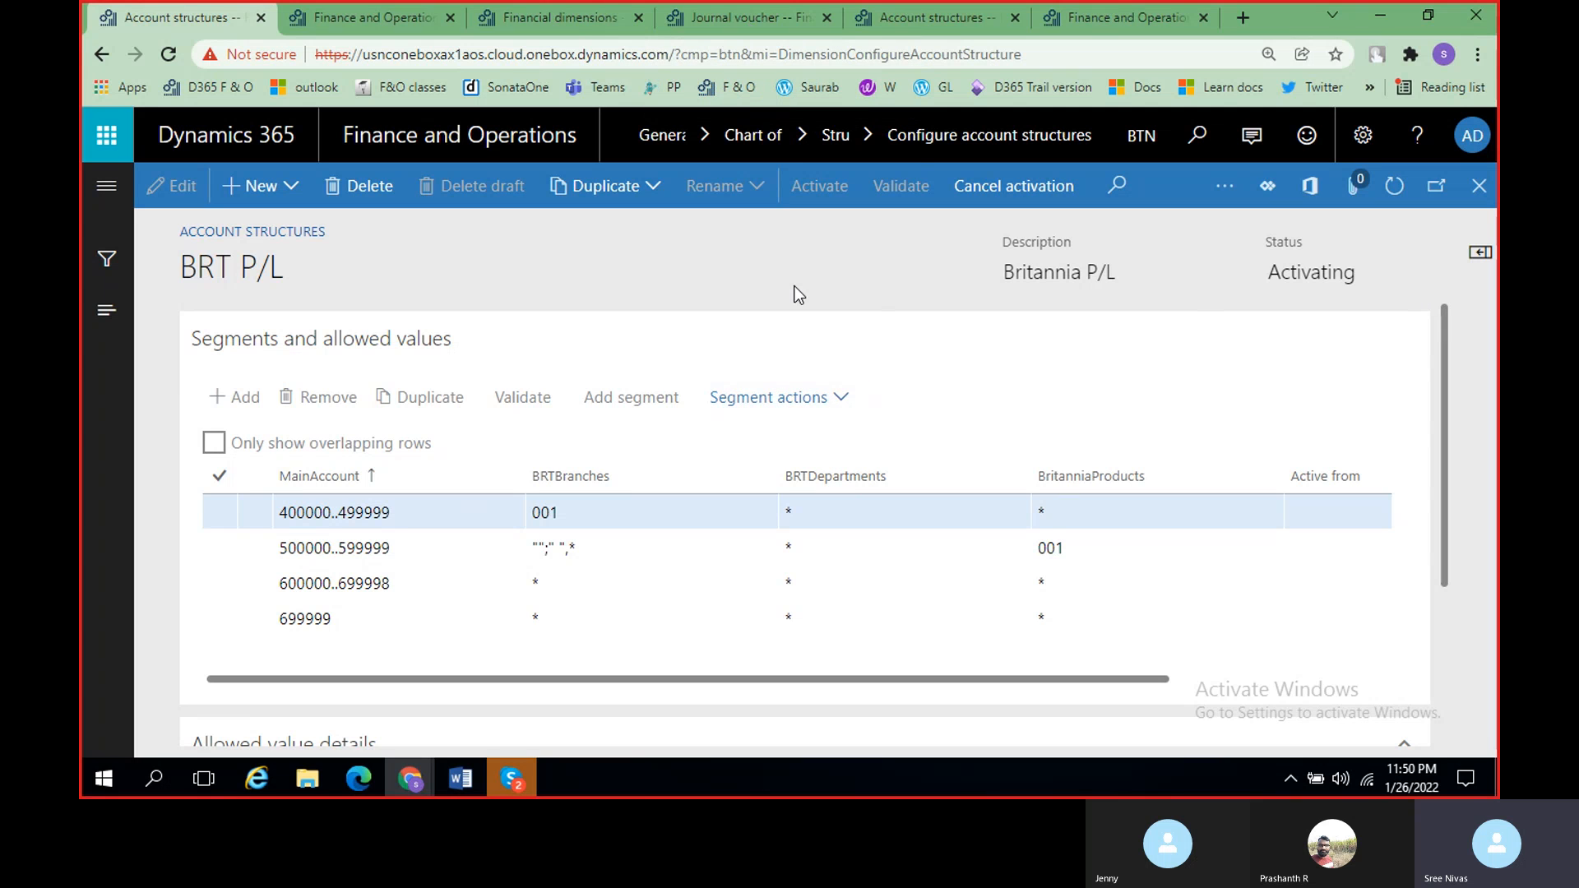
left_click(718, 21)
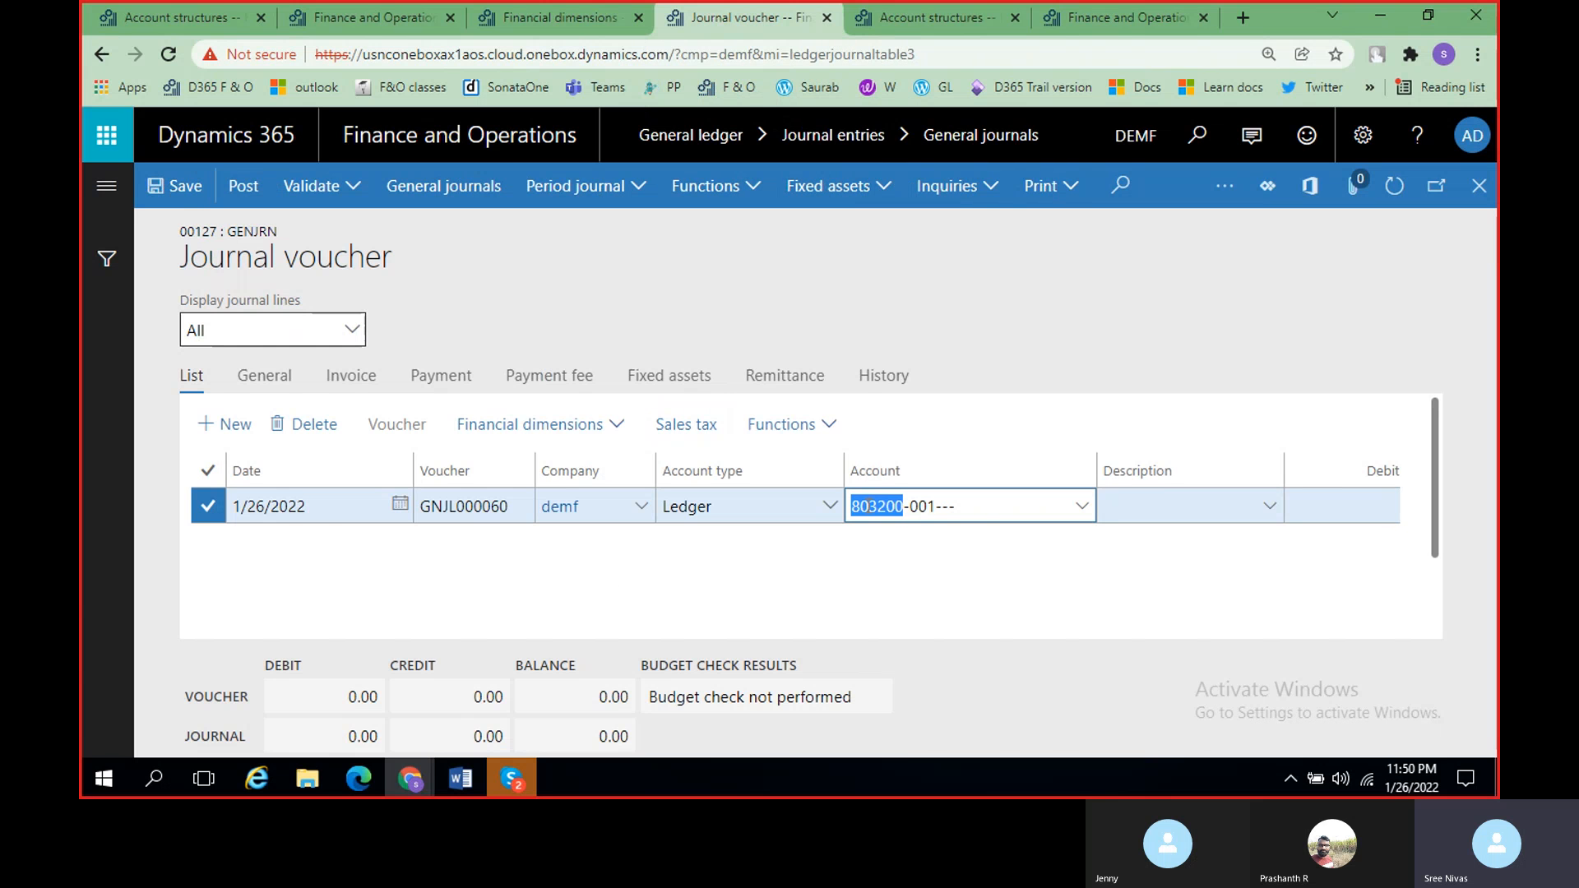
left_click(215, 16)
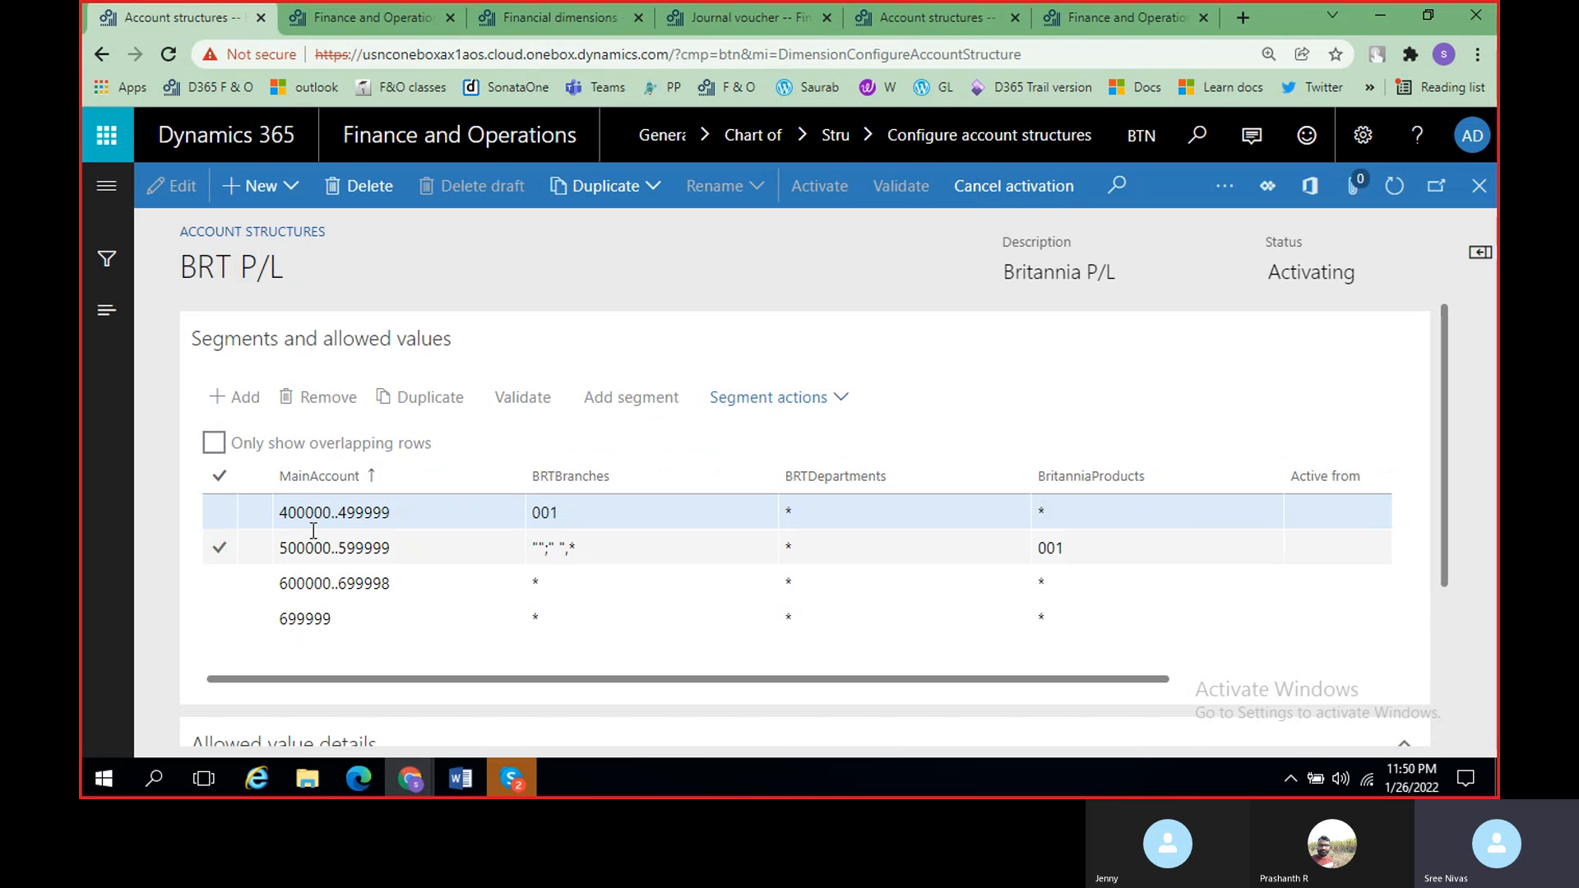
left_click(297, 525)
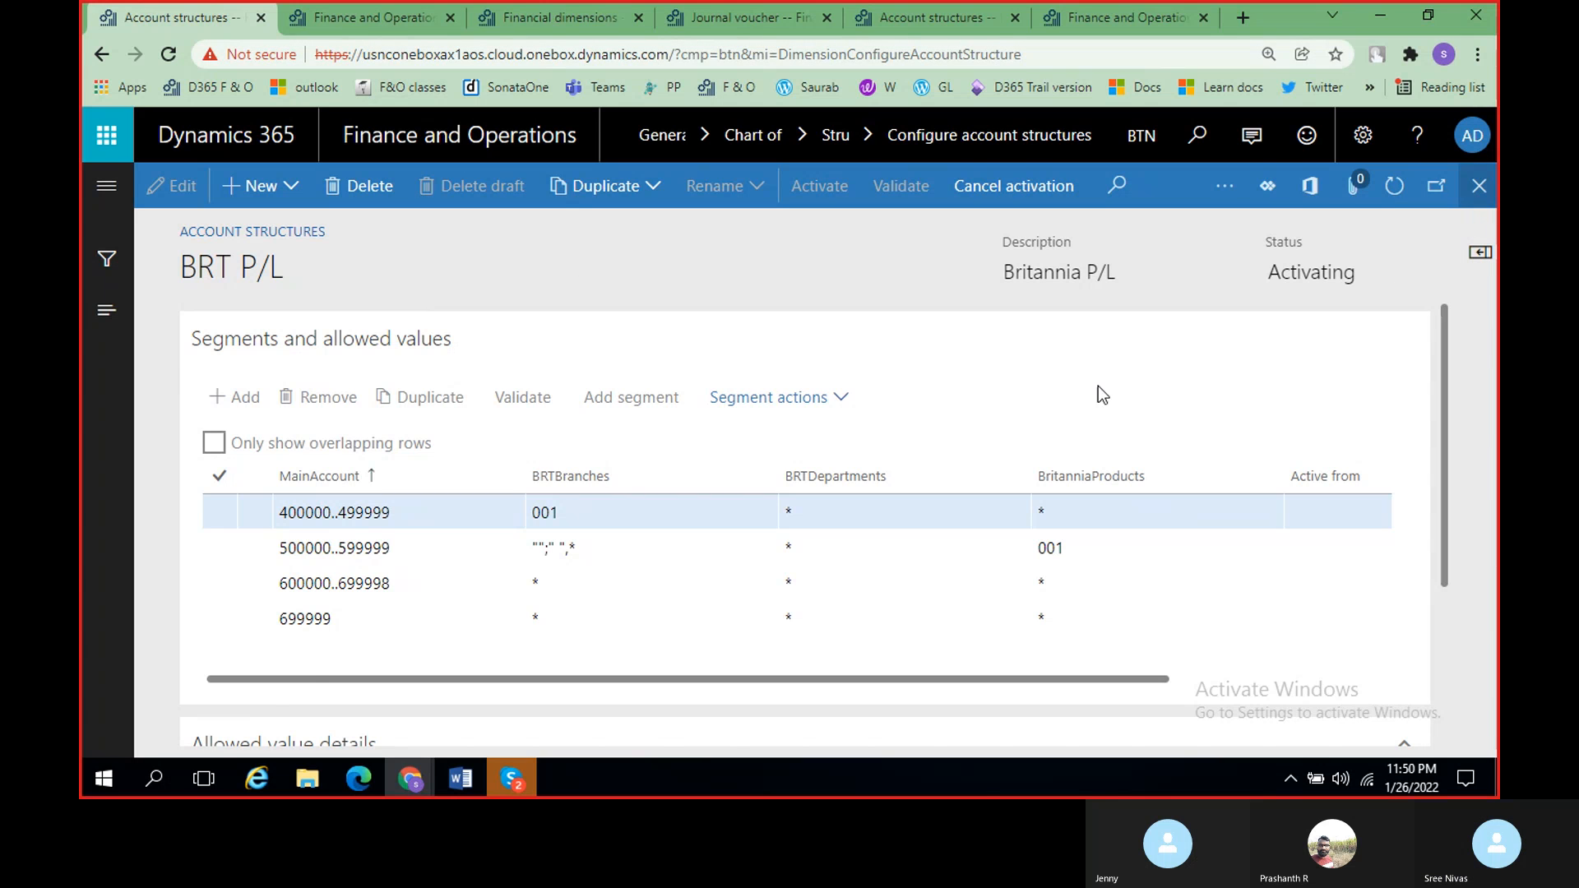
scroll(980, 535, "right", 2)
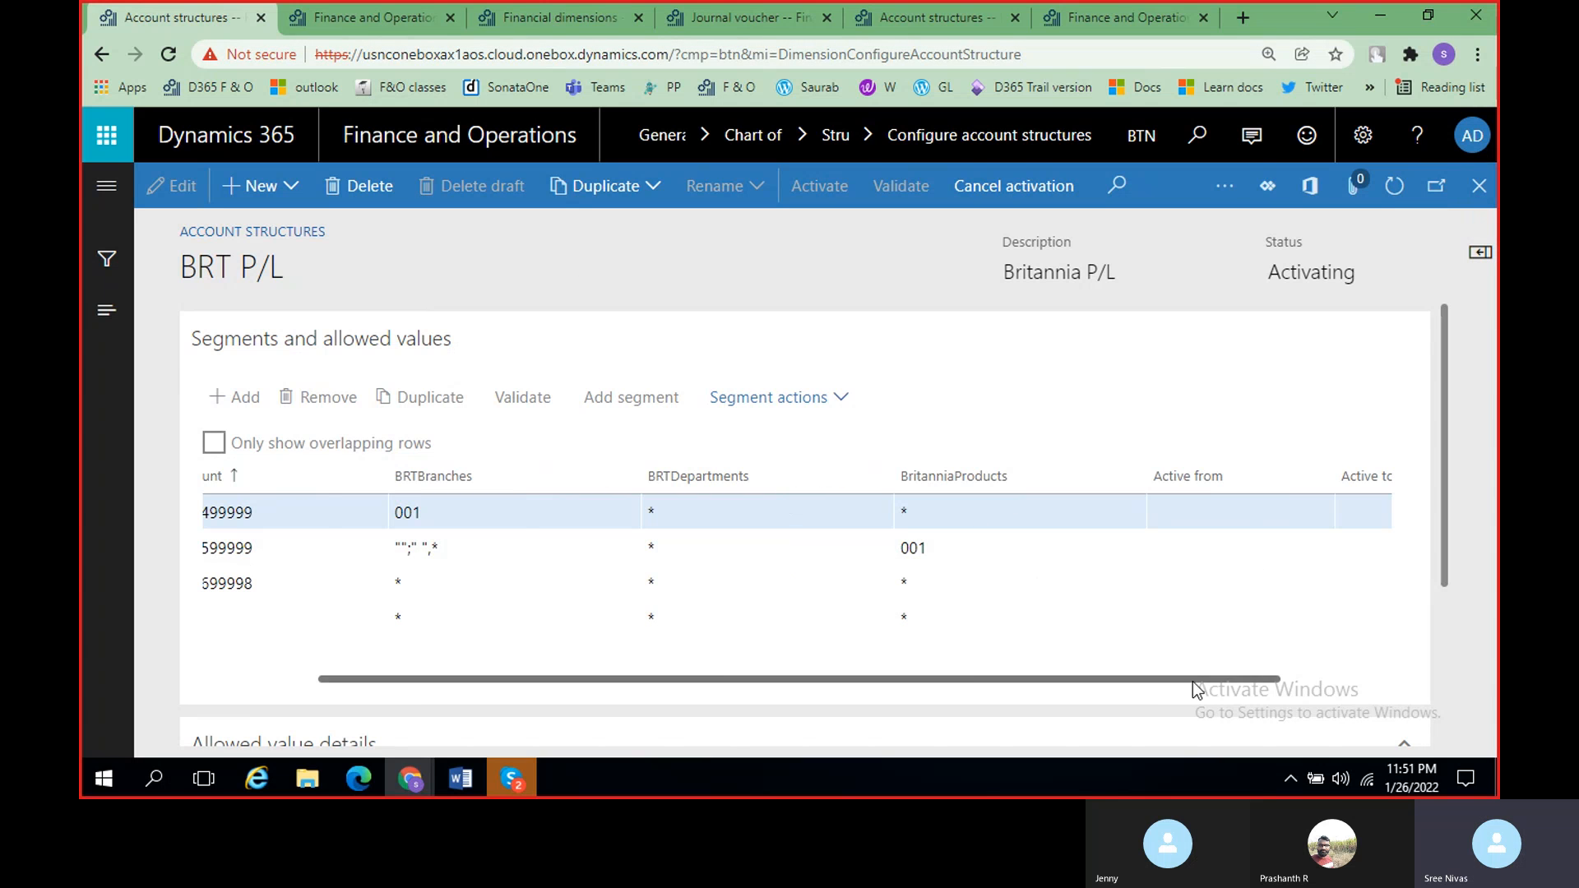
scroll(1193, 681, "left", 2)
left_click_drag(1444, 356, 1433, 570)
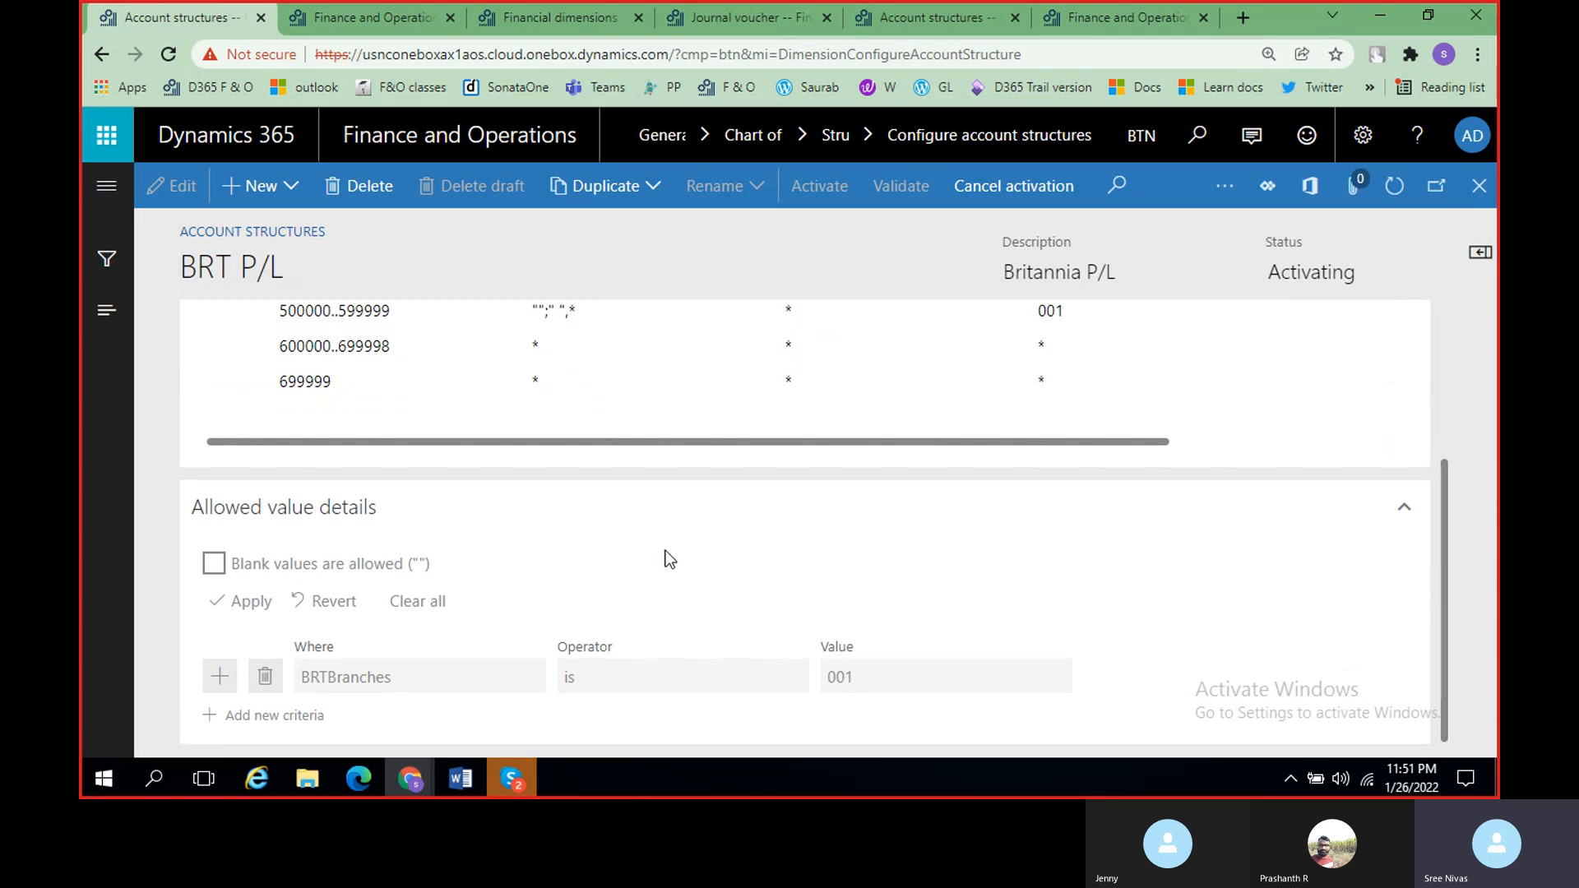
scroll(353, 551, "up", 3)
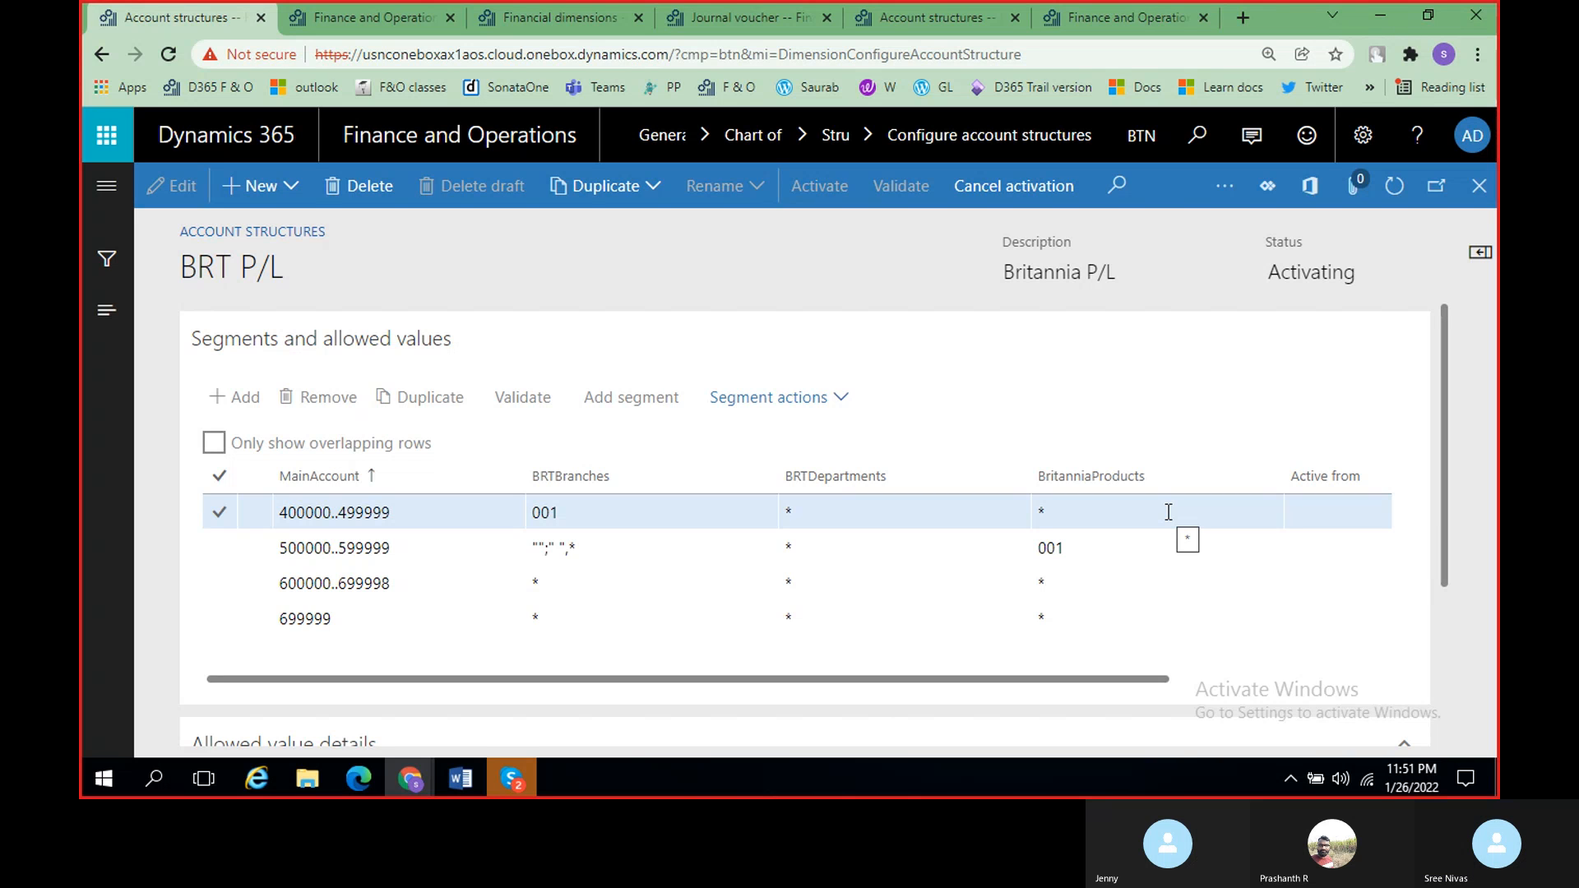
Step: Switch to the Skype call window
left_click(526, 770)
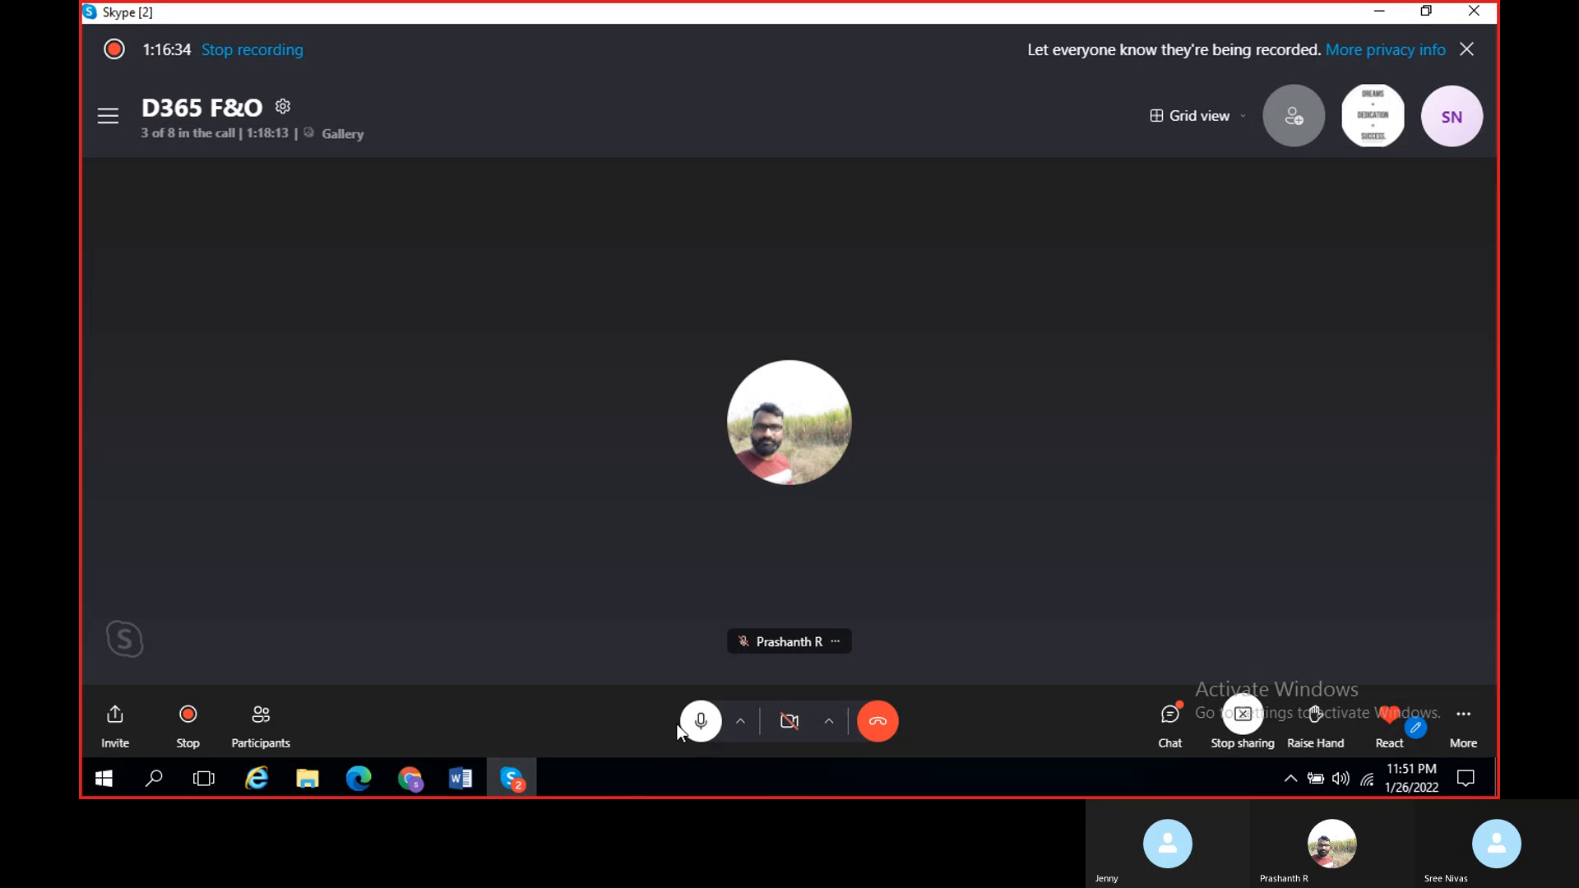